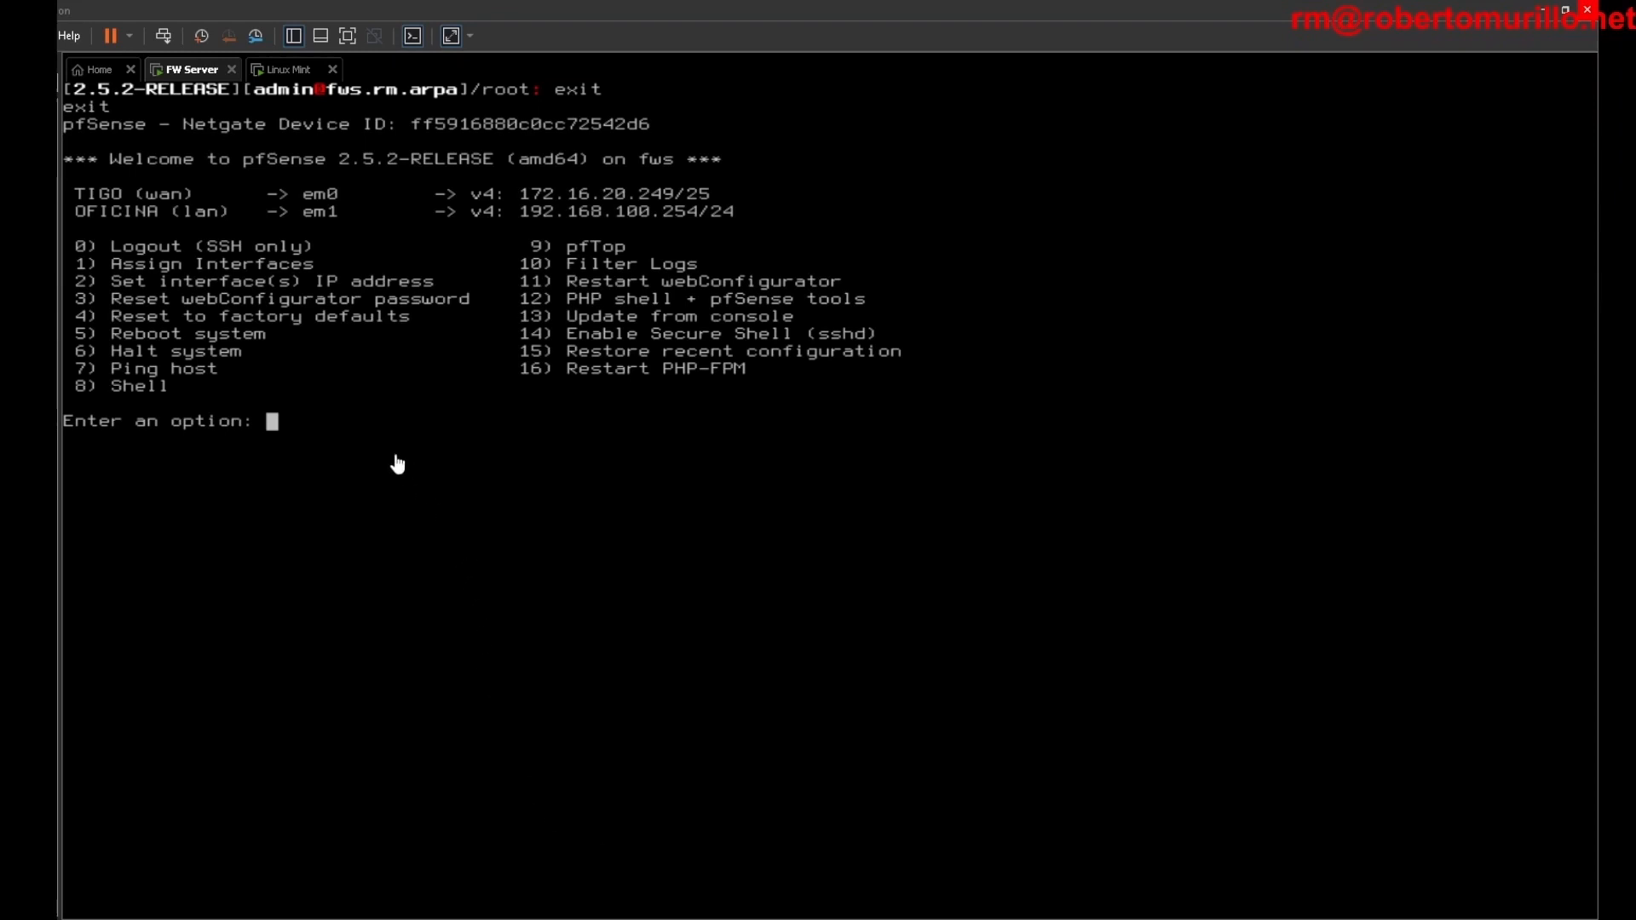
Step: Open the firewall's root shell with option 8 and check disk usage with df -h
{"action": "type", "text": "8"}
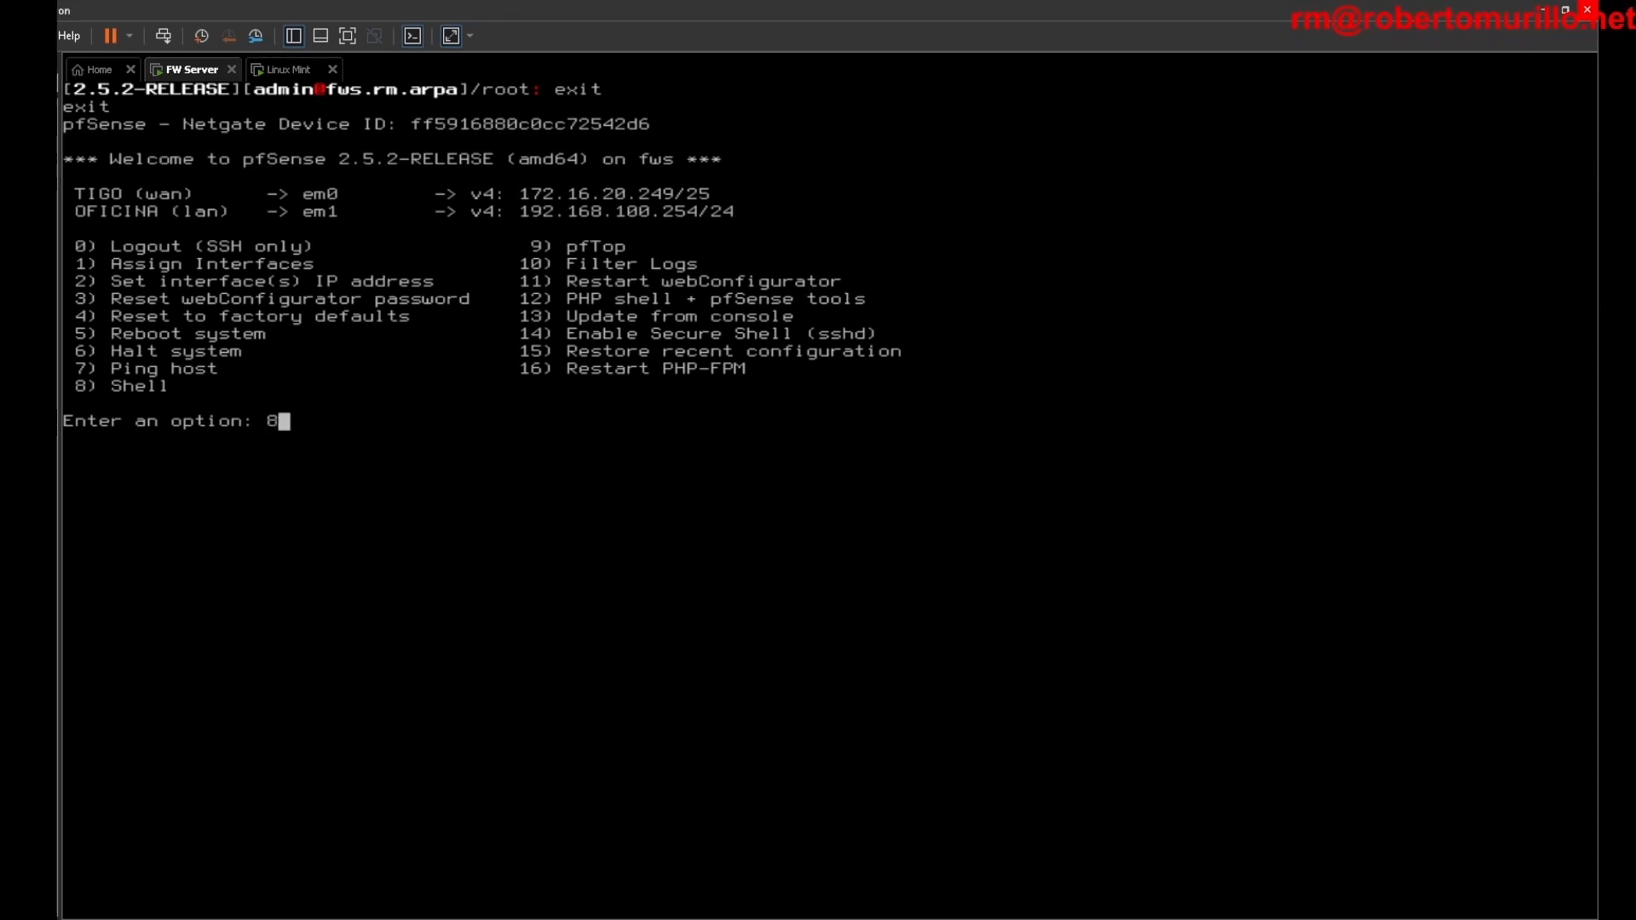
{"action": "key", "text": "Return"}
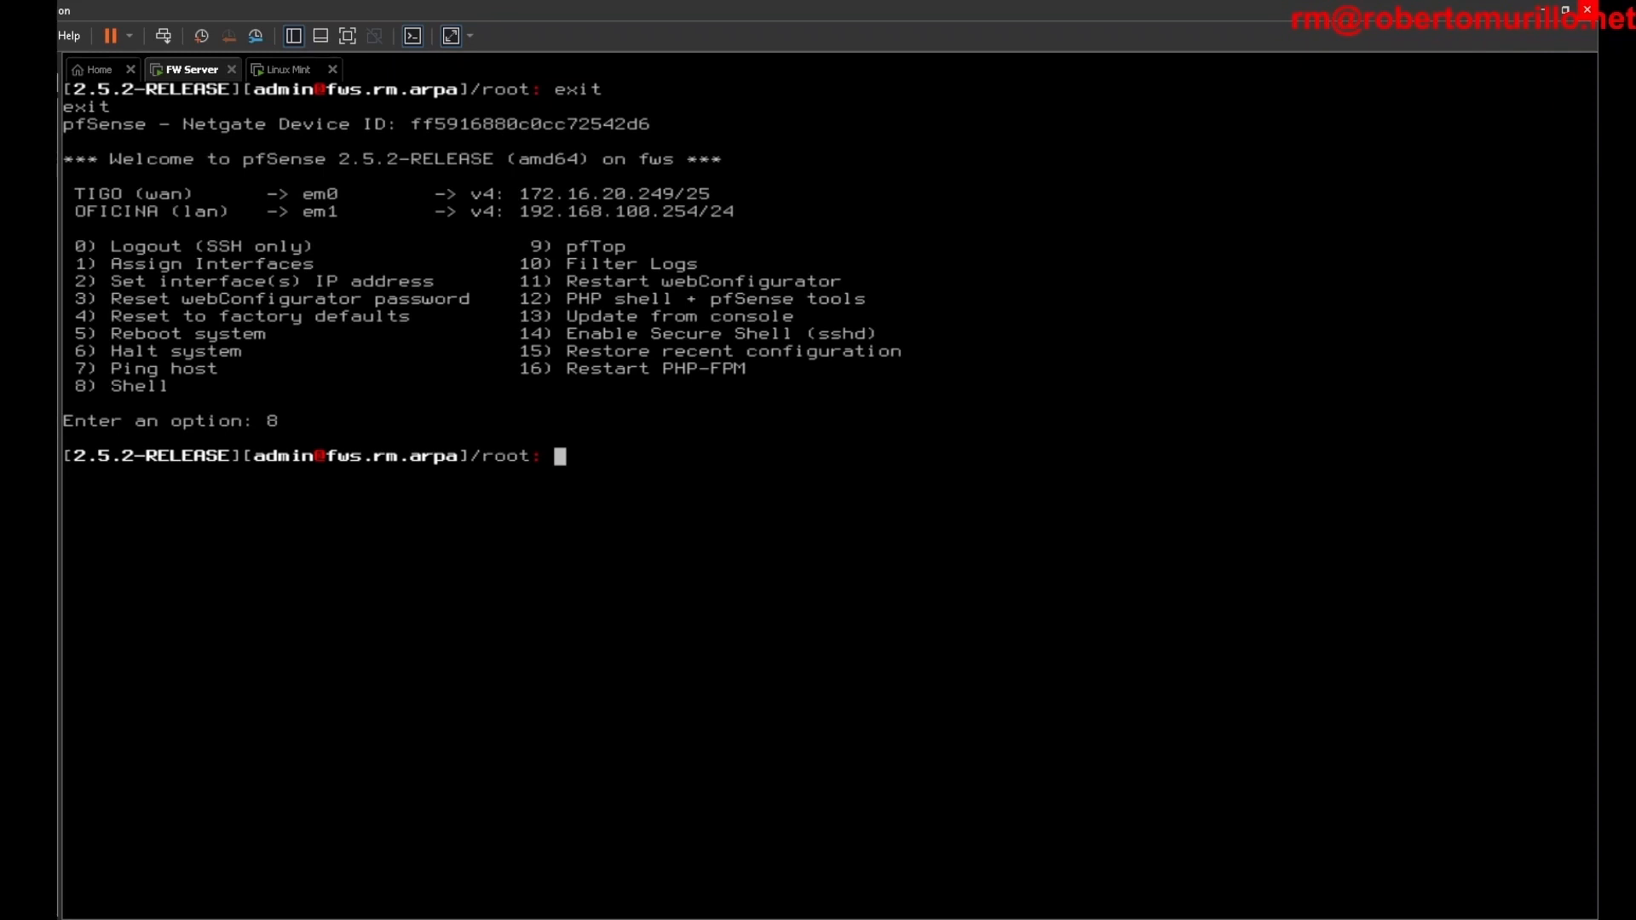
{"action": "type", "text": "df -h"}
{"action": "key", "text": "Return"}
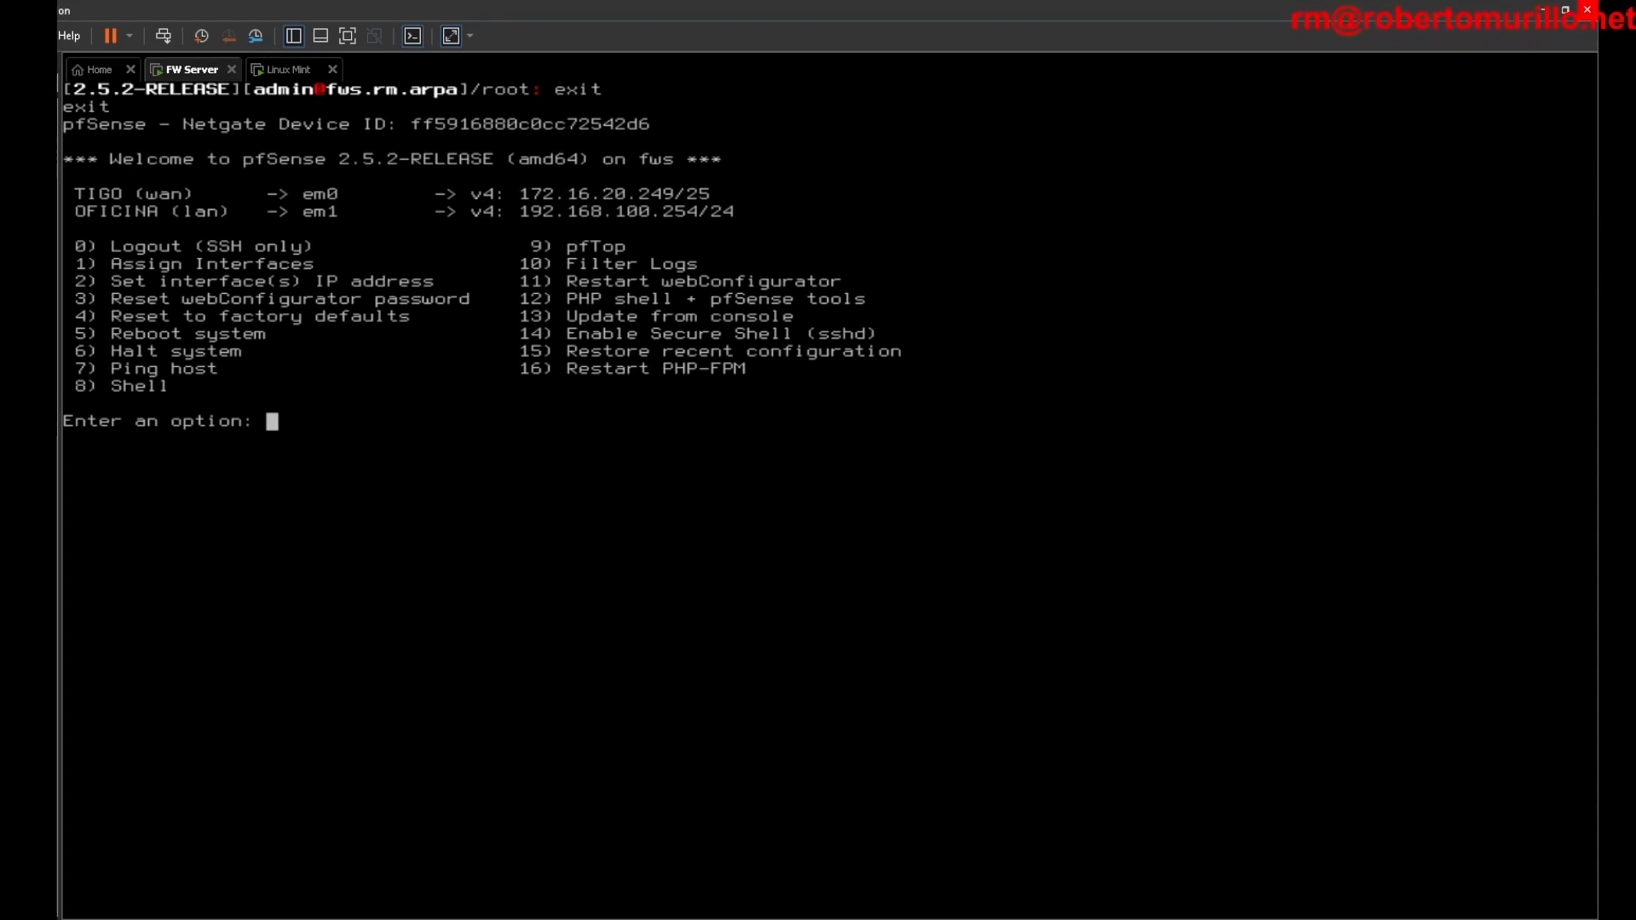
Step: Enable SSHD through console option 14, then move to the Linux Mint machine
{"action": "type", "text": "14"}
{"action": "key", "text": "Return"}
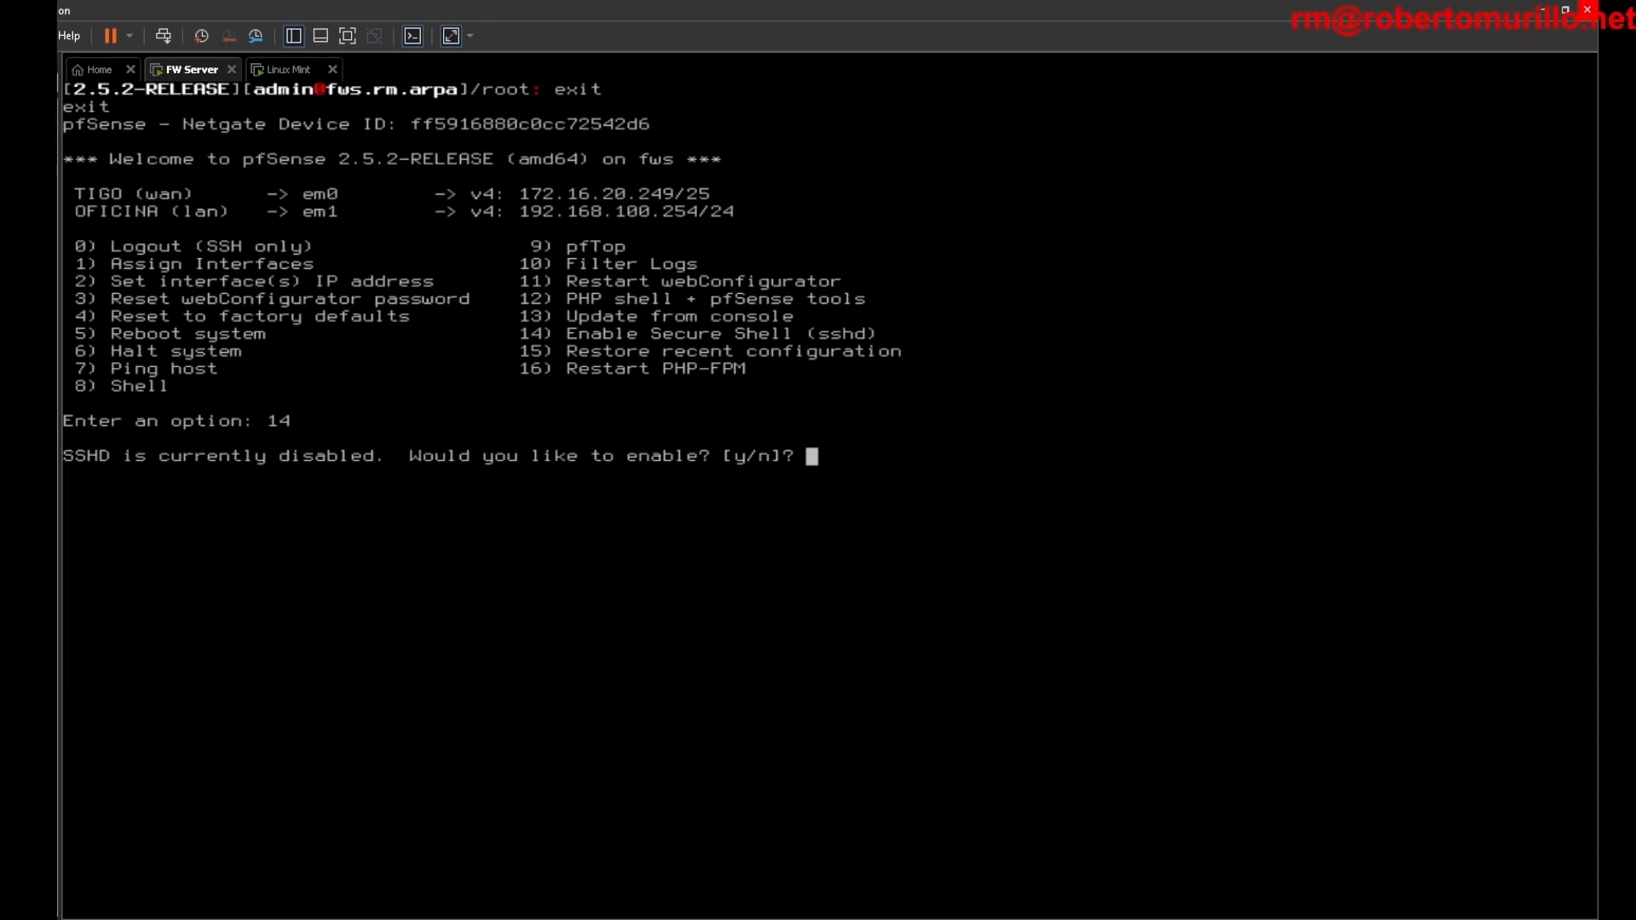
{"action": "type", "text": "y"}
{"action": "key", "text": "Return"}
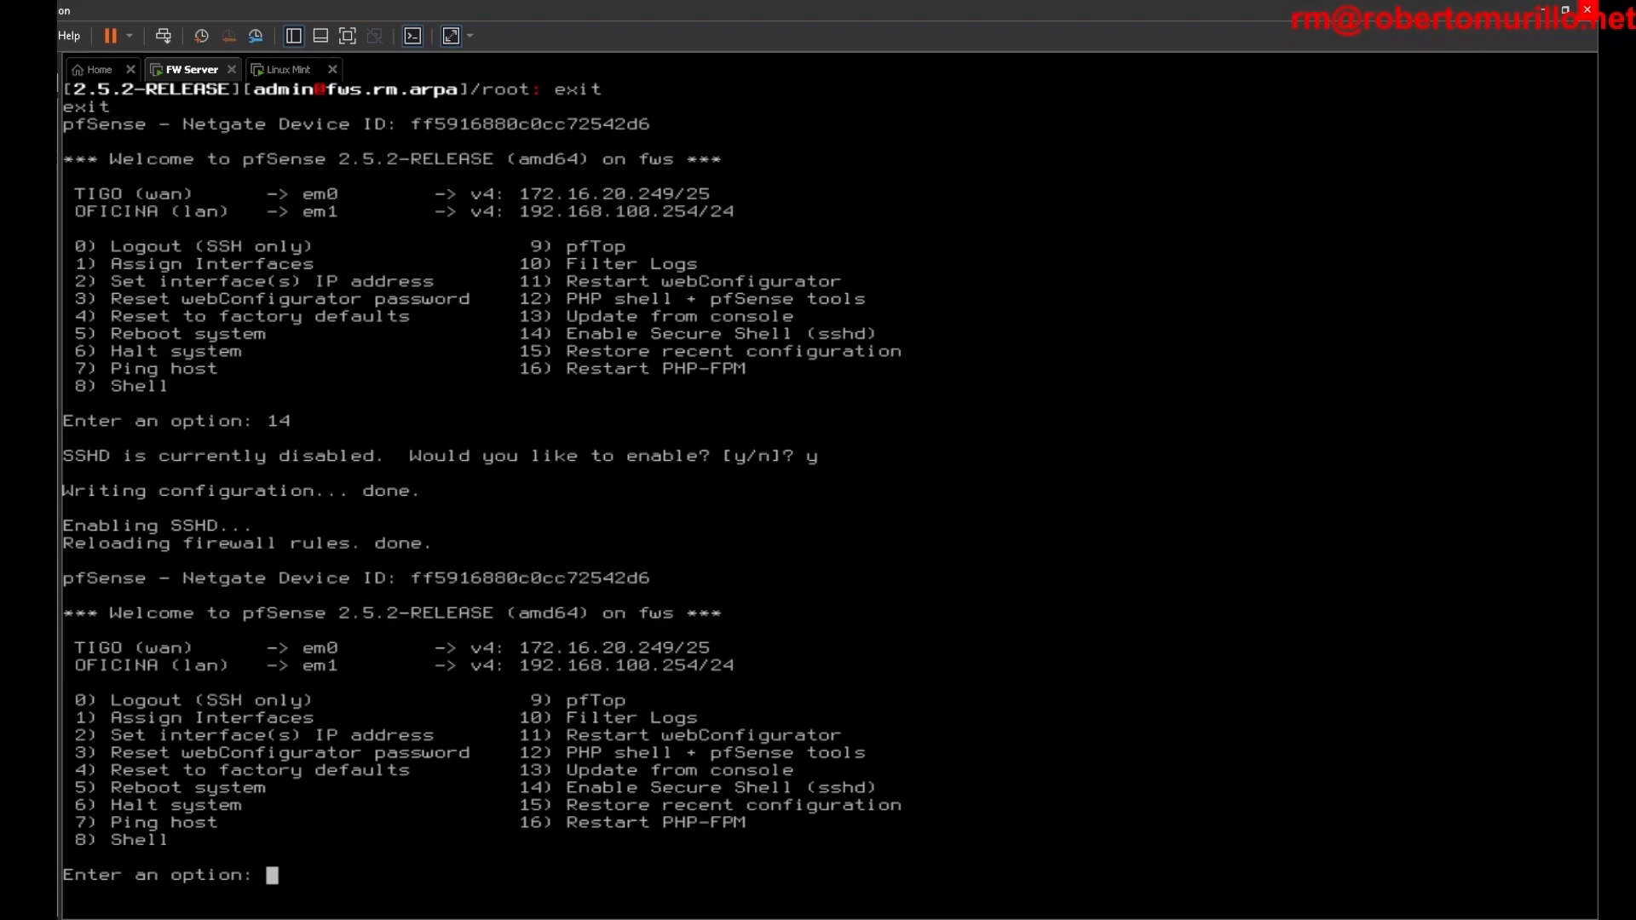
{"action": "key", "text": "ctrl+alt+Right"}
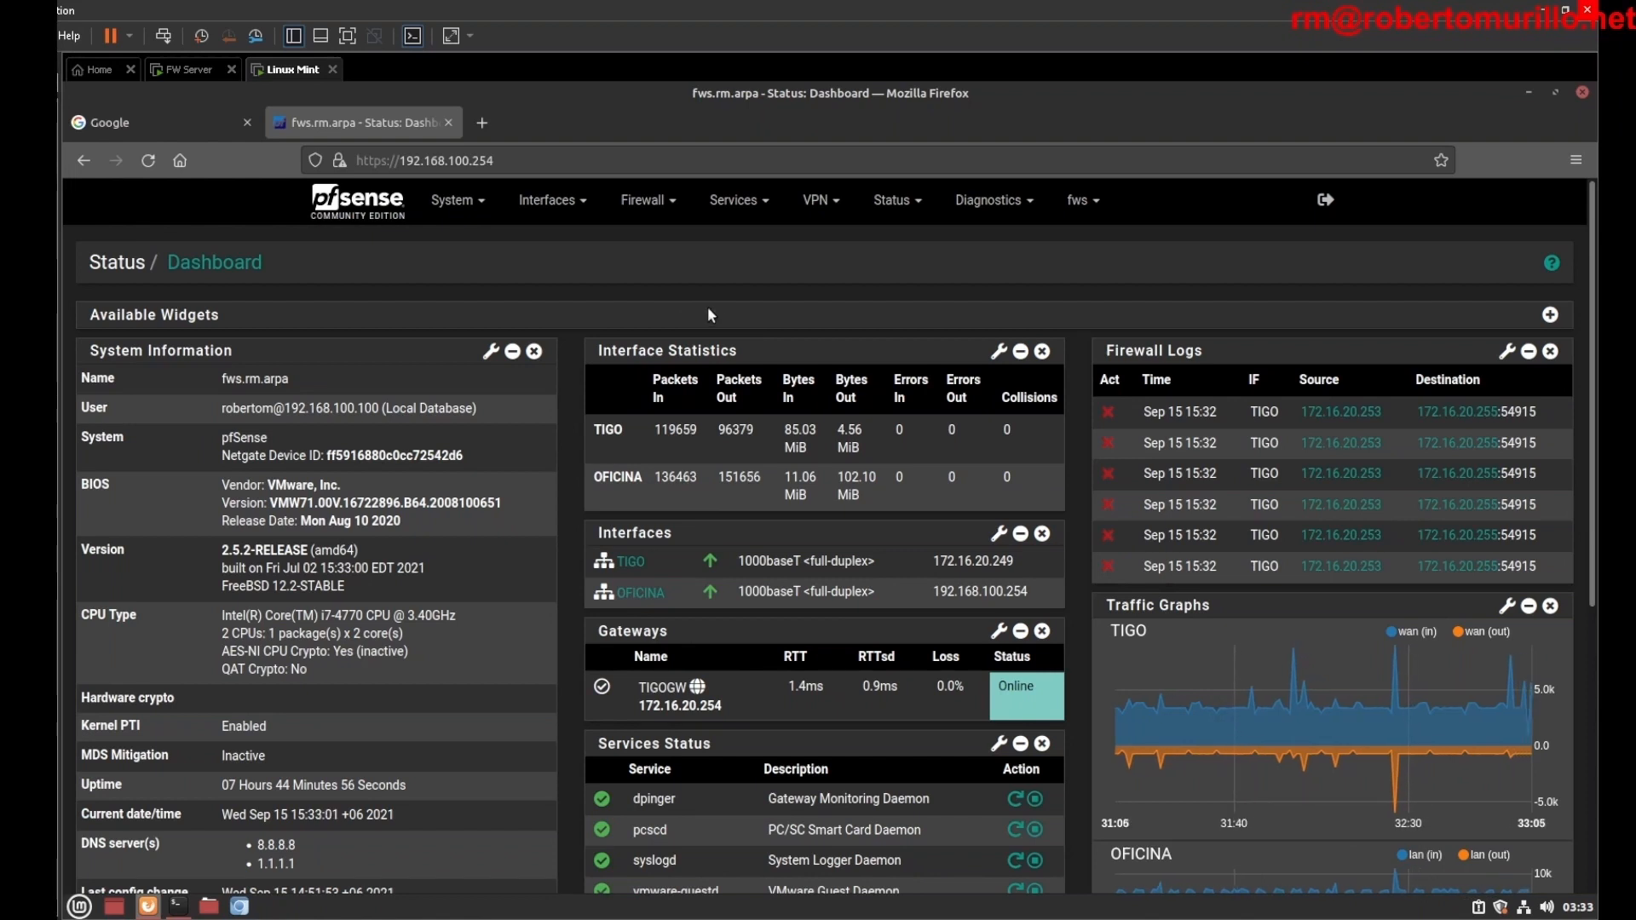
Step: Check Diagnostics > Sockets for sshd listening on *:22, then bring up the terminal
{"action": "left_click", "coordinate": [994, 200]}
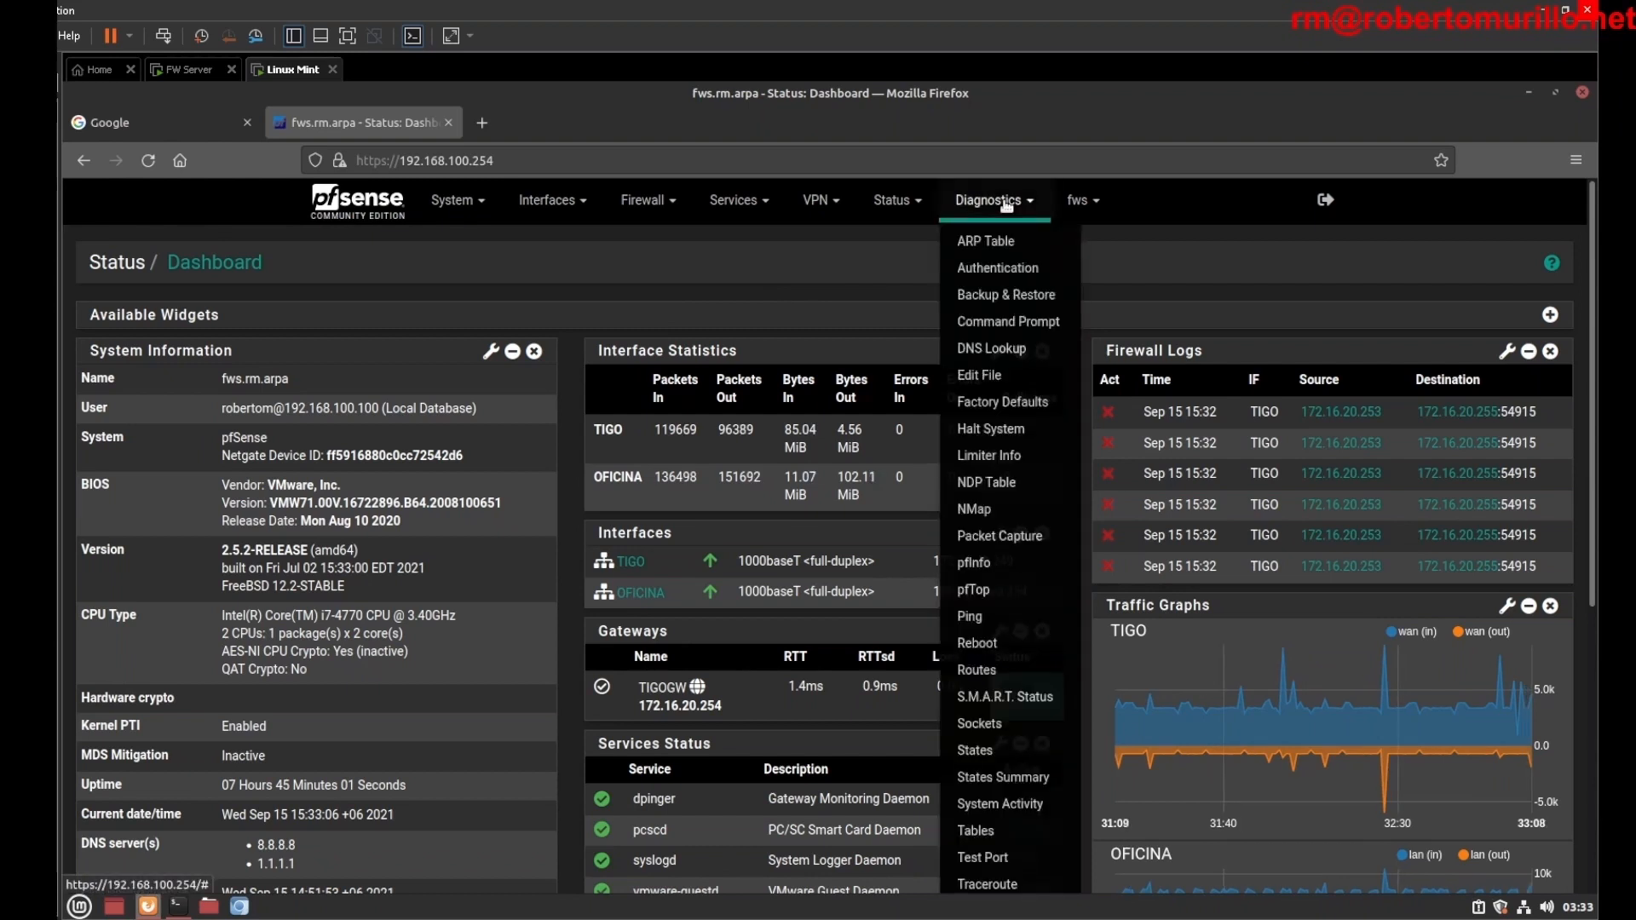
{"action": "left_click", "coordinate": [1002, 730]}
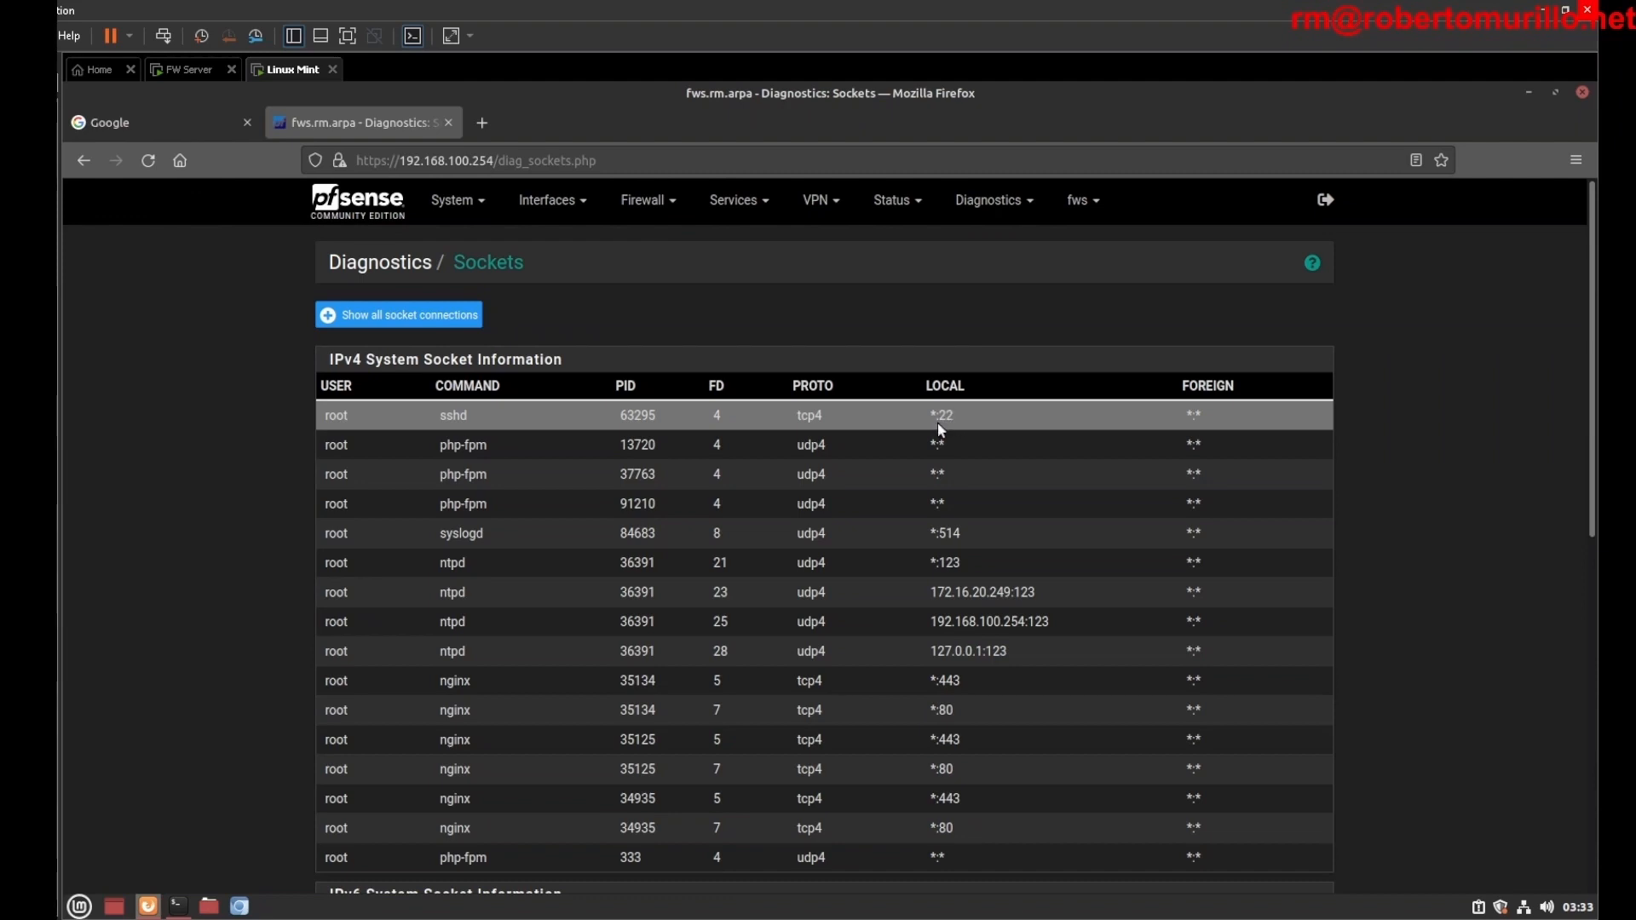
{"action": "key", "text": "alt+Tab"}
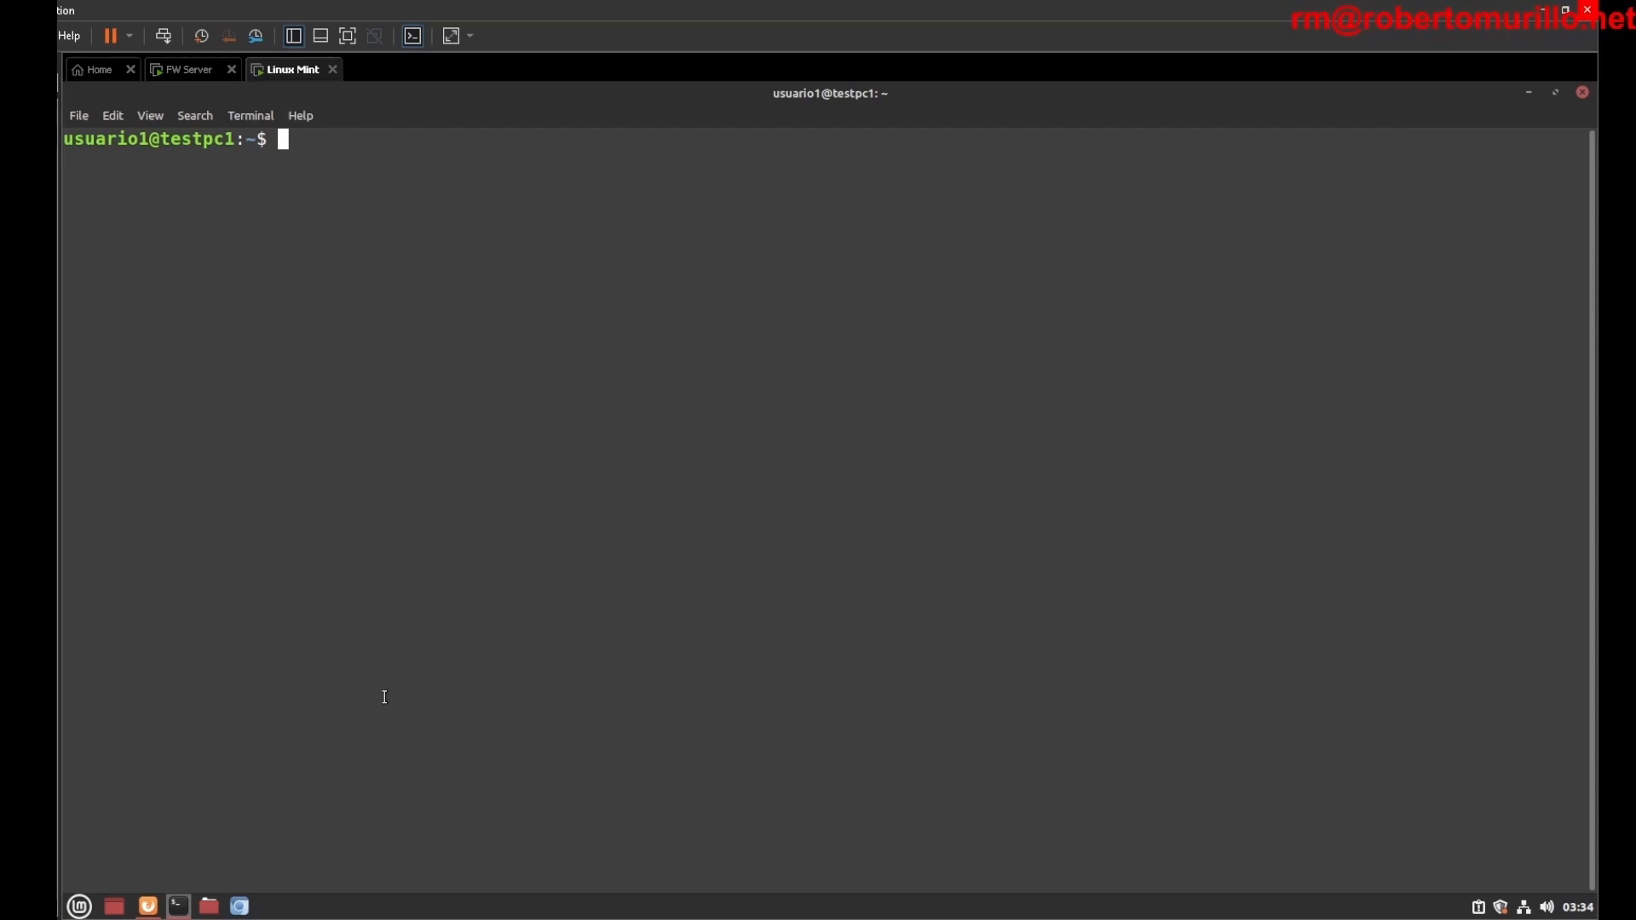
{"action": "type", "text": "sudo nmap -s"}
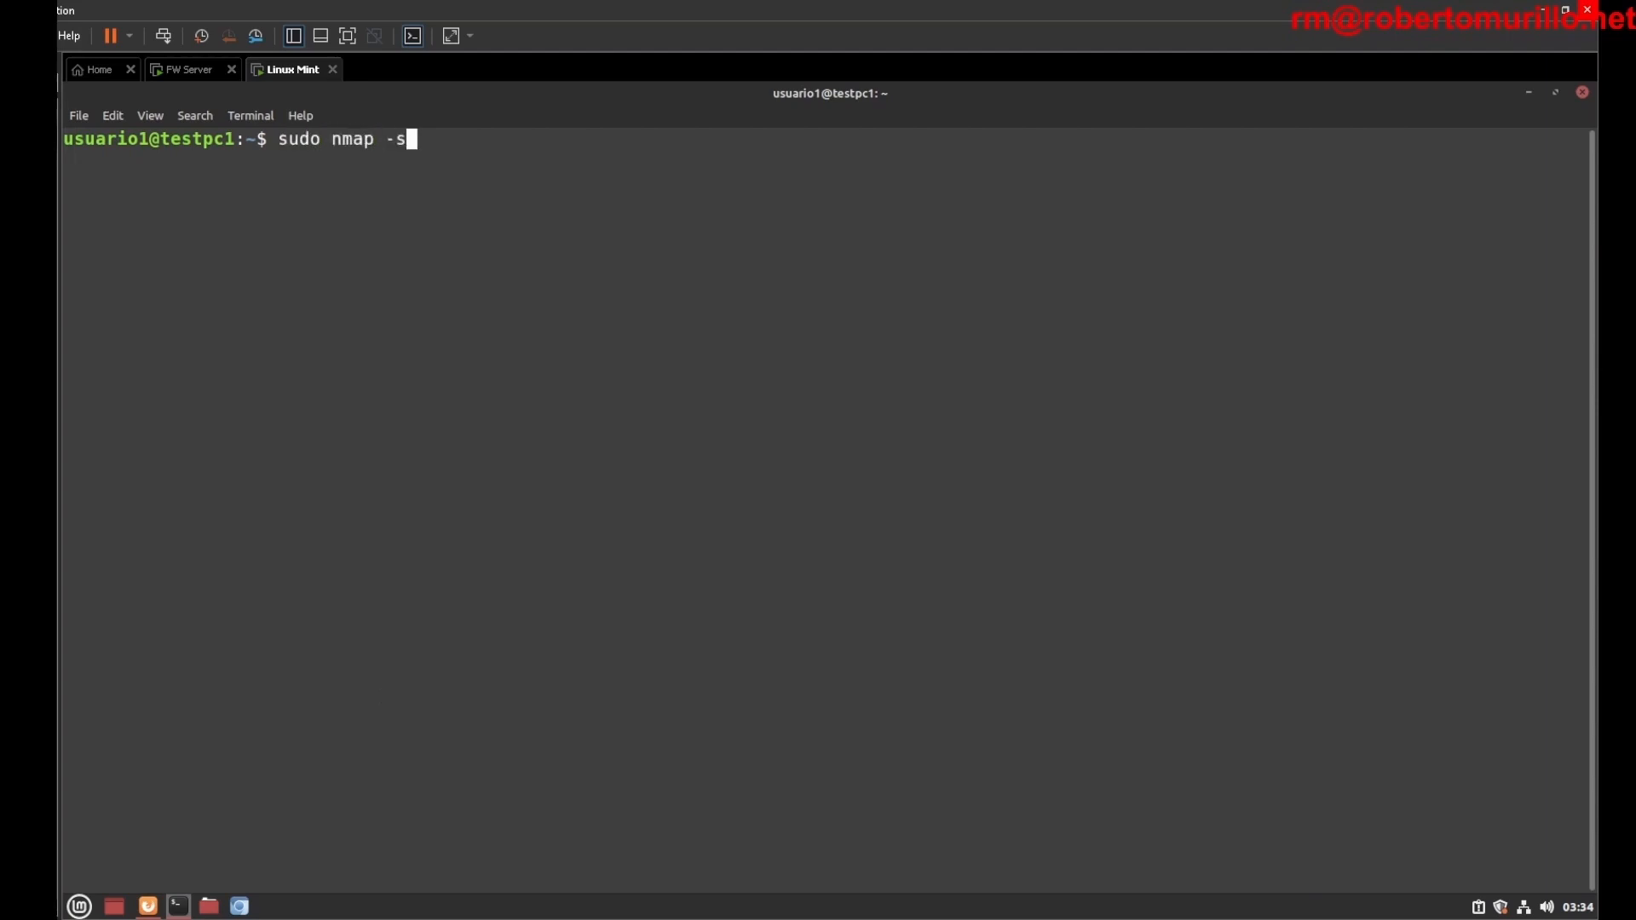
{"action": "type", "text": "V -v 192.168.100.254"}
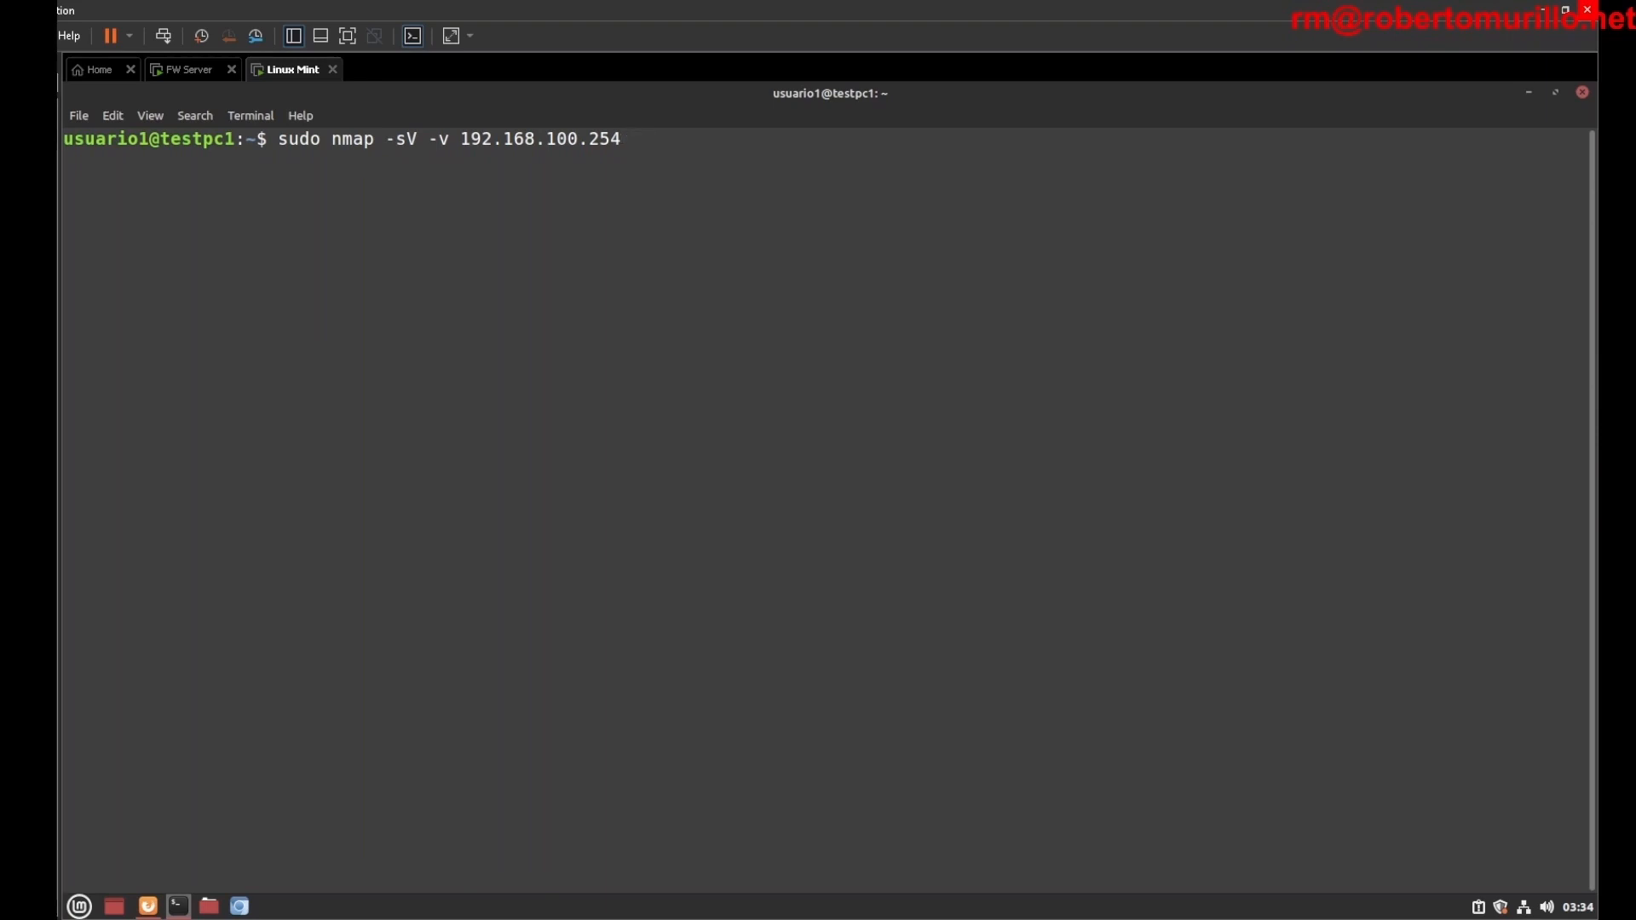
{"action": "key", "text": "Return"}
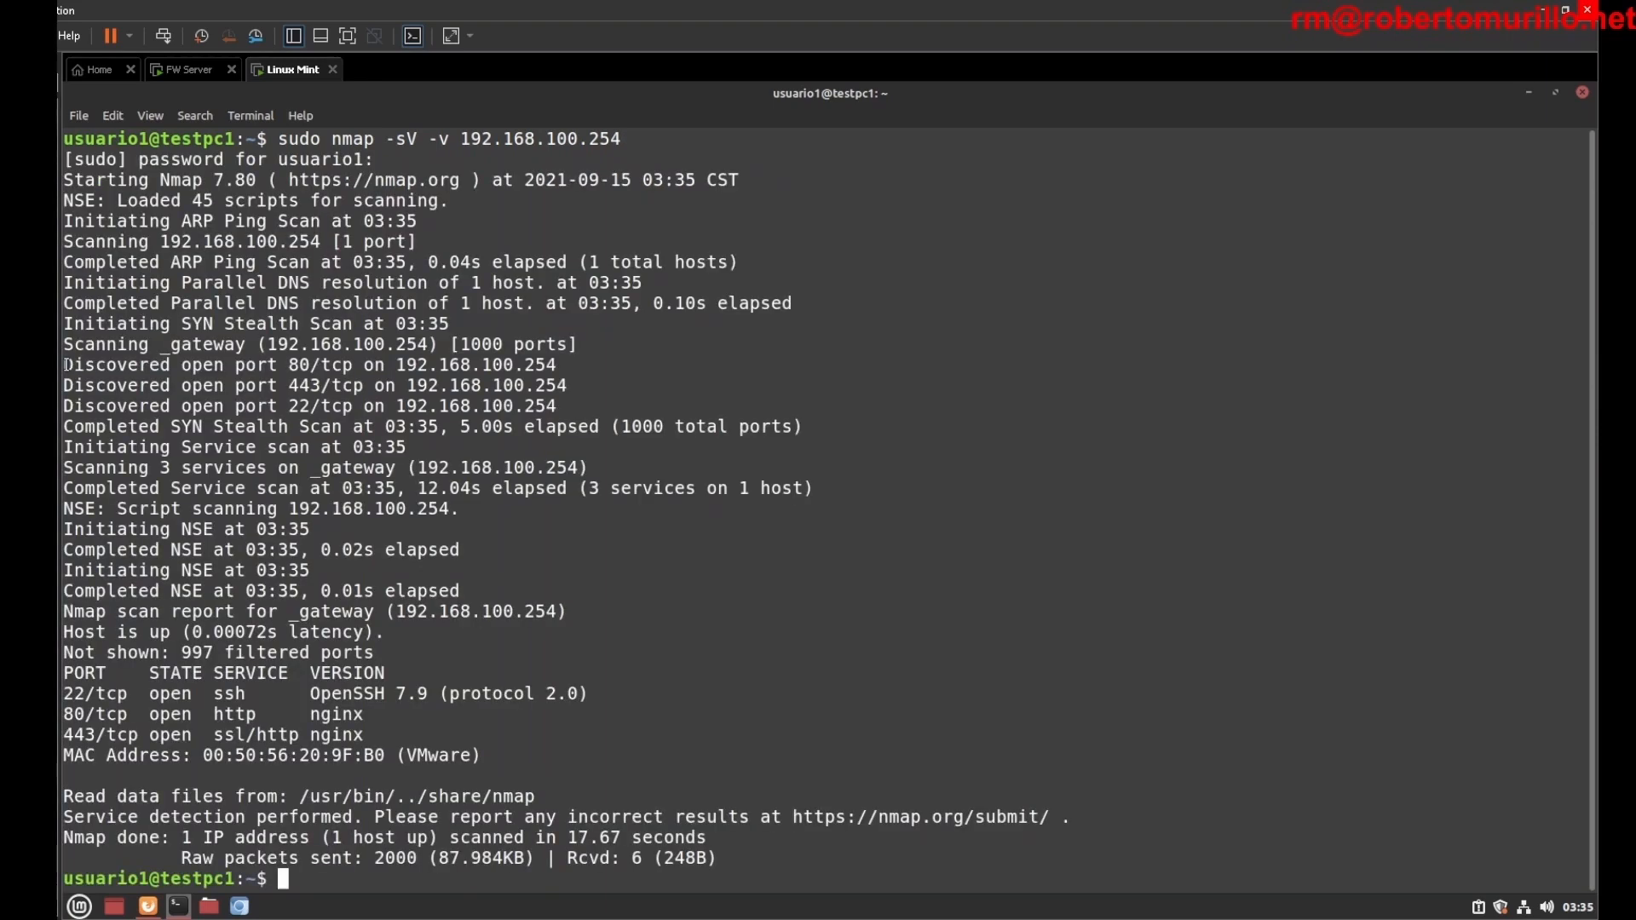
{"action": "left_click_drag", "start_coordinate": [65, 365], "coordinate": [356, 404]}
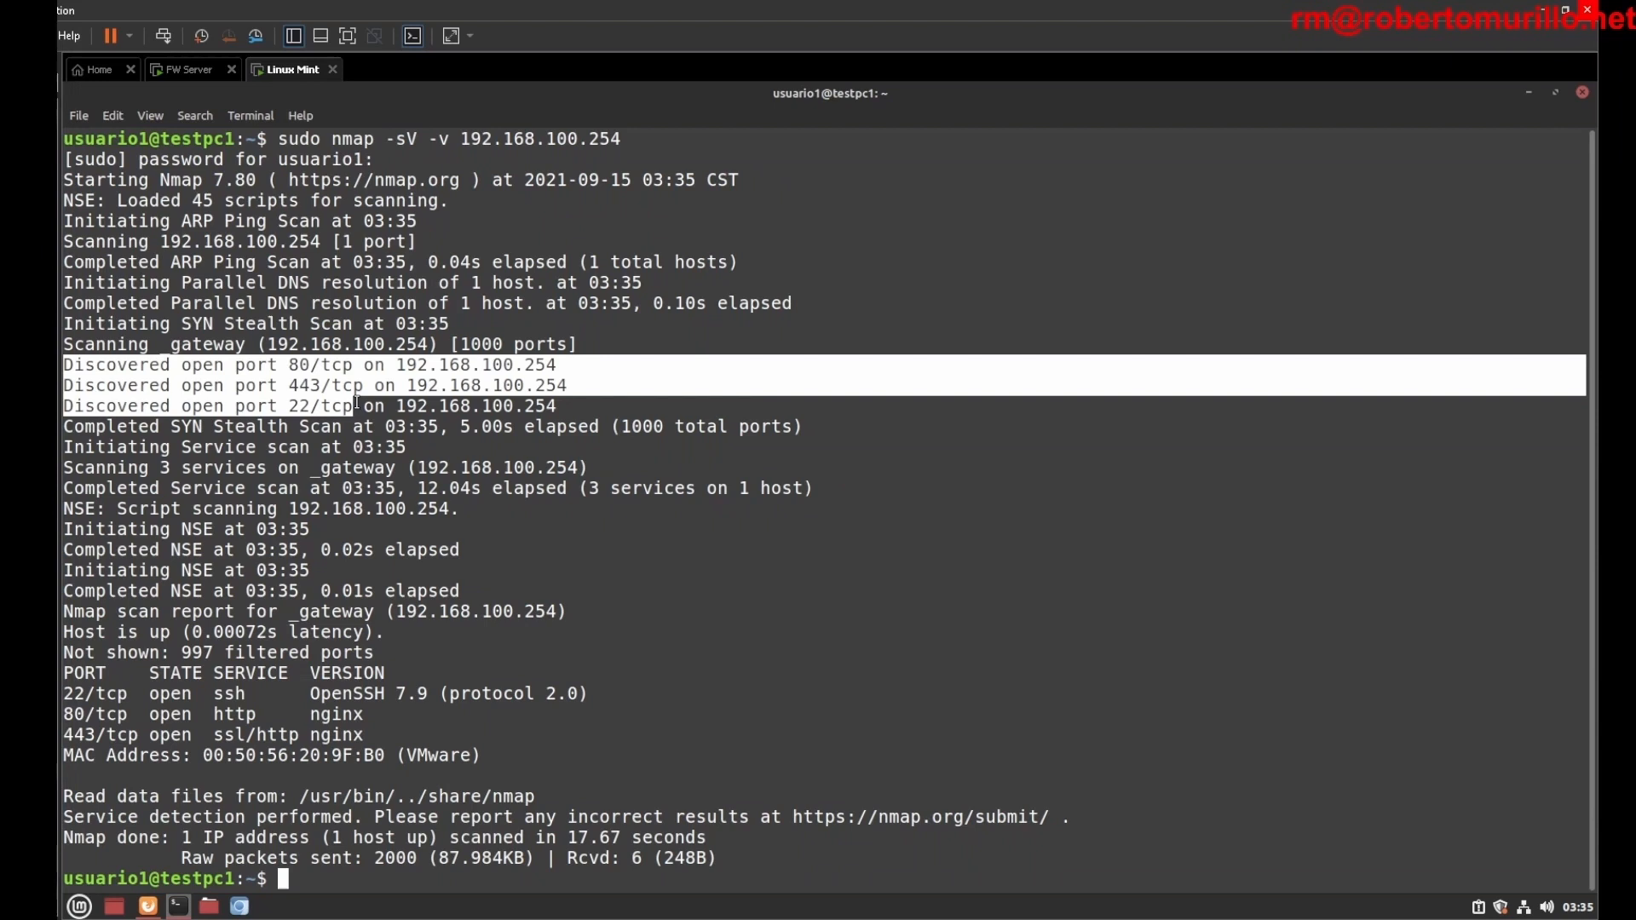
{"action": "left_click_drag", "start_coordinate": [66, 673], "coordinate": [369, 727]}
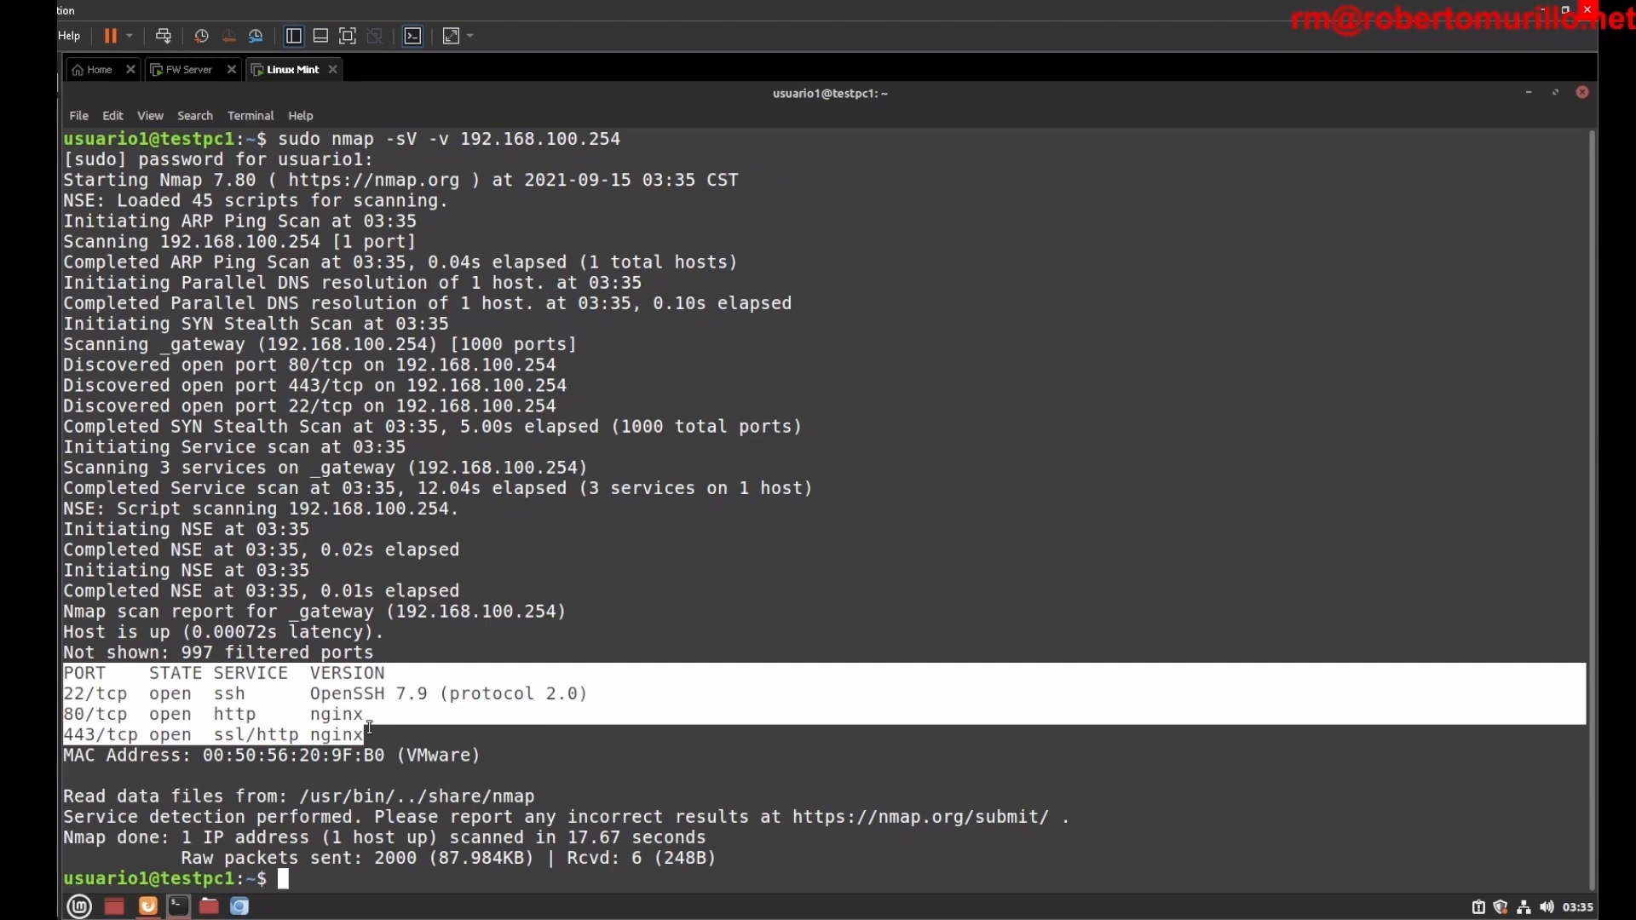
{"action": "left_click_drag", "start_coordinate": [63, 693], "coordinate": [264, 696]}
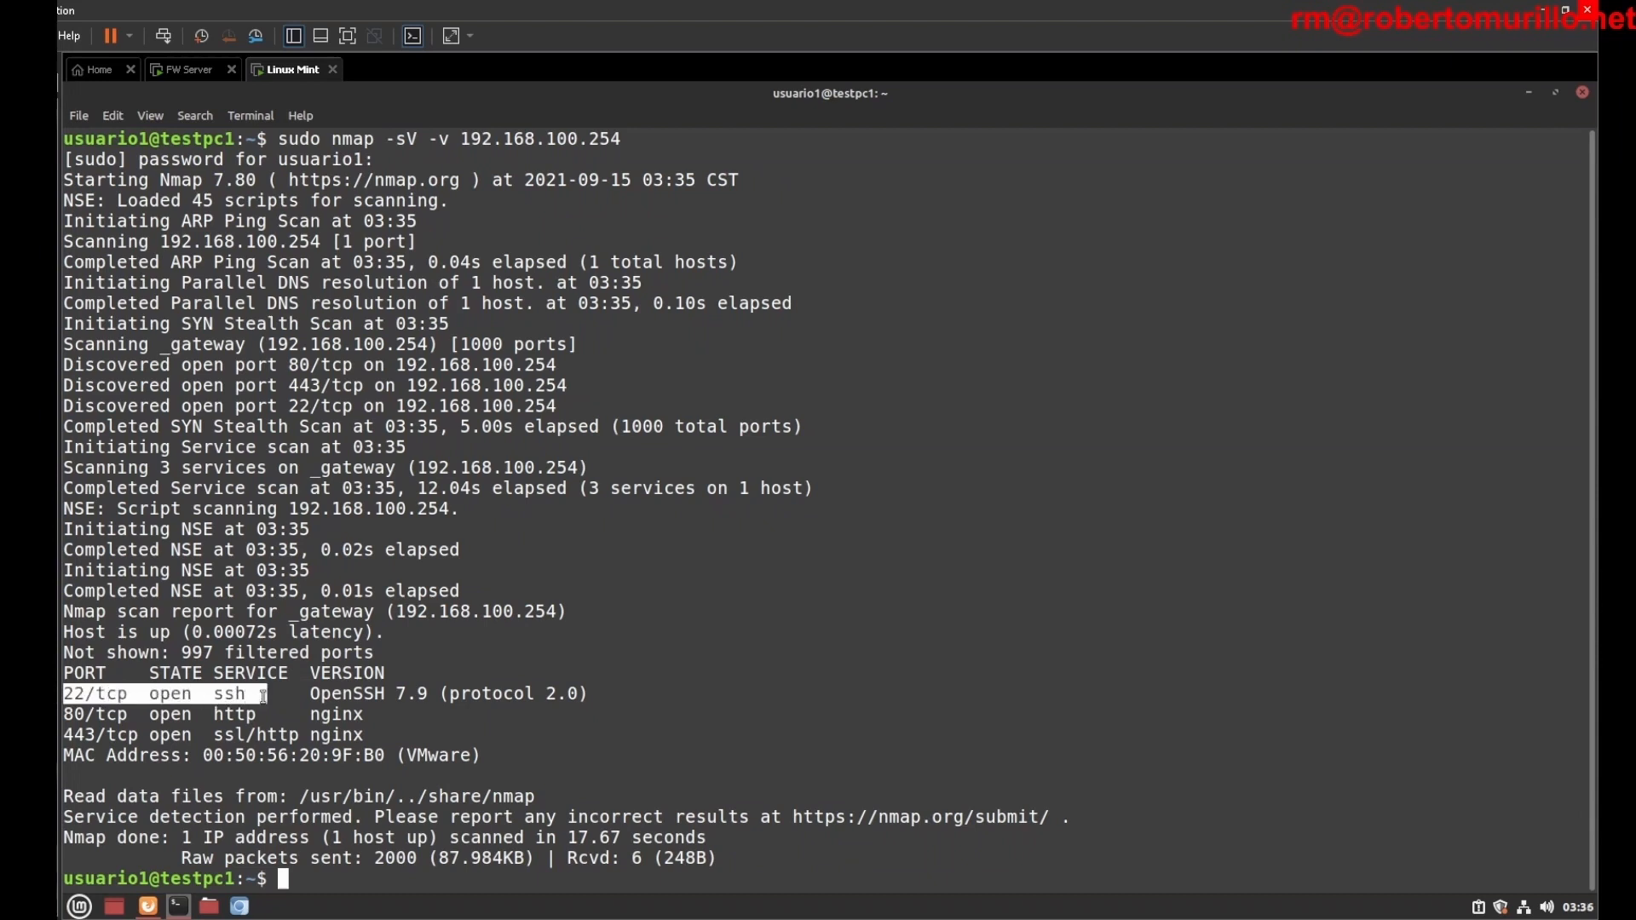
{"action": "key", "text": "ctrl+l"}
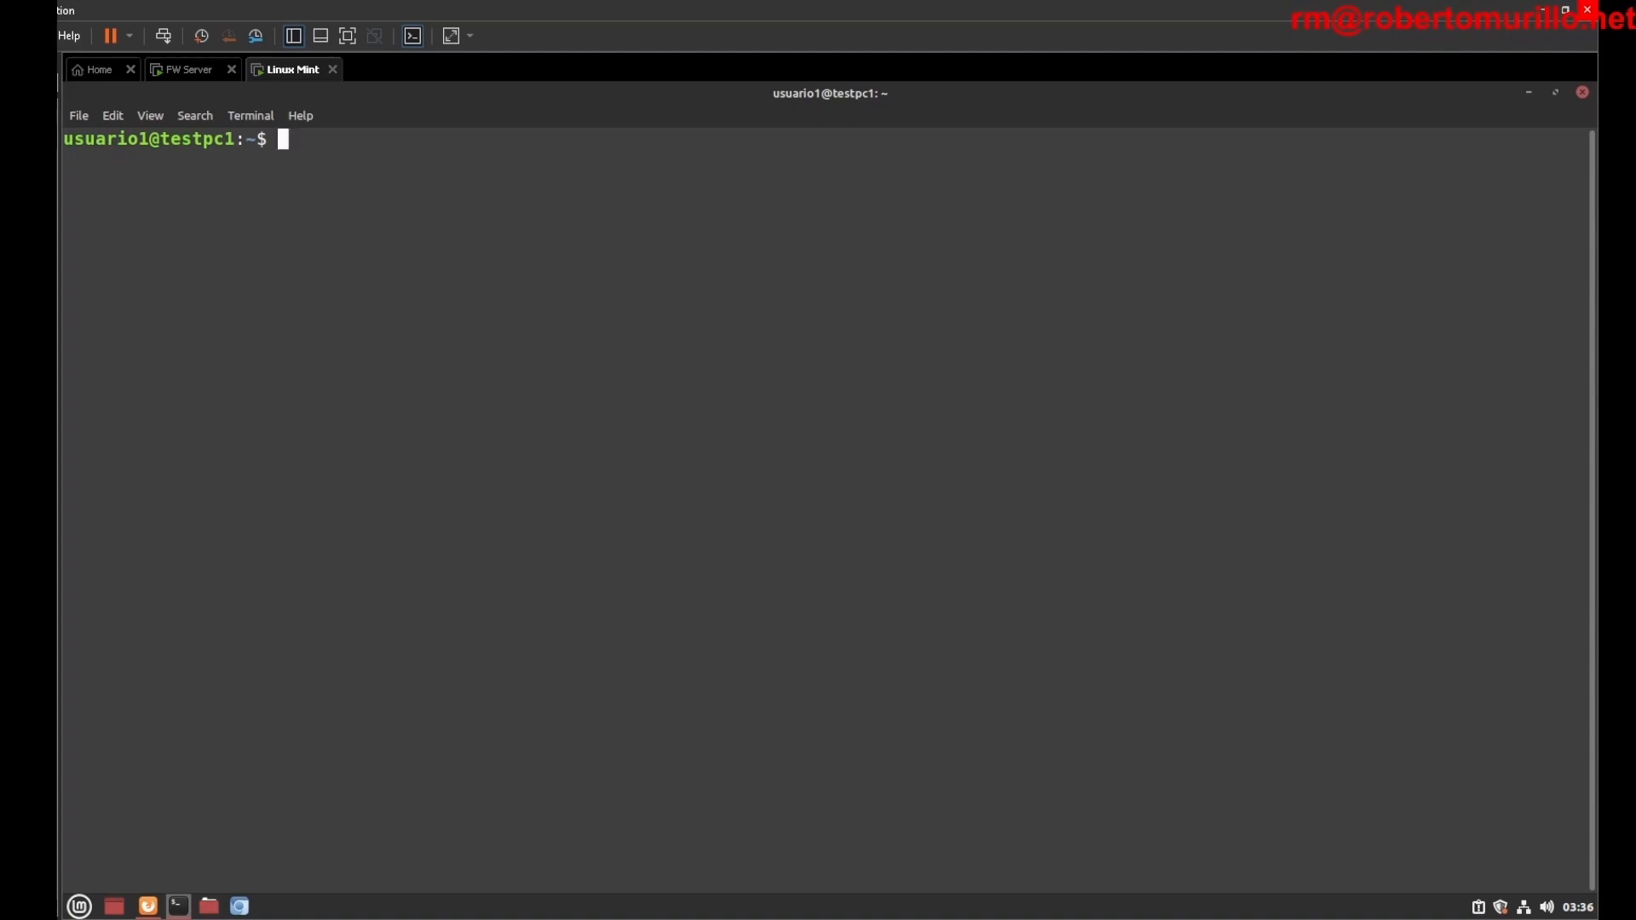
Step: SSH to 192.168.100.254 with sudo, accept the host key, then retry with a user@ address
{"action": "type", "text": "sudo ssh 192.168.100.254"}
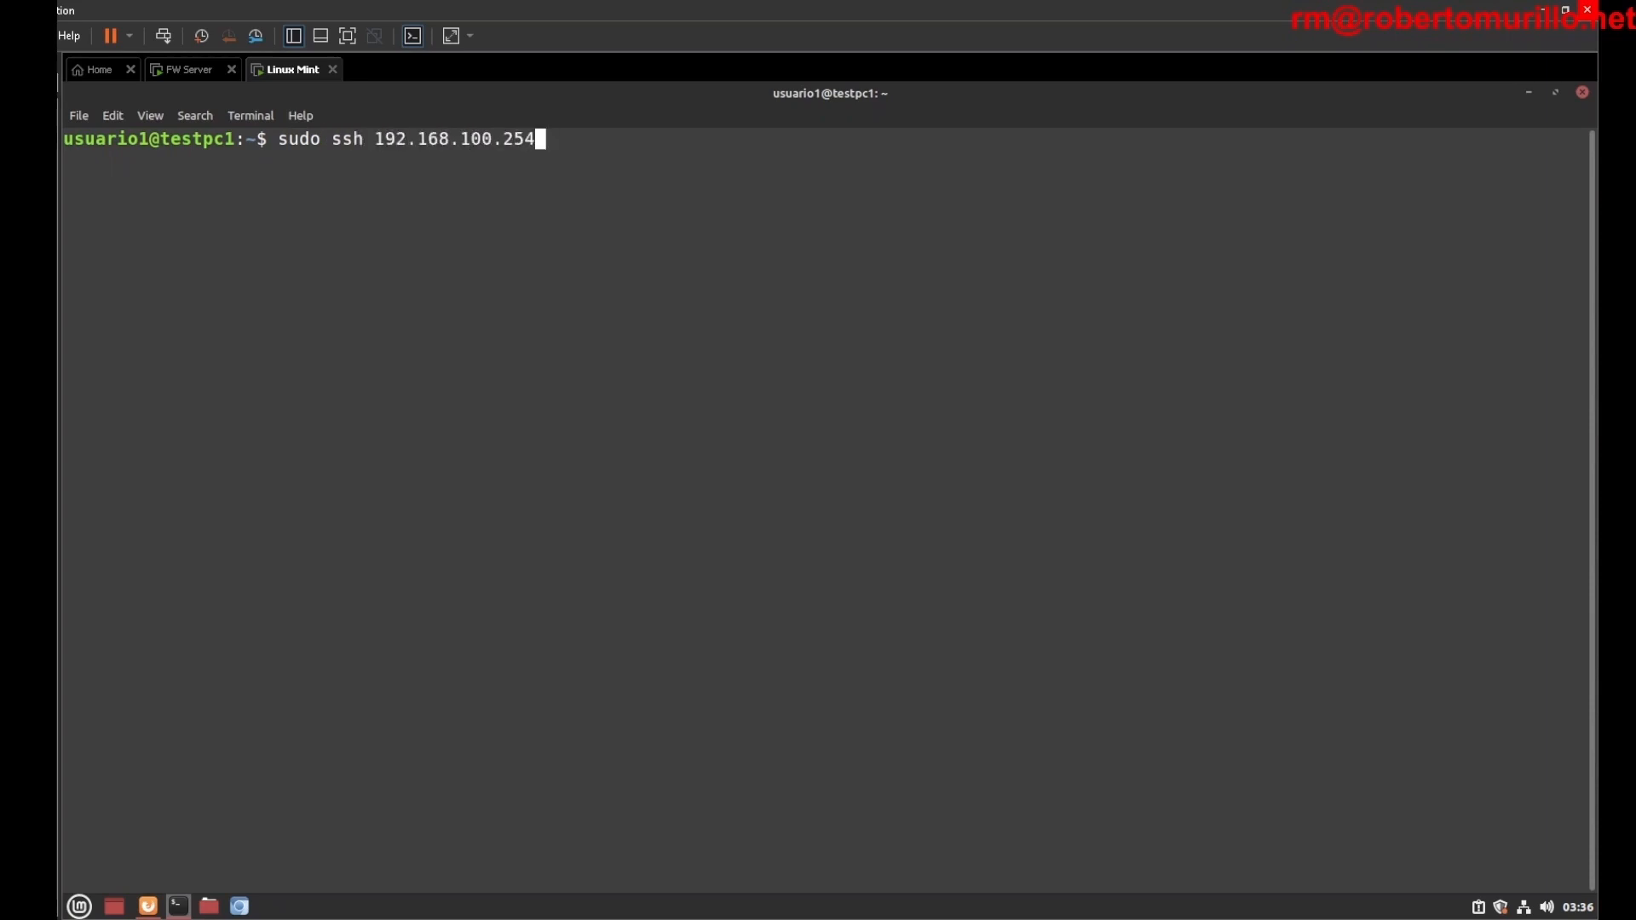
{"action": "key", "text": "Return"}
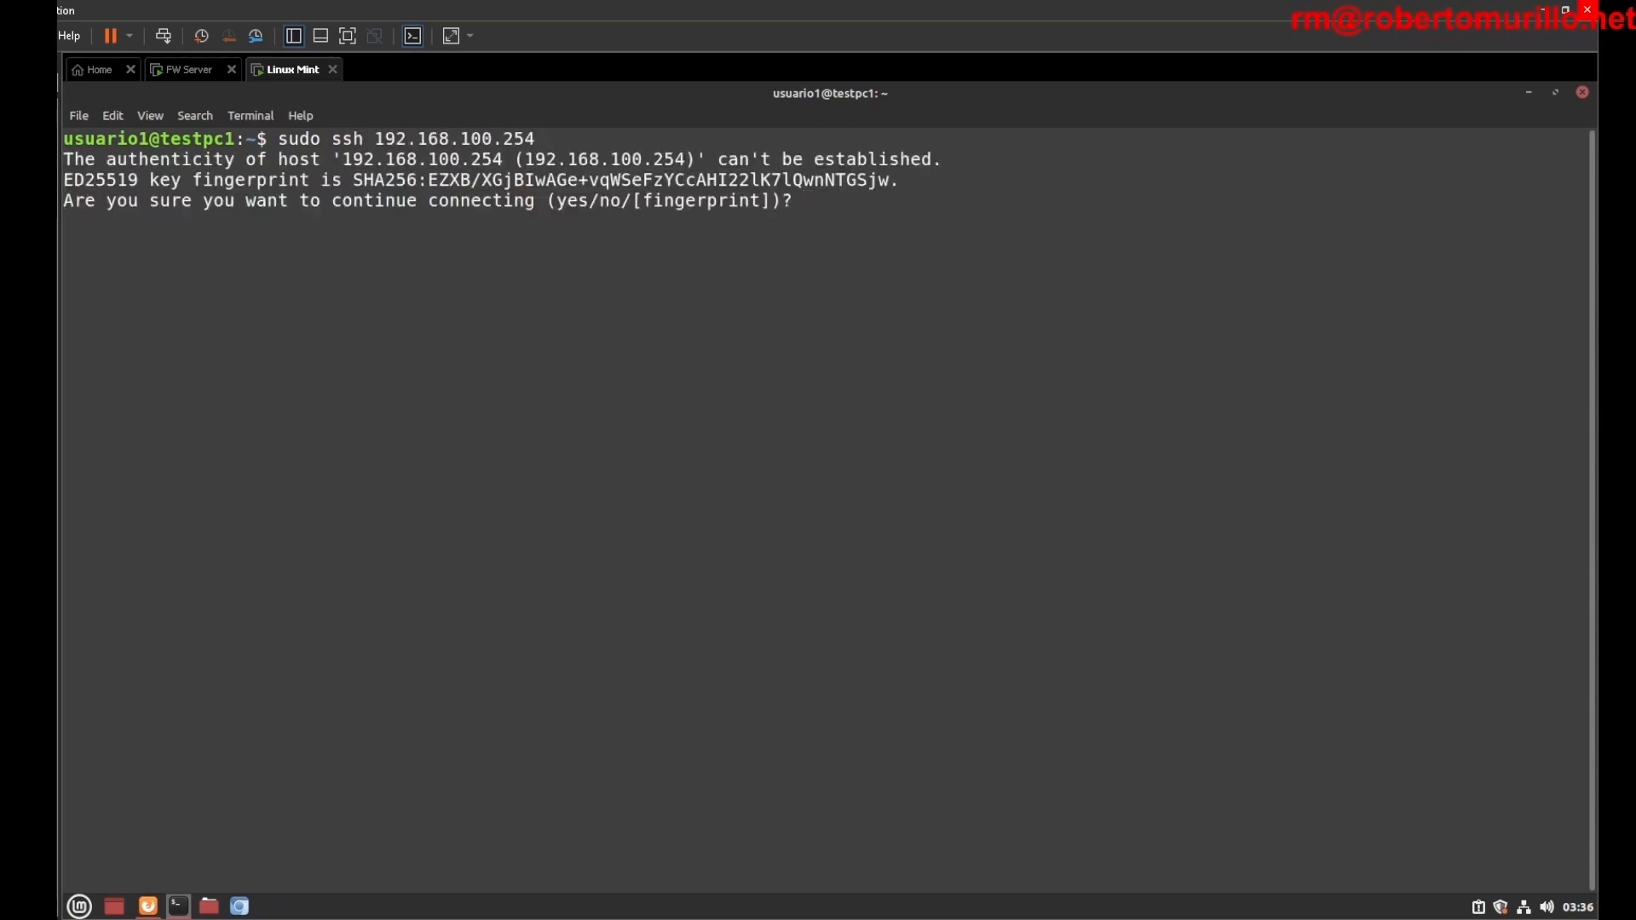
{"action": "left_click_drag", "start_coordinate": [354, 180], "coordinate": [889, 180]}
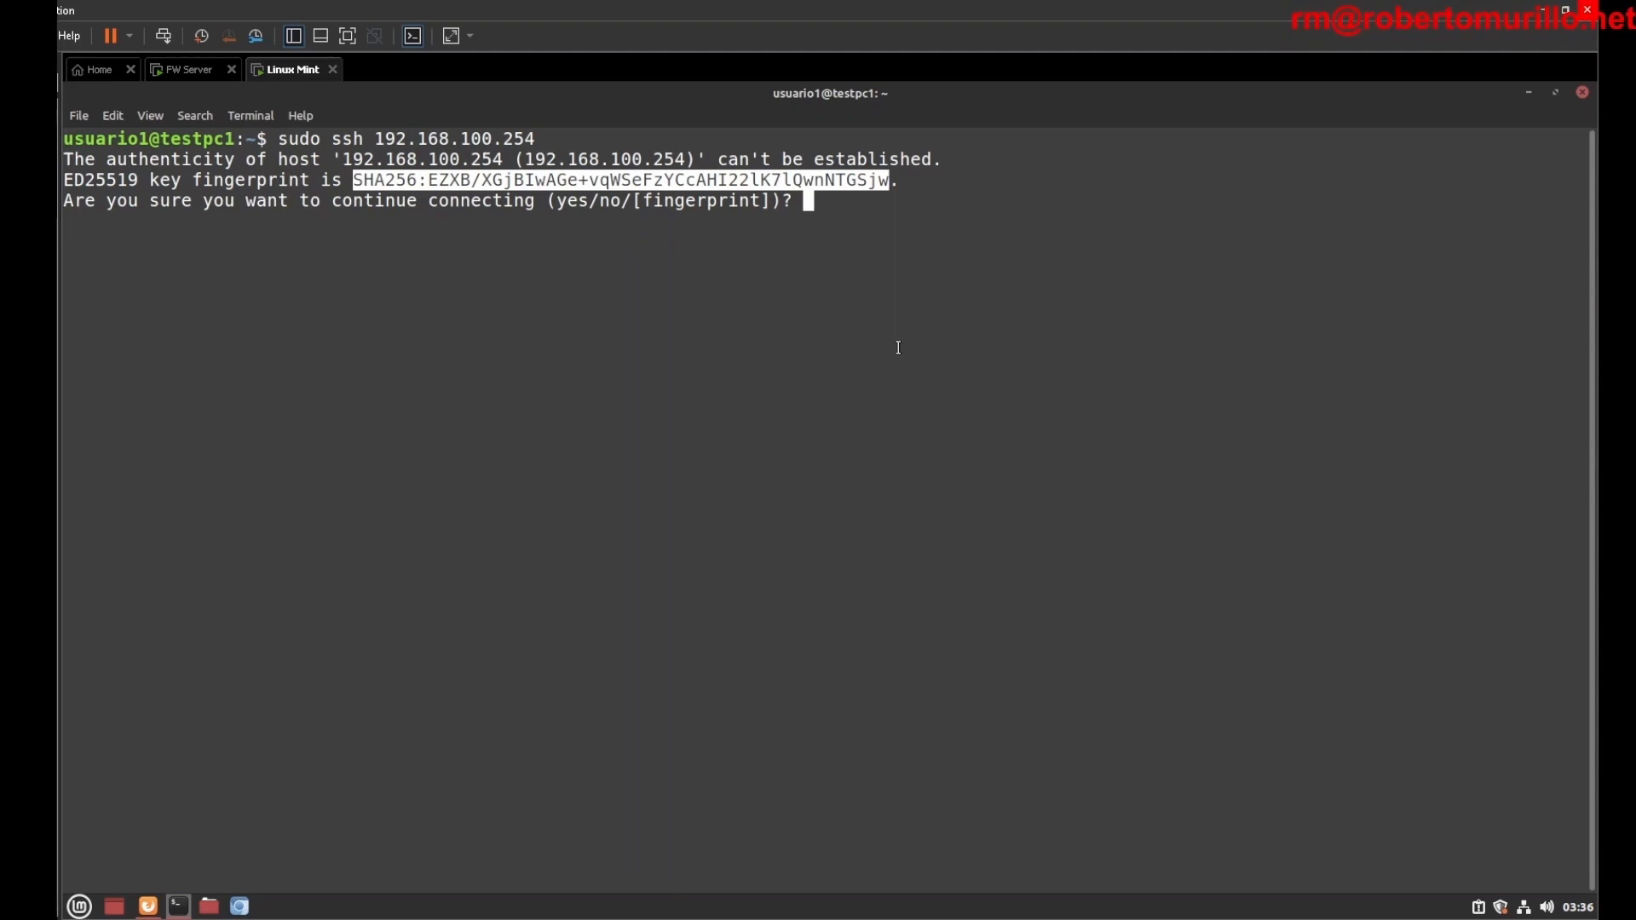
{"action": "type", "text": "yes"}
{"action": "key", "text": "Return"}
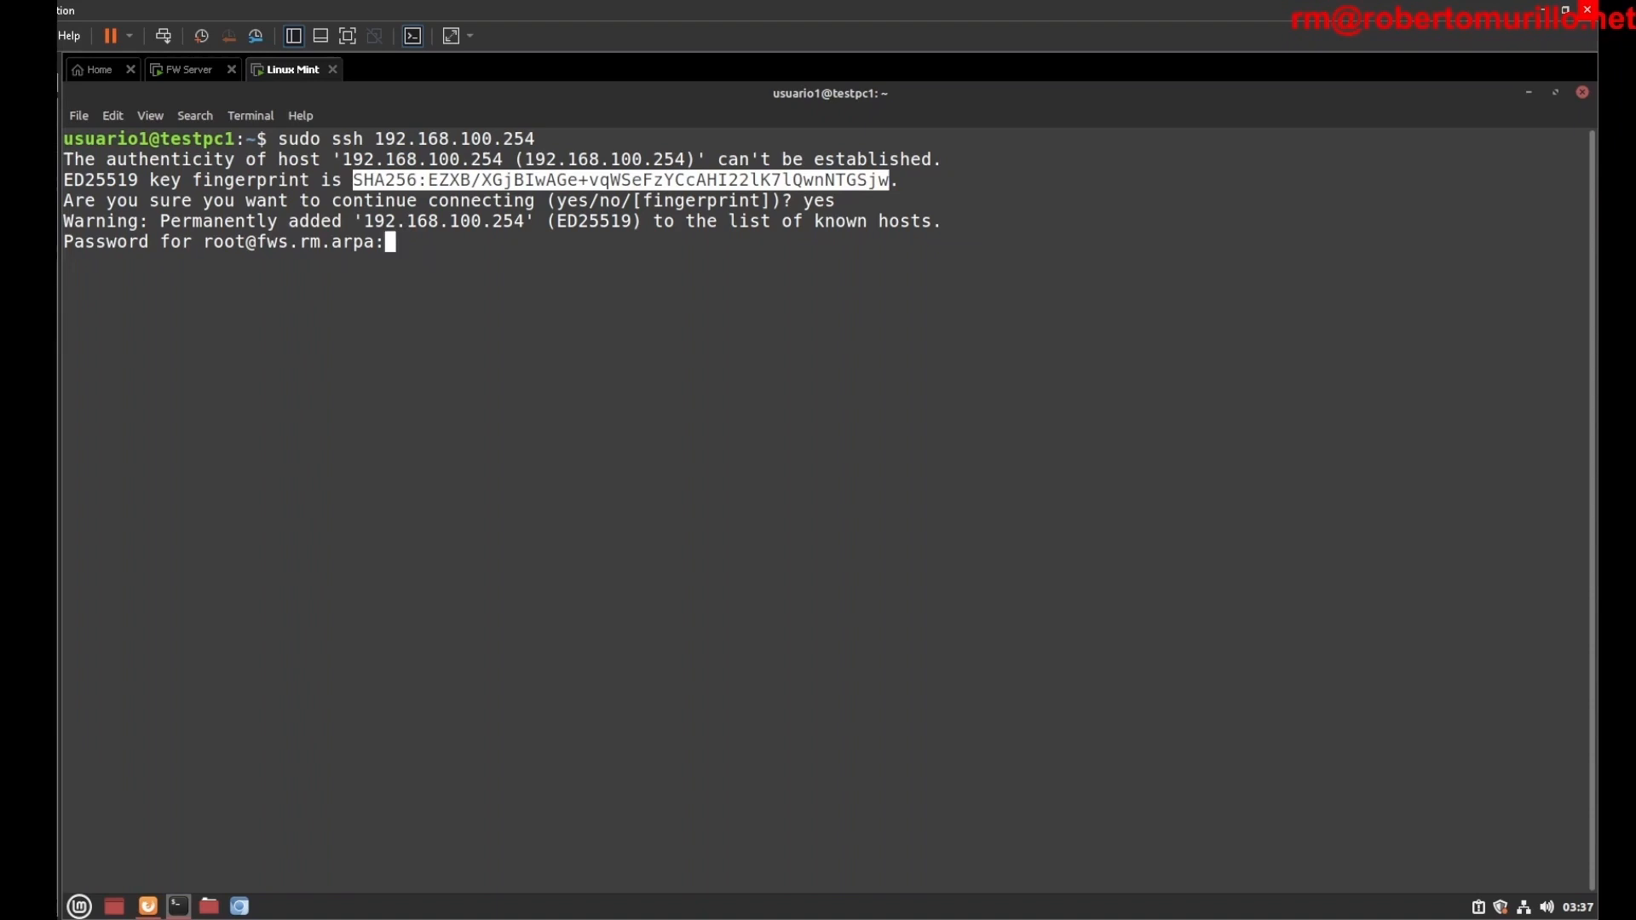
{"action": "key", "text": "Return"}
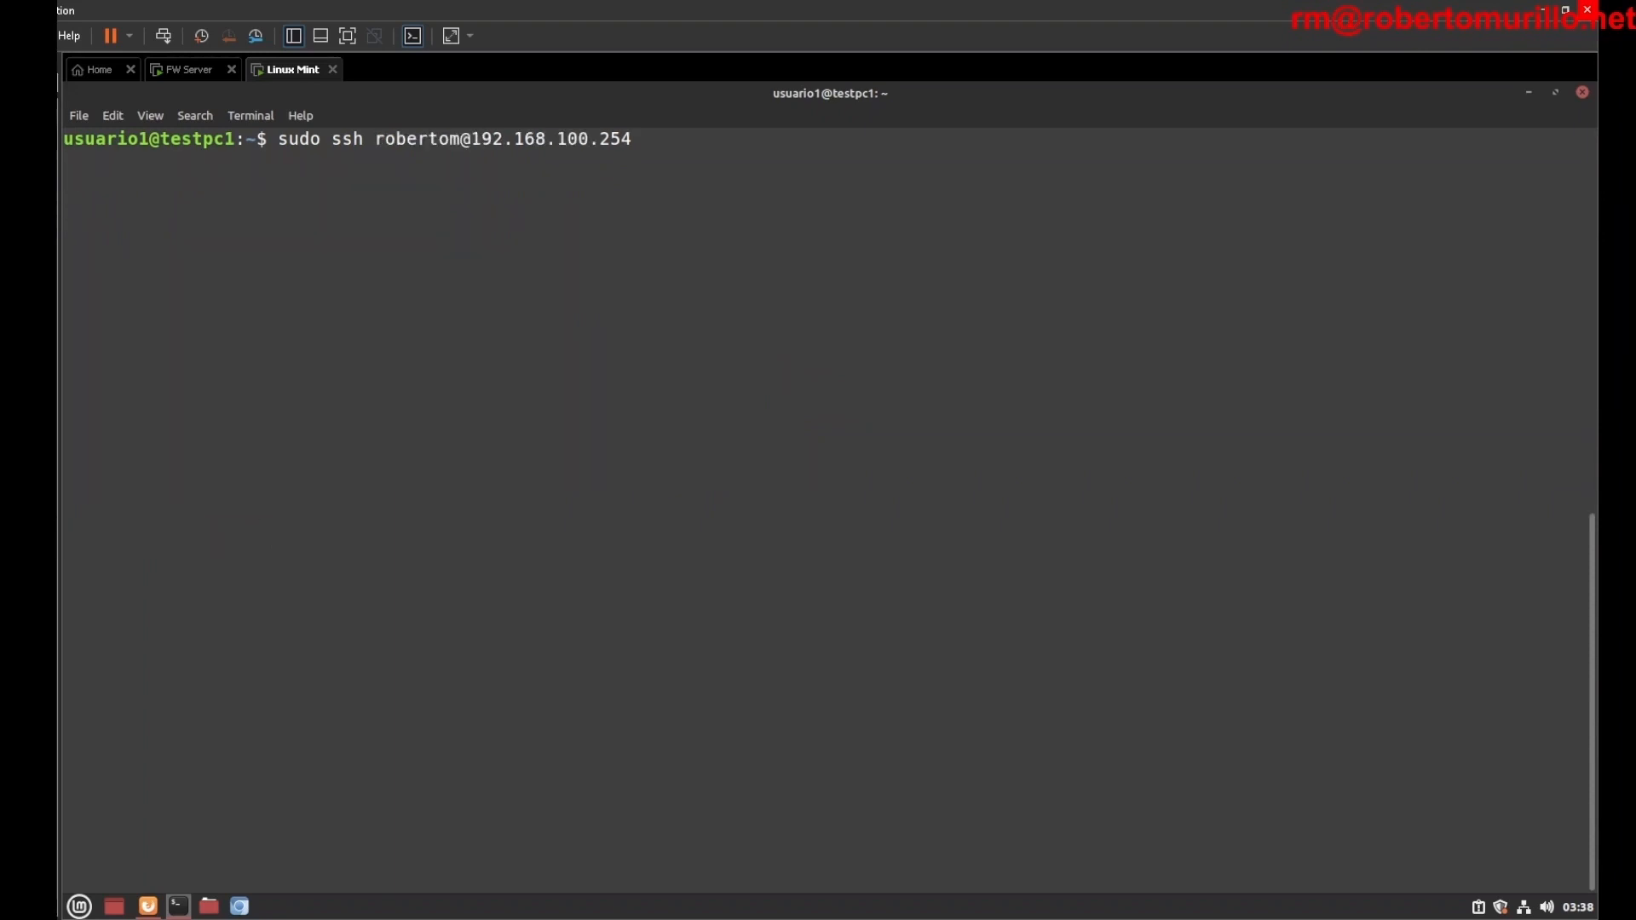
{"action": "left_click_drag", "start_coordinate": [377, 139], "coordinate": [459, 140]}
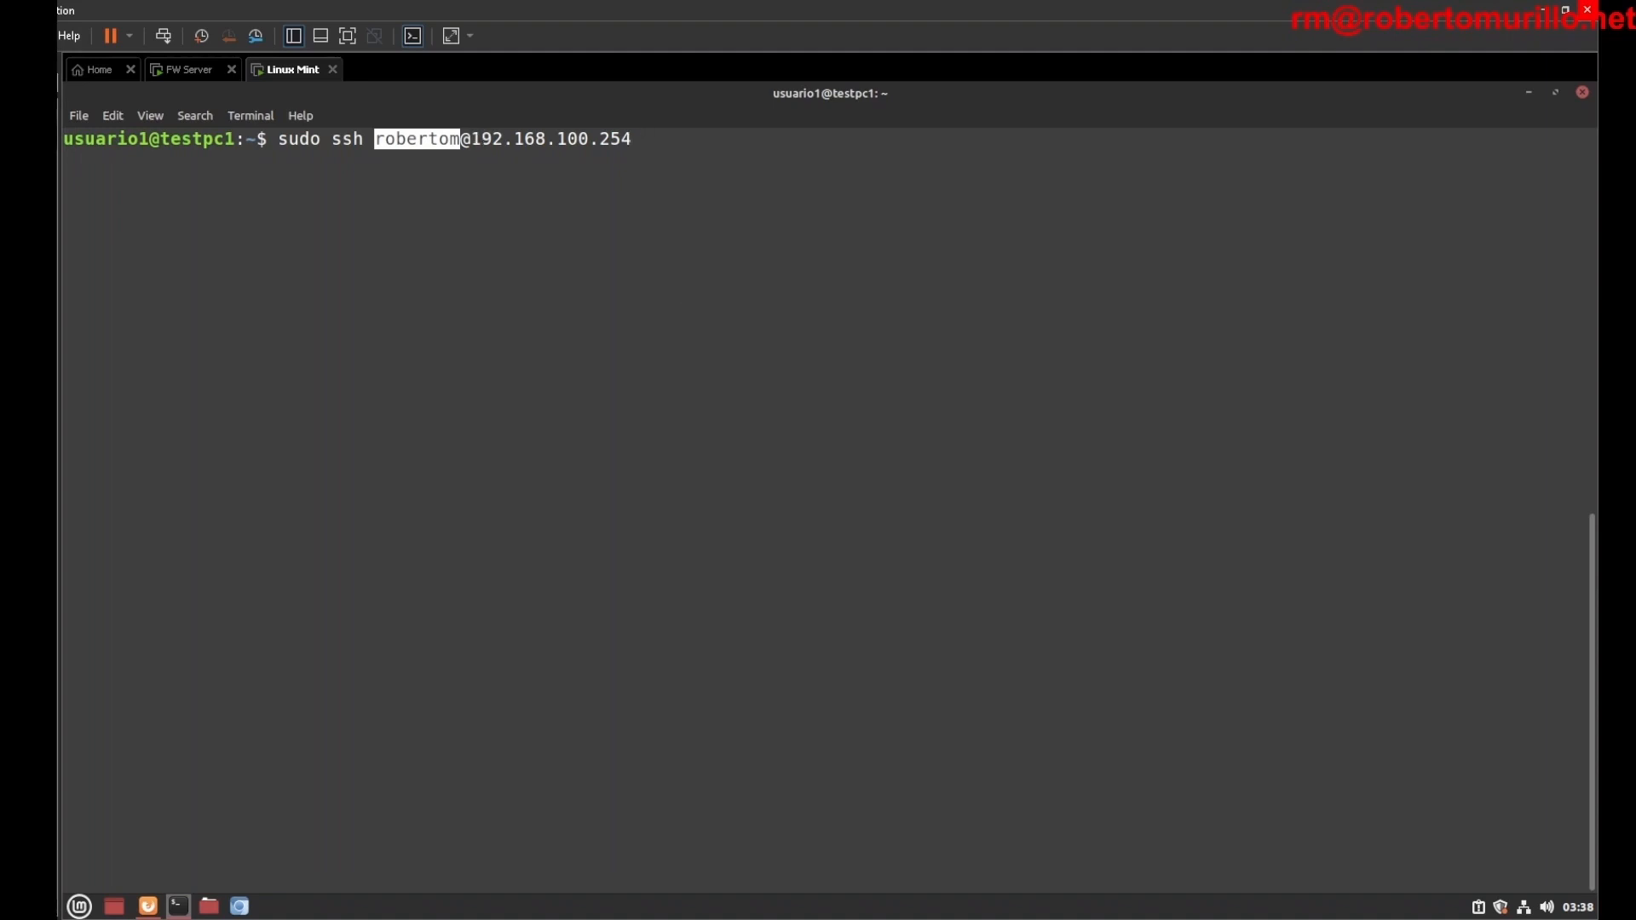
{"action": "key", "text": "Return"}
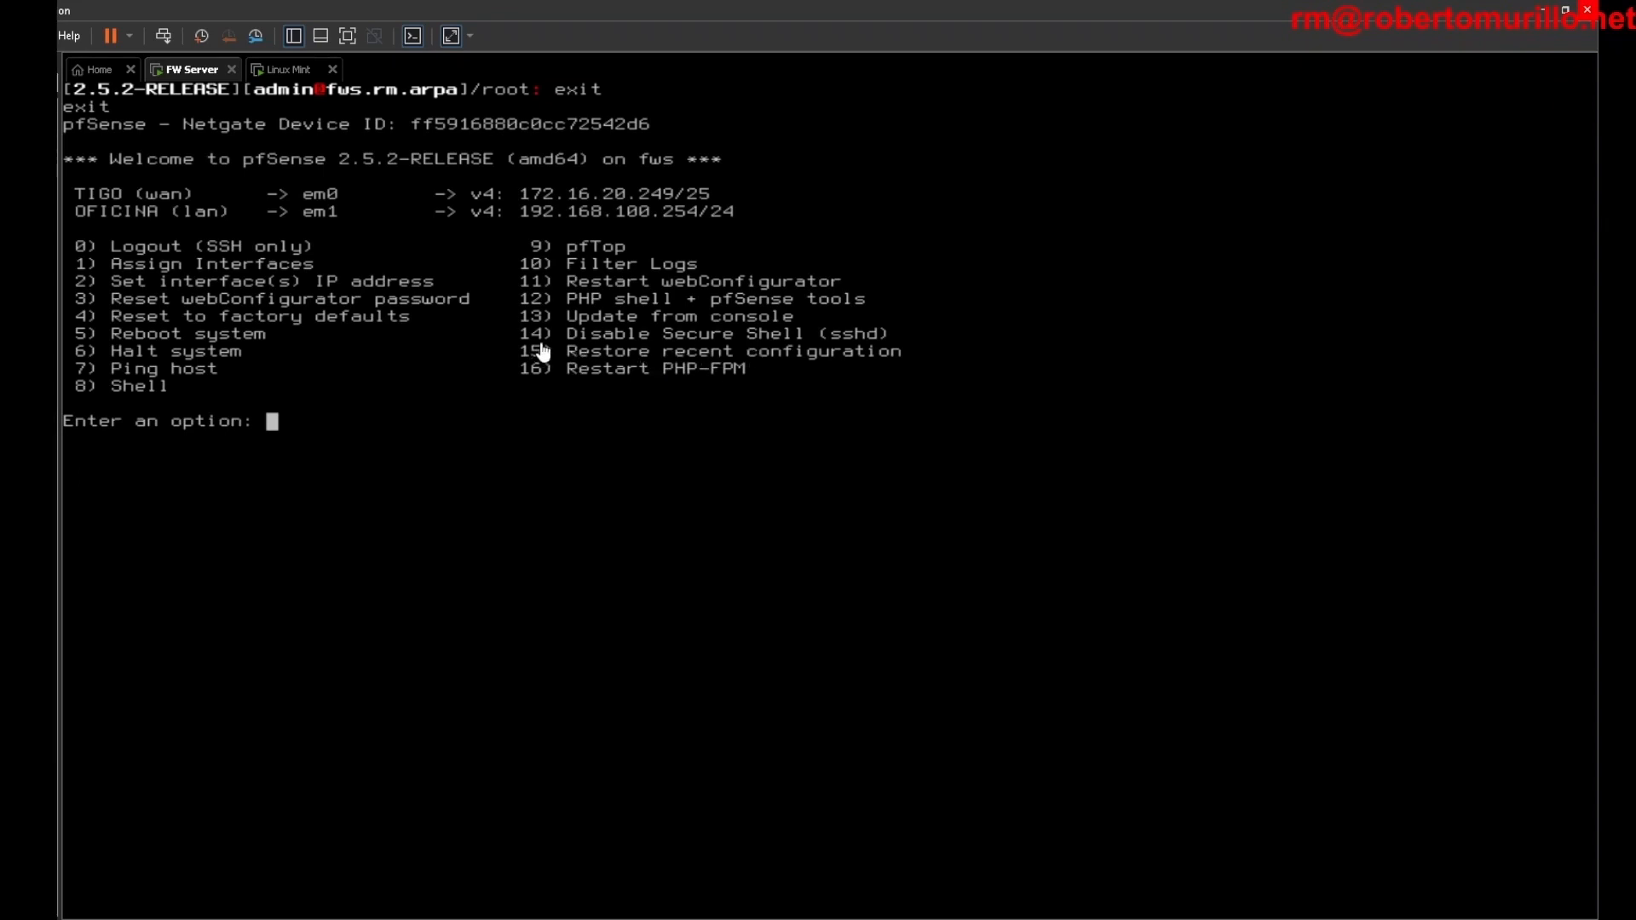
Step: Disable SSHD through console option 14 and return to the Linux Mint VM
{"action": "type", "text": "14"}
{"action": "key", "text": "Return"}
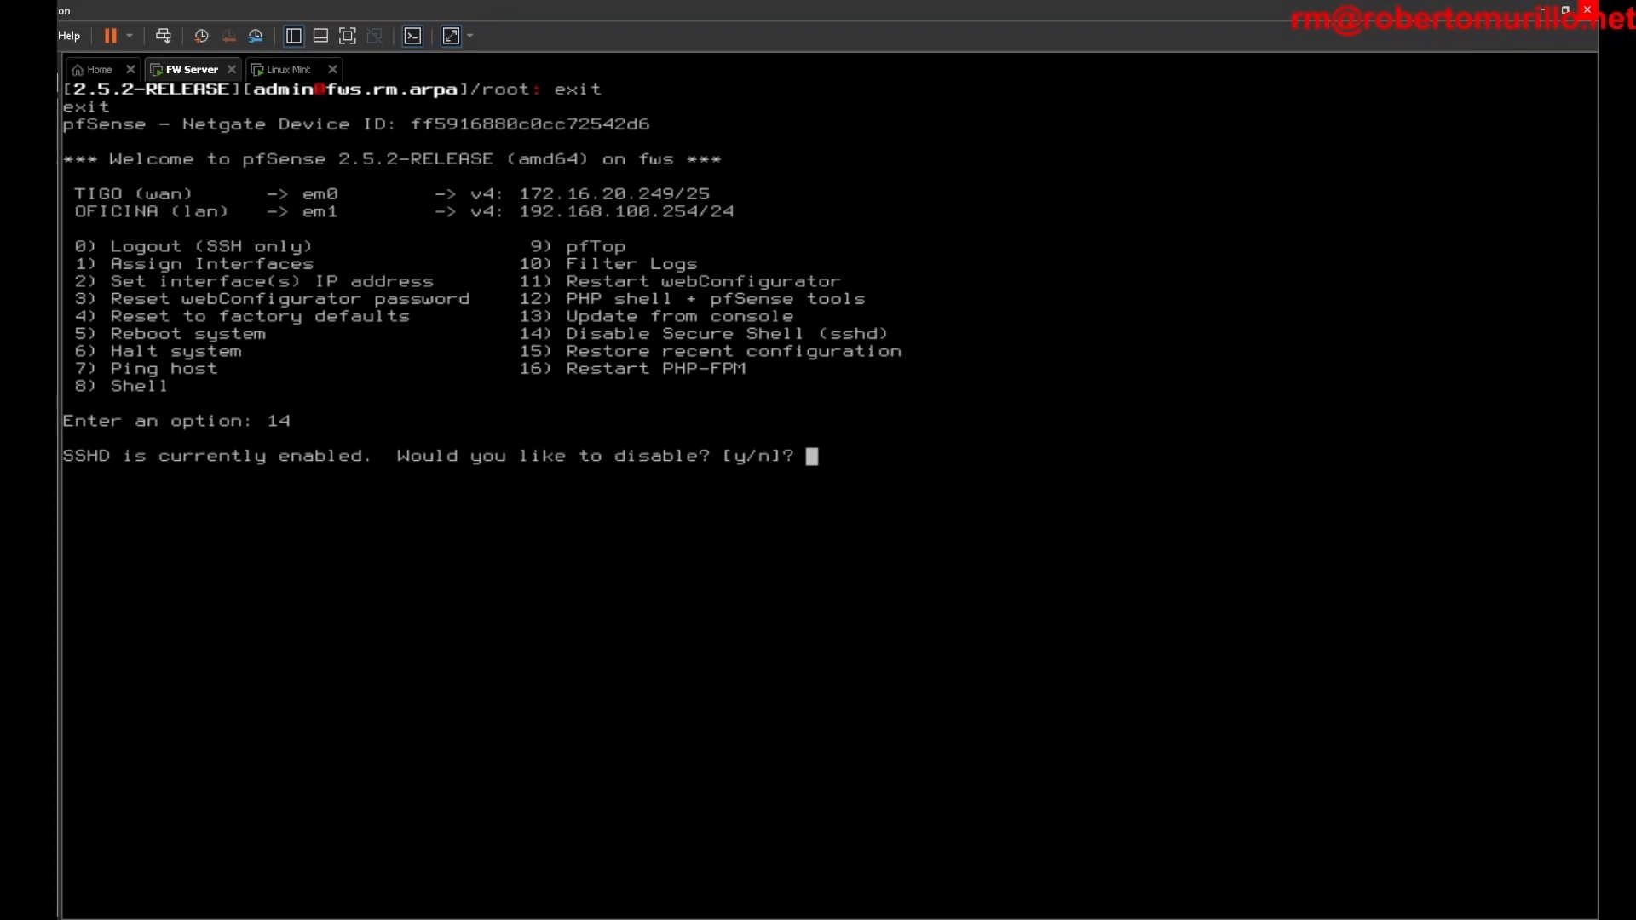
{"action": "type", "text": "y"}
{"action": "key", "text": "Return"}
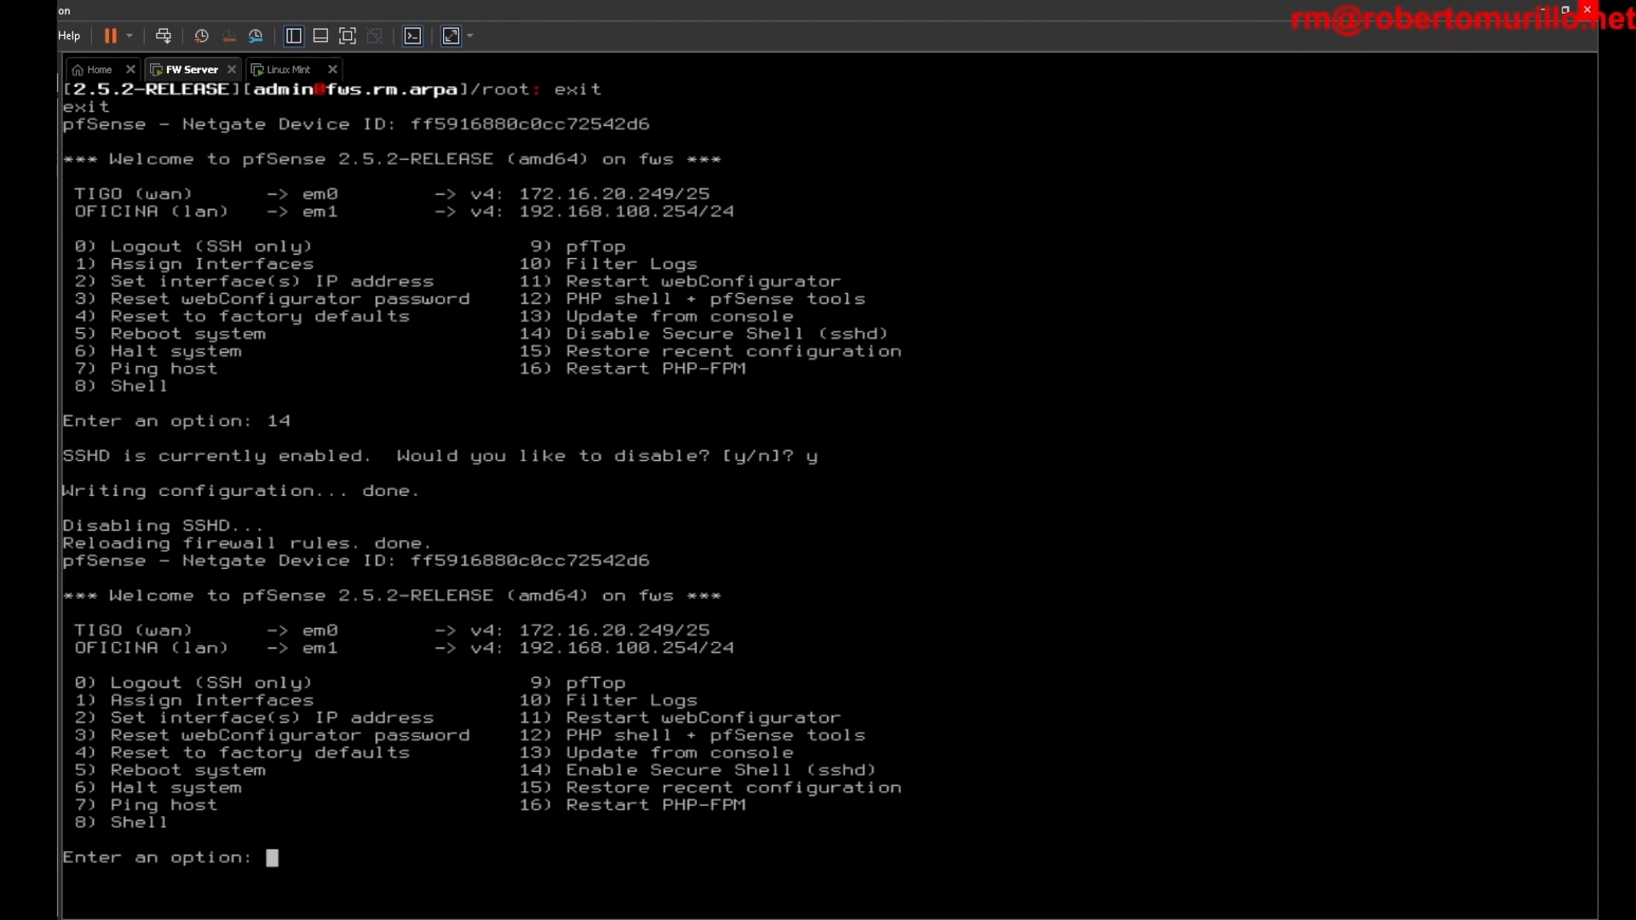
{"action": "left_click", "coordinate": [288, 70]}
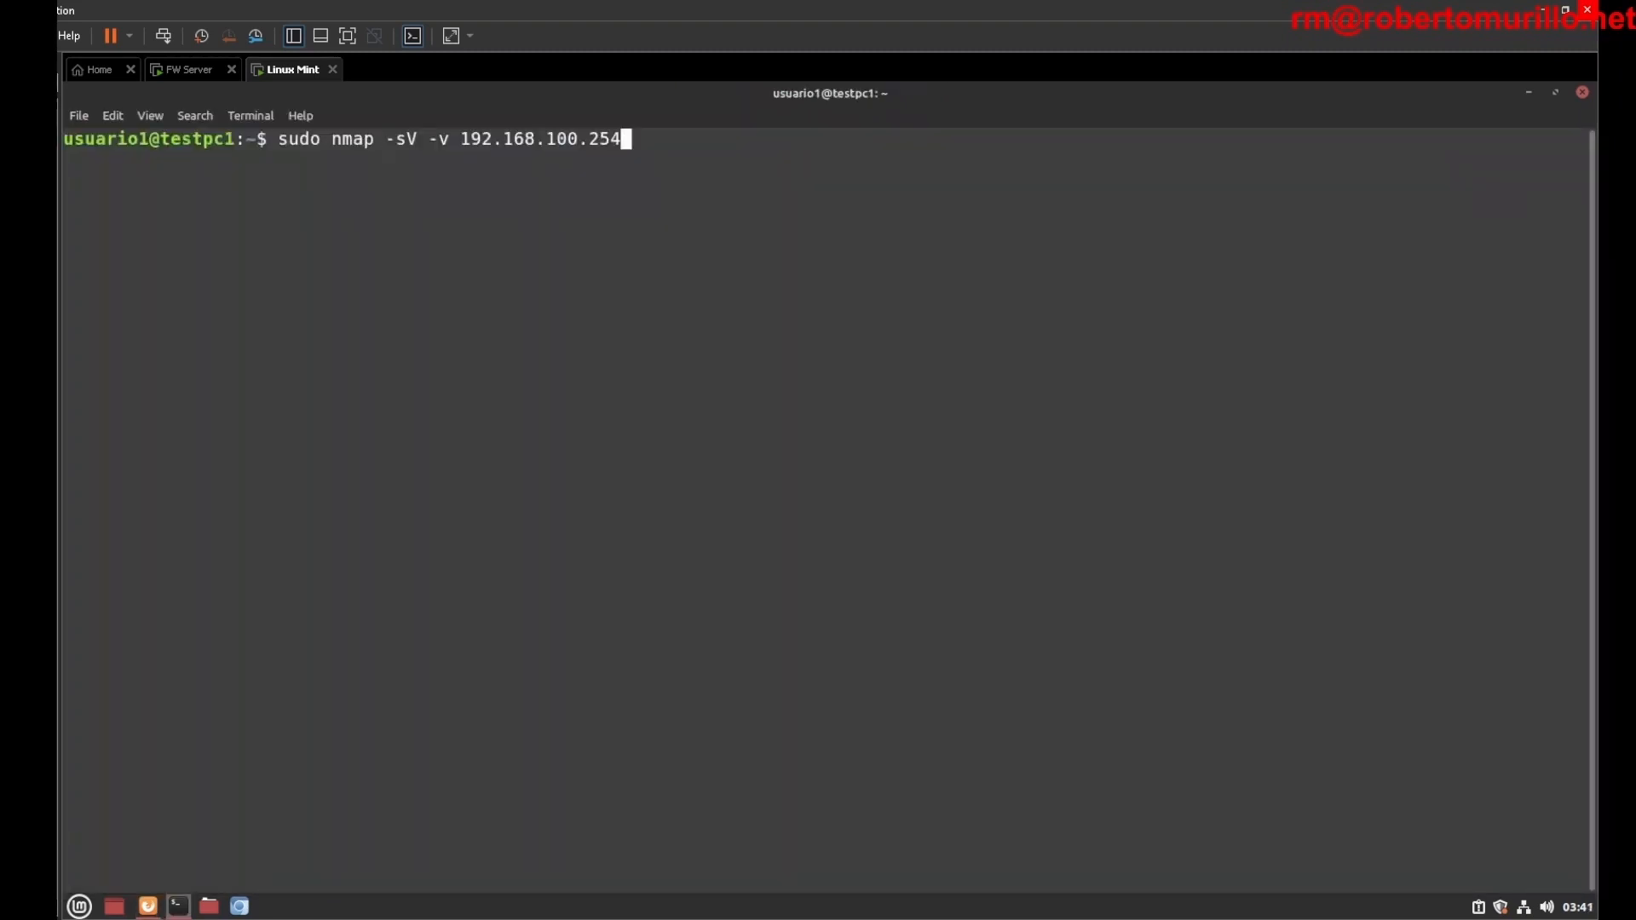
Step: Rerun sudo nmap -sV -v 192.168.100.254 and highlight the remaining open ports 80 and 443
{"action": "key", "text": "Return"}
{"action": "left_click_drag", "start_coordinate": [64, 631], "coordinate": [371, 673]}
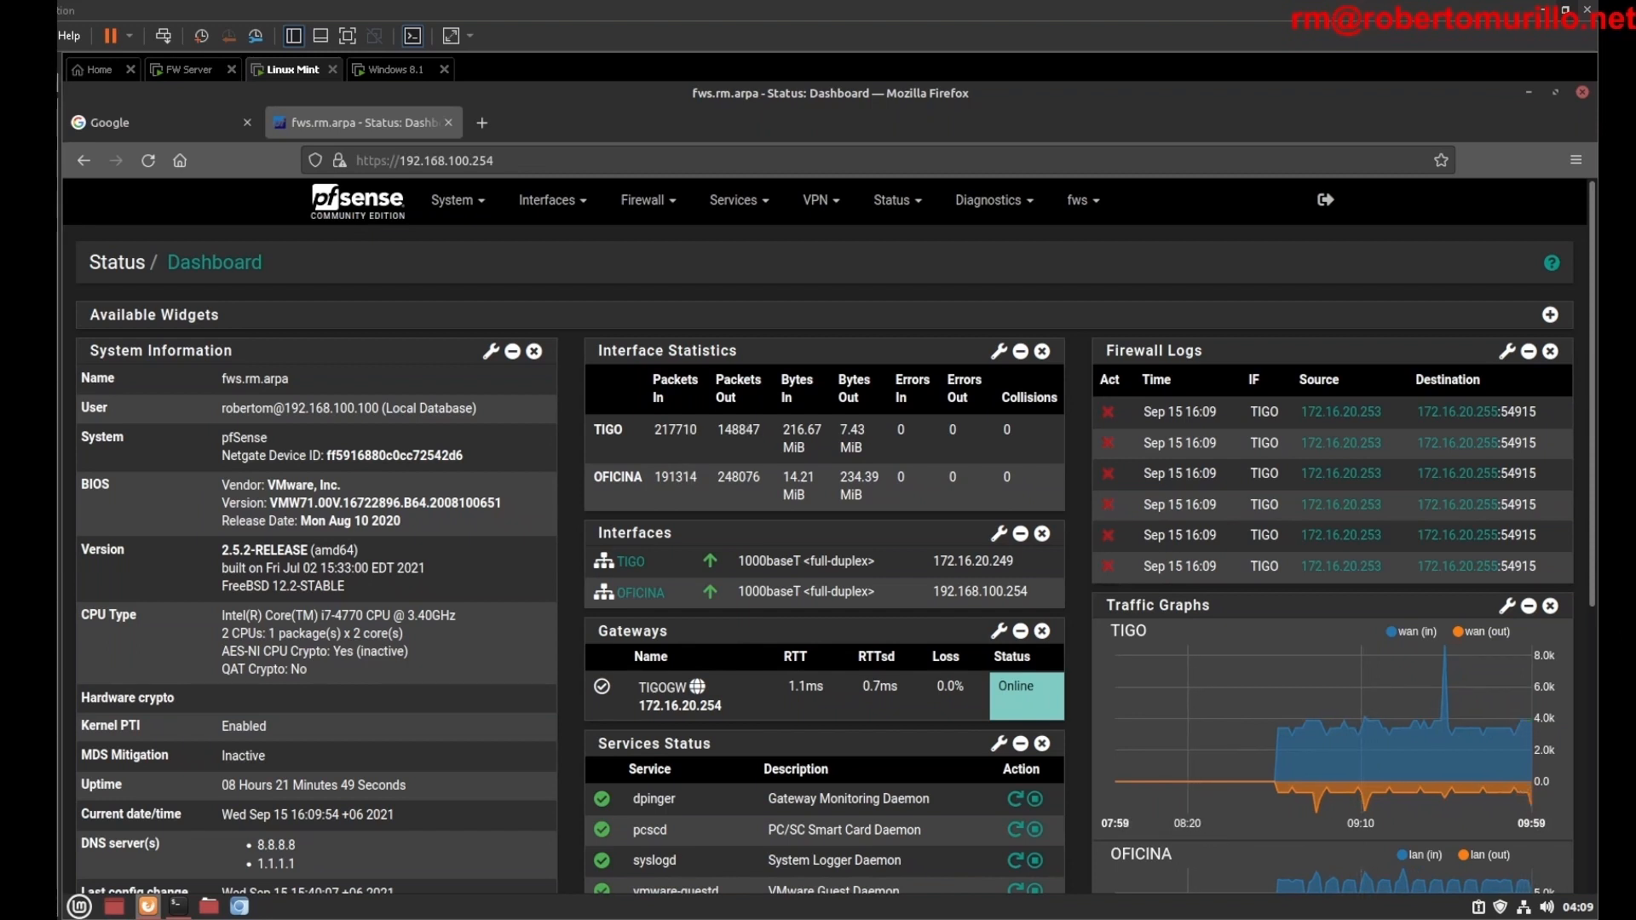
Step: Review the Admin Access Secure Shell settings, keeping SSHd Key Only at Password or Public Key
{"action": "left_click", "coordinate": [454, 204]}
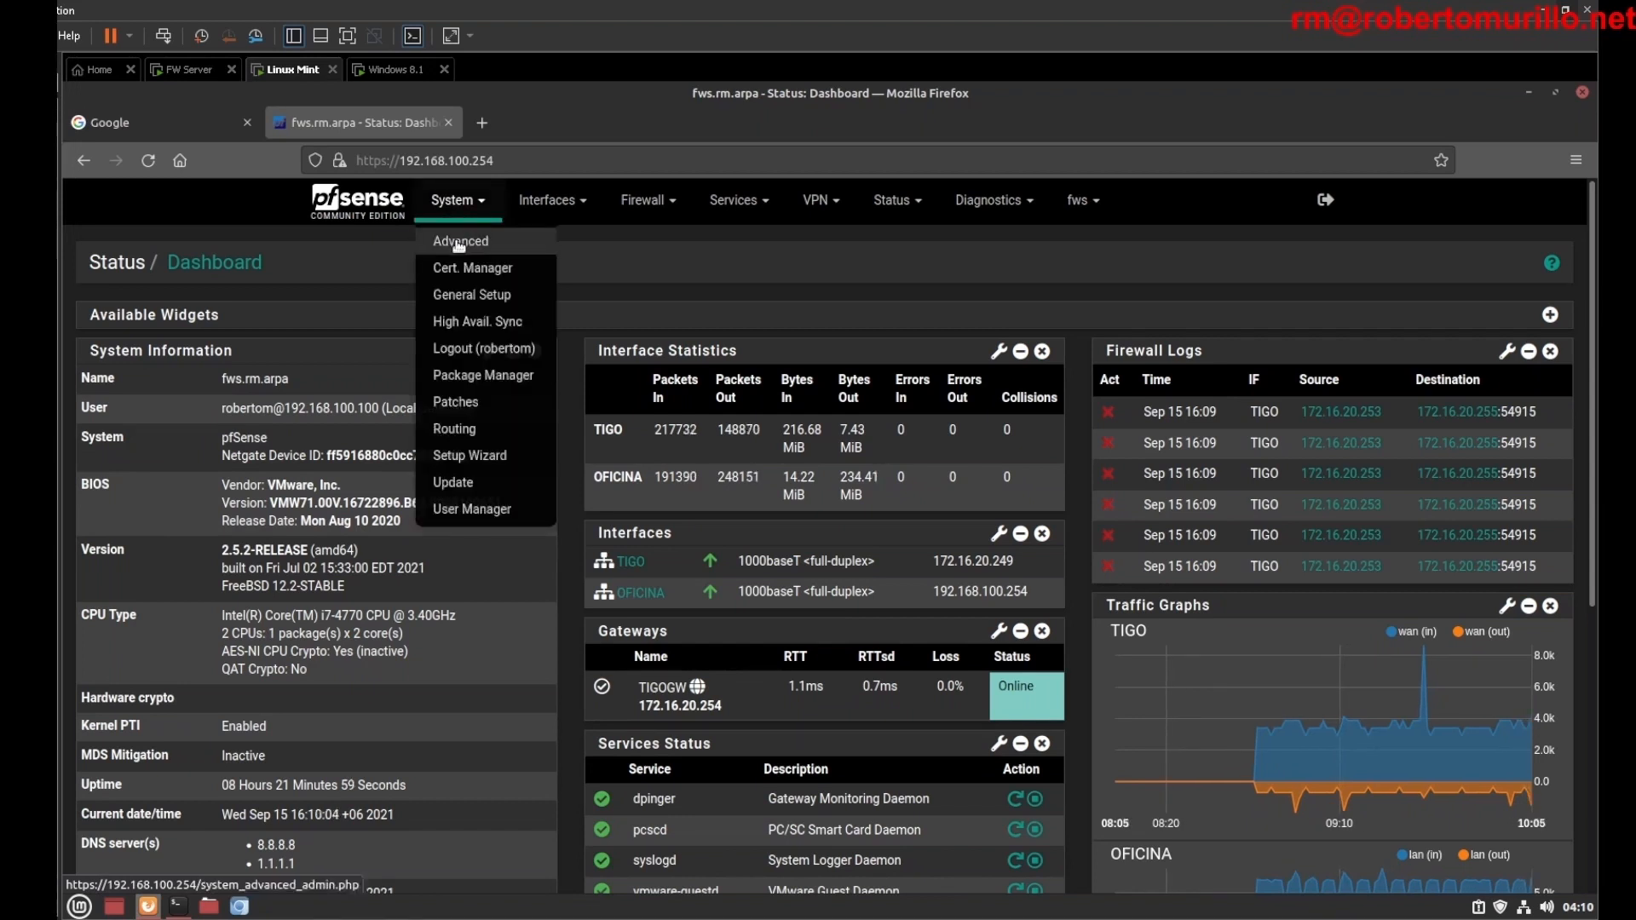
{"action": "left_click", "coordinate": [460, 244]}
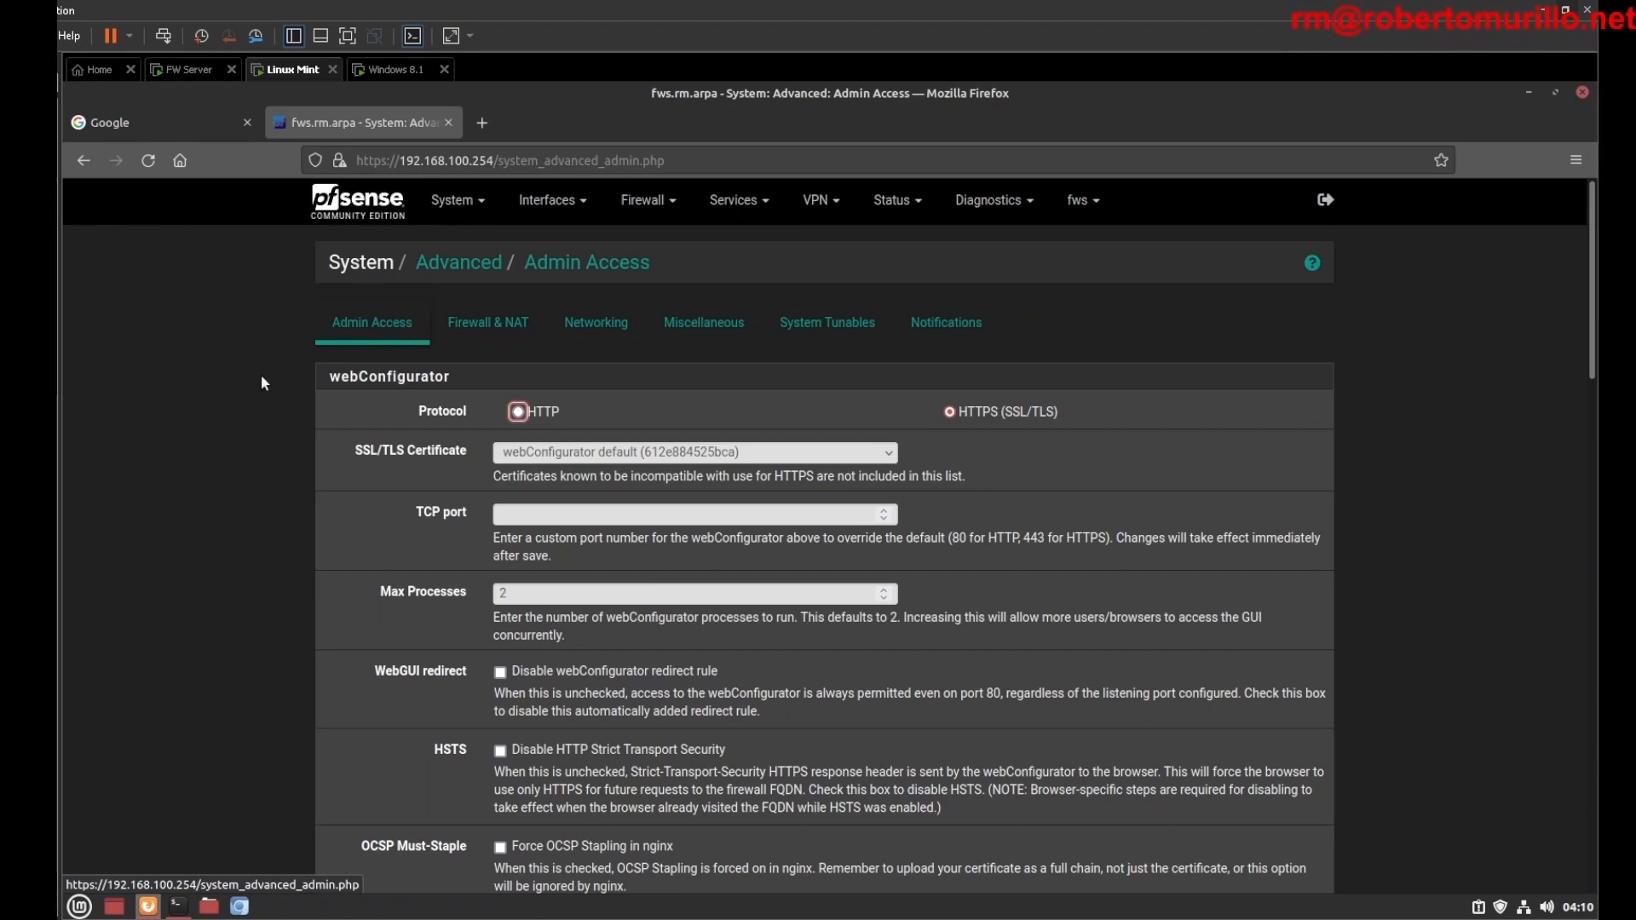
{"action": "scroll", "coordinate": [261, 766], "scroll_direction": "down", "scroll_amount": 10}
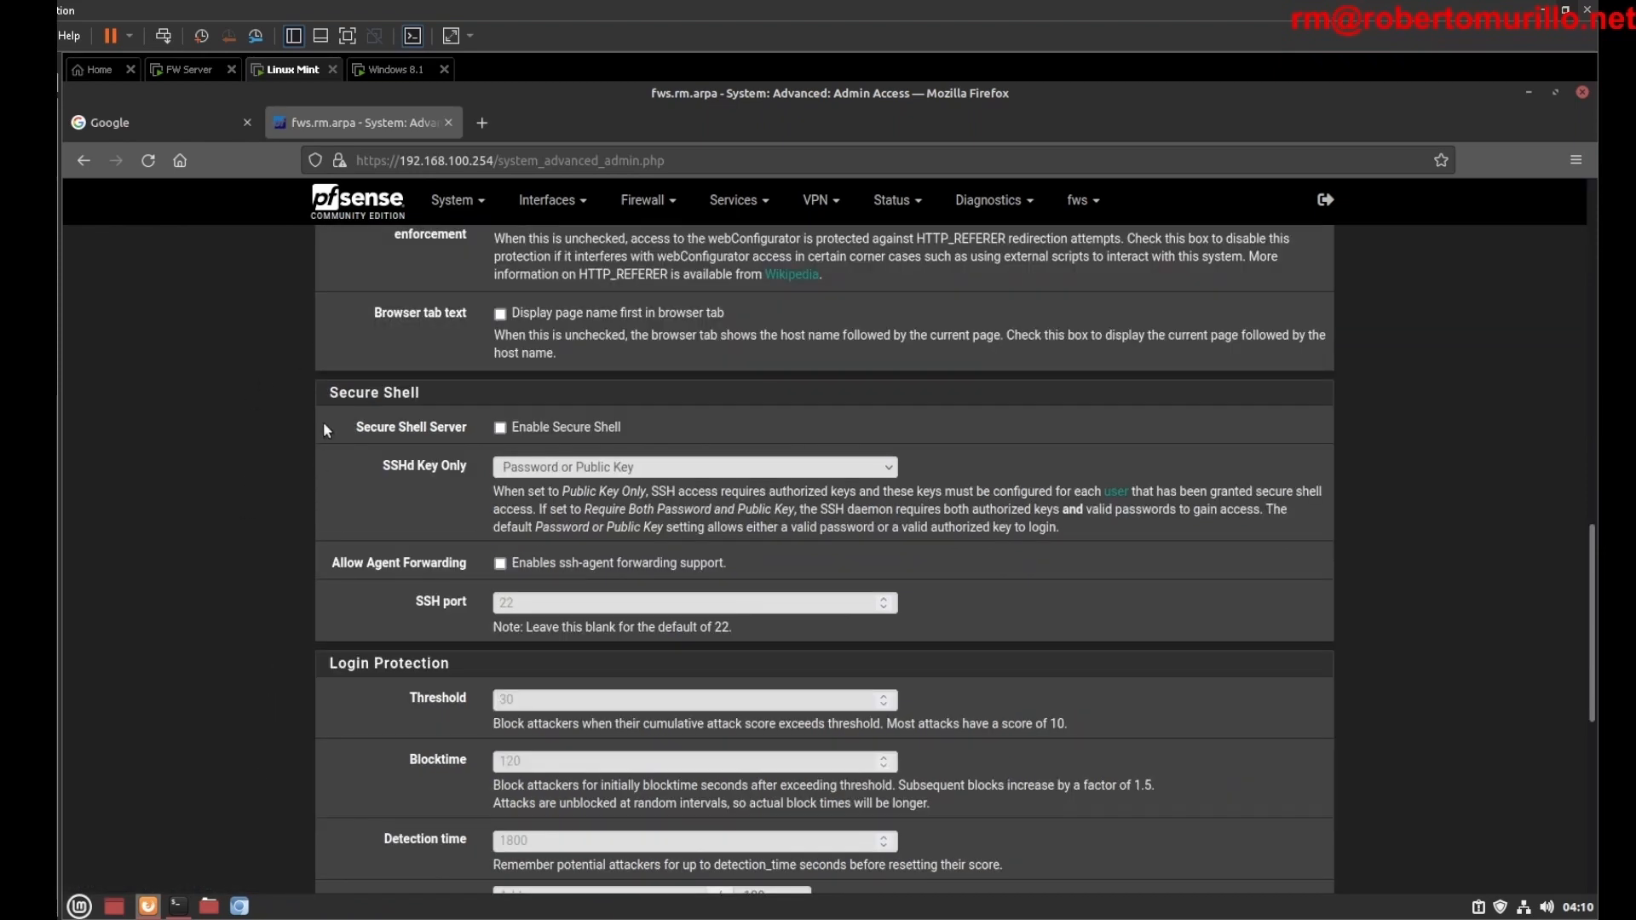
{"action": "left_click_drag", "start_coordinate": [331, 395], "coordinate": [419, 392]}
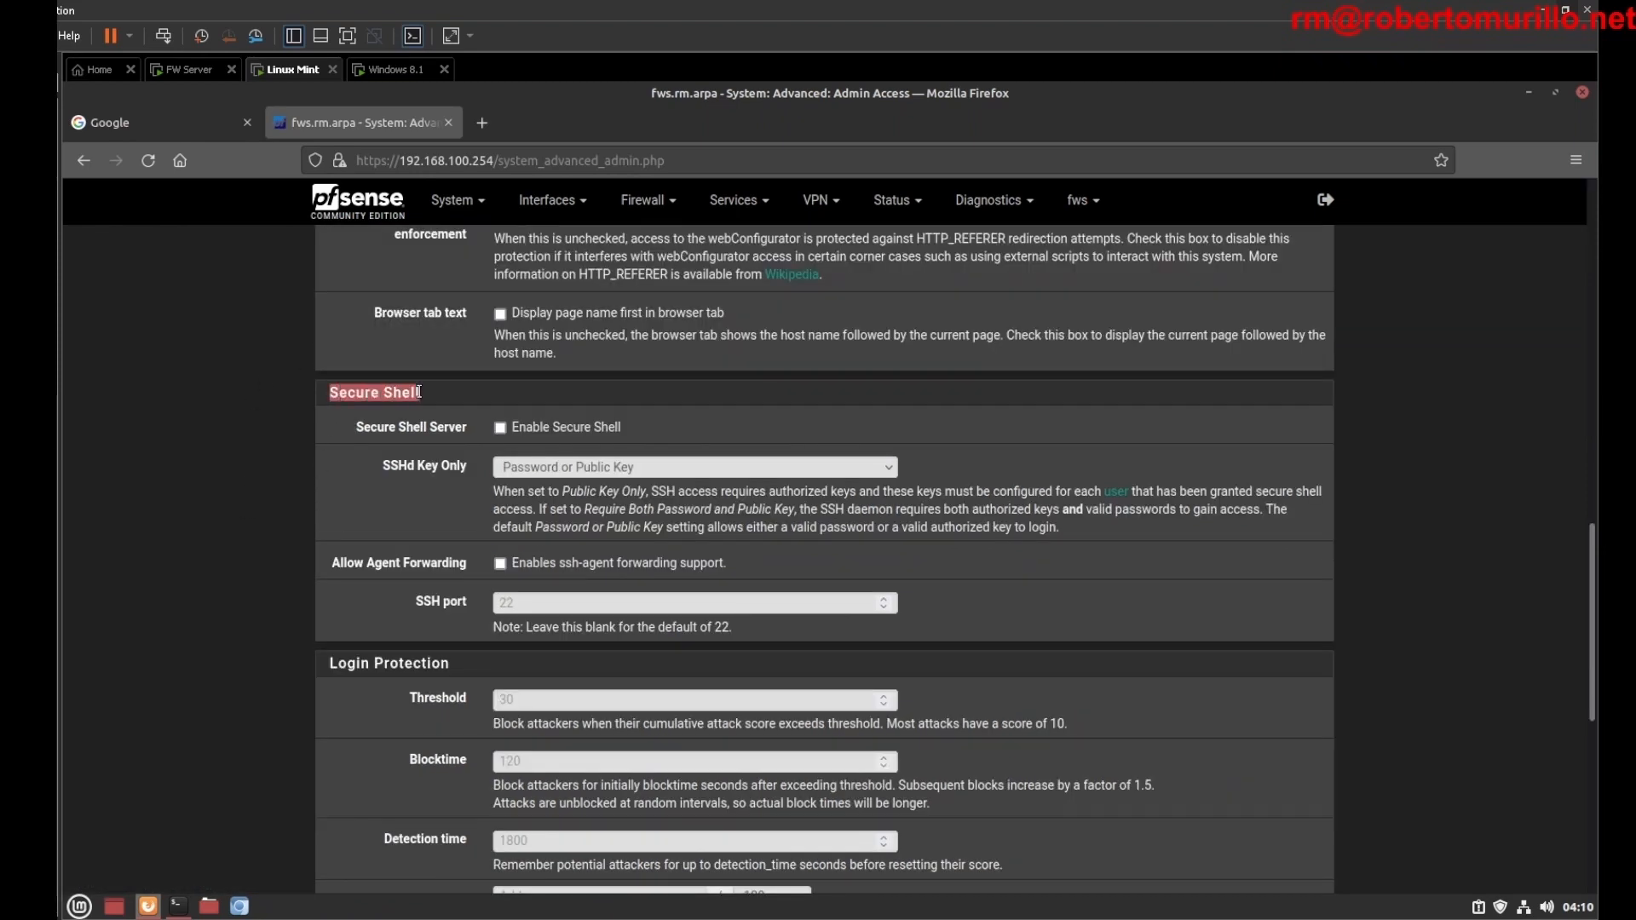
{"action": "left_click", "coordinate": [413, 467]}
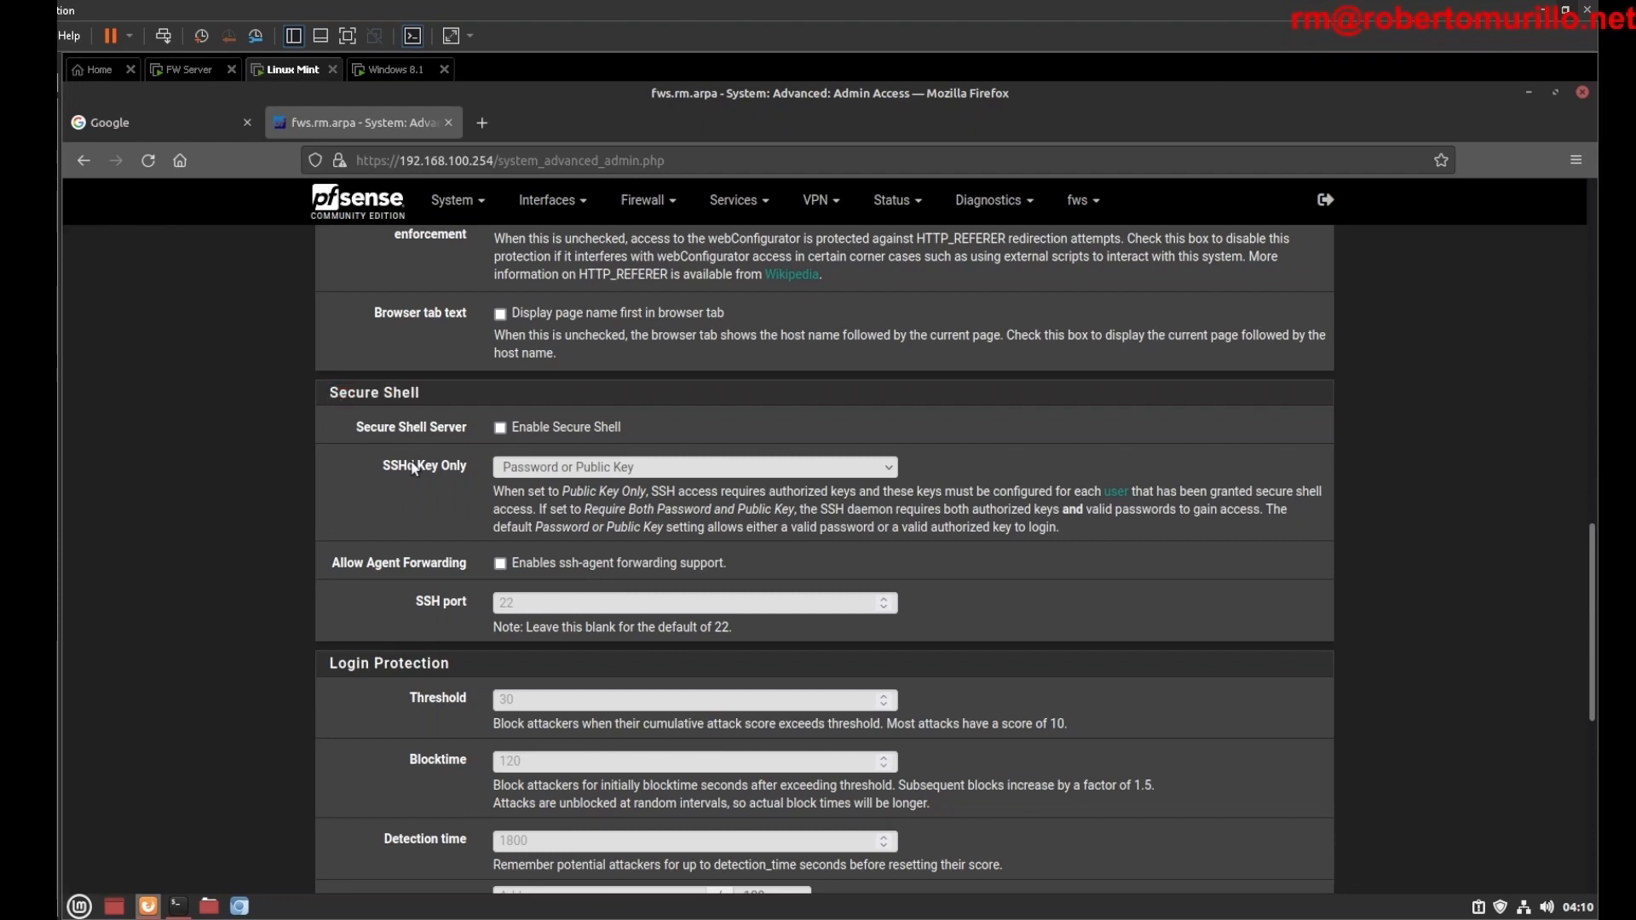
{"action": "left_click_drag", "start_coordinate": [356, 428], "coordinate": [468, 429]}
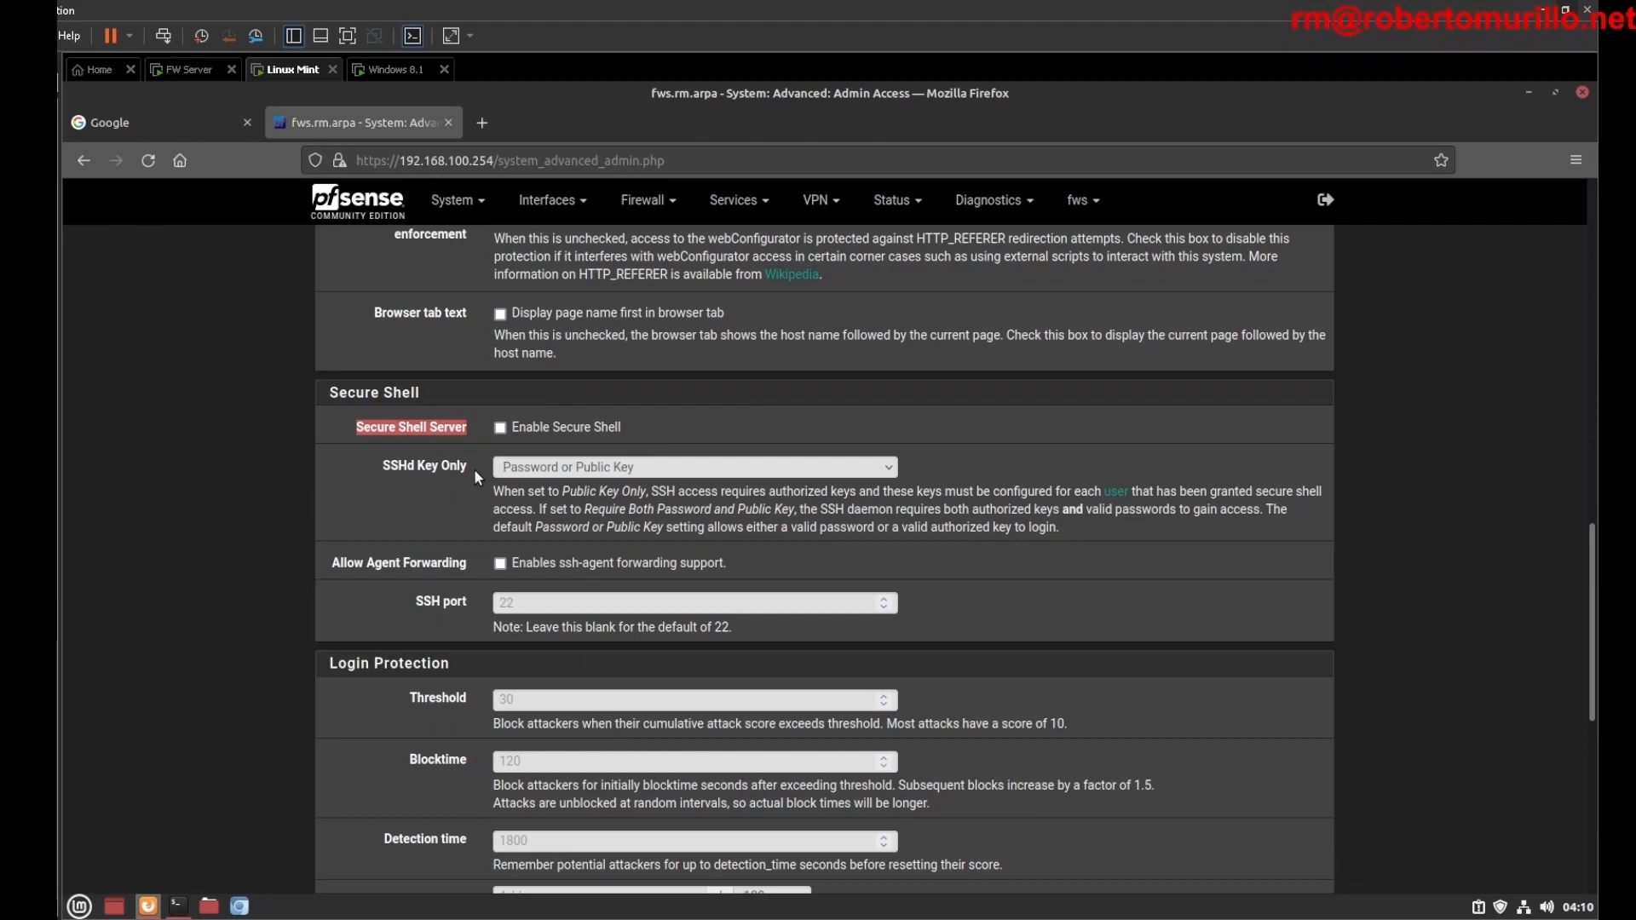
{"action": "triple_click", "coordinate": [467, 469]}
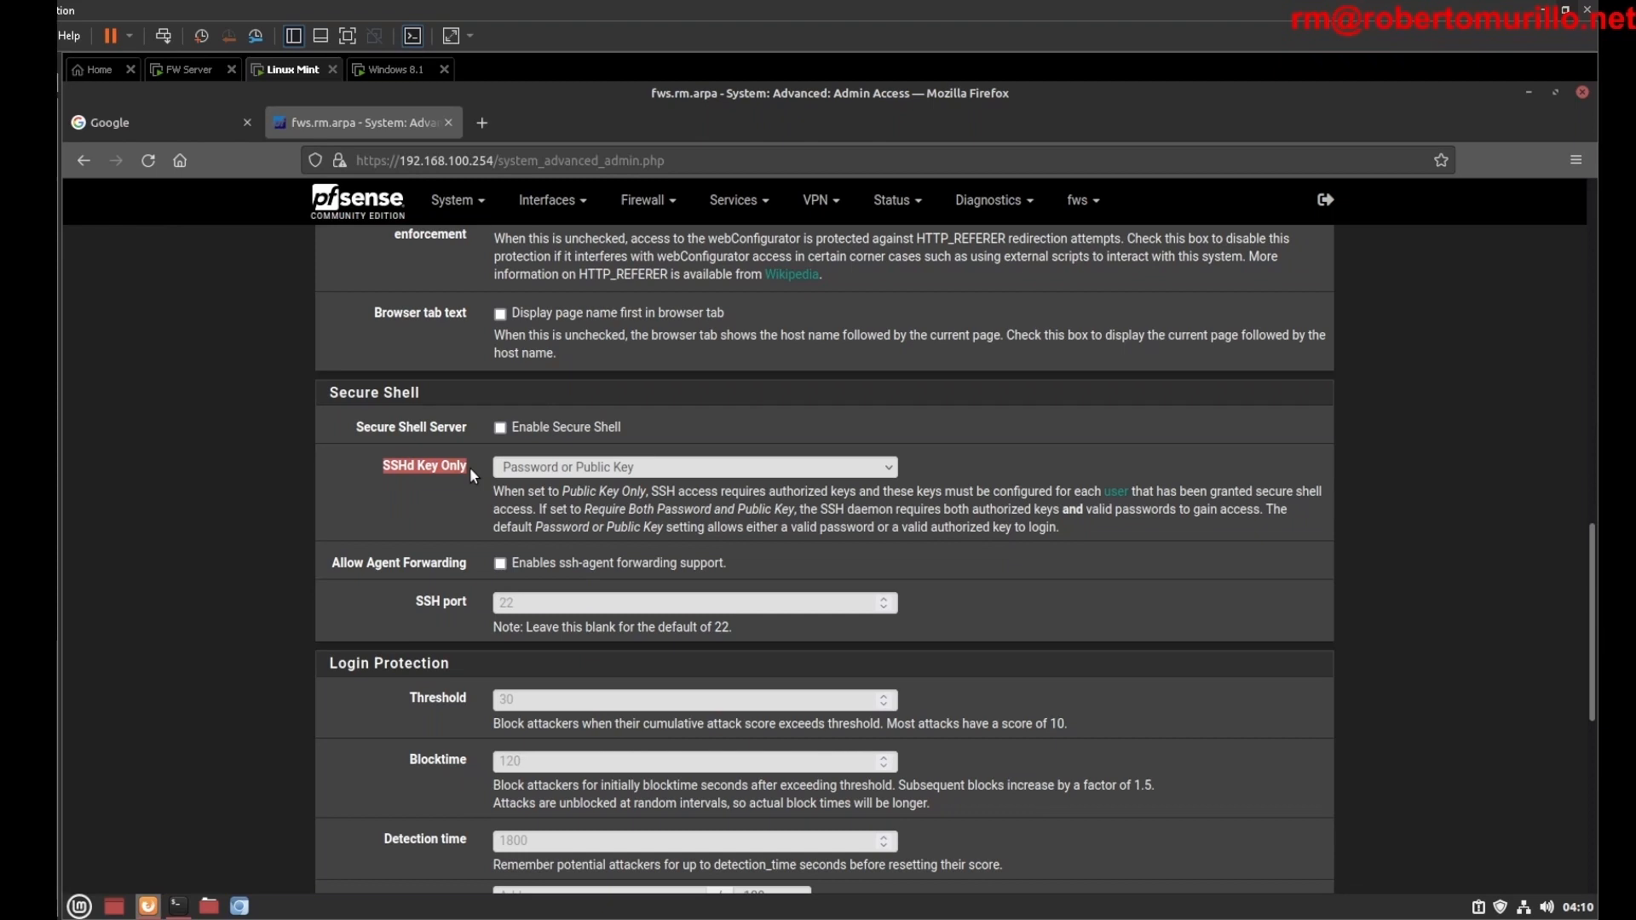
{"action": "left_click", "coordinate": [530, 470]}
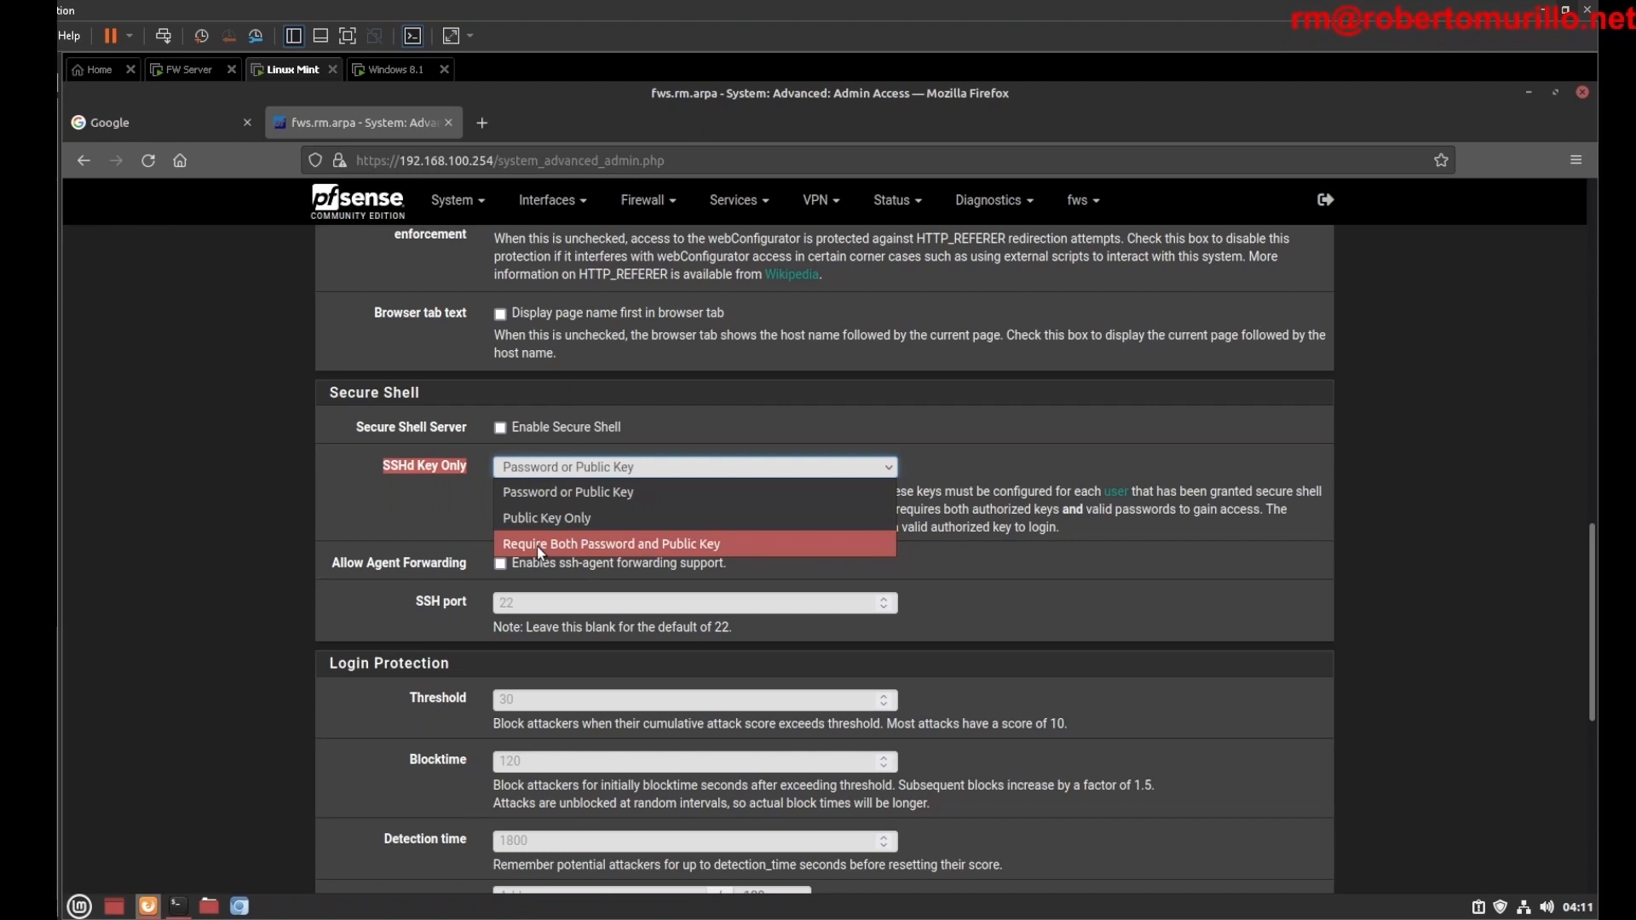
{"action": "key", "text": "Escape"}
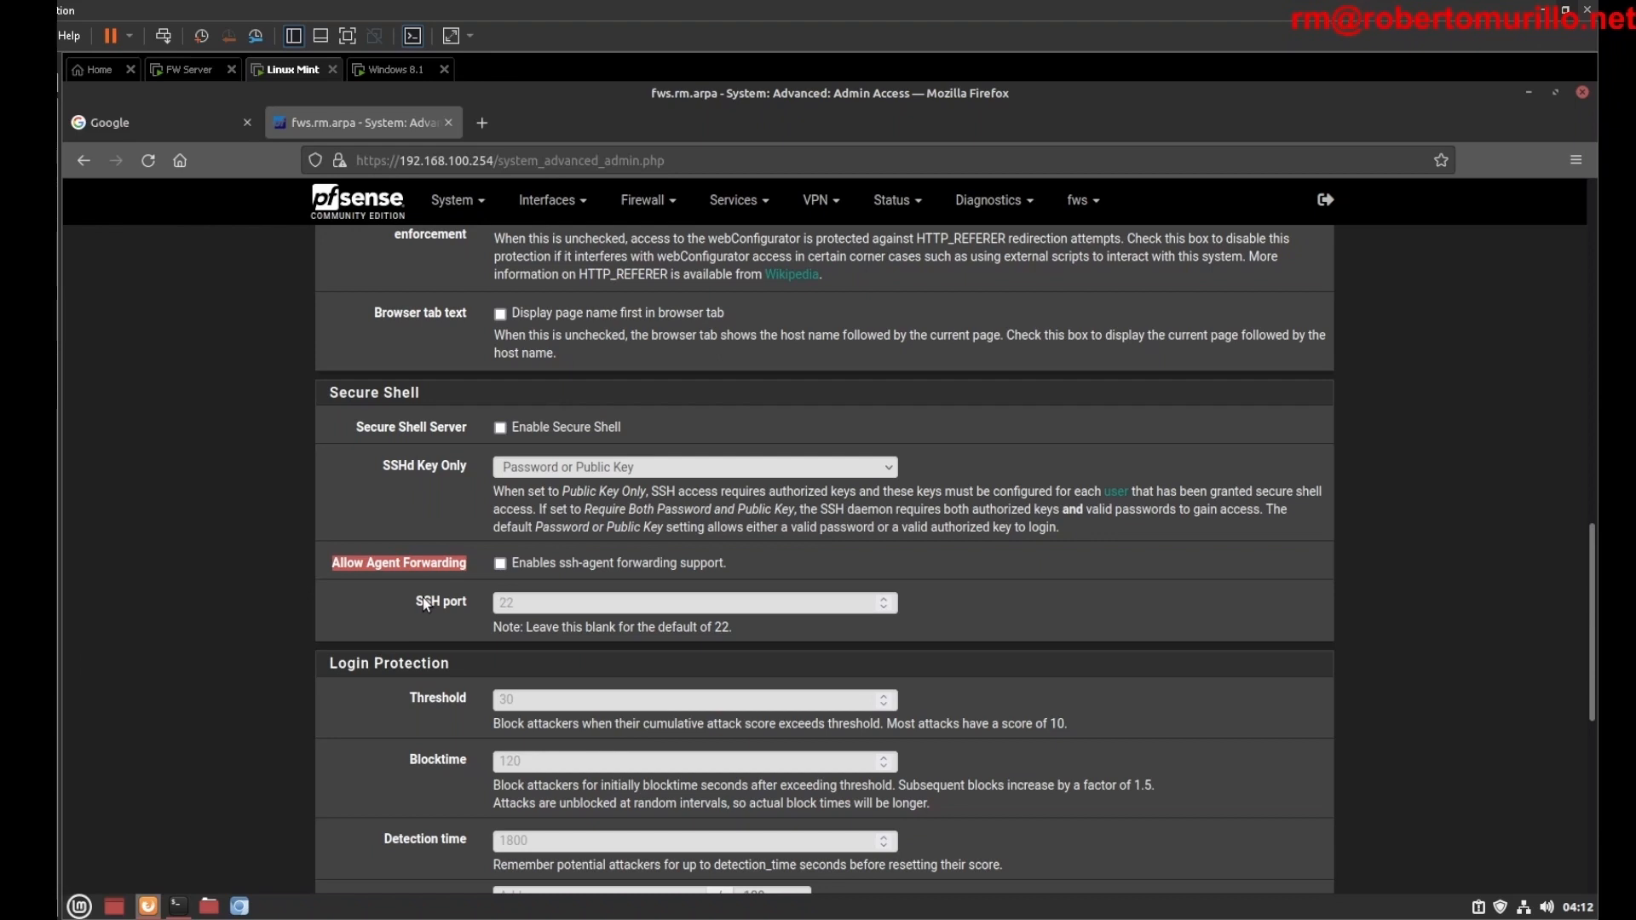
{"action": "left_click_drag", "start_coordinate": [416, 603], "coordinate": [467, 608]}
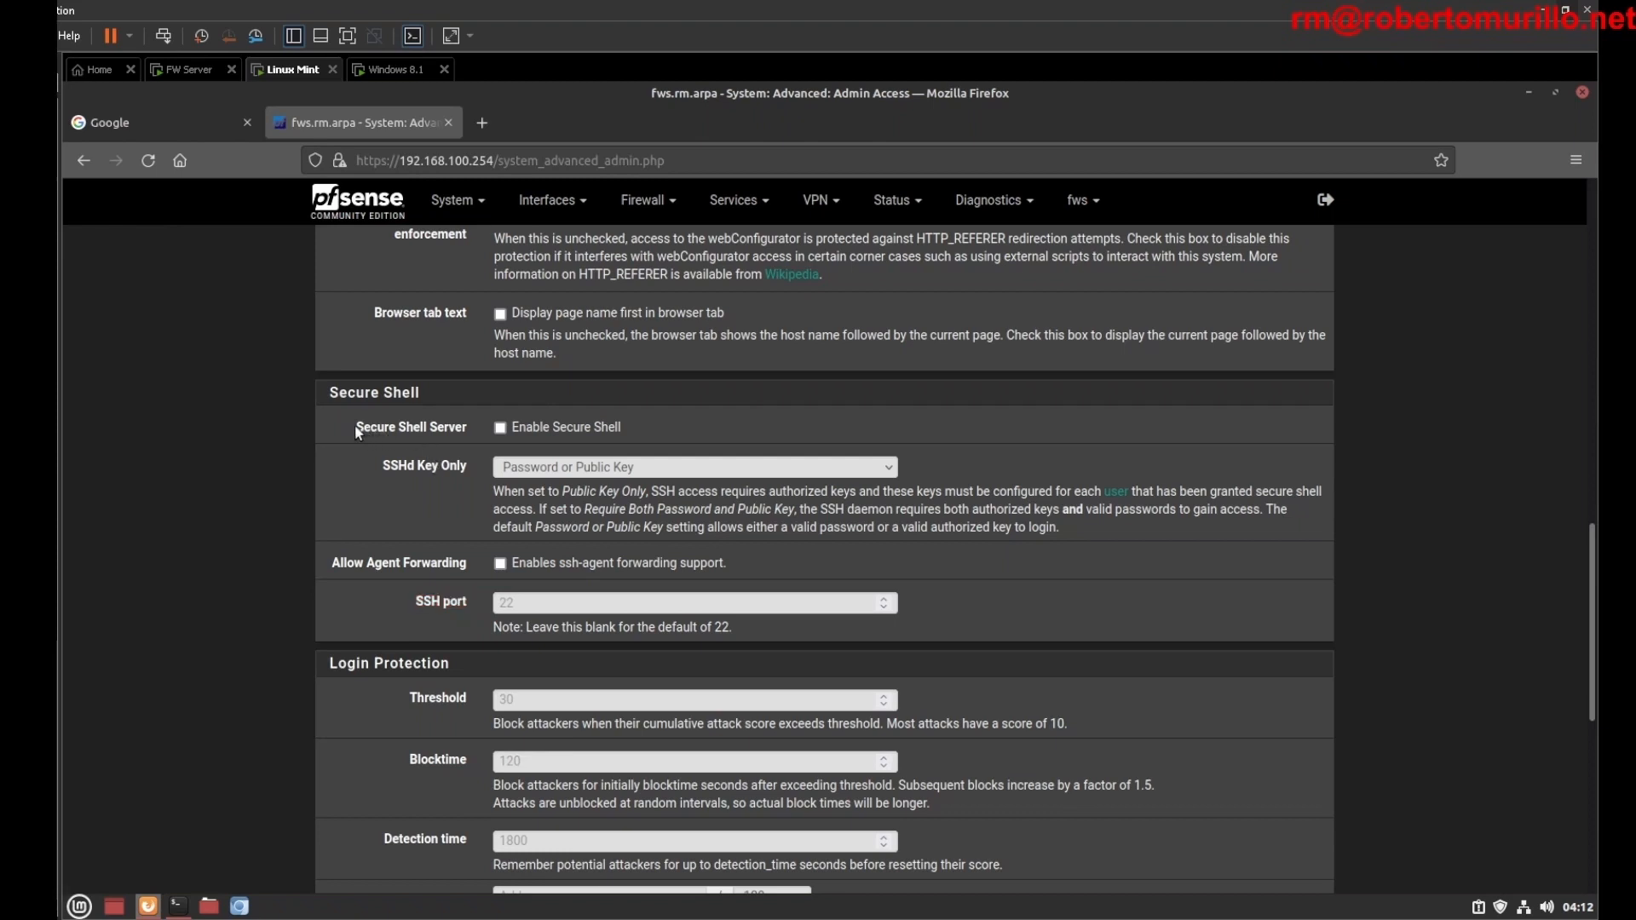
Step: Enable the Secure Shell server with SSH port 22122 and save the changes
{"action": "left_click_drag", "start_coordinate": [355, 426], "coordinate": [463, 429]}
{"action": "left_click", "coordinate": [500, 428]}
{"action": "left_click", "coordinate": [511, 467]}
{"action": "left_click", "coordinate": [508, 494]}
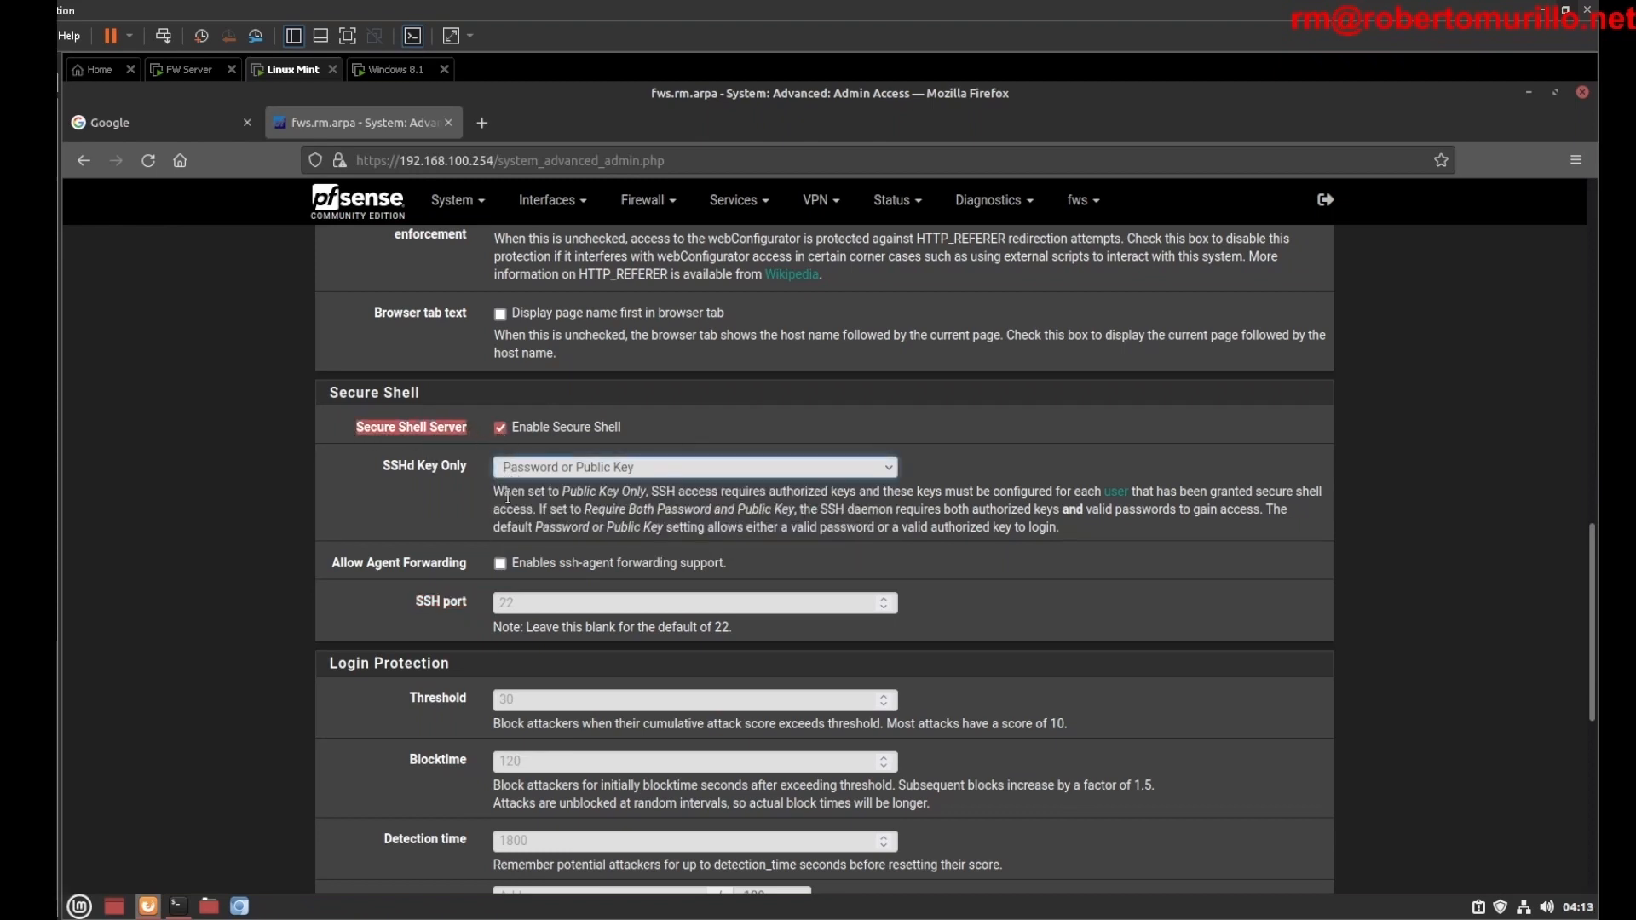
{"action": "left_click", "coordinate": [439, 612]}
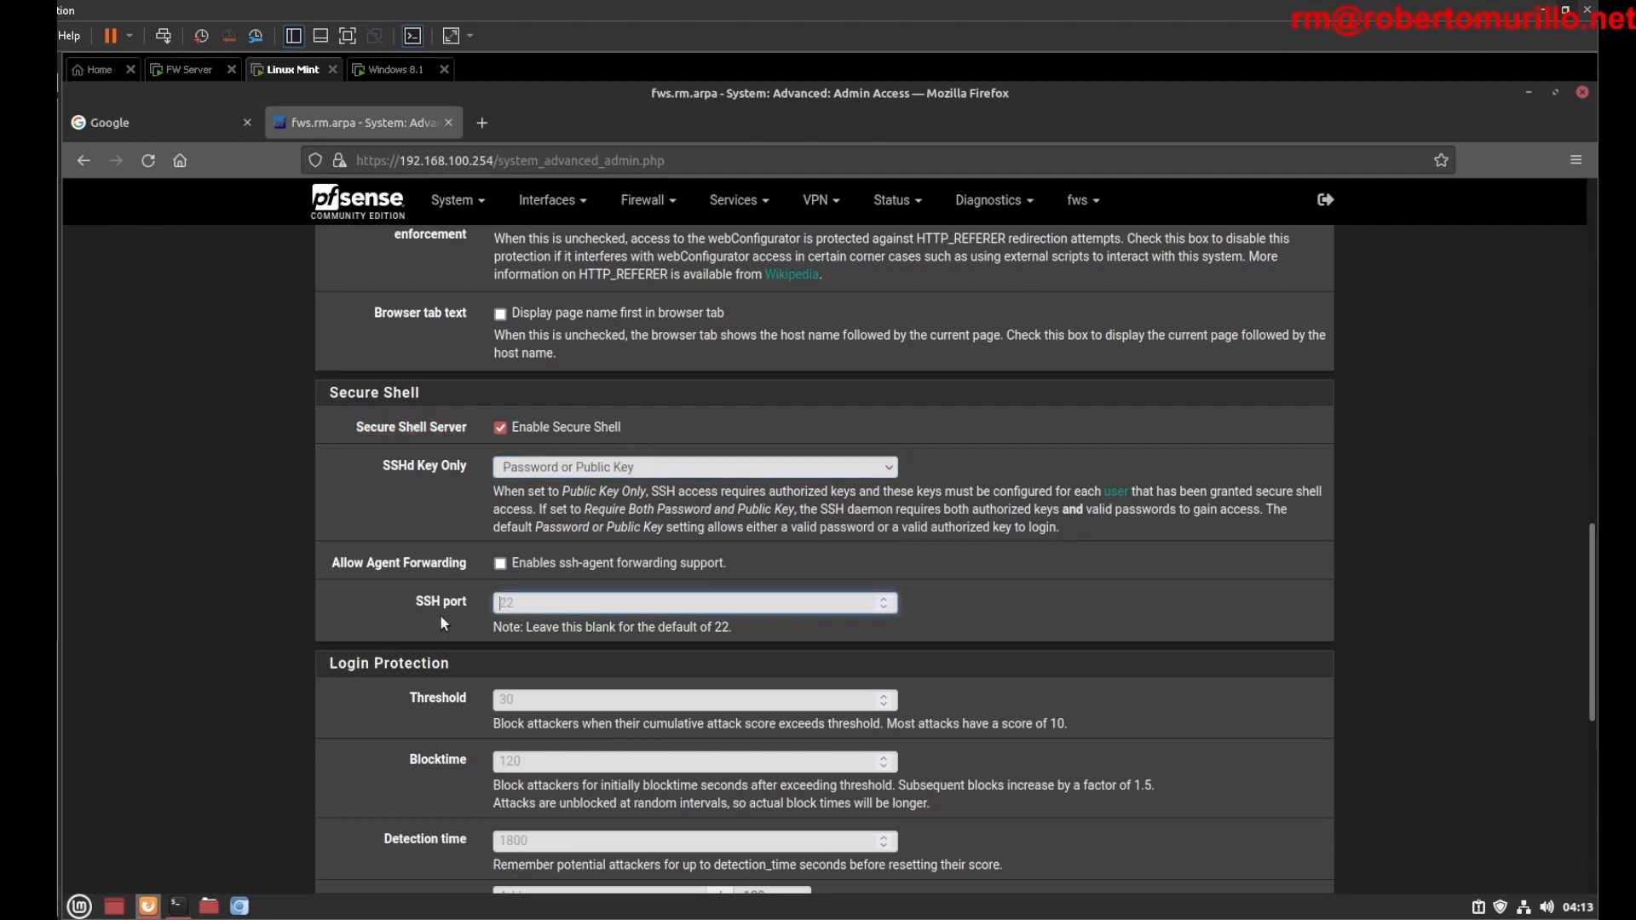
{"action": "type", "text": "22122"}
{"action": "key", "text": "Return"}
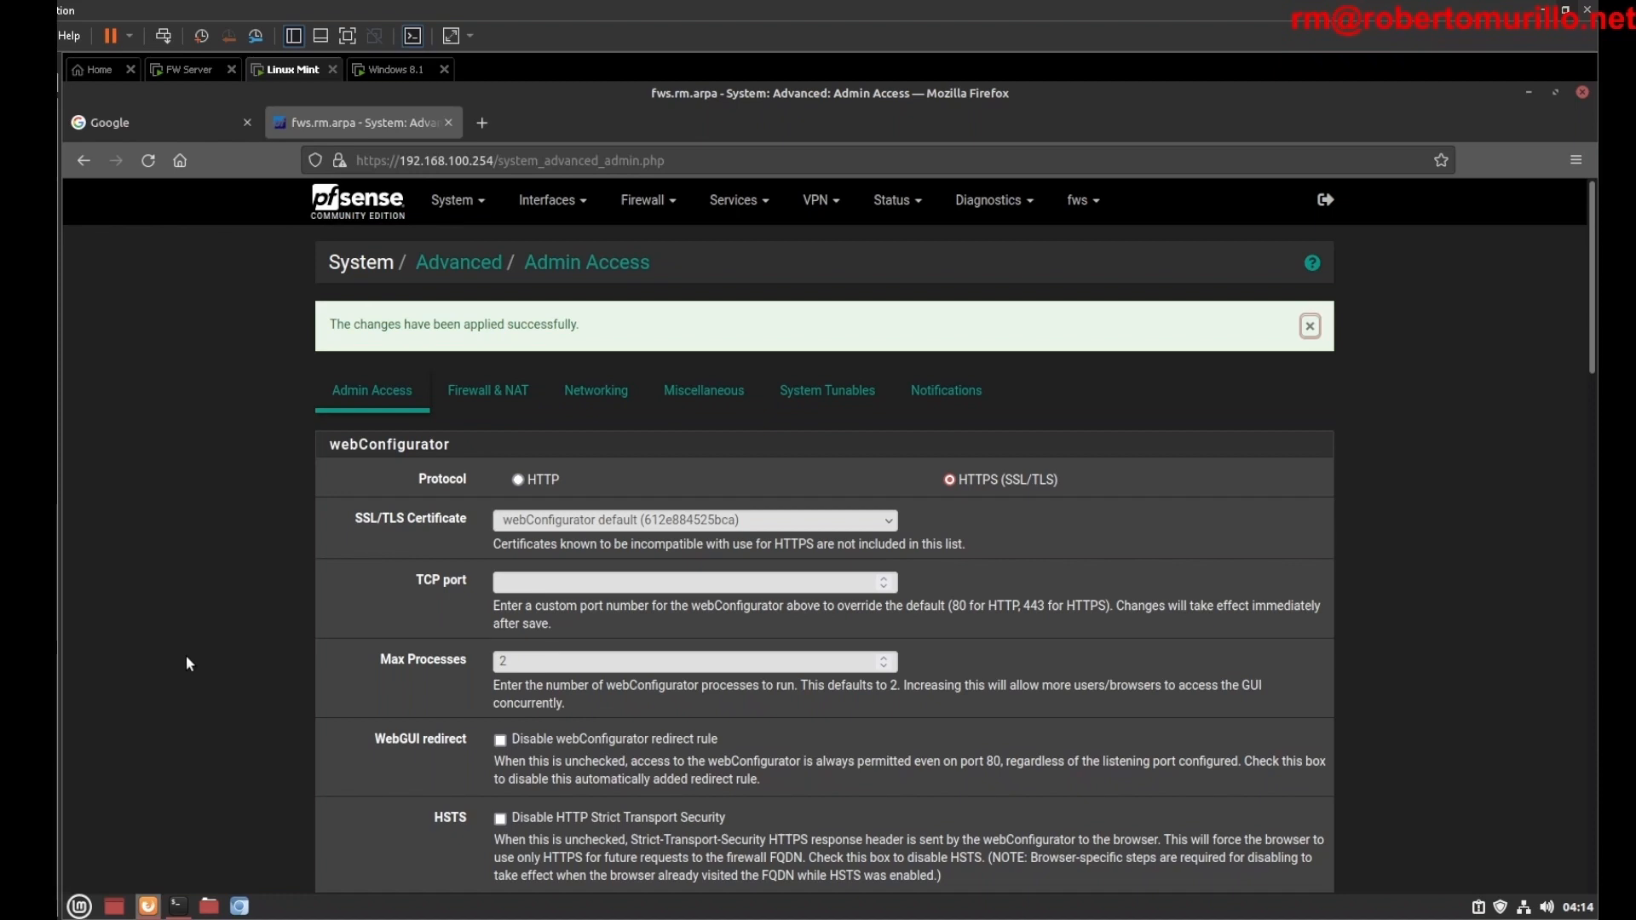
Step: Verify on Diagnostics > Sockets that sshd now listens on port 22122, then return to the terminal
{"action": "left_click", "coordinate": [990, 201]}
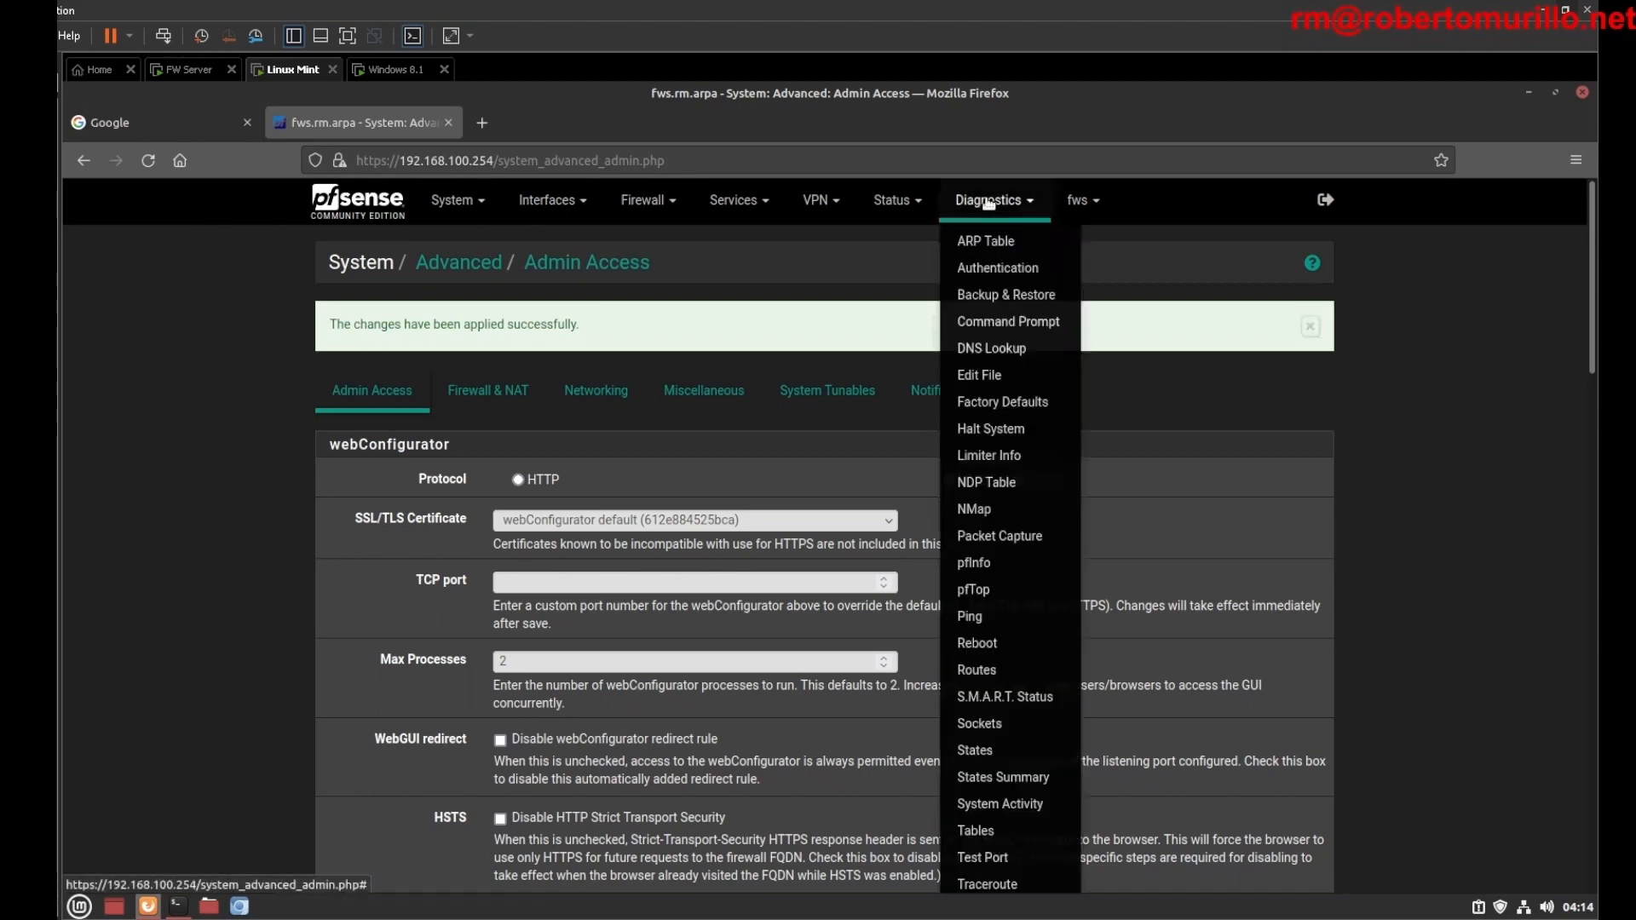
{"action": "left_click", "coordinate": [982, 725]}
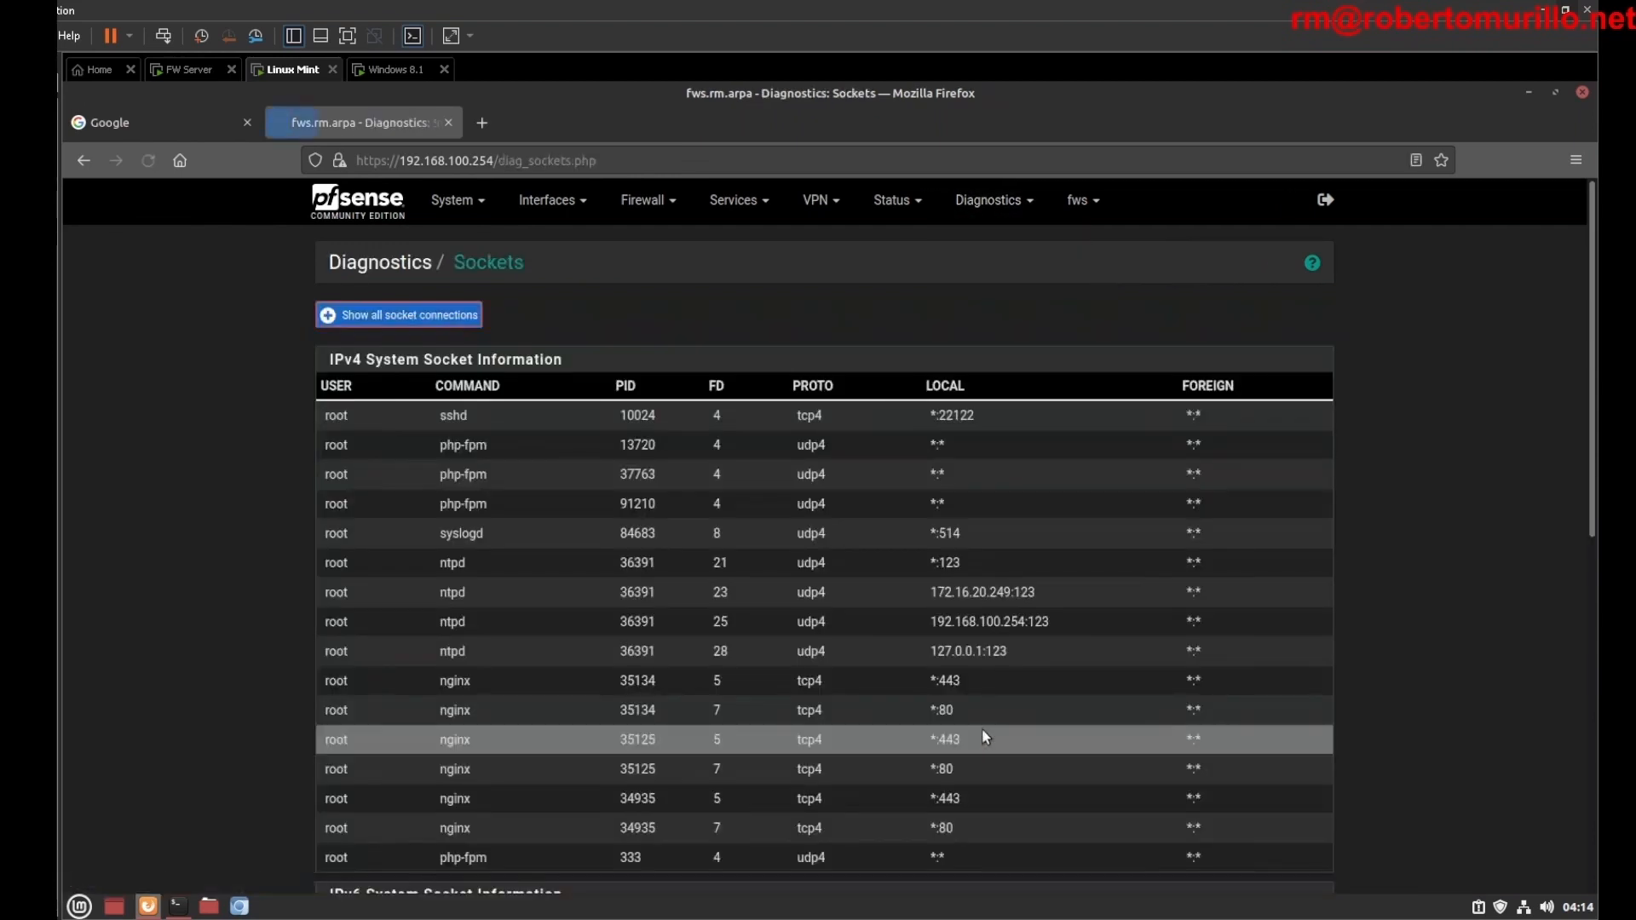
{"action": "double_click", "coordinate": [950, 415]}
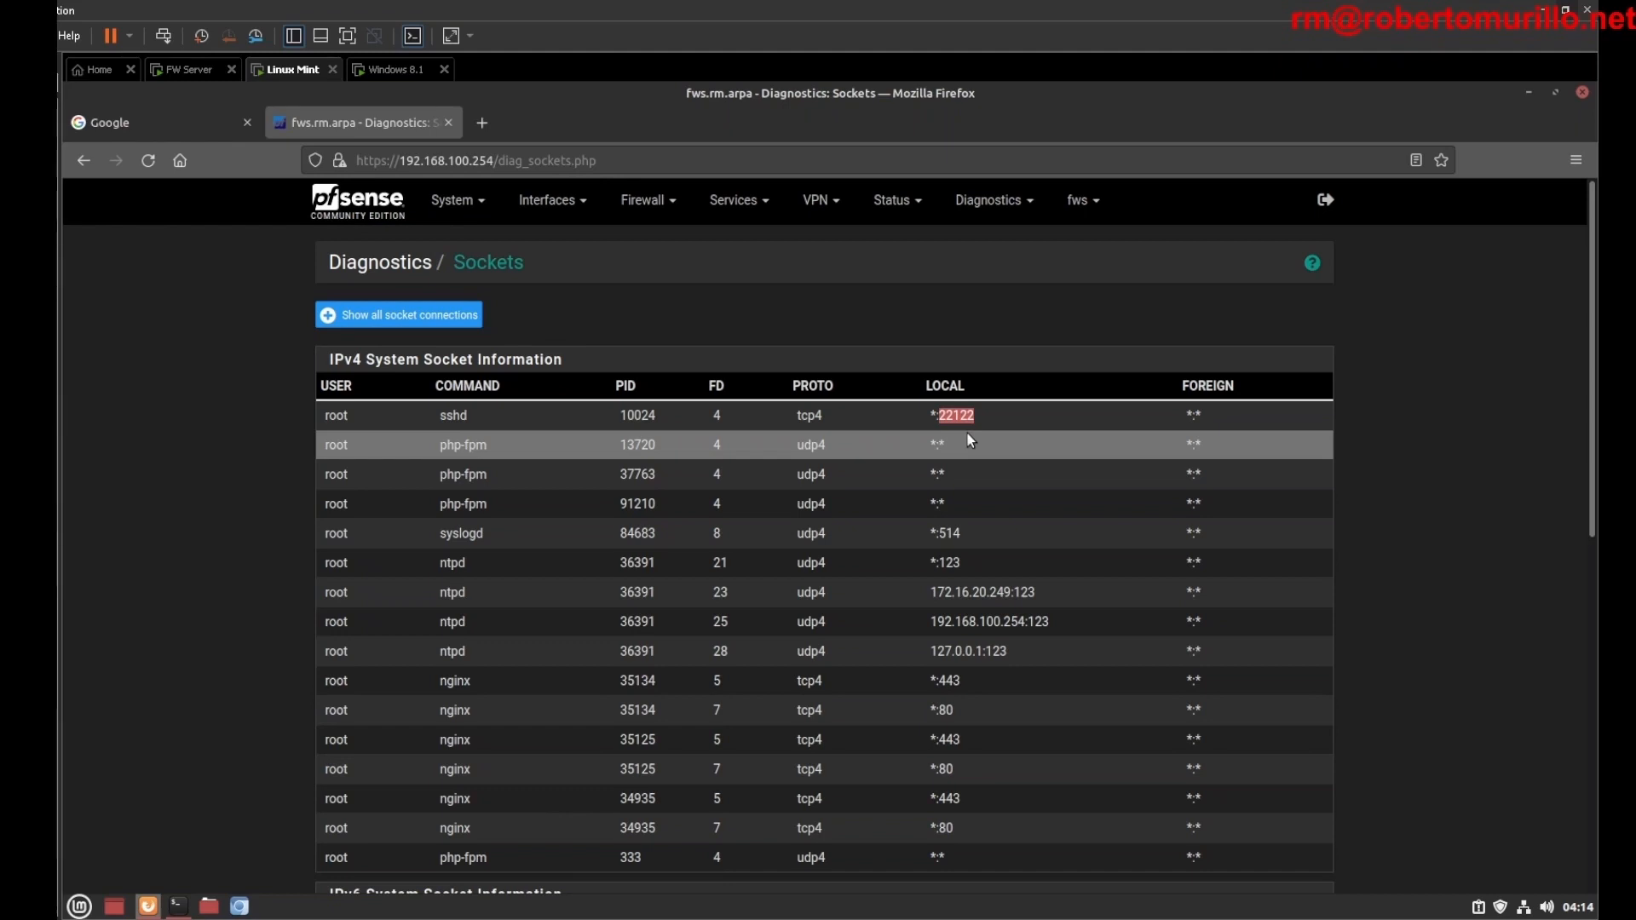
{"action": "key", "text": "alt+Tab"}
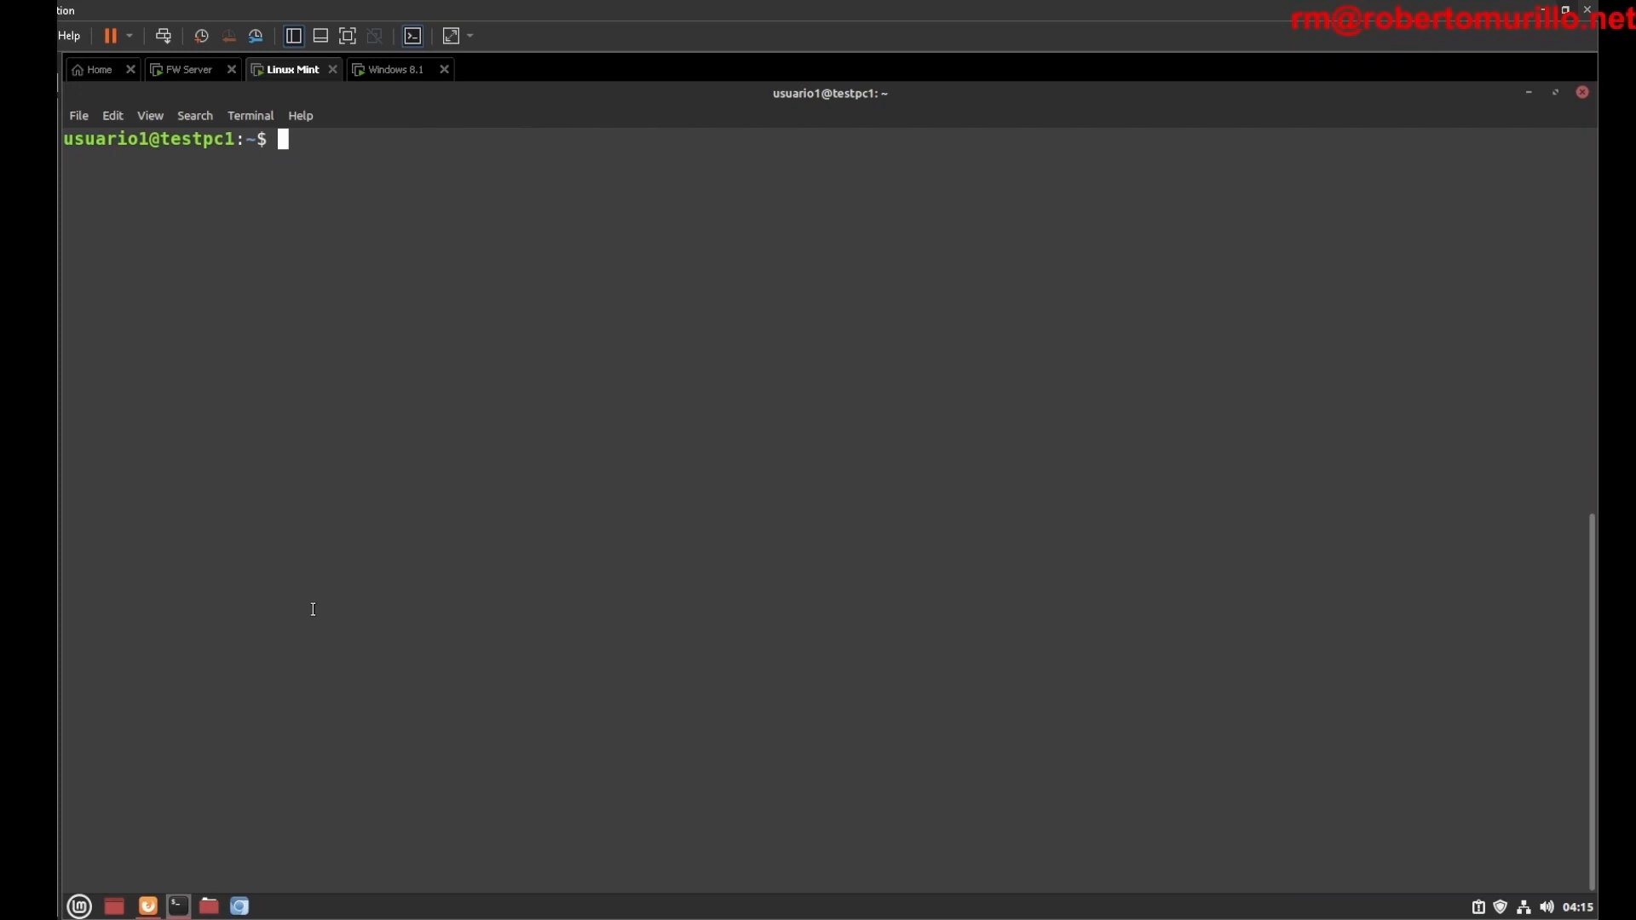
Step: Rerun the nmap scan with -p 22122, showing 22122/tcp open running OpenSSH 7.9
{"action": "key", "text": "Up"}
{"action": "key", "text": "Left"}
{"action": "key", "text": "Left"}
{"action": "key", "text": "Left"}
{"action": "key", "text": "Left"}
{"action": "key", "text": "Left"}
{"action": "key", "text": "Left"}
{"action": "key", "text": "Left"}
{"action": "key", "text": "Left"}
{"action": "key", "text": "Left"}
{"action": "key", "text": "Left"}
{"action": "key", "text": "Left"}
{"action": "key", "text": "Left"}
{"action": "key", "text": "Left"}
{"action": "key", "text": "Left"}
{"action": "key", "text": "Left"}
{"action": "key", "text": "Left"}
{"action": "key", "text": "Left"}
{"action": "key", "text": "Left"}
{"action": "key", "text": "Left"}
{"action": "key", "text": "Left"}
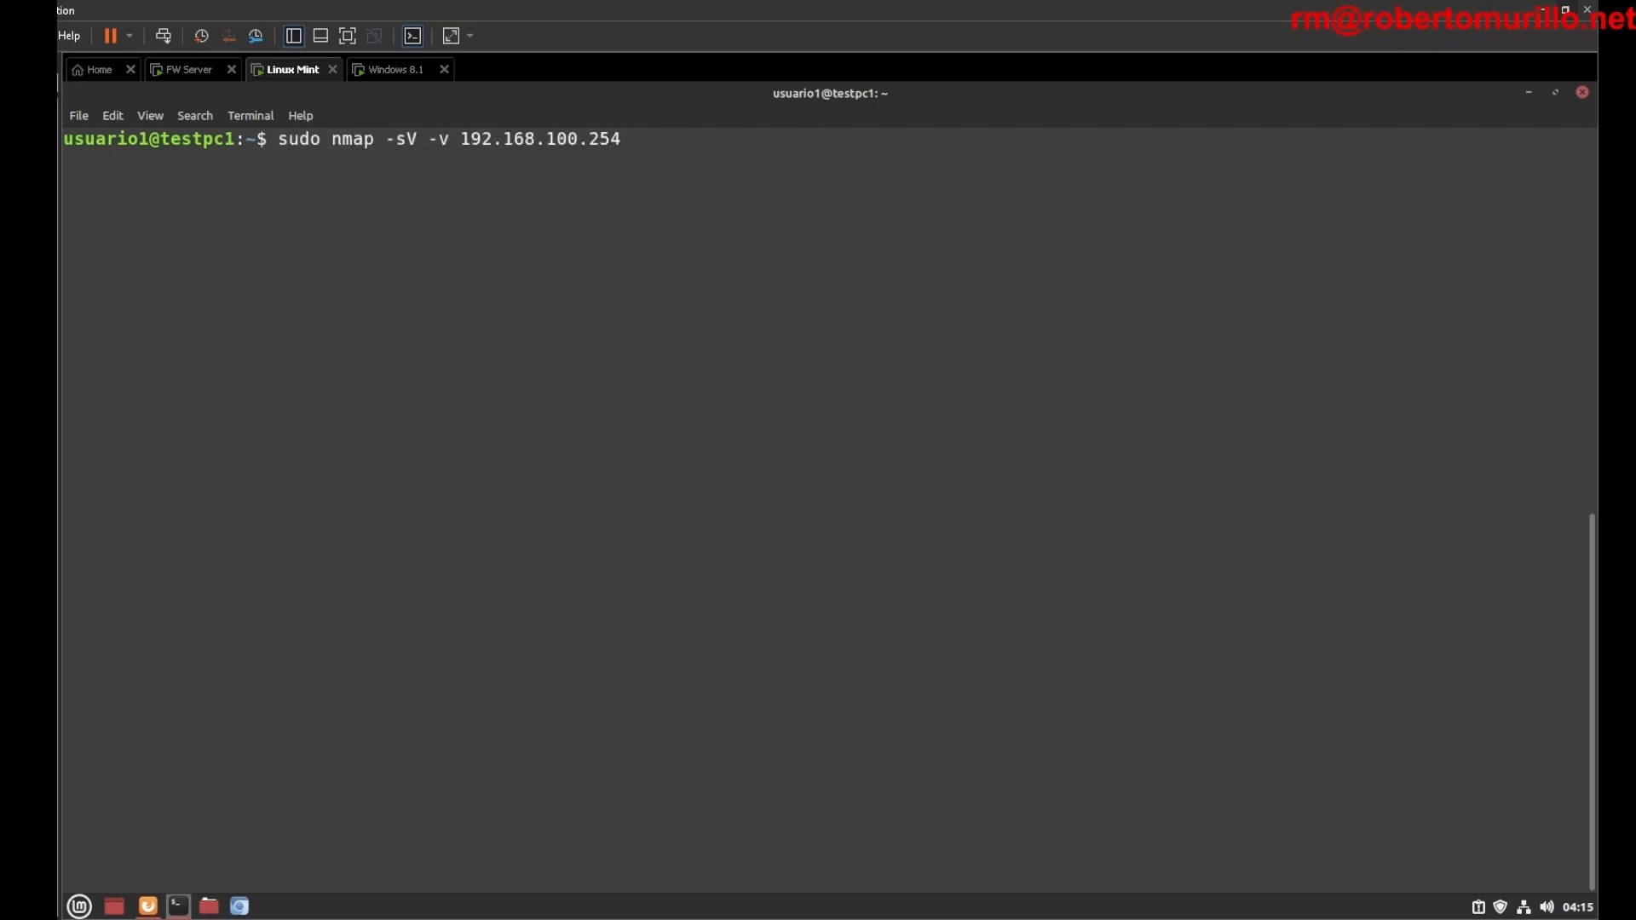
{"action": "key", "text": "Right"}
{"action": "key", "text": "Right"}
{"action": "type", "text": "-p 22122"}
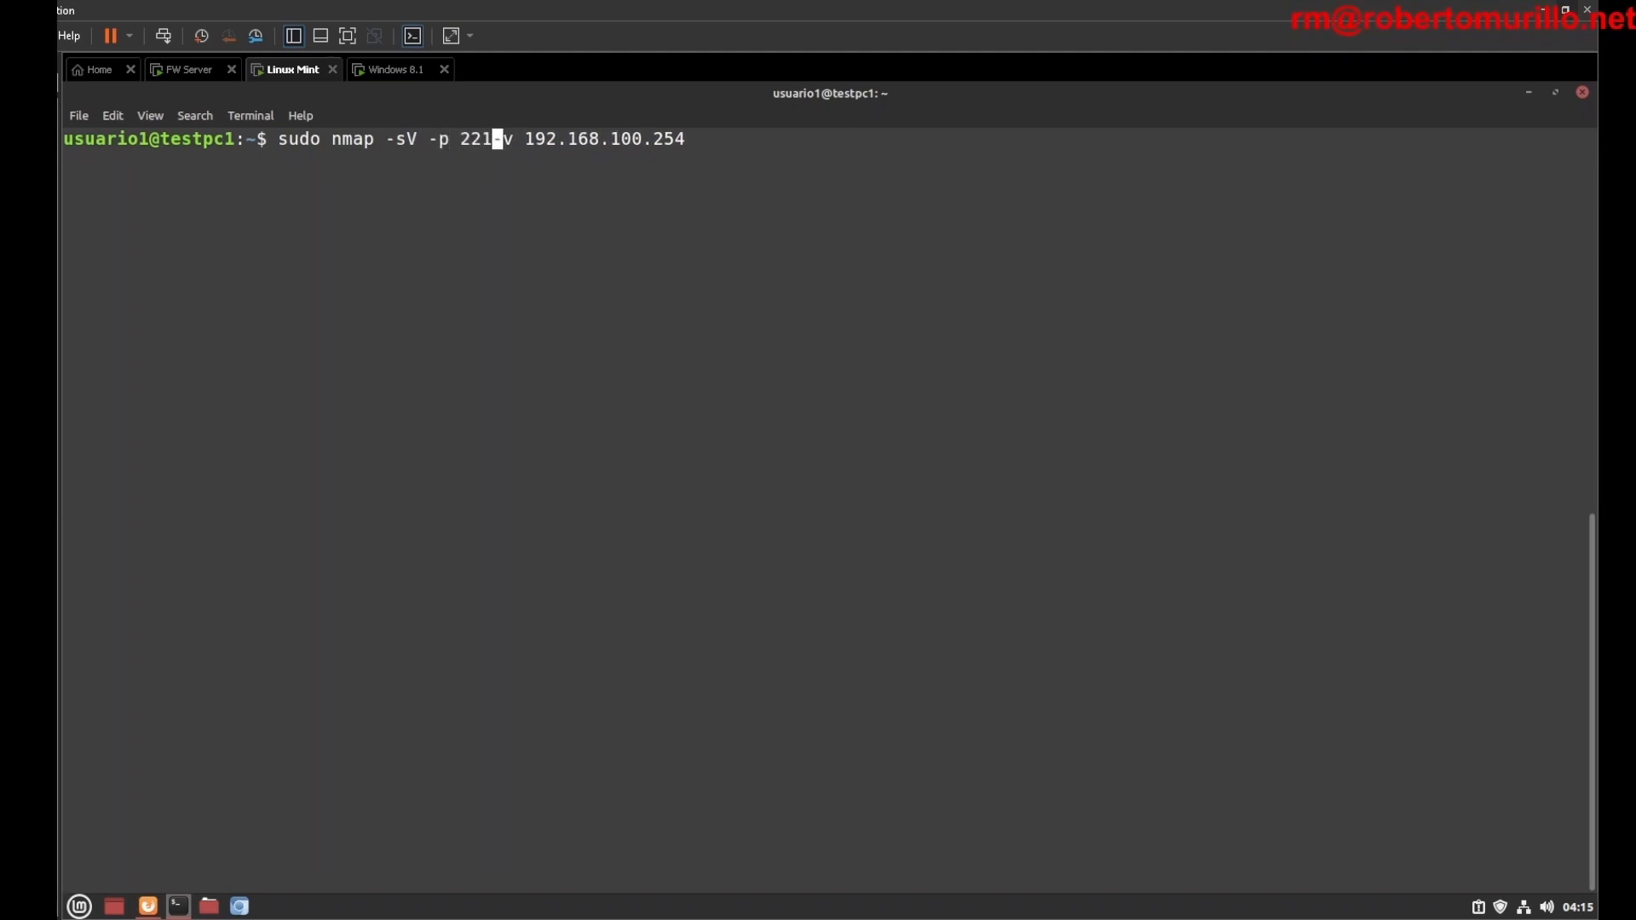
{"action": "key", "text": "End"}
{"action": "key", "text": "Return"}
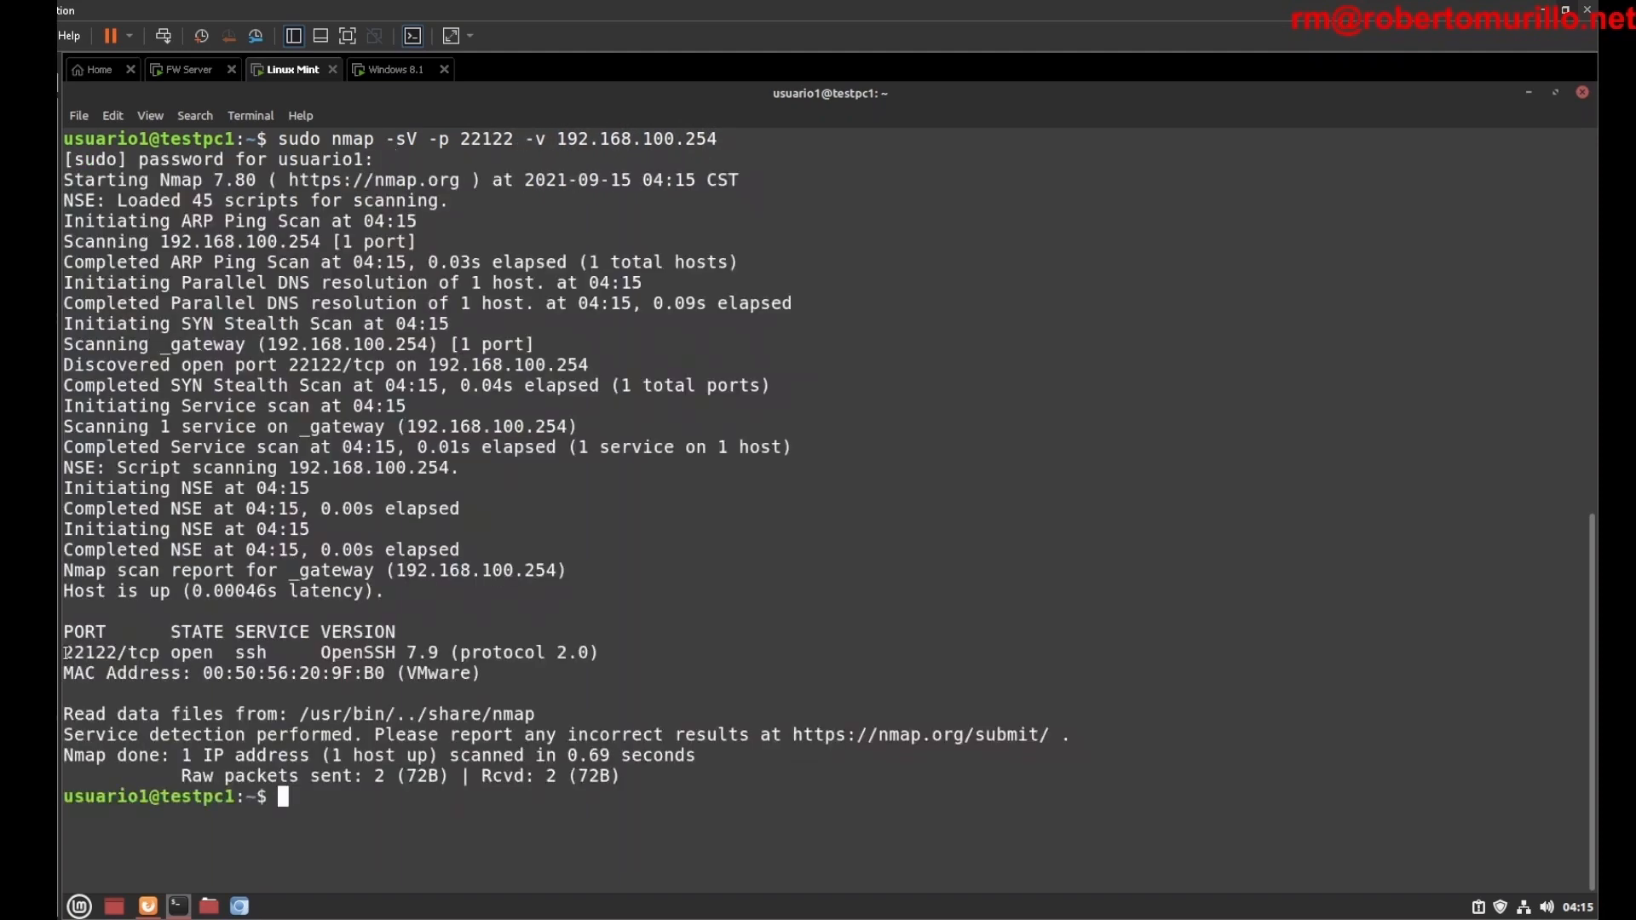
{"action": "left_click_drag", "start_coordinate": [64, 652], "coordinate": [299, 648]}
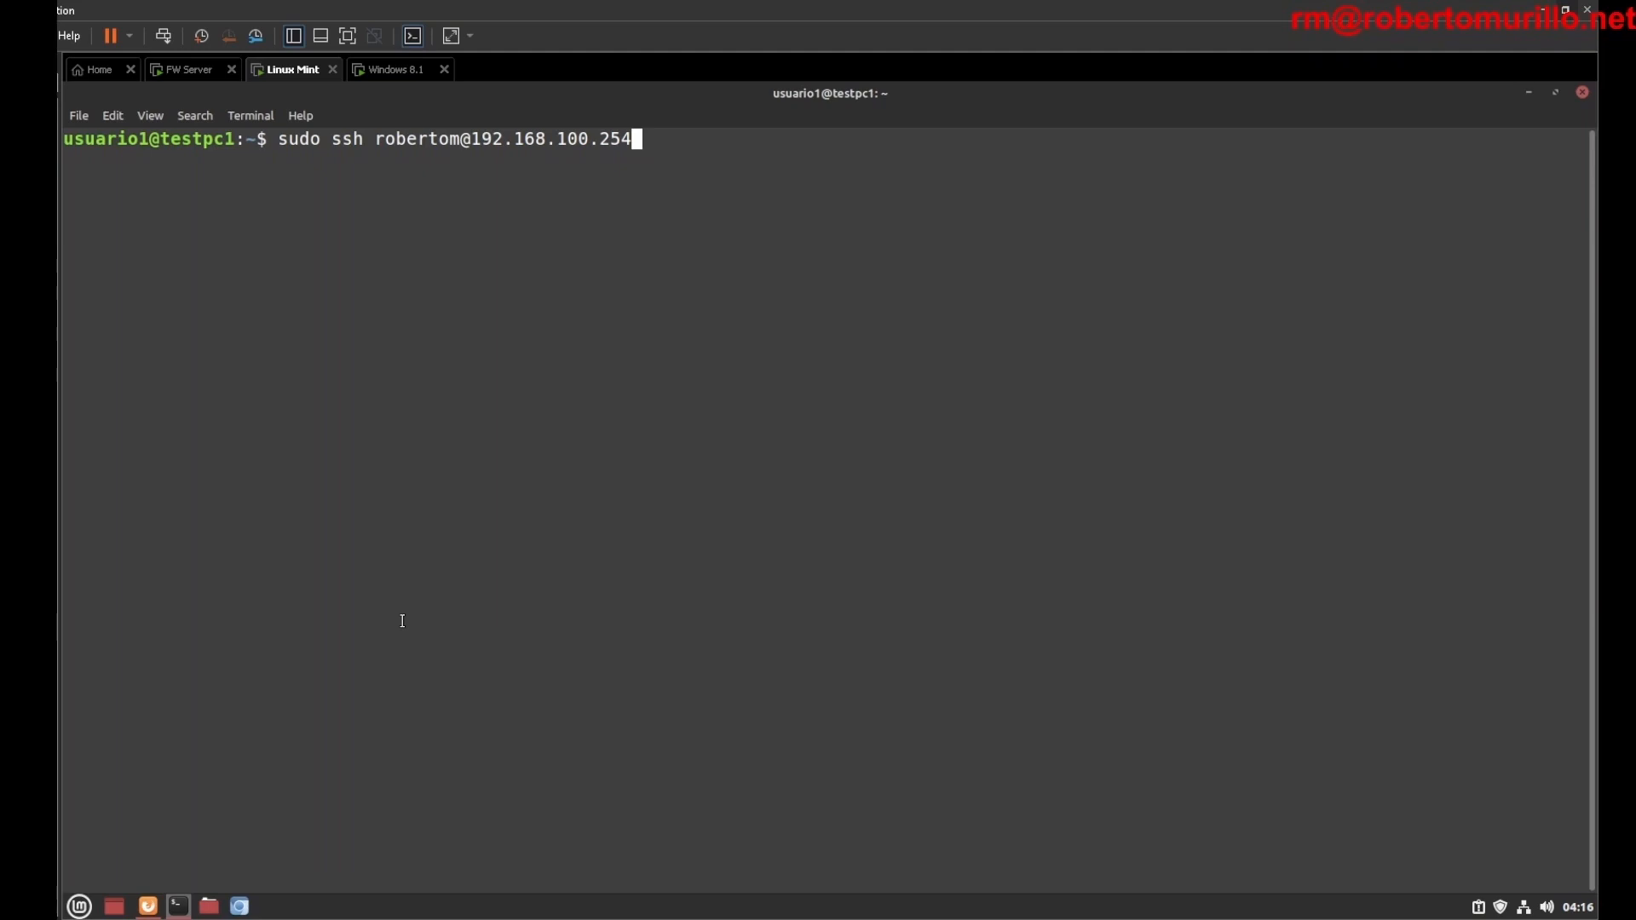
Step: Add -p 22122 to the sudo ssh command and log in to the firewall
{"action": "type", "text": "-p 22122"}
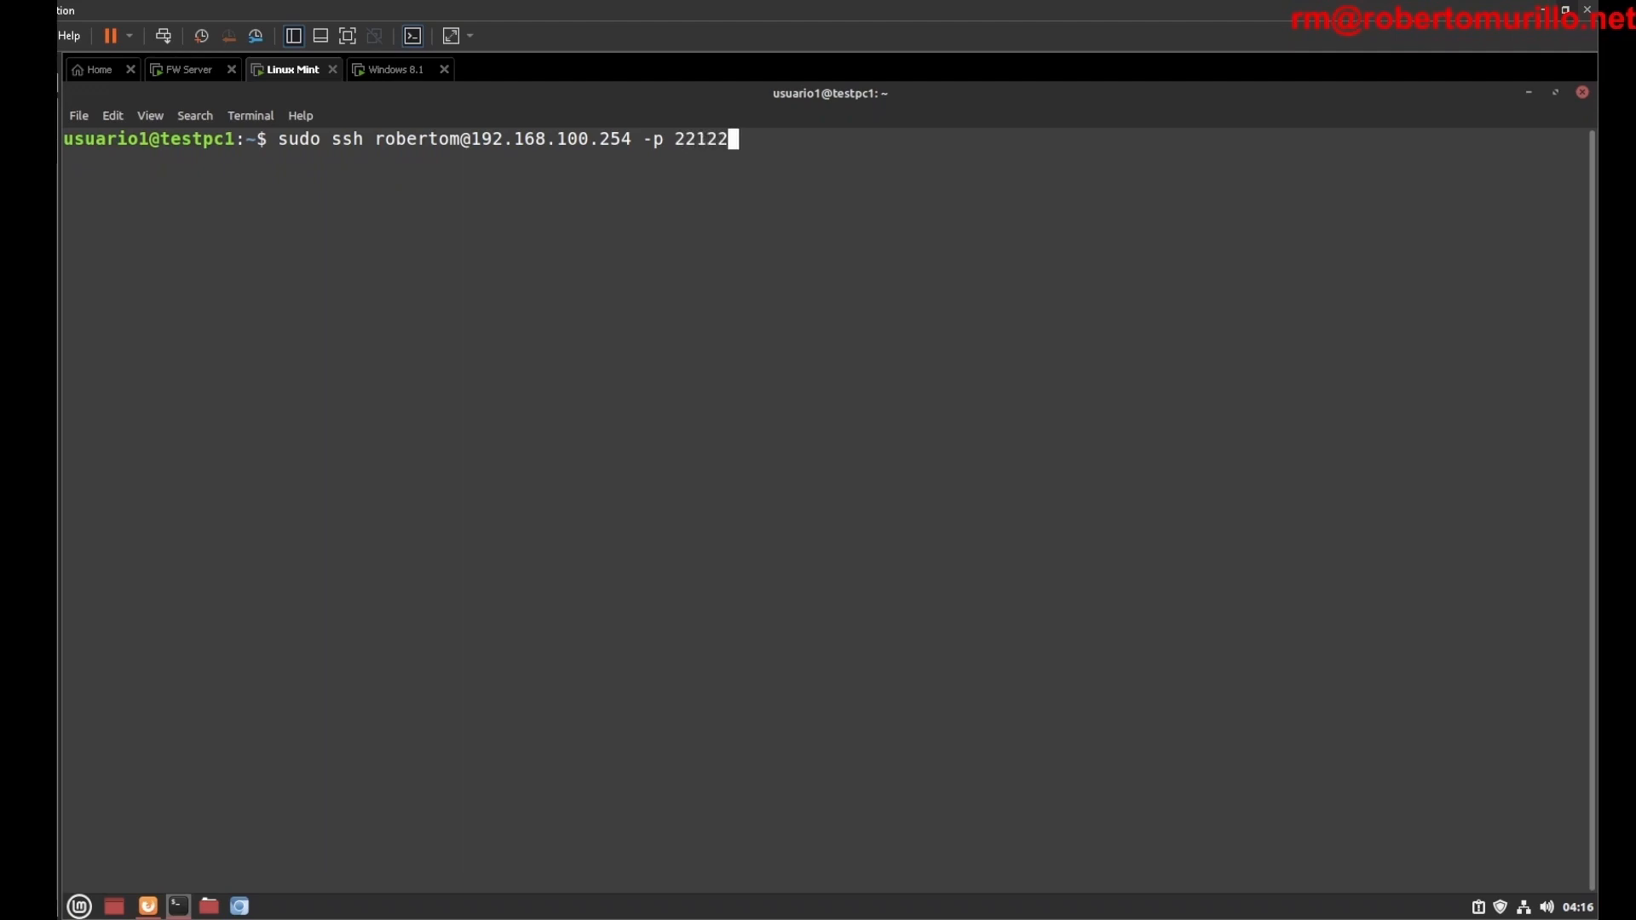
{"action": "key", "text": "Return"}
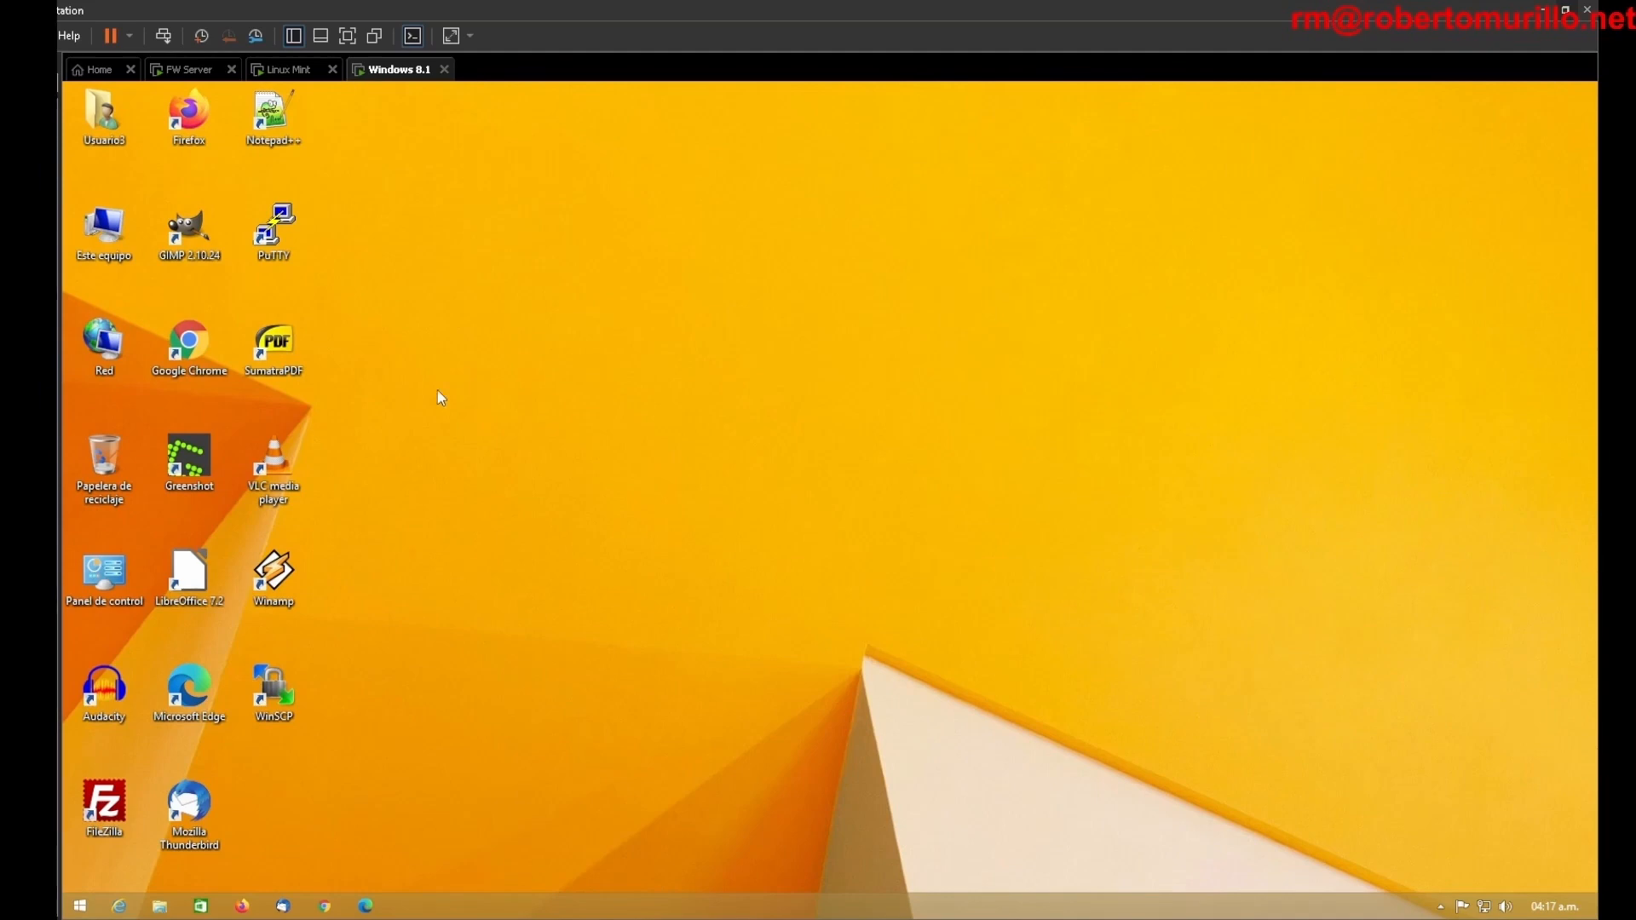
Step: Launch PuTTY and connect via SSH to the user's account at 192.168.100.254, port 22122
{"action": "double_click", "coordinate": [280, 260]}
{"action": "type", "text": "ro"}
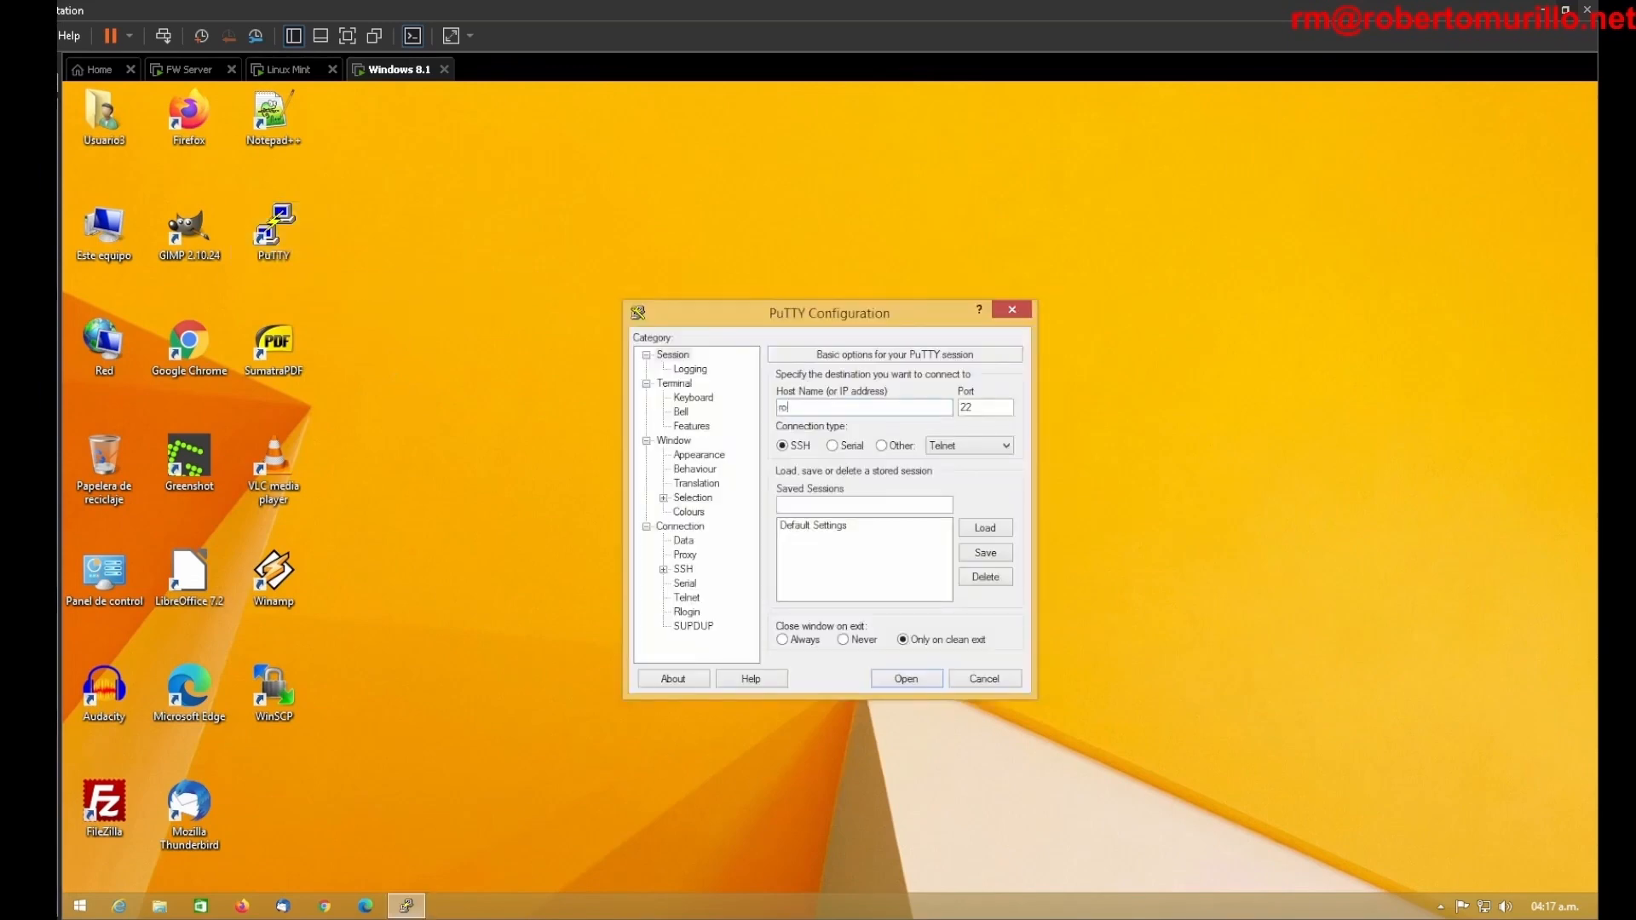
{"action": "type", "text": "bertom@192.168.100.254"}
{"action": "key", "text": "Tab"}
{"action": "type", "text": "22122"}
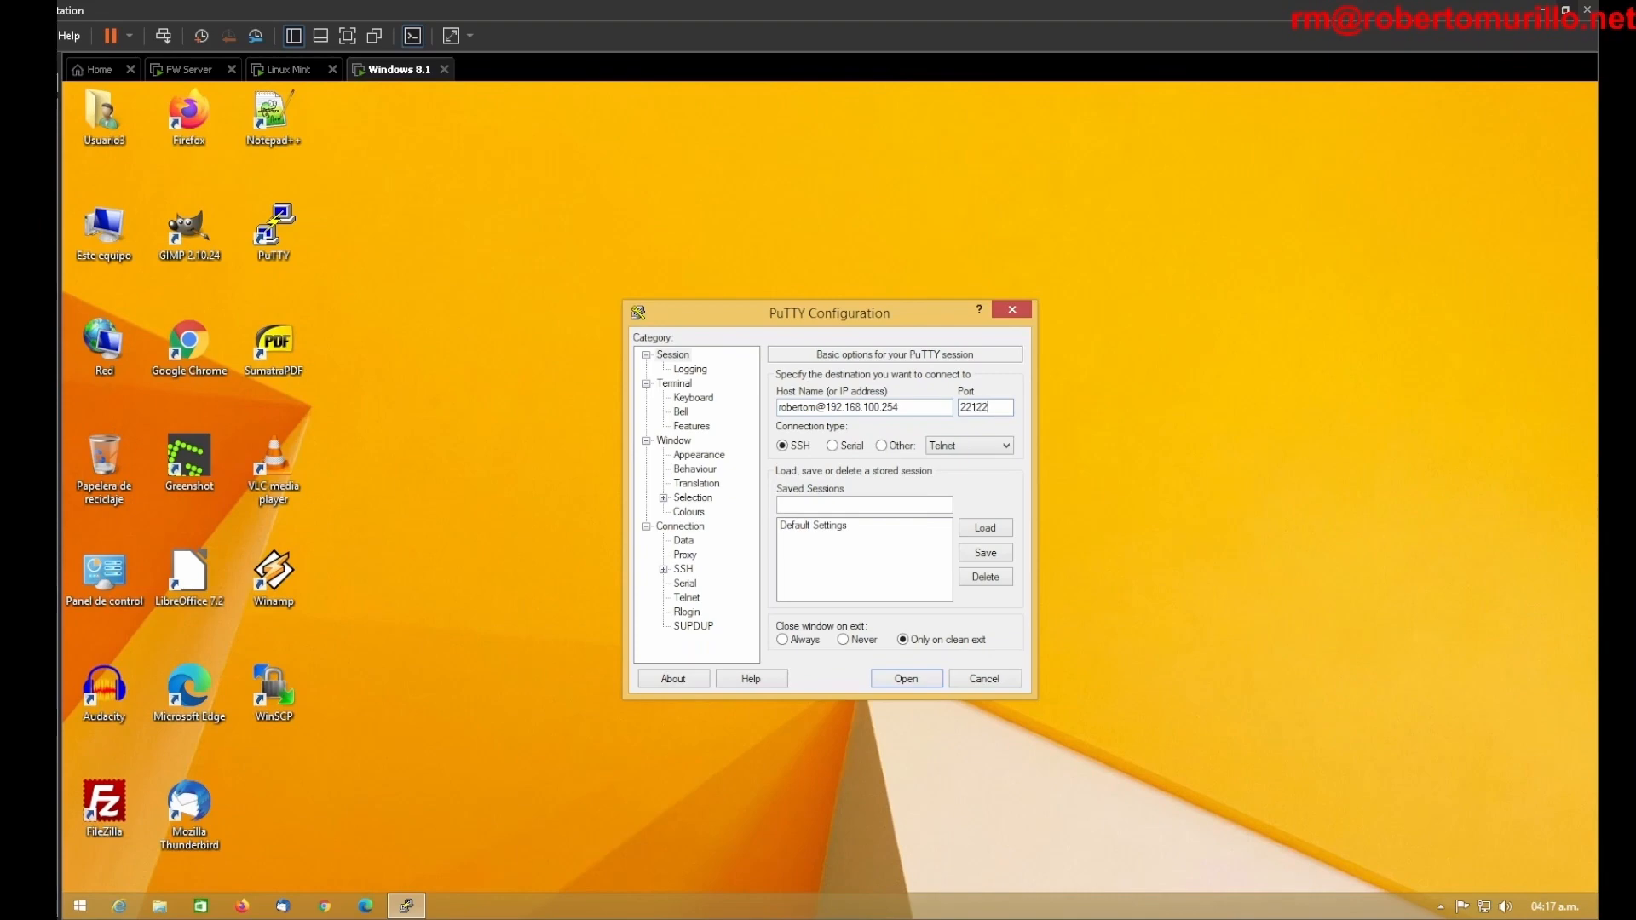
{"action": "left_click", "coordinate": [793, 453]}
{"action": "left_click", "coordinate": [906, 678]}
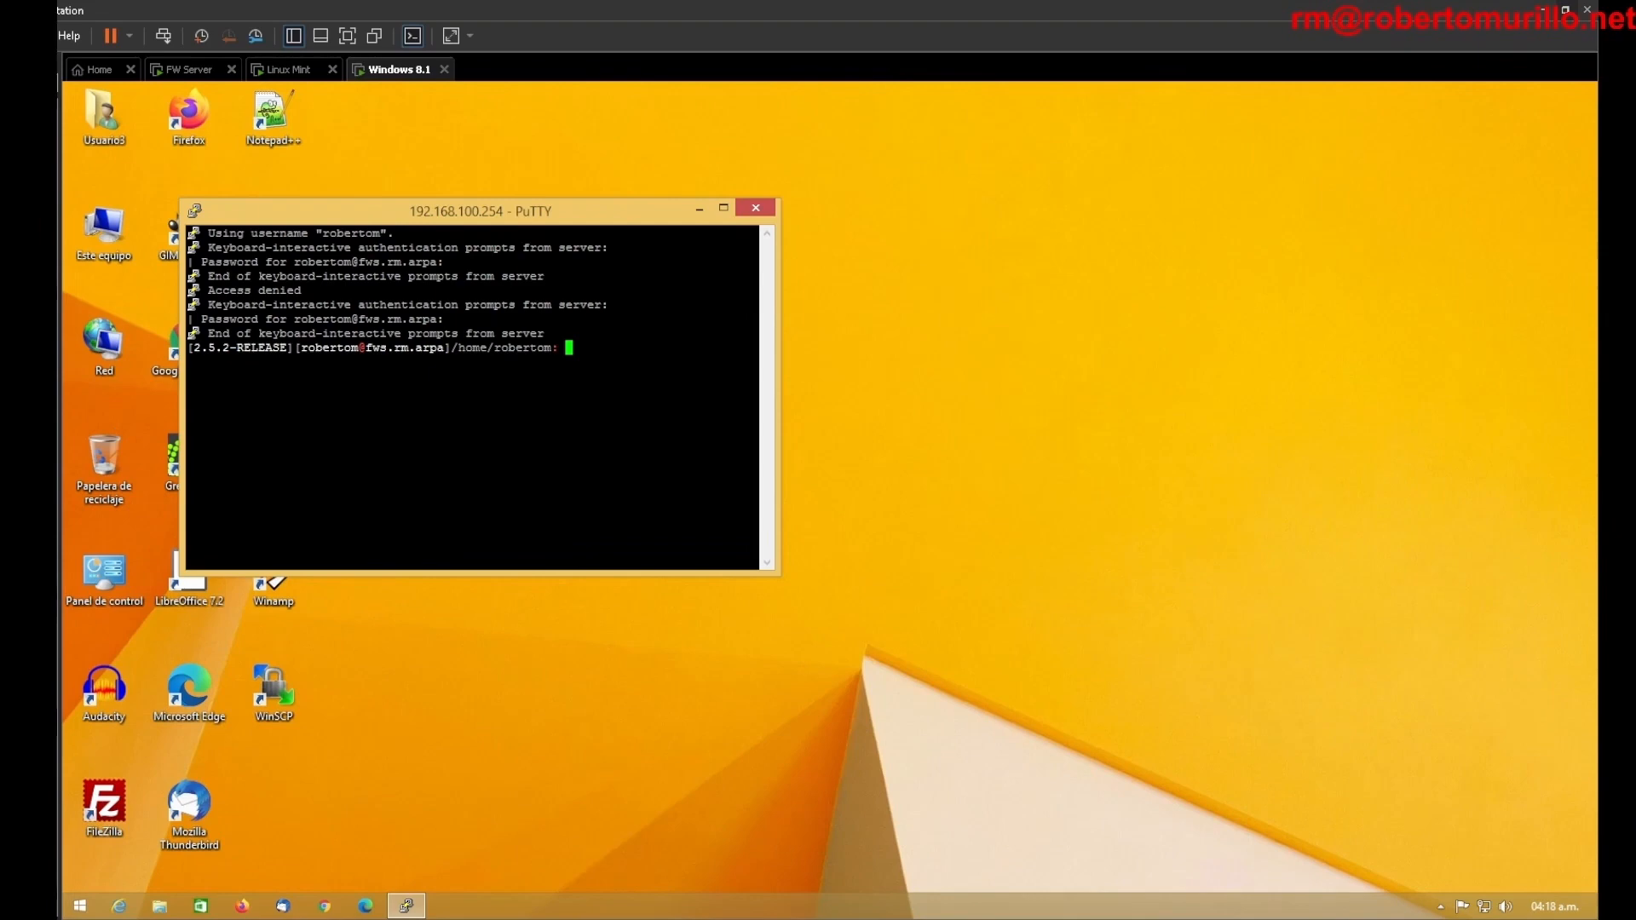
Step: Switch to the Linux Mint VM, where Firefox shows the pfSense dashboard
{"action": "left_click", "coordinate": [289, 70]}
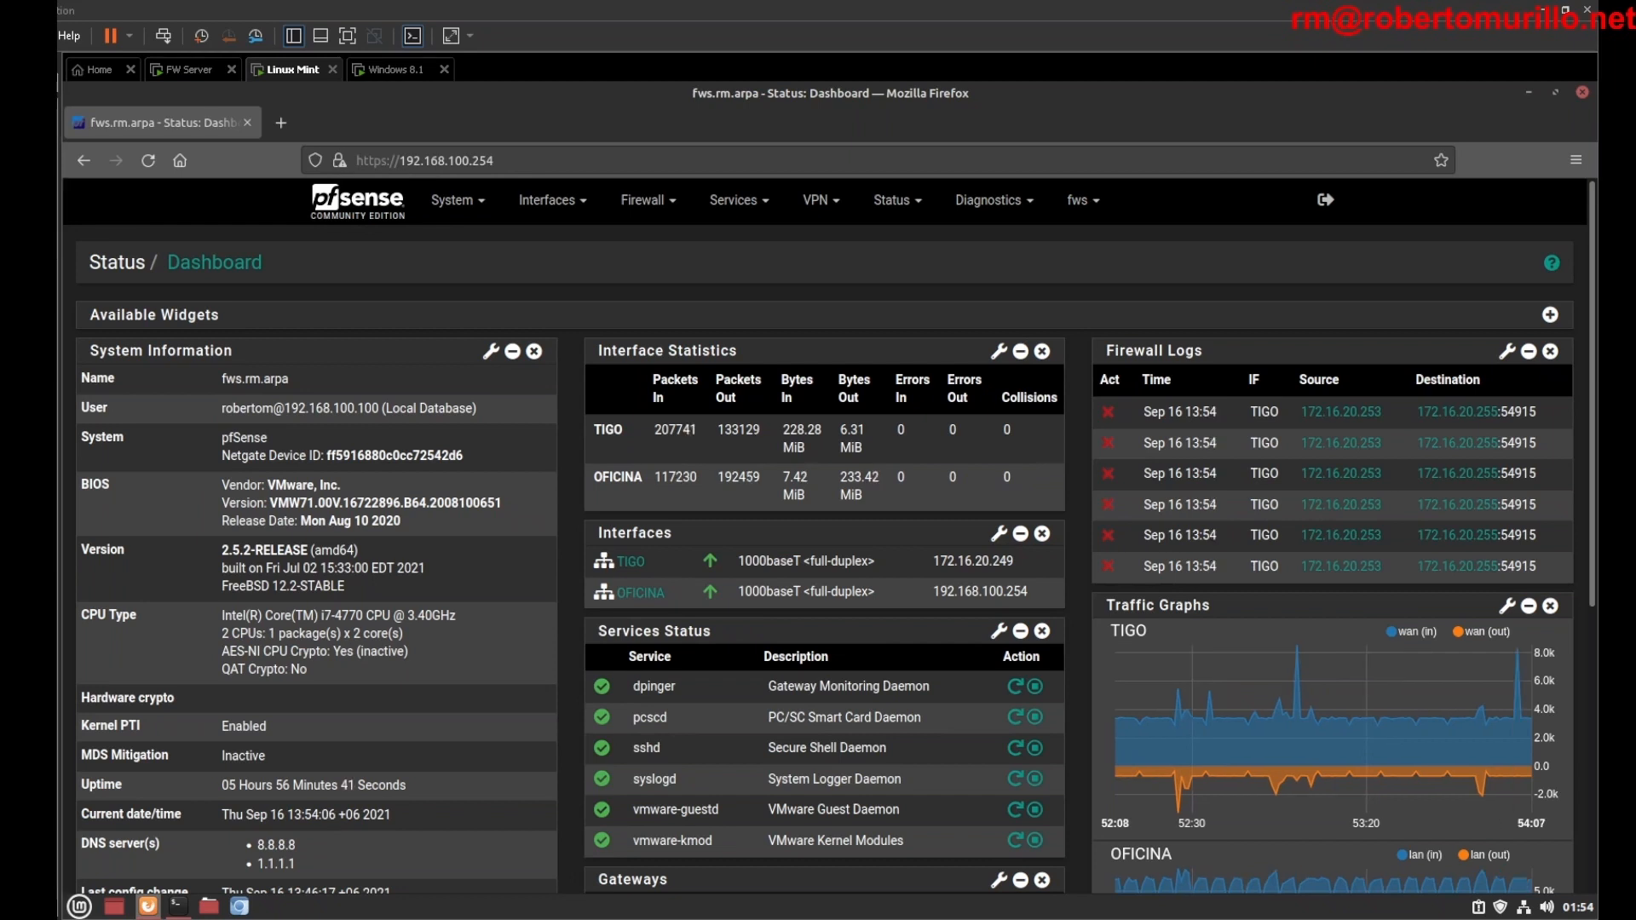
Step: Open the OFICINA DHCP Server page and review its 192.168.100.0/255.255.255.0 subnet and available range
{"action": "left_click", "coordinate": [738, 200]}
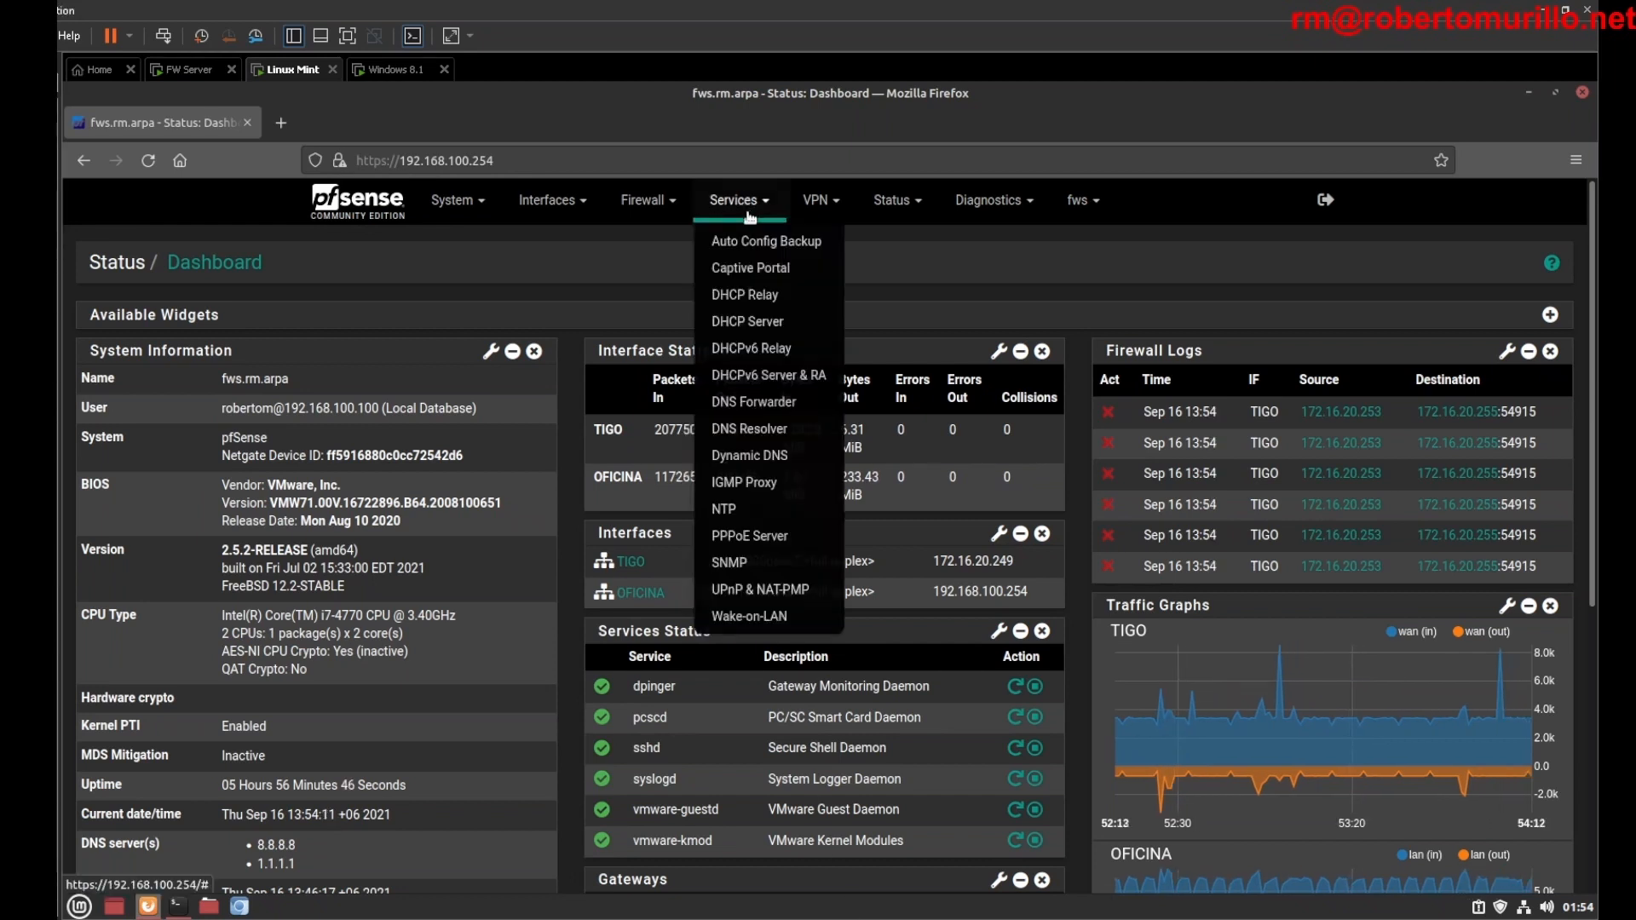
{"action": "left_click", "coordinate": [755, 323]}
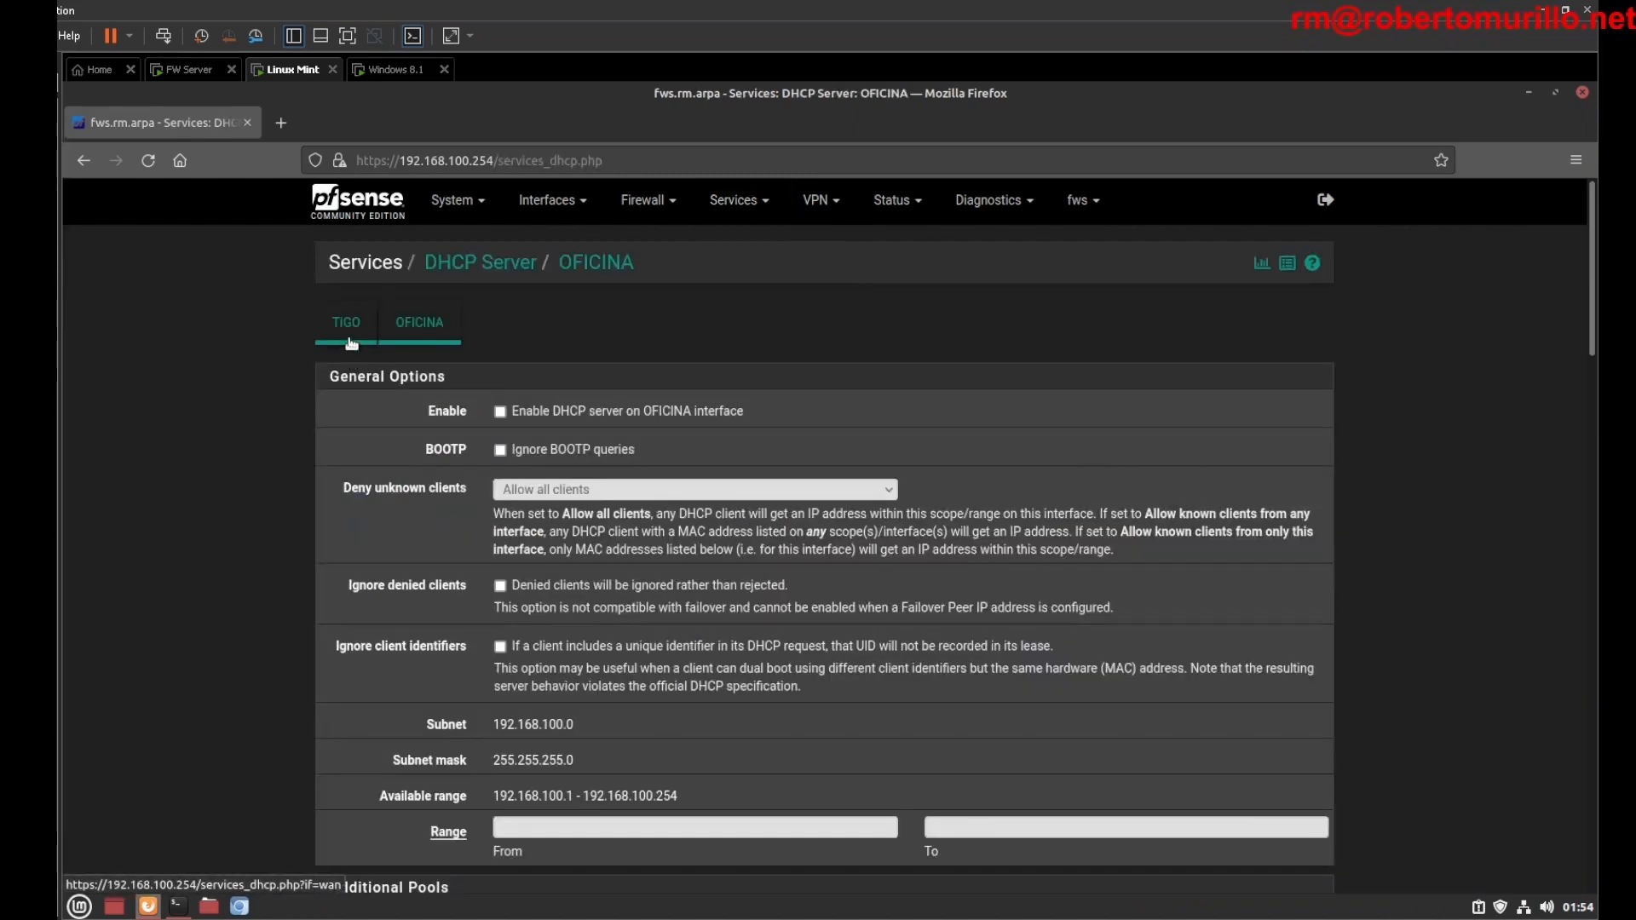
{"action": "left_click", "coordinate": [350, 332]}
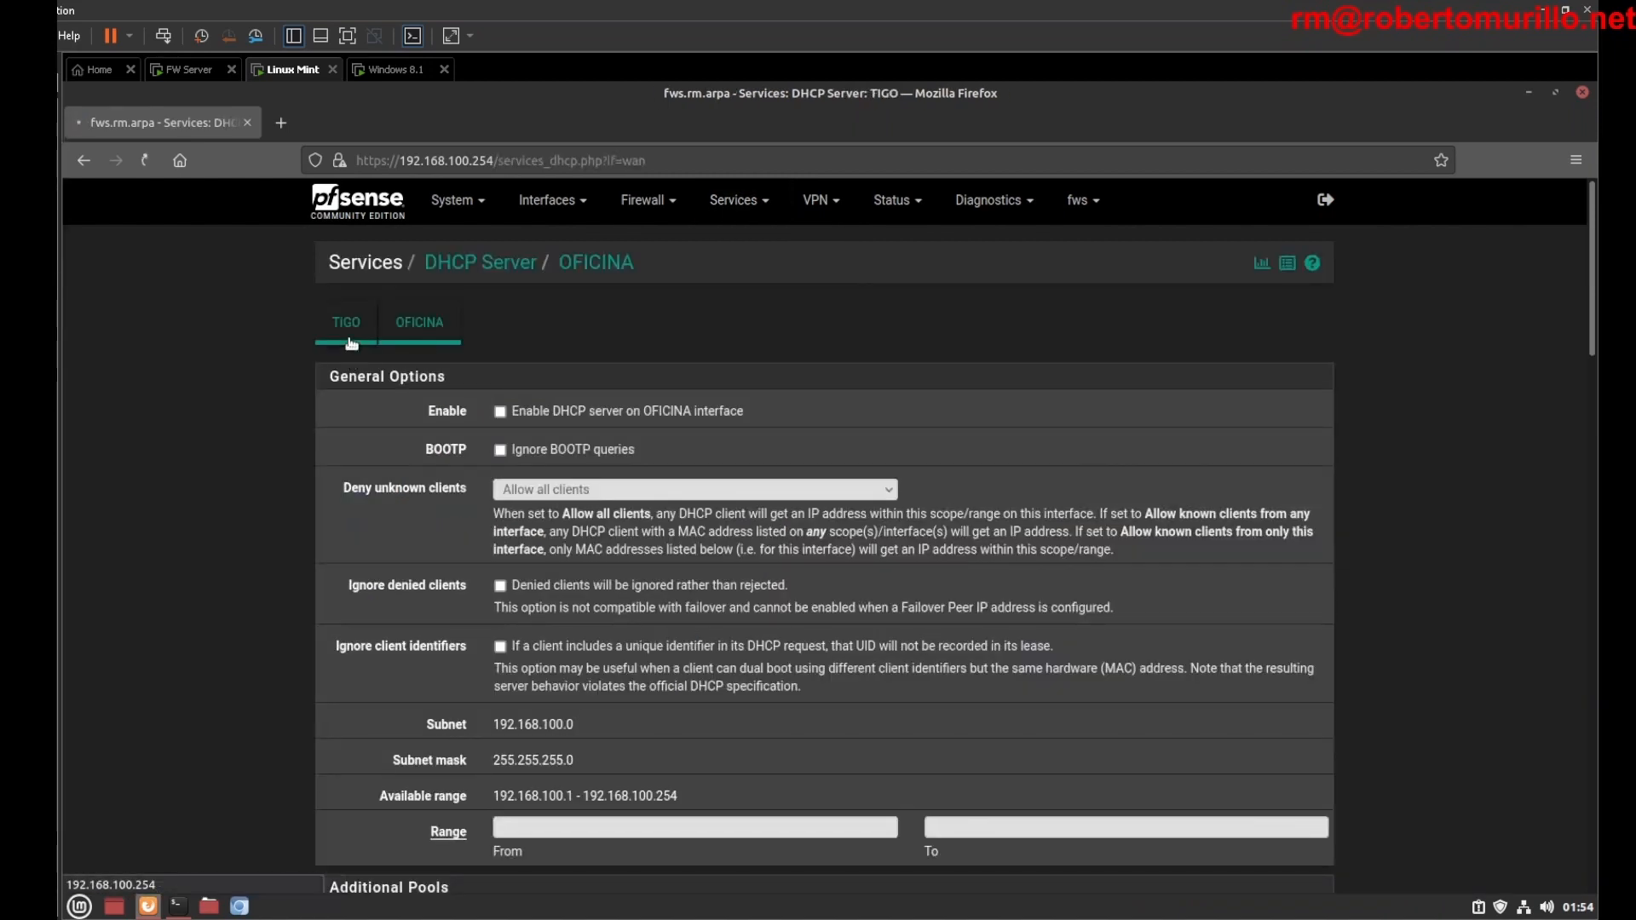
{"action": "left_click", "coordinate": [430, 341]}
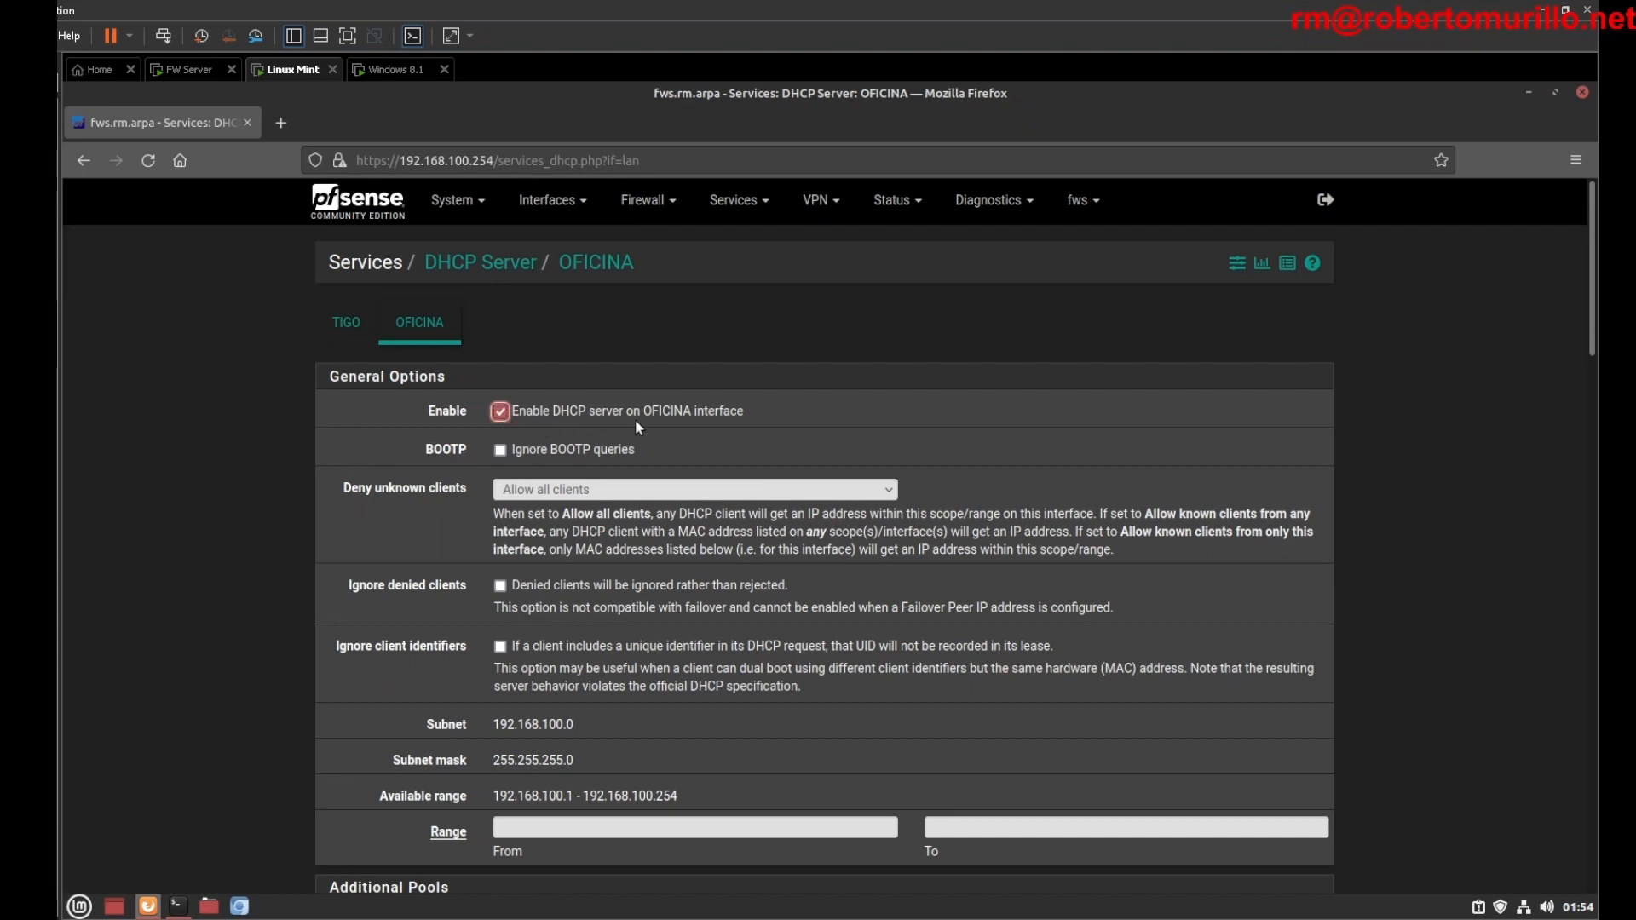
{"action": "scroll", "coordinate": [618, 436], "scroll_direction": "down", "scroll_amount": 5}
{"action": "left_click_drag", "start_coordinate": [429, 317], "coordinate": [697, 398]}
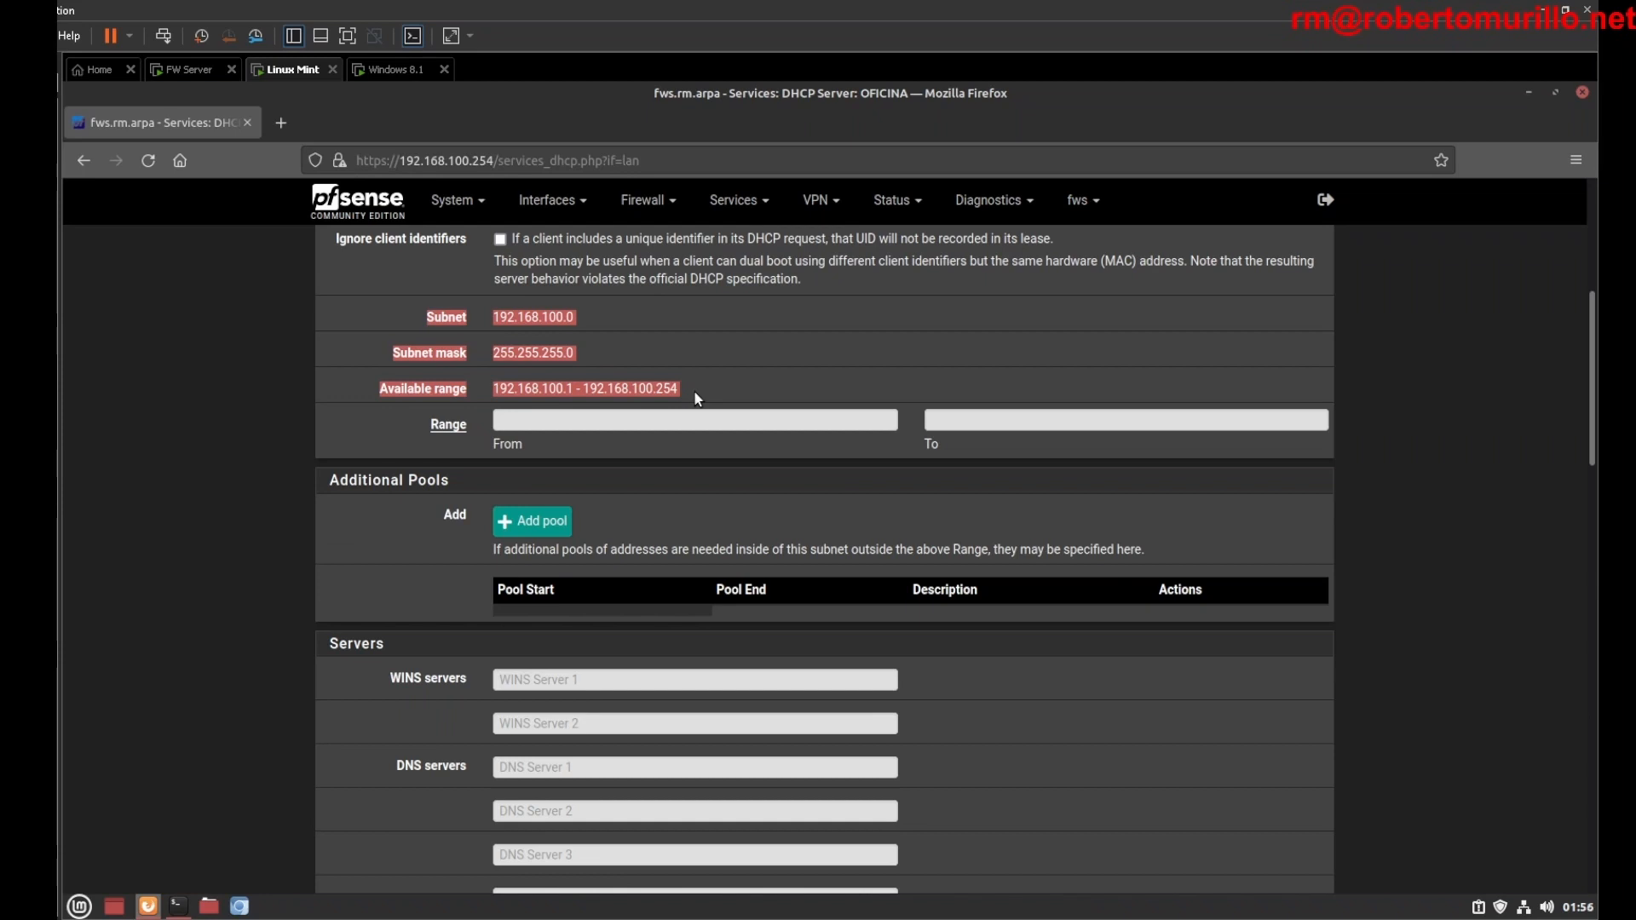
Step: Enter 192.168.100.50 as Range From and 192.168.100.200 as Range To
{"action": "left_click", "coordinate": [648, 422]}
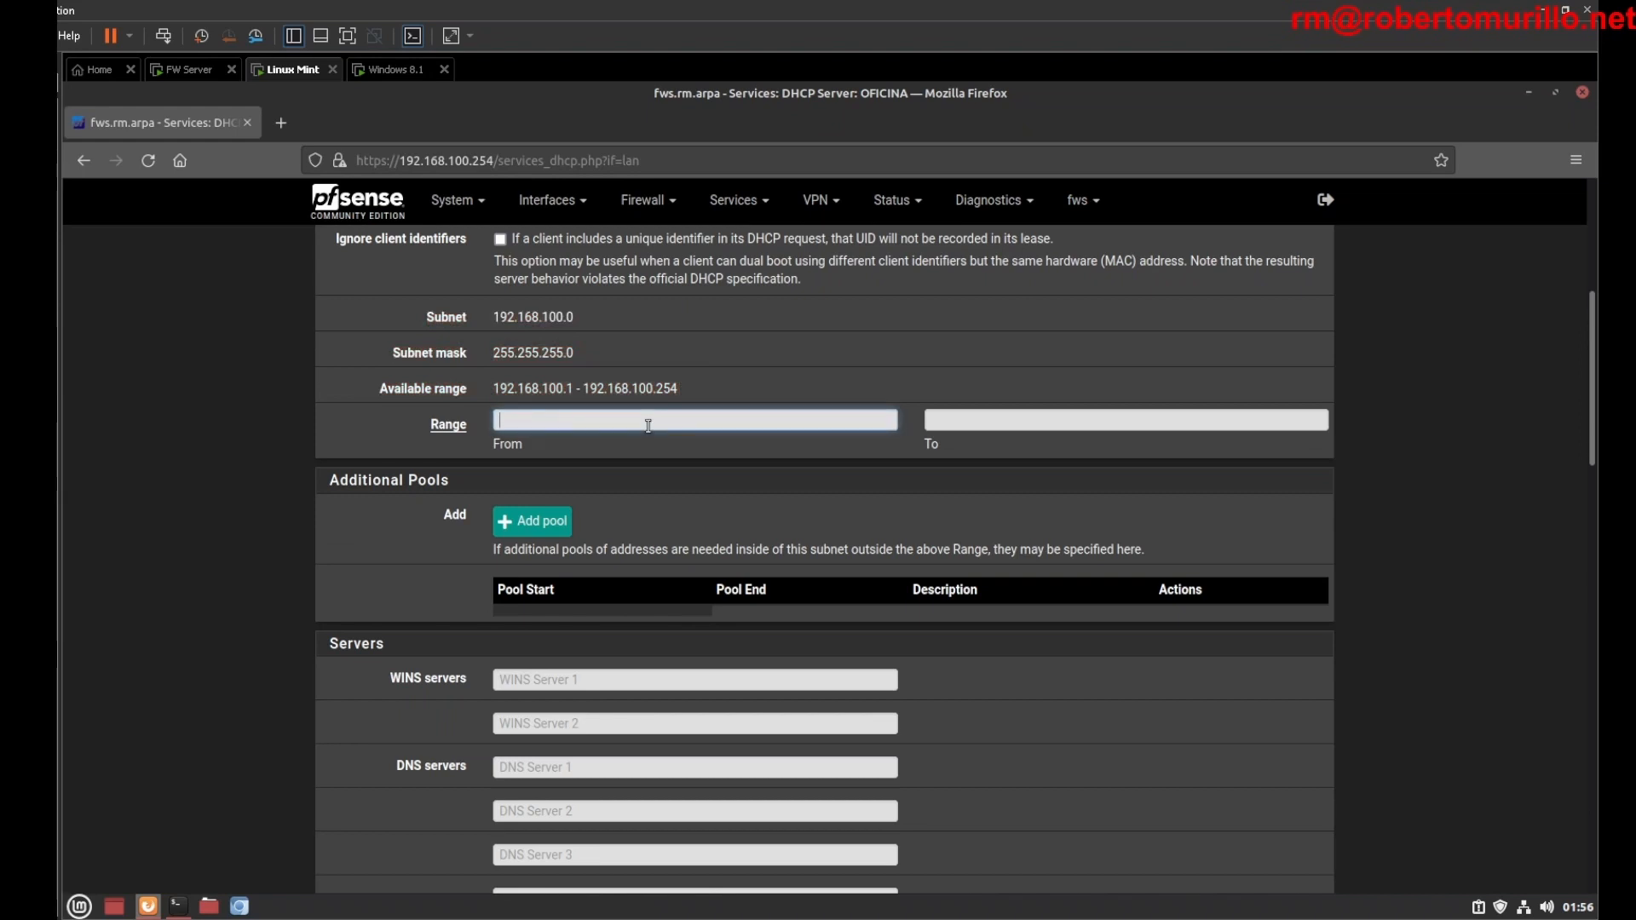
{"action": "type", "text": "192.168"}
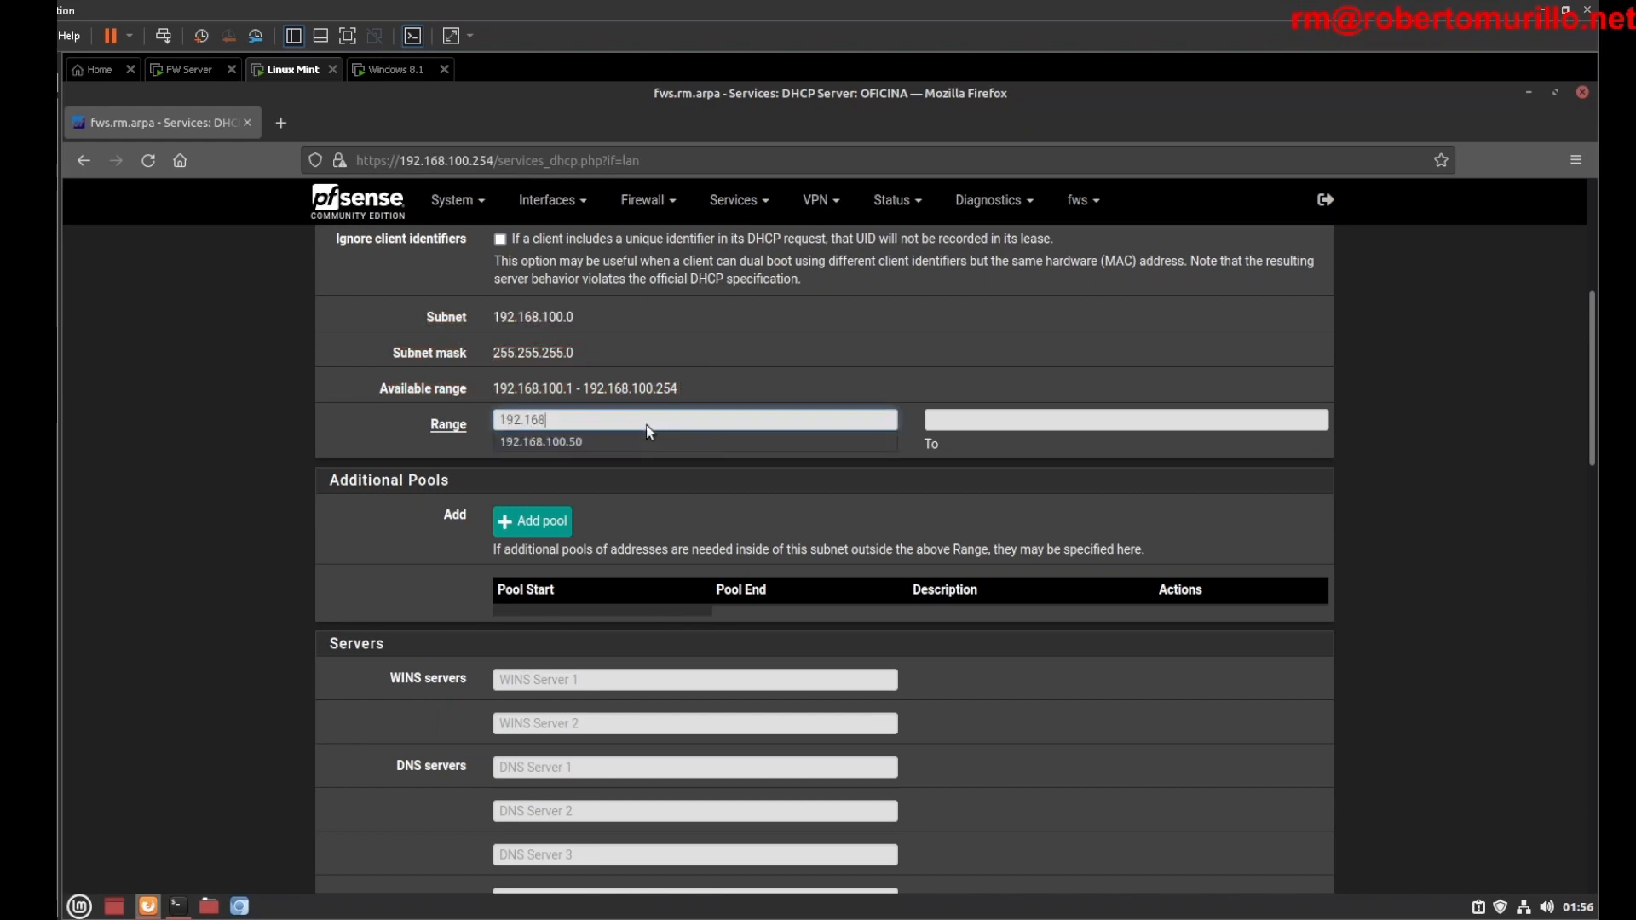
{"action": "type", "text": ".100.50"}
{"action": "key", "text": "Tab"}
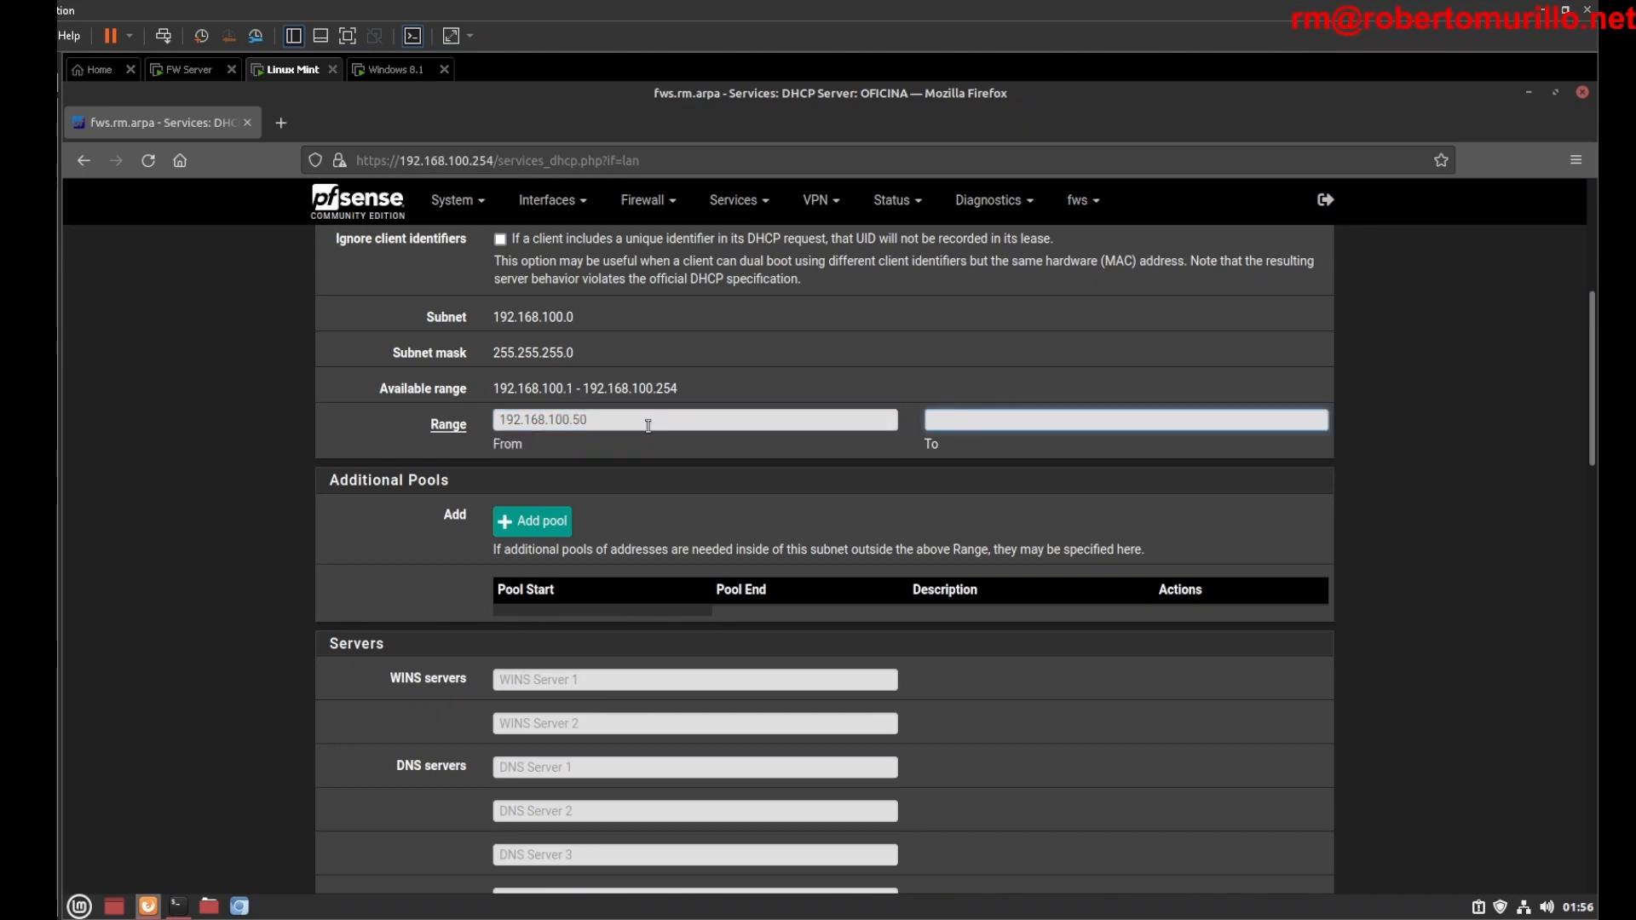
{"action": "type", "text": "192."}
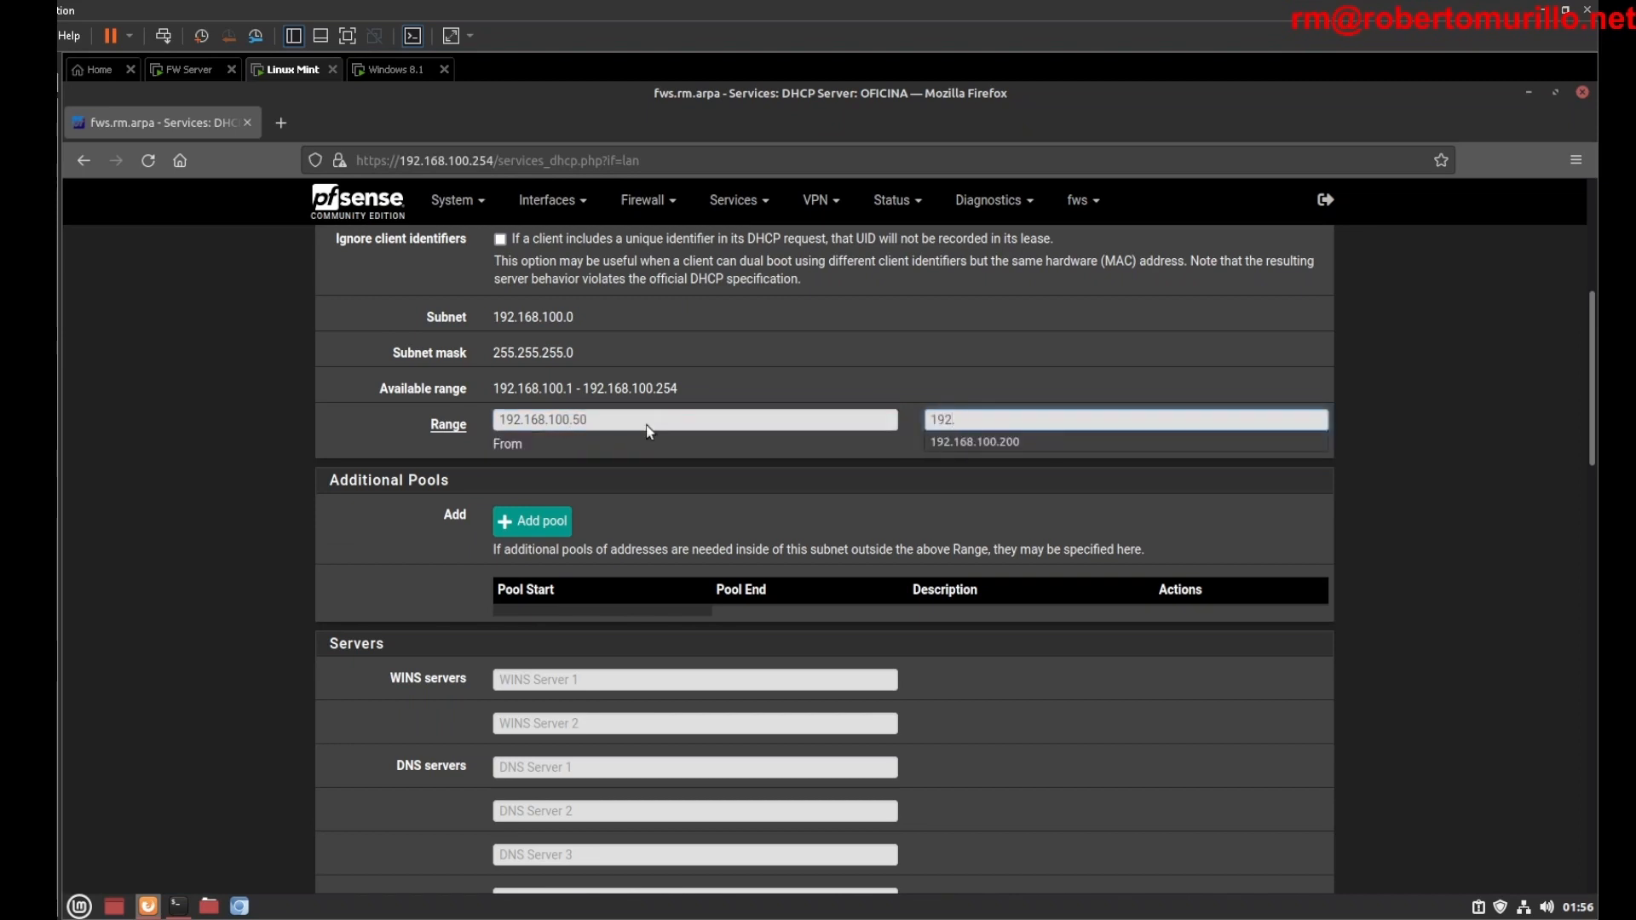
{"action": "key", "text": "Return"}
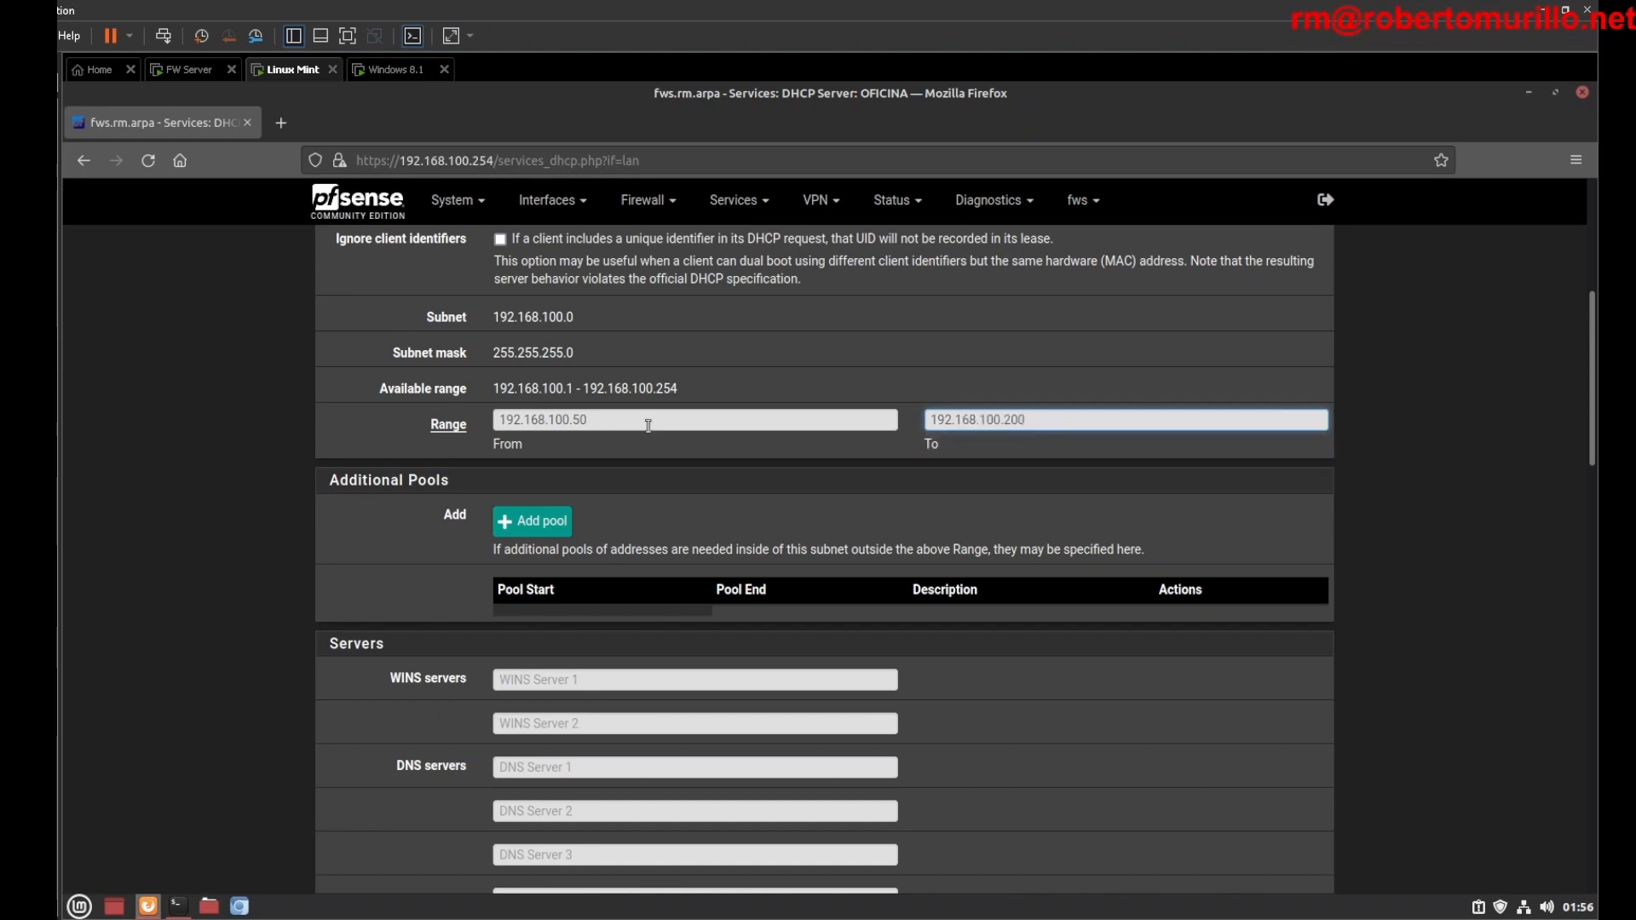
{"action": "left_click", "coordinate": [633, 490]}
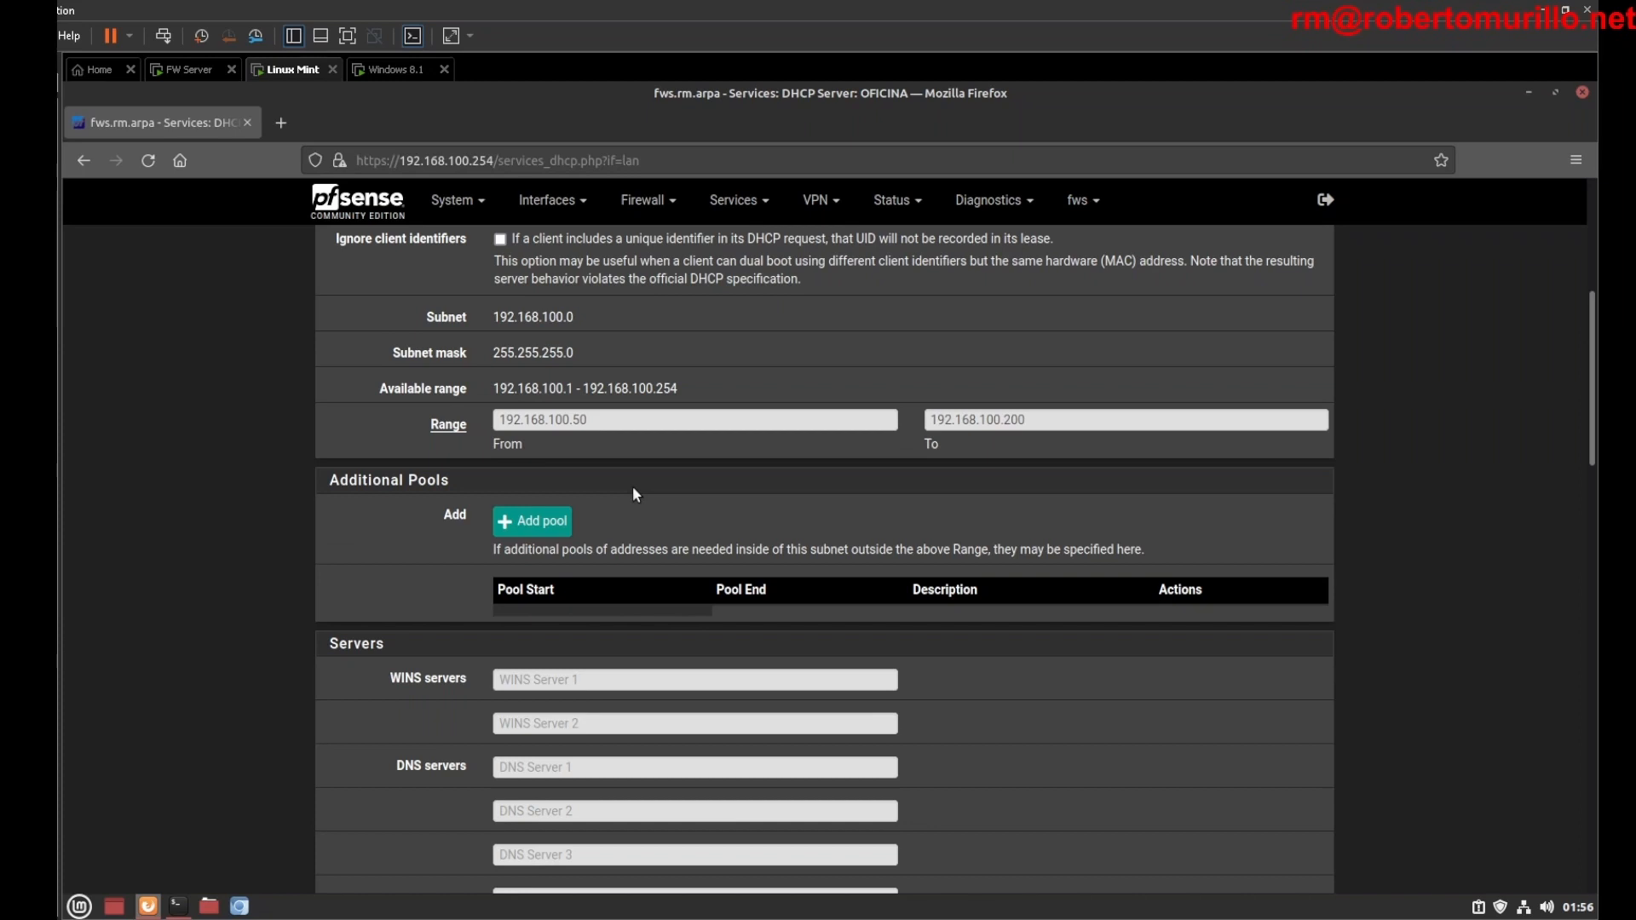
{"action": "scroll", "coordinate": [528, 443], "scroll_direction": "down", "scroll_amount": 6}
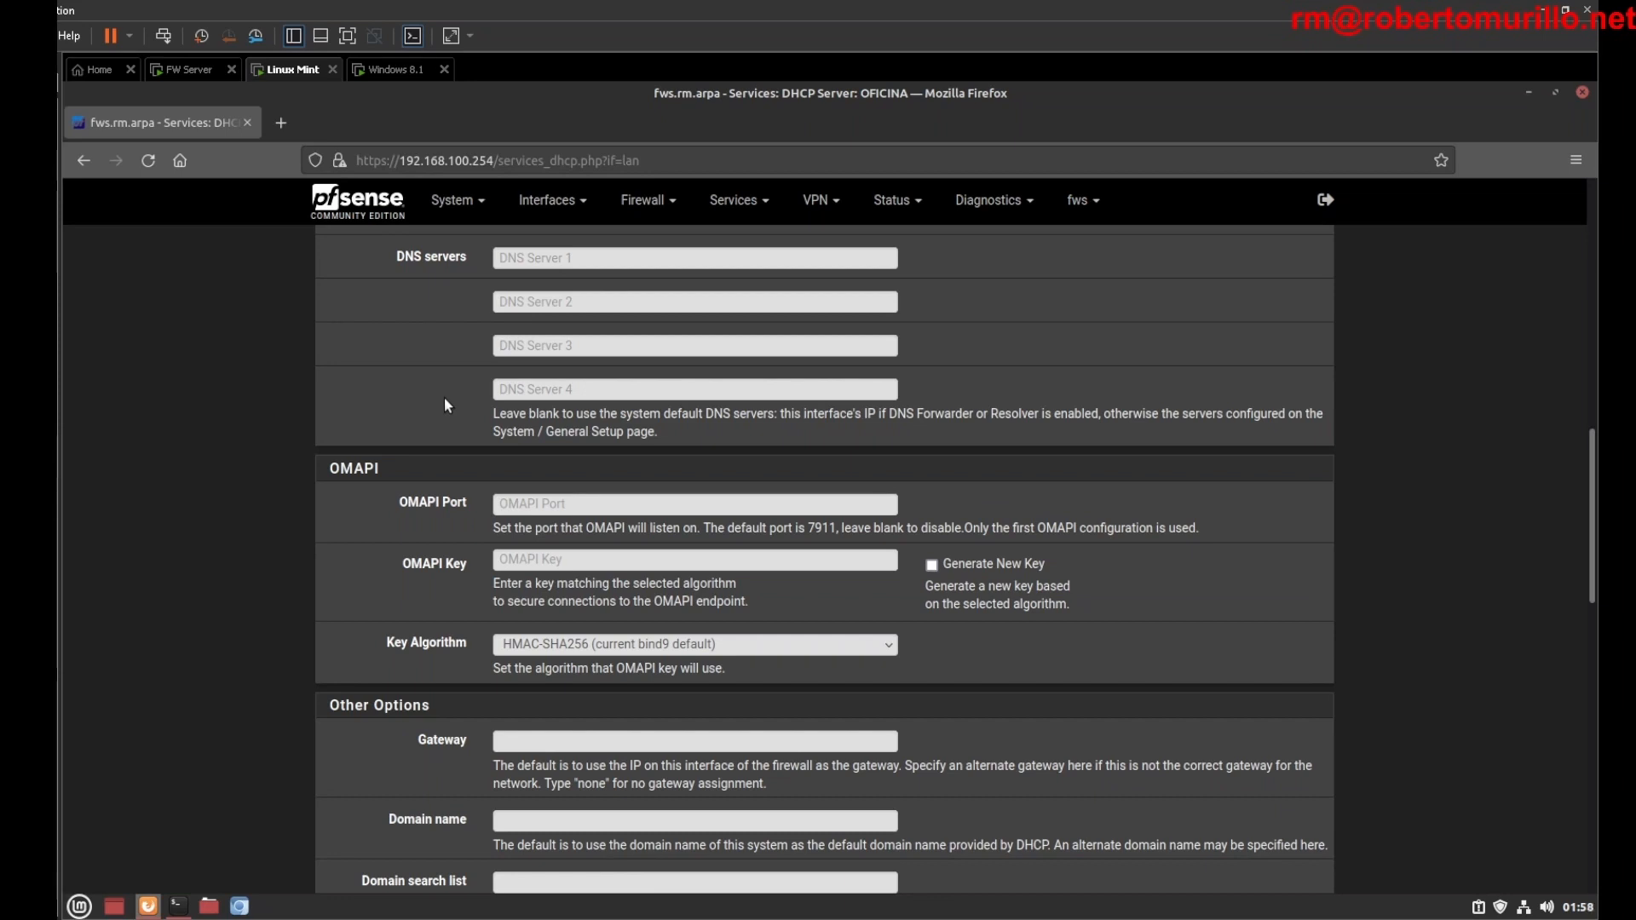
Step: Fill DNS servers 1–4 with 1.1.1.1, 1.0.0.1, 8.8.8.8 and 8.8.4.4
{"action": "left_click", "coordinate": [515, 265]}
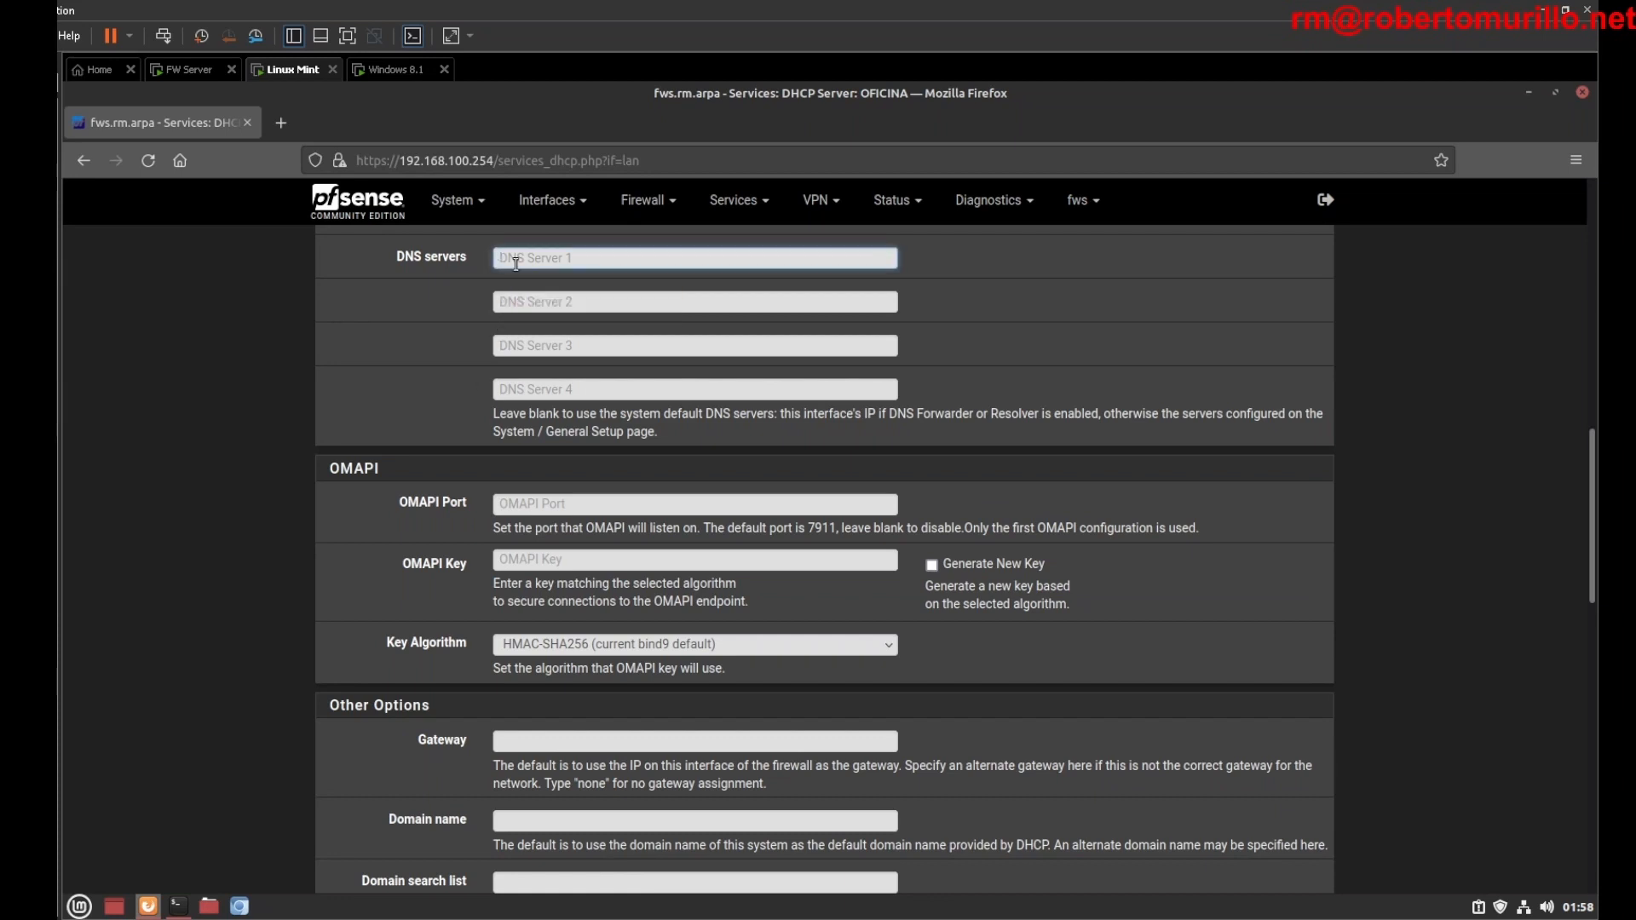
{"action": "type", "text": "1.1"}
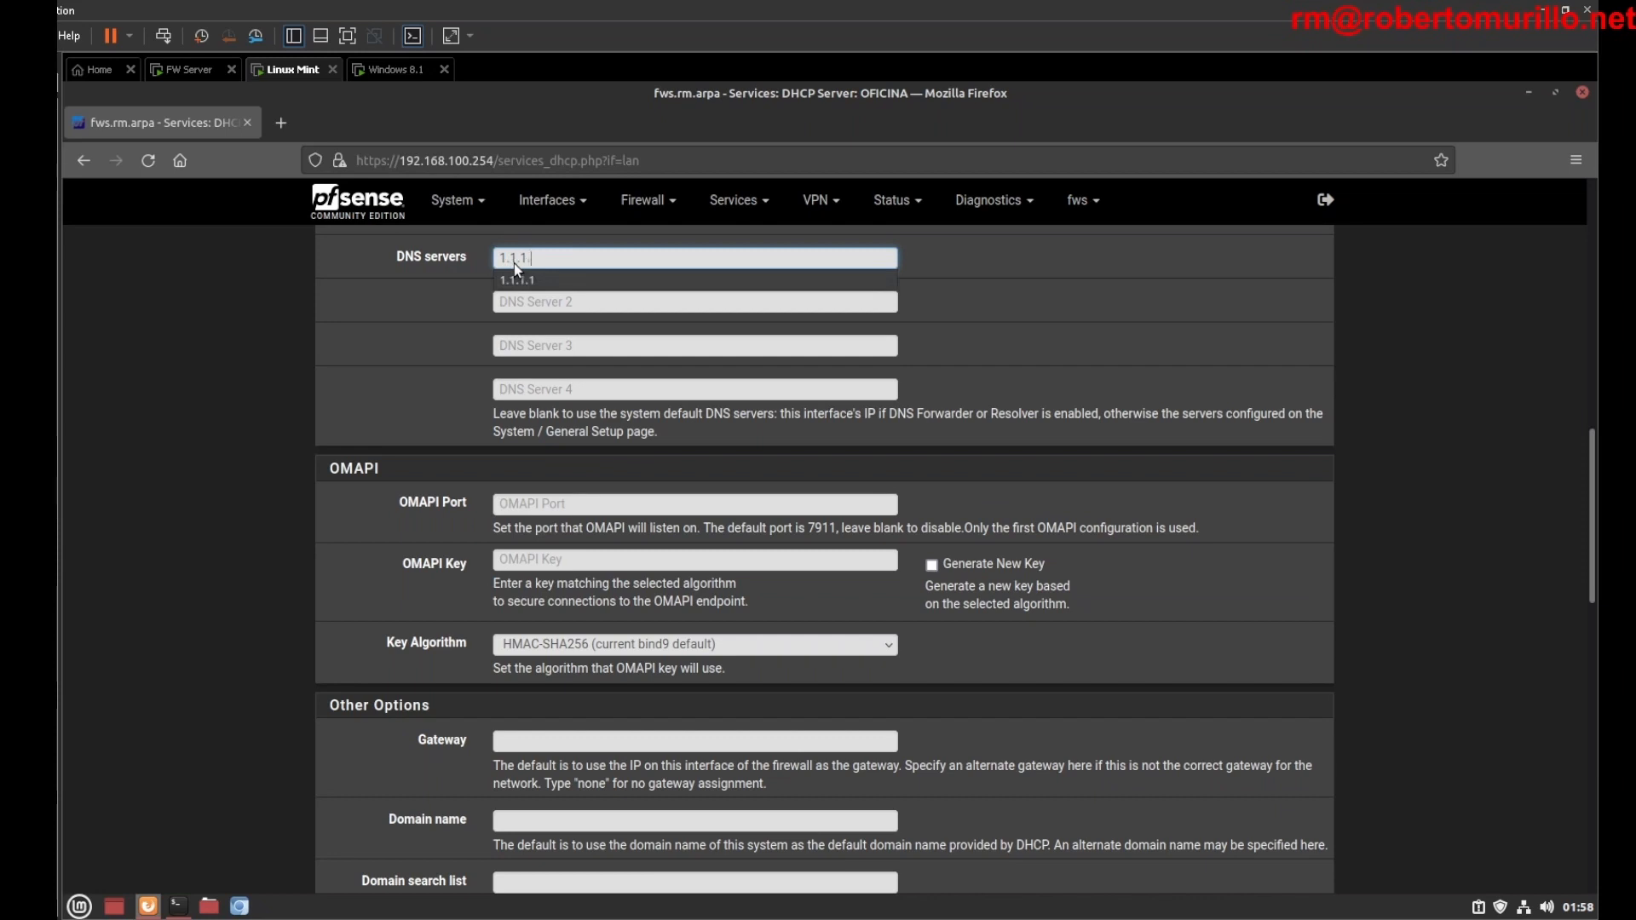
{"action": "type", "text": ".1.1"}
{"action": "key", "text": "Tab"}
{"action": "type", "text": "1"}
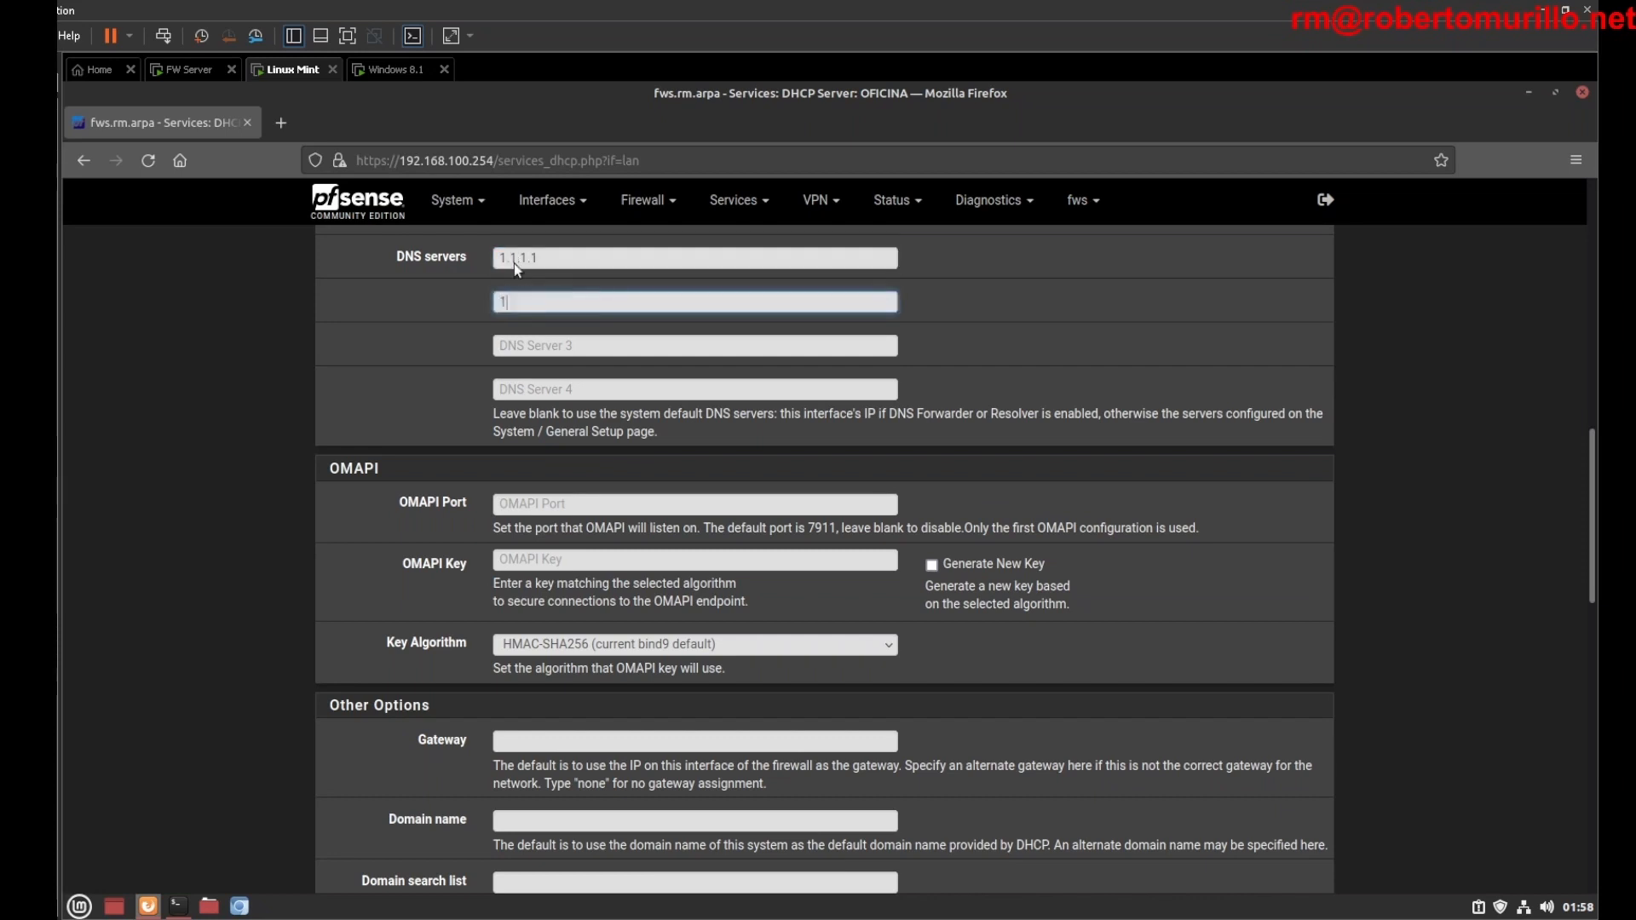
{"action": "type", "text": ".0.0.1"}
{"action": "key", "text": "Tab"}
{"action": "type", "text": "8"}
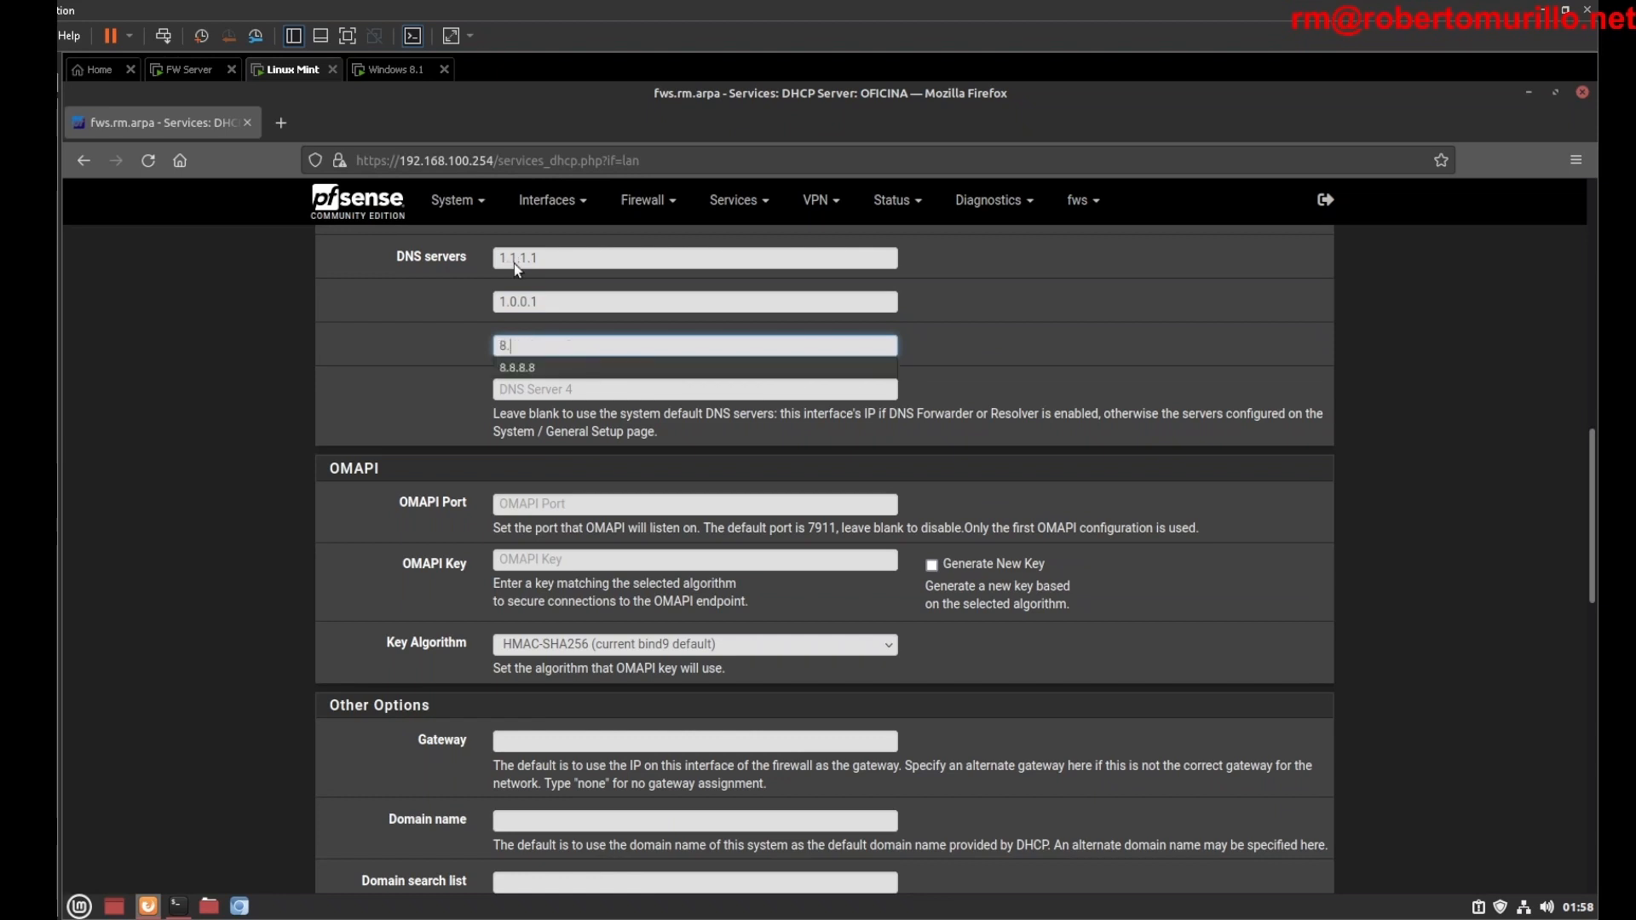
{"action": "type", "text": "."}
{"action": "key", "text": "Down"}
{"action": "key", "text": "Return"}
{"action": "key", "text": "Tab"}
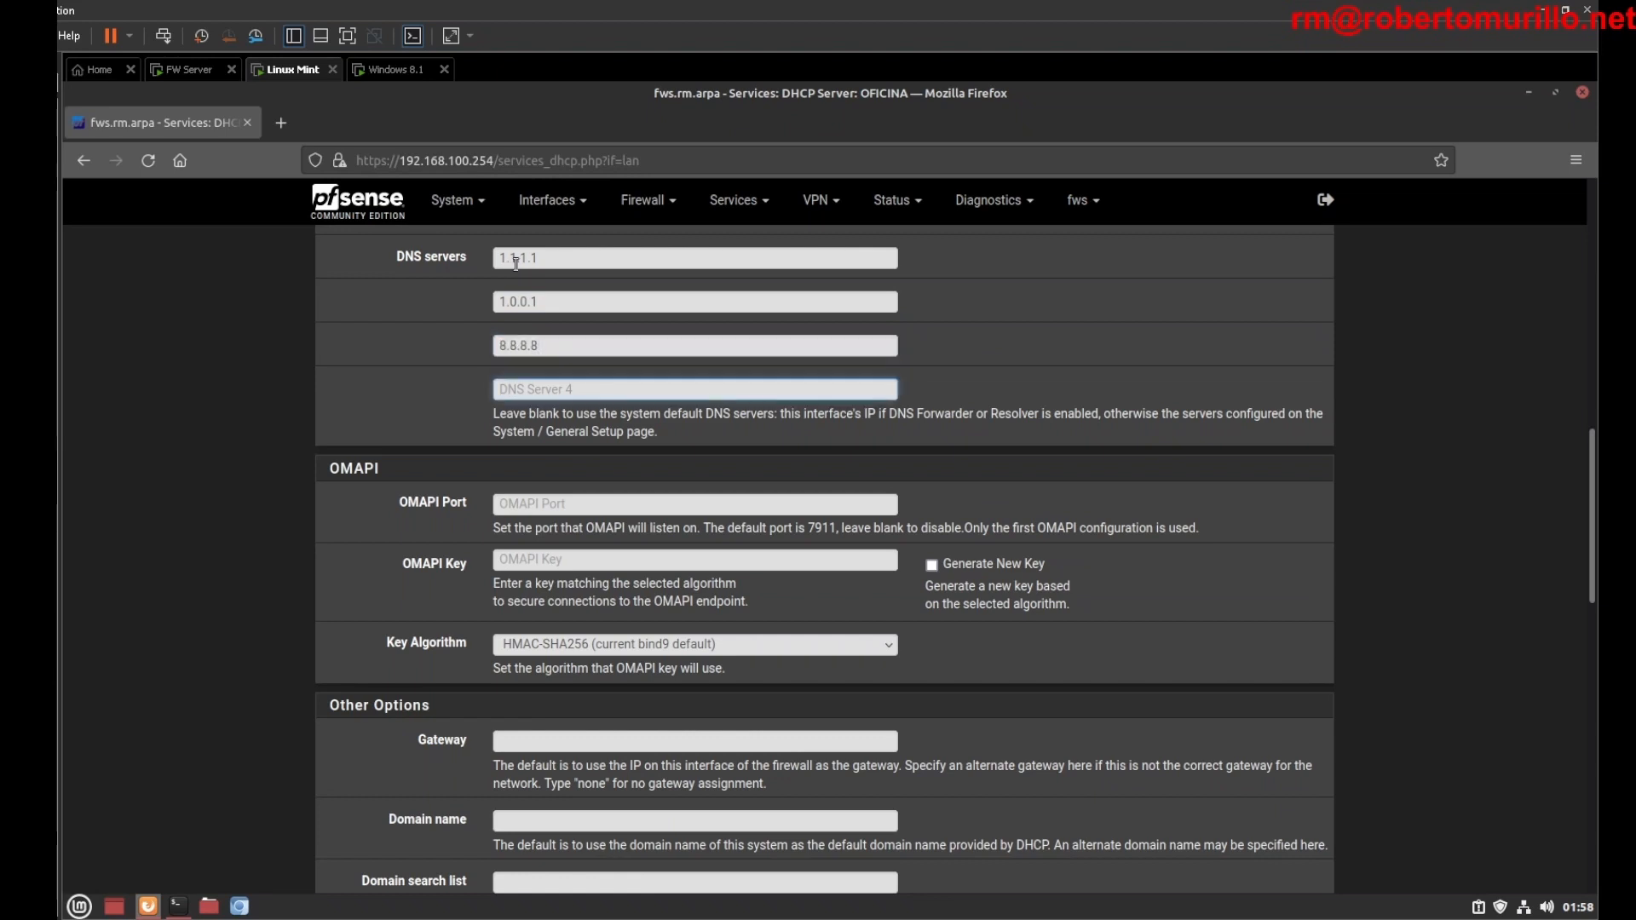
{"action": "type", "text": "8."}
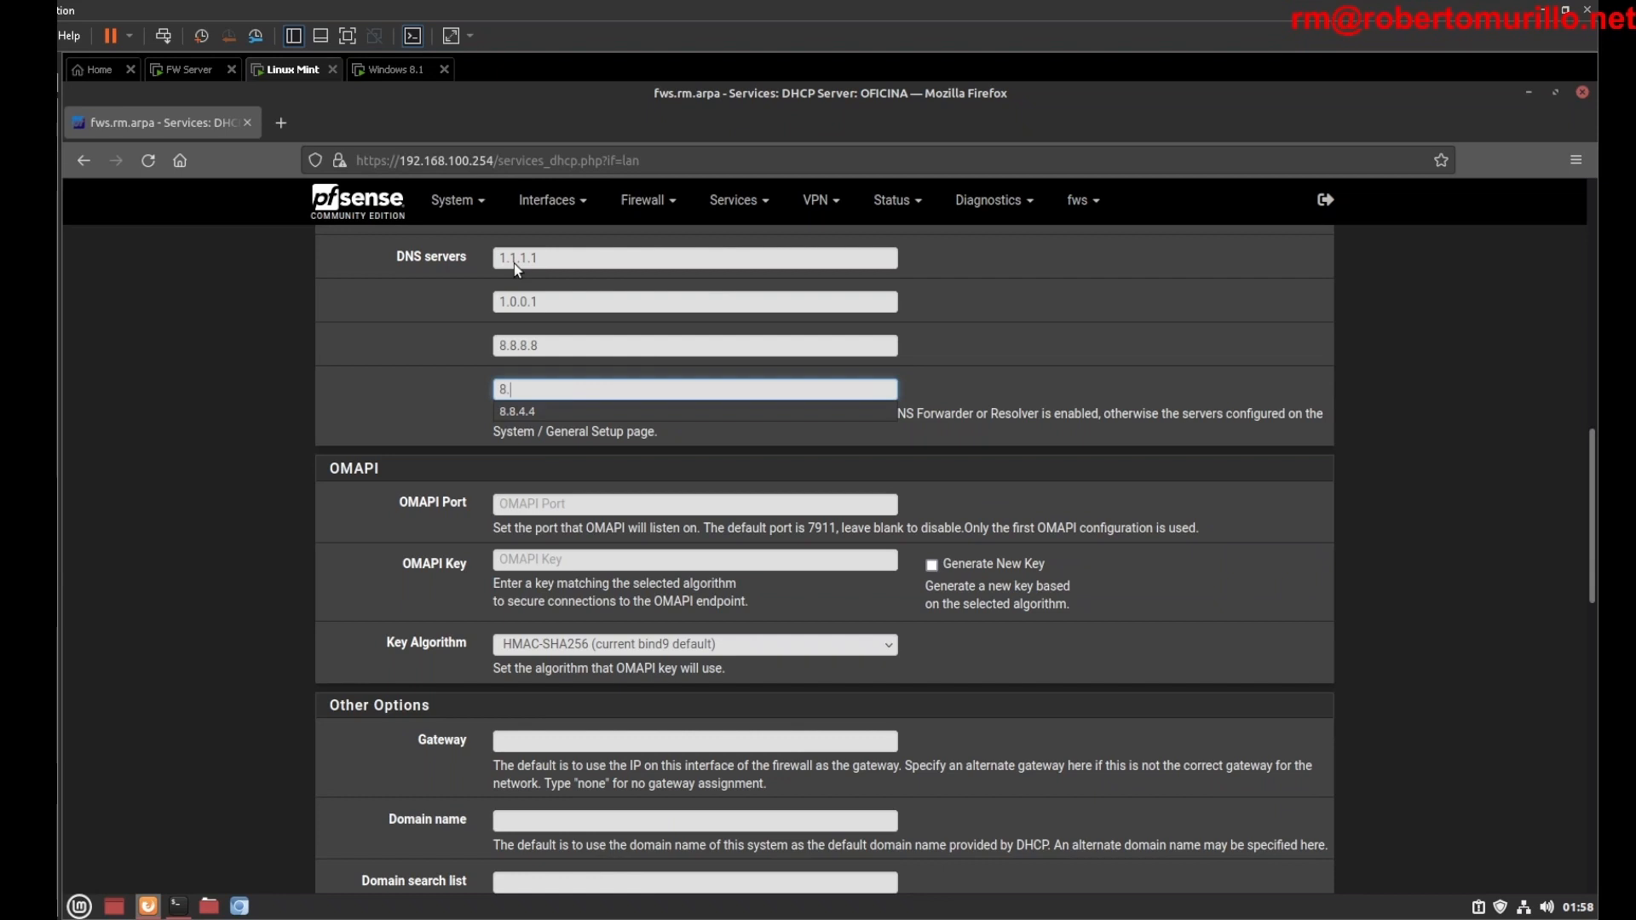
{"action": "key", "text": "Down"}
{"action": "key", "text": "Return"}
{"action": "scroll", "coordinate": [1588, 634], "scroll_direction": "down", "scroll_amount": 5}
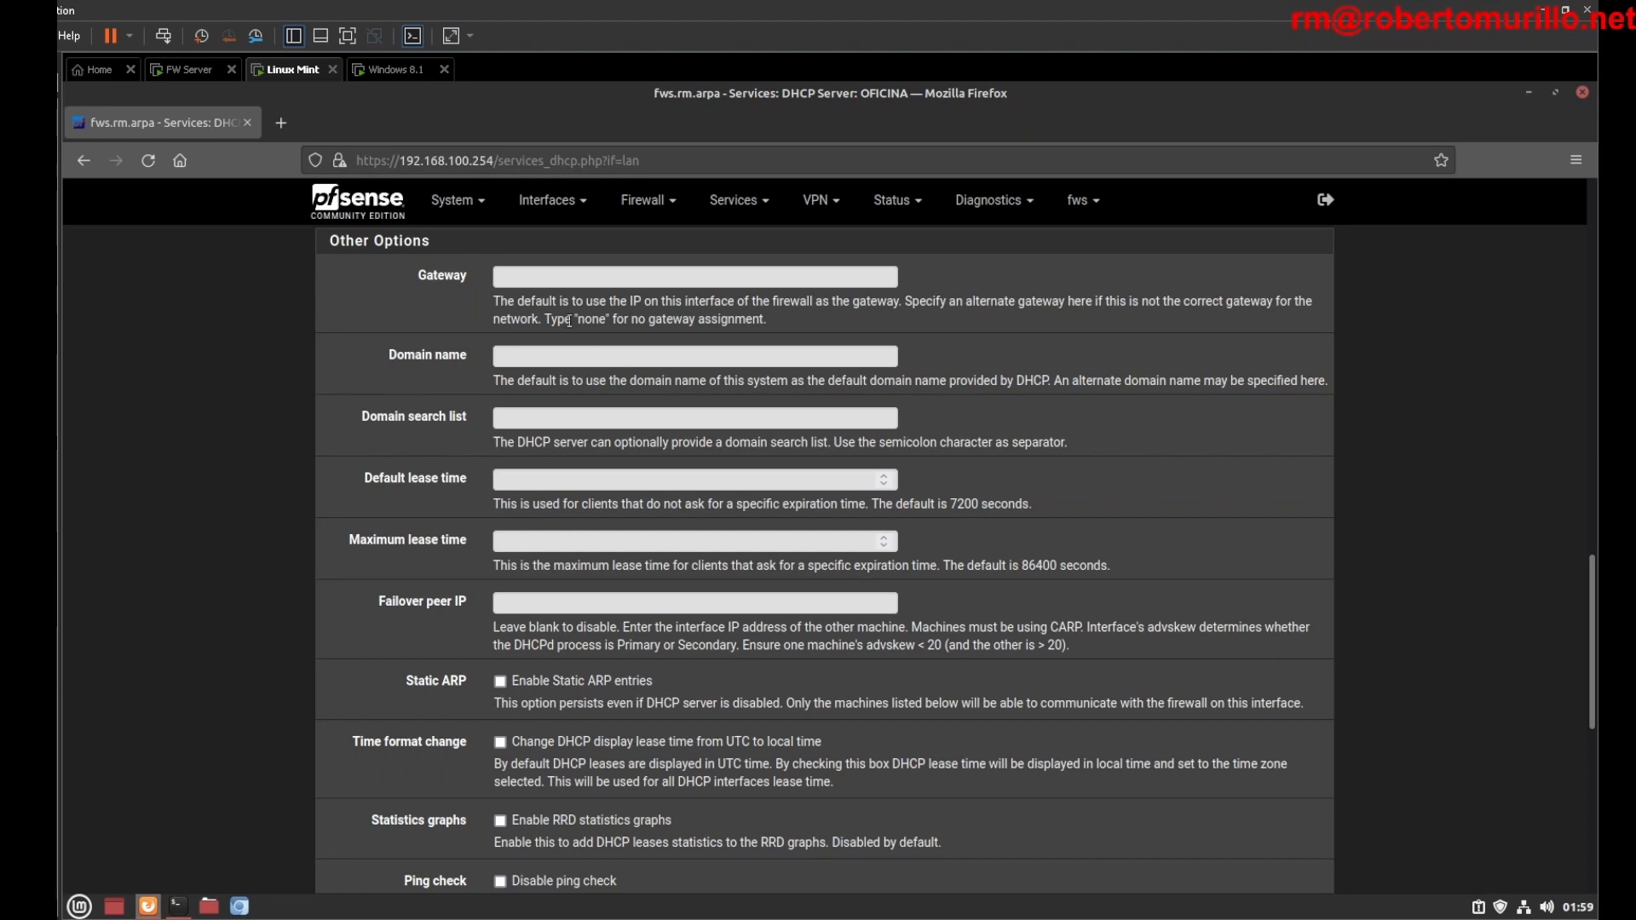
Step: Set the DHCP Gateway field to none
{"action": "left_click", "coordinate": [556, 281]}
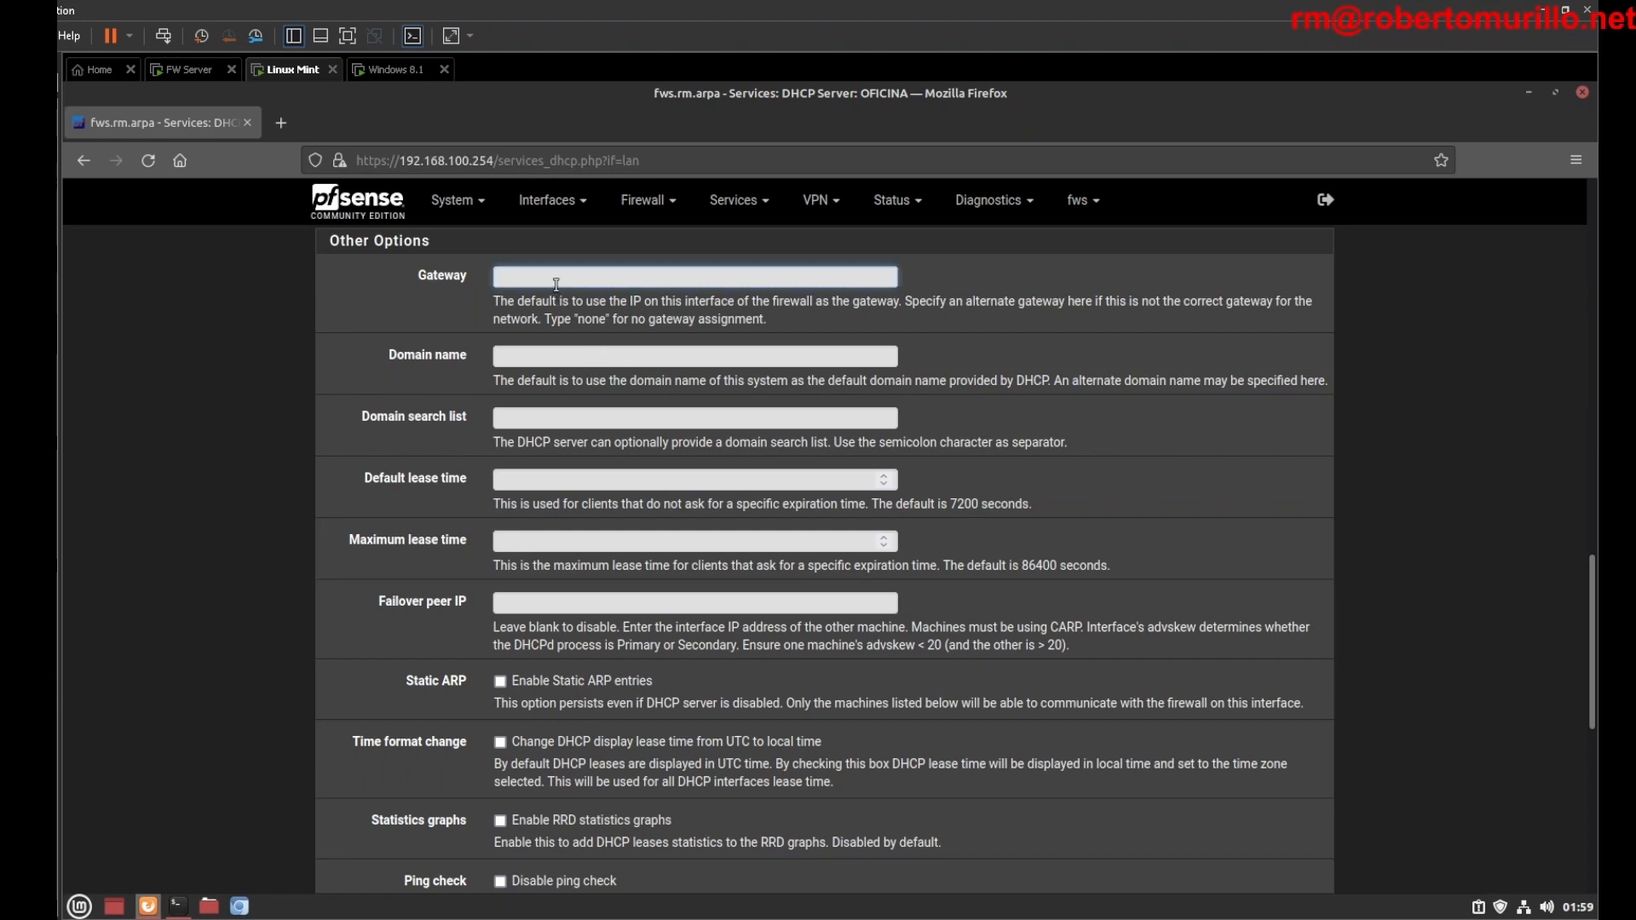
{"action": "type", "text": "none"}
{"action": "left_click", "coordinate": [438, 329]}
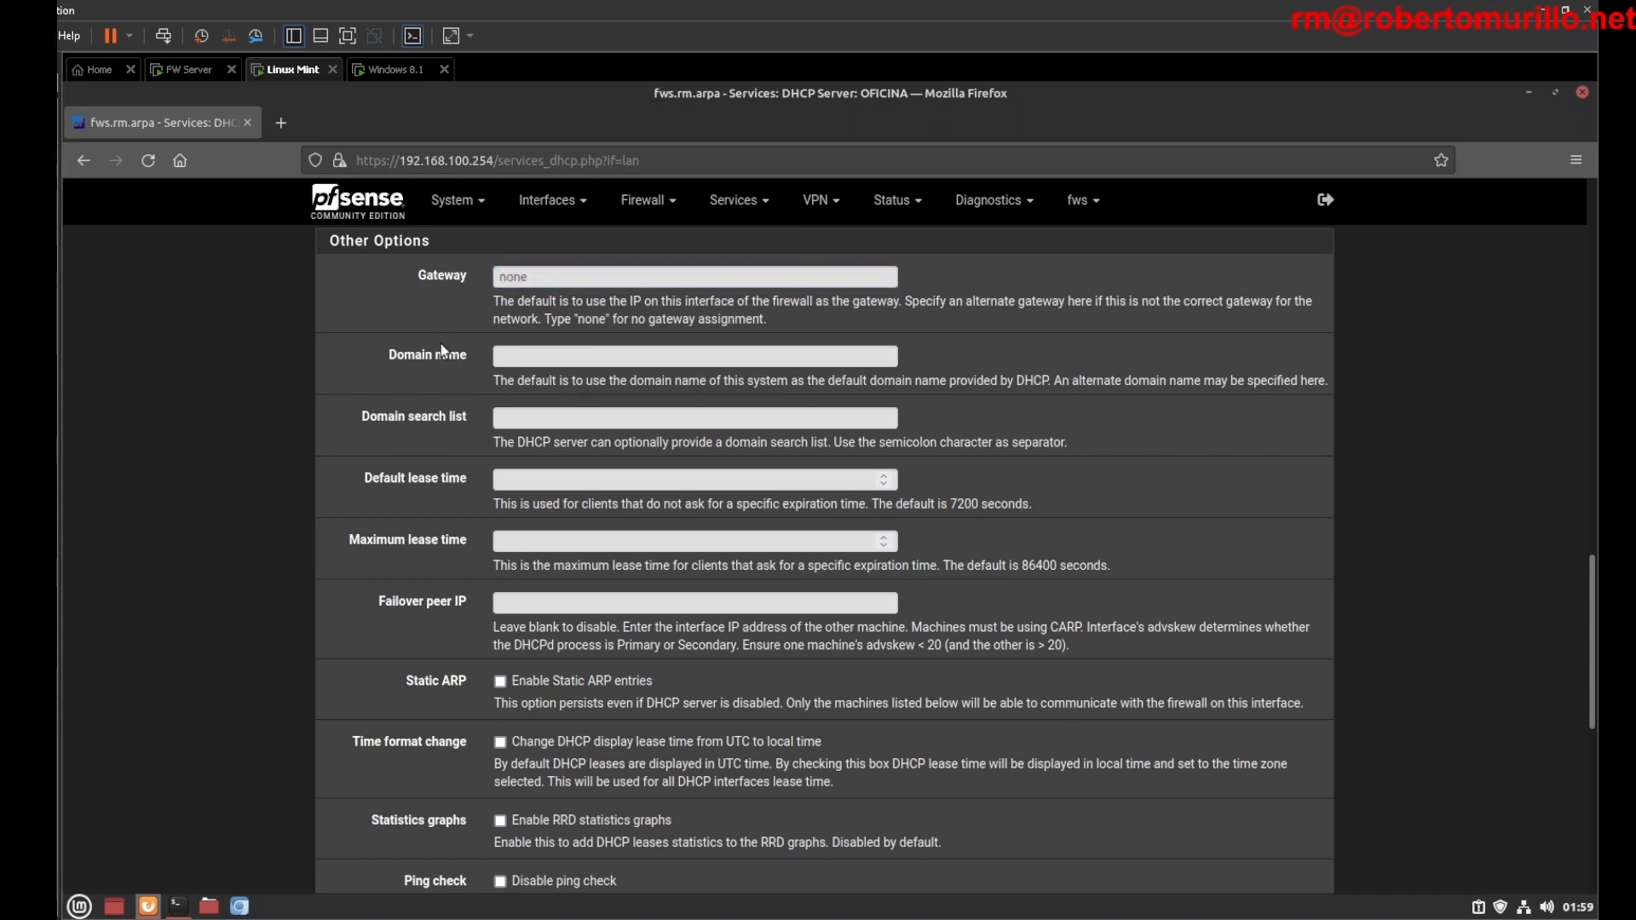
{"action": "scroll", "coordinate": [452, 411], "scroll_direction": "down", "scroll_amount": 2}
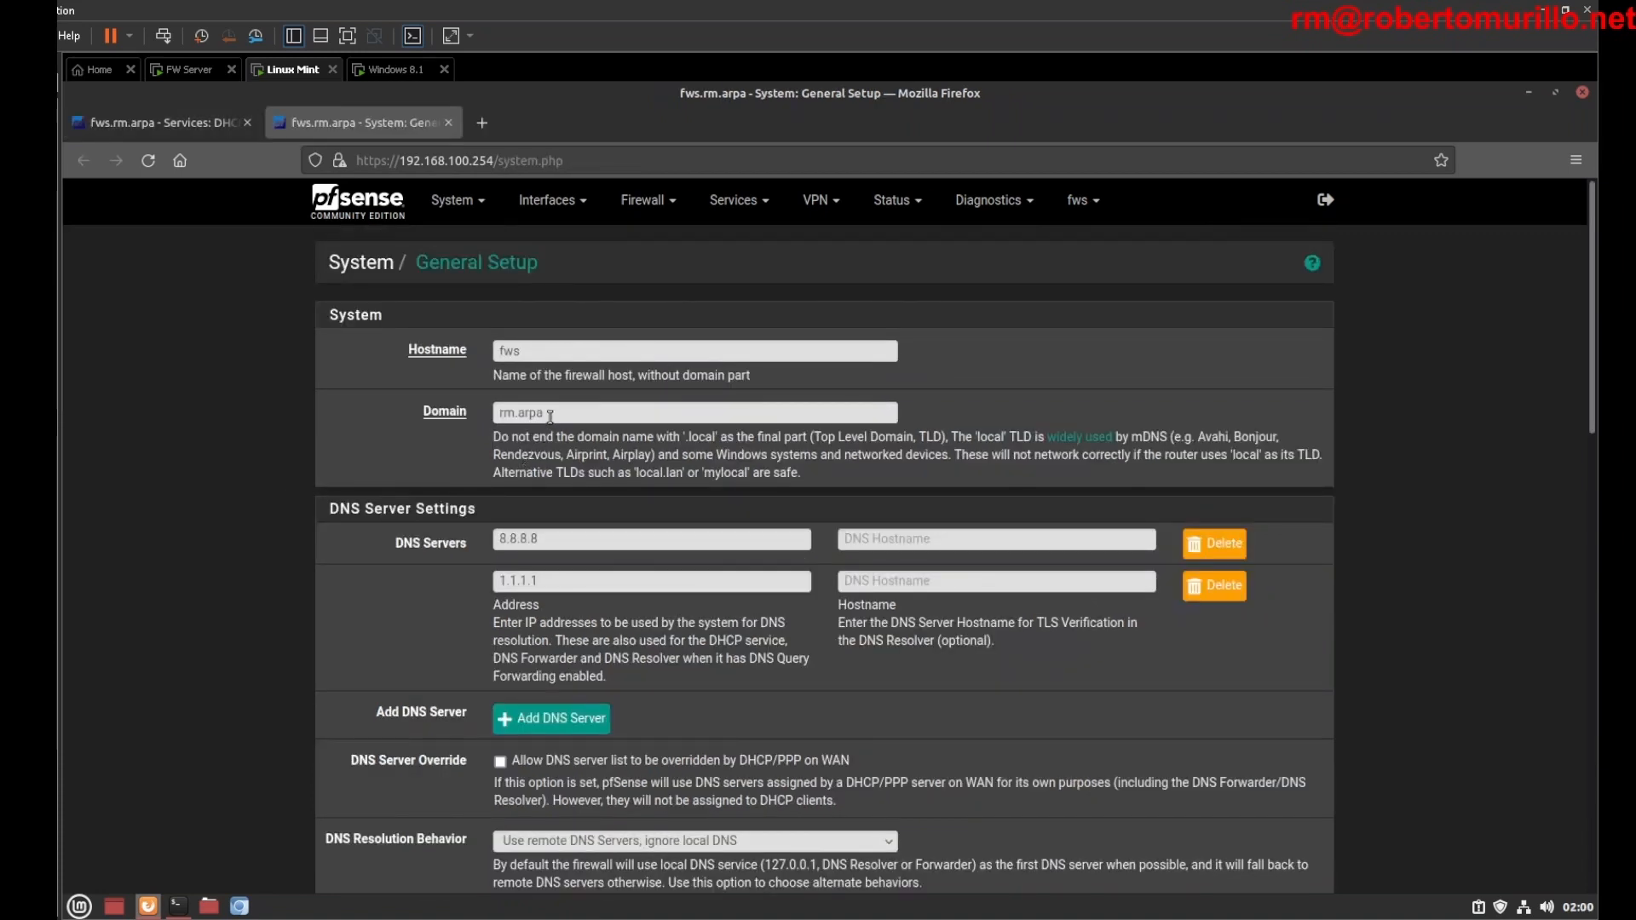
{"action": "left_click_drag", "start_coordinate": [554, 414], "coordinate": [458, 427]}
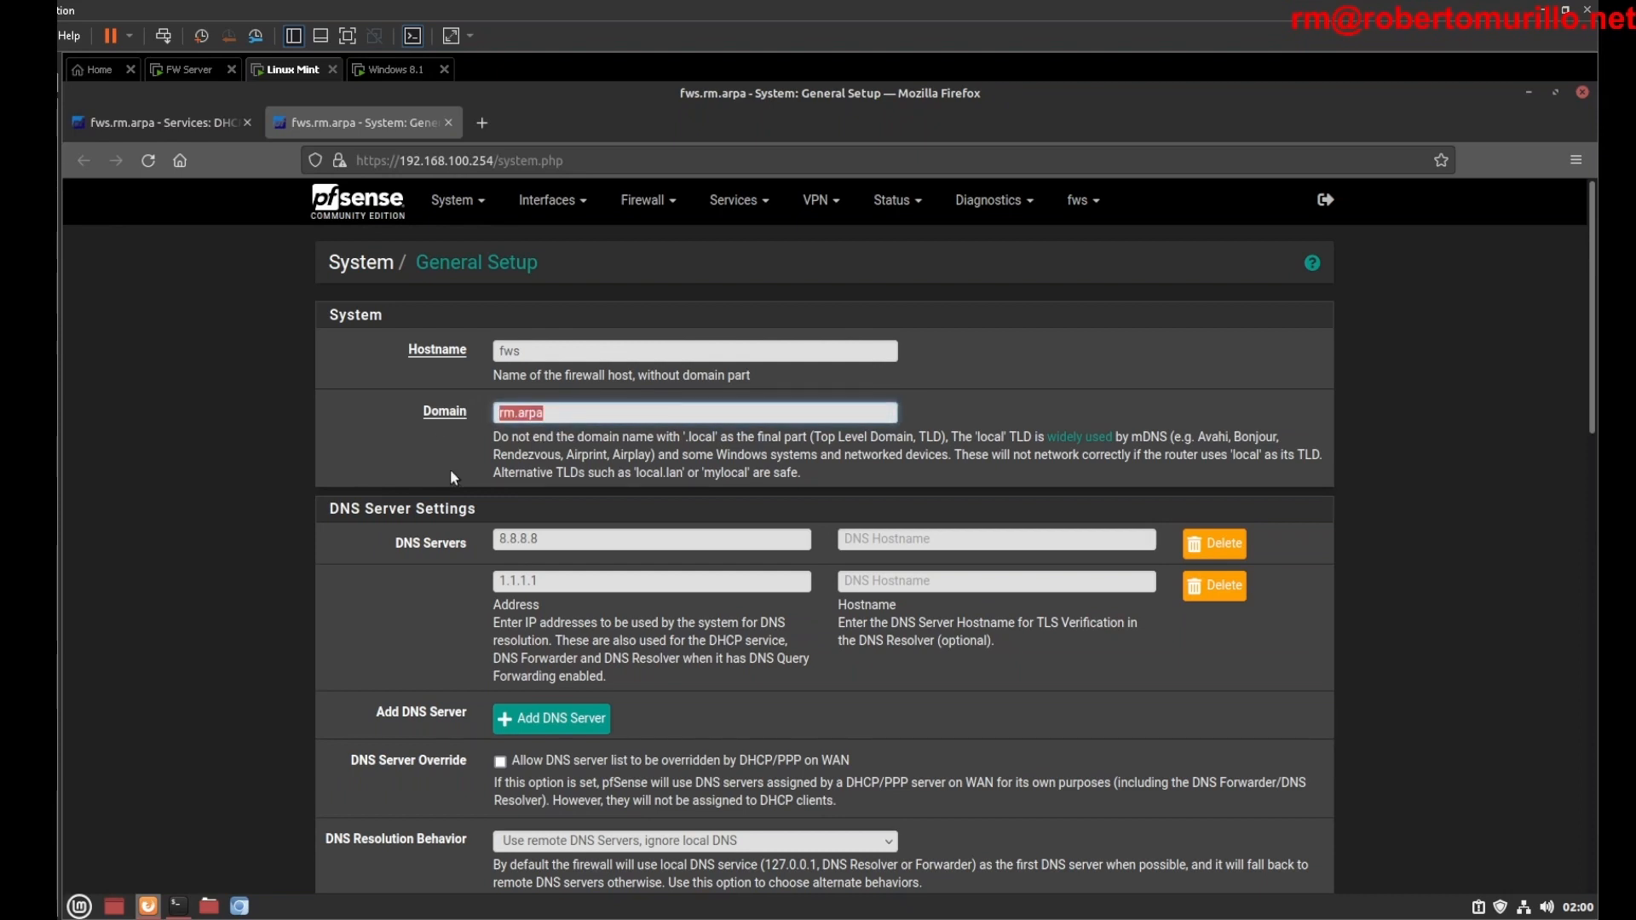
{"action": "key", "text": "ctrl+w"}
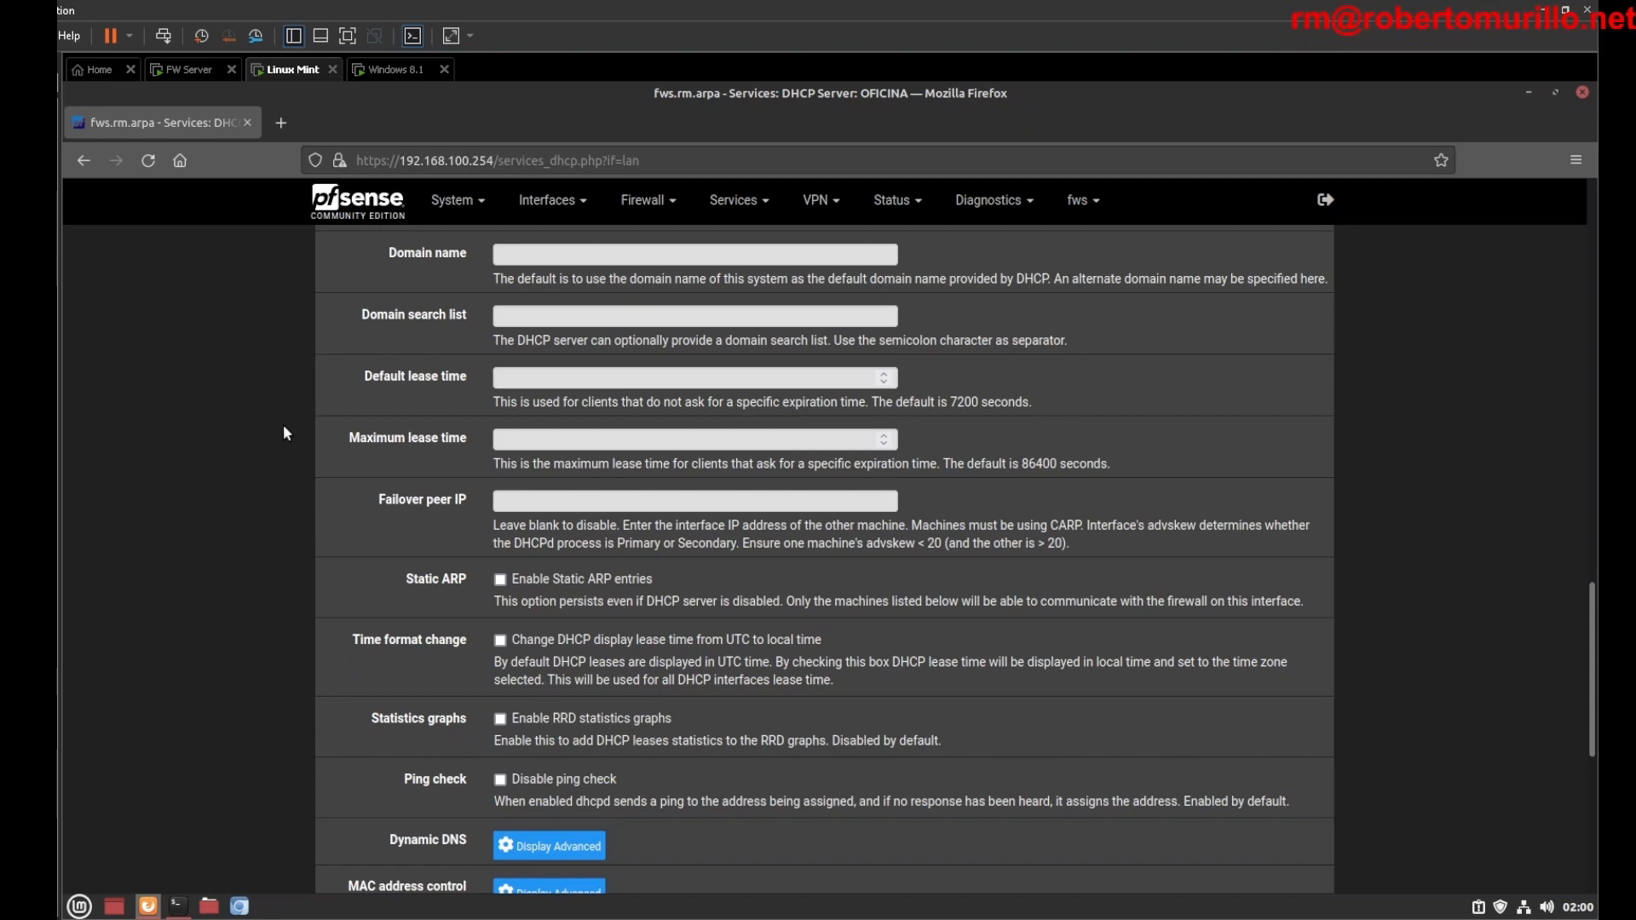
Step: Tick 'Change DHCP display lease time from UTC to local time' and save the OFICINA settings
{"action": "scroll", "coordinate": [1478, 669], "scroll_direction": "down", "scroll_amount": 3}
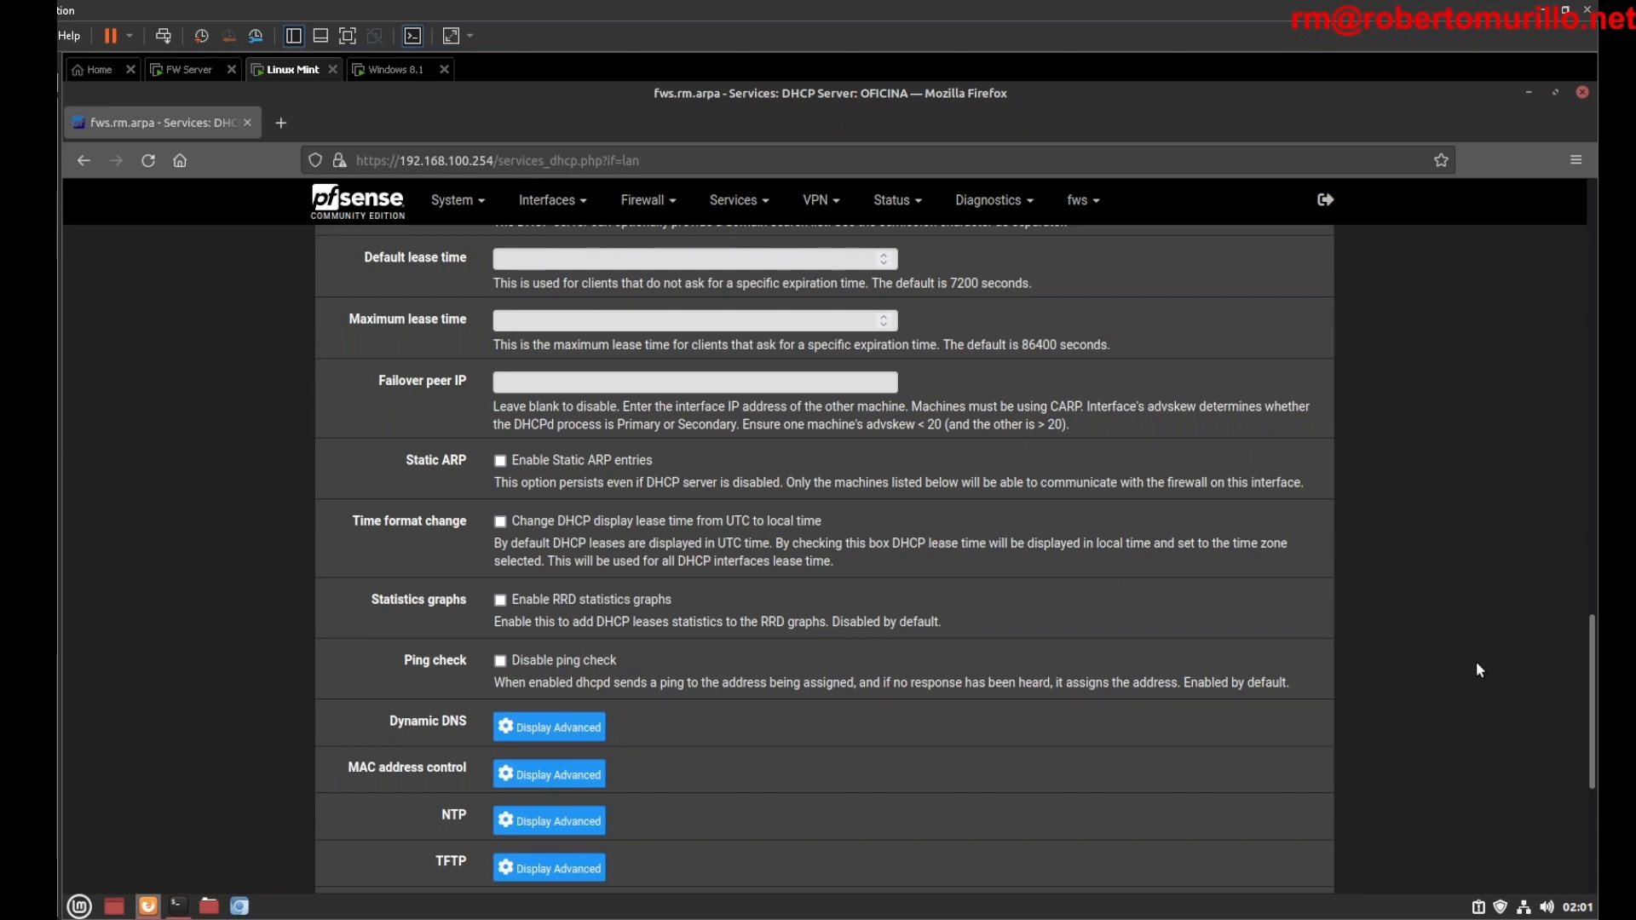
{"action": "scroll", "coordinate": [1476, 661], "scroll_direction": "down", "scroll_amount": 1}
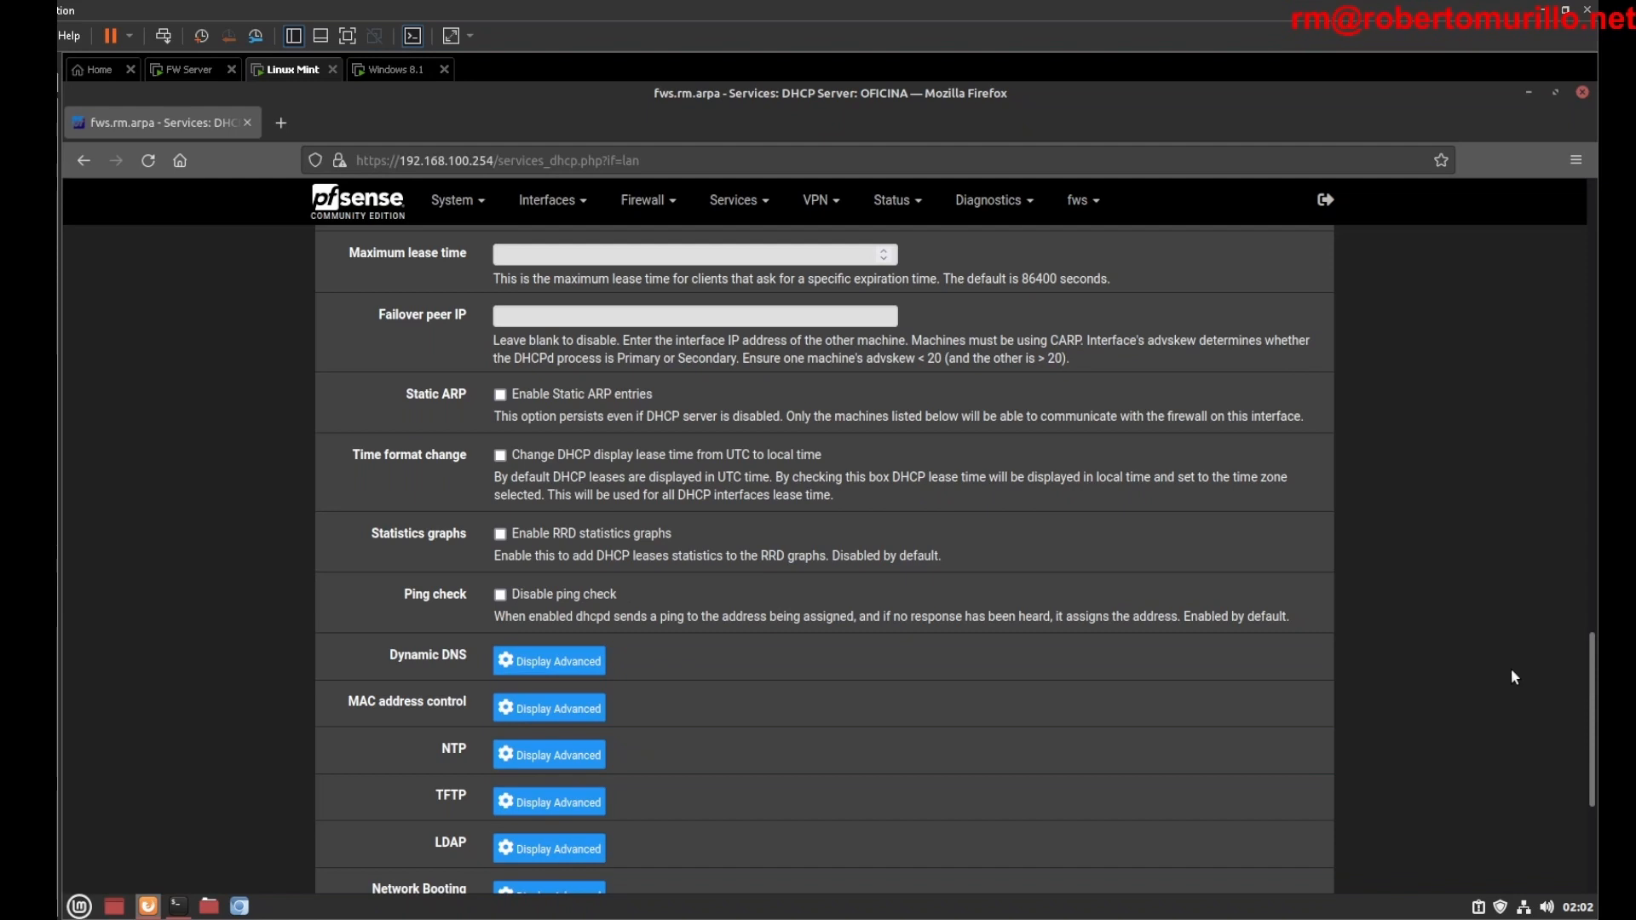
{"action": "scroll", "coordinate": [1512, 673], "scroll_direction": "down", "scroll_amount": 3}
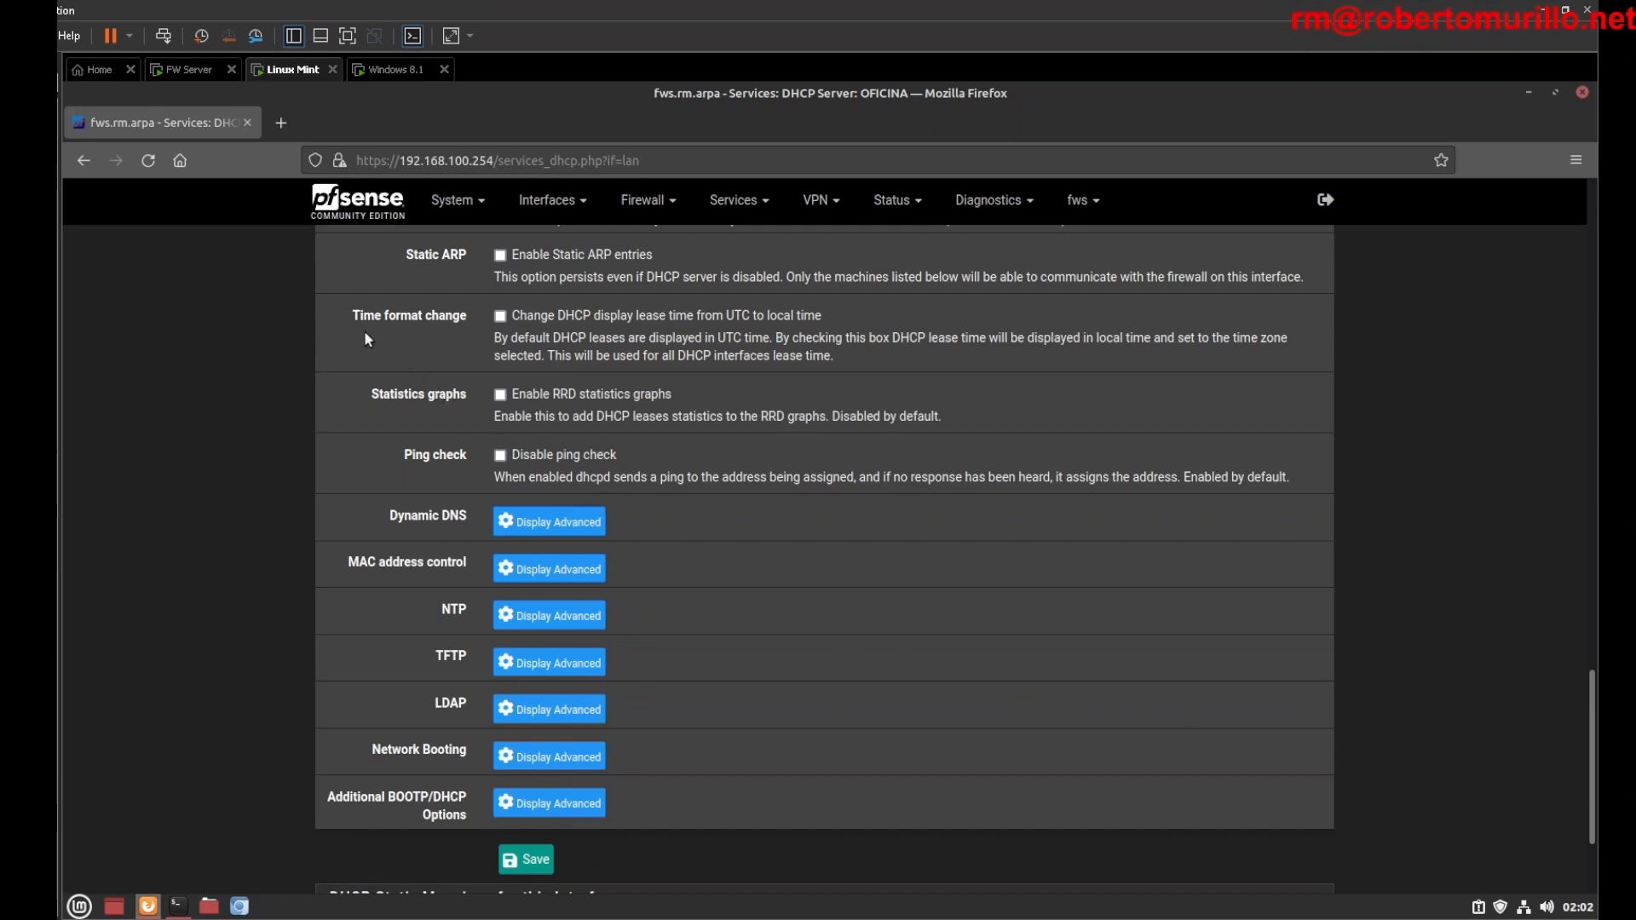
{"action": "left_click_drag", "start_coordinate": [353, 317], "coordinate": [438, 328]}
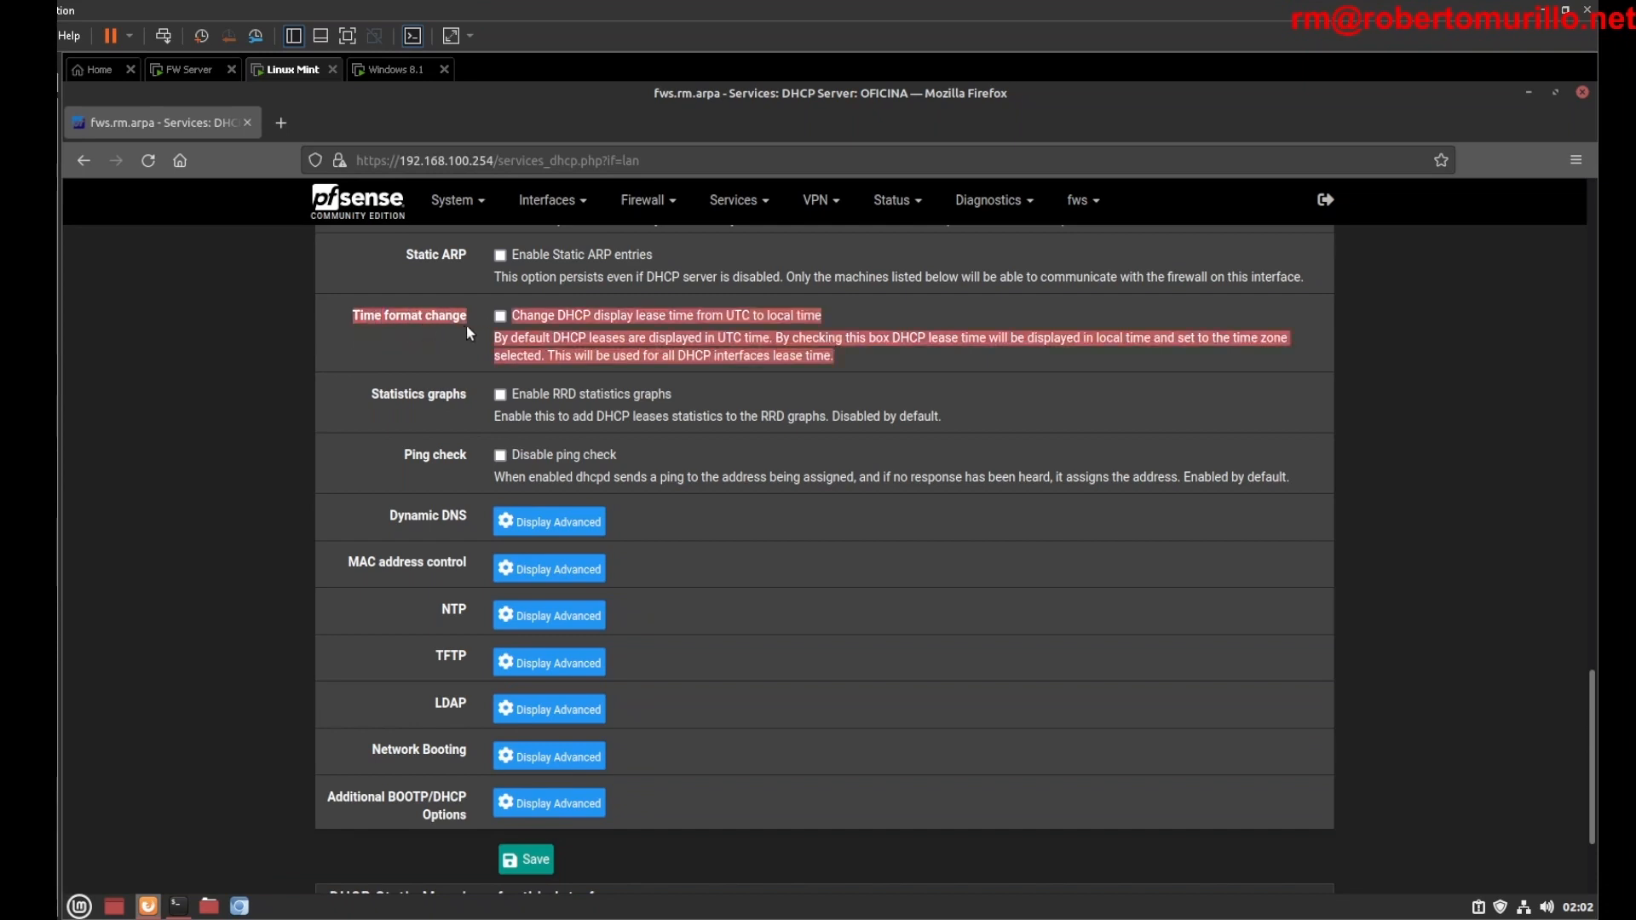
{"action": "left_click", "coordinate": [466, 325]}
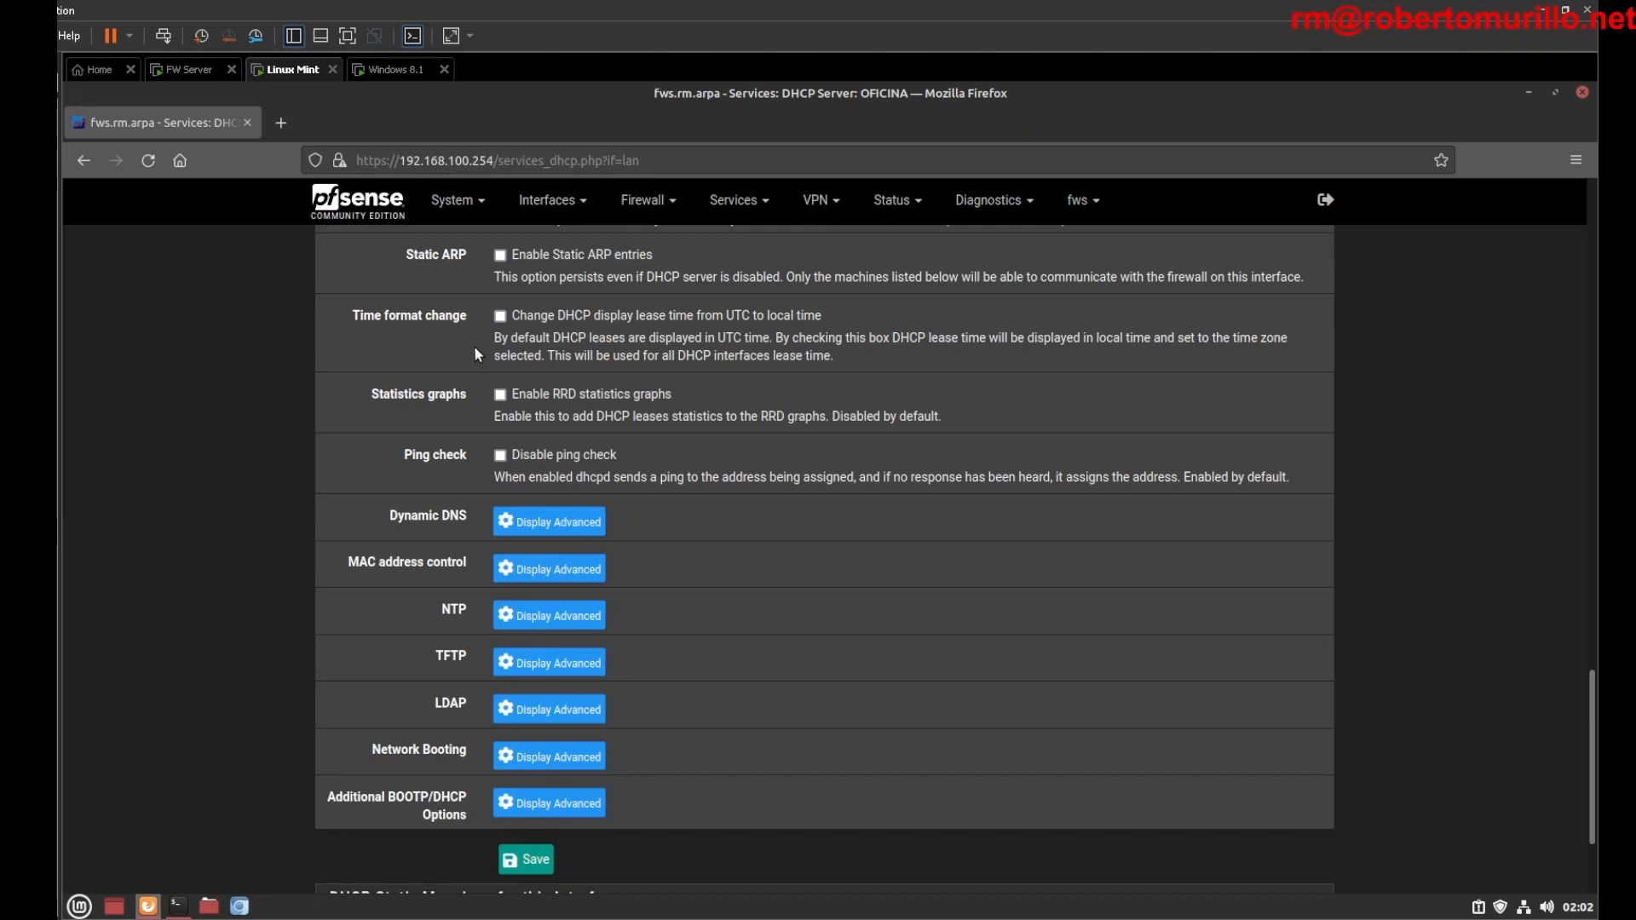
{"action": "left_click", "coordinate": [500, 316]}
{"action": "scroll", "coordinate": [452, 385], "scroll_direction": "down", "scroll_amount": 3}
{"action": "left_click", "coordinate": [526, 688]}
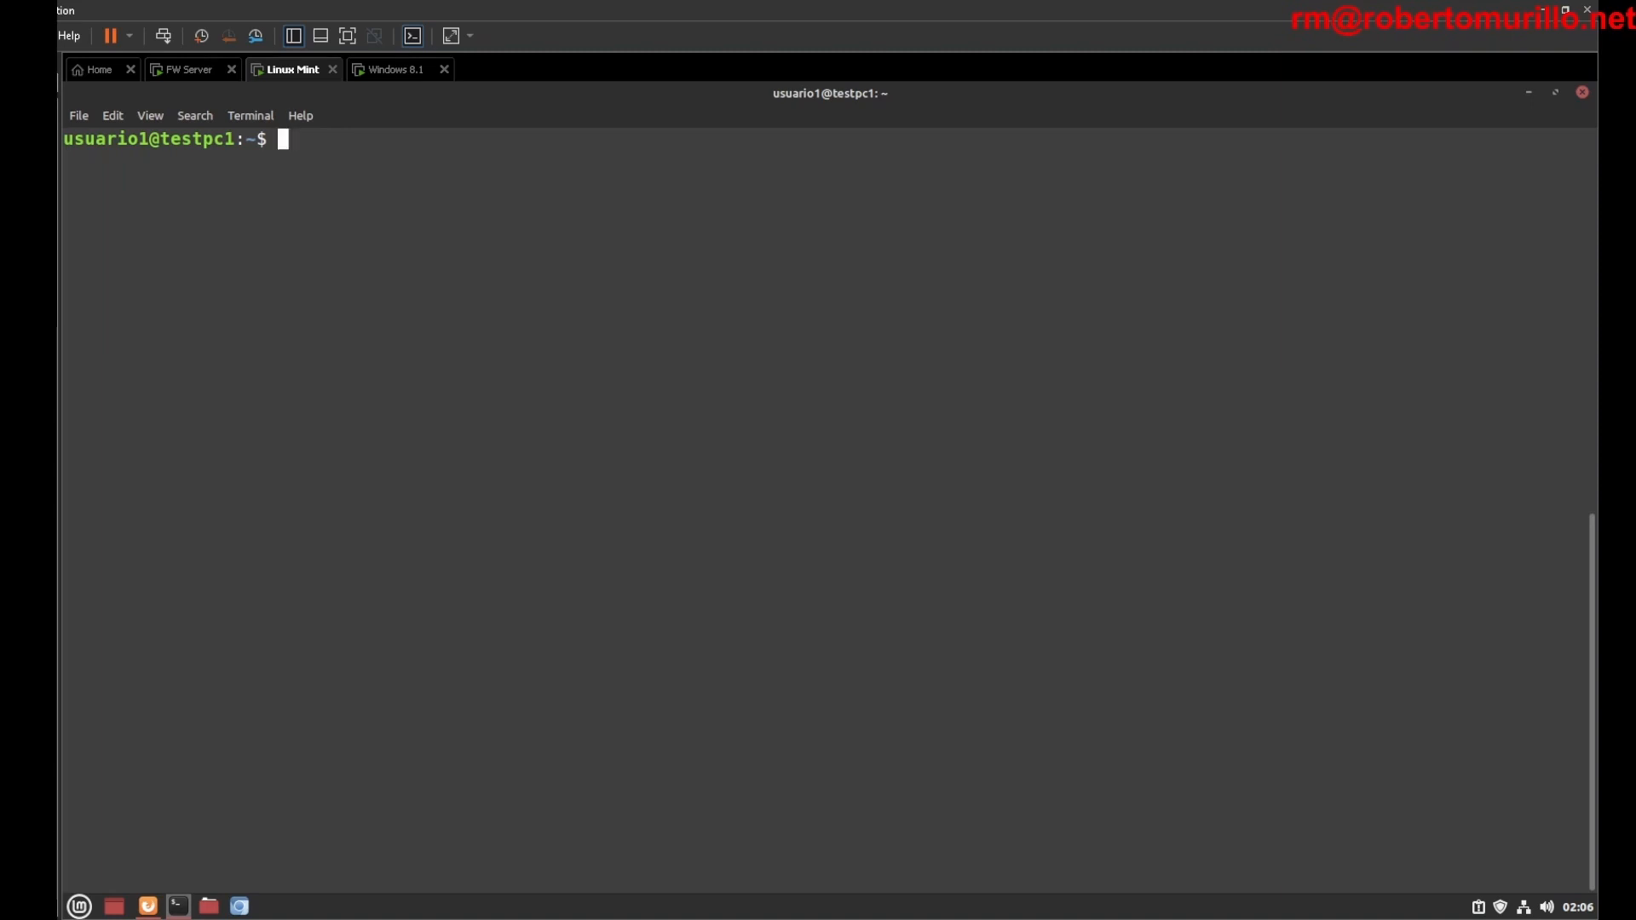
Step: Run hostname and ip a s, confirming testpc1 holds 192.168.100.100 on ens33
{"action": "type", "text": "hostname"}
{"action": "key", "text": "Return"}
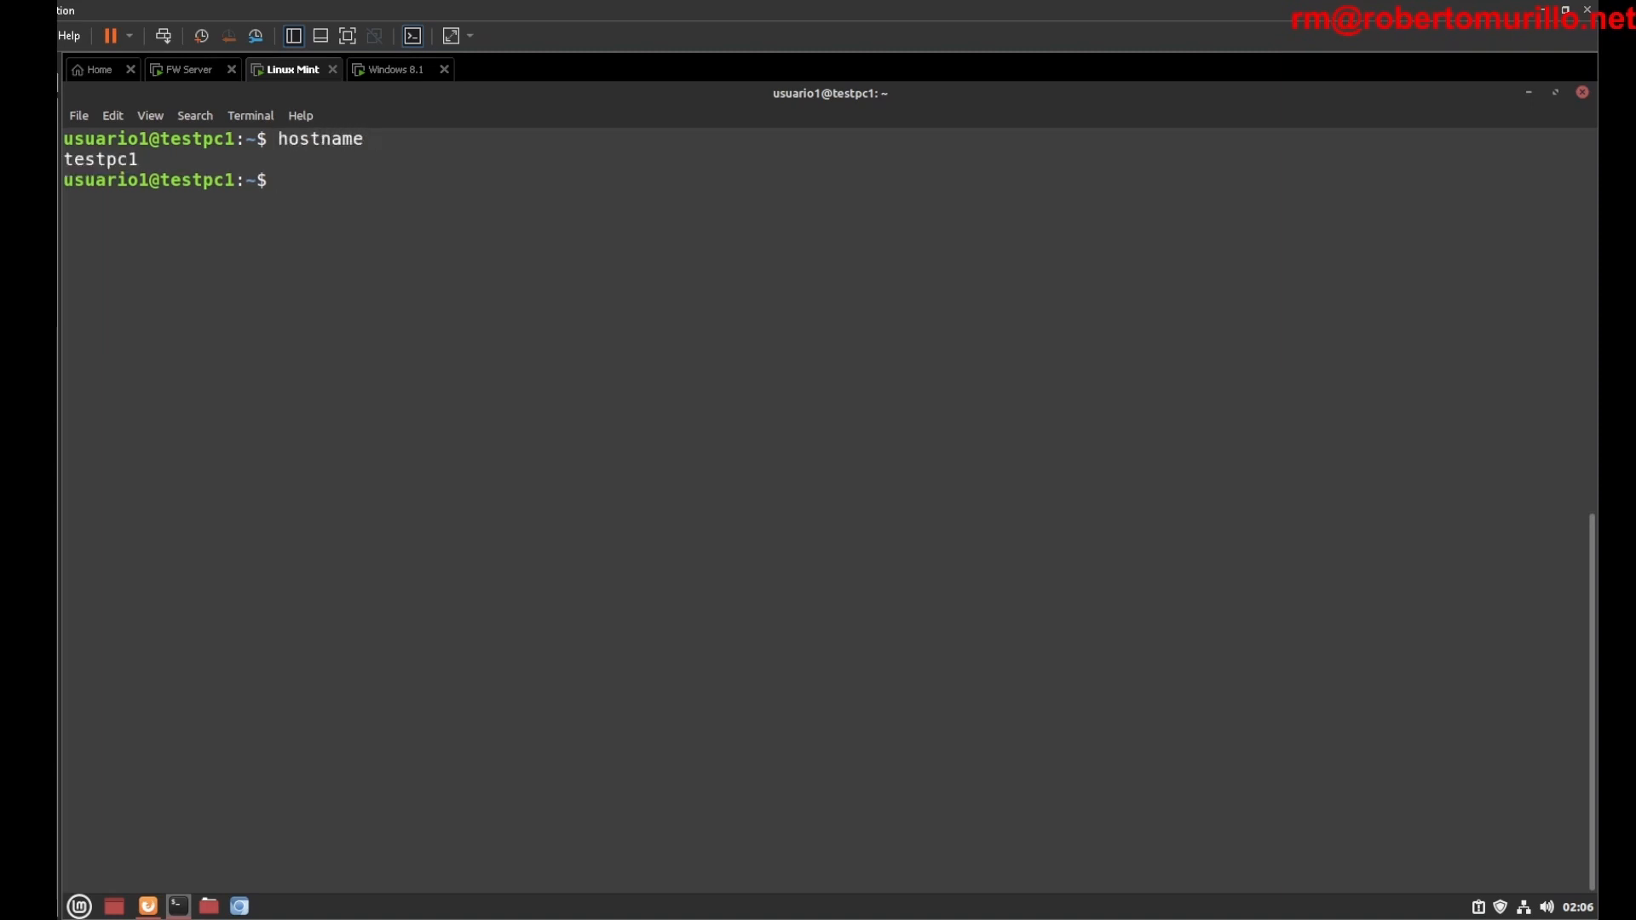
{"action": "type", "text": "ip a s"}
{"action": "key", "text": "Return"}
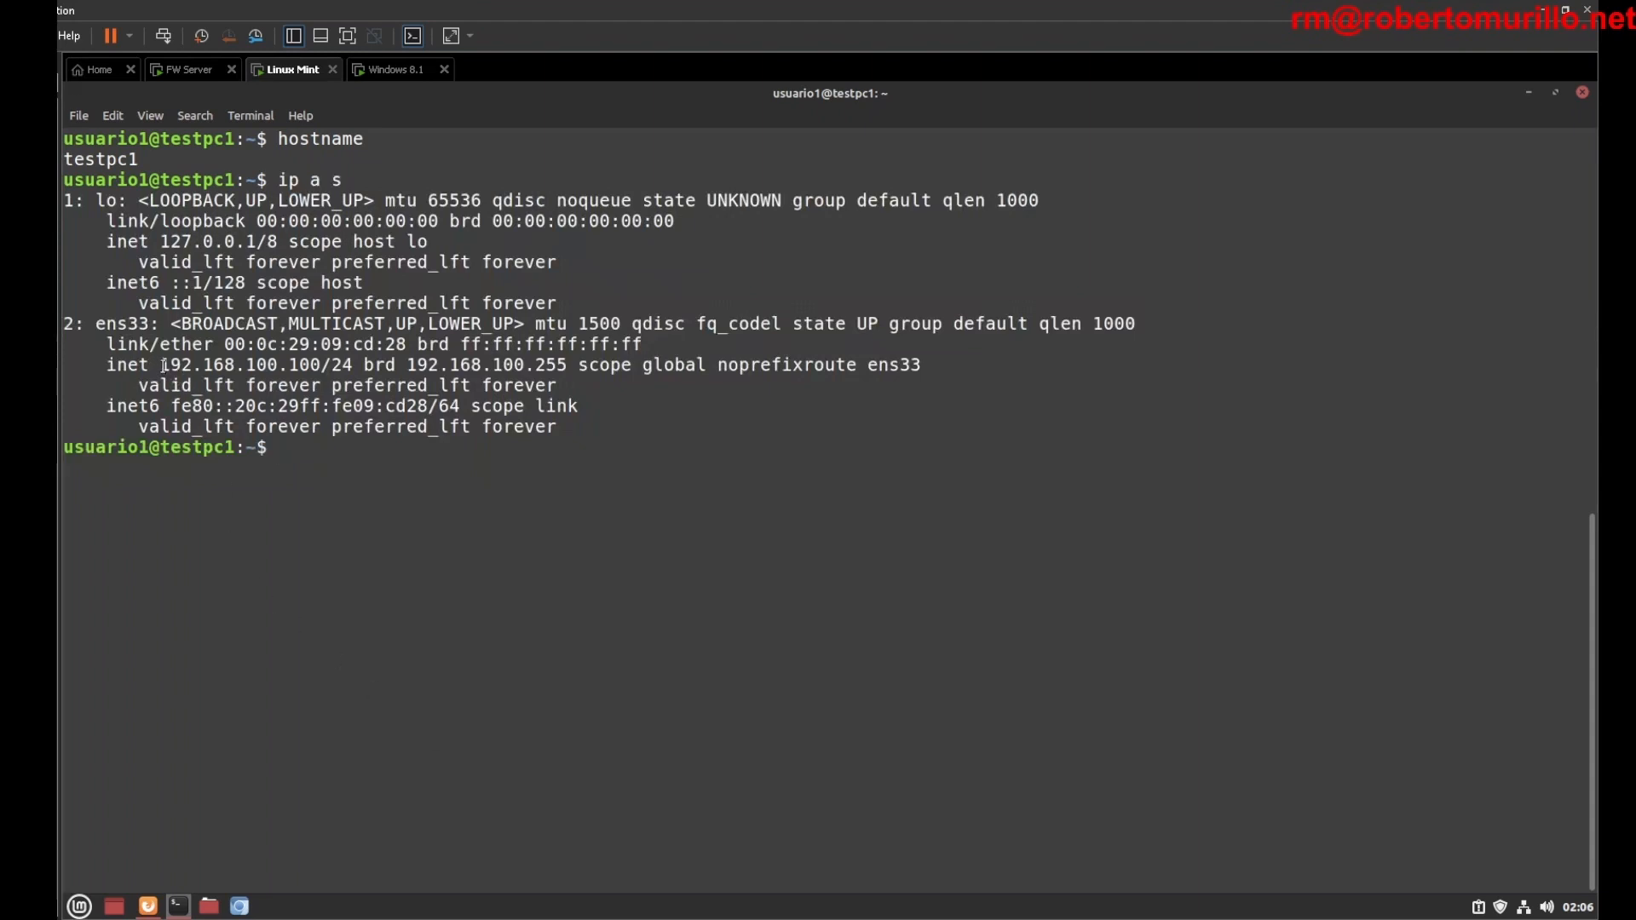
{"action": "left_click_drag", "start_coordinate": [165, 365], "coordinate": [325, 364]}
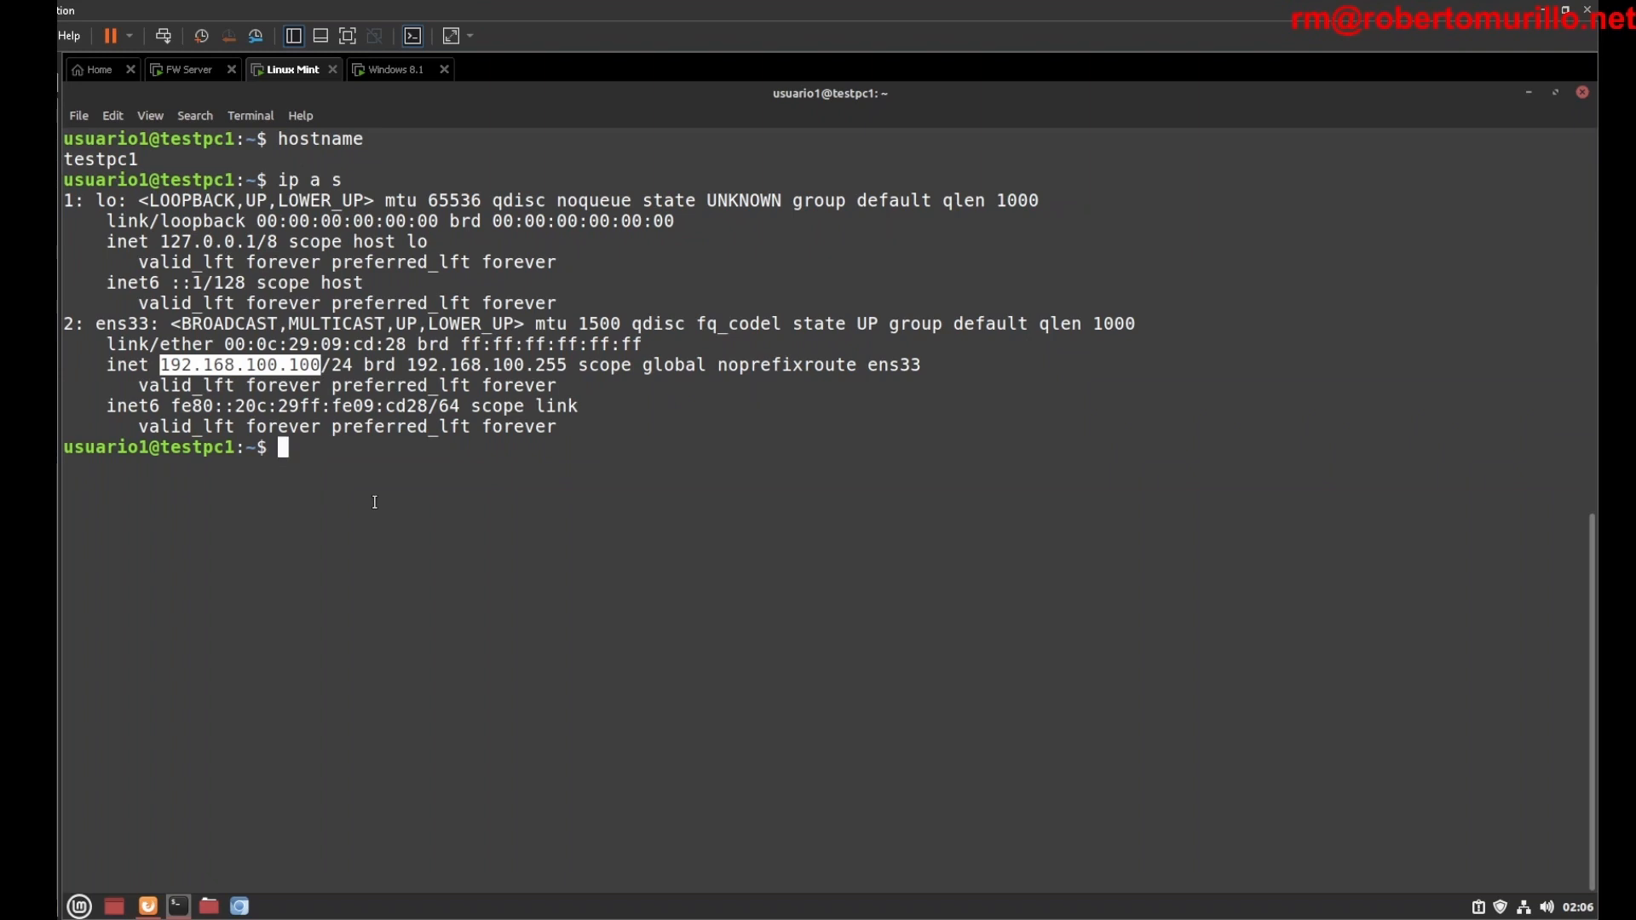
Step: With sudo nmtui, set Wired connection 1 to Automatic IPv4, ignoring obtained DNS parameters
{"action": "key", "text": "ctrl+l"}
{"action": "type", "text": "sudo "}
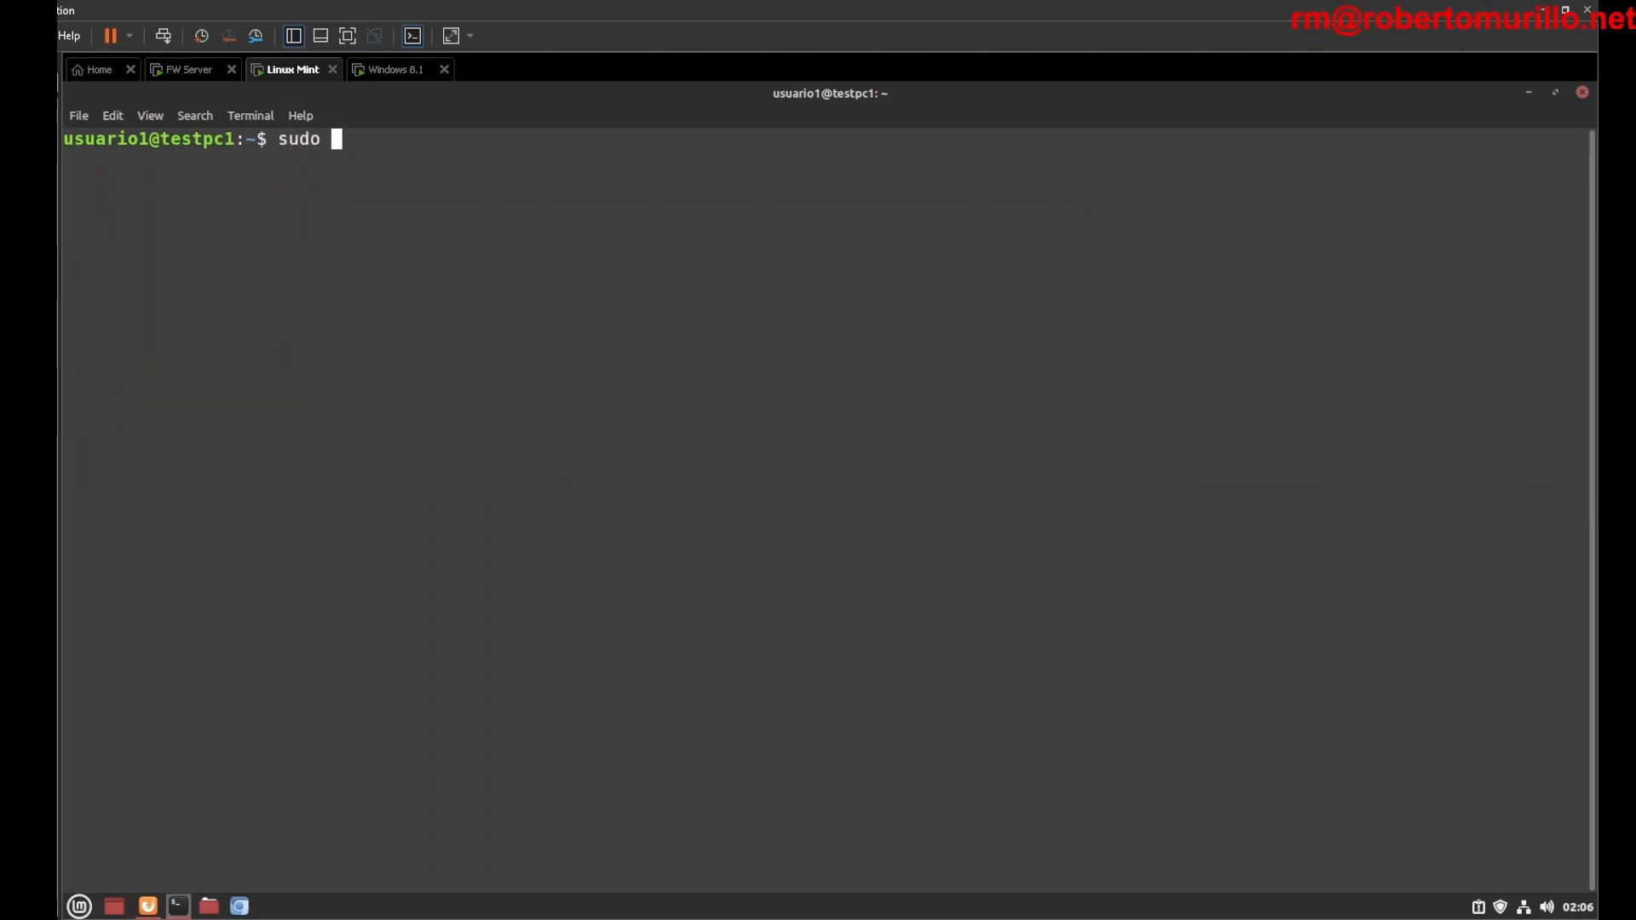
{"action": "type", "text": "nmtui"}
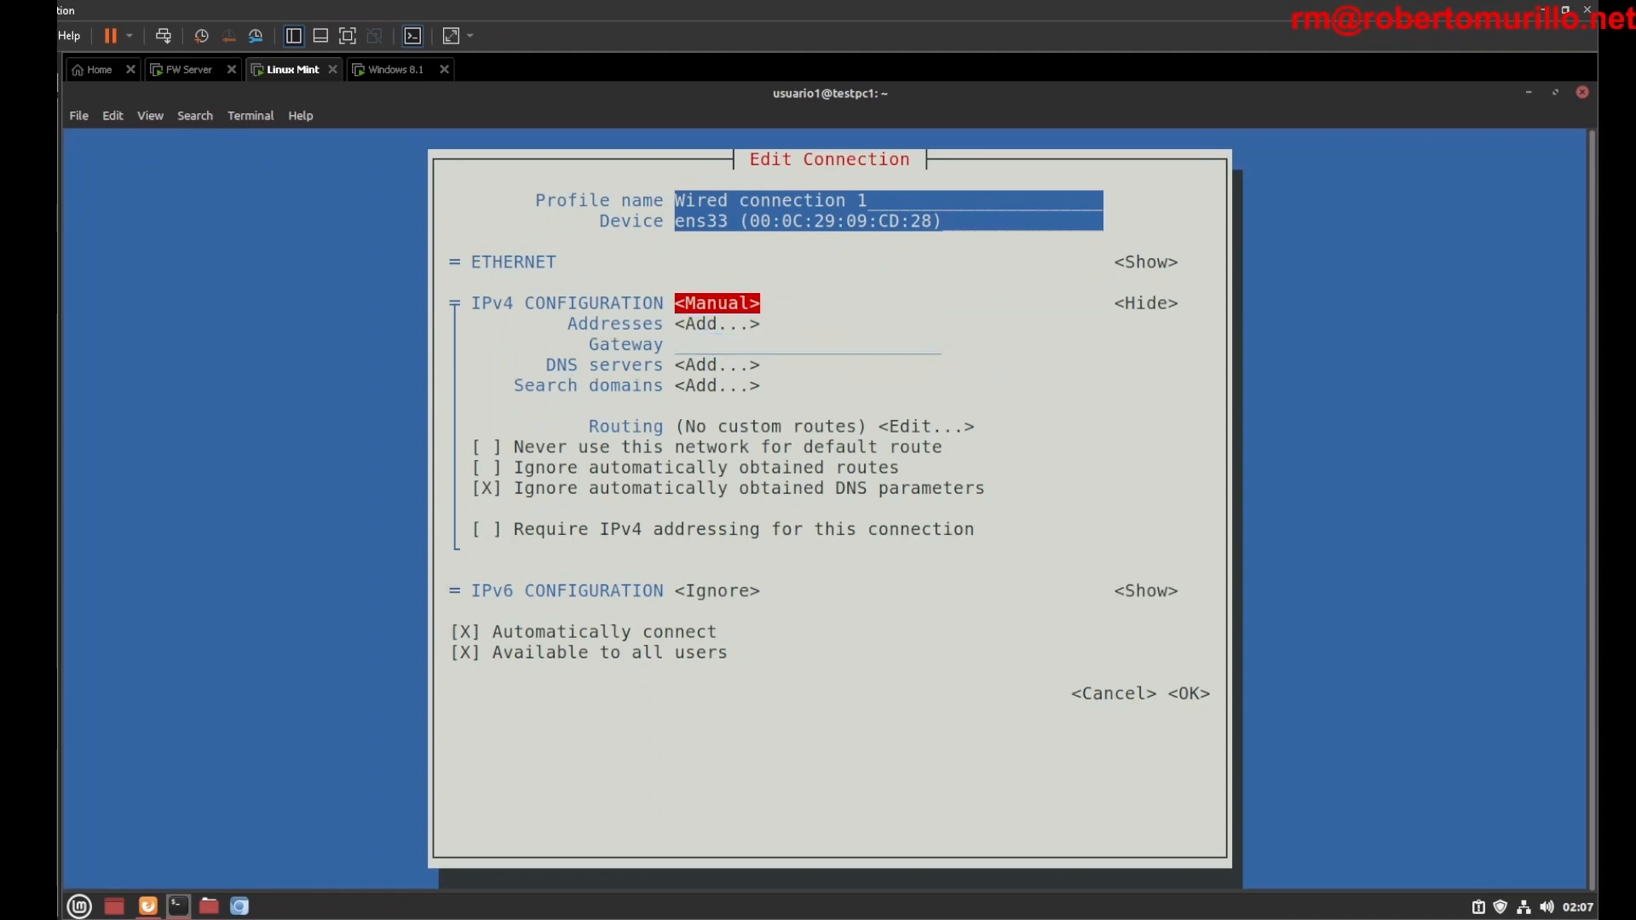
{"action": "key", "text": "Return"}
{"action": "key", "text": "Up"}
{"action": "key", "text": "Up"}
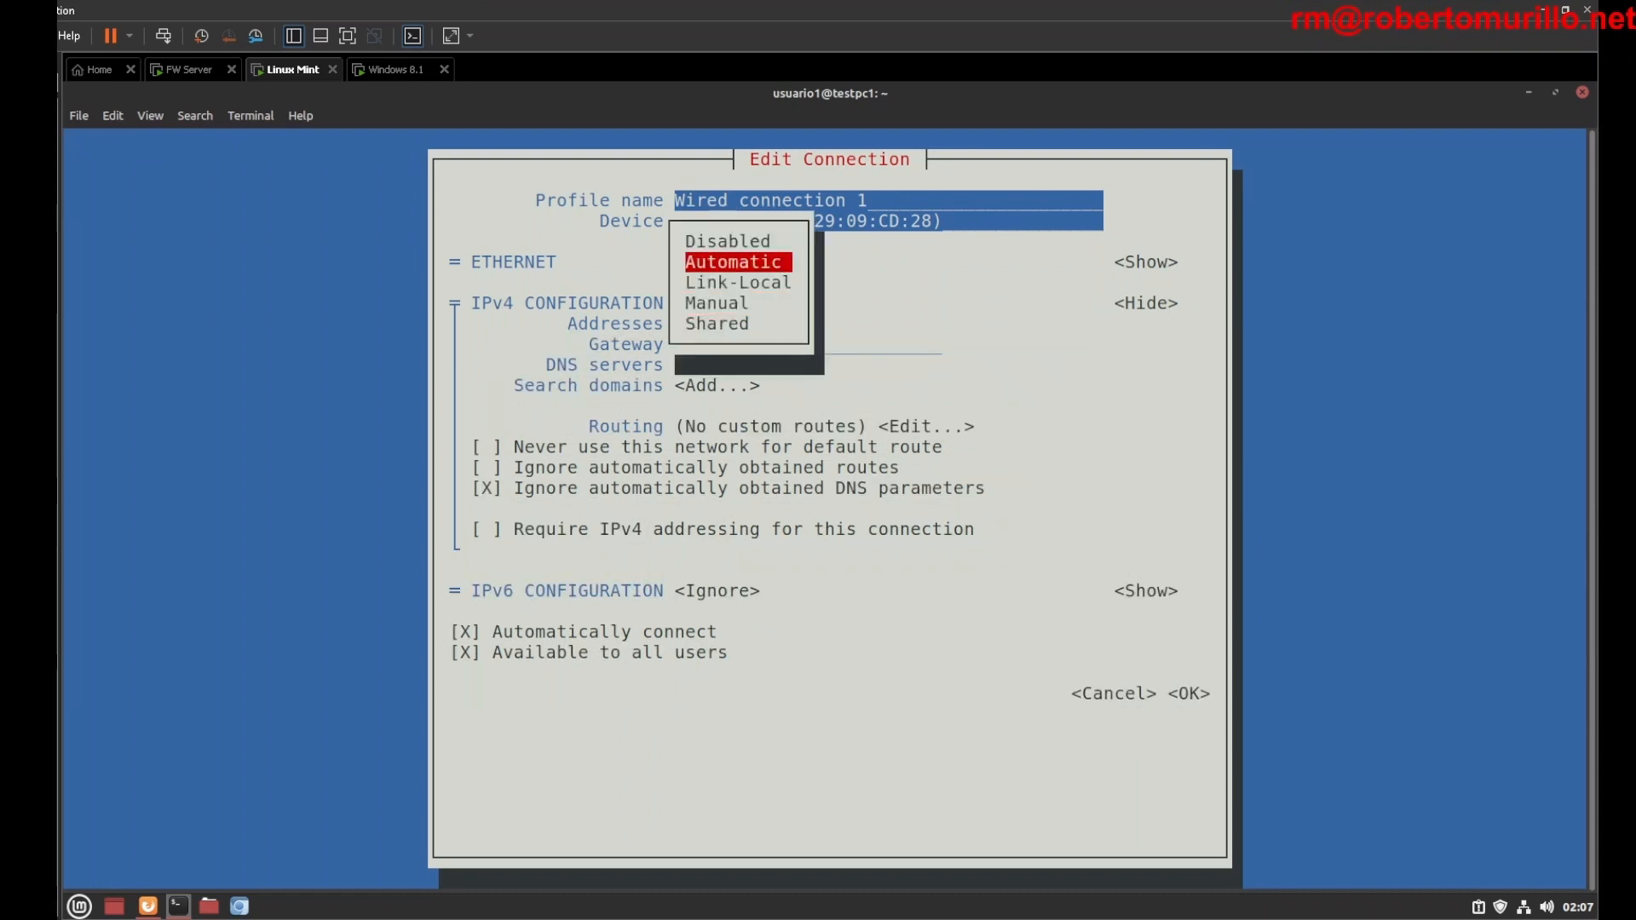
{"action": "key", "text": "Return"}
{"action": "key", "text": "Tab"}
{"action": "key", "text": "Tab"}
{"action": "key", "text": "Tab"}
{"action": "key", "text": "Tab"}
{"action": "key", "text": "Tab"}
{"action": "key", "text": "Tab"}
{"action": "key", "text": "Tab"}
{"action": "key", "text": "Tab"}
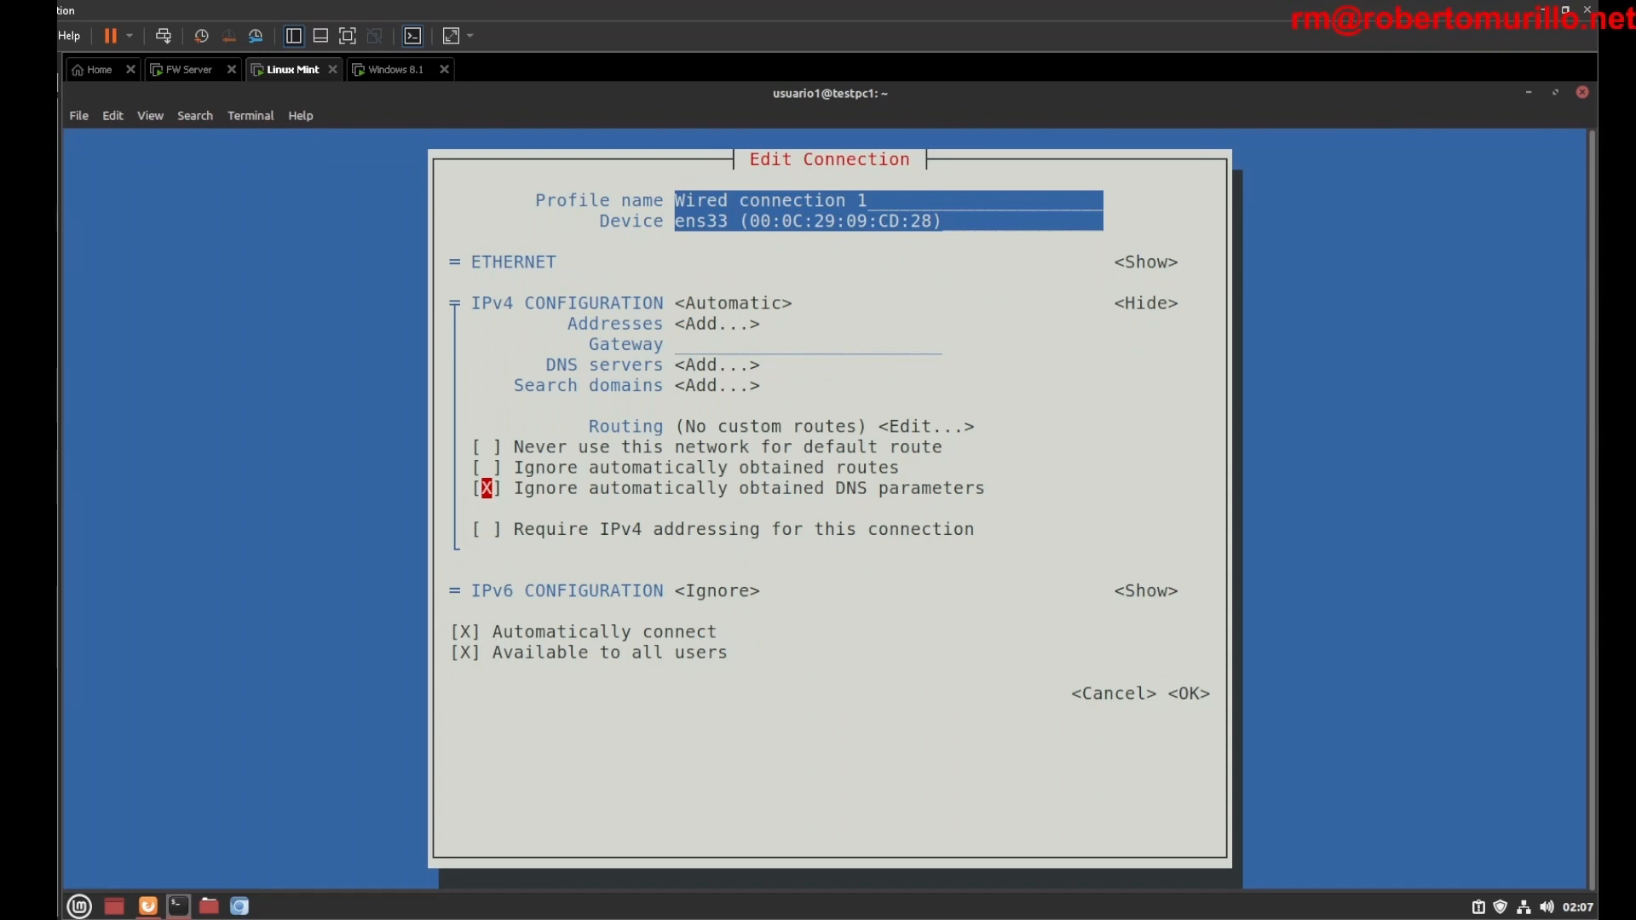
{"action": "key", "text": "Escape"}
{"action": "key", "text": "Escape"}
Step: Reactivate Wired connection 1 and quit nmtui back to the shell
{"action": "key", "text": "Down"}
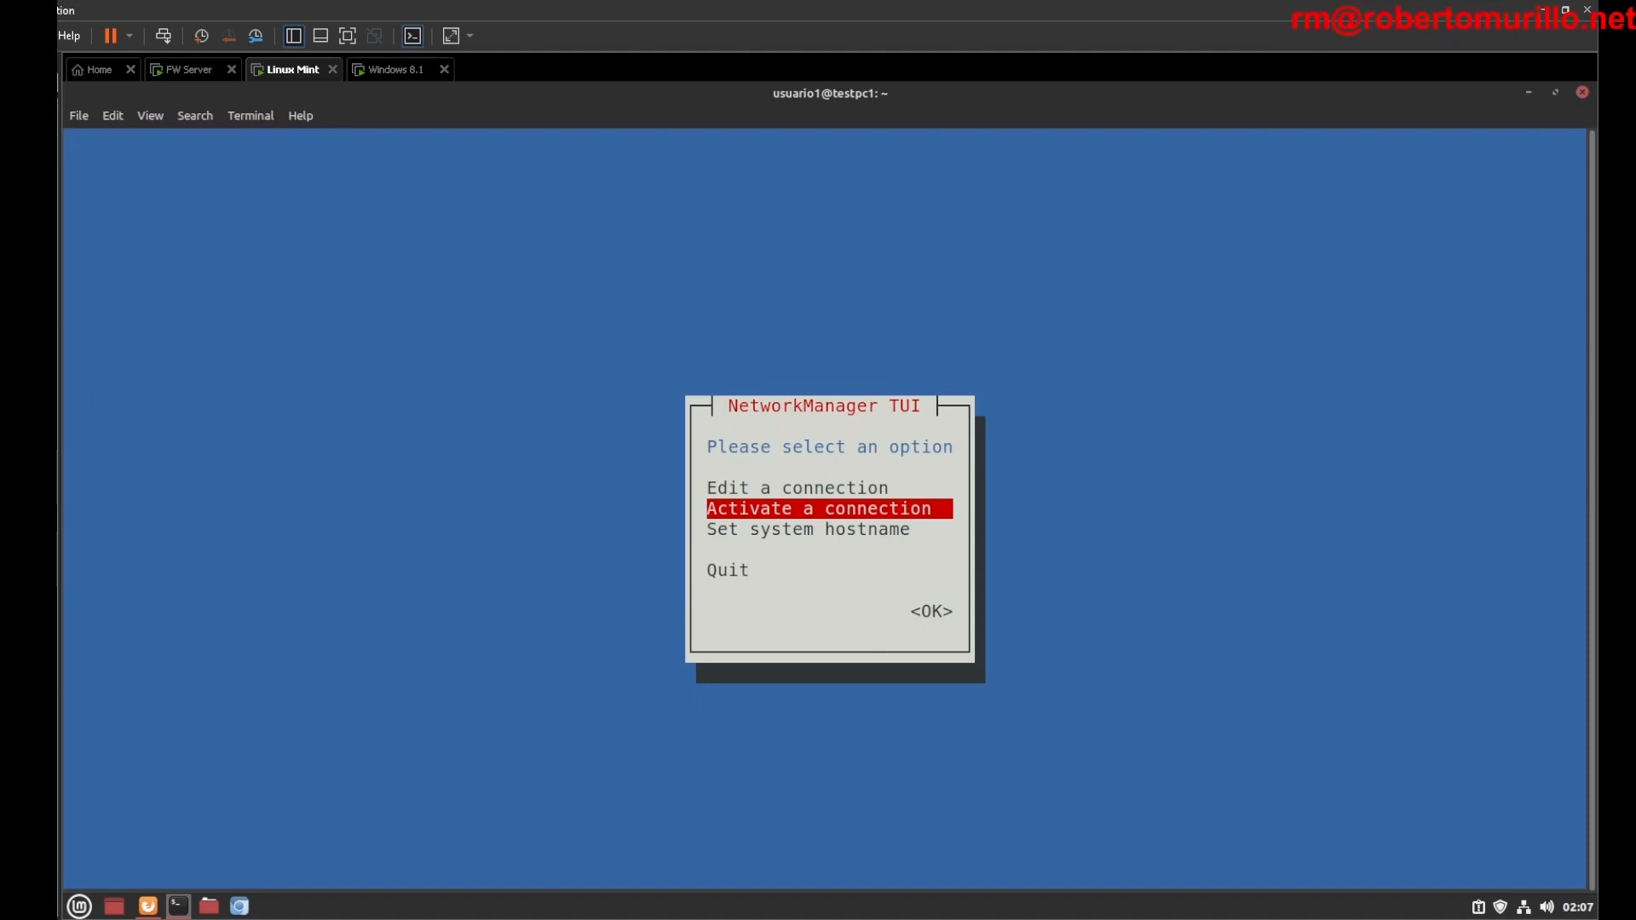
{"action": "key", "text": "Return"}
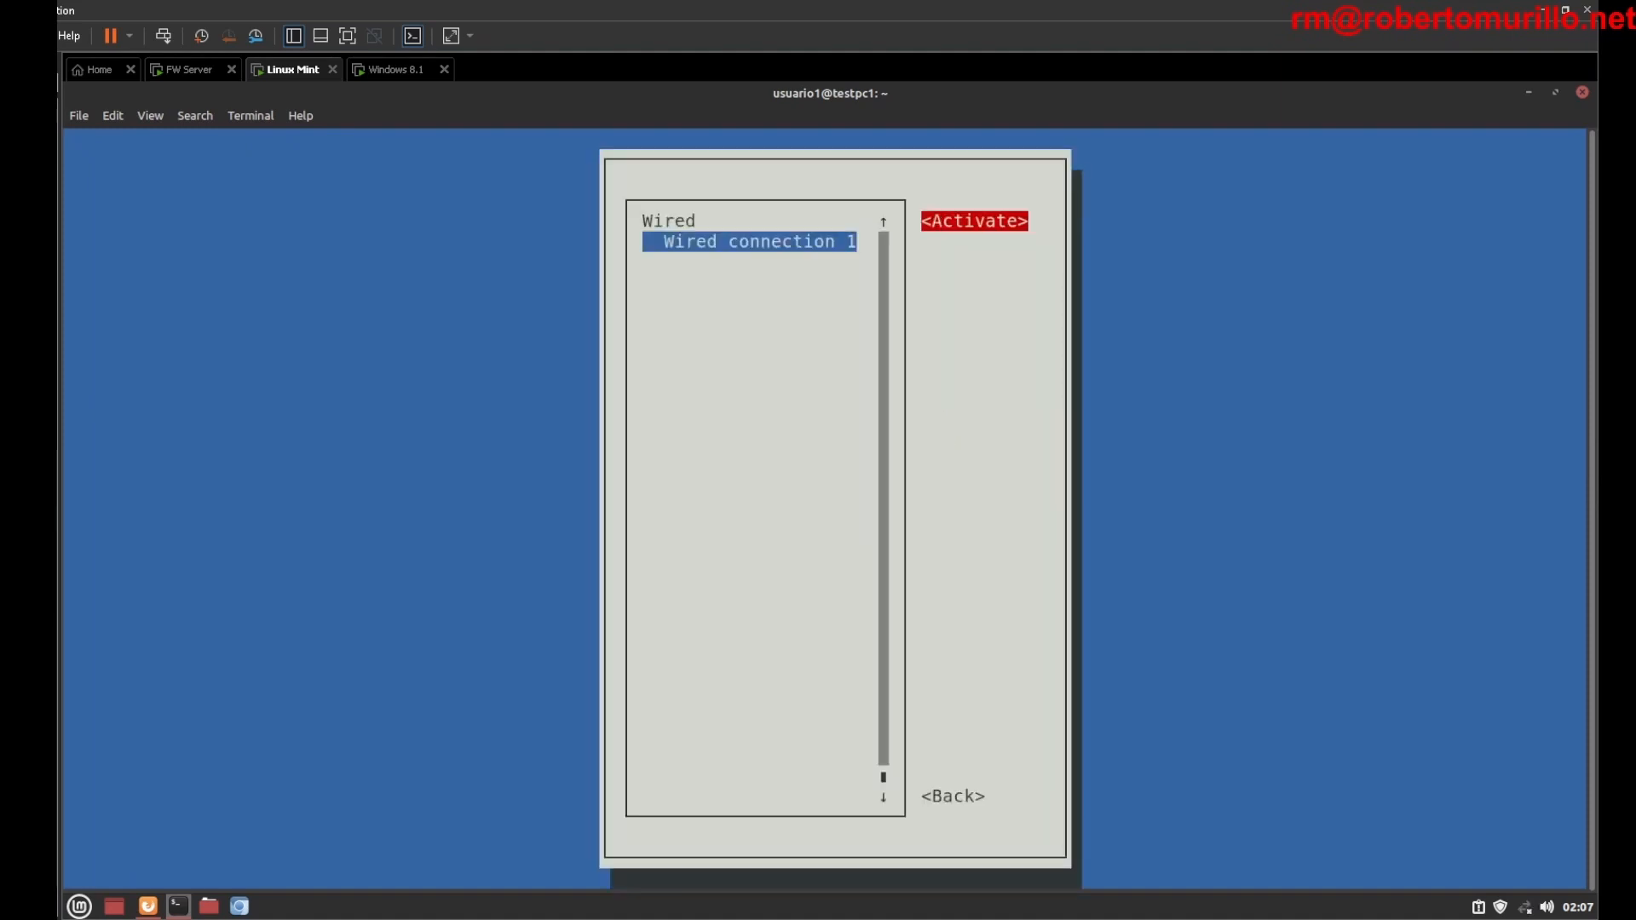
{"action": "key", "text": "Return"}
{"action": "key", "text": "Escape"}
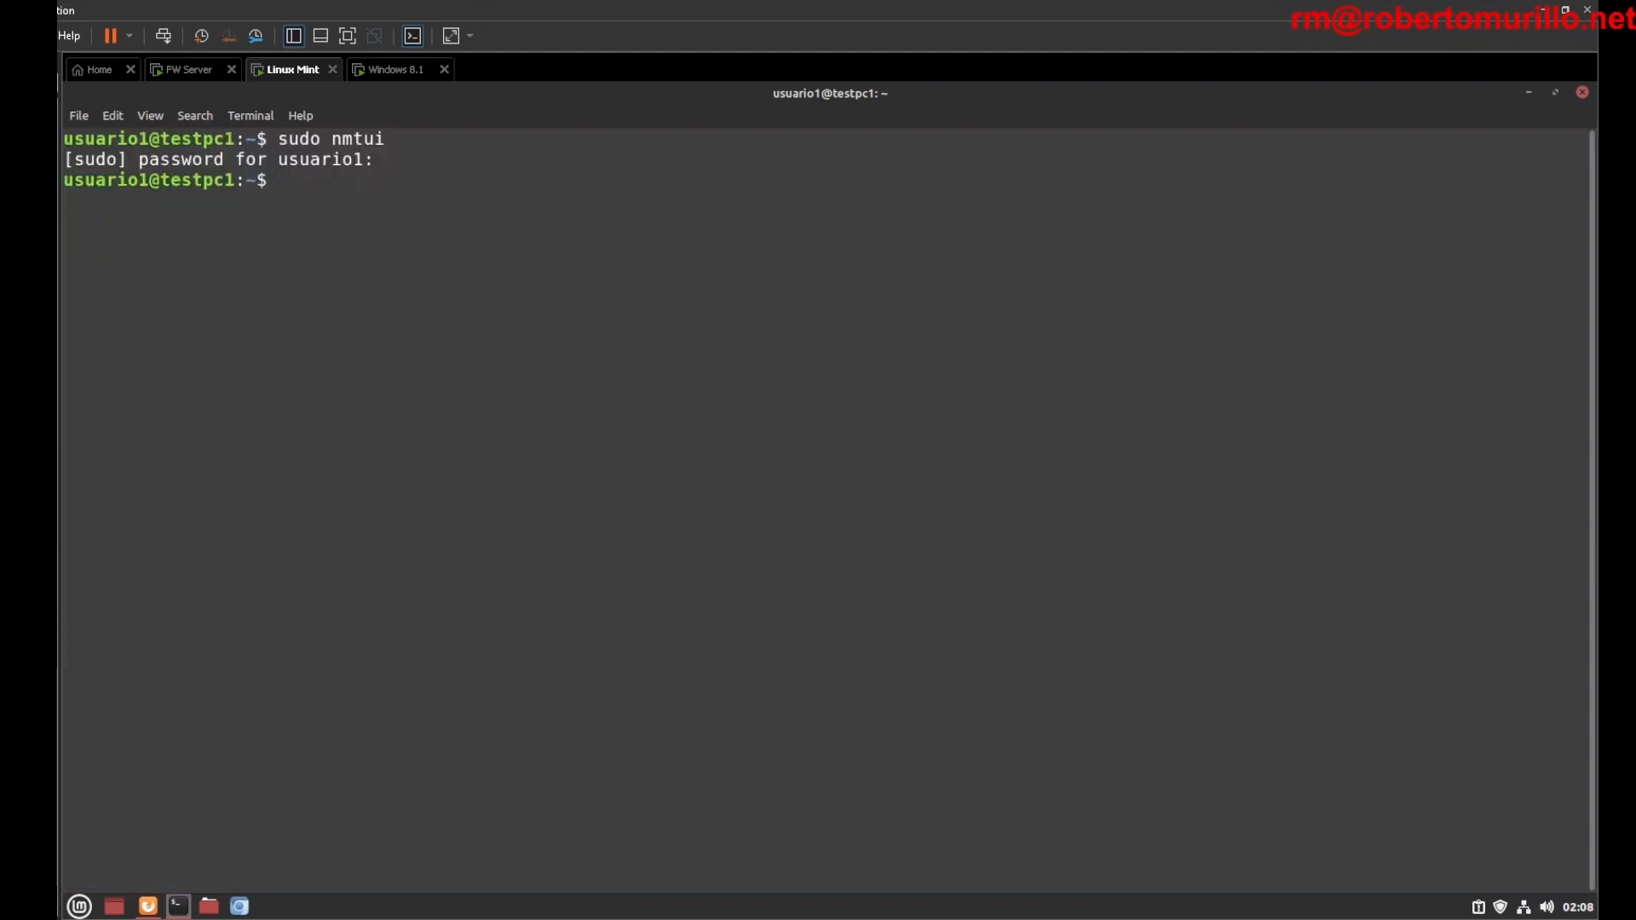
Step: Check the new 192.168.100.50 address, routing table, DNS servers and rm.arpa domain
{"action": "type", "text": "ip a s"}
{"action": "key", "text": "Return"}
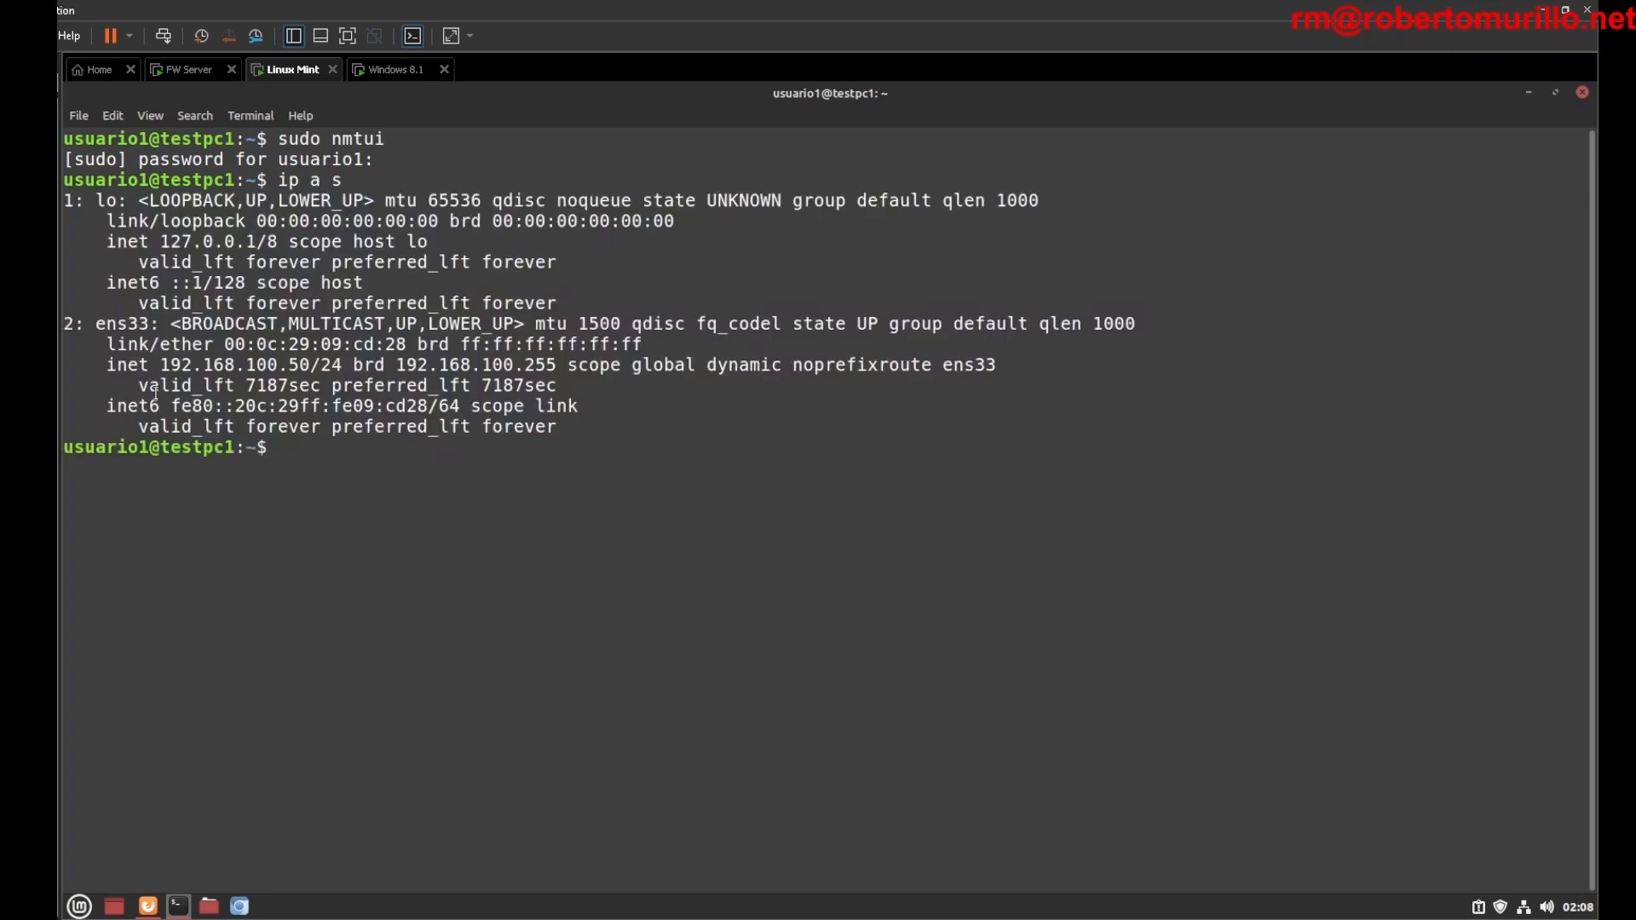
{"action": "left_click_drag", "start_coordinate": [161, 365], "coordinate": [306, 366]}
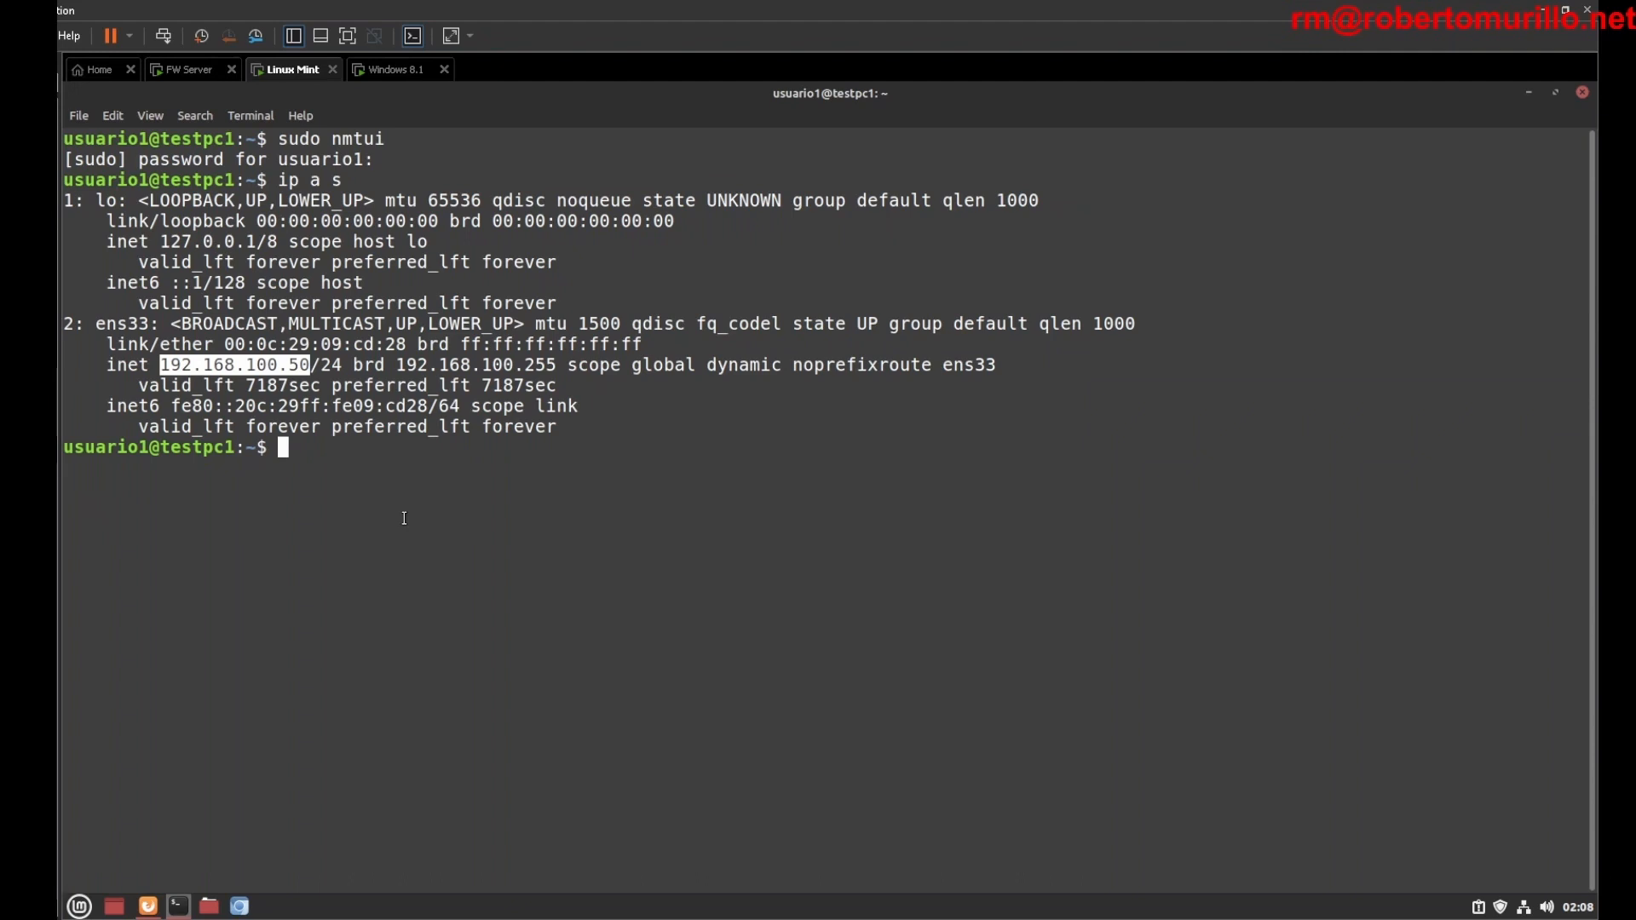
{"action": "type", "text": "ip route"}
{"action": "key", "text": "Return"}
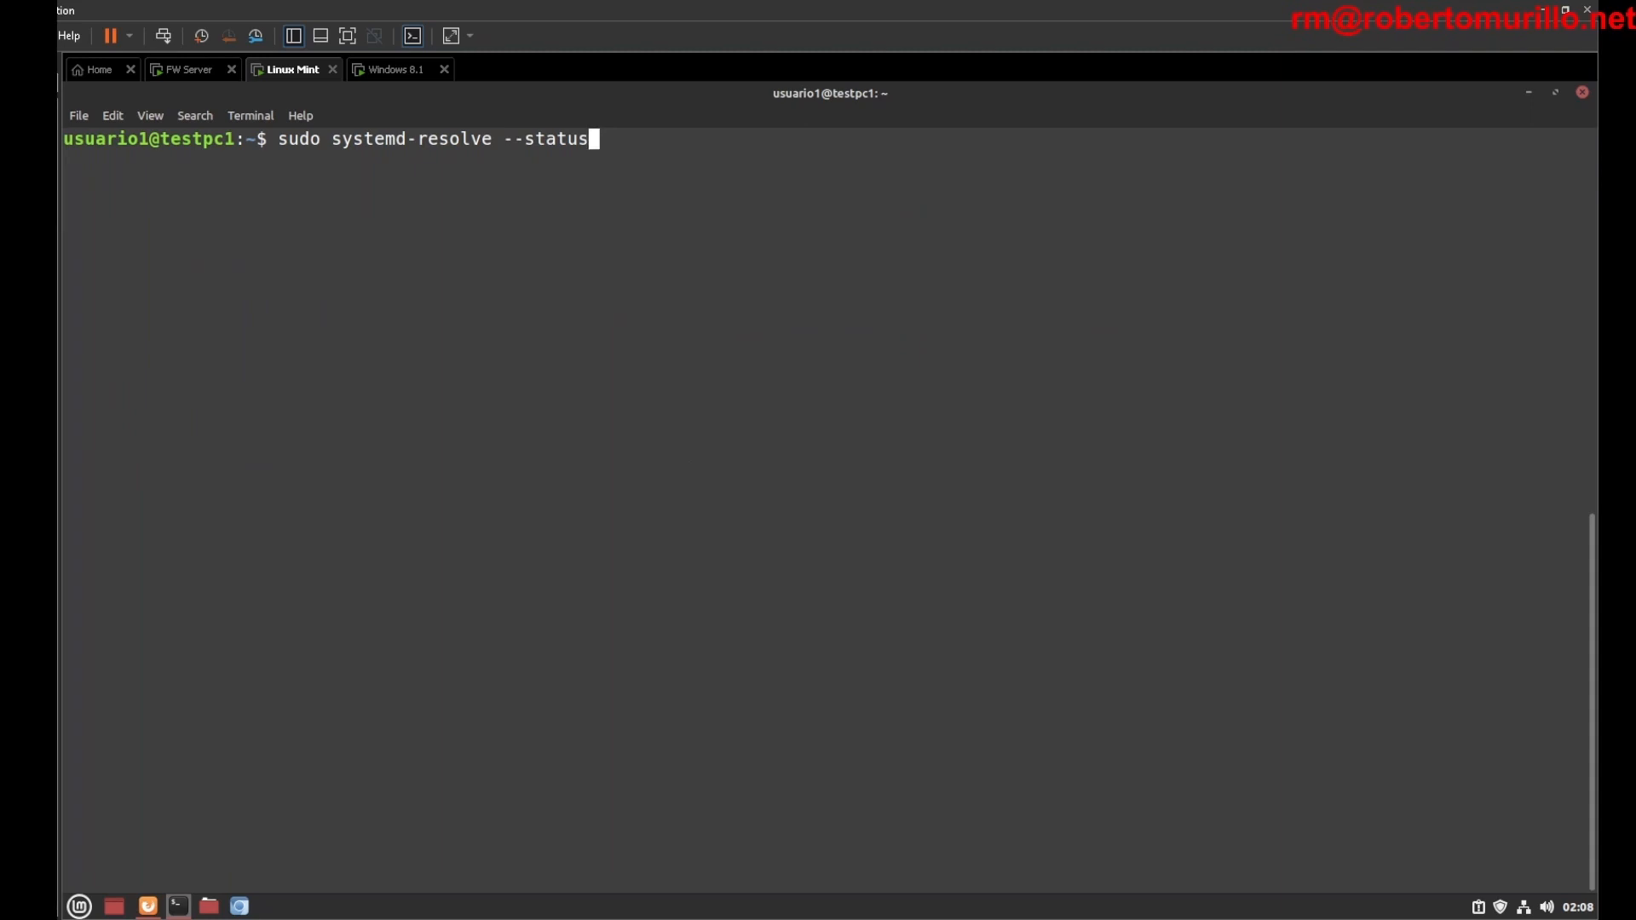
{"action": "left_click_drag", "start_coordinate": [160, 754], "coordinate": [438, 817]}
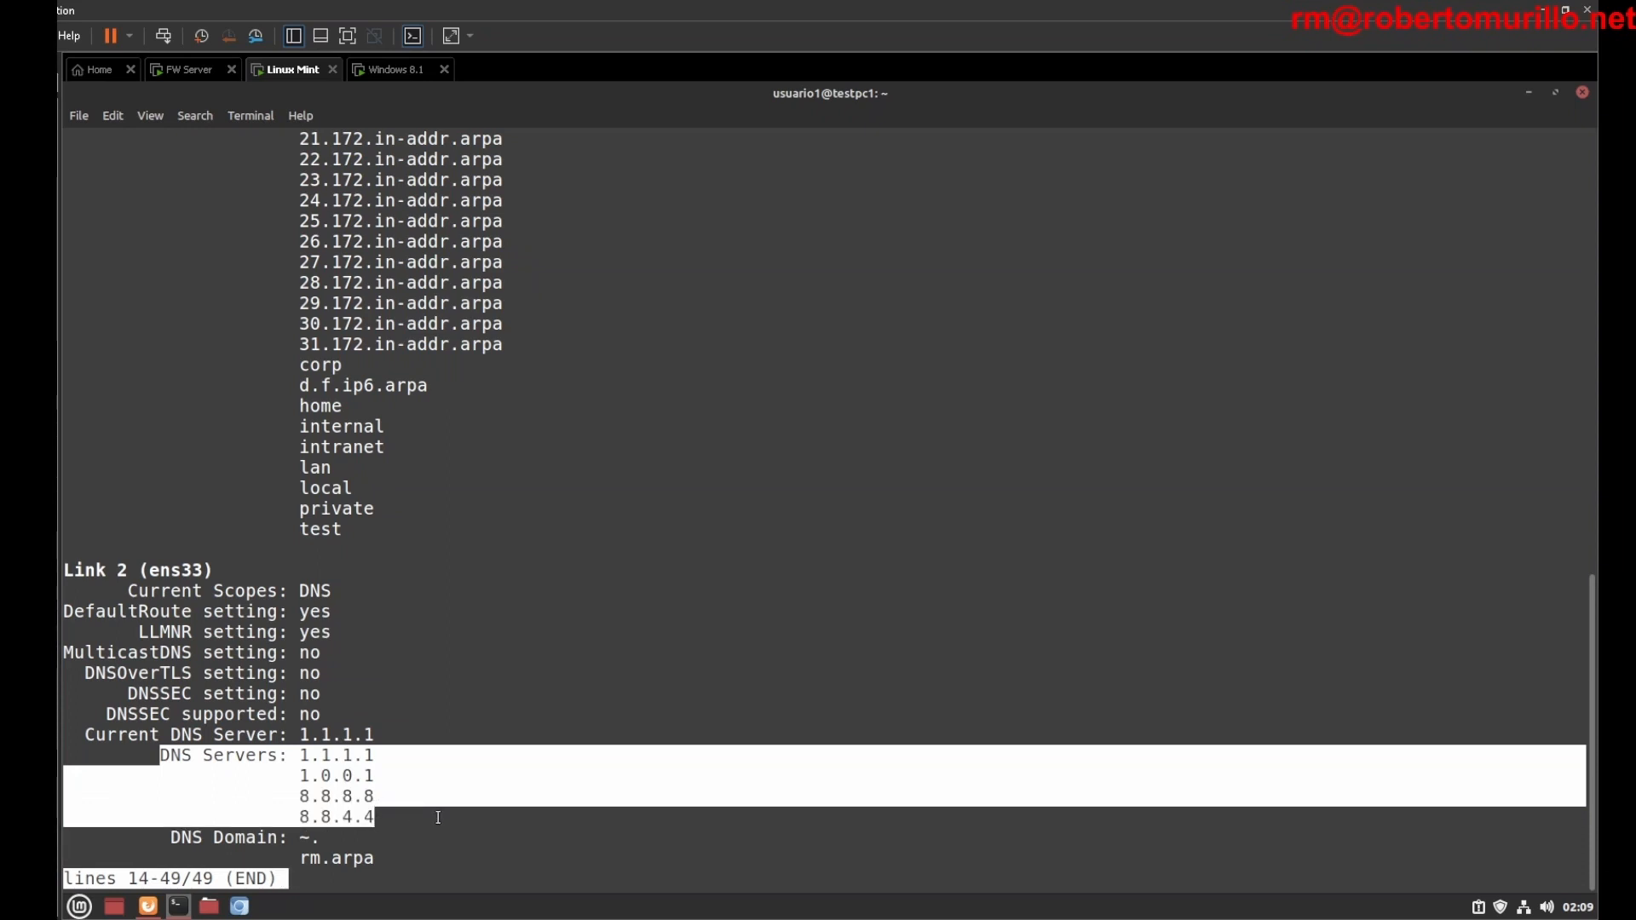
{"action": "left_click_drag", "start_coordinate": [300, 858], "coordinate": [495, 853]}
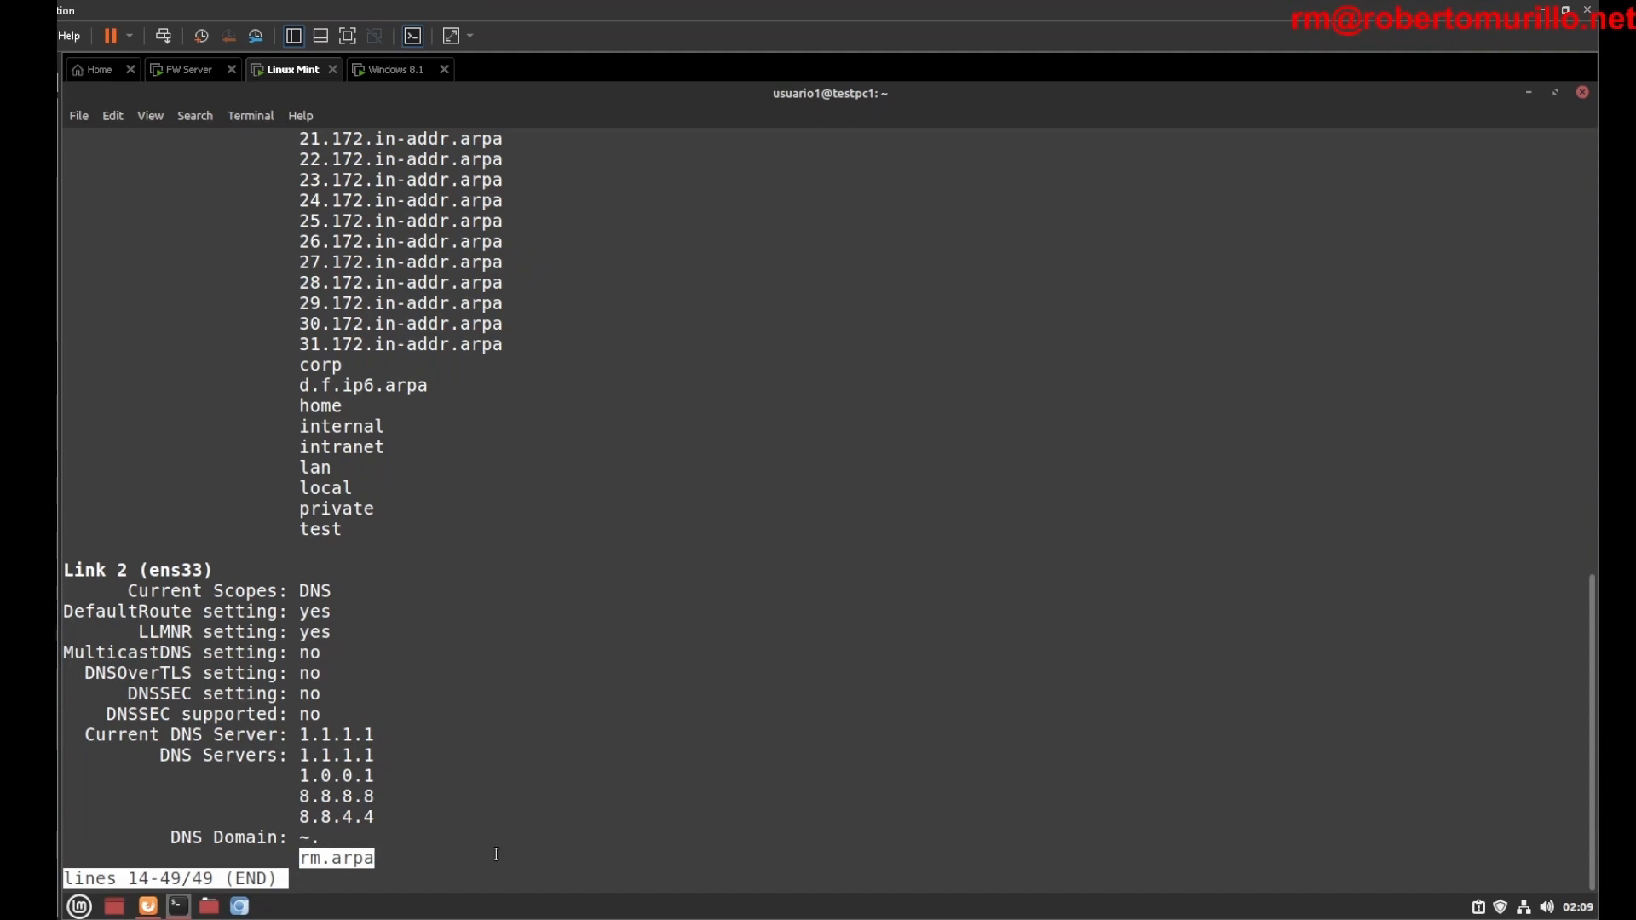
{"action": "key", "text": "q"}
{"action": "key", "text": "ctrl+l"}
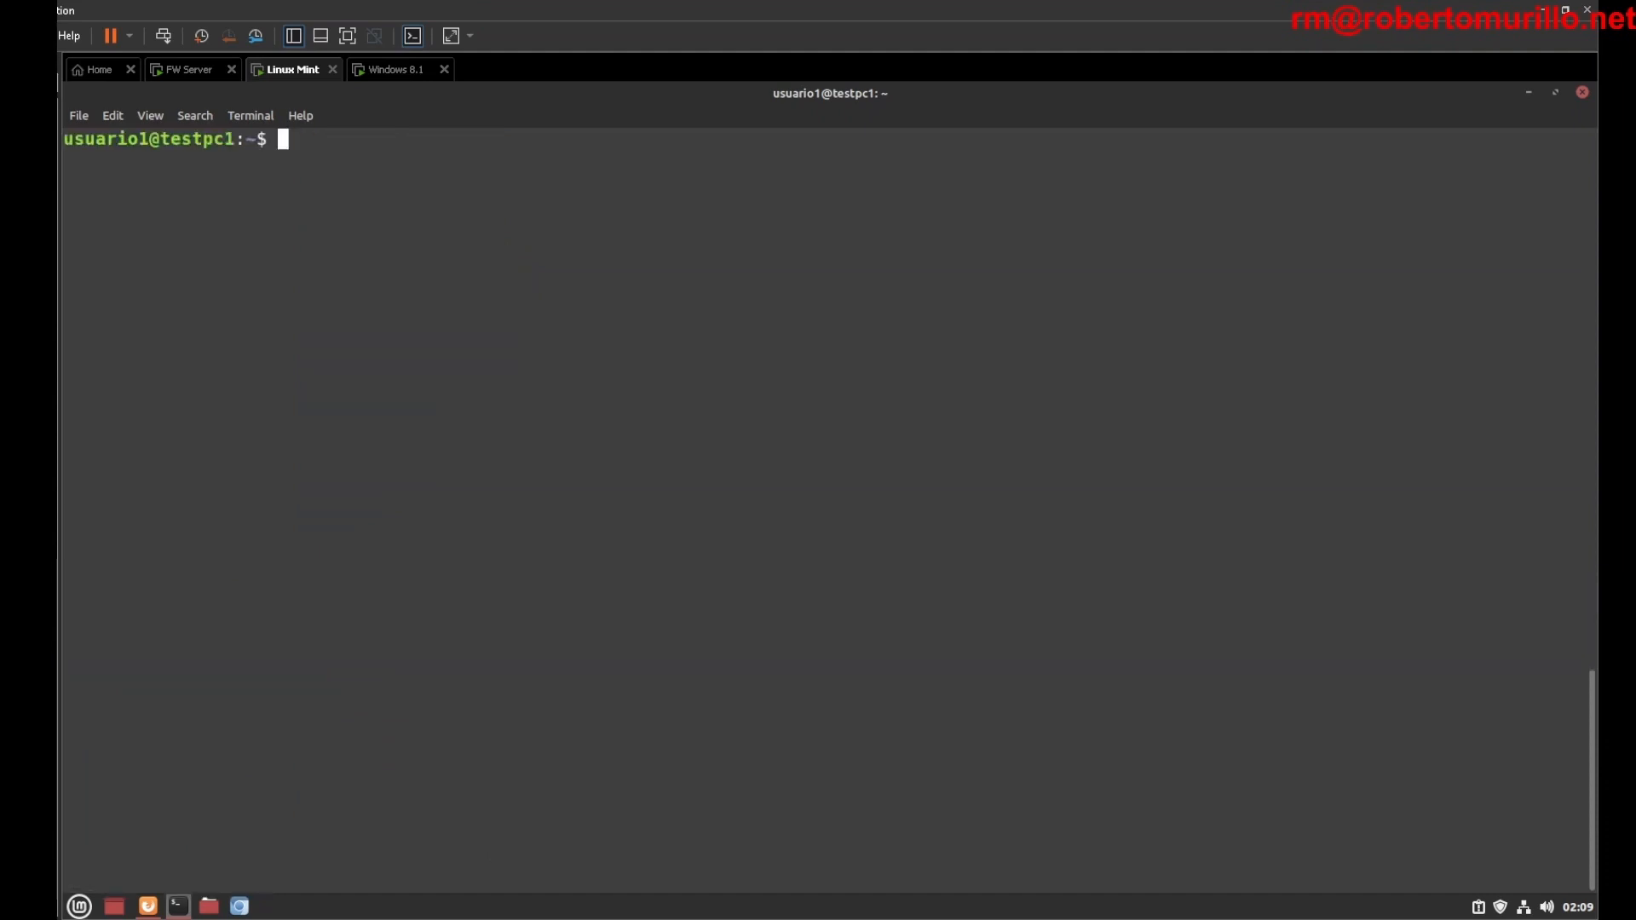
{"action": "type", "text": "ping 192.168.100.254 -c 4"}
{"action": "key", "text": "Return"}
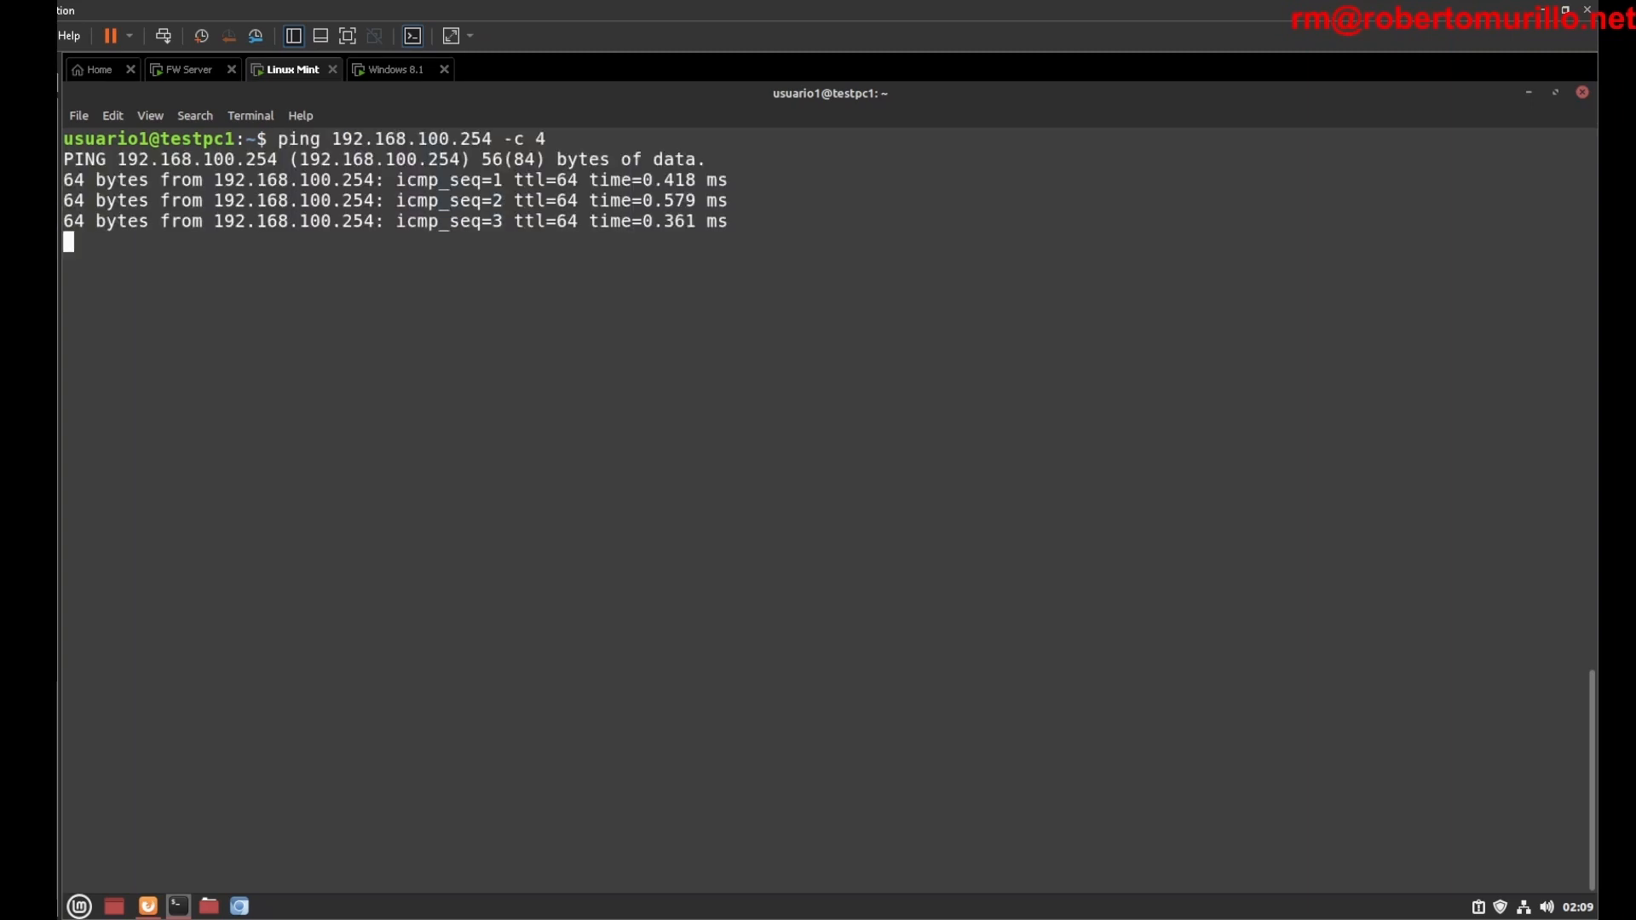
{"action": "key", "text": "ctrl+l"}
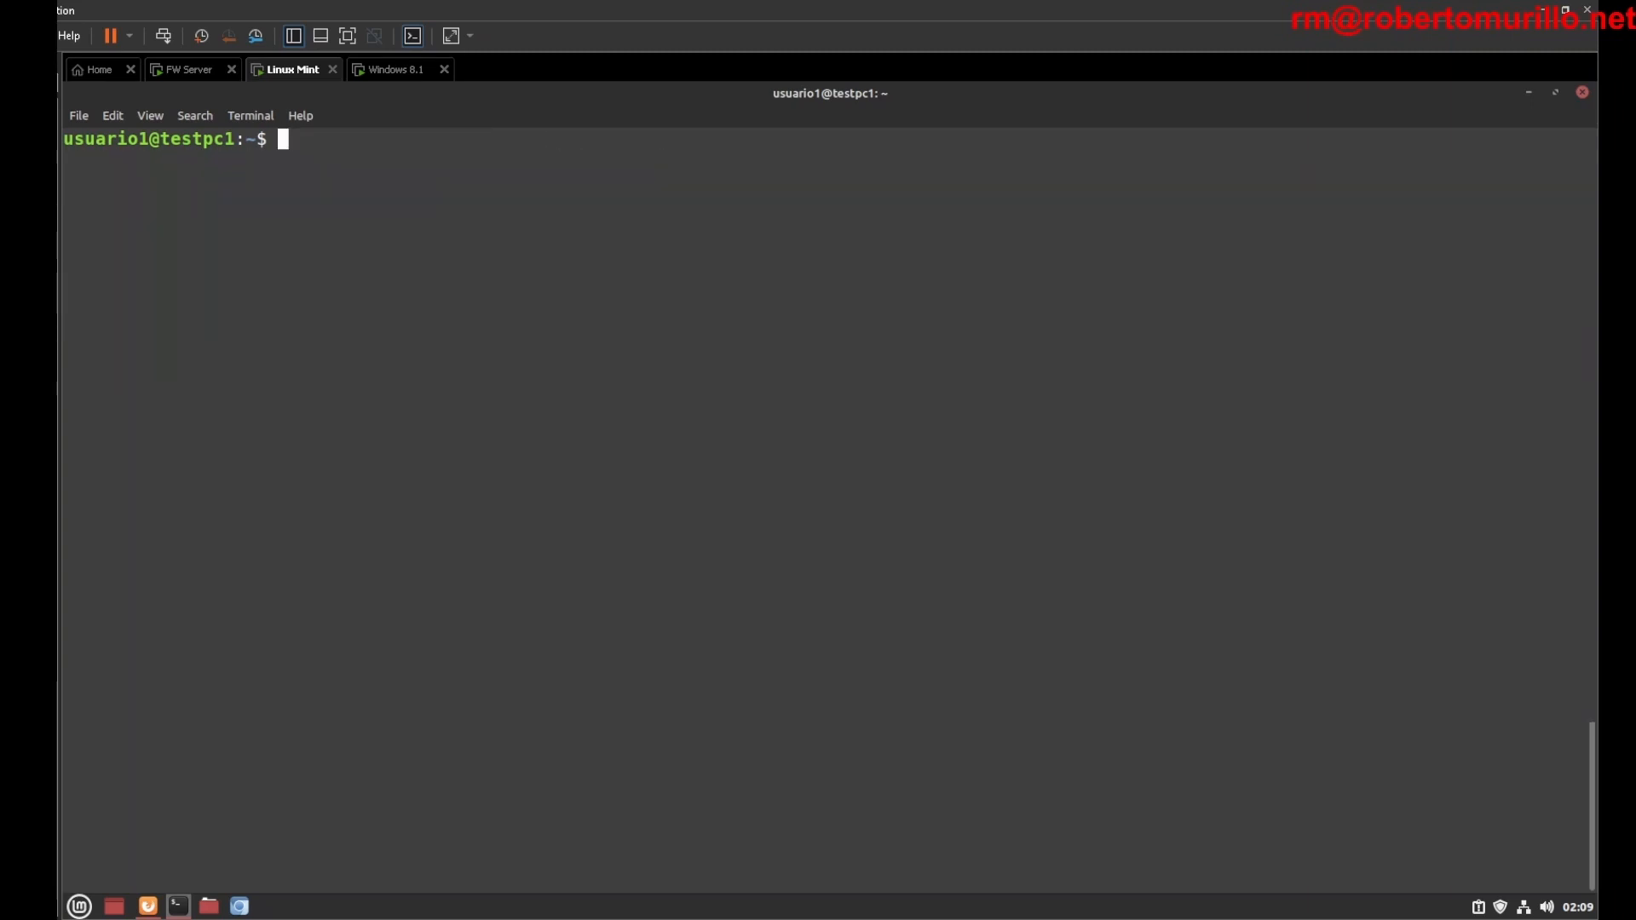
{"action": "type", "text": "nslookup www.google.com"}
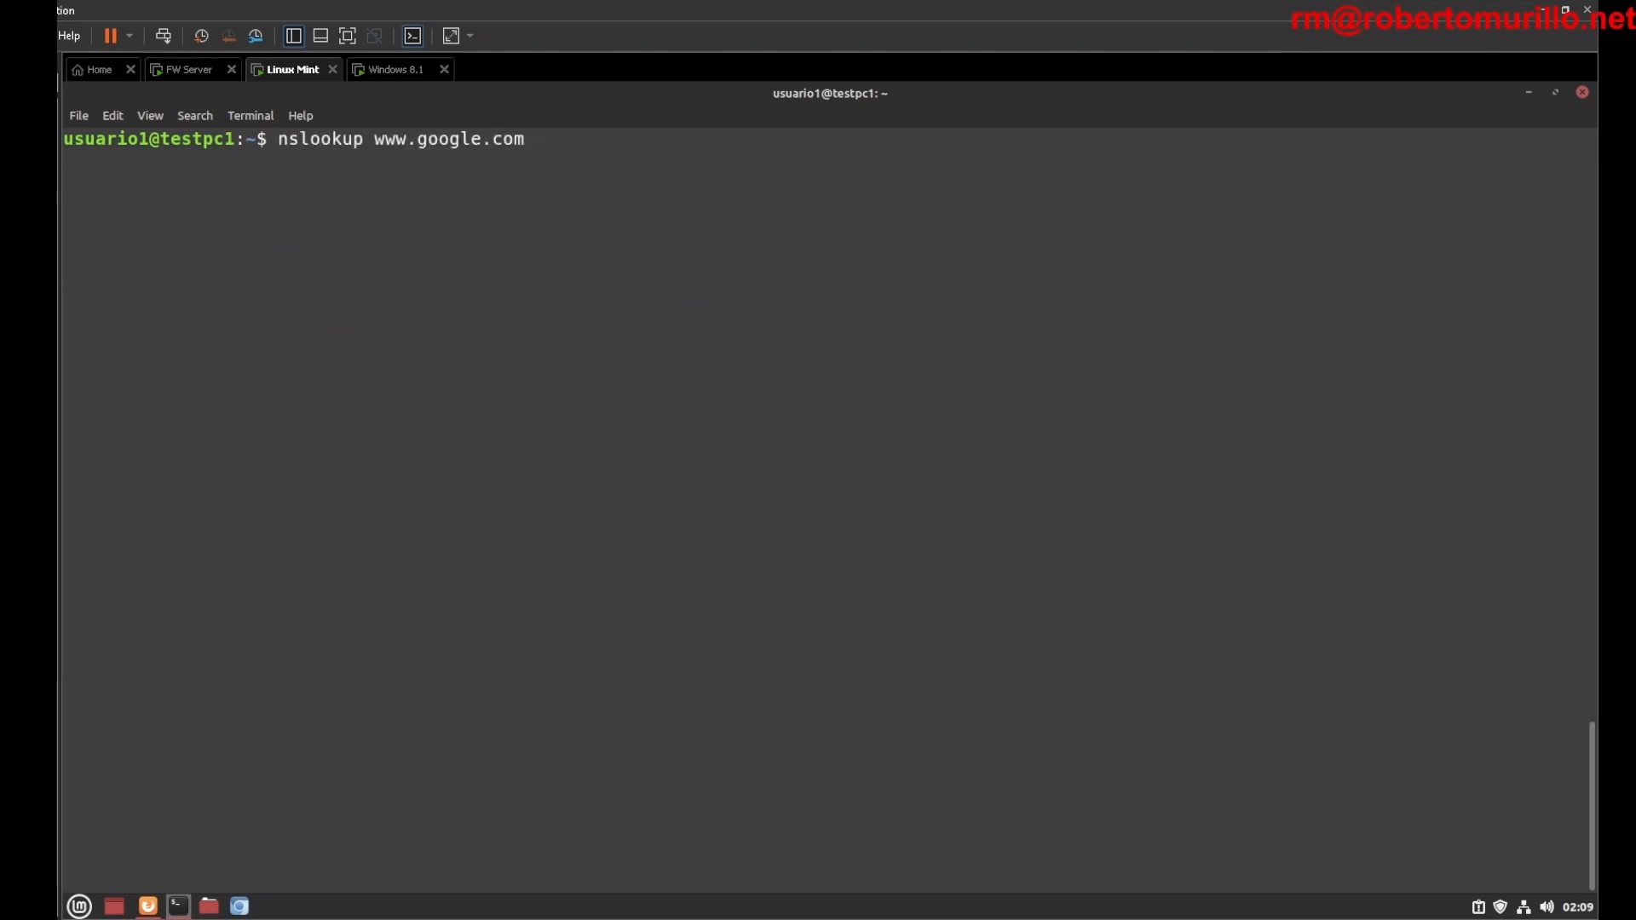
{"action": "key", "text": "Return"}
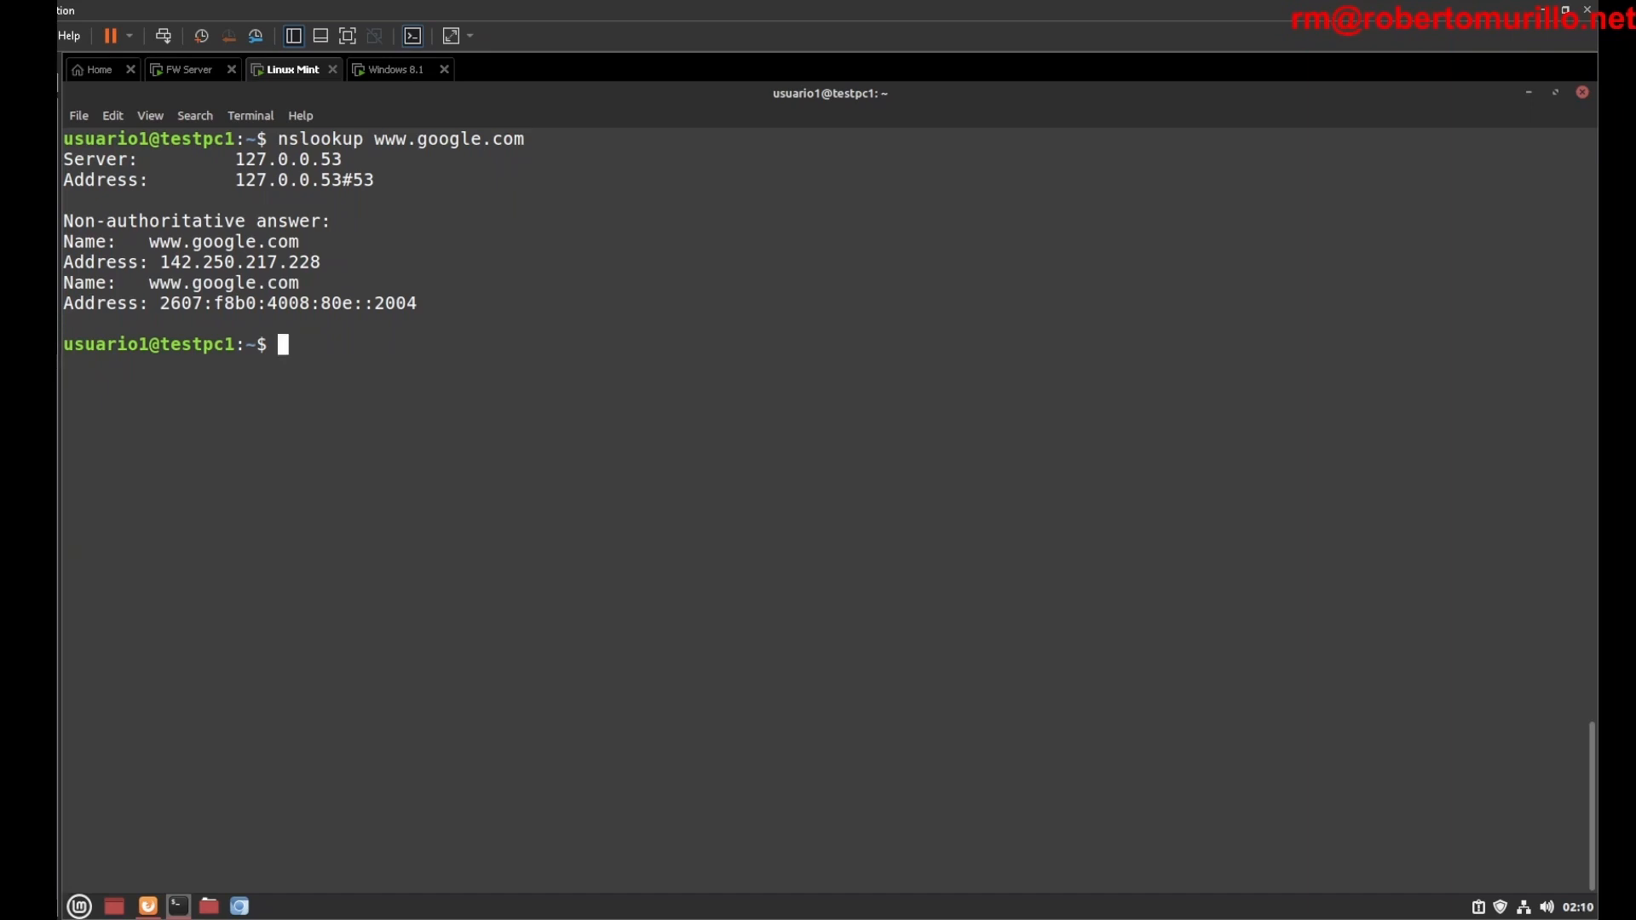
{"action": "left_click", "coordinate": [395, 70]}
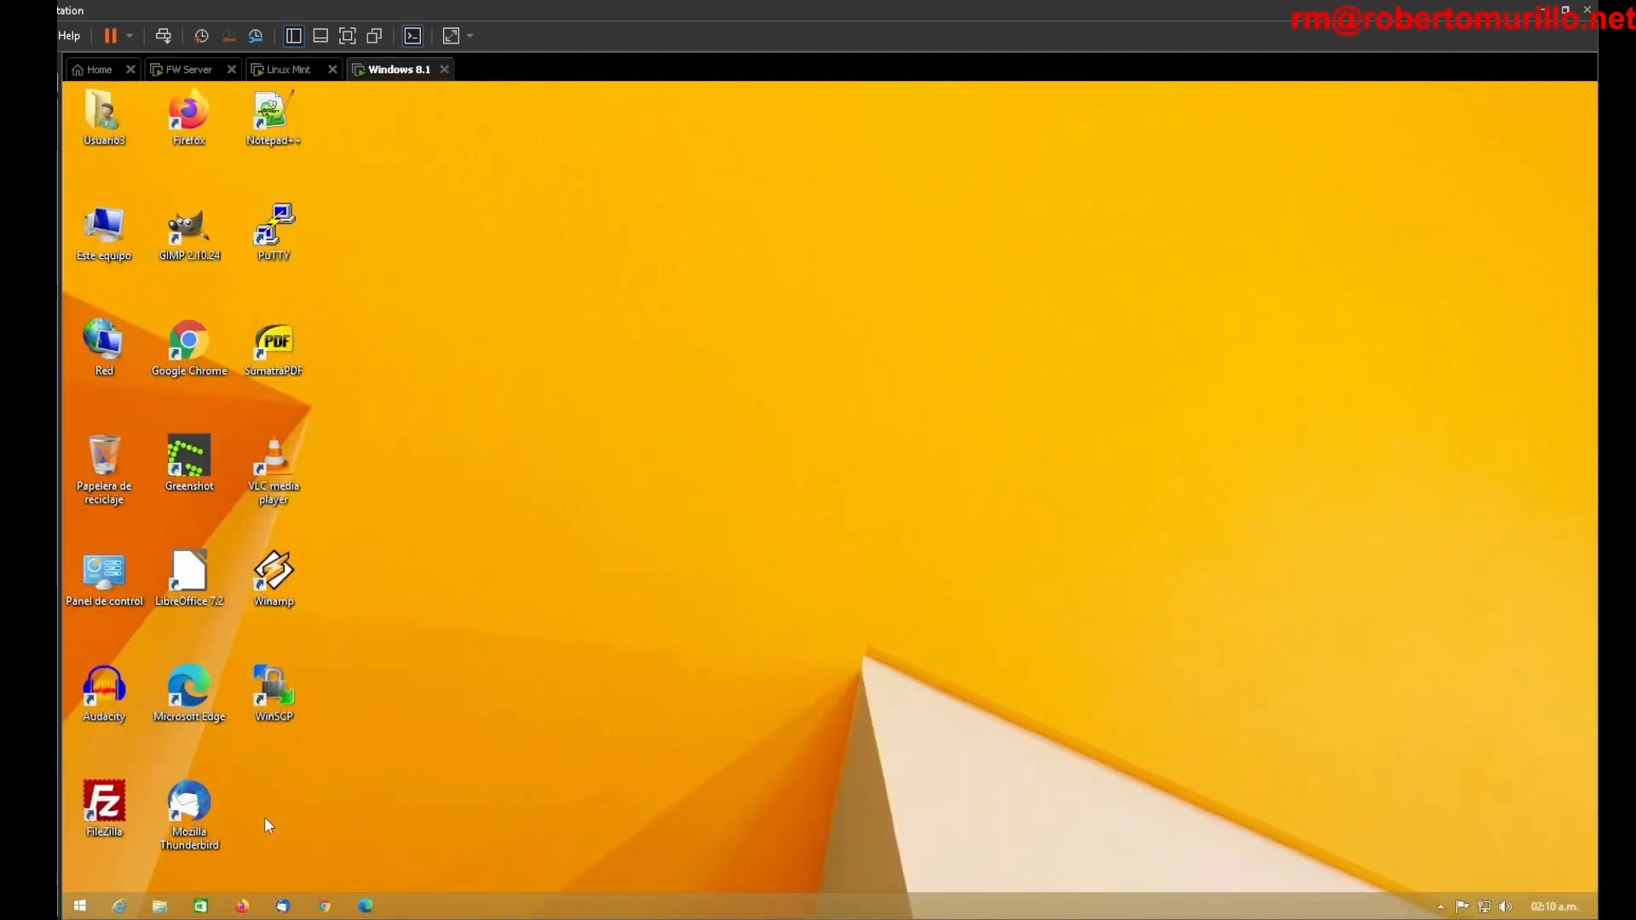
Step: Set Ethernet0 IPv4 to obtain both IP address and DNS servers automatically, then close the dialogs
{"action": "key", "text": "super+Pause"}
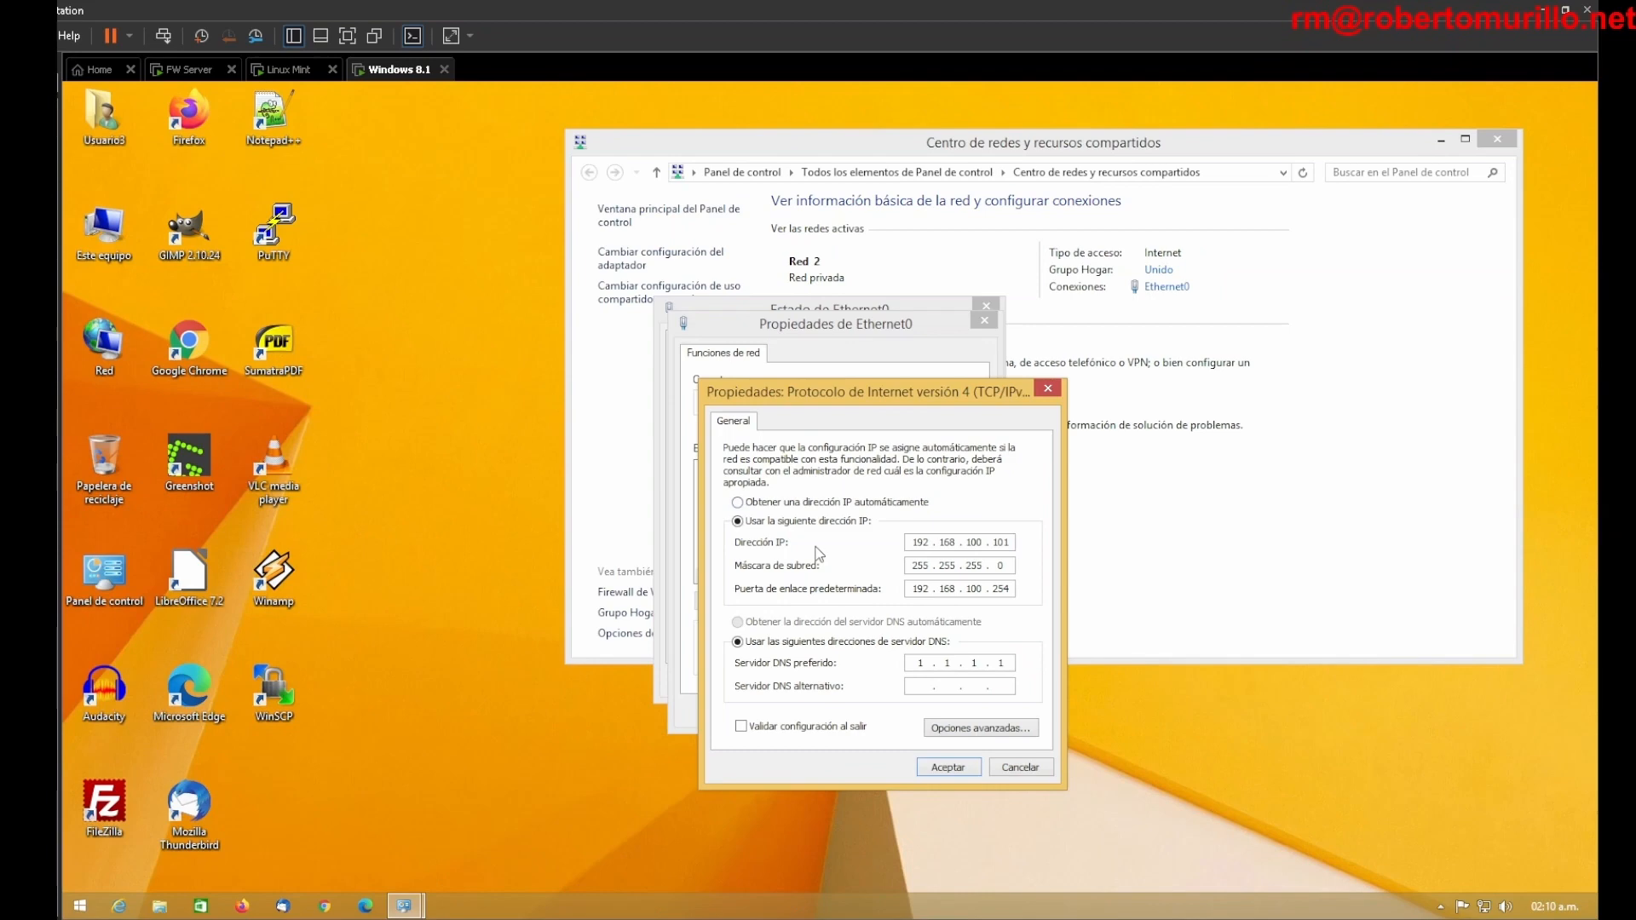
{"action": "left_click", "coordinate": [818, 505]}
{"action": "left_click", "coordinate": [818, 621]}
{"action": "left_click", "coordinate": [947, 766]}
{"action": "left_click", "coordinate": [886, 710]}
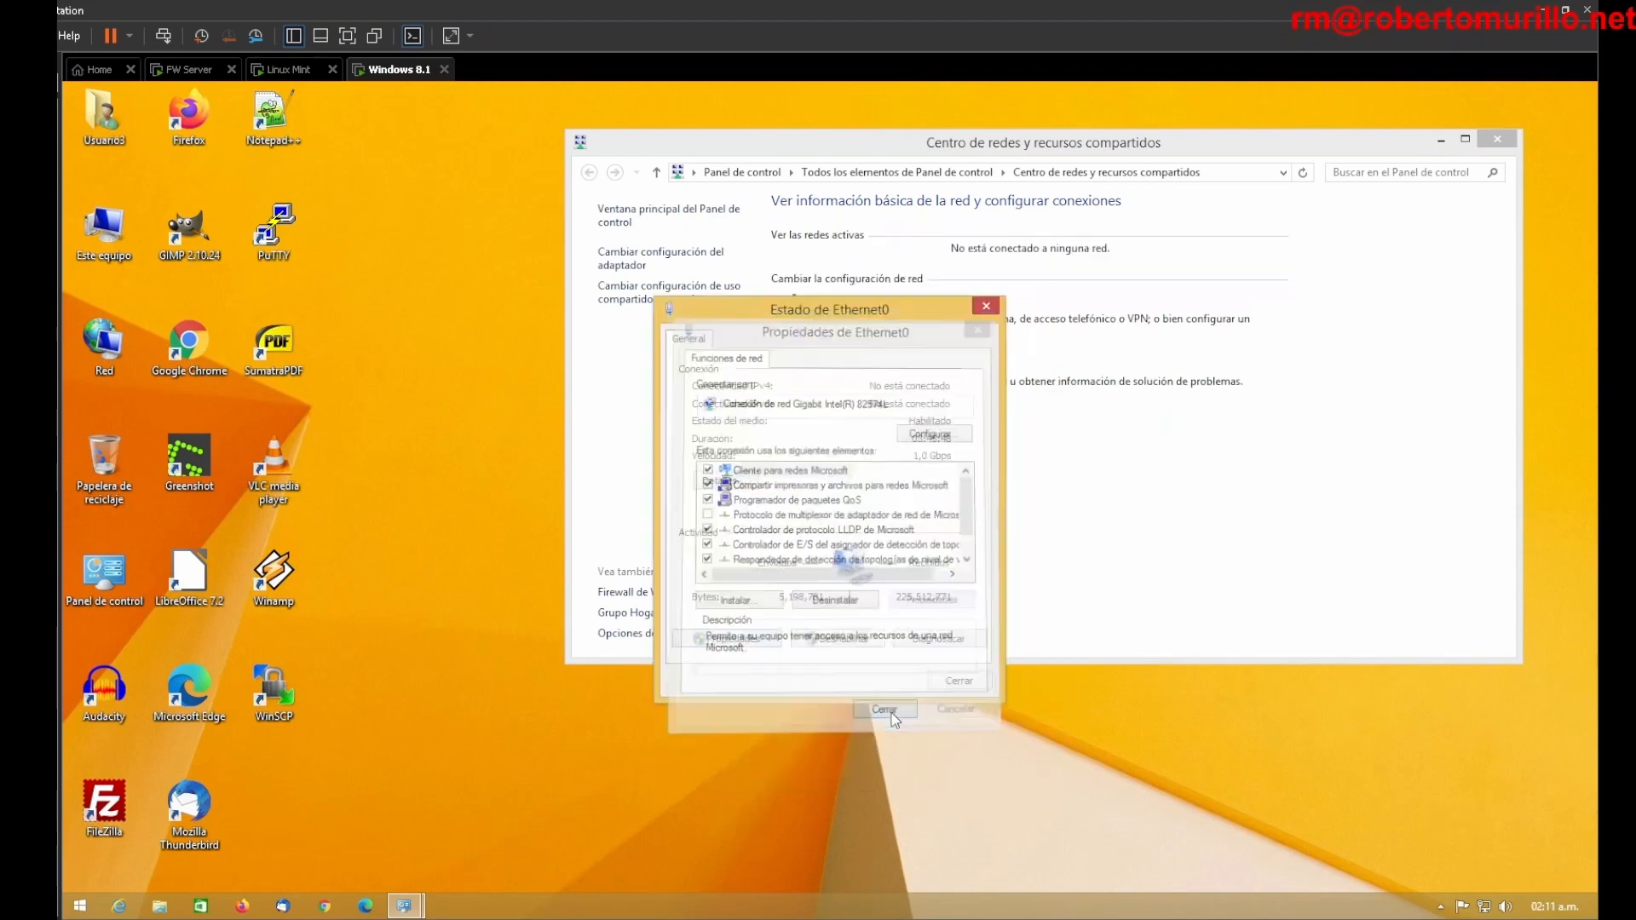
{"action": "left_click", "coordinate": [958, 680]}
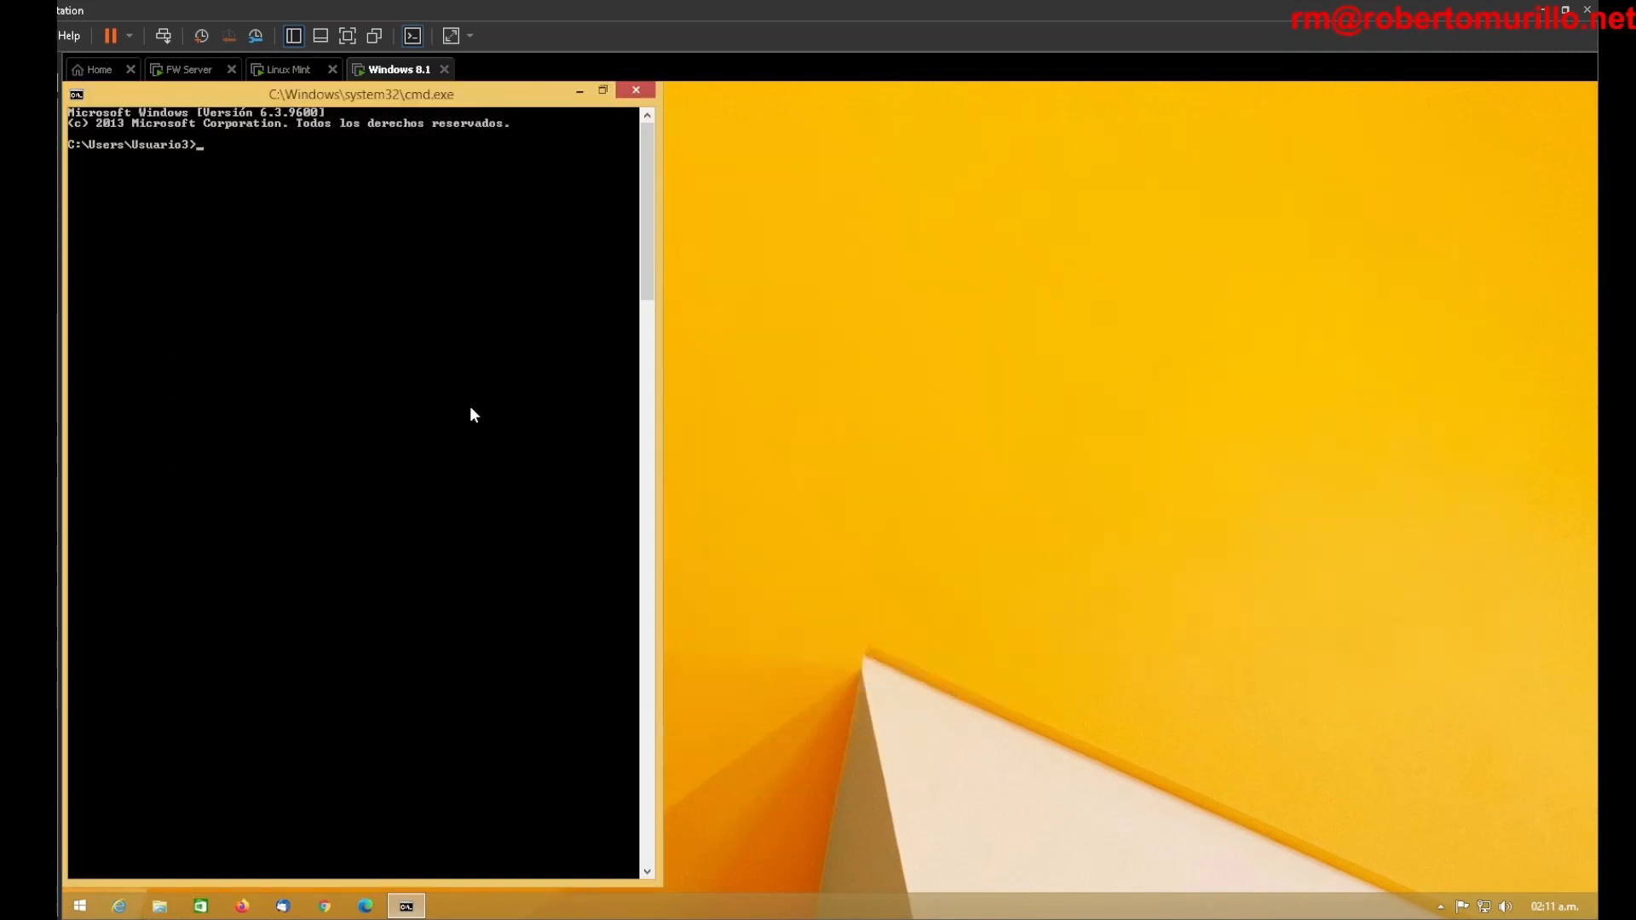
{"action": "type", "text": "ipconfig /all"}
{"action": "key", "text": "Return"}
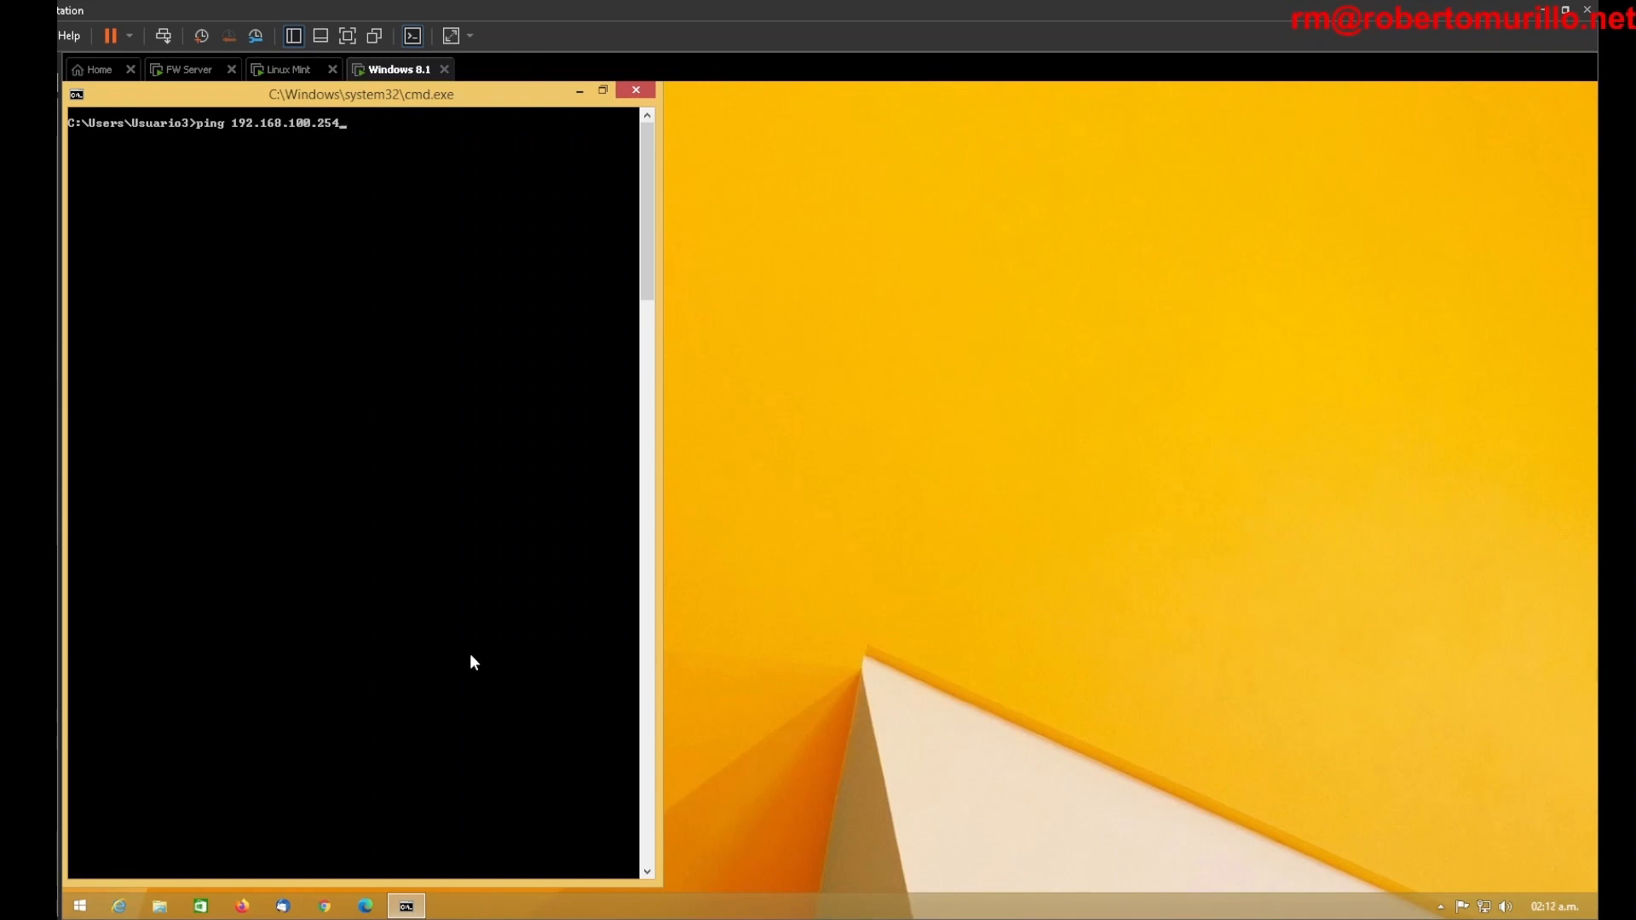
{"action": "key", "text": "Return"}
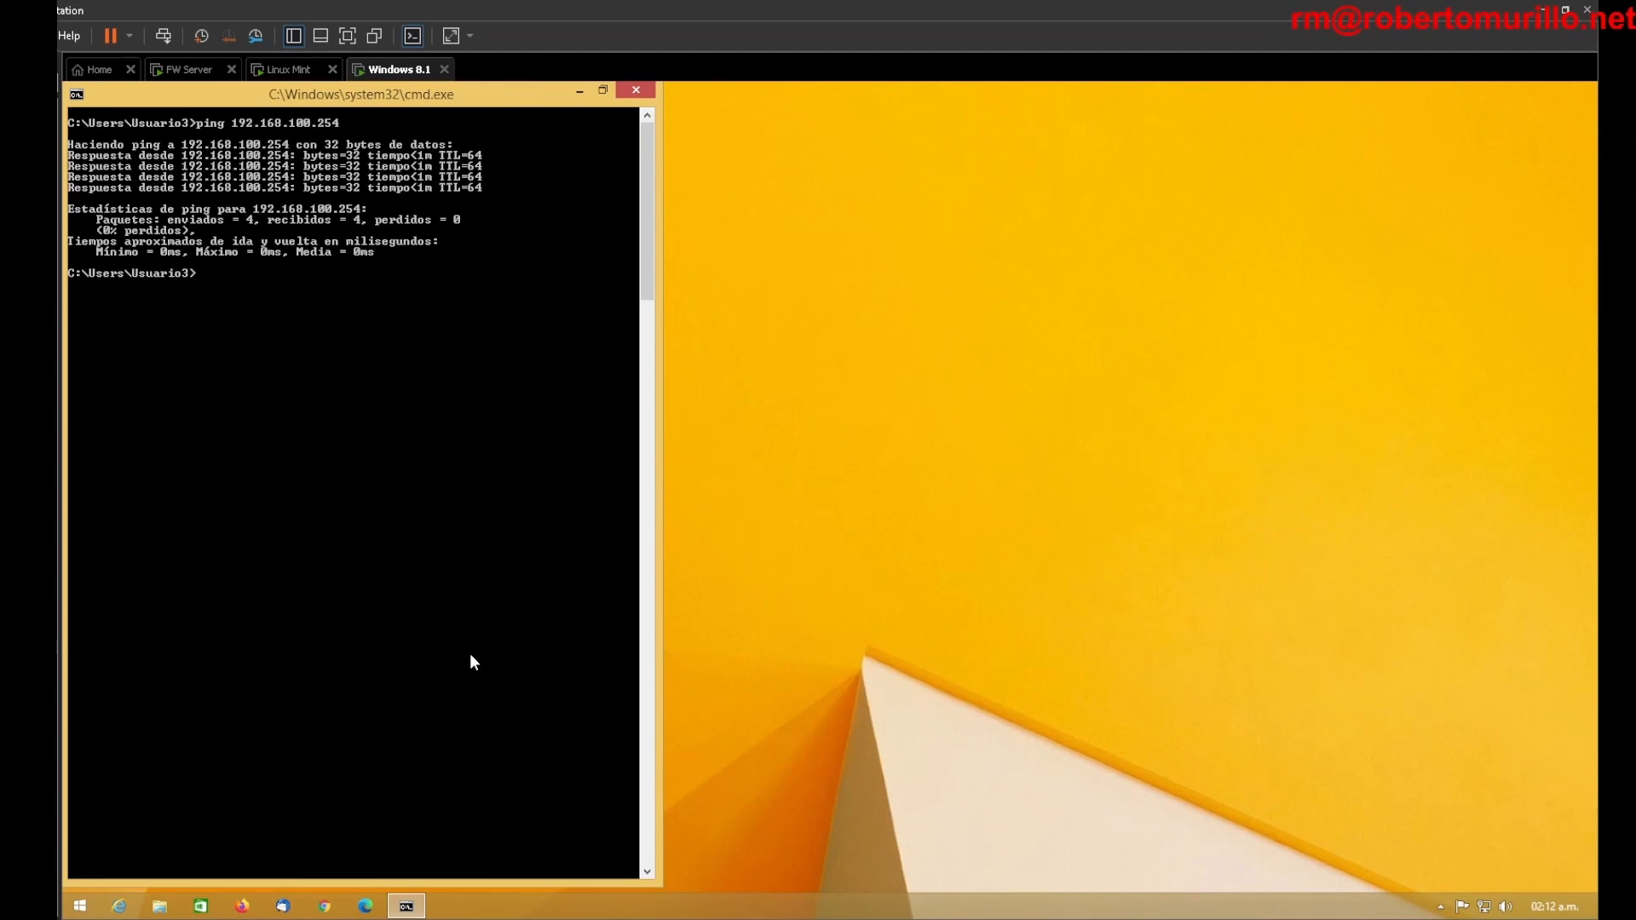
{"action": "type", "text": "nslookup www.google.com"}
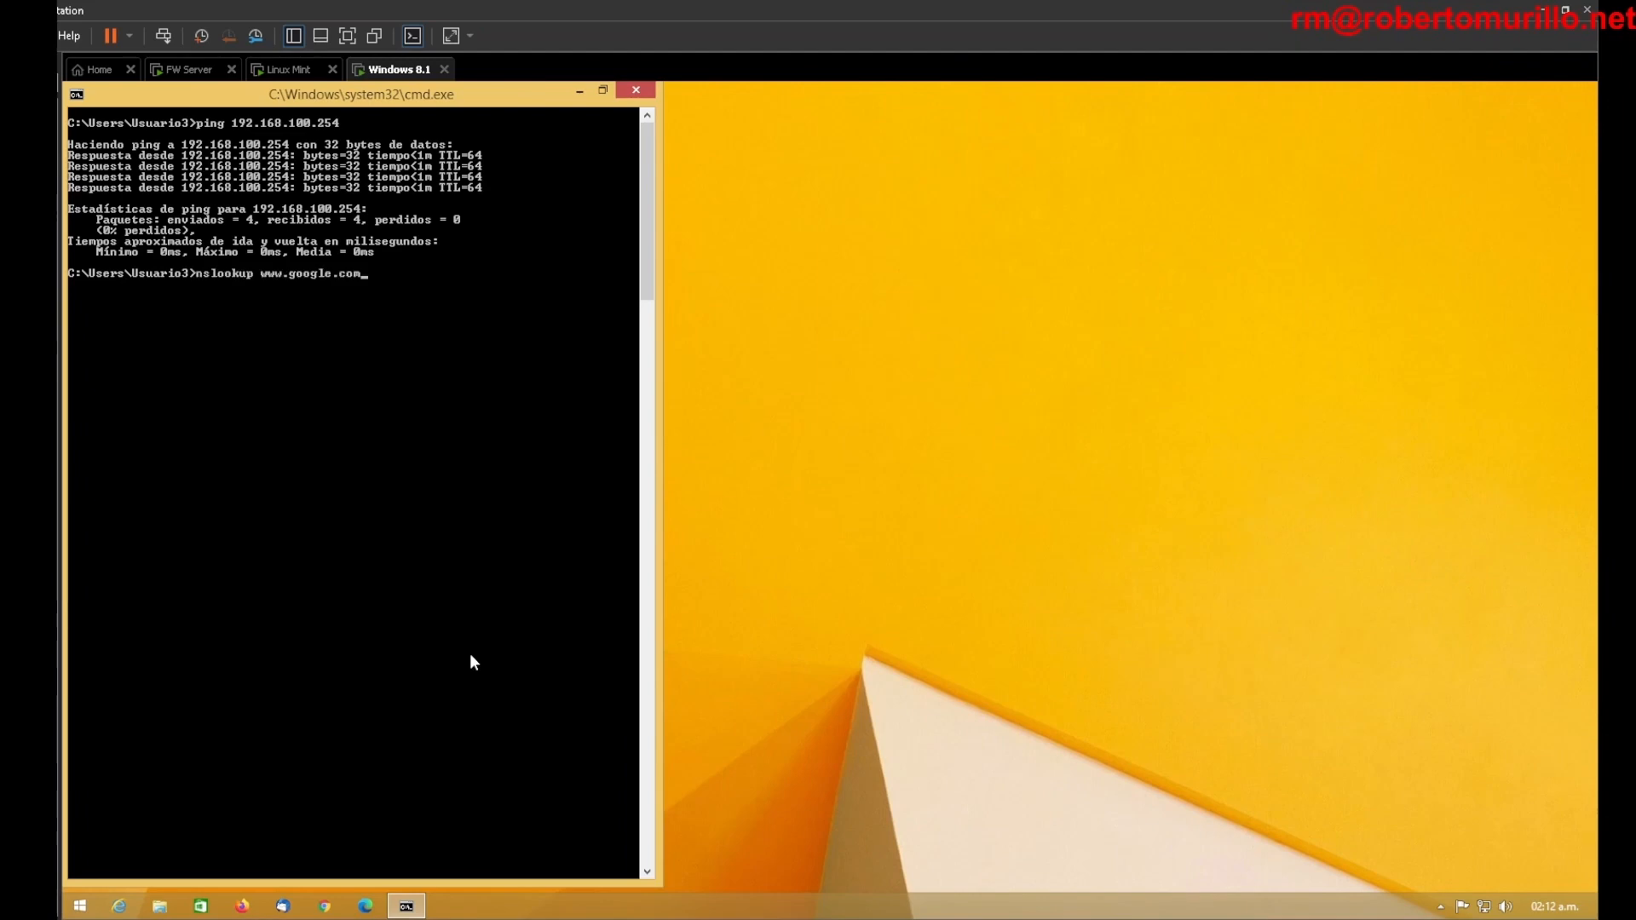
{"action": "key", "text": "Return"}
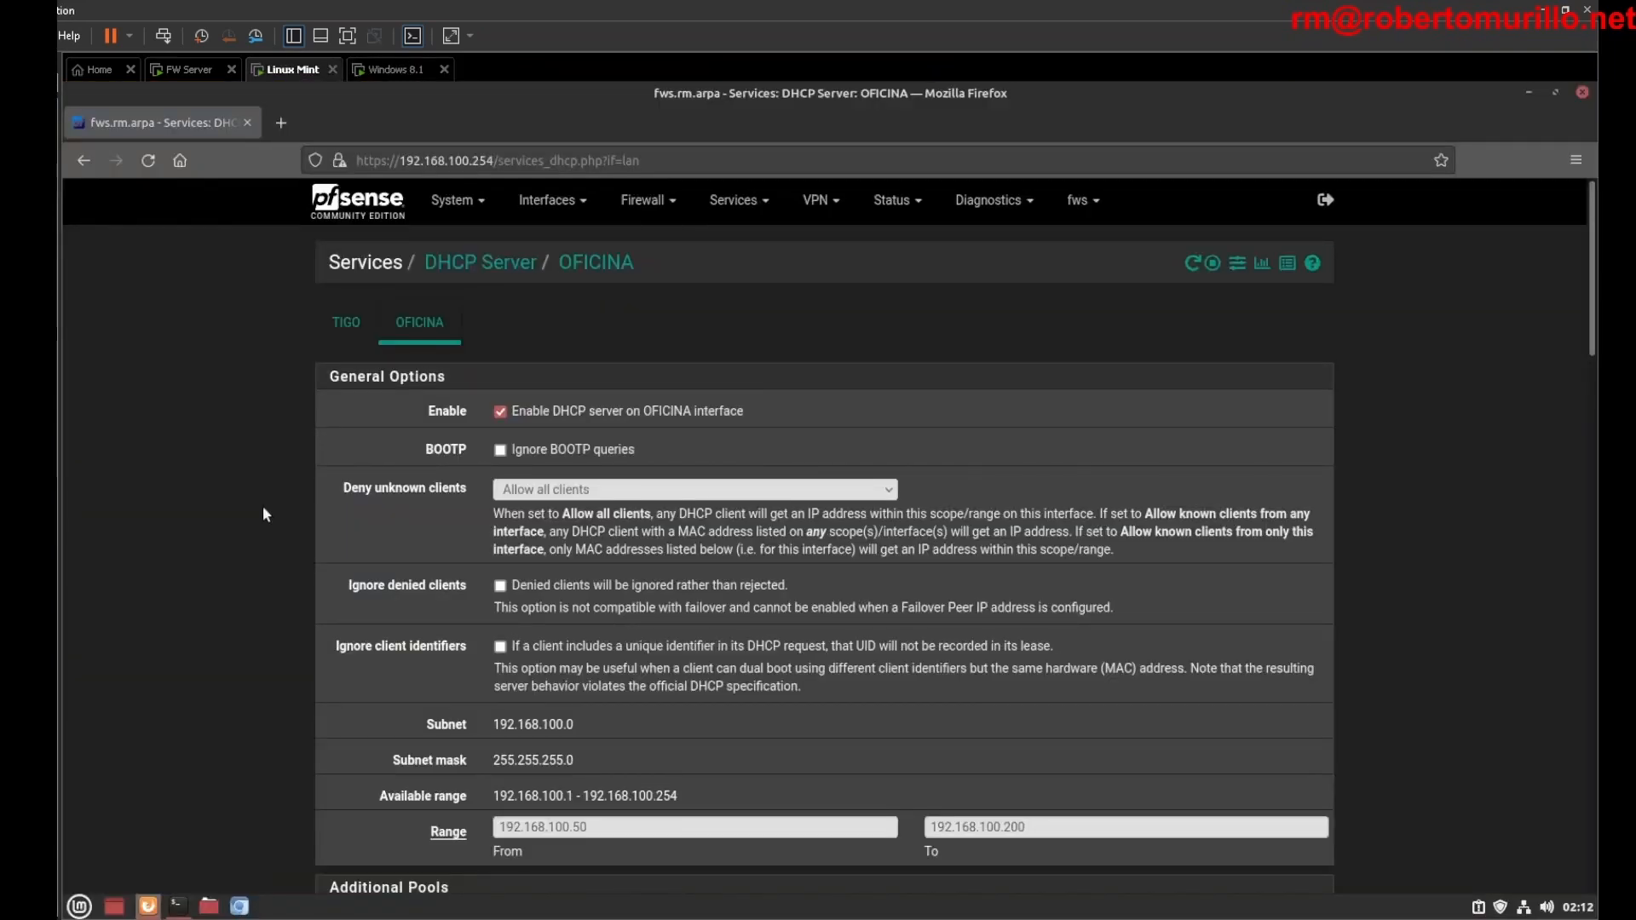
Step: Open Status > DHCP Leases and highlight the 192.168.100.50–192.168.100.200 pool range
{"action": "left_click", "coordinate": [914, 209]}
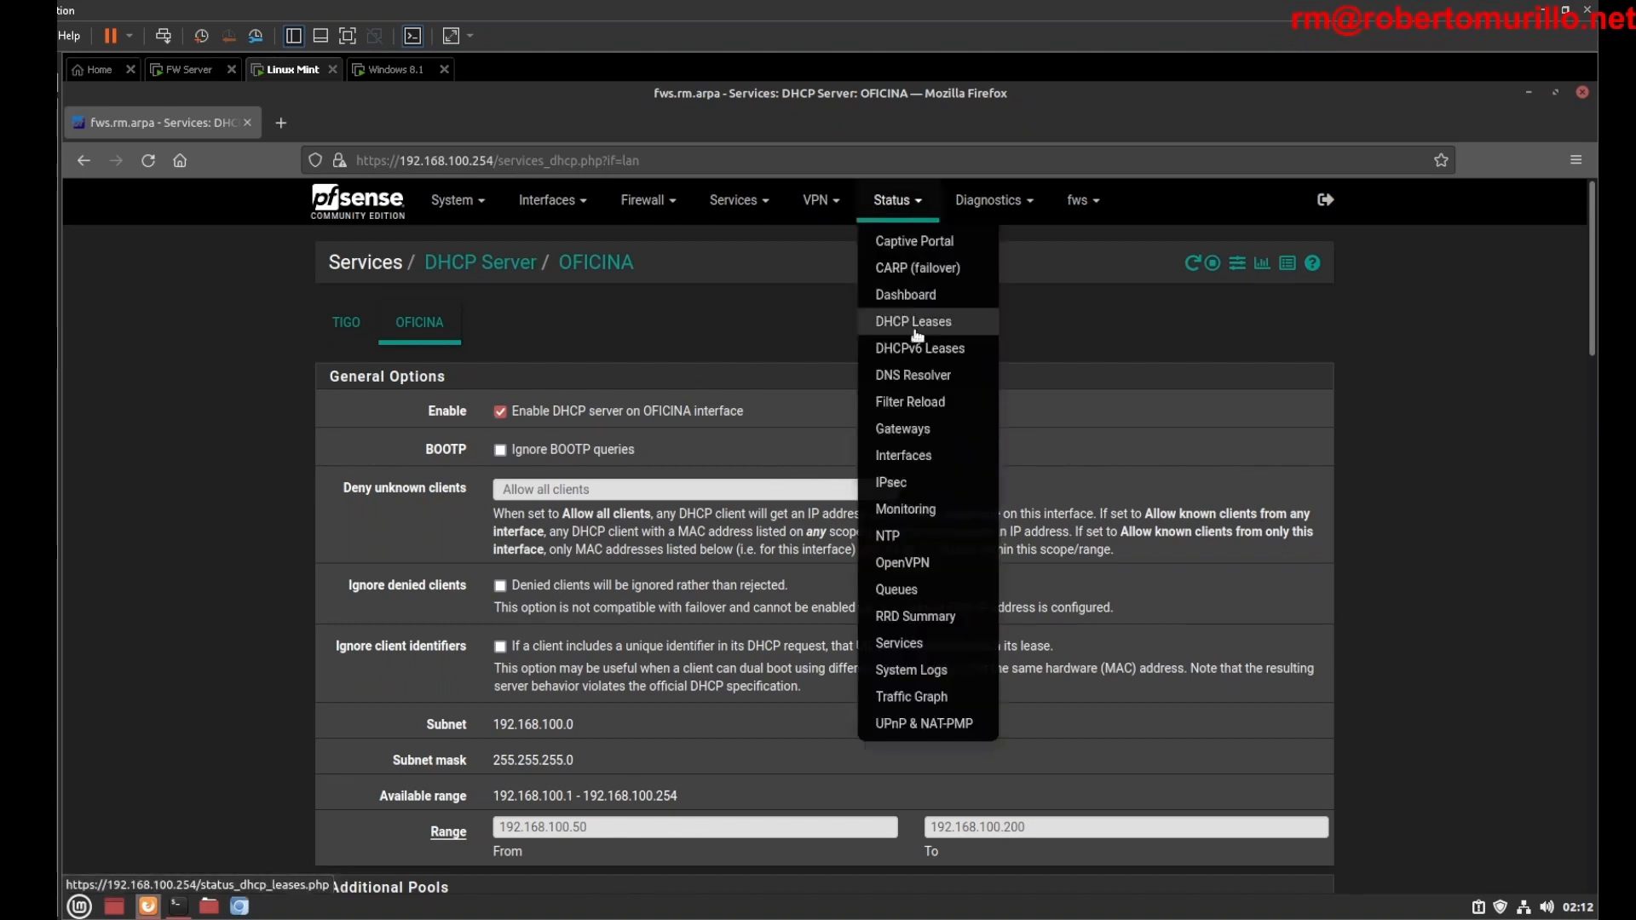
{"action": "left_click", "coordinate": [910, 327]}
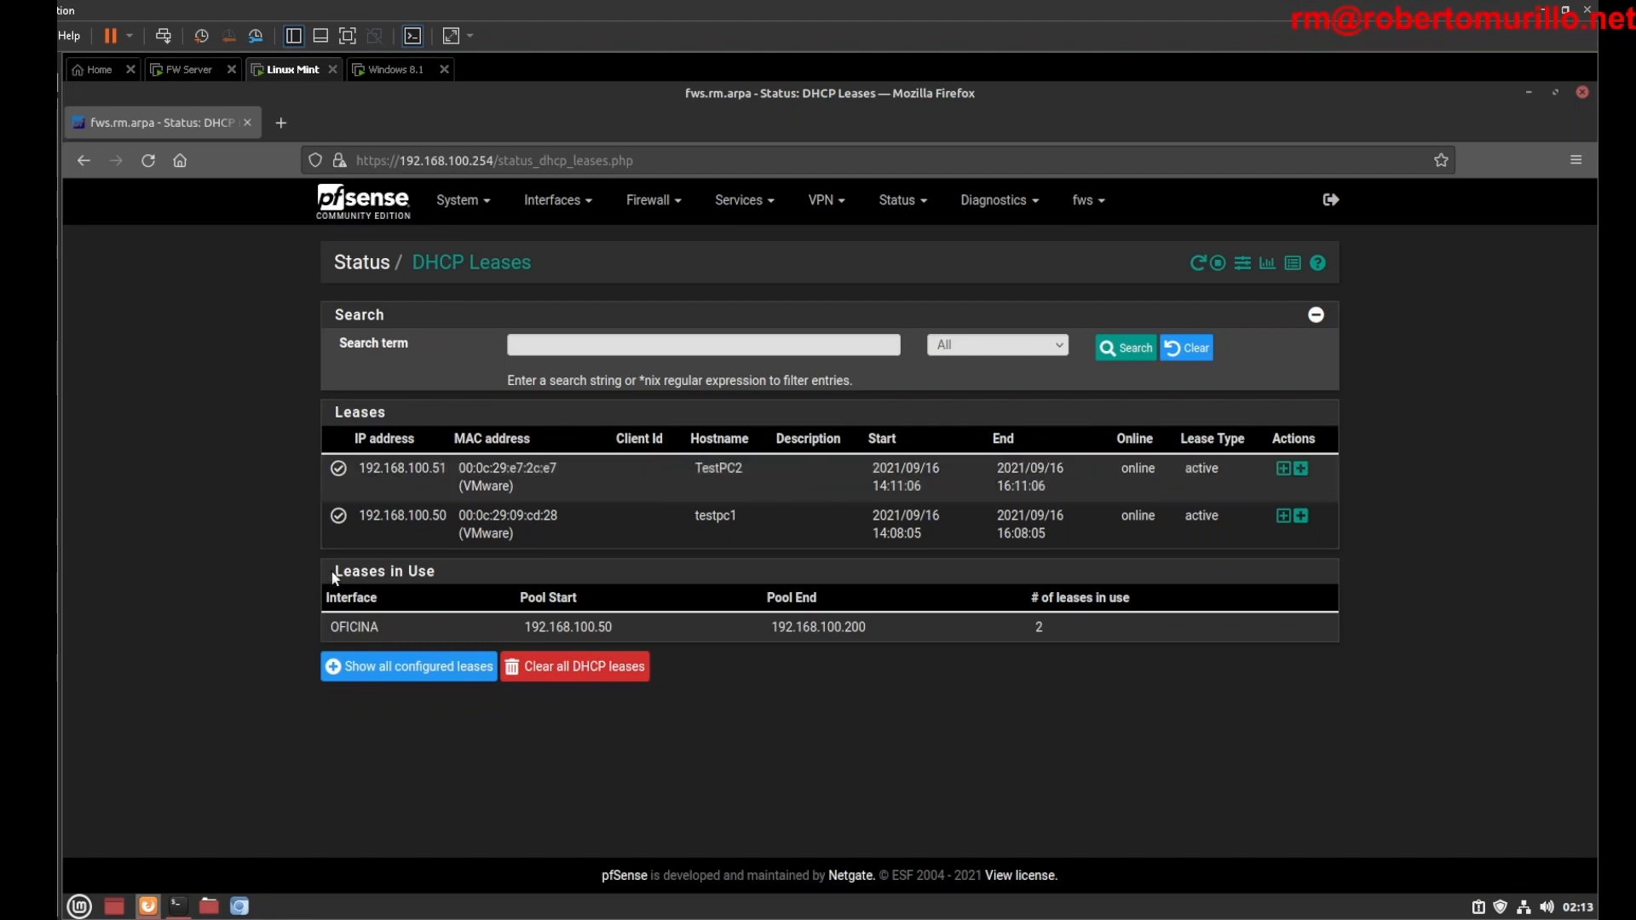
{"action": "left_click_drag", "start_coordinate": [329, 576], "coordinate": [621, 636]}
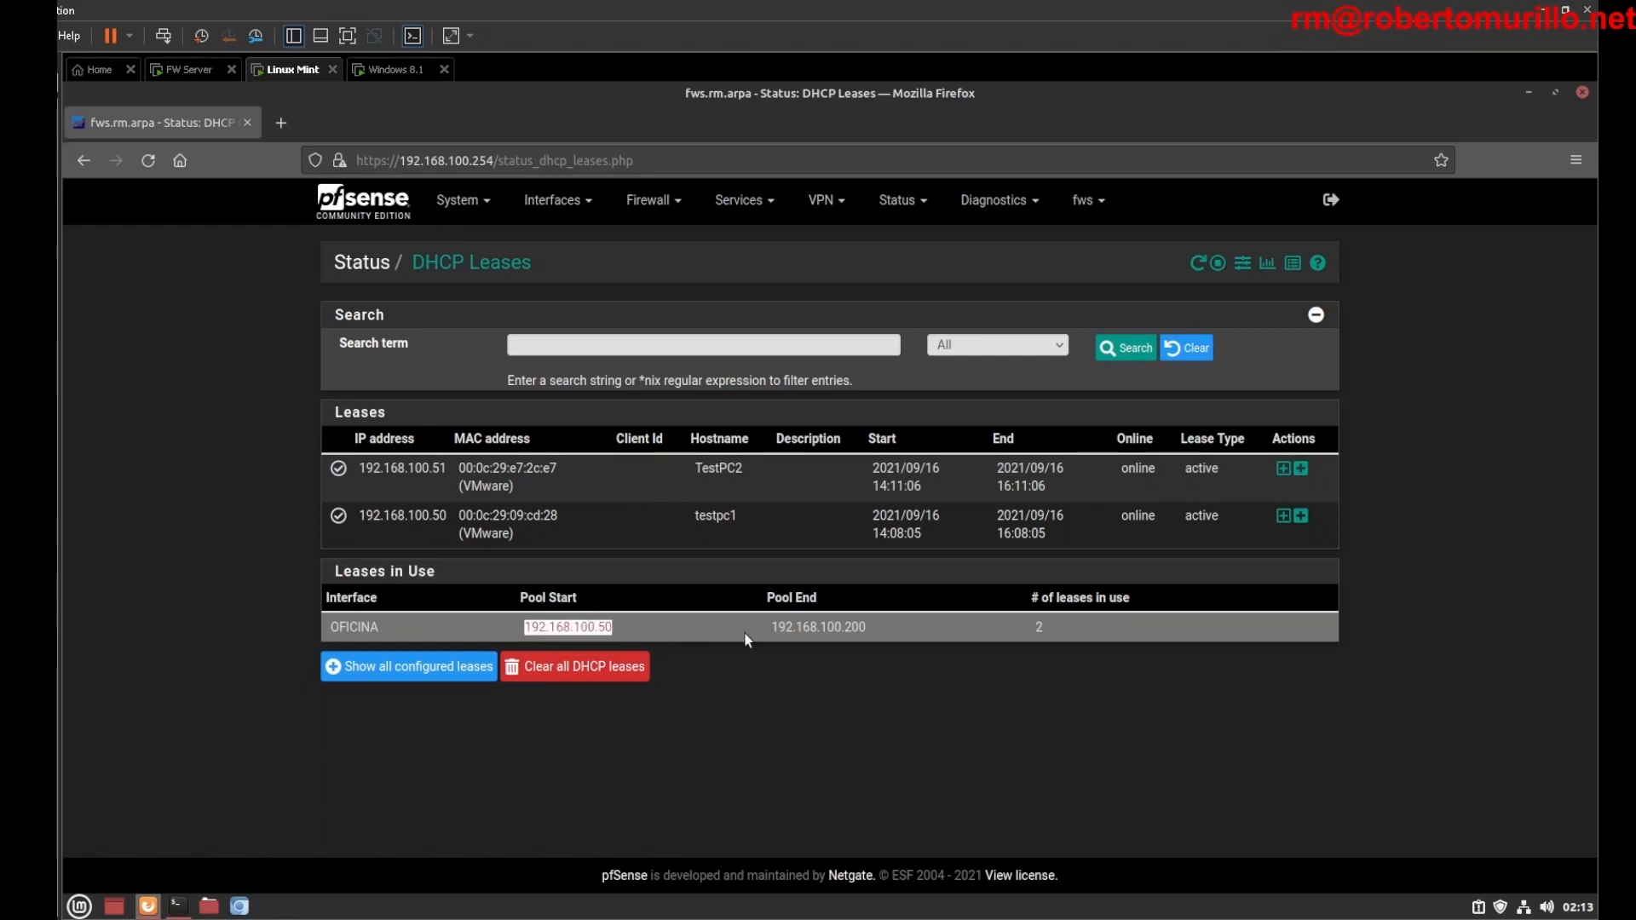
{"action": "left_click_drag", "start_coordinate": [776, 628], "coordinate": [867, 628]}
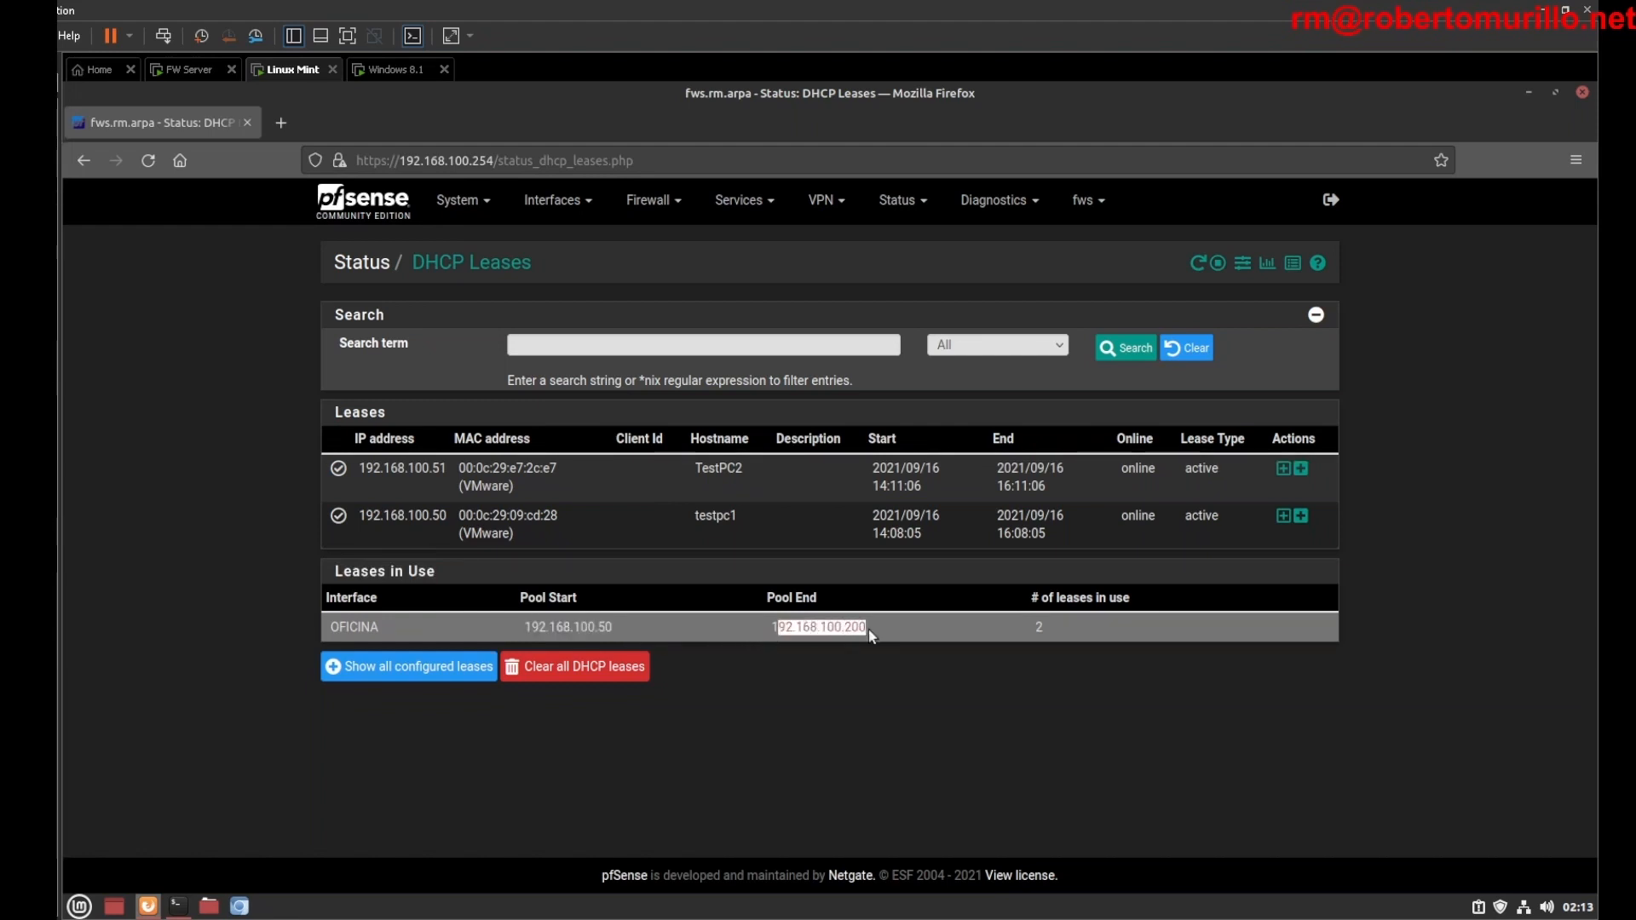
{"action": "left_click", "coordinate": [819, 717]}
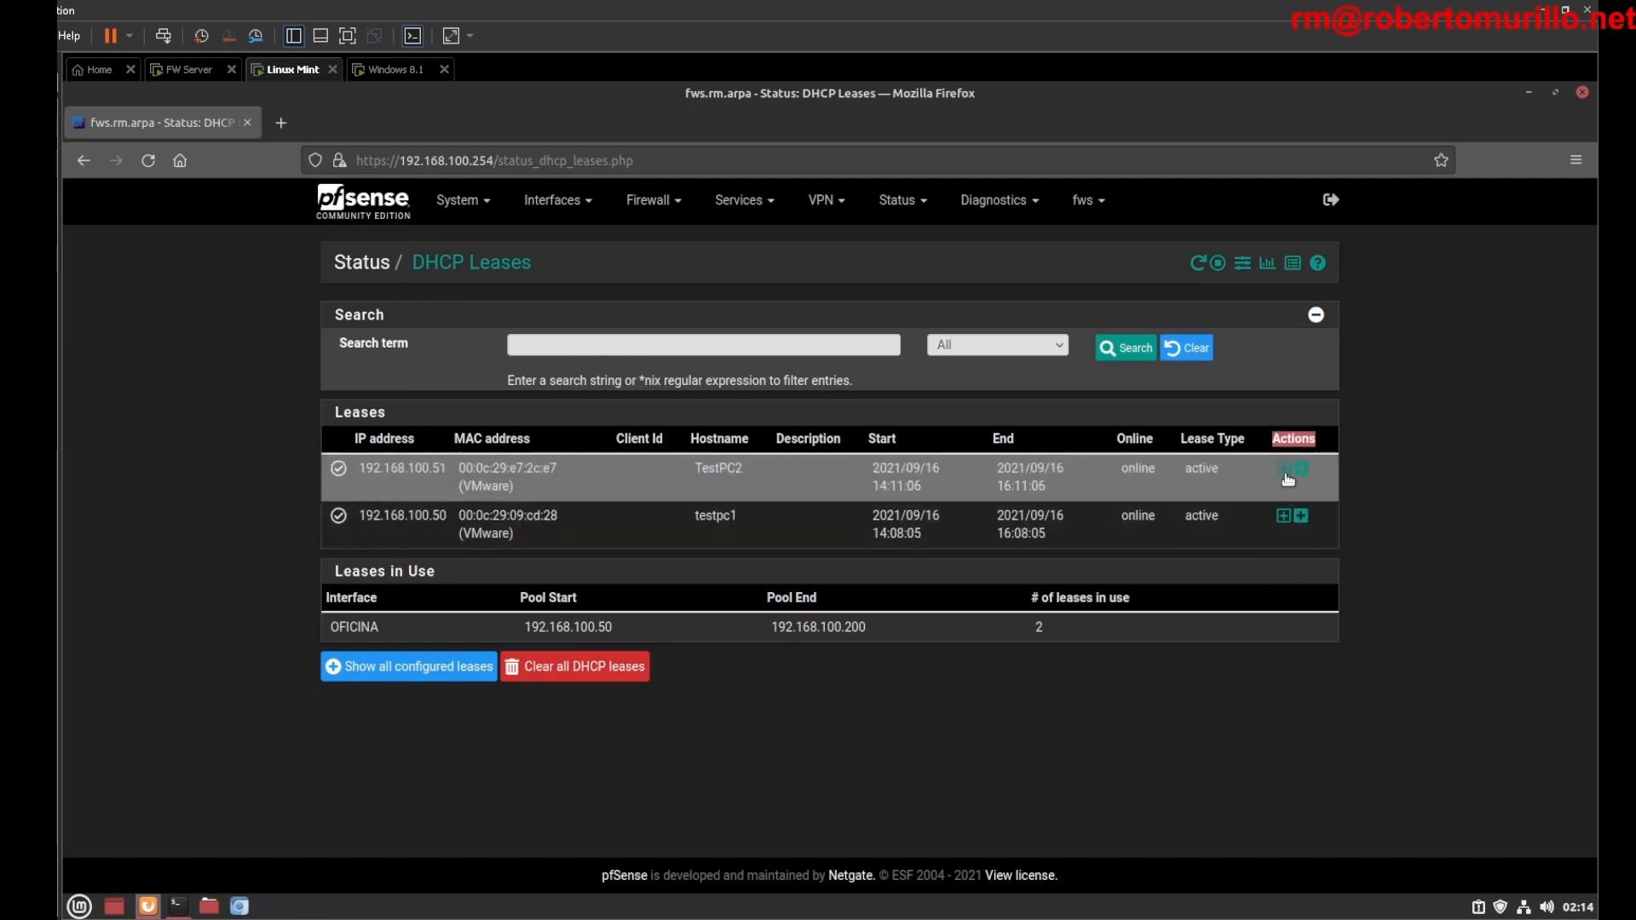
Step: Add a static mapping from testpc1's lease with IP address 192.168.100.201 and save it
{"action": "left_click", "coordinate": [1283, 518]}
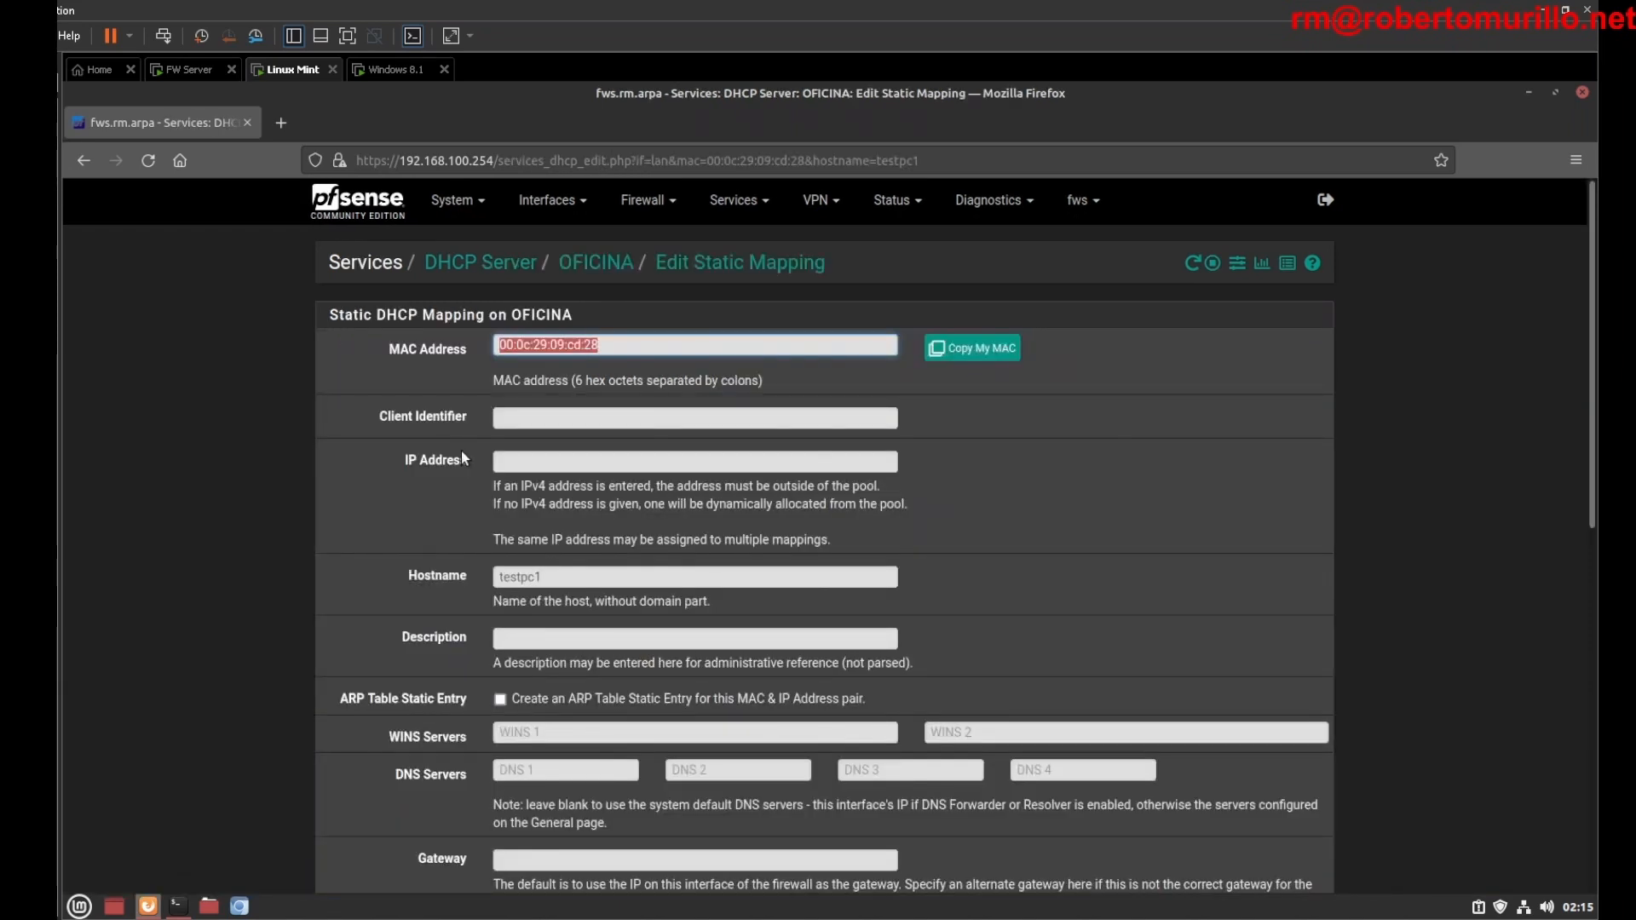
{"action": "left_click", "coordinate": [508, 465]}
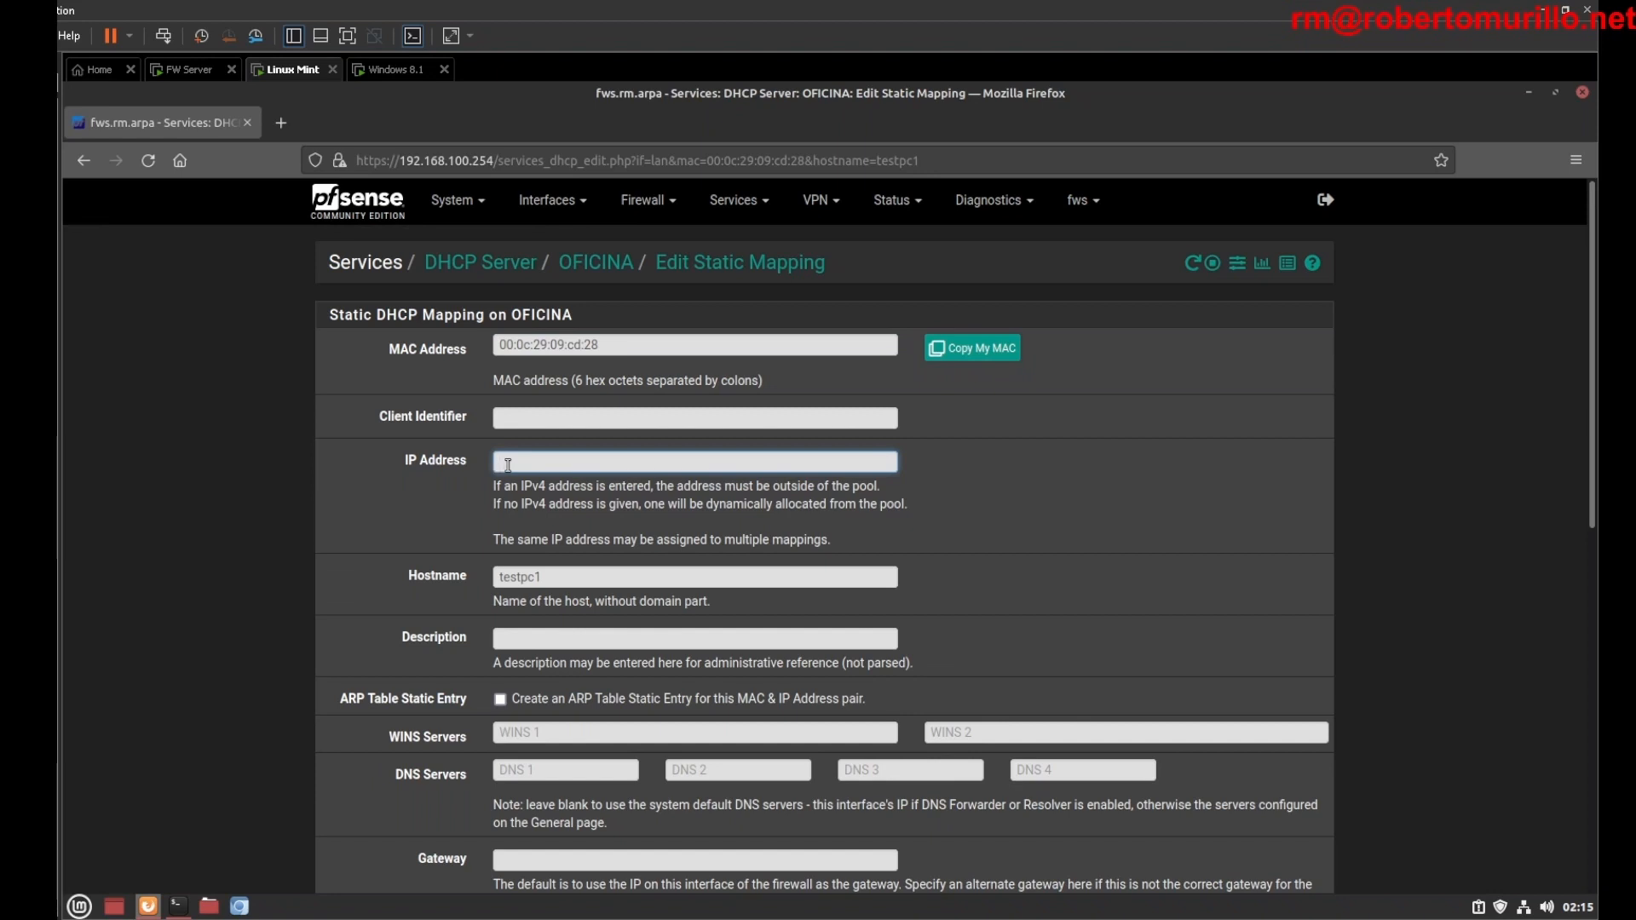
{"action": "type", "text": "192"}
{"action": "left_click", "coordinate": [508, 475]}
{"action": "key", "text": "Tab"}
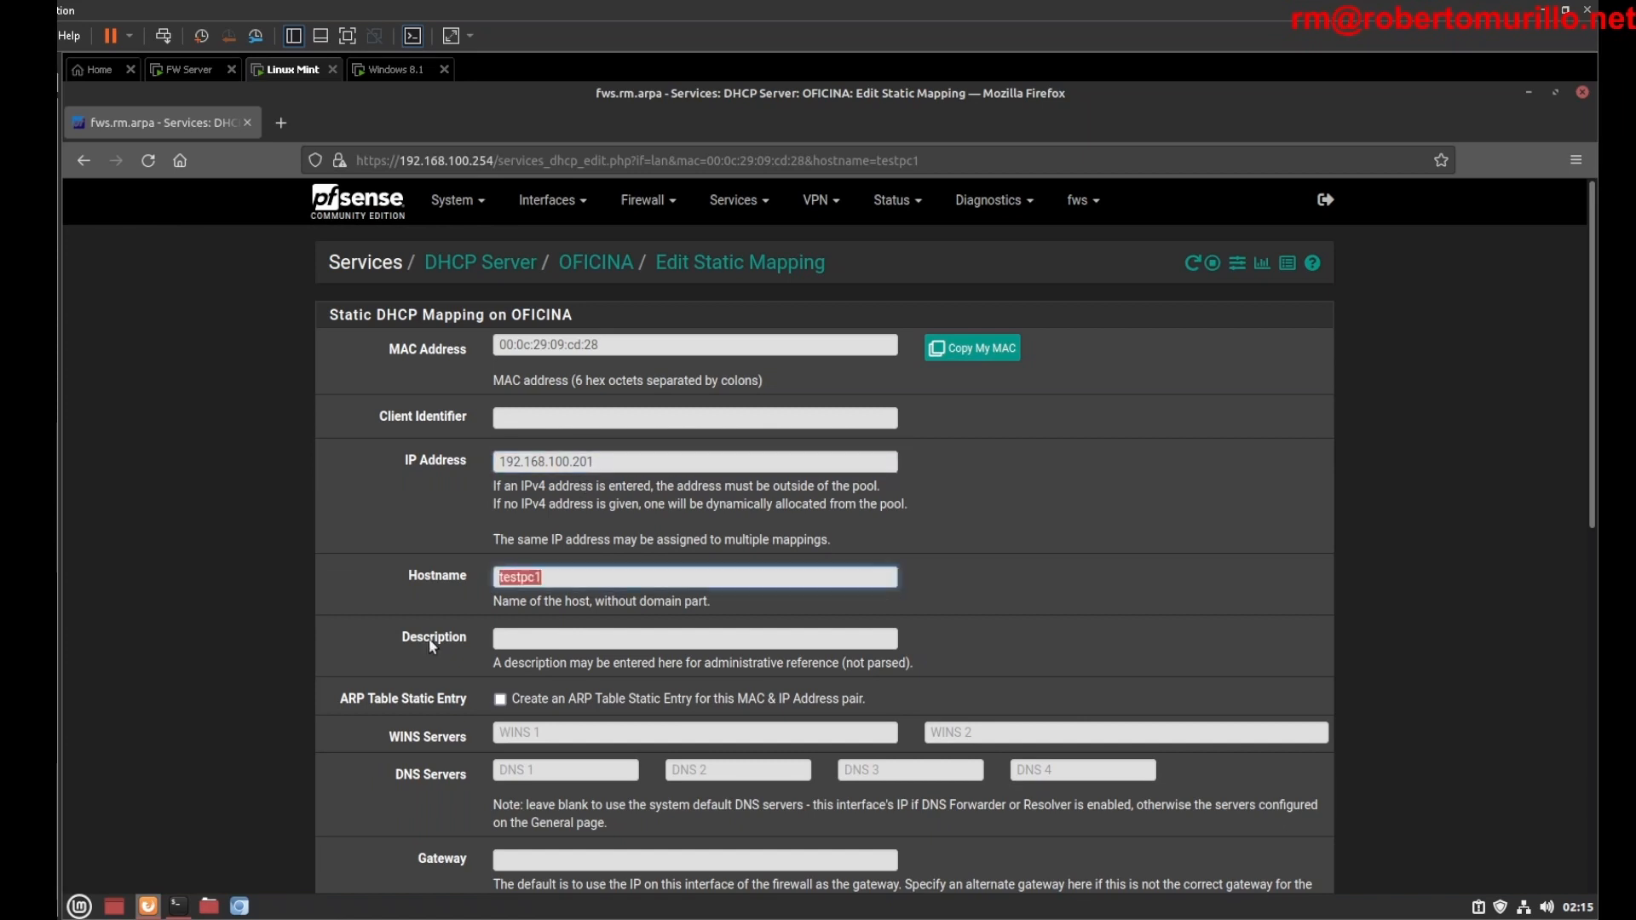
{"action": "key", "text": "Return"}
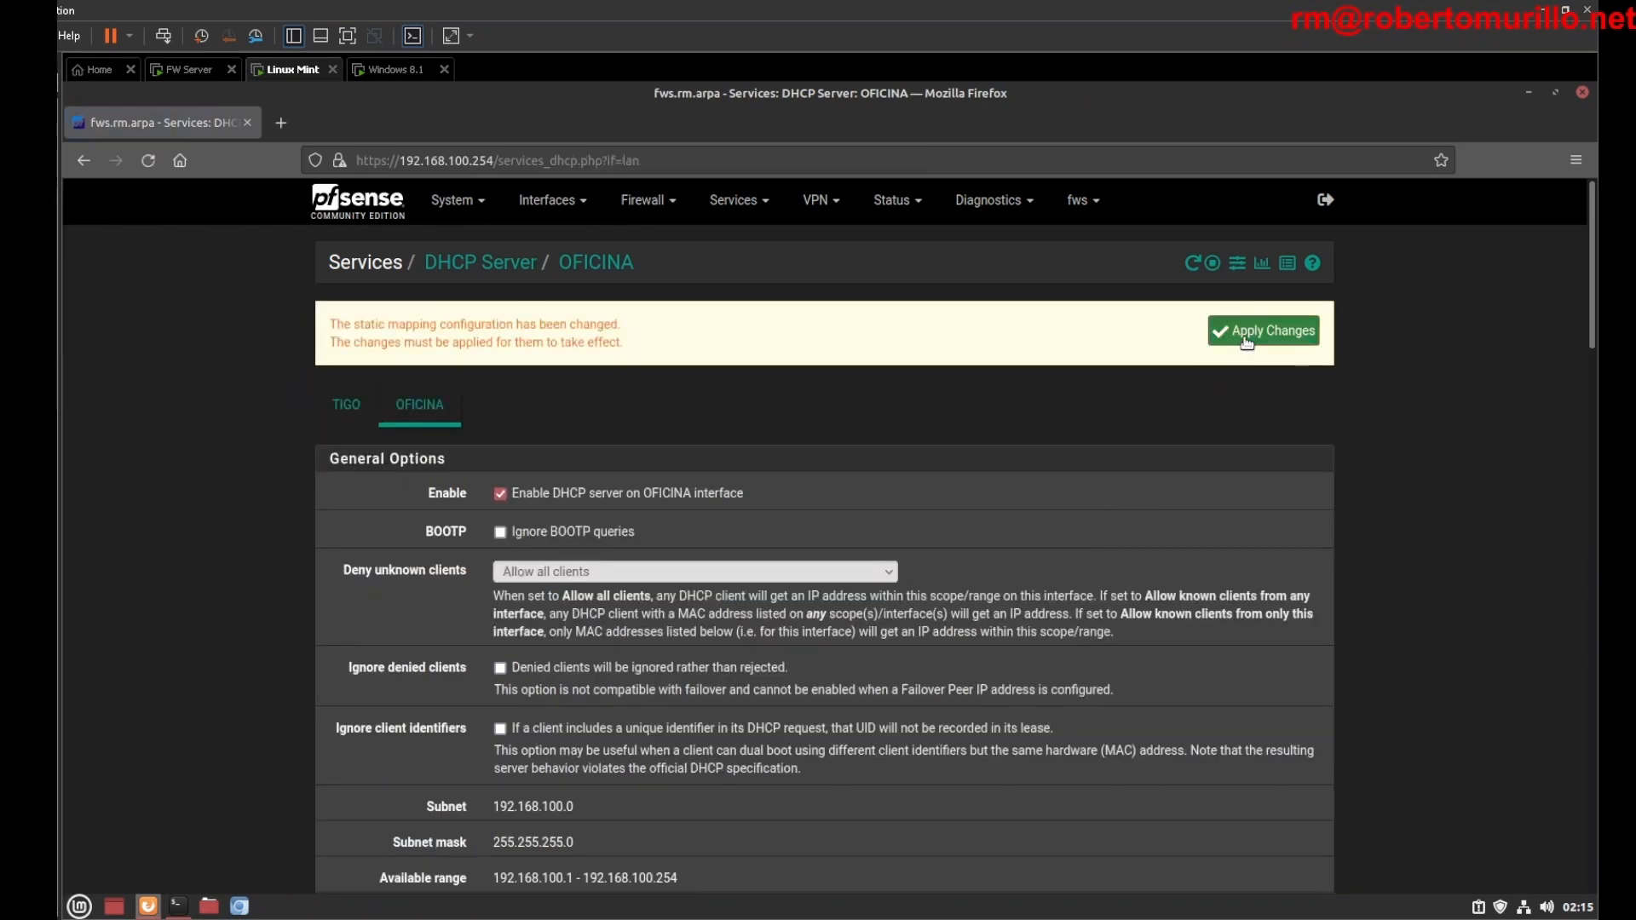
Step: Apply the testpc1 static mapping change, check it in the list, and switch to testpc1's terminal
{"action": "left_click", "coordinate": [1246, 339]}
{"action": "scroll", "coordinate": [497, 780], "scroll_direction": "down", "scroll_amount": 15}
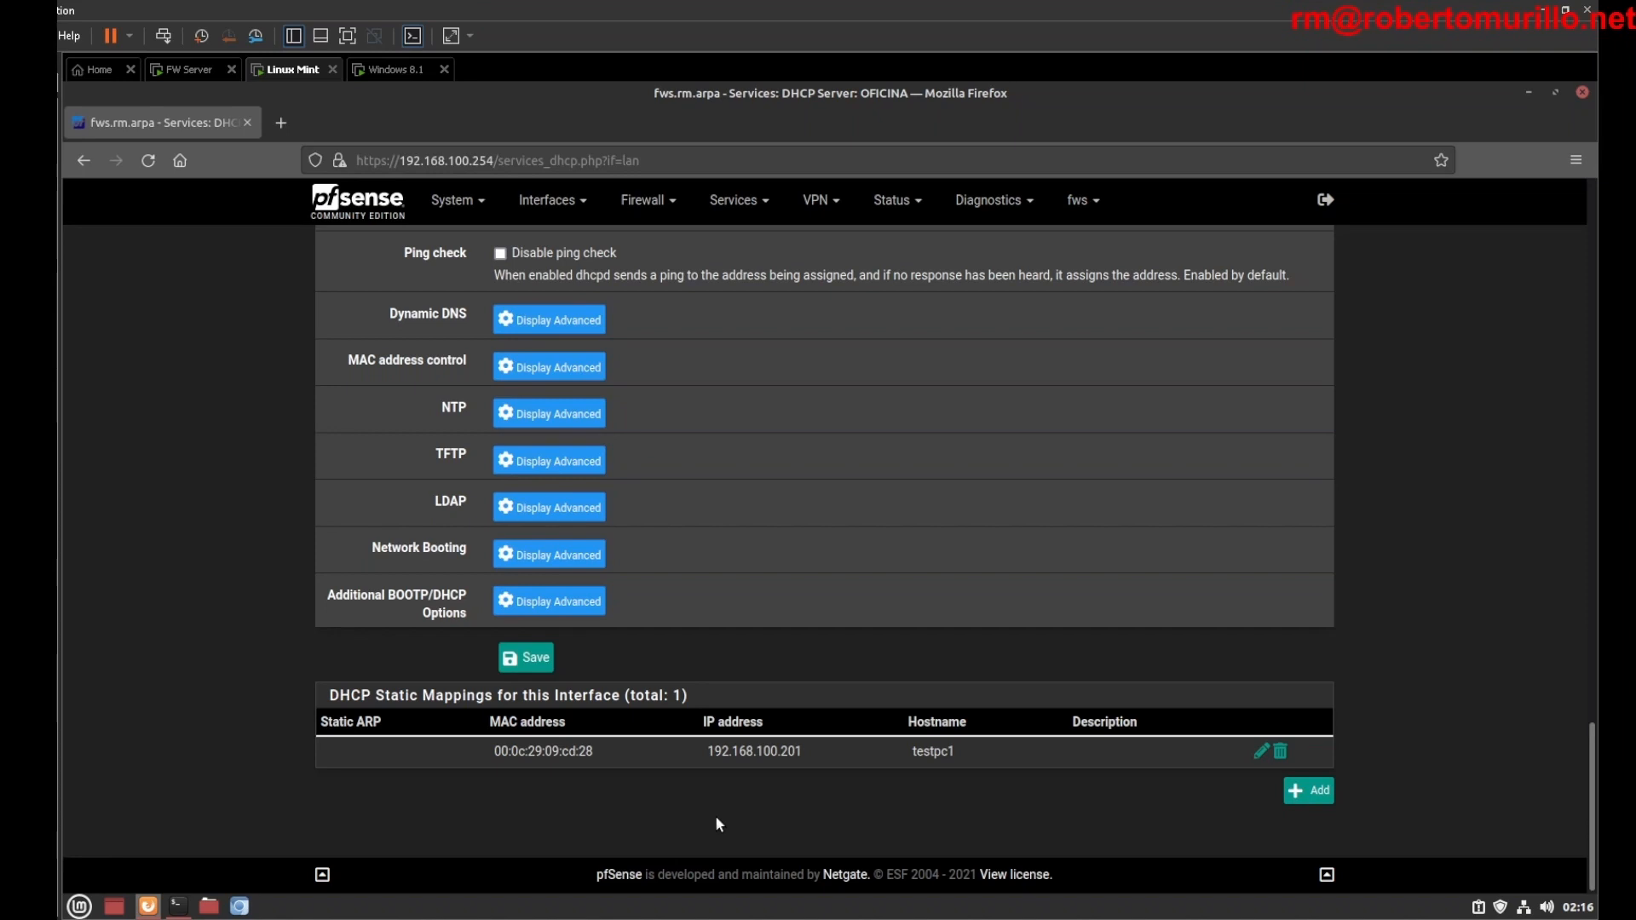
{"action": "left_click", "coordinate": [178, 906]}
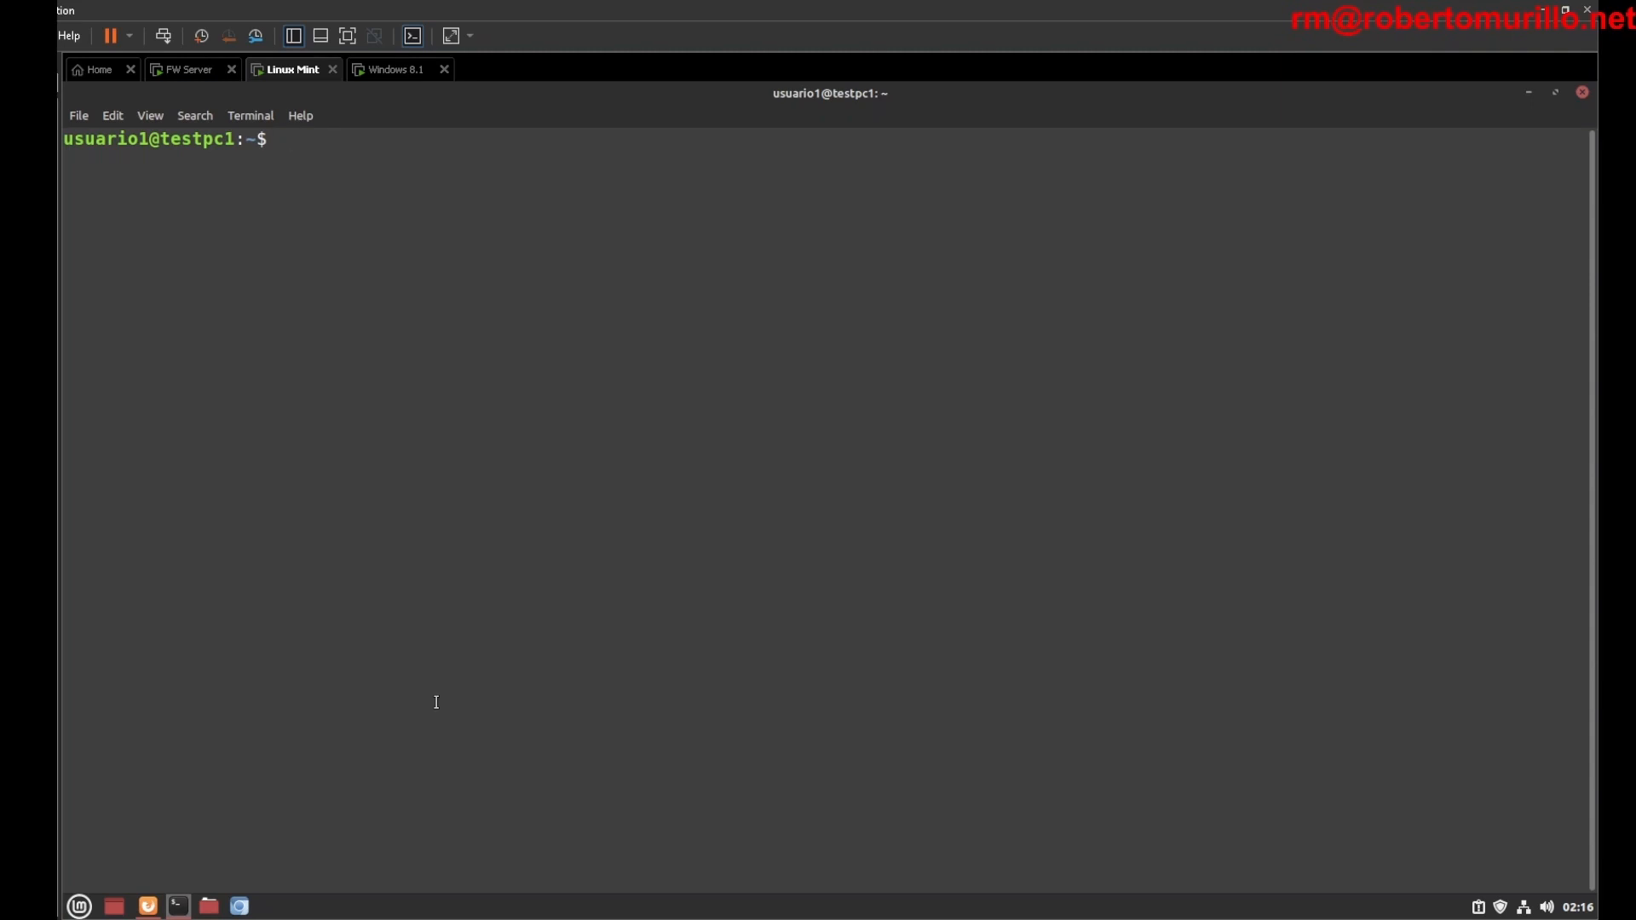
Step: Use sudo nmtui to deactivate and reactivate Wired connection 1, then quit
{"action": "type", "text": "sudo nmtui"}
{"action": "key", "text": "Return"}
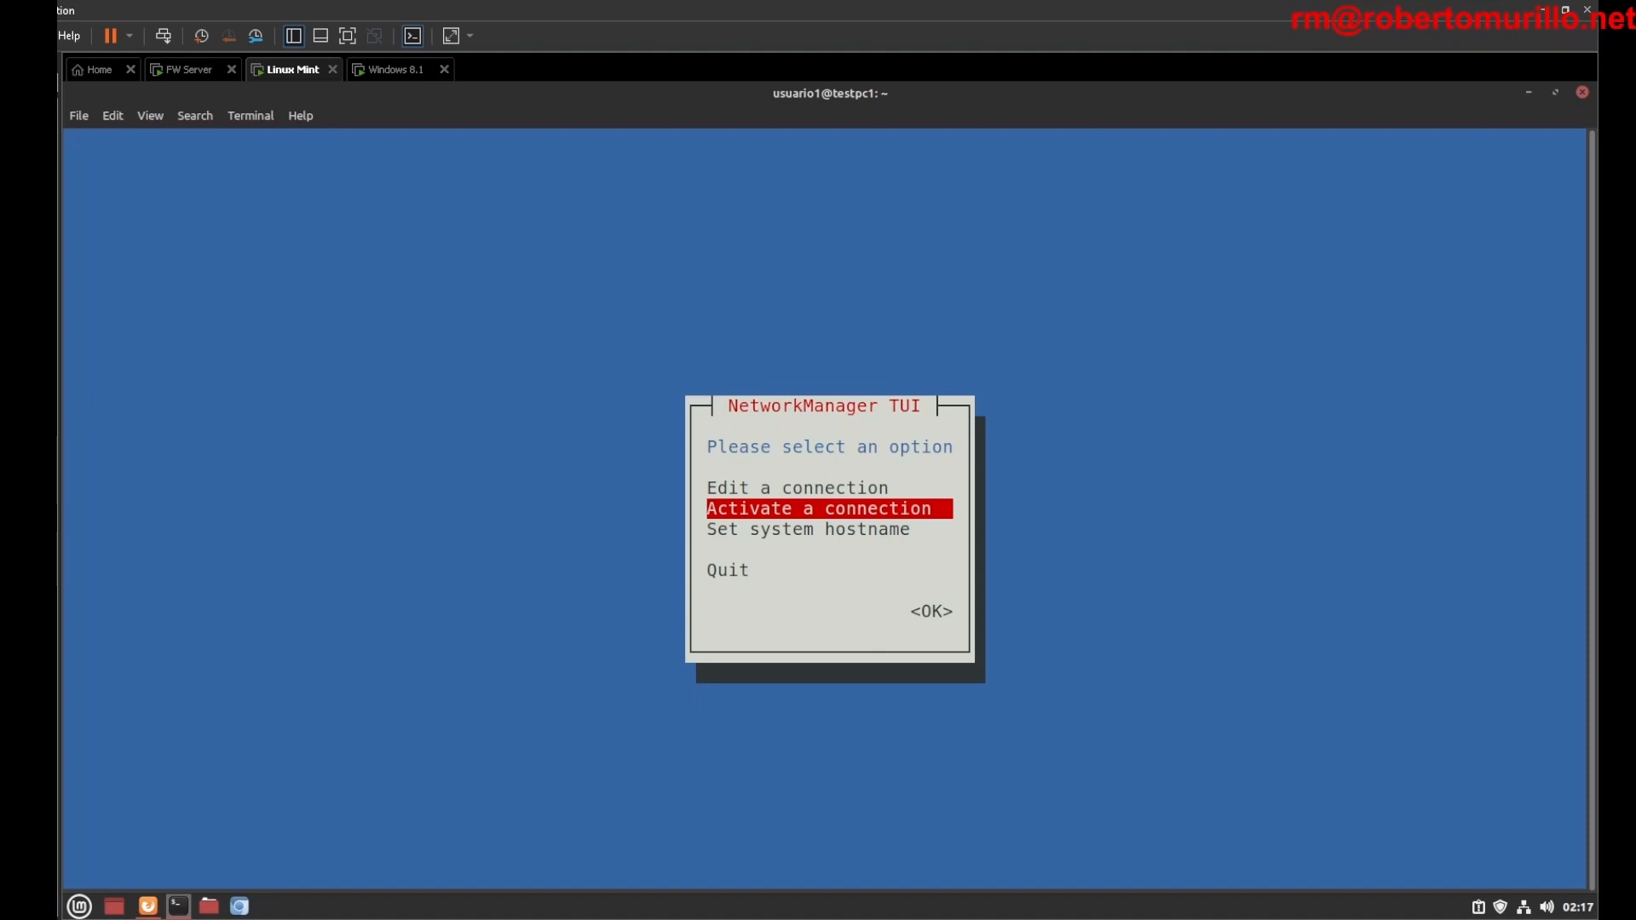
{"action": "key", "text": "Return"}
{"action": "key", "text": "Return"}
{"action": "key", "text": "Return"}
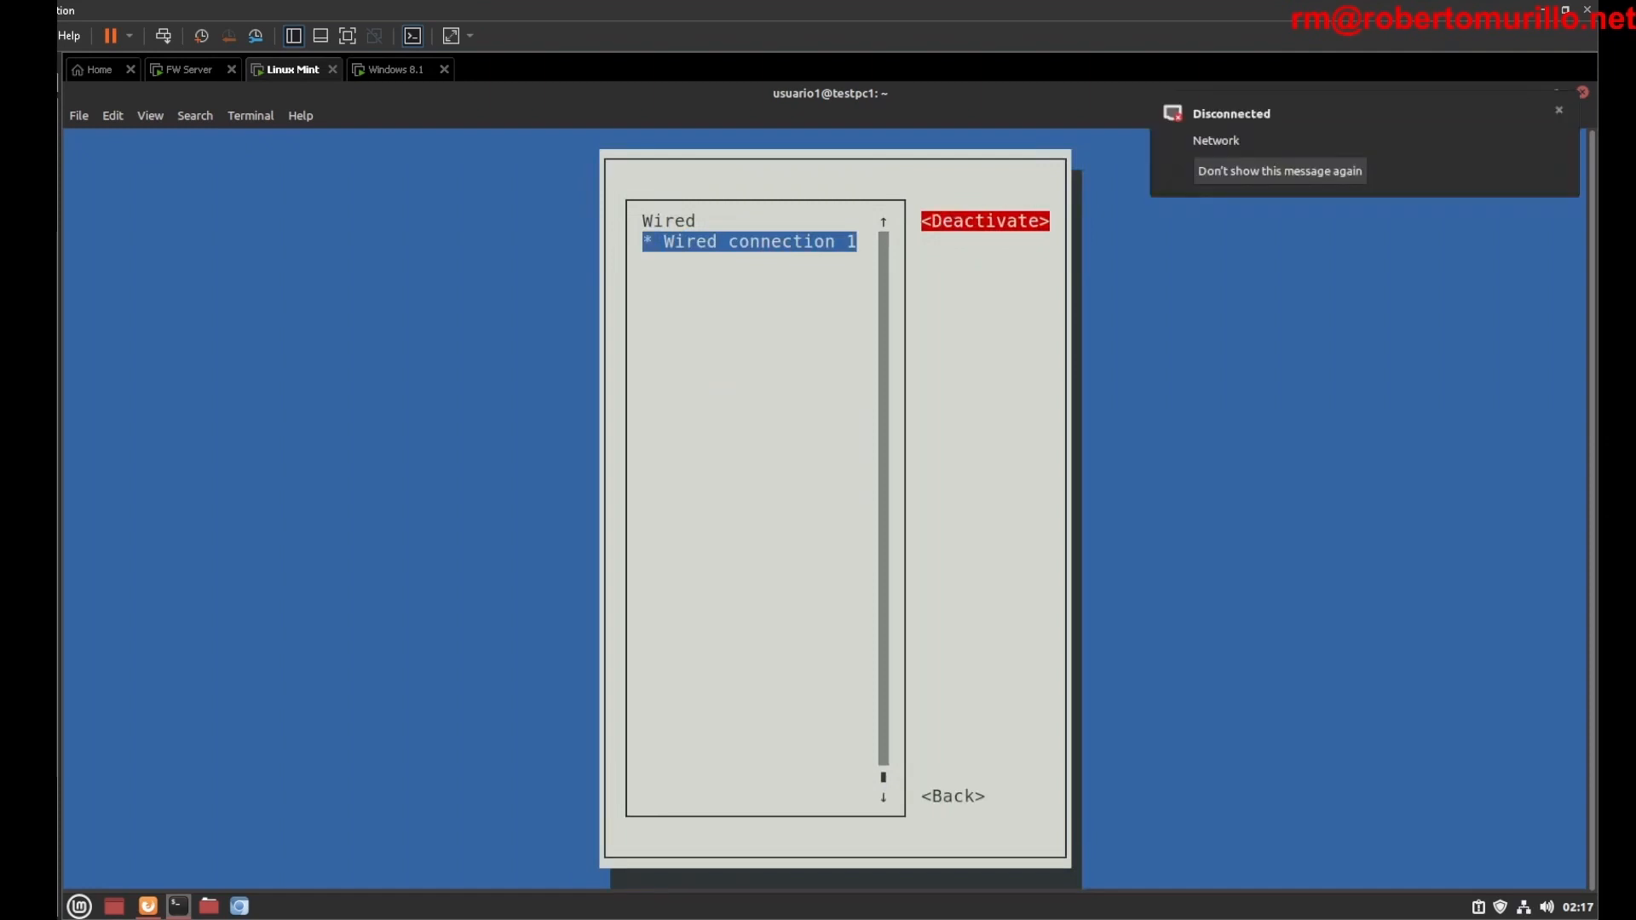
{"action": "key", "text": "Tab"}
{"action": "key", "text": "Return"}
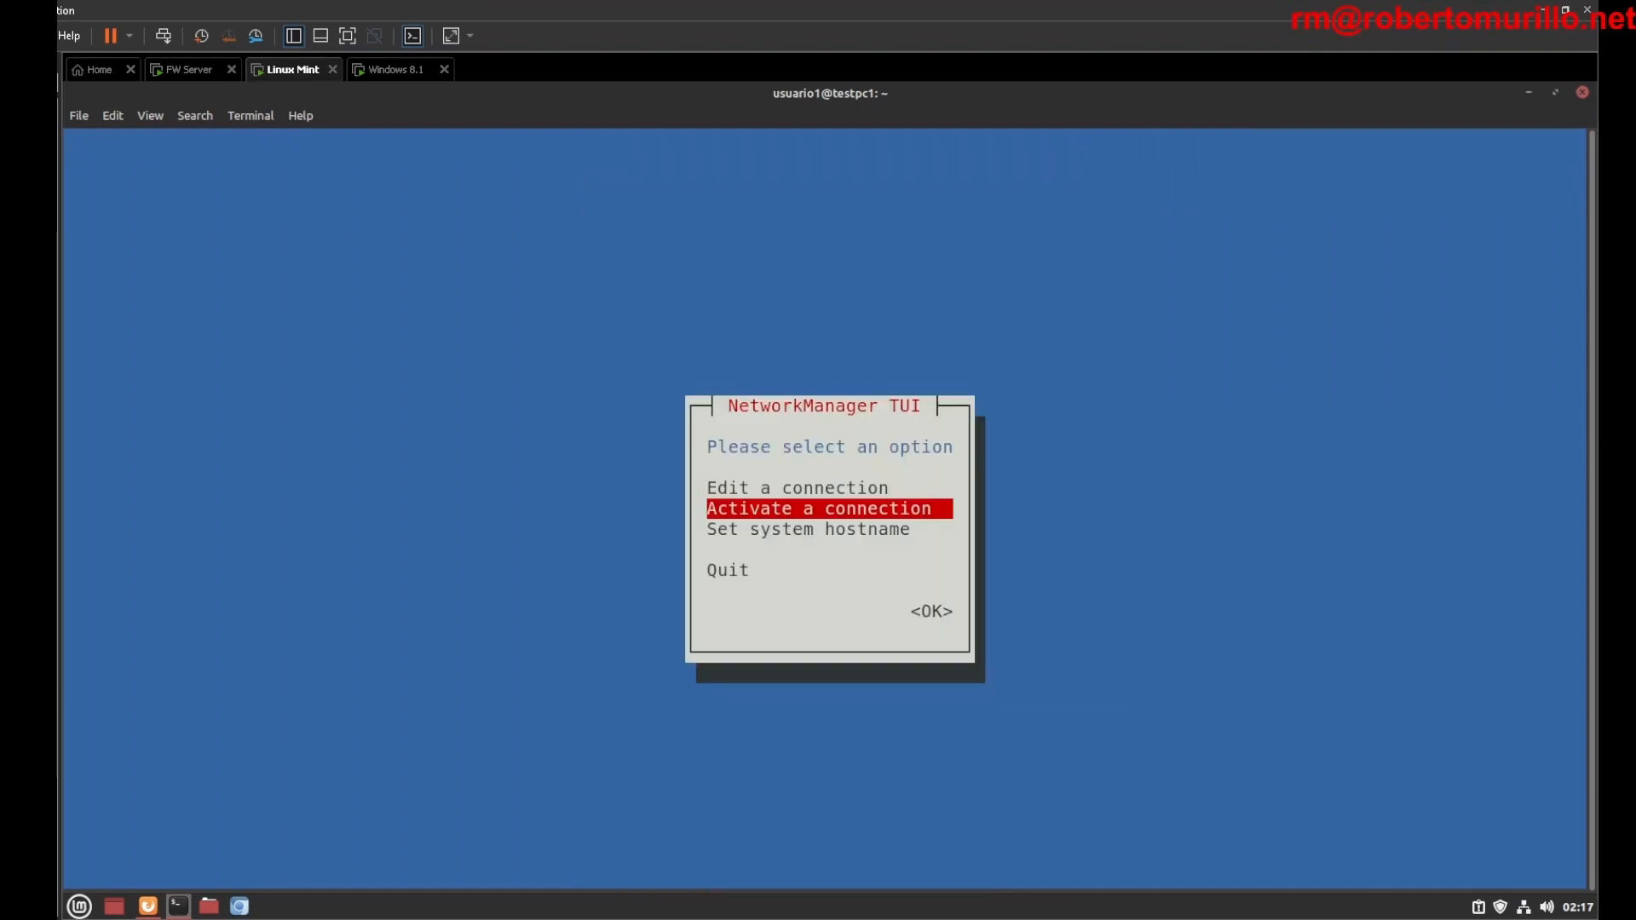
{"action": "key", "text": "Escape"}
Step: Run ip a s to confirm ens33 holds 192.168.100.201, then return to pfSense
{"action": "type", "text": "ip a s"}
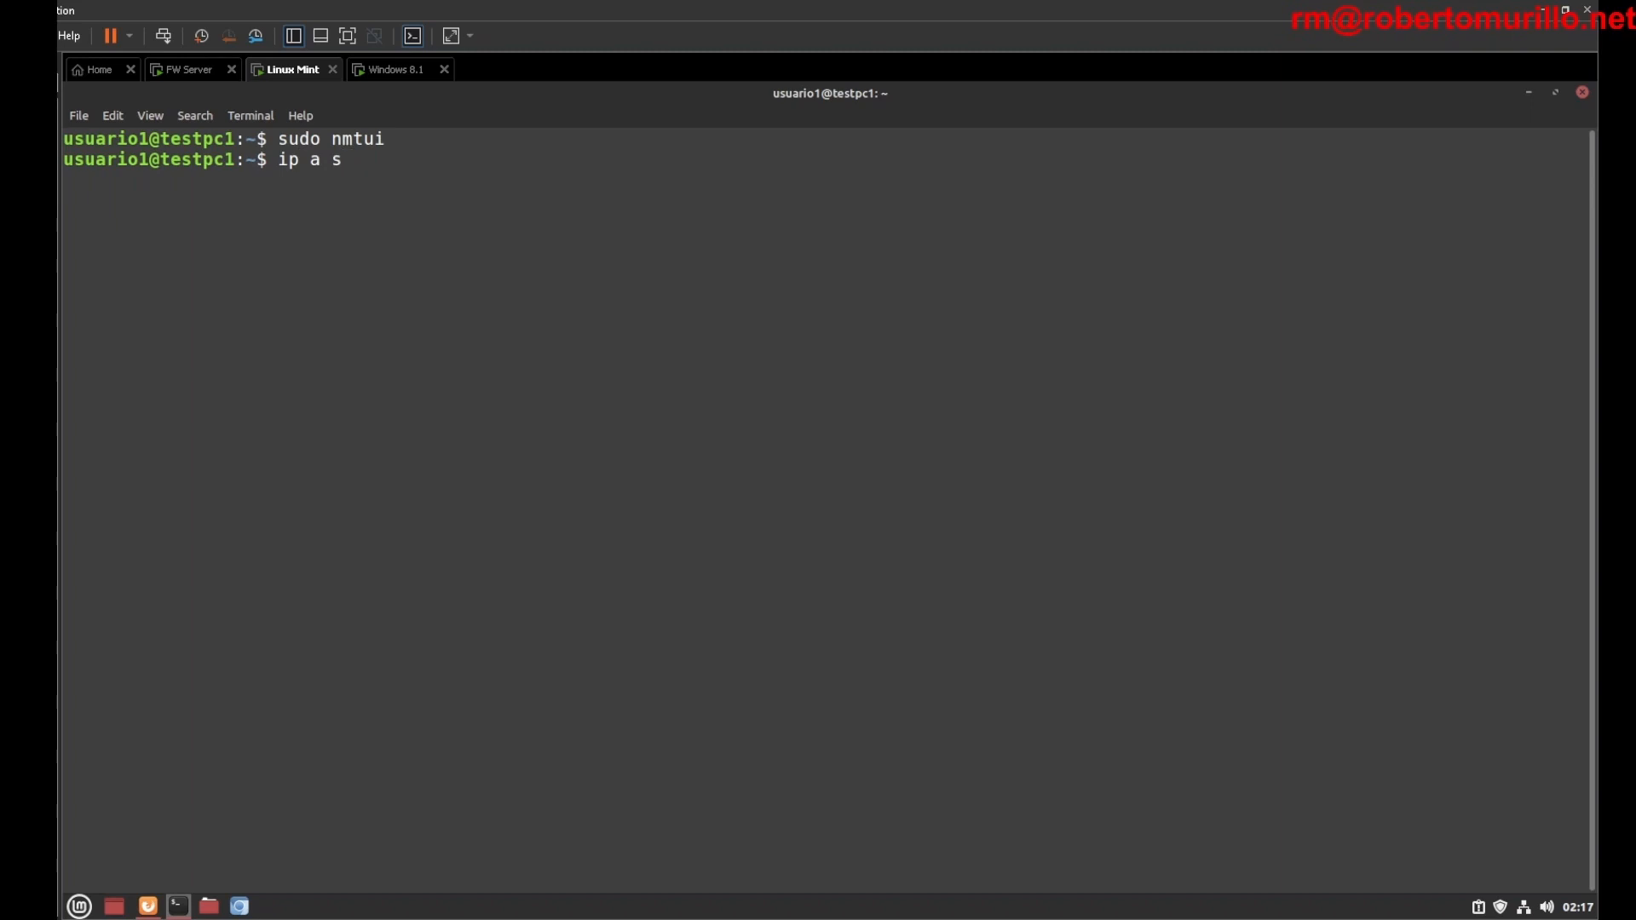
{"action": "key", "text": "Return"}
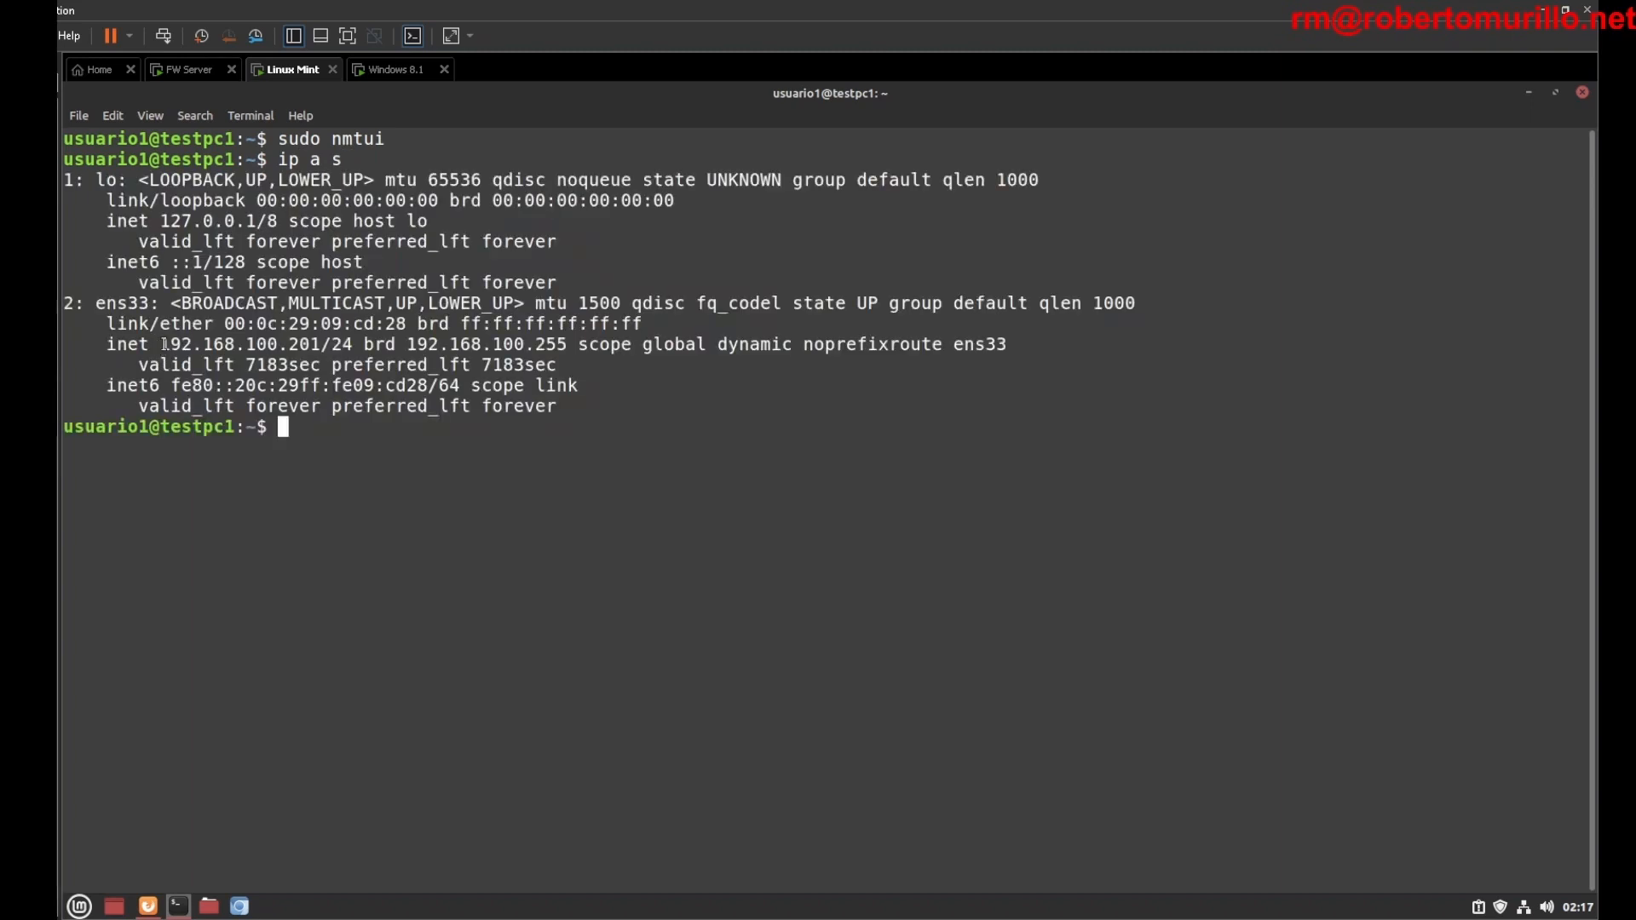
{"action": "left_click_drag", "start_coordinate": [158, 344], "coordinate": [320, 344]}
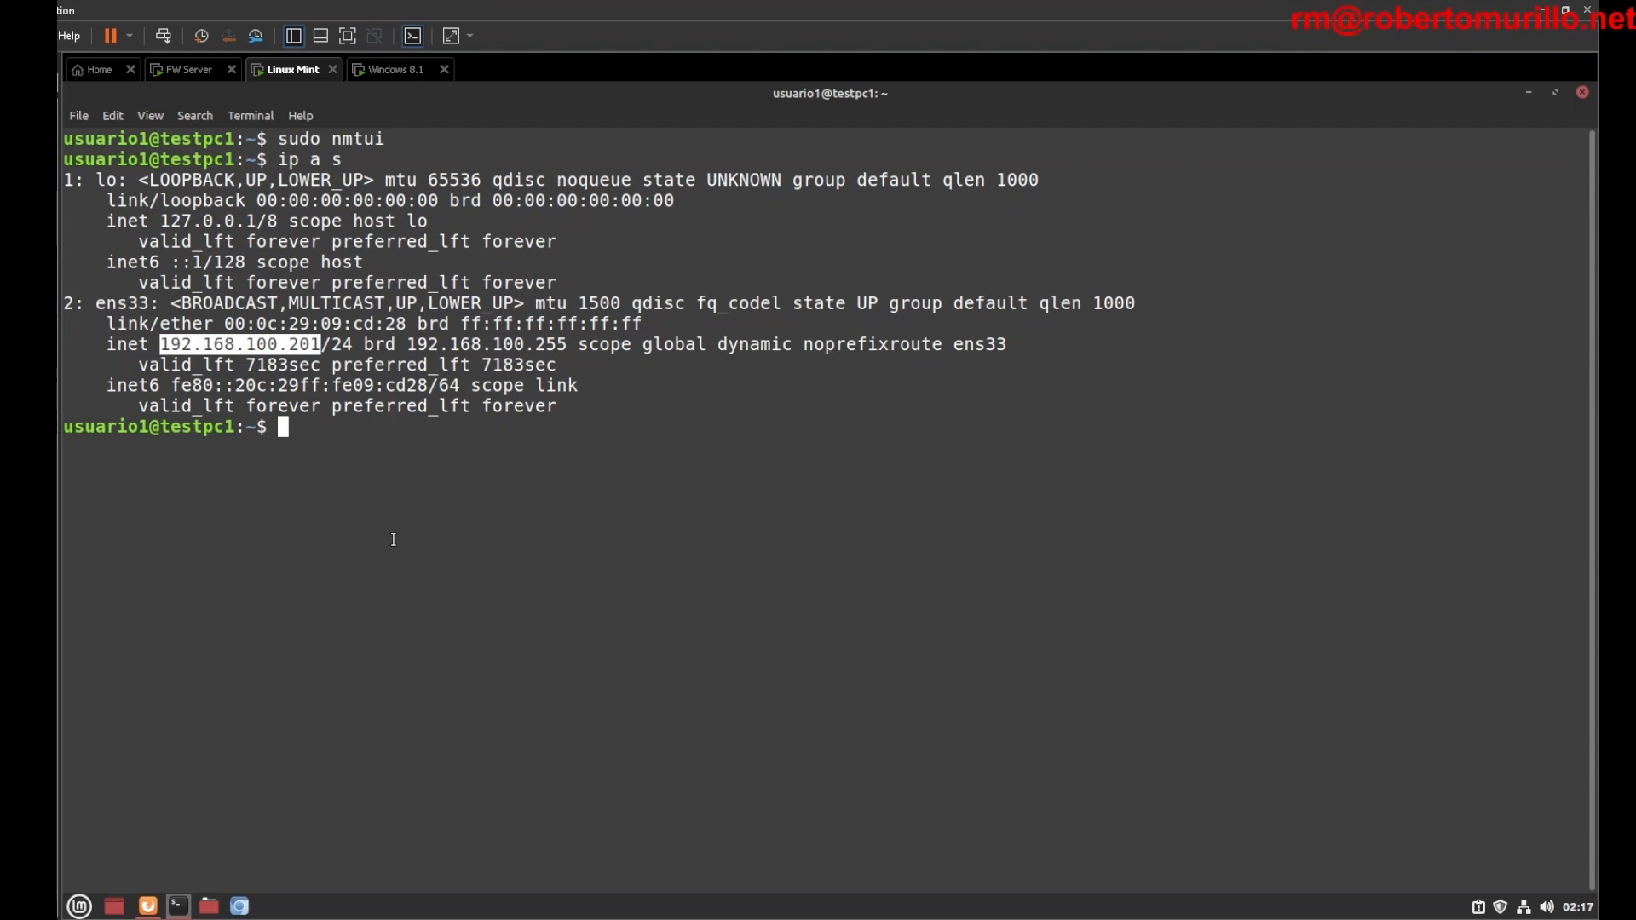
{"action": "key", "text": "alt+Tab"}
{"action": "left_click", "coordinate": [896, 207]}
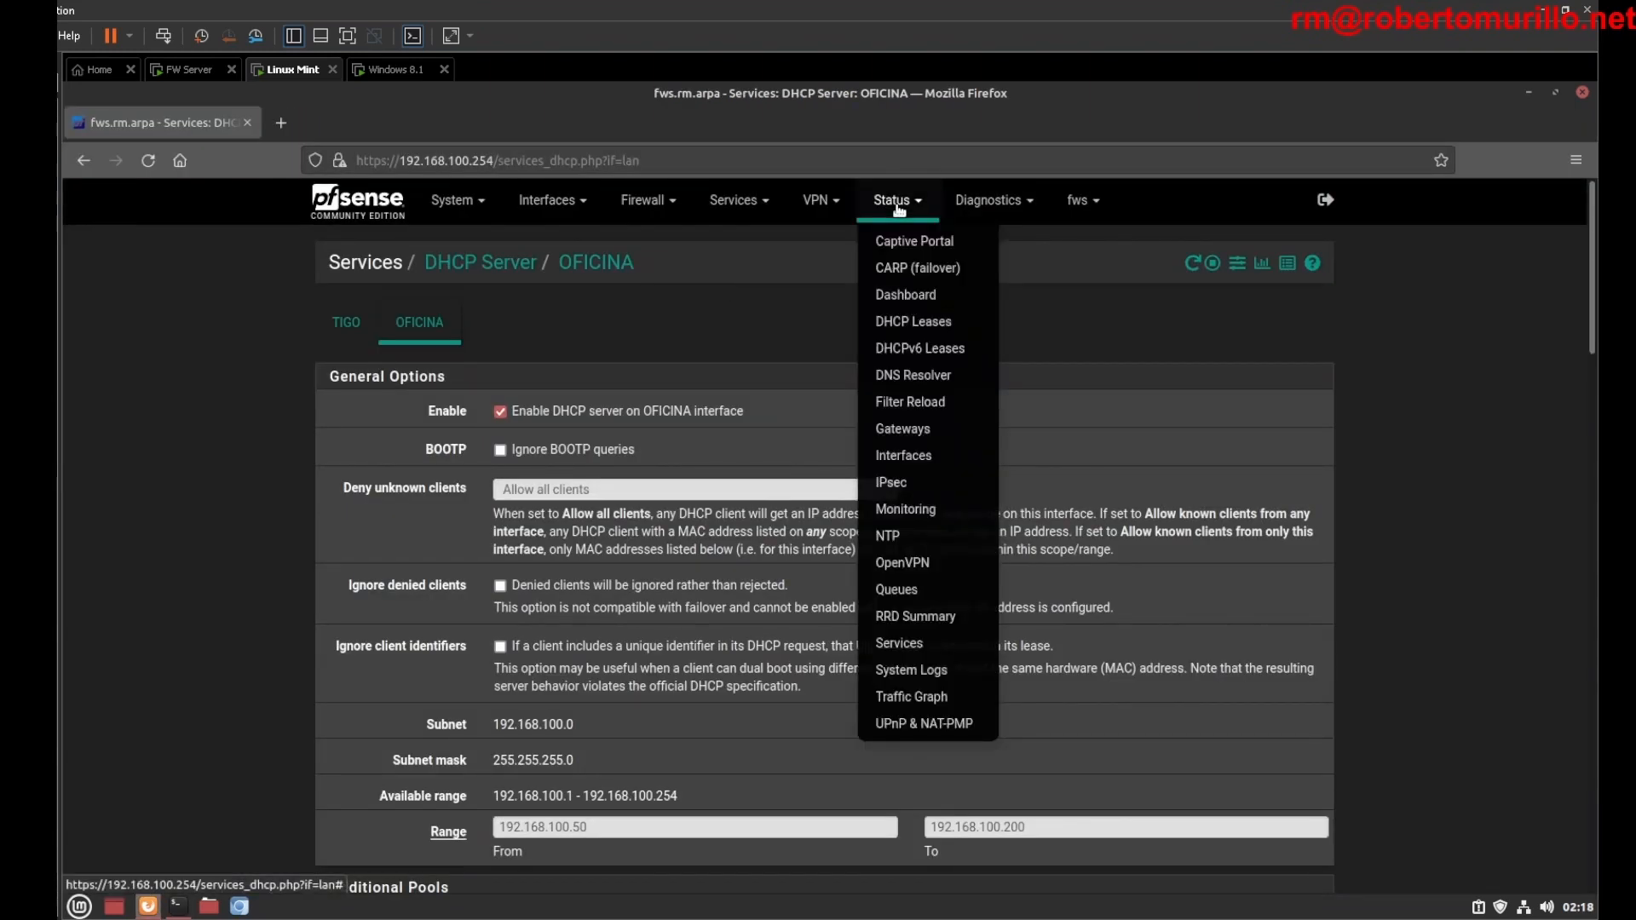
Step: Open Status > Services and confirm dhcpd (DHCP Service) is running
{"action": "left_click", "coordinate": [907, 646]}
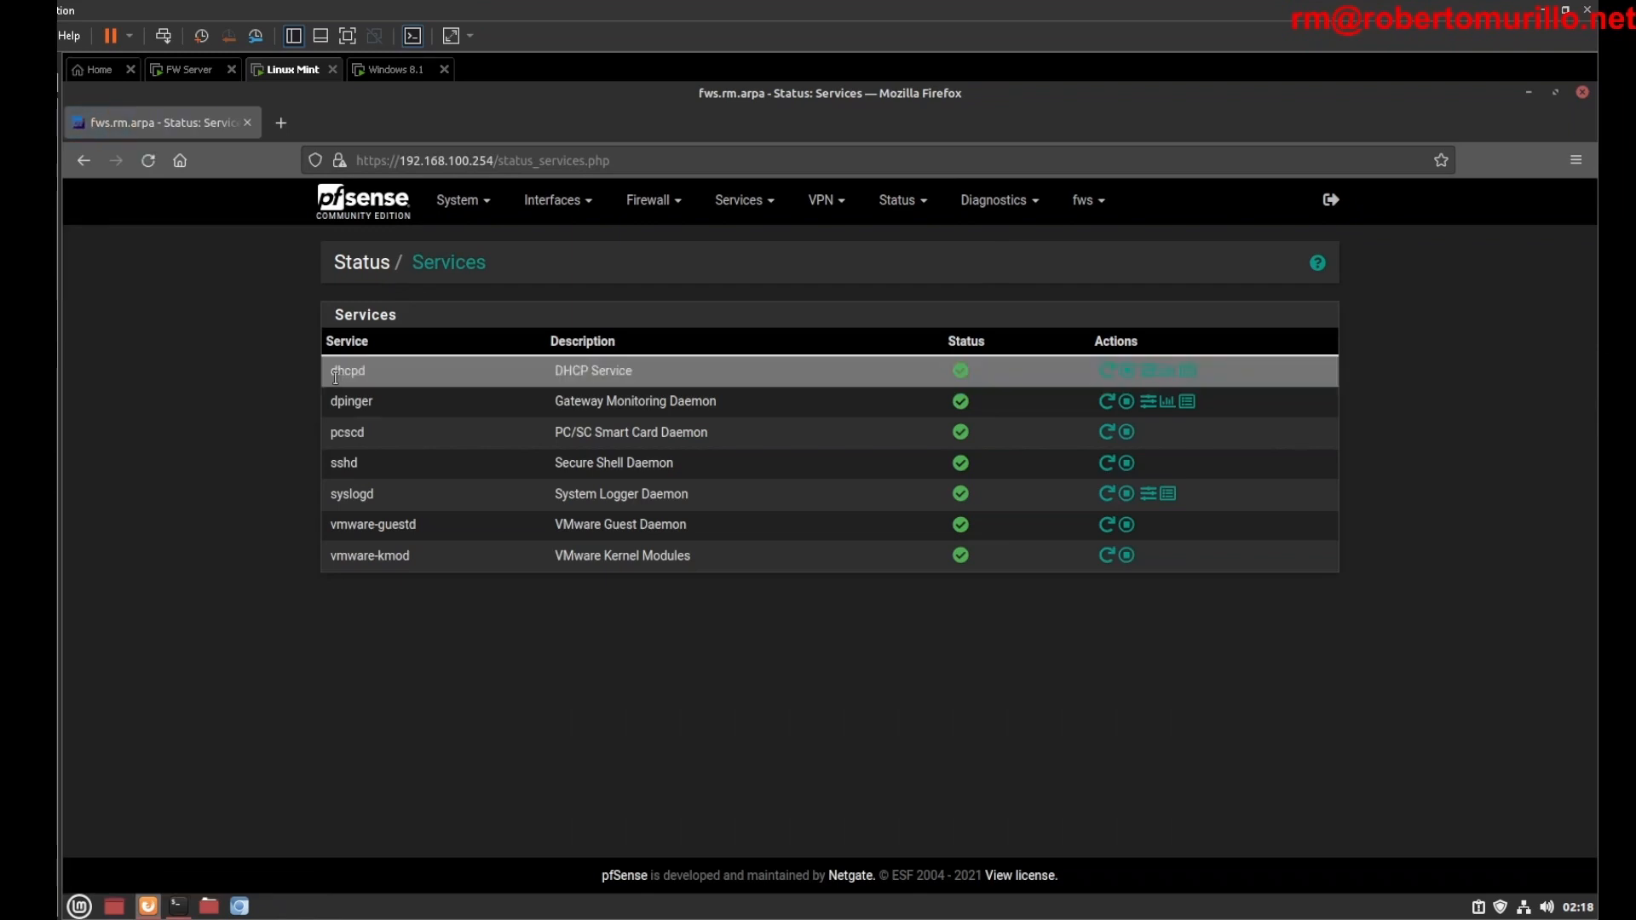
{"action": "left_click_drag", "start_coordinate": [332, 372], "coordinate": [366, 370]}
{"action": "left_click_drag", "start_coordinate": [555, 370], "coordinate": [644, 374]}
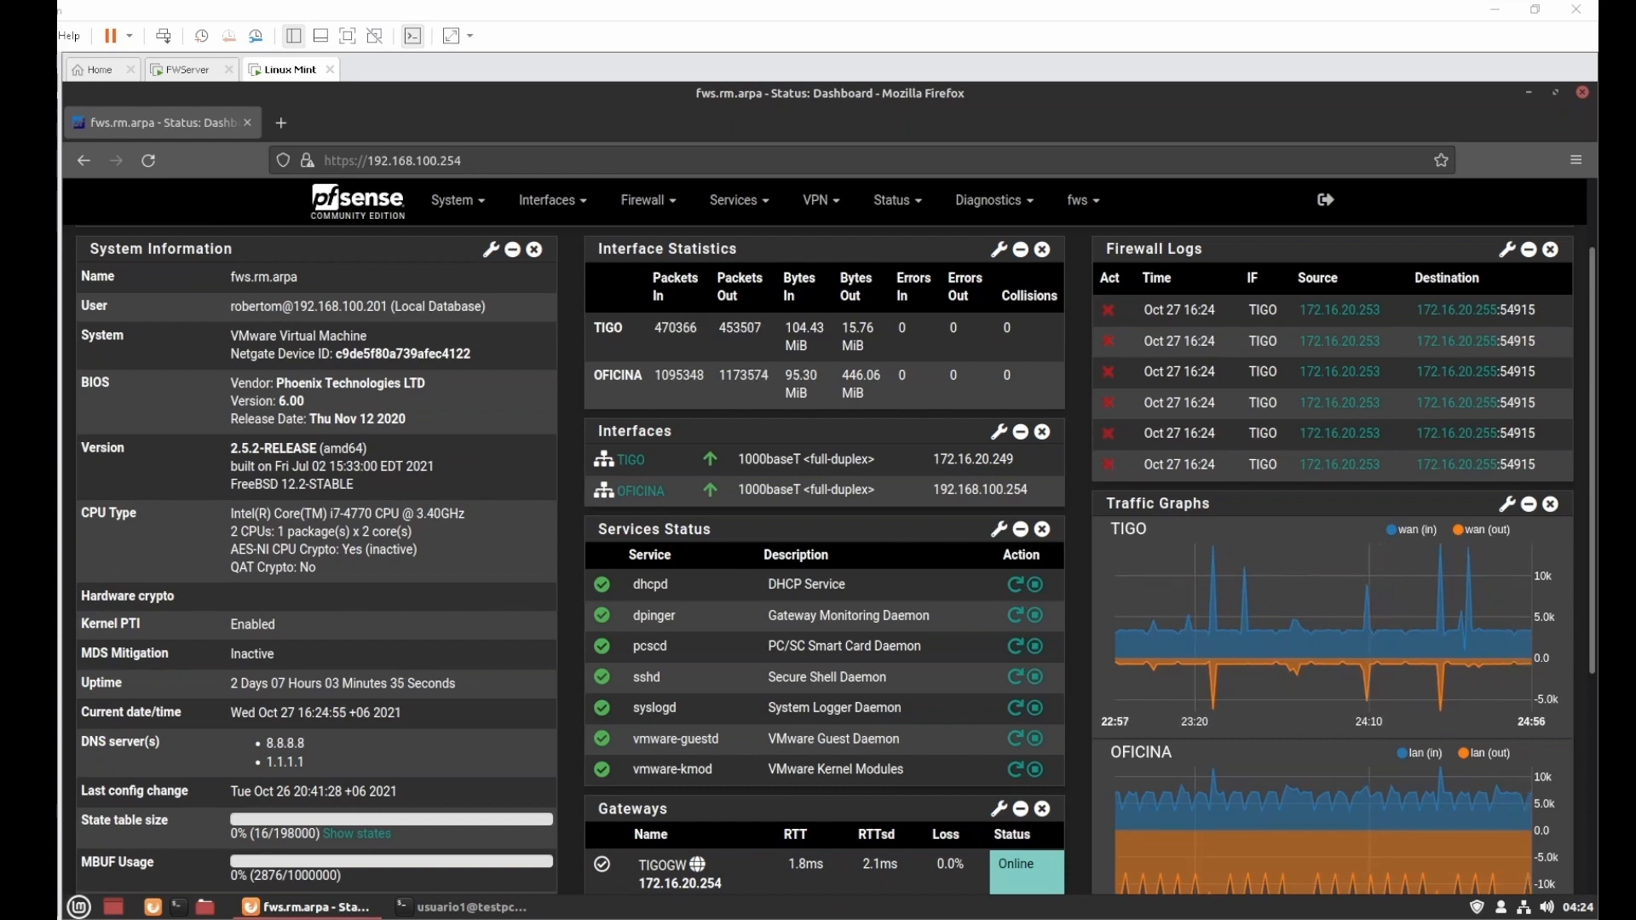
Step: In System > General Setup, set DNS Resolution Behavior to local 127.0.0.1 with remote fallback, and save
{"action": "left_click", "coordinate": [457, 204]}
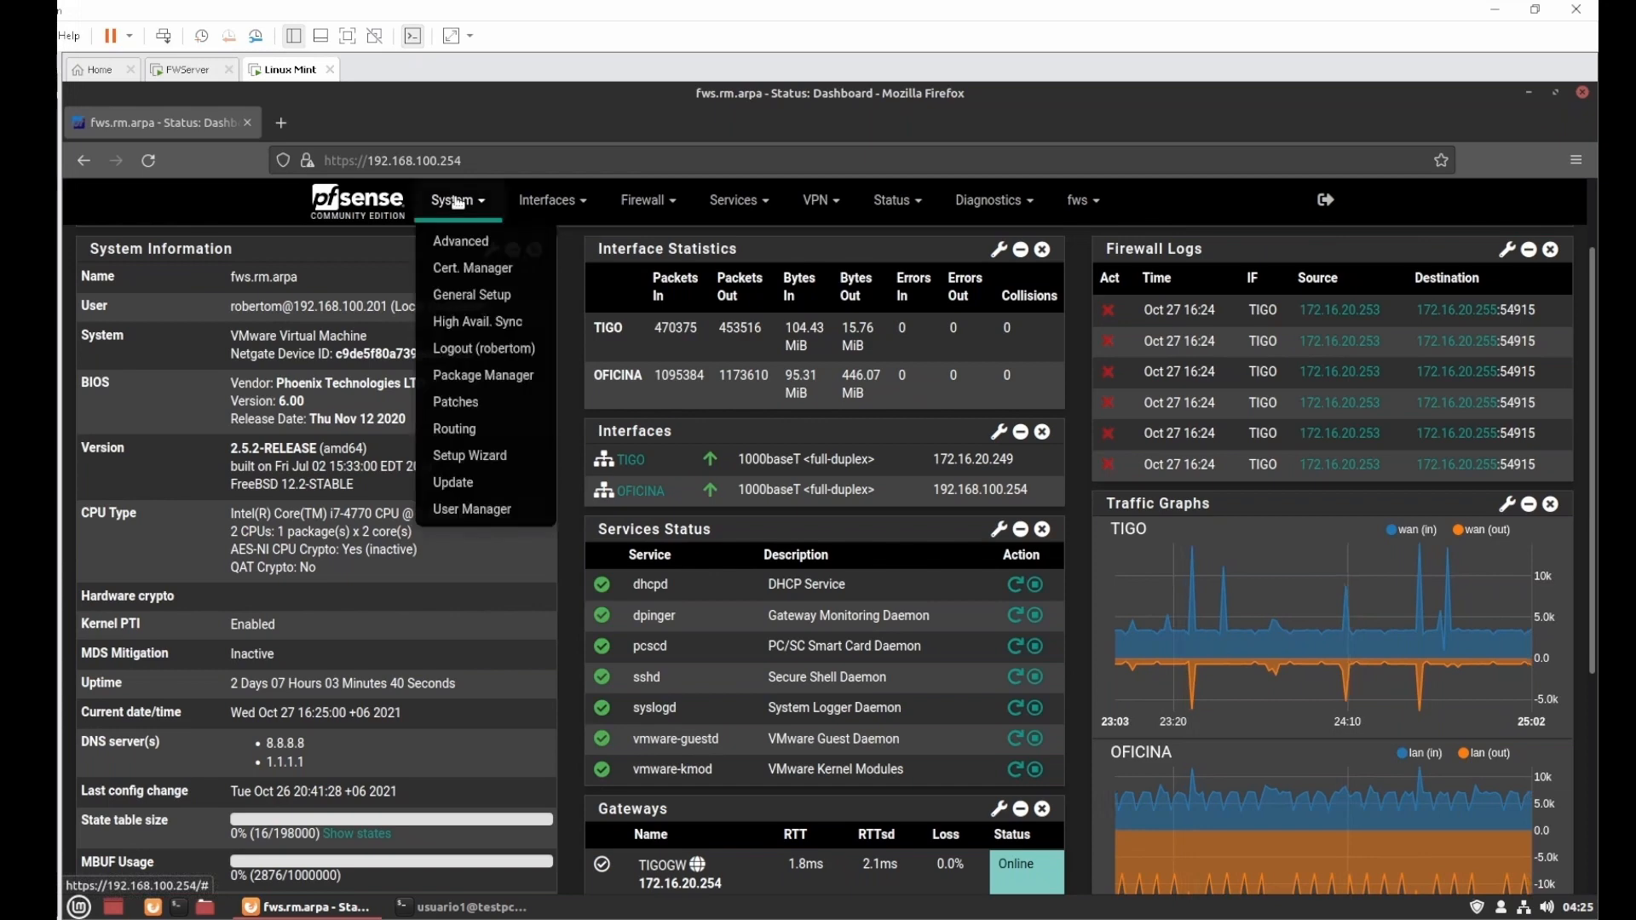
{"action": "left_click", "coordinate": [475, 295]}
{"action": "scroll", "coordinate": [406, 592], "scroll_direction": "down", "scroll_amount": 2}
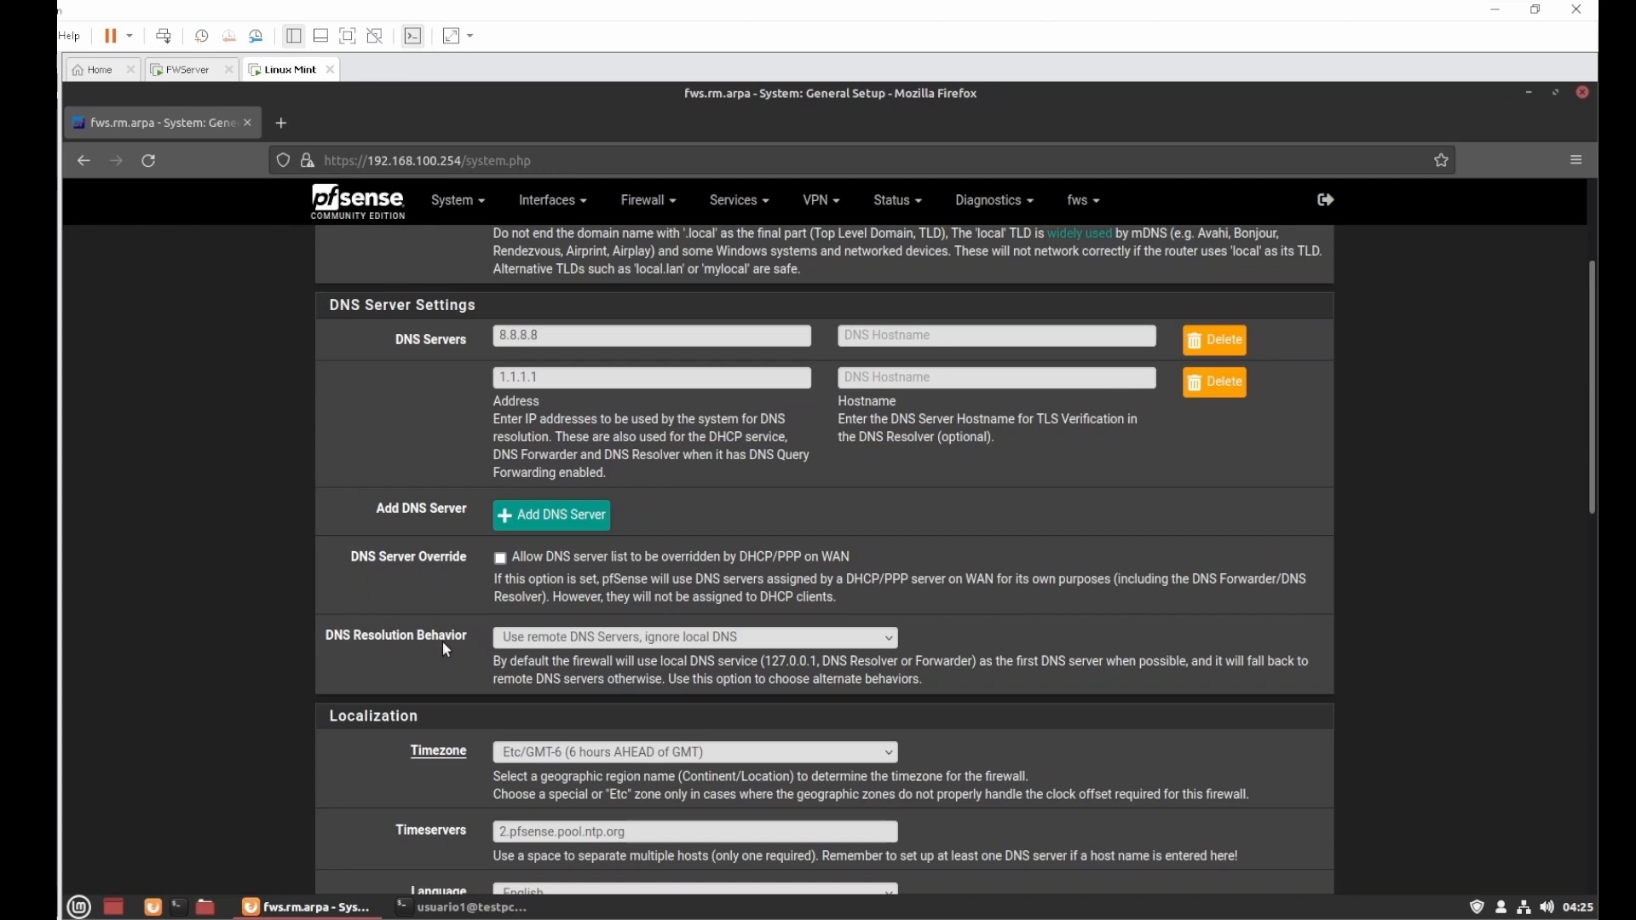
{"action": "left_click_drag", "start_coordinate": [356, 648], "coordinate": [465, 650]}
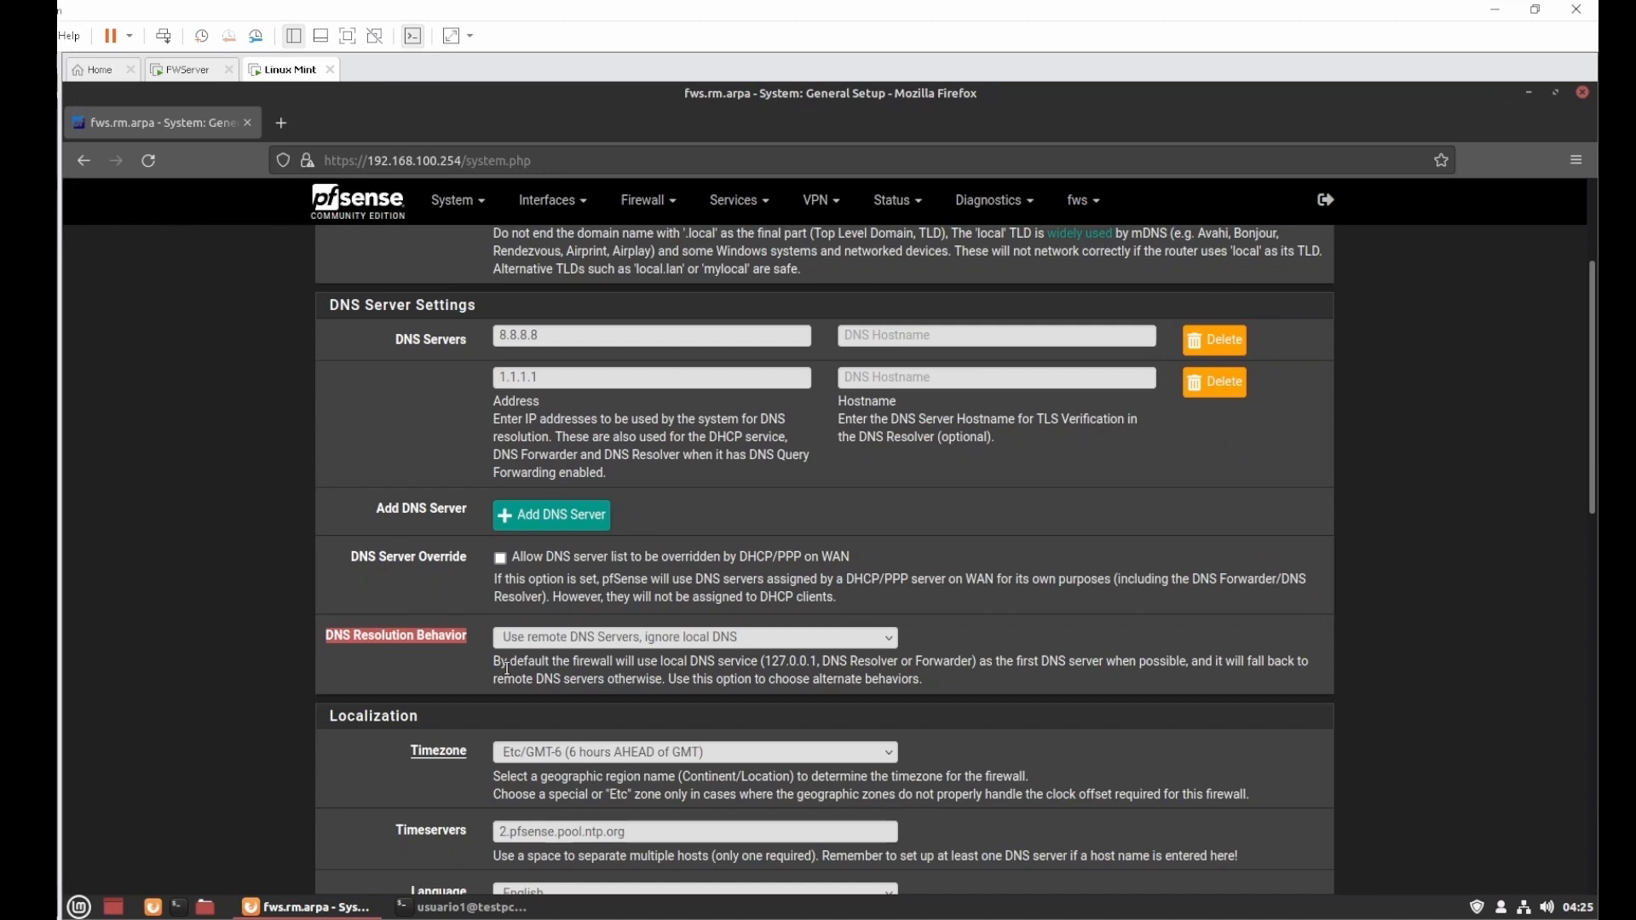
{"action": "left_click_drag", "start_coordinate": [543, 337], "coordinate": [489, 377]}
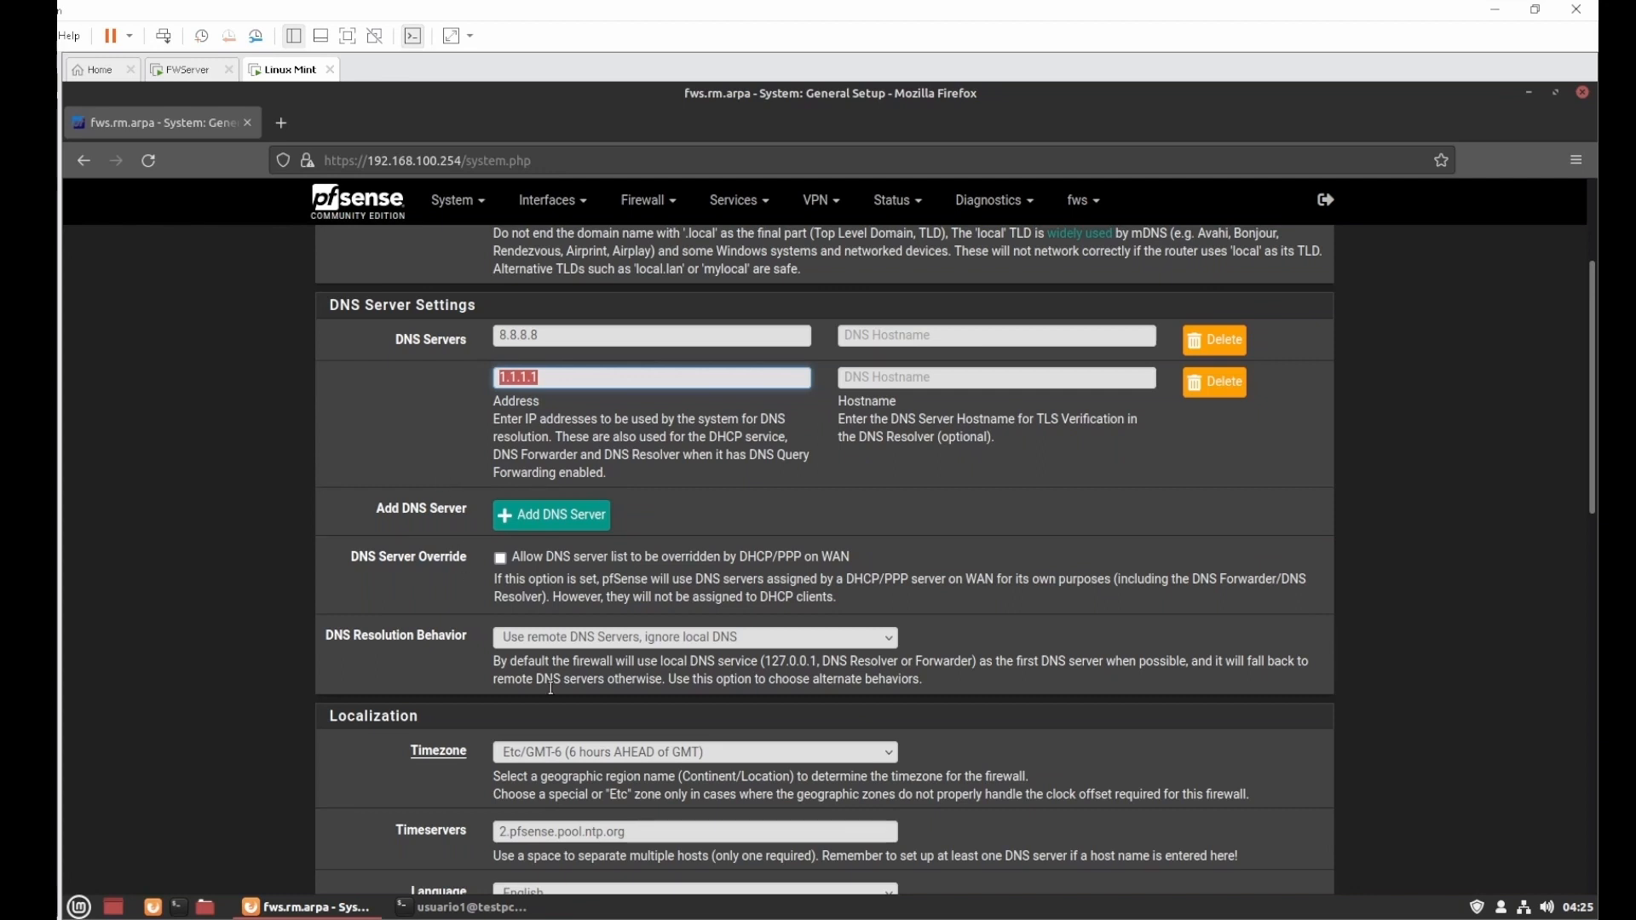
{"action": "left_click", "coordinate": [605, 645]}
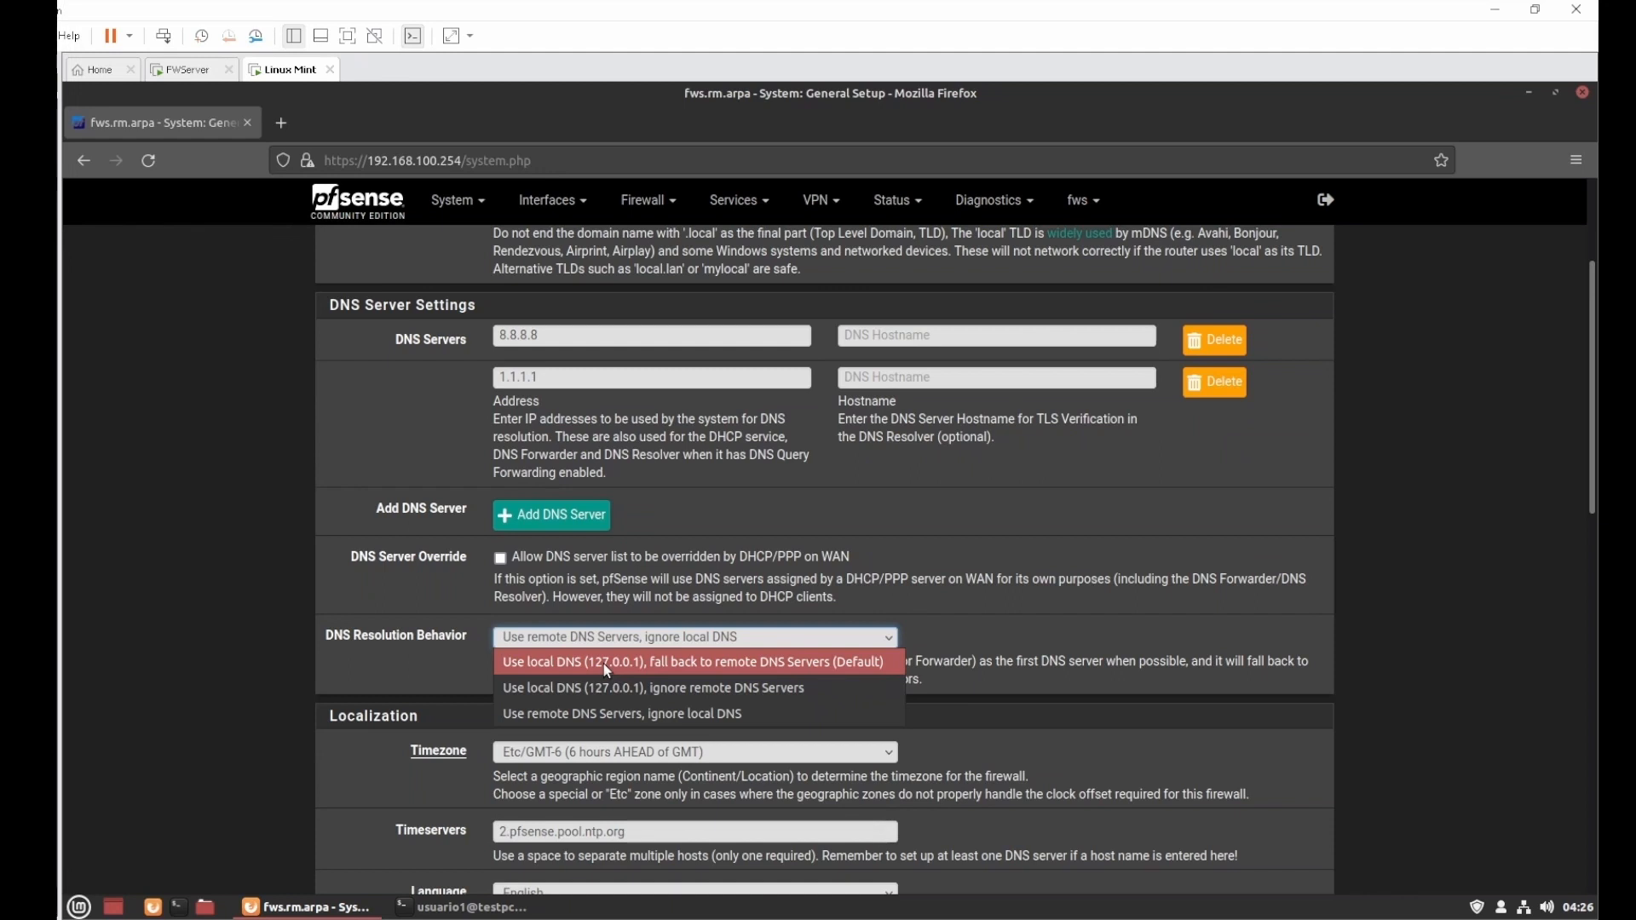
{"action": "left_click", "coordinate": [607, 668]}
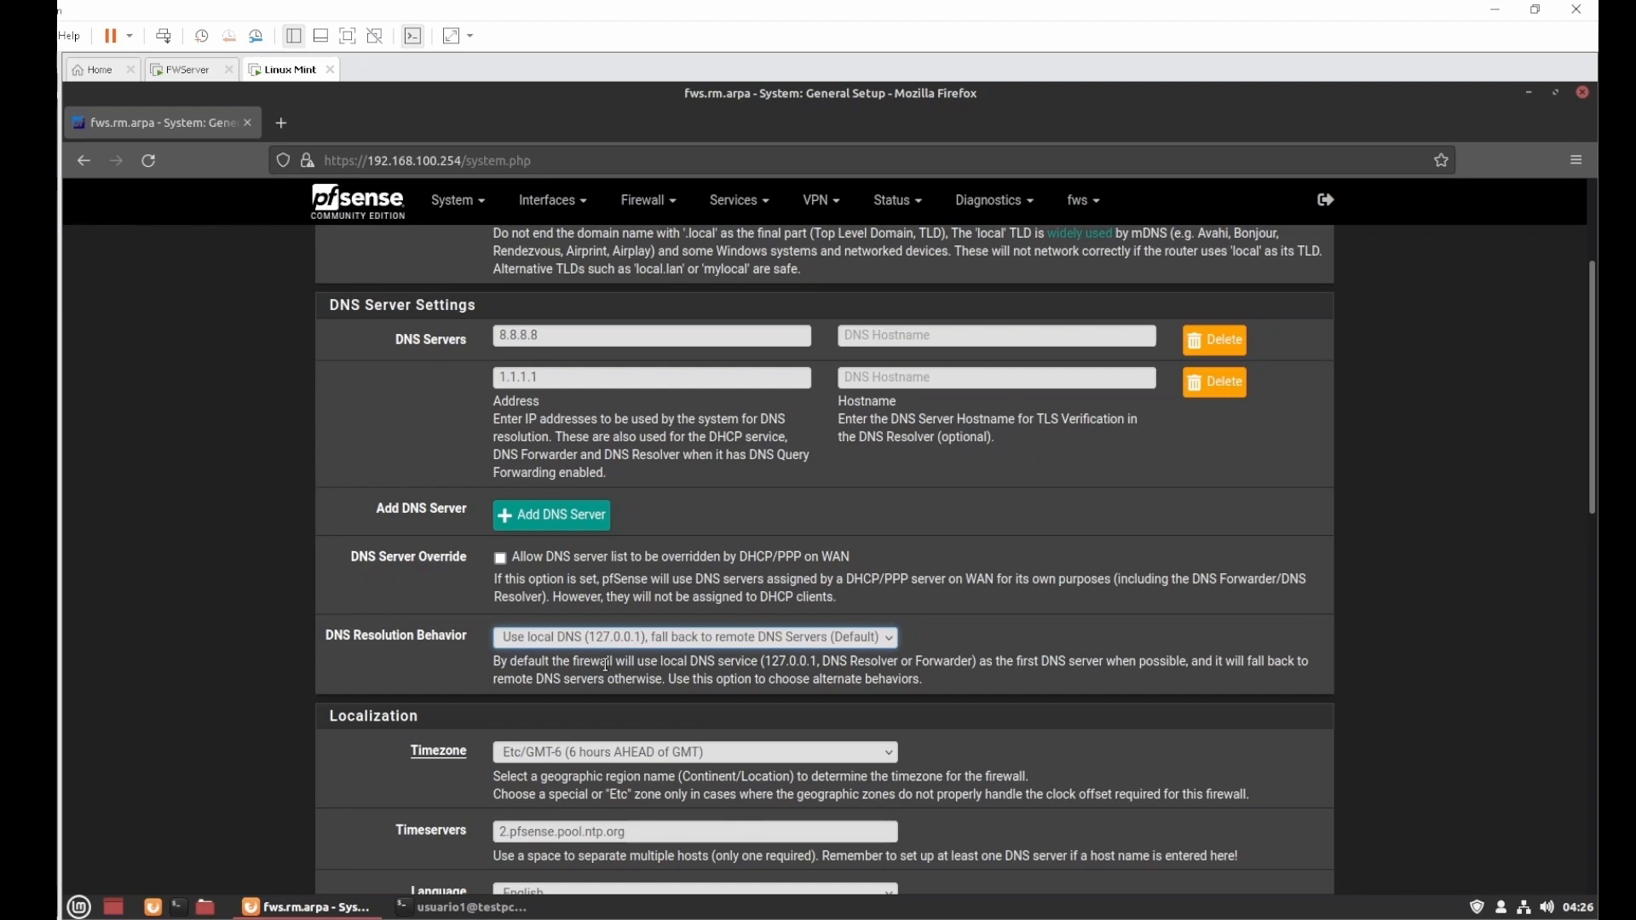
{"action": "left_click_drag", "start_coordinate": [554, 339], "coordinate": [461, 382]}
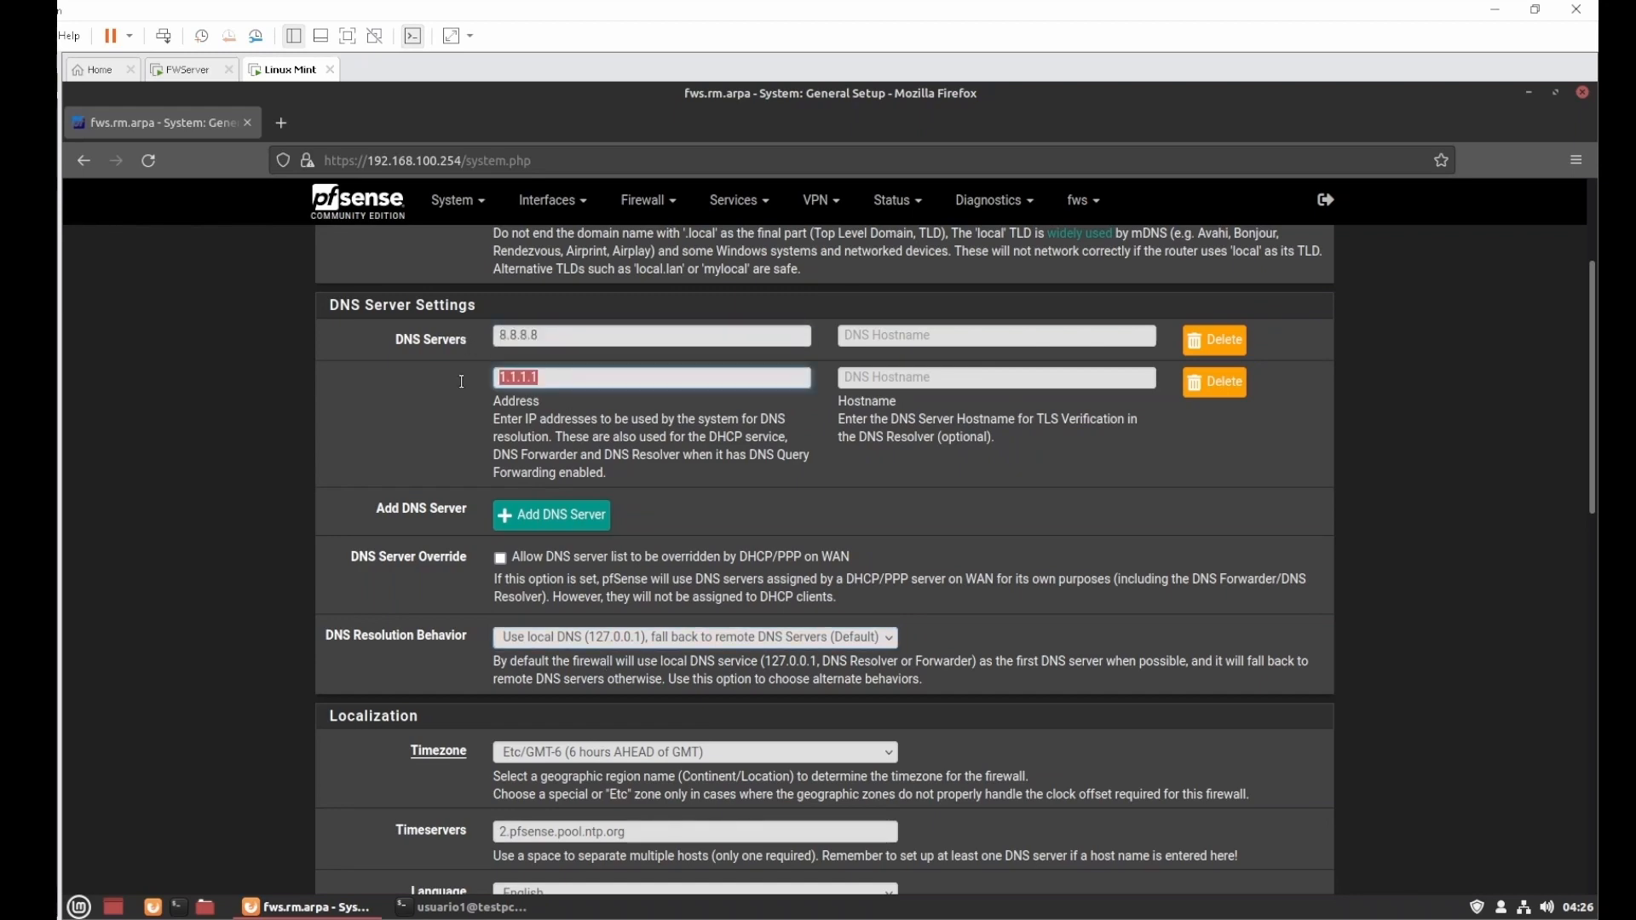
{"action": "scroll", "coordinate": [399, 467], "scroll_direction": "down", "scroll_amount": 15}
{"action": "left_click", "coordinate": [529, 795]}
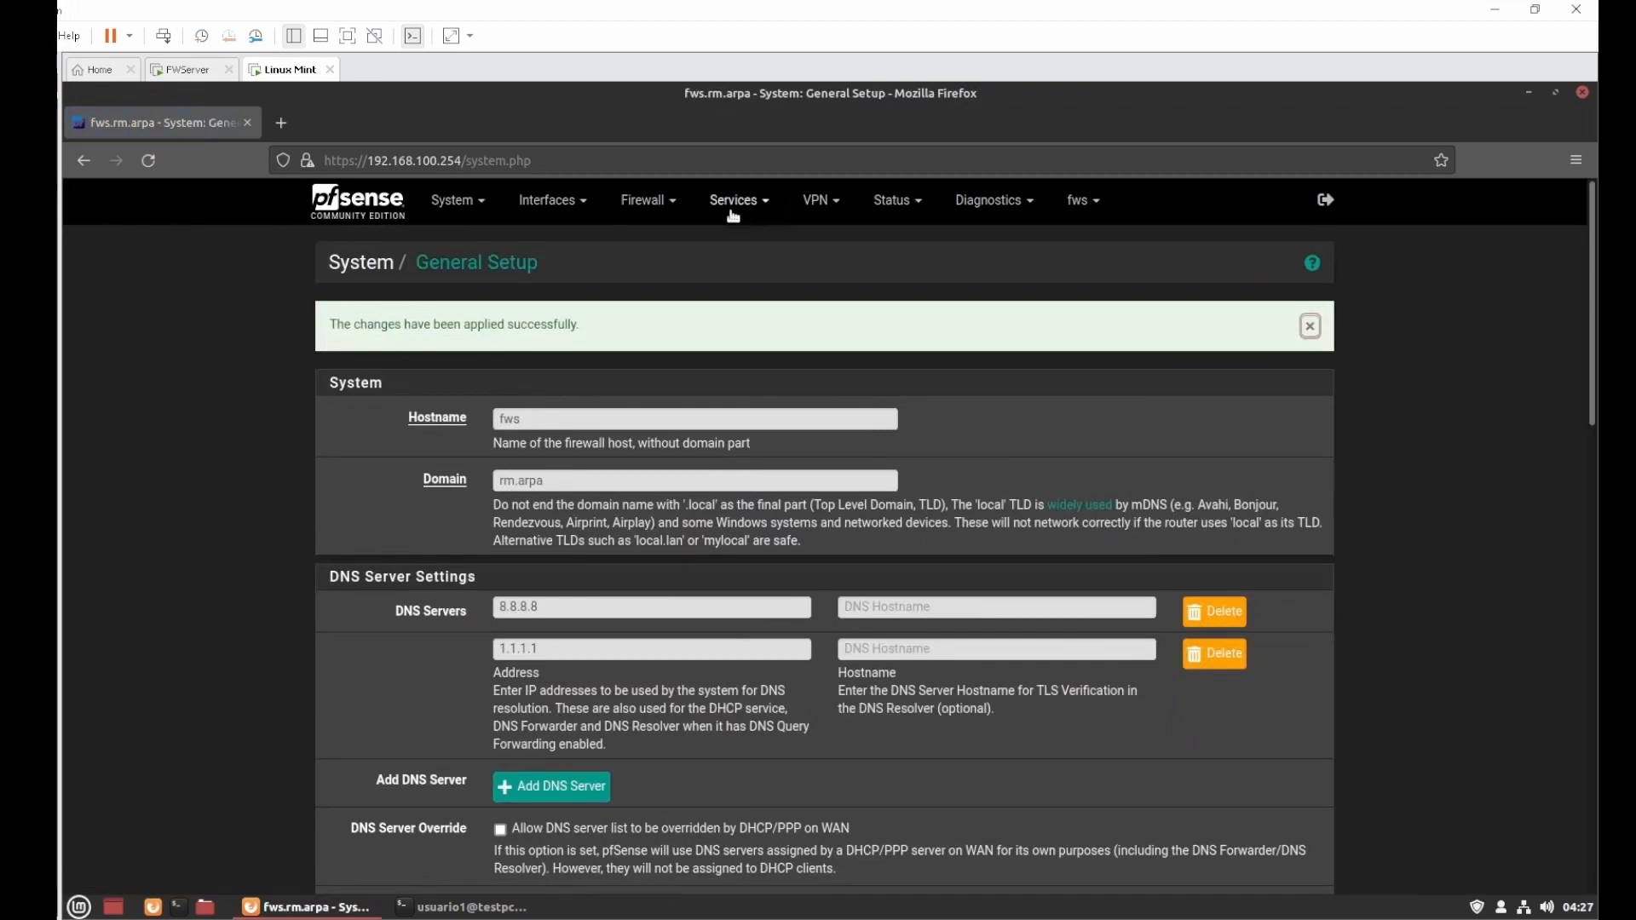
Step: Open the OFICINA DHCP server settings and locate the 8.8.8.8, 1.0.0.1 and 1.1.1.1 DNS servers
{"action": "left_click", "coordinate": [732, 204]}
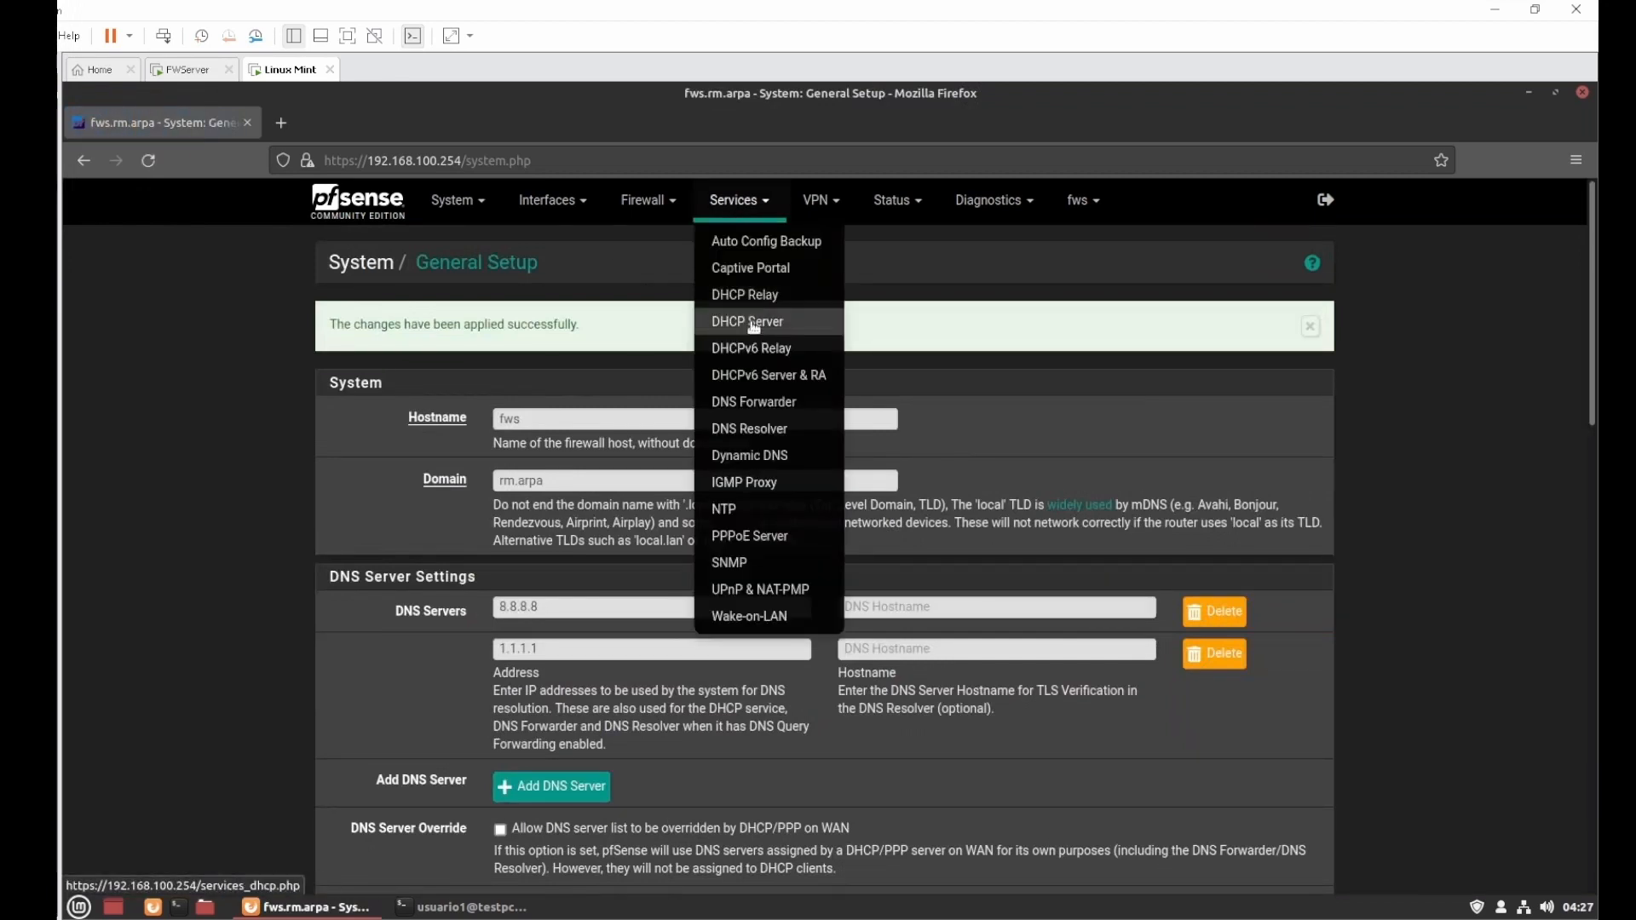
{"action": "left_click", "coordinate": [753, 320]}
{"action": "scroll", "coordinate": [358, 679], "scroll_direction": "down", "scroll_amount": 7}
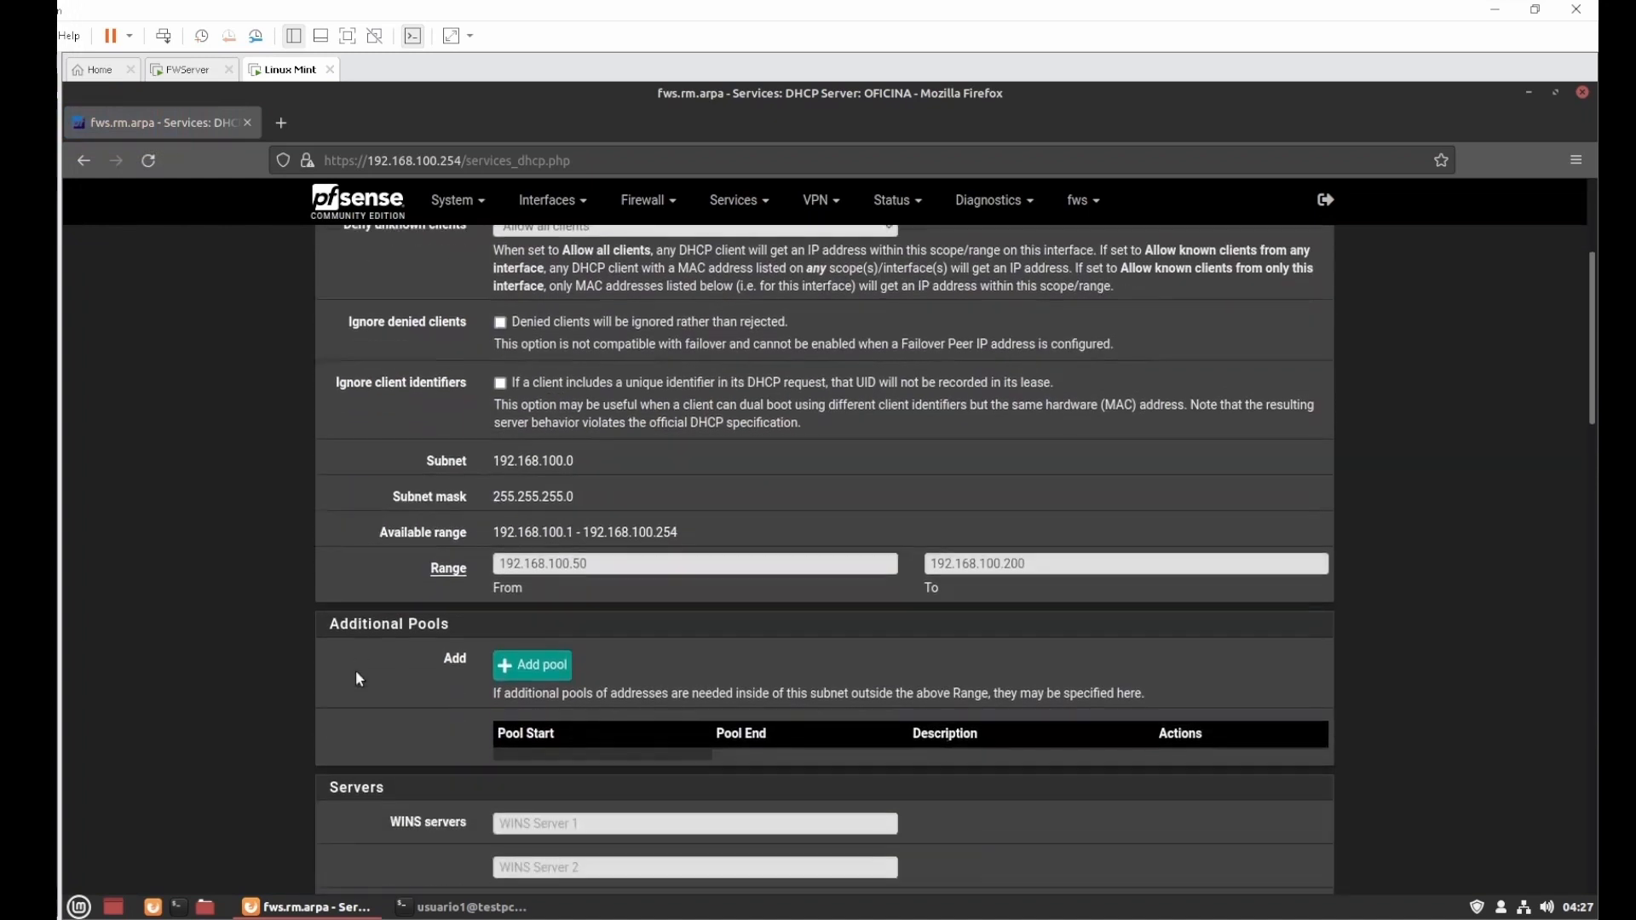
{"action": "scroll", "coordinate": [356, 669], "scroll_direction": "down", "scroll_amount": 2}
{"action": "left_click_drag", "start_coordinate": [546, 593], "coordinate": [451, 595]}
{"action": "left_click_drag", "start_coordinate": [542, 550], "coordinate": [458, 549]}
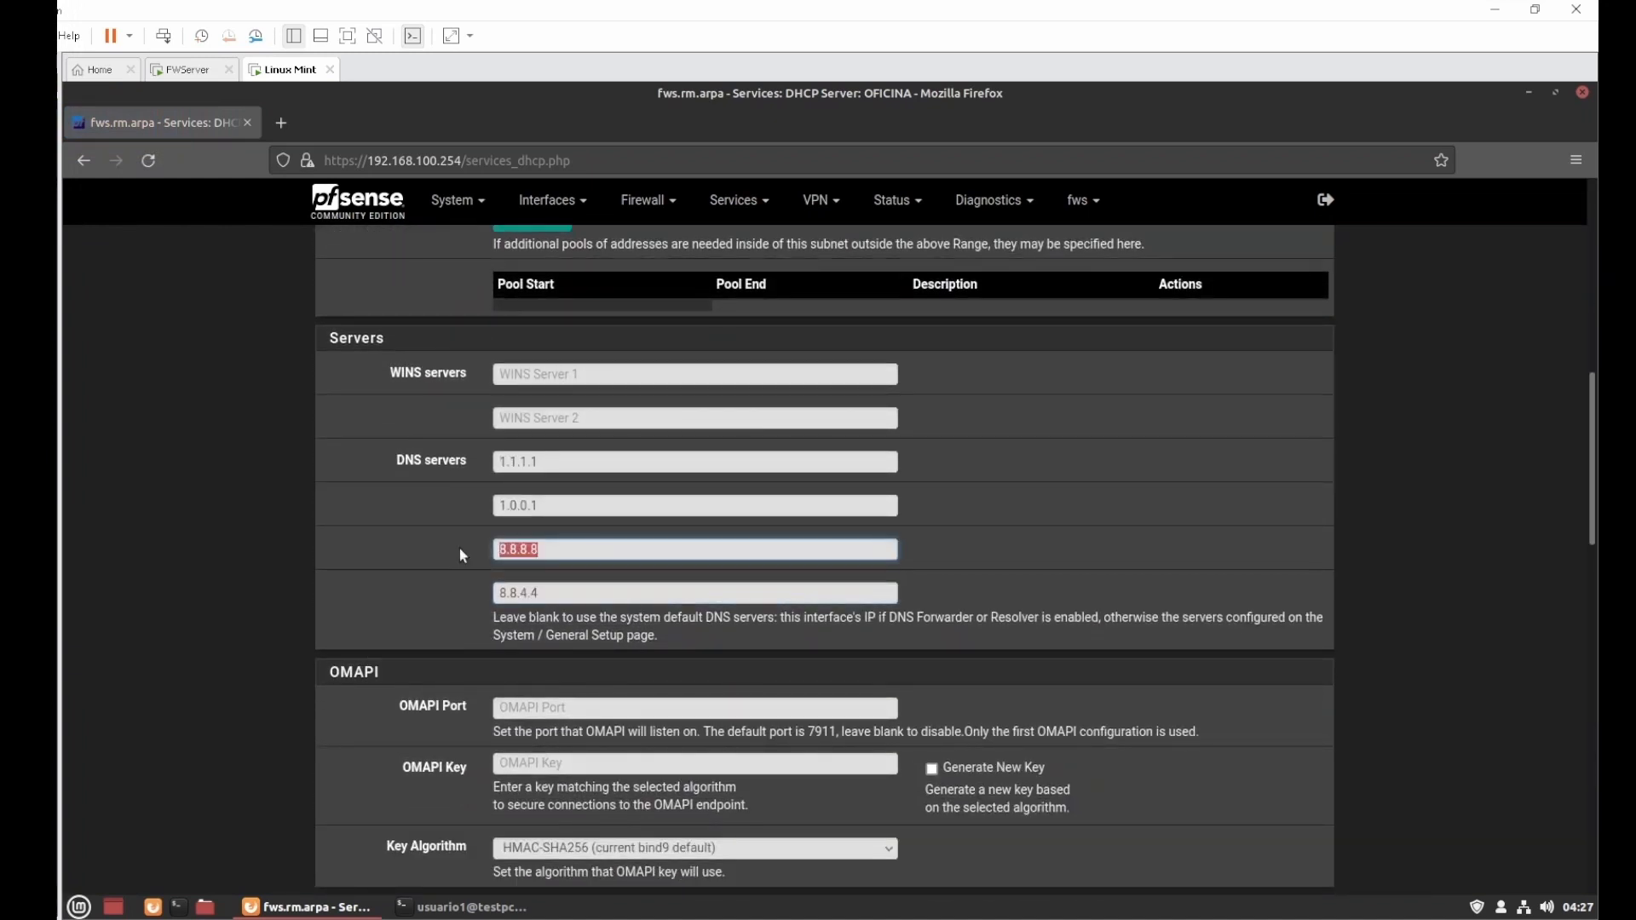
{"action": "left_click_drag", "start_coordinate": [540, 506], "coordinate": [477, 464]}
{"action": "left_click_drag", "start_coordinate": [545, 593], "coordinate": [443, 586]}
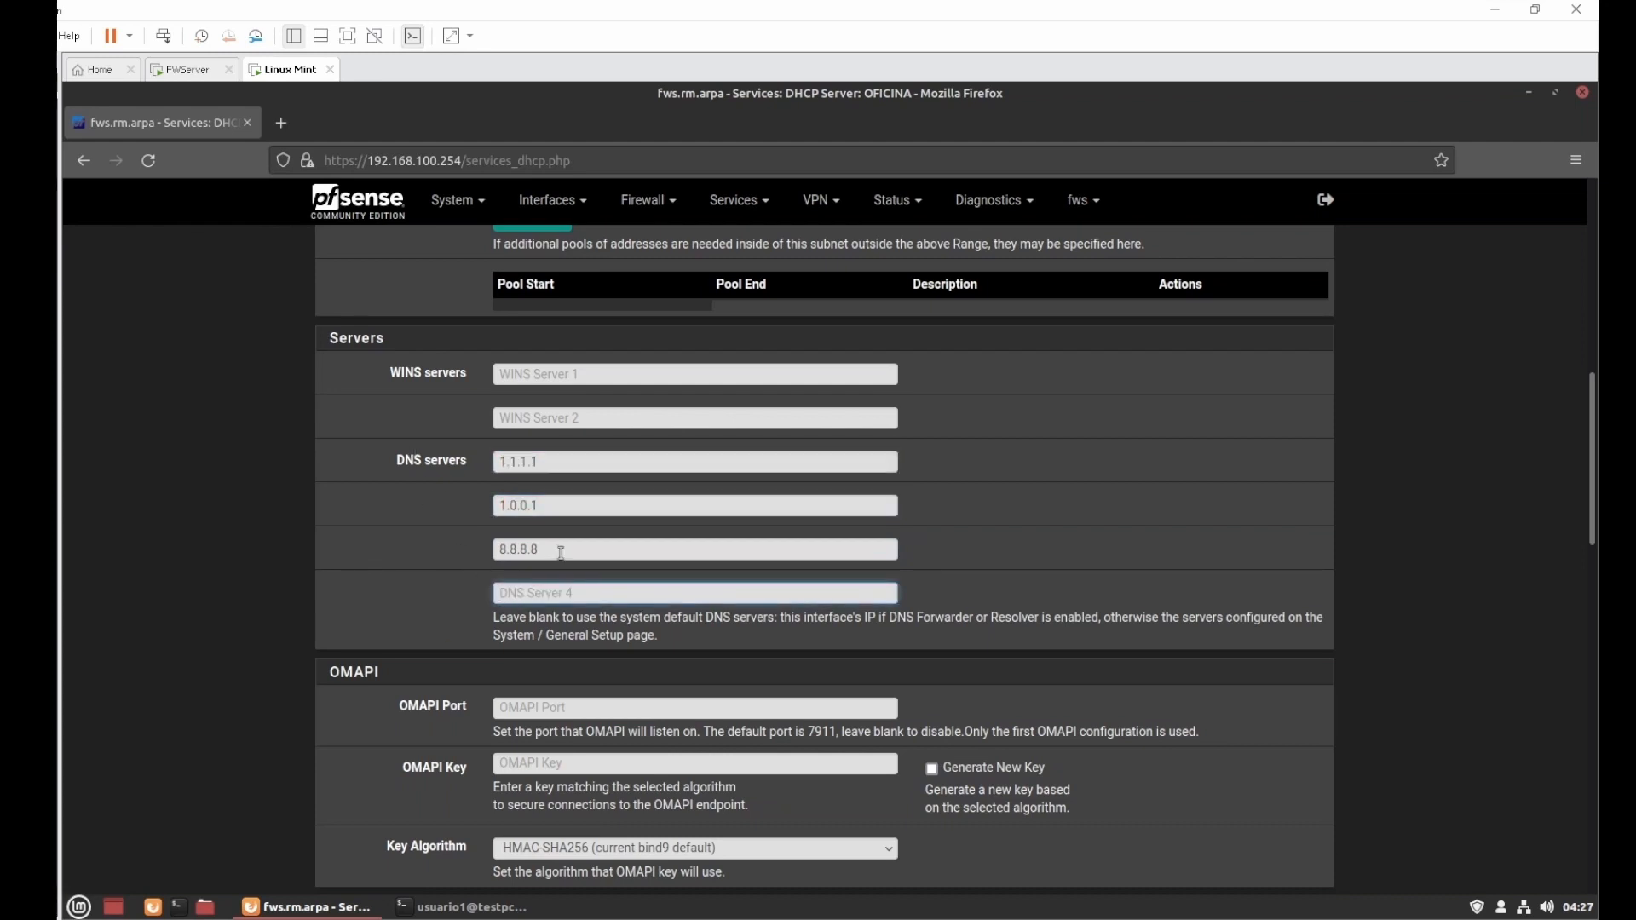
Step: Clear the 8.8.8.8, 1.0.0.1 and 1.1.1.1 DNS server fields and save the OFICINA DHCP settings
{"action": "left_click_drag", "start_coordinate": [560, 550], "coordinate": [457, 548]}
{"action": "key", "text": "BackSpace"}
{"action": "left_click_drag", "start_coordinate": [545, 507], "coordinate": [452, 506]}
{"action": "key", "text": "BackSpace"}
{"action": "left_click_drag", "start_coordinate": [545, 462], "coordinate": [393, 458]}
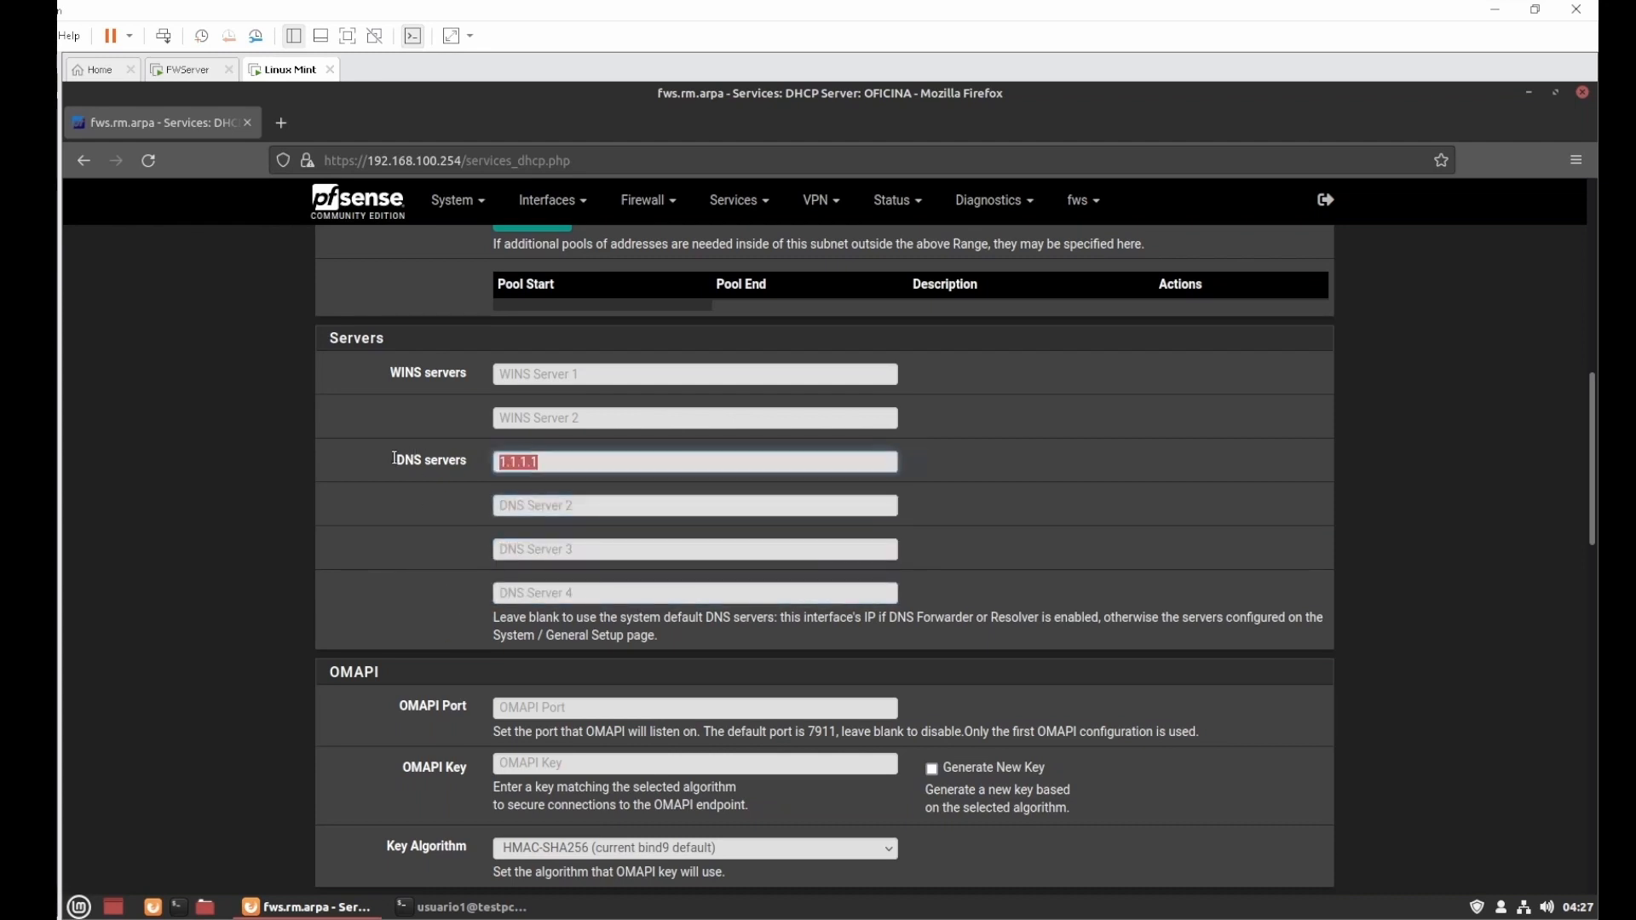
{"action": "key", "text": "BackSpace"}
{"action": "scroll", "coordinate": [413, 596], "scroll_direction": "down", "scroll_amount": 15}
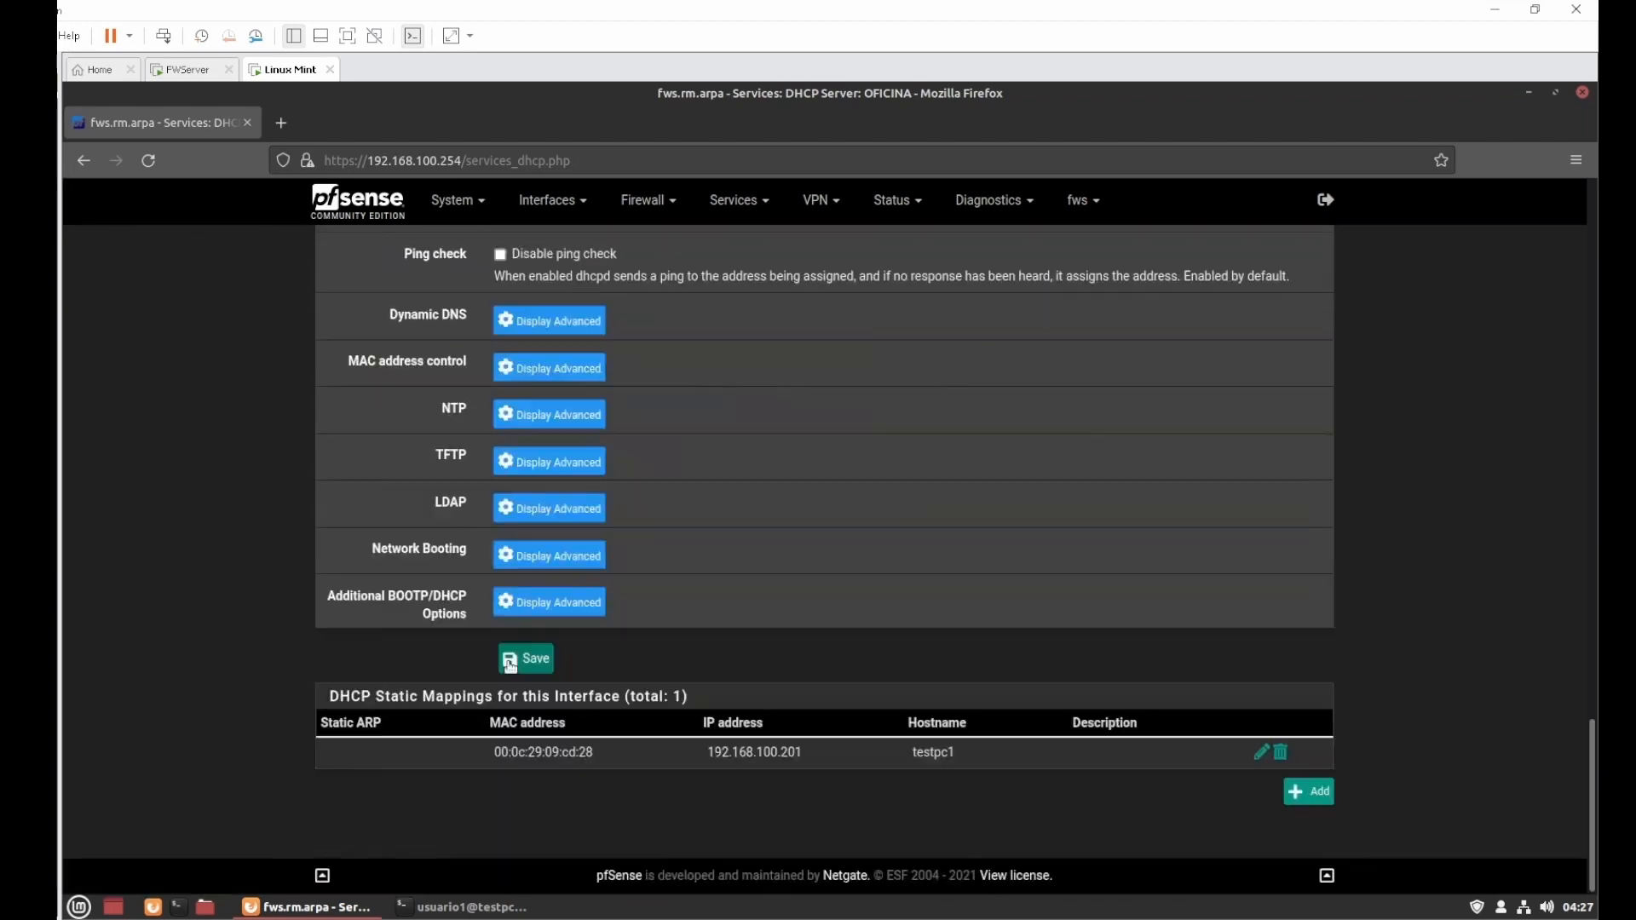
{"action": "left_click", "coordinate": [525, 658]}
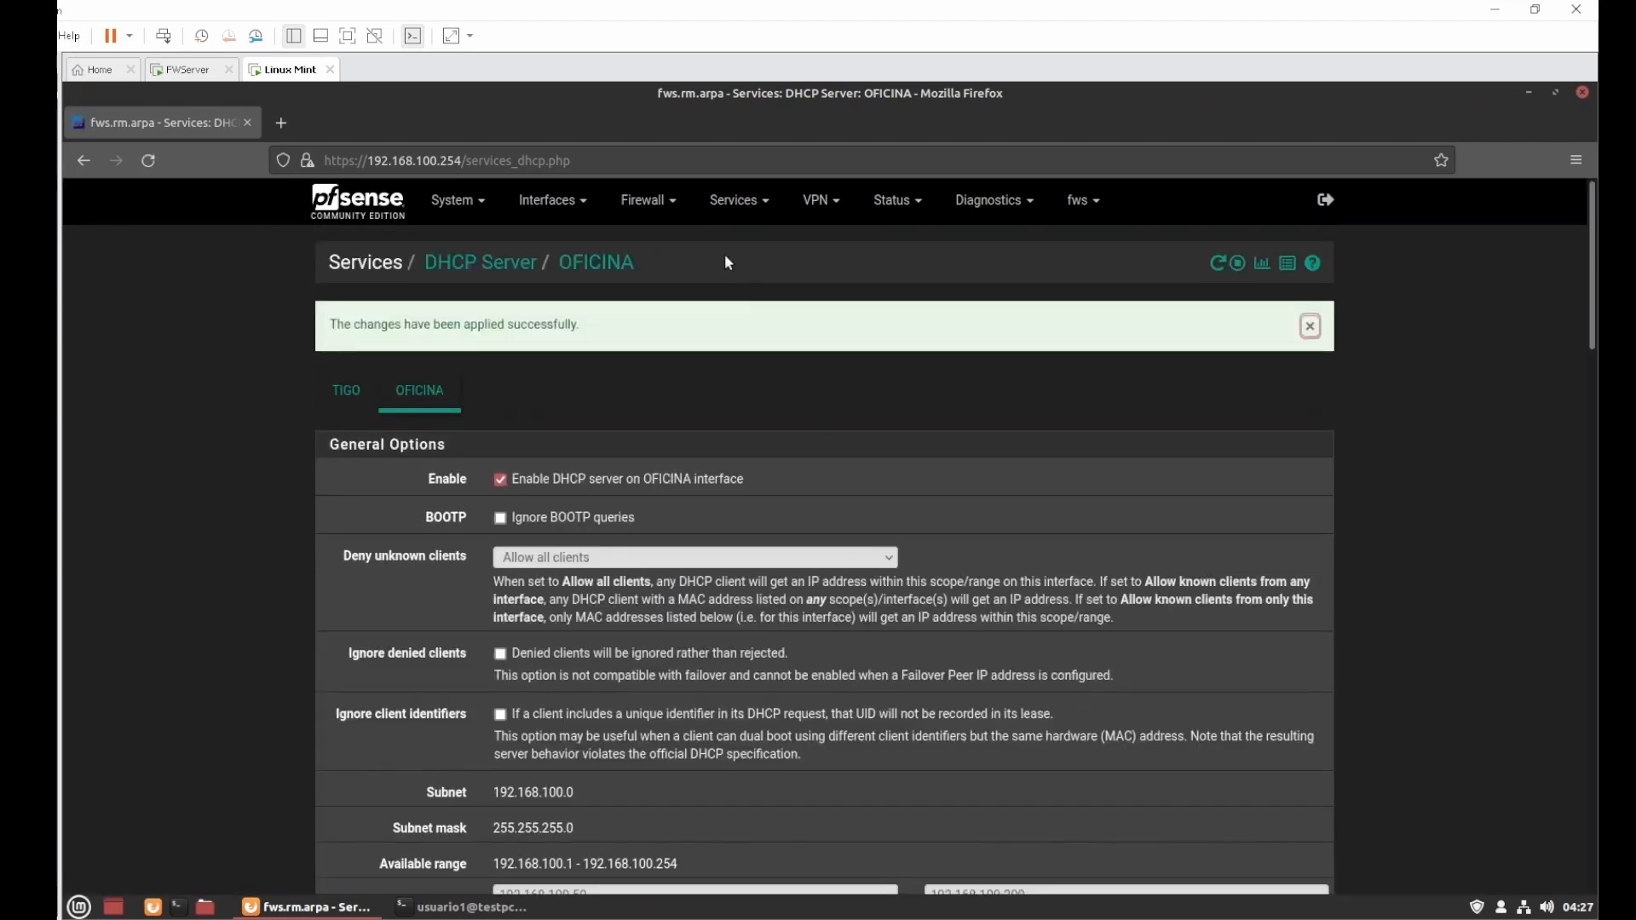
{"action": "left_click", "coordinate": [717, 211]}
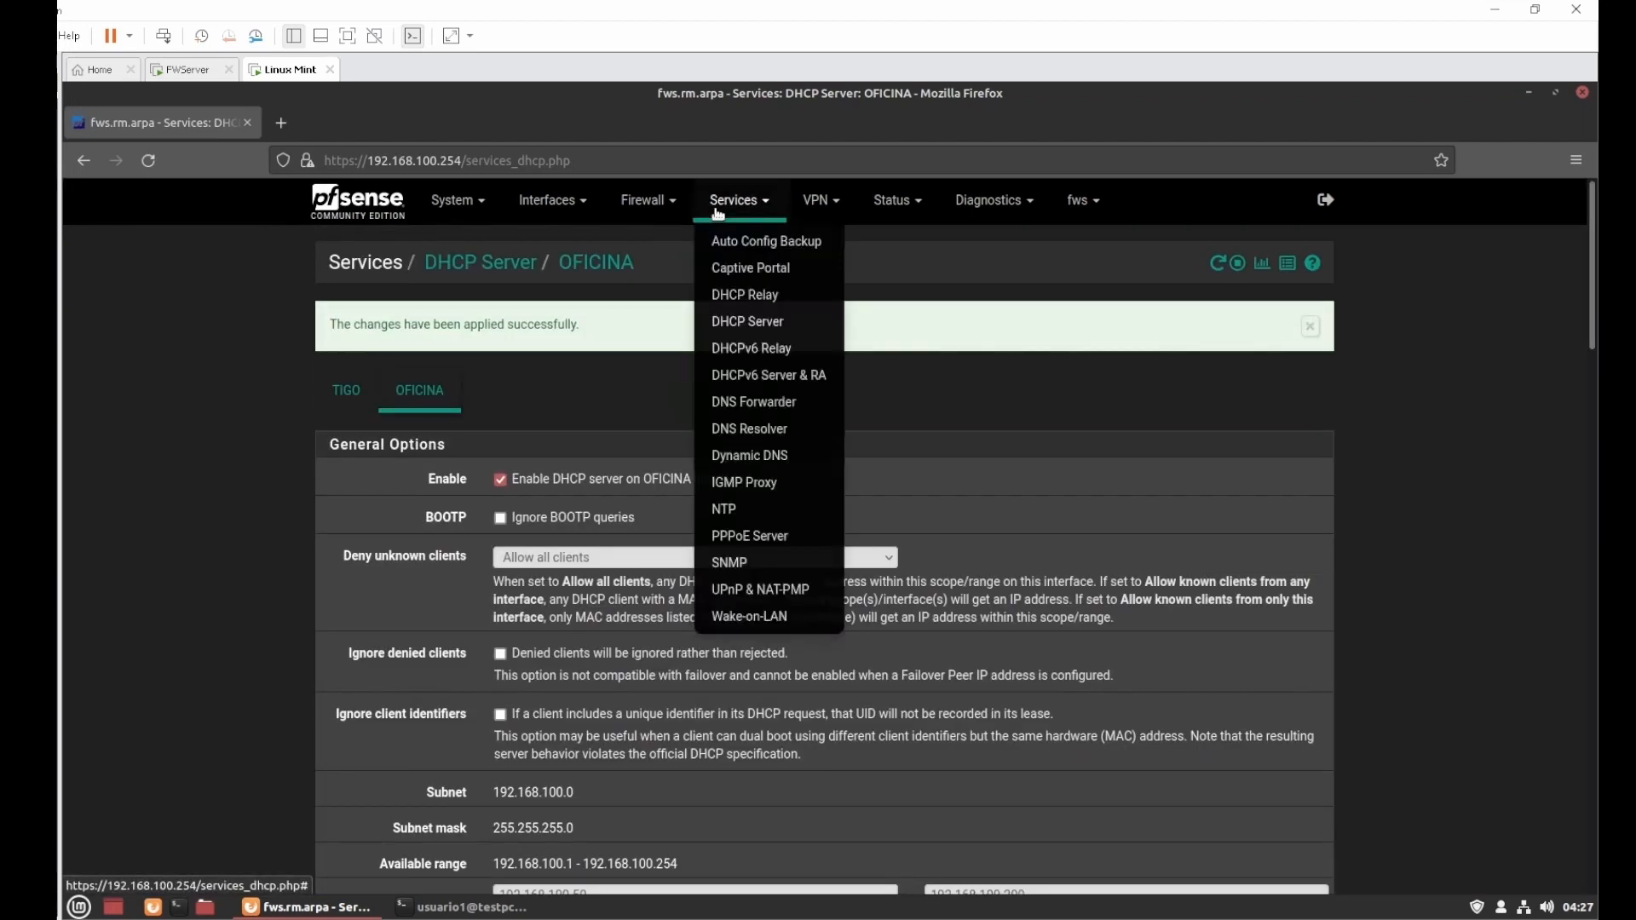
Step: Open Services > DNS Forwarder, enable it, and review the remaining options
{"action": "left_click", "coordinate": [738, 404]}
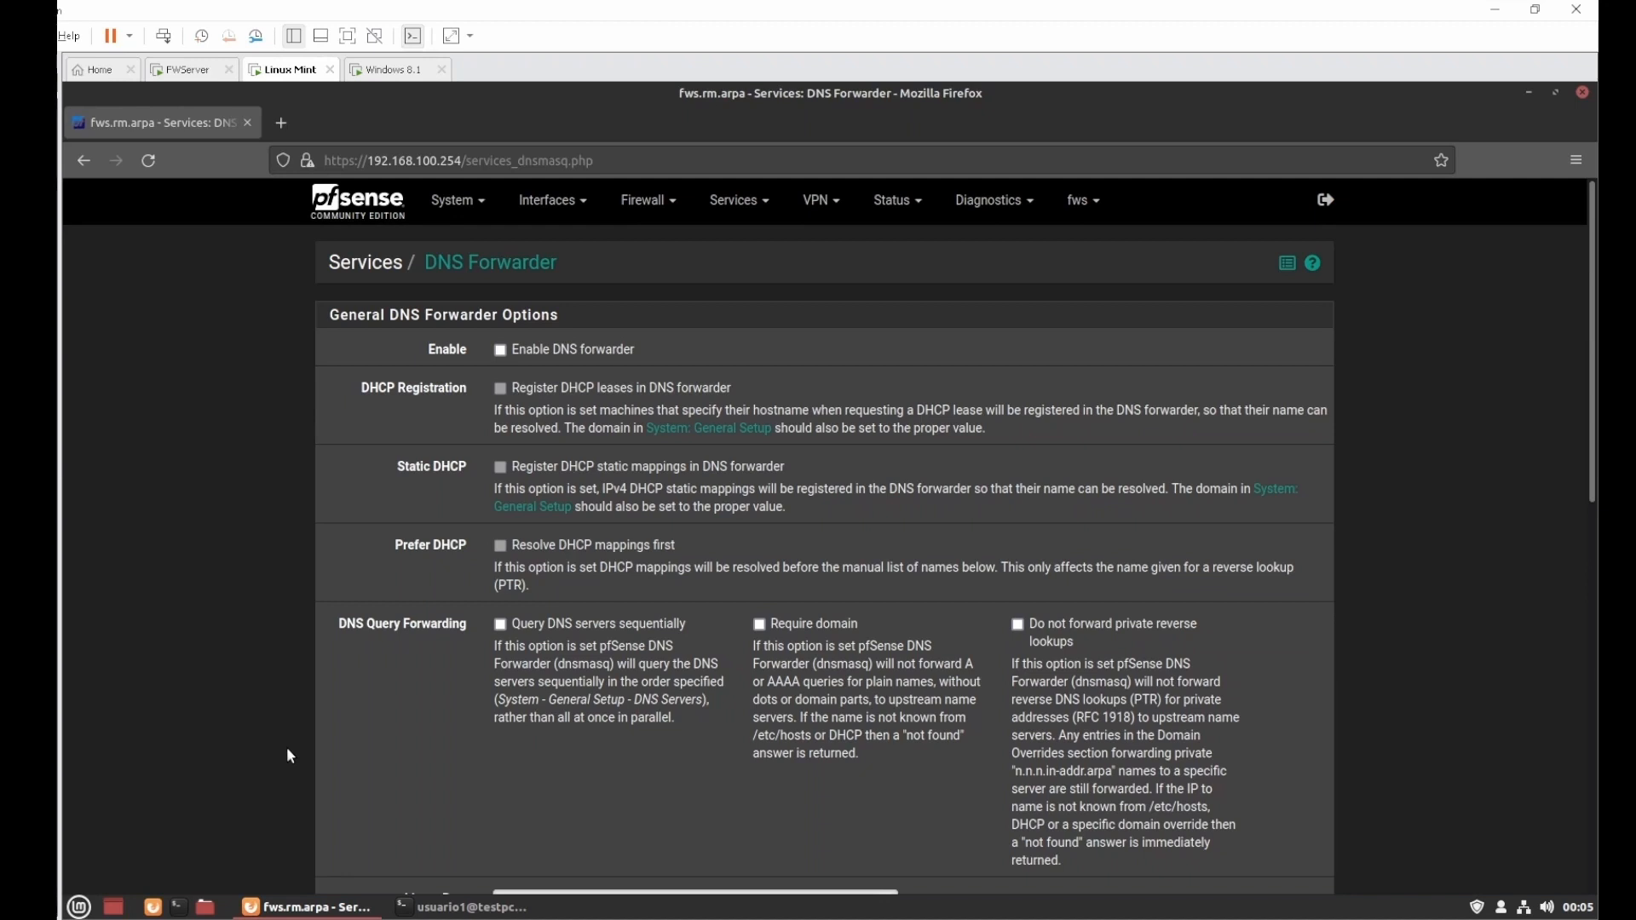
{"action": "left_click", "coordinate": [502, 351]}
{"action": "scroll", "coordinate": [395, 749], "scroll_direction": "down", "scroll_amount": 4}
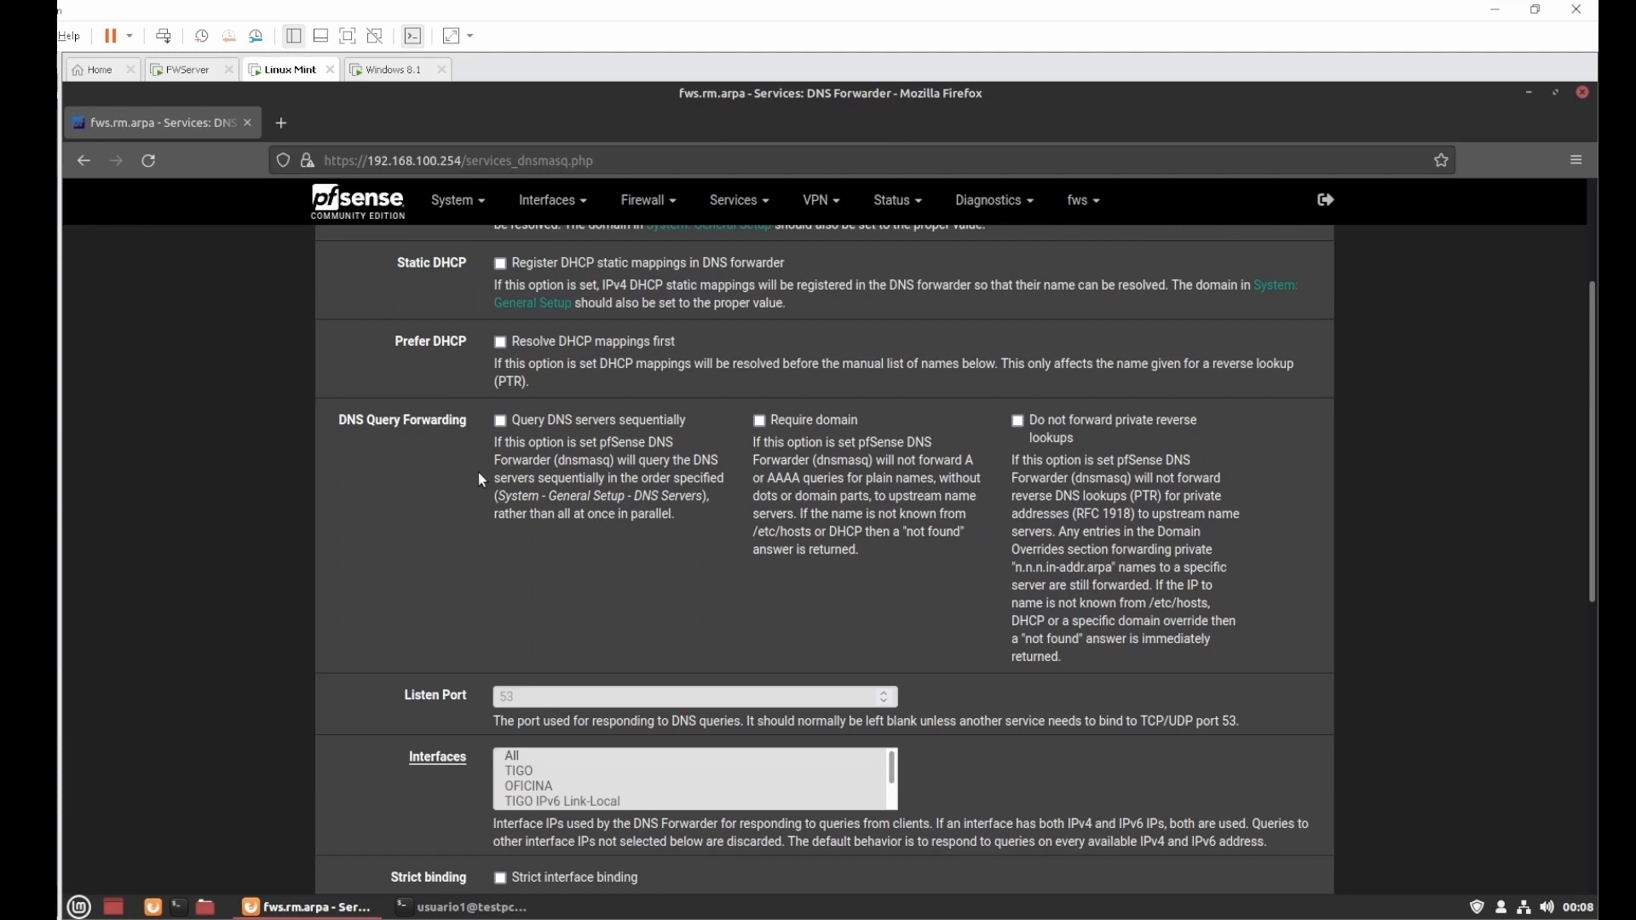
Step: Enable 'Query DNS servers sequentially' and 'Require domain' in the DNS Forwarder settings
{"action": "left_click", "coordinate": [500, 423]}
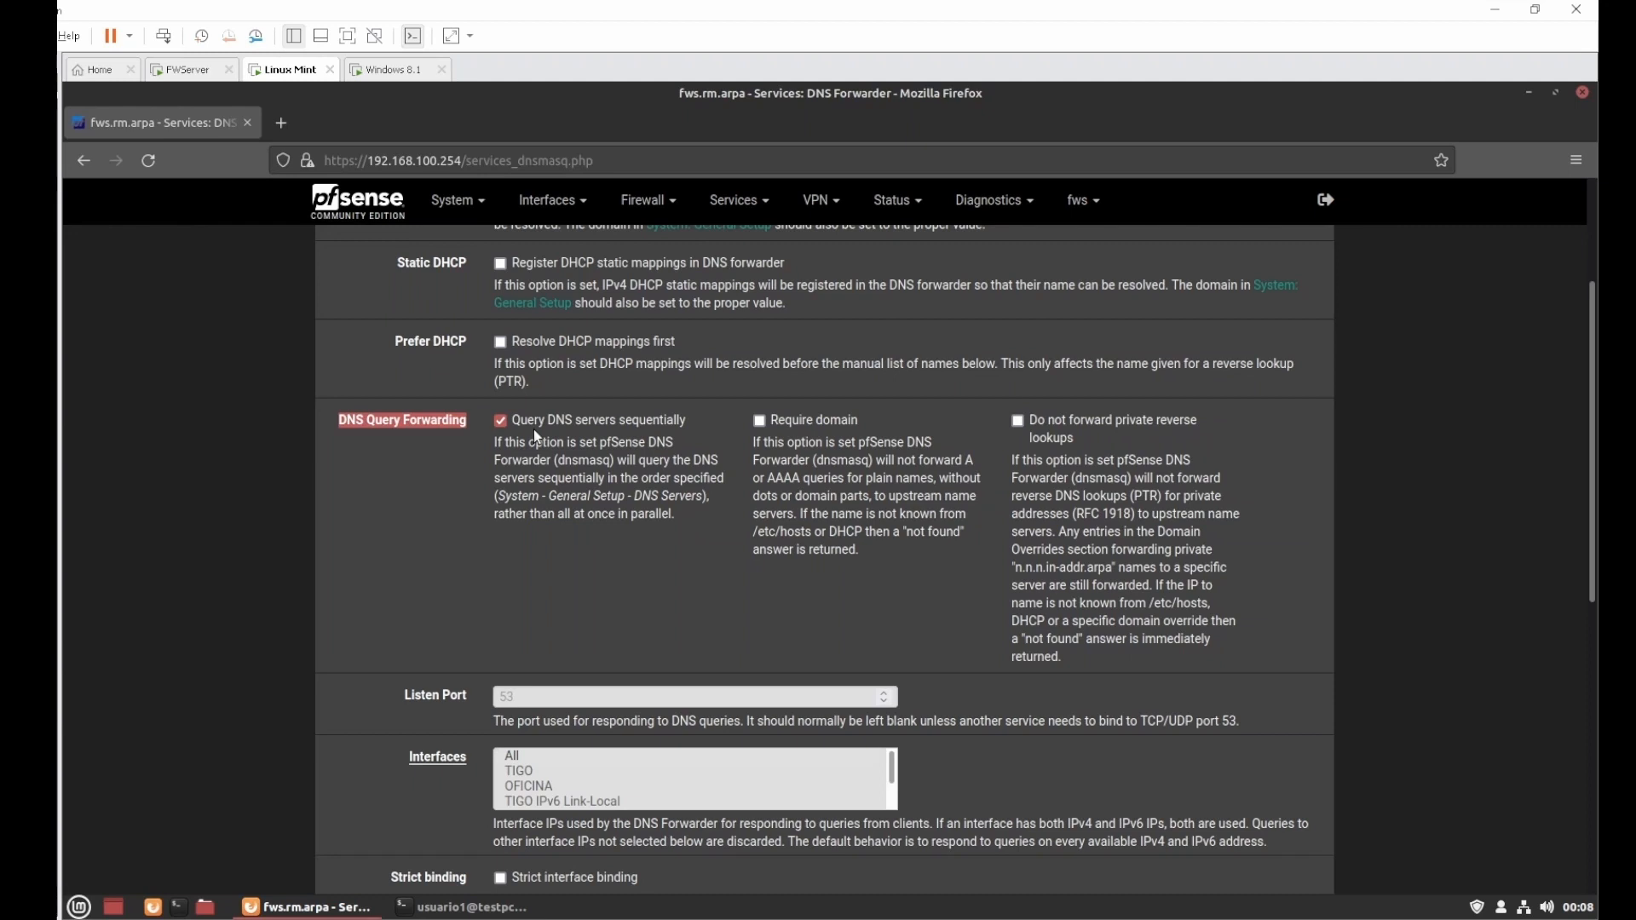
{"action": "left_click", "coordinate": [759, 420]}
{"action": "left_click_drag", "start_coordinate": [903, 532], "coordinate": [965, 533]}
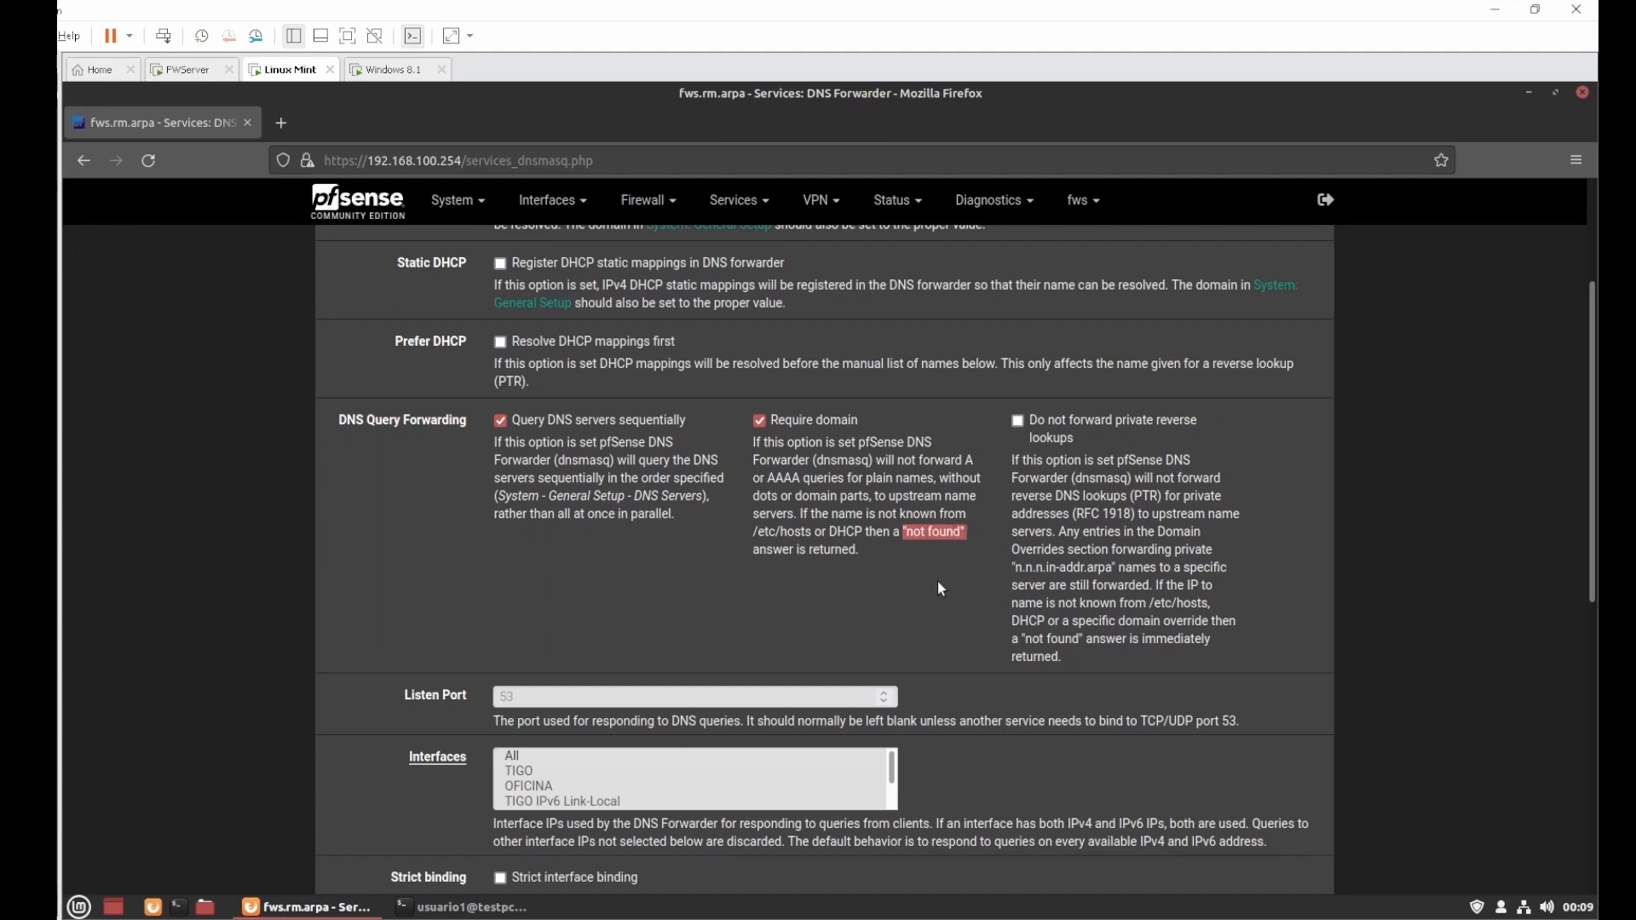
{"action": "scroll", "coordinate": [387, 672], "scroll_direction": "down", "scroll_amount": 3}
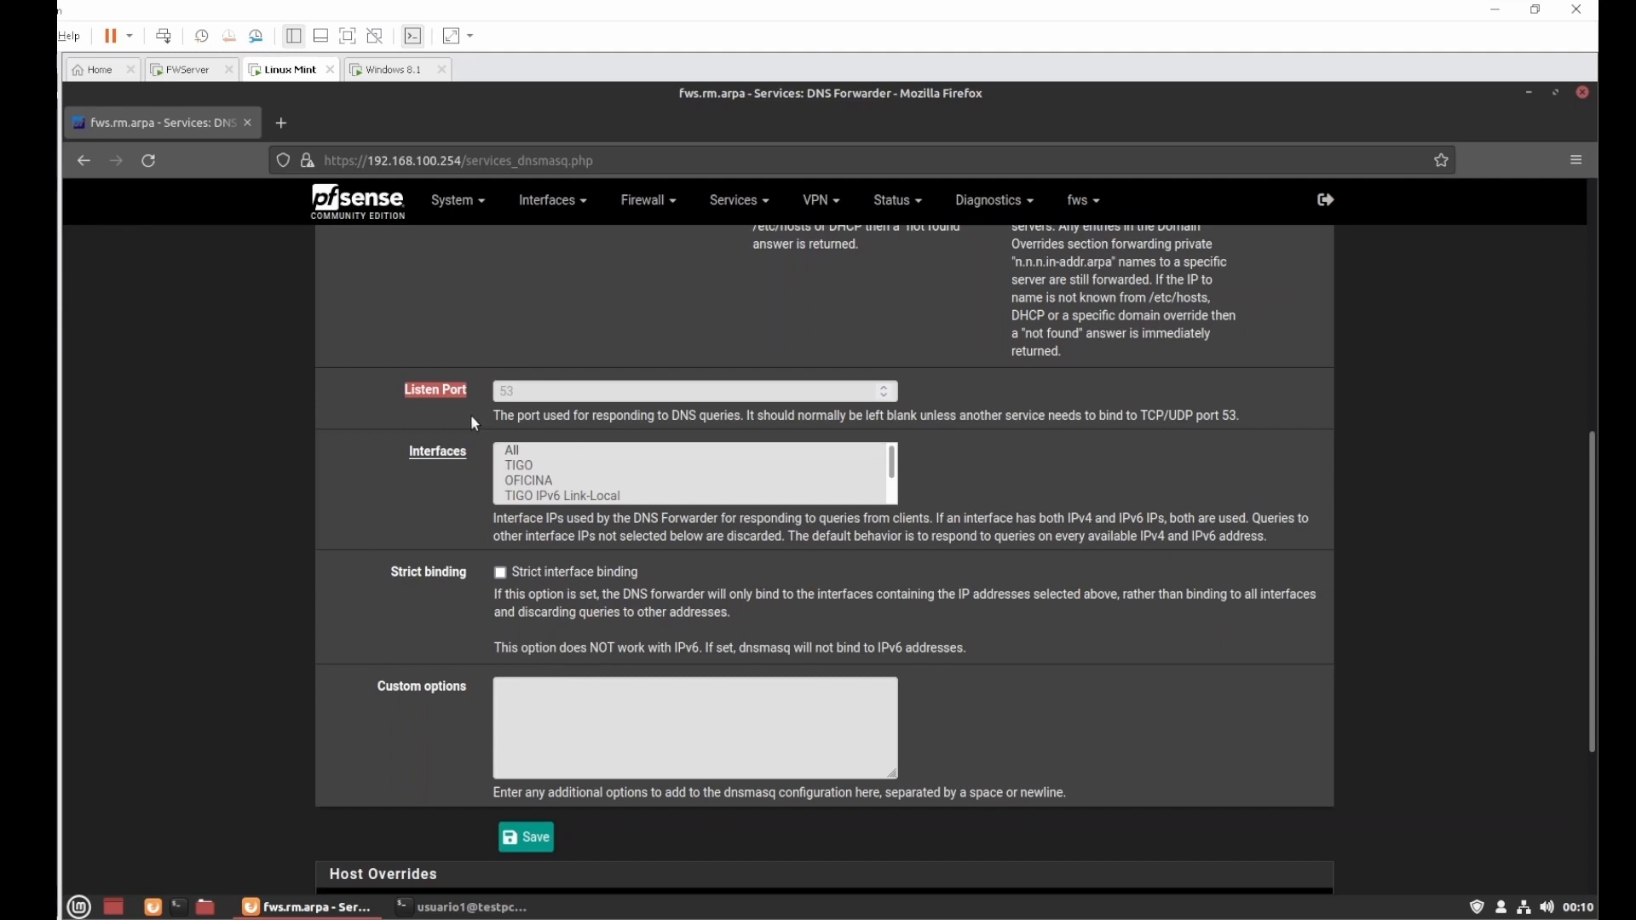
Step: Keep the default port 53, listen on OFICINA and Localhost with strict interface binding, and save
{"action": "left_click", "coordinate": [508, 394]}
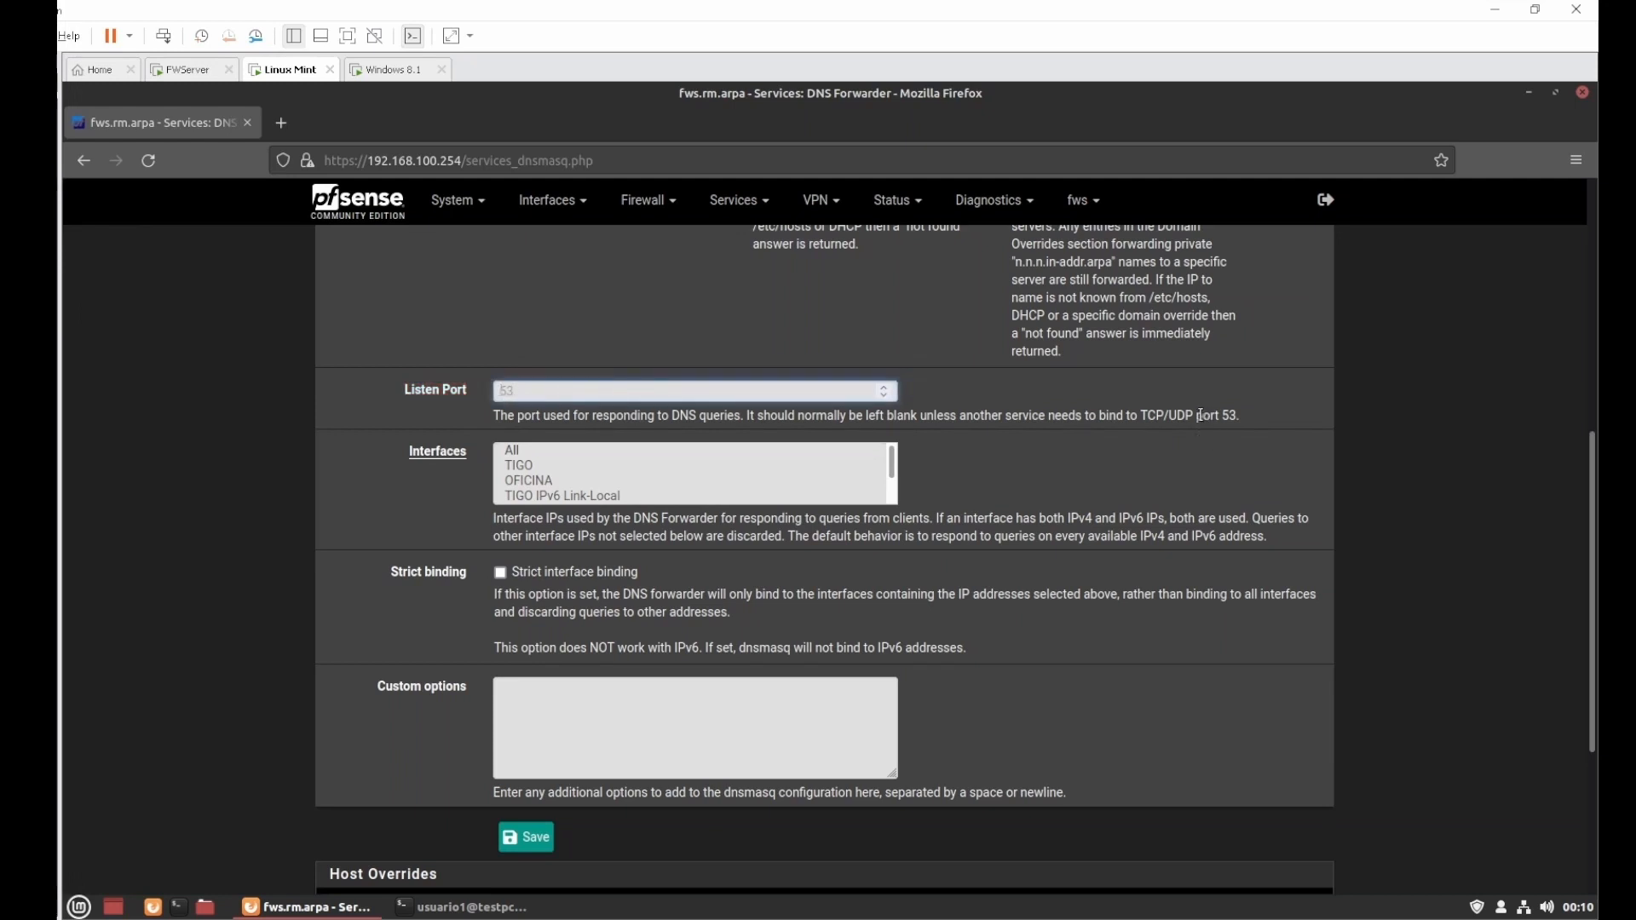
{"action": "left_click_drag", "start_coordinate": [1197, 416], "coordinate": [1249, 421]}
{"action": "left_click", "coordinate": [895, 476]}
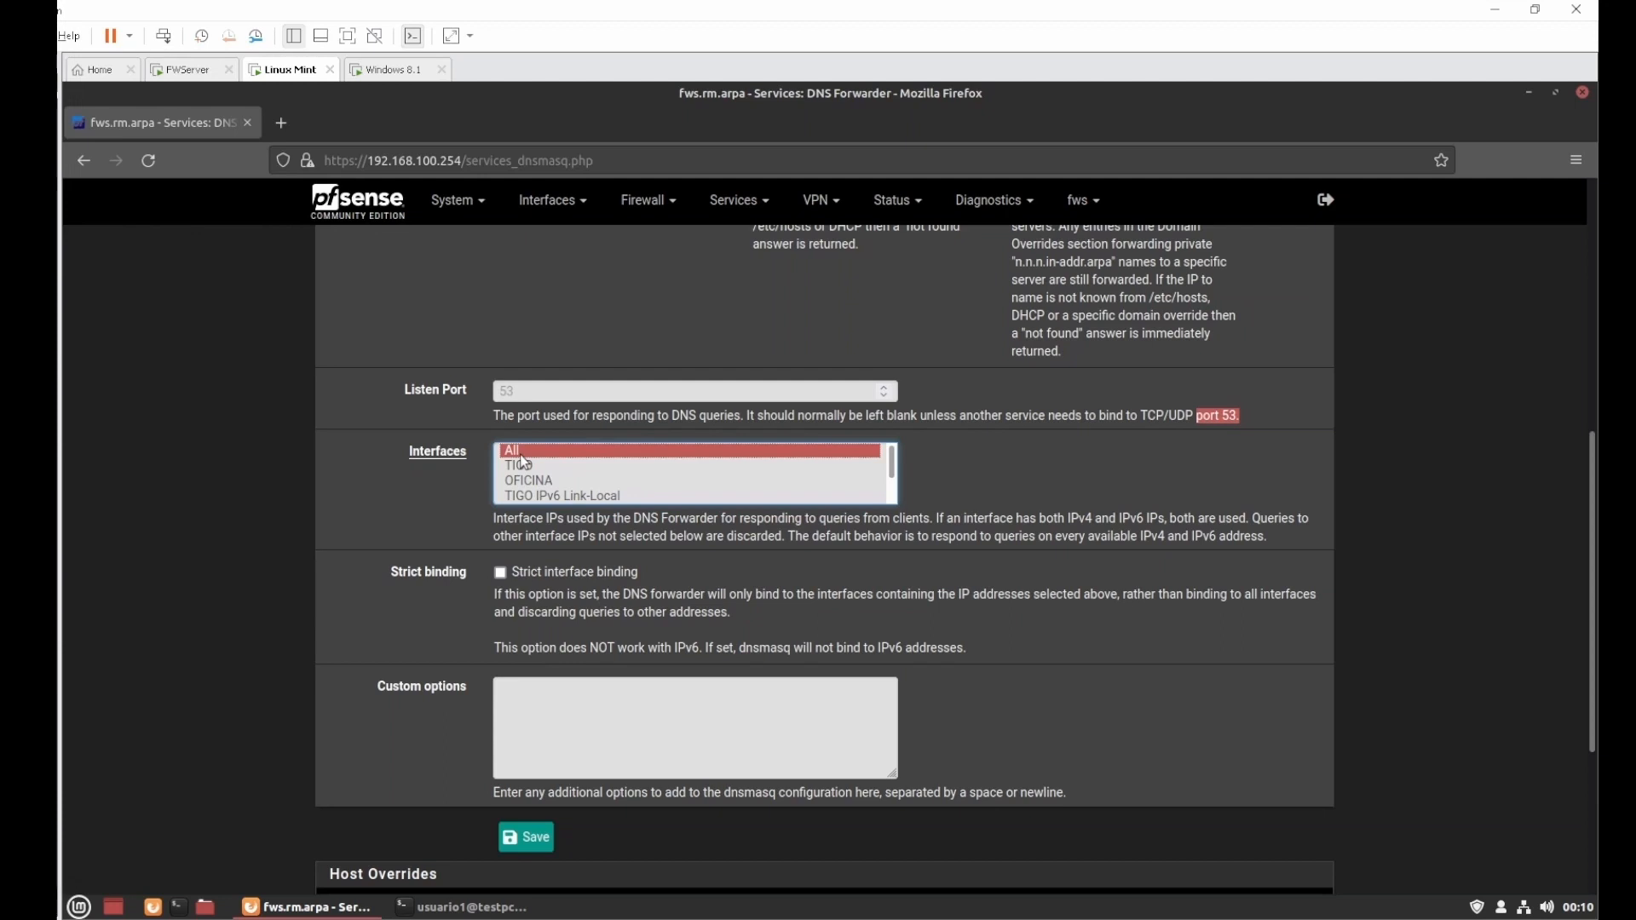
{"action": "scroll", "coordinate": [528, 467], "scroll_direction": "down", "scroll_amount": 1}
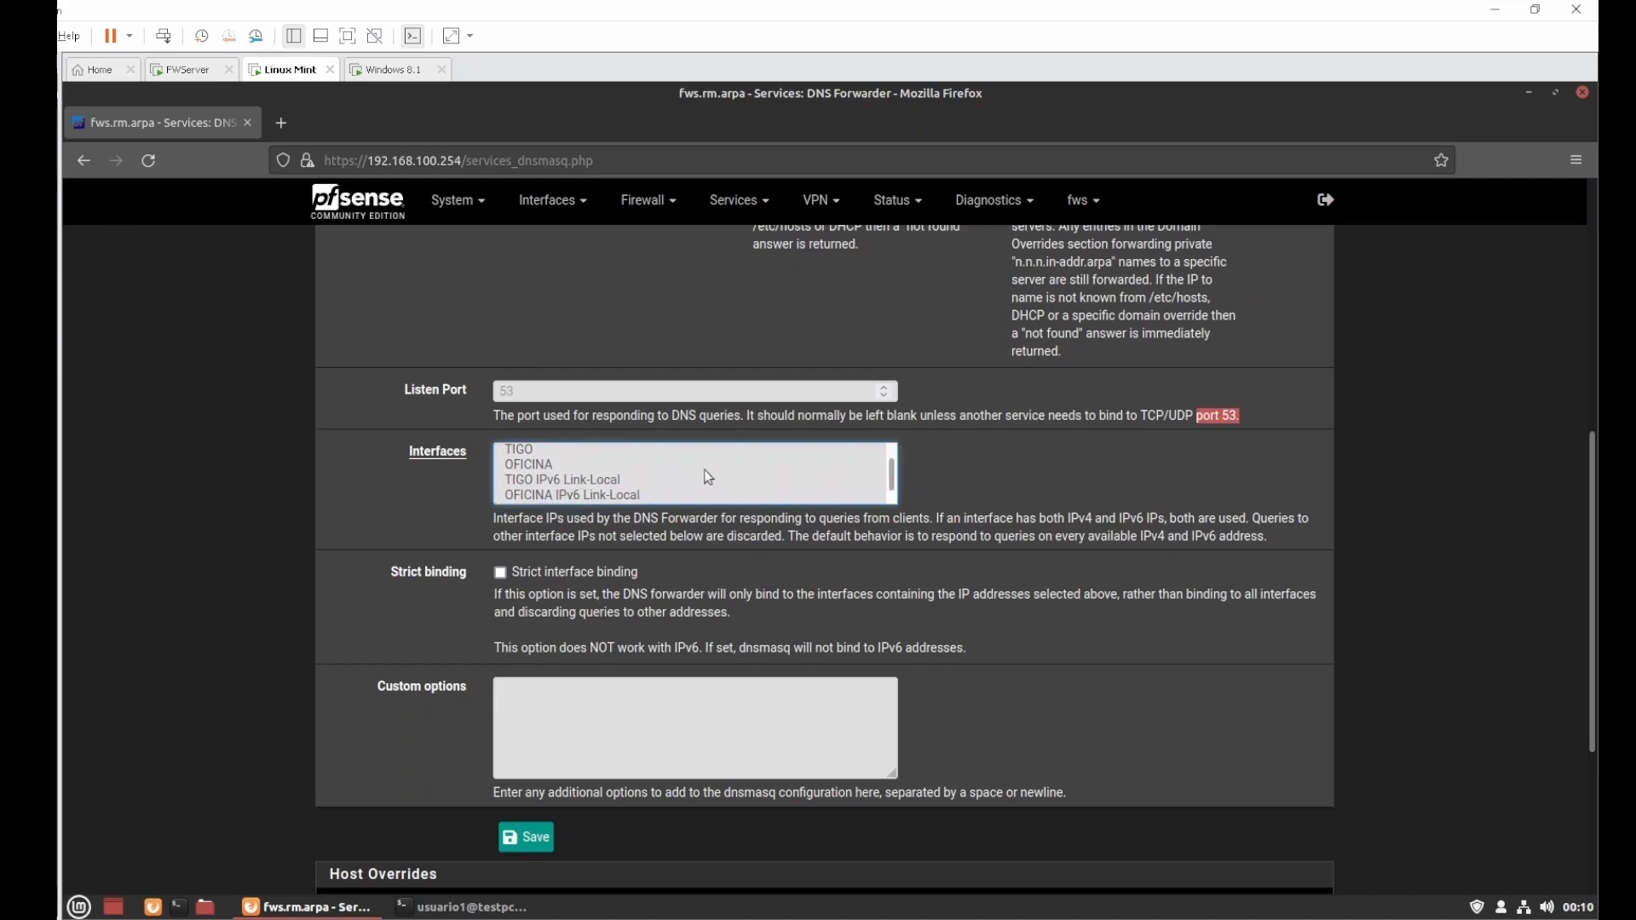
{"action": "left_click", "coordinate": [546, 466]}
{"action": "scroll", "coordinate": [552, 477], "scroll_direction": "down", "scroll_amount": 1}
{"action": "left_click", "coordinate": [555, 496], "text": "ctrl"}
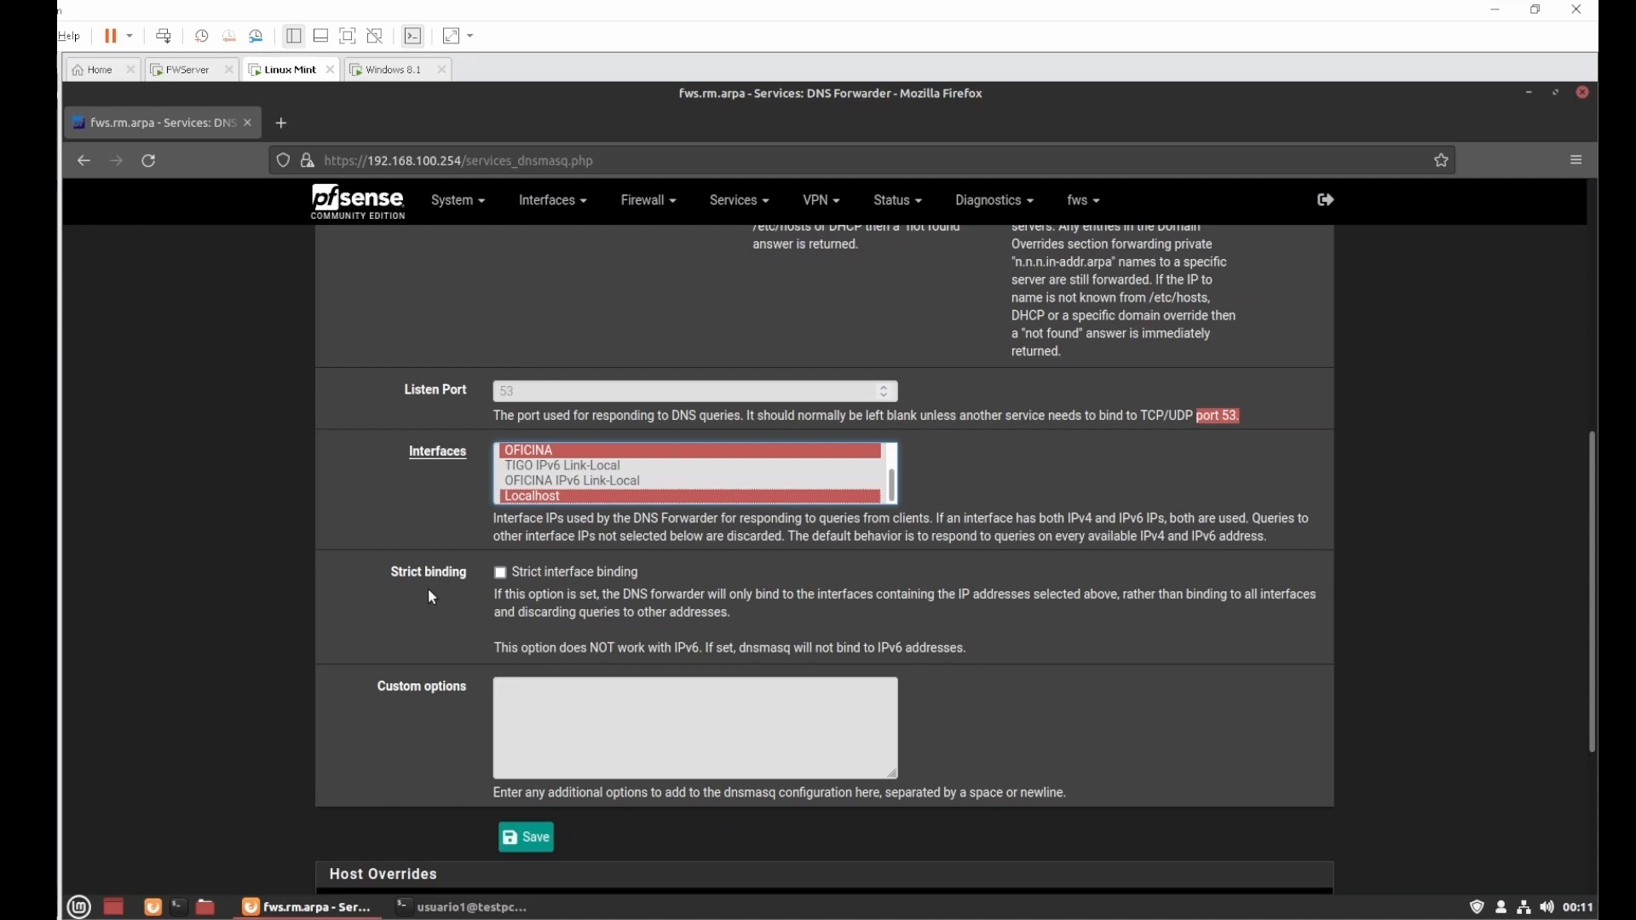
{"action": "left_click", "coordinate": [500, 573]}
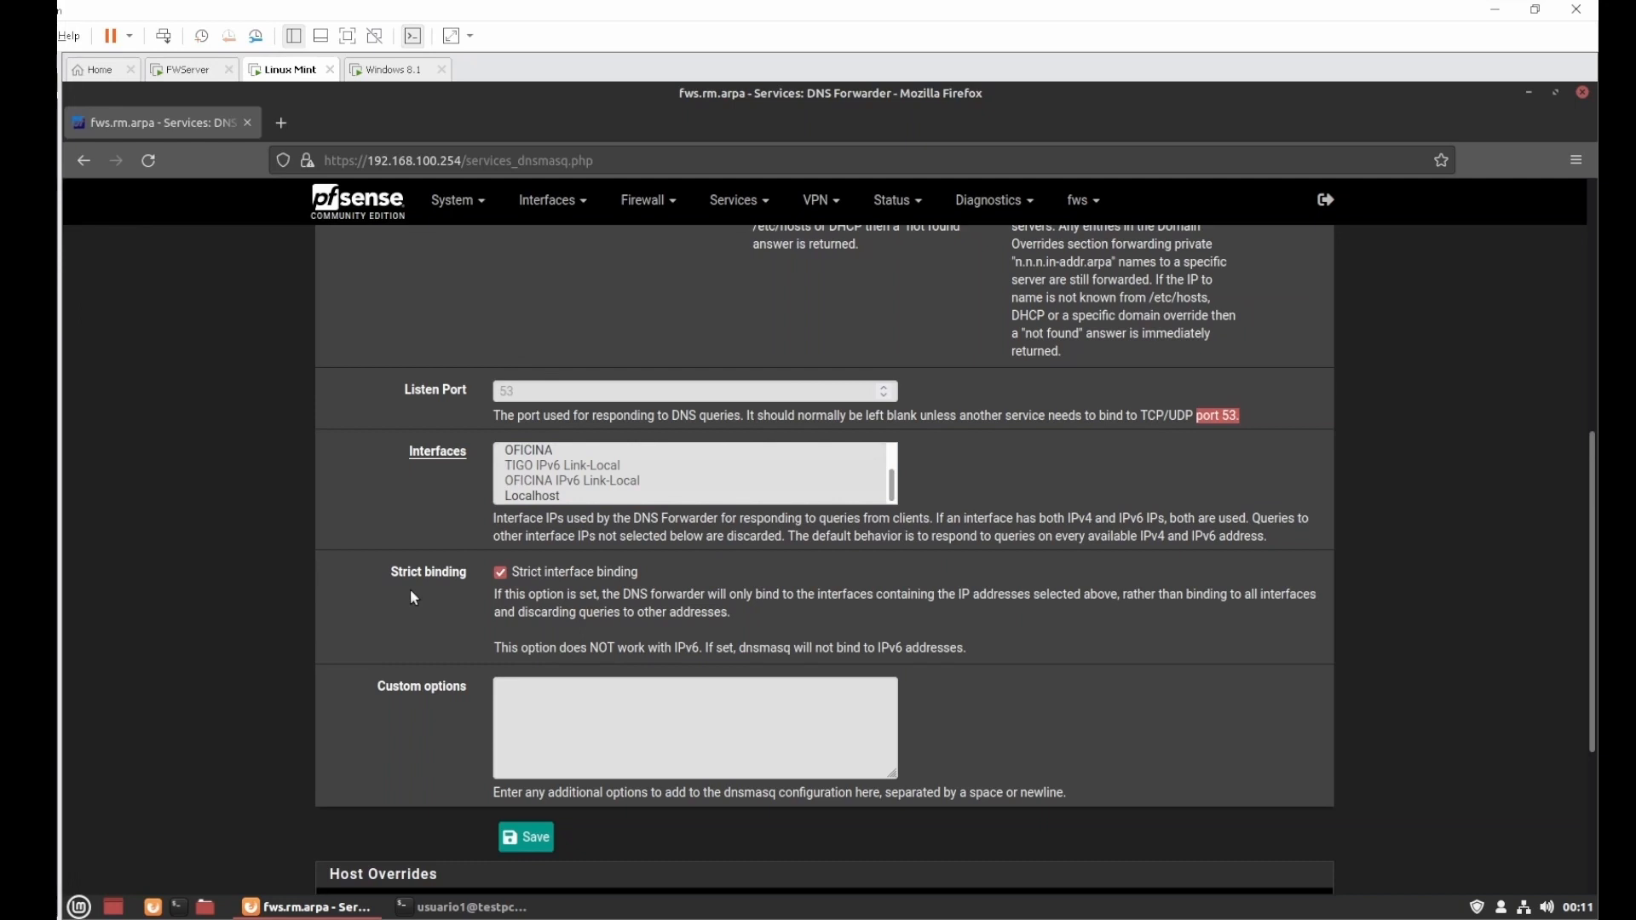
{"action": "left_click", "coordinate": [526, 837]}
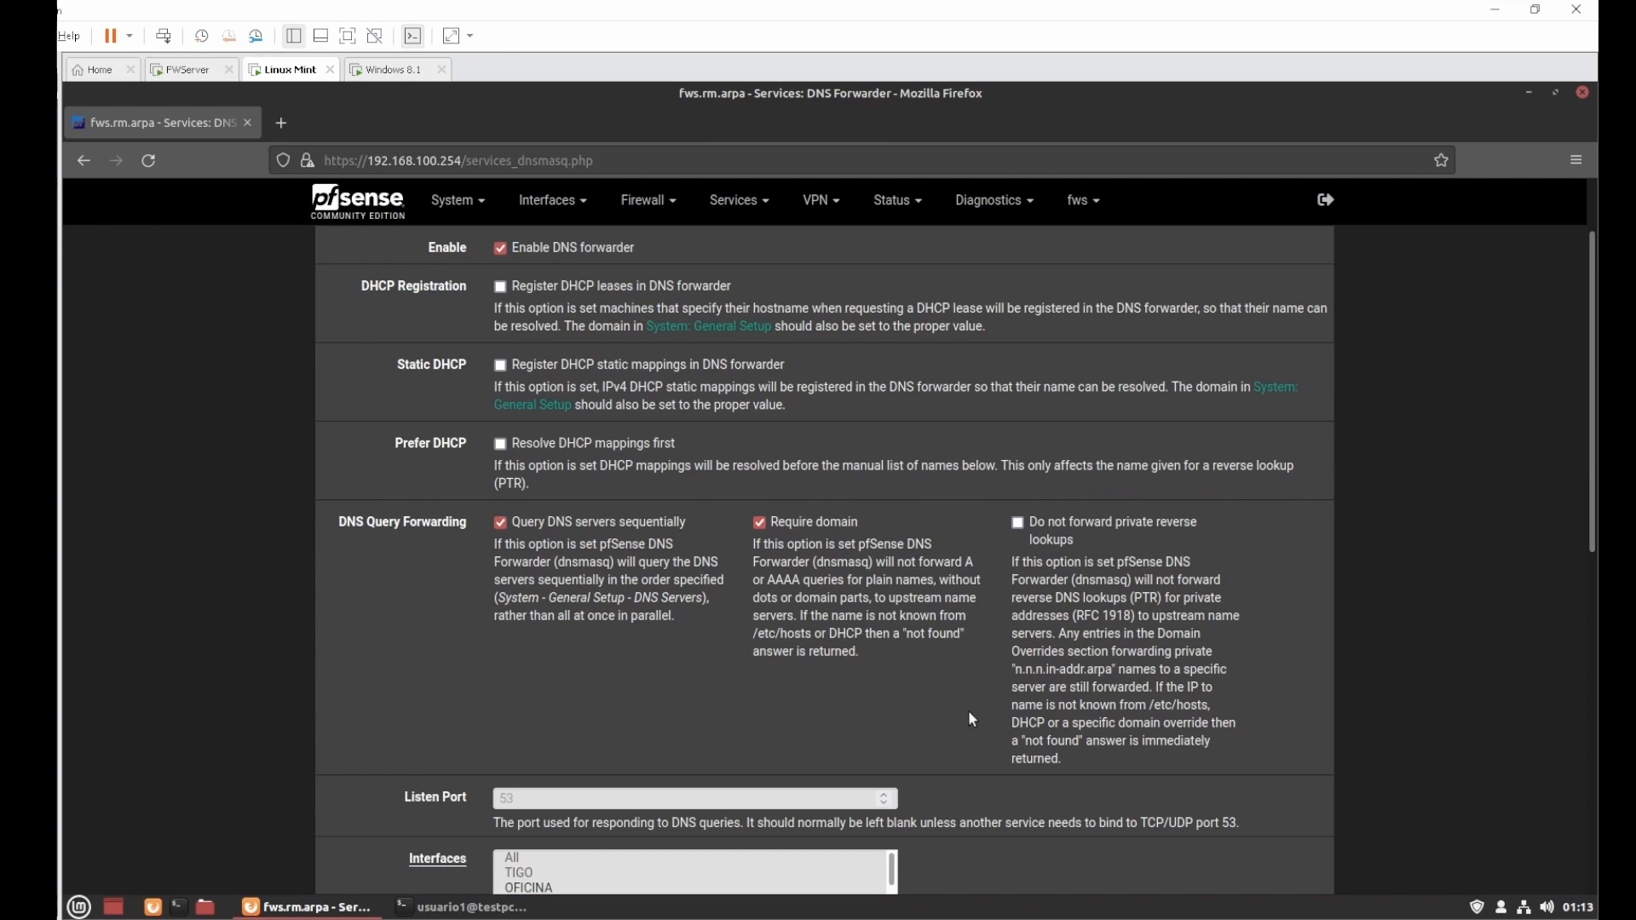
{"action": "left_click_drag", "start_coordinate": [1073, 541], "coordinate": [1160, 569]}
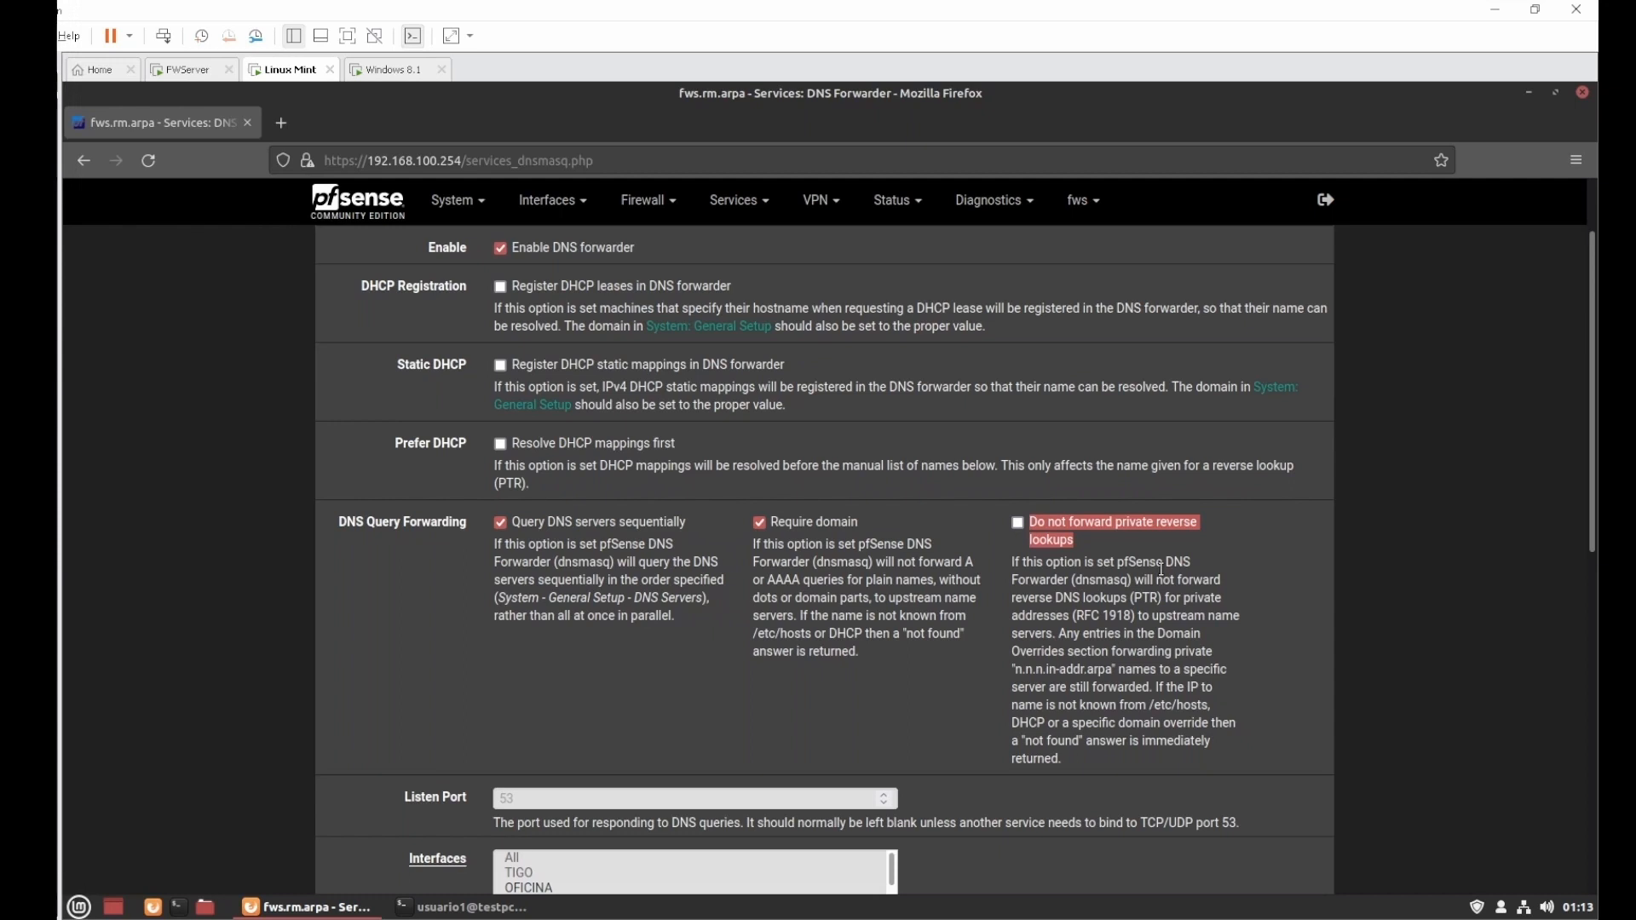
{"action": "left_click", "coordinate": [1136, 590]}
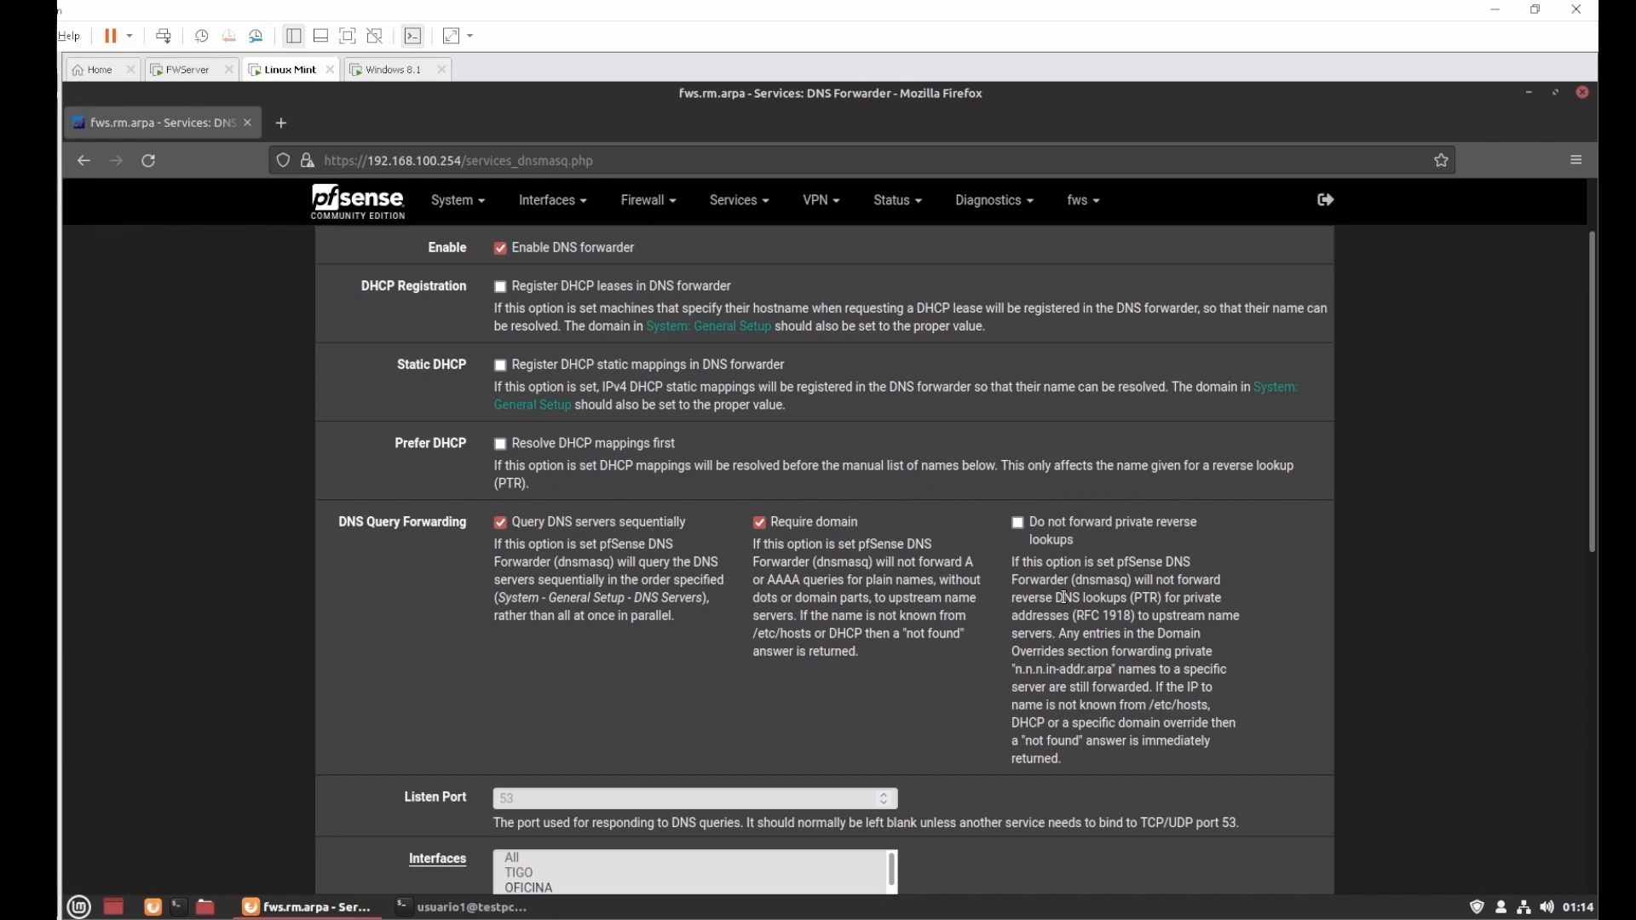
{"action": "scroll", "coordinate": [1064, 597], "scroll_direction": "down", "scroll_amount": 10}
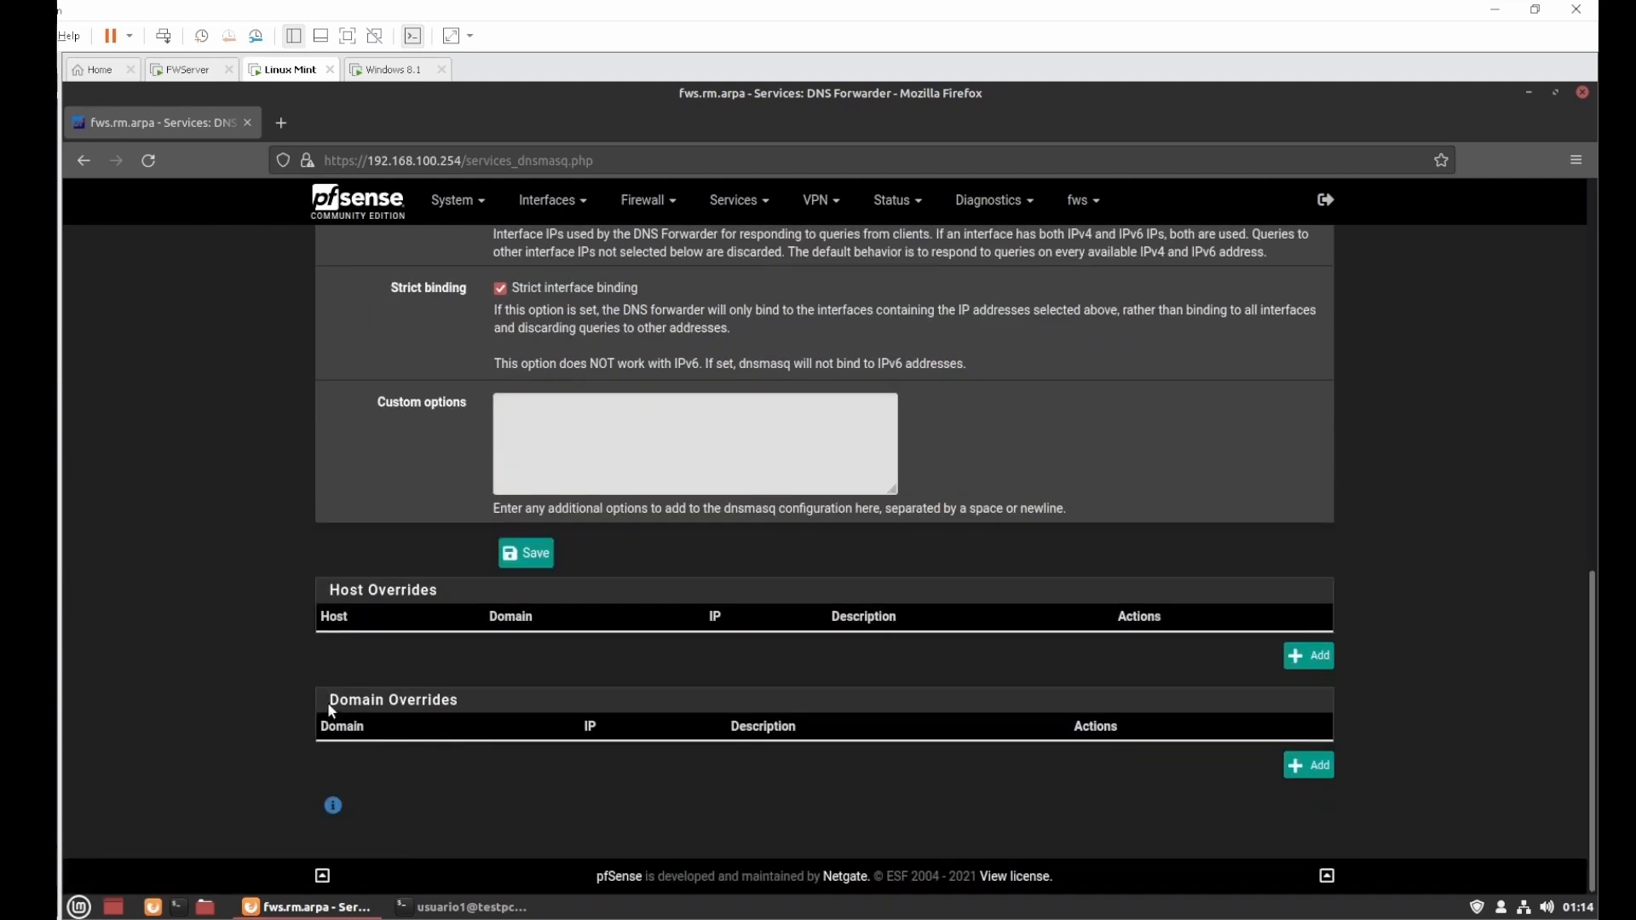
{"action": "left_click_drag", "start_coordinate": [329, 705], "coordinate": [472, 705]}
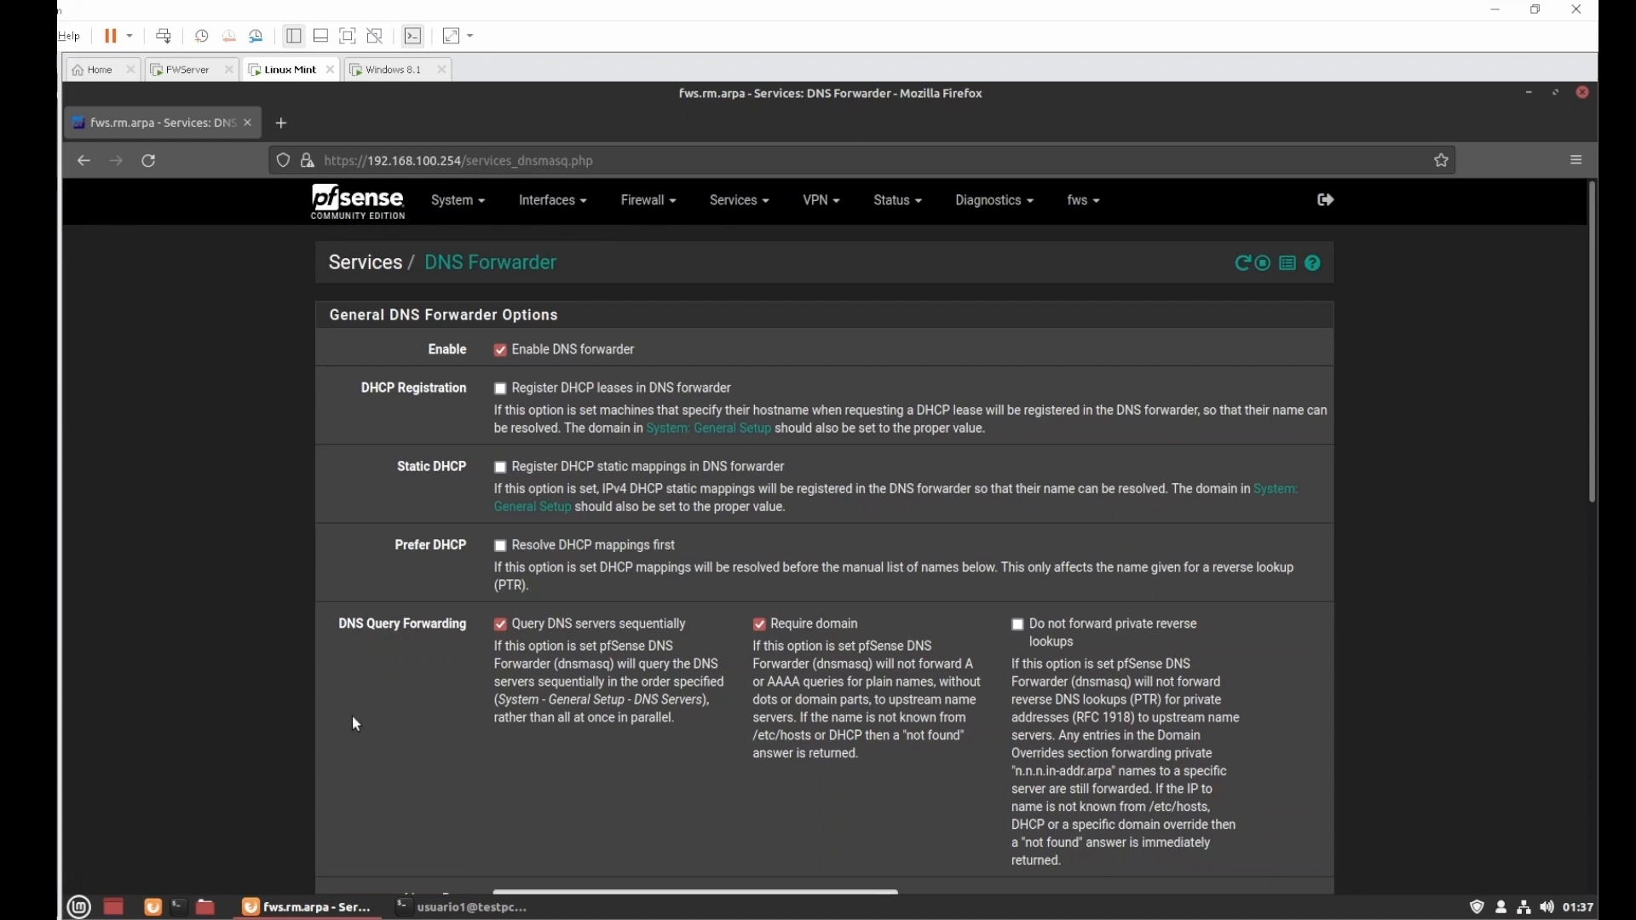
Step: Run hostname on both clients: testpc1 on Linux Mint, testpc2 on Windows 8.1
{"action": "left_click", "coordinate": [454, 908]}
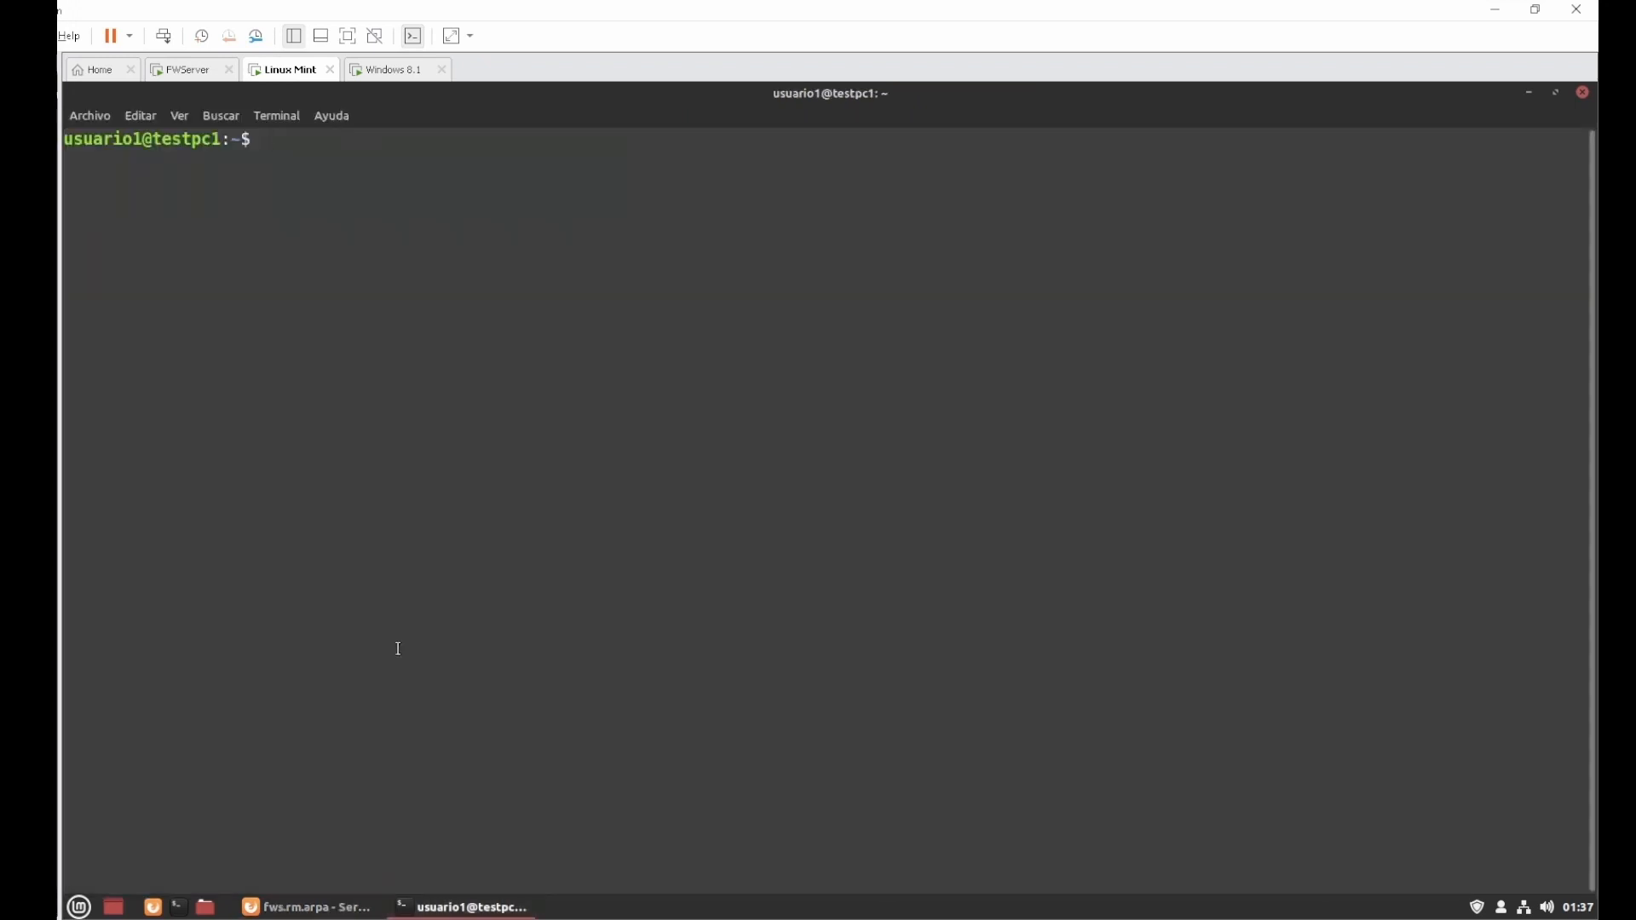
{"action": "type", "text": "hostname"}
{"action": "key", "text": "Return"}
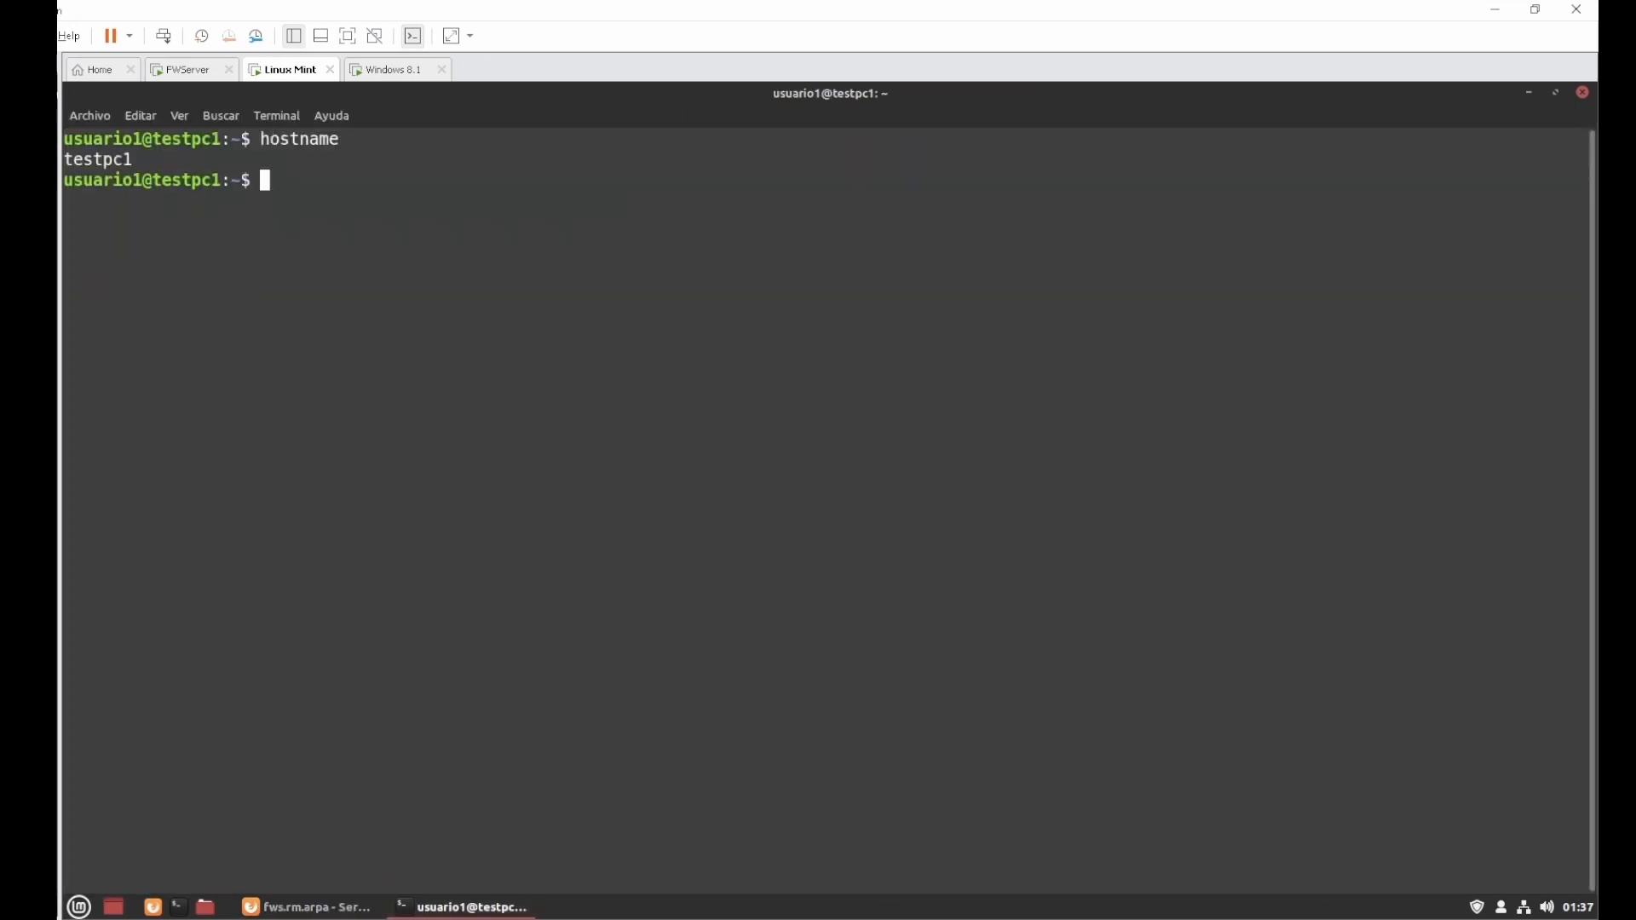
{"action": "left_click", "coordinate": [388, 69]}
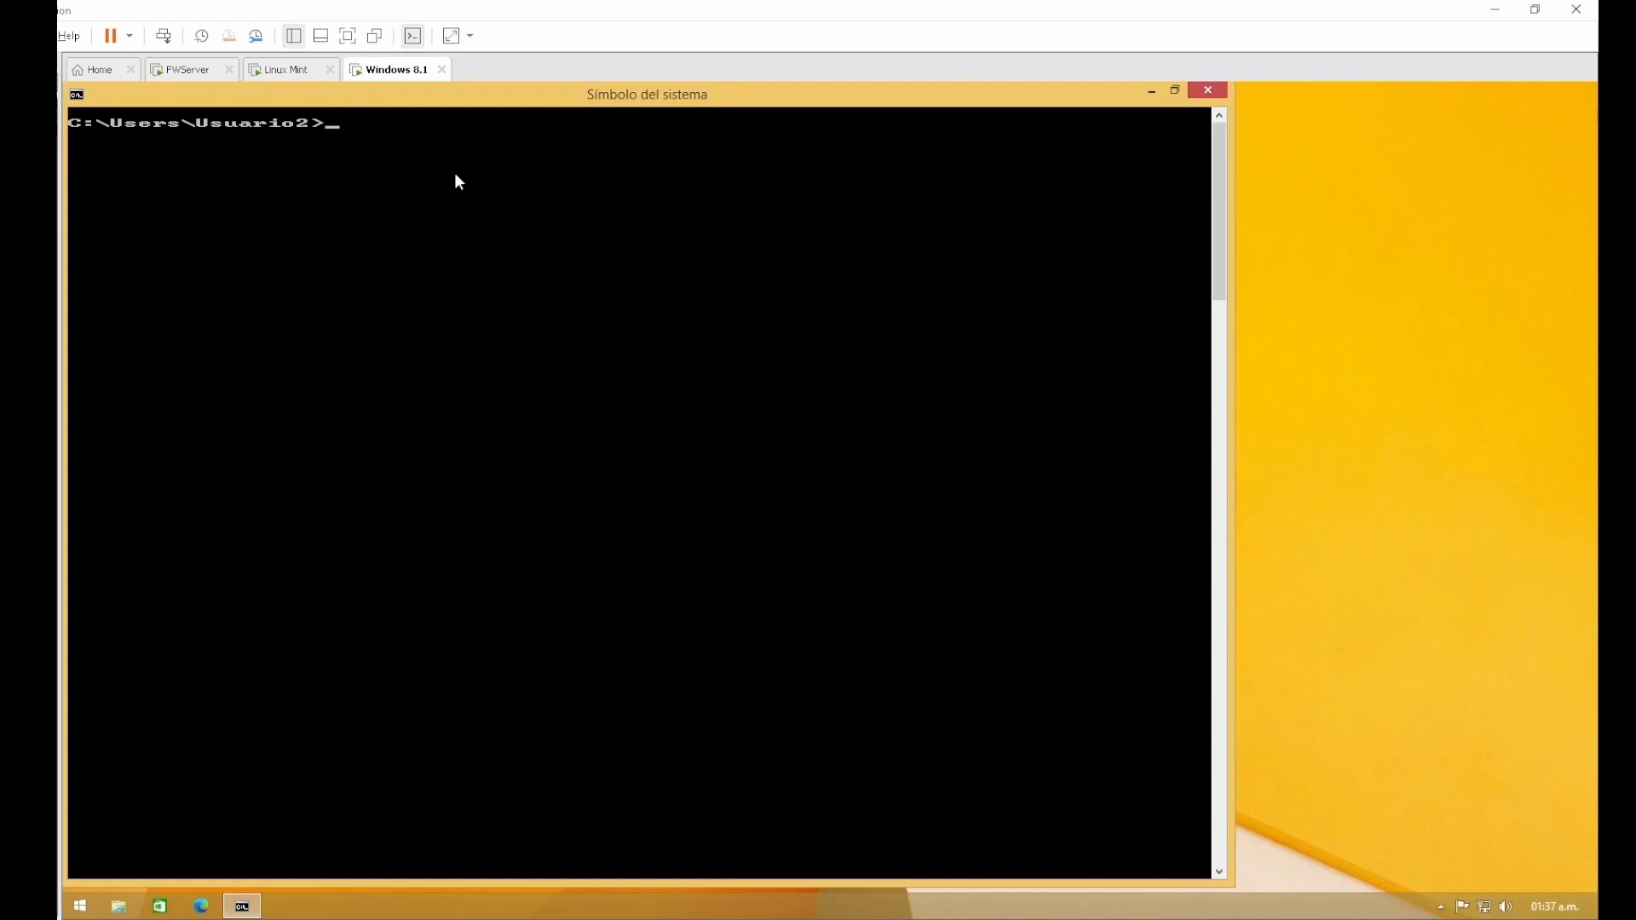
{"action": "type", "text": "hostname"}
{"action": "key", "text": "Return"}
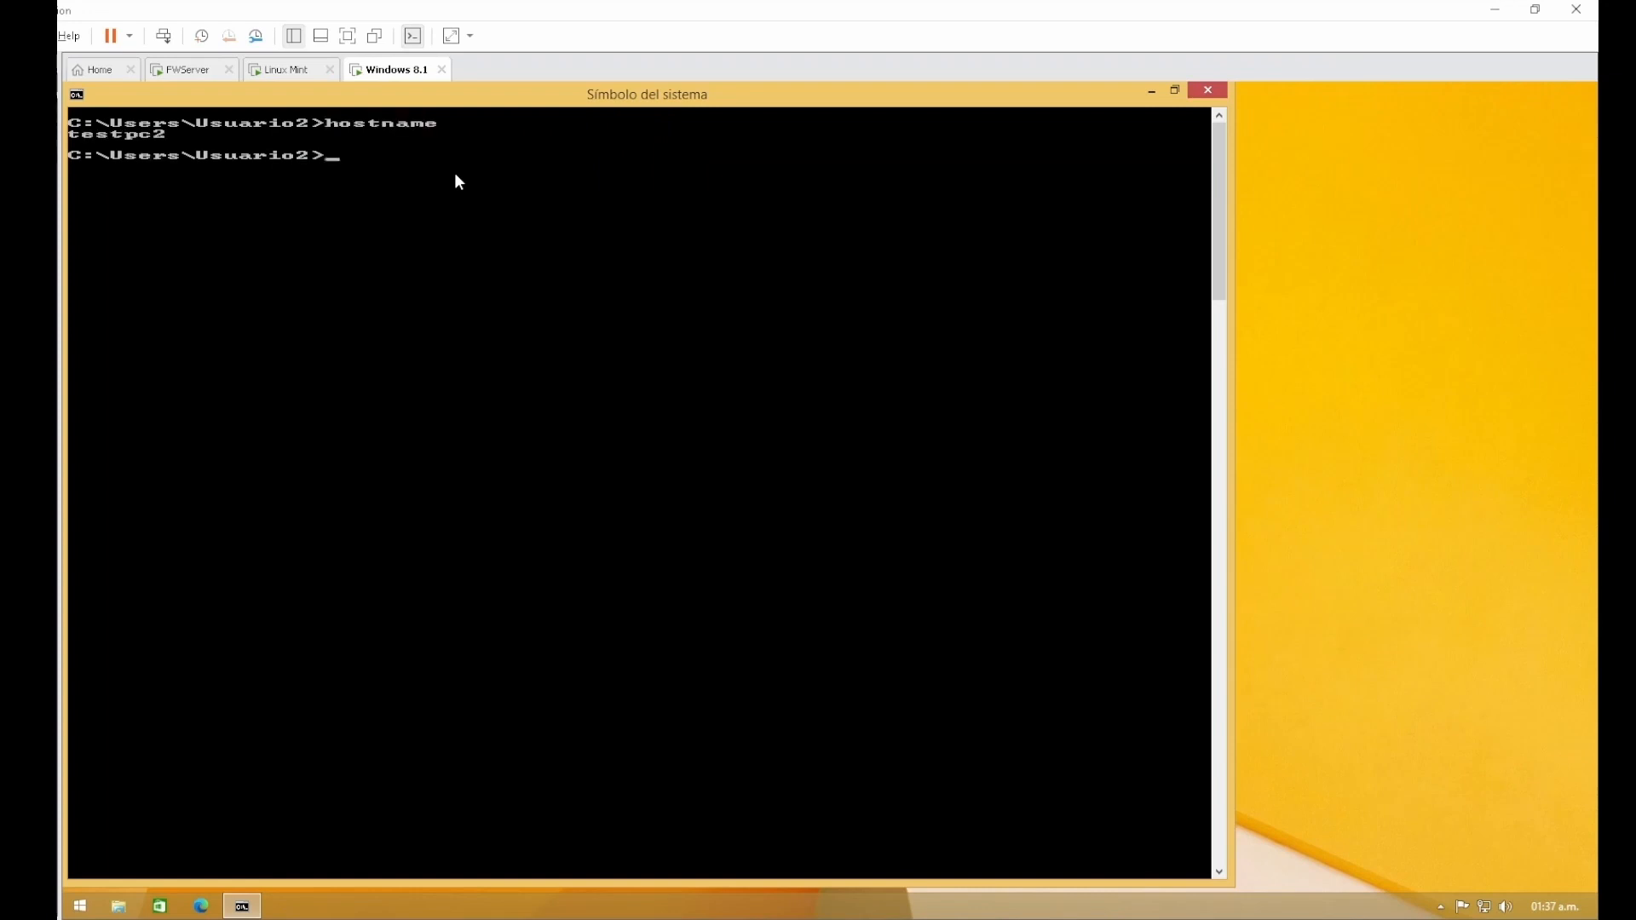
{"action": "left_click", "coordinate": [274, 73]}
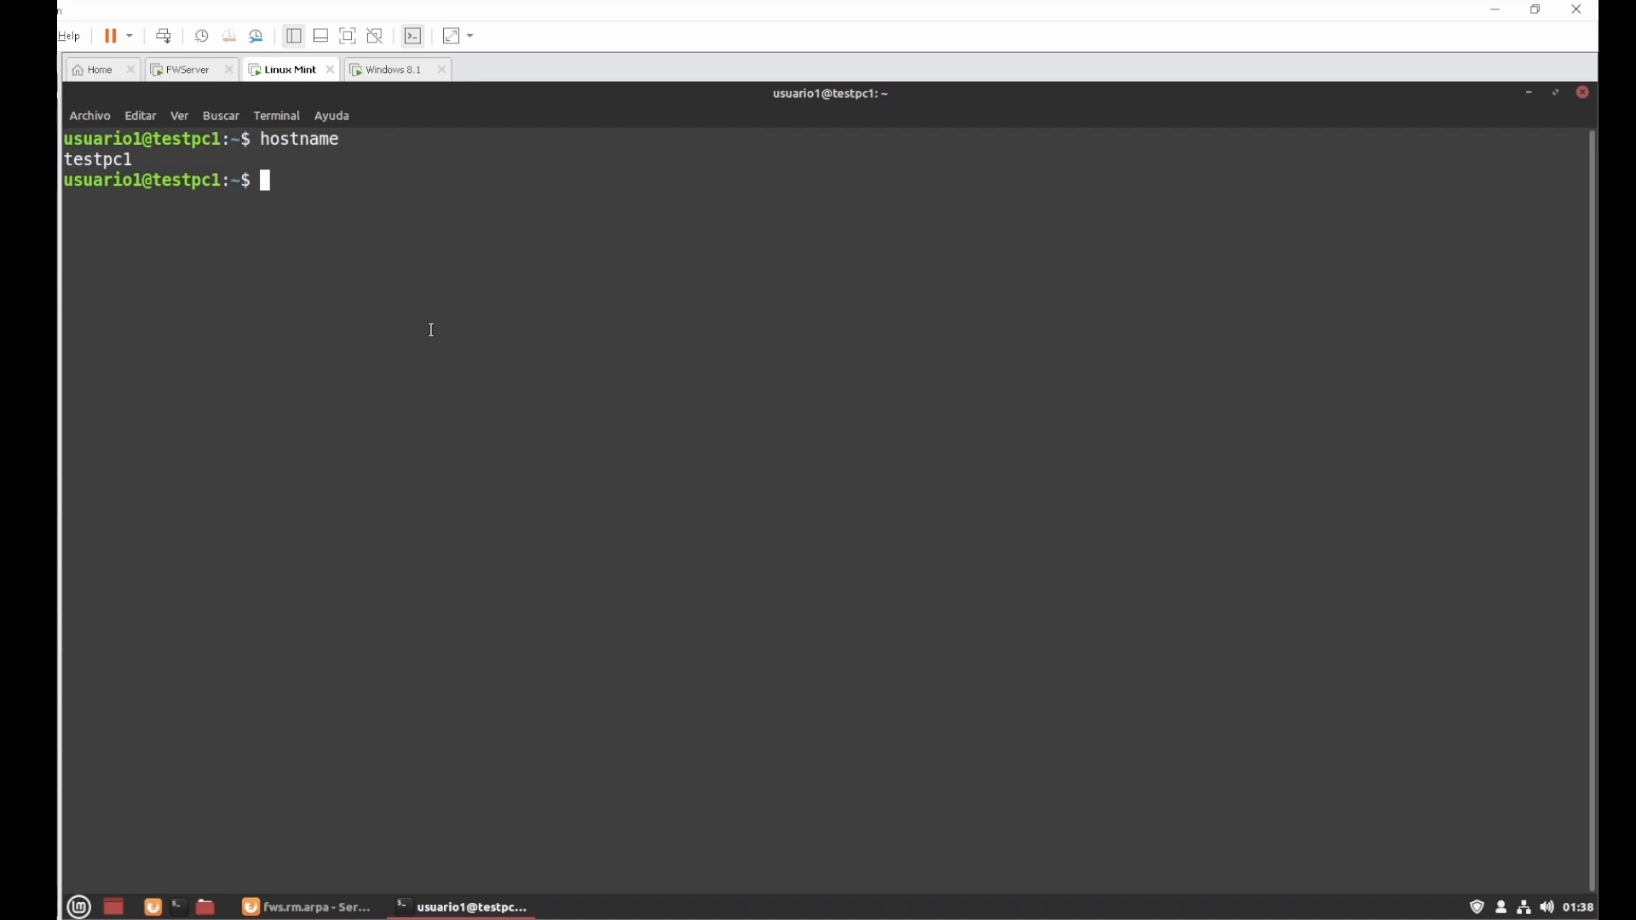
Step: Restart ens33 with nmcli and confirm systemd-resolve shows DNS 192.168.100.254 and domain rm.arpa
{"action": "type", "text": "sudo nmcli connection down ens33 ; sudo nmcli connection up ens33"}
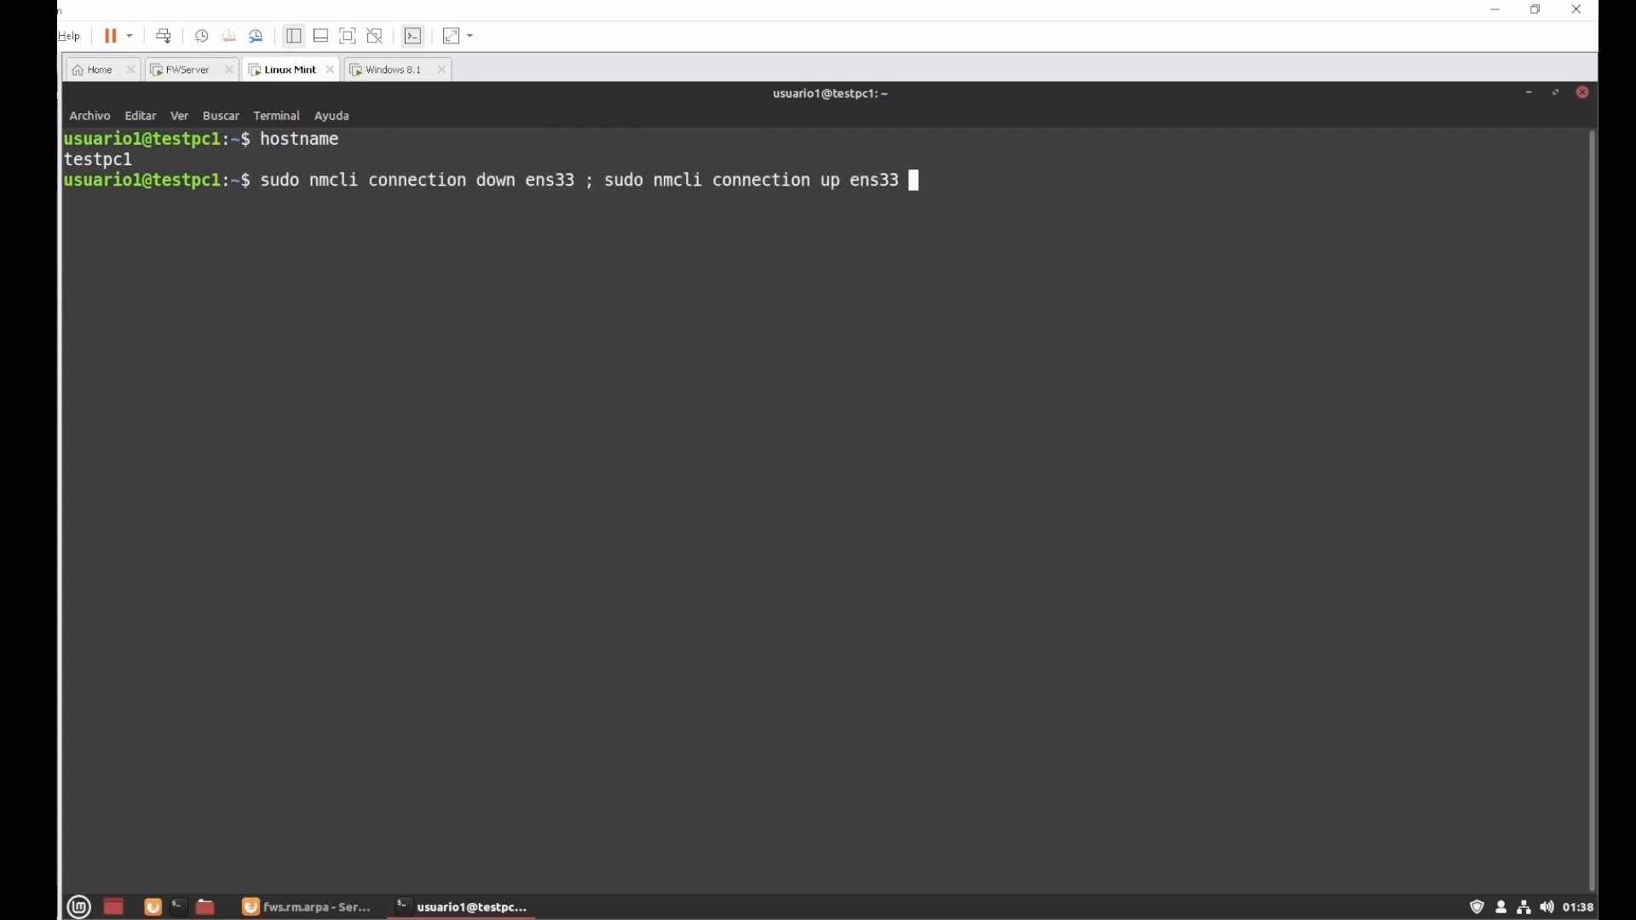
{"action": "key", "text": "Return"}
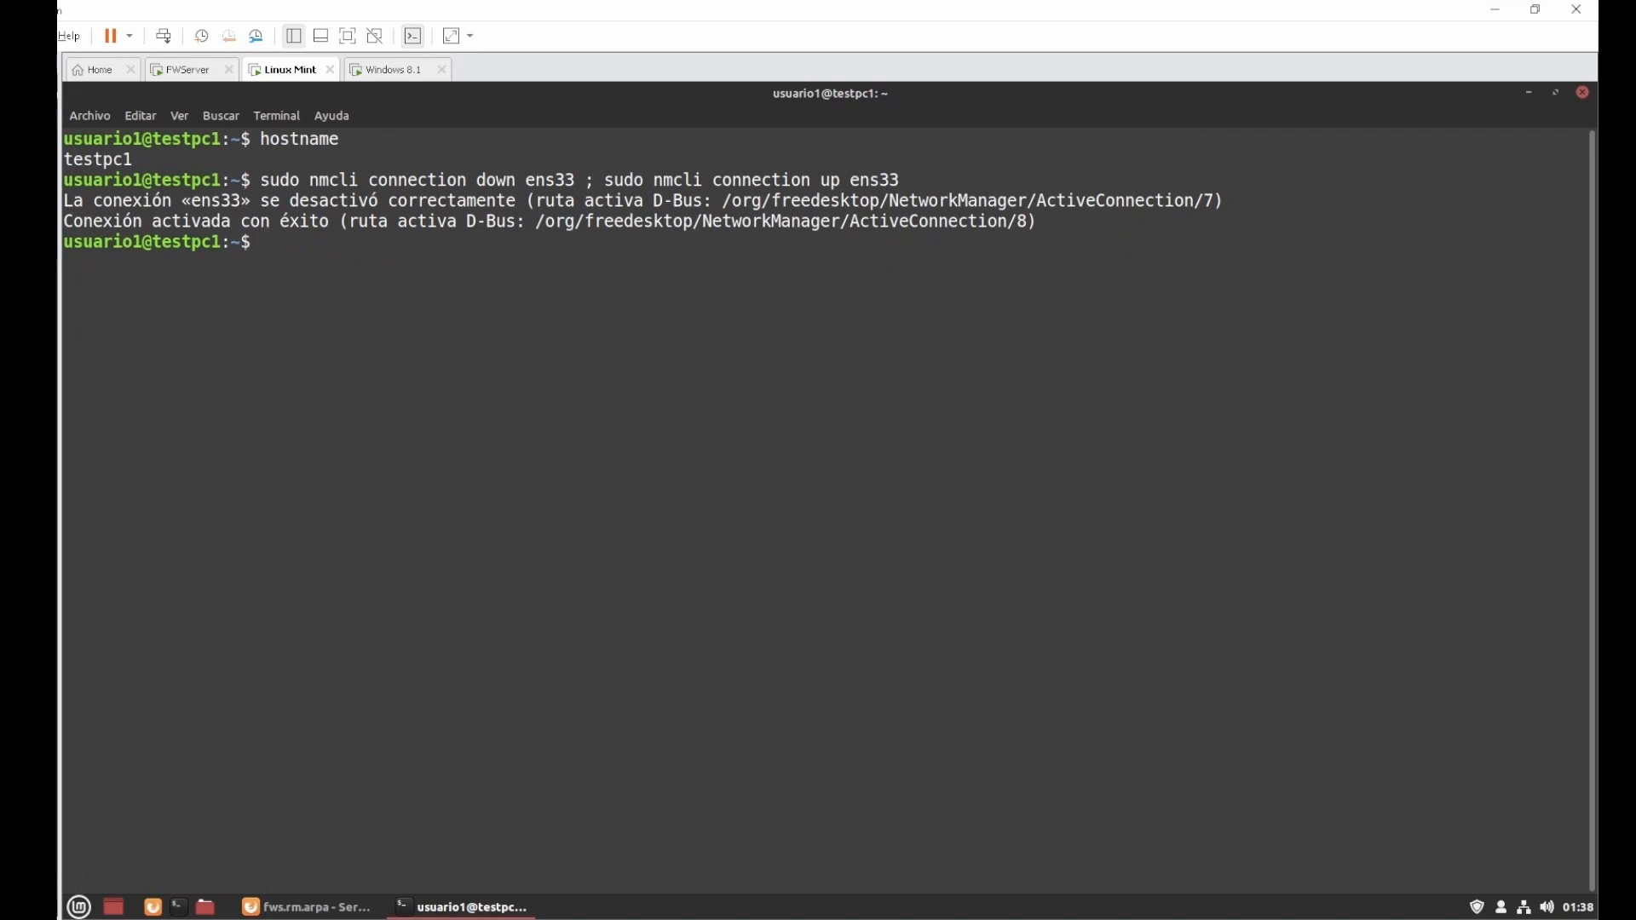
{"action": "type", "text": "sudo systemd-resolve --status"}
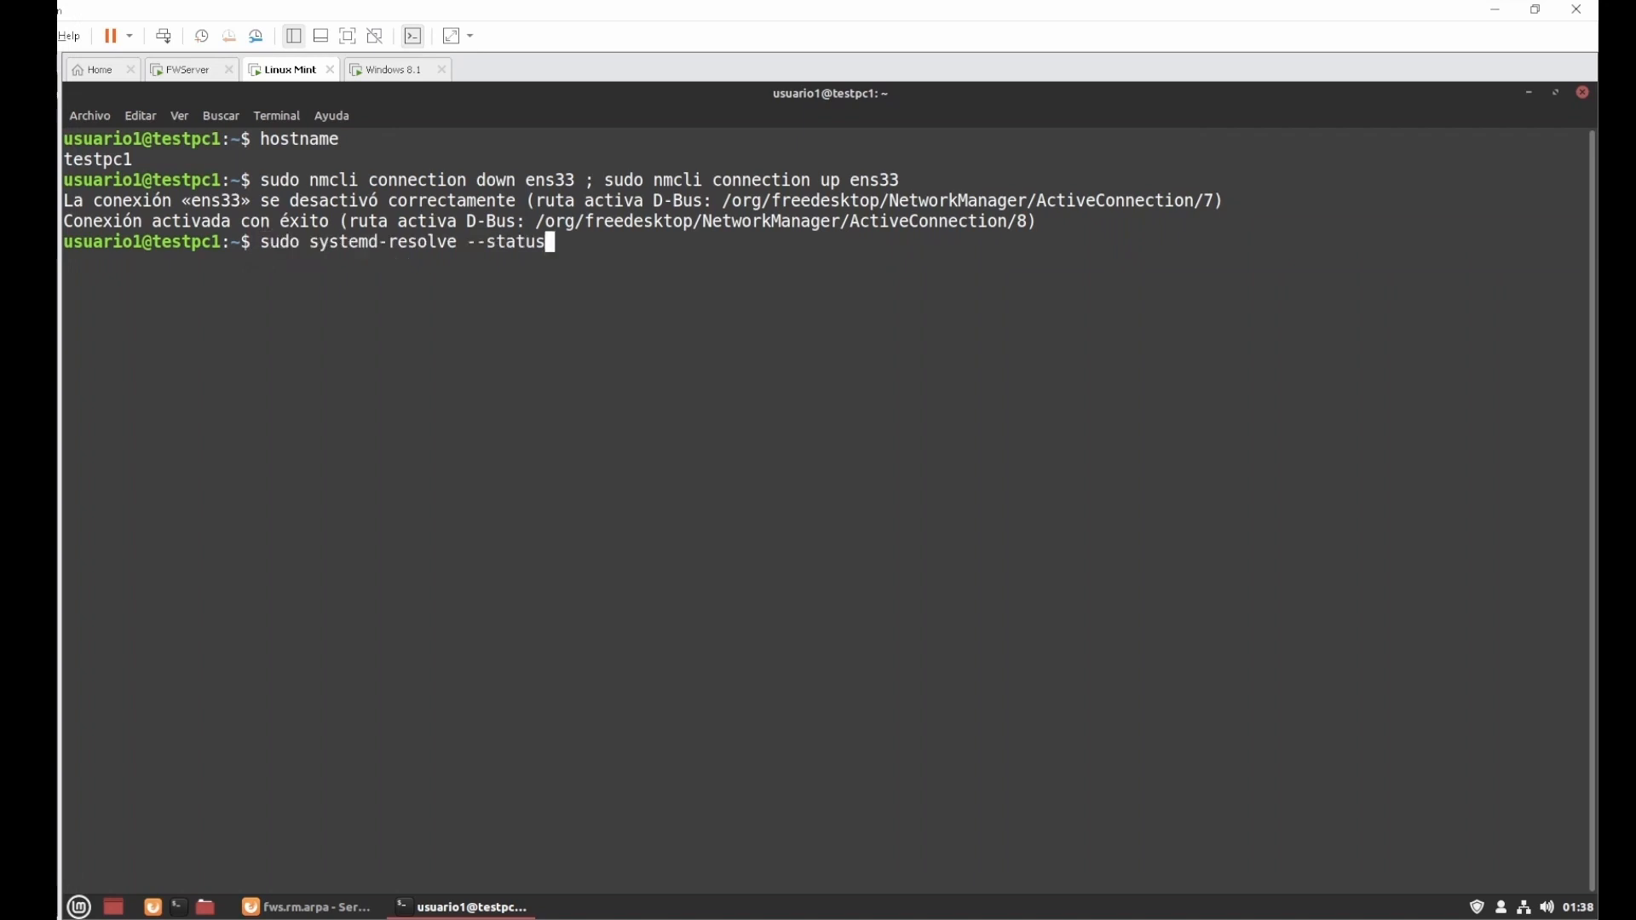
{"action": "key", "text": "Return"}
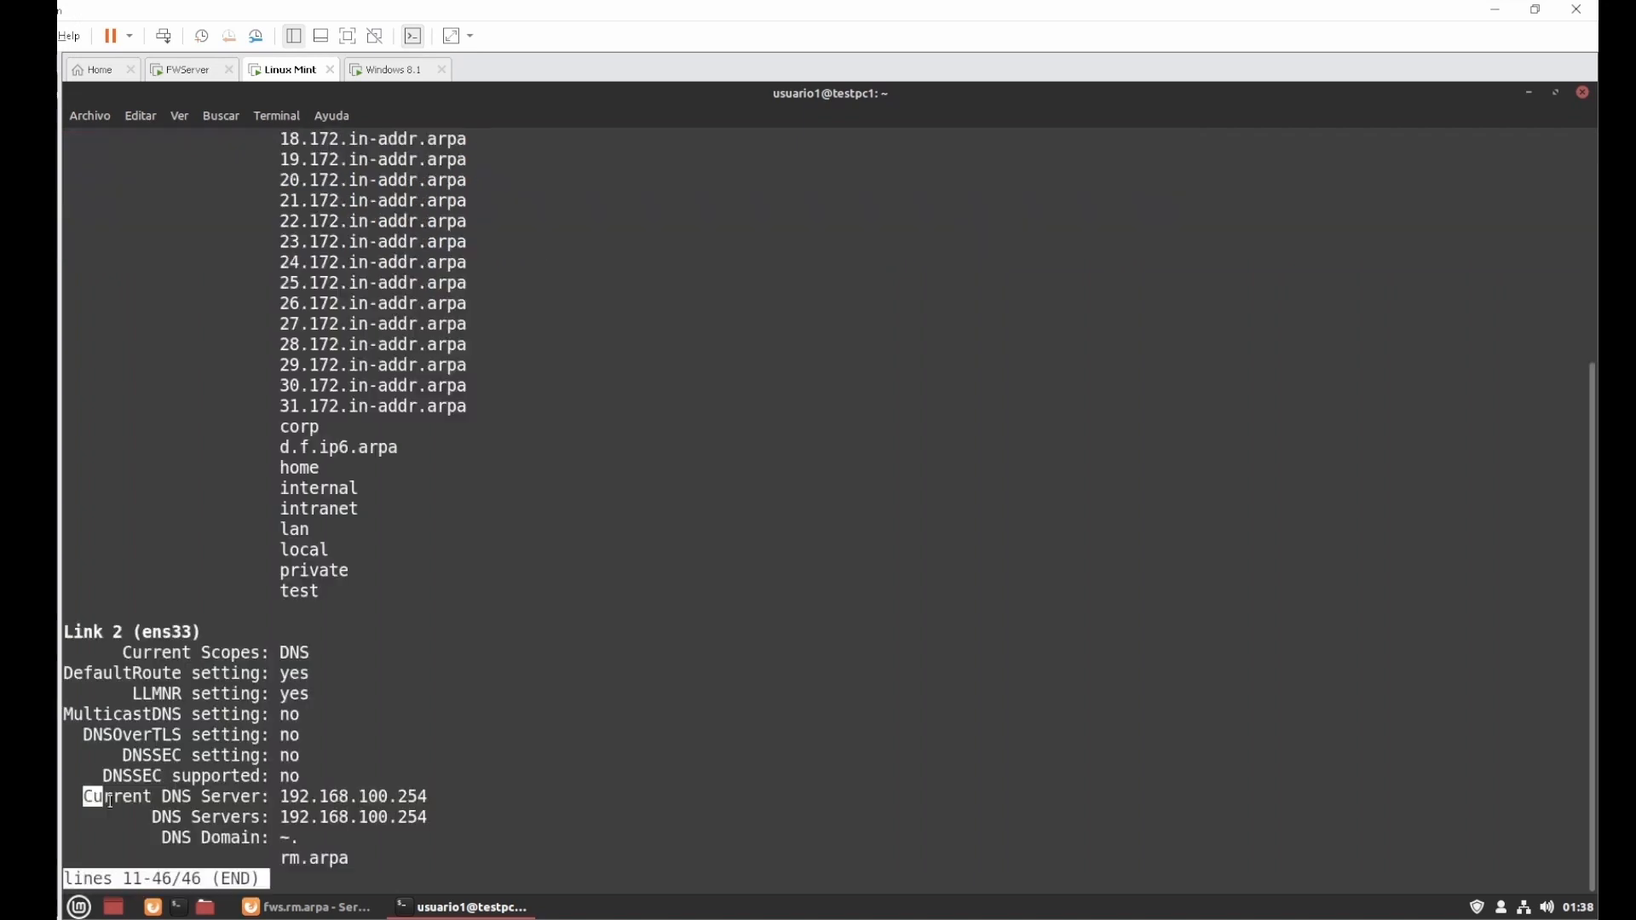
{"action": "left_click_drag", "start_coordinate": [83, 796], "coordinate": [428, 816]}
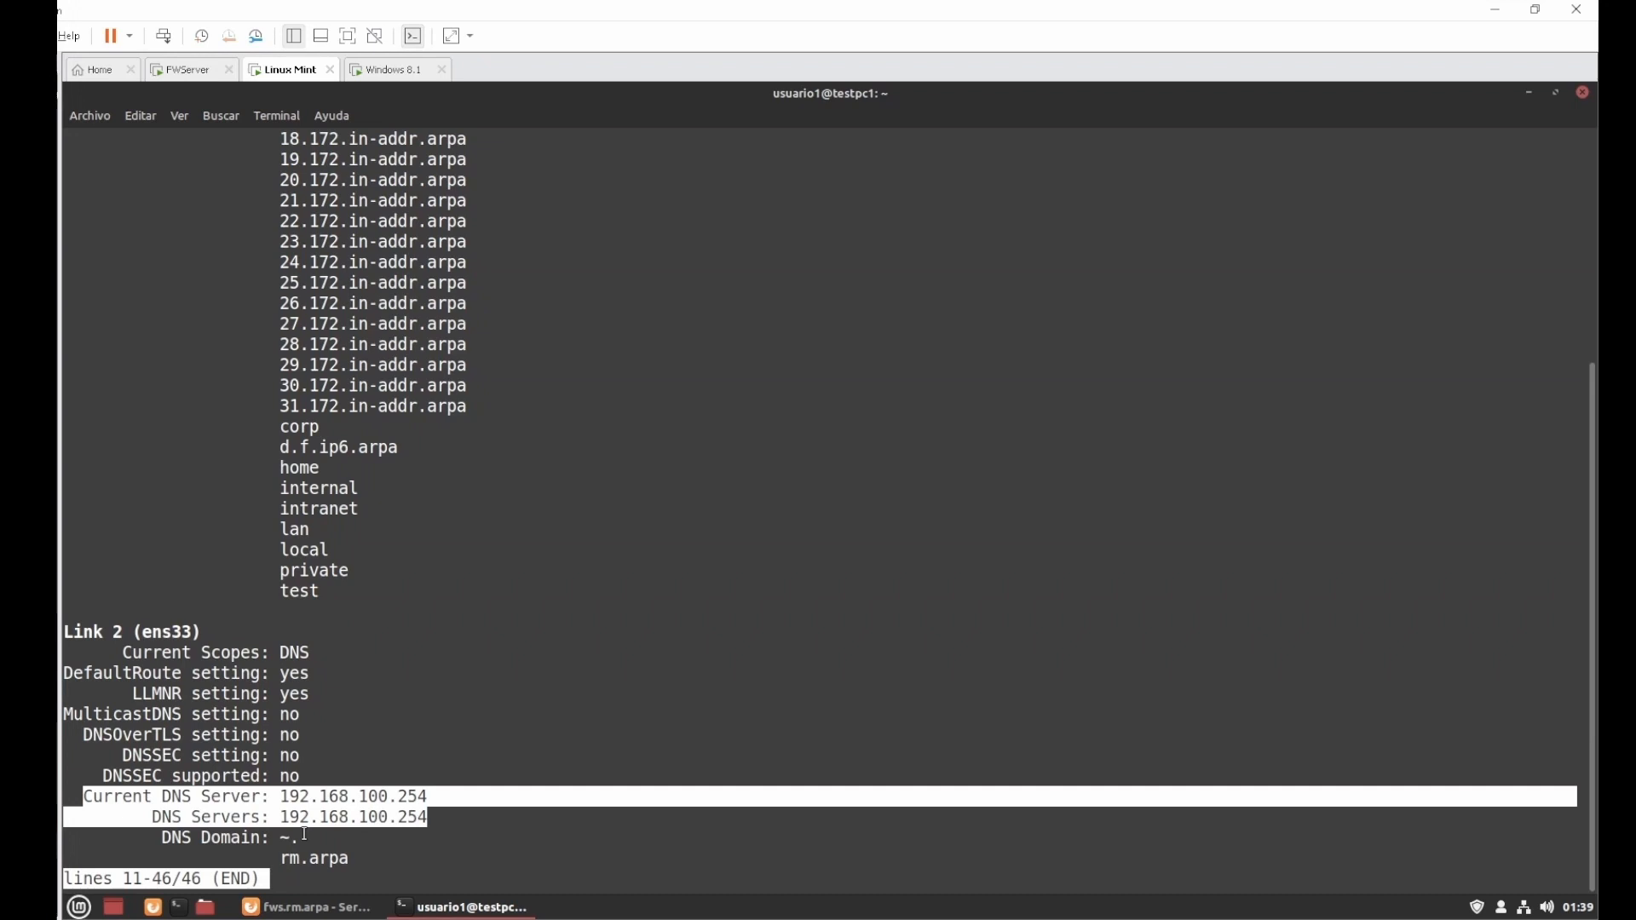
{"action": "left_click_drag", "start_coordinate": [351, 859], "coordinate": [282, 861]}
{"action": "key", "text": "q"}
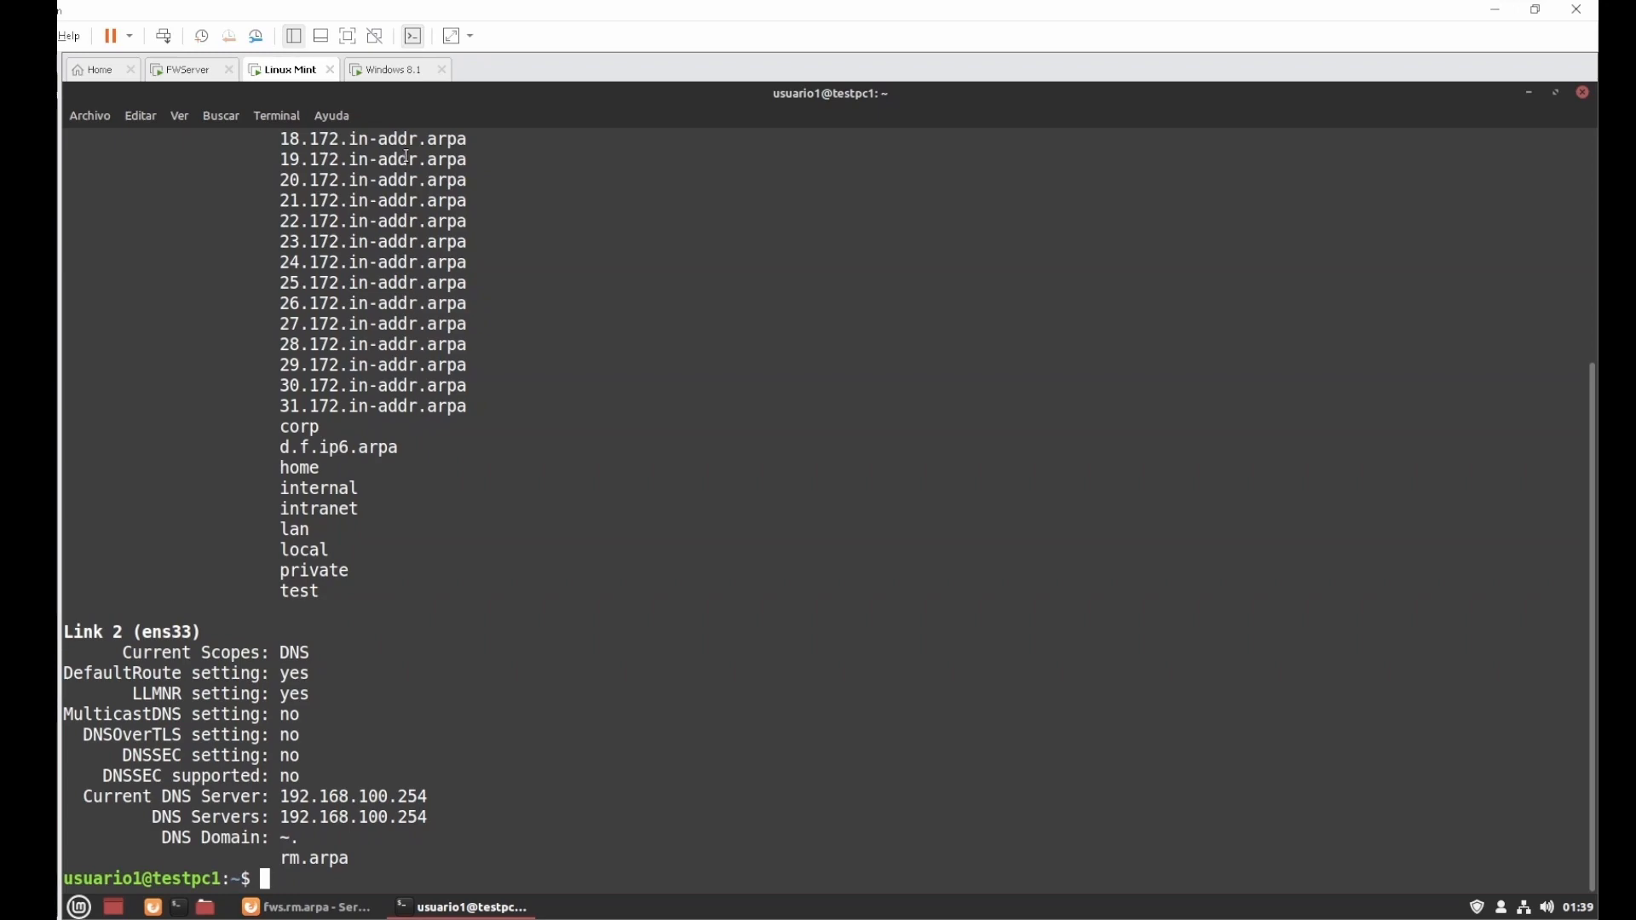
Step: On the Windows client, confirm ipconfig /all lists 192.168.100.254 under Servidores DNS
{"action": "left_click", "coordinate": [390, 72]}
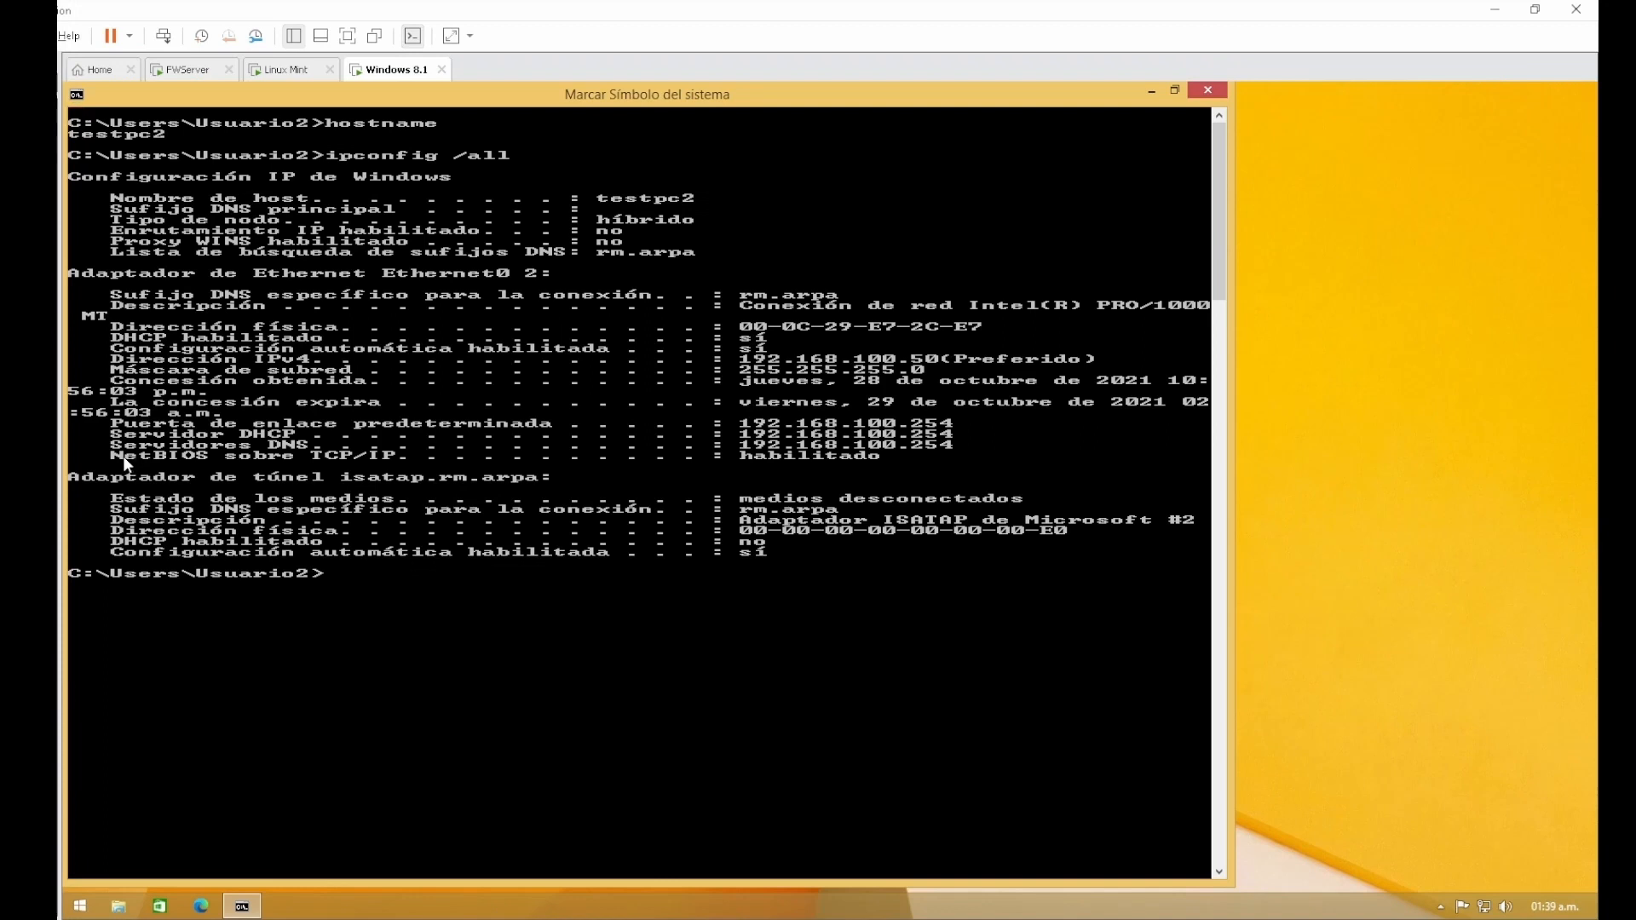
{"action": "left_click_drag", "start_coordinate": [112, 447], "coordinate": [953, 448]}
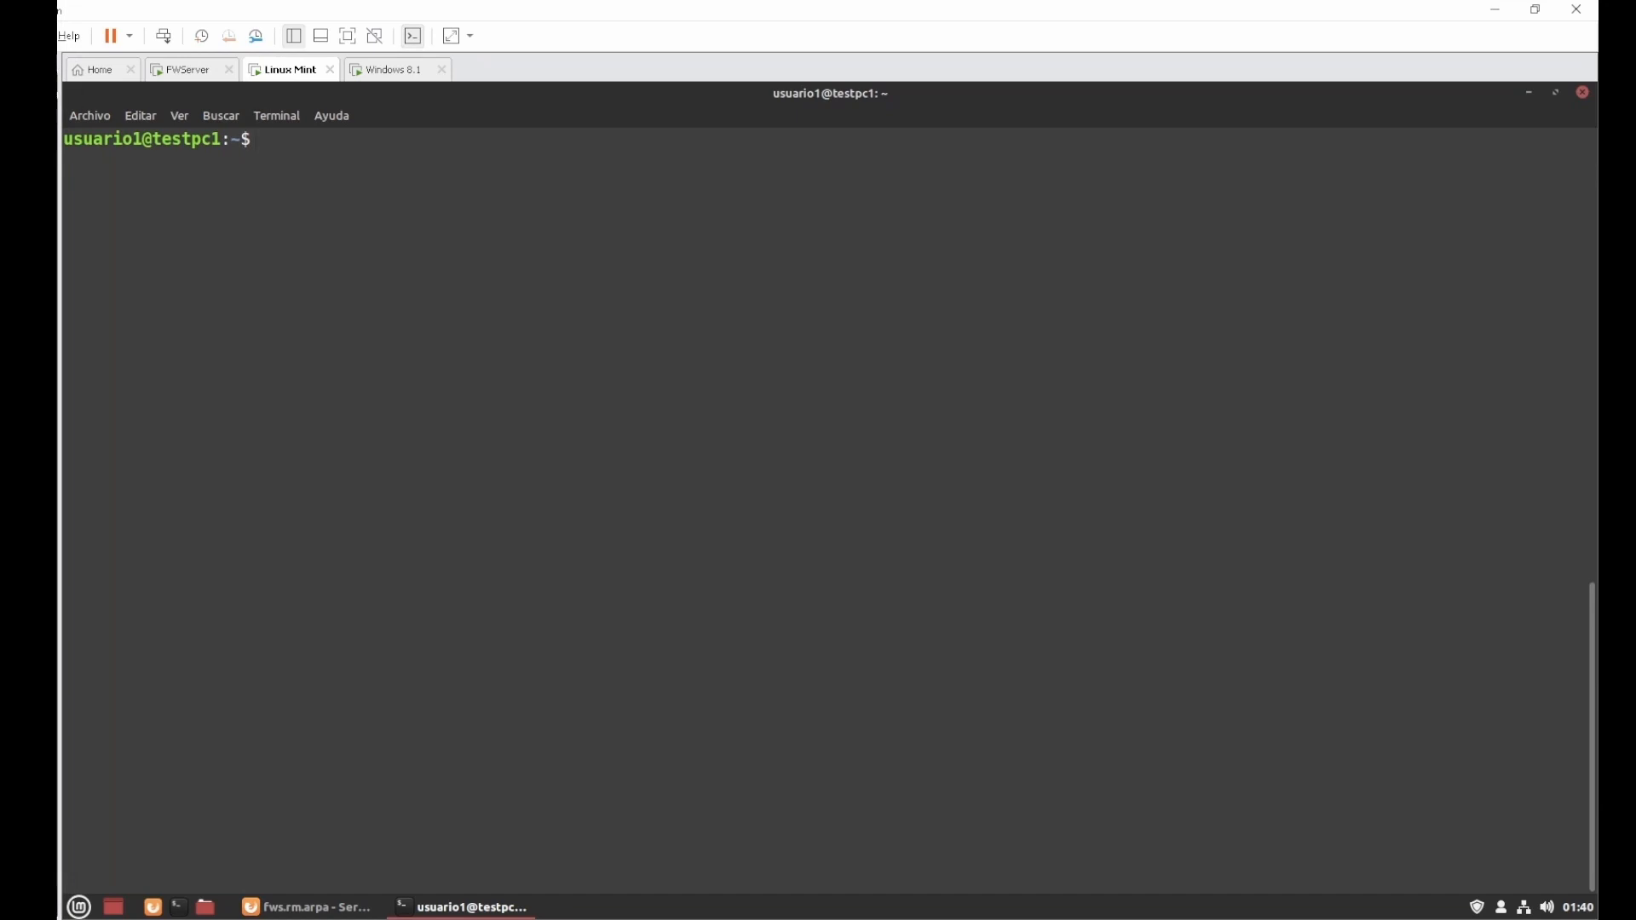
{"action": "type", "text": "nslookup www.google.com"}
{"action": "key", "text": "Return"}
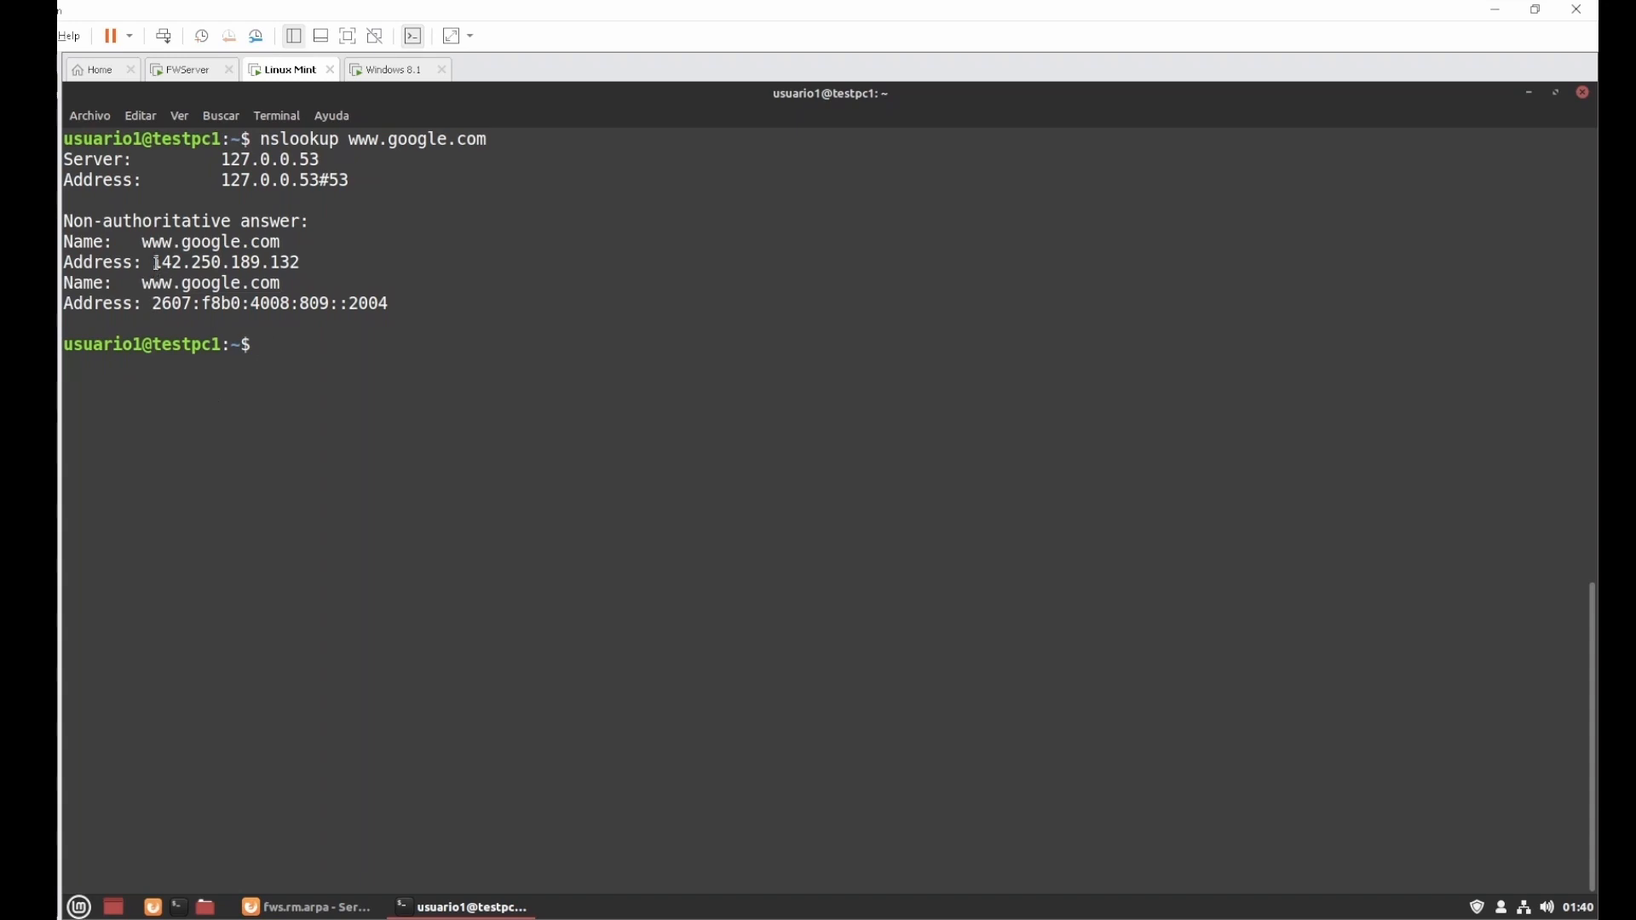
{"action": "left_click_drag", "start_coordinate": [157, 263], "coordinate": [299, 264]}
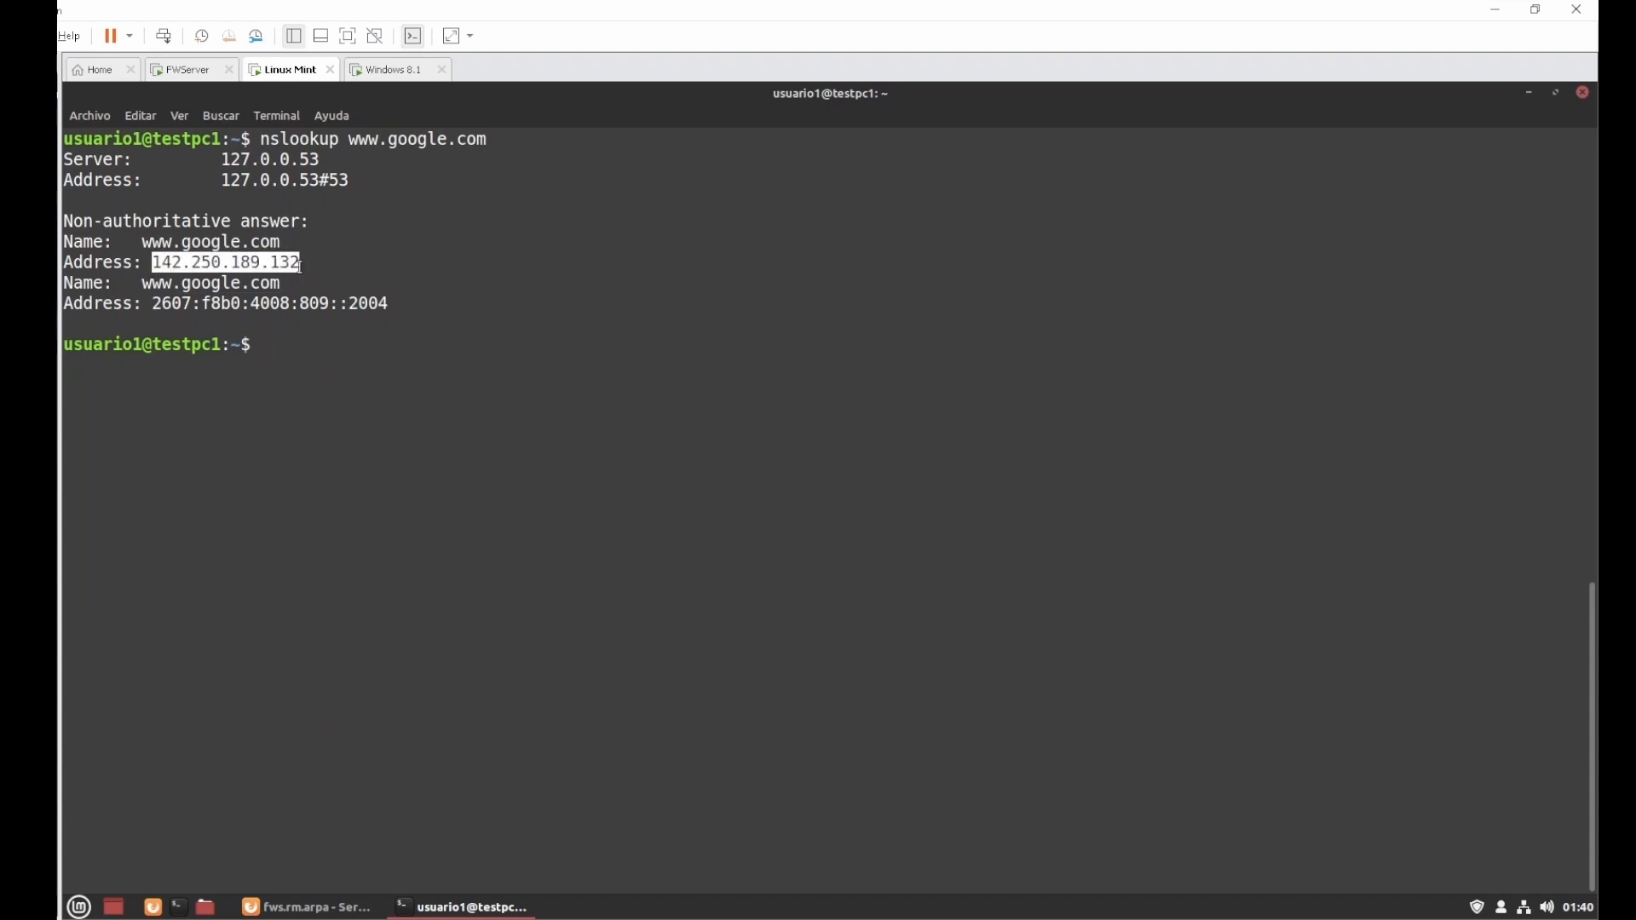
{"action": "left_click_drag", "start_coordinate": [150, 304], "coordinate": [387, 303]}
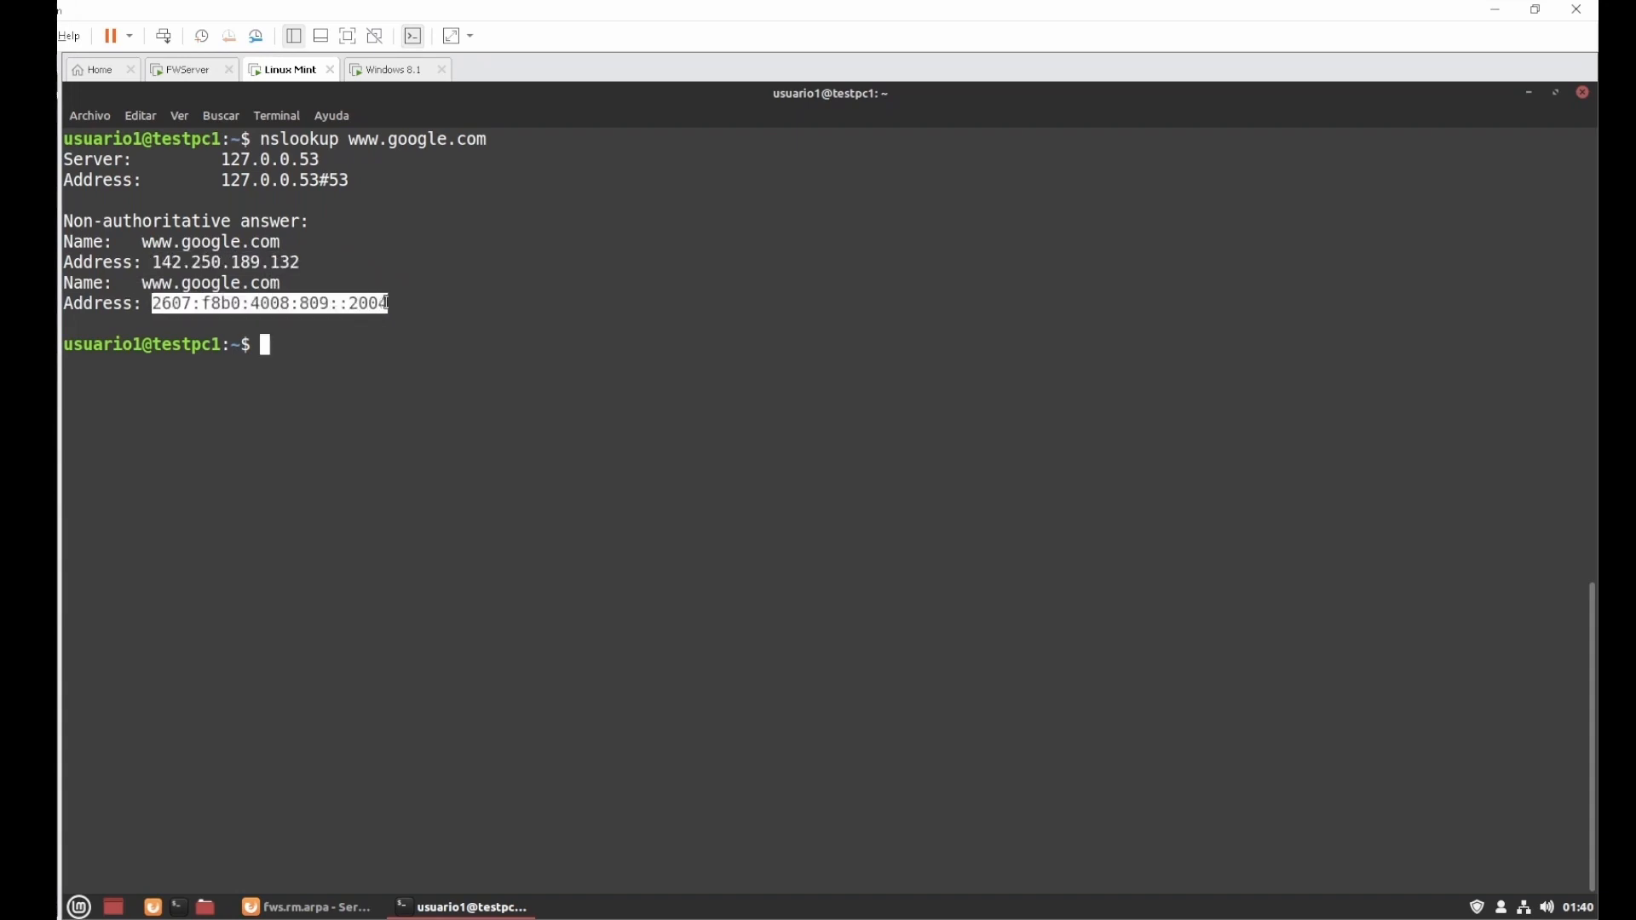
{"action": "left_click", "coordinate": [409, 394]}
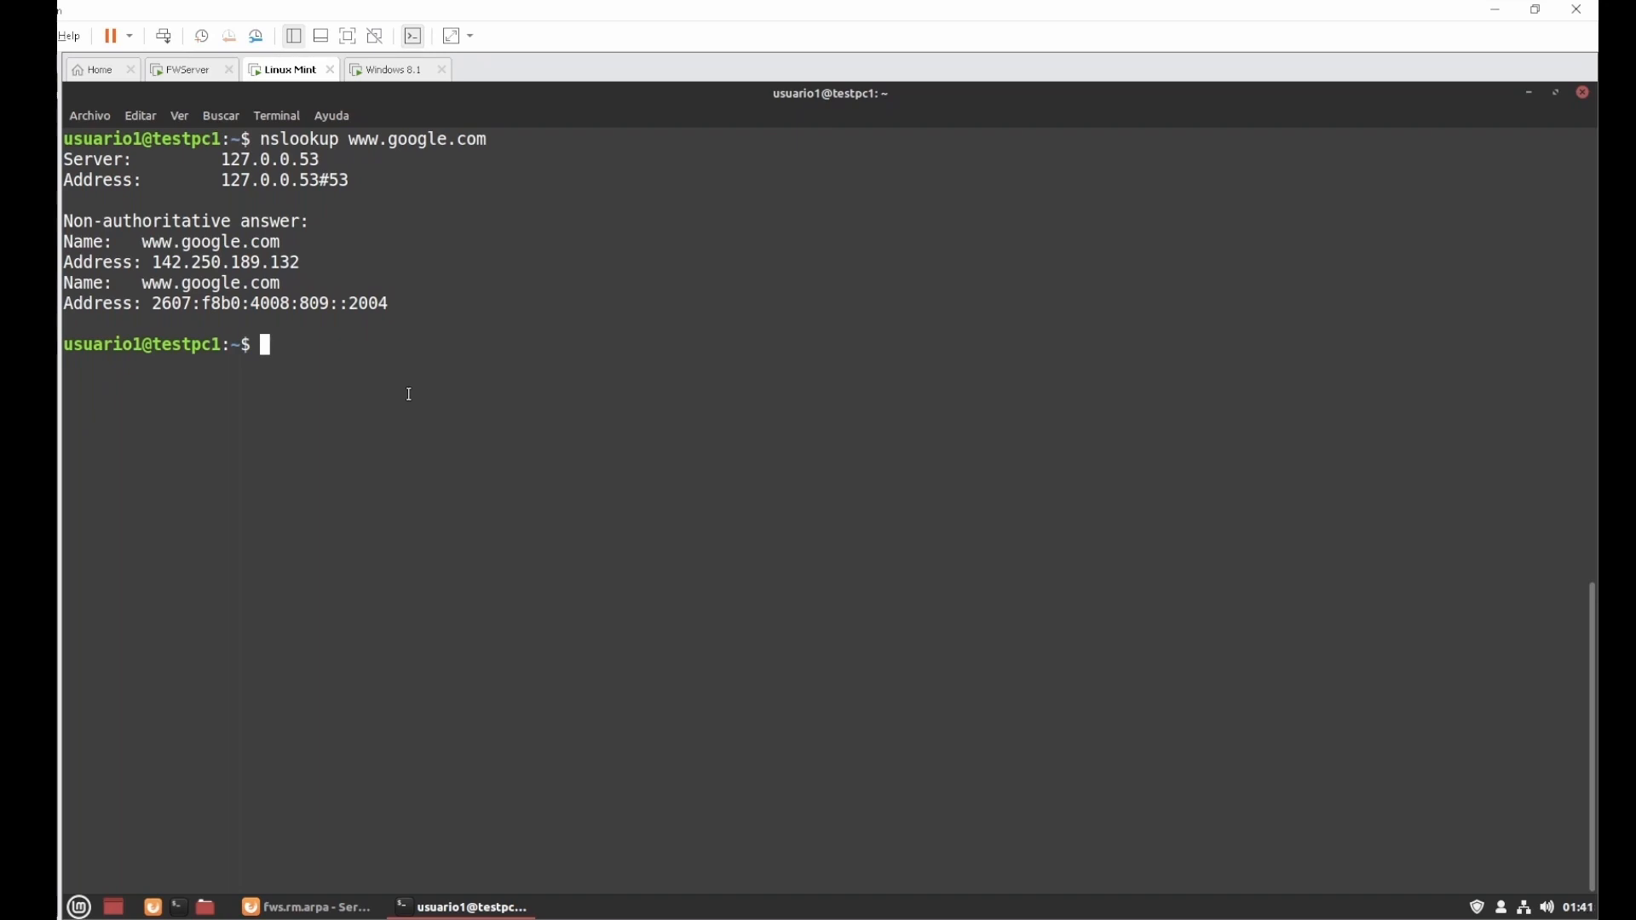
Step: Query fws.rm.arpa with dig and confirm it resolves to 192.168.100.254
{"action": "type", "text": "dig fws.rm.arpa"}
{"action": "key", "text": "Return"}
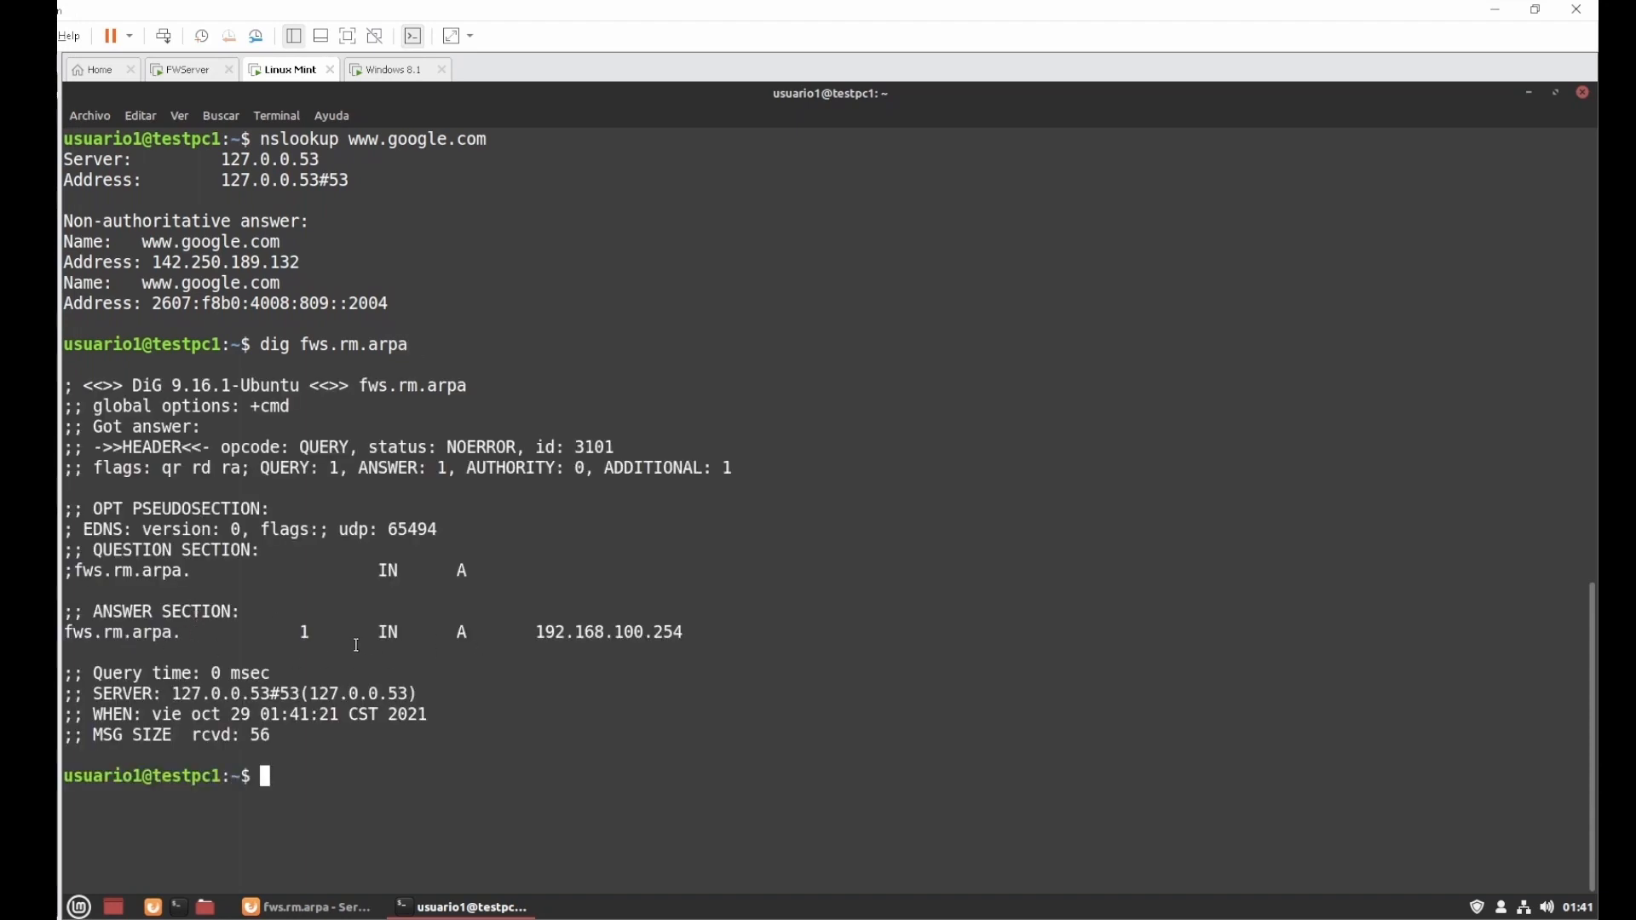
{"action": "left_click_drag", "start_coordinate": [535, 632], "coordinate": [684, 632]}
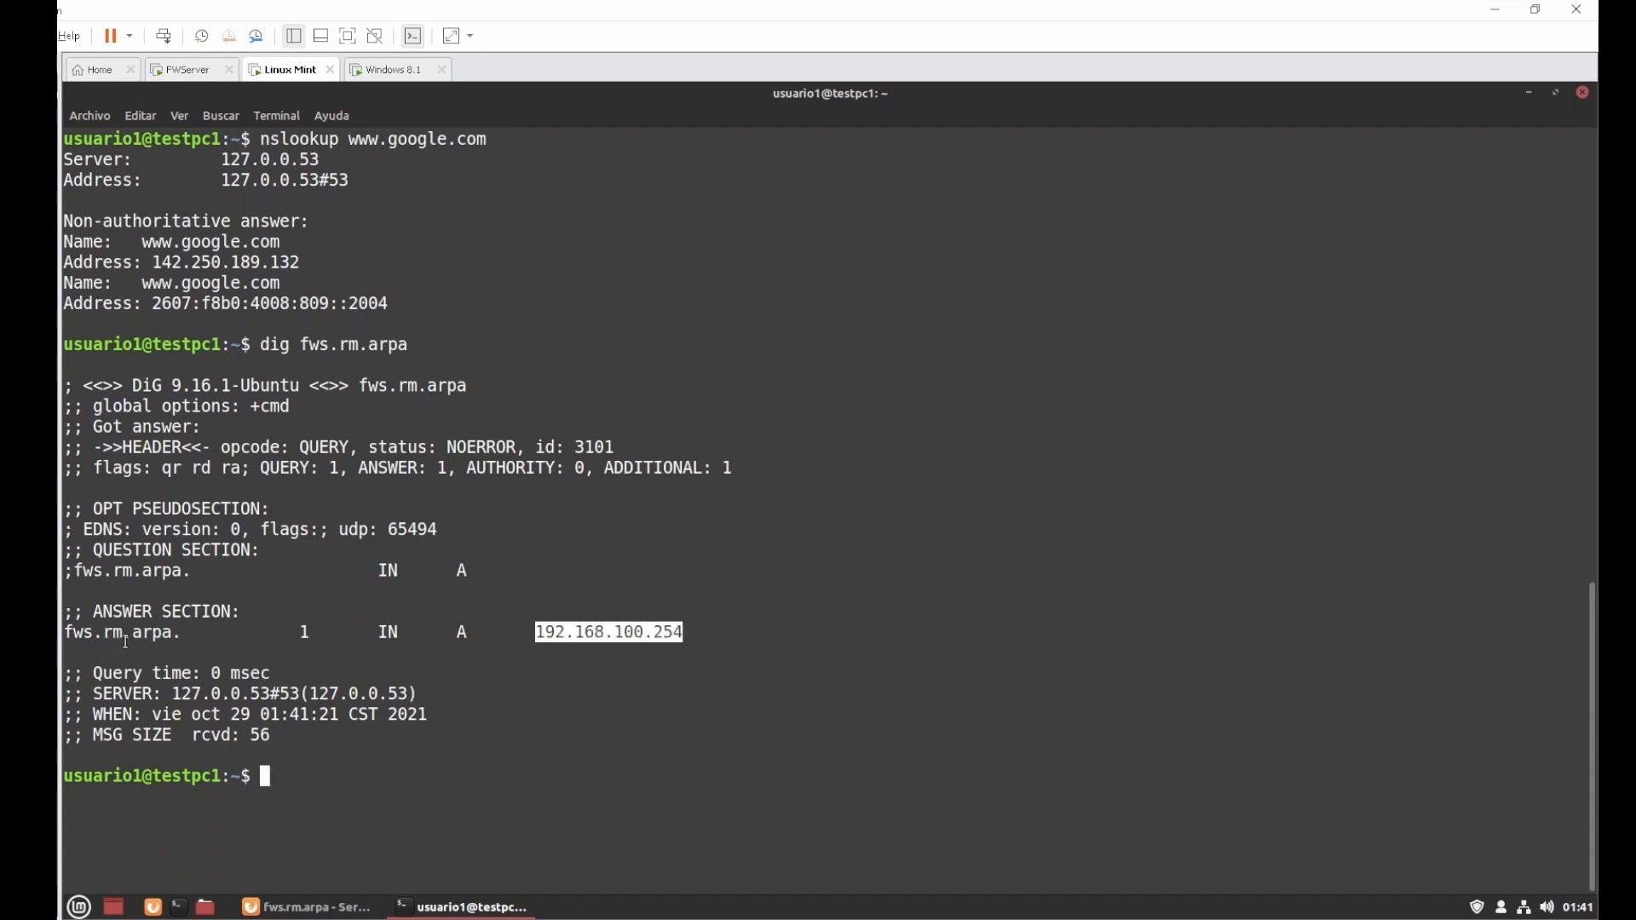
Step: Clear the terminal and reverse-lookup 192.168.100.254, which returns fws.rm.arpa
{"action": "key", "text": "ctrl+l"}
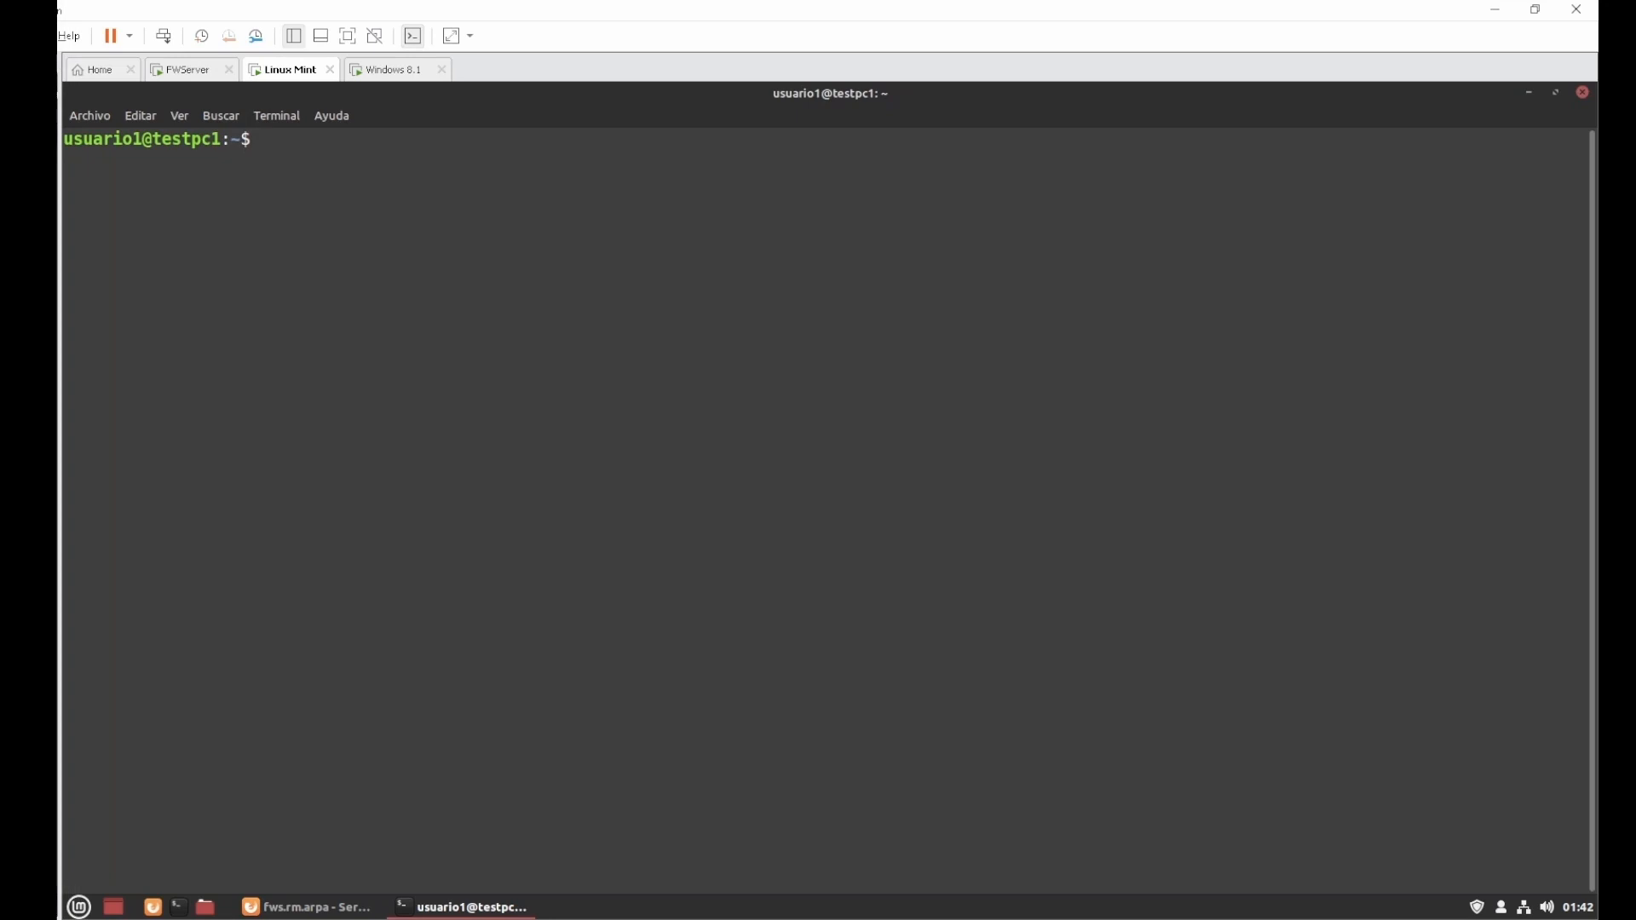
{"action": "type", "text": "nslookup 192."}
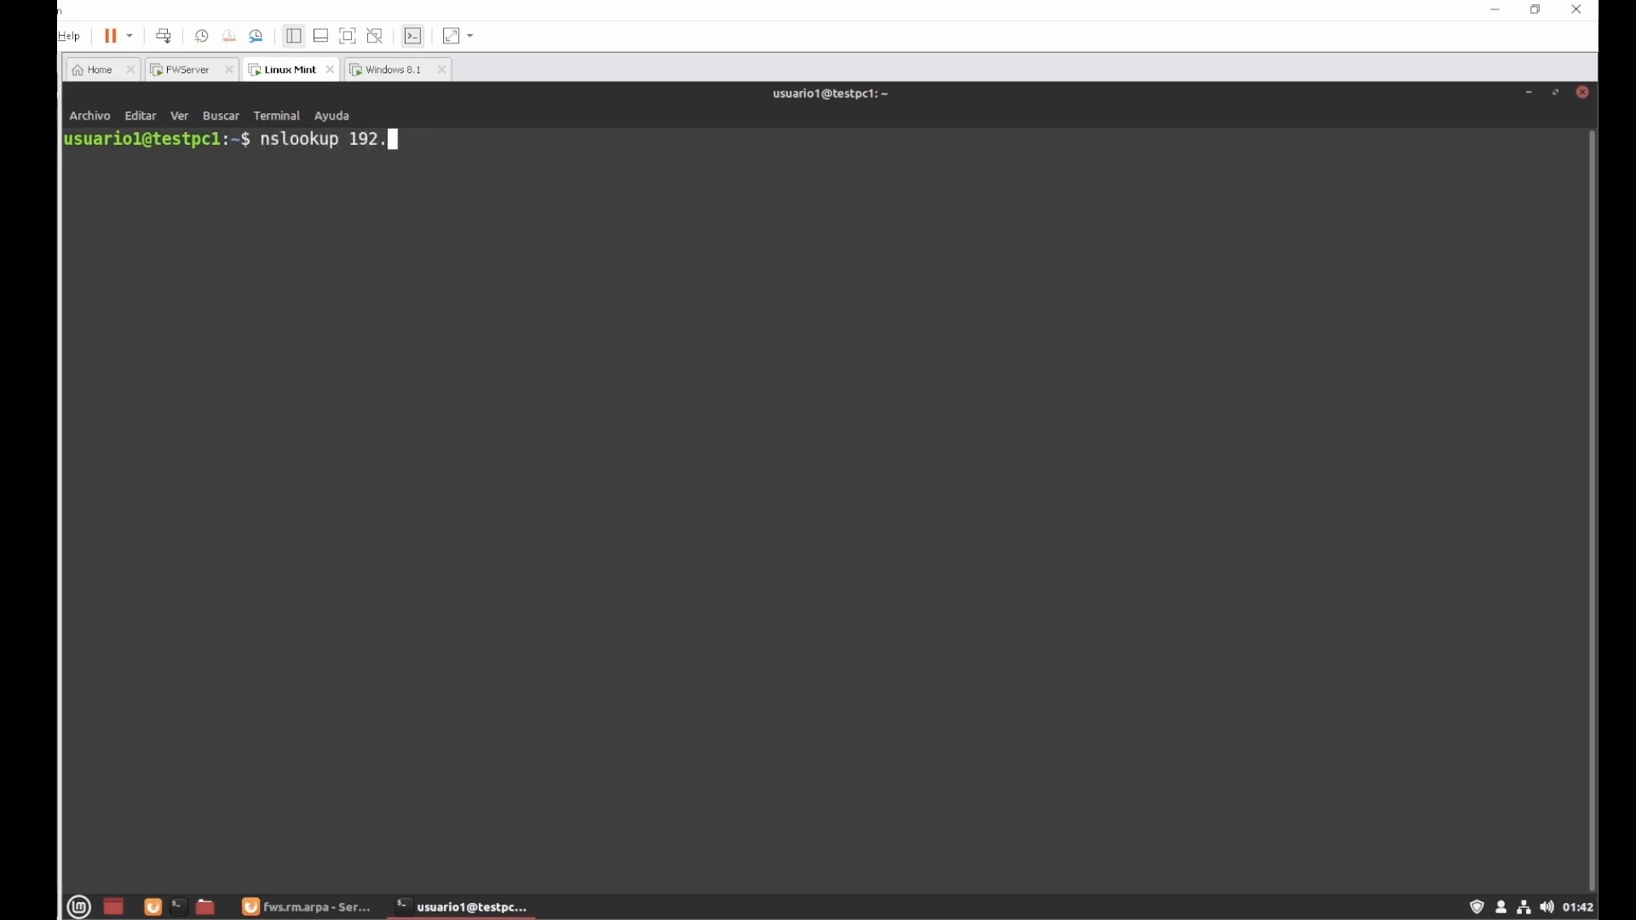
{"action": "type", "text": "168.100.254"}
{"action": "key", "text": "Return"}
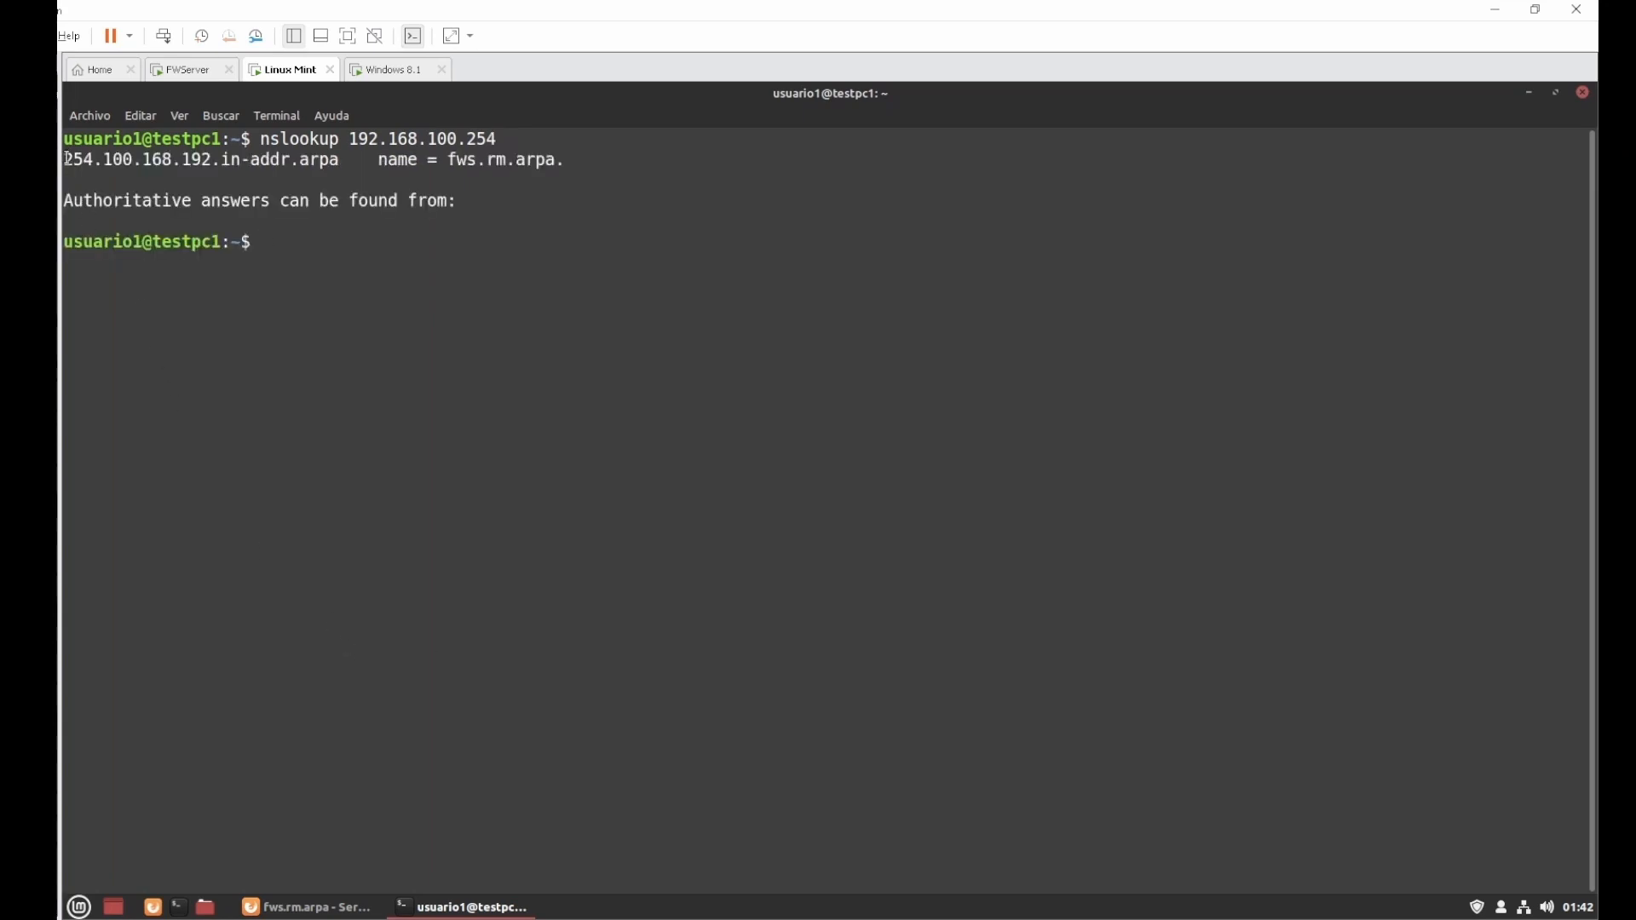
{"action": "left_click_drag", "start_coordinate": [66, 159], "coordinate": [559, 160]}
{"action": "left_click", "coordinate": [538, 321]}
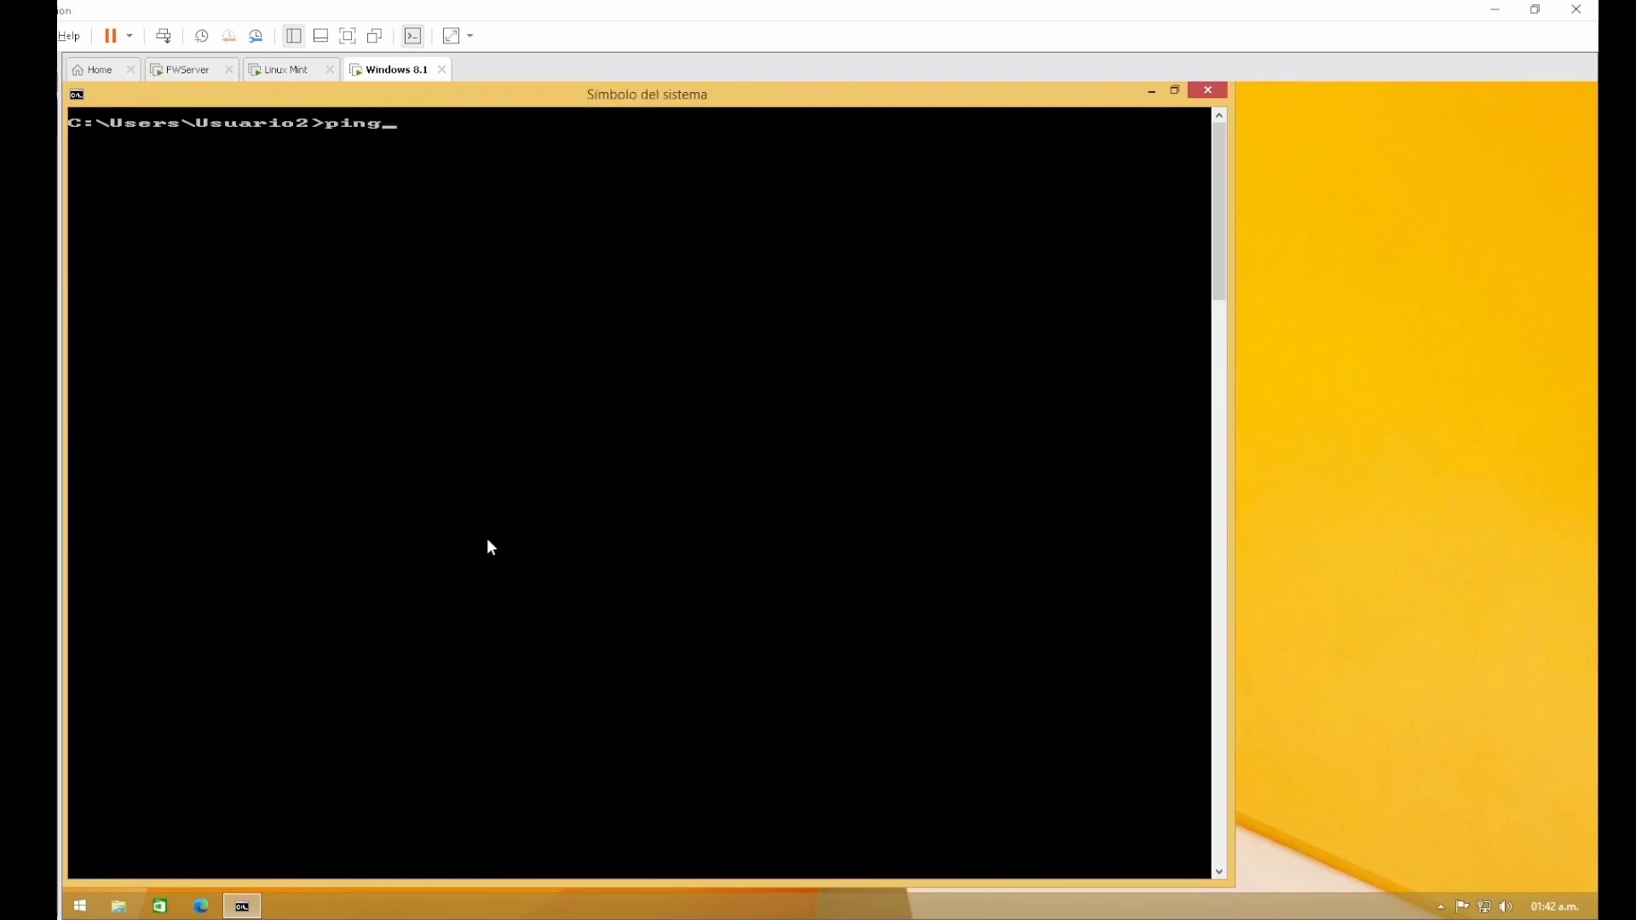
{"action": "type", "text": "www.google.com"}
{"action": "key", "text": "Return"}
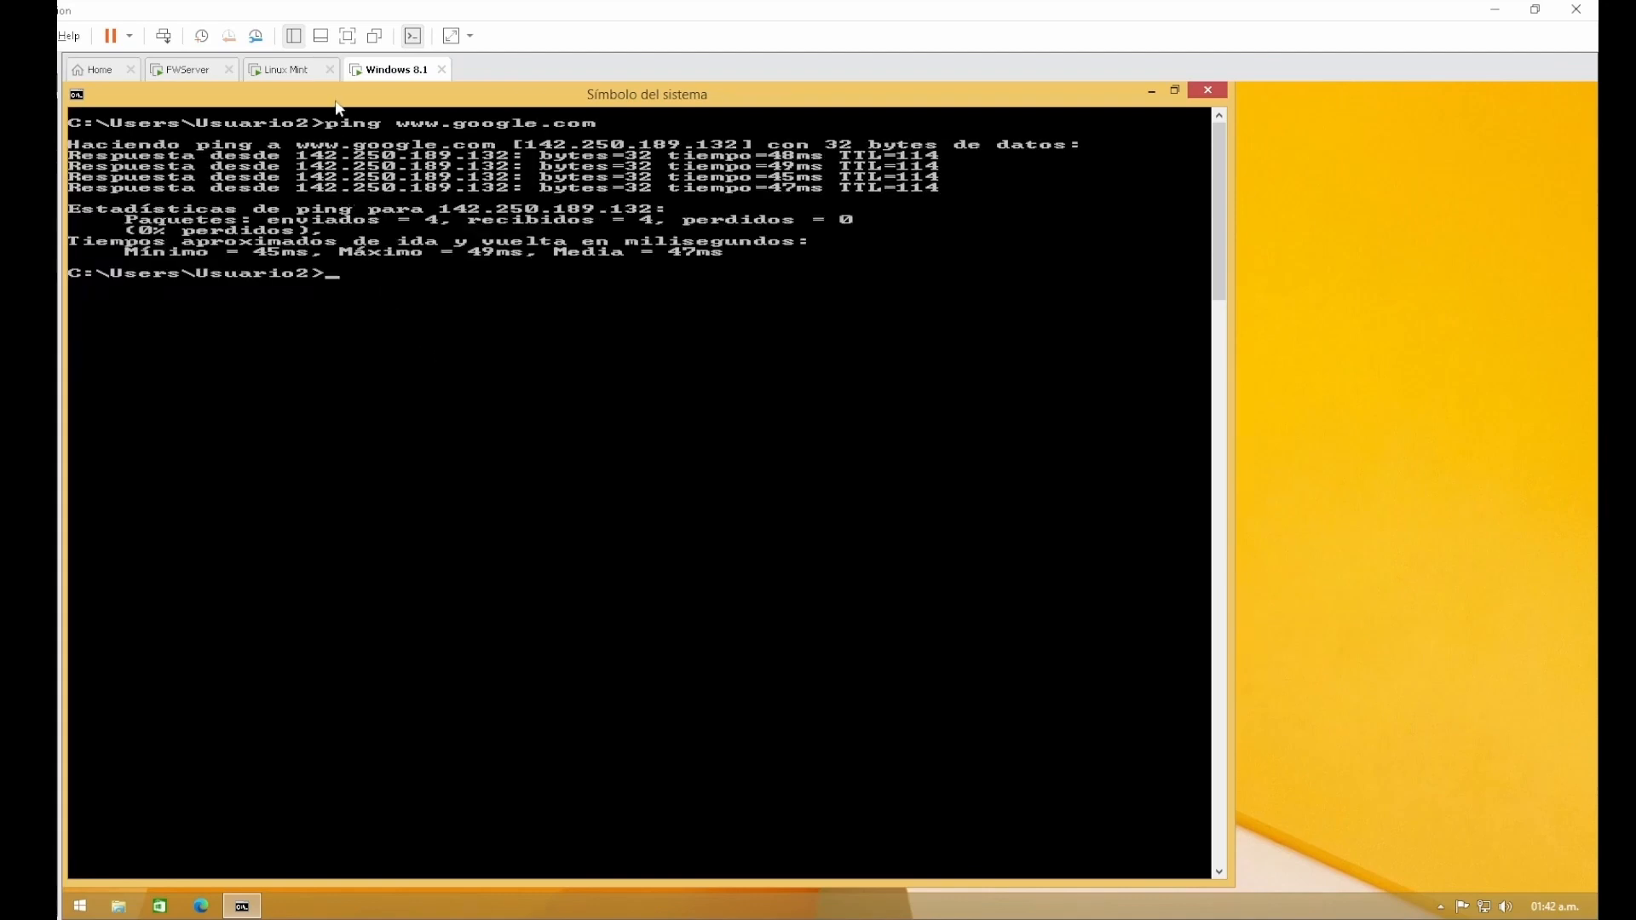
{"action": "left_click_drag", "start_coordinate": [299, 145], "coordinate": [735, 150]}
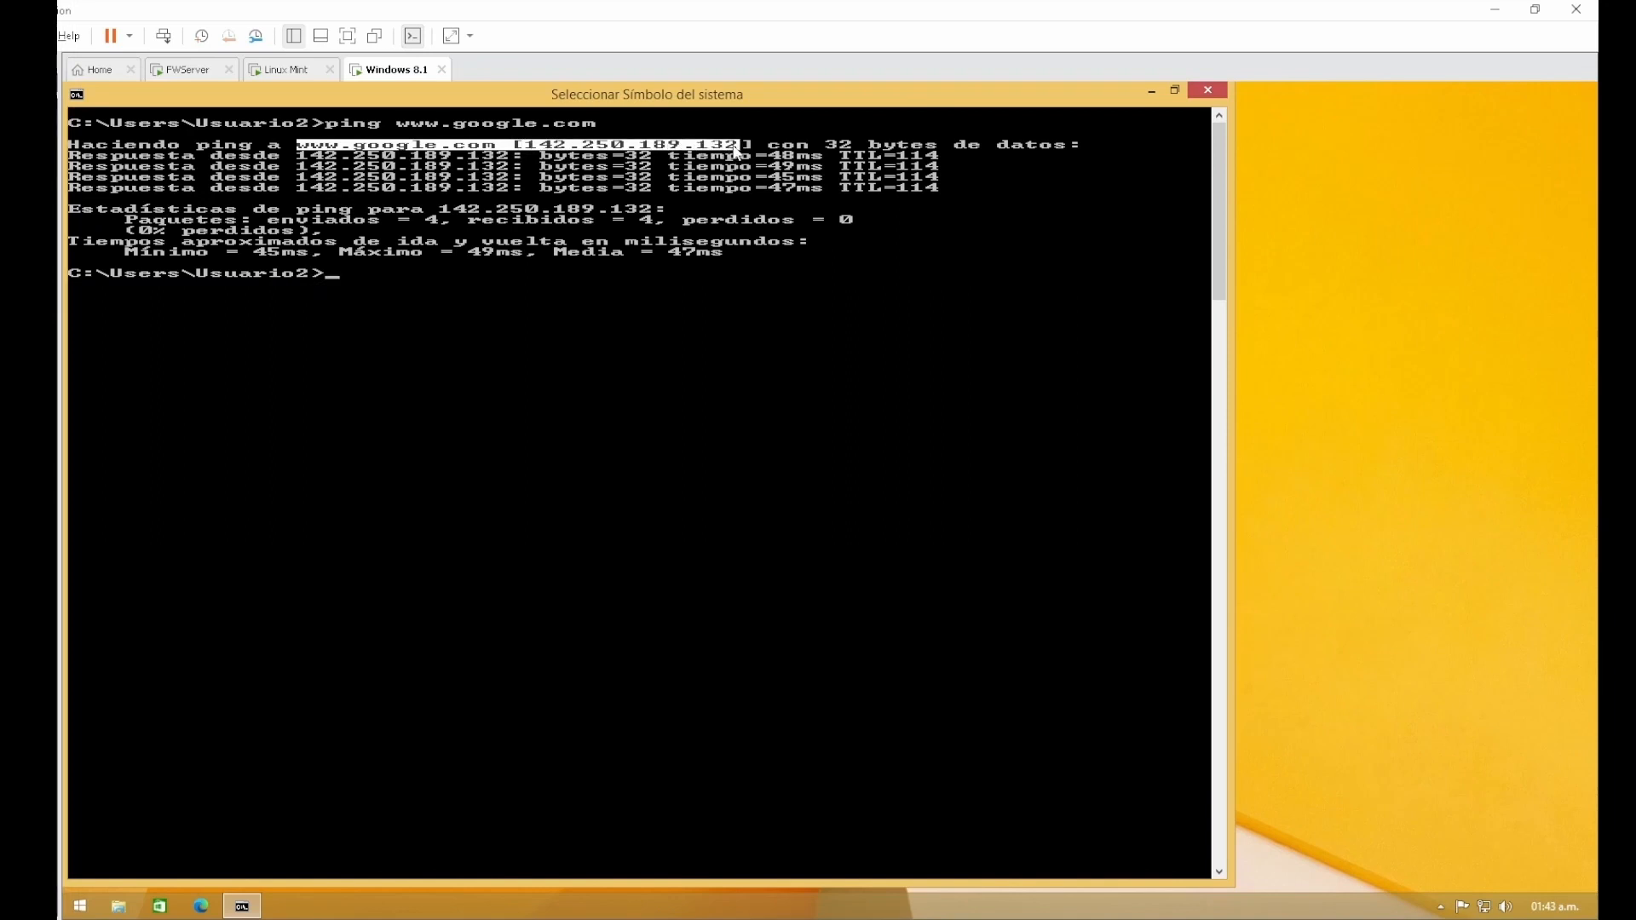
Step: Ping fws.rm.arpa and confirm it resolves and replies
{"action": "type", "text": "ping fws.rm.arpa"}
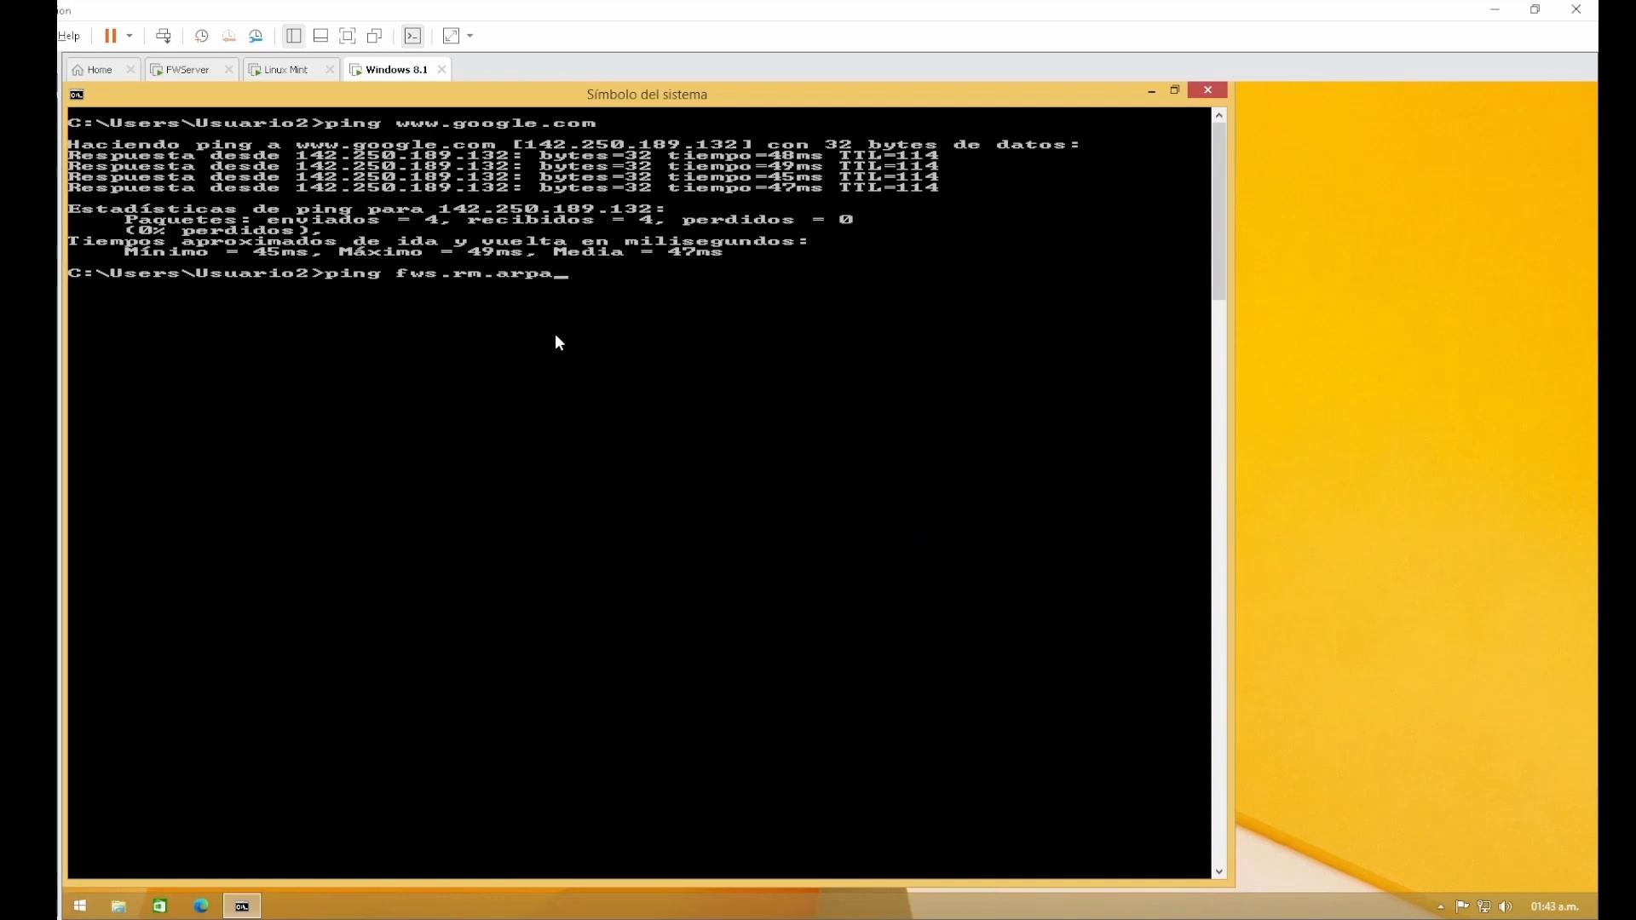
{"action": "key", "text": "Return"}
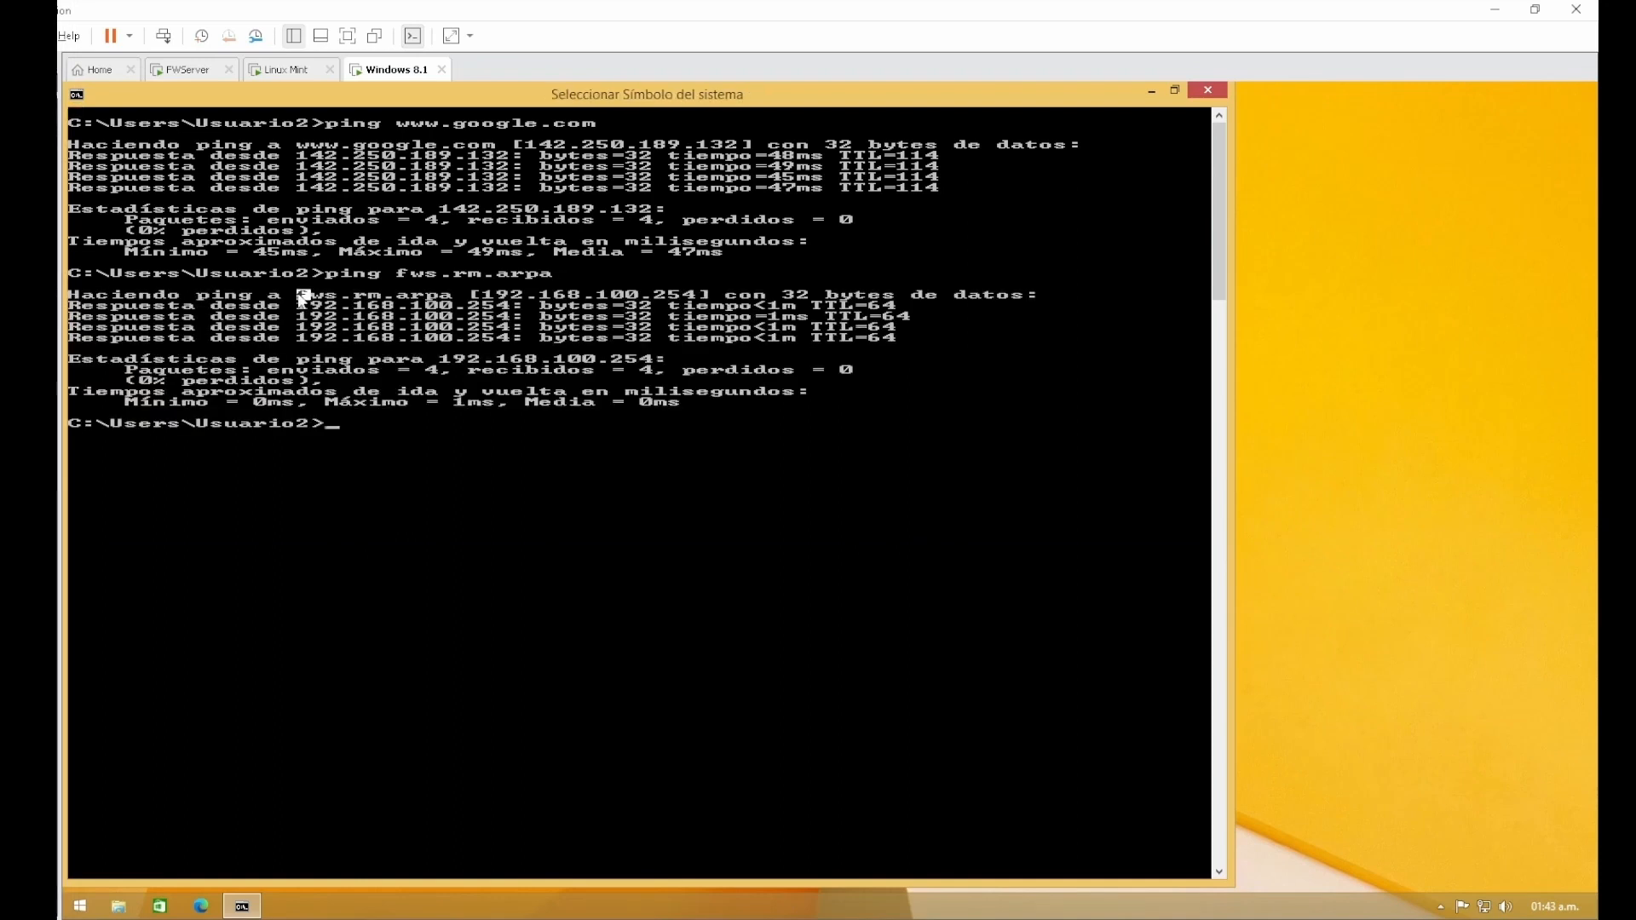
{"action": "left_click_drag", "start_coordinate": [297, 291], "coordinate": [697, 300]}
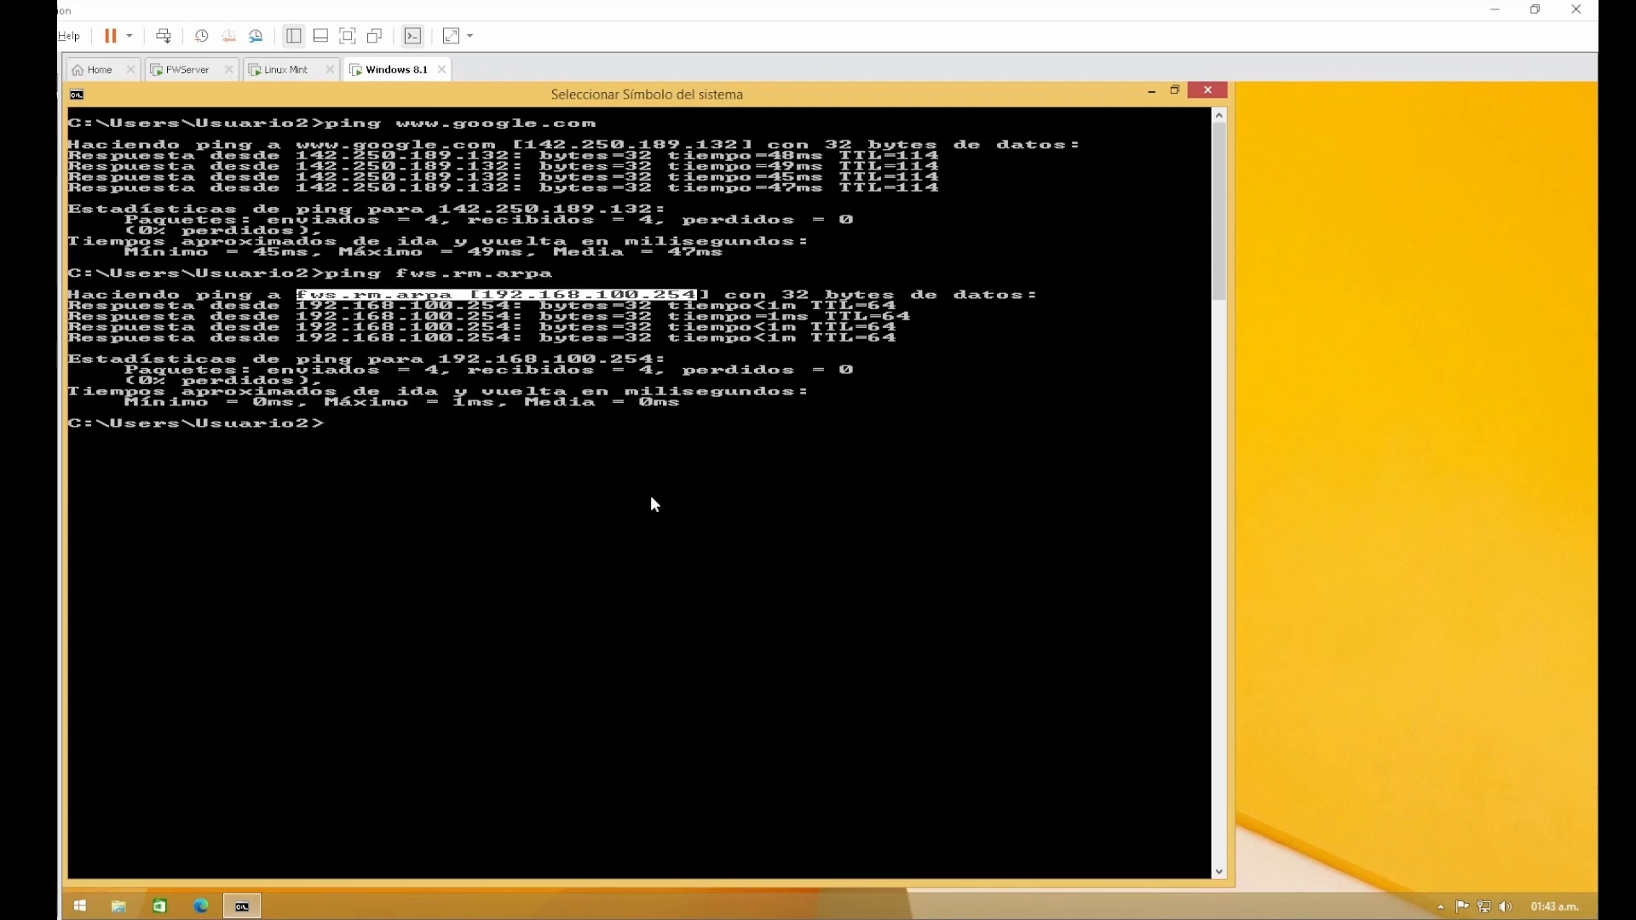
Step: Reverse-lookup 192.168.100.254 with nslookup, confirming it returns fws.rm.arpa
{"action": "key", "text": "Return"}
{"action": "type", "text": "nslookup "}
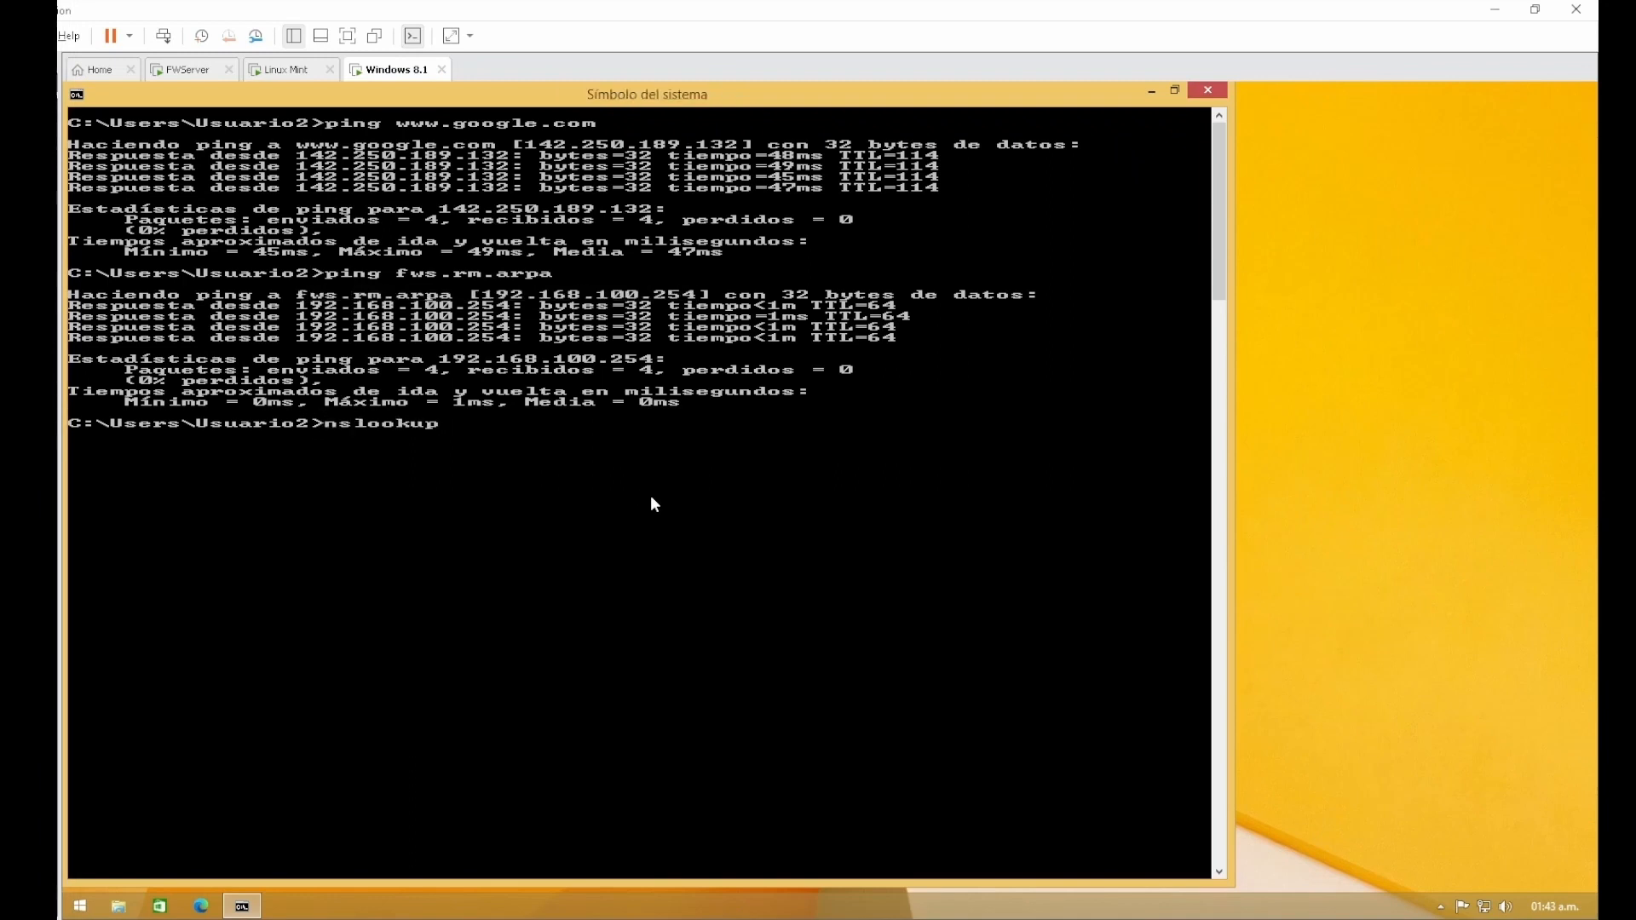
{"action": "type", "text": "192"}
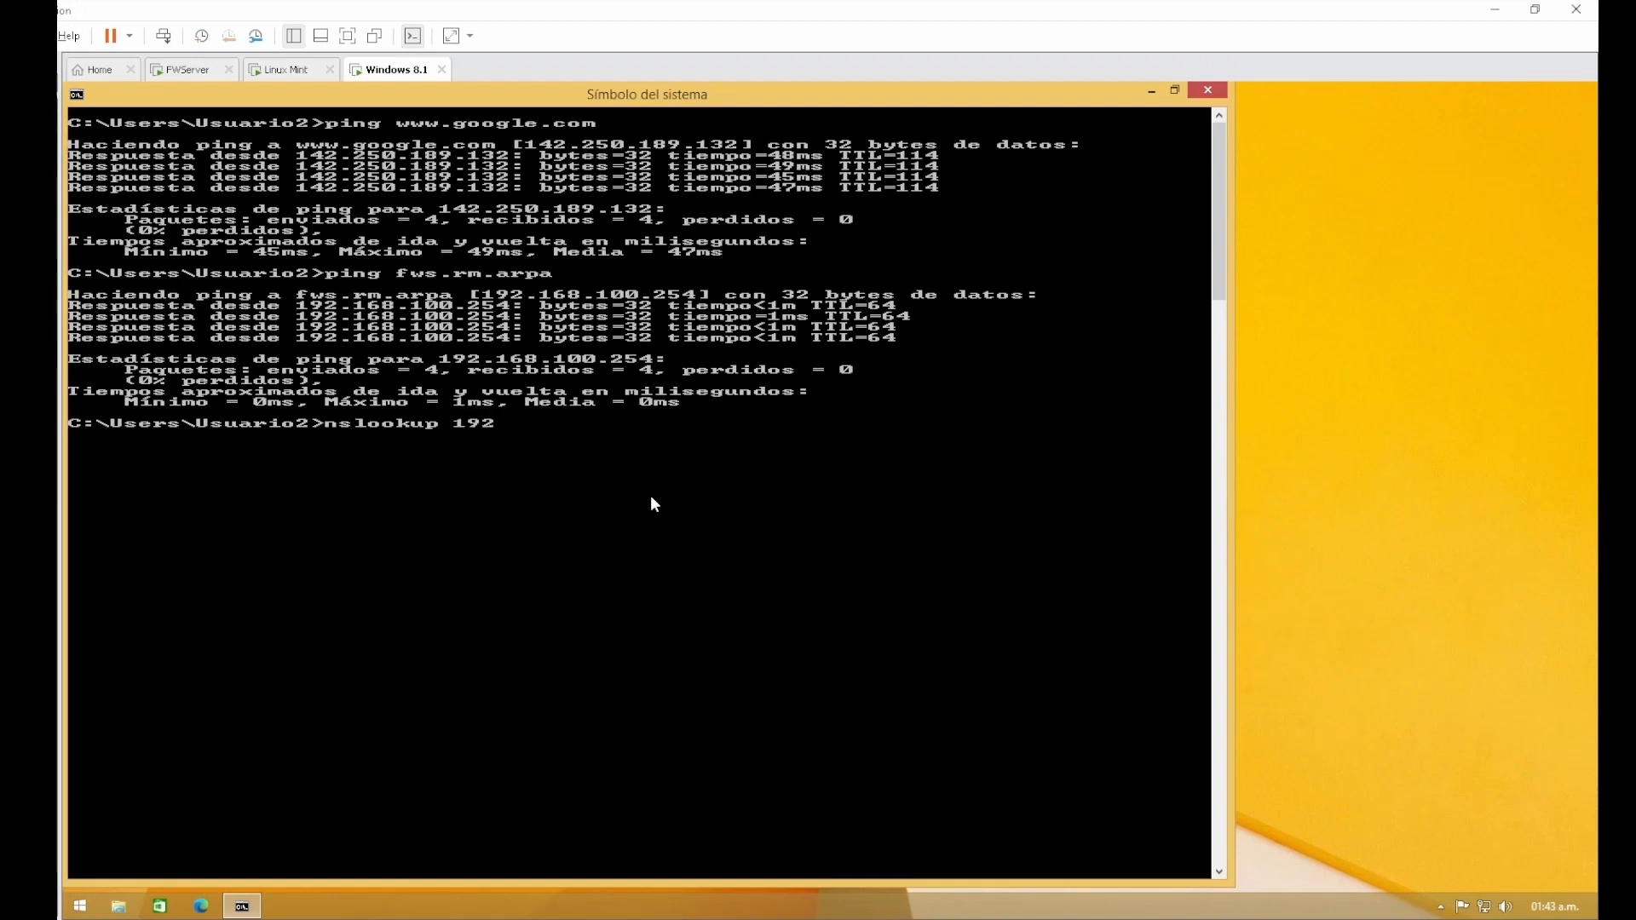
{"action": "type", "text": ".168.100."}
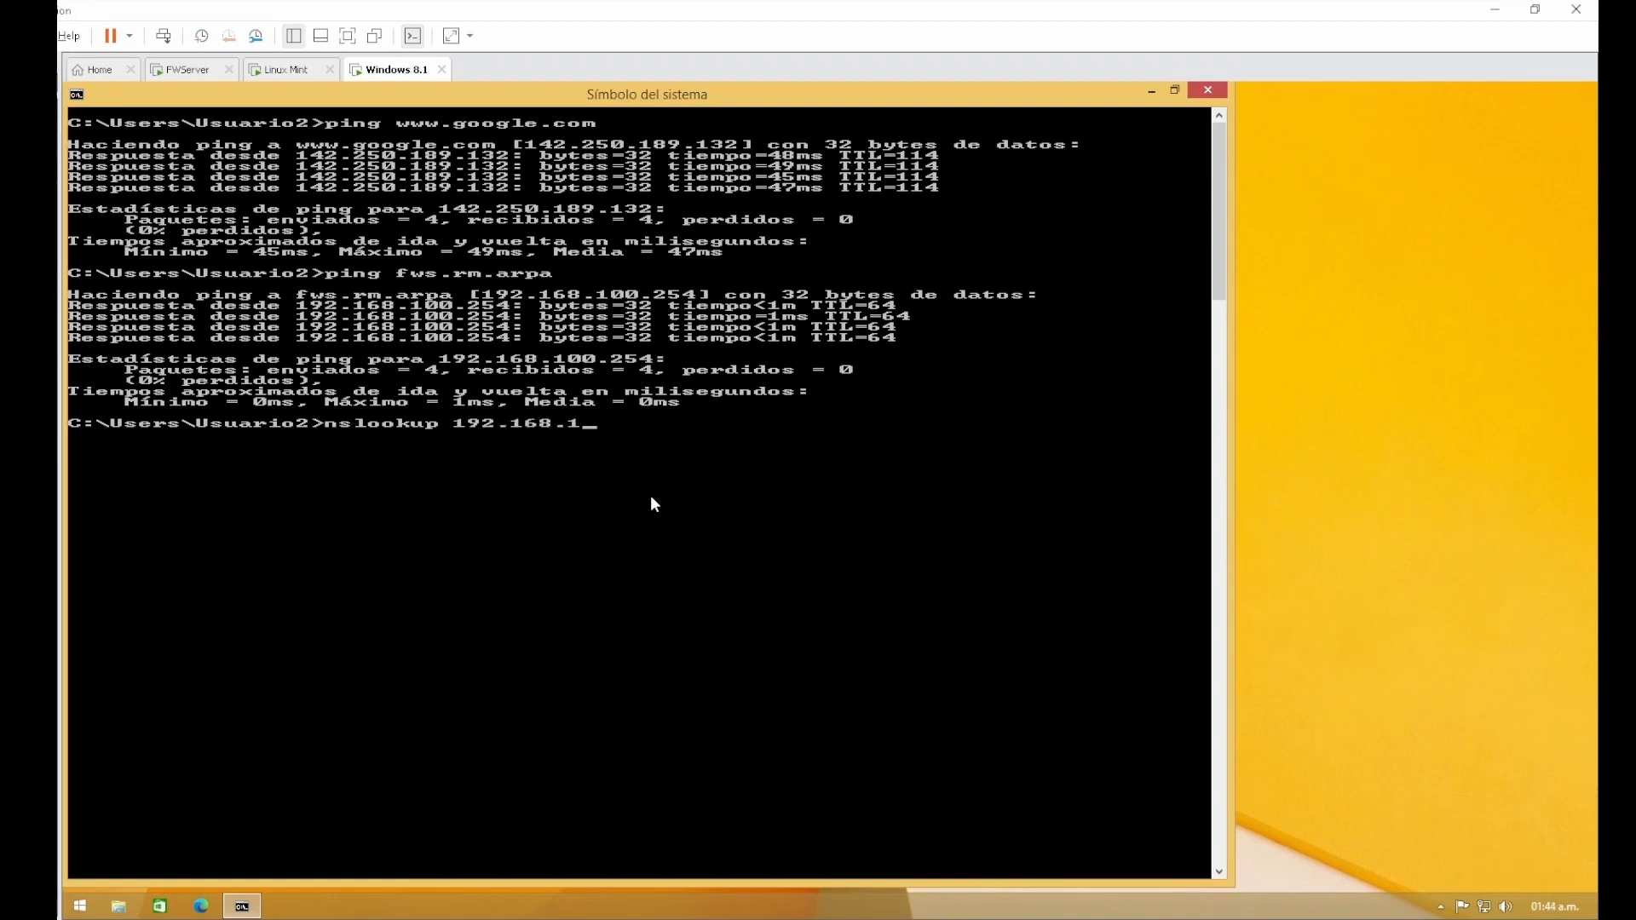
{"action": "type", "text": "254"}
{"action": "key", "text": "Return"}
{"action": "left_click_drag", "start_coordinate": [197, 465], "coordinate": [415, 480]}
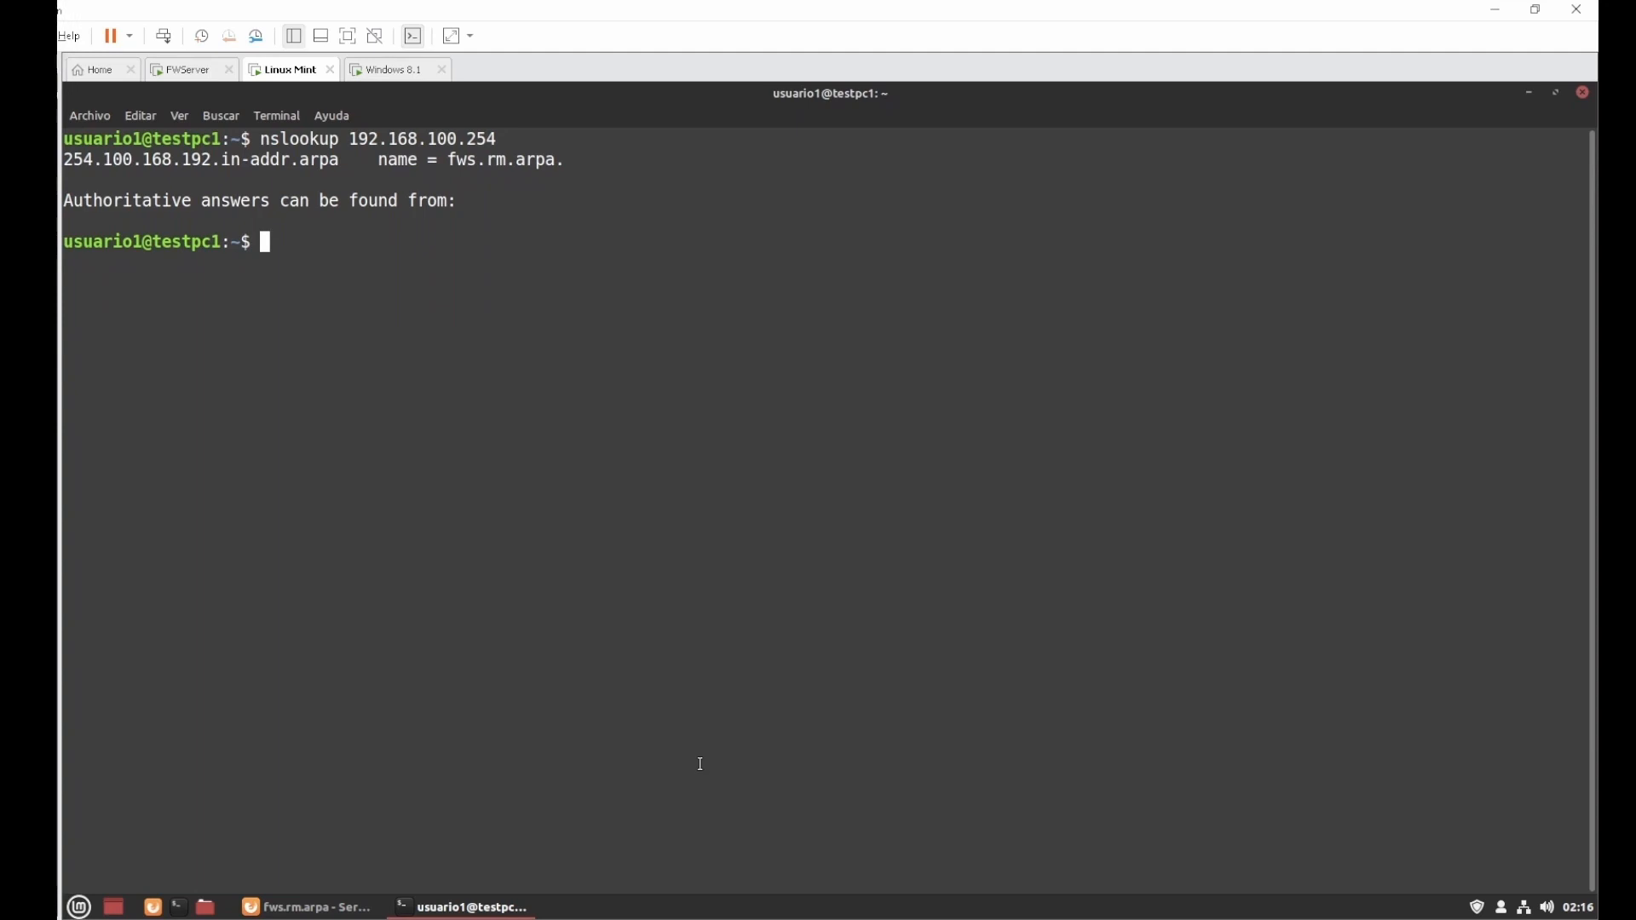
Step: Run nslookup rm.arpa, which gets no answer, then return to the pfSense DNS Forwarder page
{"action": "type", "text": "nslookup rm.arpa"}
{"action": "key", "text": "Return"}
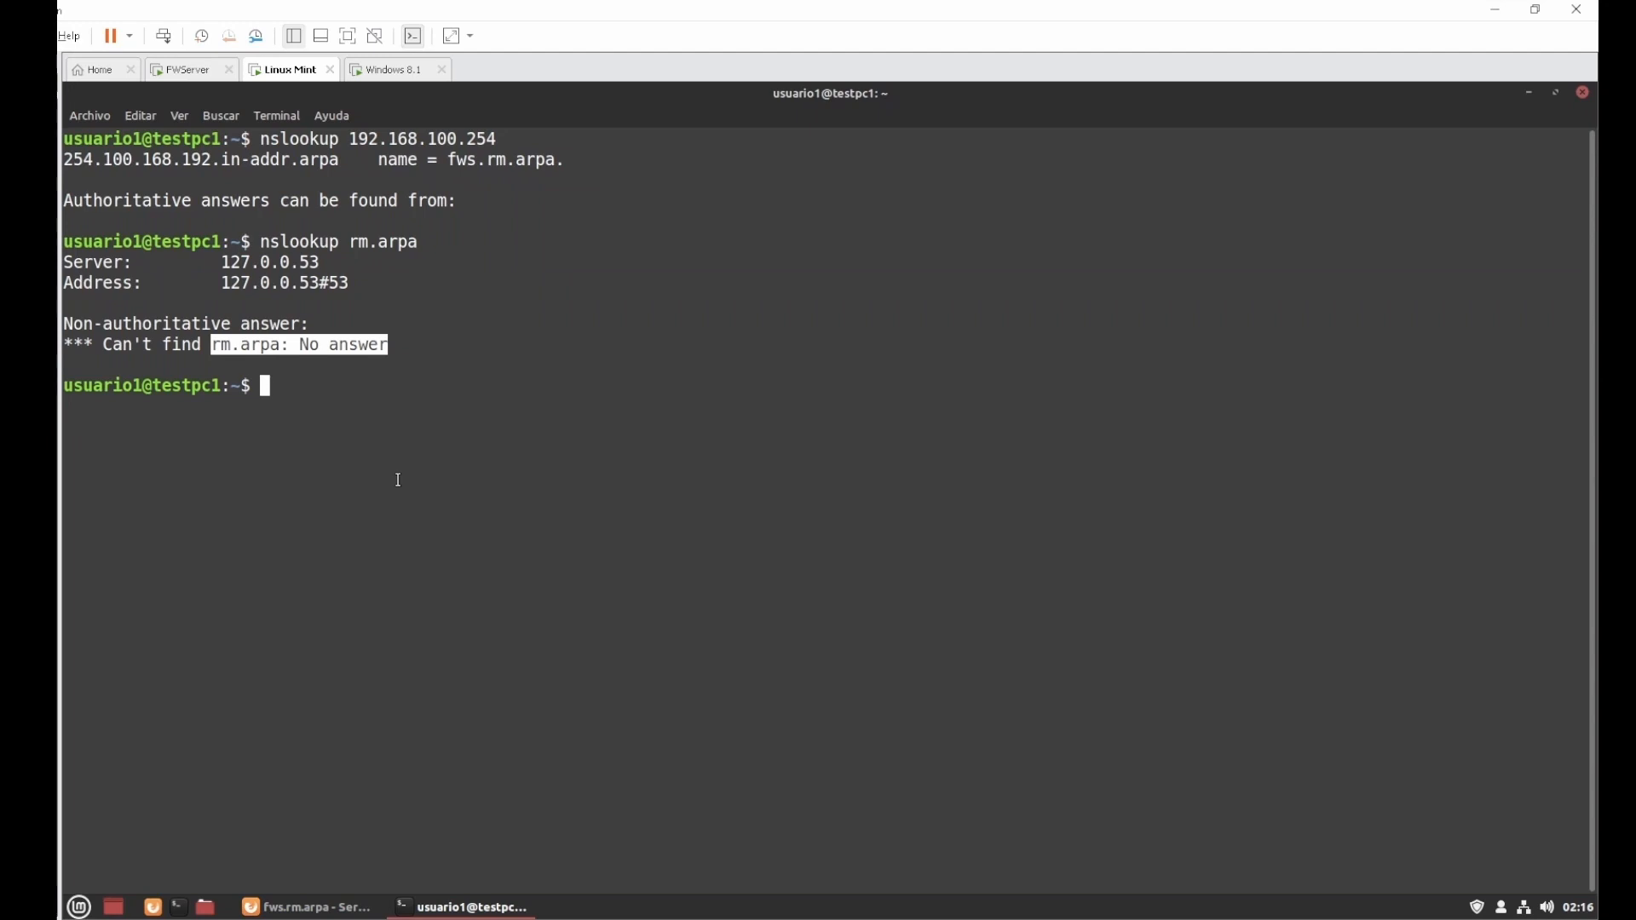
{"action": "key", "text": "alt+Tab"}
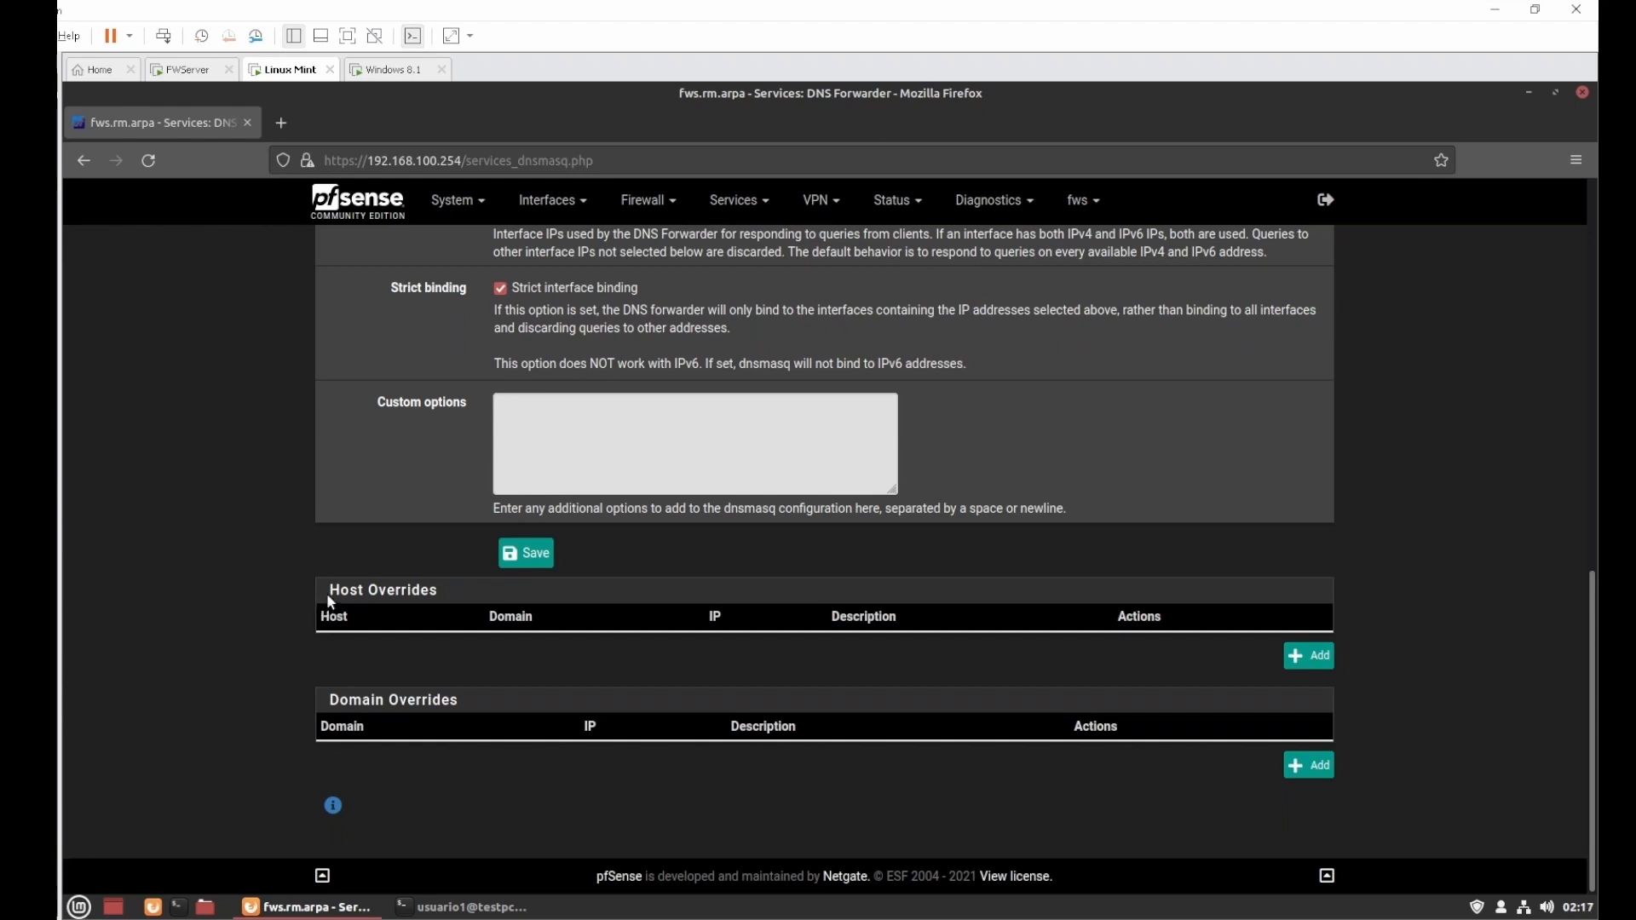
Step: Start a new Host Override and review its Host, Domain, IP Address and Description fields
{"action": "left_click_drag", "start_coordinate": [328, 597], "coordinate": [442, 591]}
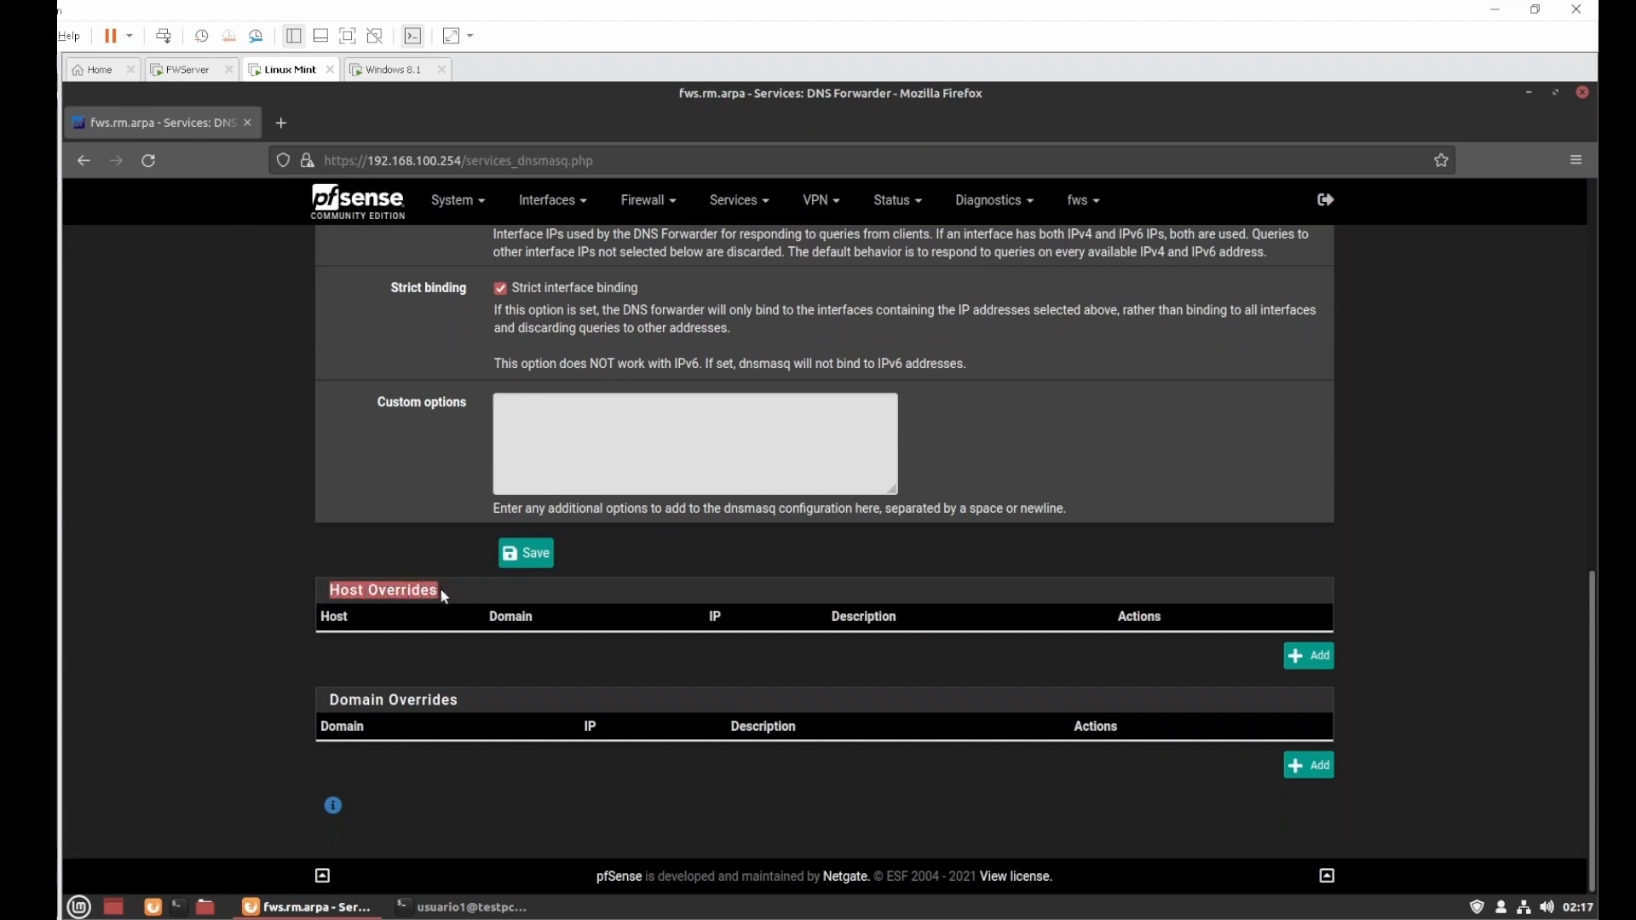
{"action": "left_click", "coordinate": [1298, 658]}
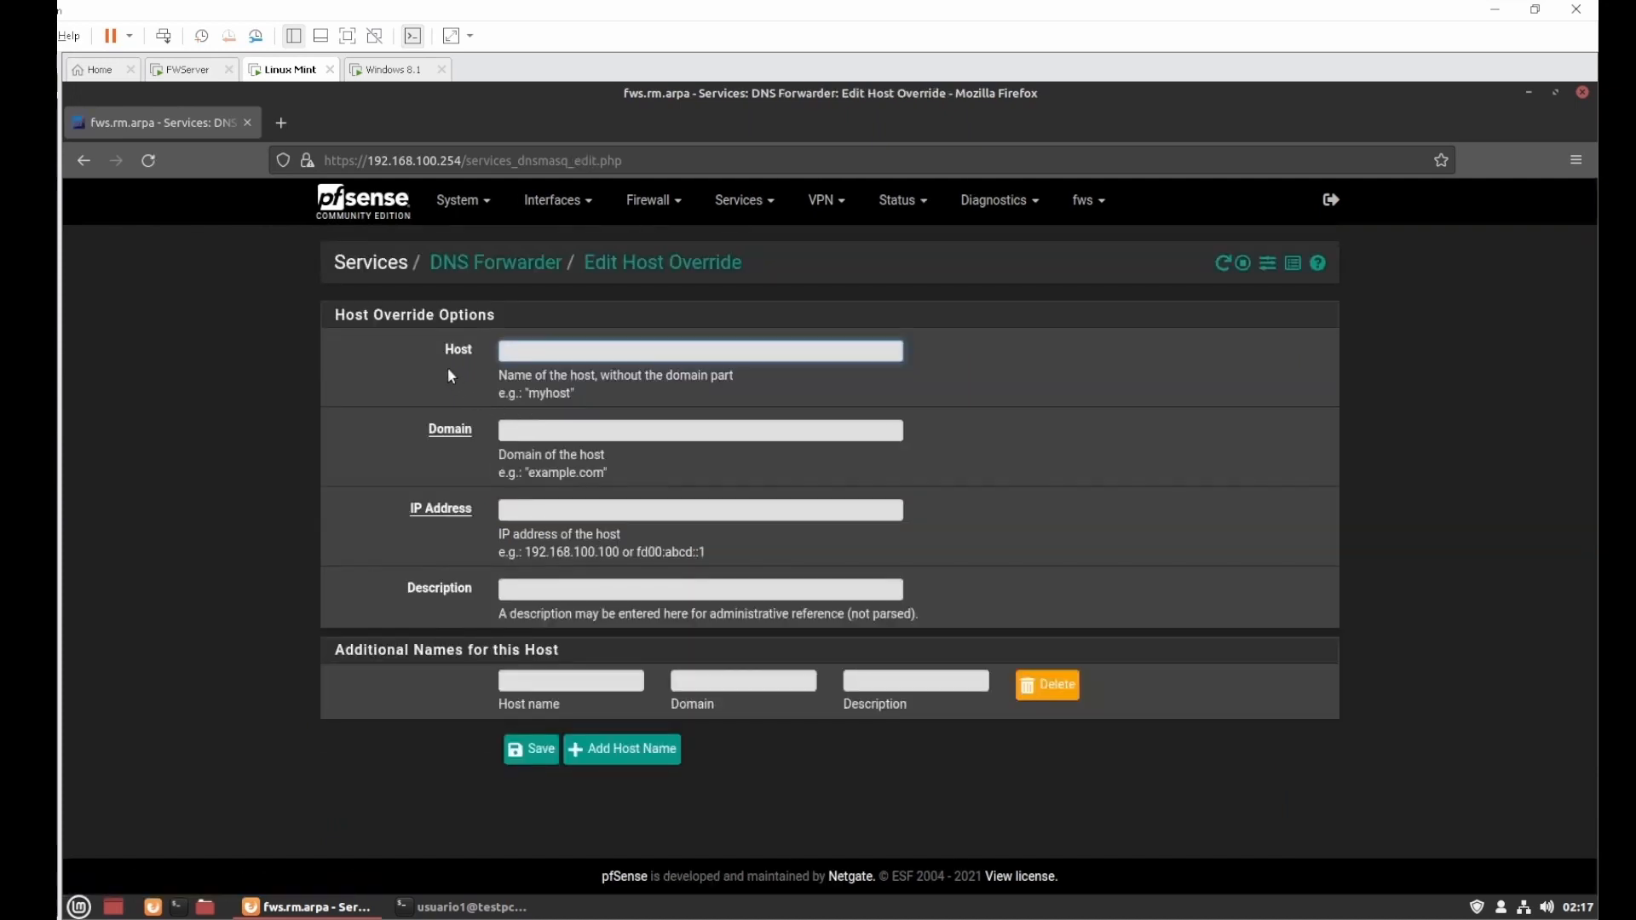
{"action": "left_click_drag", "start_coordinate": [442, 356], "coordinate": [473, 349]}
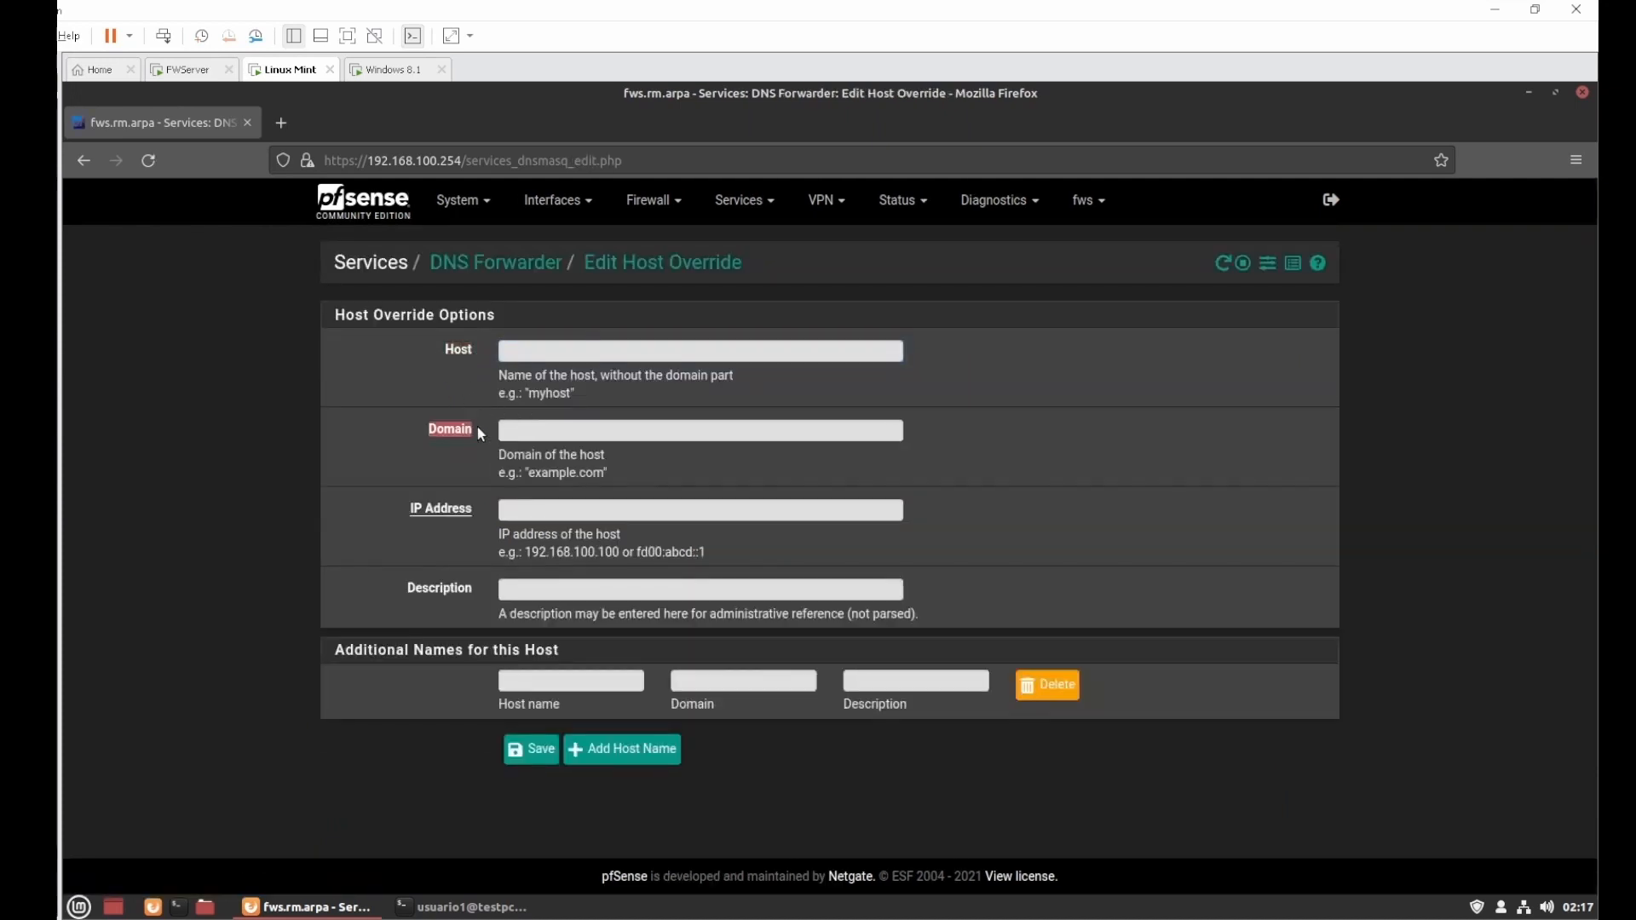
{"action": "left_click_drag", "start_coordinate": [409, 509], "coordinate": [473, 508]}
{"action": "left_click_drag", "start_coordinate": [414, 589], "coordinate": [486, 594]}
Step: Enter domain rm.arpa, IP 192.168.100.254, description 'Dominio Principal LAN', then save and apply
{"action": "left_click", "coordinate": [527, 438]}
{"action": "type", "text": "rm.arpa"}
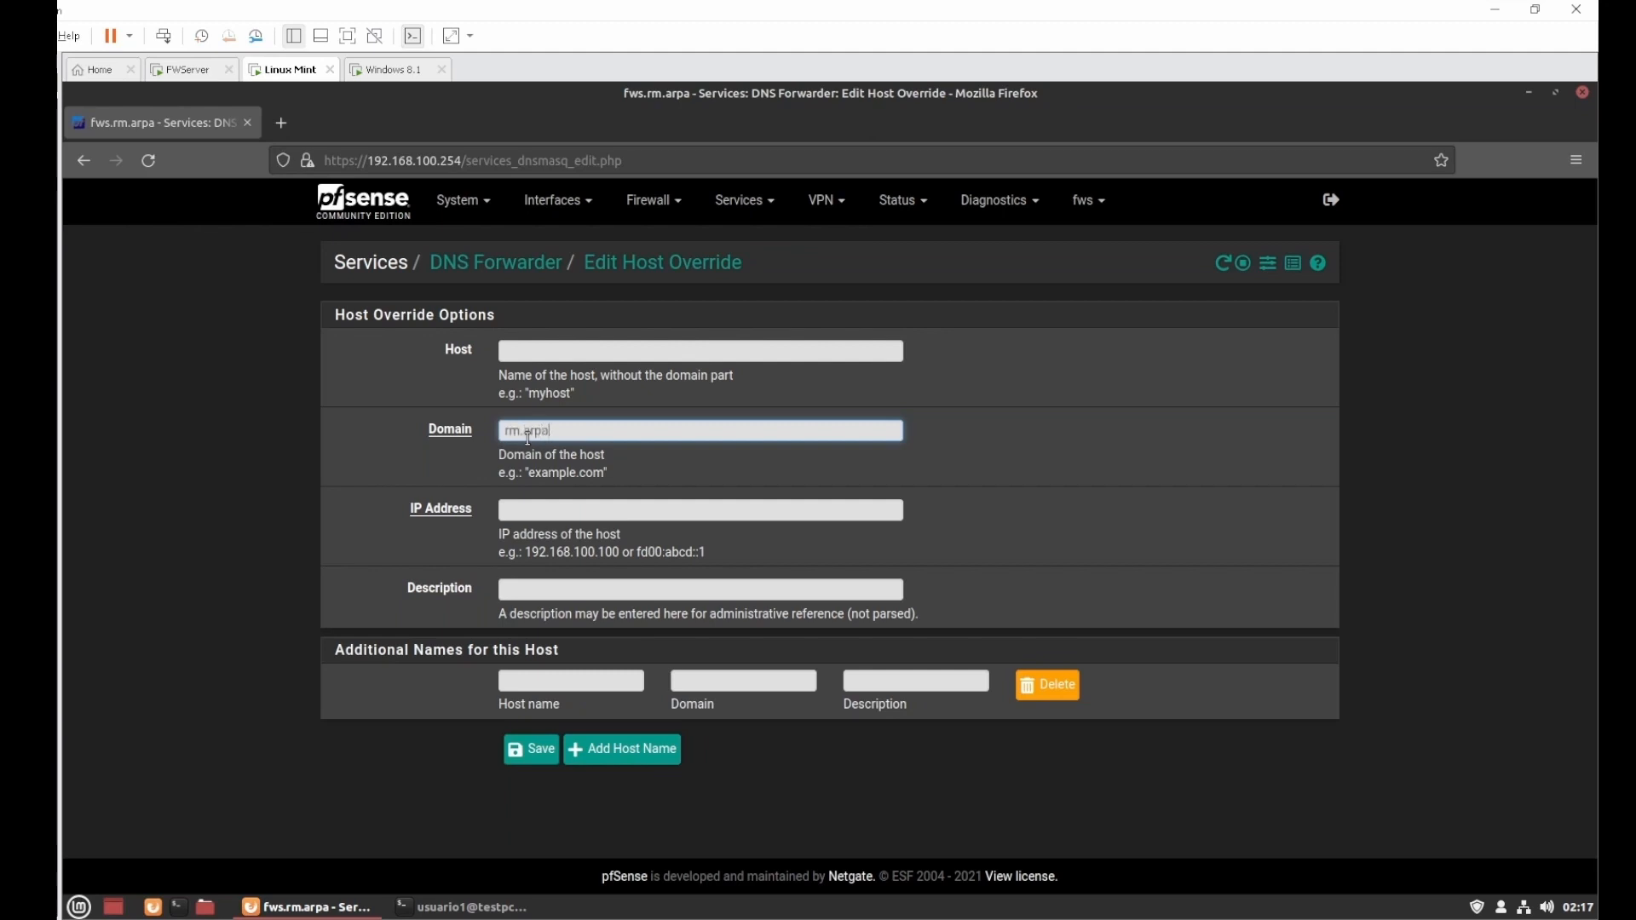
{"action": "left_click", "coordinate": [582, 509]}
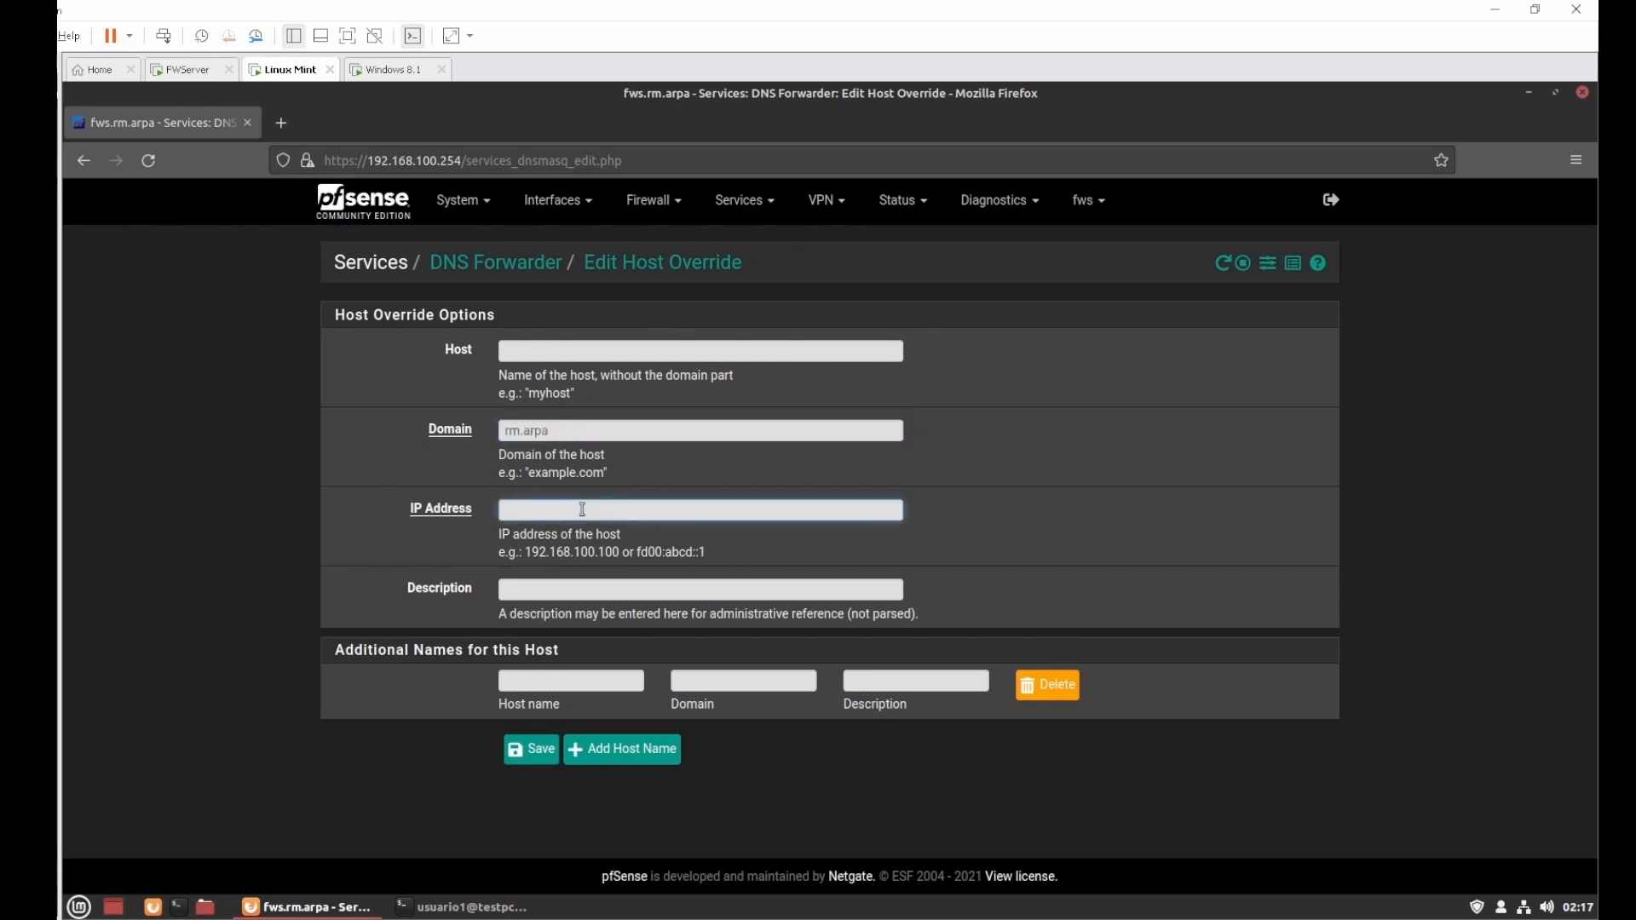
{"action": "type", "text": "192.168.100.254"}
{"action": "left_click", "coordinate": [568, 588]}
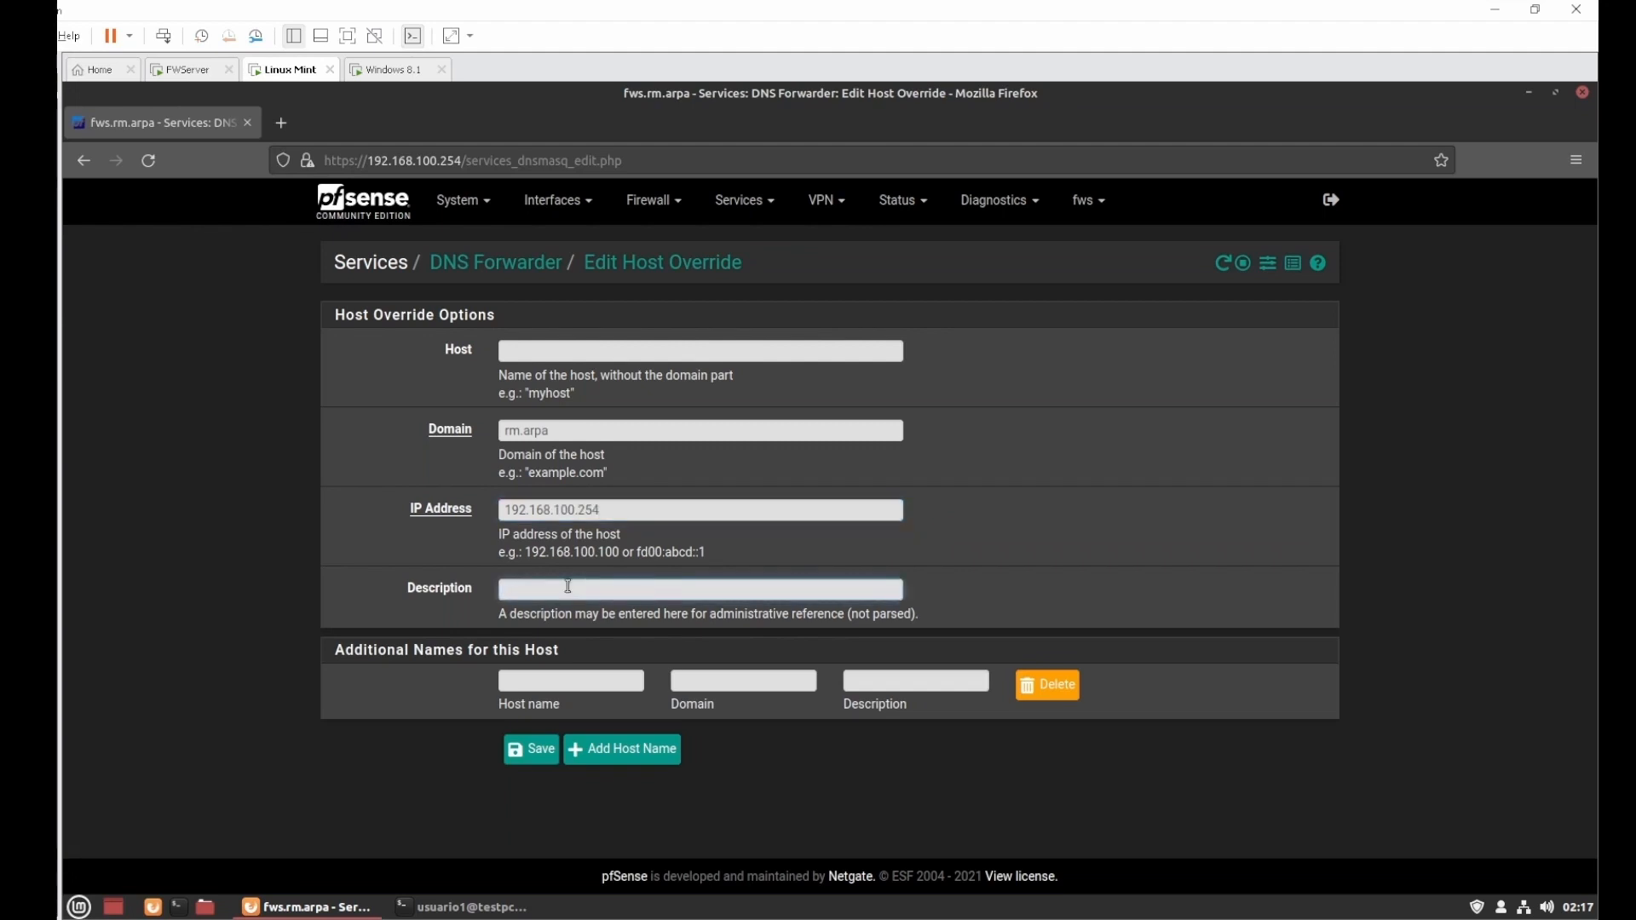
{"action": "type", "text": "Dominio Principal LAN"}
{"action": "left_click", "coordinate": [536, 756]}
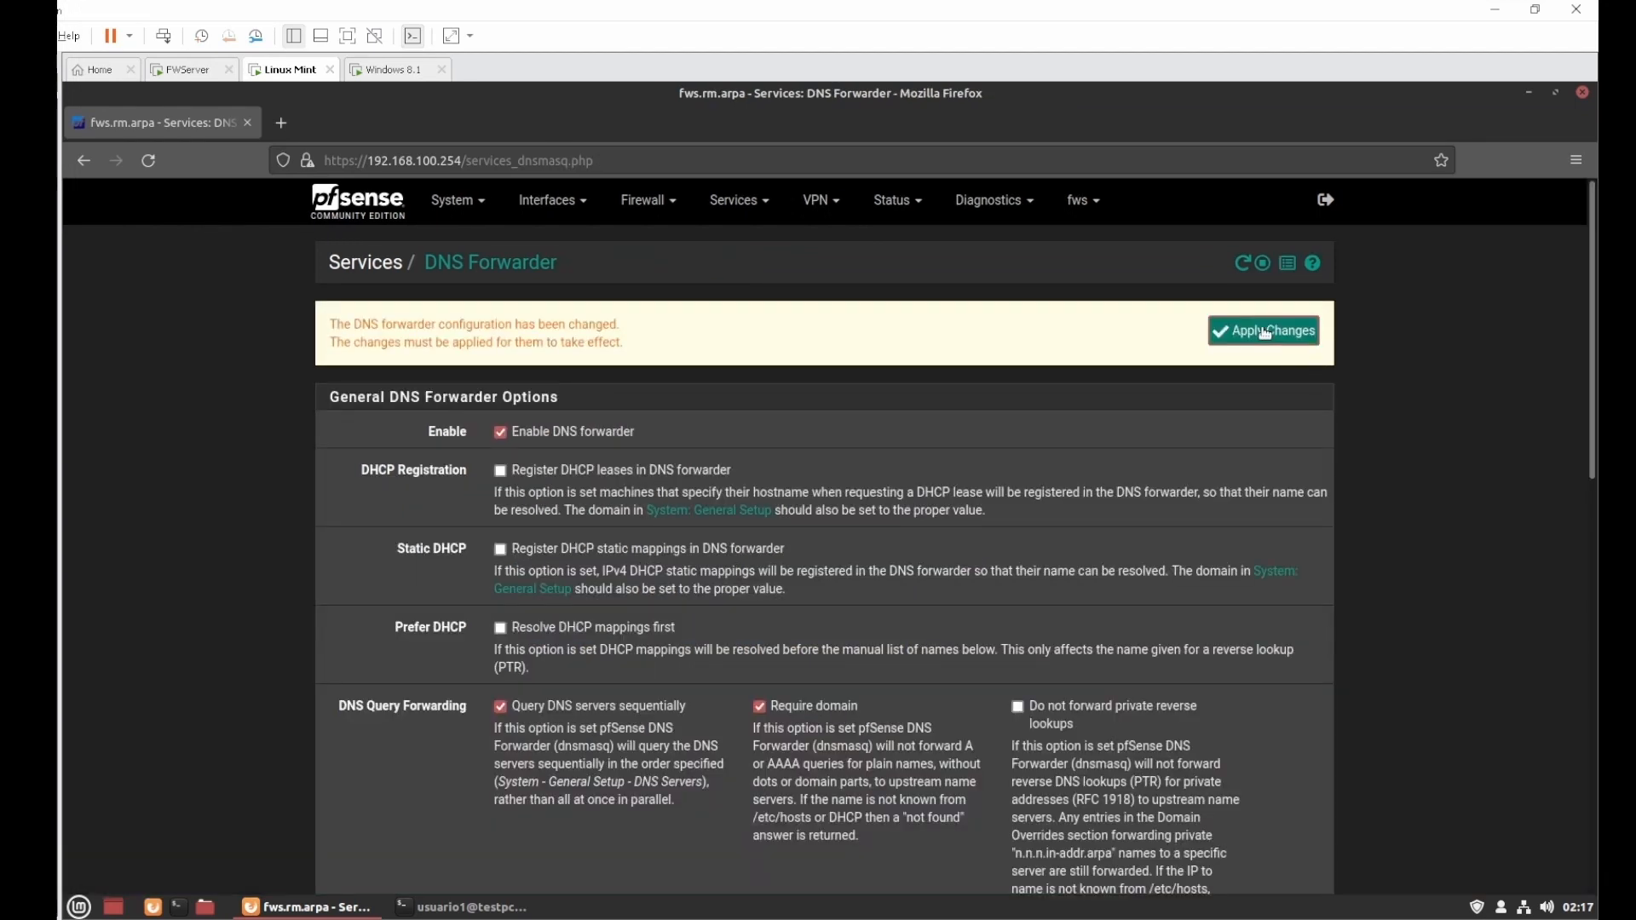
{"action": "left_click", "coordinate": [1267, 331]}
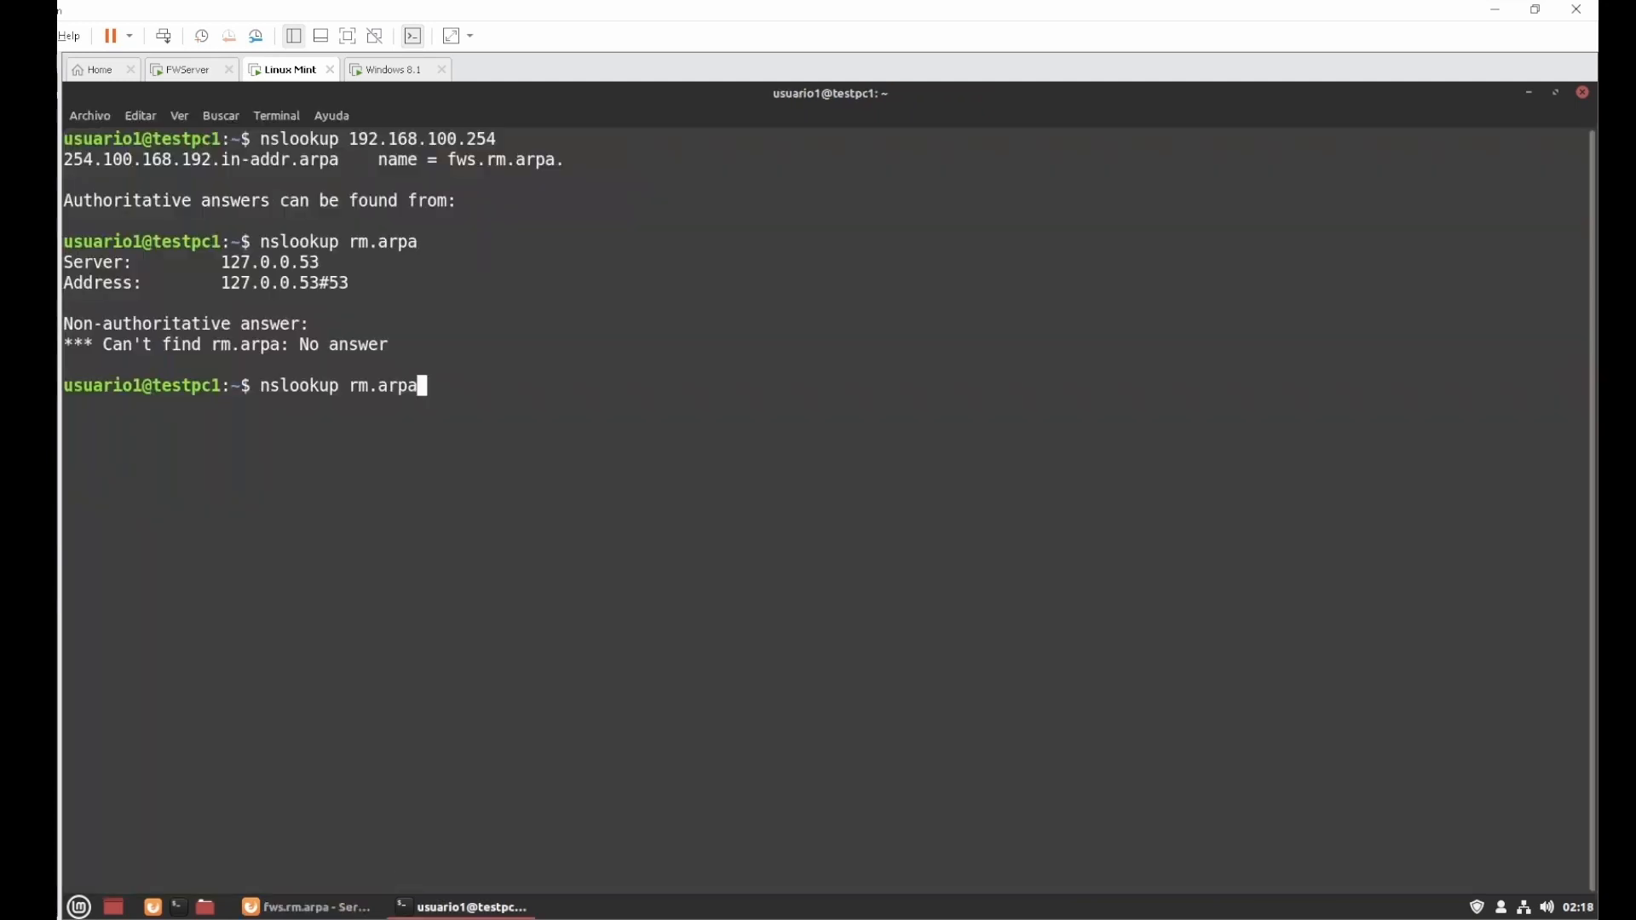
Step: Rerun nslookup rm.arpa on Mint, then ping rm.arpa from Windows, both reaching 192.168.100.254
{"action": "key", "text": "Return"}
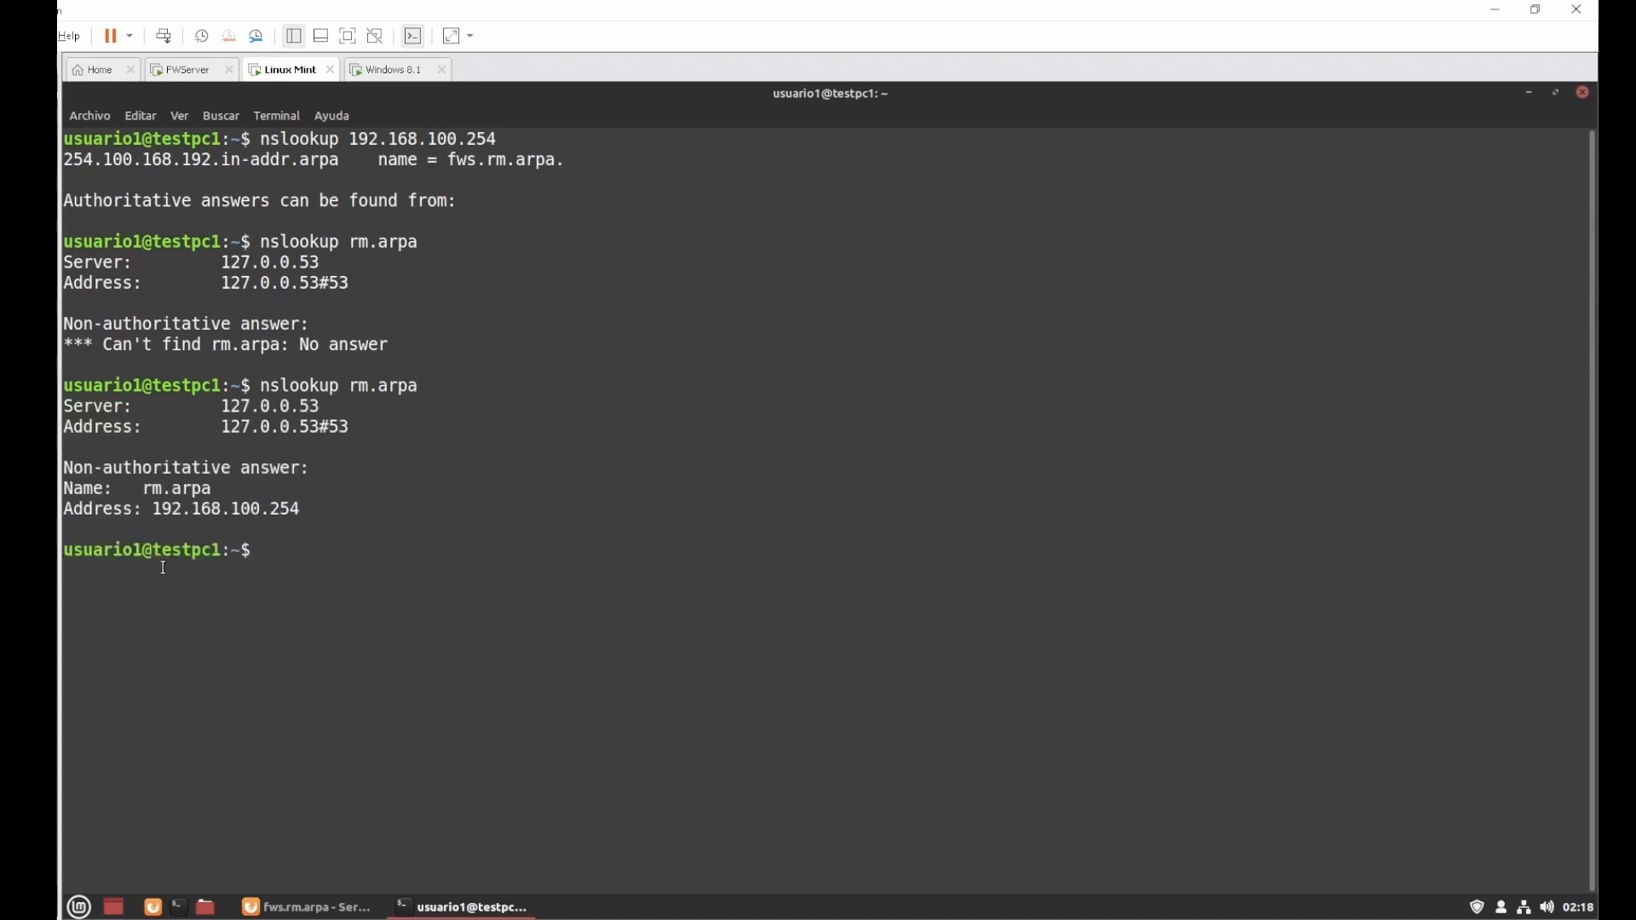
{"action": "left_click_drag", "start_coordinate": [142, 490], "coordinate": [298, 511]}
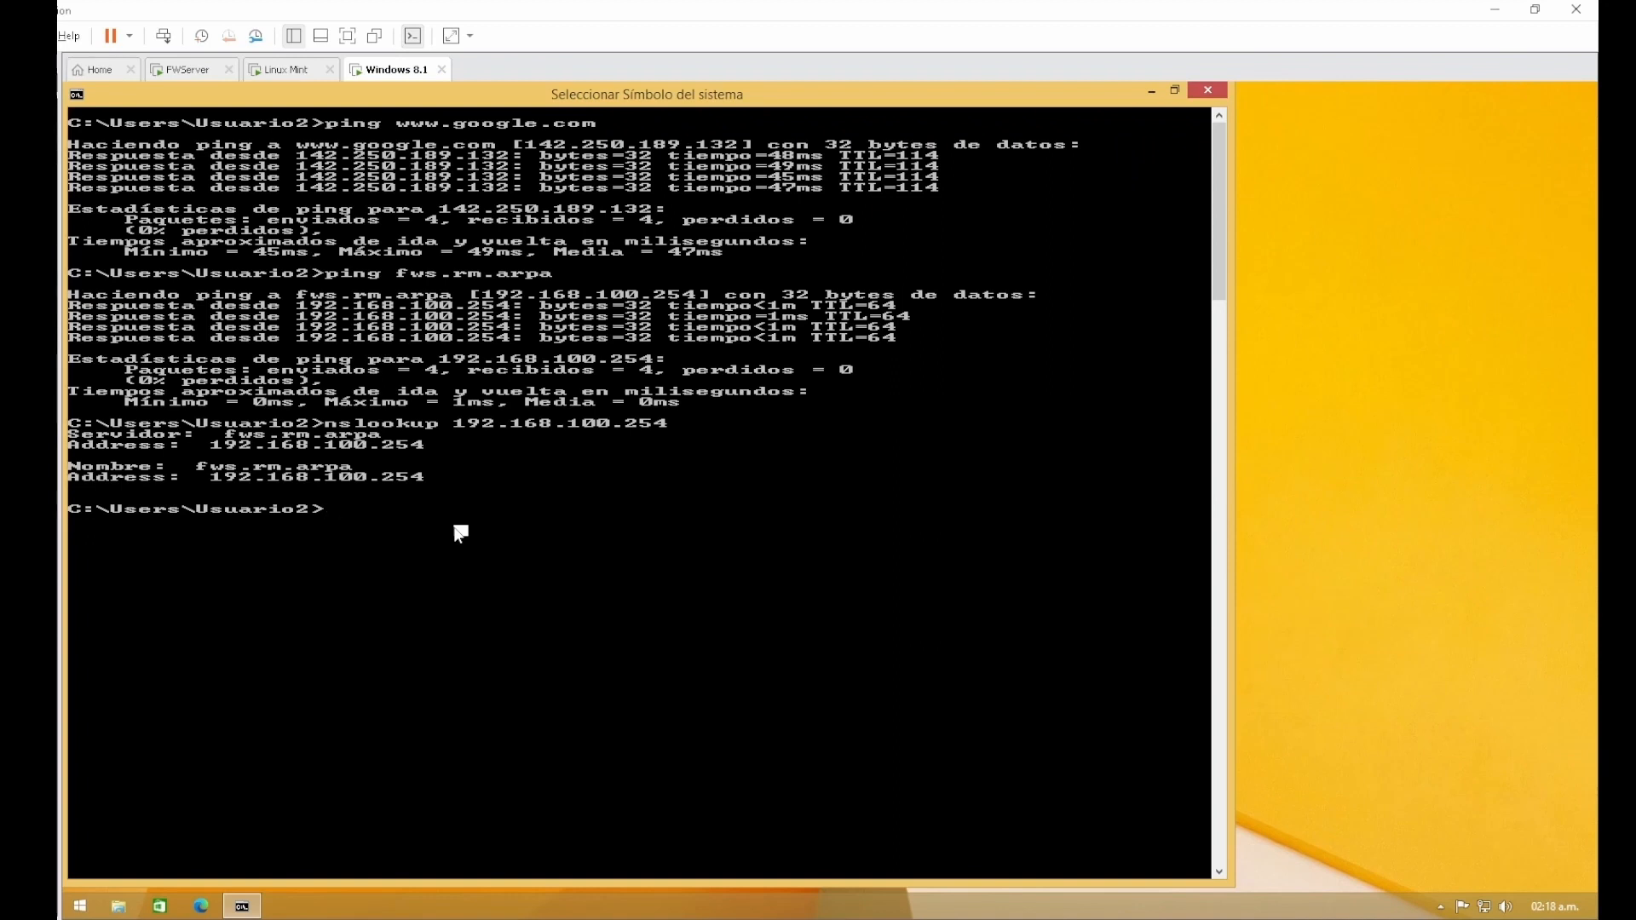
{"action": "type", "text": "ping rm.arpa"}
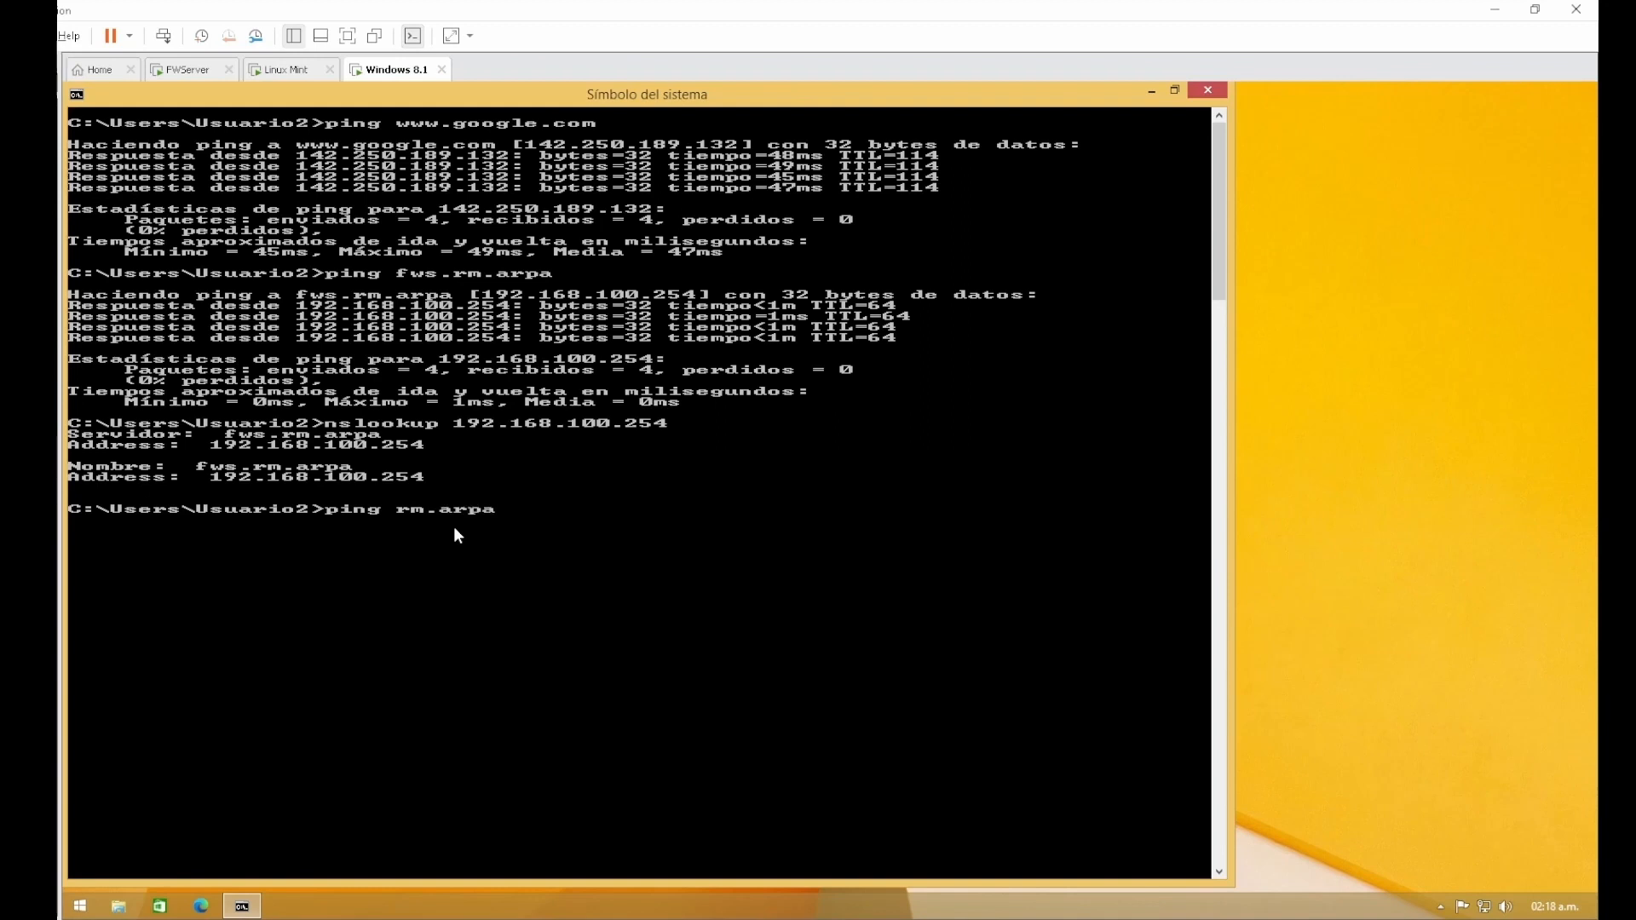
{"action": "key", "text": "Return"}
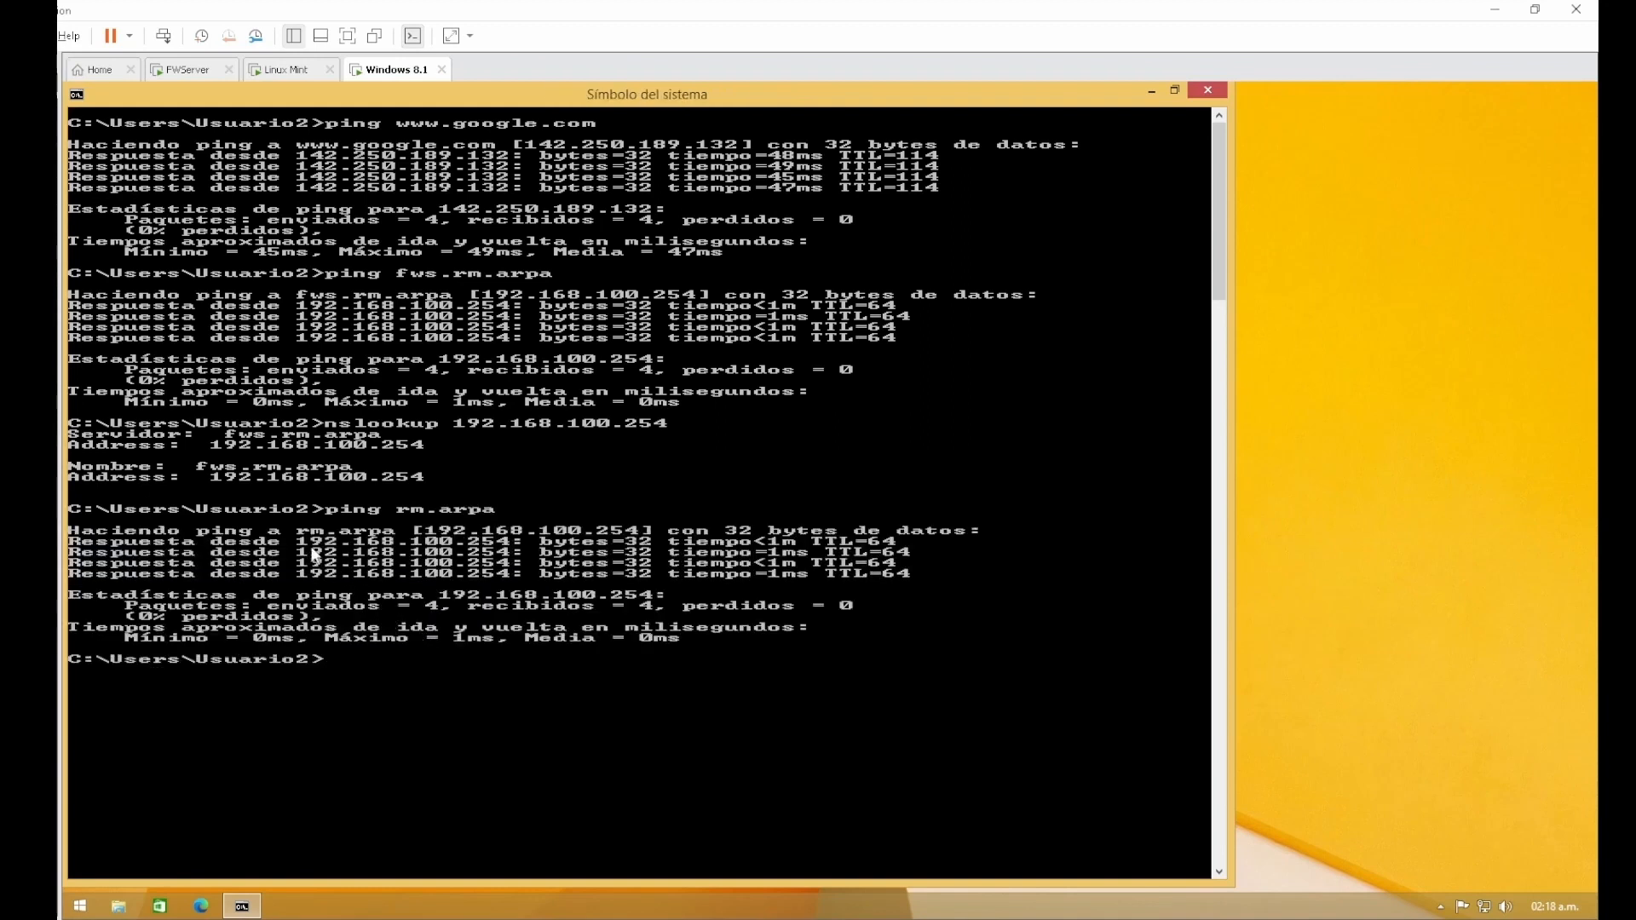
{"action": "left_click_drag", "start_coordinate": [413, 533], "coordinate": [639, 536]}
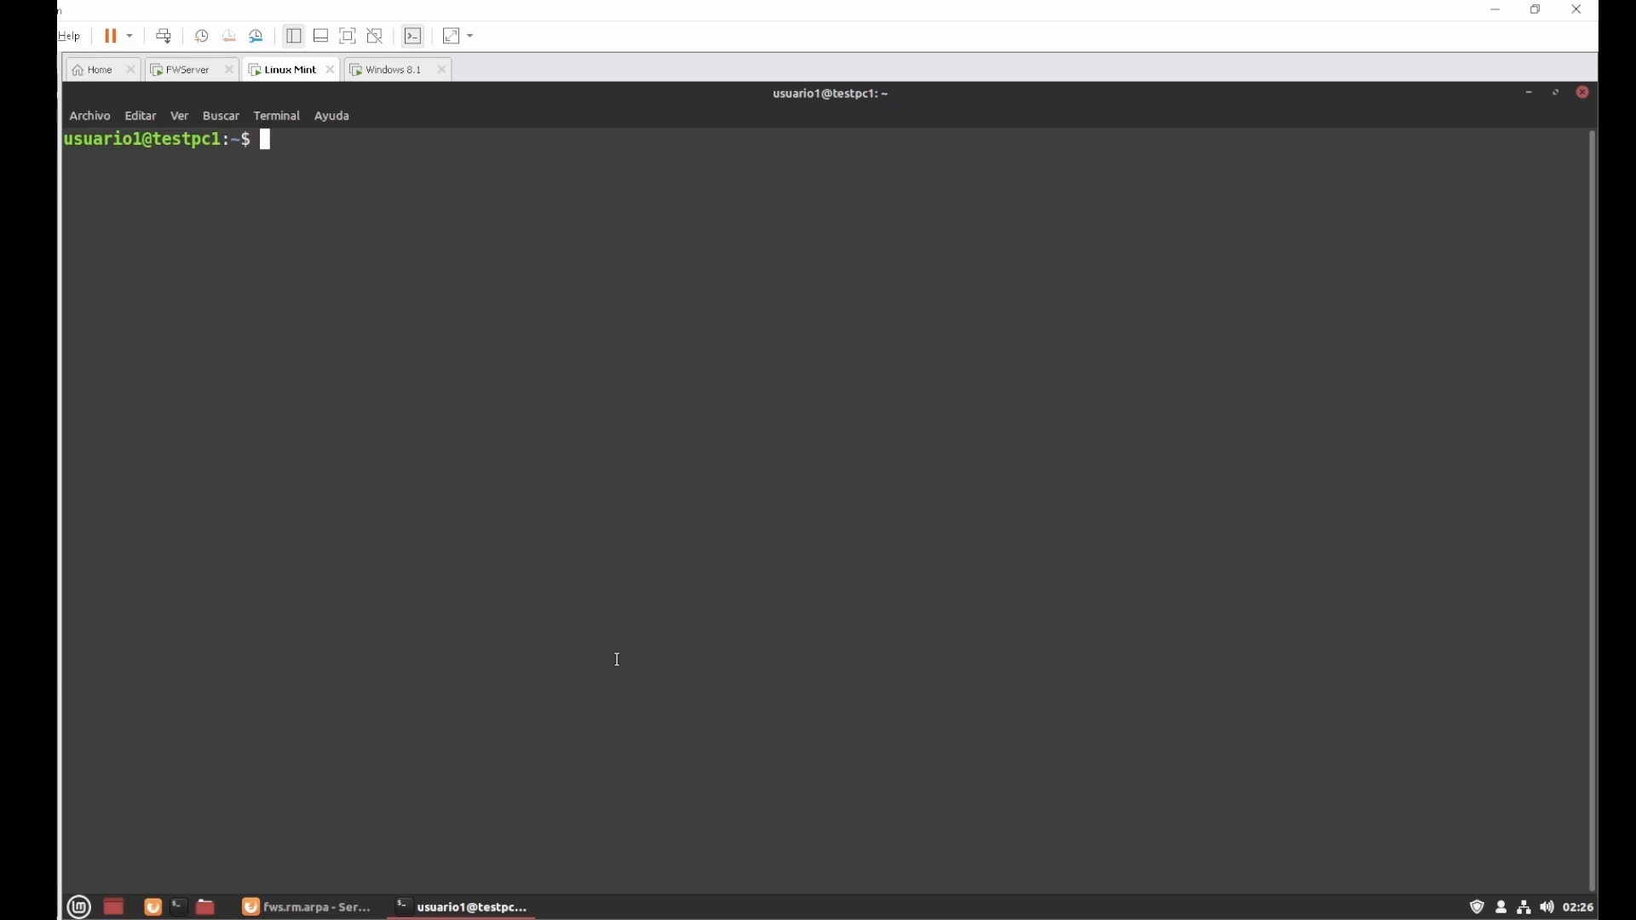
Step: Ping testpc2 from the Linux Mint terminal and note the unknown-host error
{"action": "type", "text": "ping testpc"}
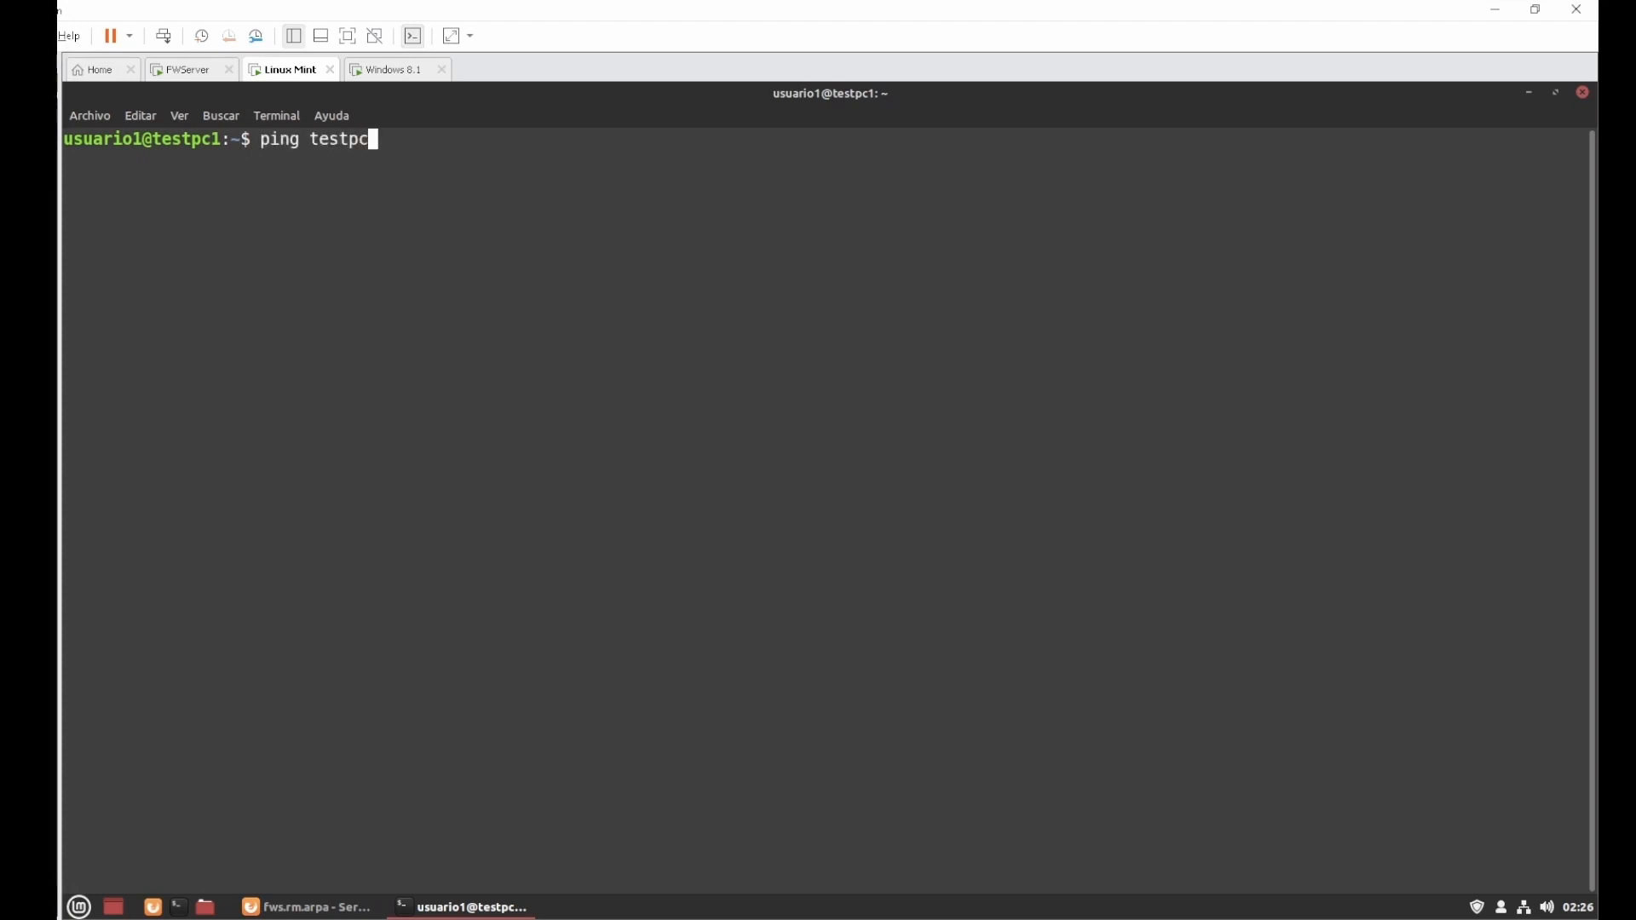
{"action": "type", "text": "2"}
{"action": "key", "text": "Return"}
{"action": "left_click_drag", "start_coordinate": [124, 160], "coordinate": [506, 162]}
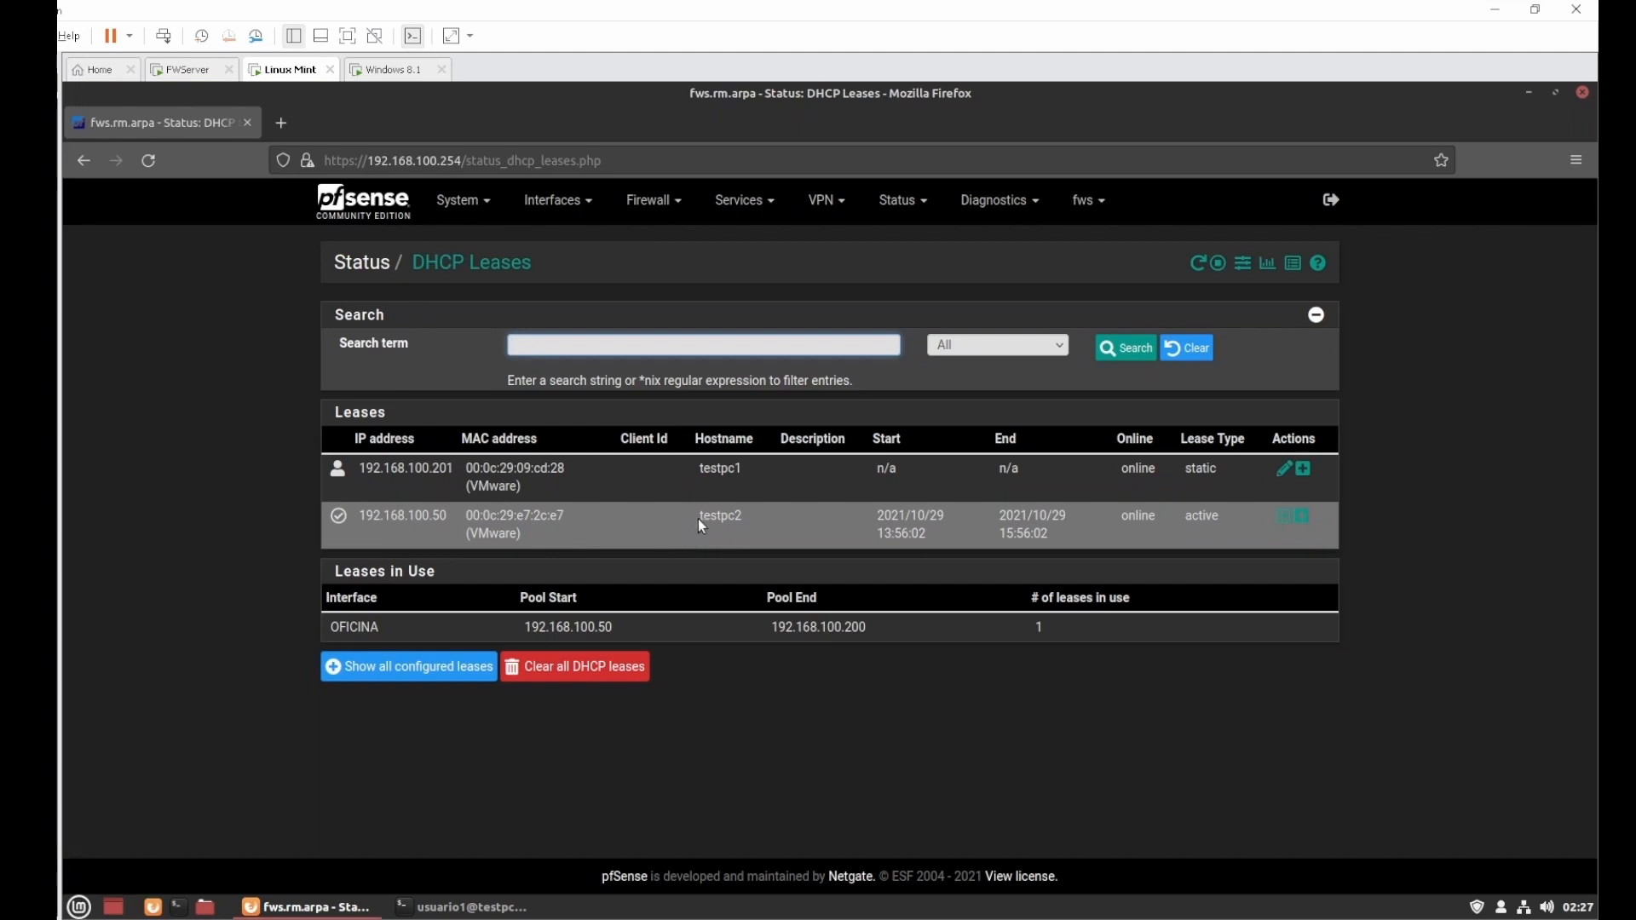
Step: Compare leases: testpc2 active at 192.168.100.50 versus static testpc1 at 192.168.100.201, against the unresolved name
{"action": "left_click_drag", "start_coordinate": [697, 519], "coordinate": [749, 526]}
{"action": "left_click_drag", "start_coordinate": [448, 519], "coordinate": [356, 518]}
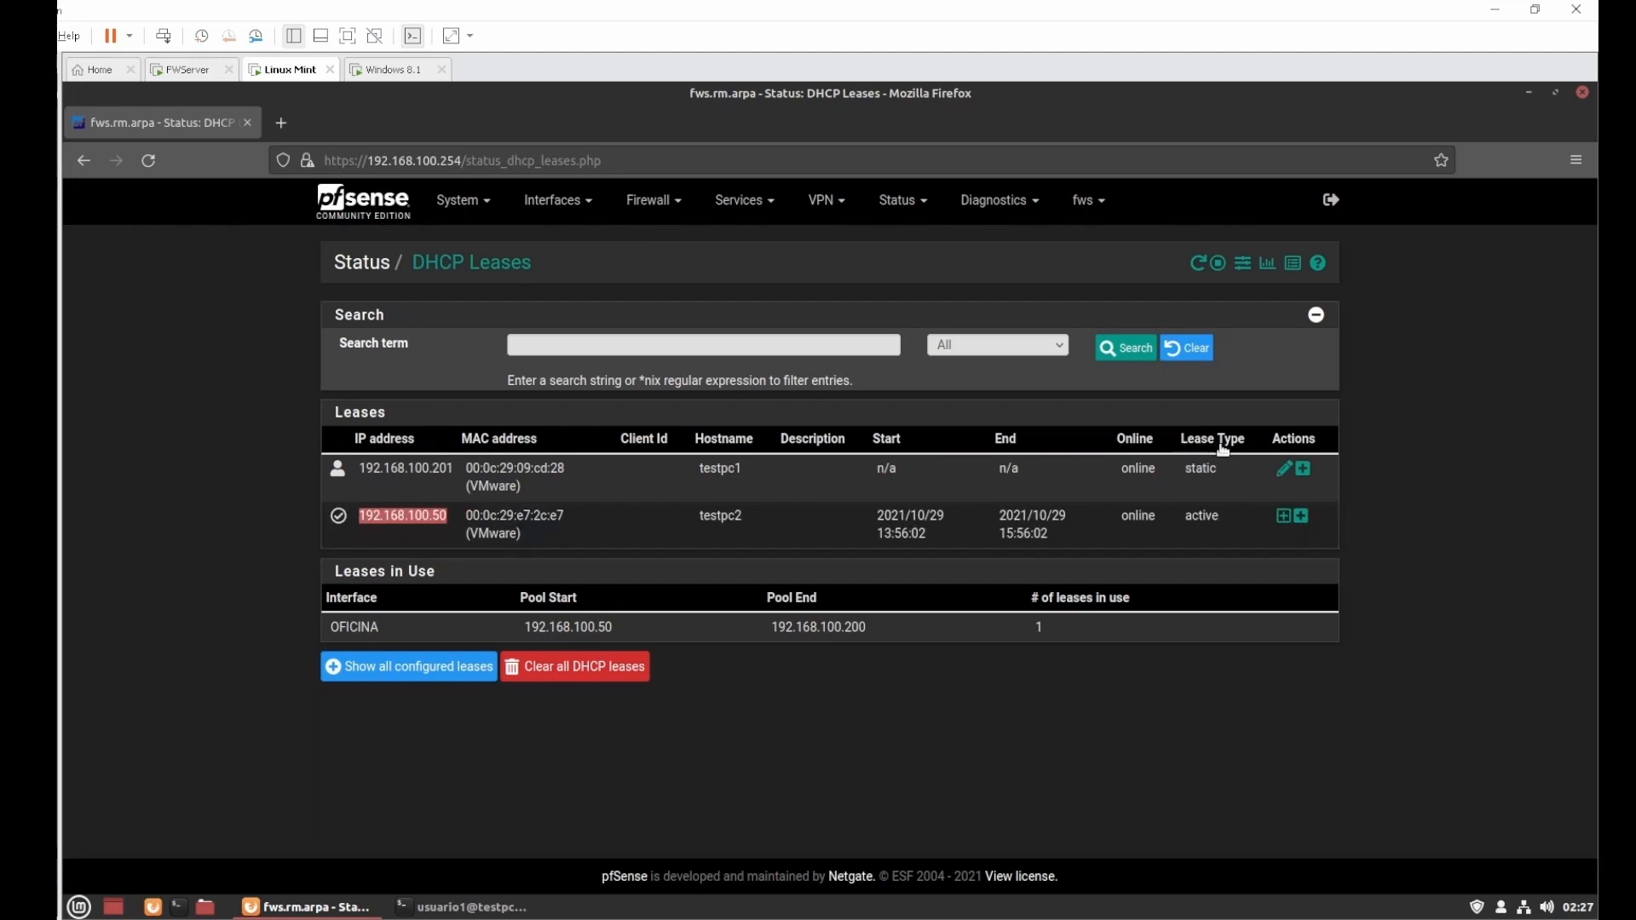
{"action": "double_click", "coordinate": [1200, 518]}
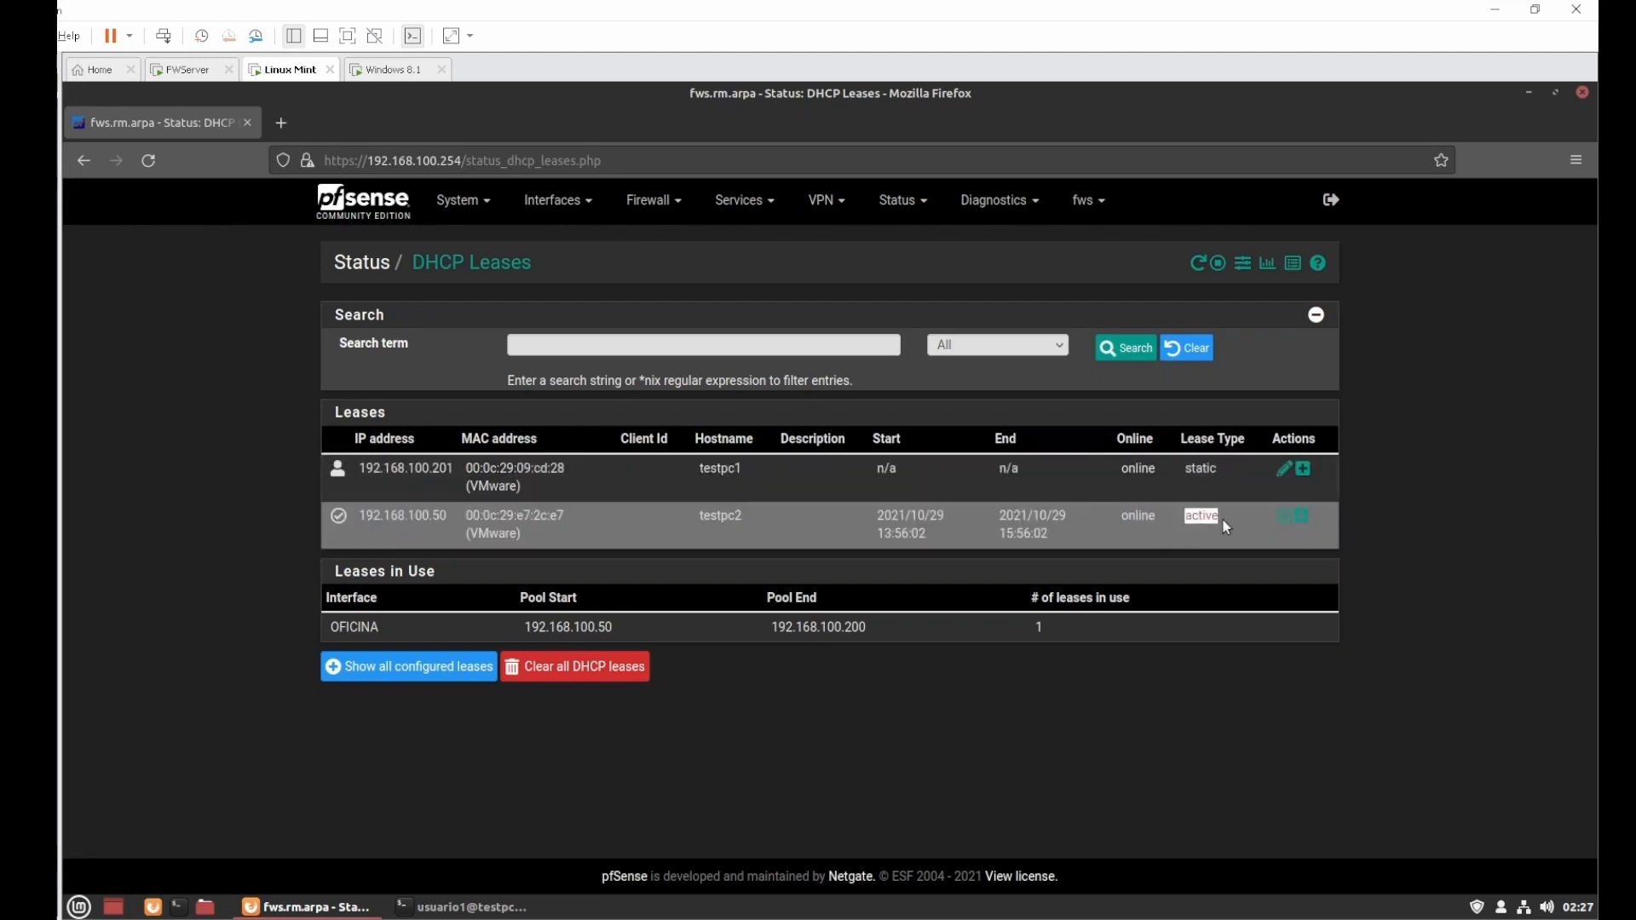
{"action": "double_click", "coordinate": [1199, 469]}
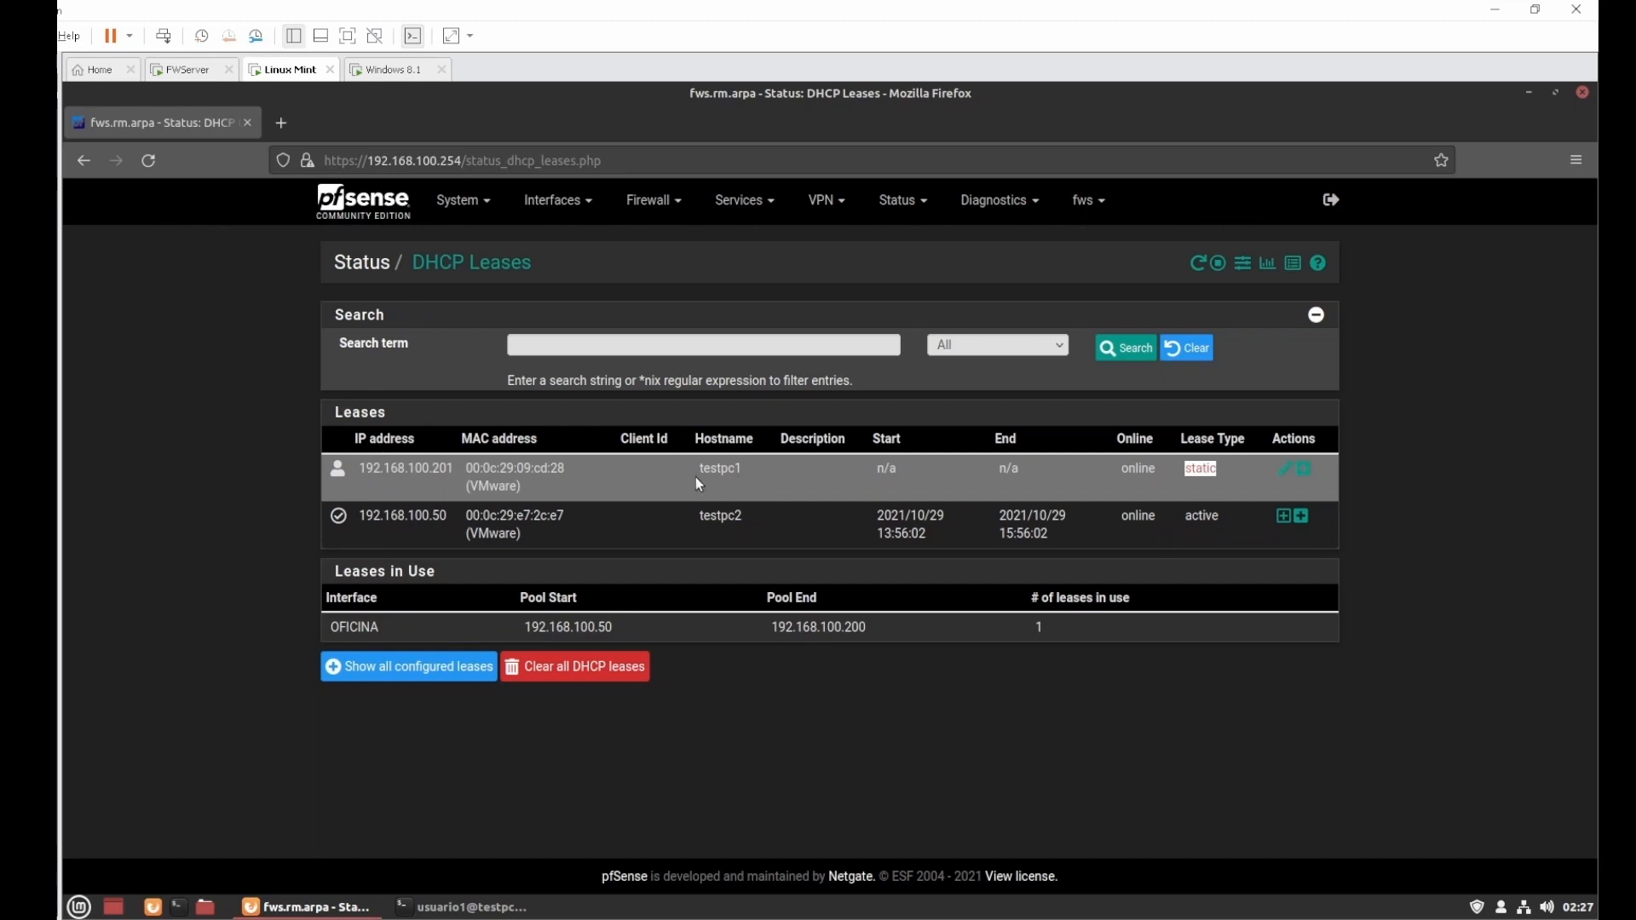
{"action": "left_click_drag", "start_coordinate": [695, 477], "coordinate": [734, 476]}
{"action": "triple_click", "coordinate": [408, 473]}
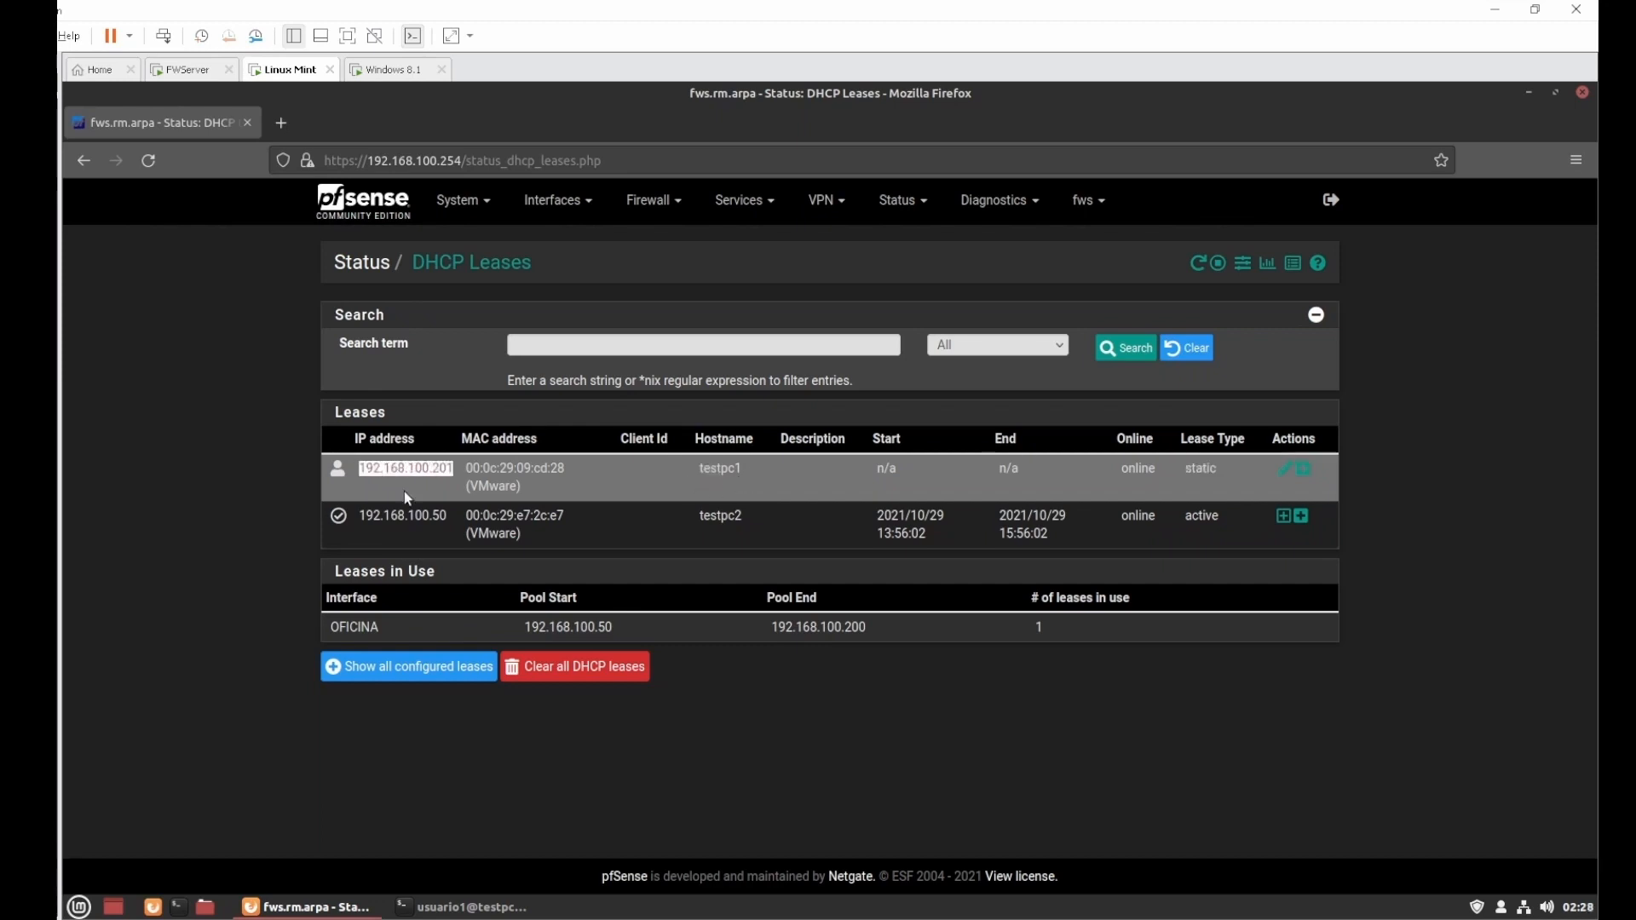
{"action": "key", "text": "alt+Tab"}
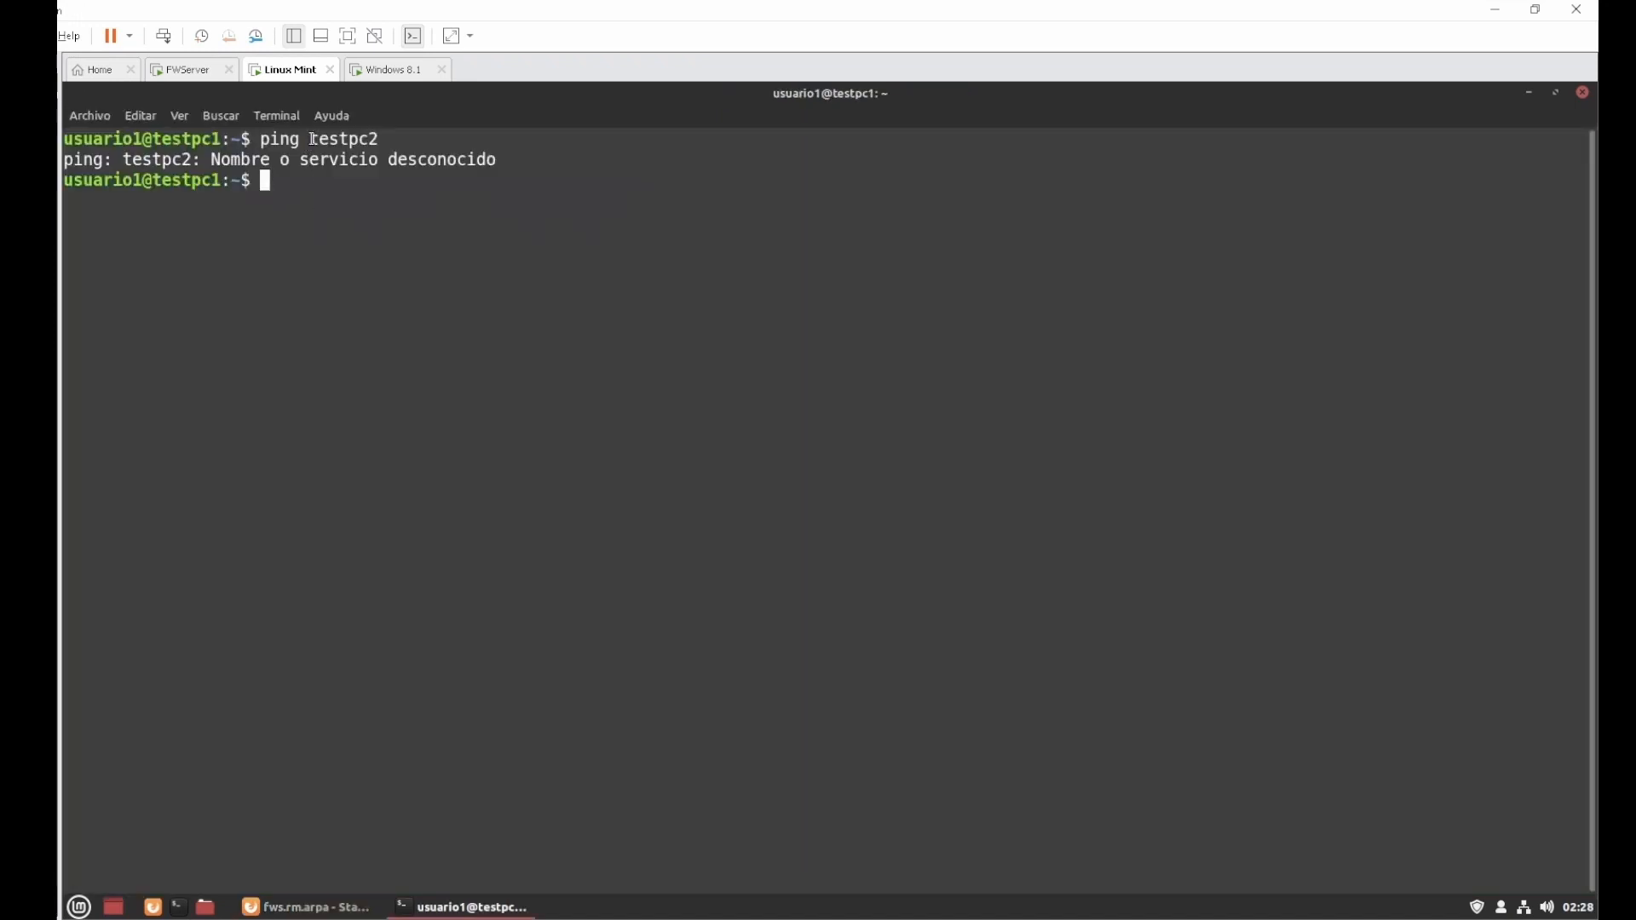
{"action": "left_click_drag", "start_coordinate": [309, 140], "coordinate": [378, 139]}
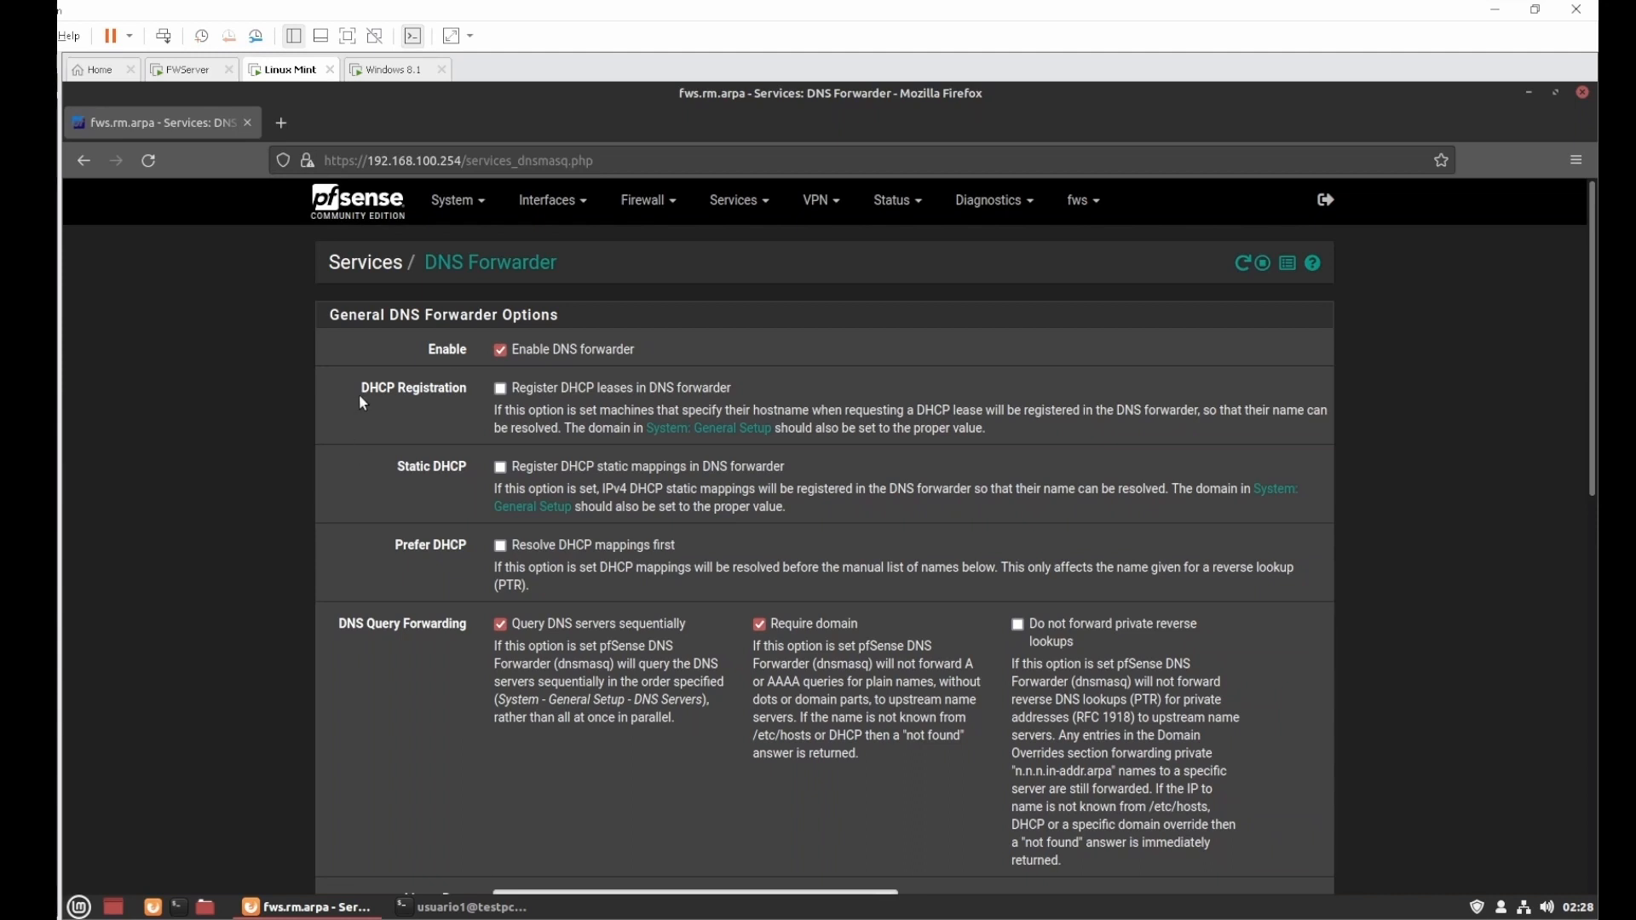
Step: Enable 'Register DHCP leases in DNS forwarder', then save and apply the DNS Forwarder changes
{"action": "left_click", "coordinate": [500, 390]}
{"action": "scroll", "coordinate": [388, 572], "scroll_direction": "down", "scroll_amount": 15}
{"action": "left_click", "coordinate": [525, 518]}
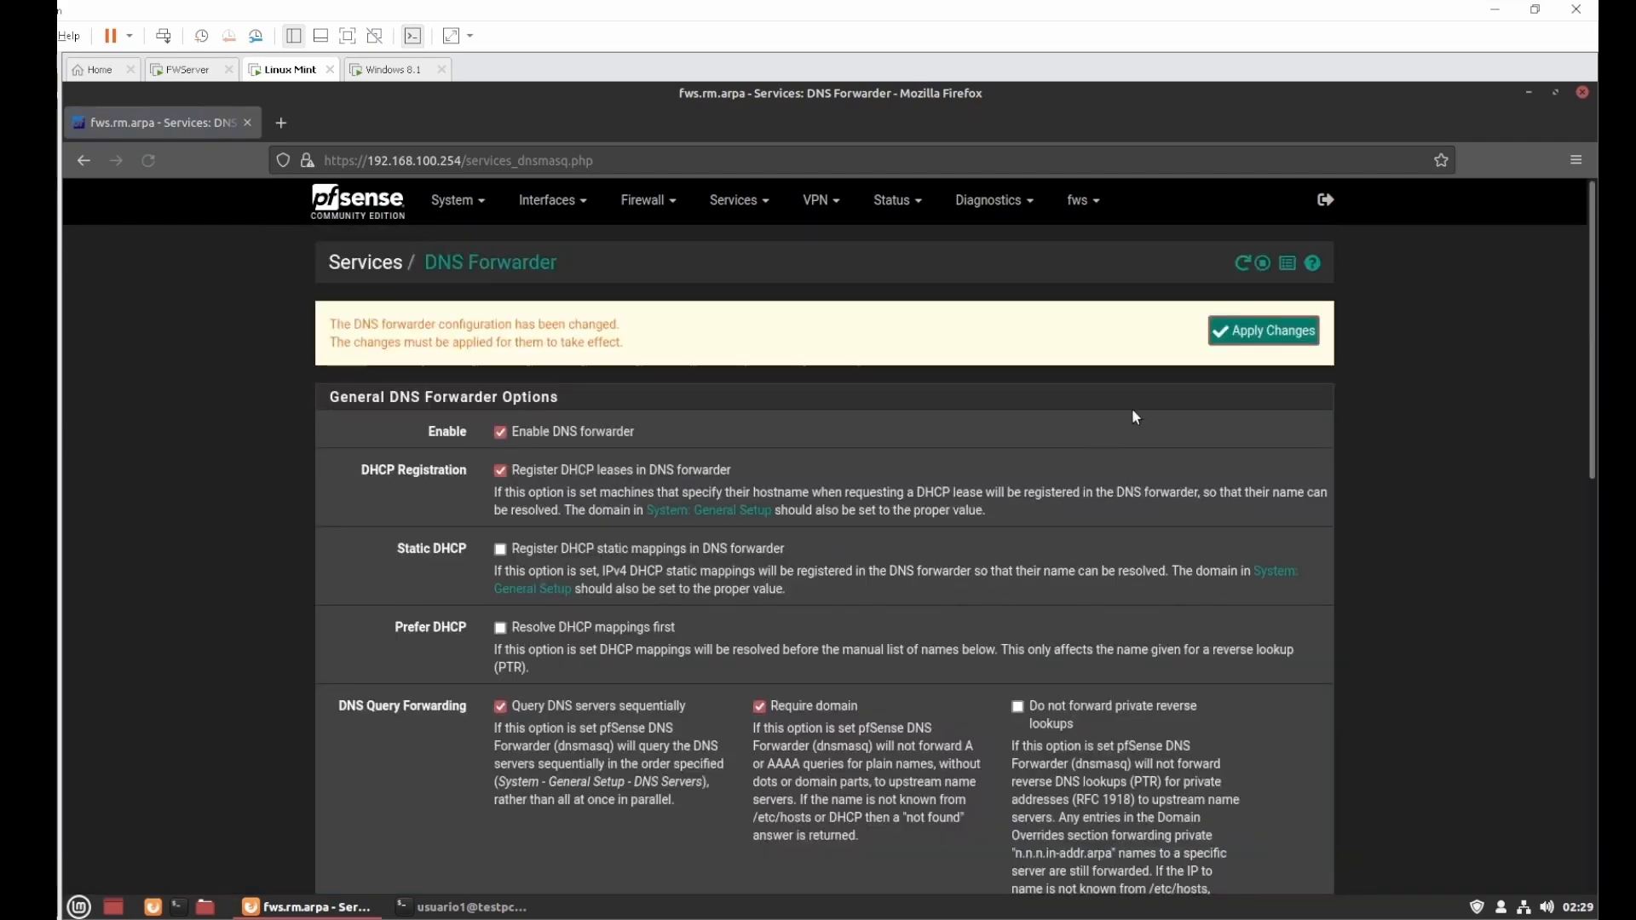
{"action": "left_click", "coordinate": [1229, 339]}
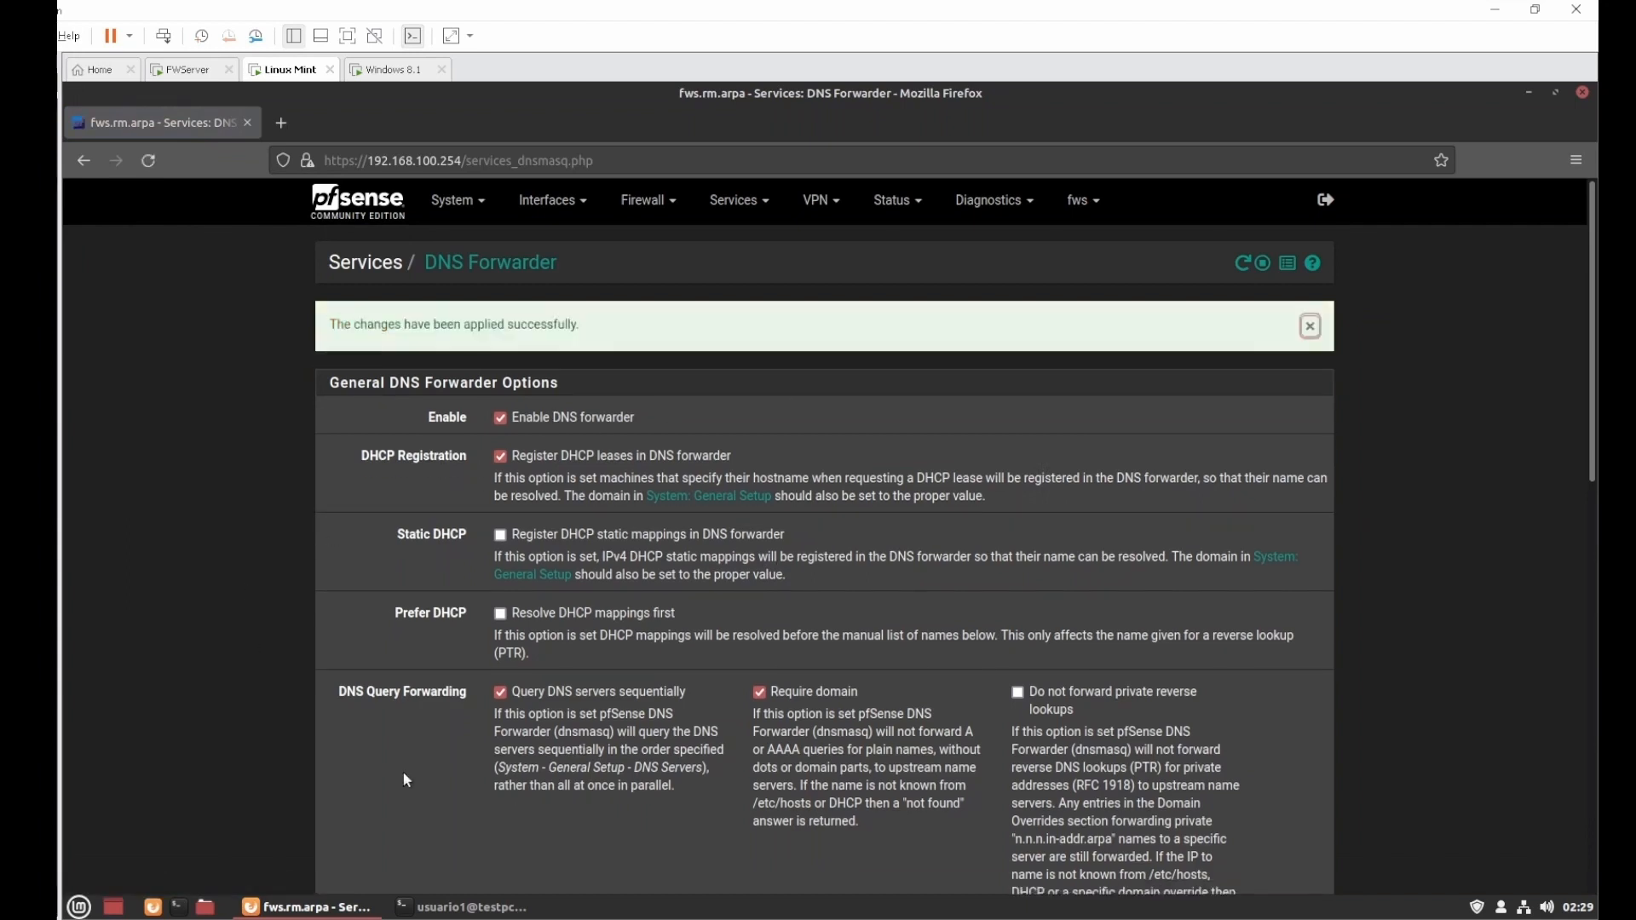
{"action": "left_click", "coordinate": [460, 906]}
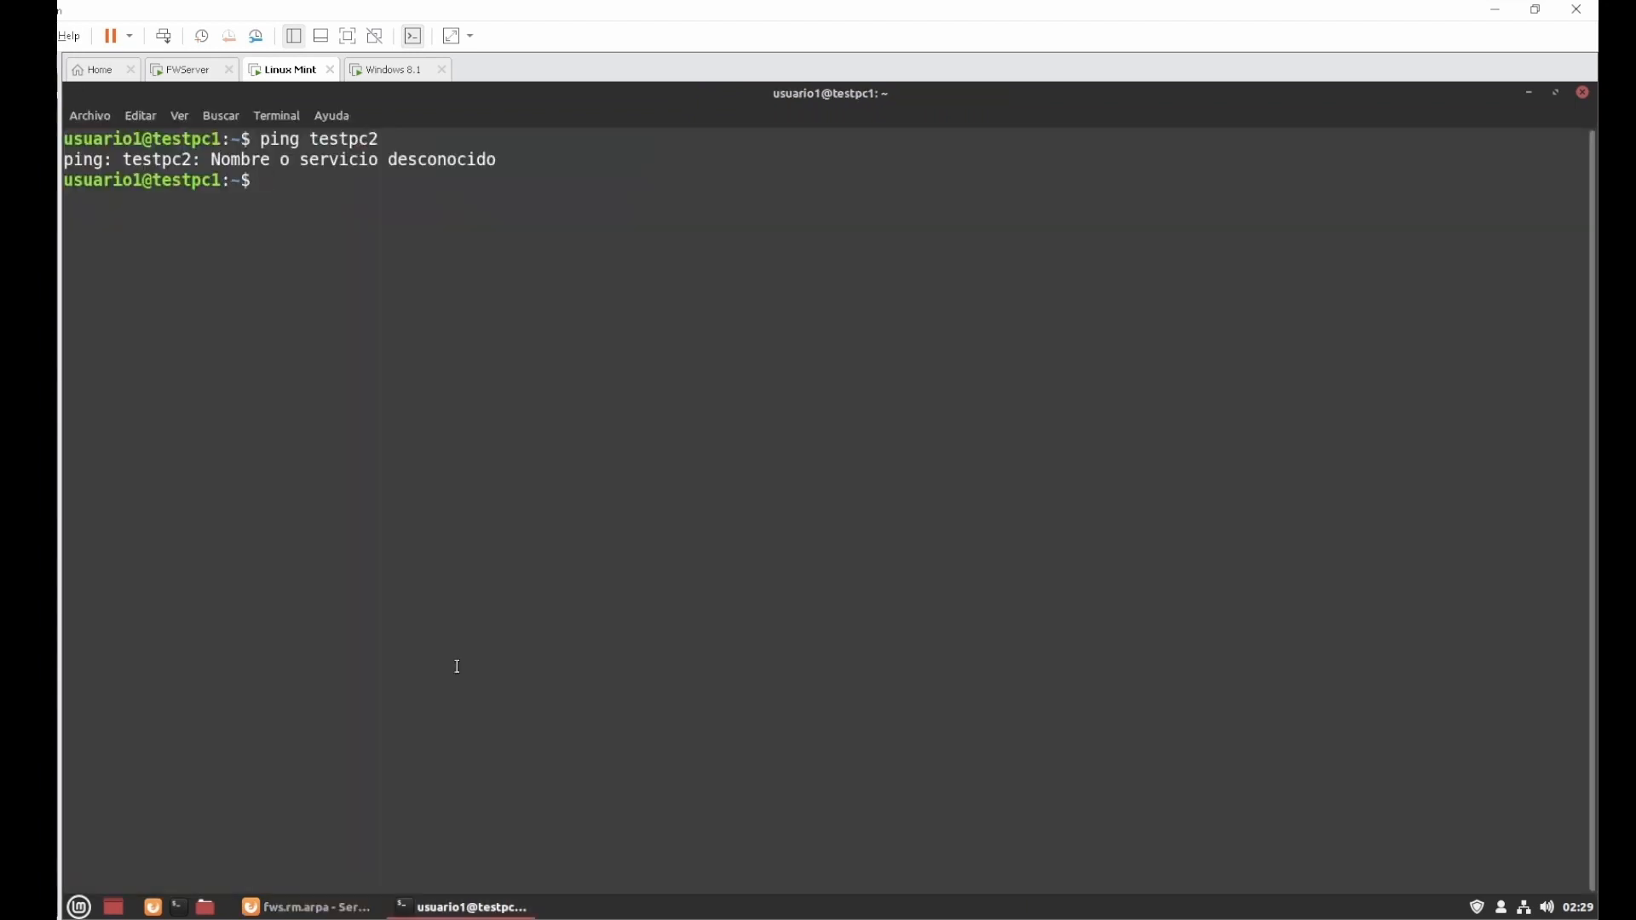
Step: Rerun ping testpc2 and confirm it reaches testpc2.rm.arpa (192.168.100.50) with 0% loss
{"action": "key", "text": "Up"}
{"action": "key", "text": "Return"}
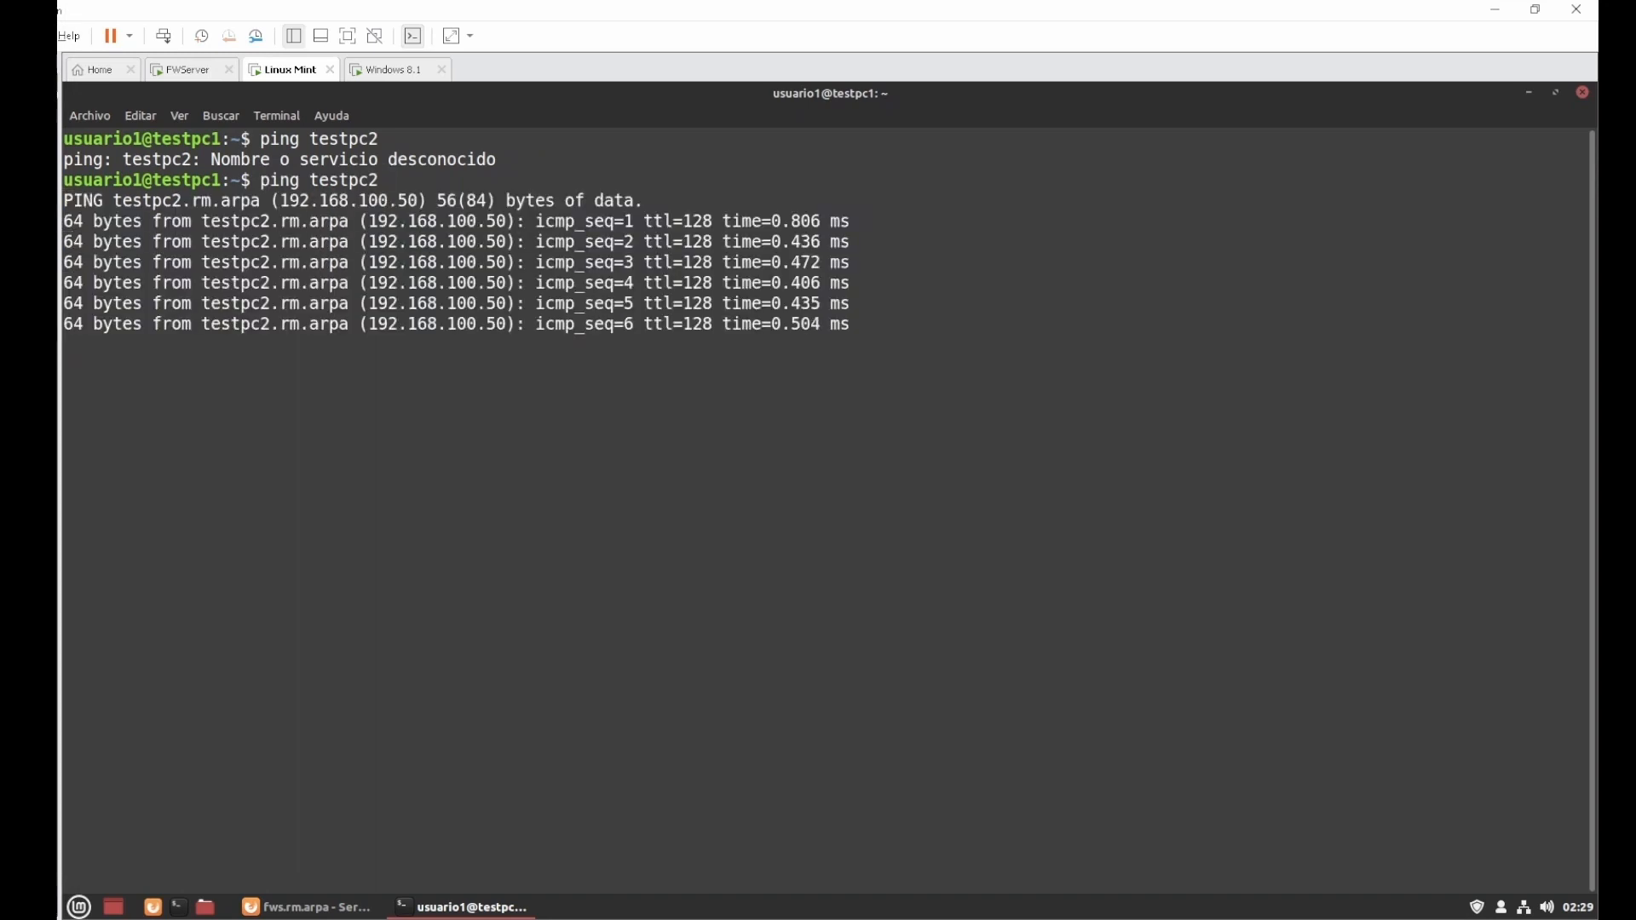
{"action": "key", "text": "ctrl+c"}
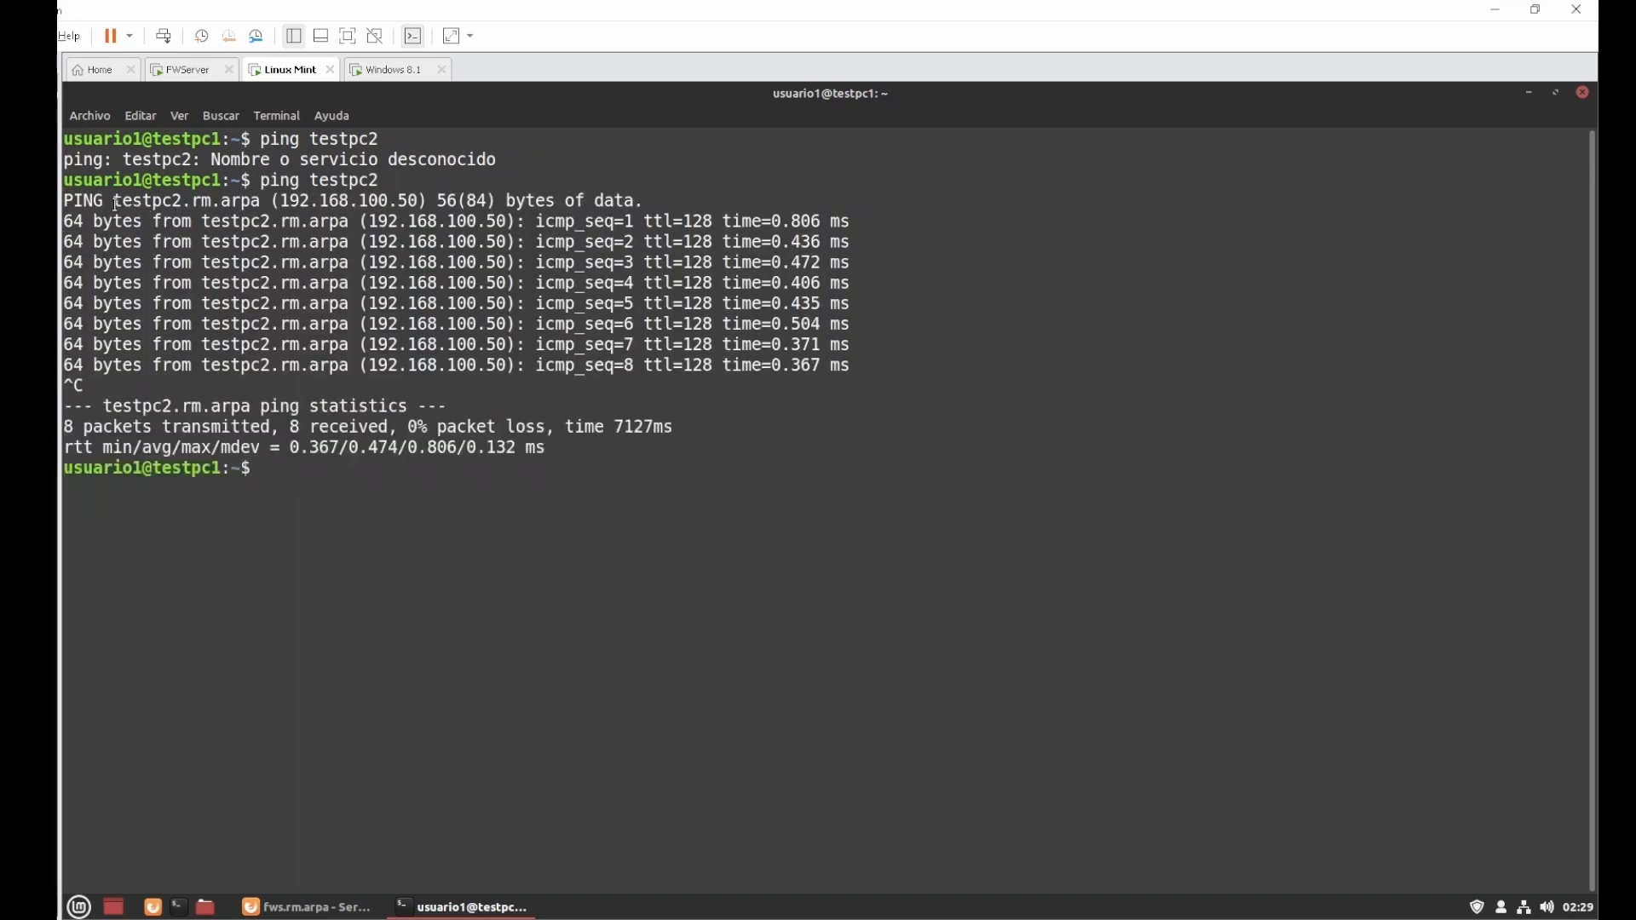
{"action": "left_click_drag", "start_coordinate": [116, 205], "coordinate": [425, 201]}
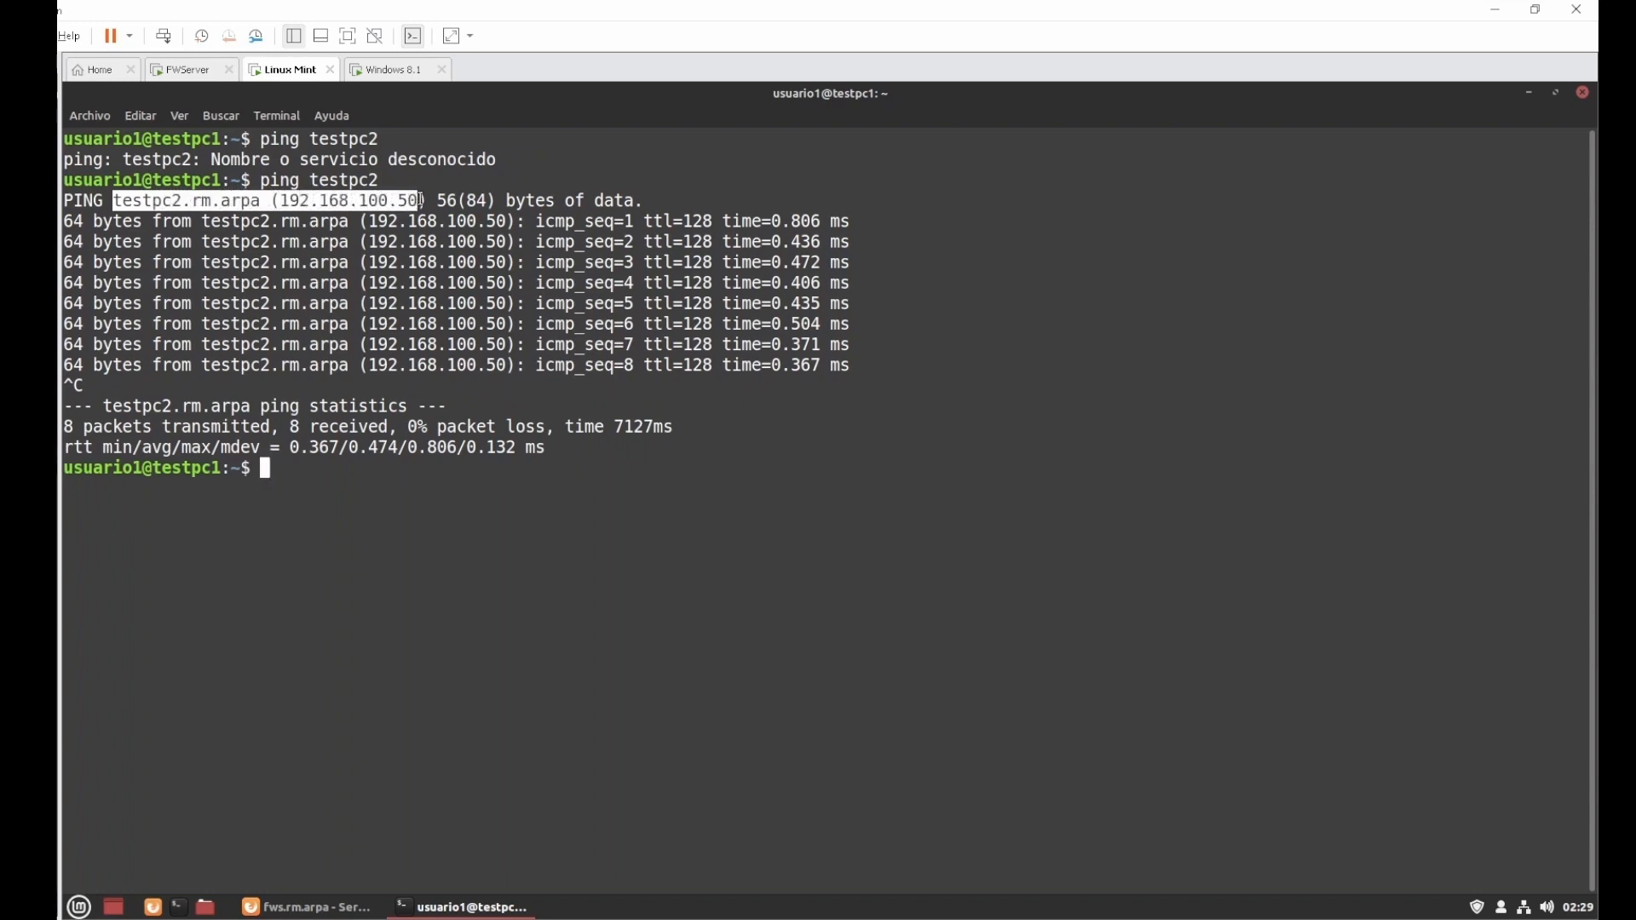
{"action": "left_click", "coordinate": [521, 488]}
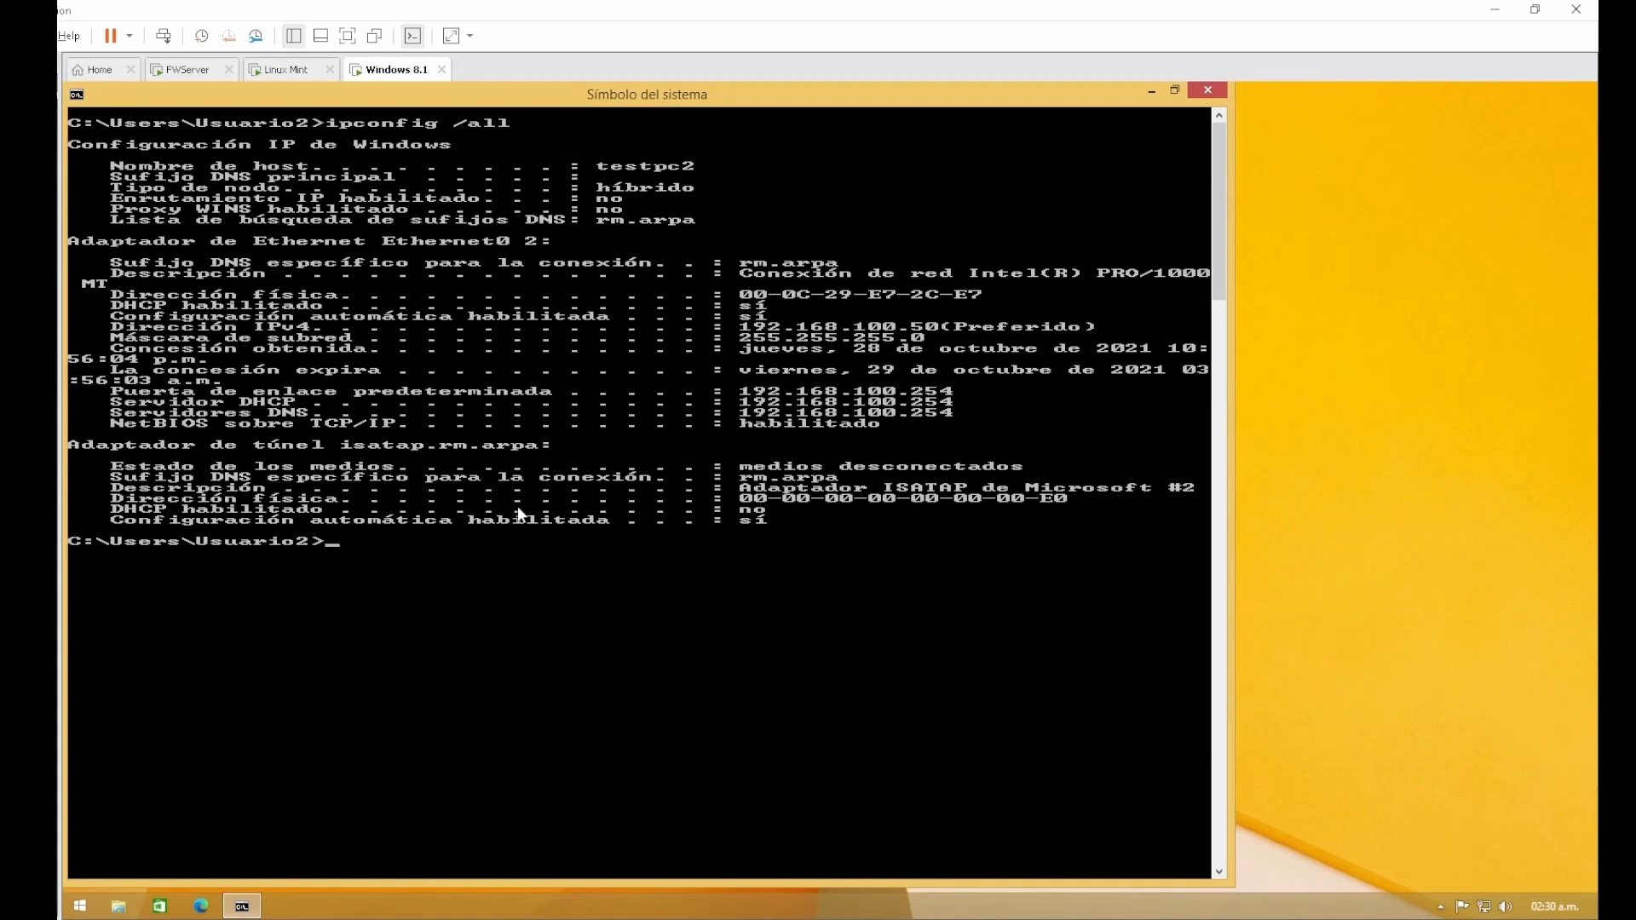
Step: Ping testpc1 from Windows, save the DNS Forwarder Static DHCP setting, and retry; host still not found
{"action": "type", "text": "ping testpc1"}
{"action": "key", "text": "Return"}
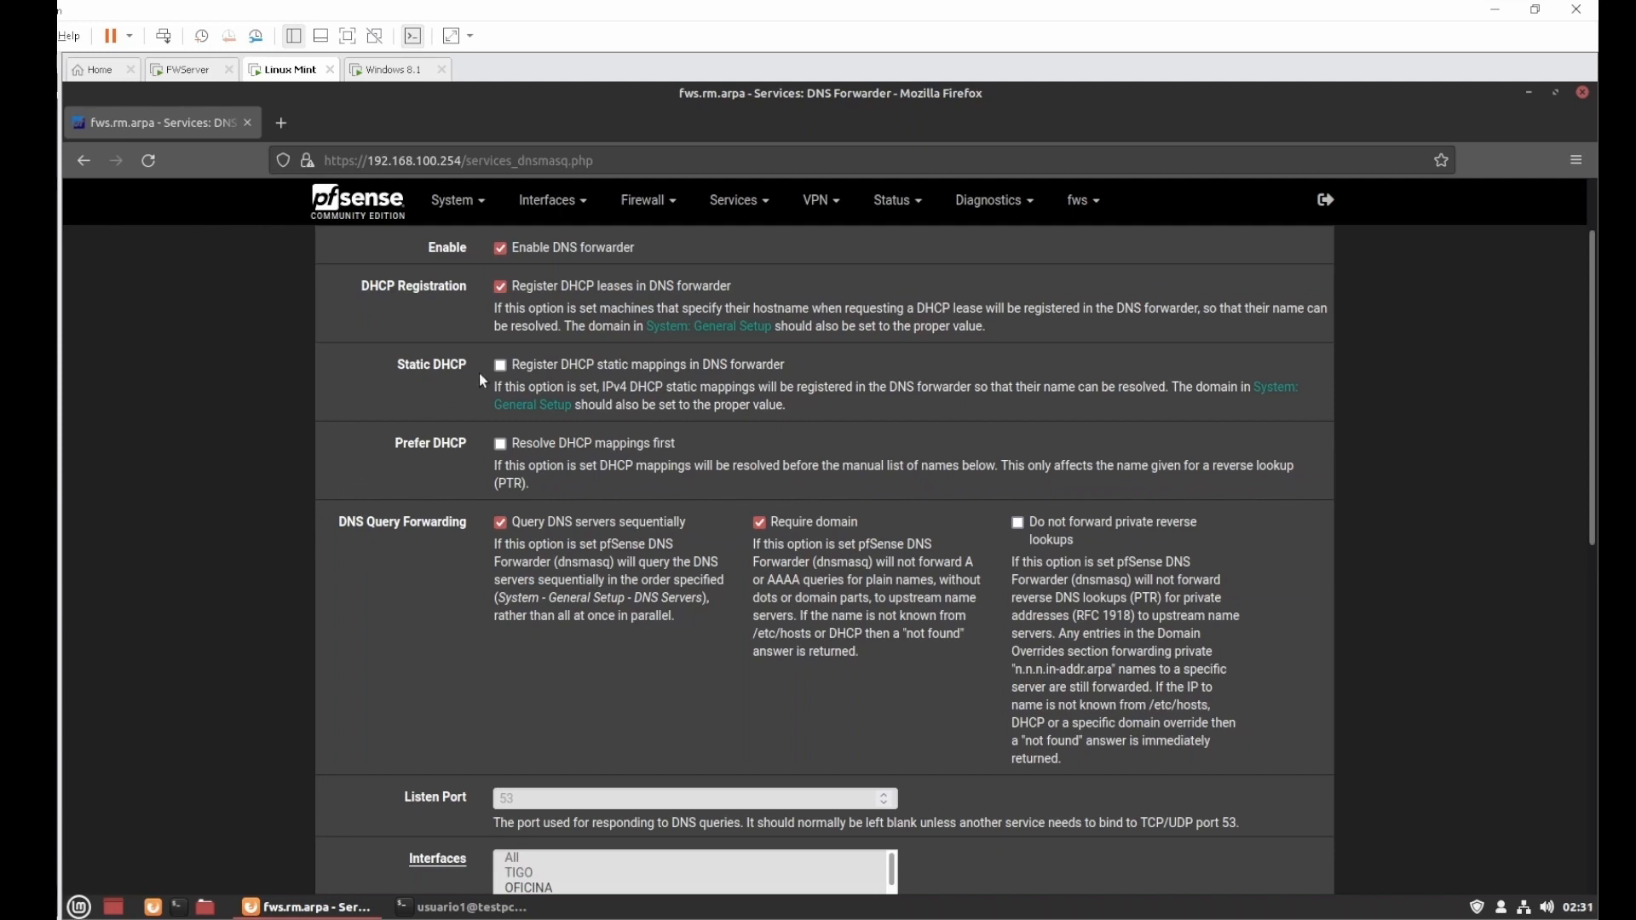
{"action": "left_click_drag", "start_coordinate": [395, 366], "coordinate": [452, 376]}
{"action": "scroll", "coordinate": [502, 373], "scroll_direction": "down", "scroll_amount": 10}
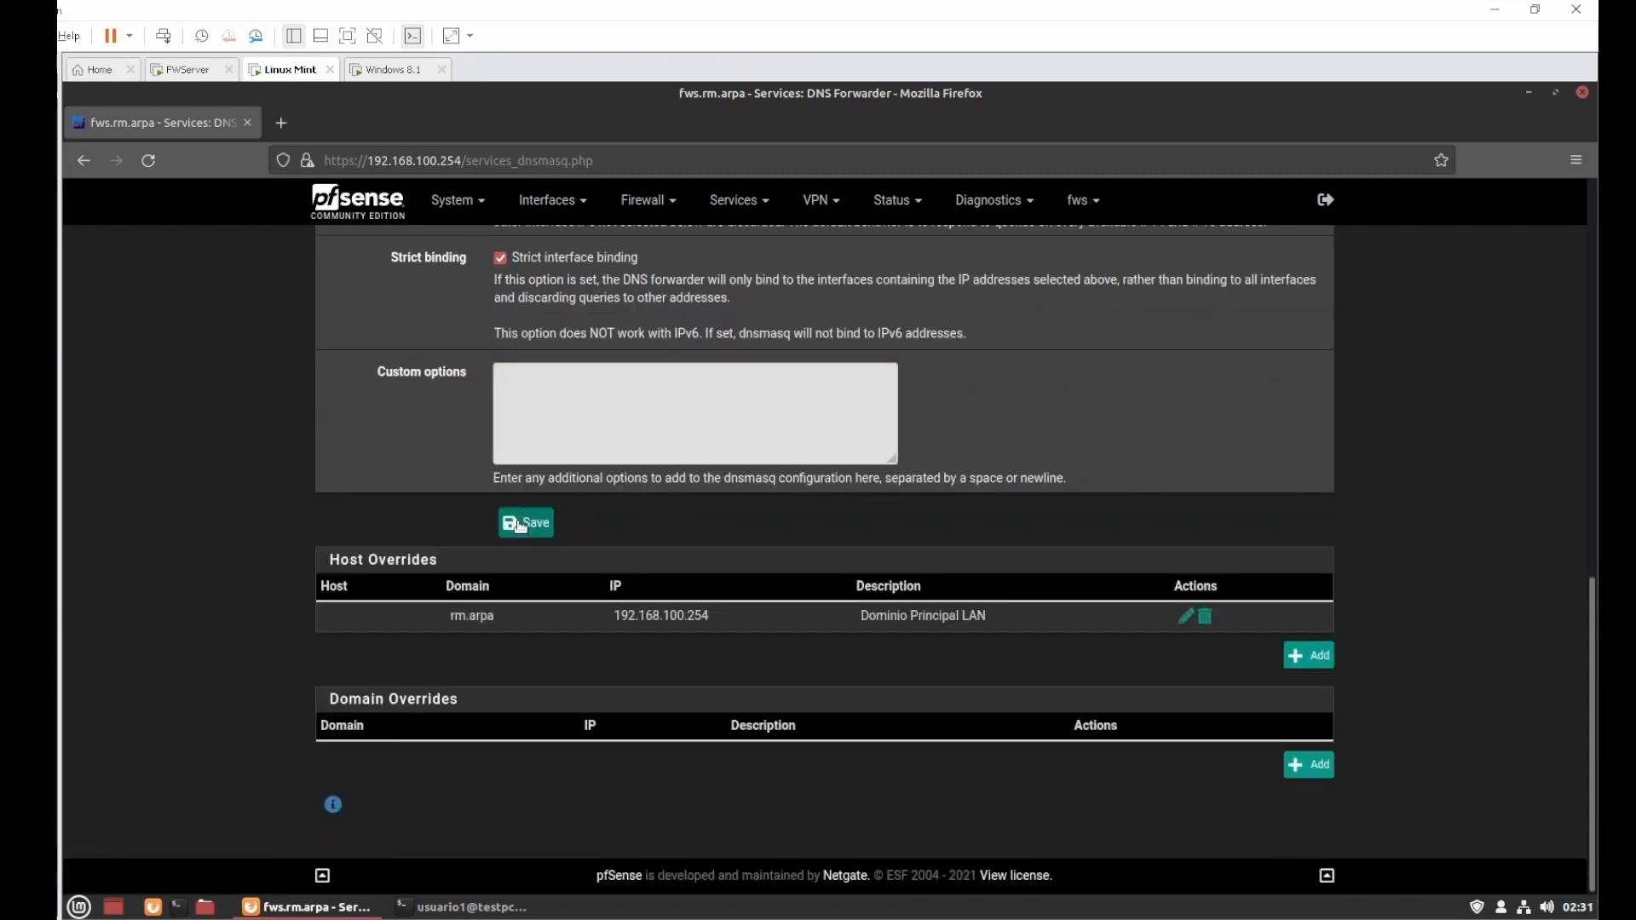
{"action": "left_click", "coordinate": [526, 522]}
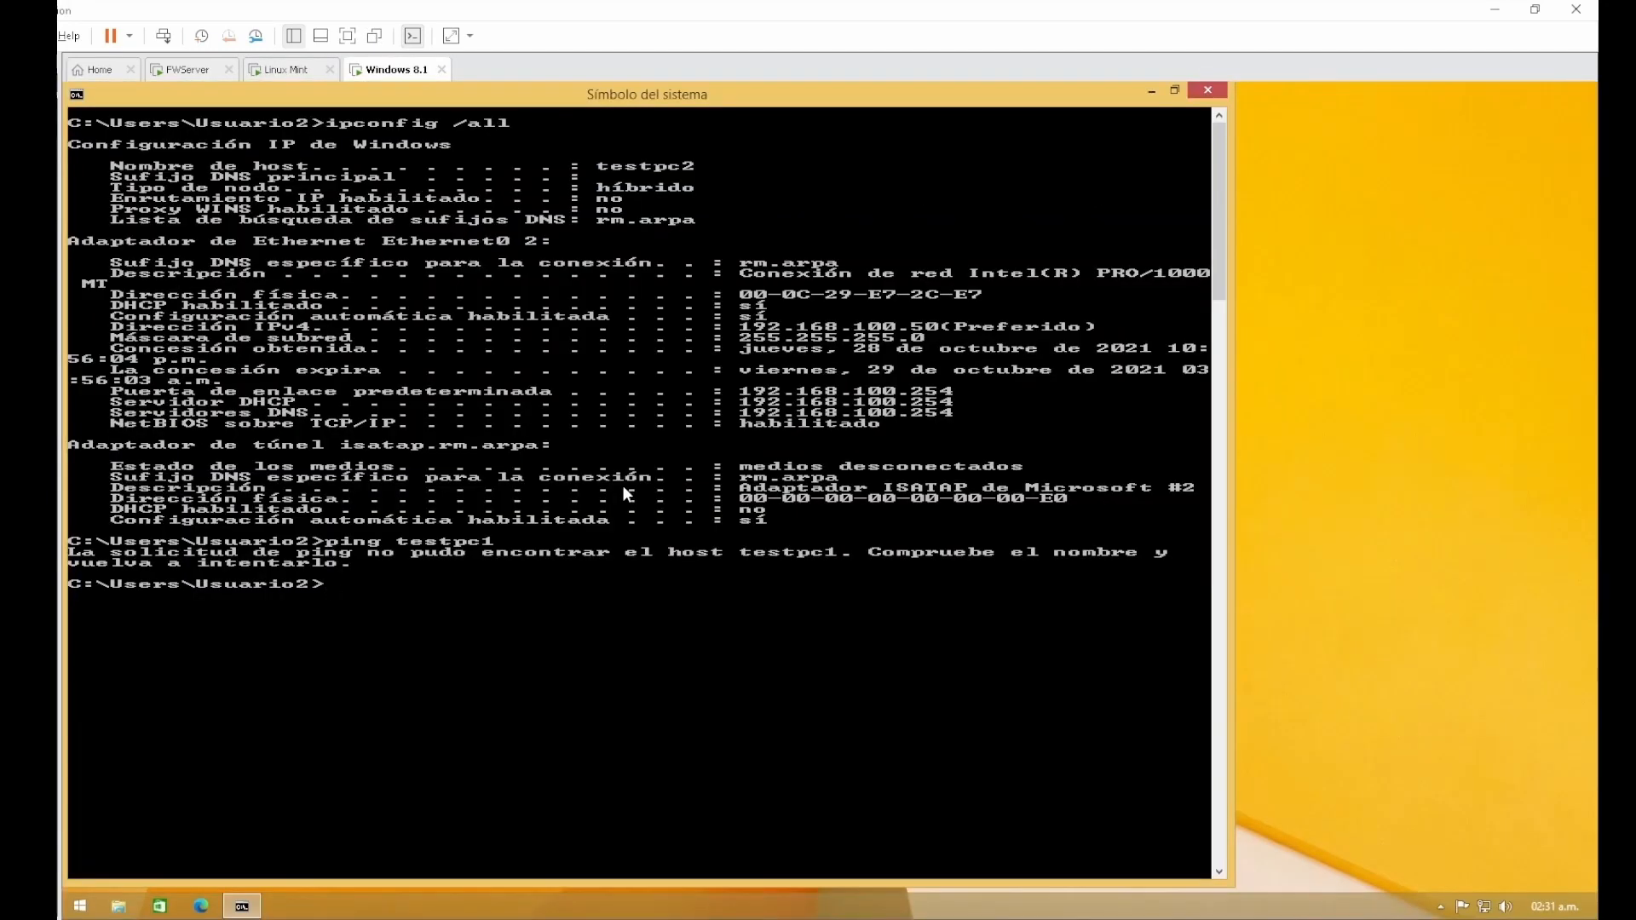
{"action": "key", "text": "Up"}
{"action": "key", "text": "Return"}
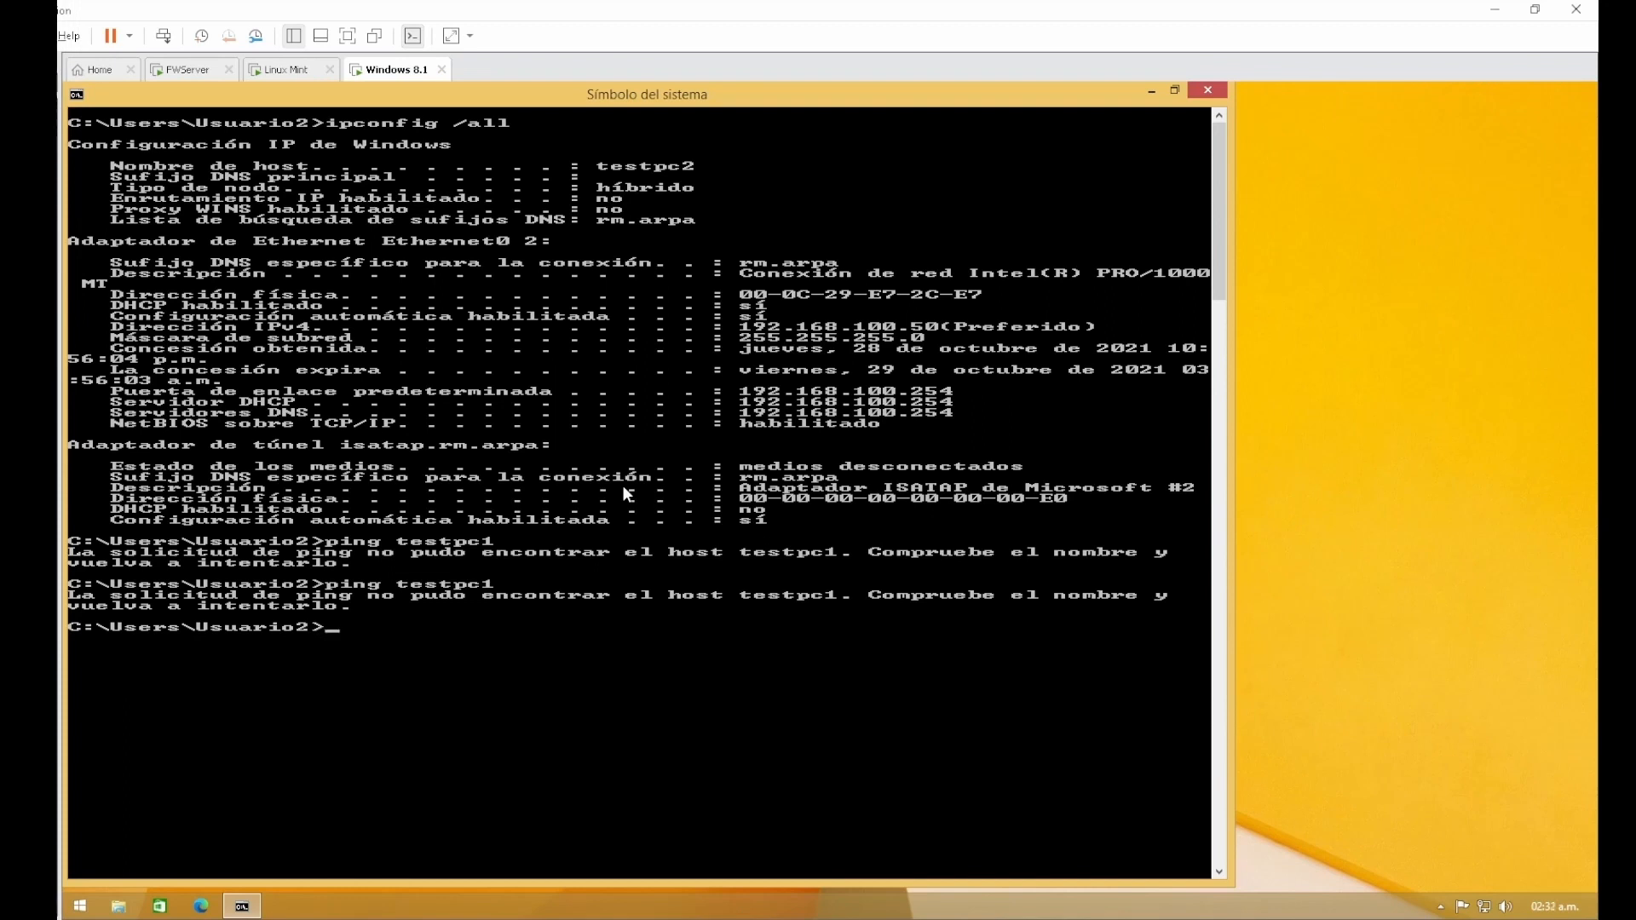
Step: Clear the console, run ipconfig /flushdns, and ping testpc1, confirming it resolves to 192.168.100.201
{"action": "type", "text": "cls"}
{"action": "key", "text": "Return"}
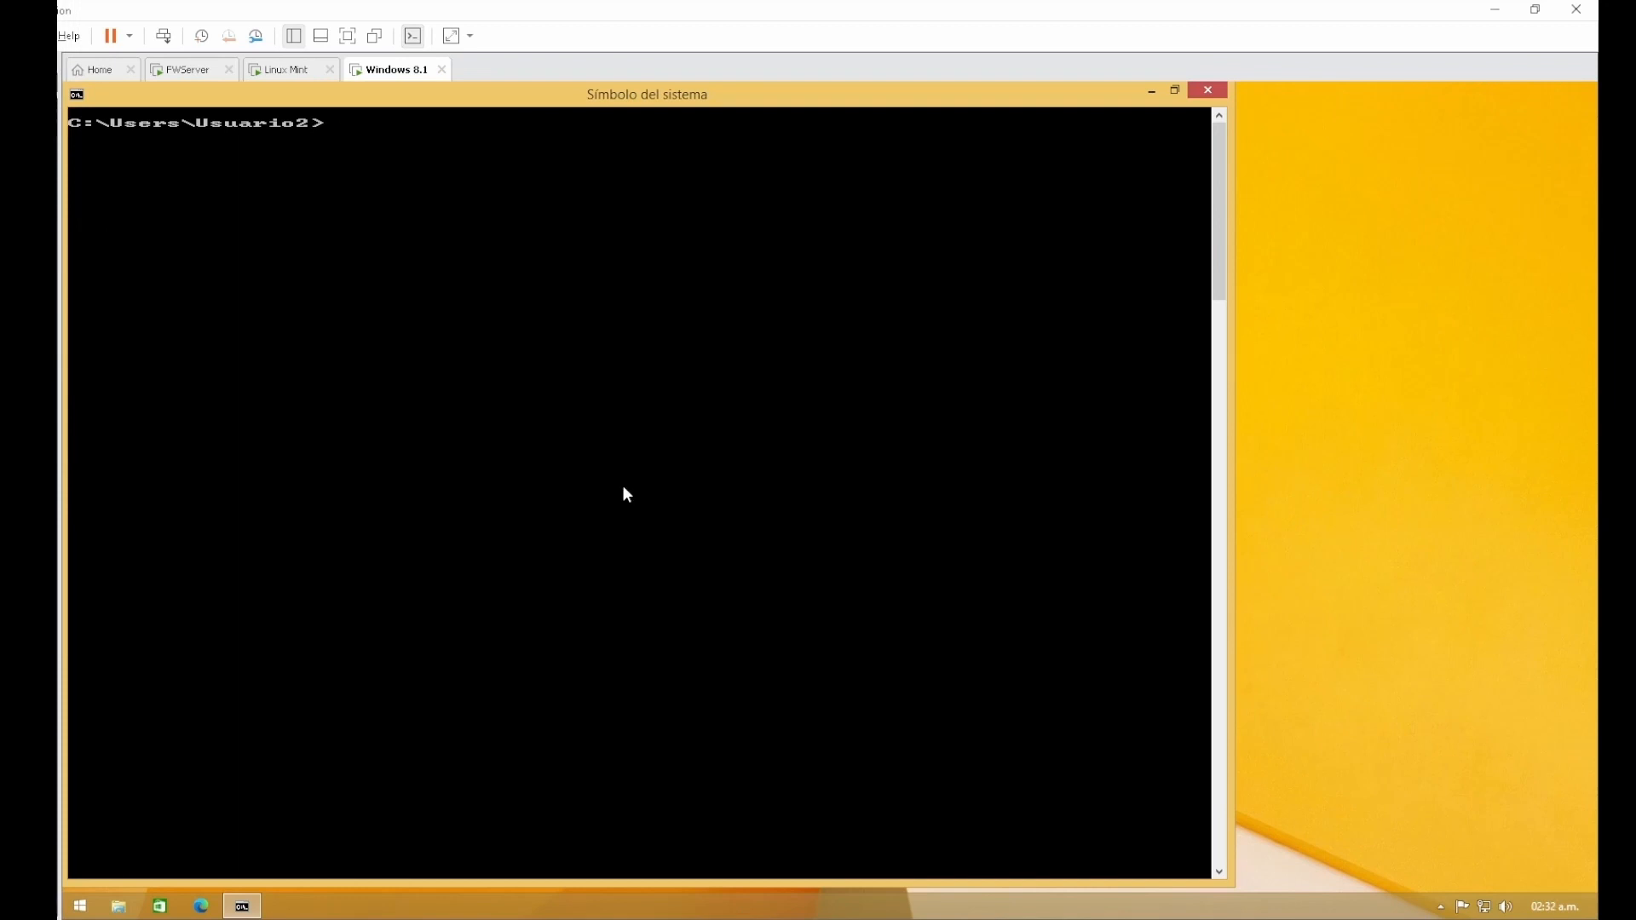
{"action": "type", "text": "ipconfig /flushdns"}
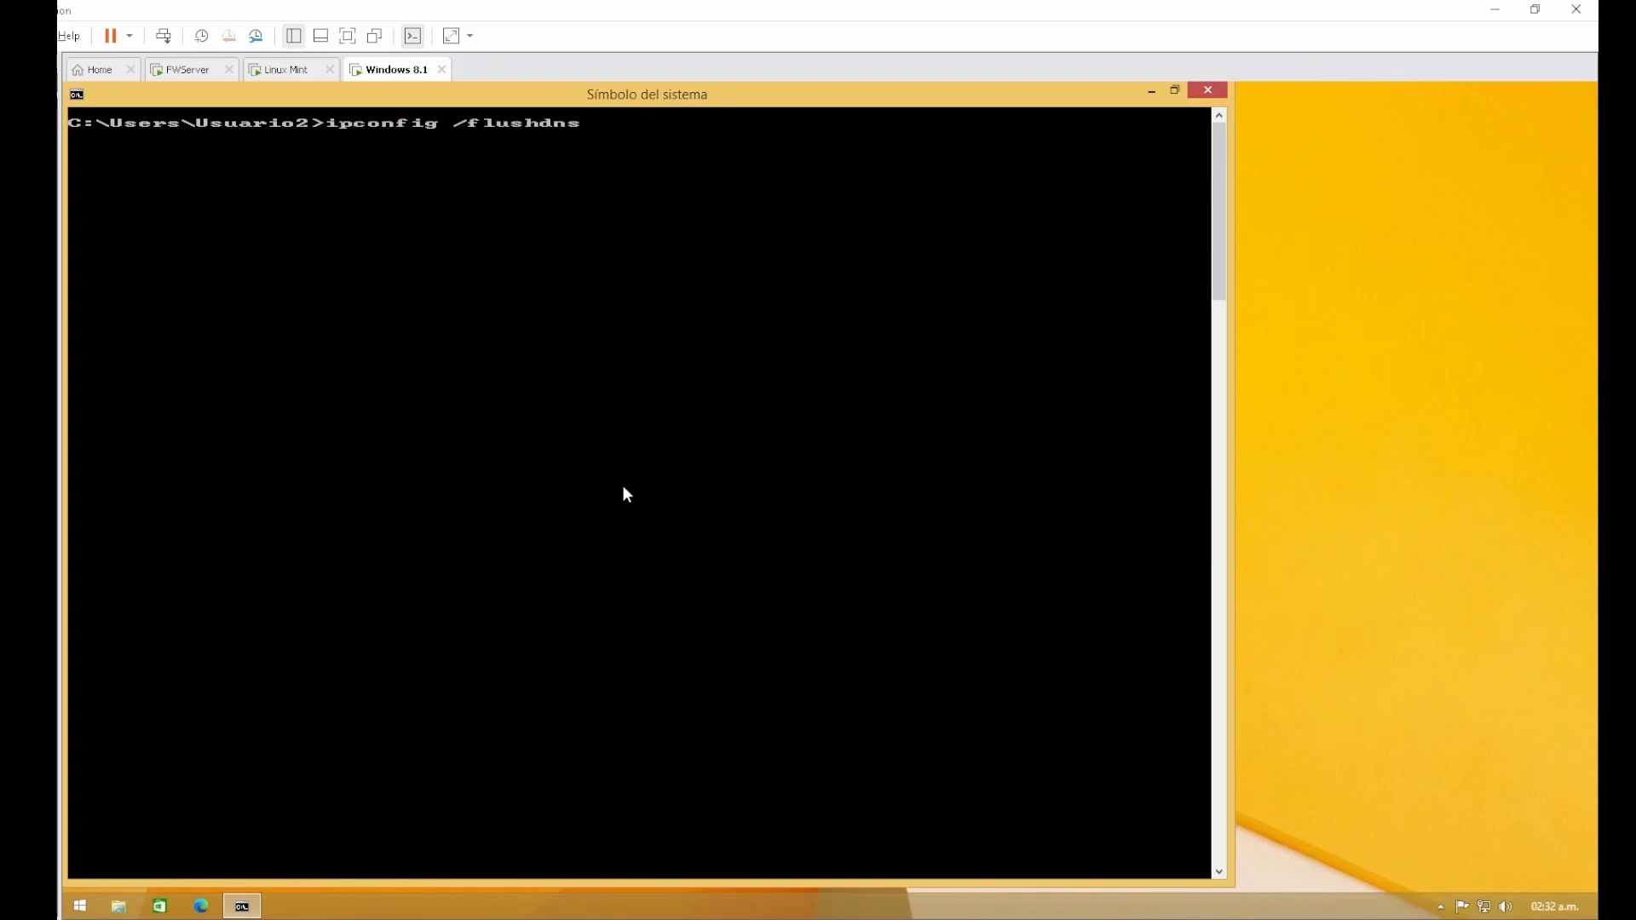
{"action": "key", "text": "Return"}
{"action": "type", "text": "ping testpc1"}
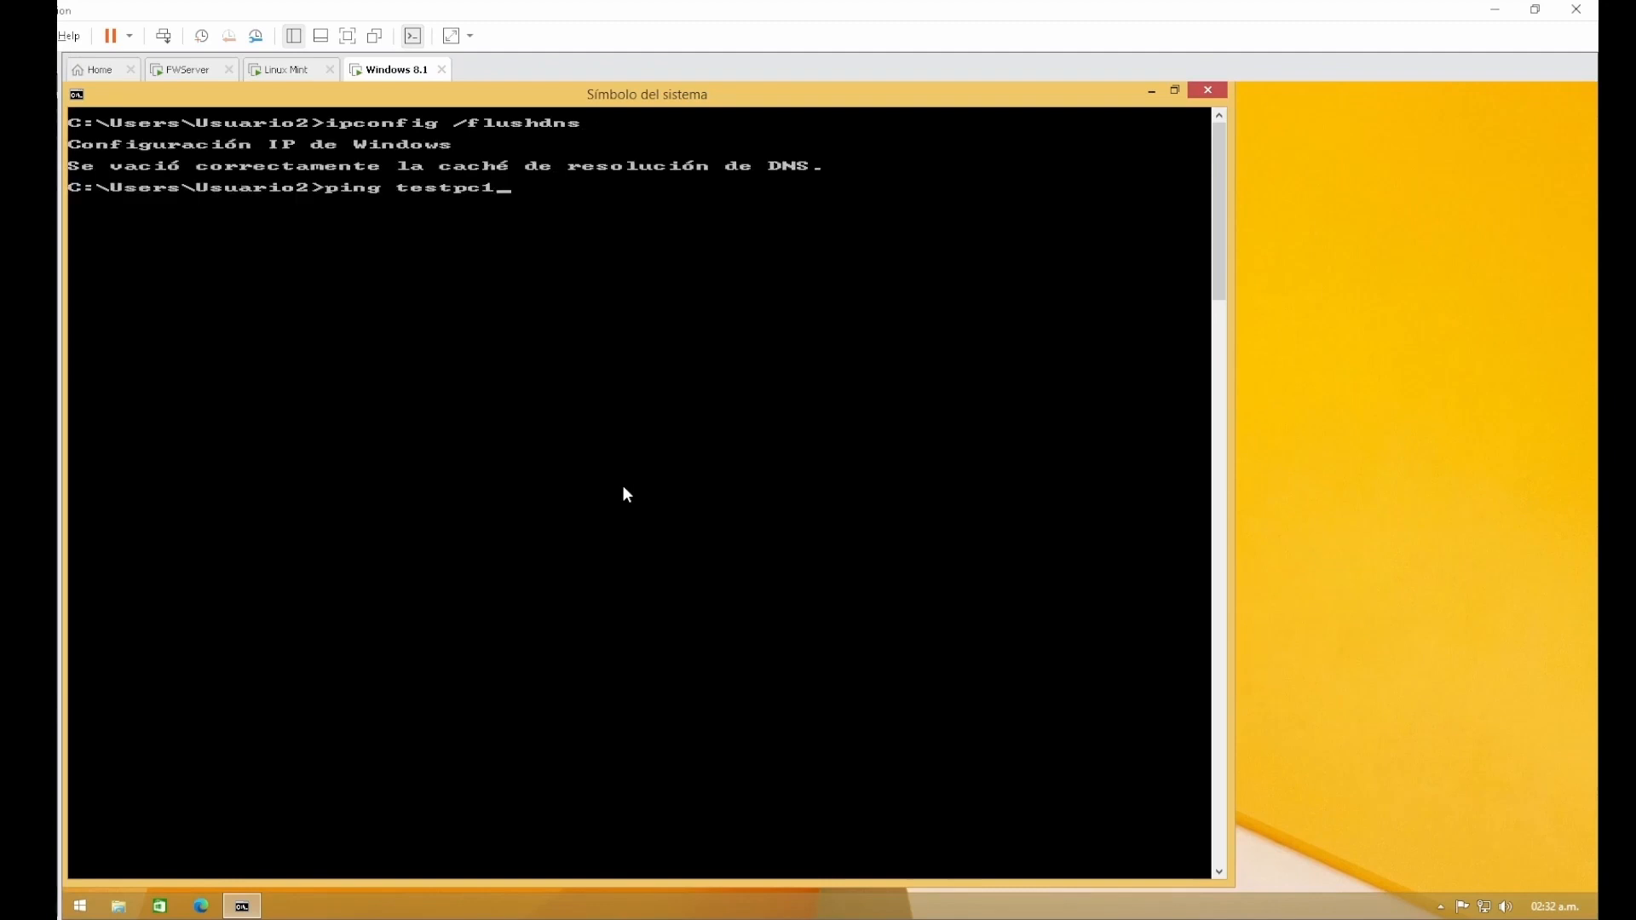
{"action": "key", "text": "Return"}
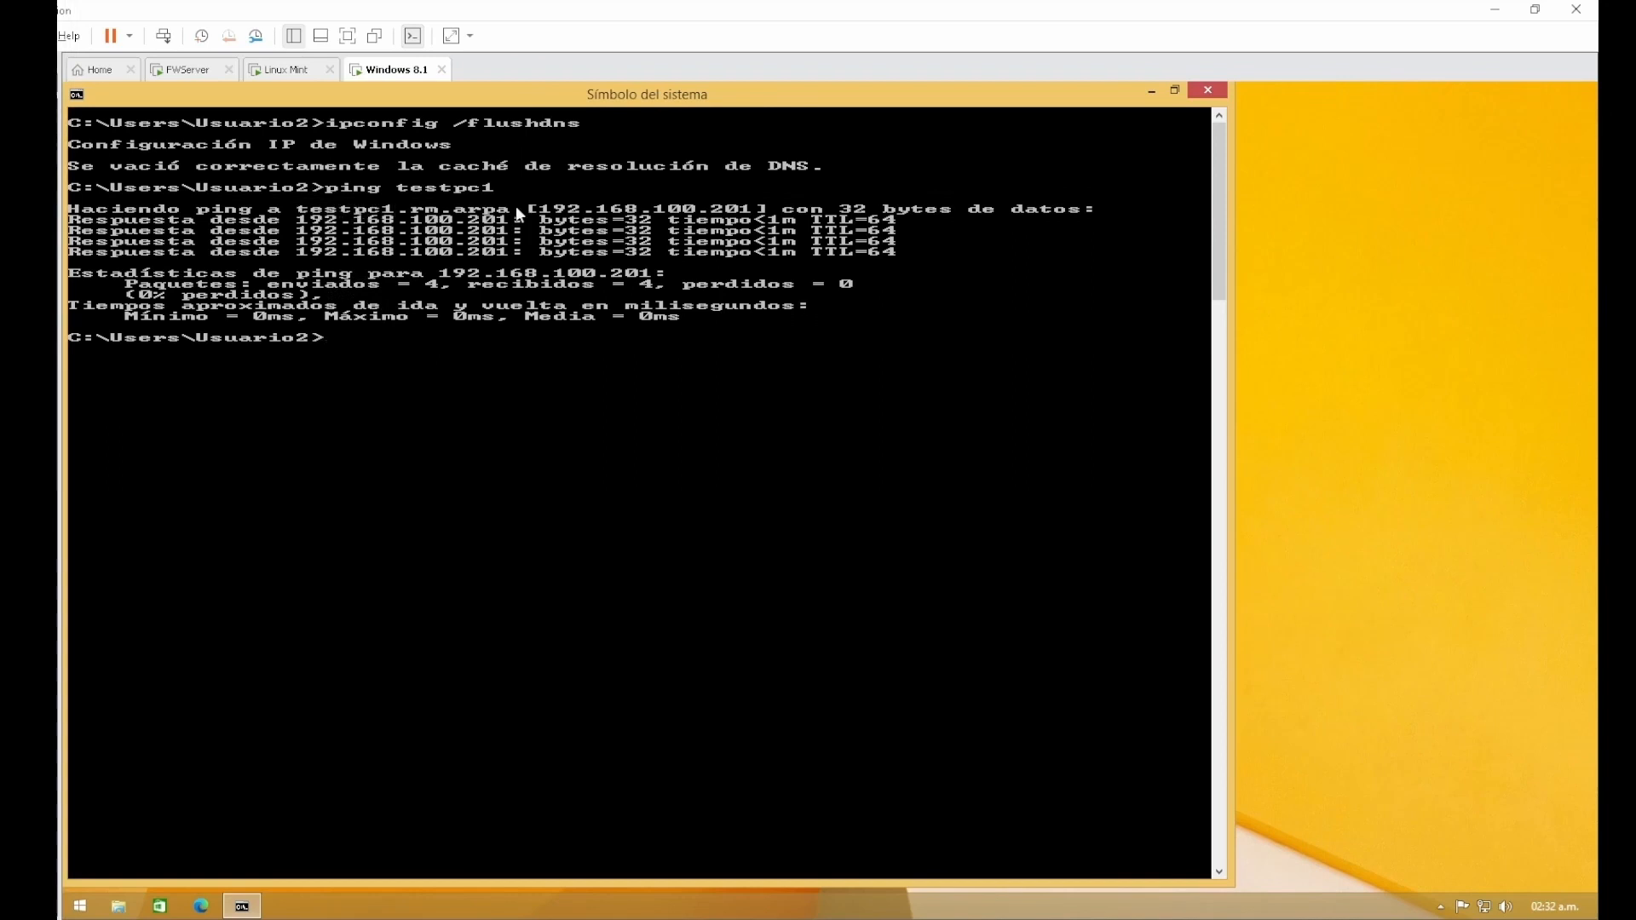
{"action": "left_click", "coordinate": [538, 210]}
{"action": "left_click_drag", "start_coordinate": [539, 215], "coordinate": [766, 213]}
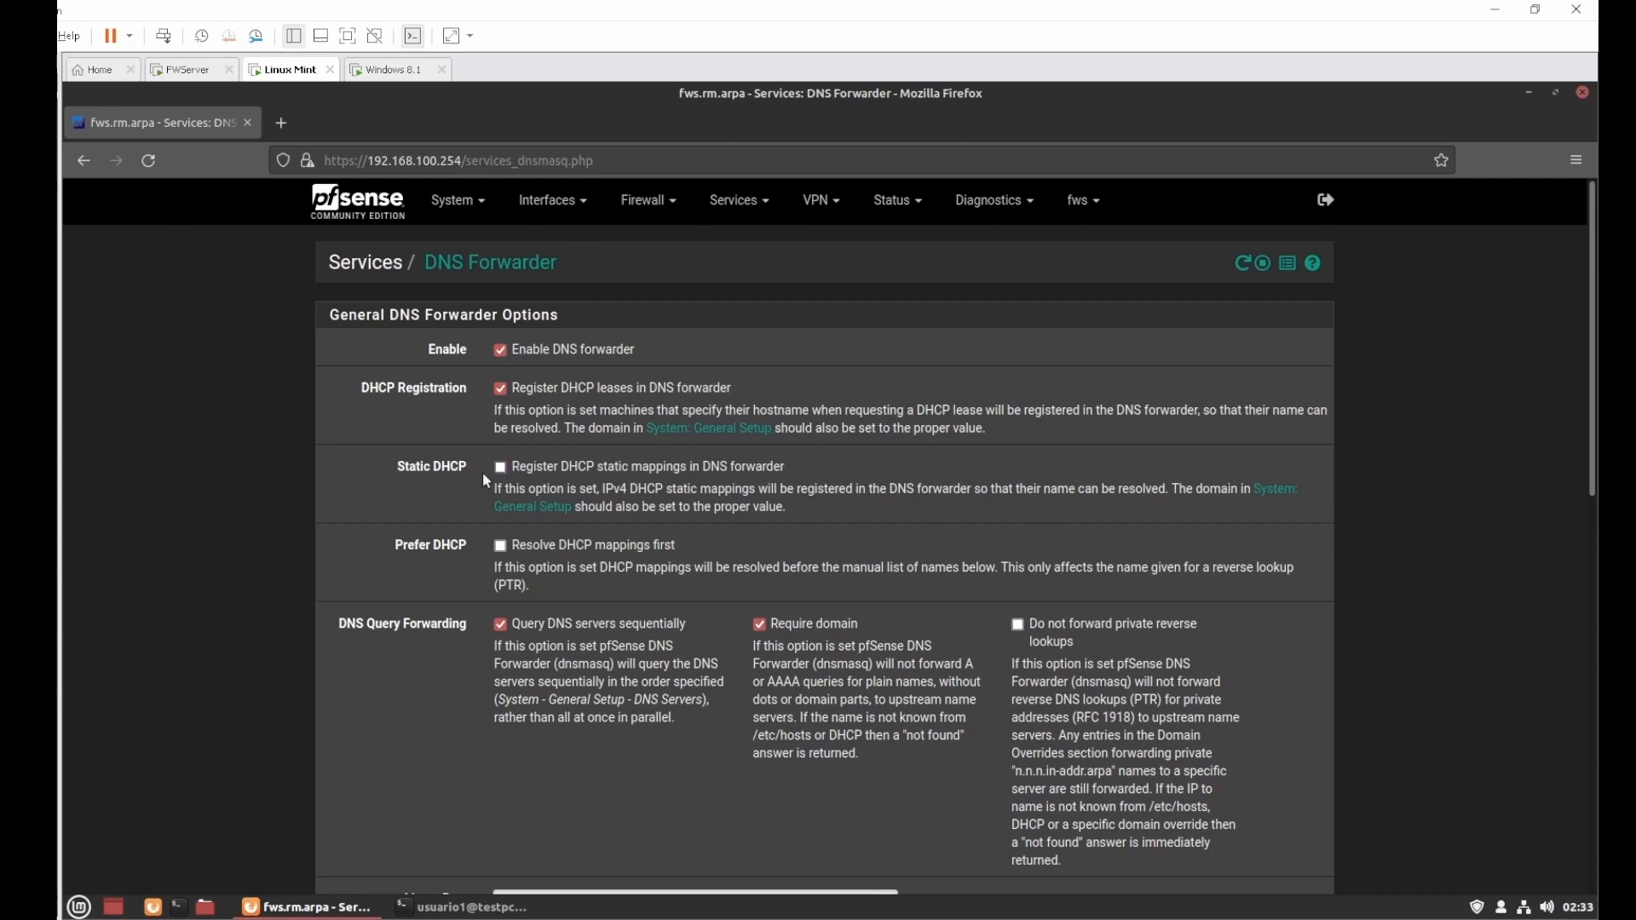
Step: Untick 'Register DHCP static mappings in DNS forwarder' and scroll down to Host Overrides
{"action": "left_click_drag", "start_coordinate": [397, 467], "coordinate": [467, 477]}
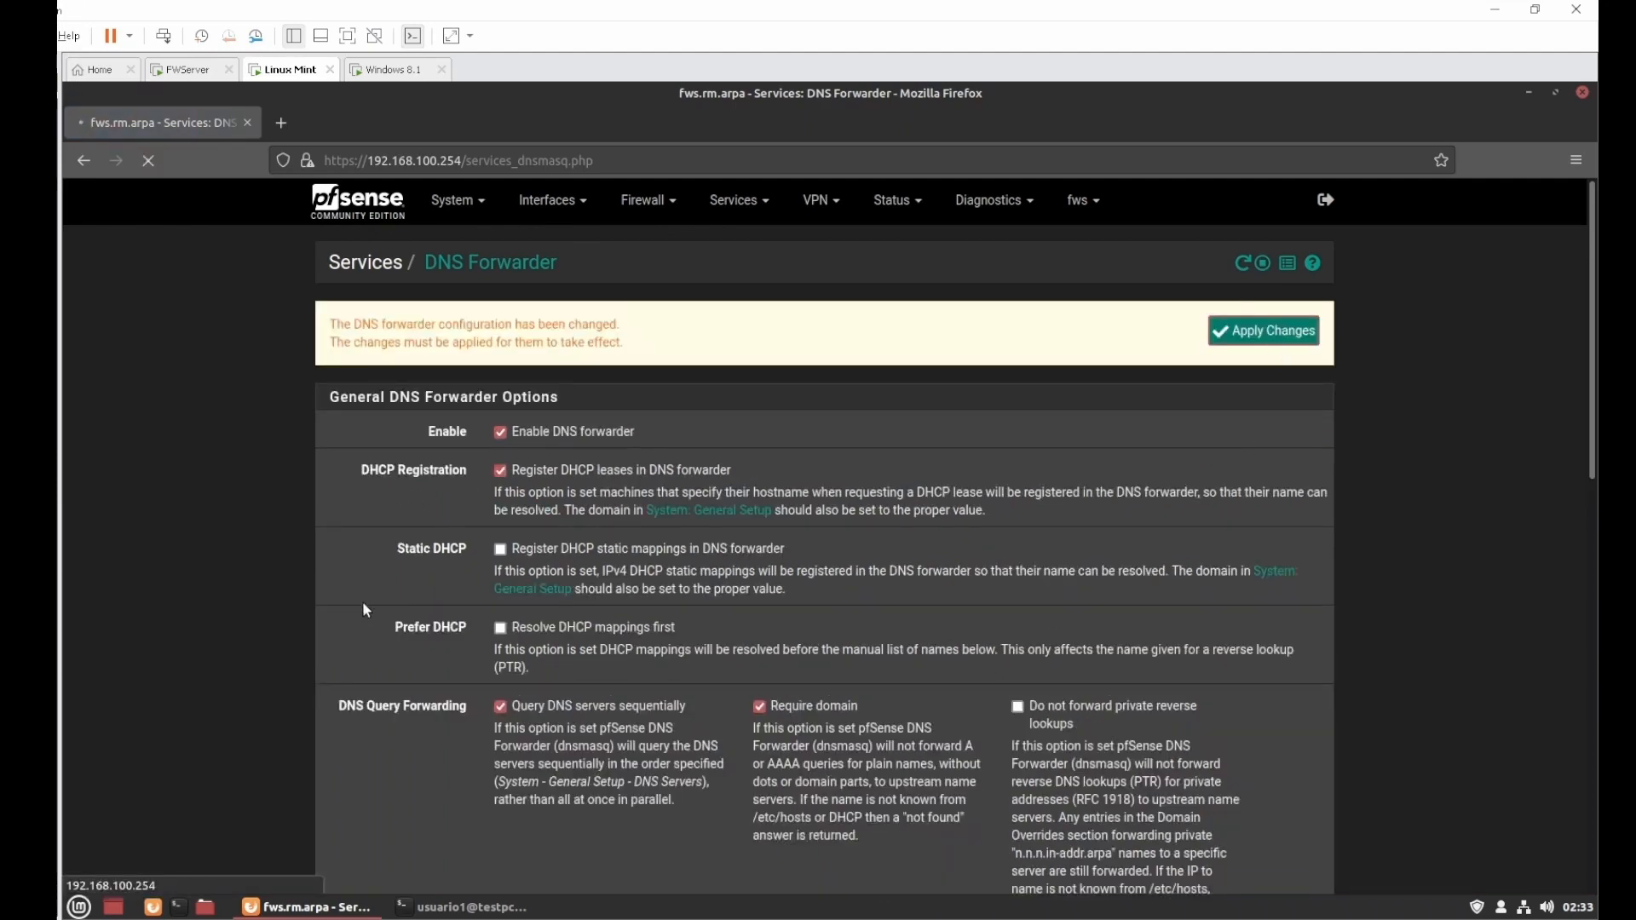
{"action": "scroll", "coordinate": [409, 639], "scroll_direction": "down", "scroll_amount": 15}
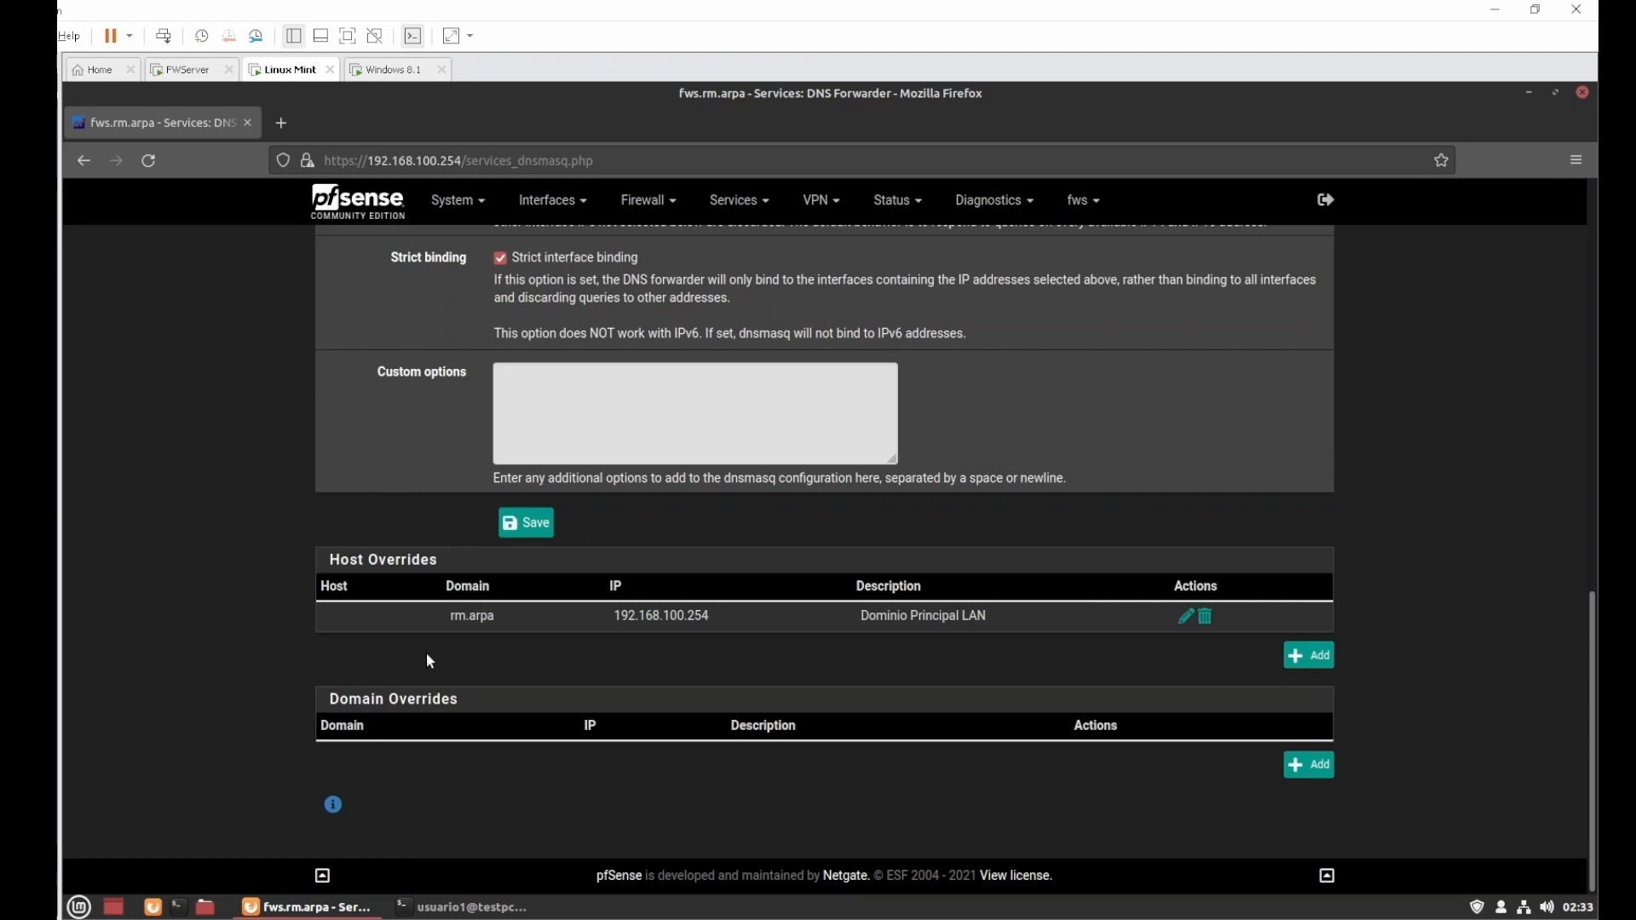
Step: Add a host override: host testpc1, domain rm.arpa, IP 192.168.100.201, description 'Ordenador TestPC'
{"action": "left_click", "coordinate": [1308, 655]}
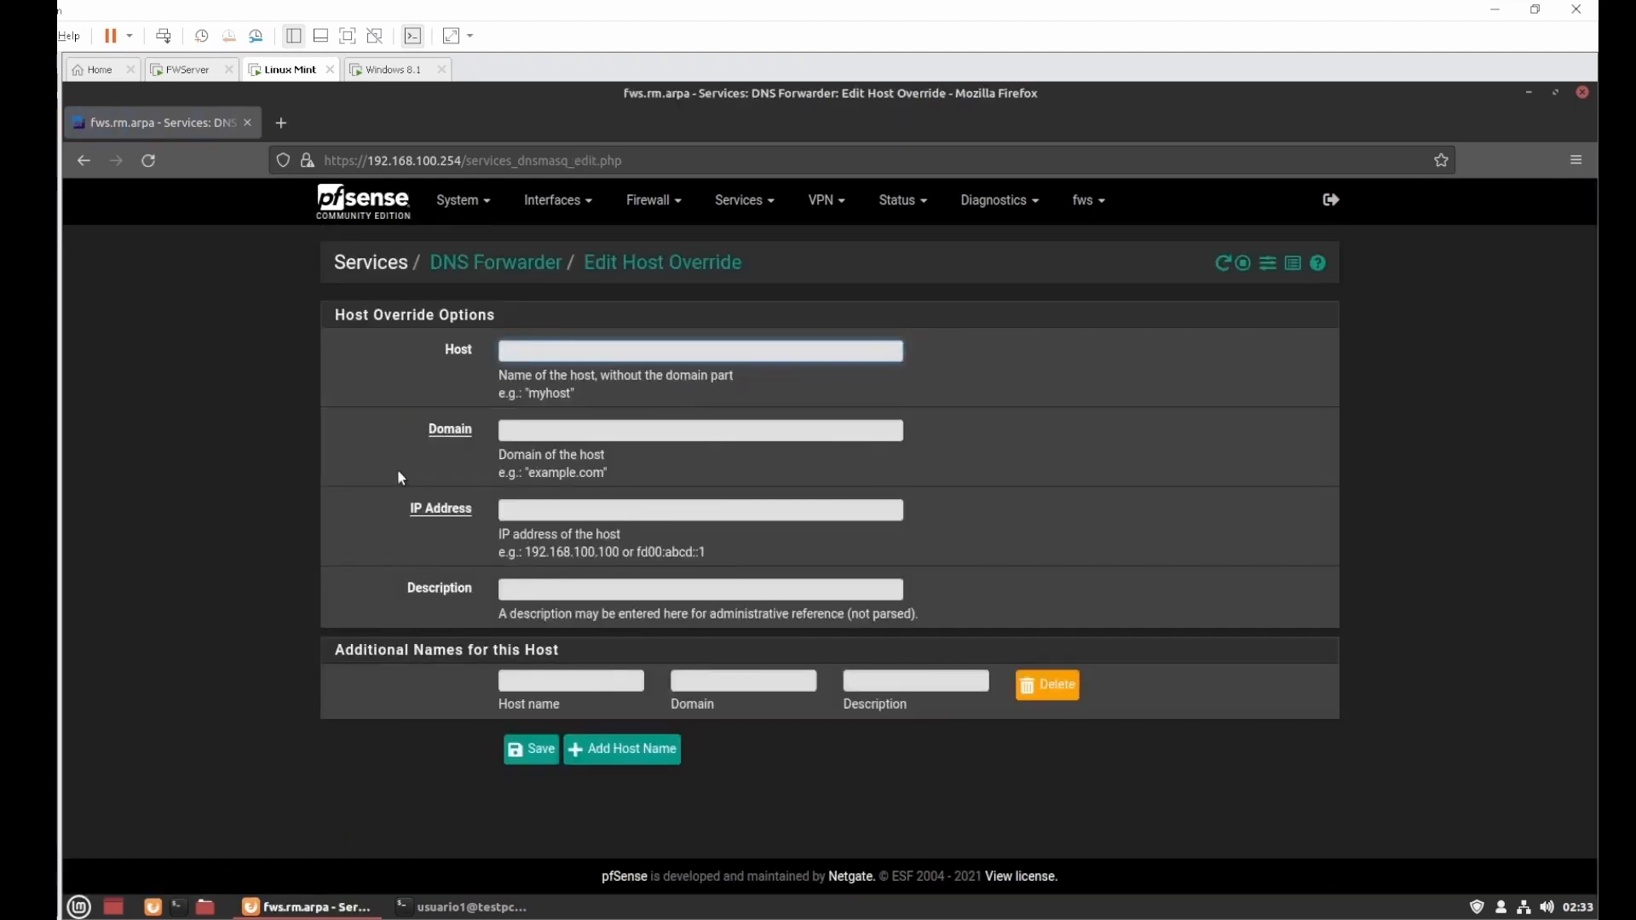
{"action": "type", "text": "testpc1"}
{"action": "key", "text": "Tab"}
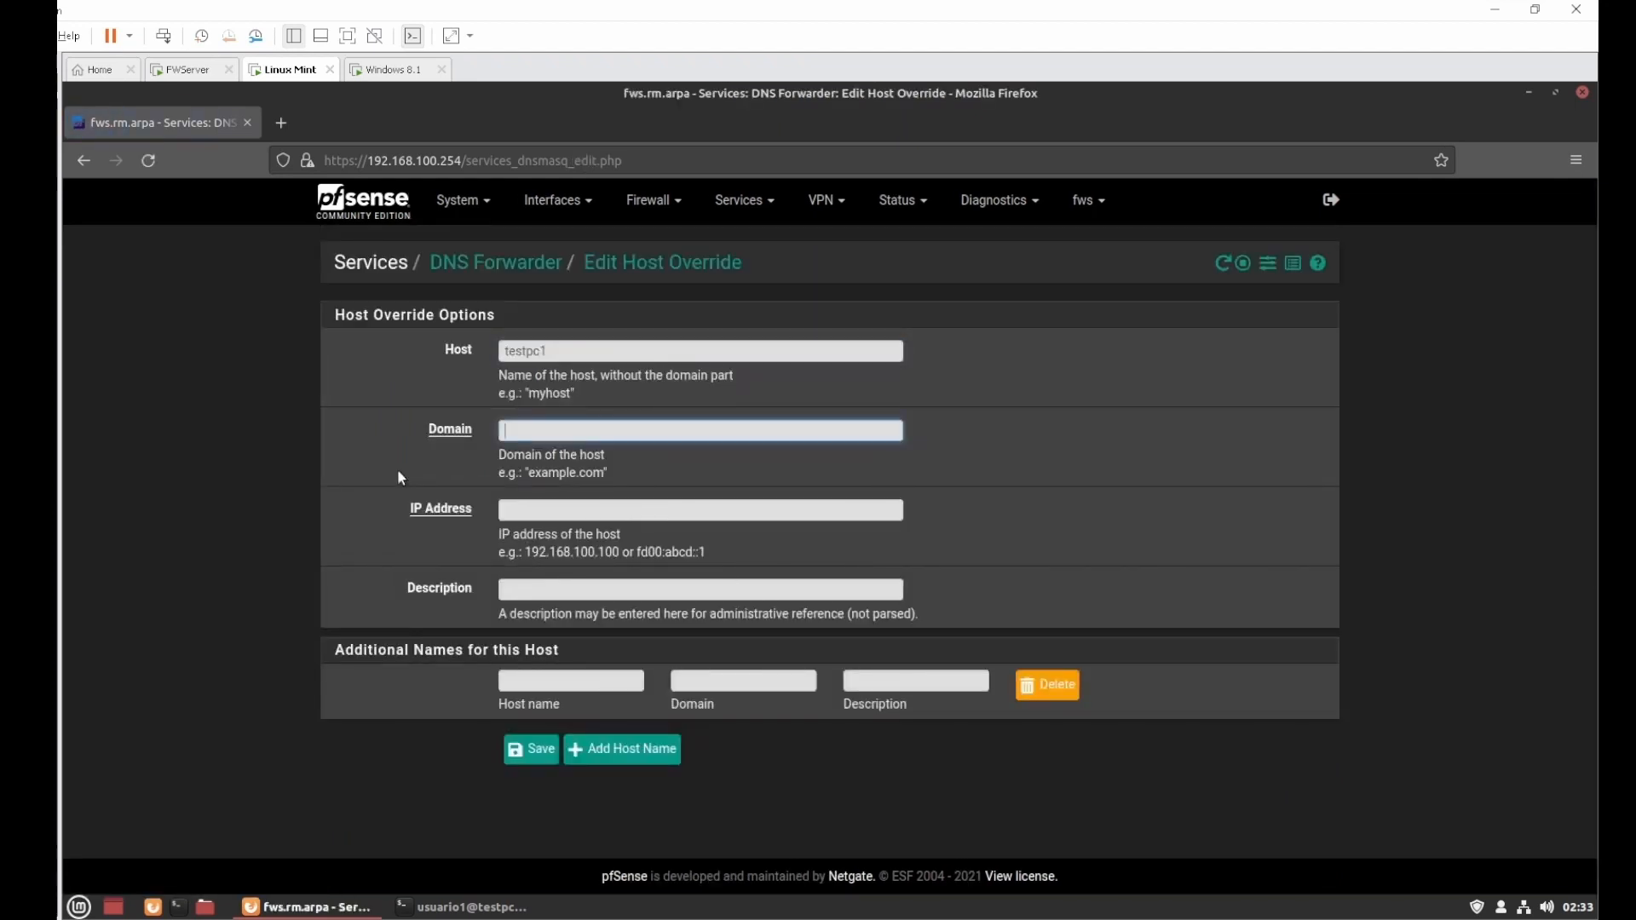
{"action": "type", "text": "rm.arpa"}
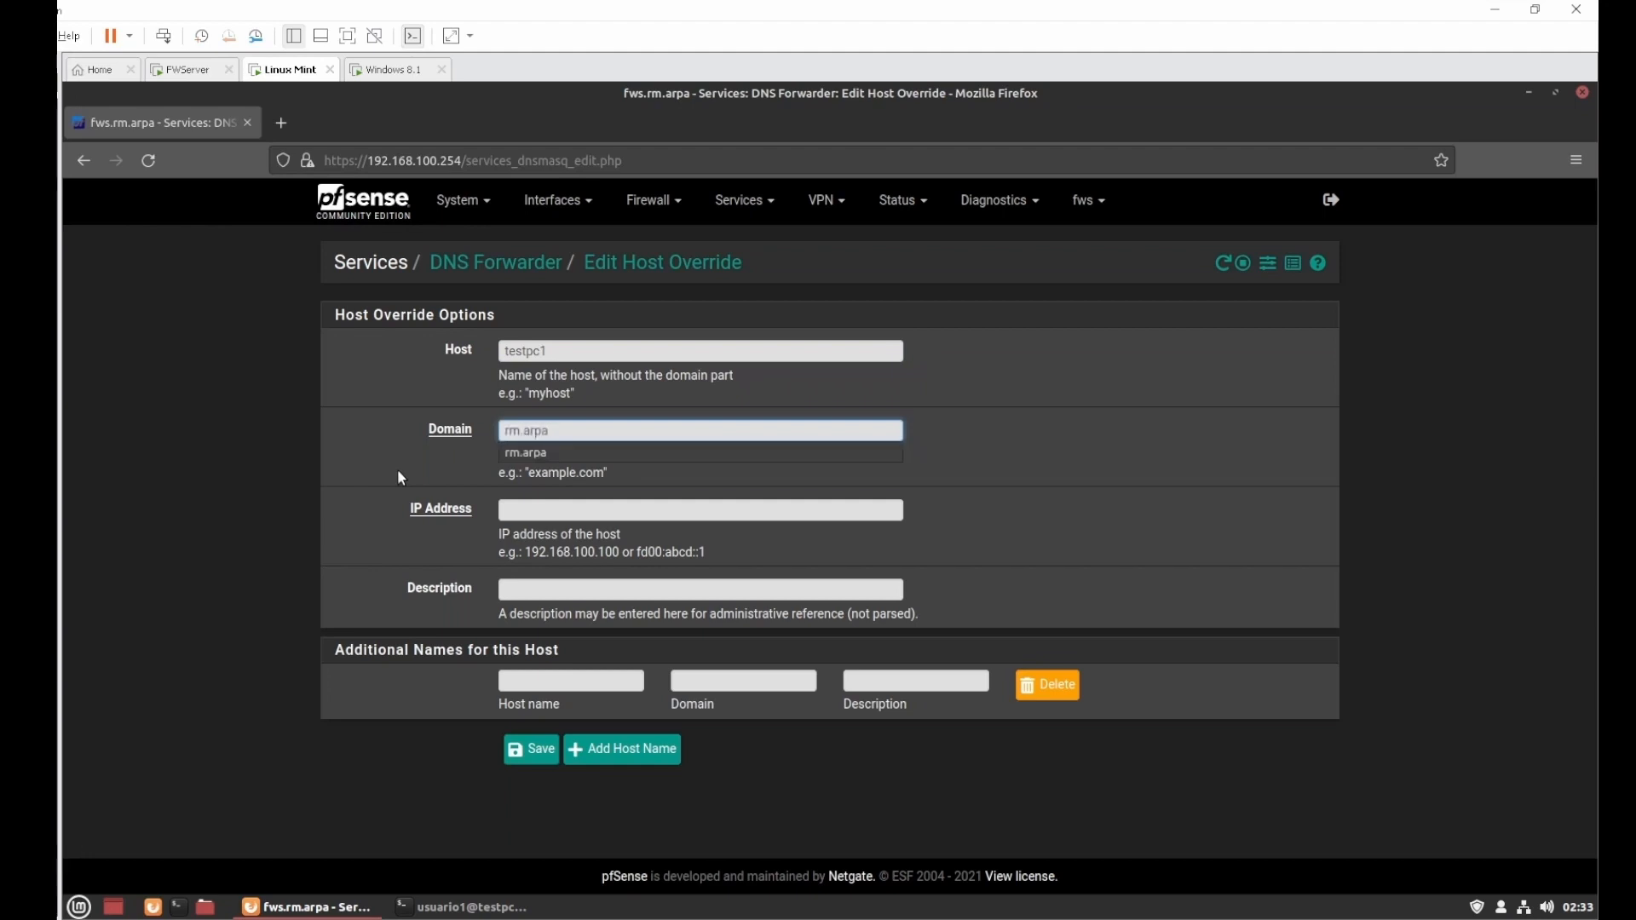
{"action": "key", "text": "Tab"}
{"action": "type", "text": "192."}
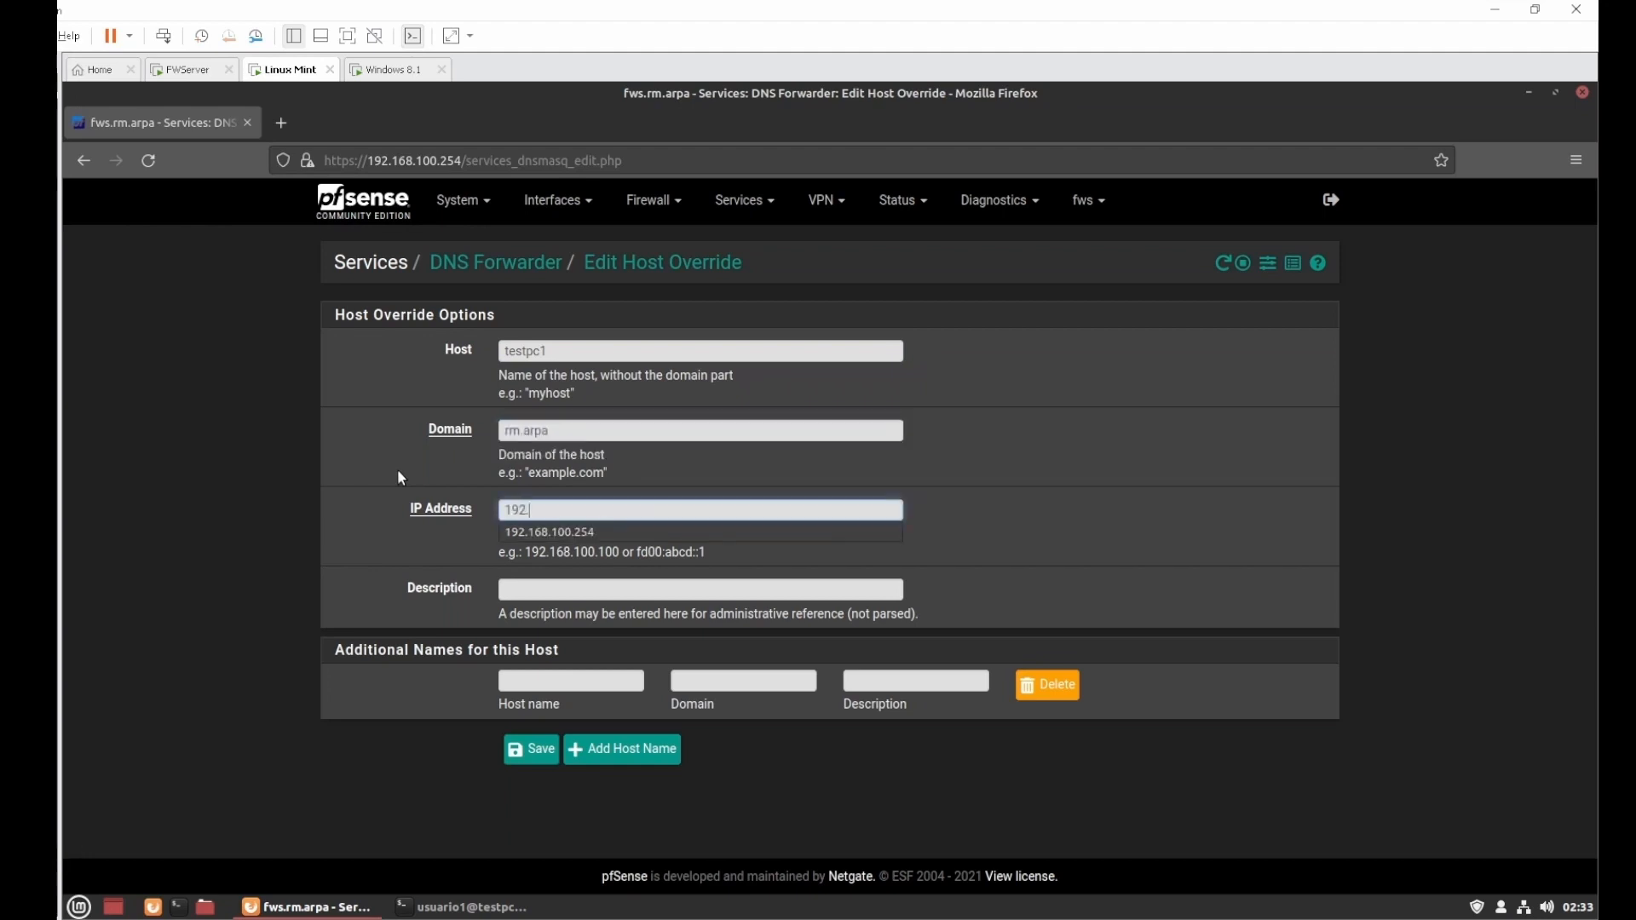
{"action": "type", "text": "168.100.201"}
{"action": "key", "text": "Tab"}
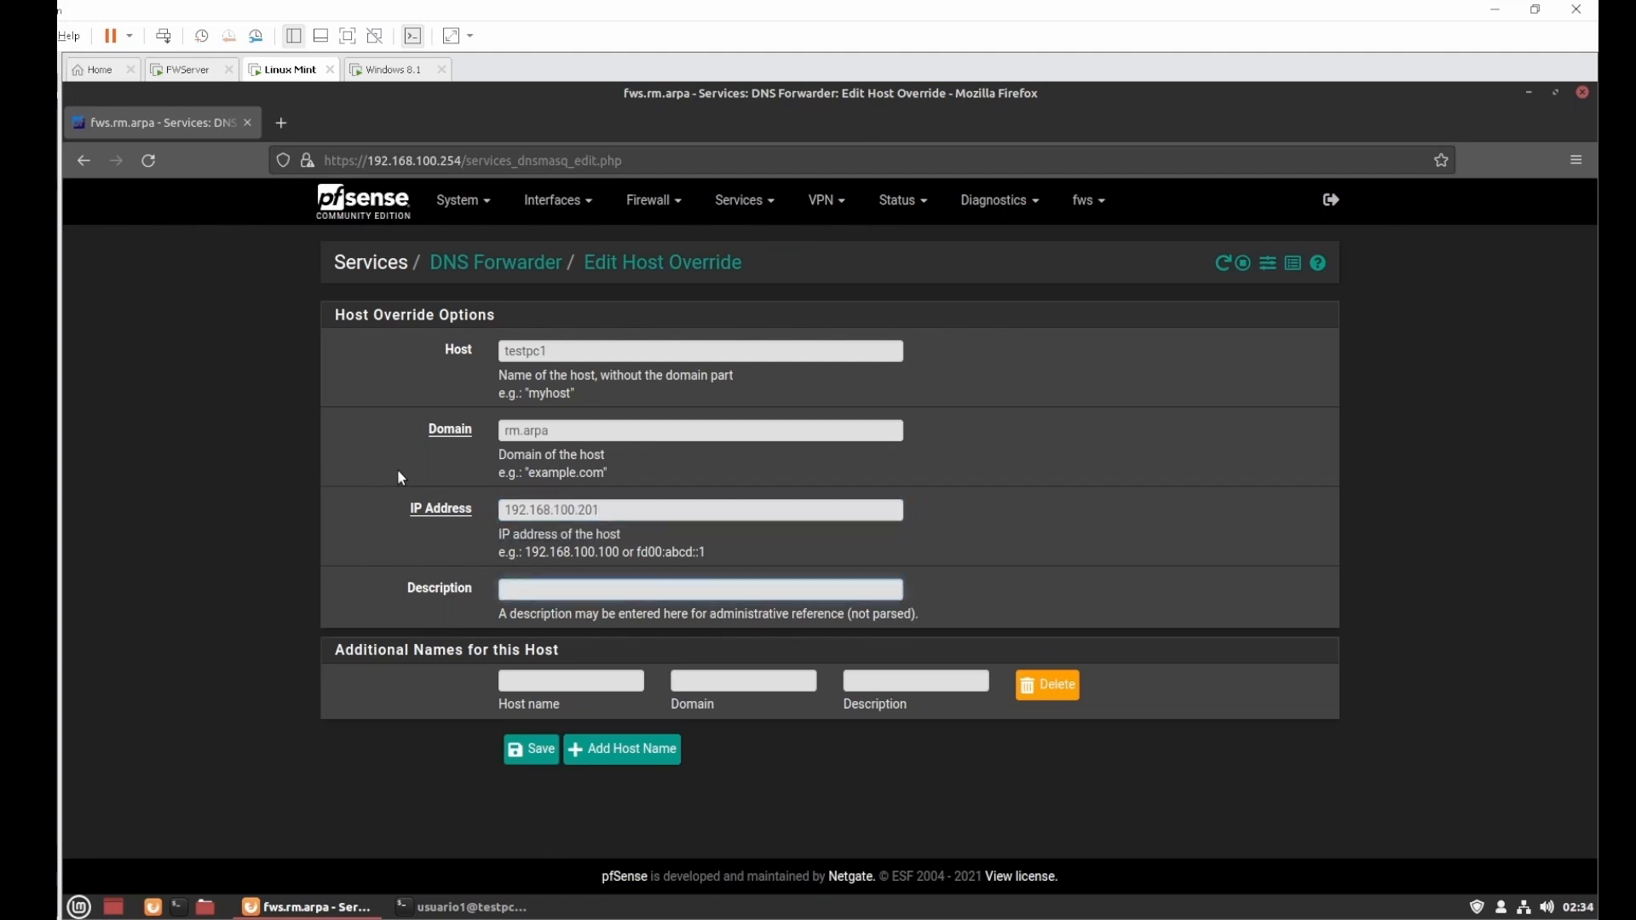
{"action": "type", "text": "Ordenador TestPC1"}
{"action": "key", "text": "Return"}
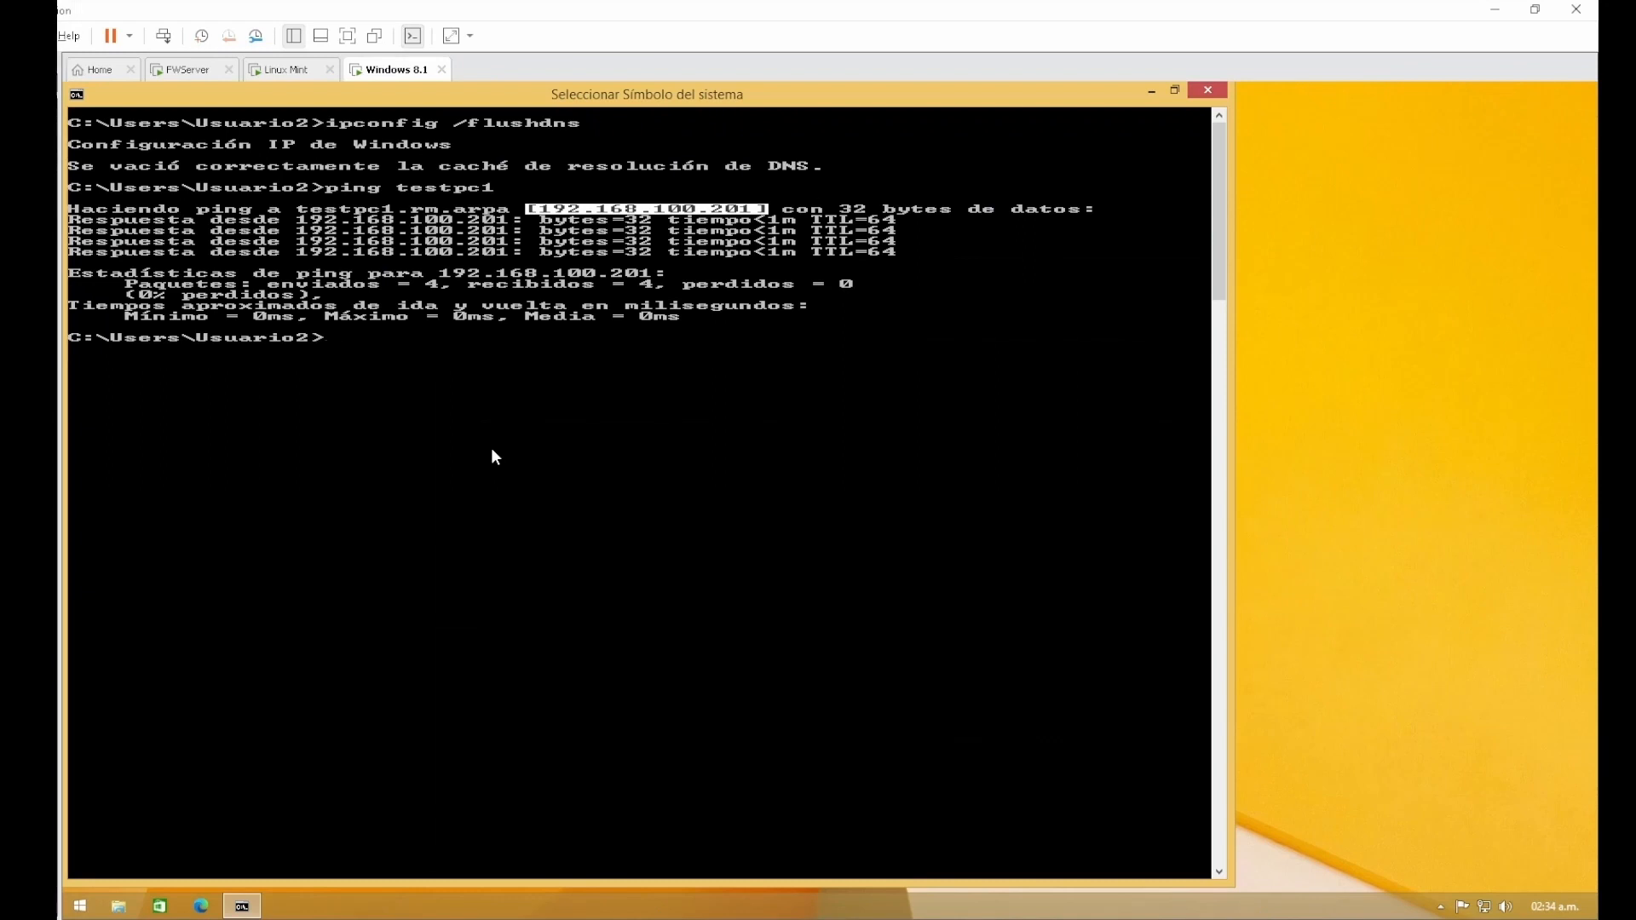
Step: Flush the Windows DNS cache again and re-ping testpc1, reaching testpc1.rm.arpa with 0% loss
{"action": "key", "text": "Escape"}
{"action": "key", "text": "Up"}
{"action": "key", "text": "Up"}
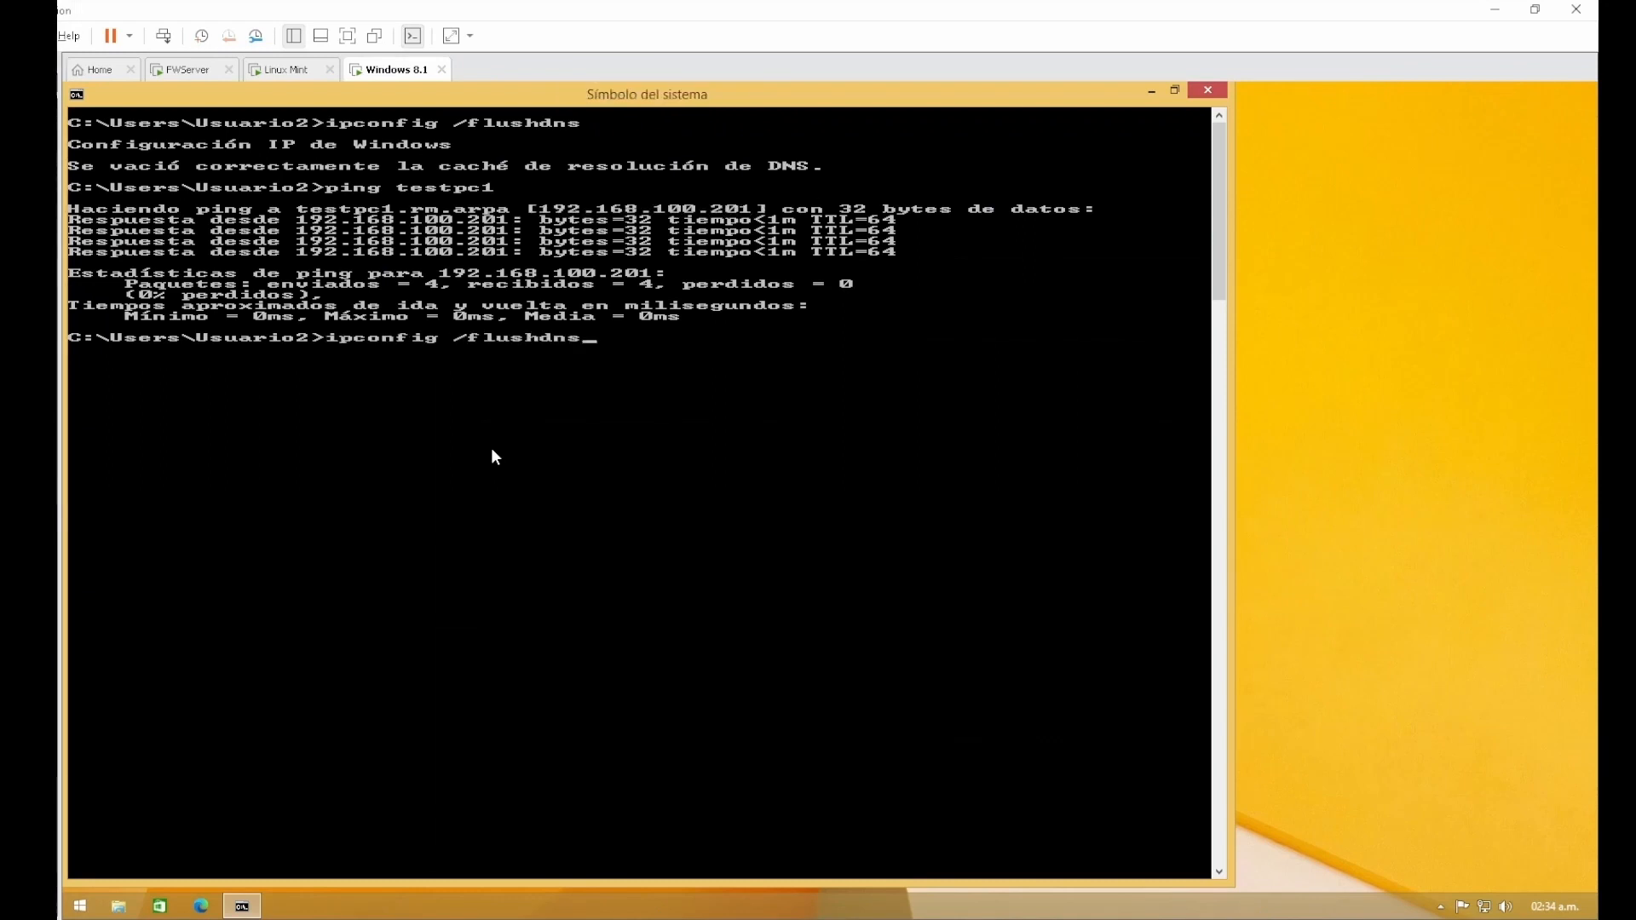
{"action": "key", "text": "Return"}
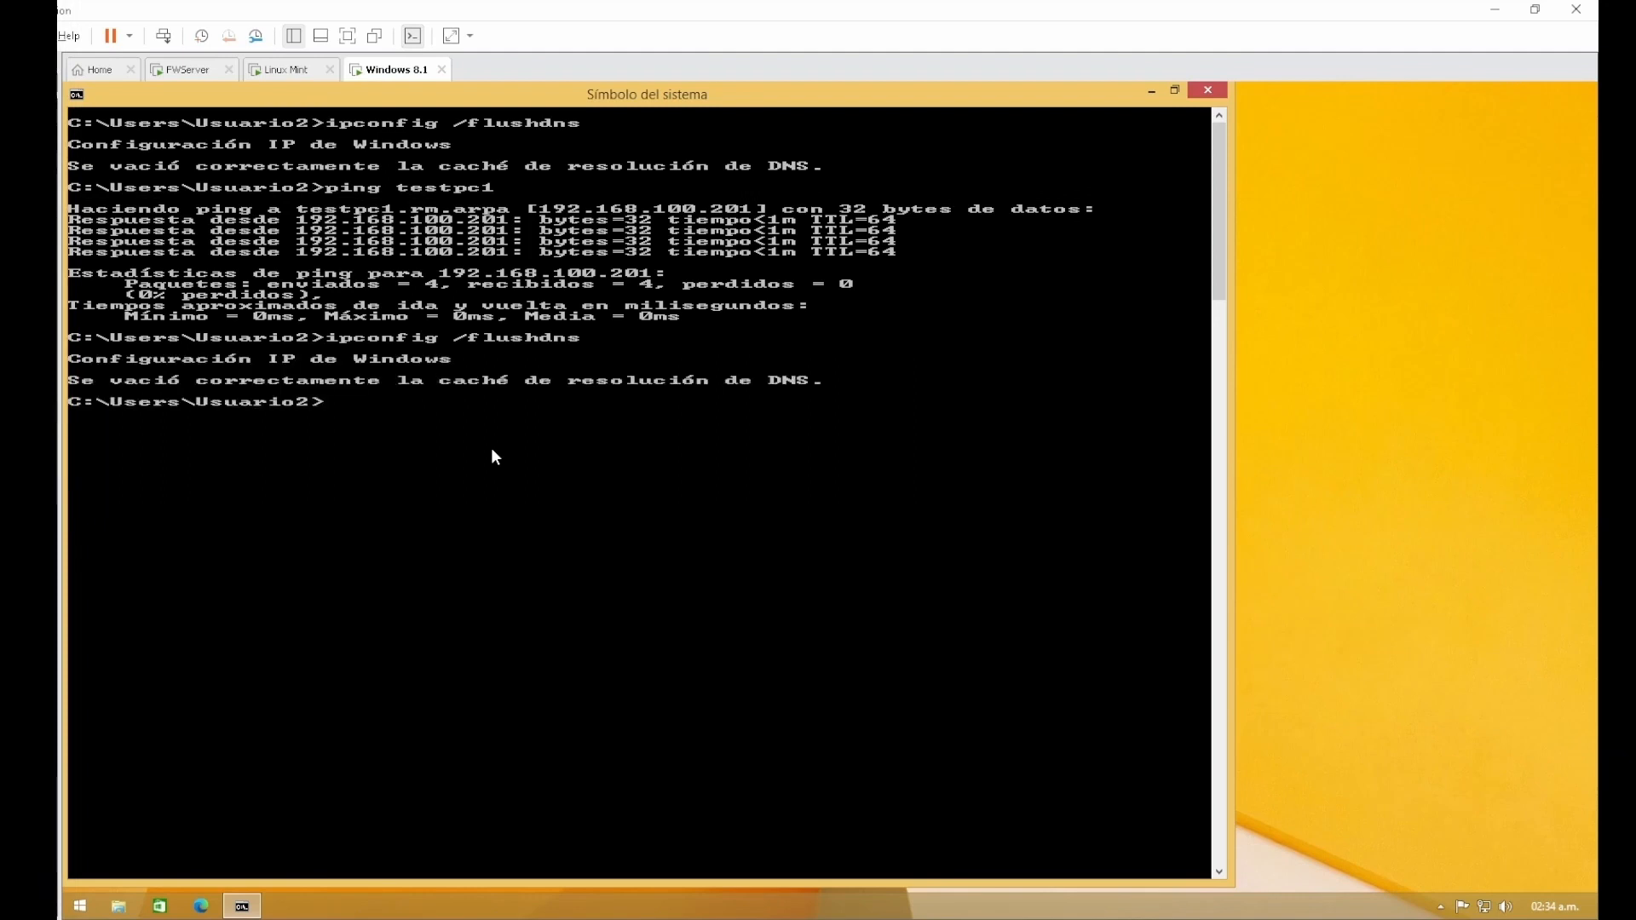
{"action": "key", "text": "Down"}
{"action": "key", "text": "Return"}
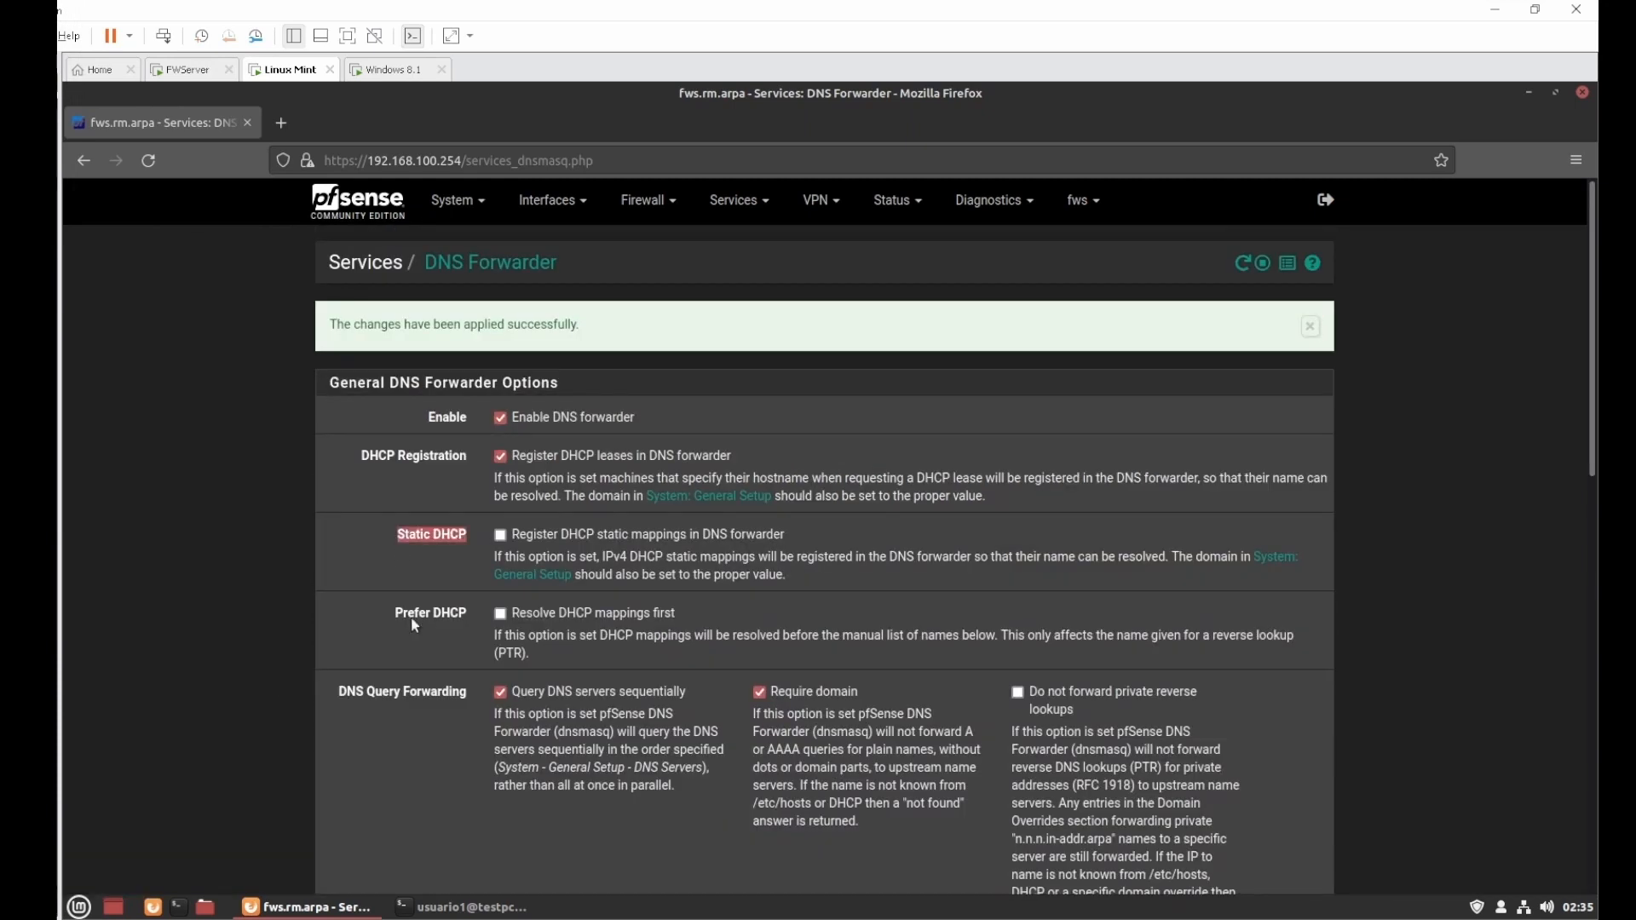
Step: Enable Prefer DHCP so DHCP mappings resolve first, and apply the DNS Forwarder changes
{"action": "scroll", "coordinate": [411, 617], "scroll_direction": "down", "scroll_amount": 3}
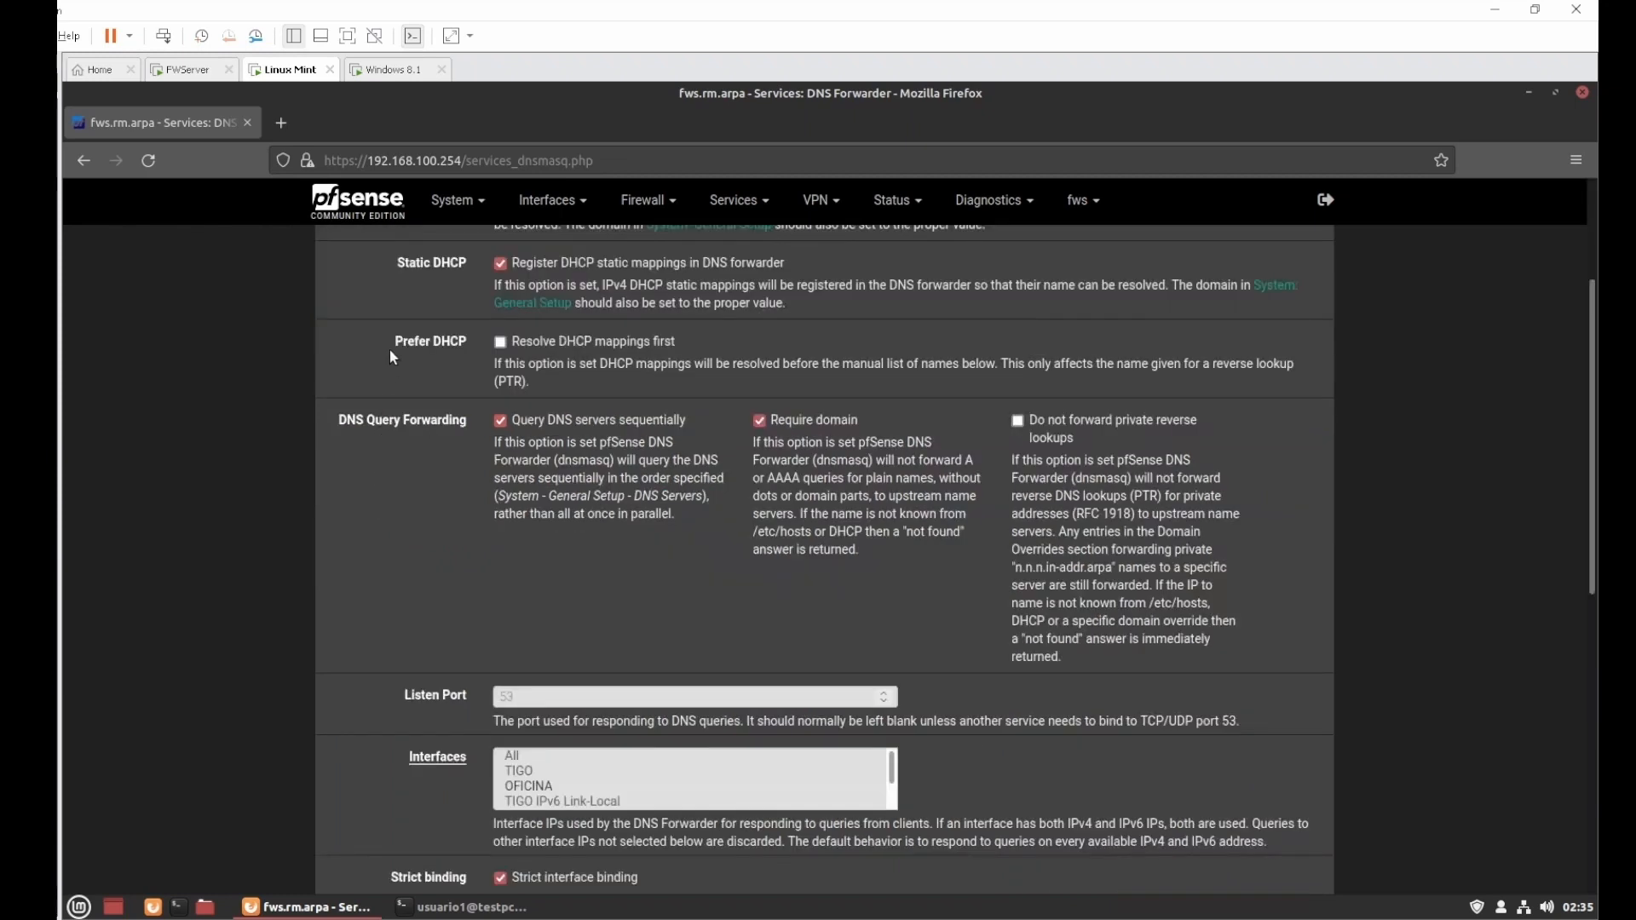
{"action": "left_click_drag", "start_coordinate": [449, 346], "coordinate": [467, 346]}
{"action": "left_click", "coordinate": [499, 343]}
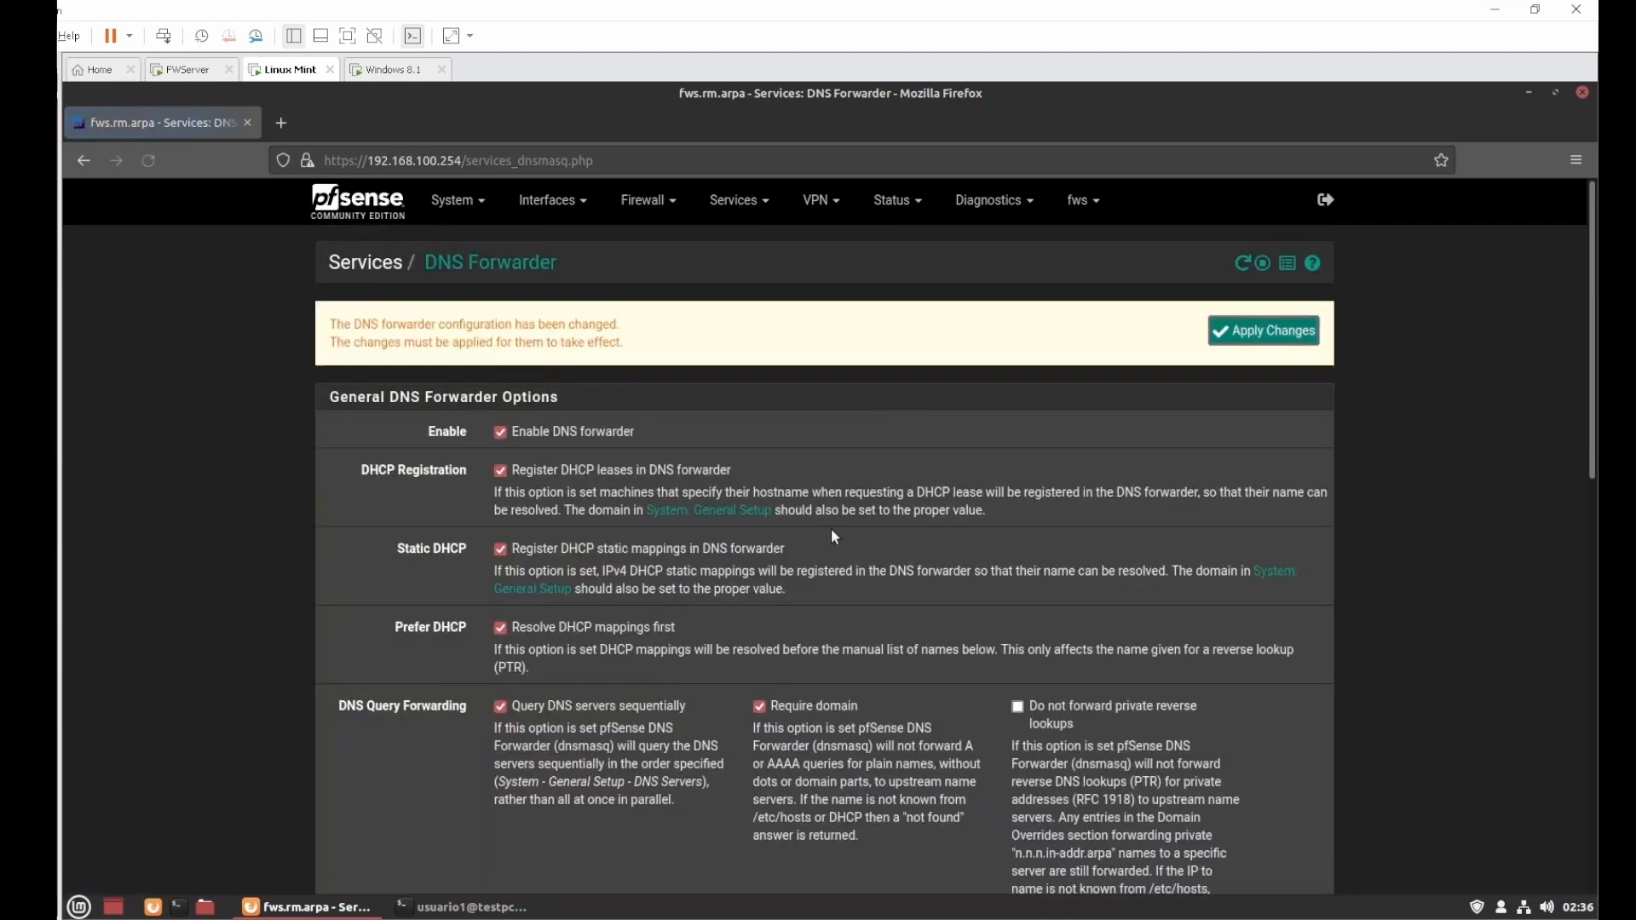
{"action": "left_click", "coordinate": [1262, 330]}
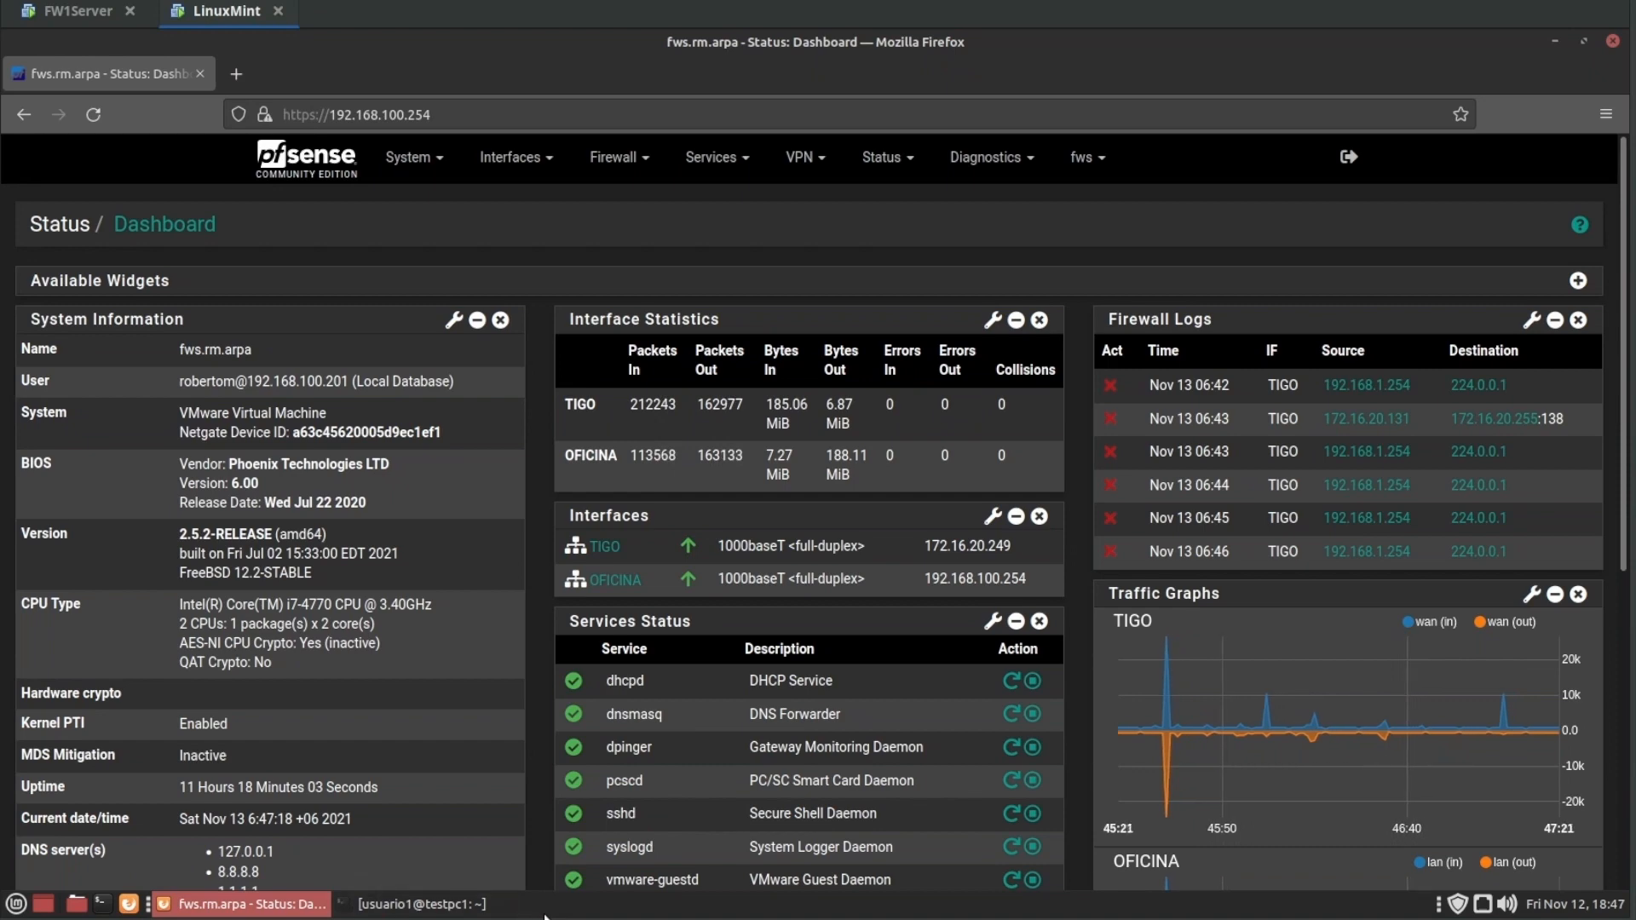
Step: In the SSH console, choose option 8 (Shell) and run cat /etc/hosts
{"action": "left_click", "coordinate": [465, 904]}
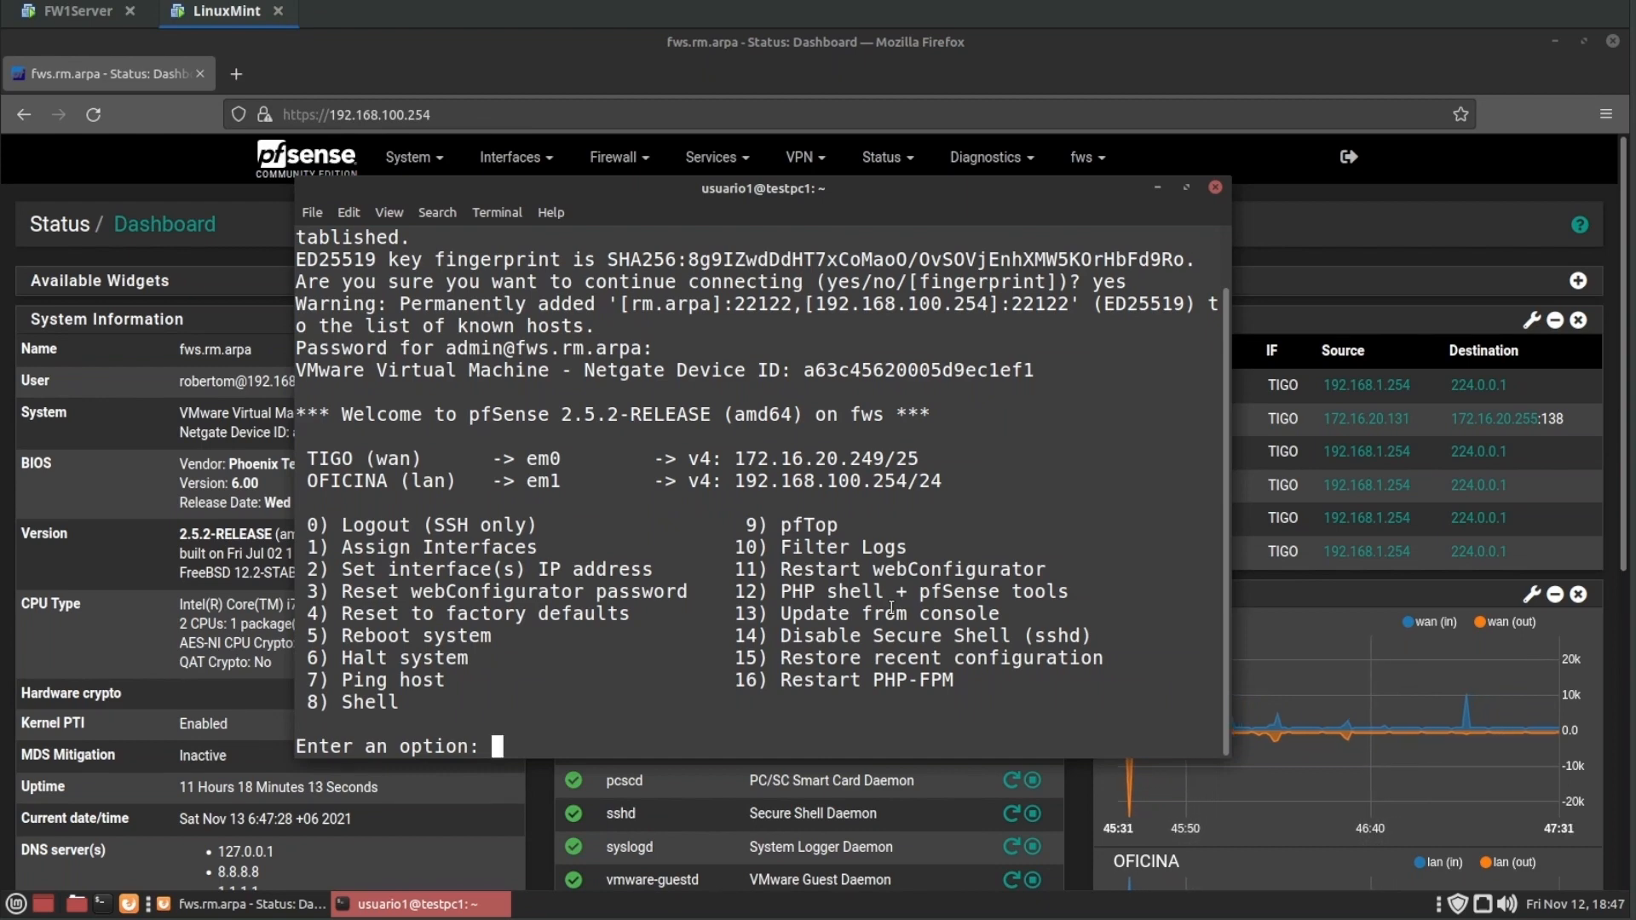
{"action": "type", "text": "8"}
{"action": "key", "text": "Return"}
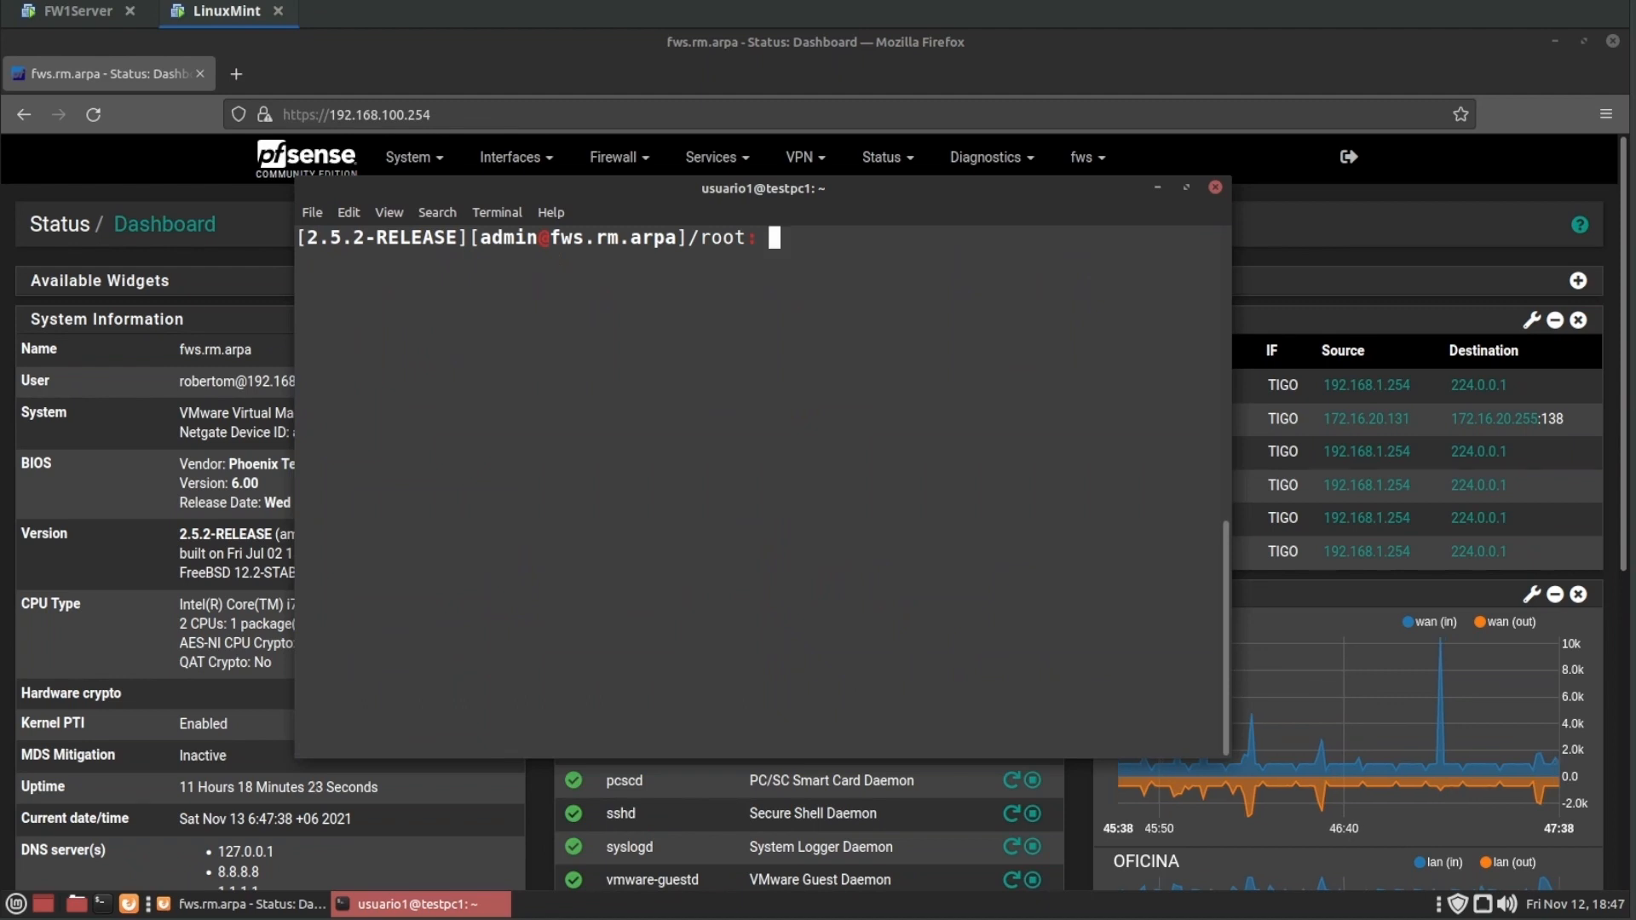
{"action": "type", "text": "cat /etc/hosts"}
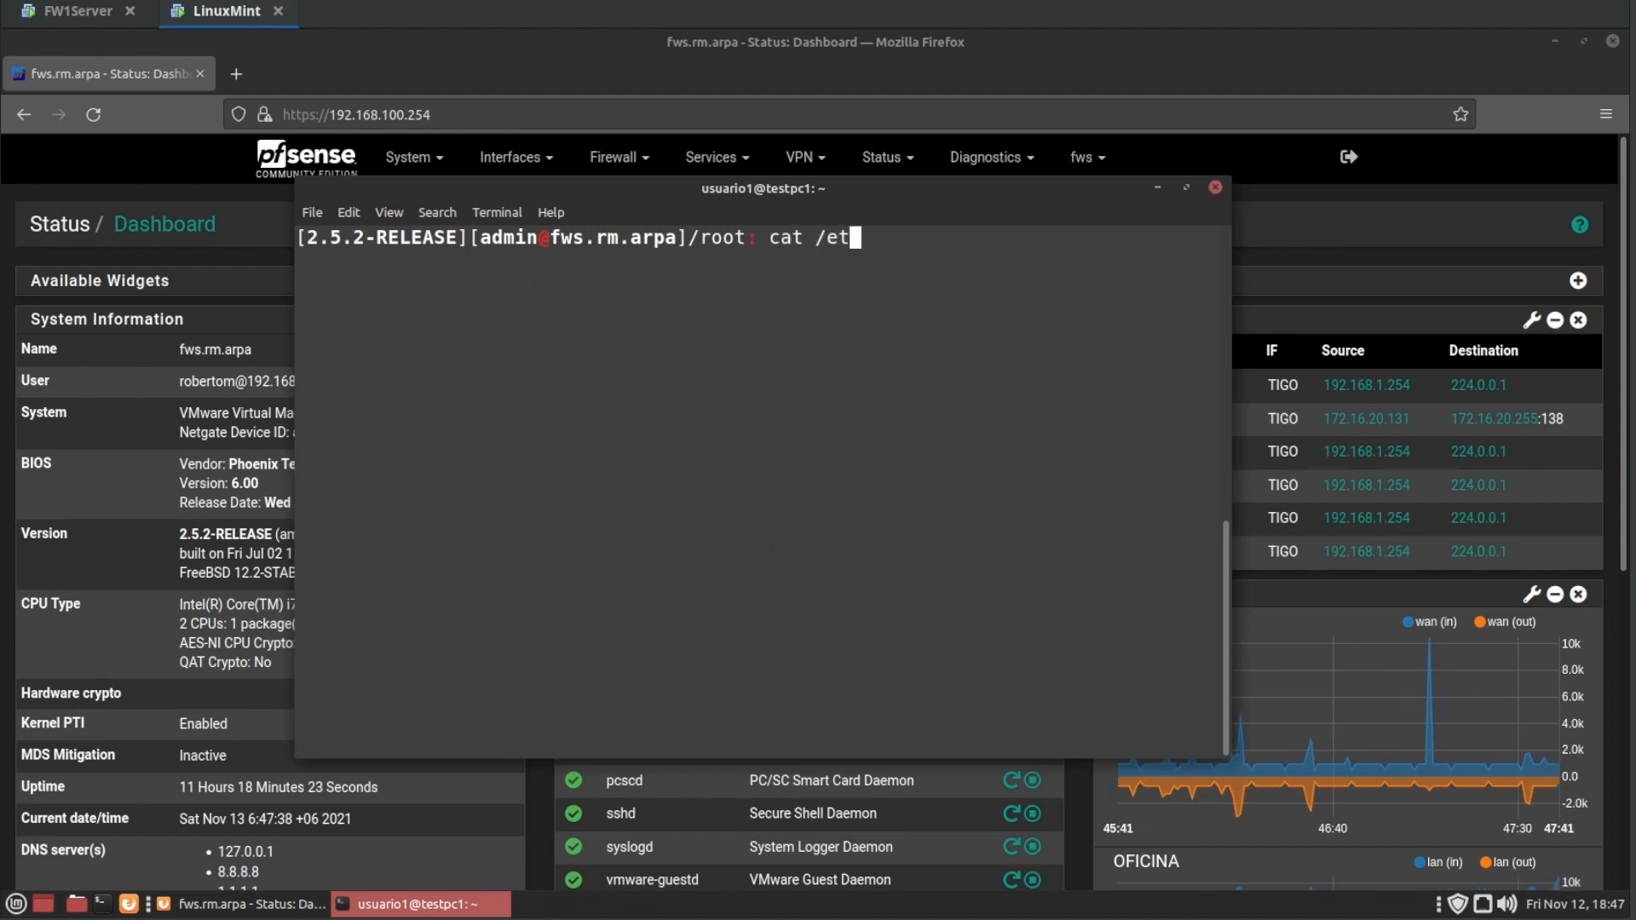
{"action": "key", "text": "Return"}
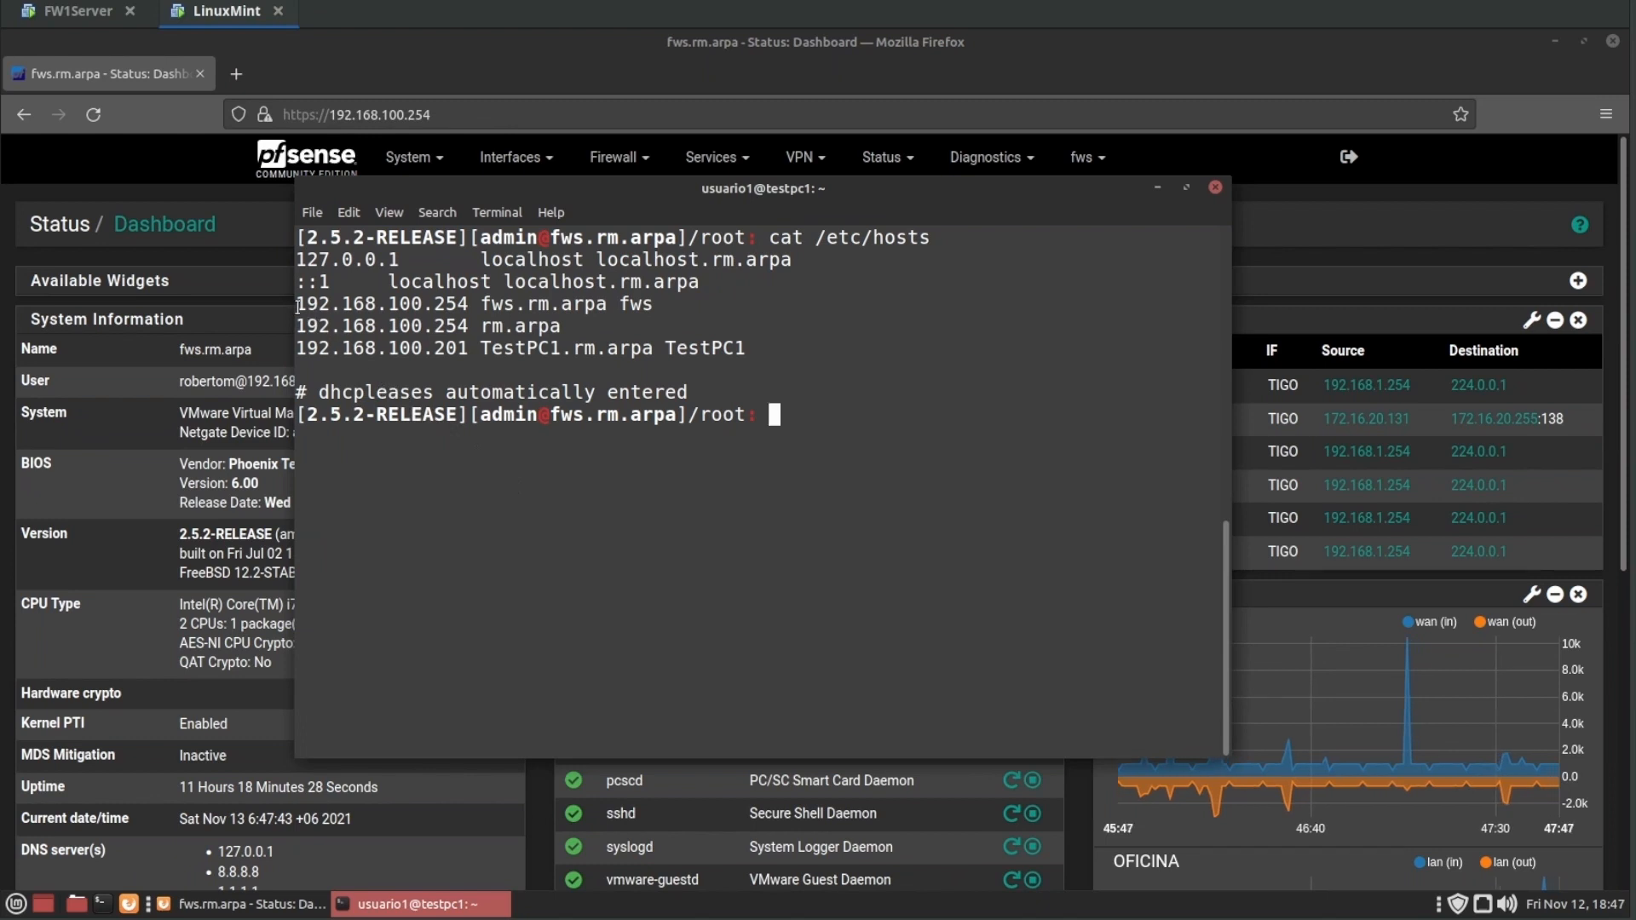
Step: Highlight fws.rm.arpa and rm.arpa at 192.168.100.254, 192.168.100.201, and the dhcpleases comment
{"action": "left_click_drag", "start_coordinate": [298, 303], "coordinate": [464, 306]}
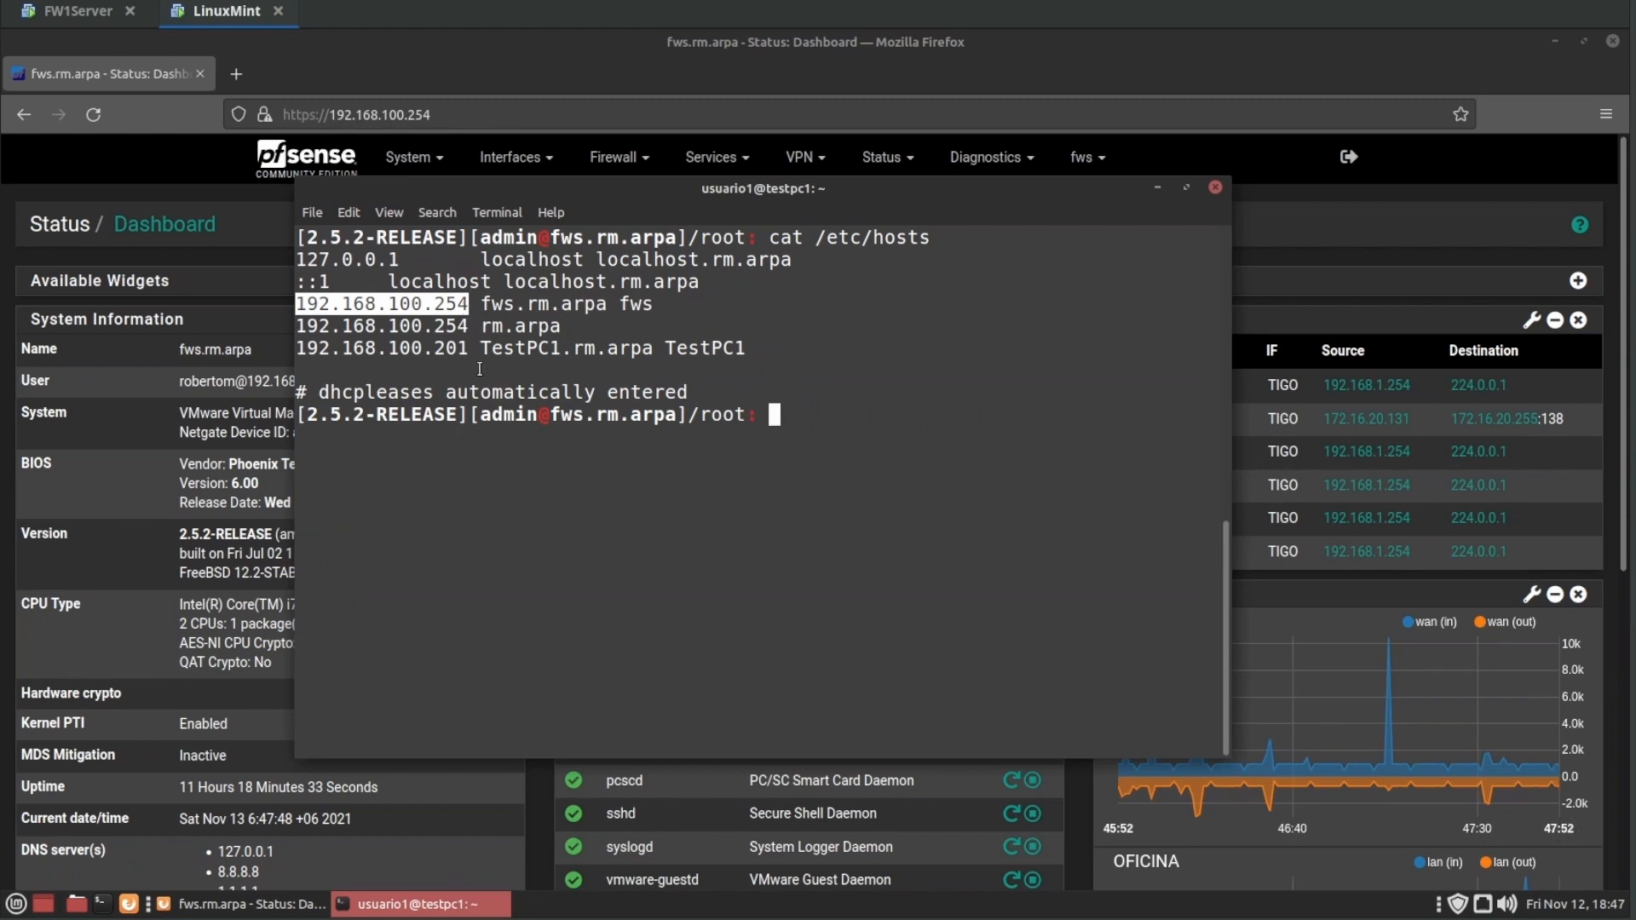
{"action": "left_click_drag", "start_coordinate": [480, 304], "coordinate": [653, 306]}
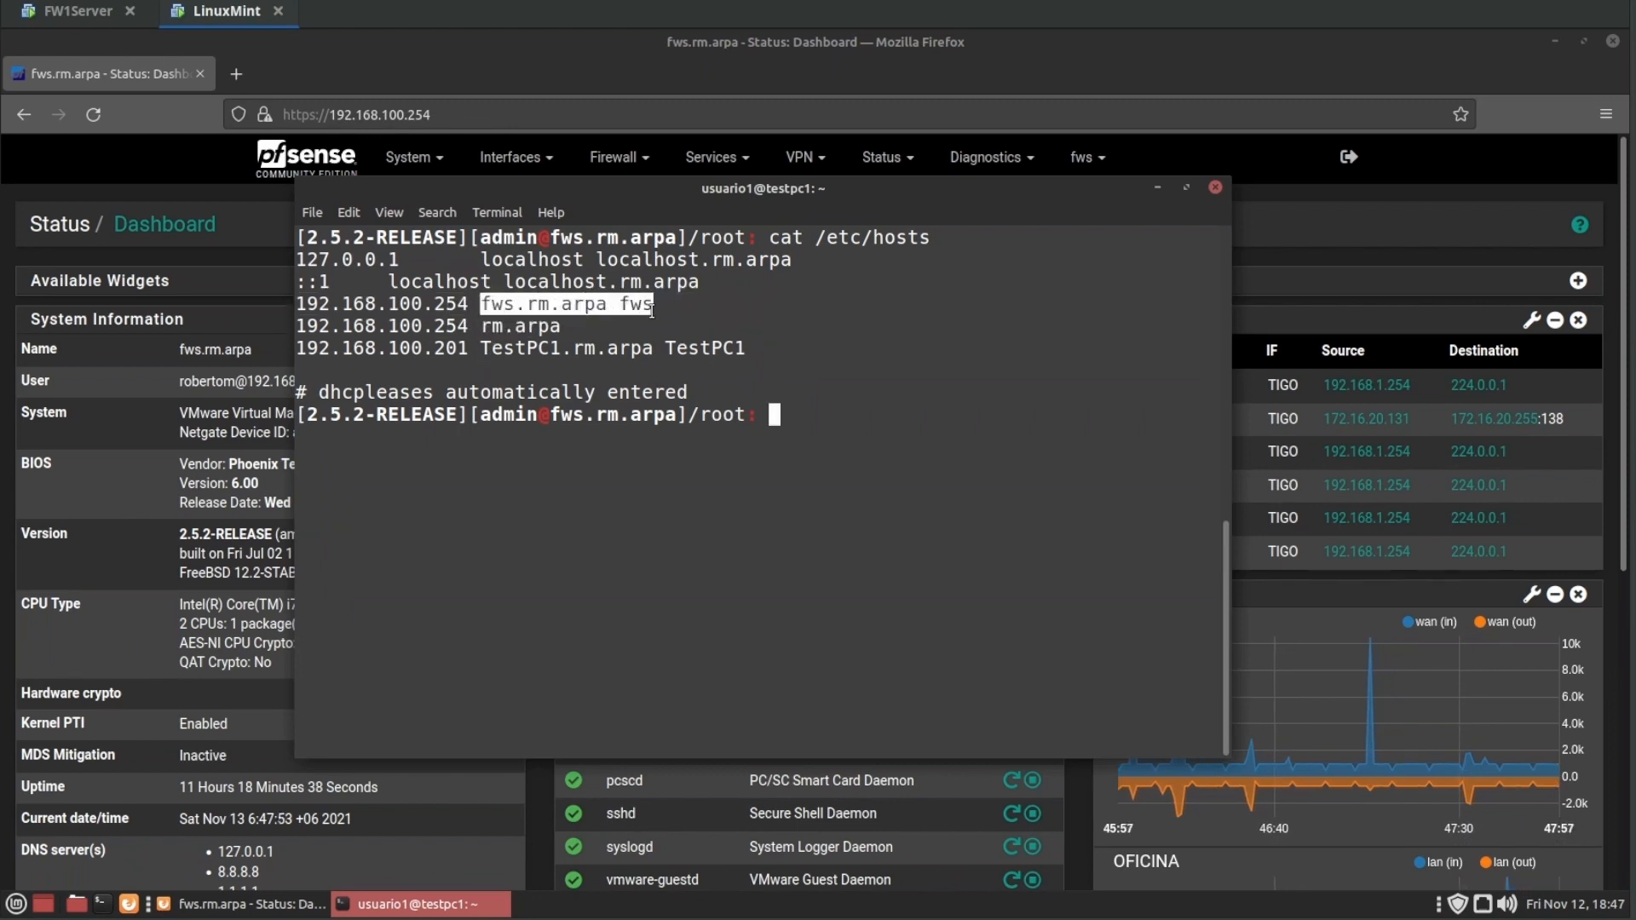
{"action": "double_click", "coordinate": [335, 327]}
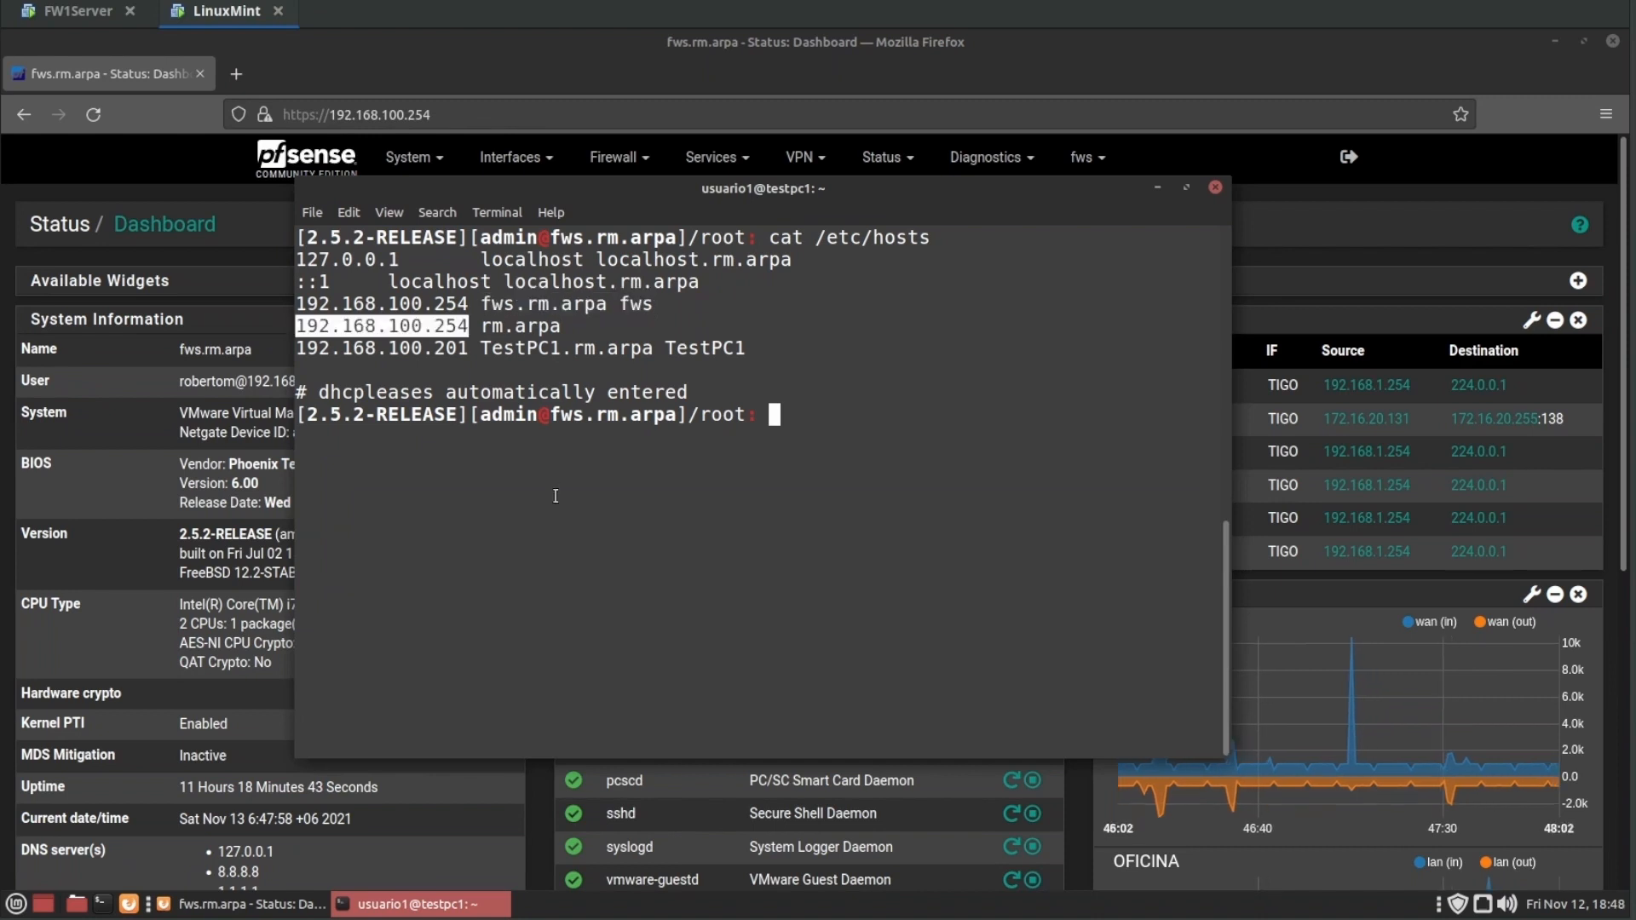
{"action": "left_click_drag", "start_coordinate": [481, 326], "coordinate": [560, 327]}
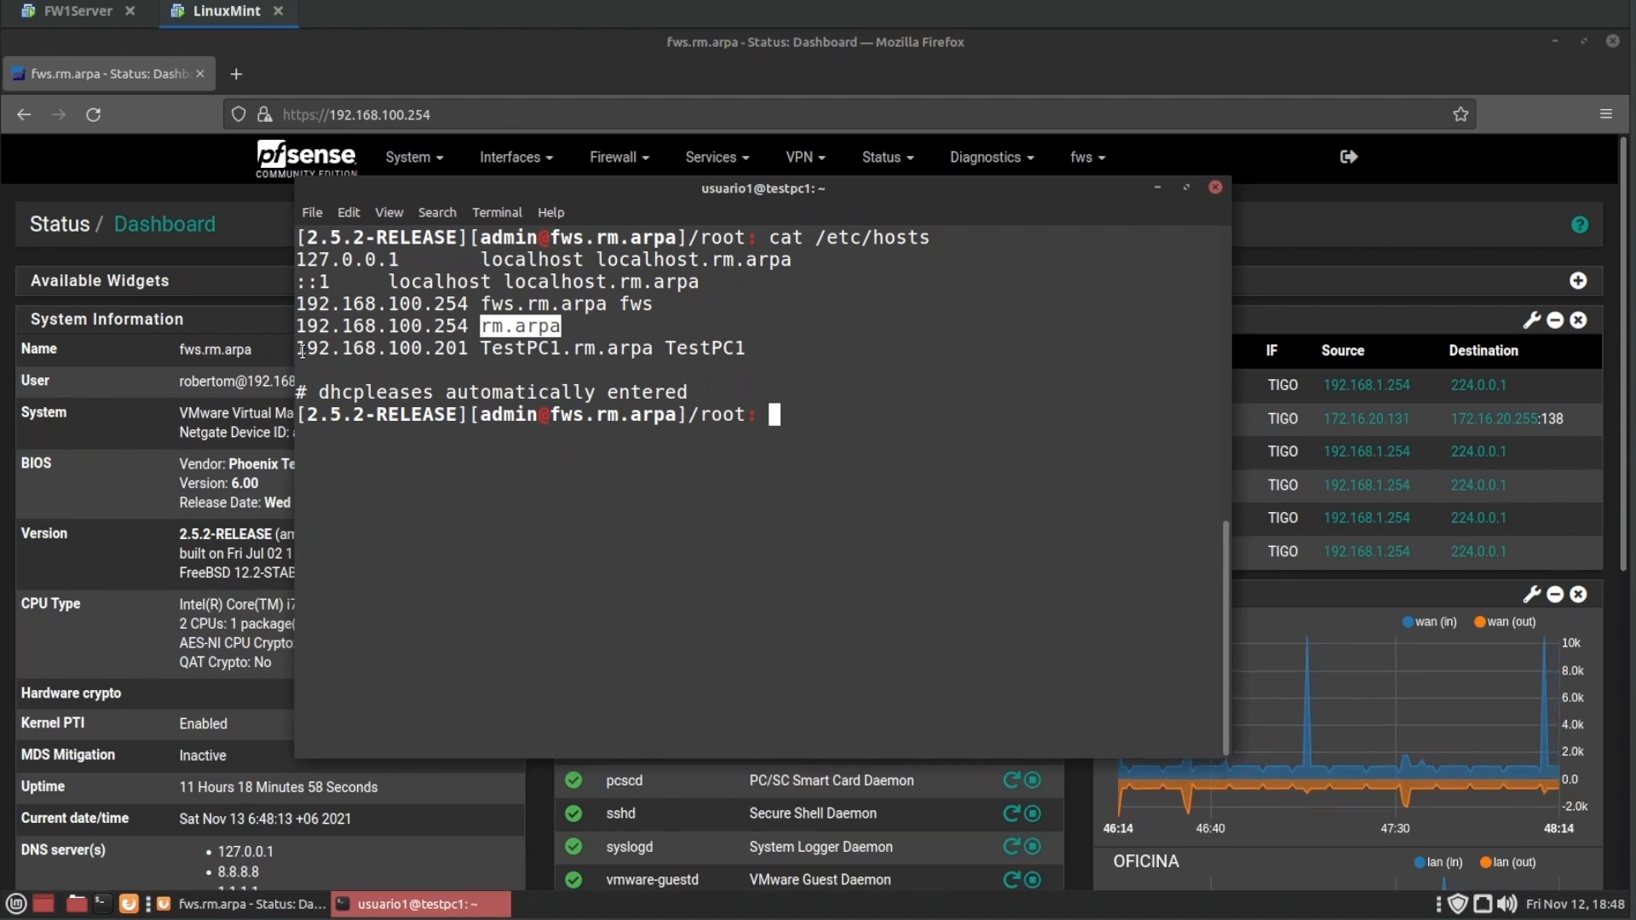
{"action": "left_click_drag", "start_coordinate": [298, 350], "coordinate": [468, 354]}
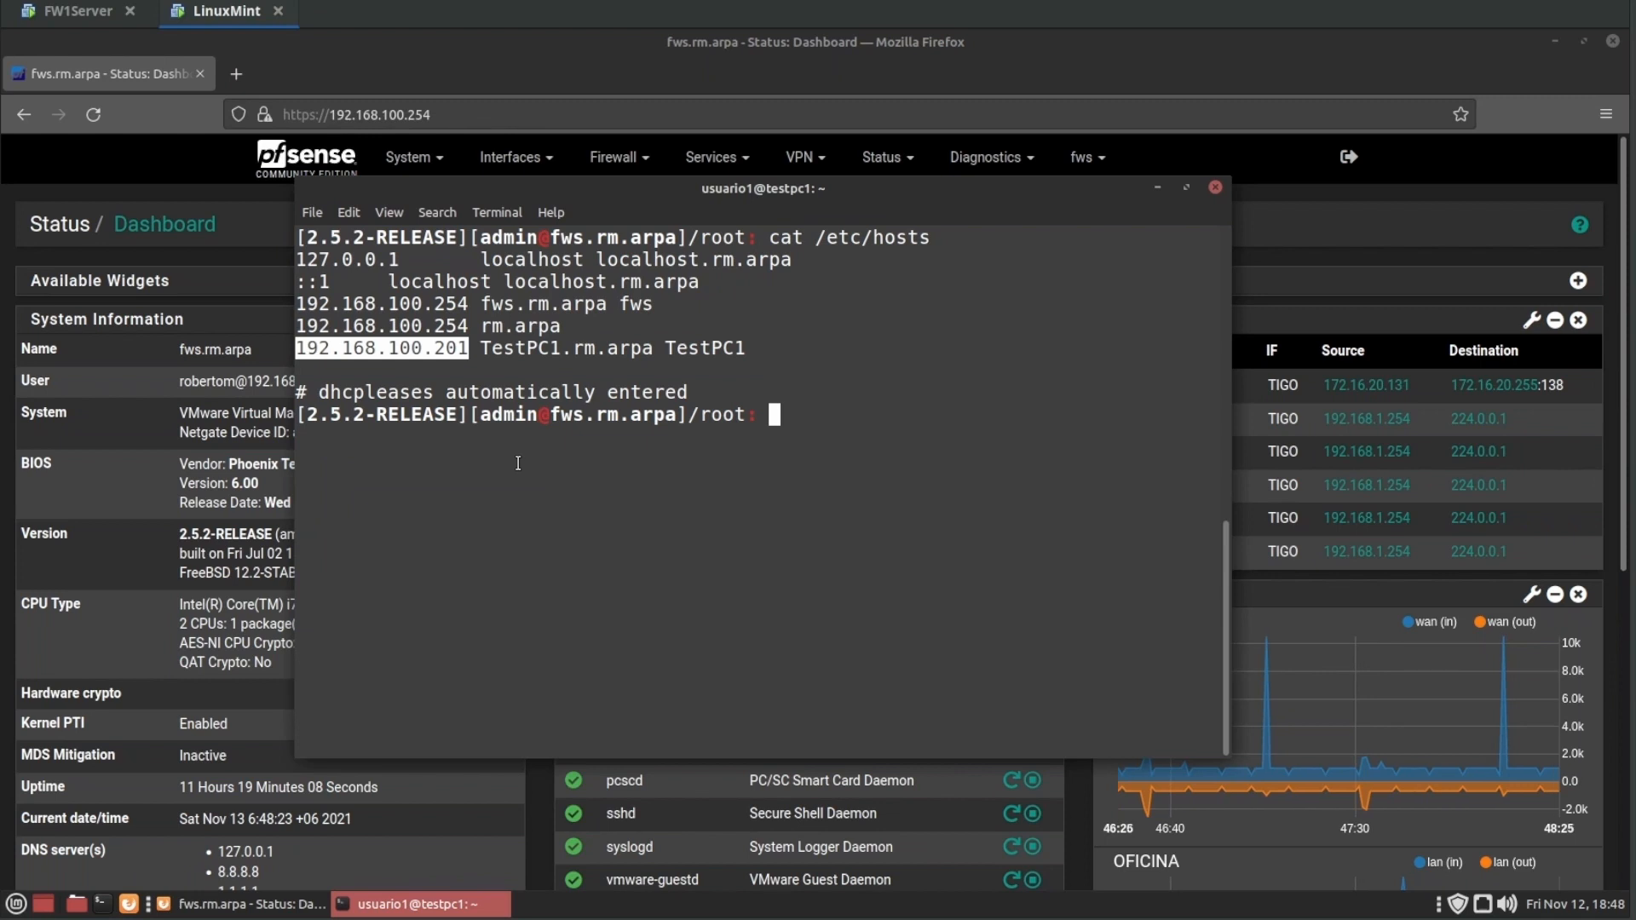
{"action": "left_click_drag", "start_coordinate": [318, 391], "coordinate": [688, 392]}
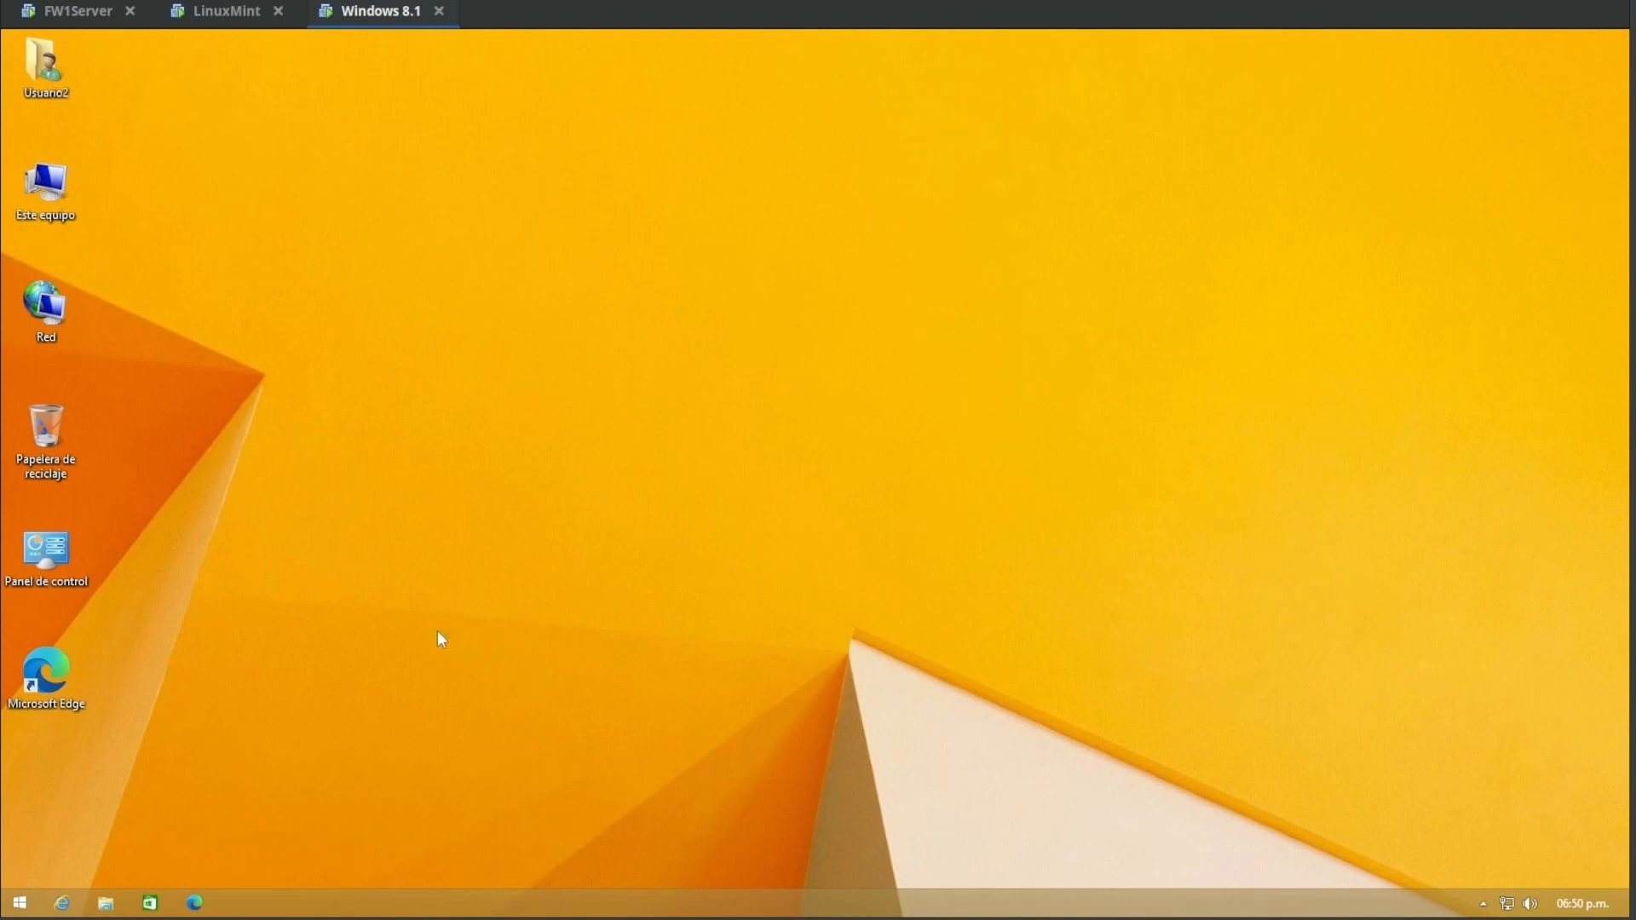
Step: Run ipconfig in a Windows Command Prompt to show 192.168.100.51 and suffix rm.arpa, then return to Linux Mint
{"action": "right_click", "coordinate": [17, 903]}
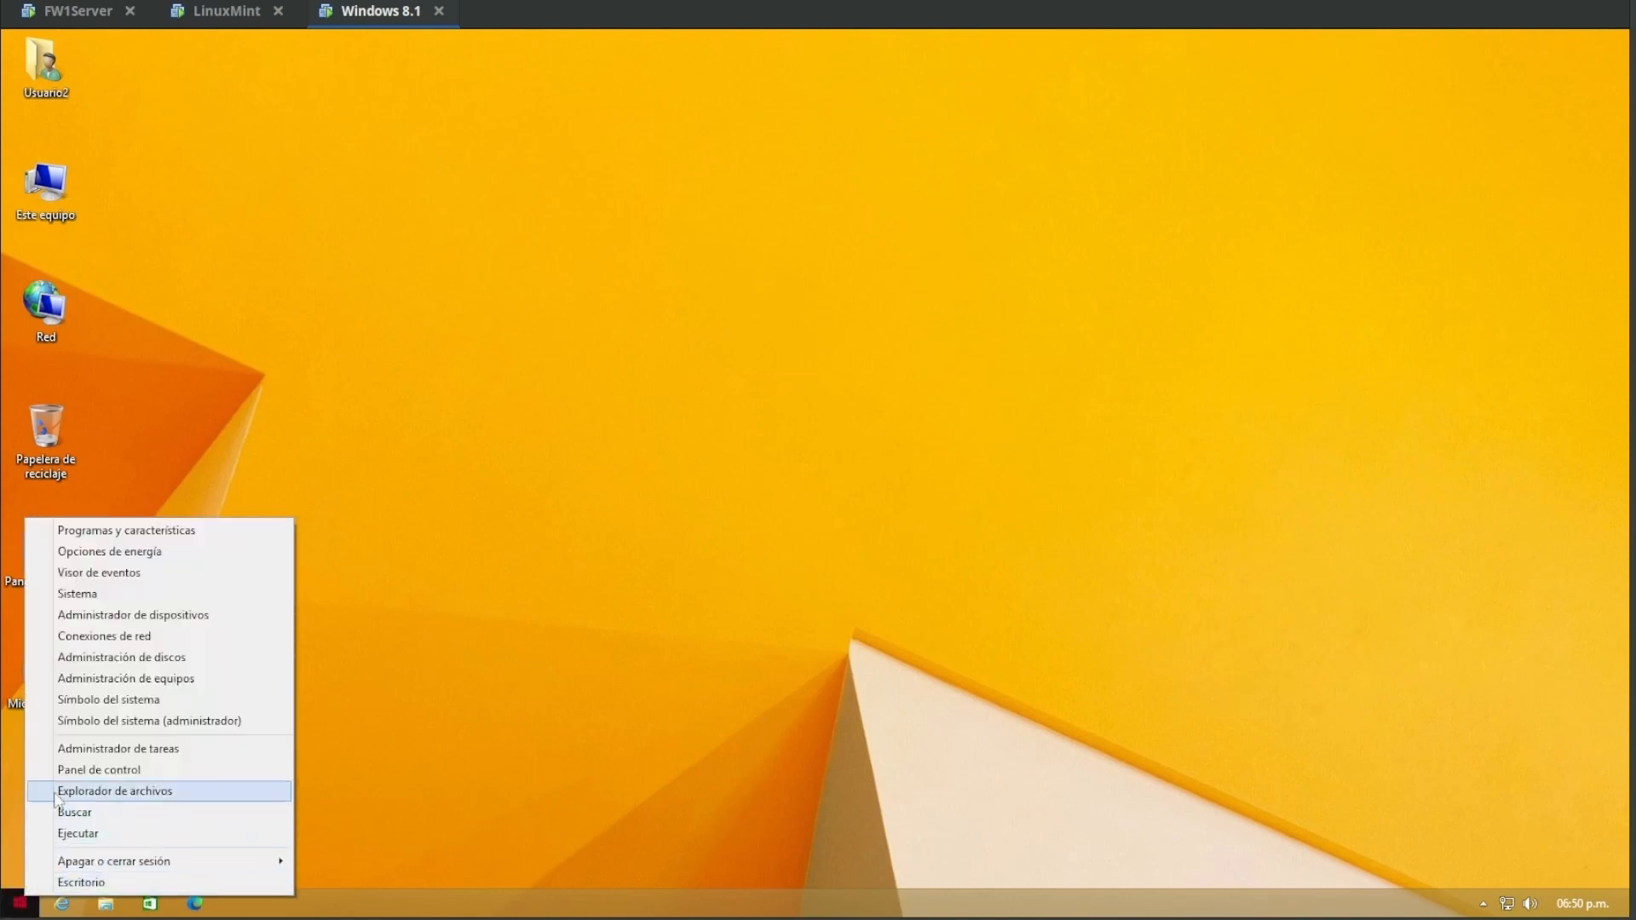
{"action": "left_click", "coordinate": [83, 706]}
{"action": "type", "text": "ipconfig"}
{"action": "key", "text": "Return"}
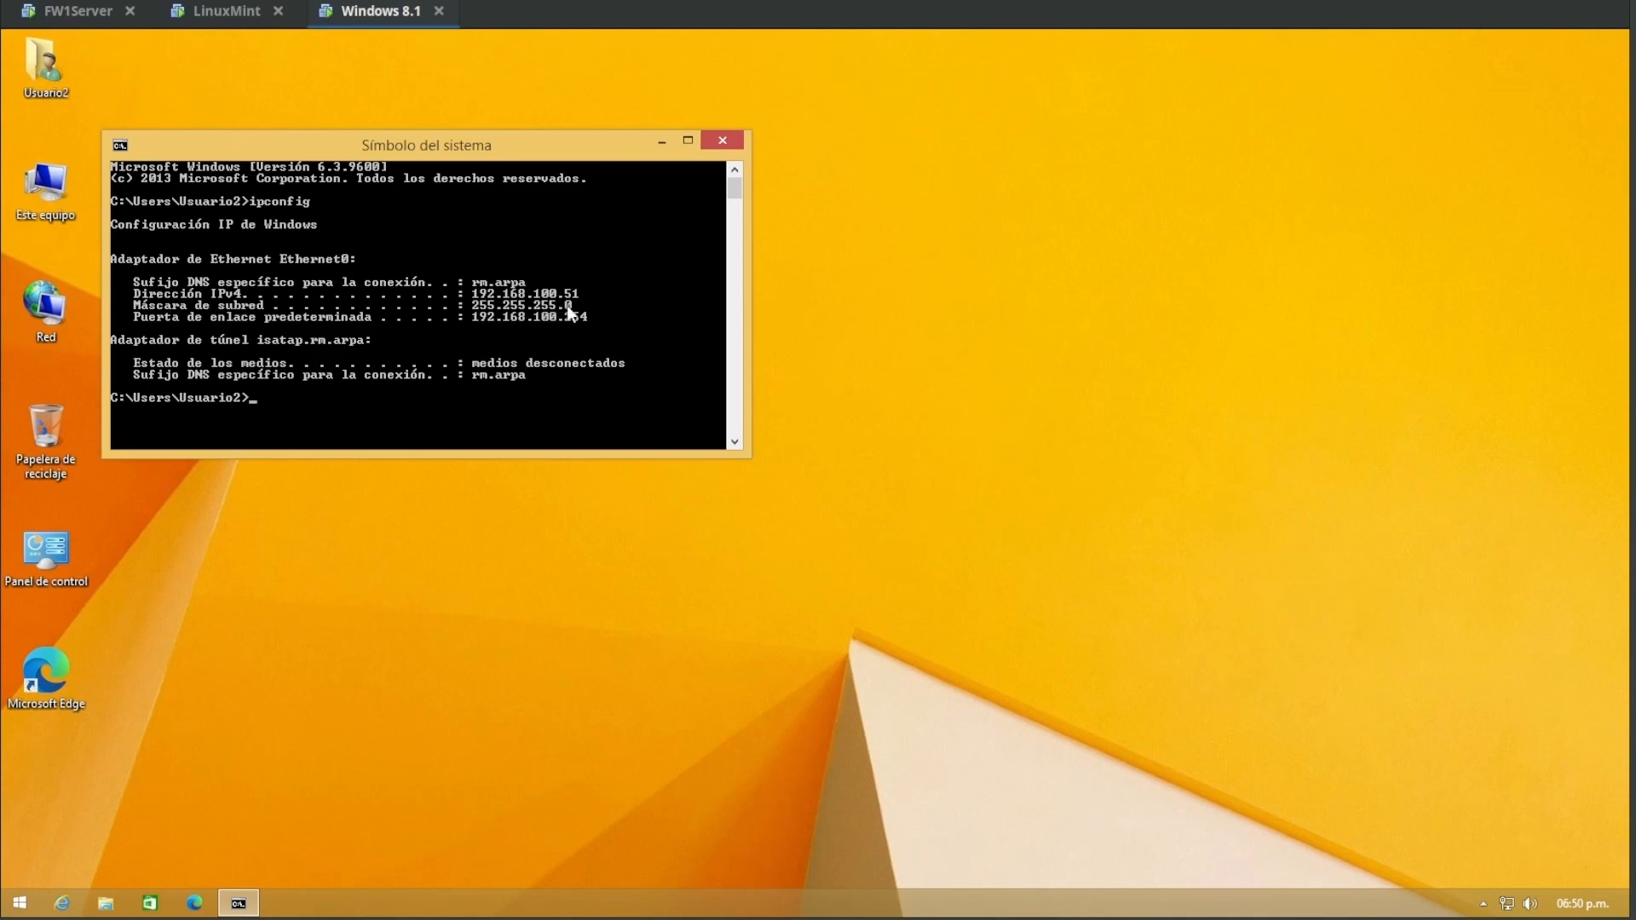
{"action": "left_click", "coordinate": [216, 14]}
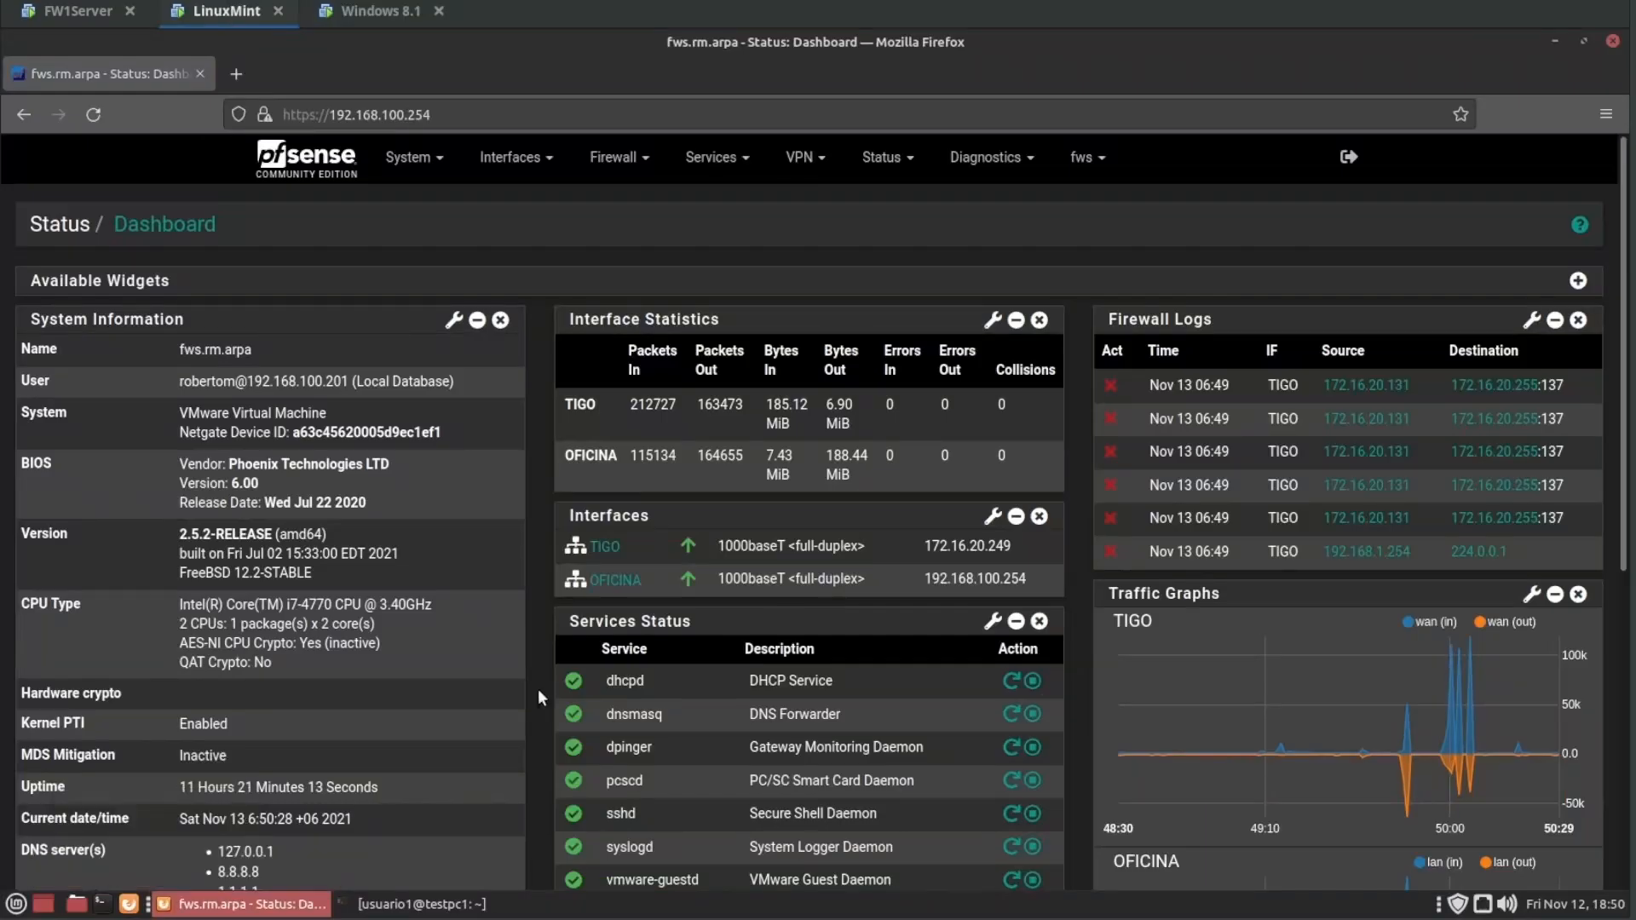
Step: Rerun cat /etc/hosts in the SSH terminal and highlight the new testpc2.rm.arpa 192.168.100.51 lease entry
{"action": "left_click", "coordinate": [474, 905]}
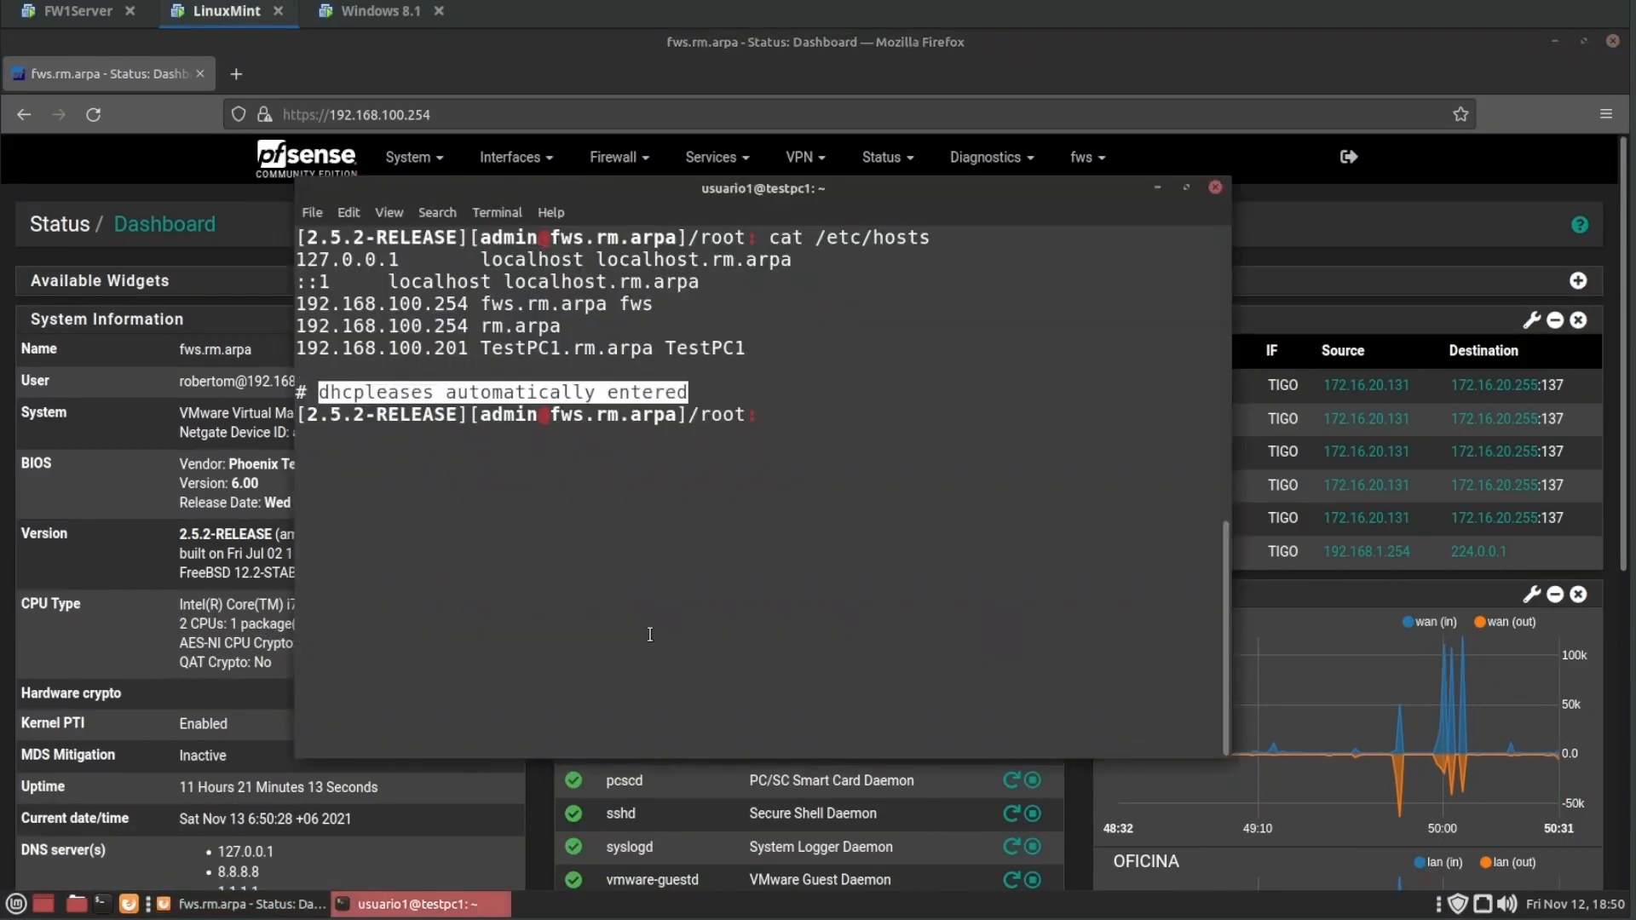
{"action": "left_click", "coordinate": [555, 596]}
{"action": "key", "text": "ctrl+l"}
{"action": "key", "text": "Up"}
{"action": "key", "text": "Return"}
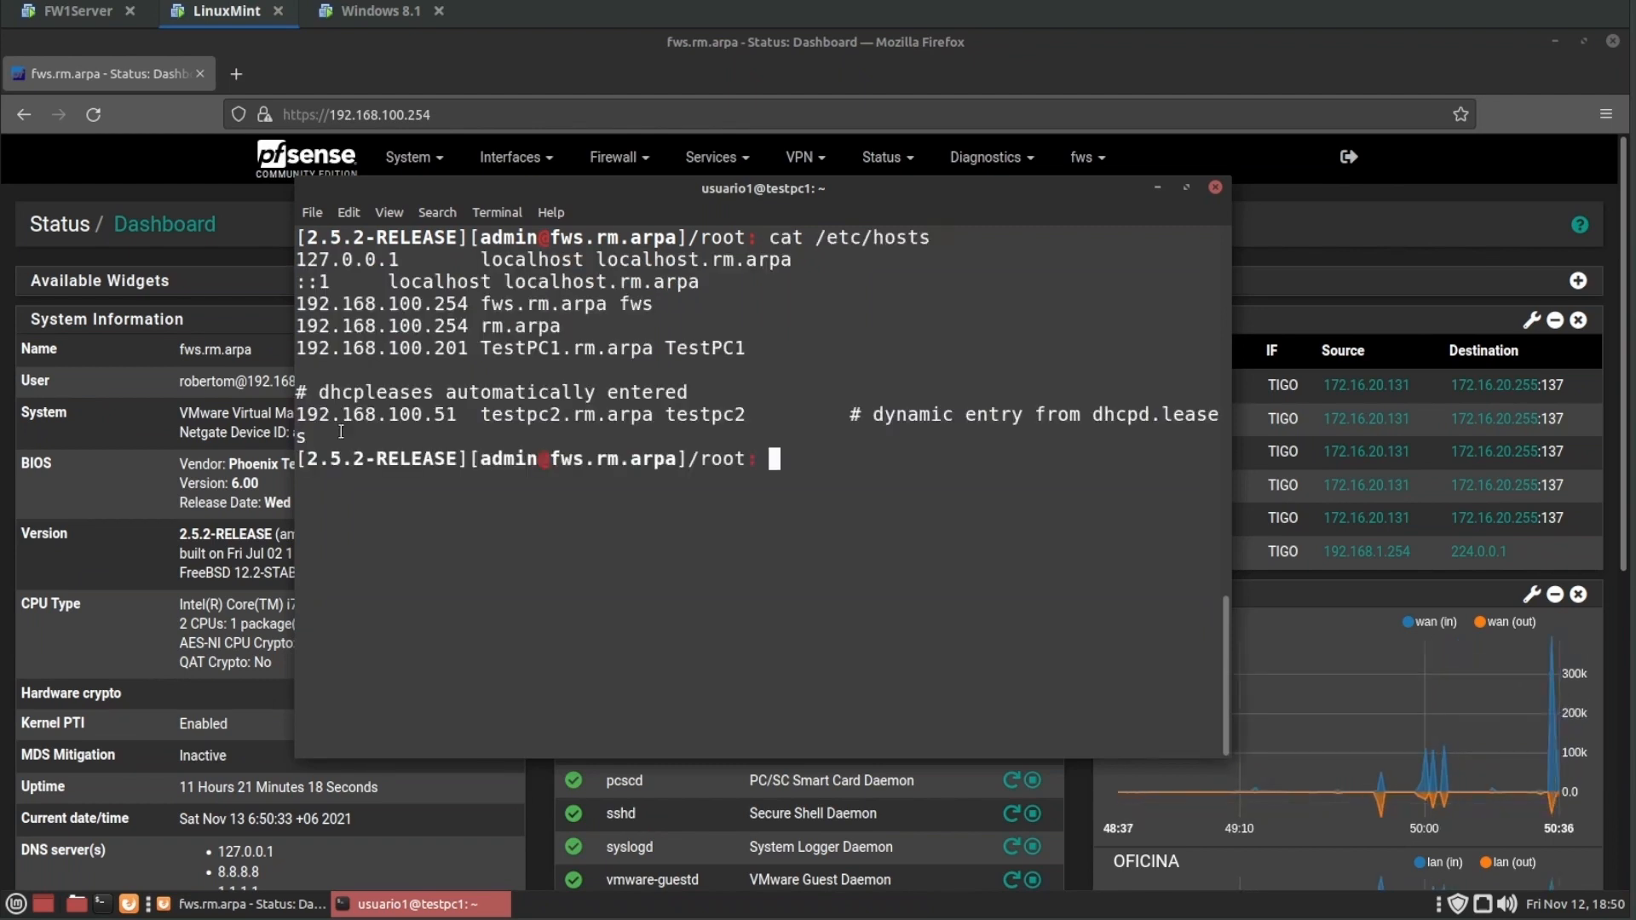
{"action": "left_click_drag", "start_coordinate": [318, 393], "coordinate": [689, 397]}
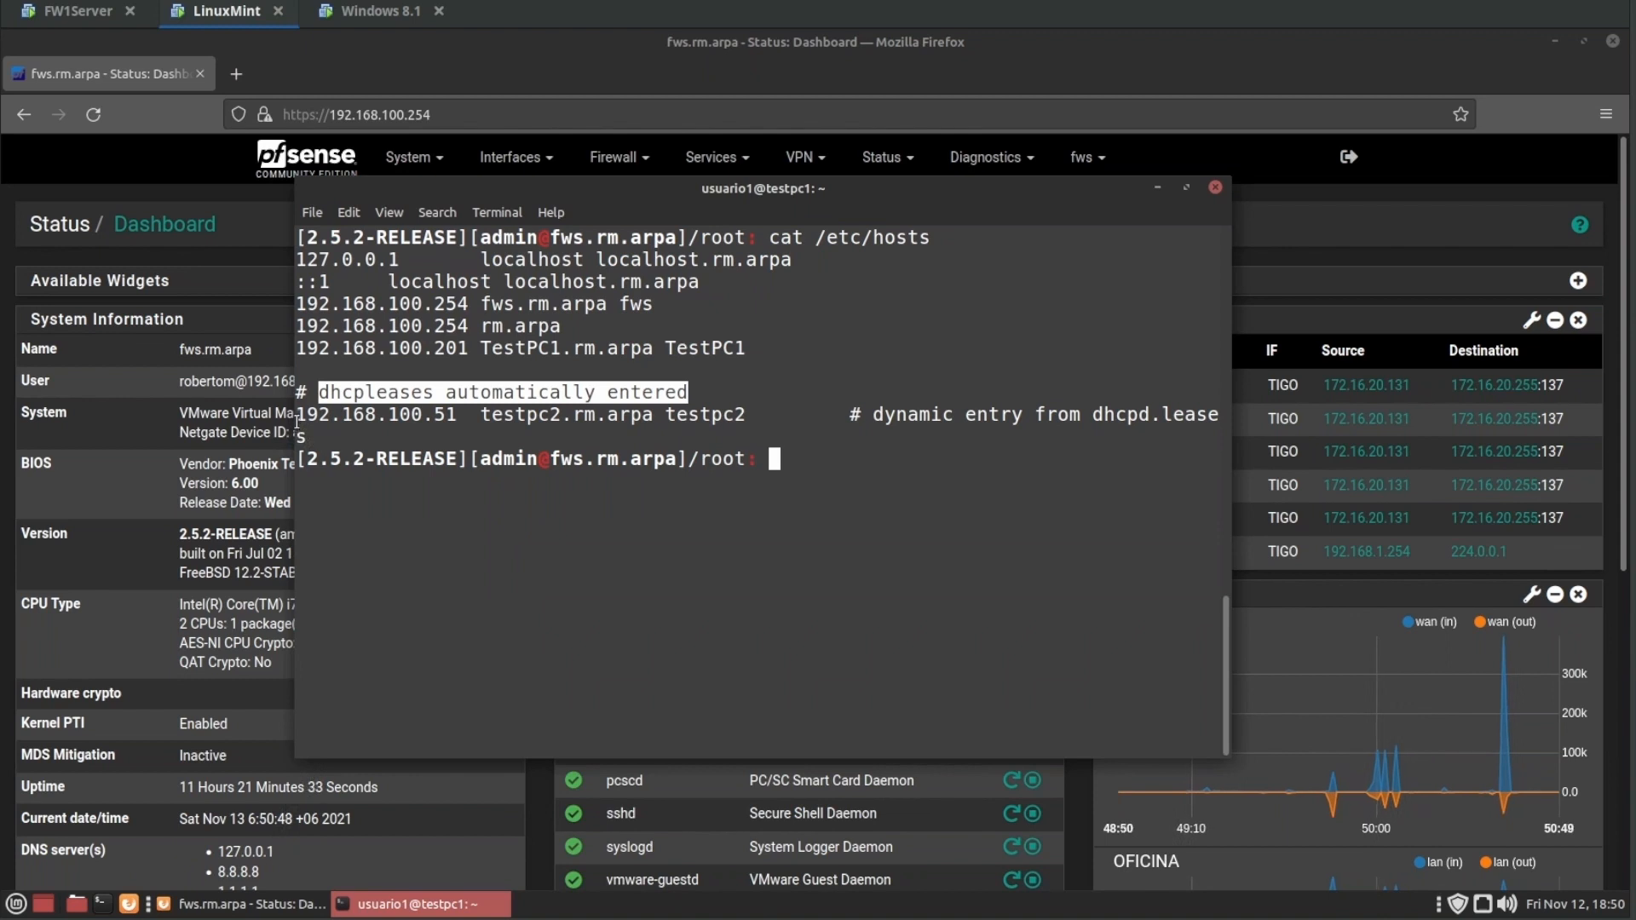
{"action": "left_click_drag", "start_coordinate": [297, 415], "coordinate": [743, 415]}
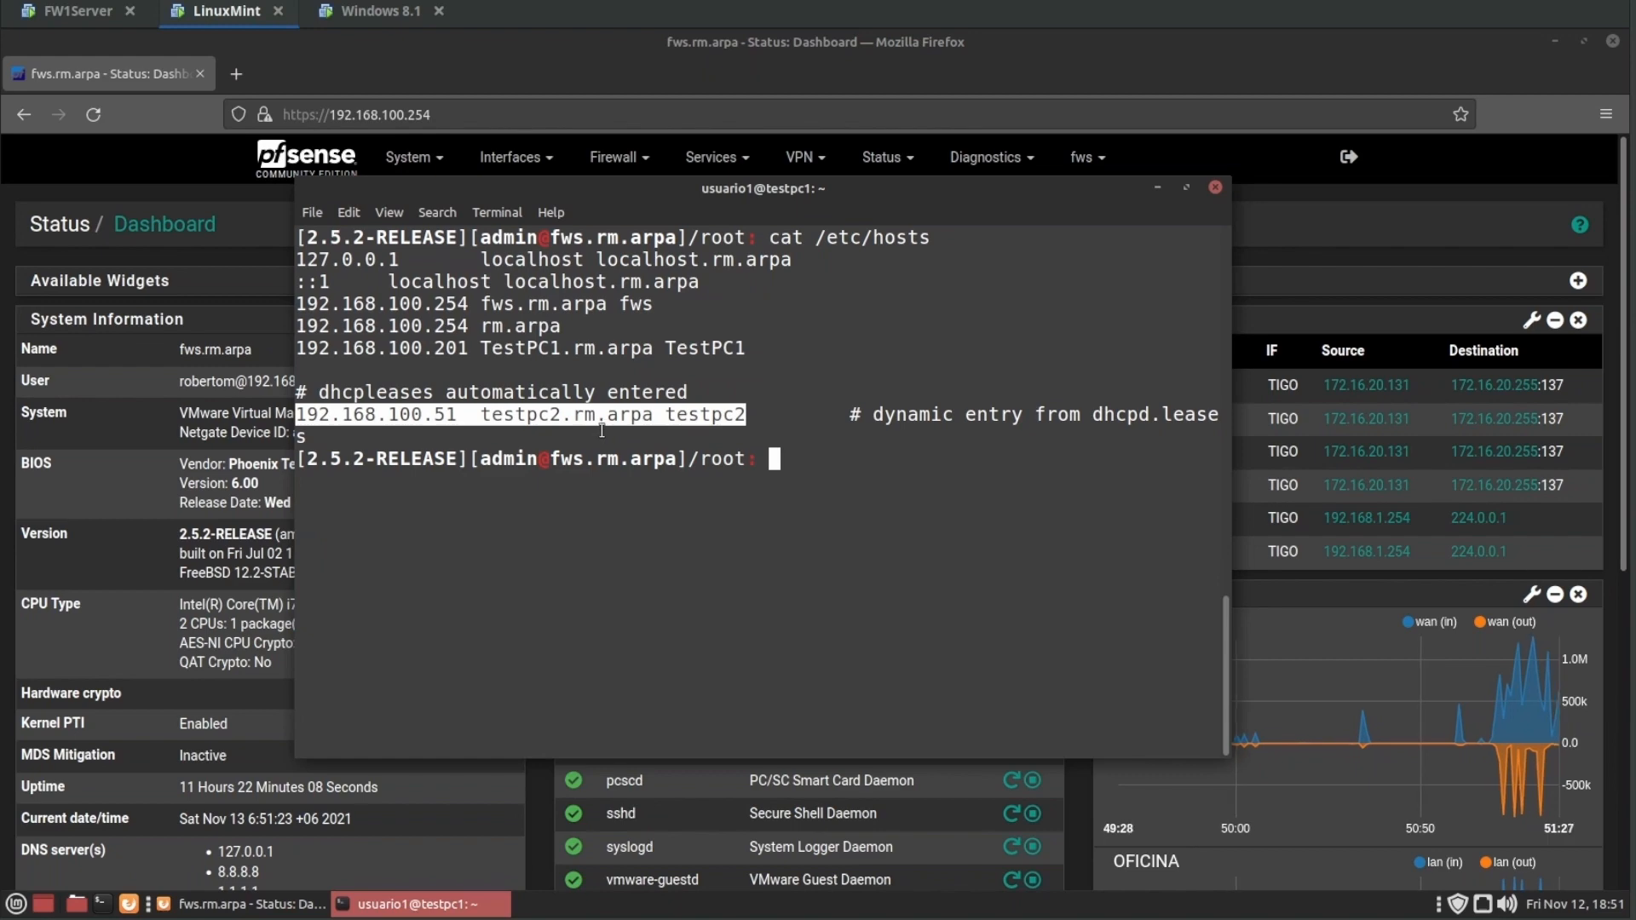
Step: Check the dnsmasq service listed on the pfSense dashboard
{"action": "left_click", "coordinate": [1156, 189]}
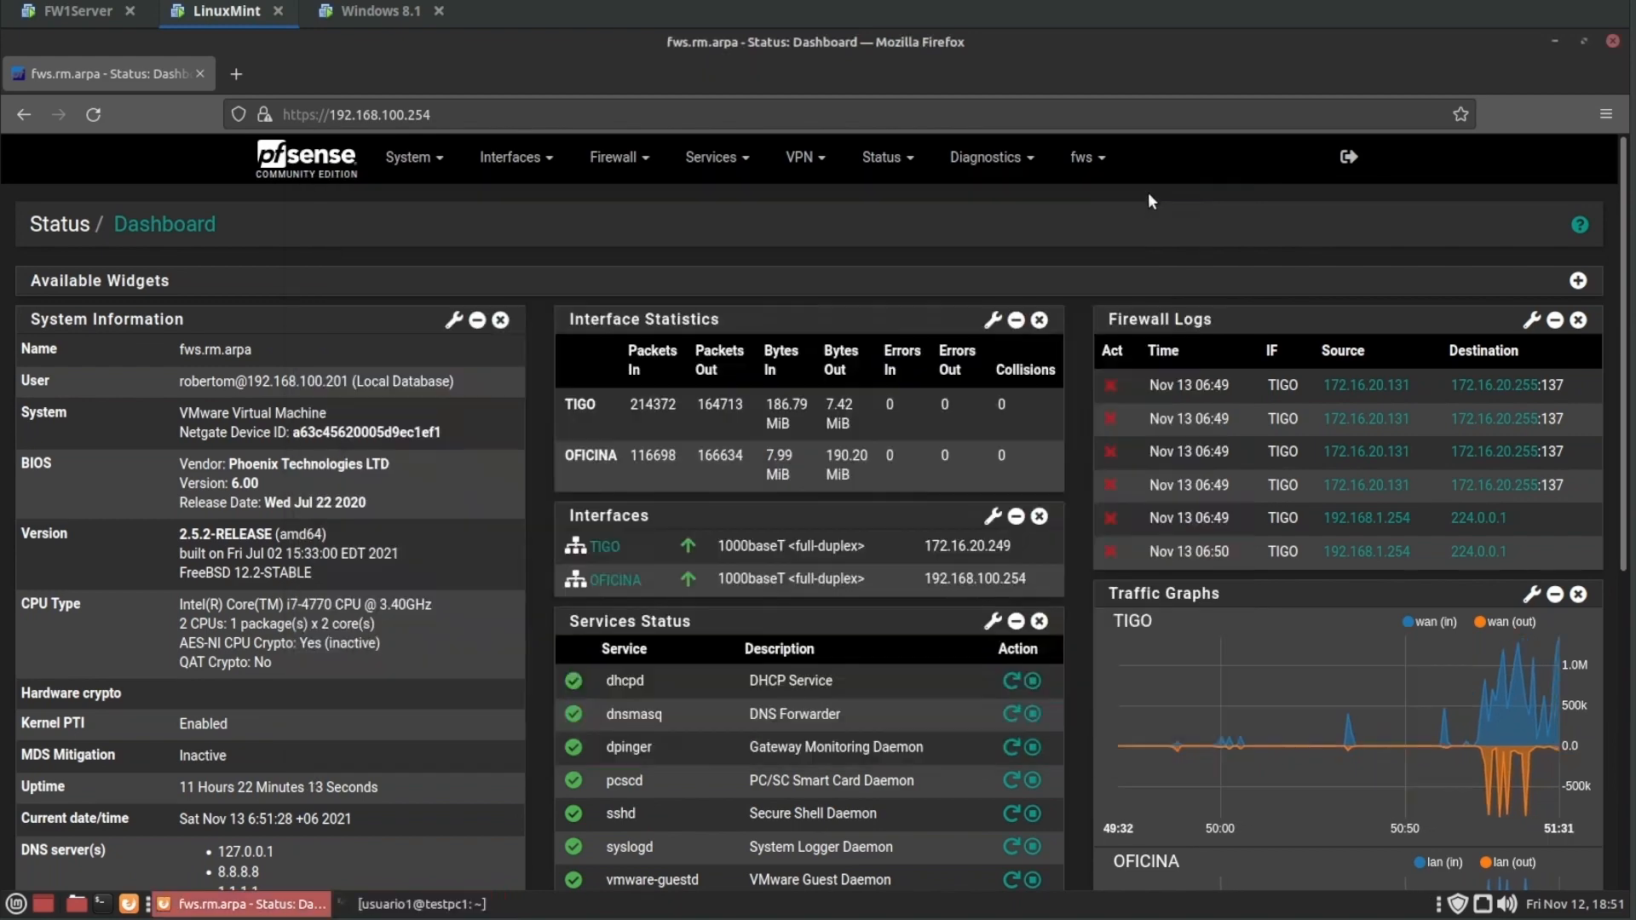
{"action": "scroll", "coordinate": [590, 502], "scroll_direction": "down", "scroll_amount": 3}
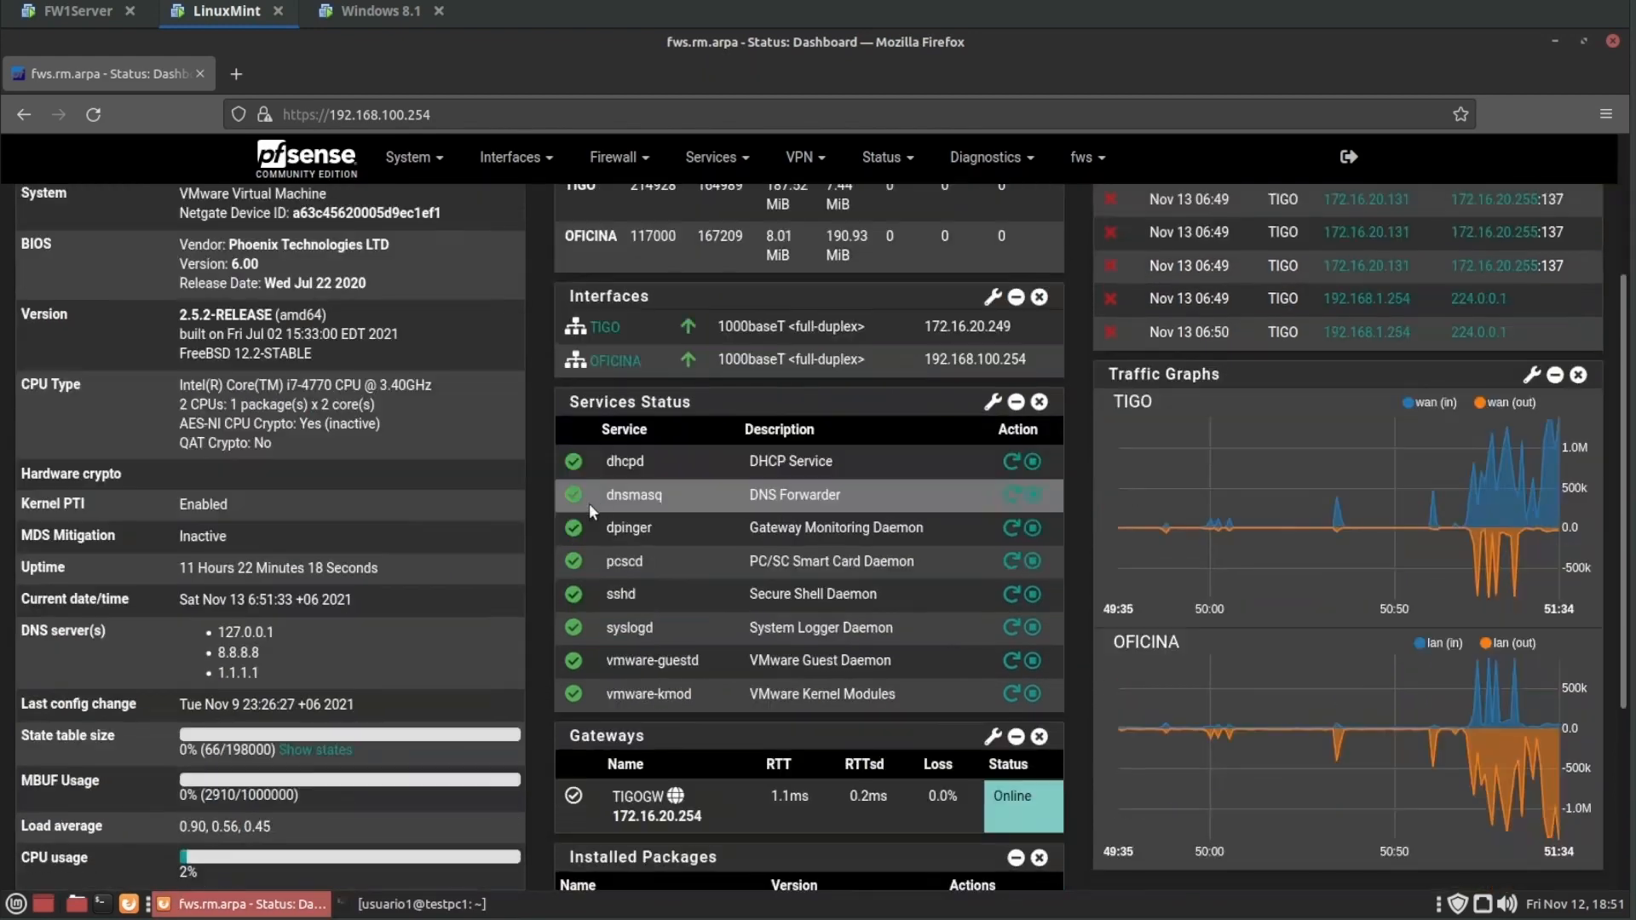
{"action": "double_click", "coordinate": [687, 491]}
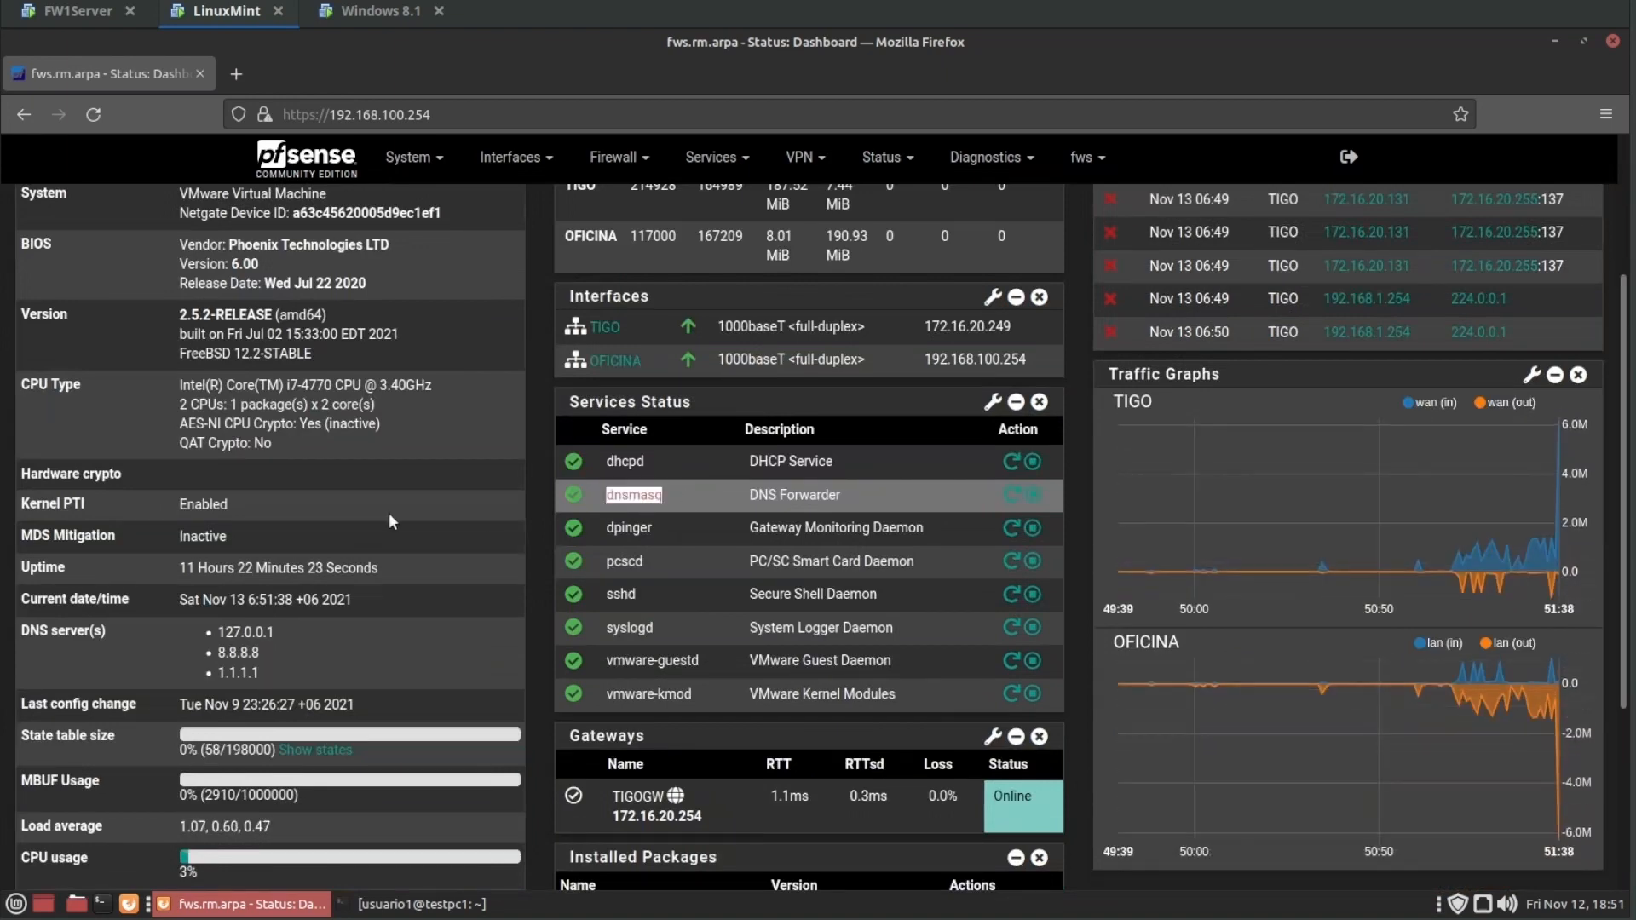
{"action": "scroll", "coordinate": [493, 530], "scroll_direction": "up", "scroll_amount": 3}
Step: Delete the rm.arpa host override from the DNS Forwarder settings
{"action": "left_click", "coordinate": [715, 158]}
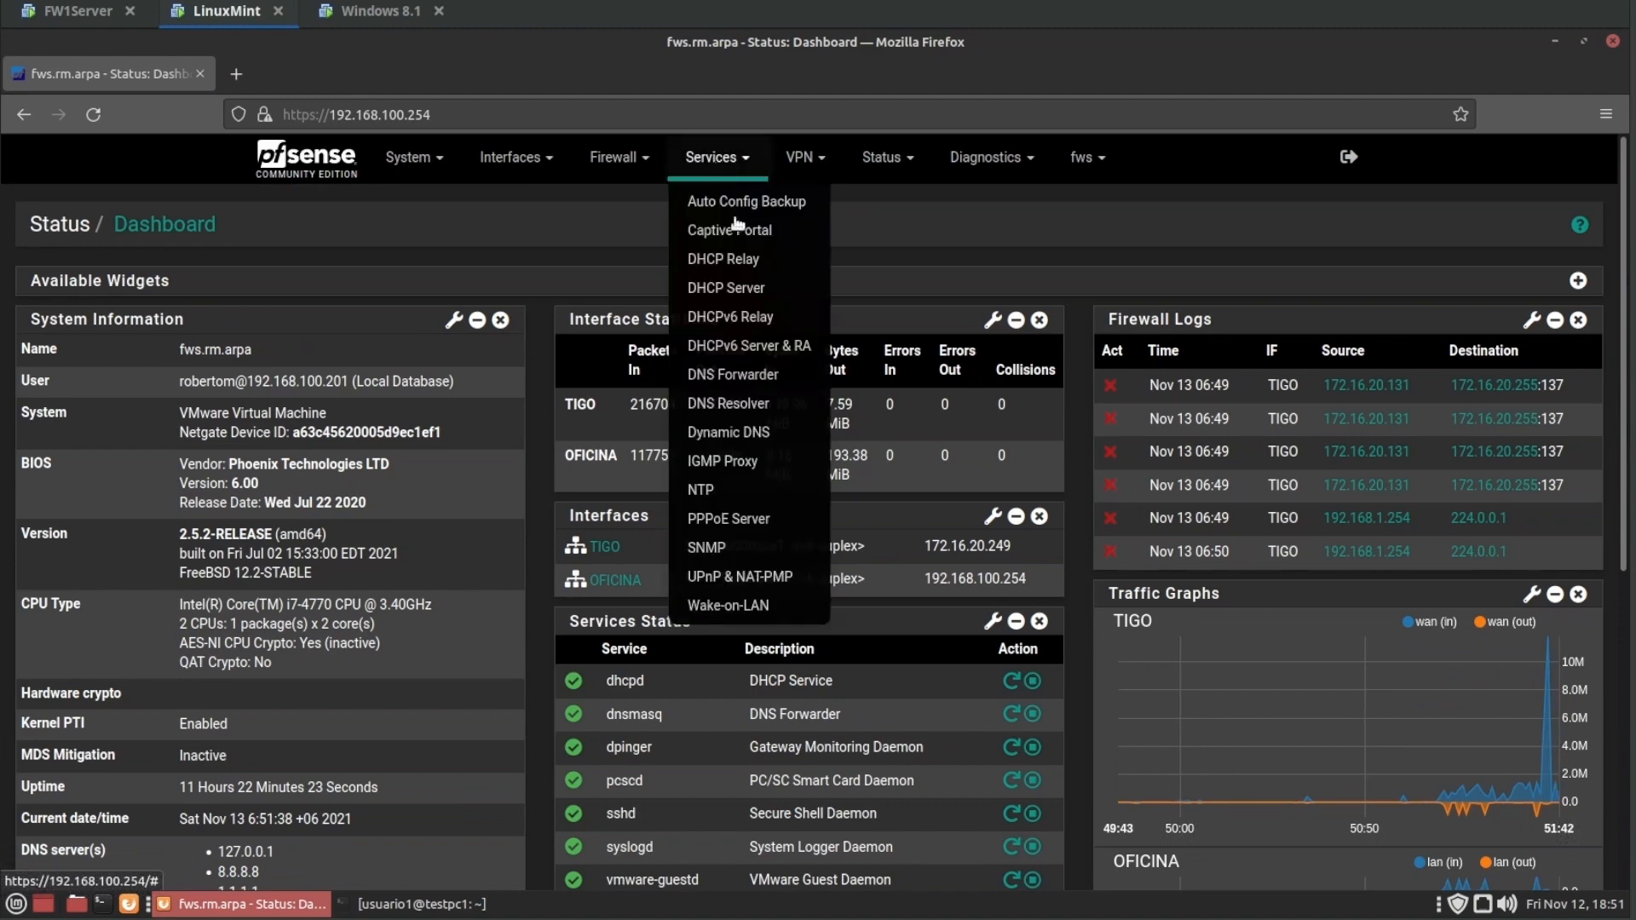
{"action": "left_click", "coordinate": [751, 374]}
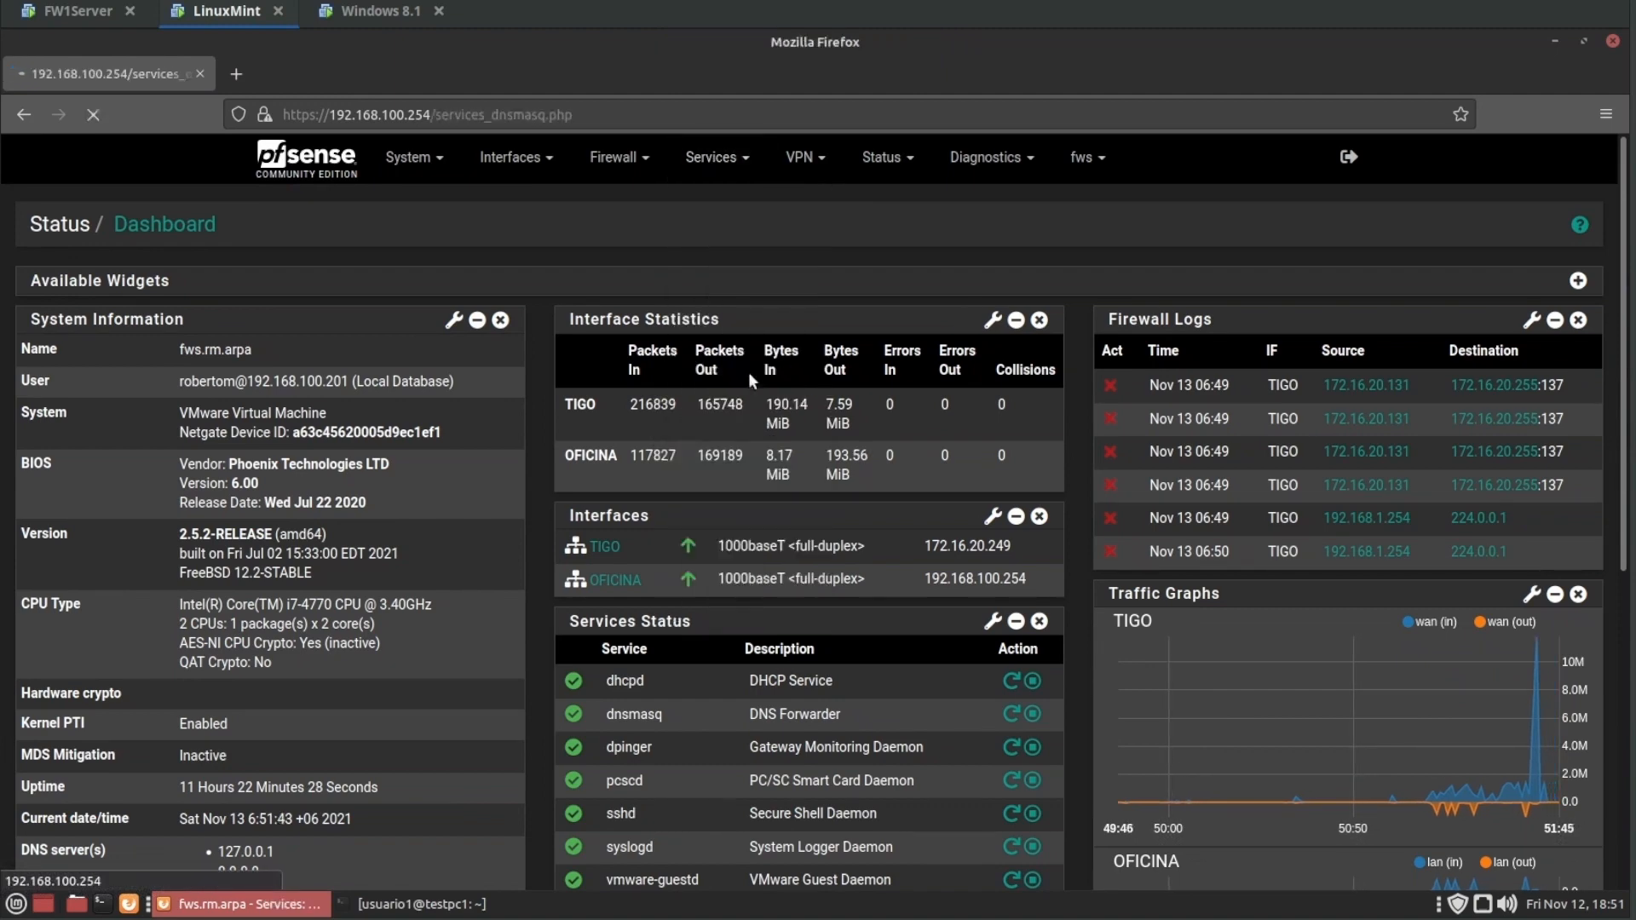
{"action": "scroll", "coordinate": [1194, 668], "scroll_direction": "down", "scroll_amount": 10}
{"action": "left_click", "coordinate": [1222, 591]}
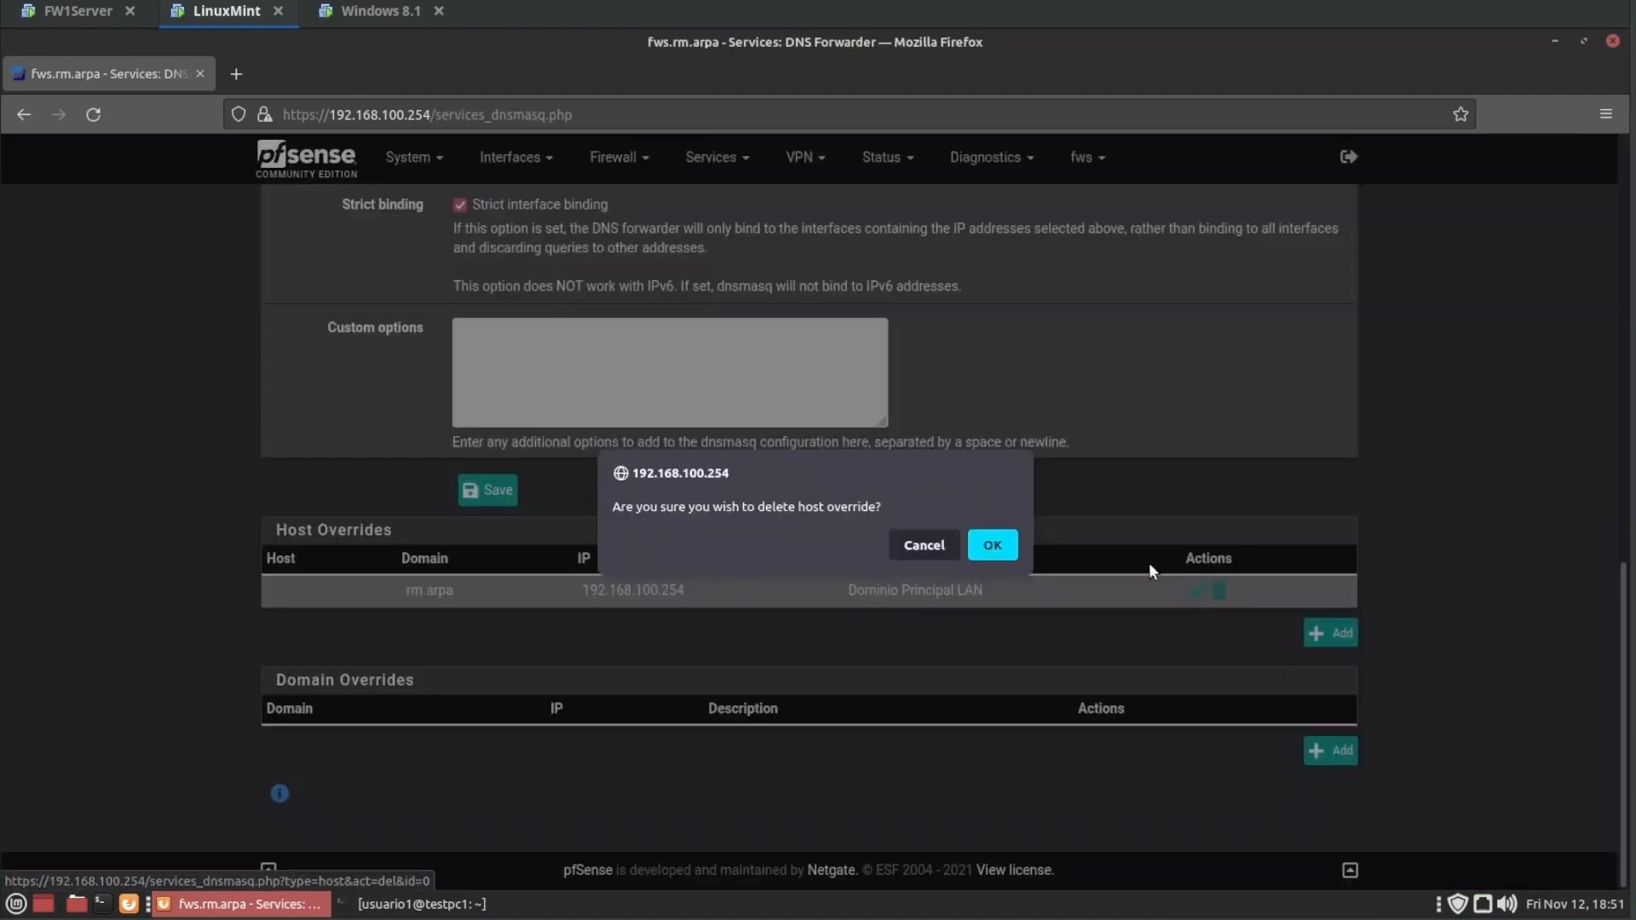
{"action": "left_click", "coordinate": [990, 546]}
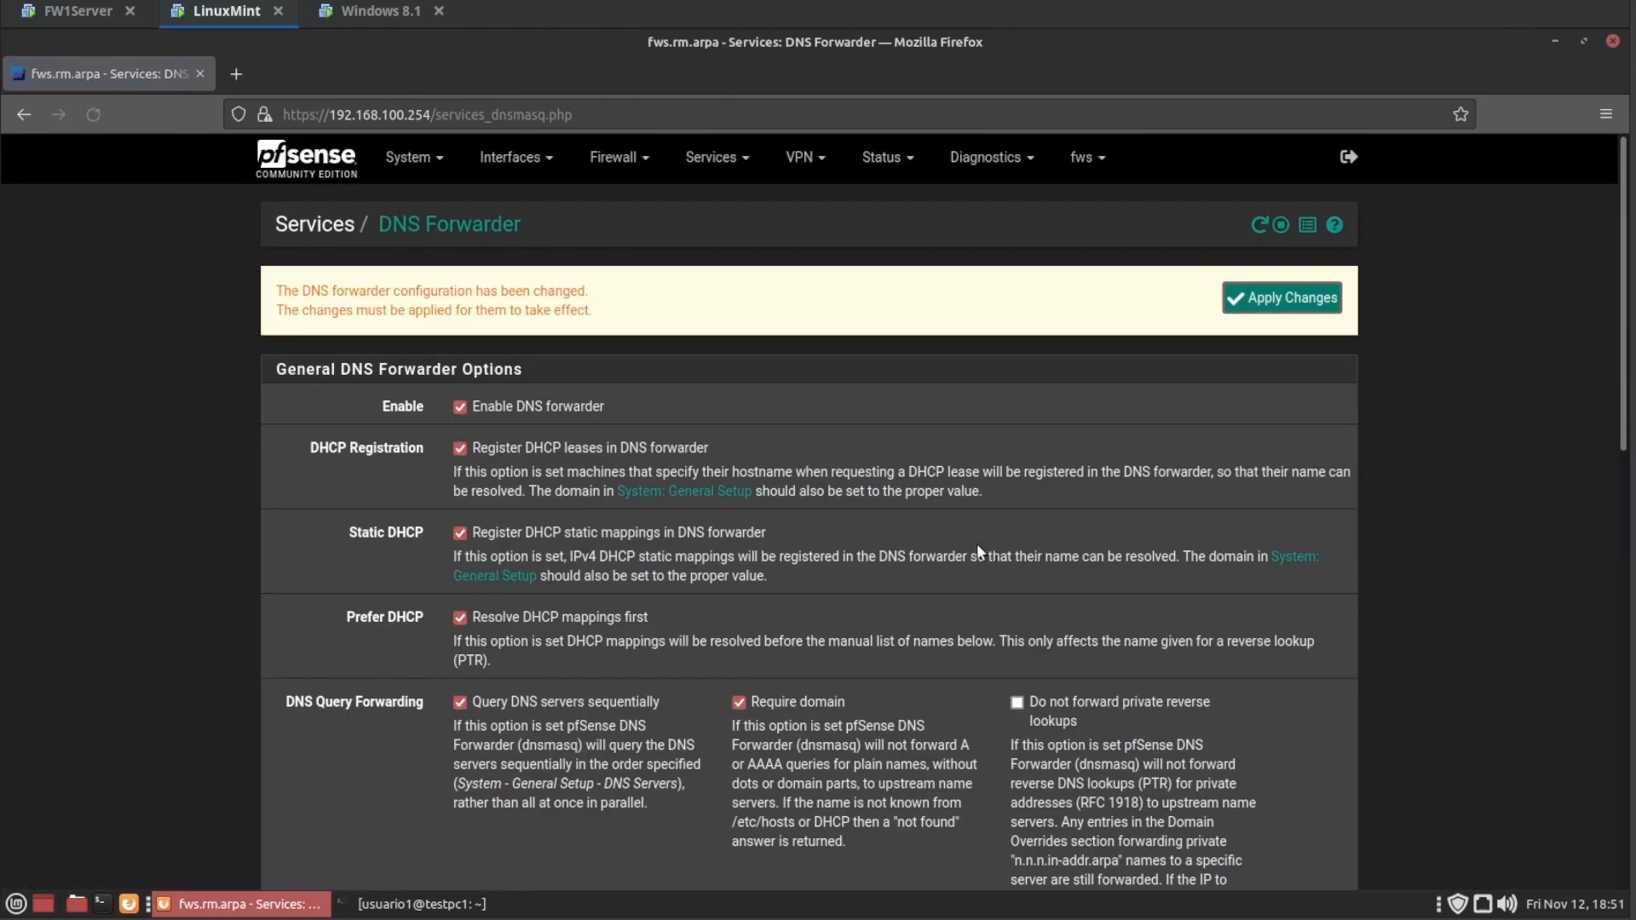
Step: Disable the DNS Forwarder and apply the pending change
{"action": "left_click", "coordinate": [460, 406]}
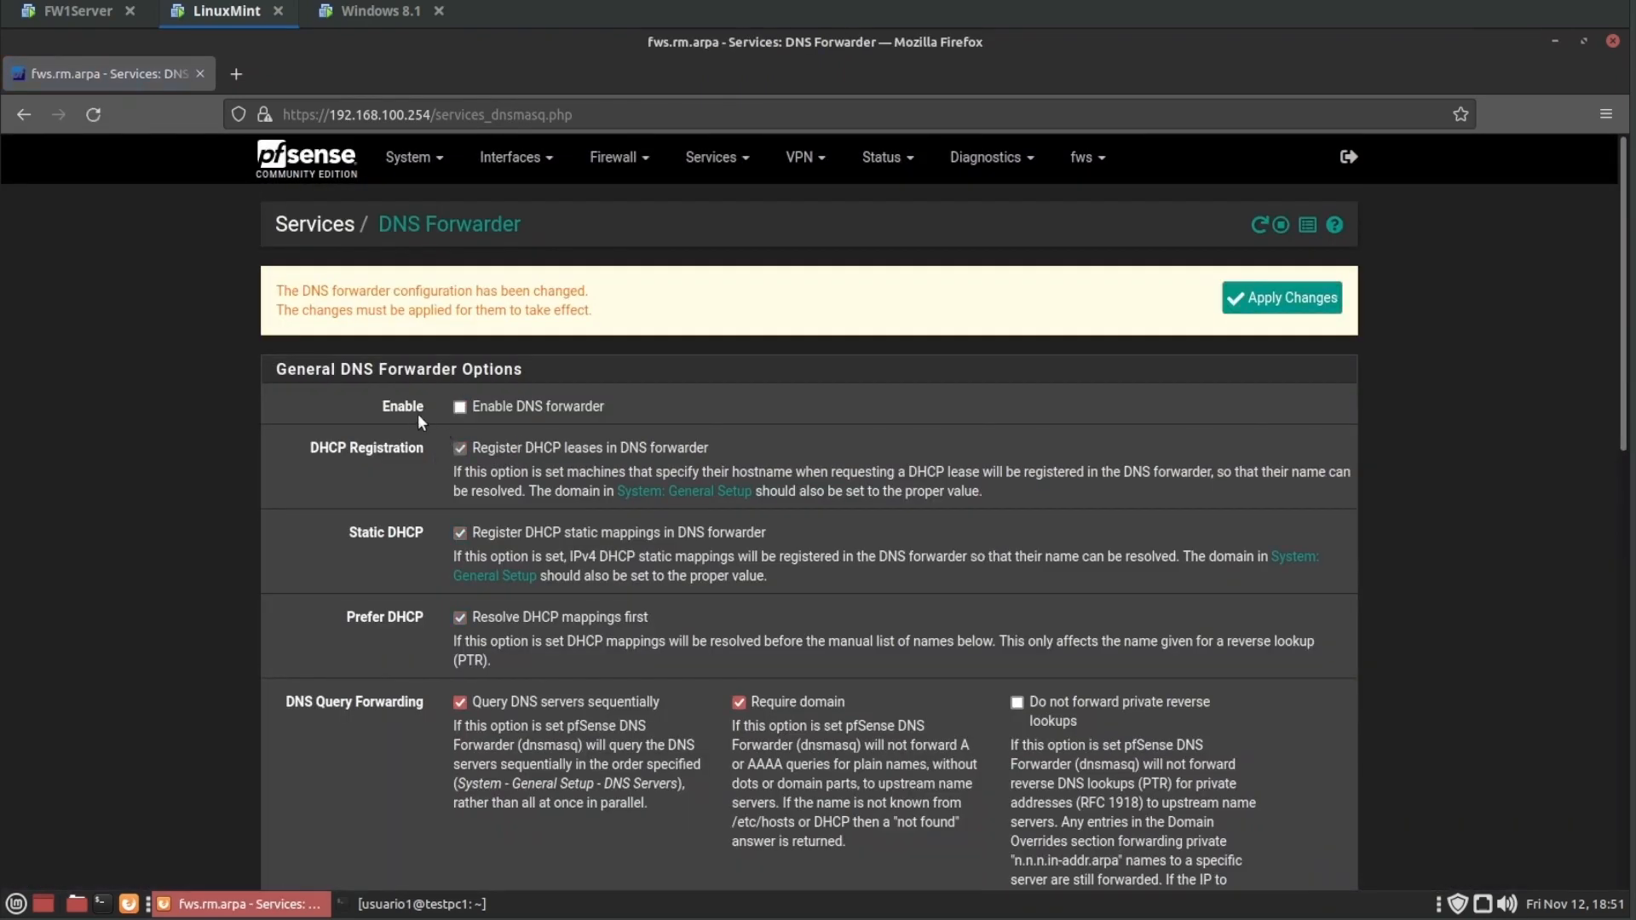
{"action": "scroll", "coordinate": [925, 658], "scroll_direction": "down", "scroll_amount": 6}
{"action": "scroll", "coordinate": [927, 668], "scroll_direction": "down", "scroll_amount": 4}
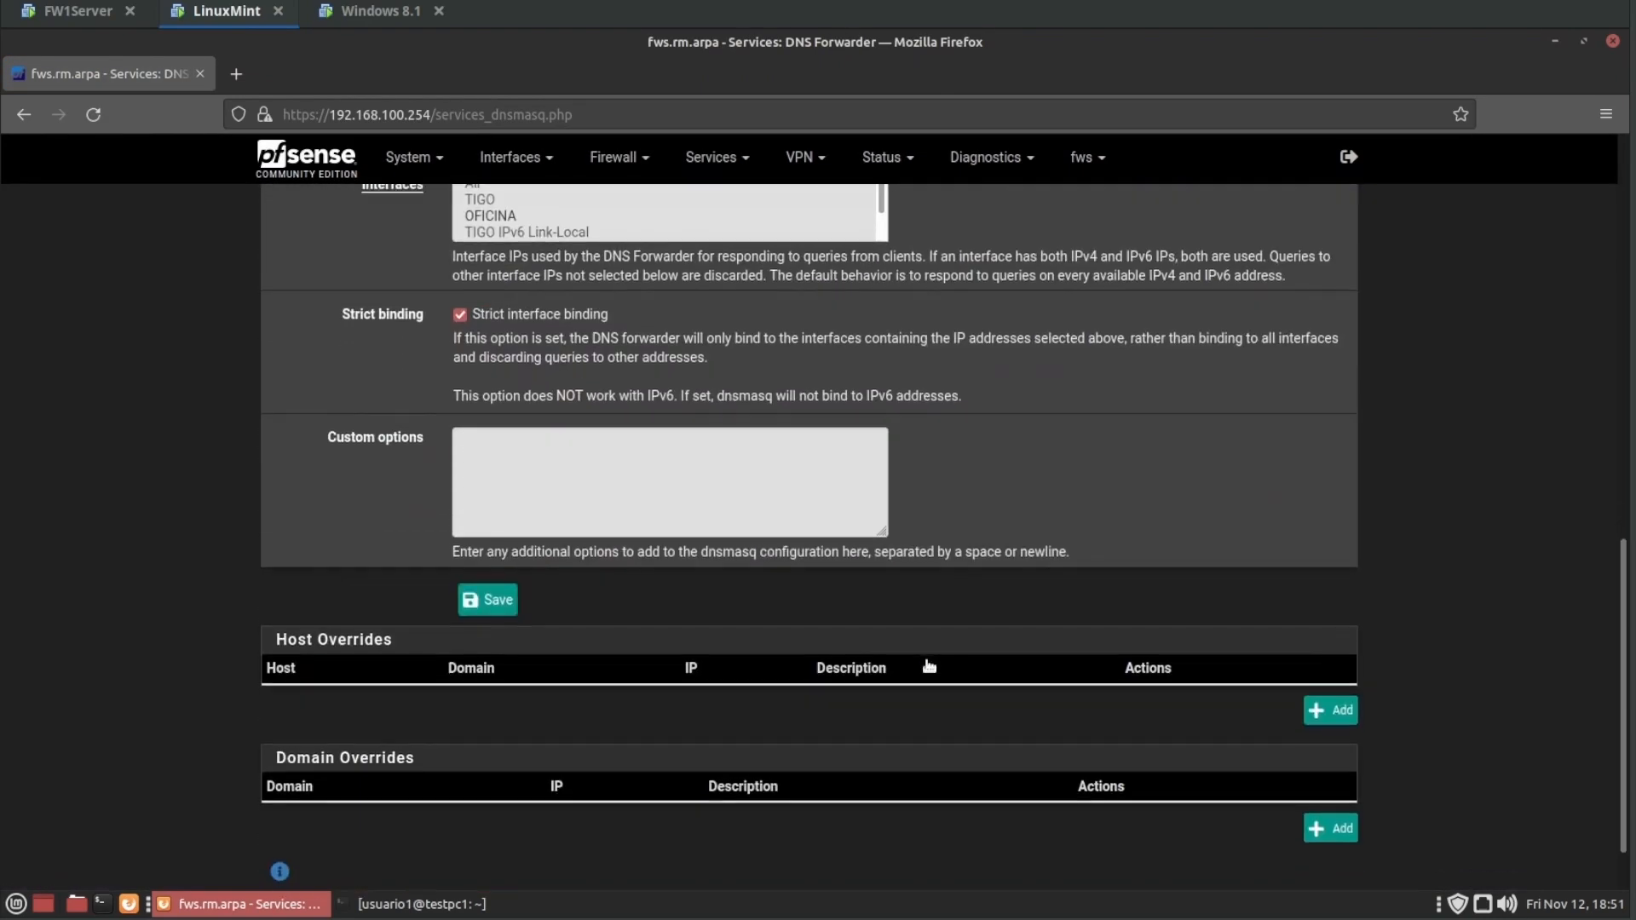
{"action": "scroll", "coordinate": [927, 668], "scroll_direction": "up", "scroll_amount": 6}
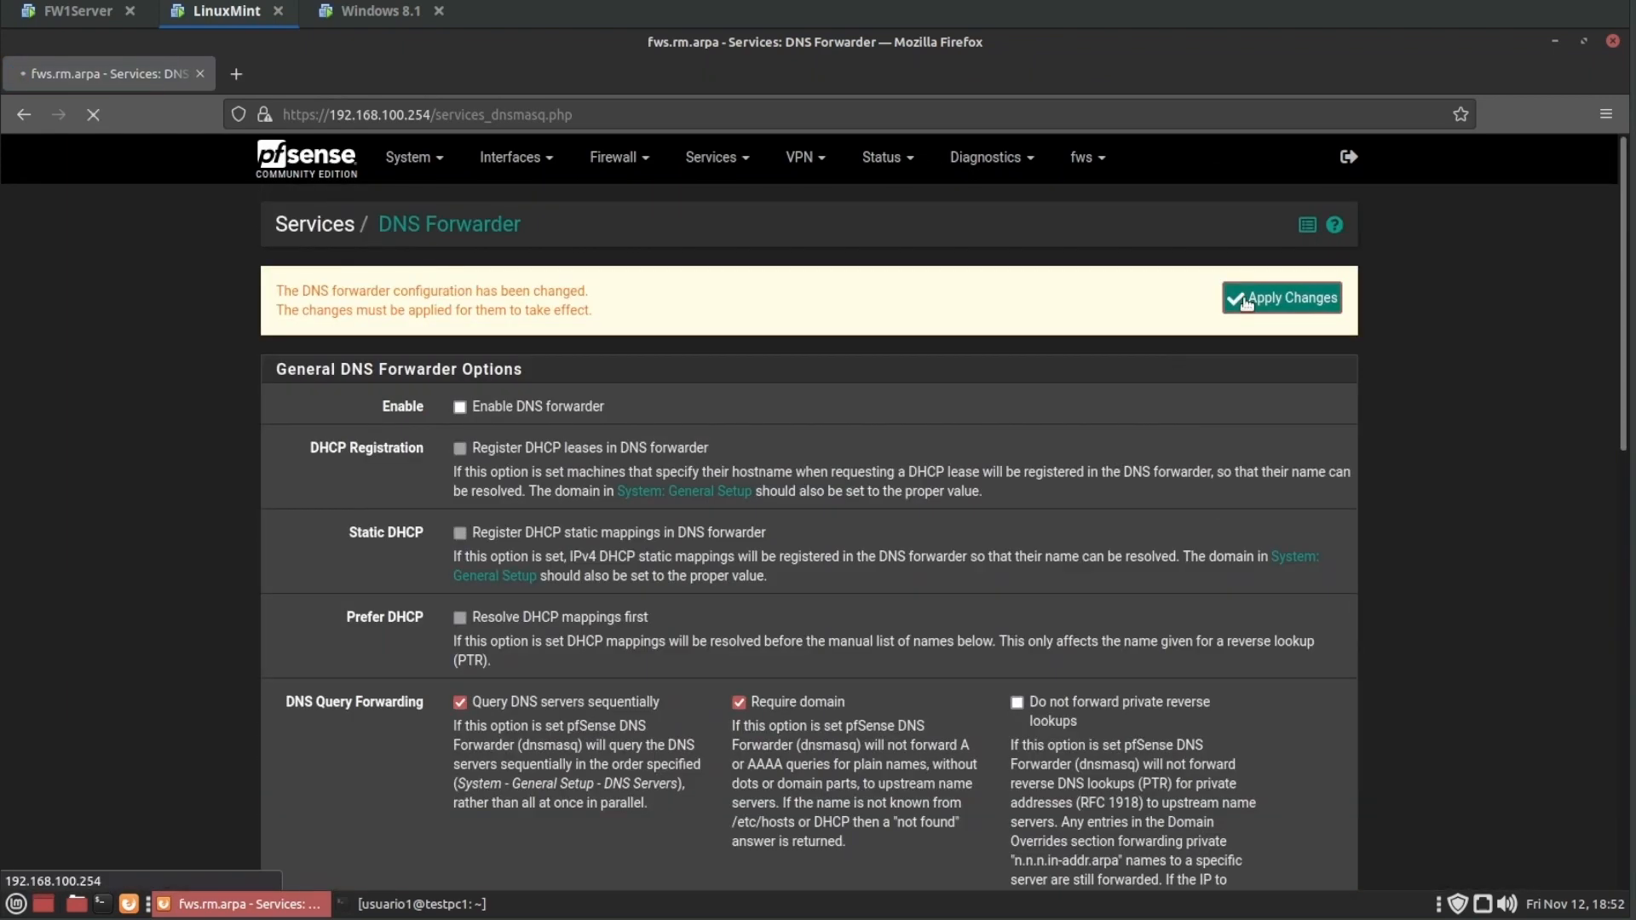
{"action": "left_click", "coordinate": [1246, 303]}
{"action": "left_click", "coordinate": [992, 156]}
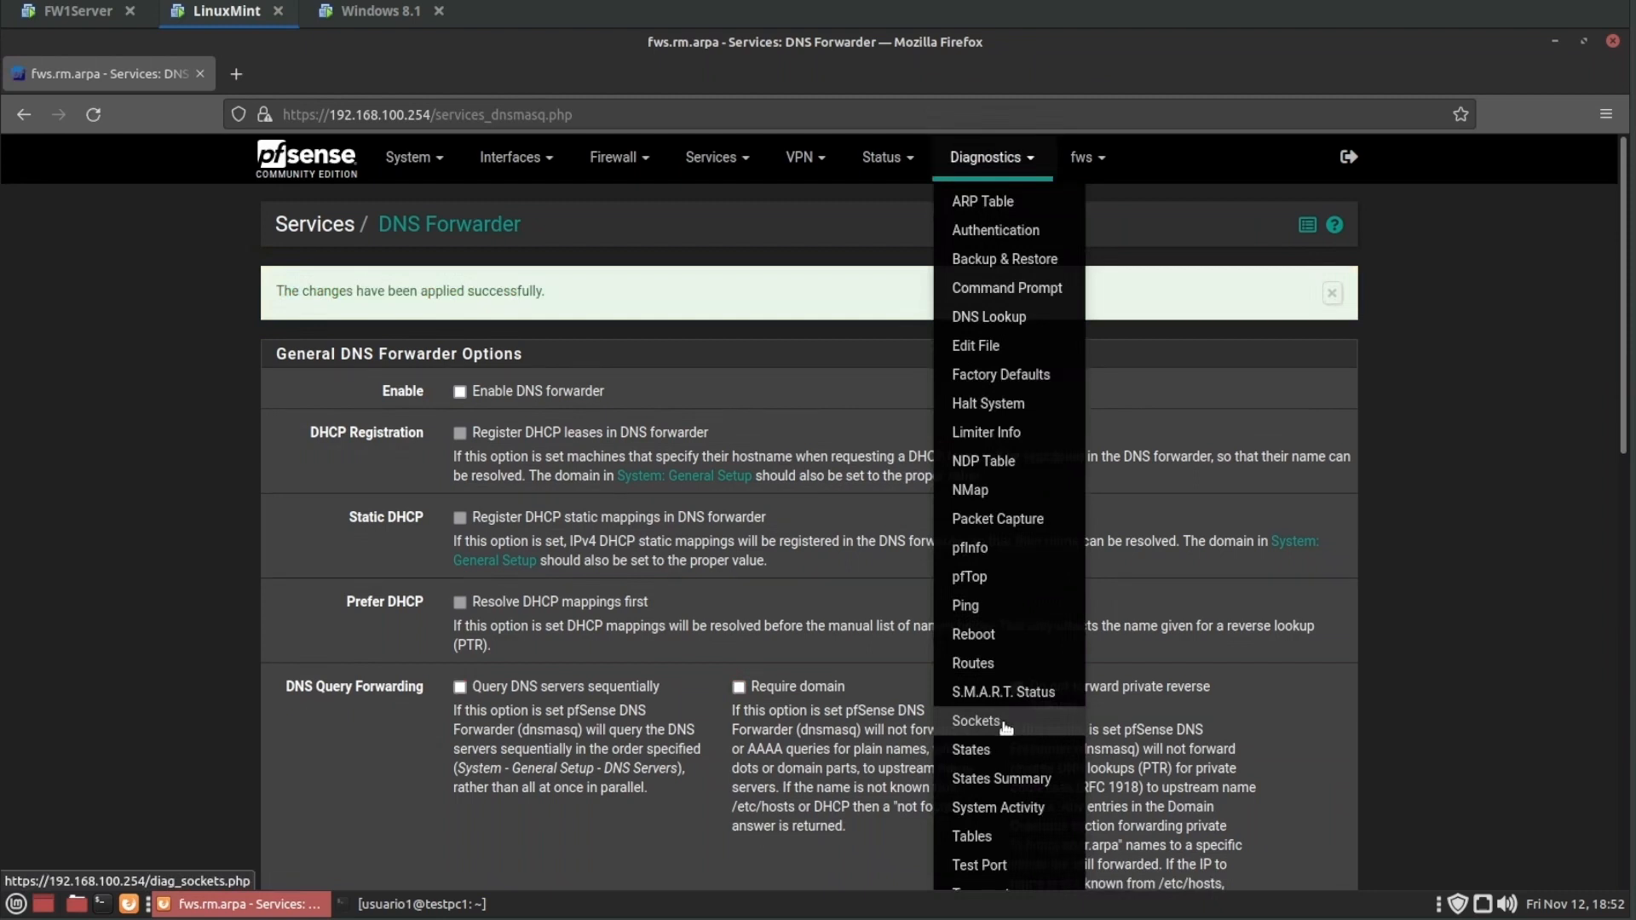
Step: Review the Diagnostics > Sockets IPv4 list, confirming no service listens on port 53
{"action": "left_click", "coordinate": [1005, 721]}
{"action": "scroll", "coordinate": [852, 719], "scroll_direction": "down", "scroll_amount": 2}
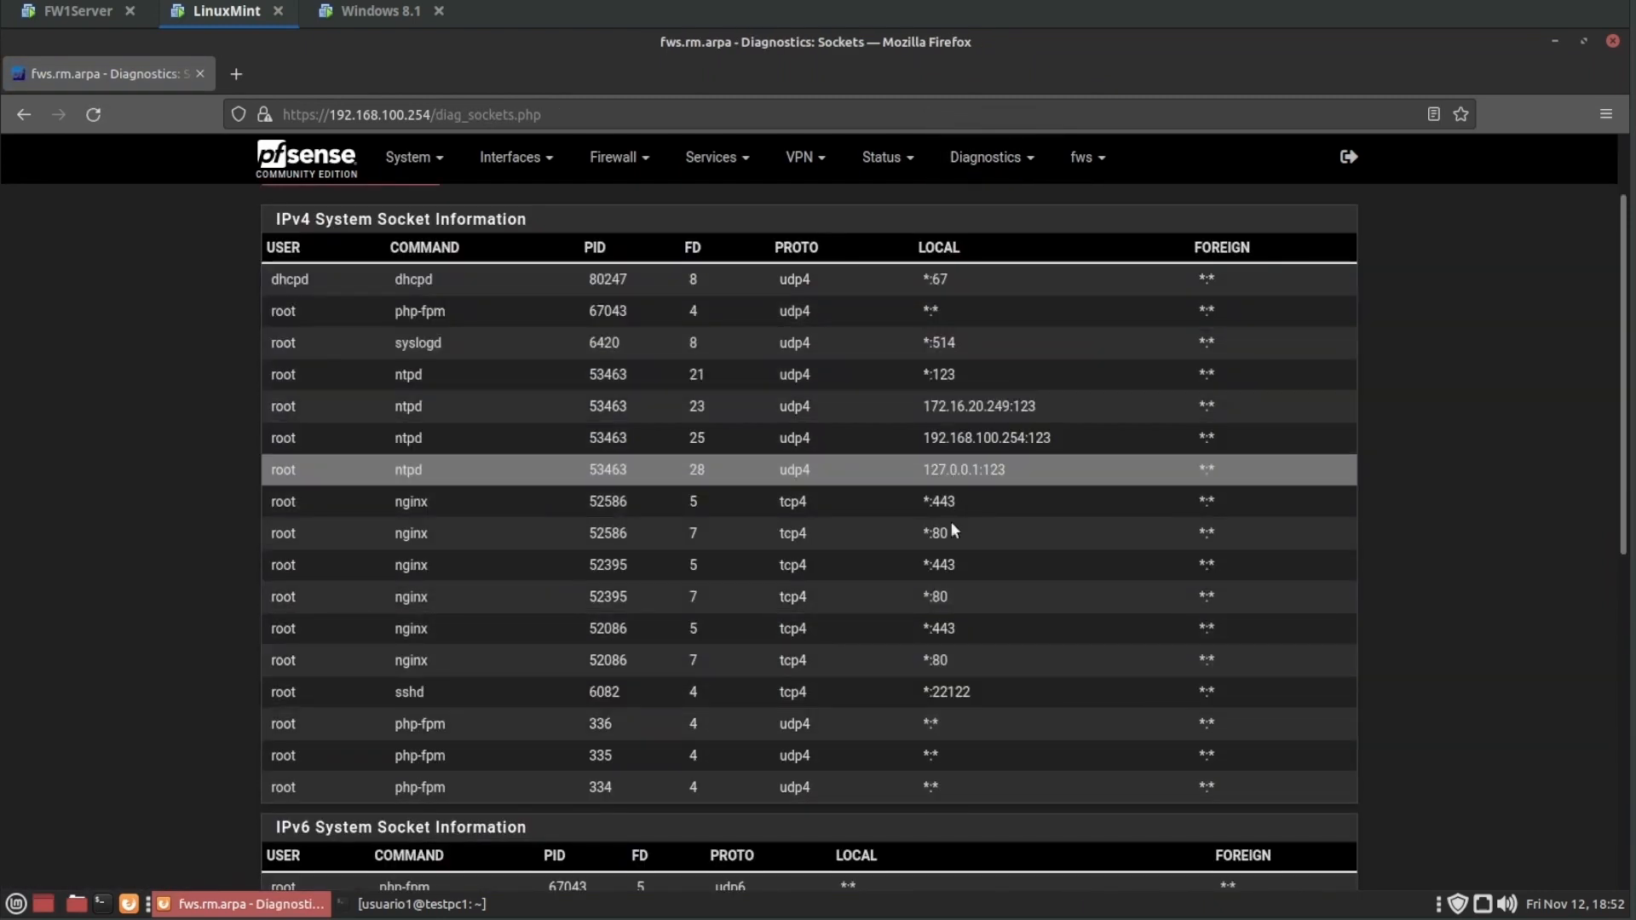
{"action": "scroll", "coordinate": [953, 569], "scroll_direction": "up", "scroll_amount": 2}
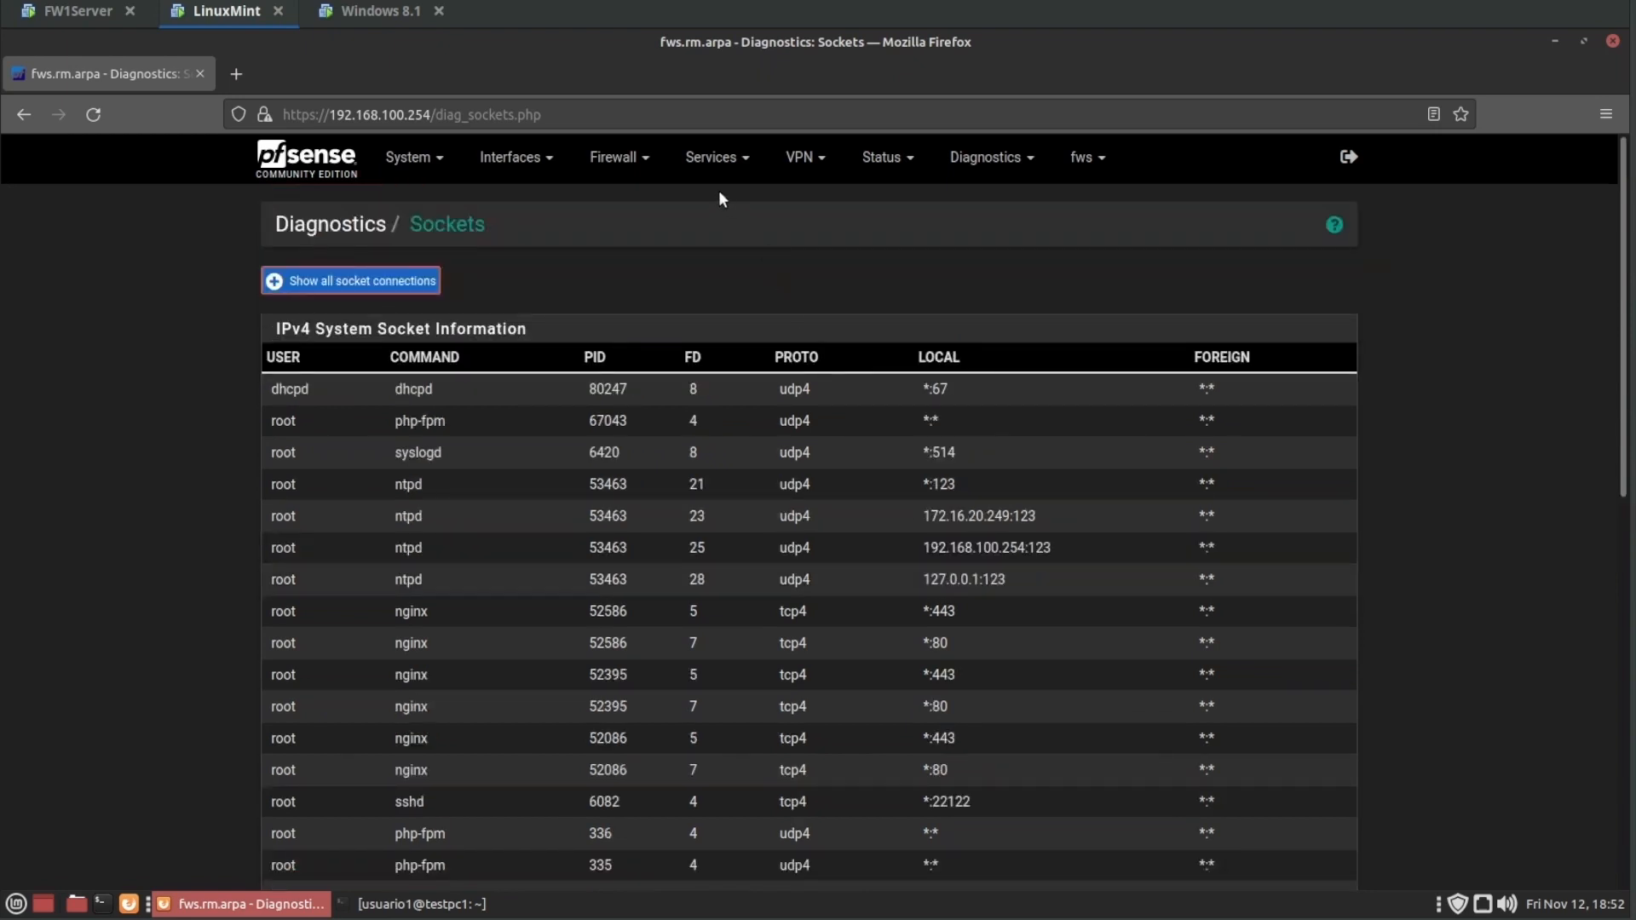
{"action": "left_click", "coordinate": [703, 162]}
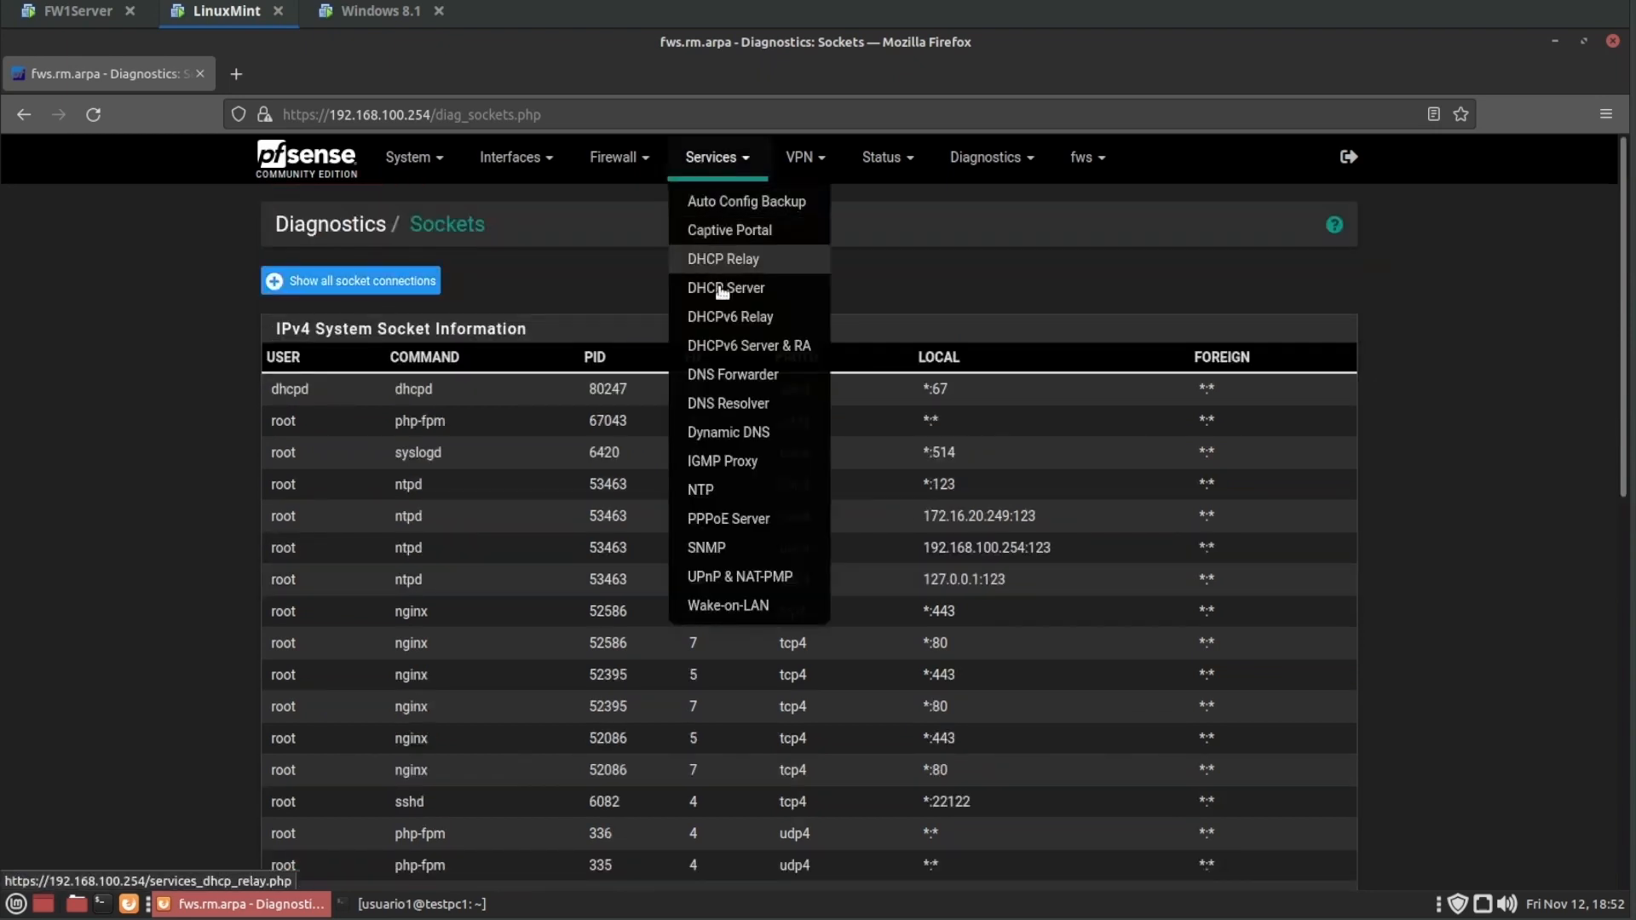
Step: Tick Enable DNS resolver on the DNS Resolver General Settings page, keeping listen port 53
{"action": "left_click", "coordinate": [717, 417]}
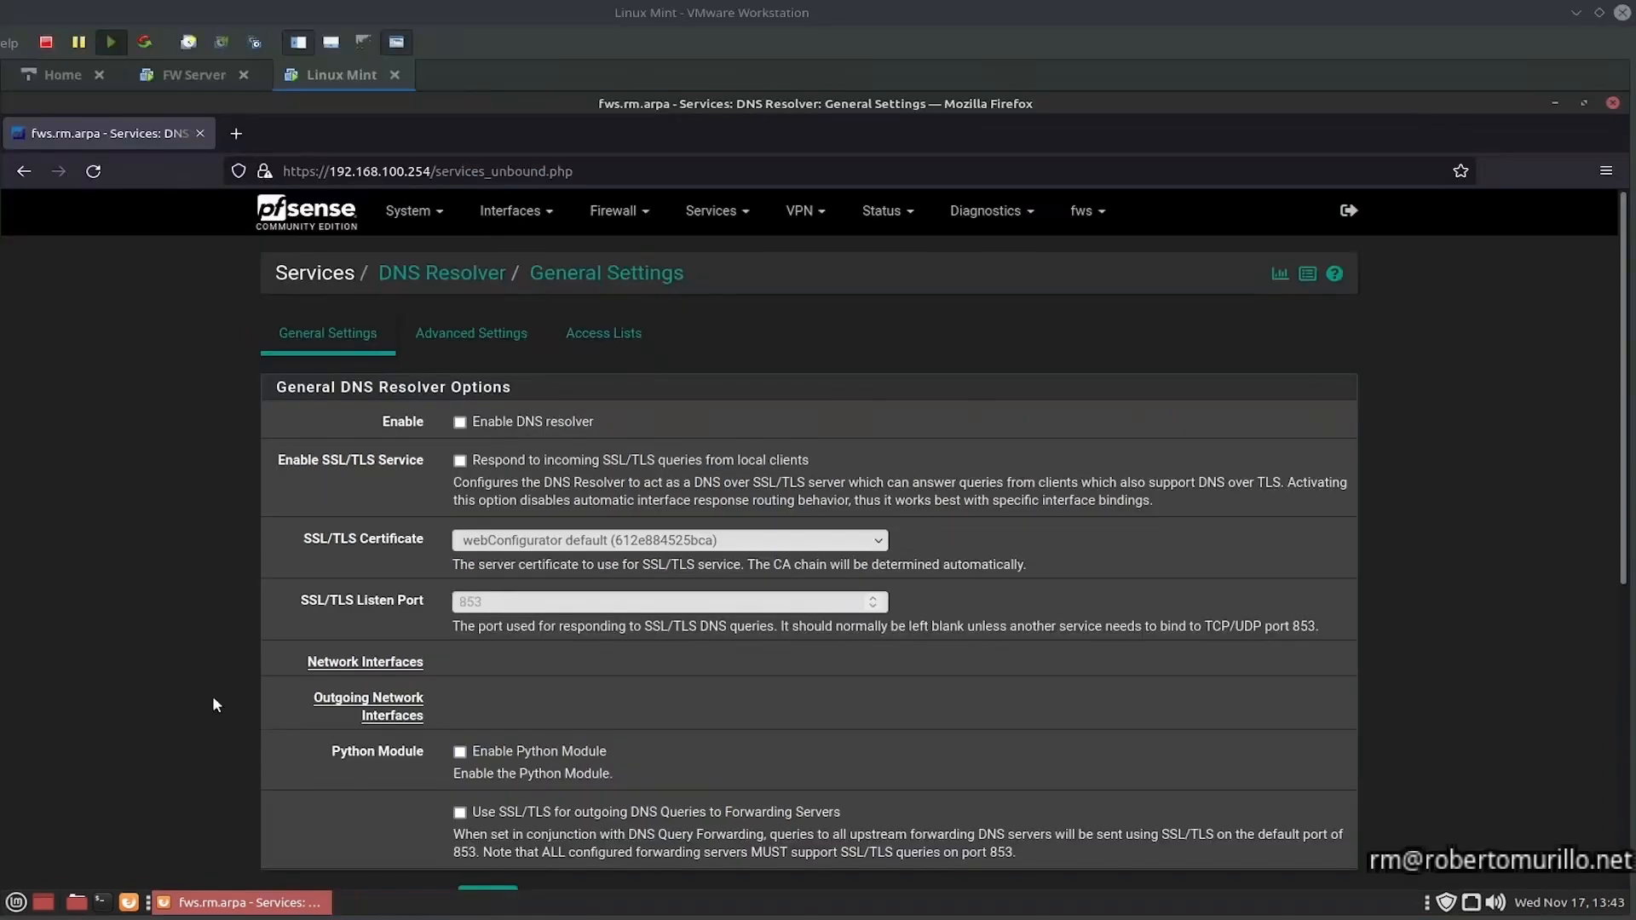
{"action": "left_click", "coordinate": [464, 423]}
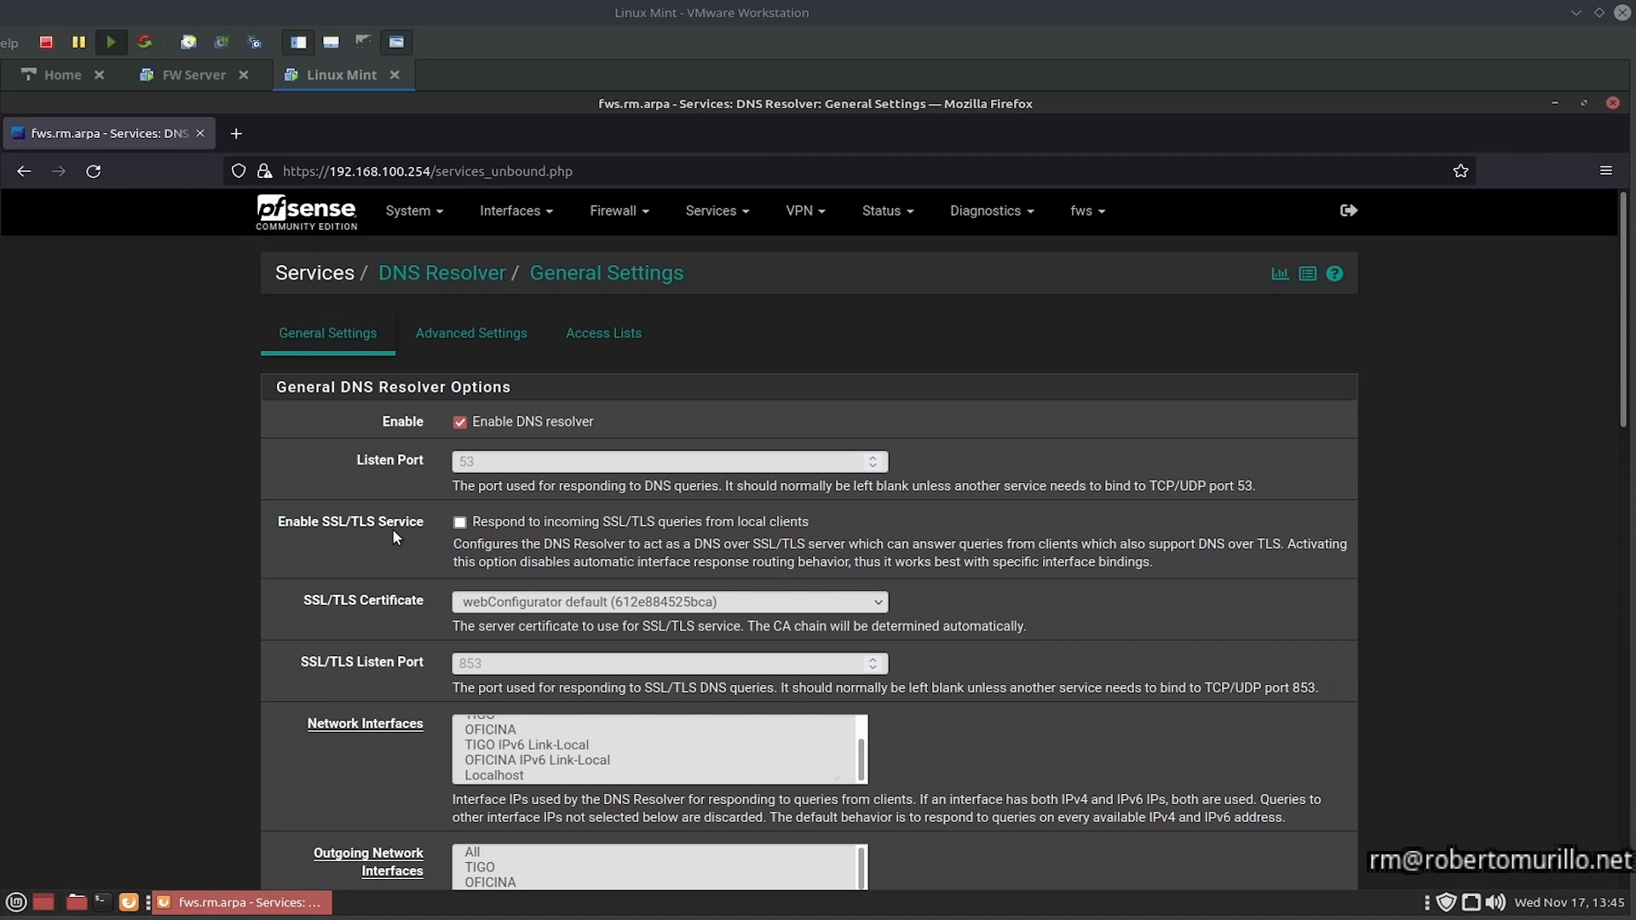
Step: Select OFICINA and Localhost as resolver listening interfaces and TIGO as the outgoing interface
{"action": "scroll", "coordinate": [394, 533], "scroll_direction": "down", "scroll_amount": 3}
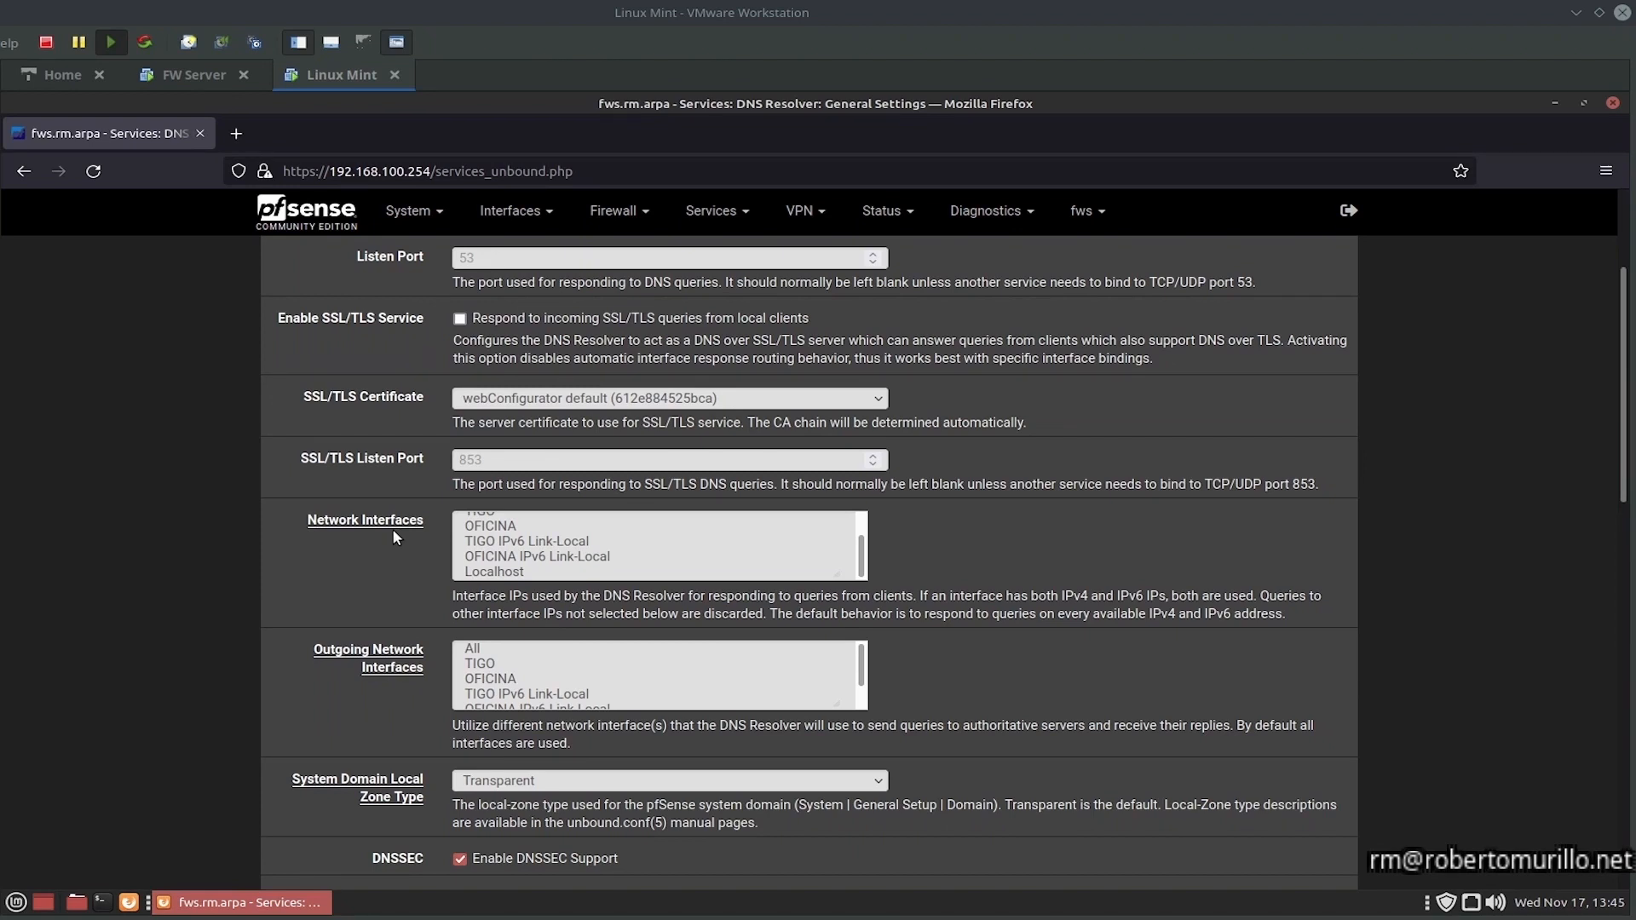
{"action": "scroll", "coordinate": [394, 535], "scroll_direction": "down", "scroll_amount": 2}
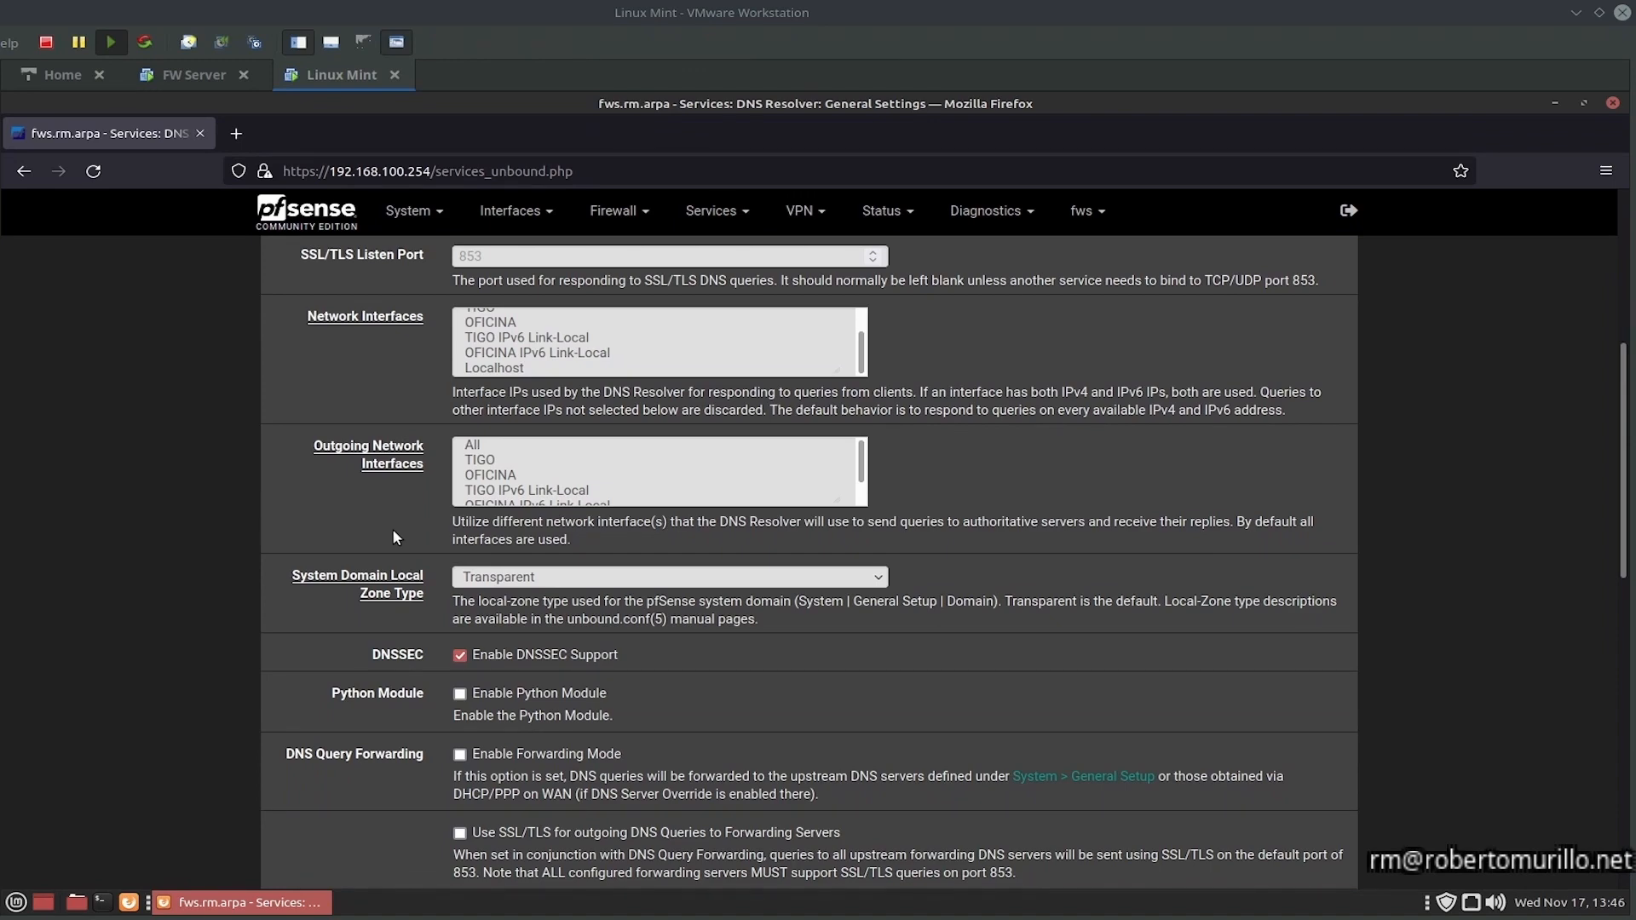
{"action": "scroll", "coordinate": [394, 536], "scroll_direction": "up", "scroll_amount": 1}
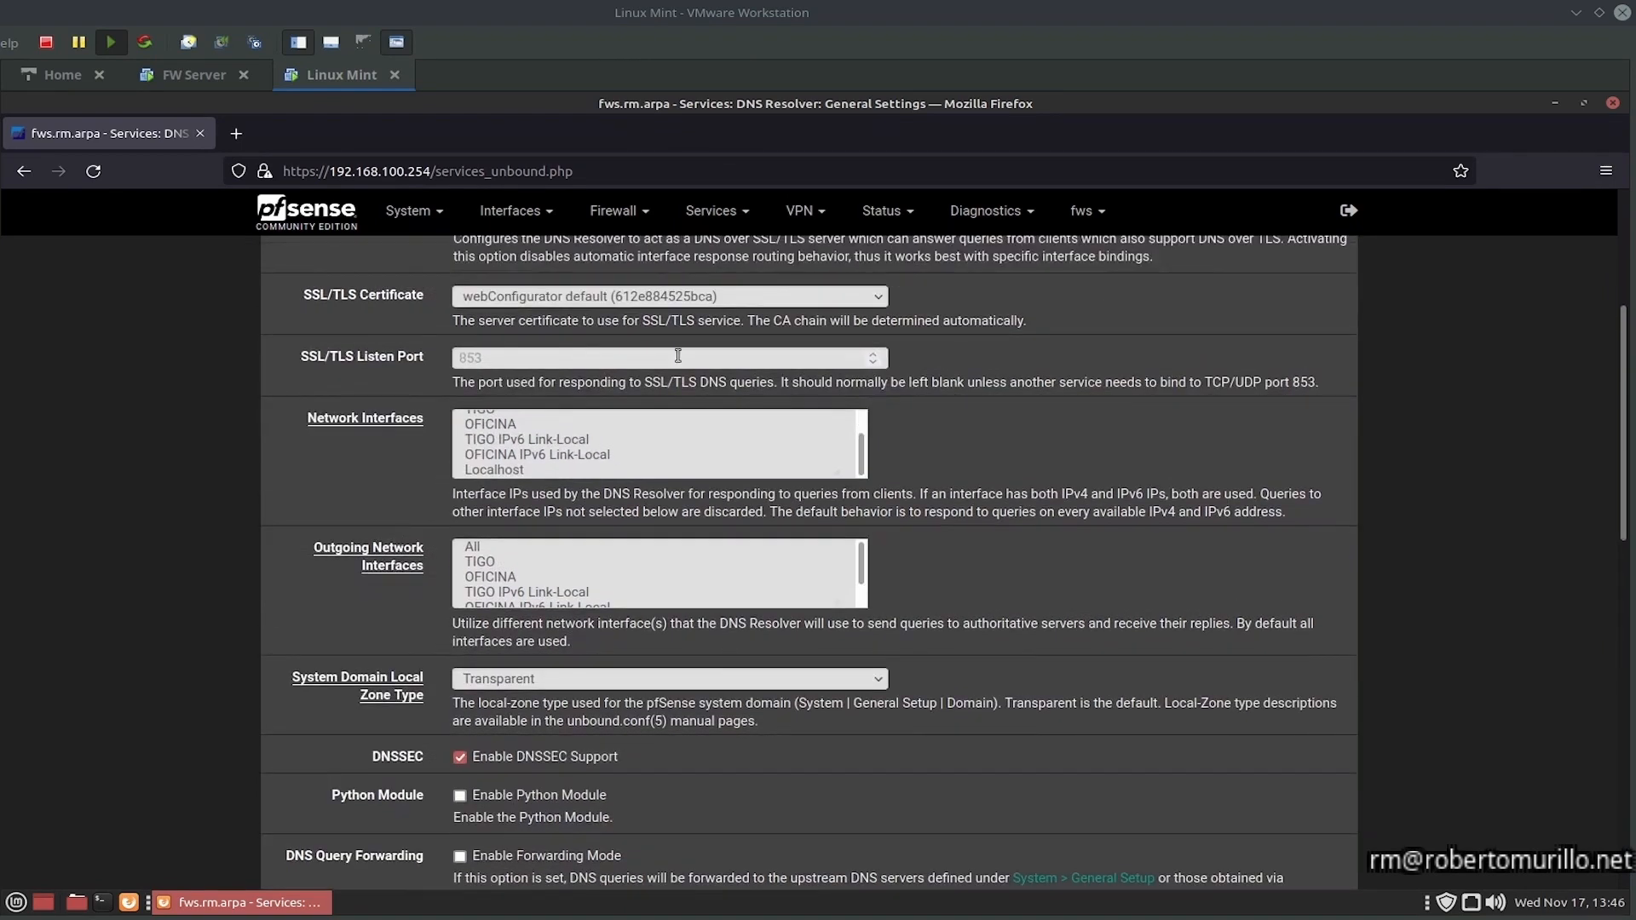
{"action": "mouse_move", "coordinate": [859, 452]}
{"action": "left_mouse_down"}
{"action": "mouse_move", "coordinate": [869, 428]}
{"action": "mouse_move", "coordinate": [877, 449]}
{"action": "left_mouse_up"}
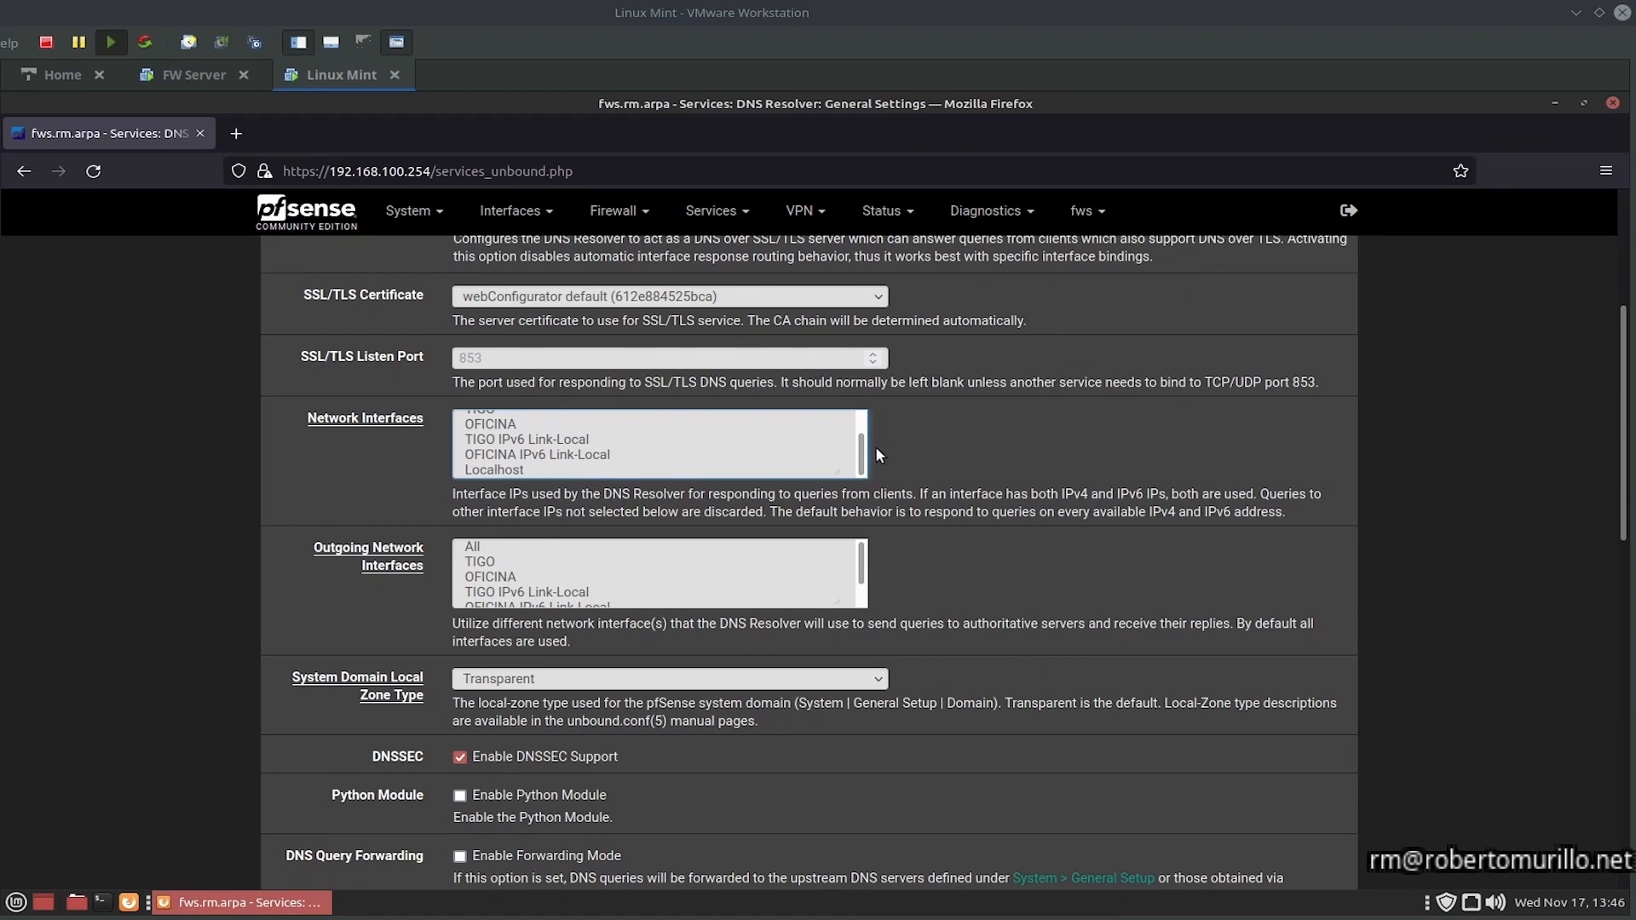
{"action": "left_click", "coordinate": [500, 429]}
{"action": "left_click", "coordinate": [497, 466], "text": "ctrl"}
{"action": "scroll", "coordinate": [407, 573], "scroll_direction": "down", "scroll_amount": 2}
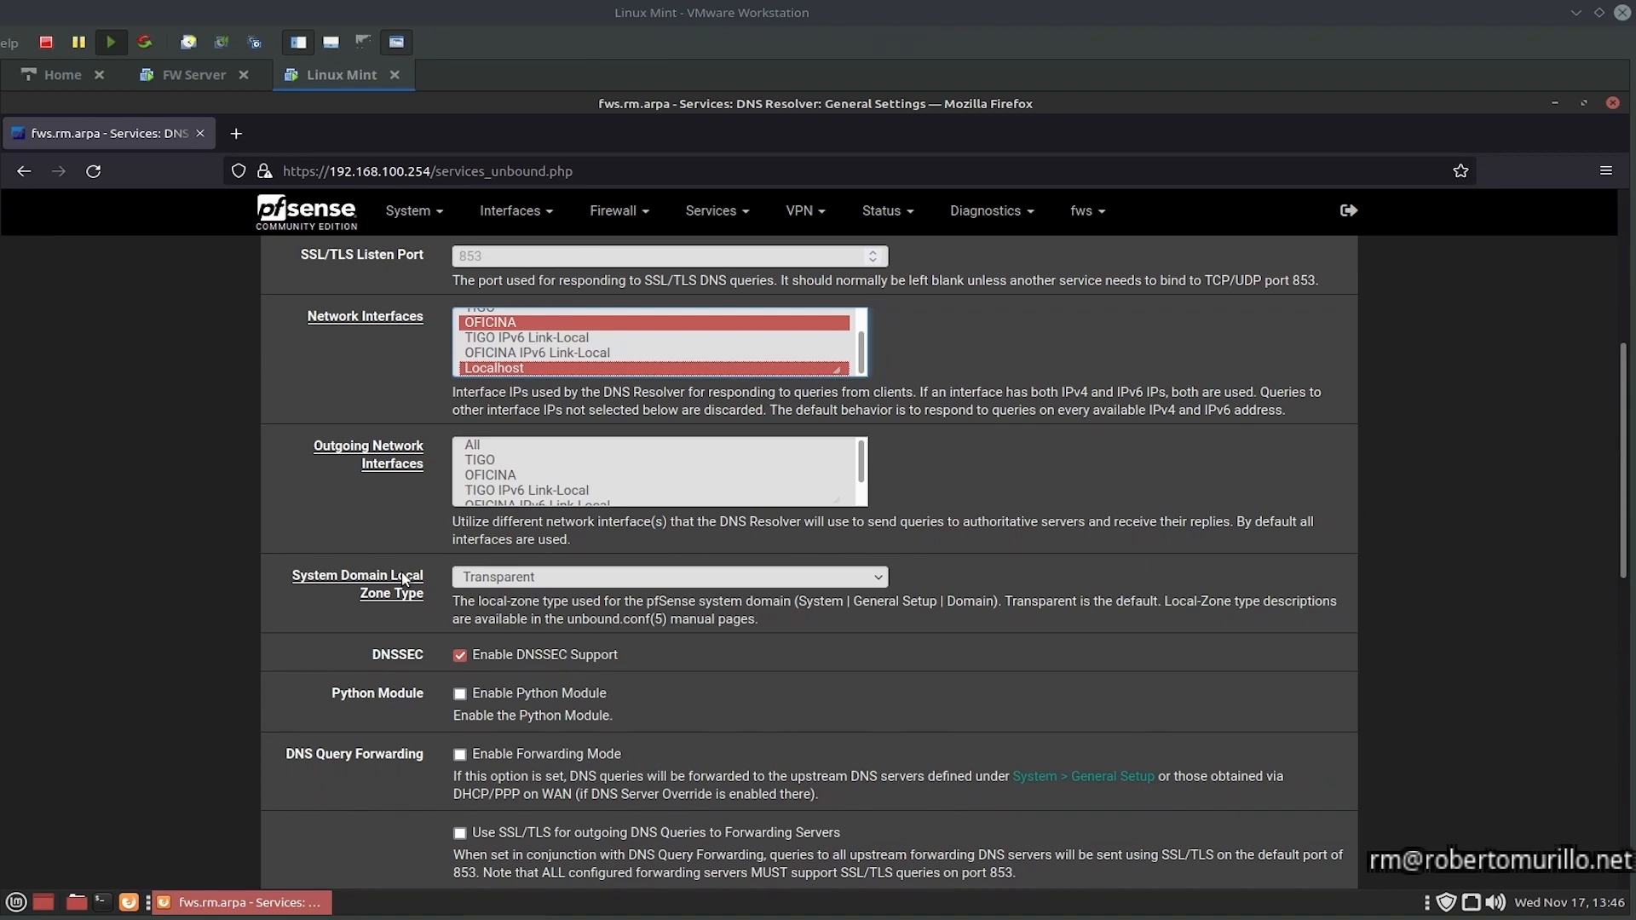
{"action": "left_click", "coordinate": [502, 460]}
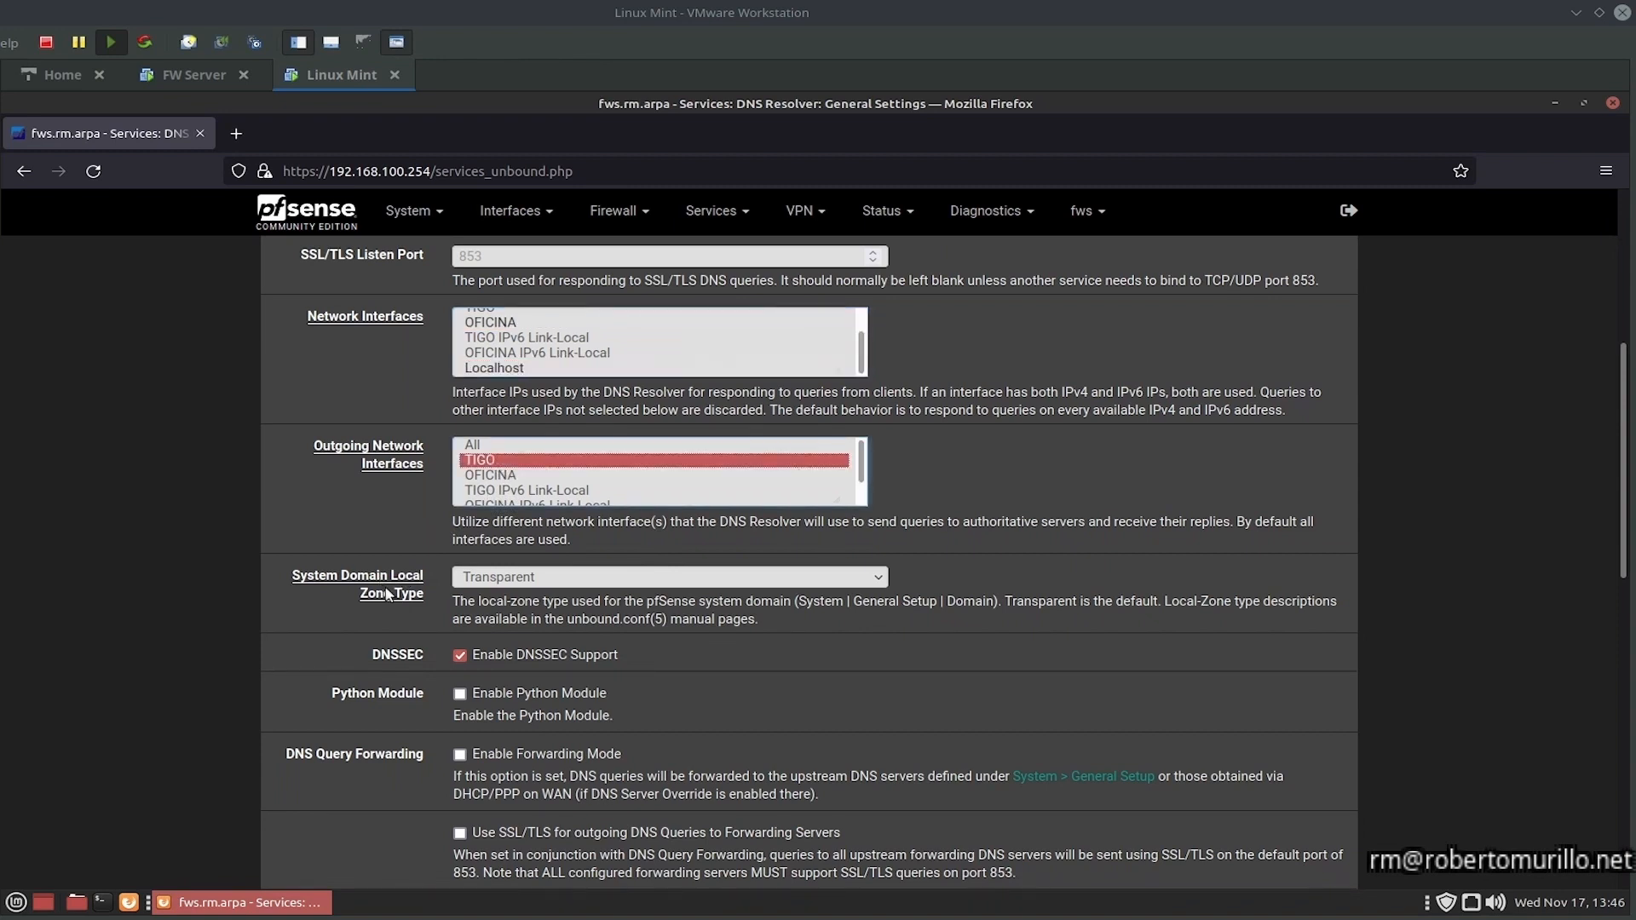
{"action": "scroll", "coordinate": [388, 594], "scroll_direction": "down", "scroll_amount": 2}
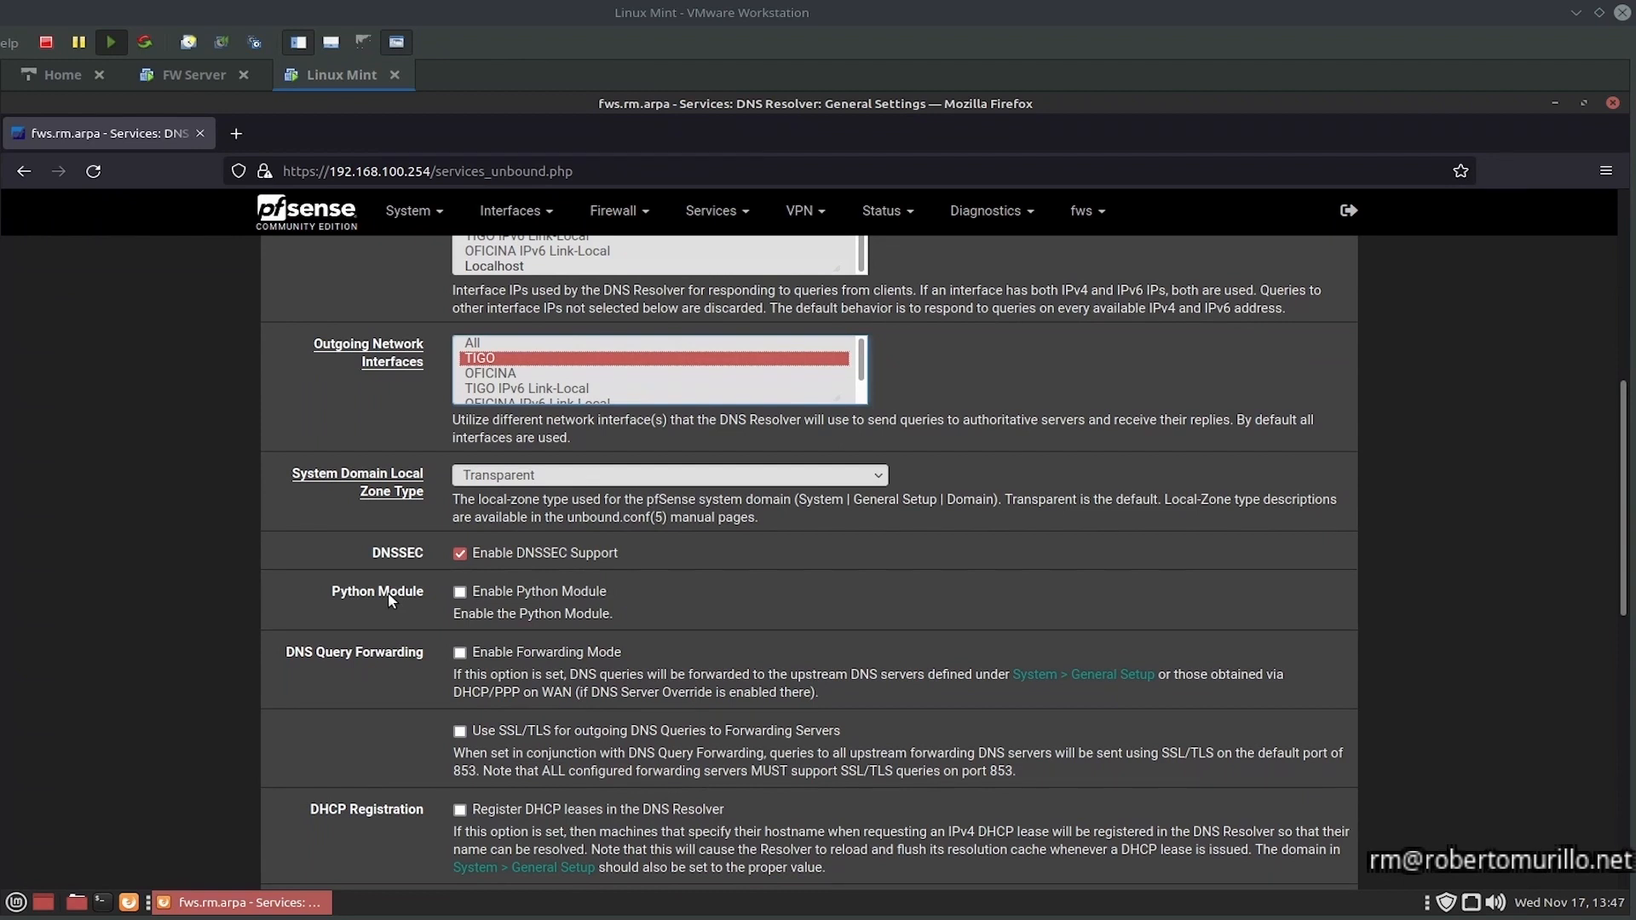
{"action": "left_click", "coordinate": [539, 475]}
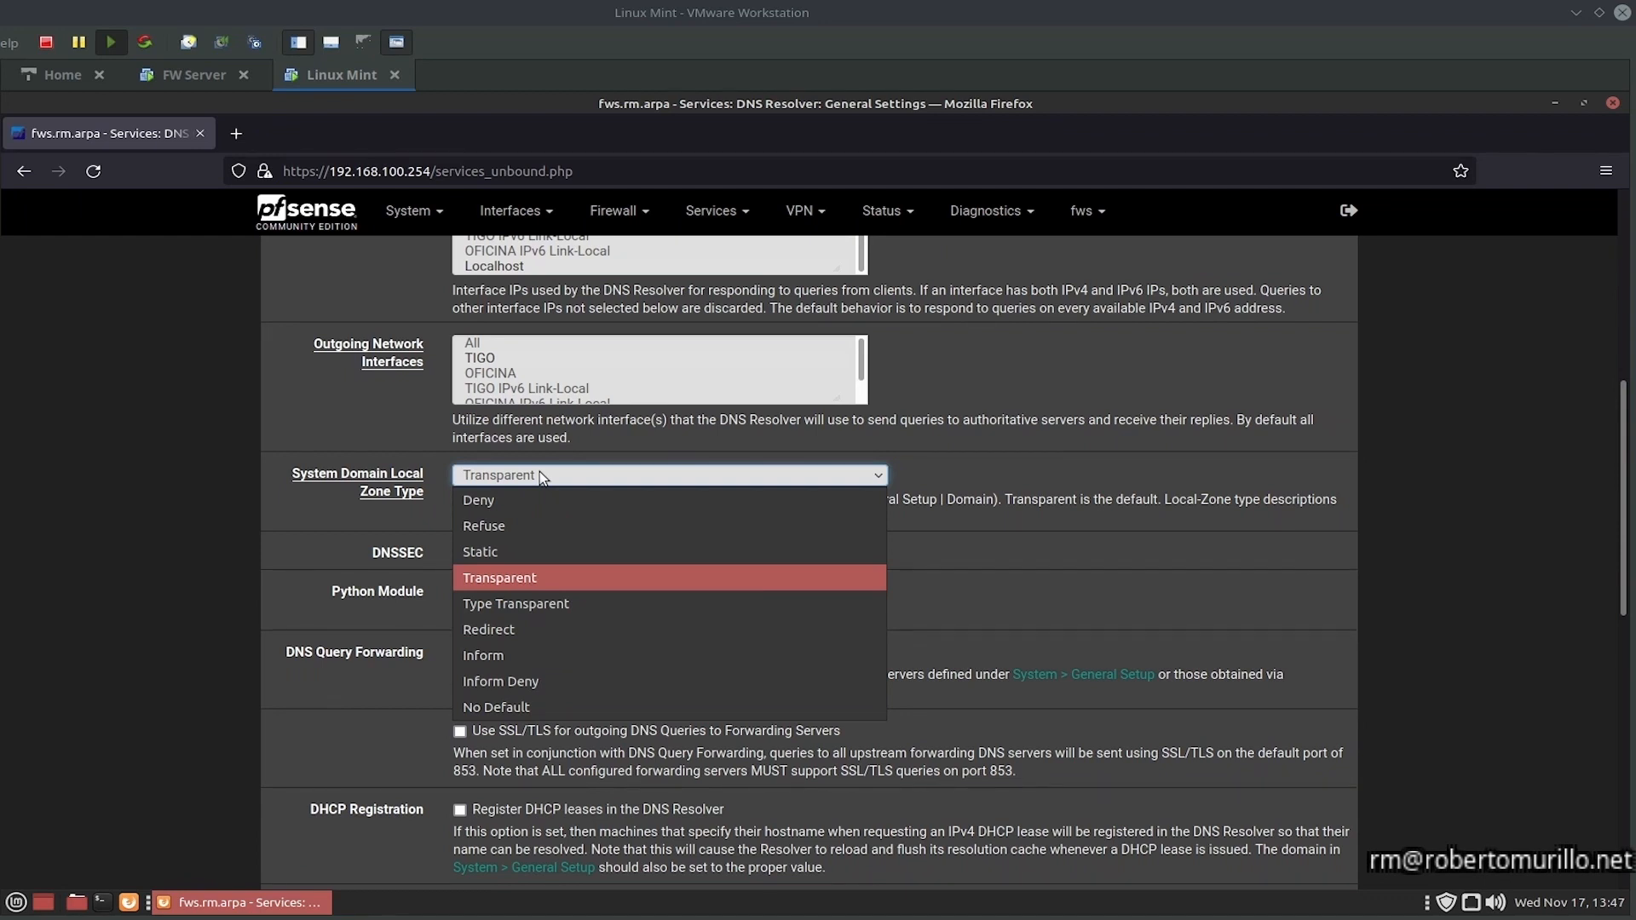
{"action": "scroll", "coordinate": [320, 531], "scroll_direction": "down", "scroll_amount": 3}
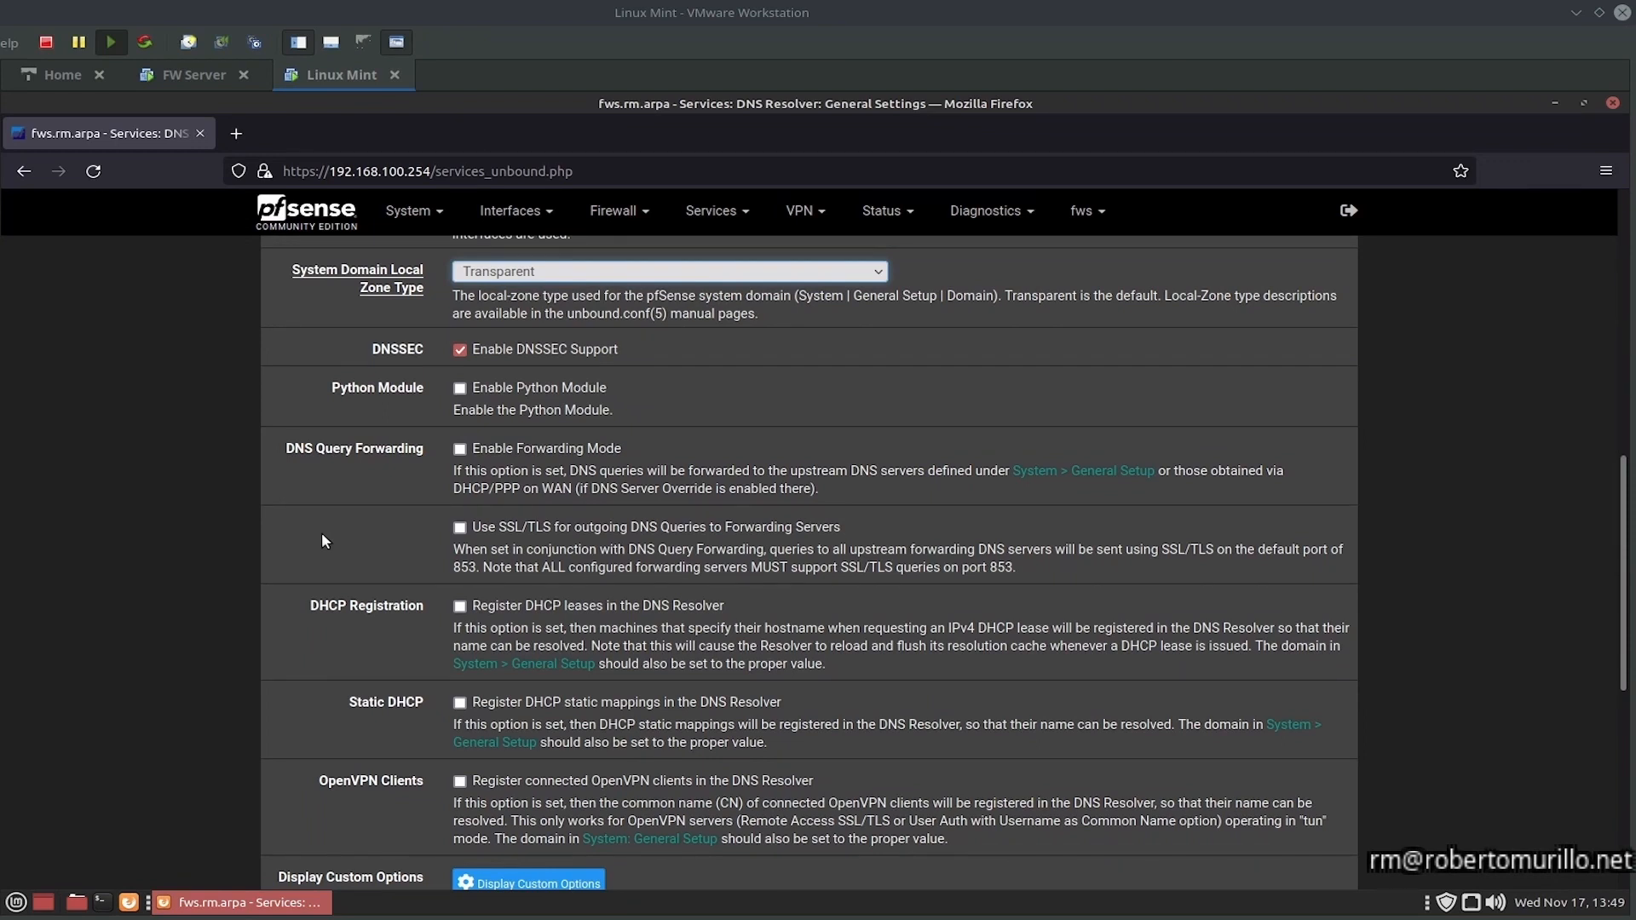
{"action": "scroll", "coordinate": [399, 381], "scroll_direction": "down", "scroll_amount": 2}
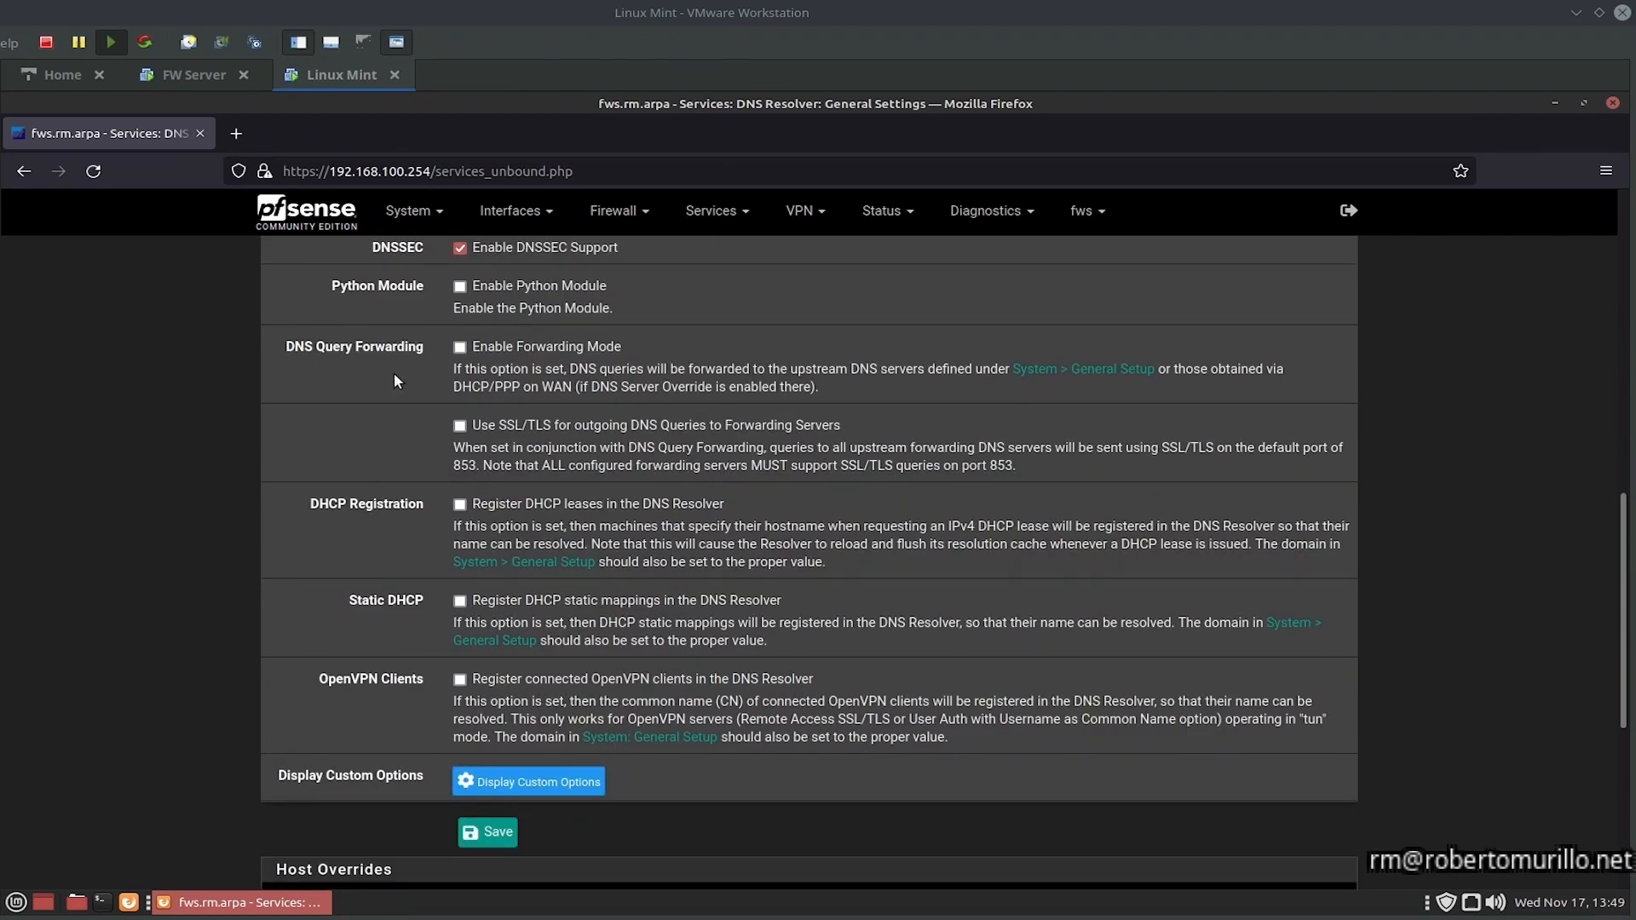
Step: Enable forwarding mode plus registration of DHCP leases and DHCP static mappings
{"action": "left_click", "coordinate": [460, 346]}
{"action": "scroll", "coordinate": [412, 412], "scroll_direction": "down", "scroll_amount": 2}
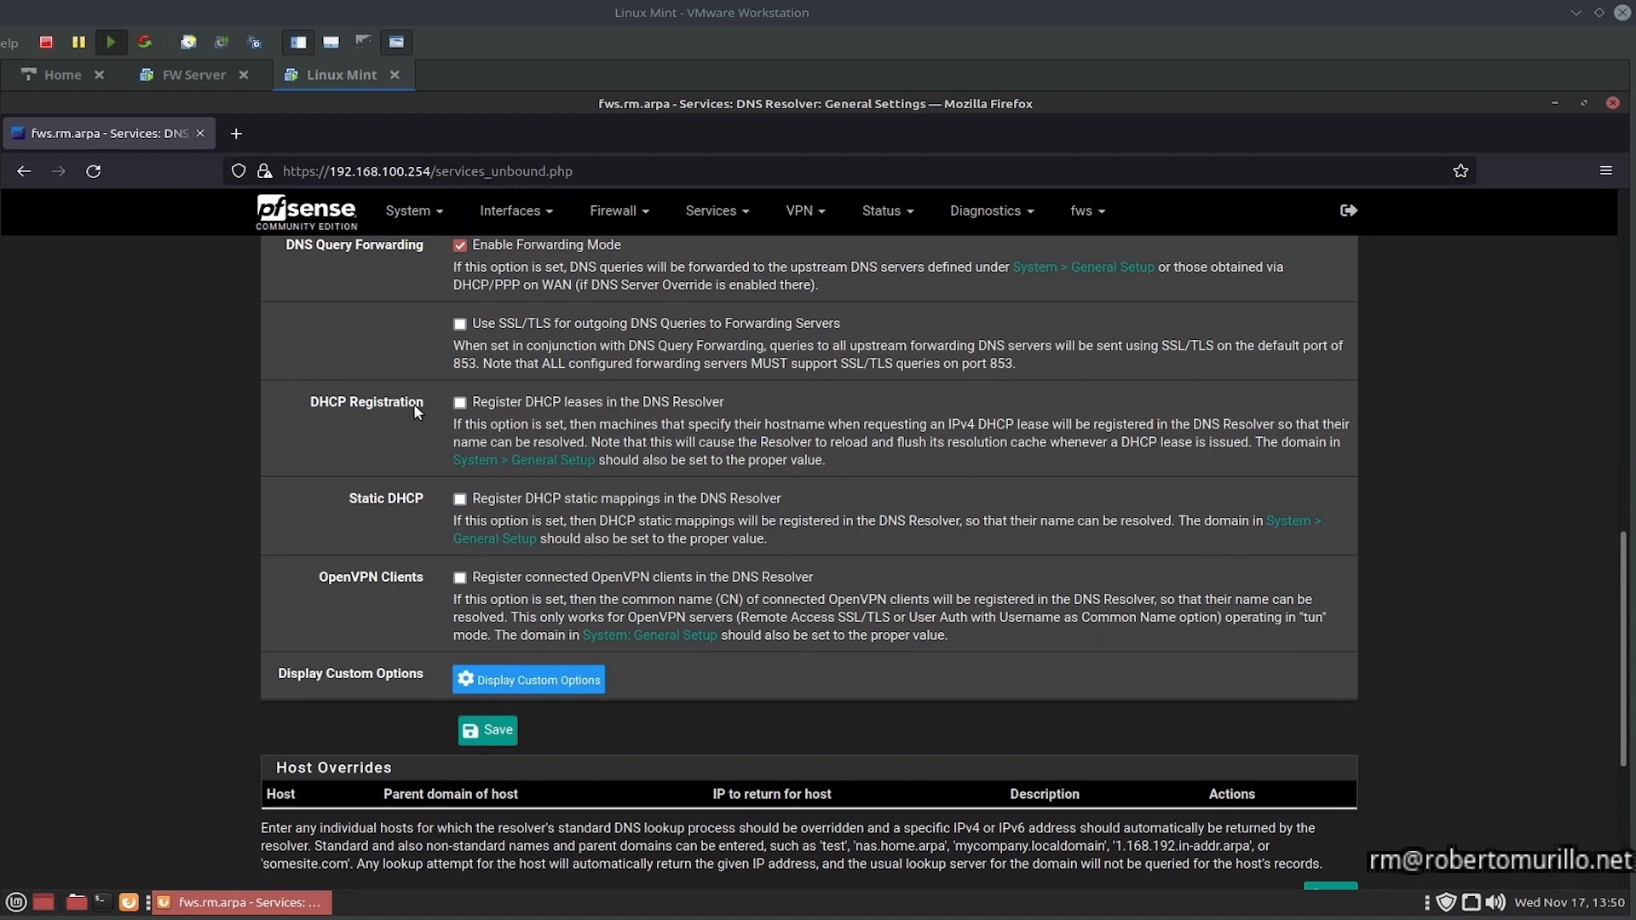
{"action": "left_click", "coordinate": [460, 403]}
{"action": "left_click", "coordinate": [460, 499]}
Step: Toggle the custom options box open and closed, then save the DNS Resolver settings
{"action": "scroll", "coordinate": [396, 511], "scroll_direction": "down", "scroll_amount": 2}
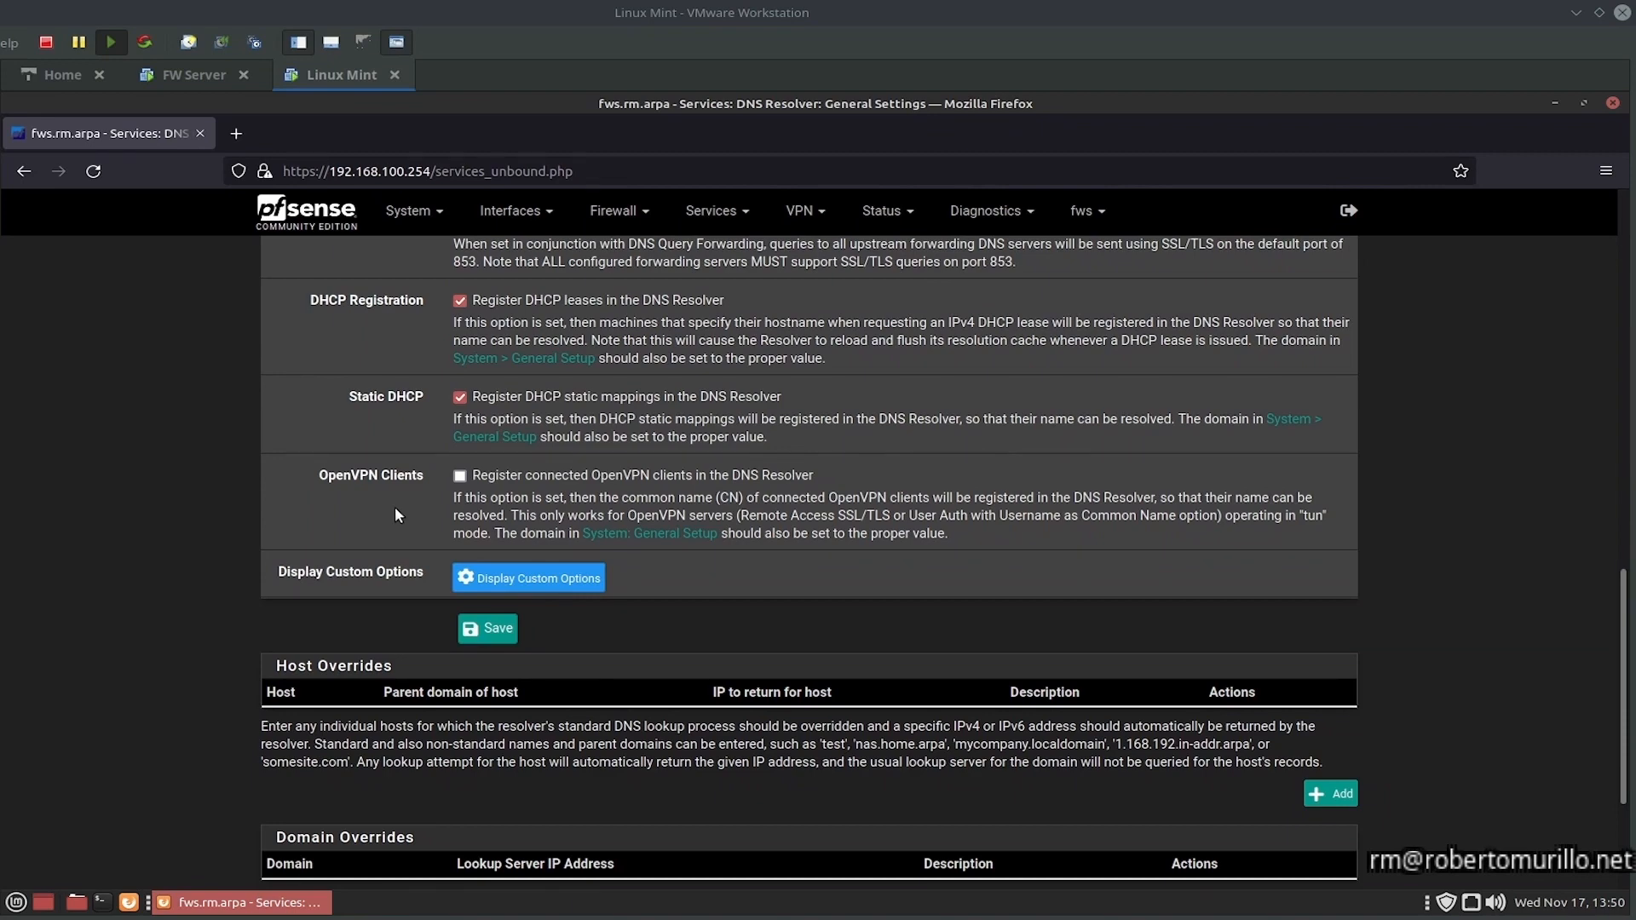
{"action": "scroll", "coordinate": [395, 515], "scroll_direction": "down", "scroll_amount": 2}
{"action": "left_click", "coordinate": [492, 485]}
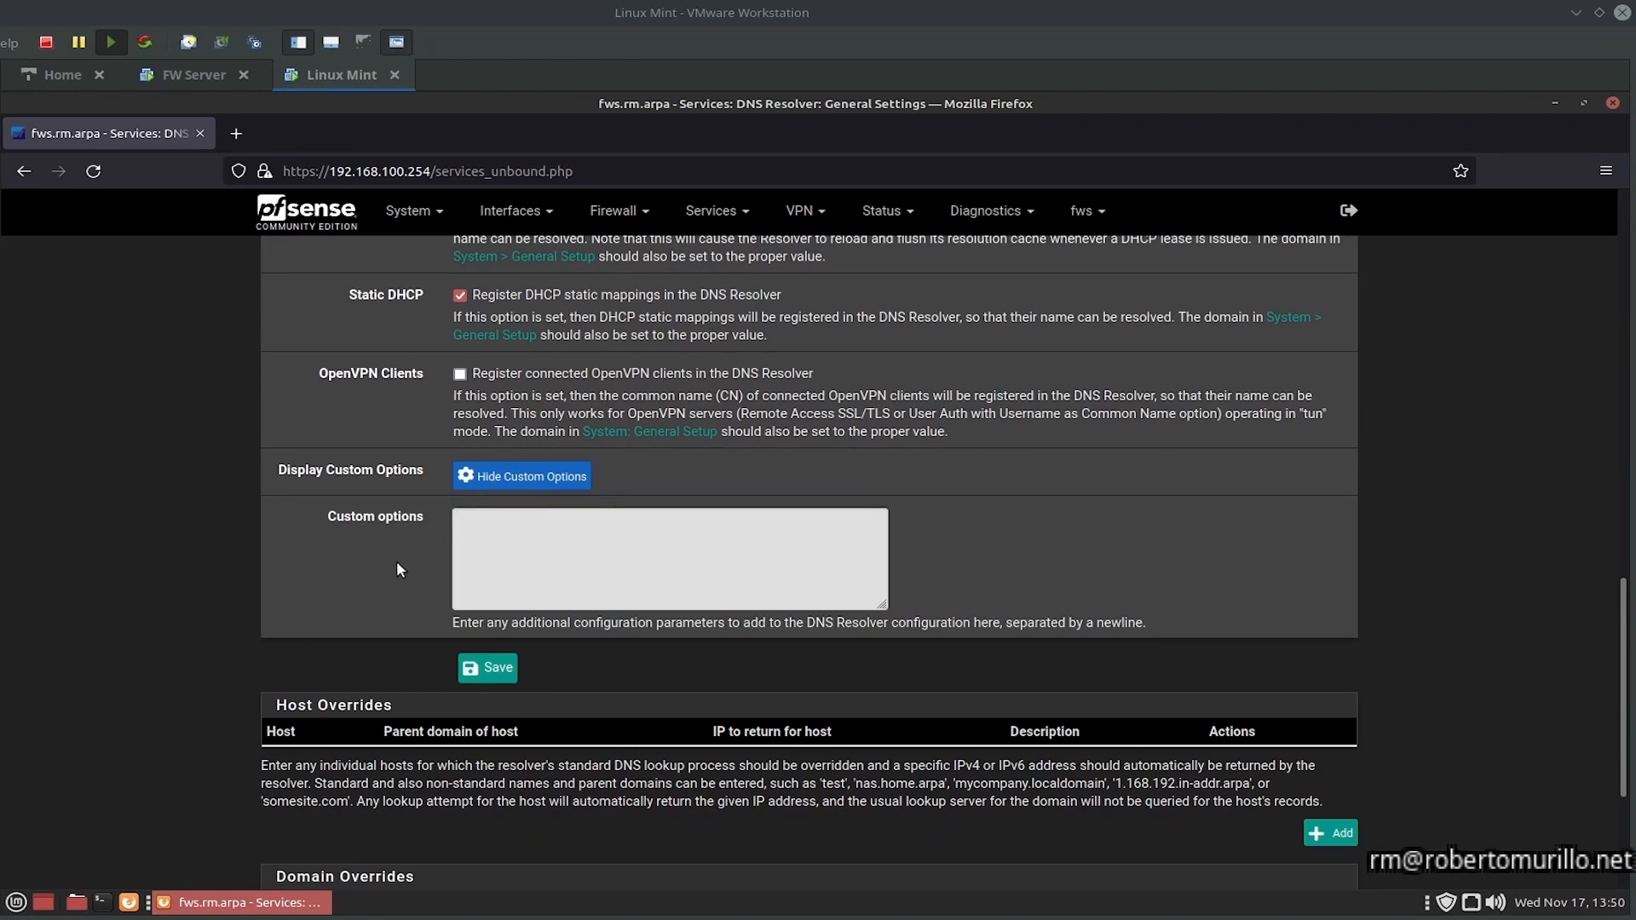
{"action": "left_click", "coordinate": [511, 476]}
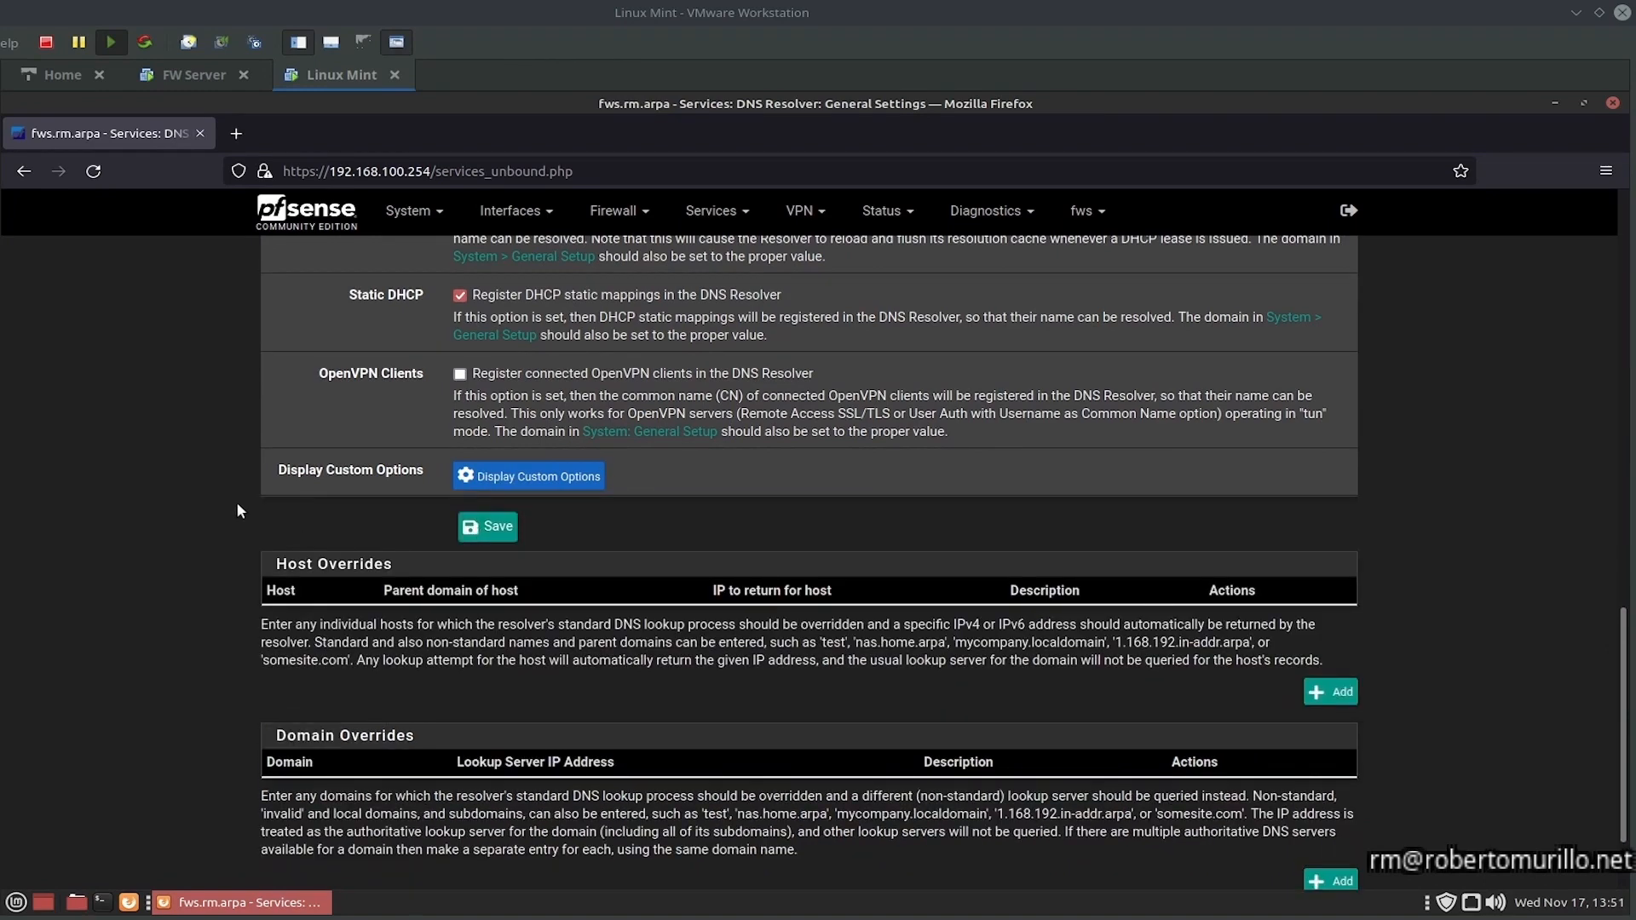
{"action": "scroll", "coordinate": [237, 509], "scroll_direction": "up", "scroll_amount": 5}
{"action": "scroll", "coordinate": [235, 501], "scroll_direction": "up", "scroll_amount": 3}
{"action": "scroll", "coordinate": [535, 661], "scroll_direction": "down", "scroll_amount": 7}
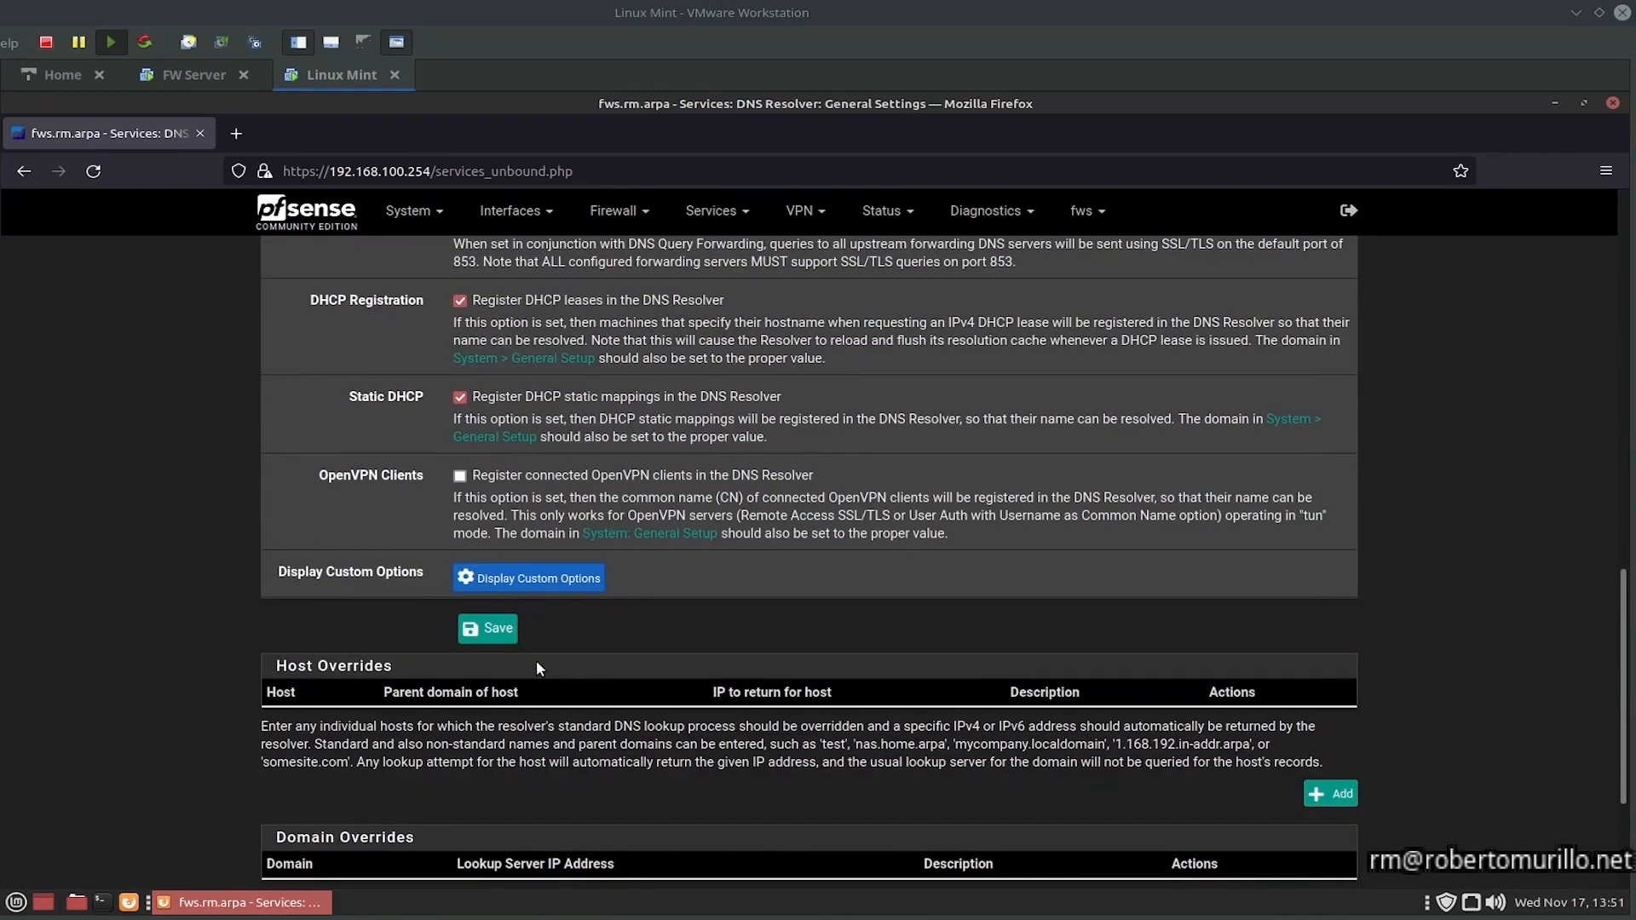
{"action": "left_click", "coordinate": [492, 631]}
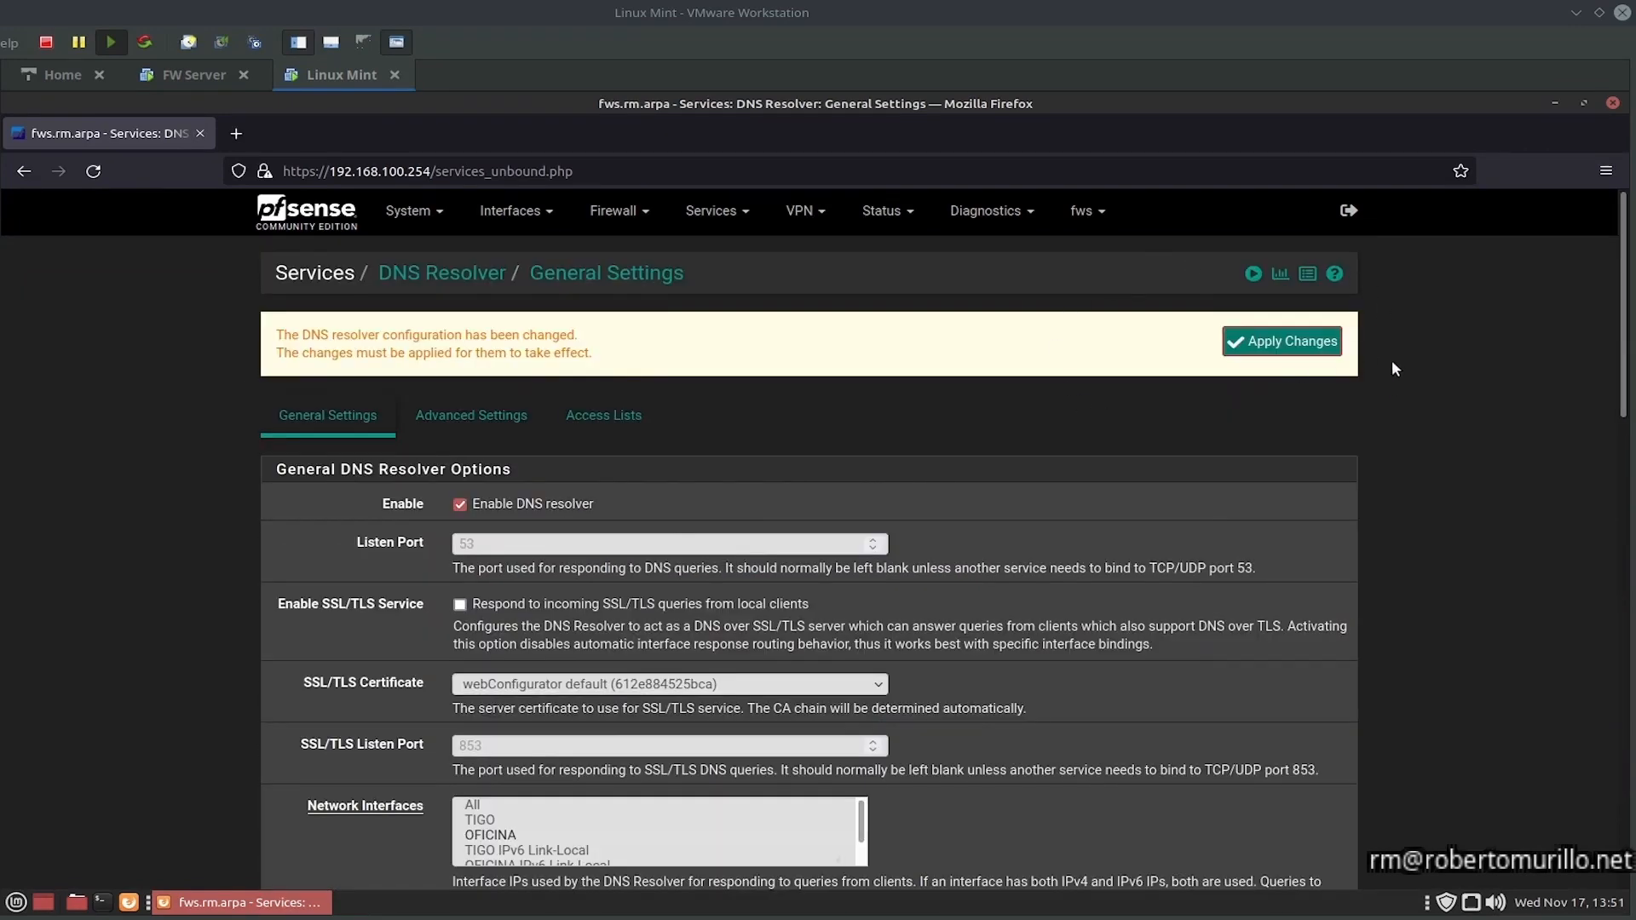
{"action": "scroll", "coordinate": [1105, 747], "scroll_direction": "down", "scroll_amount": 5}
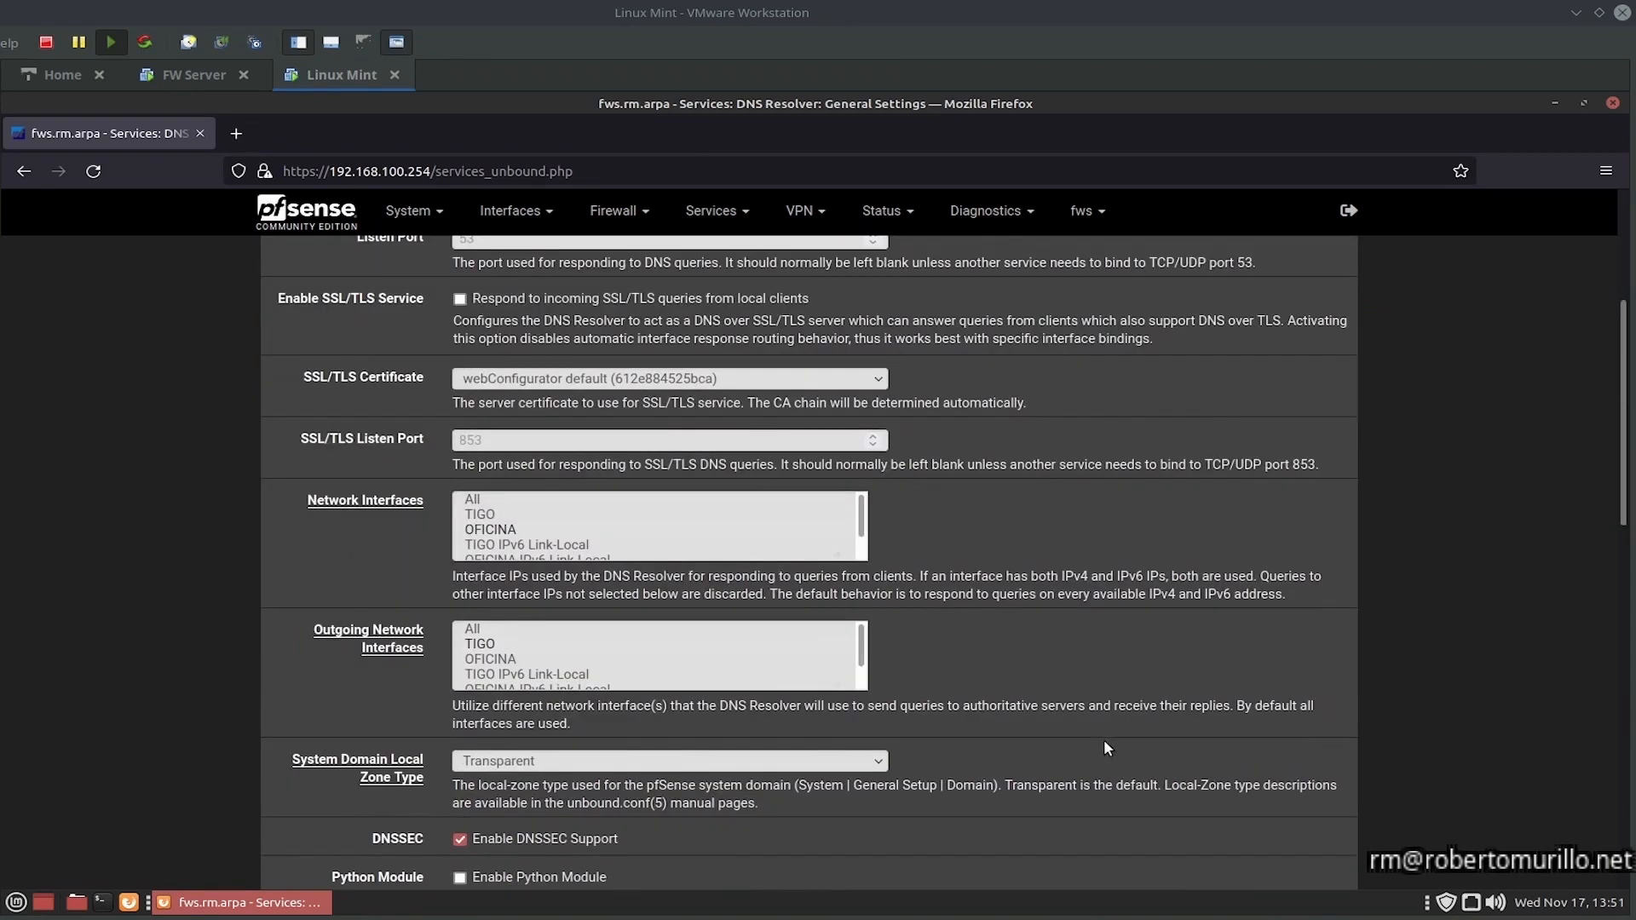
{"action": "scroll", "coordinate": [1106, 748], "scroll_direction": "down", "scroll_amount": 1}
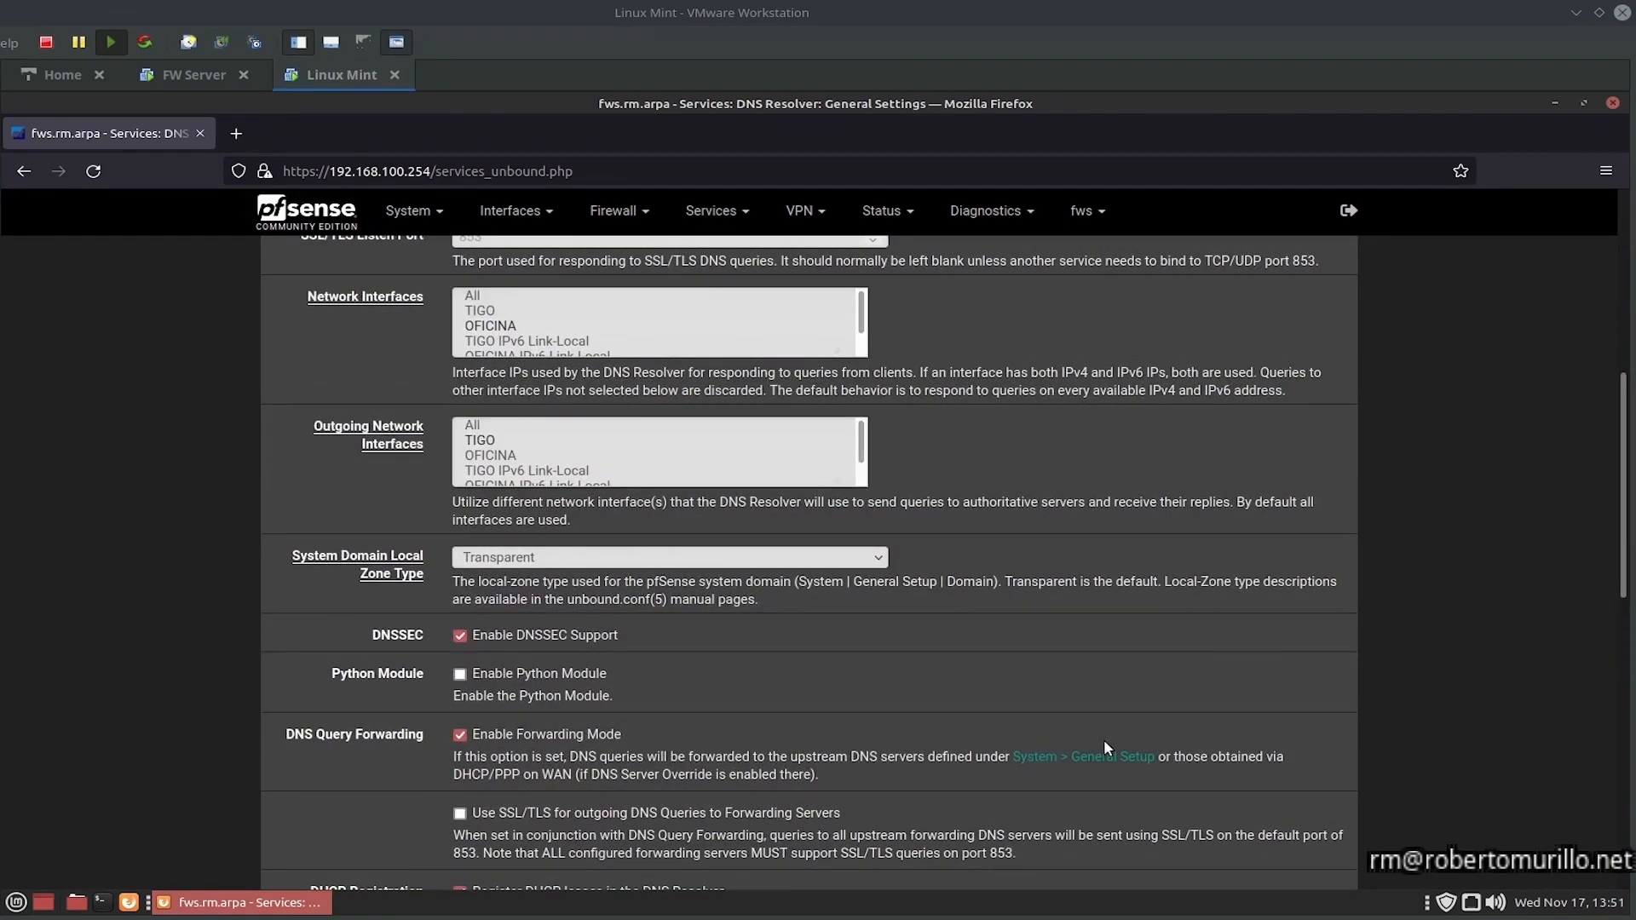
{"action": "scroll", "coordinate": [1104, 741], "scroll_direction": "down", "scroll_amount": 7}
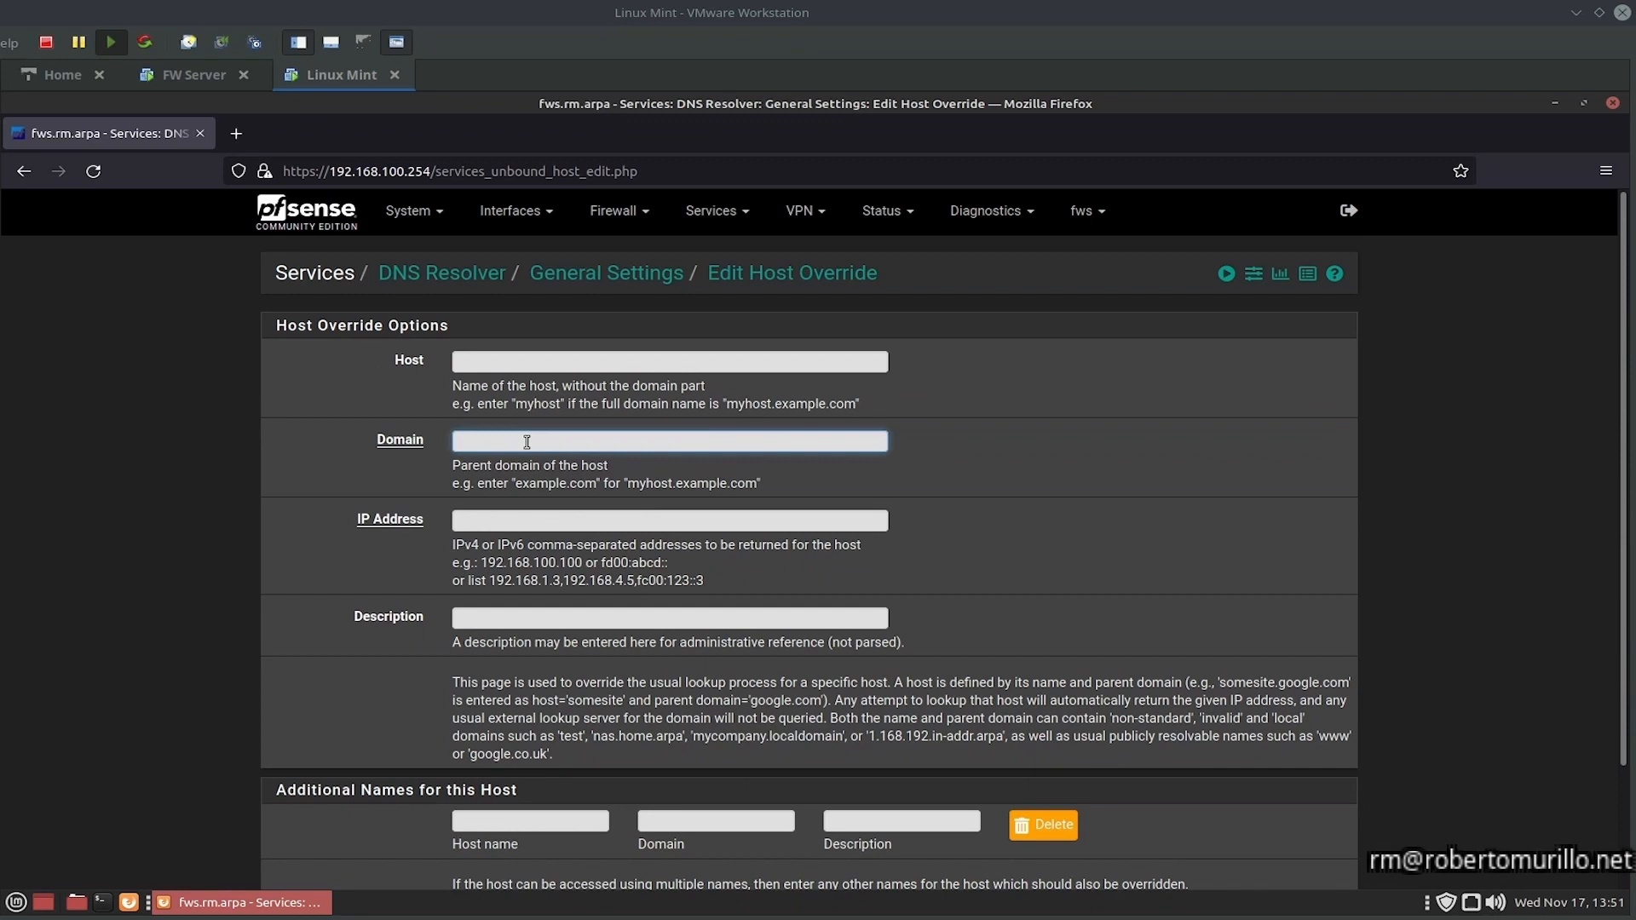
Step: Enter override domain rm.arpa, IP 192.168.100.254, description 'Dominio Principal LAN', and save
{"action": "type", "text": "rm.arpa"}
{"action": "key", "text": "Tab"}
{"action": "type", "text": "192."}
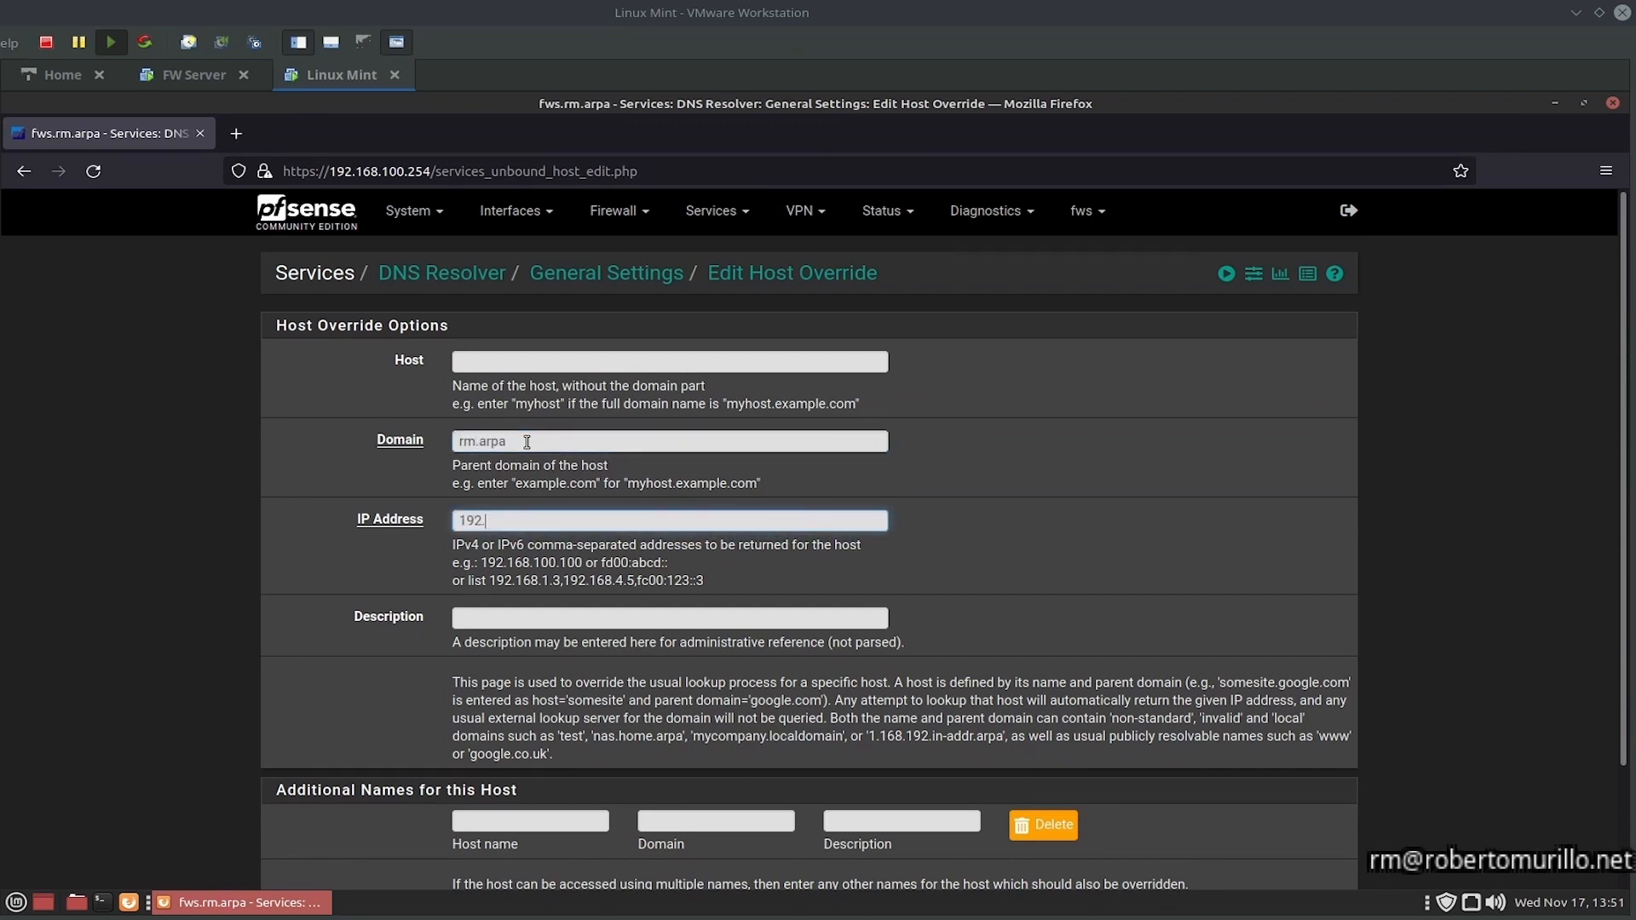
{"action": "type", "text": "168.100.254"}
{"action": "left_click", "coordinate": [525, 615]}
{"action": "type", "text": "Domi"}
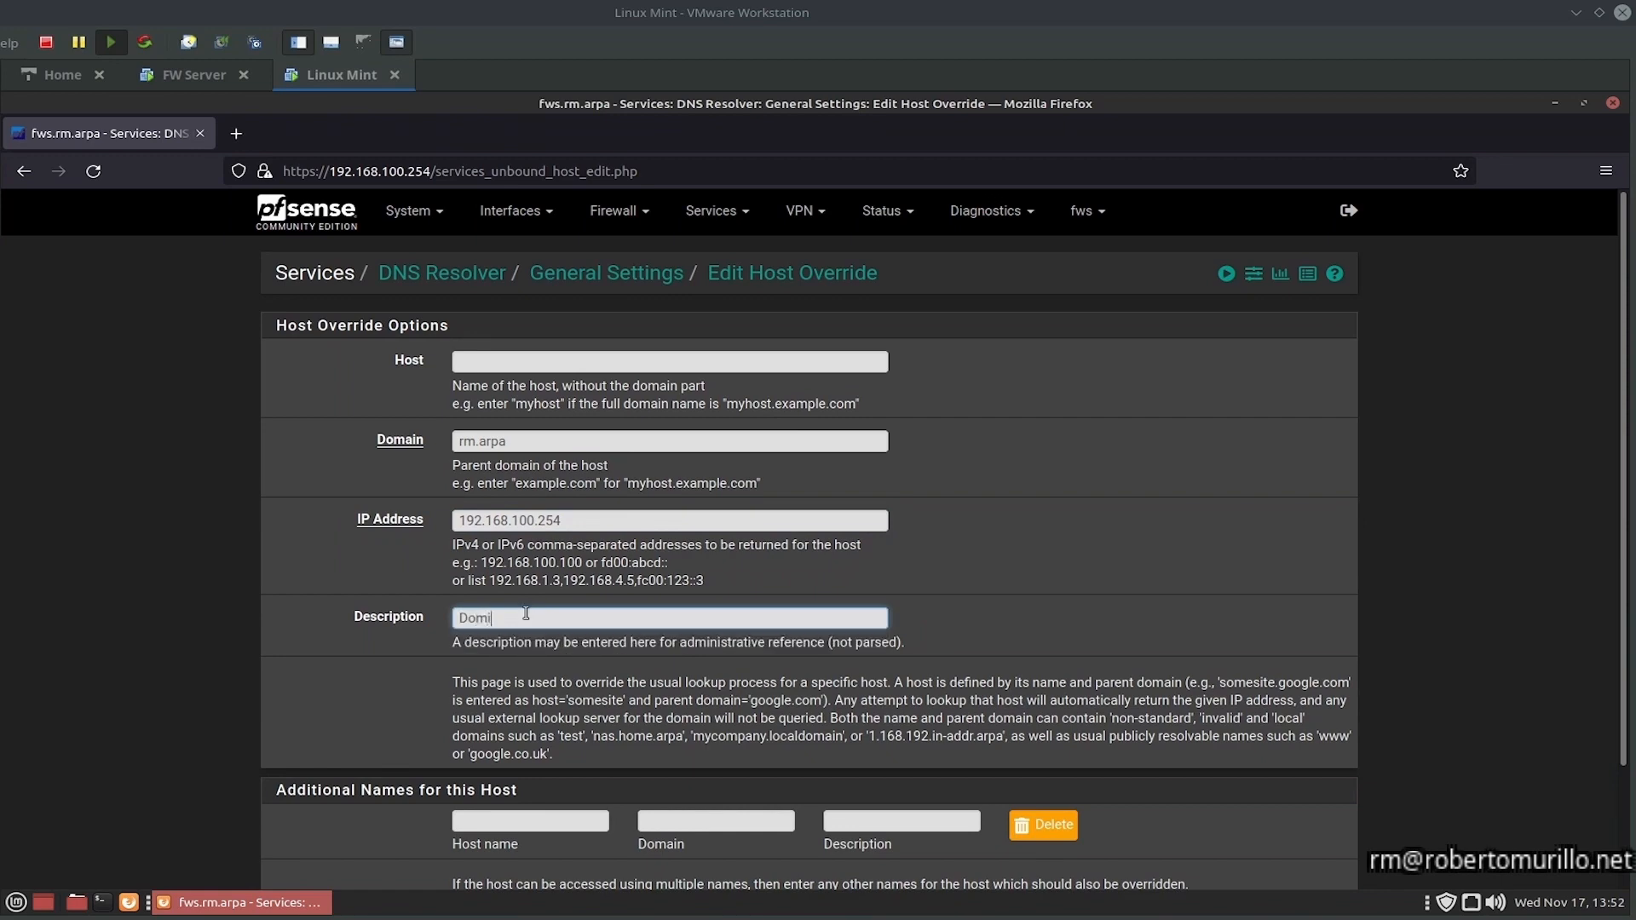
{"action": "type", "text": "nio Principal LAN"}
{"action": "scroll", "coordinate": [385, 665], "scroll_direction": "down", "scroll_amount": 3}
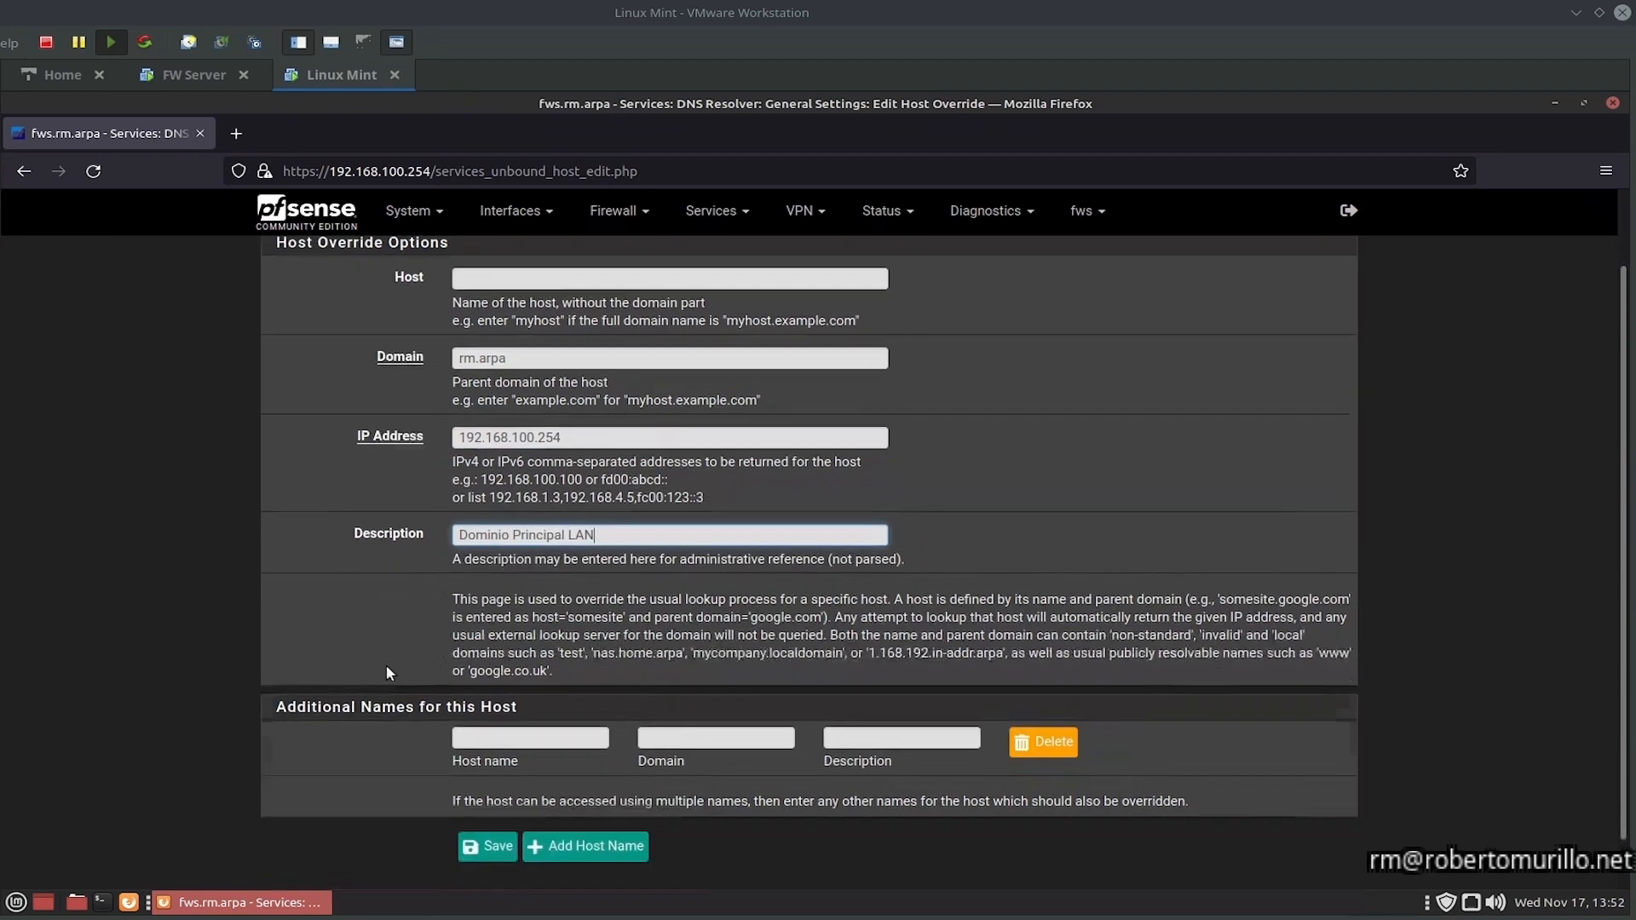
{"action": "left_click", "coordinate": [496, 792]}
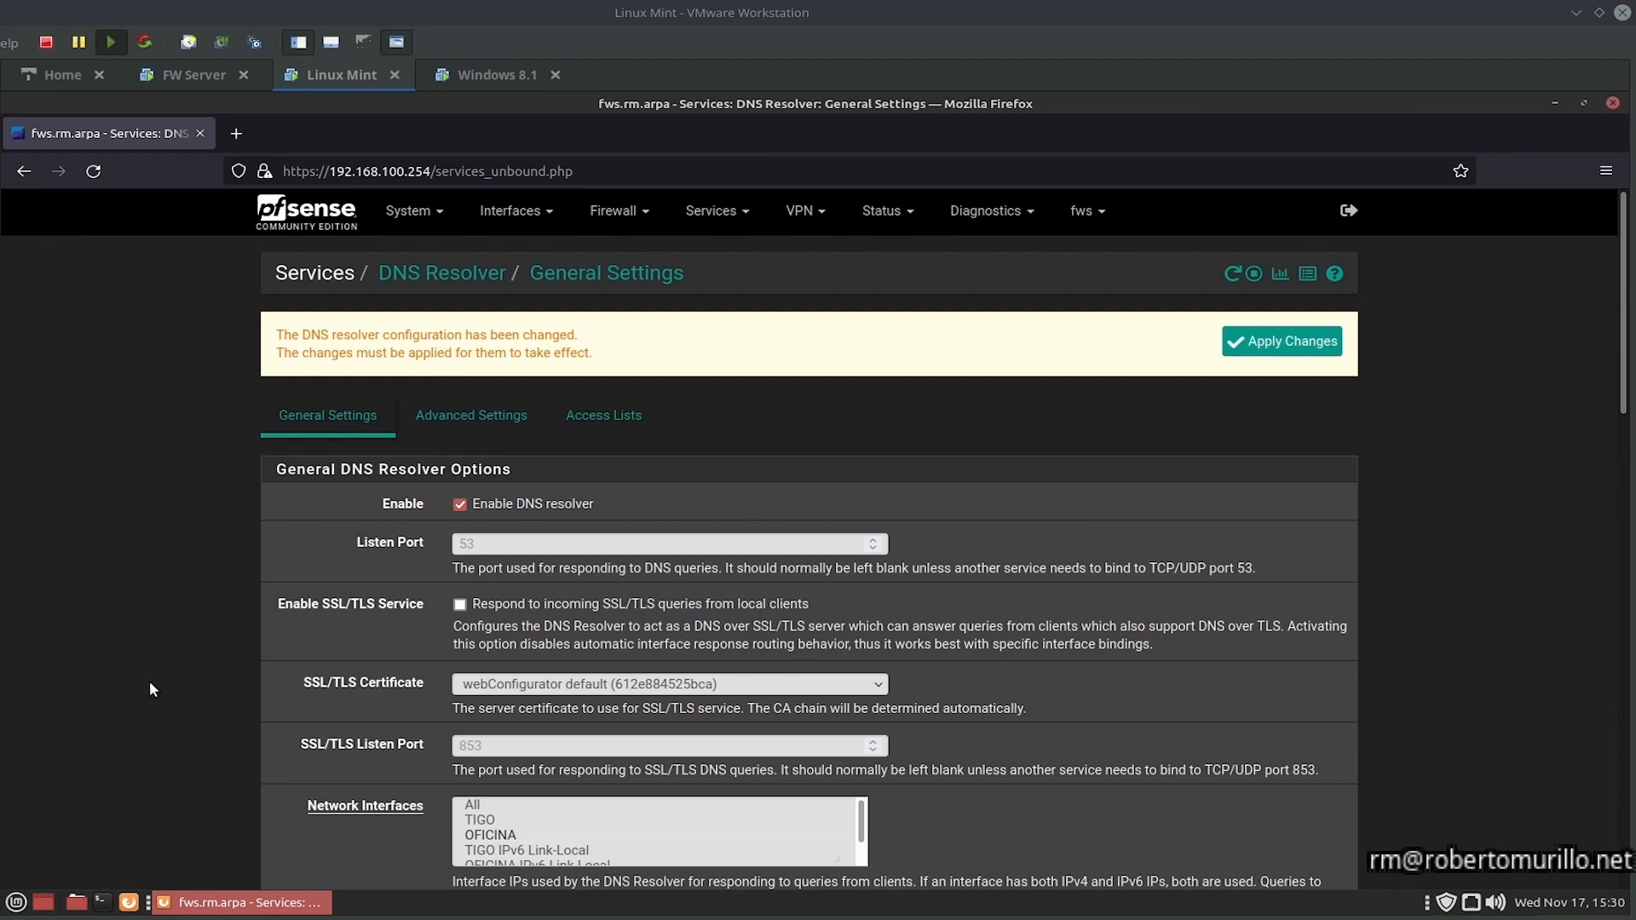
{"action": "left_click", "coordinate": [483, 428]}
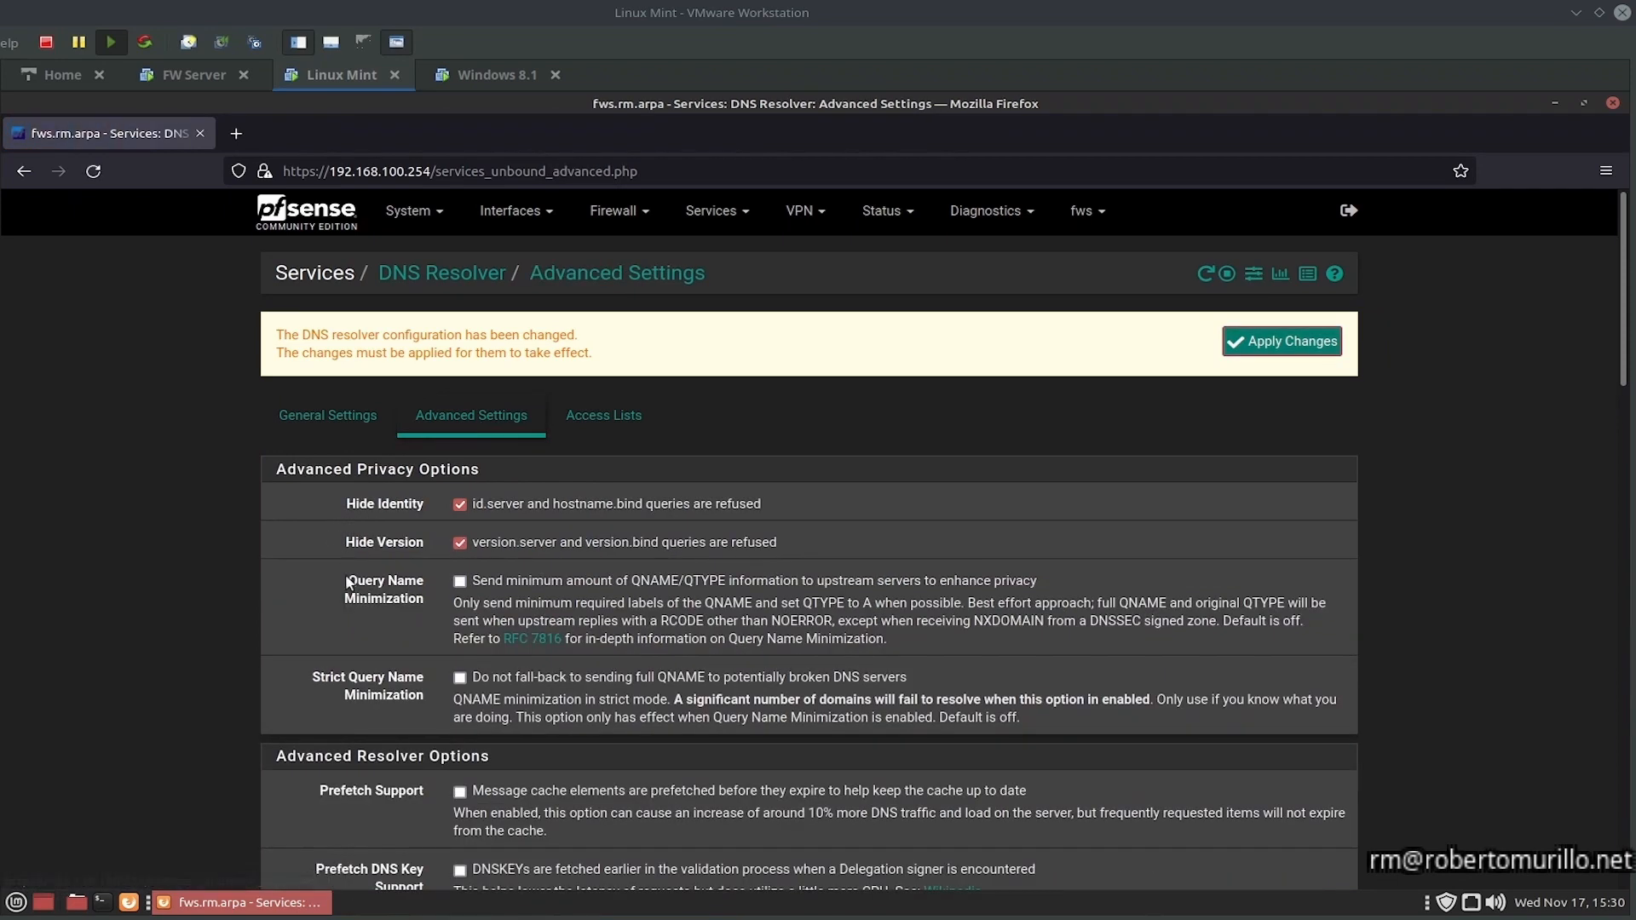
{"action": "scroll", "coordinate": [349, 593], "scroll_direction": "down", "scroll_amount": 2}
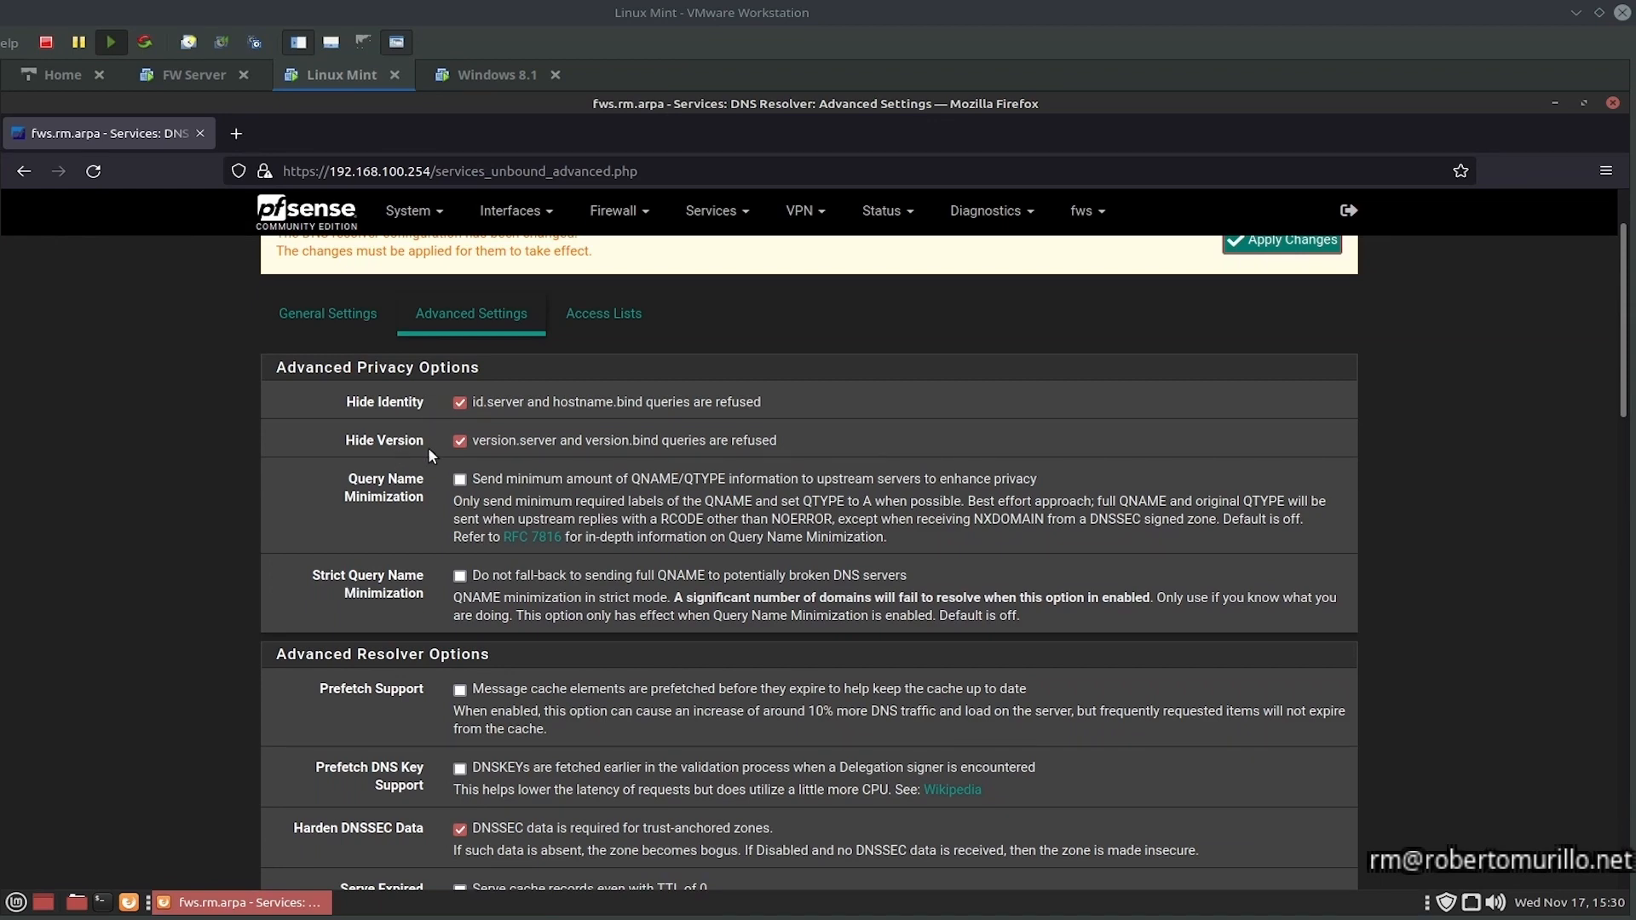
{"action": "scroll", "coordinate": [427, 446], "scroll_direction": "down", "scroll_amount": 5}
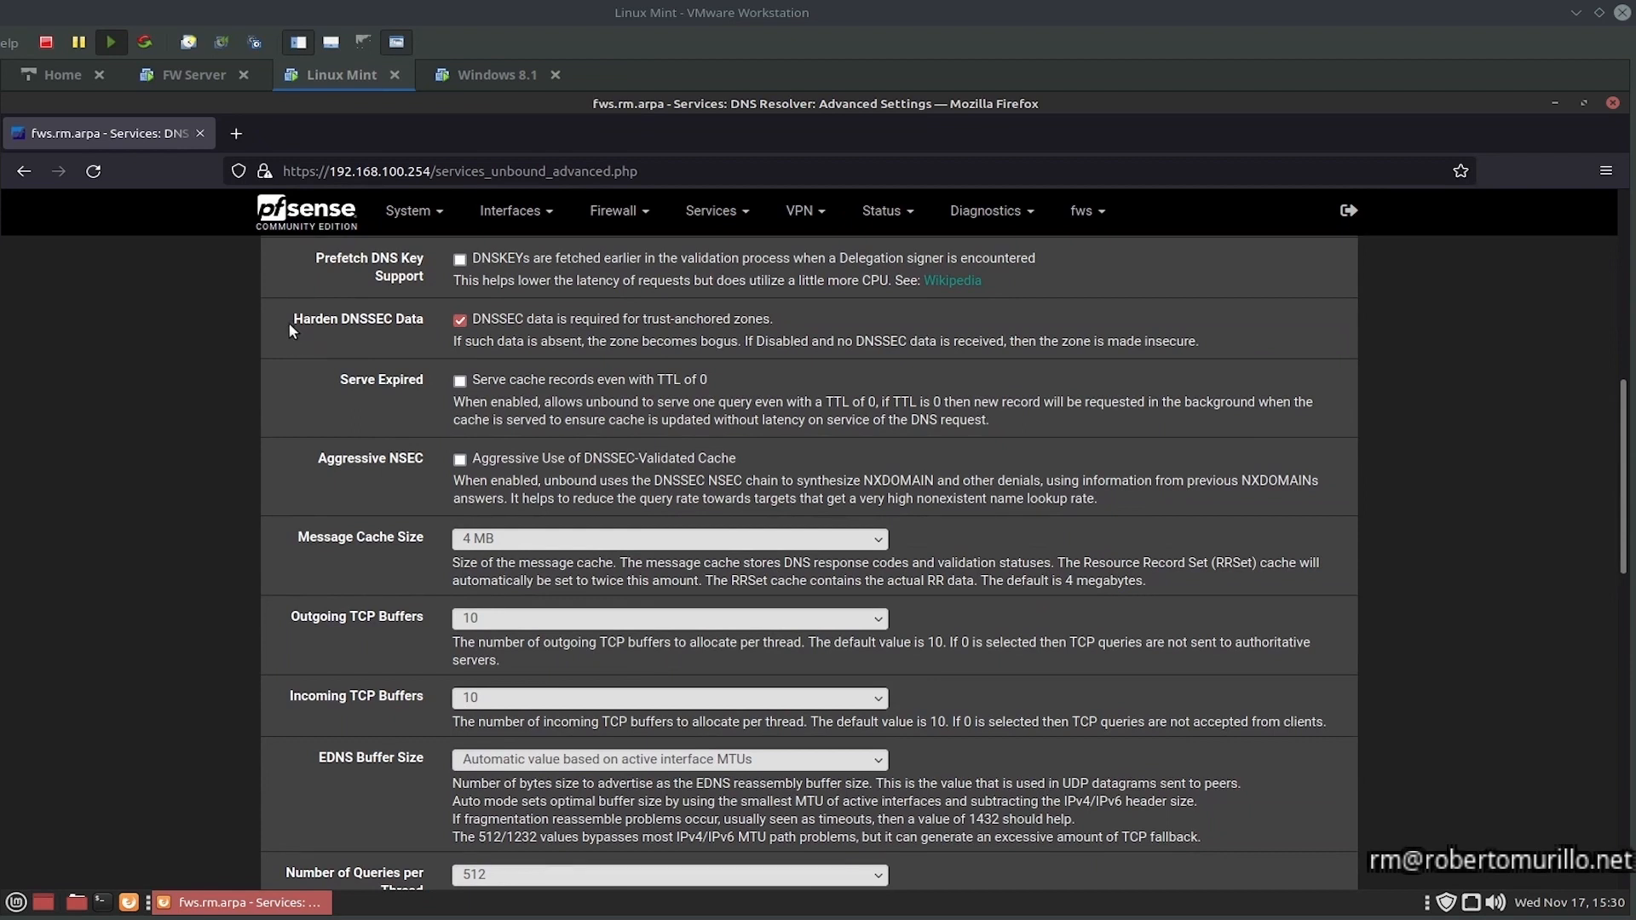
{"action": "left_click_drag", "start_coordinate": [288, 322], "coordinate": [410, 320]}
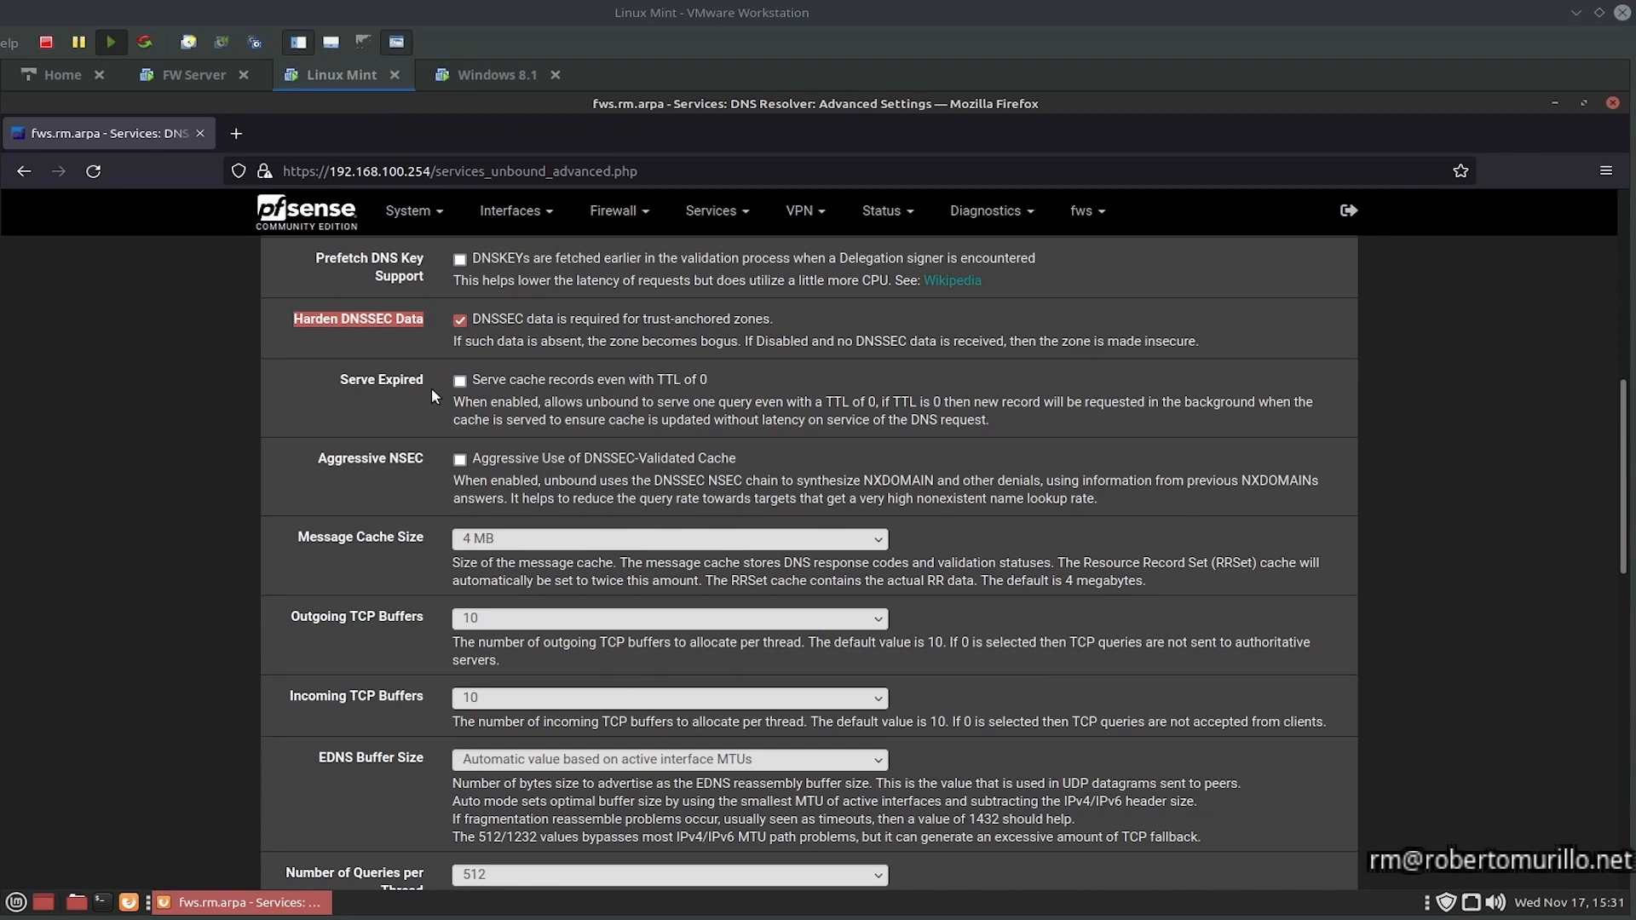
{"action": "scroll", "coordinate": [425, 345], "scroll_direction": "down", "scroll_amount": 3}
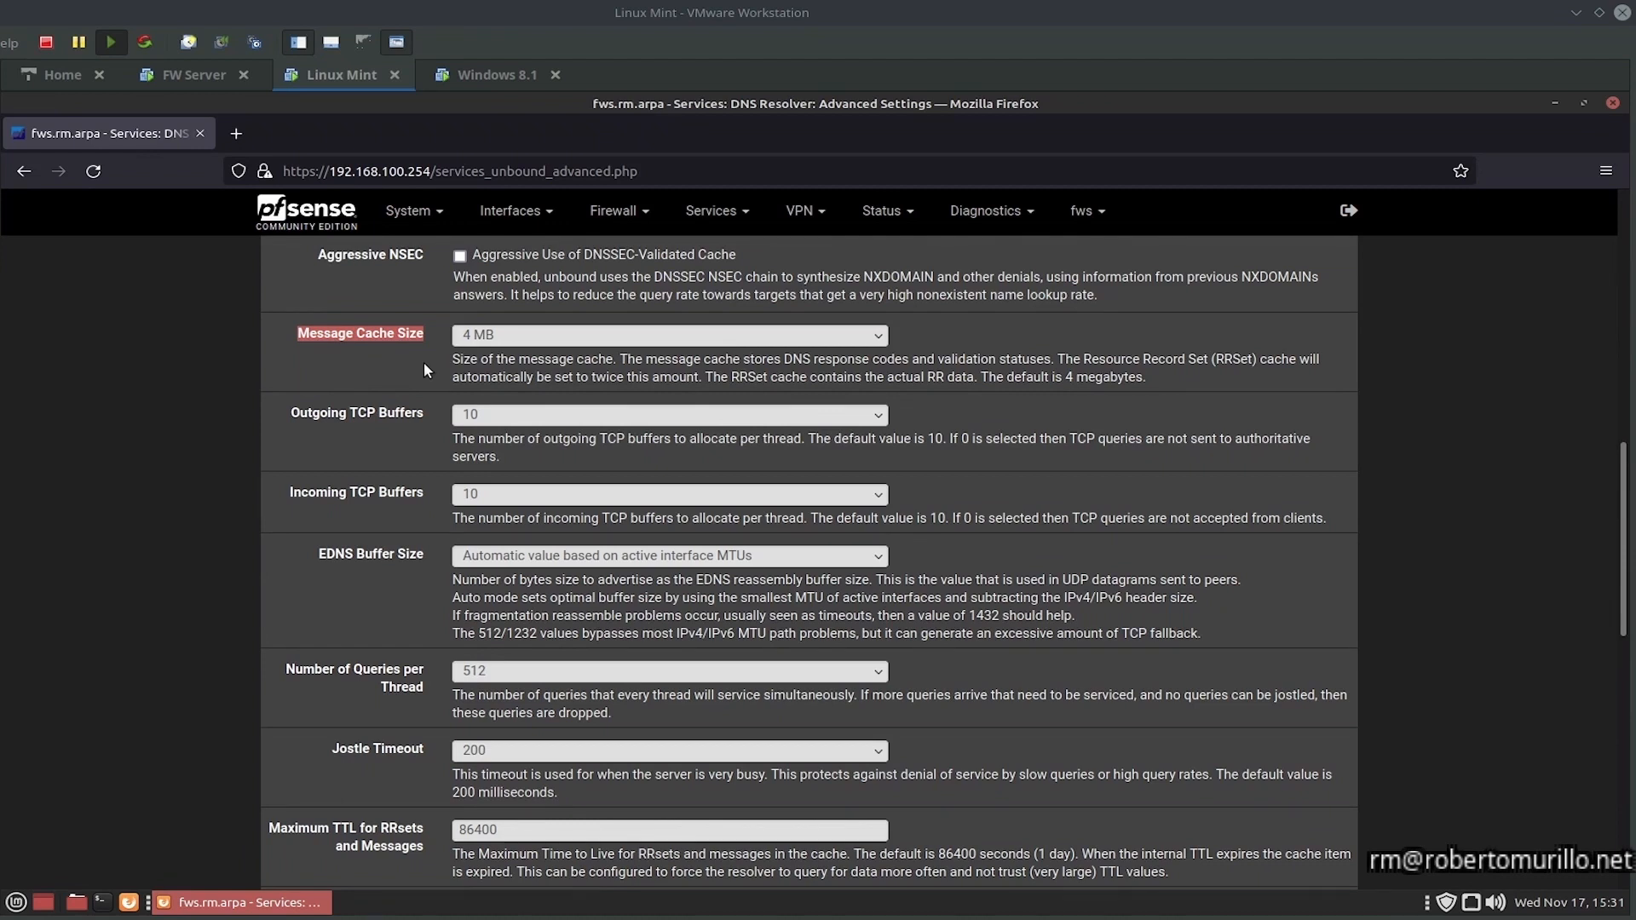
Step: Choose 512 MB for Message Cache Size and highlight the Number of Hosts to Cache setting
{"action": "left_click", "coordinate": [512, 347]}
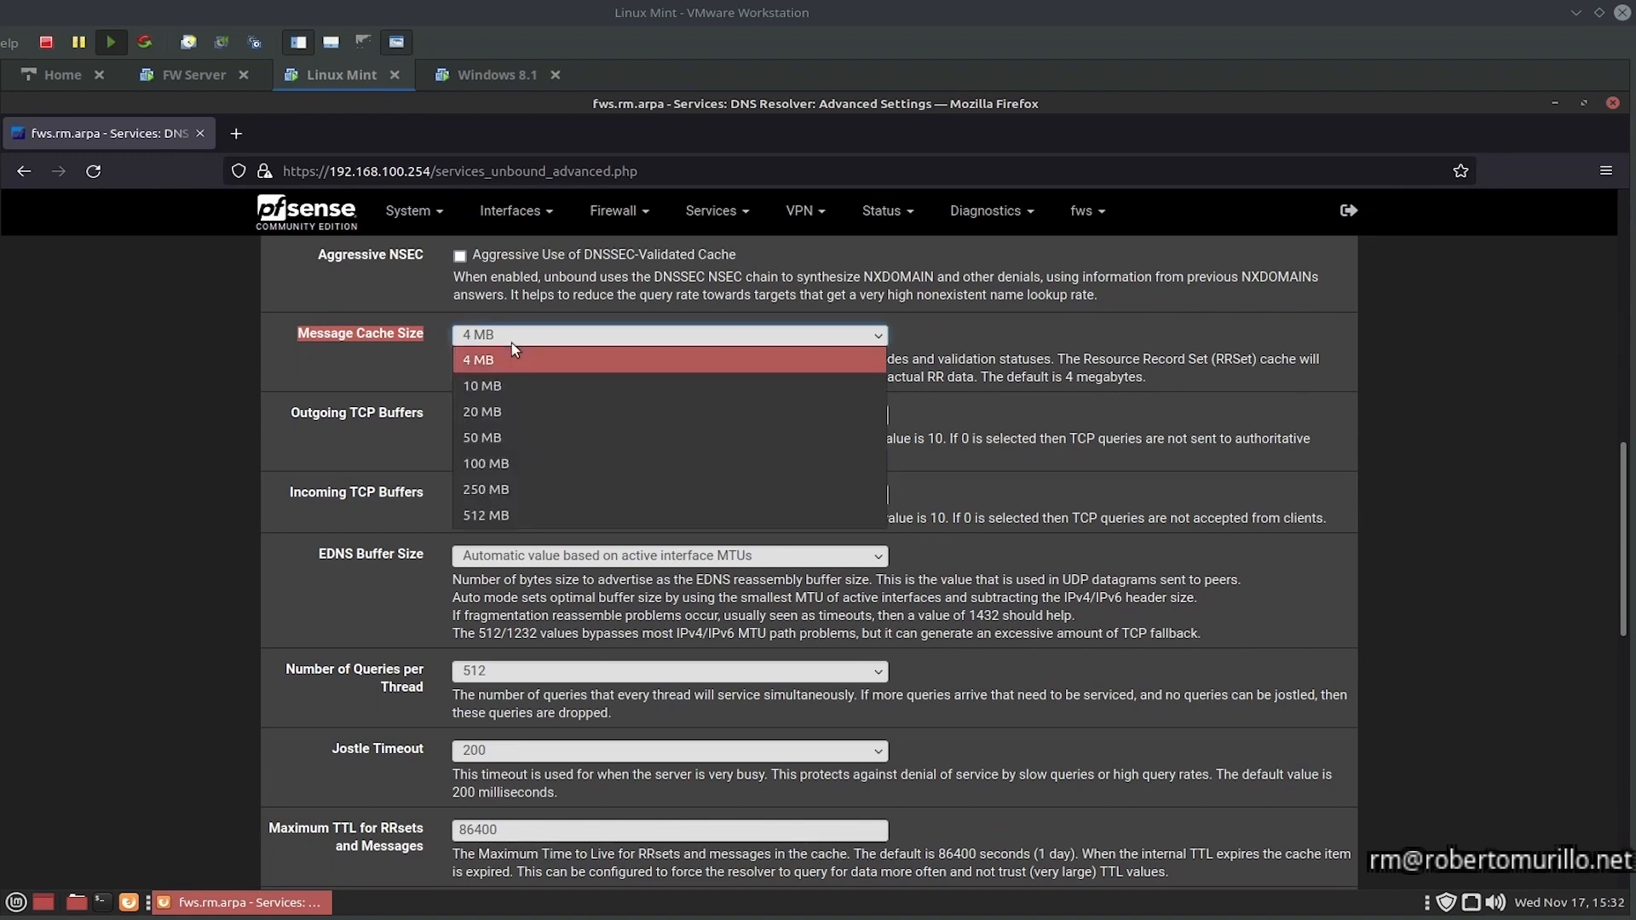
{"action": "left_click", "coordinate": [490, 515]}
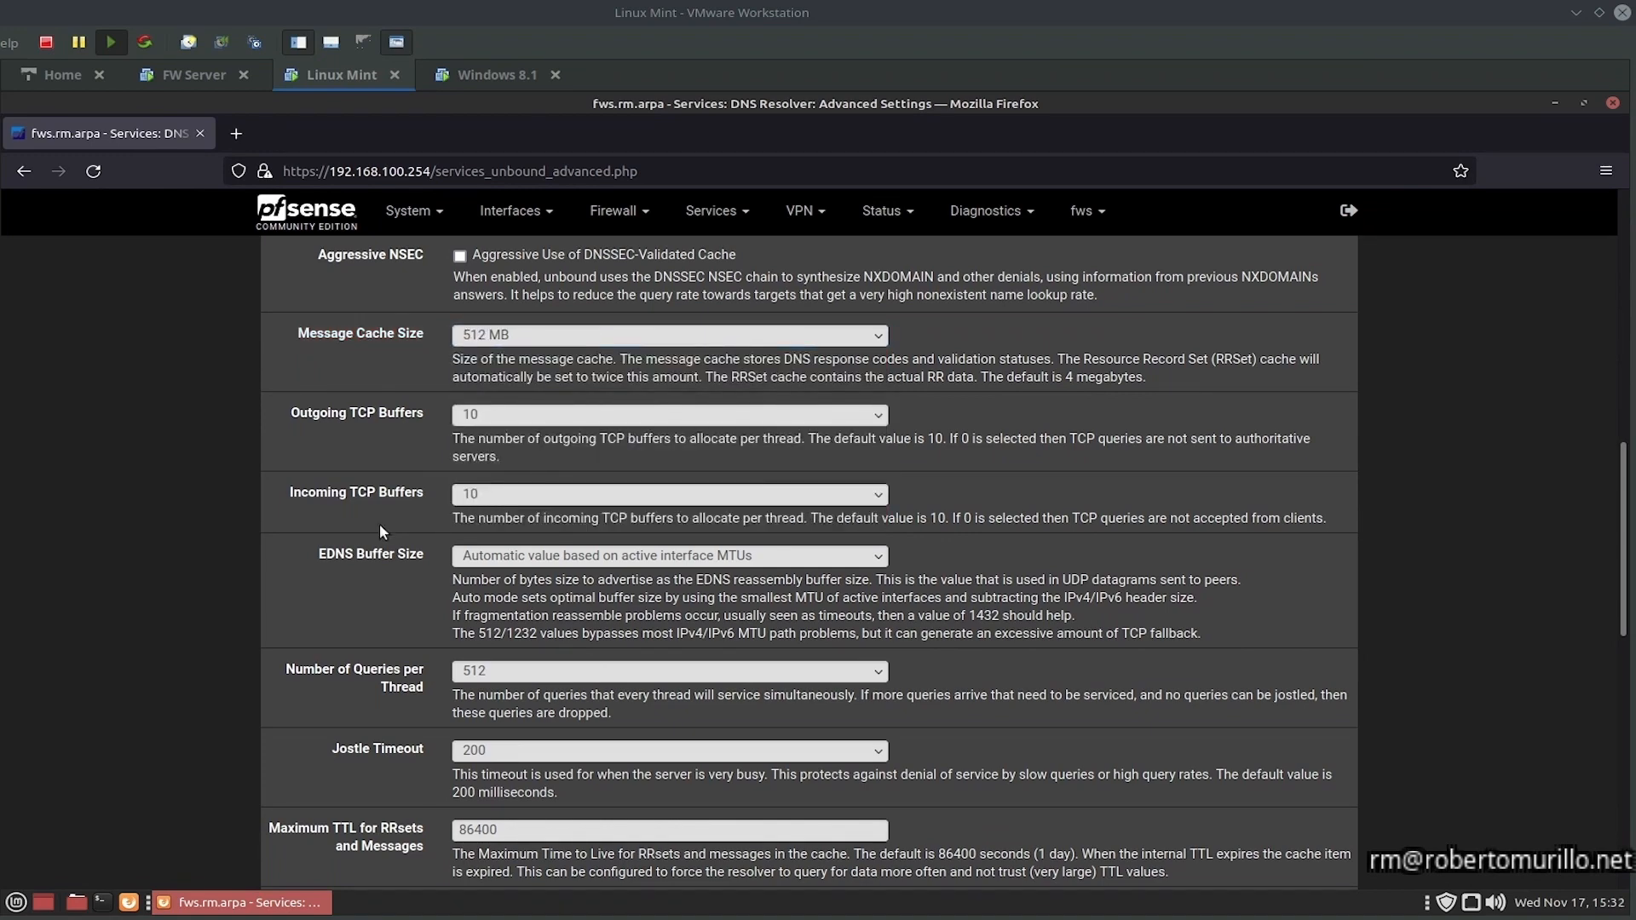
{"action": "scroll", "coordinate": [380, 523], "scroll_direction": "down", "scroll_amount": 10}
{"action": "left_click_drag", "start_coordinate": [302, 270], "coordinate": [426, 292]}
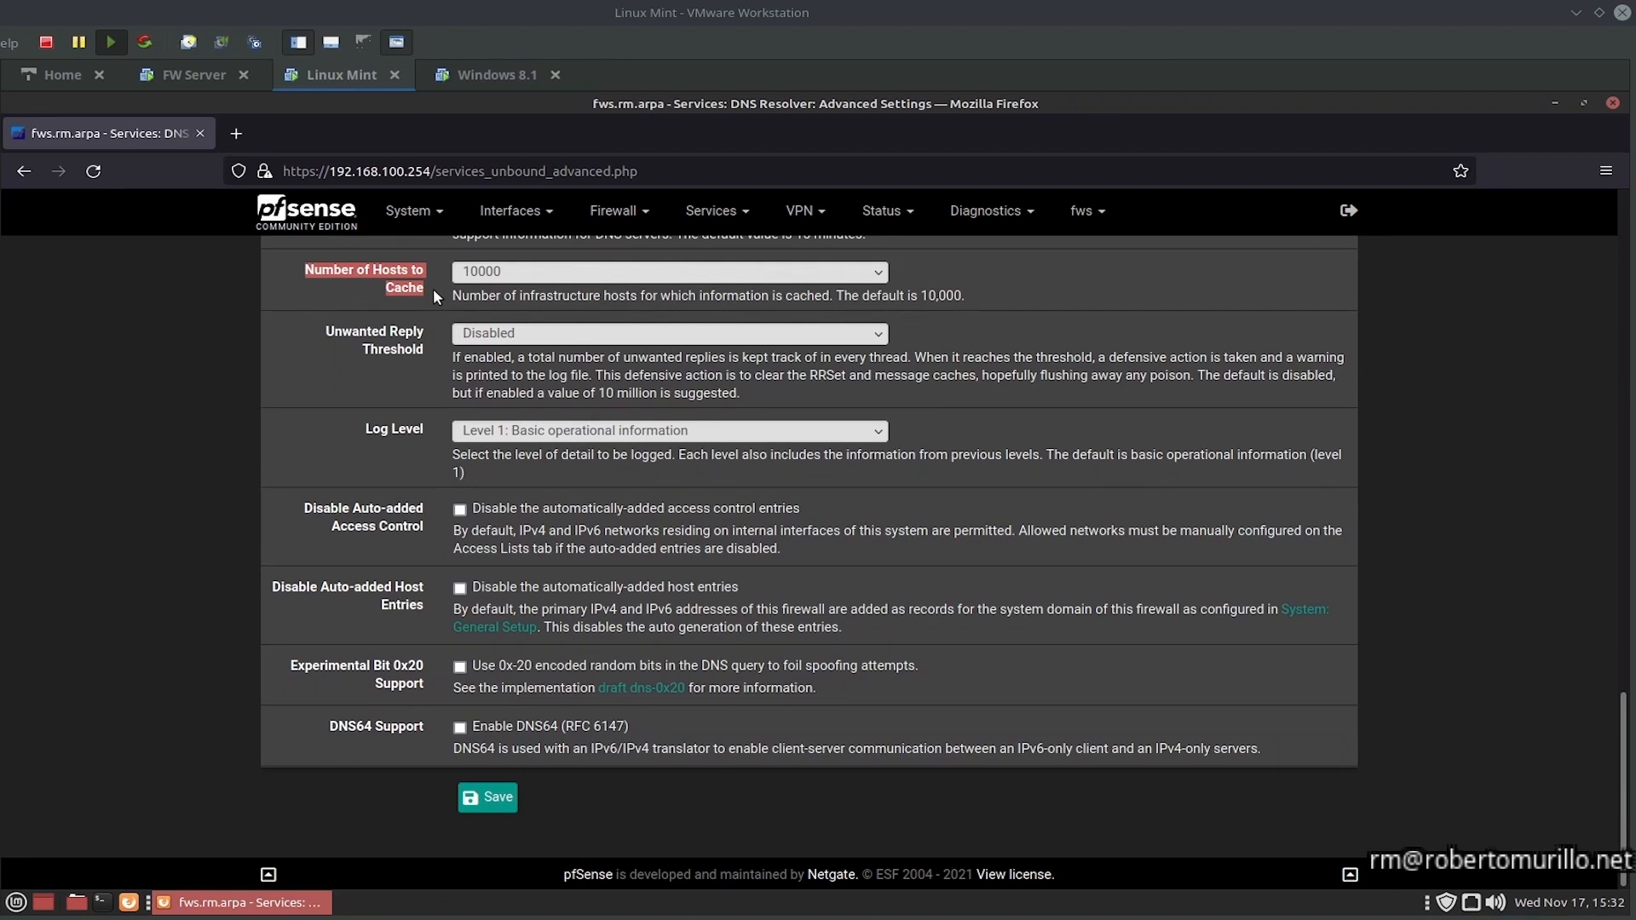
Step: Set Number of Hosts to Cache to 1000, briefly trying 5000 before settling on 1000
{"action": "left_click", "coordinate": [498, 279]}
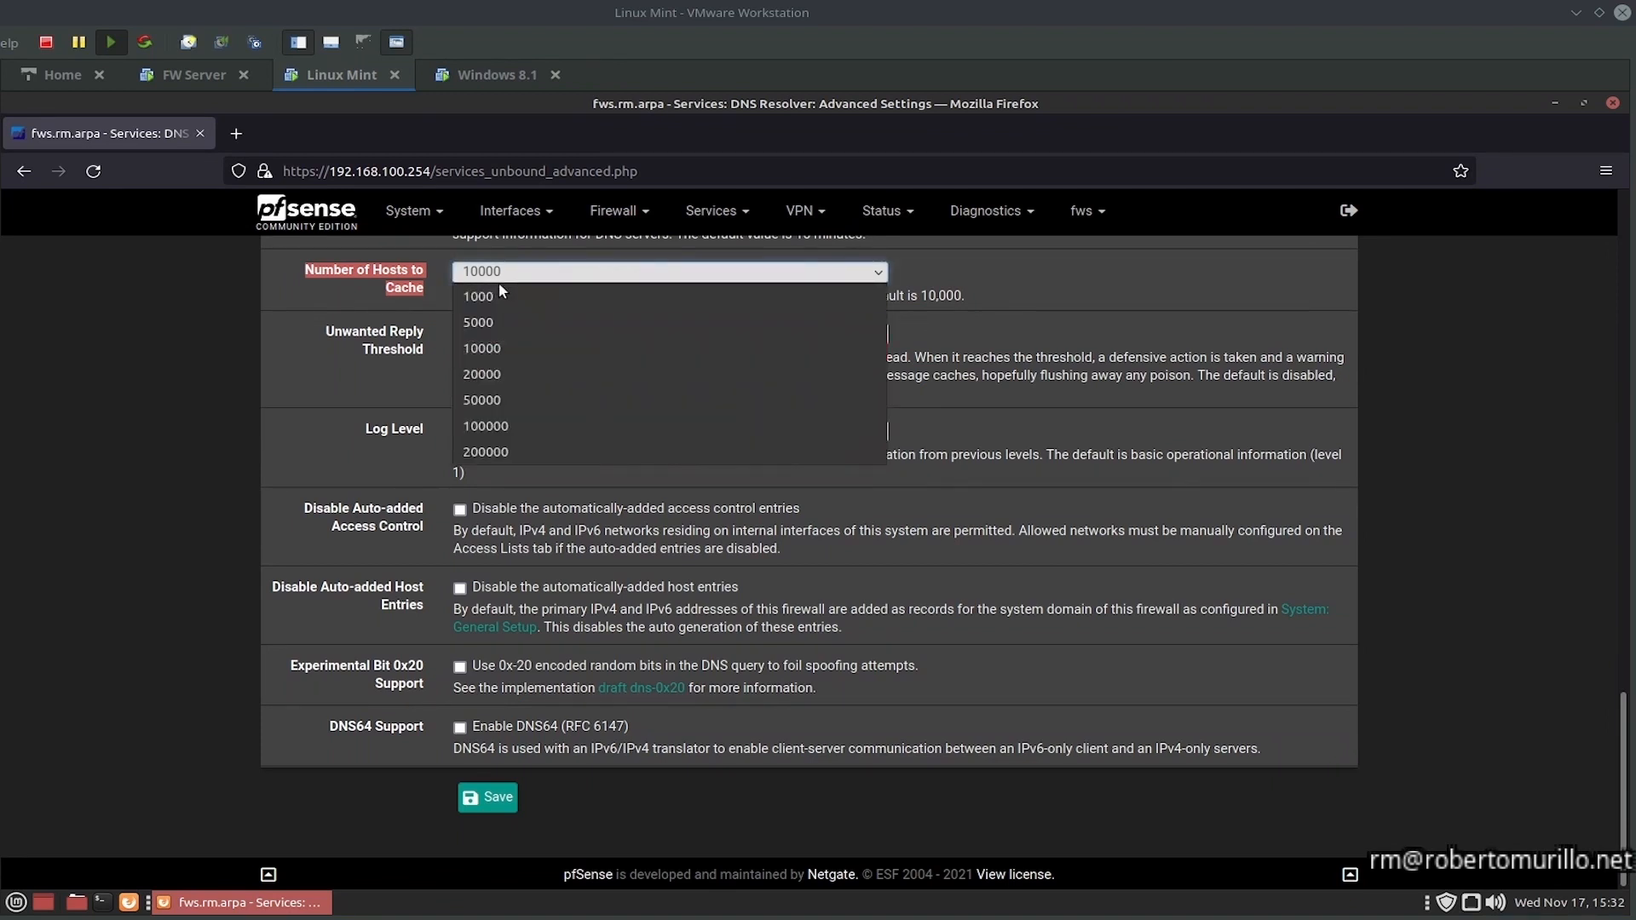
{"action": "left_click", "coordinate": [504, 304]}
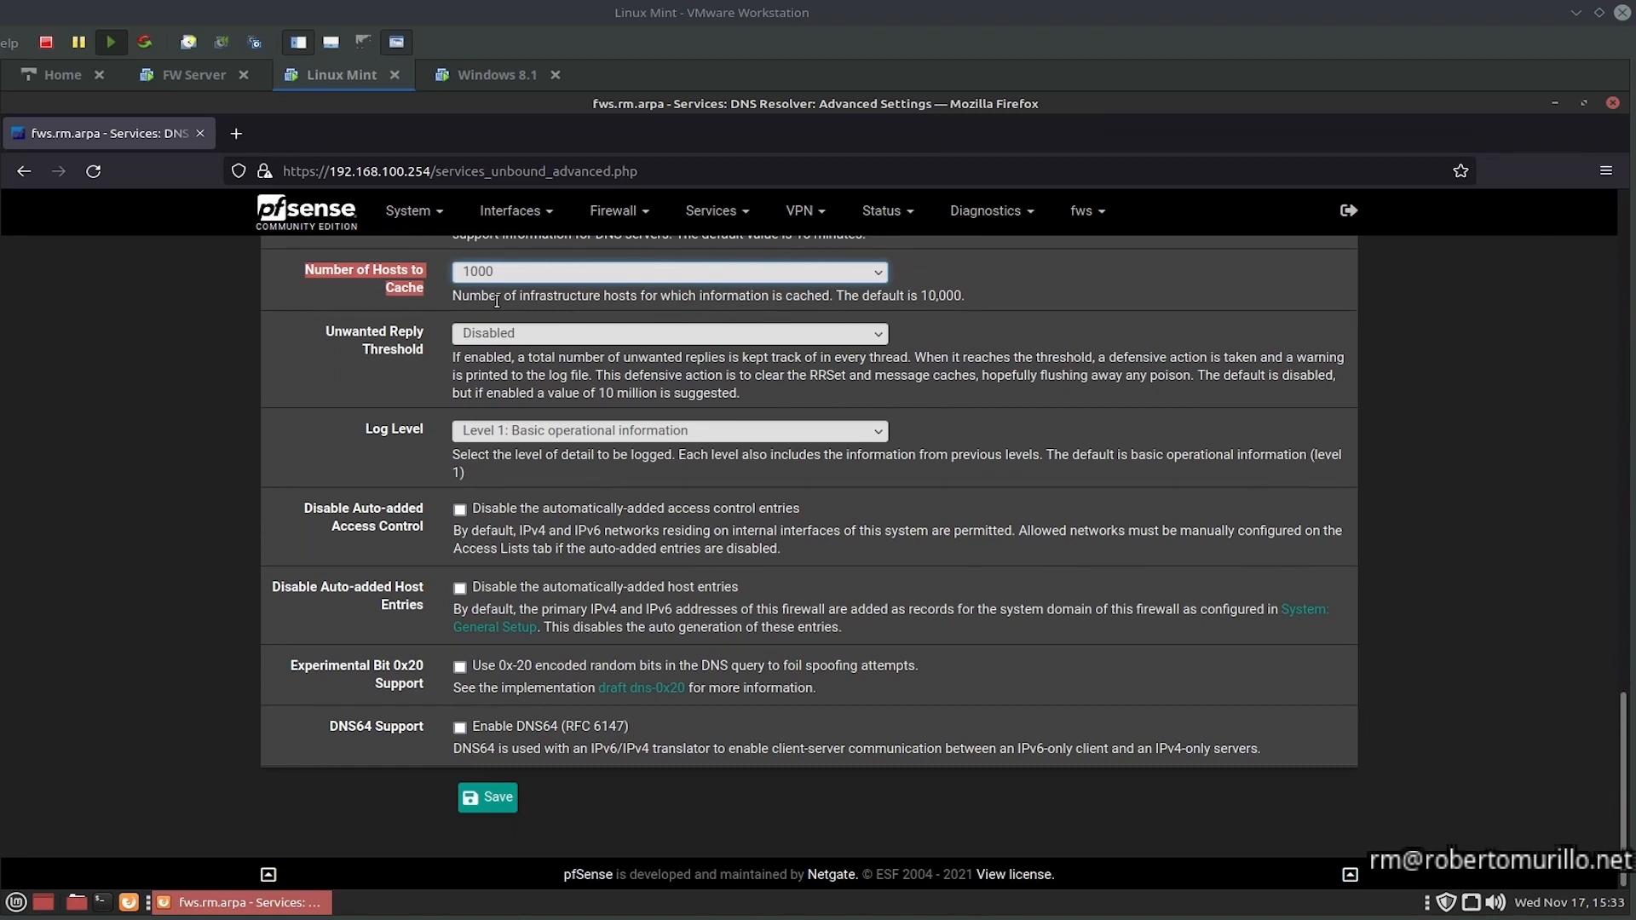
{"action": "left_click", "coordinate": [480, 280]}
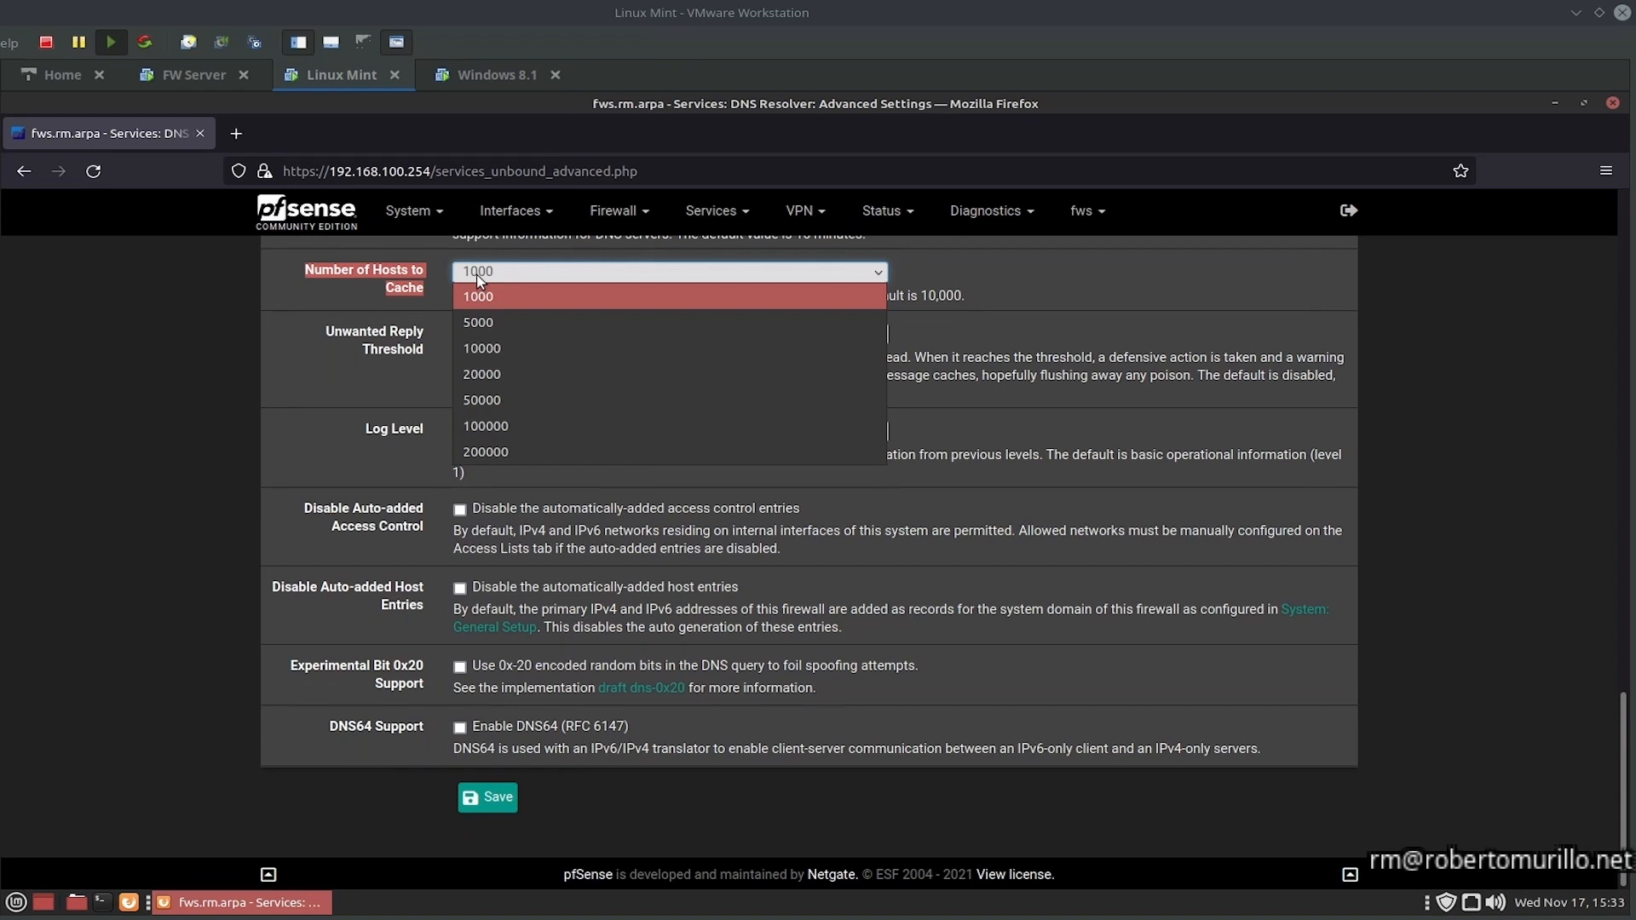
{"action": "left_click", "coordinate": [503, 323]}
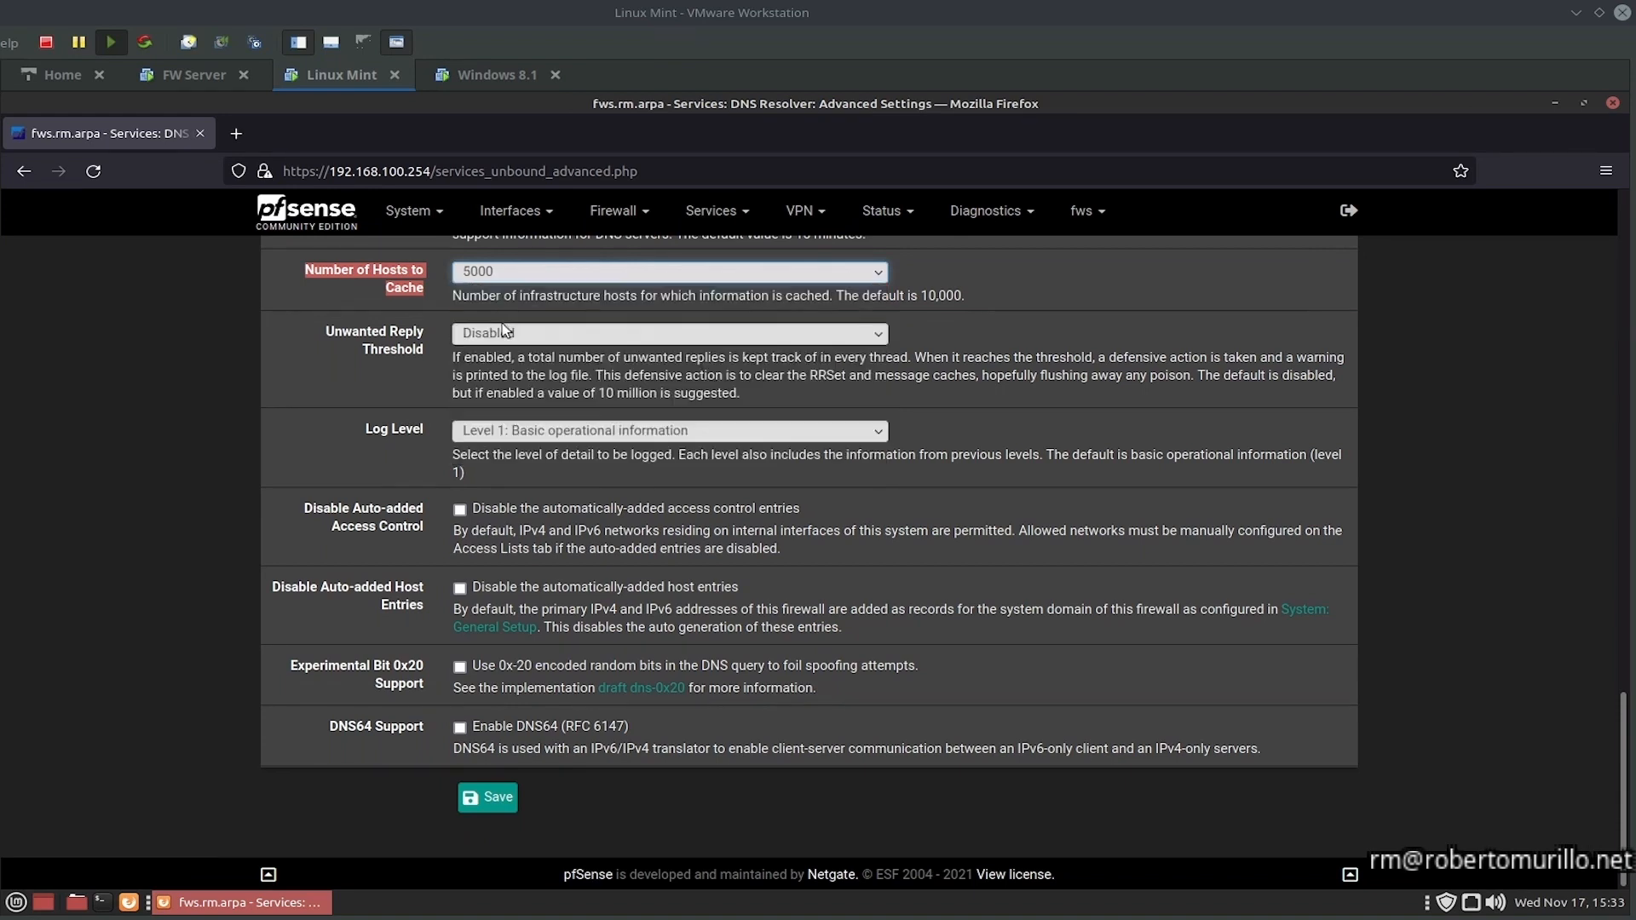
{"action": "left_click", "coordinate": [519, 281]}
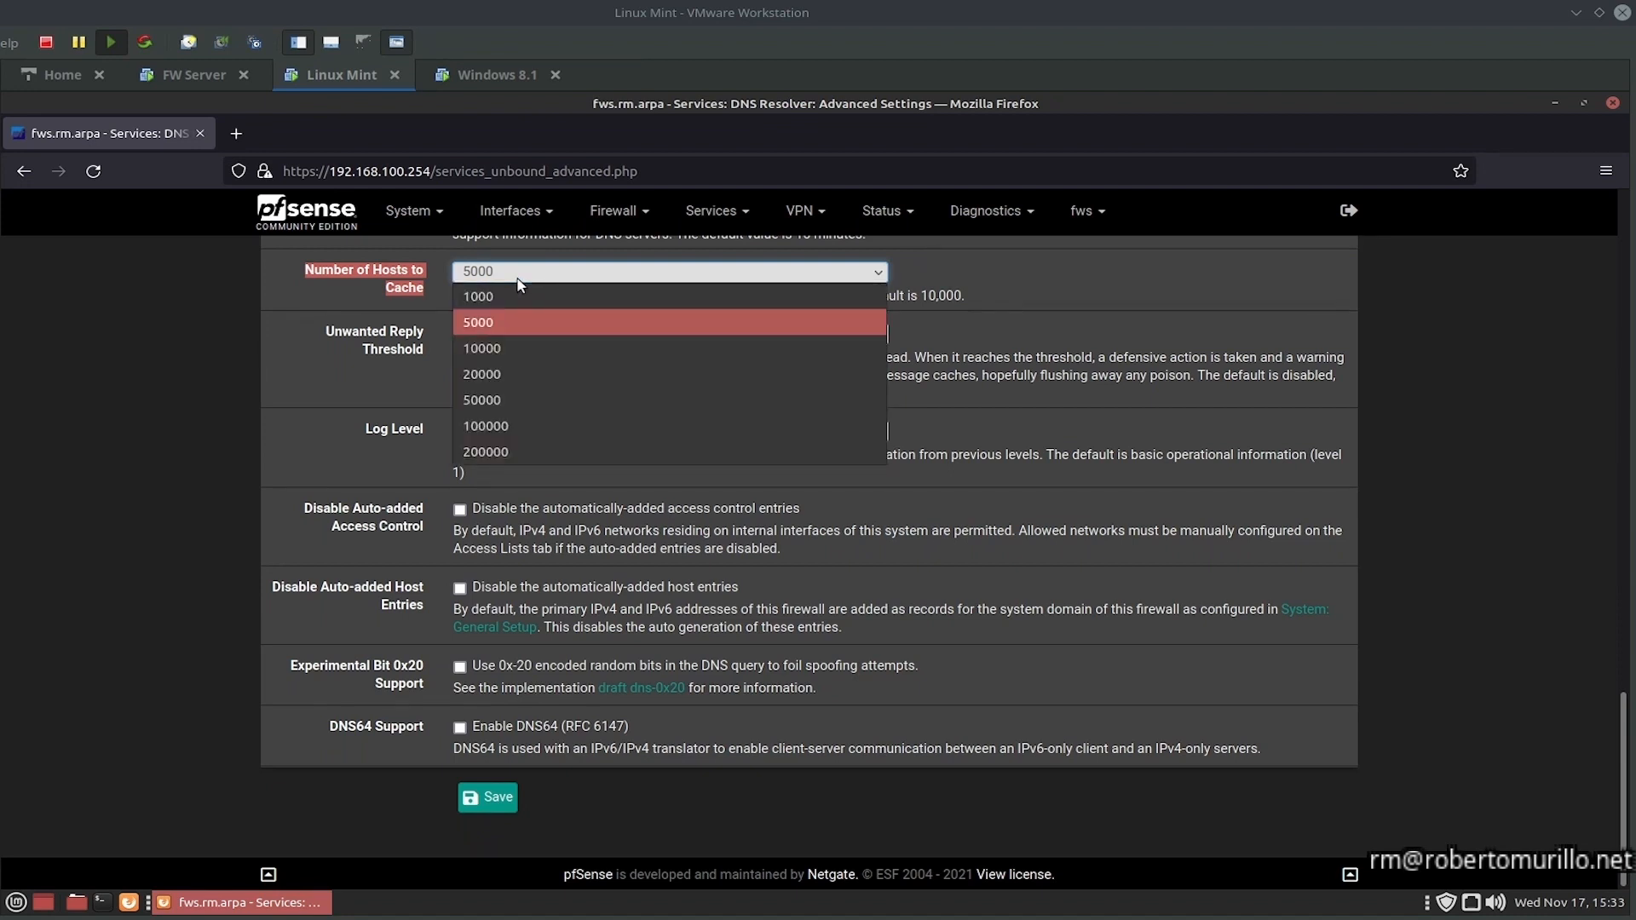
{"action": "left_click", "coordinate": [527, 295]}
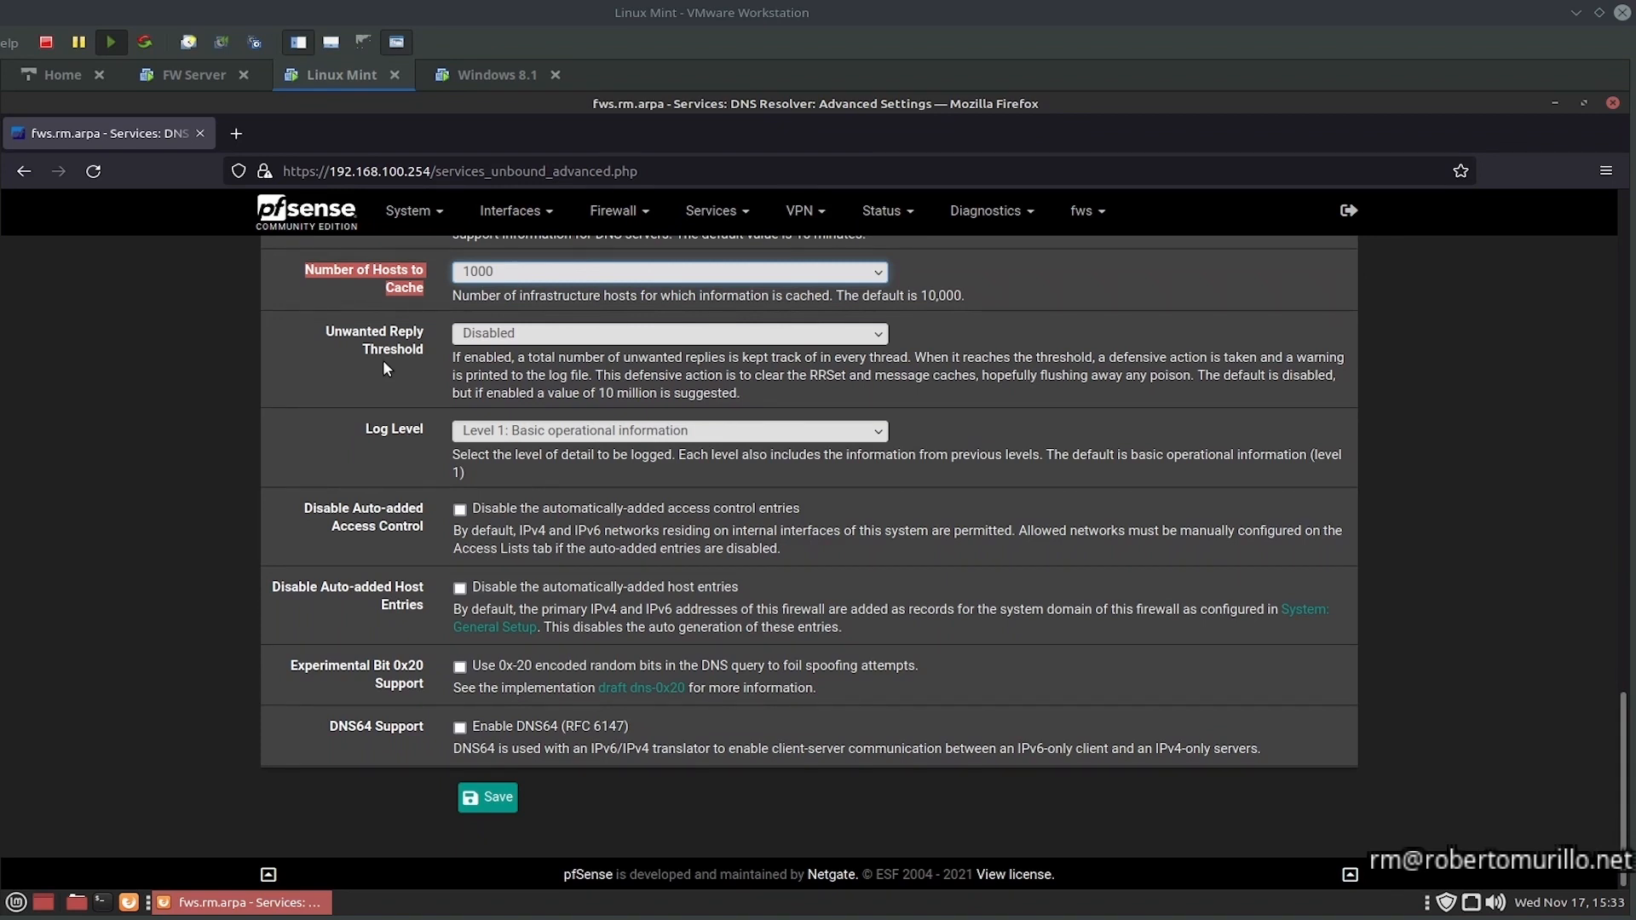
Step: Save and apply the DNS Resolver advanced settings, then bring up the Diagnostics Sockets listing
{"action": "left_click", "coordinate": [489, 798]}
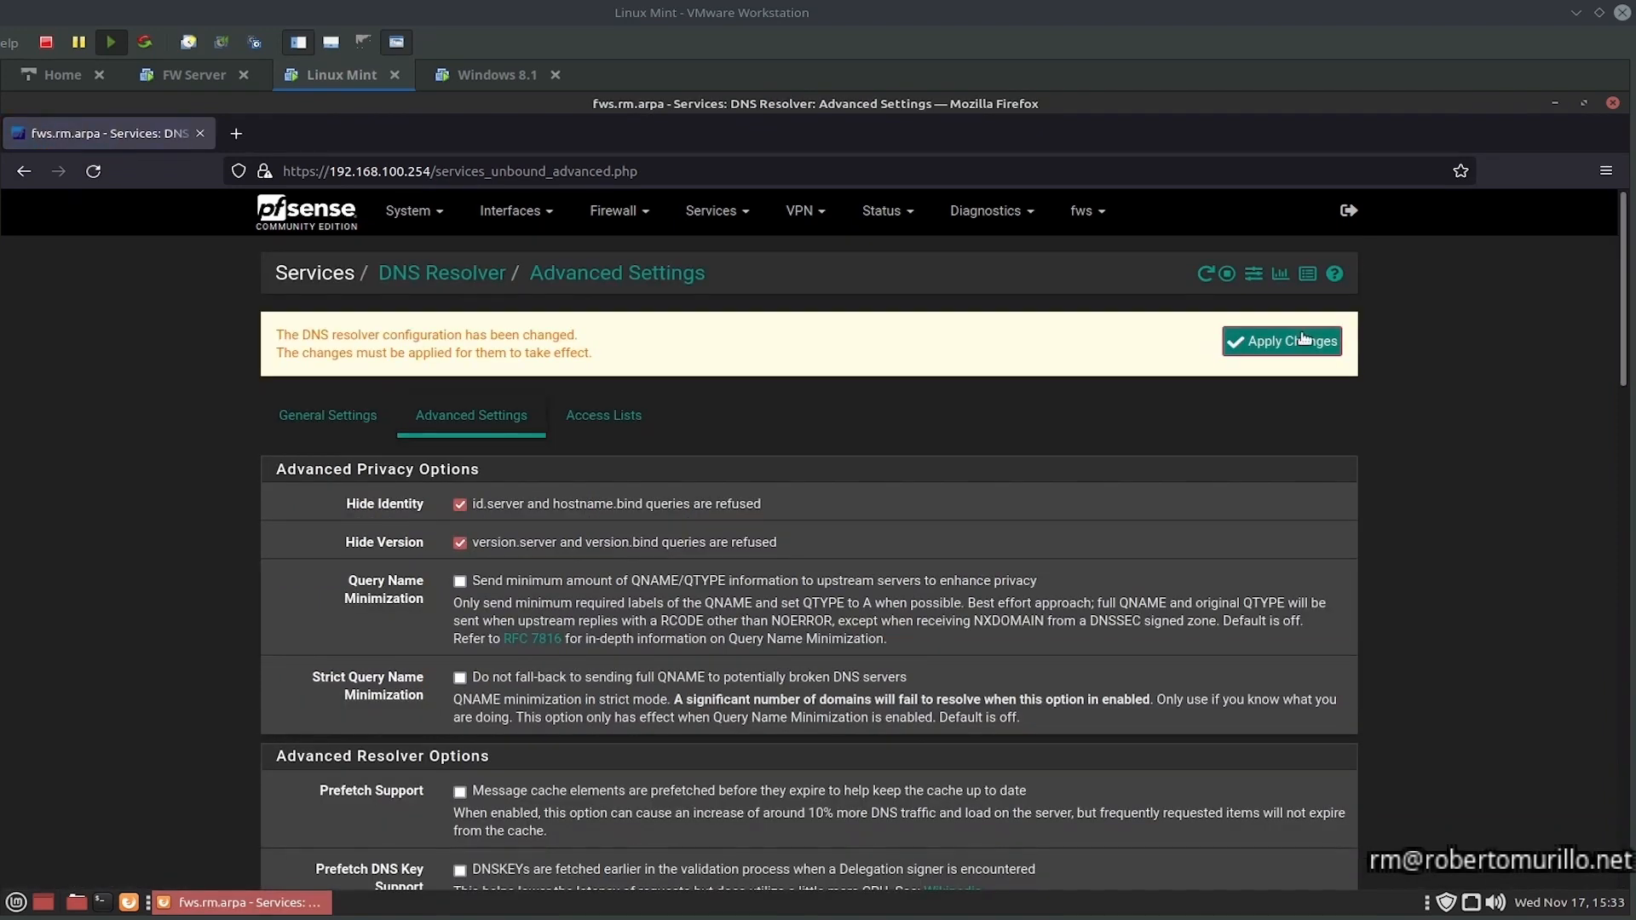
{"action": "left_click", "coordinate": [1304, 339]}
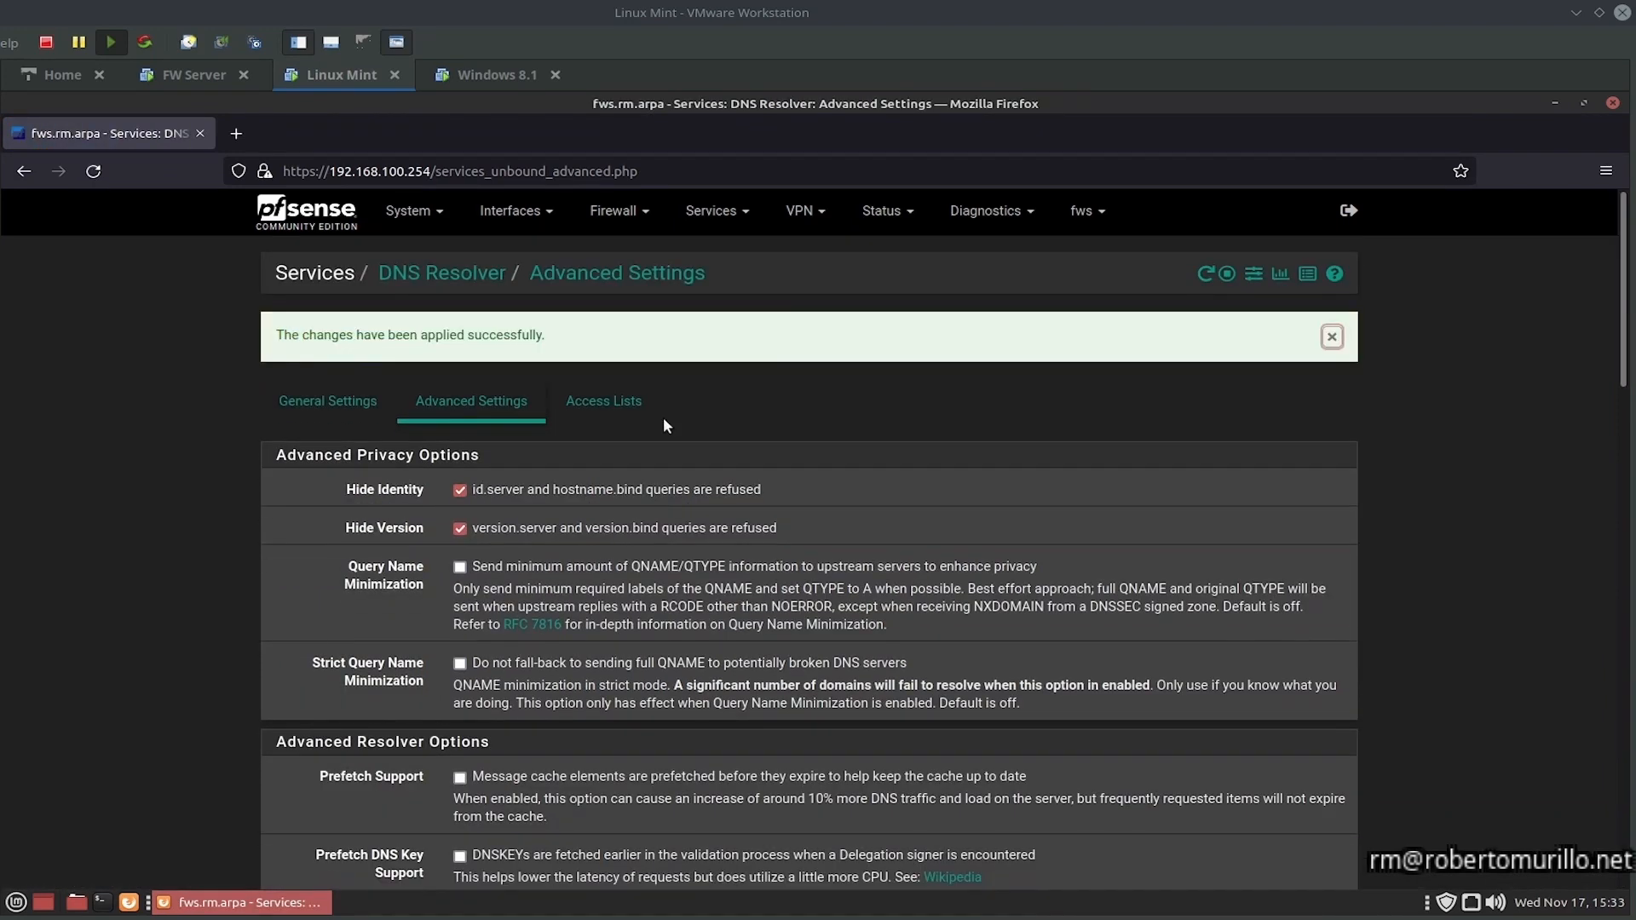
{"action": "left_click", "coordinate": [642, 421]}
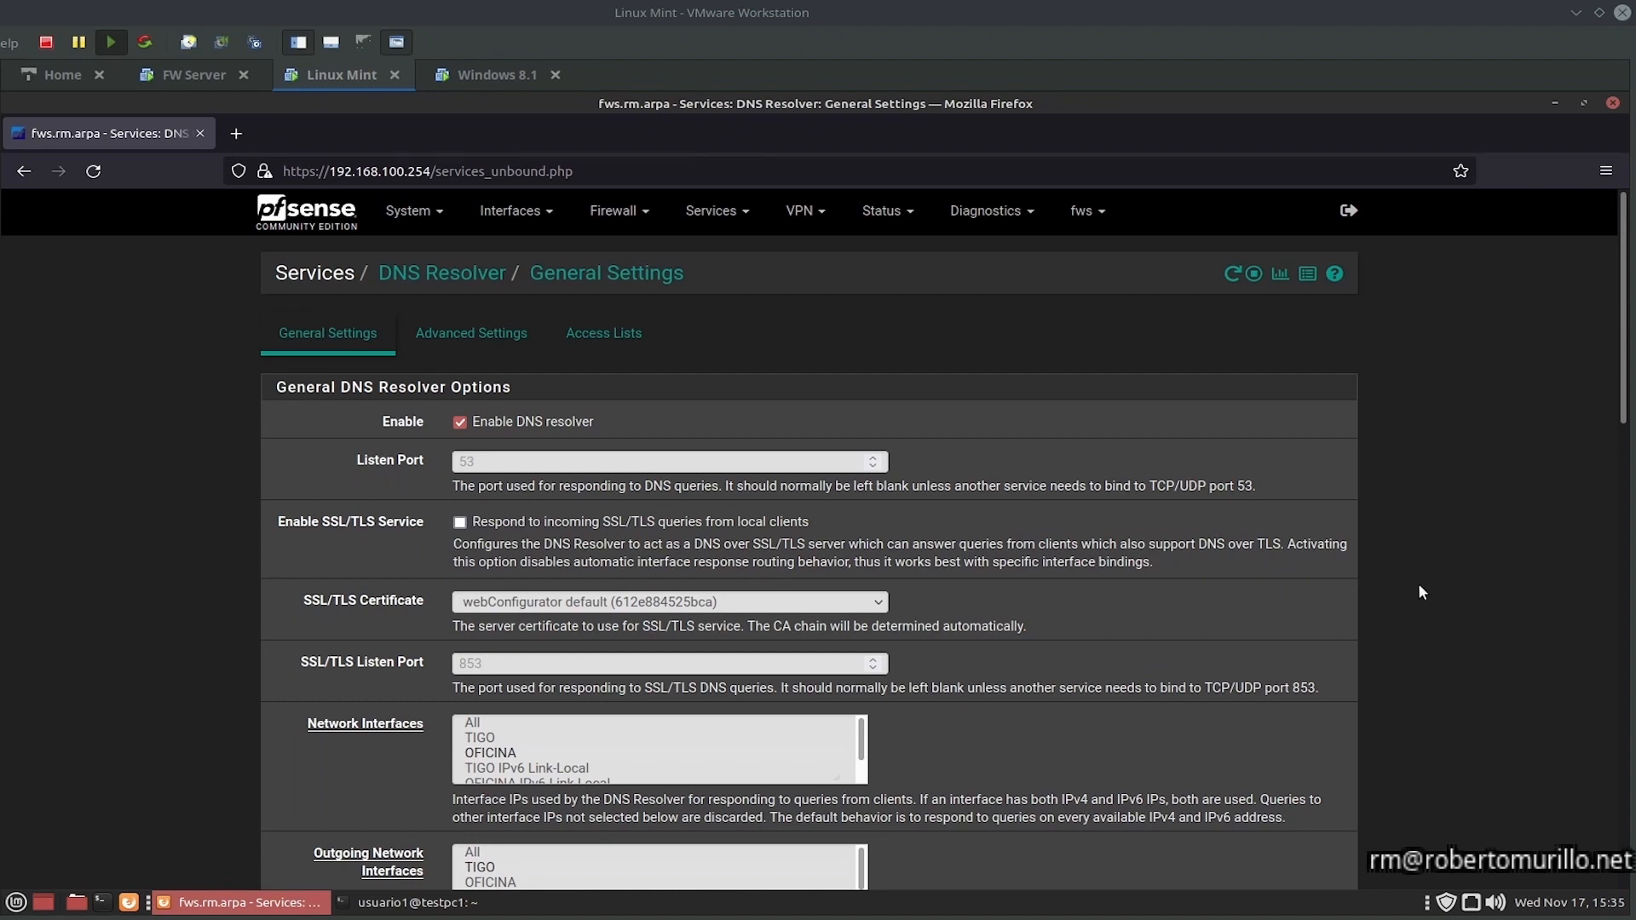
{"action": "left_click", "coordinate": [986, 211]}
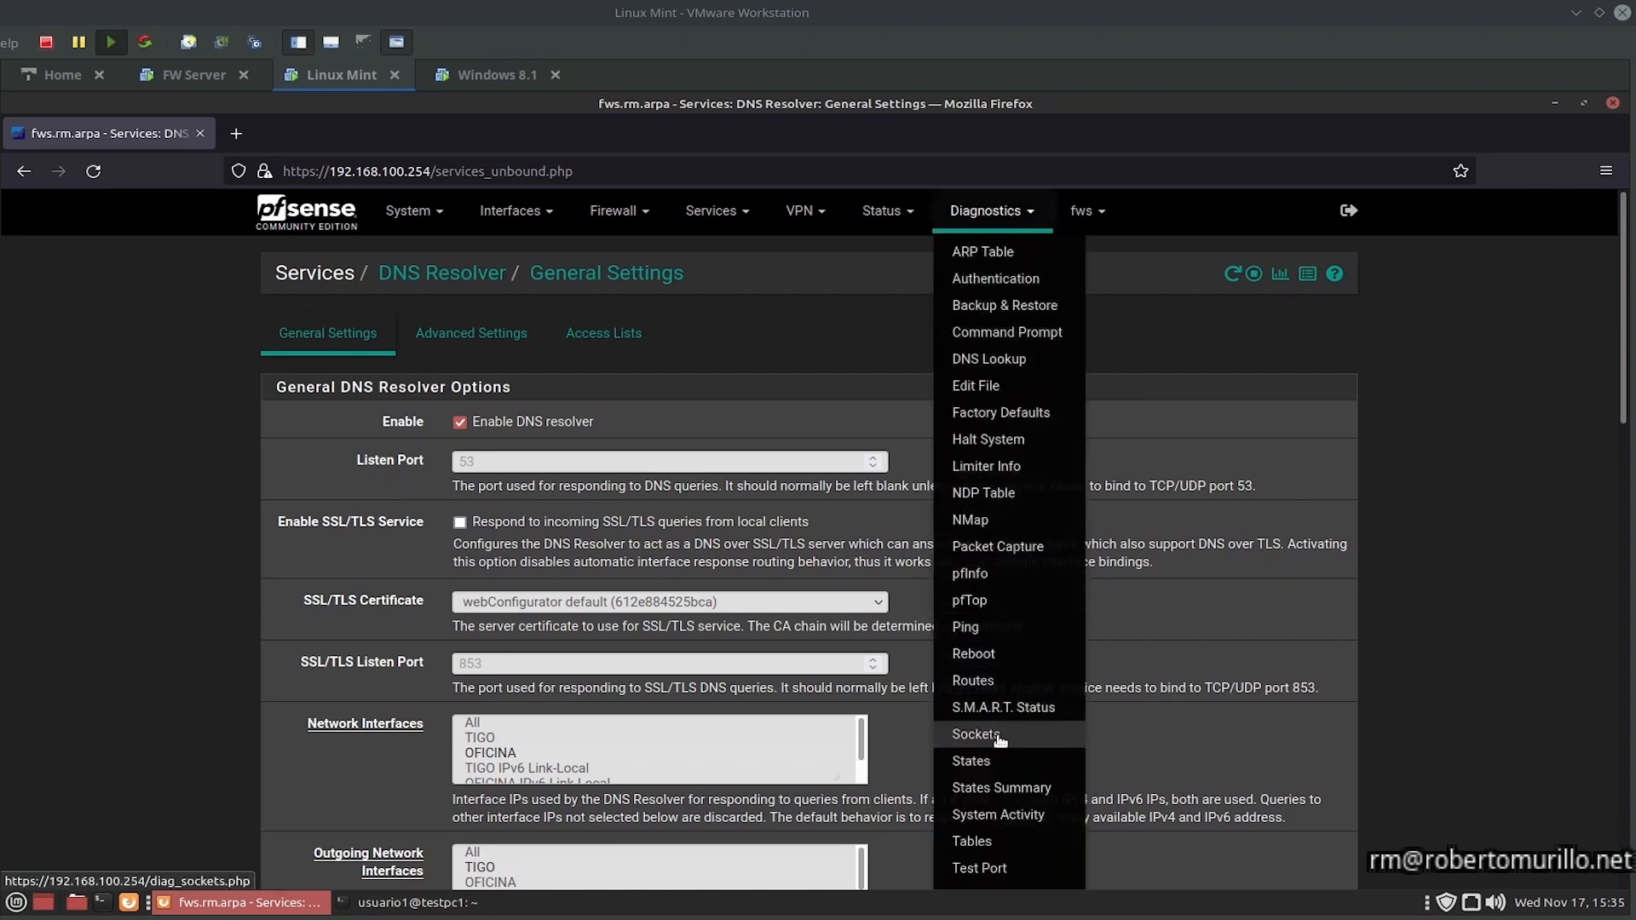
{"action": "left_click", "coordinate": [976, 735]}
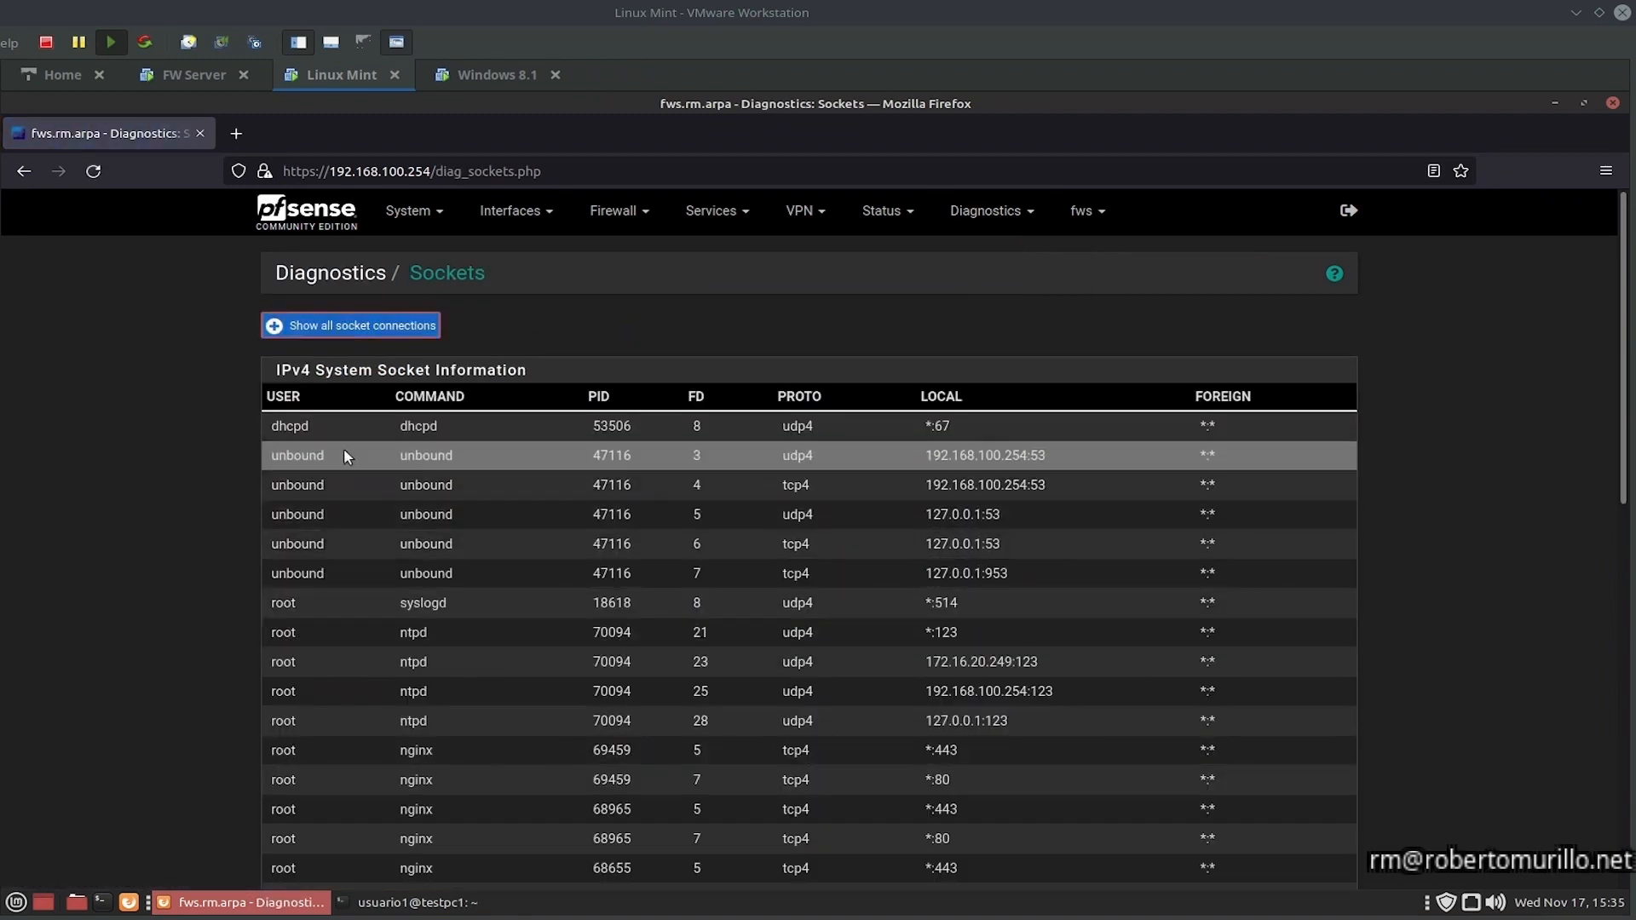
Step: Highlight unbound's sockets listening on port 53 at 192.168.100.254 and 127.0.0.1
{"action": "left_click_drag", "start_coordinate": [390, 458], "coordinate": [468, 514]}
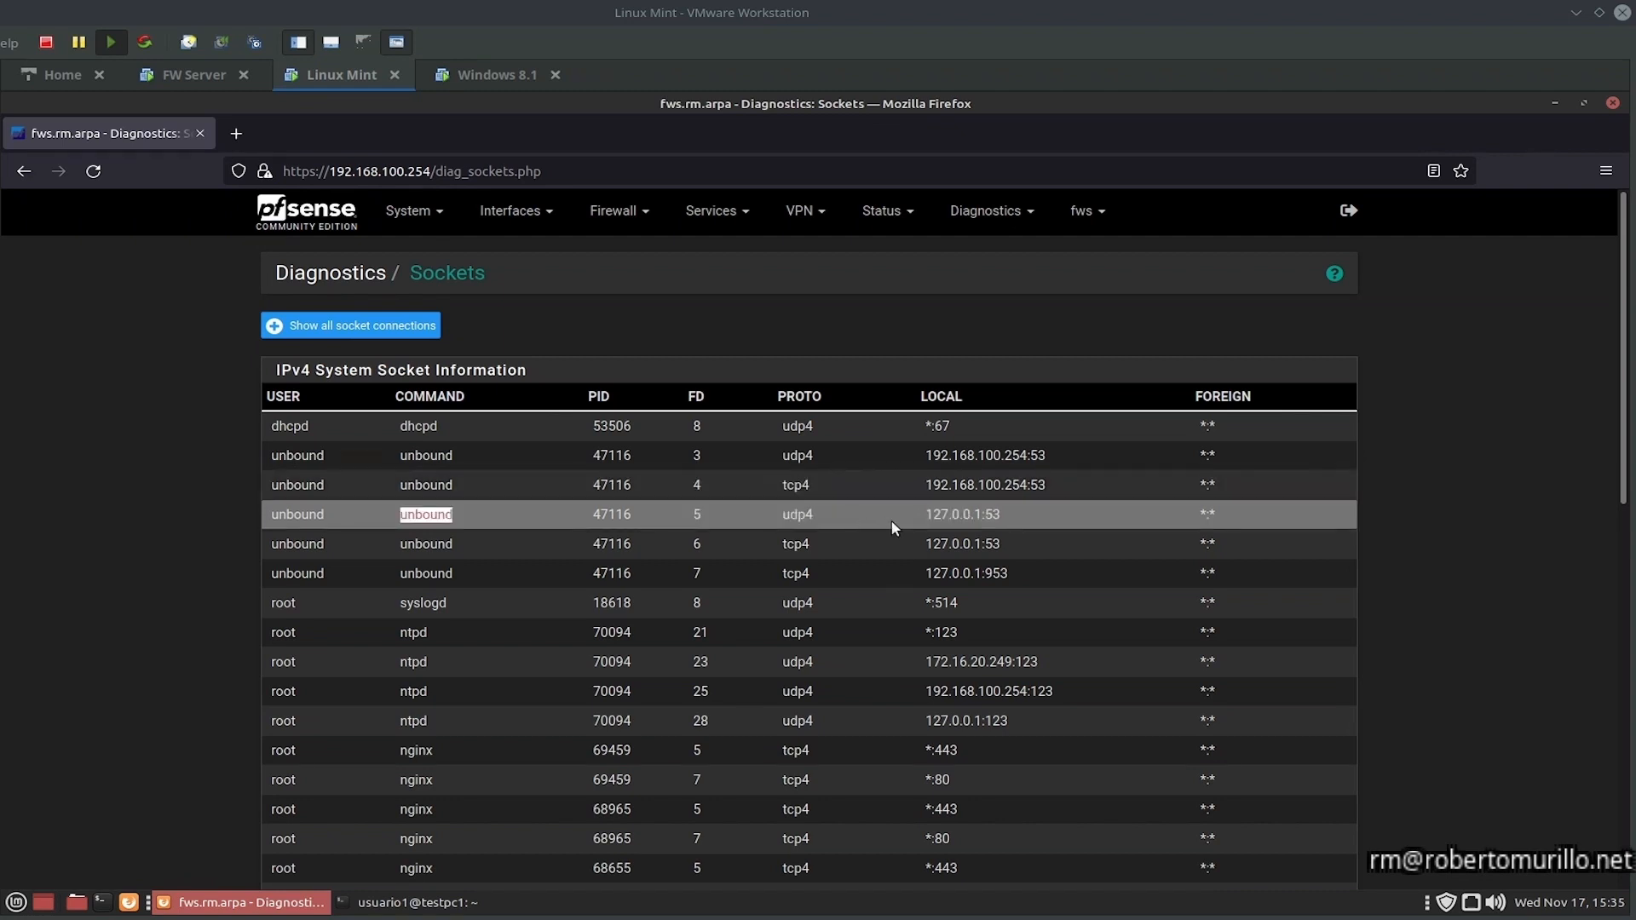
{"action": "left_click_drag", "start_coordinate": [924, 514], "coordinate": [985, 529]}
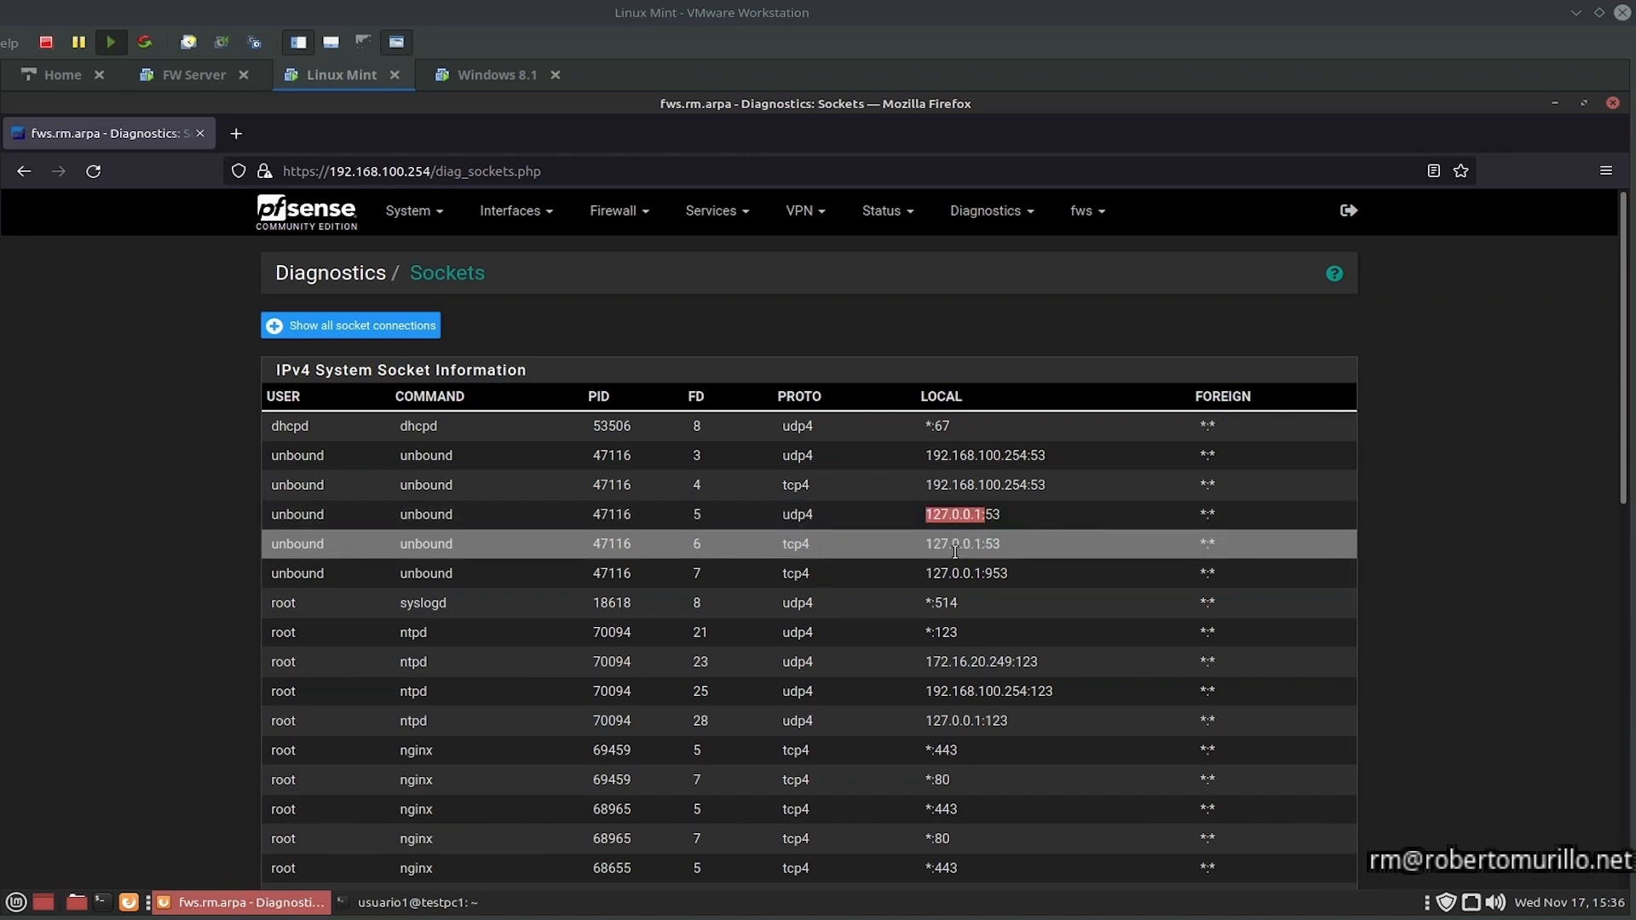
{"action": "left_click_drag", "start_coordinate": [982, 545], "coordinate": [1005, 548]}
{"action": "left_click", "coordinate": [894, 220]}
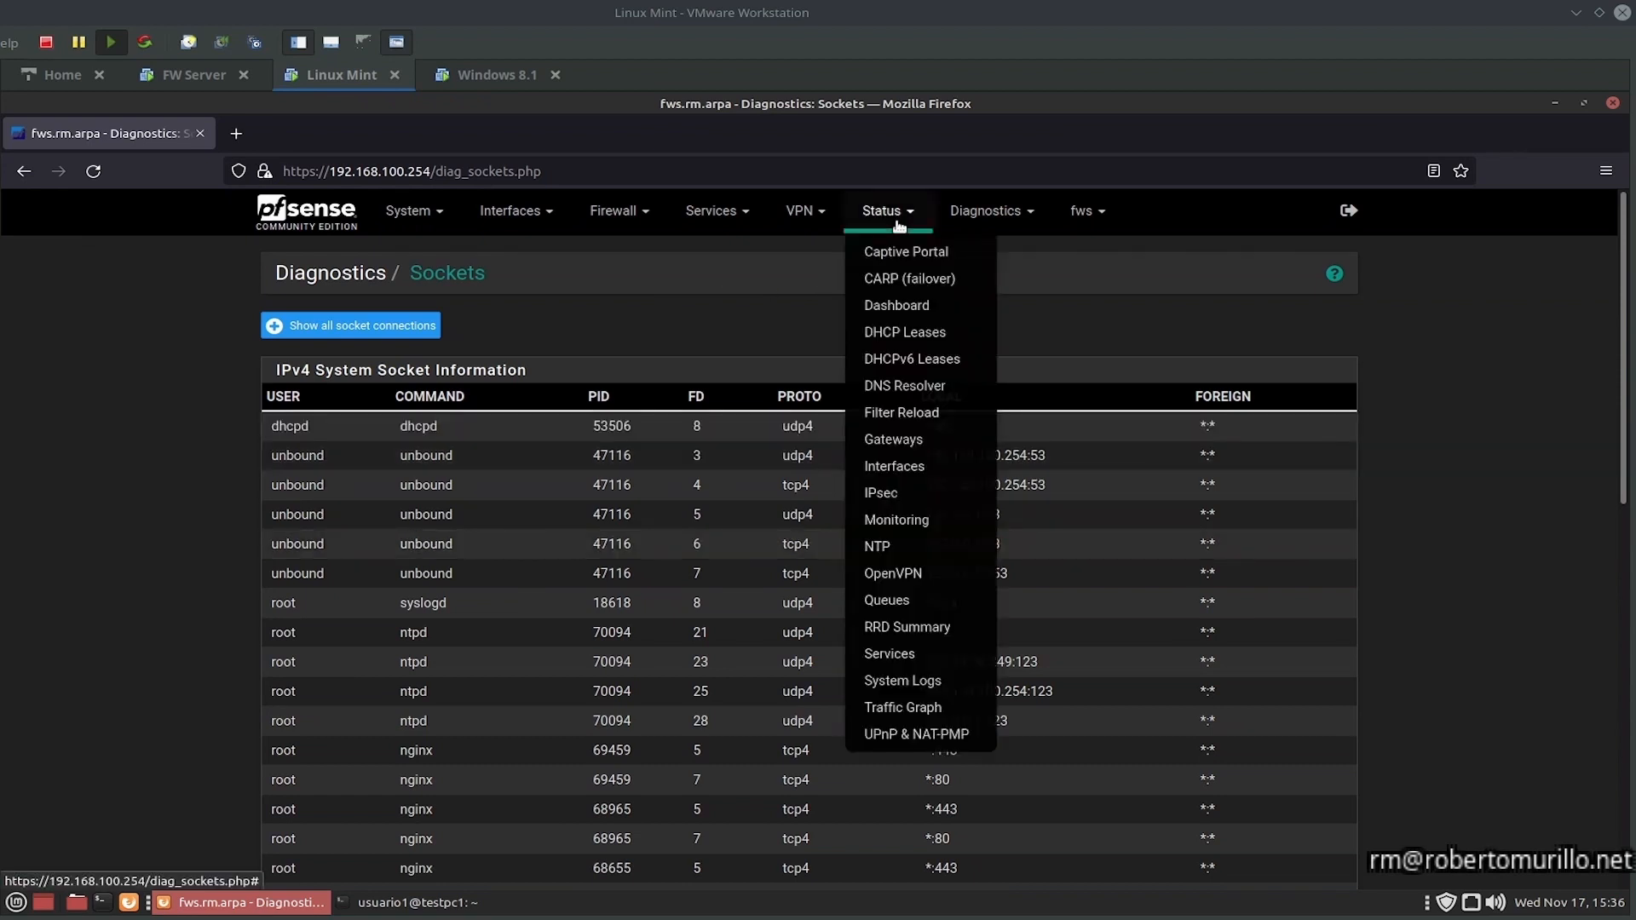
Step: Open Status > DNS Resolver to see upstream servers 1.1.1.1 and 8.8.8.8
{"action": "left_click", "coordinate": [899, 392]}
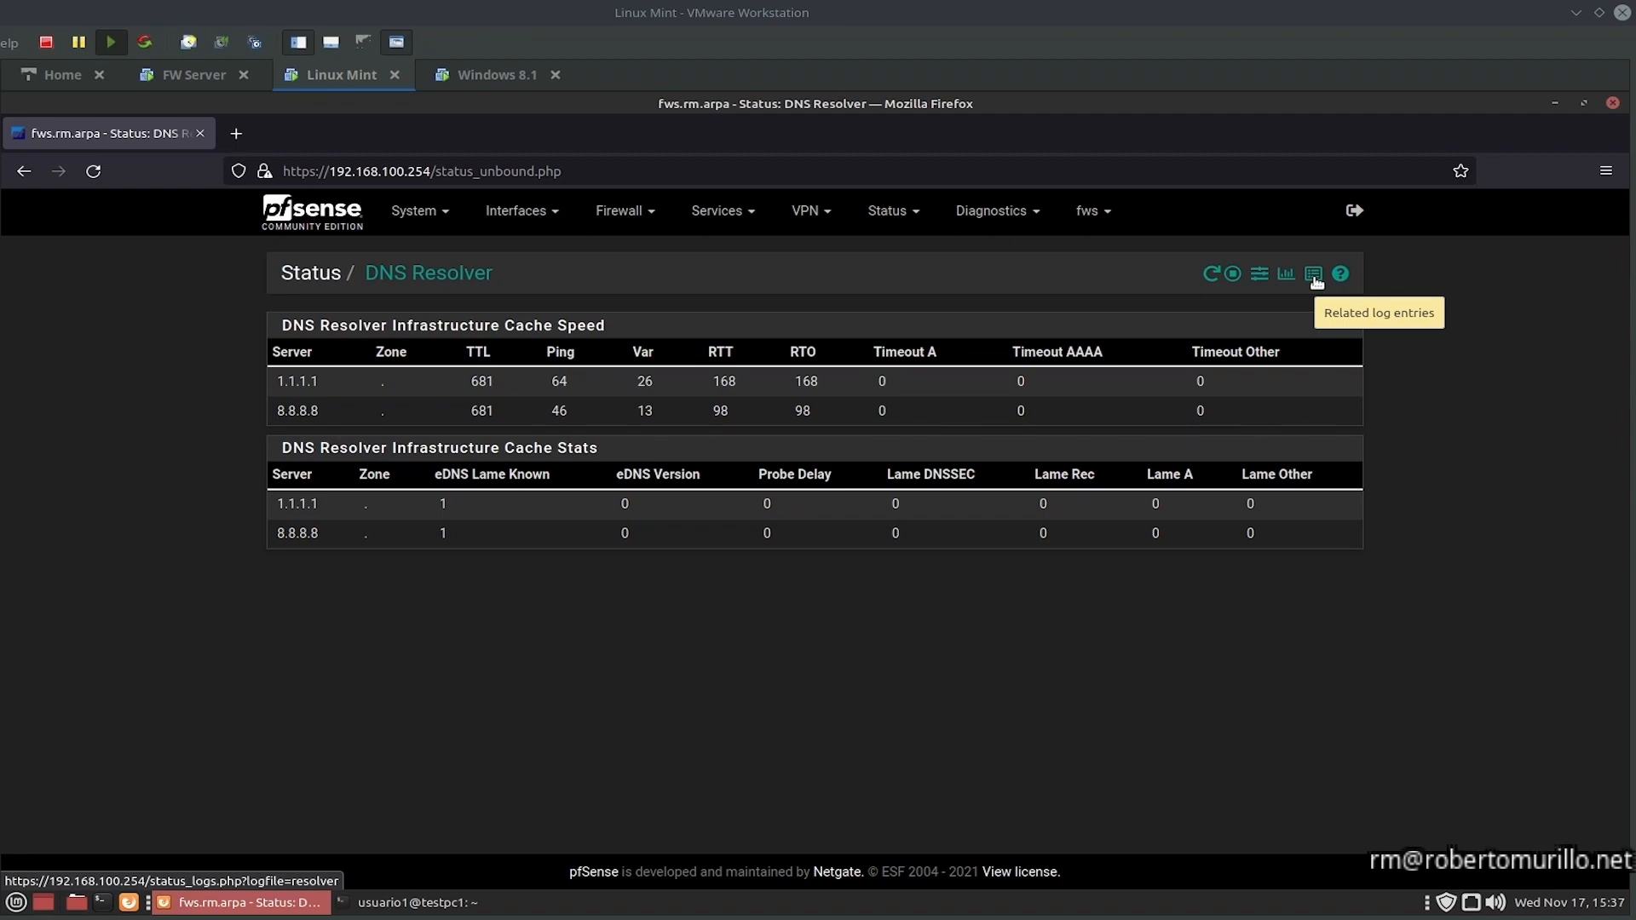
Step: Open the DNS Resolver's related log entries and scroll through unbound's start and restart messages
{"action": "left_click", "coordinate": [1317, 281]}
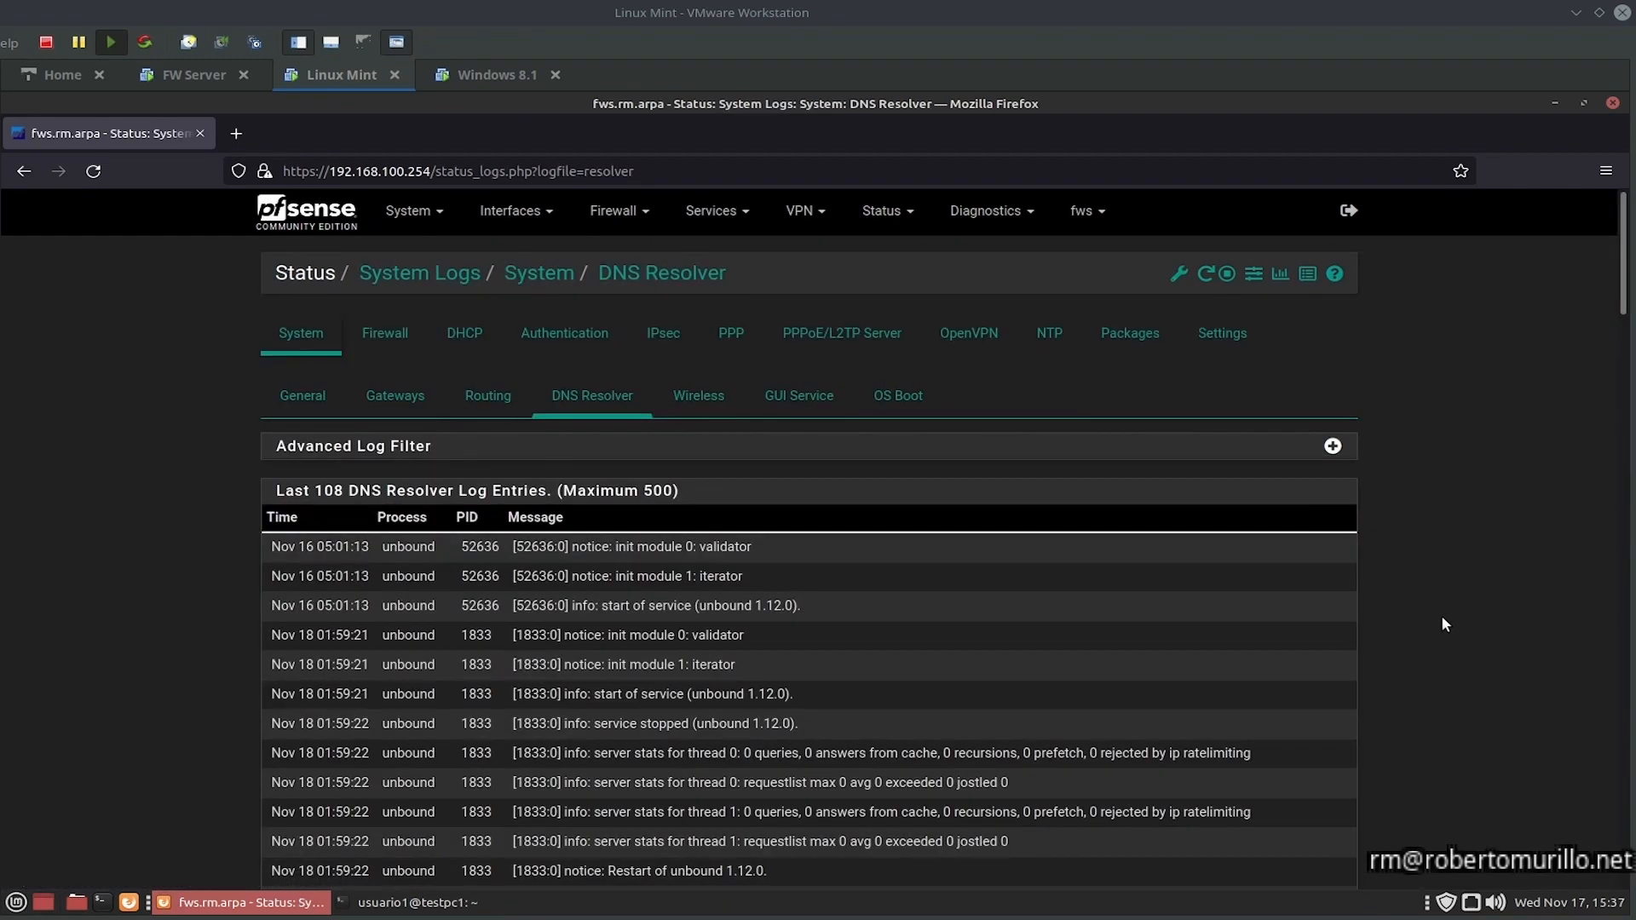
{"action": "scroll", "coordinate": [1439, 615], "scroll_direction": "down", "scroll_amount": 2}
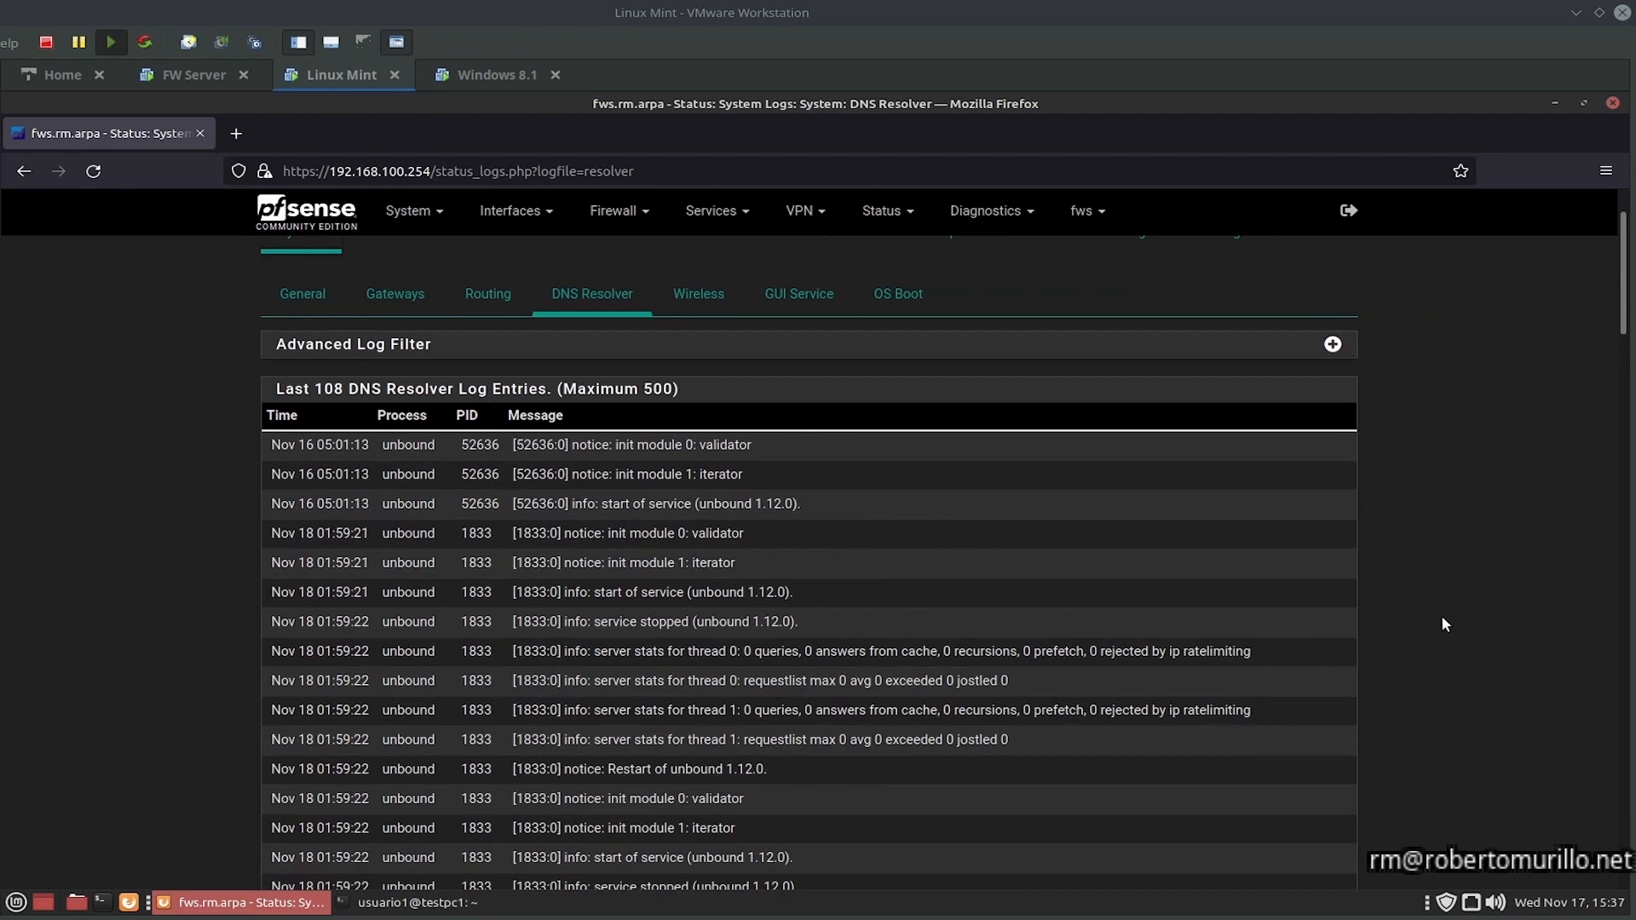
{"action": "scroll", "coordinate": [1445, 624], "scroll_direction": "down", "scroll_amount": 1}
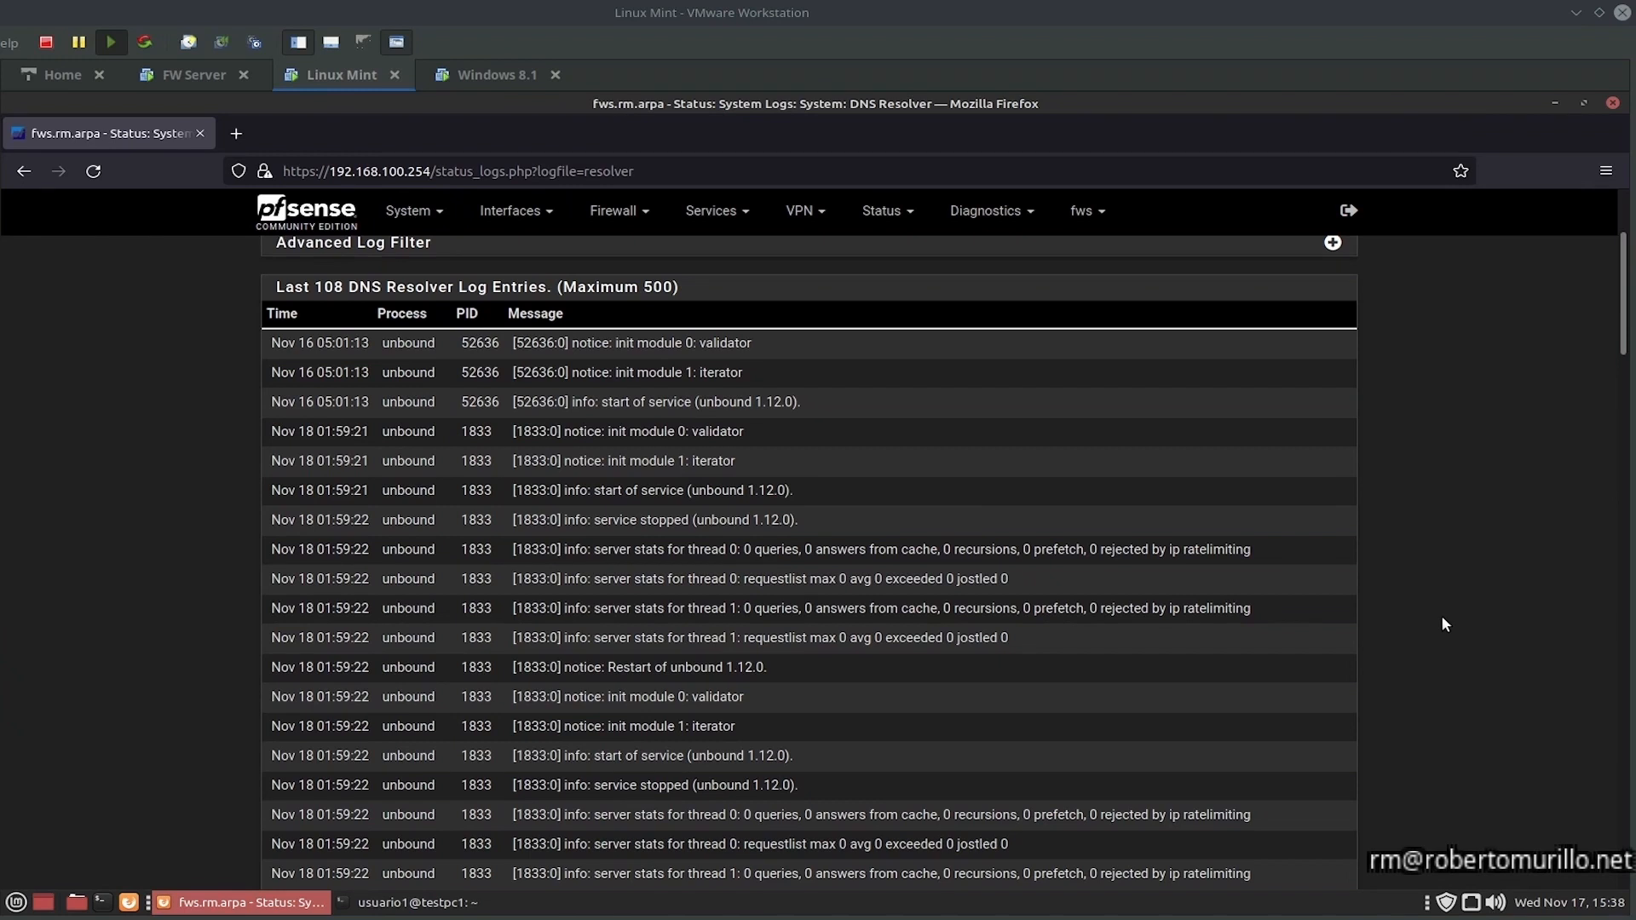
Step: Restart the ens33 connection with nmcli and run systemd-resolve --status
{"action": "key", "text": "alt+Tab"}
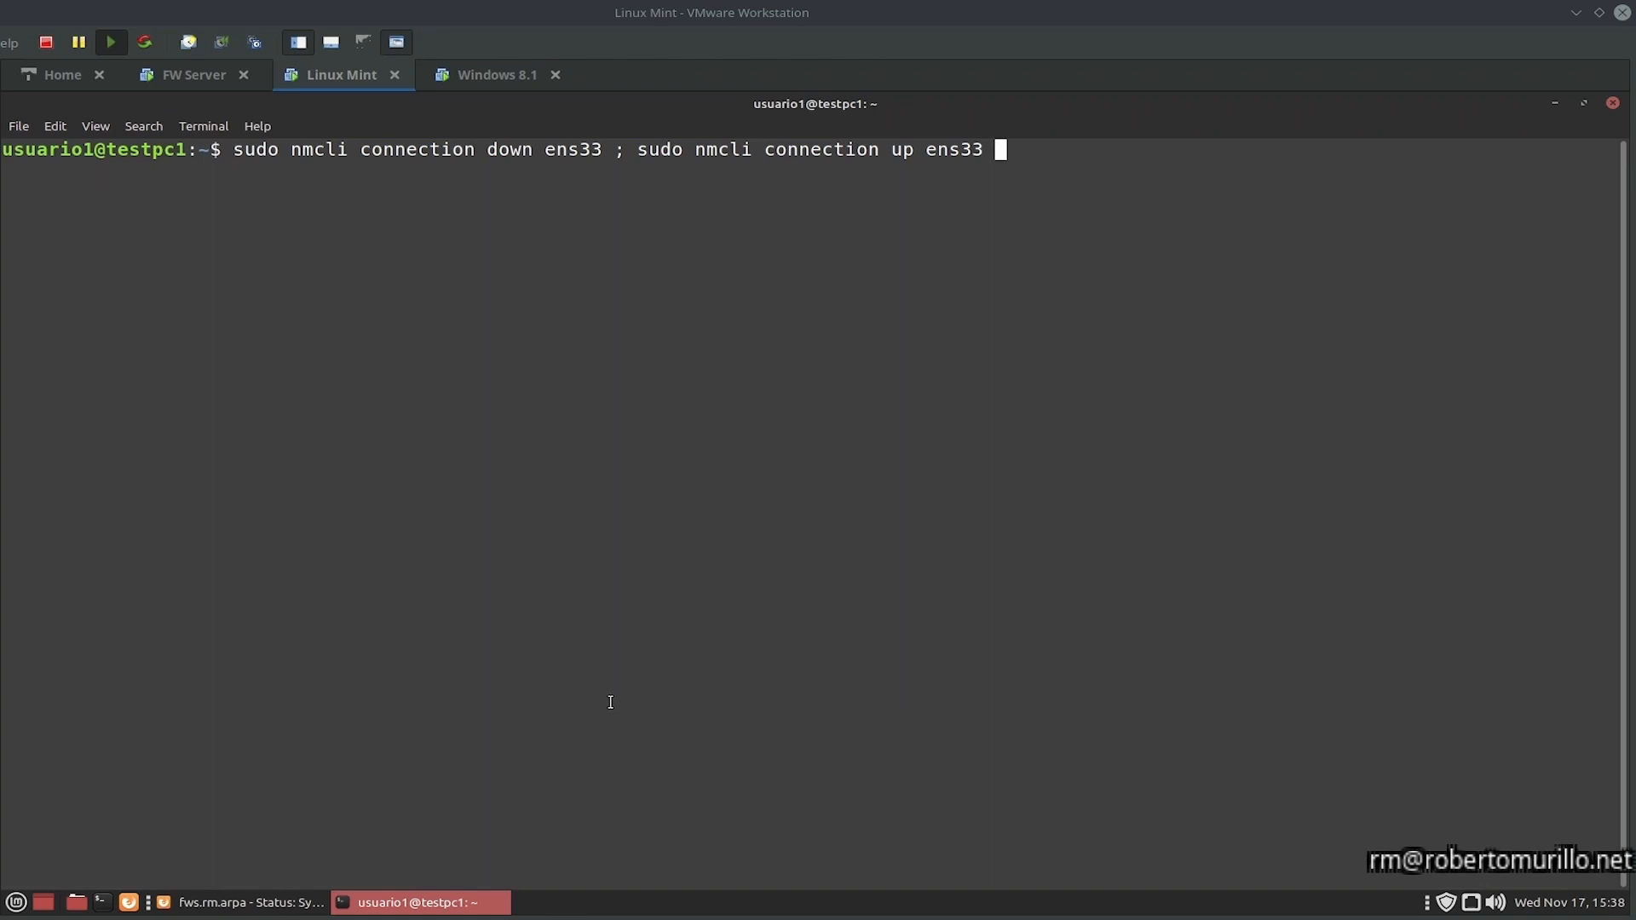
{"action": "key", "text": "Return"}
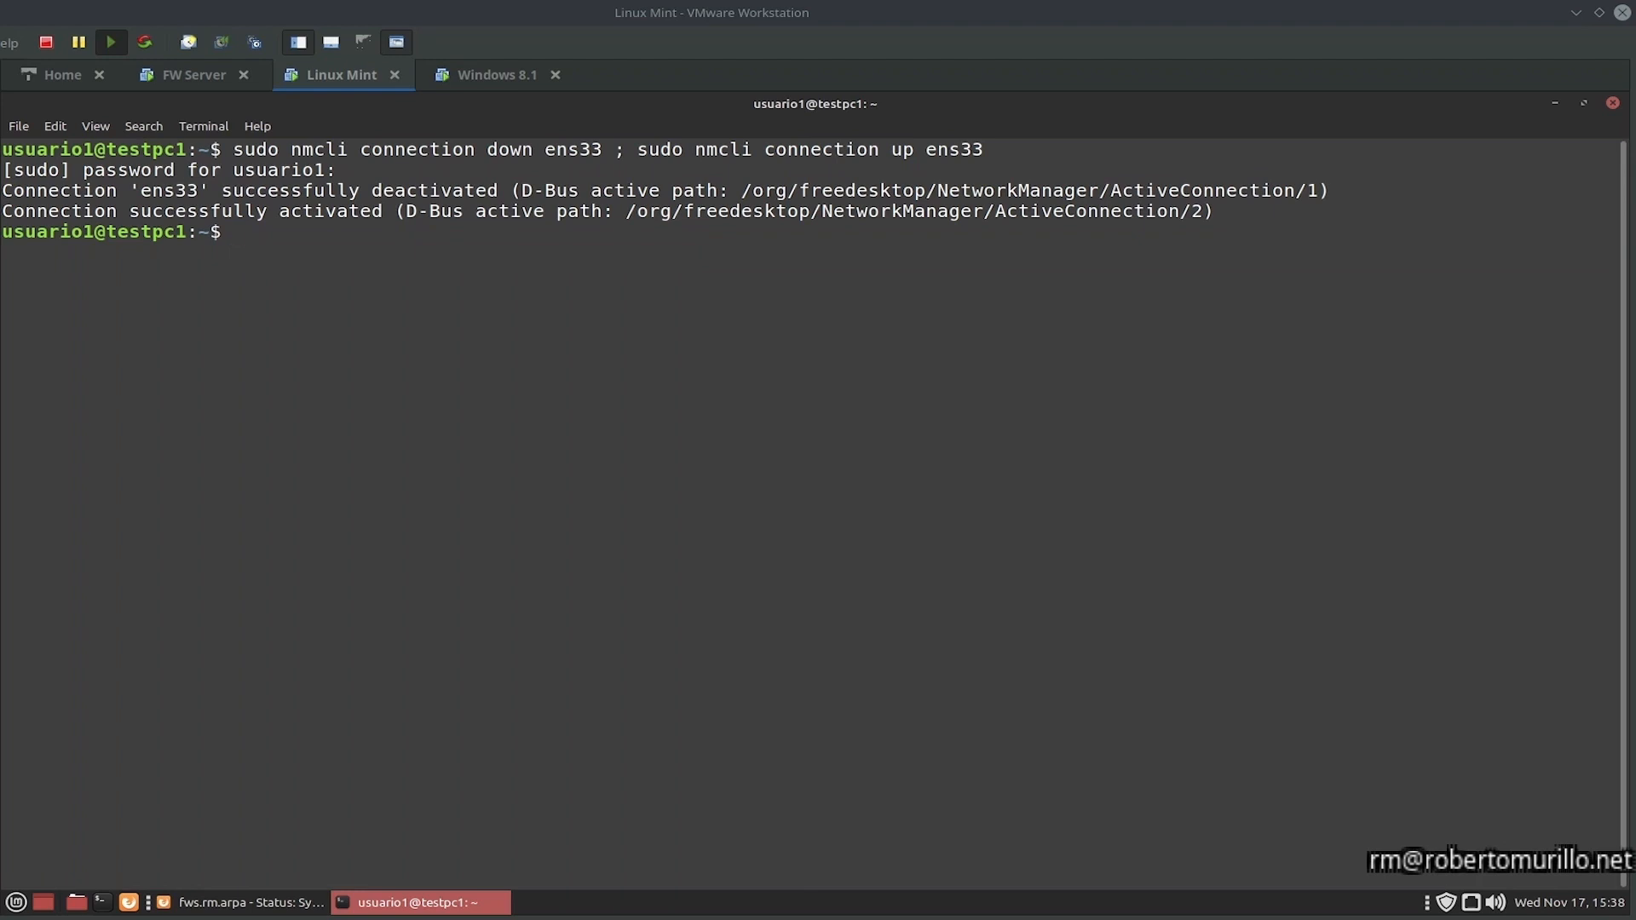
{"action": "type", "text": "sudo systemd-resolve --status"}
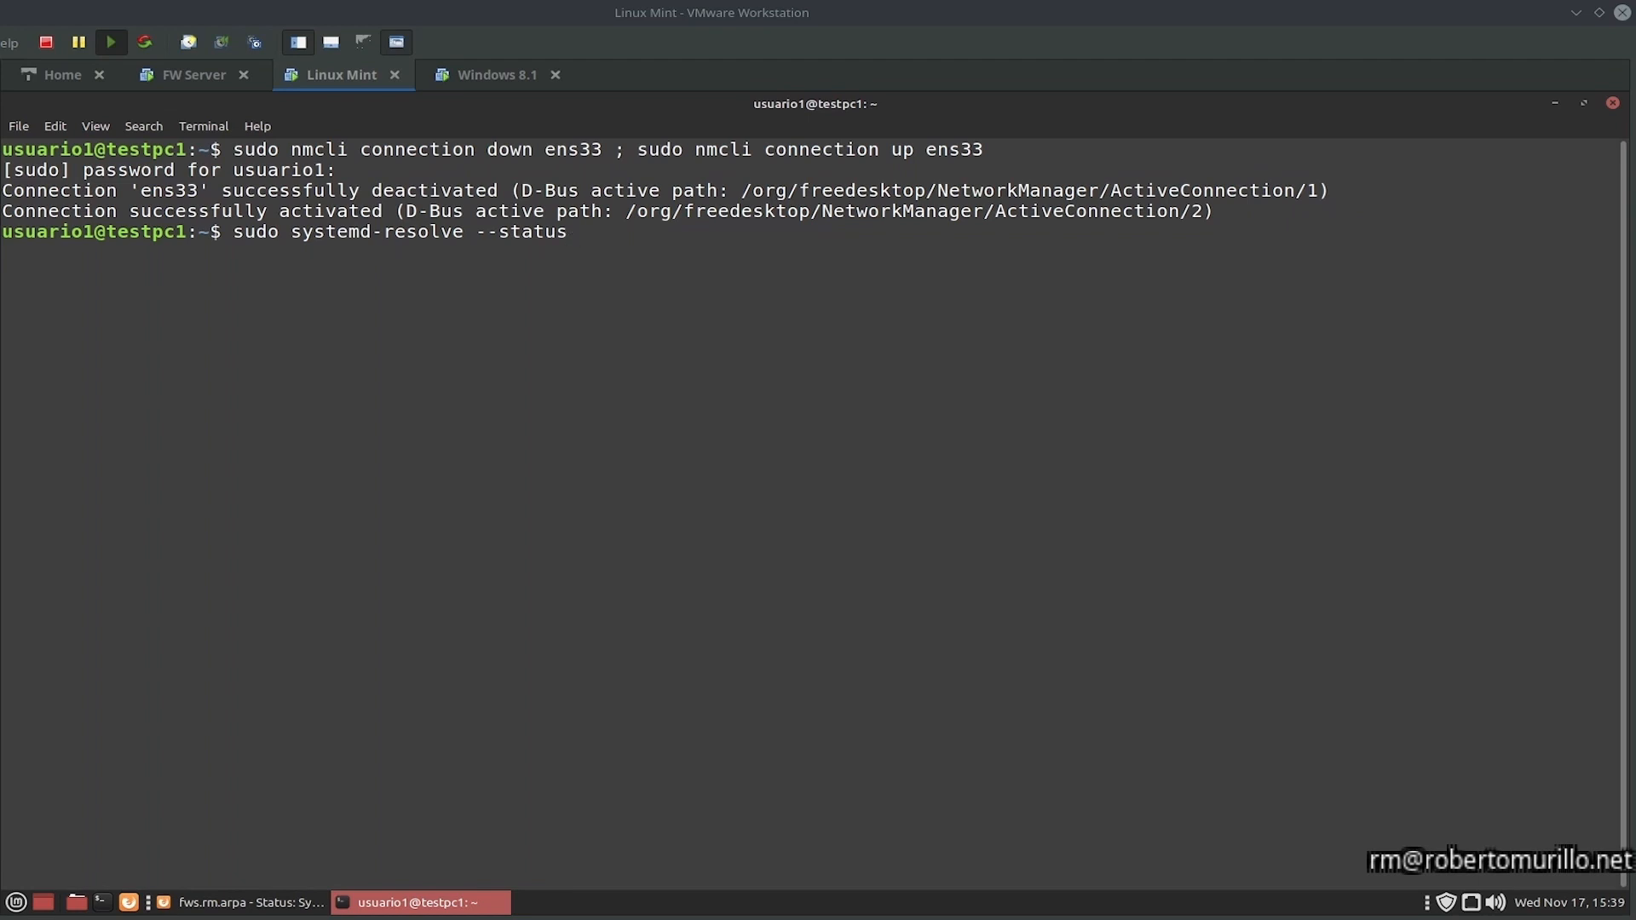
{"action": "key", "text": "Return"}
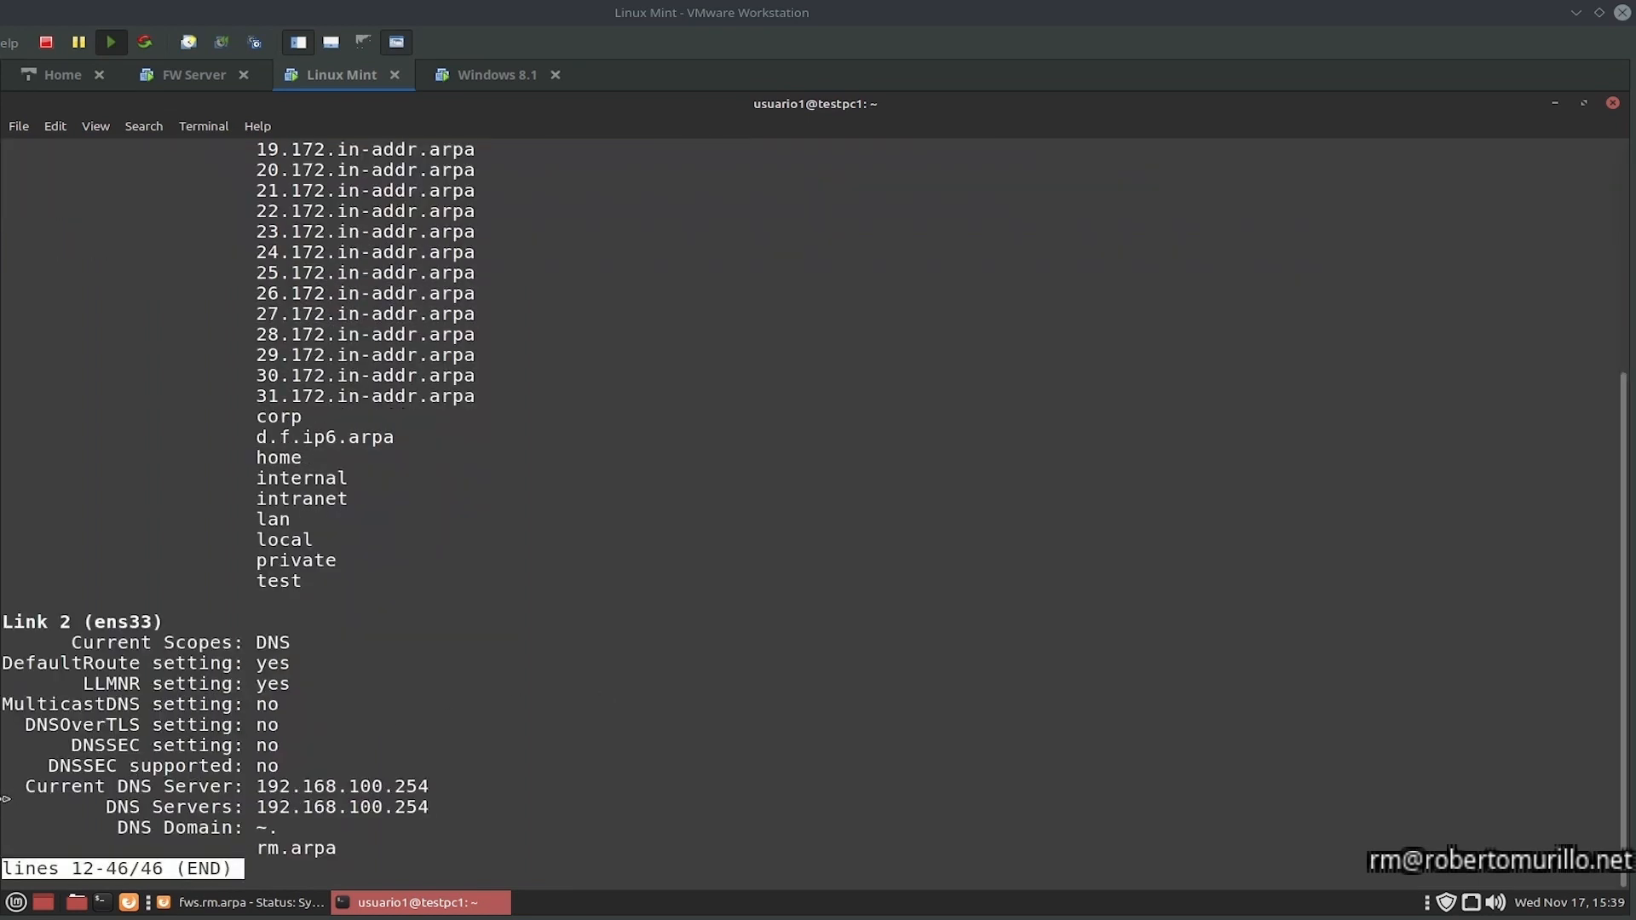
Step: Confirm ens33 uses DNS server 192.168.100.254 with domain rm.arpa, then go to Windows 8.1
{"action": "left_click_drag", "start_coordinate": [25, 786], "coordinate": [429, 805]}
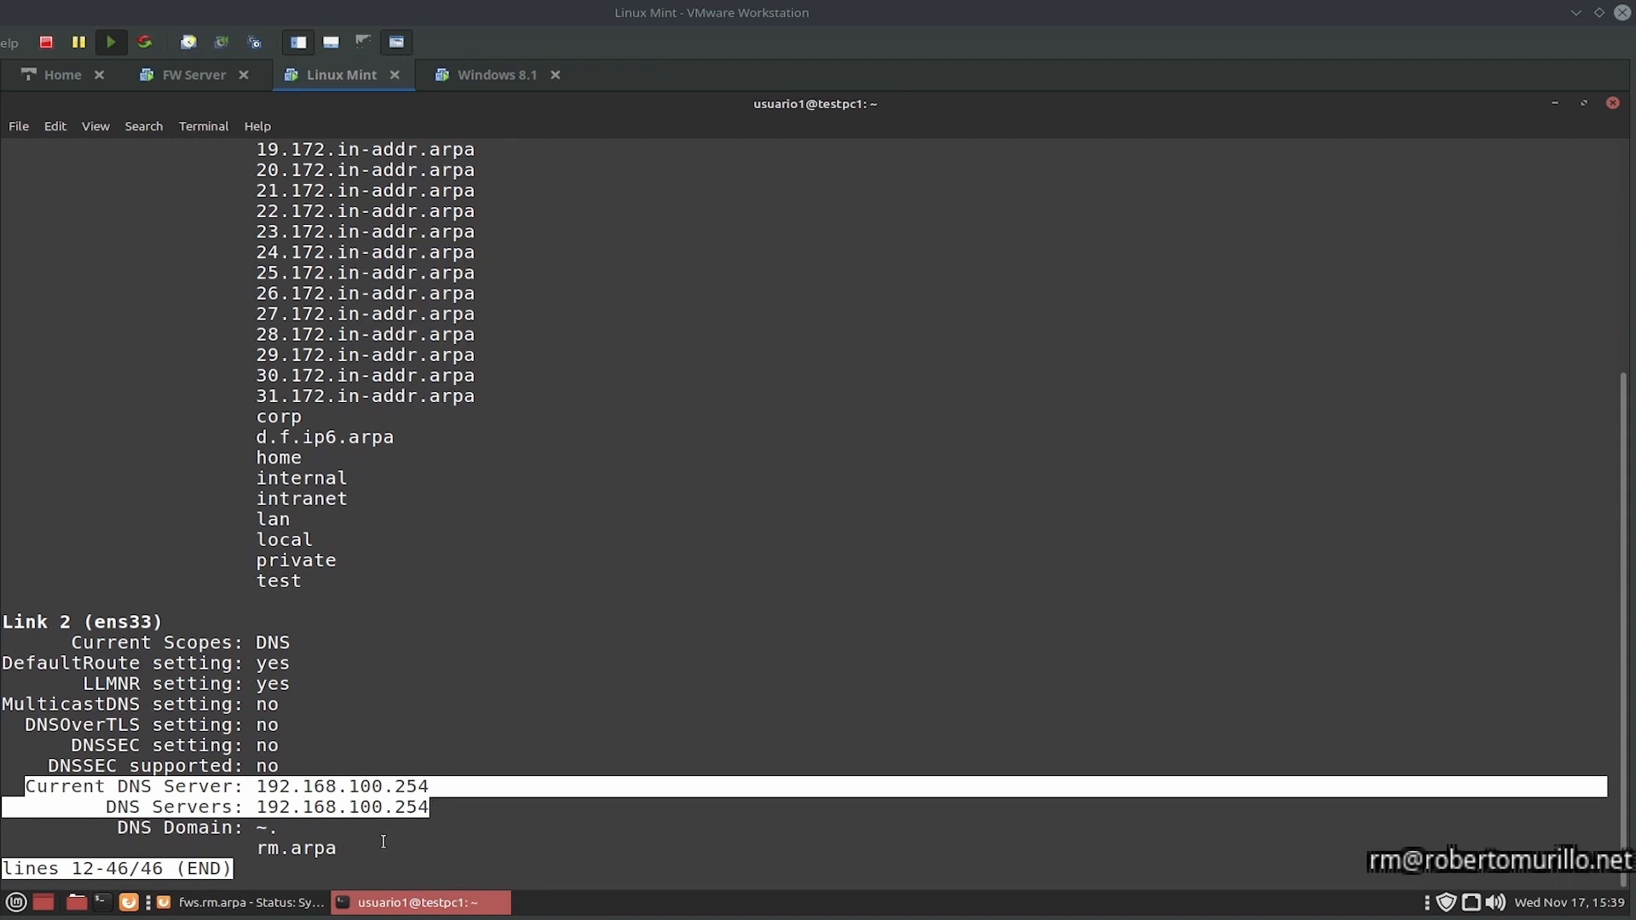
{"action": "left_click_drag", "start_coordinate": [258, 848], "coordinate": [351, 848]}
{"action": "left_click", "coordinate": [702, 468]}
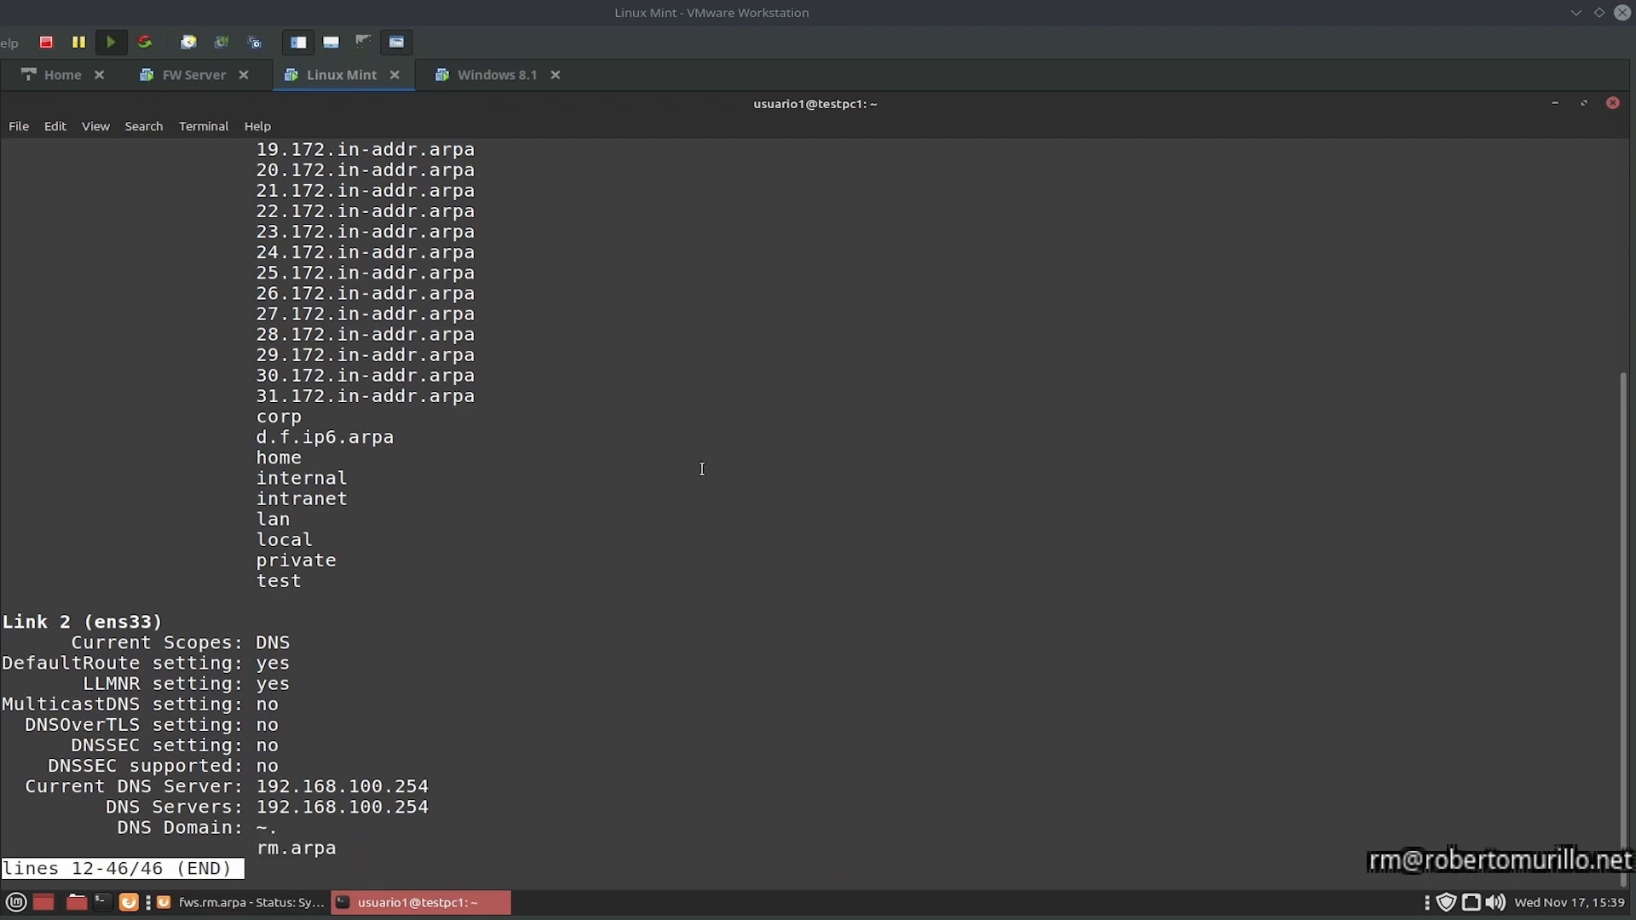
{"action": "left_click", "coordinate": [502, 81]}
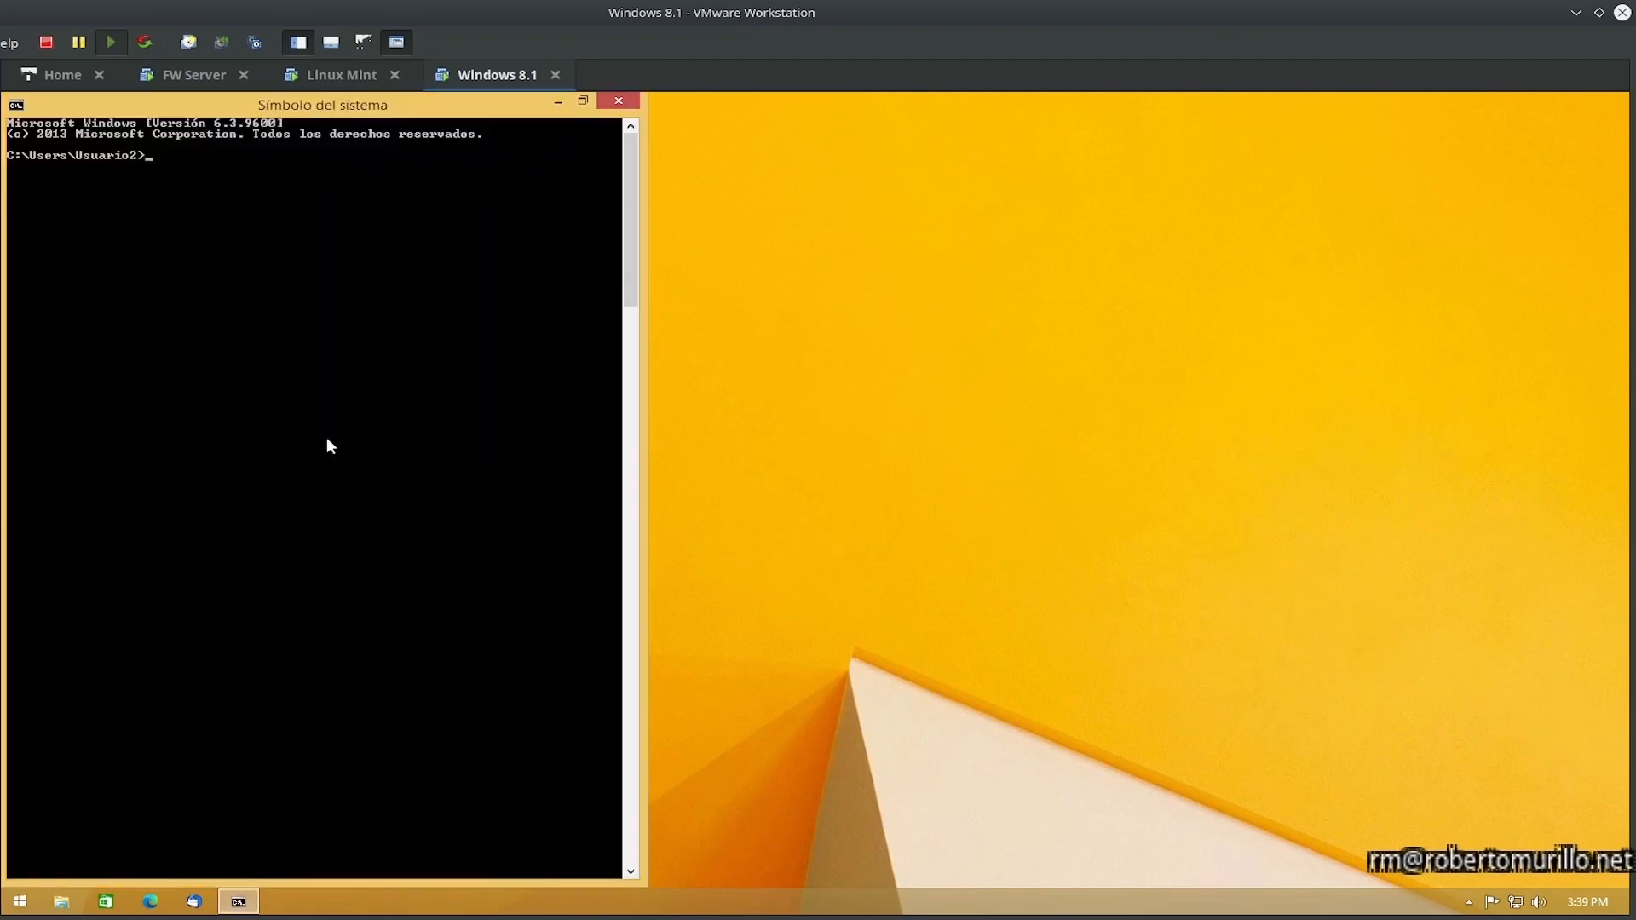
Step: Run ipconfig /all, mark the DNS server 192.168.100.254 line, then return to Linux Mint
{"action": "type", "text": "ipconfig /all"}
{"action": "key", "text": "Return"}
{"action": "left_click_drag", "start_coordinate": [23, 444], "coordinate": [482, 449]}
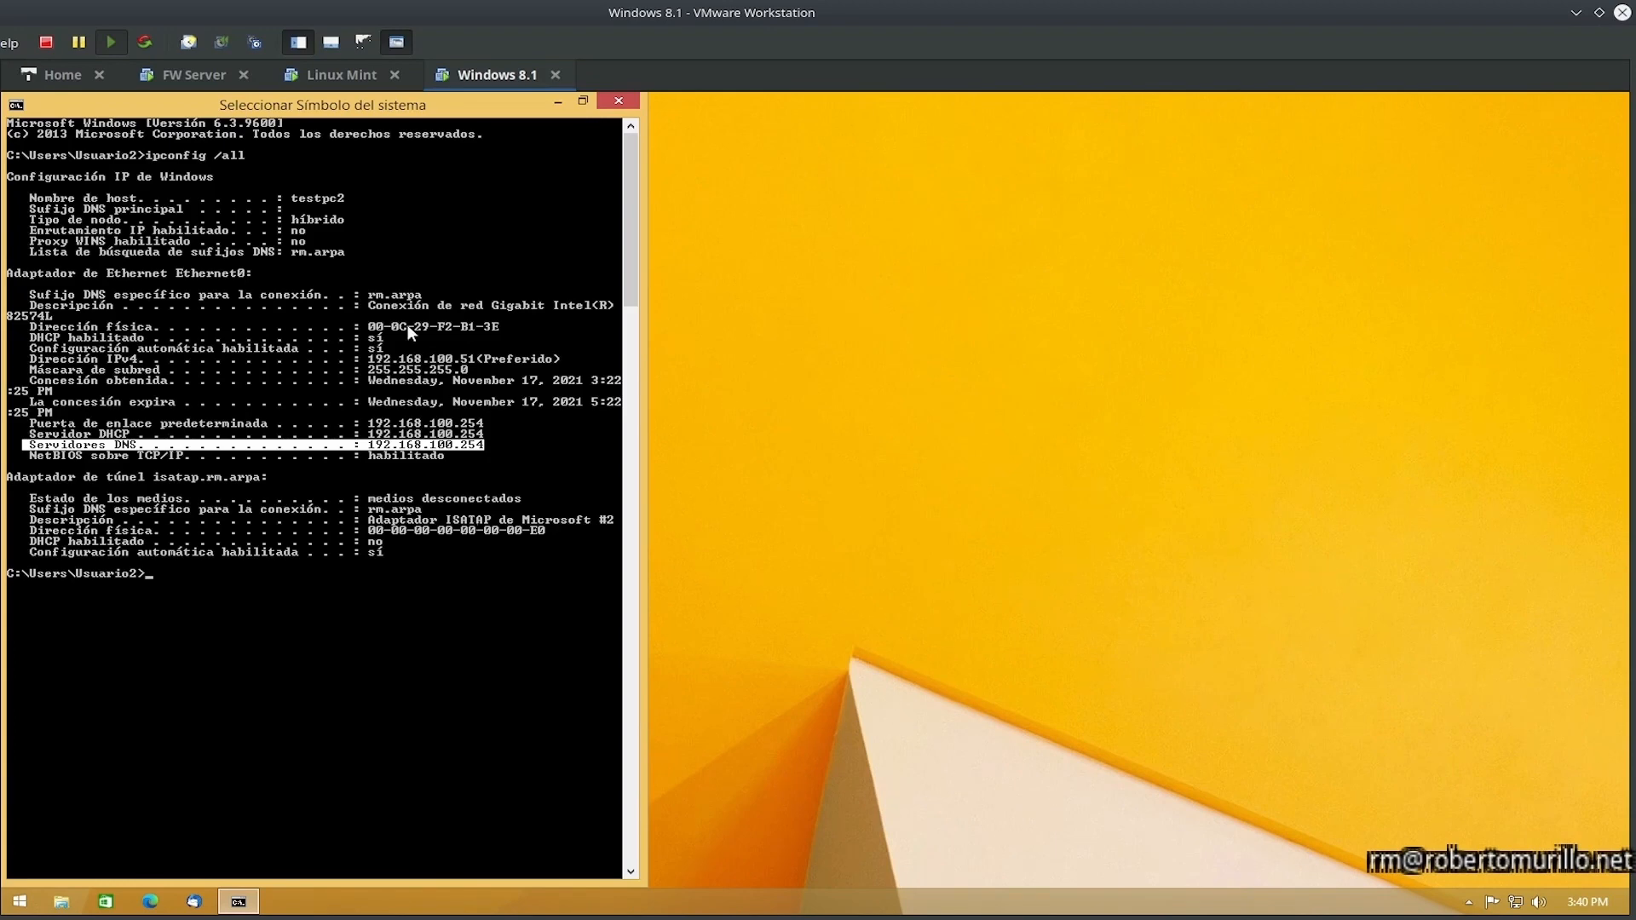
{"action": "left_click", "coordinate": [342, 74]}
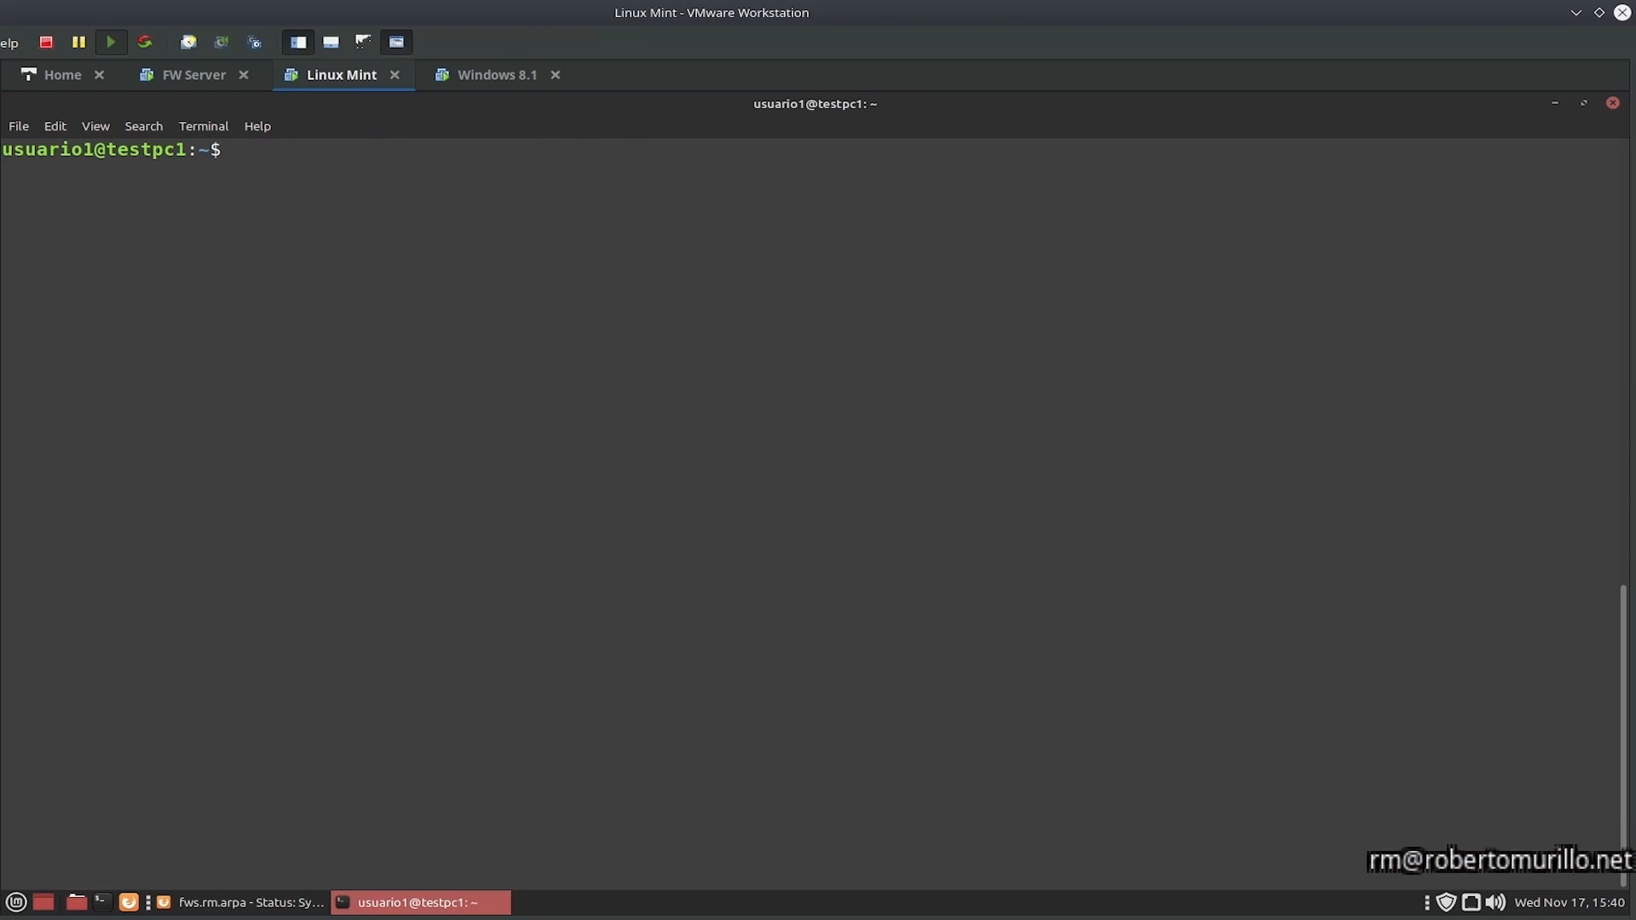
{"action": "type", "text": "nslookup www.google.com"}
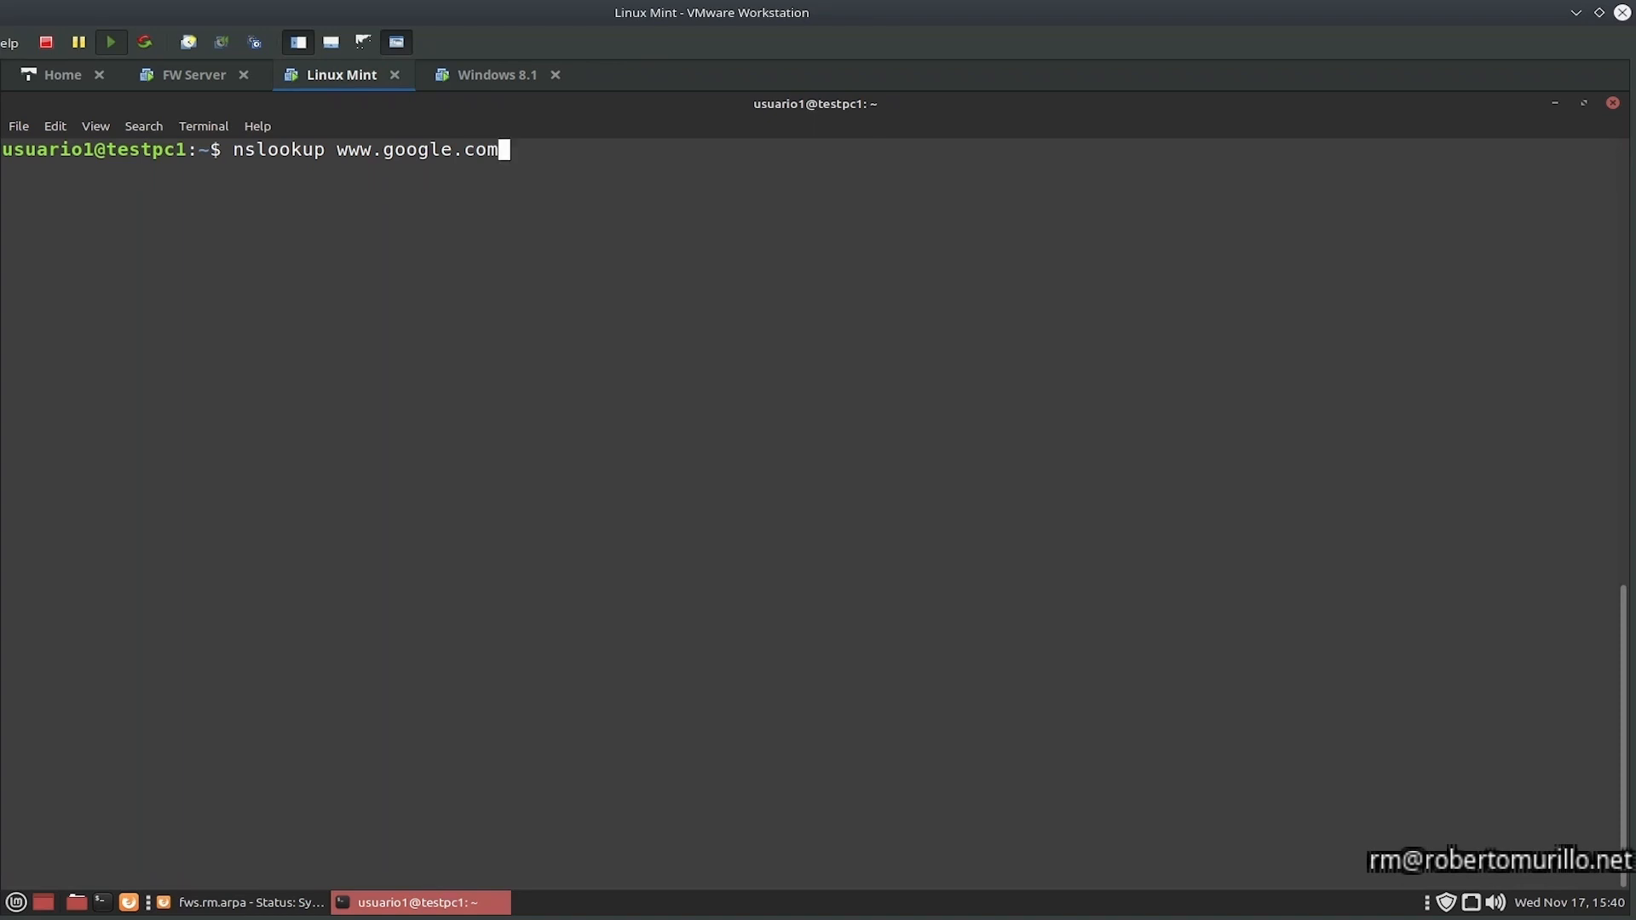
{"action": "key", "text": "Return"}
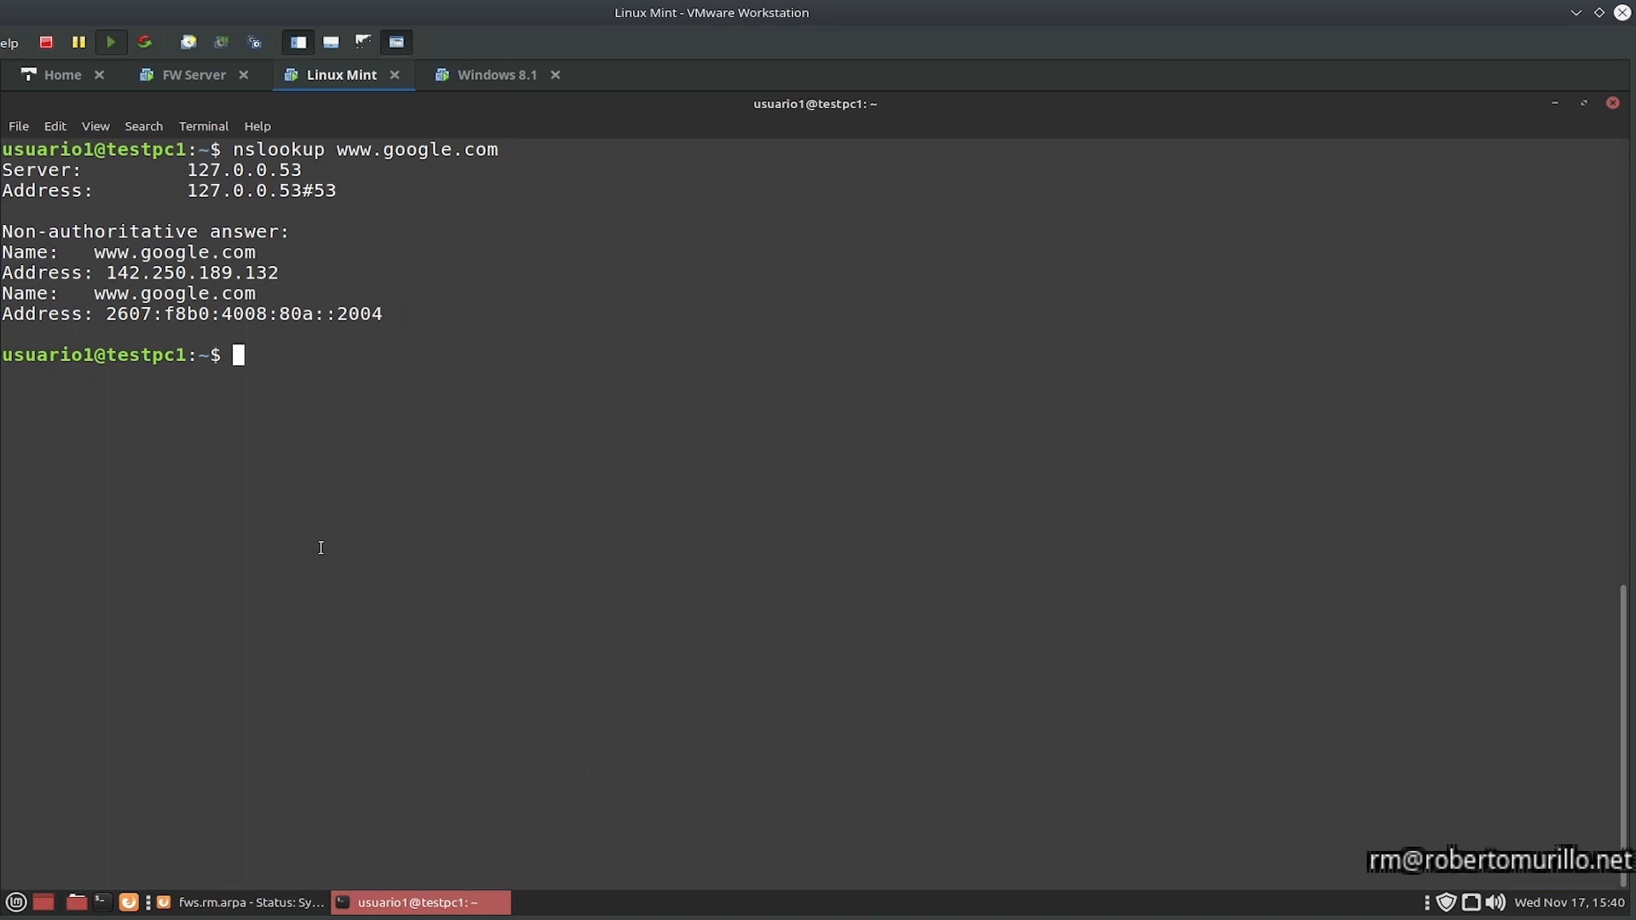
{"action": "left_click_drag", "start_coordinate": [114, 273], "coordinate": [282, 271]}
{"action": "left_click_drag", "start_coordinate": [108, 315], "coordinate": [384, 315]}
Step: Look up fws.rm.arpa, resolving to 192.168.100.254
{"action": "type", "text": "nslookup"}
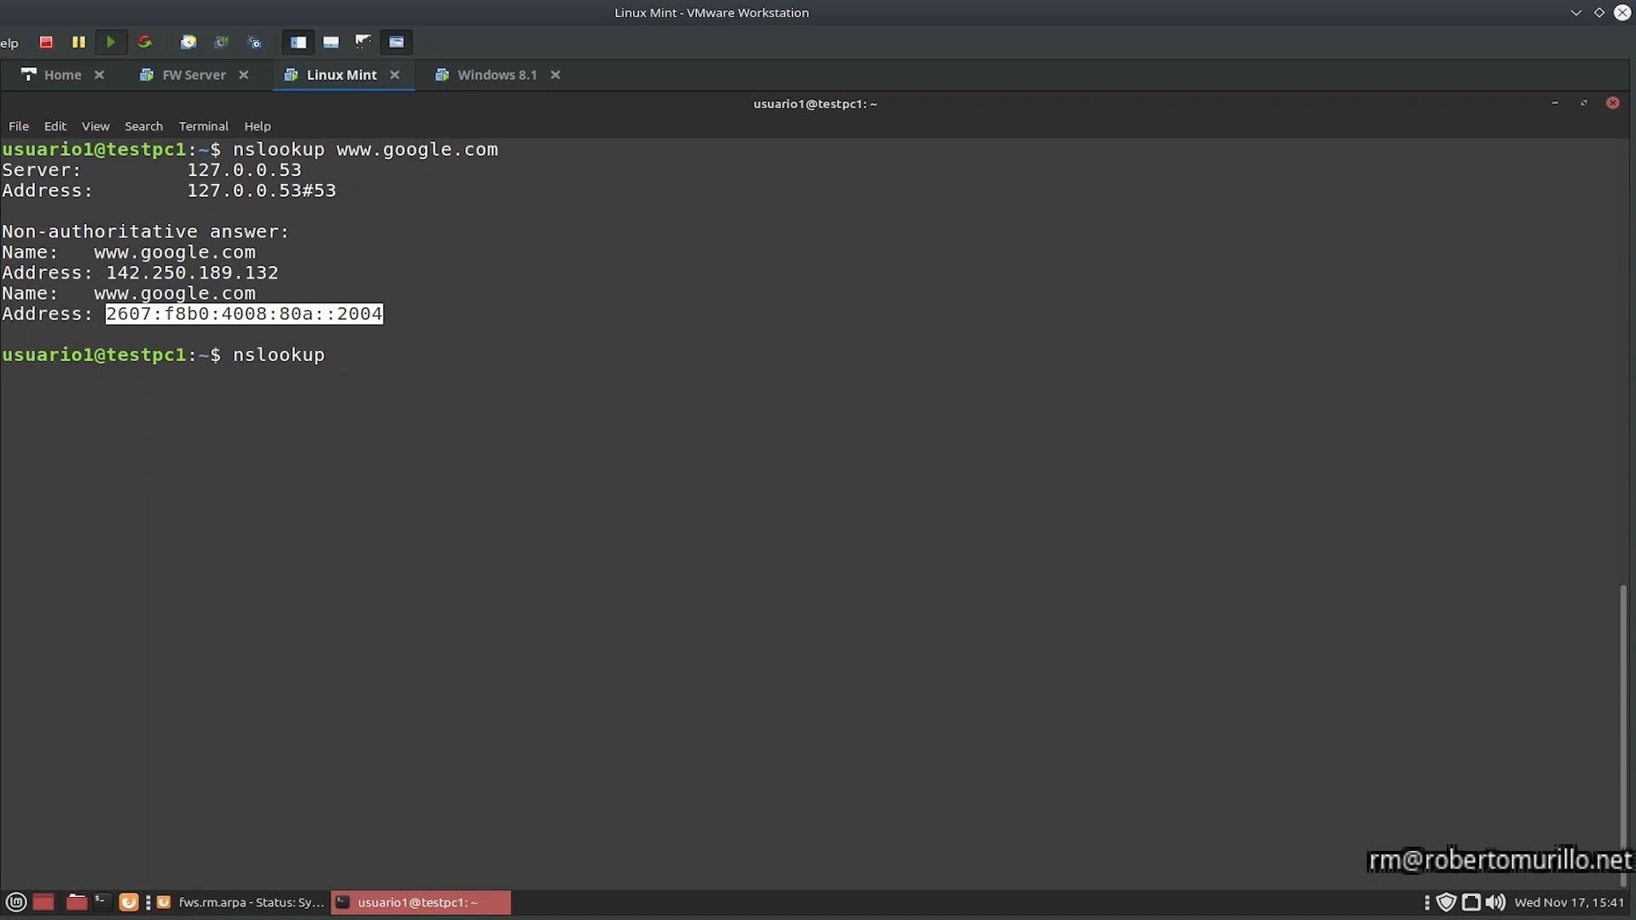
{"action": "type", "text": "fws.rm.arpa"}
{"action": "key", "text": "Return"}
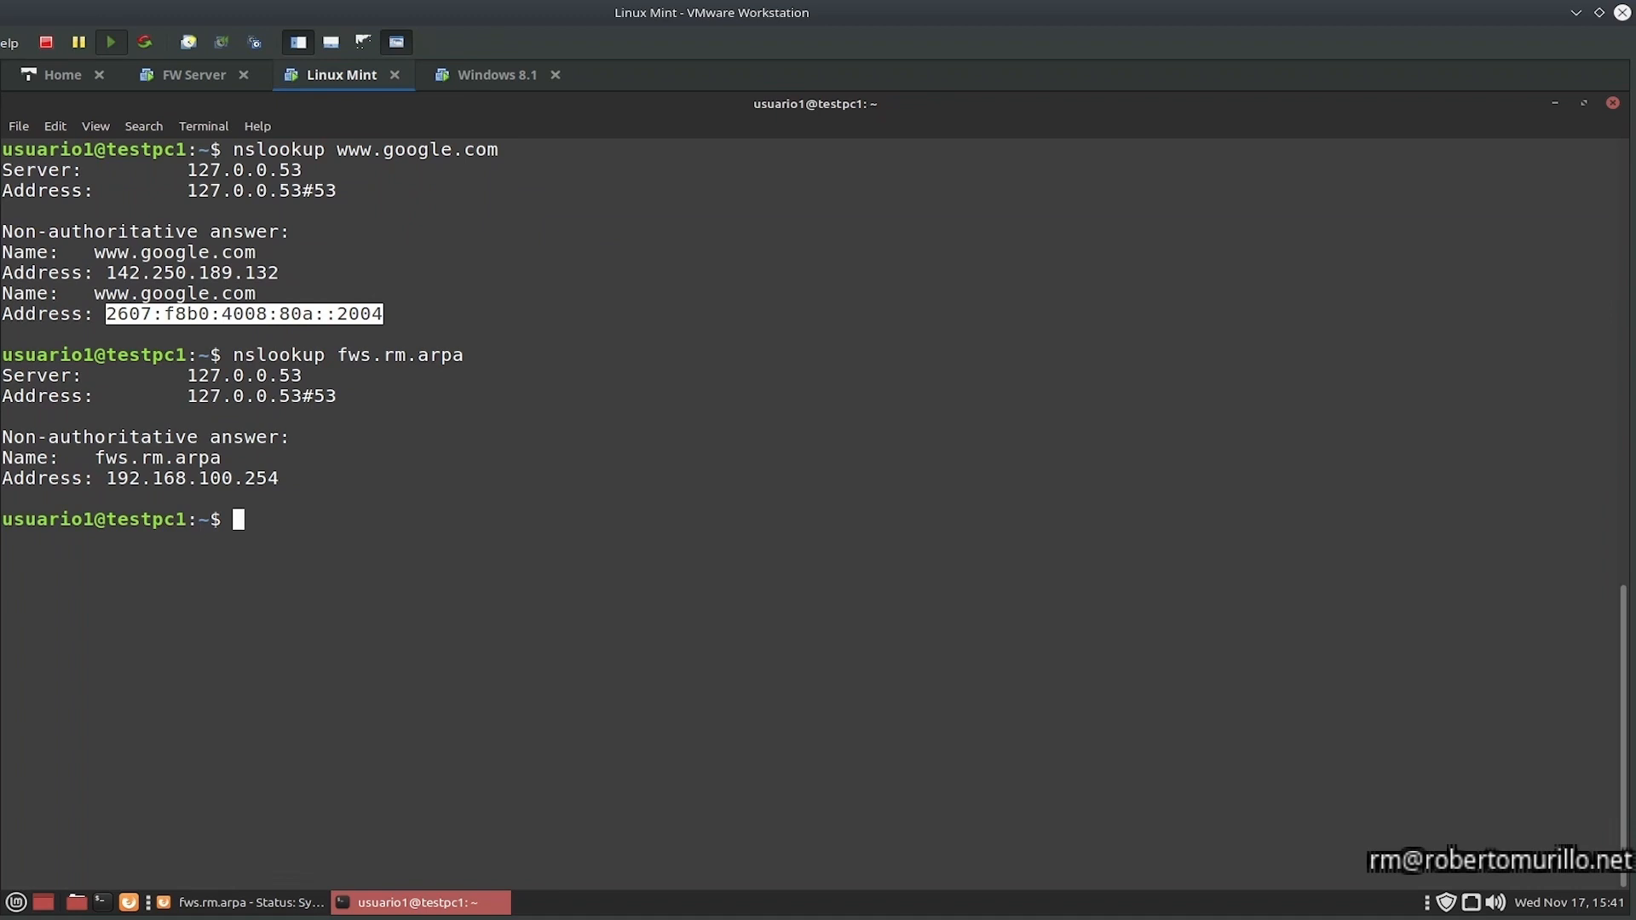
Step: Edit the recalled command to look up rm.arpa, then clear the screen for a new lookup
{"action": "key", "text": "Up"}
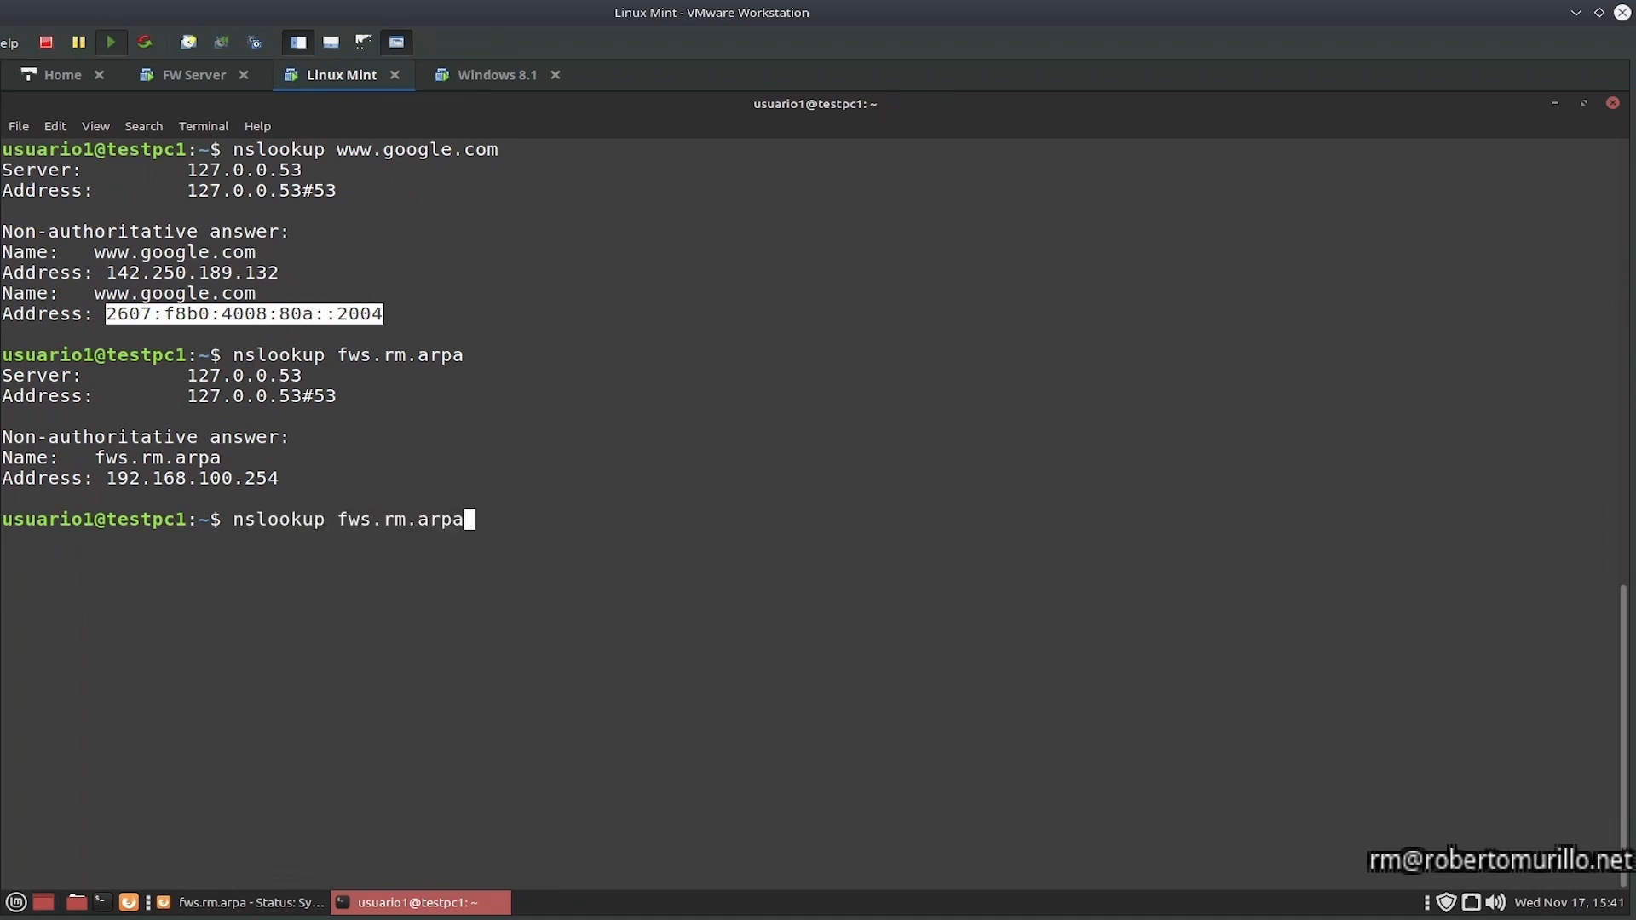
{"action": "key", "text": "Left"}
{"action": "key", "text": "Left"}
{"action": "key", "text": "Left"}
{"action": "key", "text": "Left"}
{"action": "key", "text": "Left"}
{"action": "key", "text": "Left"}
{"action": "key", "text": "Left"}
{"action": "key", "text": "BackSpace"}
{"action": "key", "text": "BackSpace"}
{"action": "key", "text": "BackSpace"}
{"action": "key", "text": "BackSpace"}
{"action": "key", "text": "Return"}
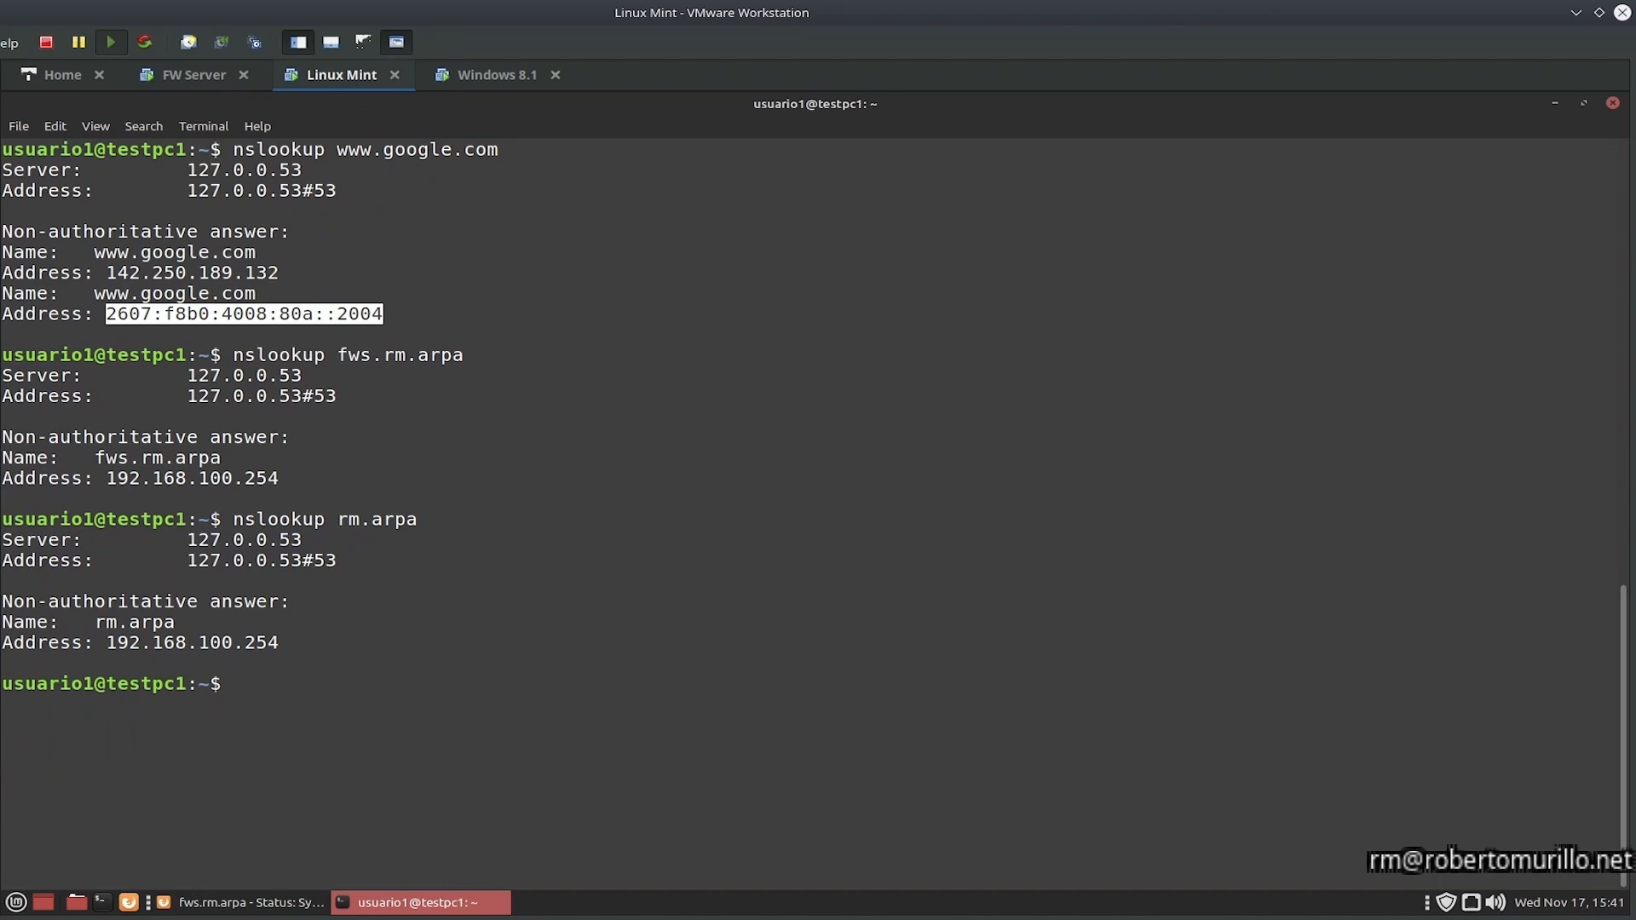
{"action": "key", "text": "ctrl+l"}
{"action": "key", "text": "Up"}
{"action": "key", "text": "BackSpace"}
{"action": "key", "text": "BackSpace"}
{"action": "key", "text": "BackSpace"}
{"action": "key", "text": "BackSpace"}
{"action": "key", "text": "BackSpace"}
{"action": "key", "text": "BackSpace"}
{"action": "key", "text": "BackSpace"}
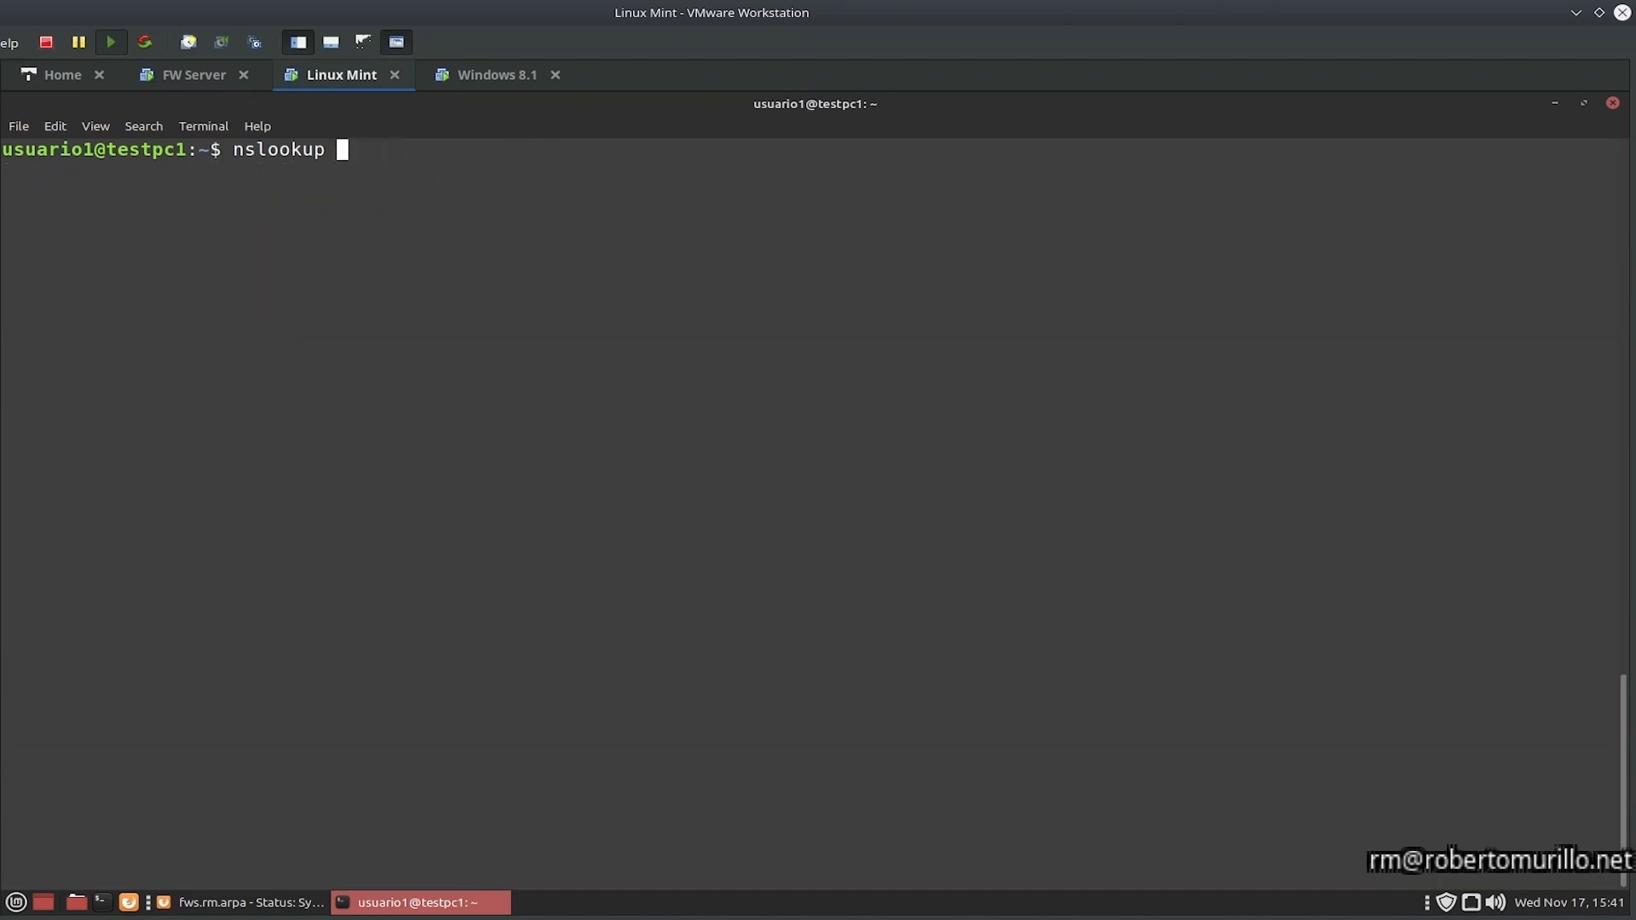
Step: Reverse-look up 192.168.100.254 and highlight the returned name fws.rm.arpa
{"action": "type", "text": "192.168.100.254"}
{"action": "key", "text": "Return"}
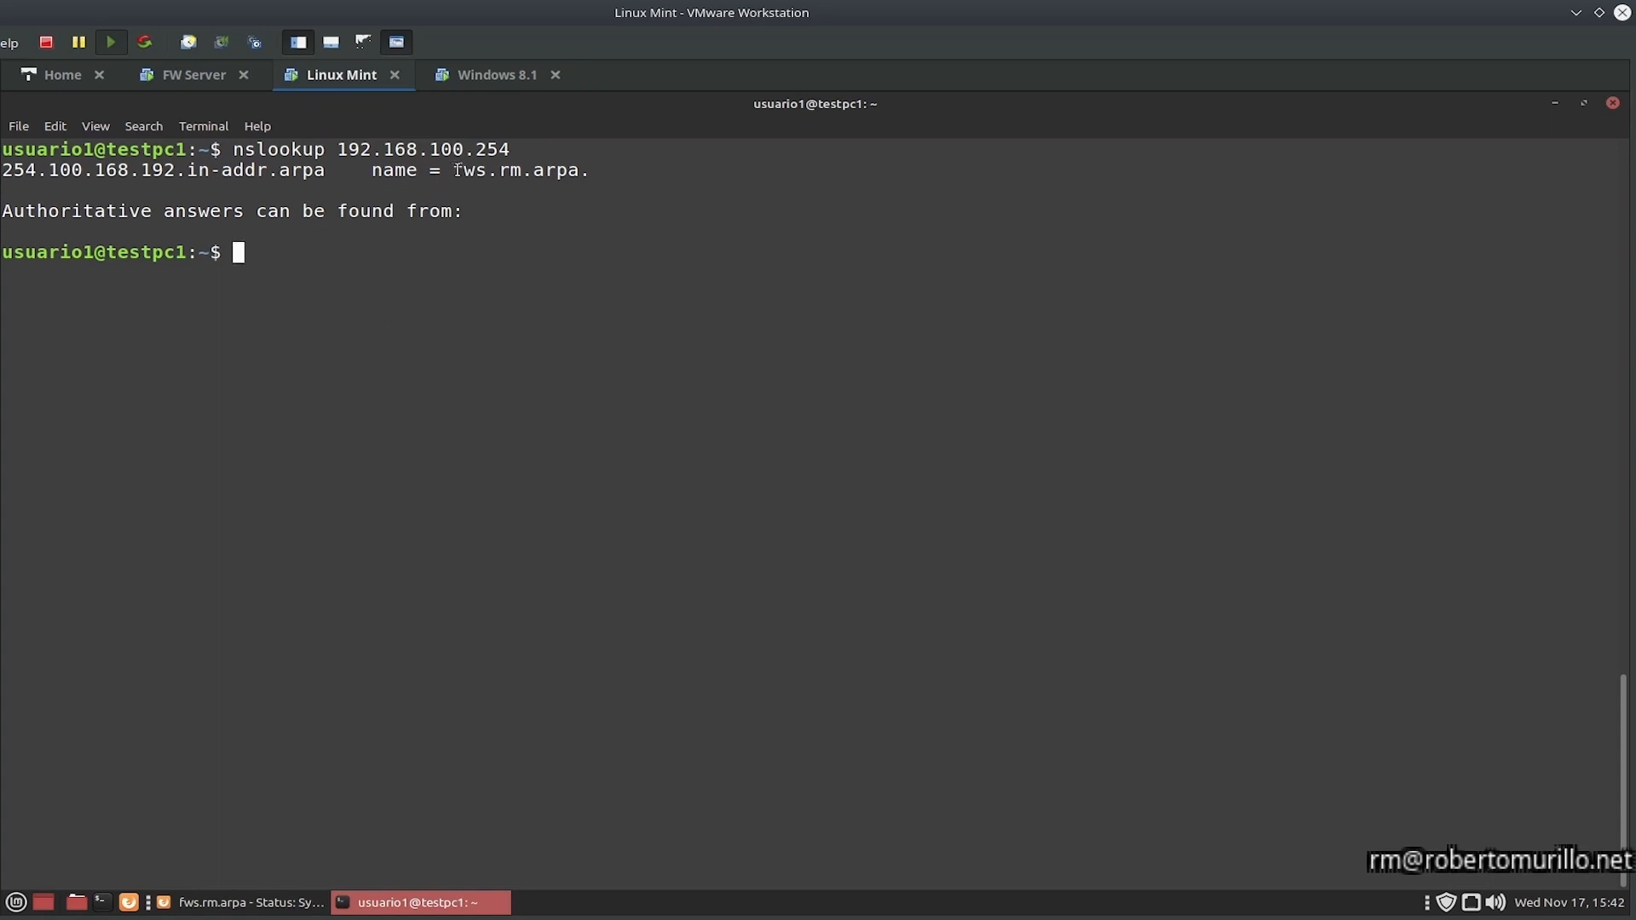
{"action": "left_click_drag", "start_coordinate": [453, 170], "coordinate": [582, 176]}
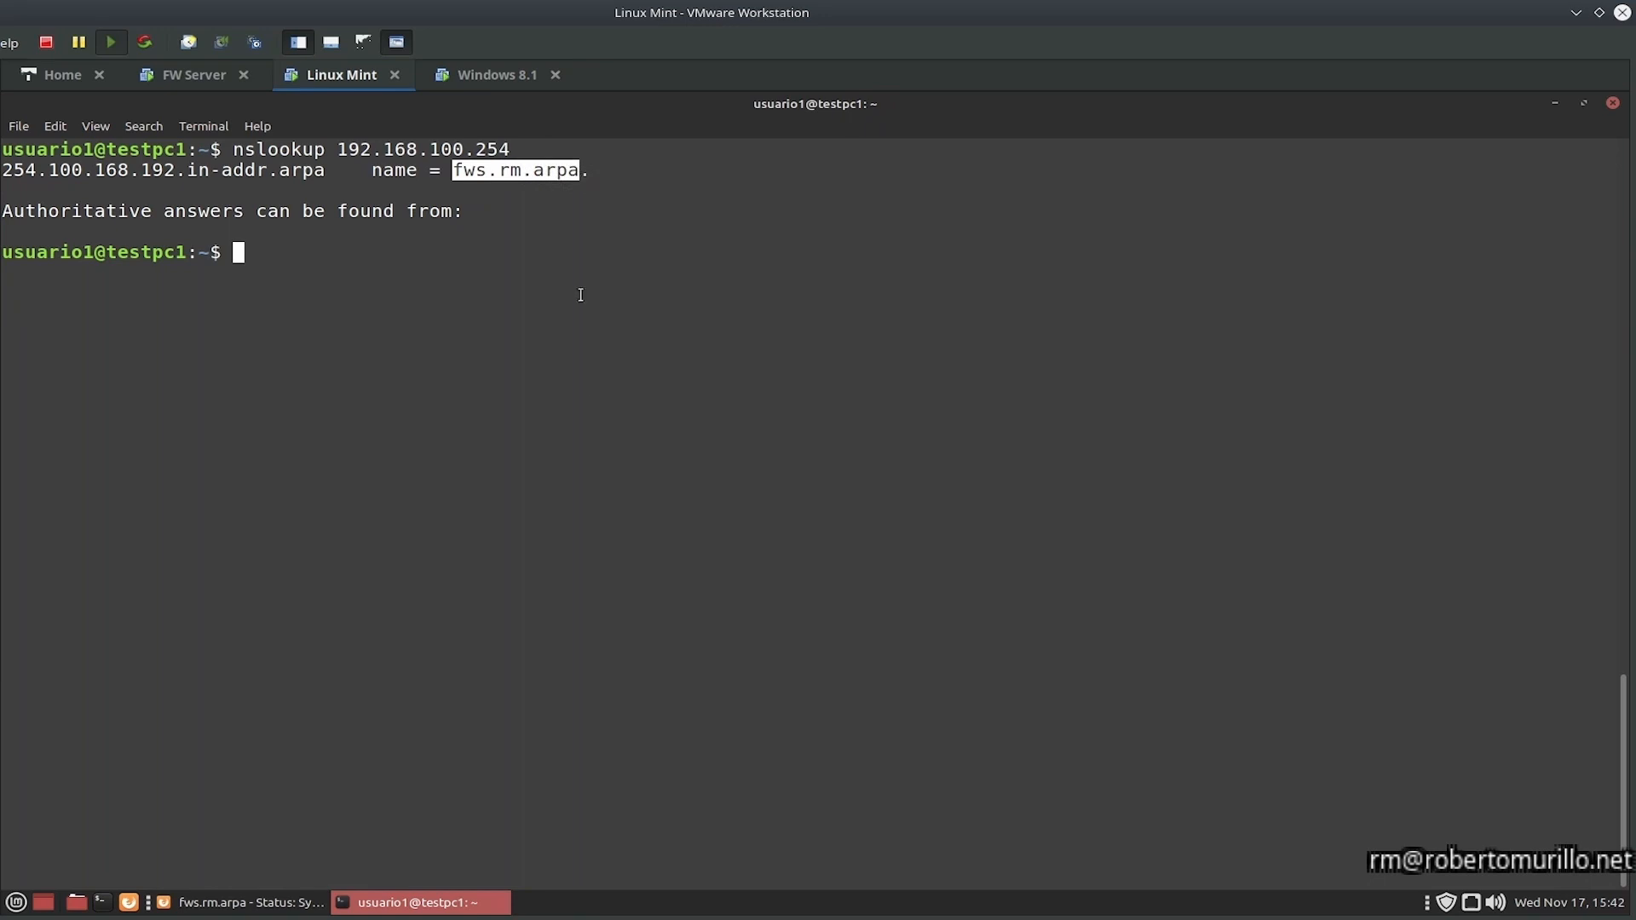
{"action": "left_click", "coordinate": [642, 483]}
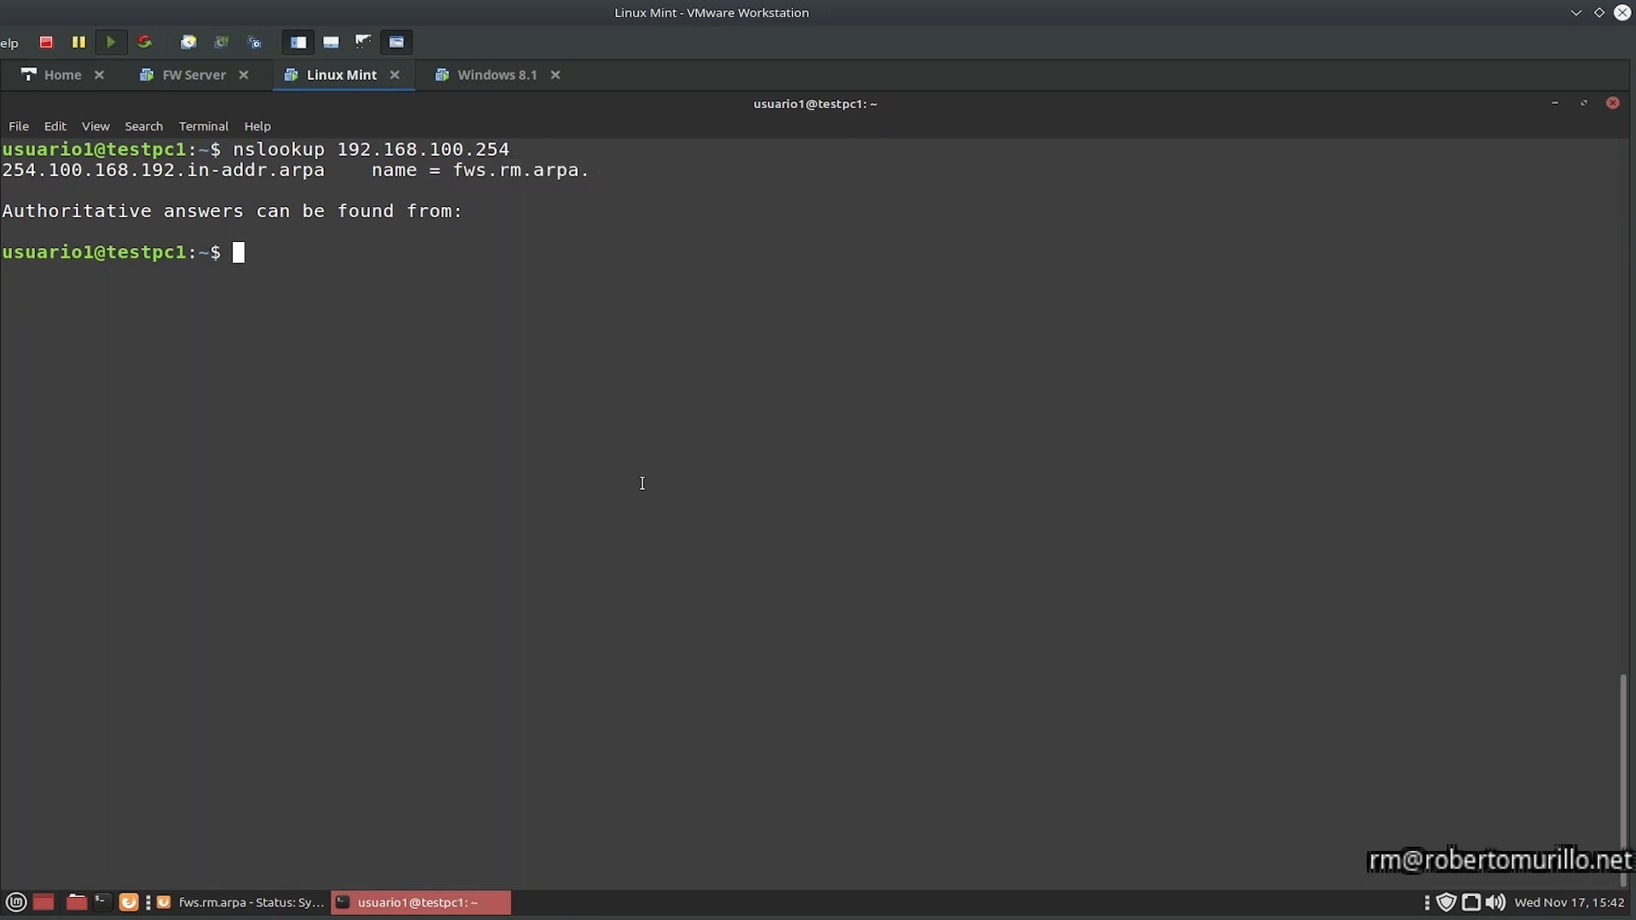
Step: Ping testpc2 by name, showing testpc2.rm.arpa at 192.168.100.51 with no packet loss
{"action": "type", "text": "ping testpc2"}
{"action": "key", "text": "Return"}
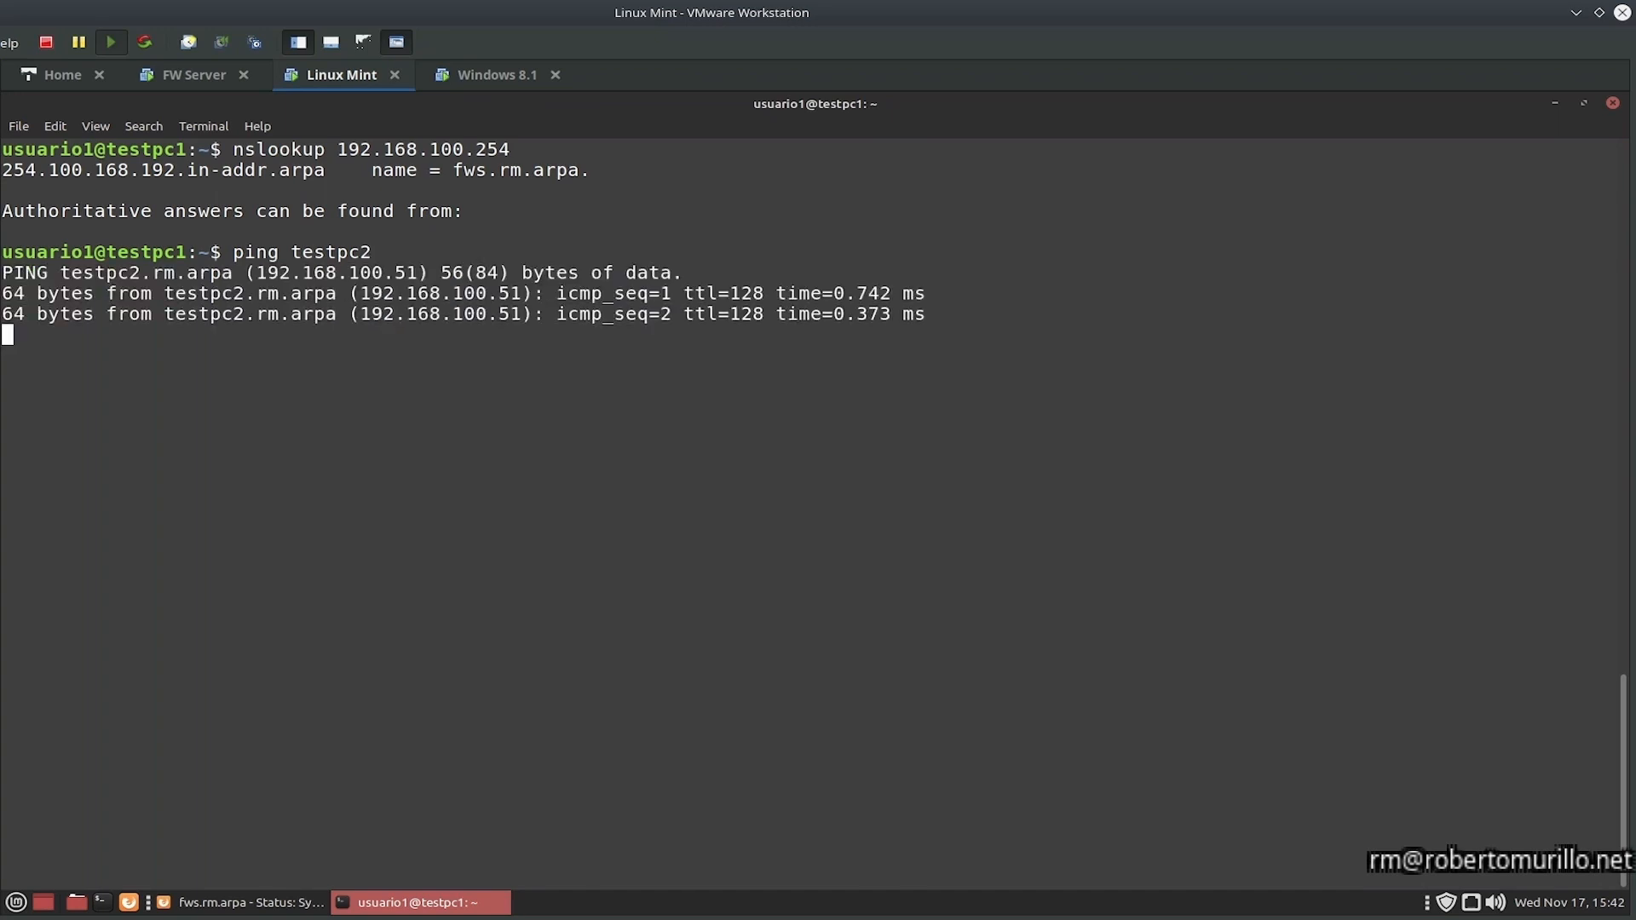
{"action": "key", "text": "ctrl+c"}
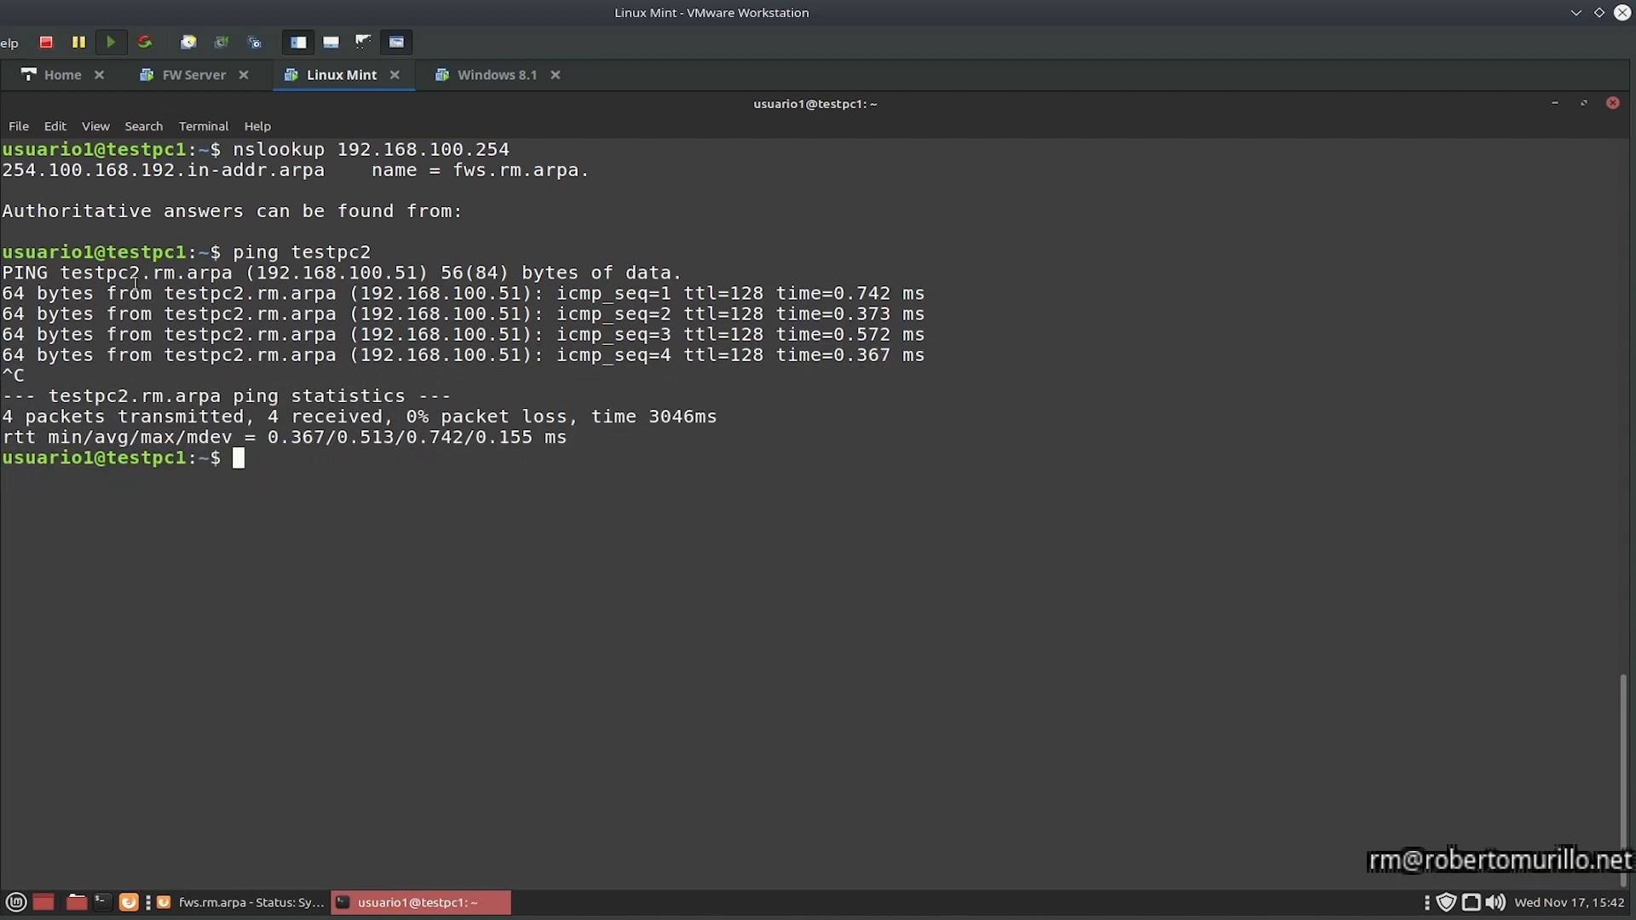
{"action": "left_click_drag", "start_coordinate": [64, 272], "coordinate": [232, 279]}
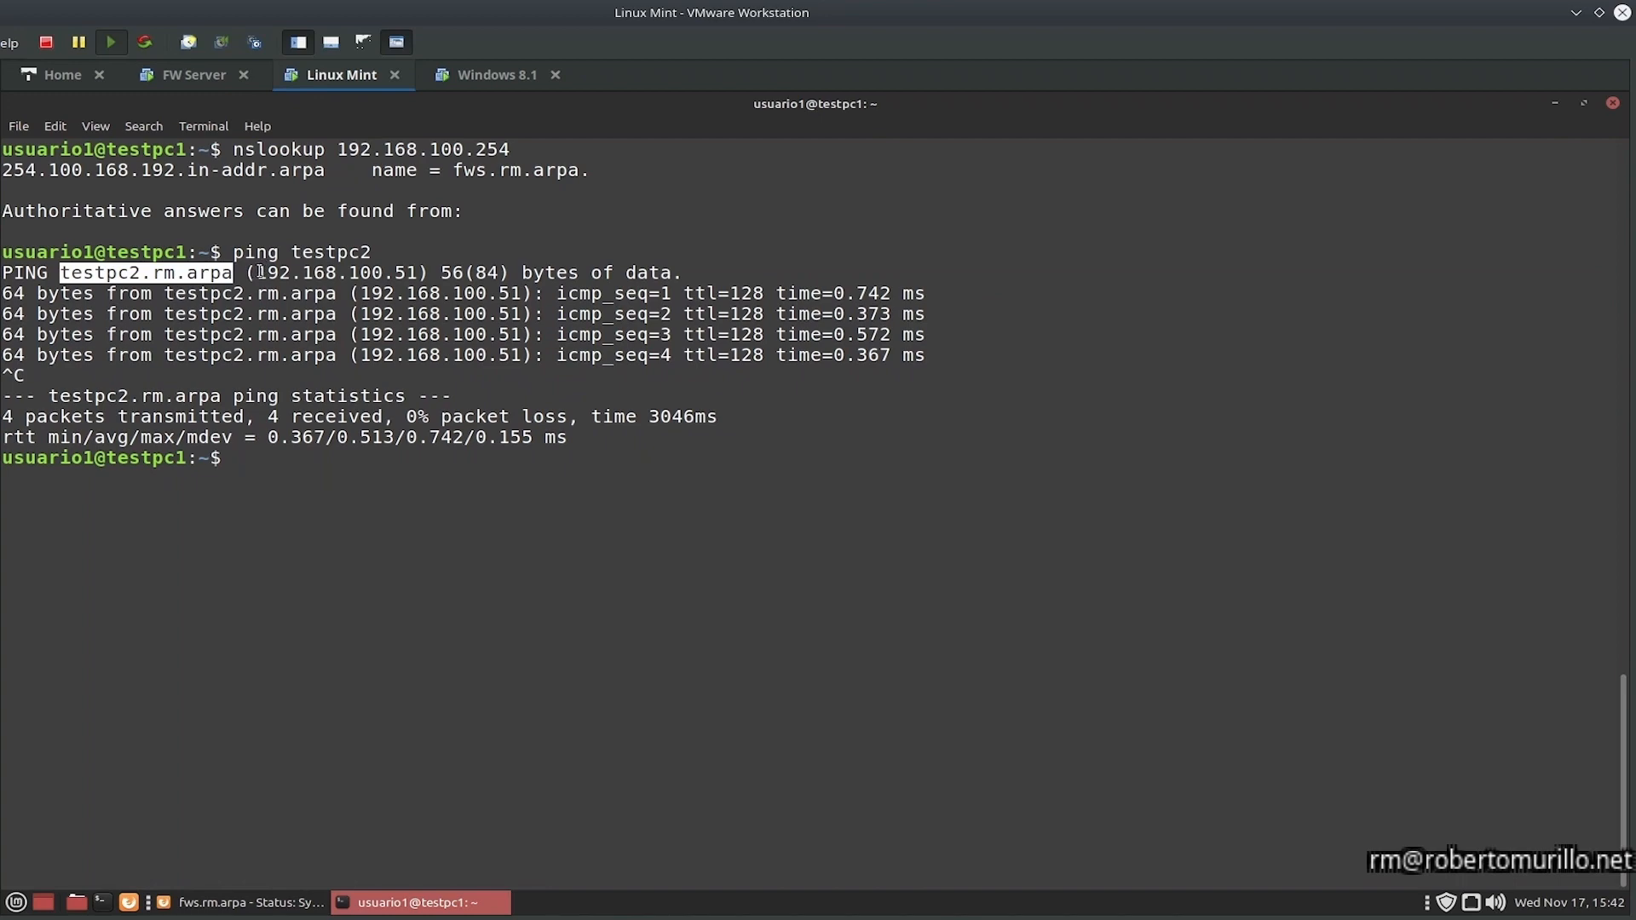
{"action": "left_click_drag", "start_coordinate": [260, 272], "coordinate": [420, 274]}
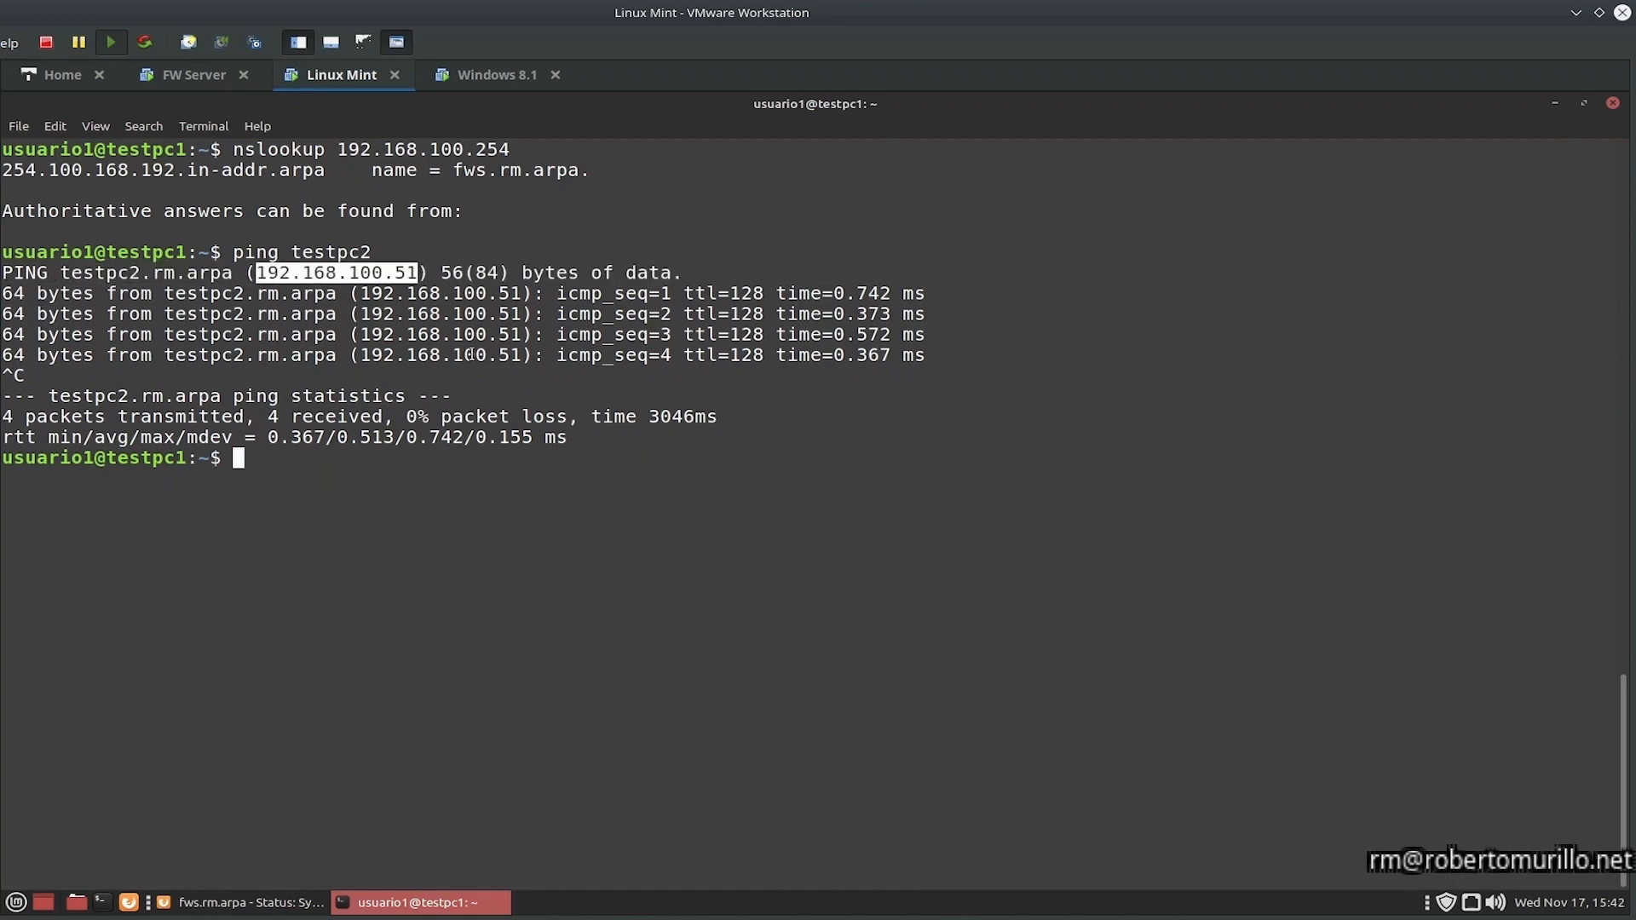
Step: On Windows 8.1, ping testpc1 by name, reaching testpc1.rm.arpa at 192.168.100.201
{"action": "left_click", "coordinate": [493, 77]}
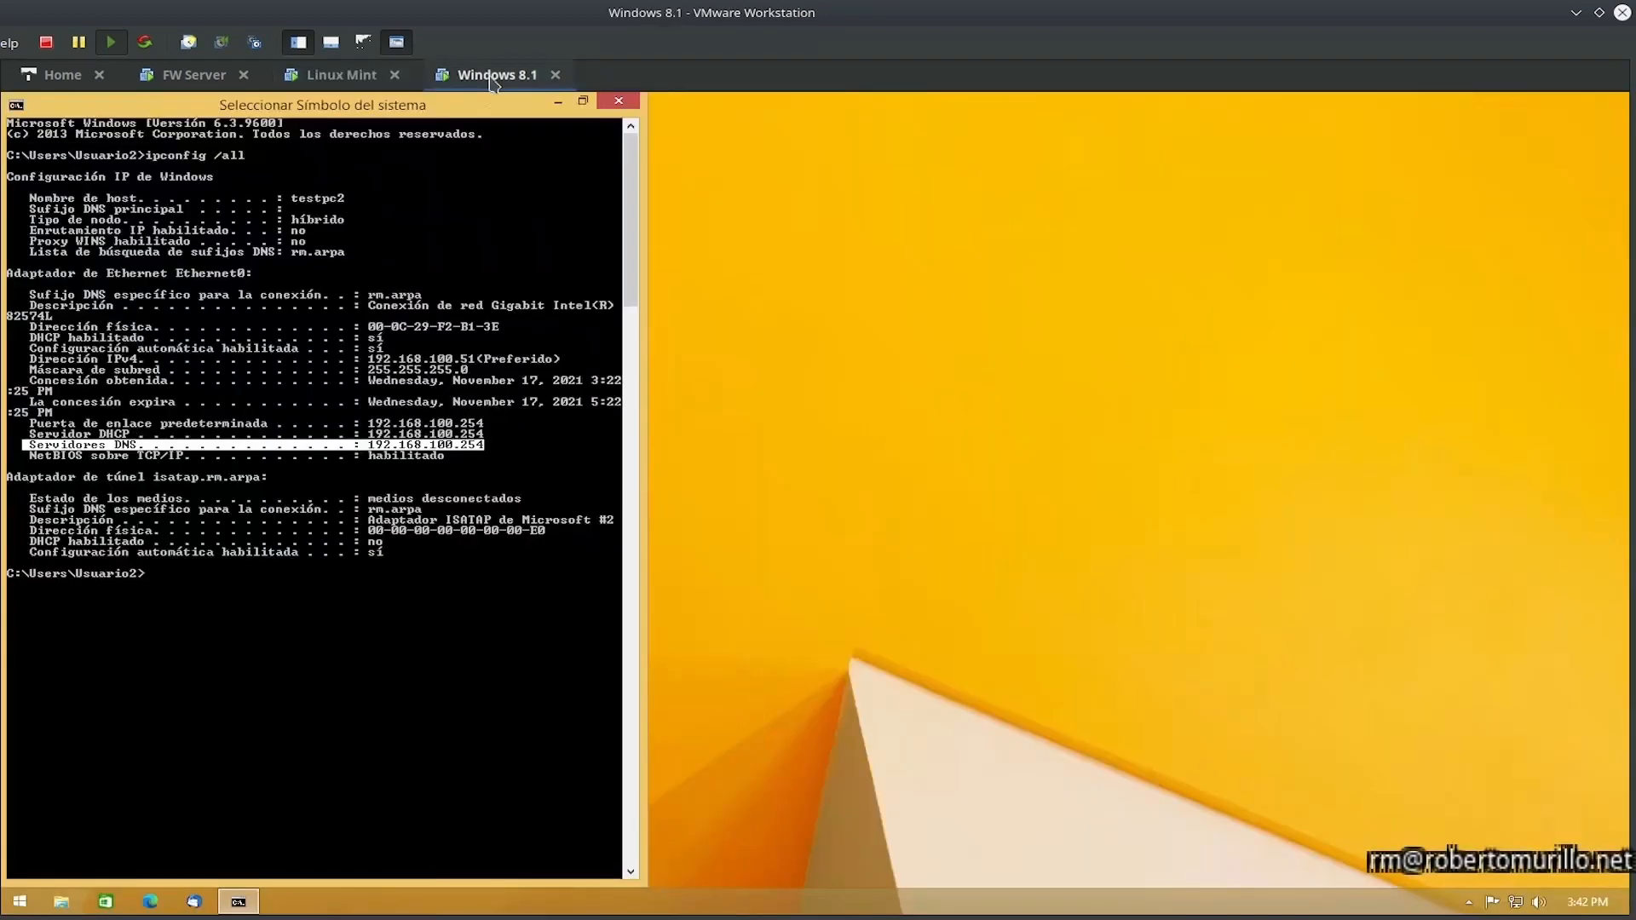
{"action": "left_click", "coordinate": [358, 568]}
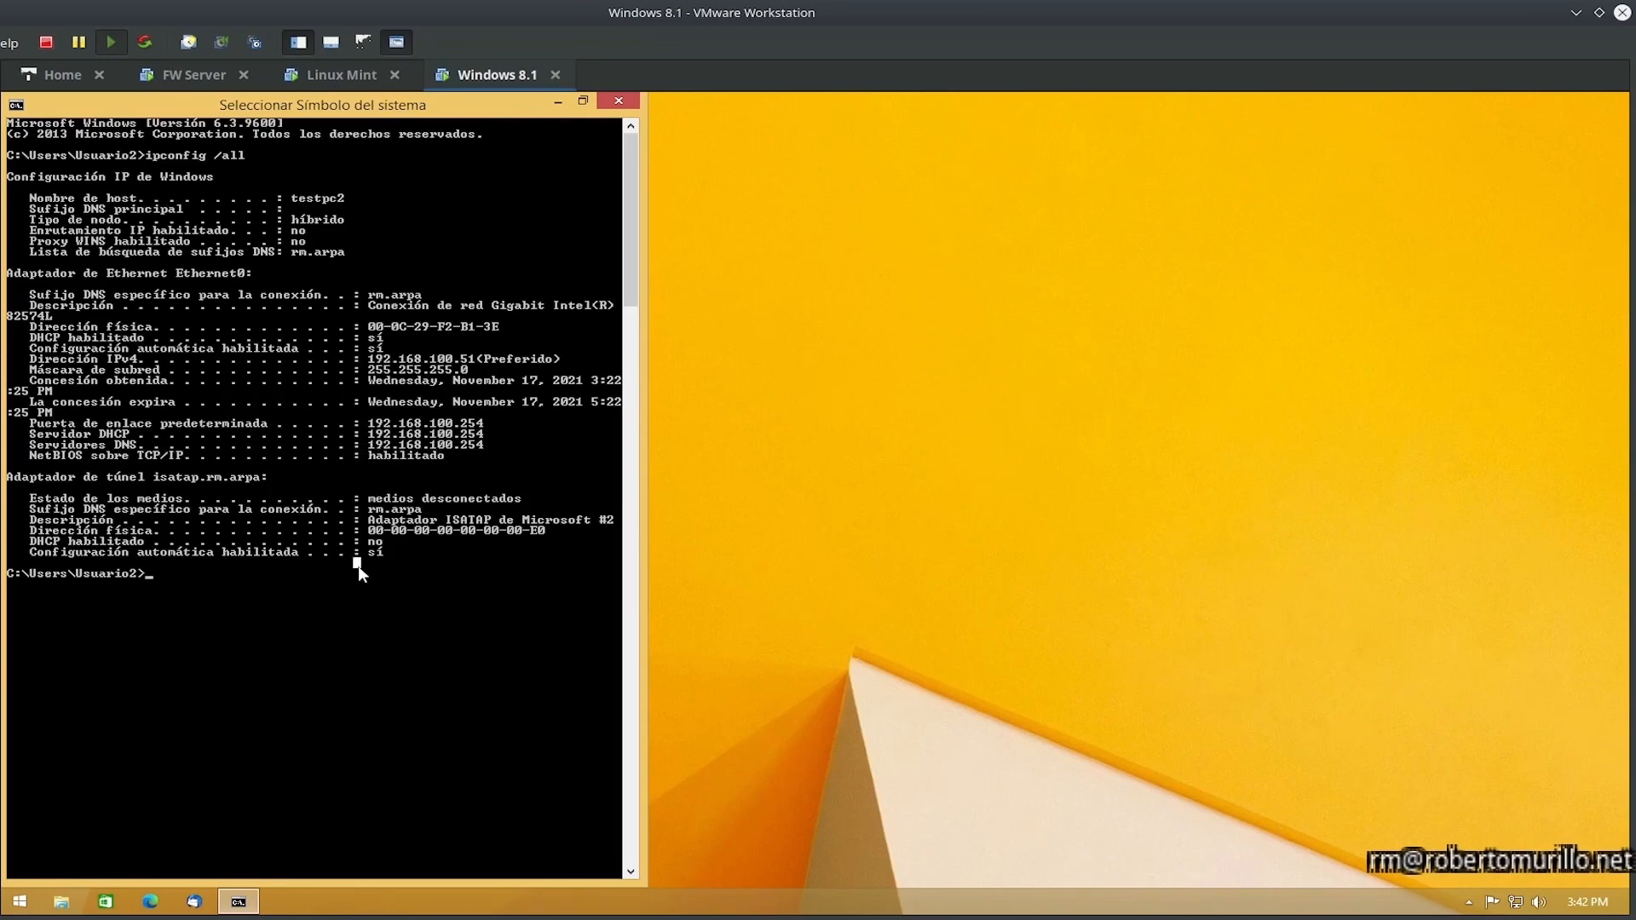
{"action": "key", "text": "Escape"}
{"action": "type", "text": "ping te"}
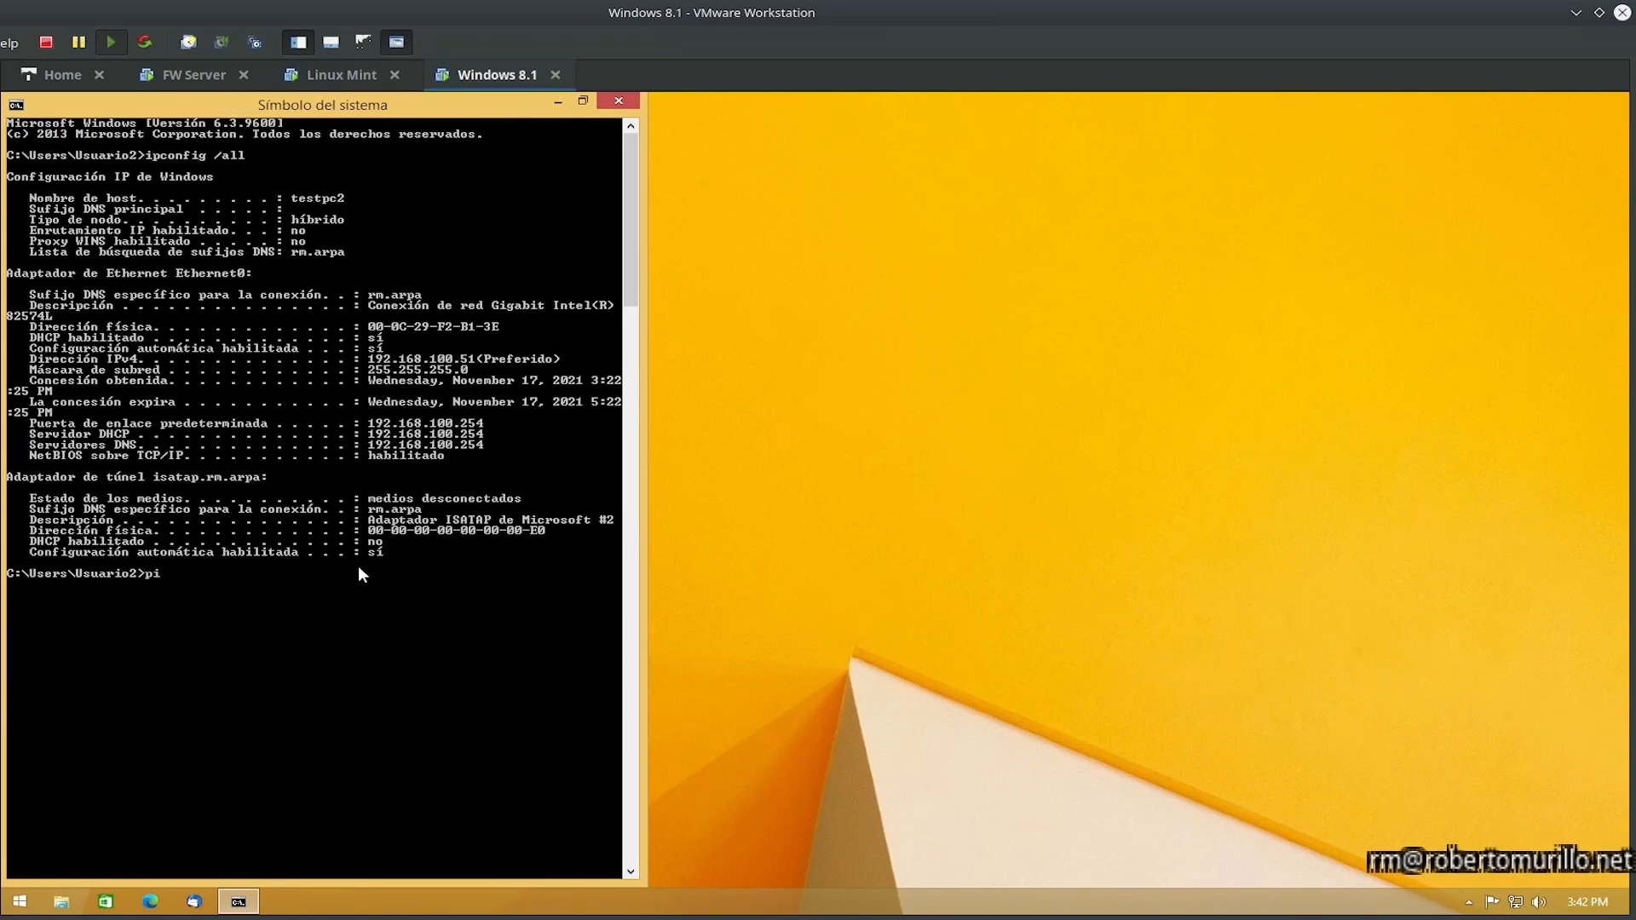
{"action": "type", "text": "pc1"}
{"action": "key", "text": "Return"}
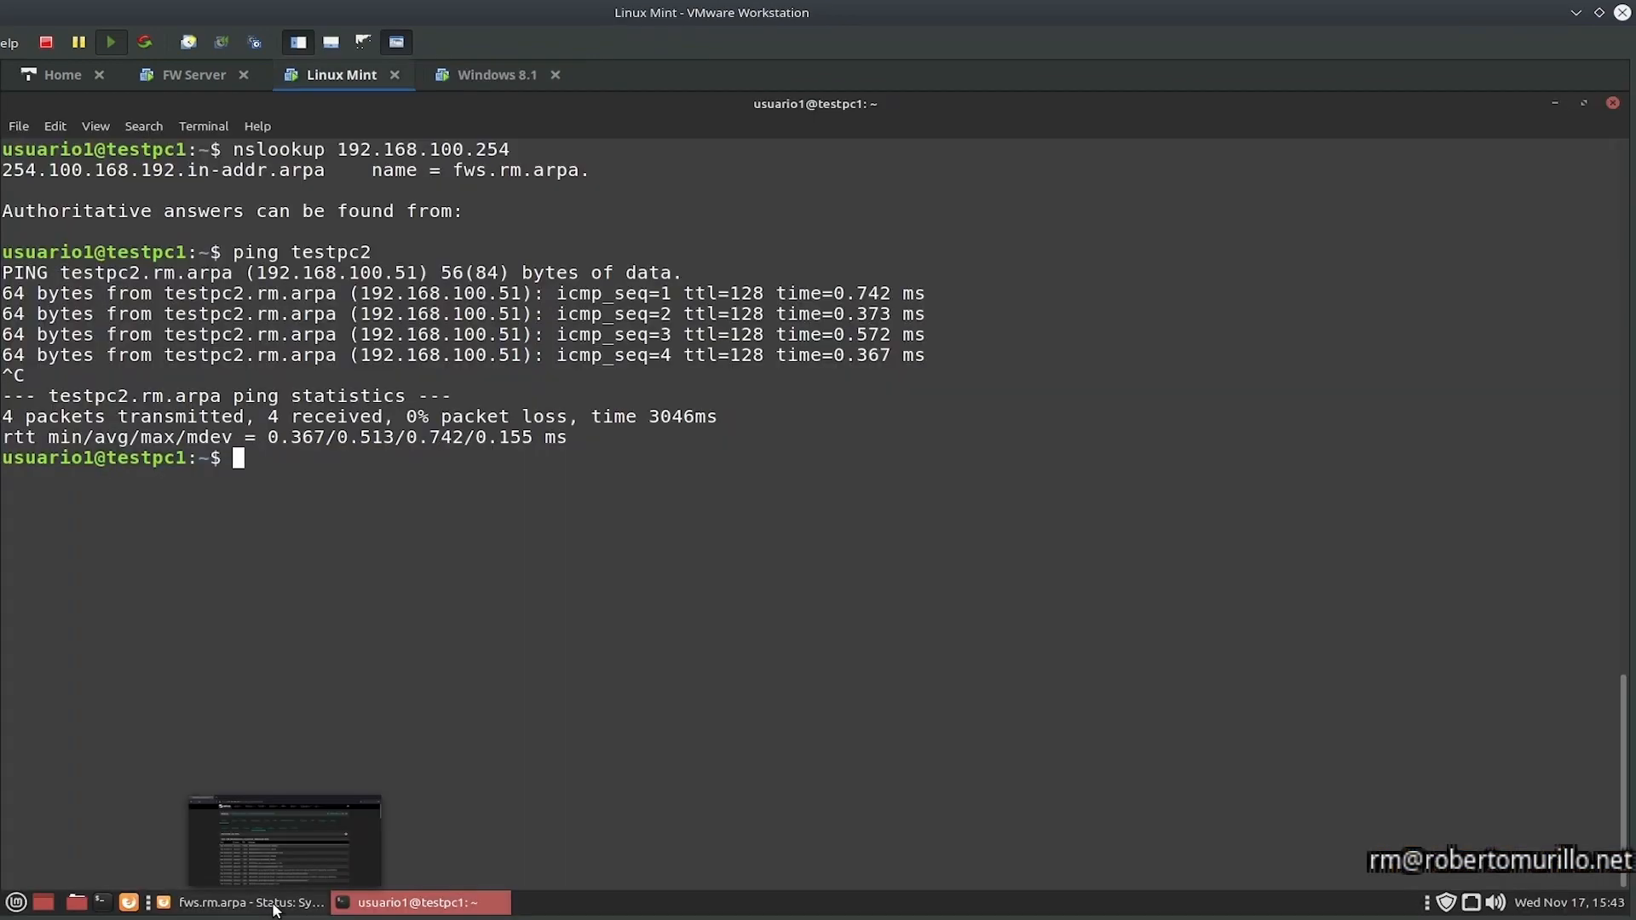
Step: In Firefox, load YouTube and Amazon from the new-tab tiles in separate tabs
{"action": "left_click", "coordinate": [272, 904]}
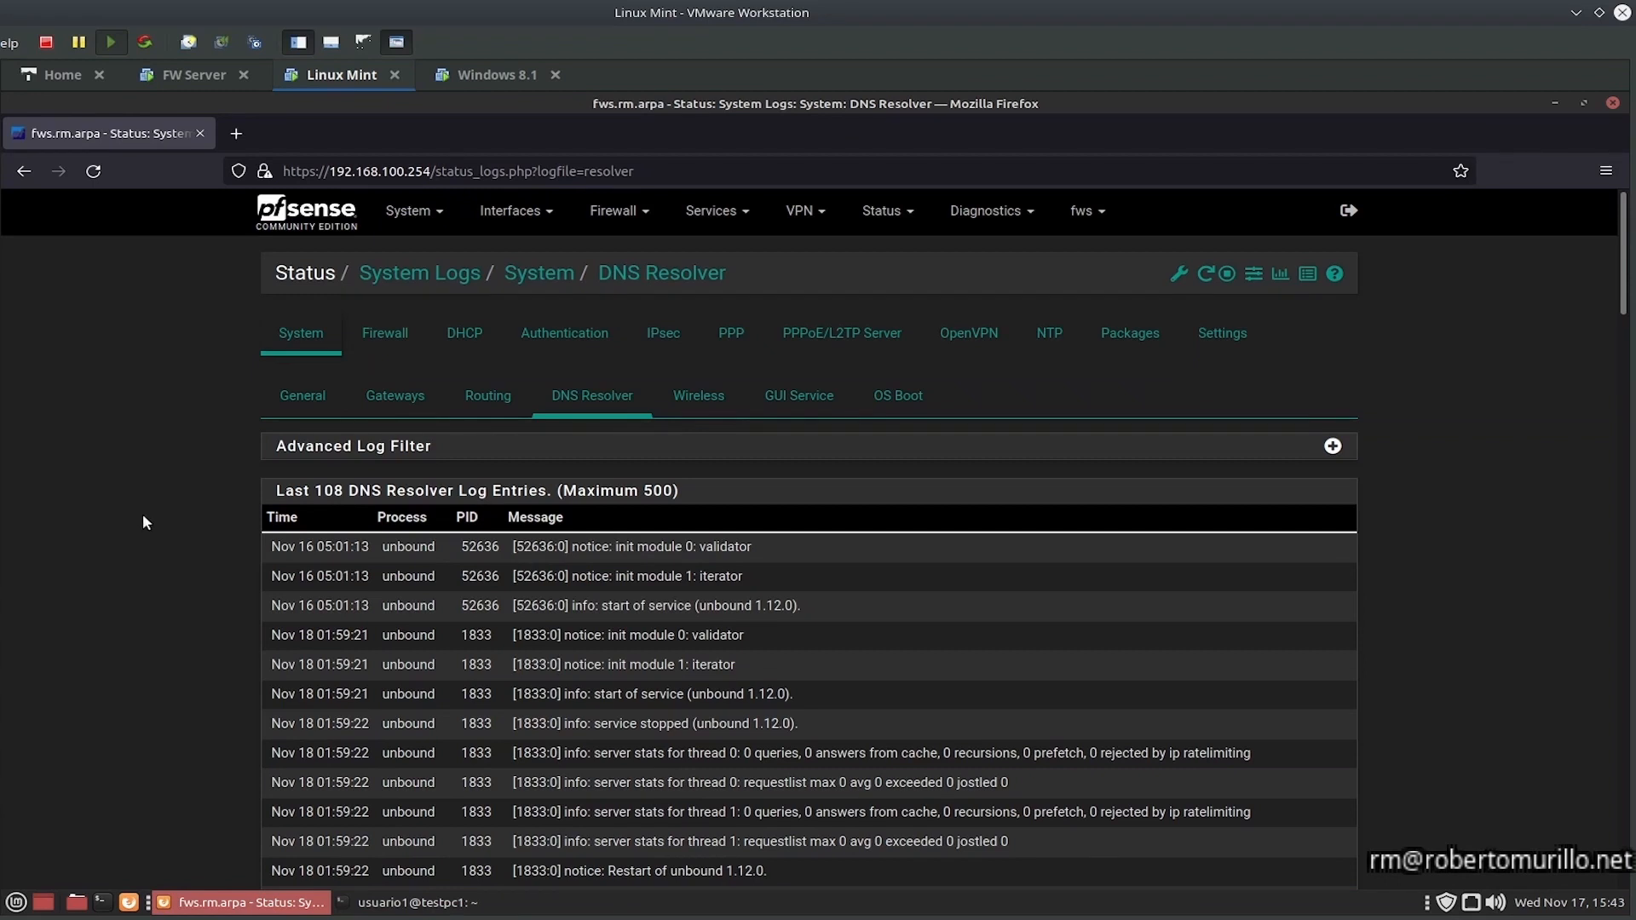
{"action": "left_click", "coordinate": [237, 138]}
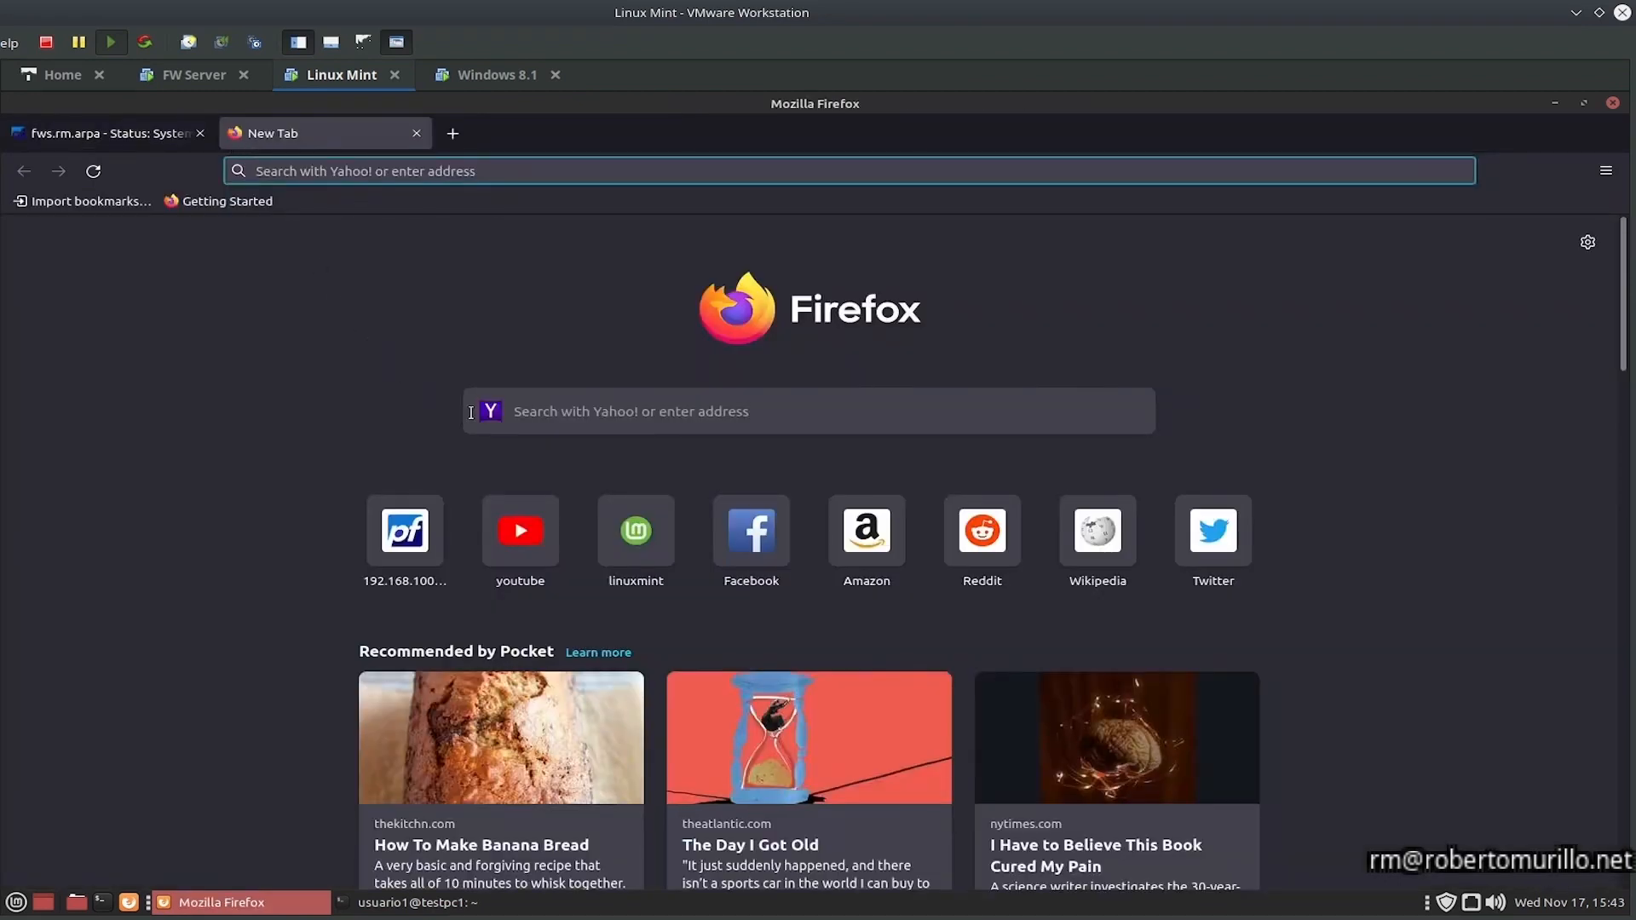
{"action": "left_click", "coordinate": [524, 533]}
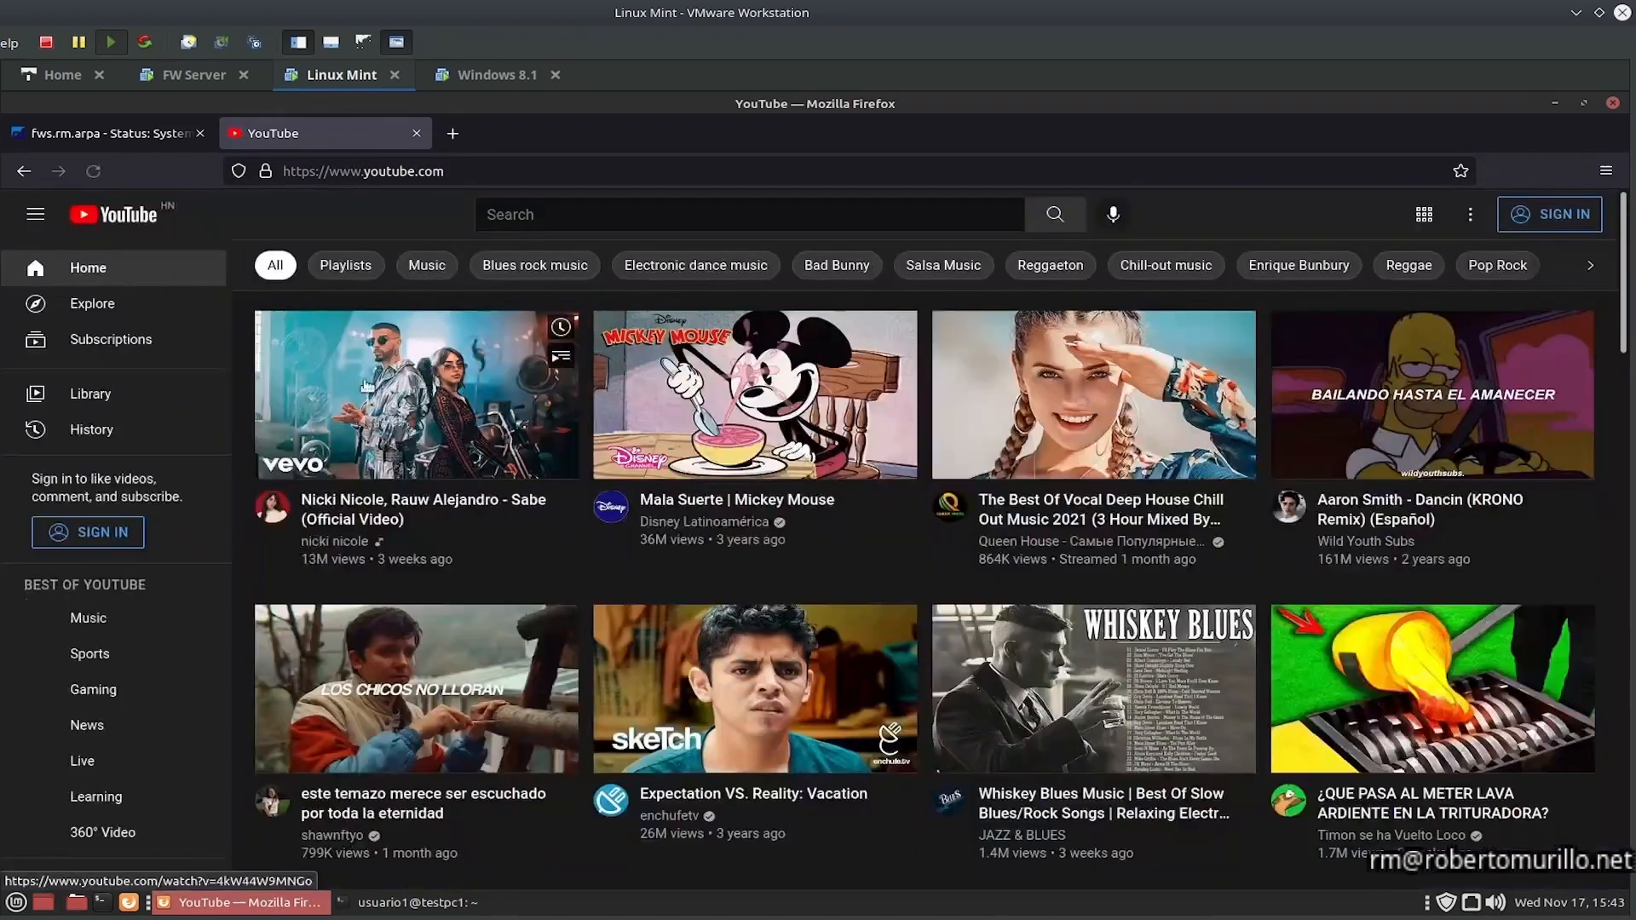
{"action": "left_click", "coordinate": [453, 134]}
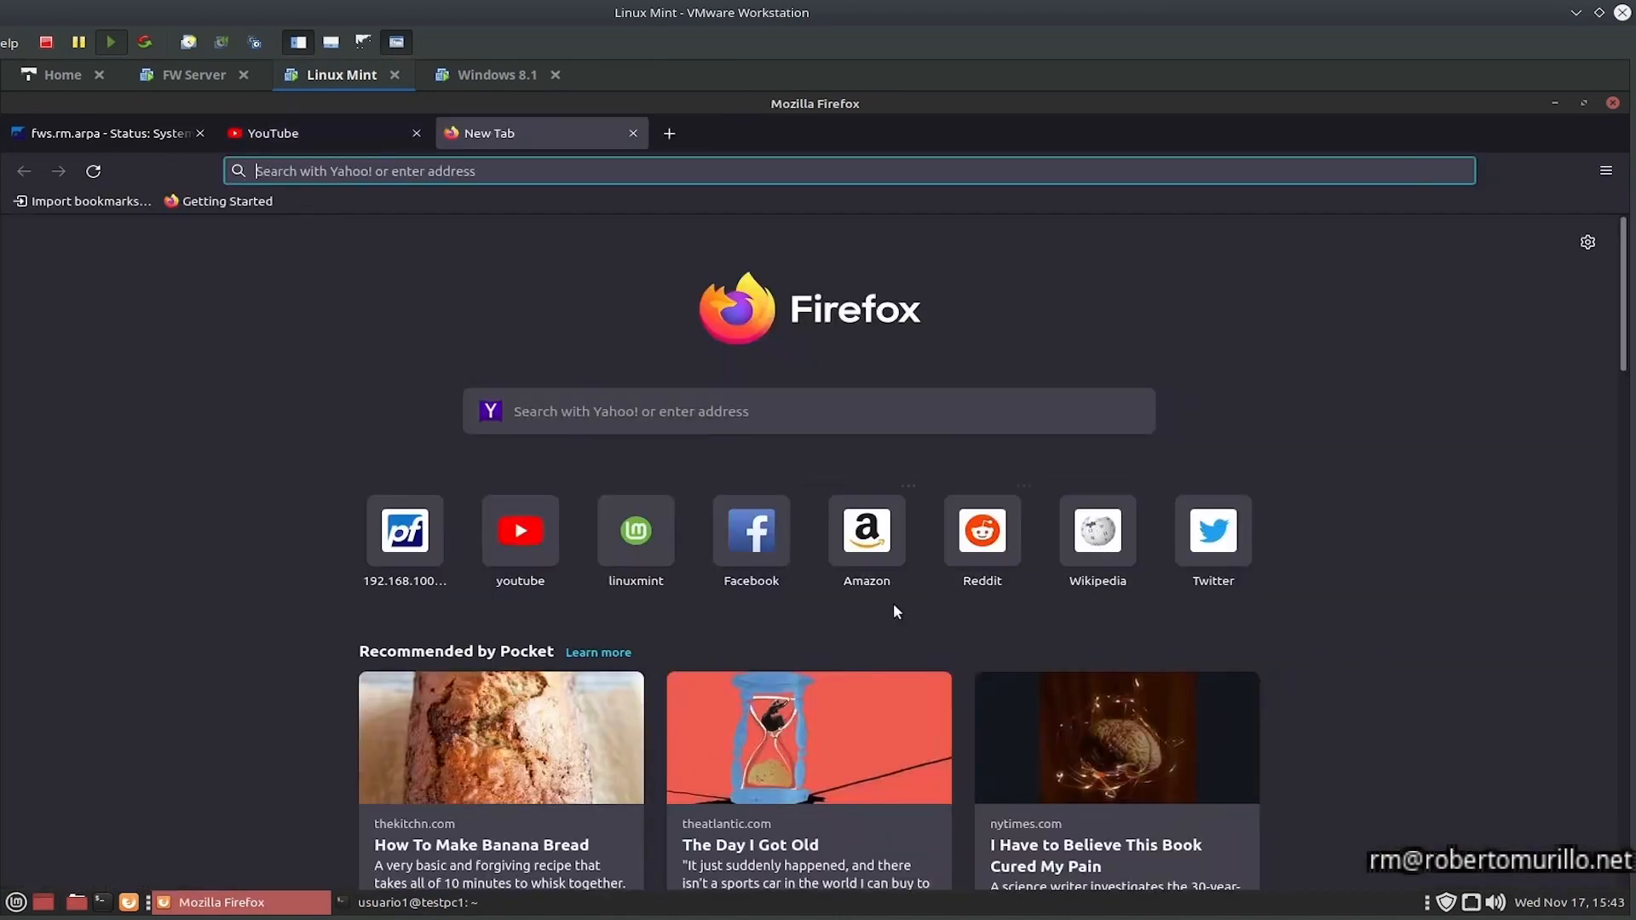
{"action": "left_click", "coordinate": [888, 567]}
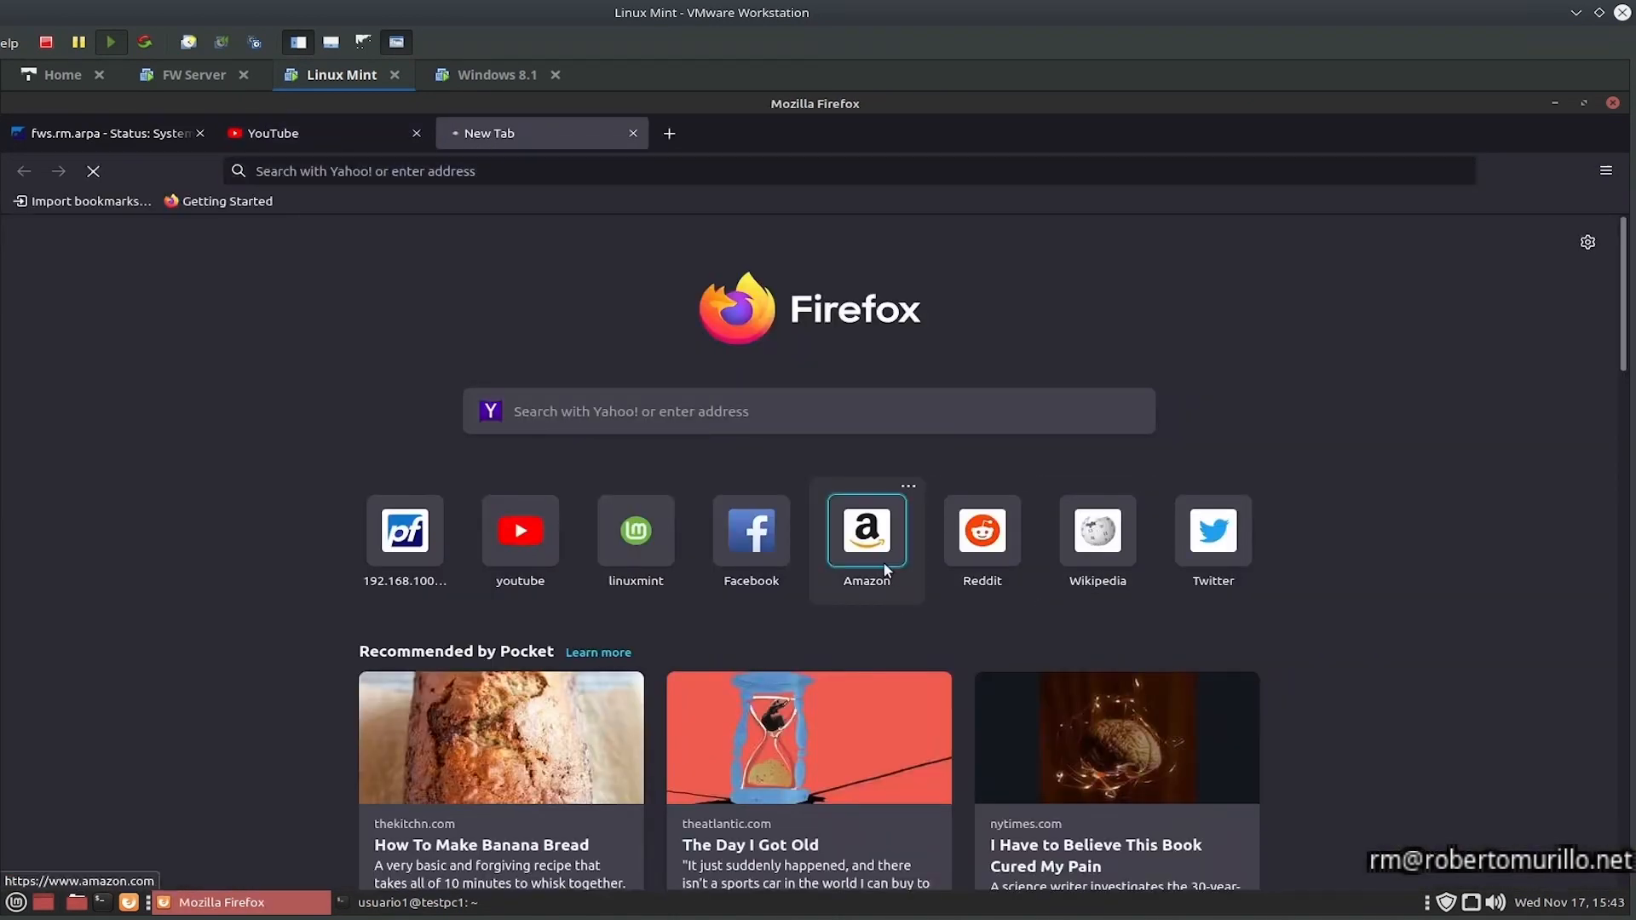
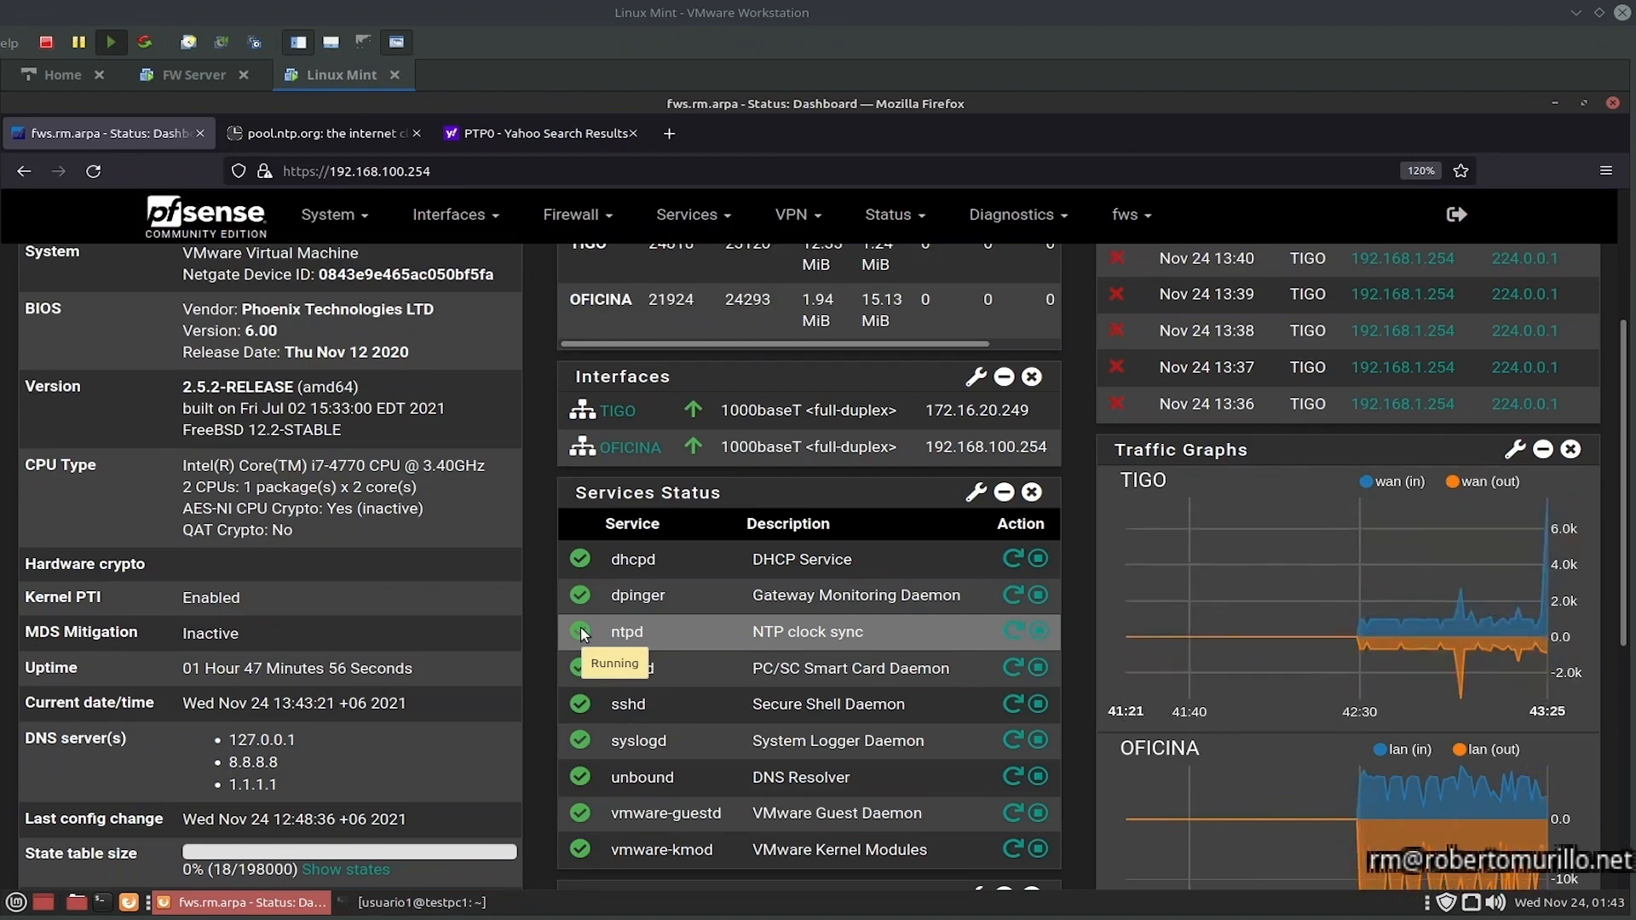
Step: In System > General Setup, review Localization's timeserver 2.pfsense.pool.ntp.org
{"action": "scroll", "coordinate": [582, 634], "scroll_direction": "up", "scroll_amount": 3}
{"action": "left_click", "coordinate": [334, 215]}
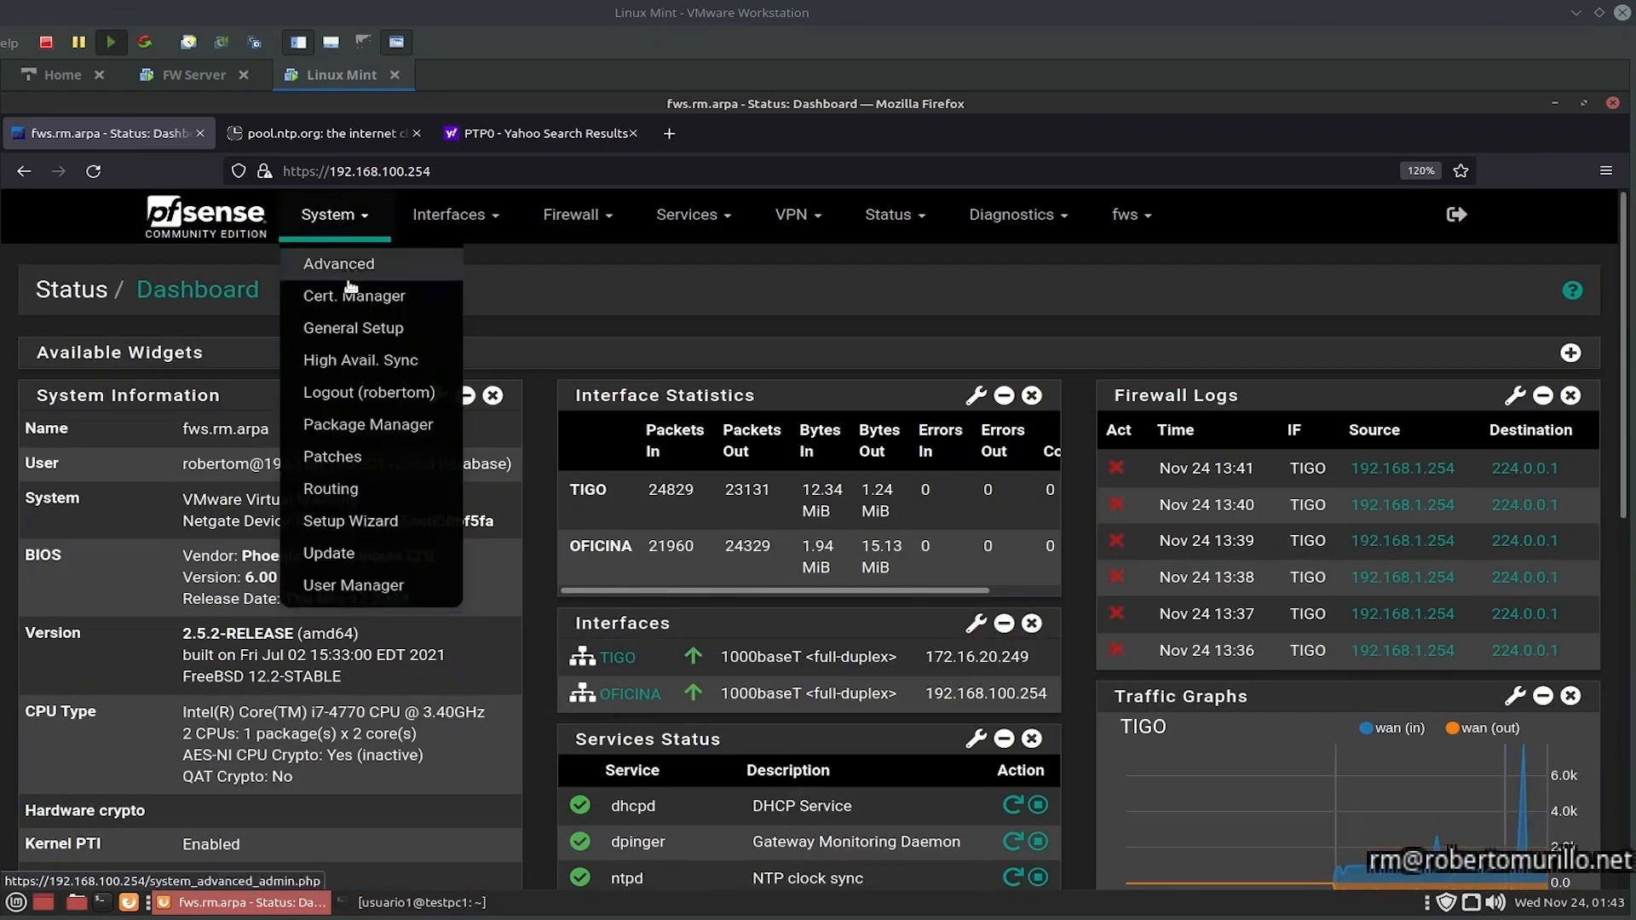
{"action": "left_click", "coordinate": [353, 322]}
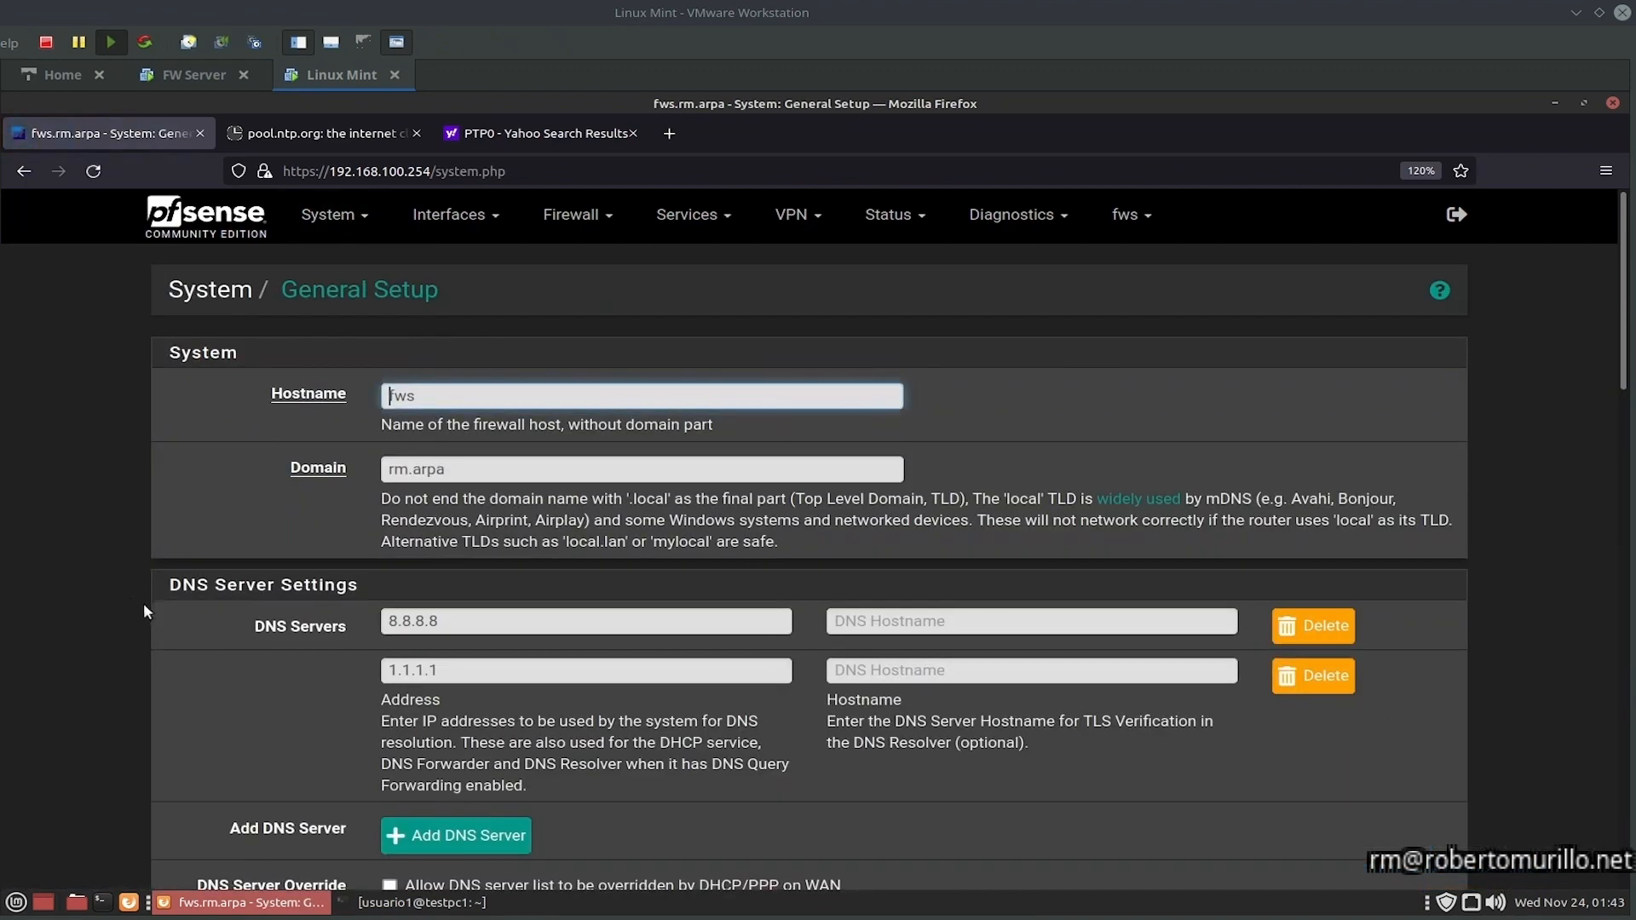
{"action": "scroll", "coordinate": [144, 605], "scroll_direction": "down", "scroll_amount": 7}
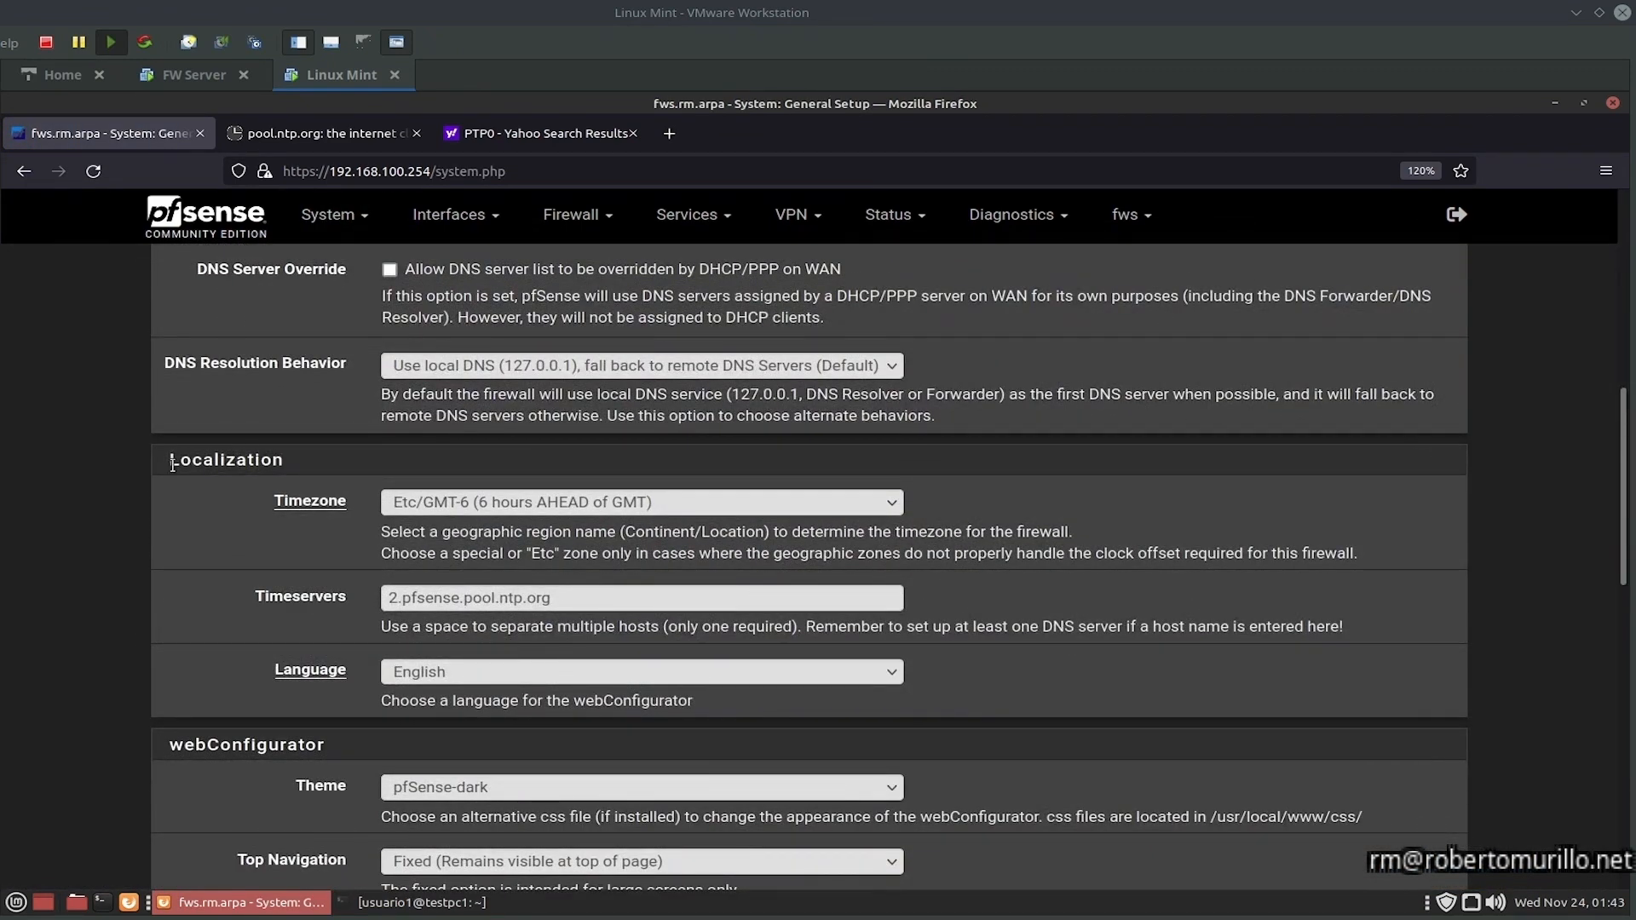
{"action": "left_click_drag", "start_coordinate": [169, 460], "coordinate": [292, 466]}
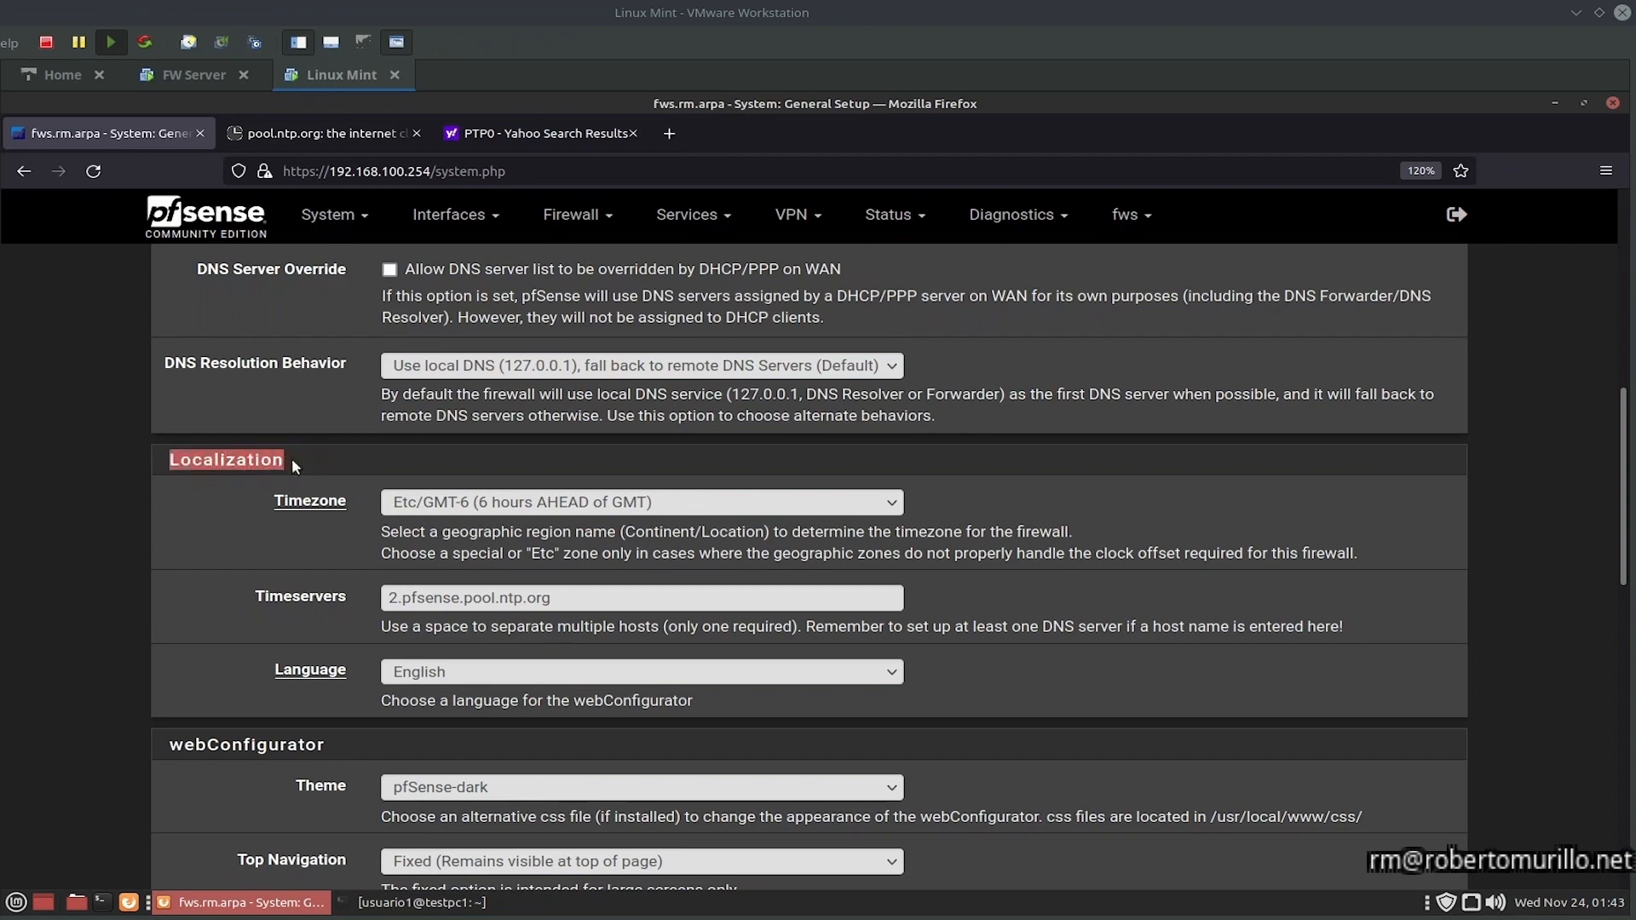
{"action": "left_click", "coordinate": [306, 547]}
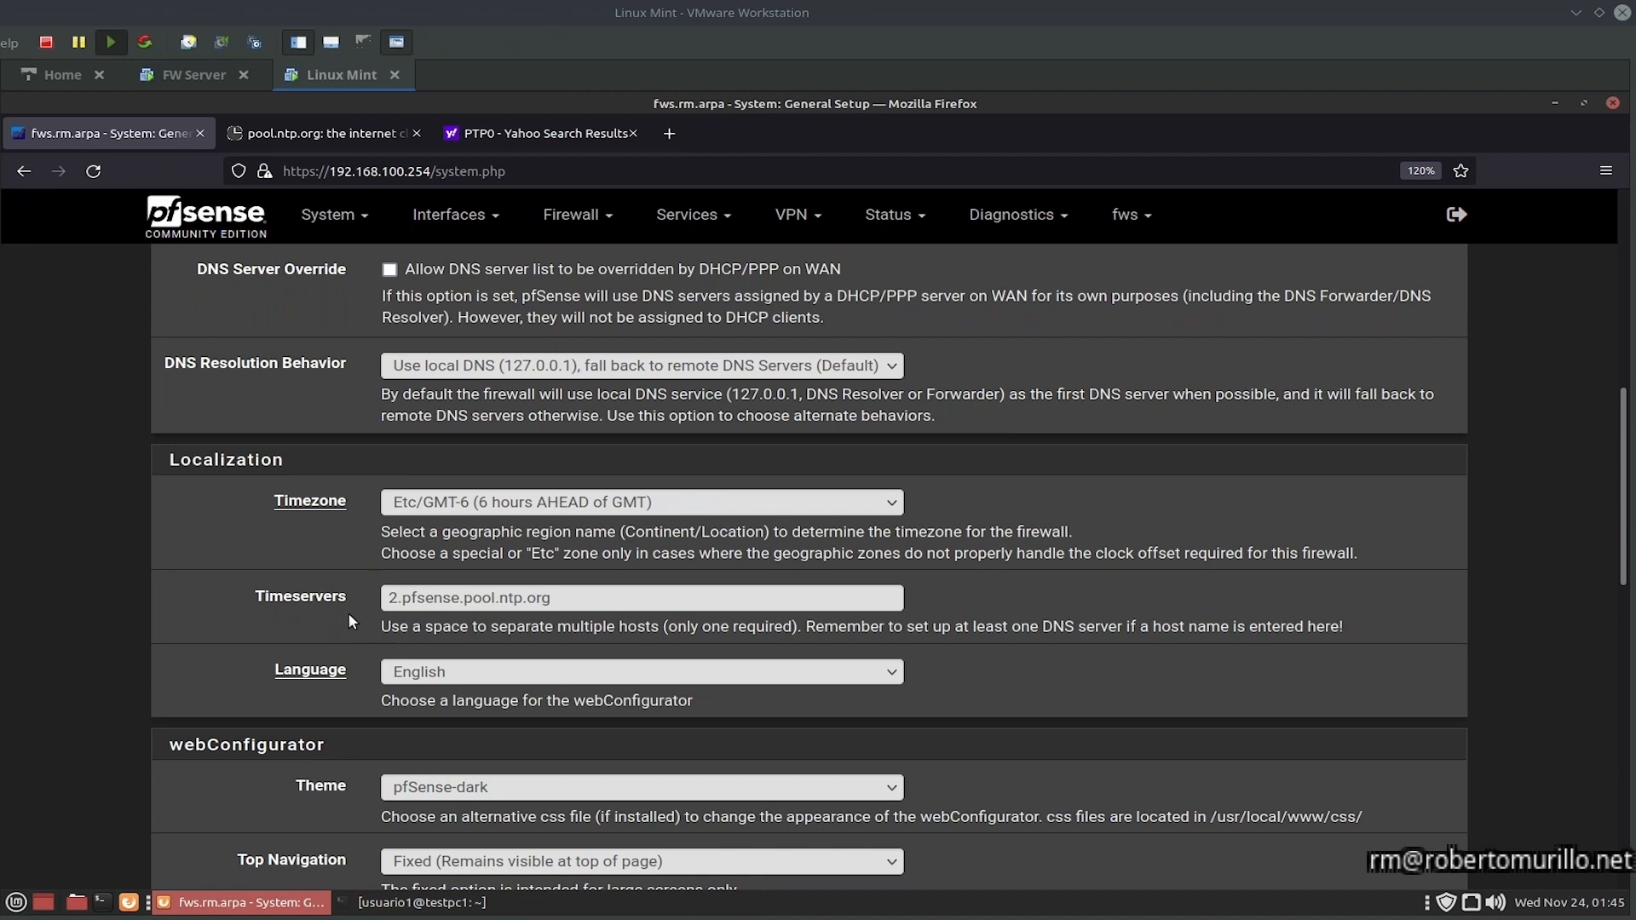
{"action": "left_click_drag", "start_coordinate": [552, 598], "coordinate": [364, 601]}
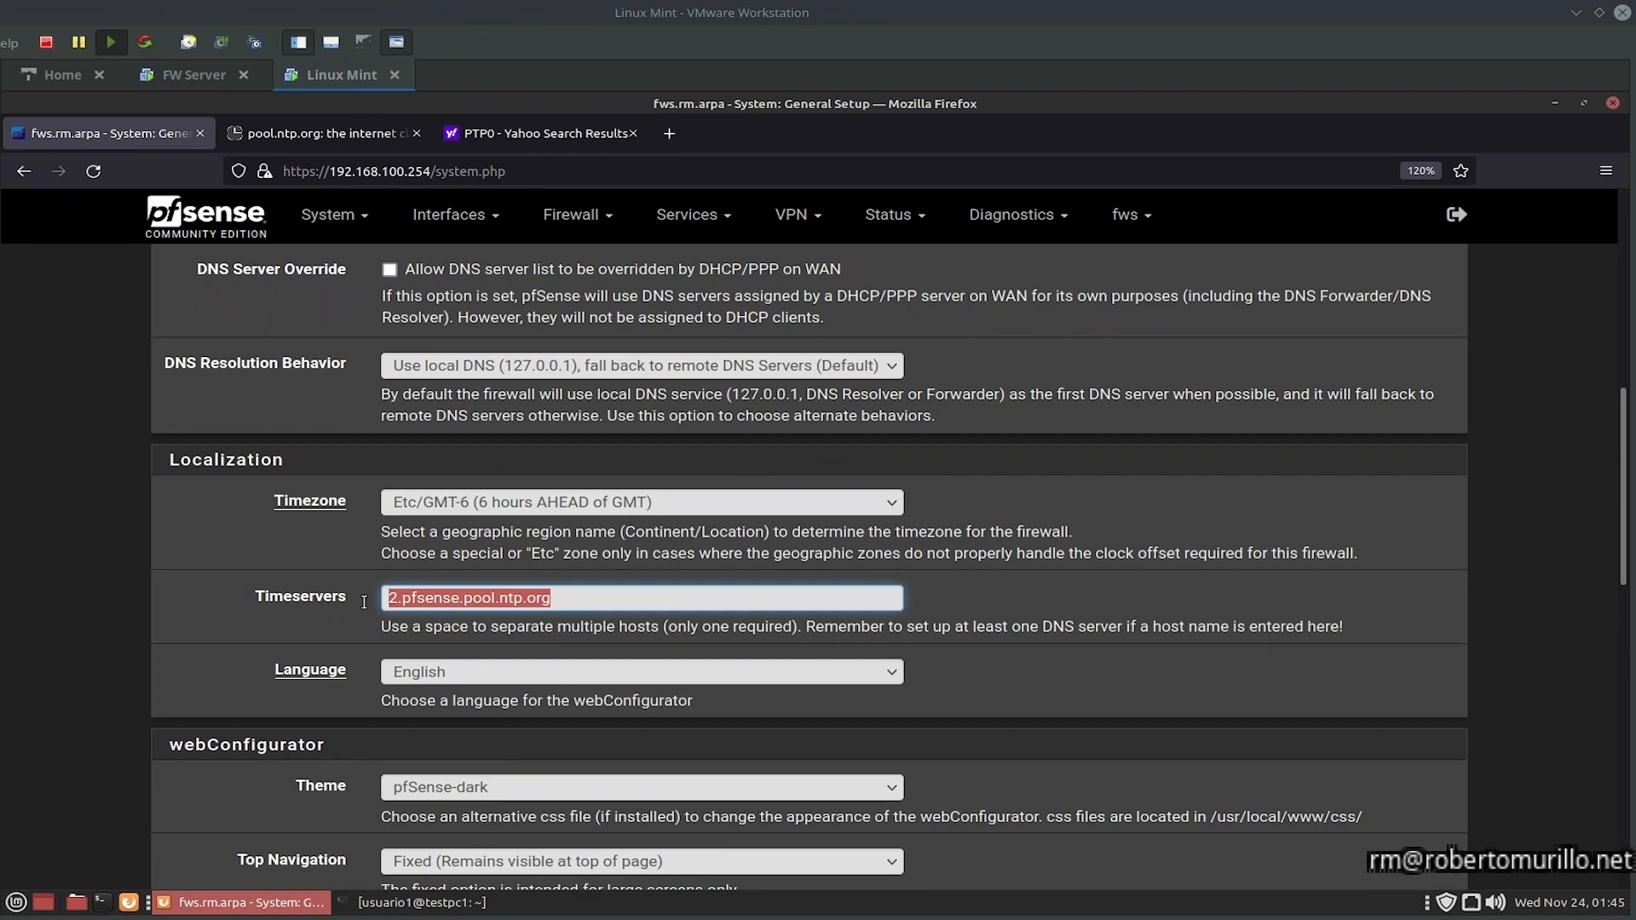
{"action": "scroll", "coordinate": [364, 601], "scroll_direction": "up", "scroll_amount": 6}
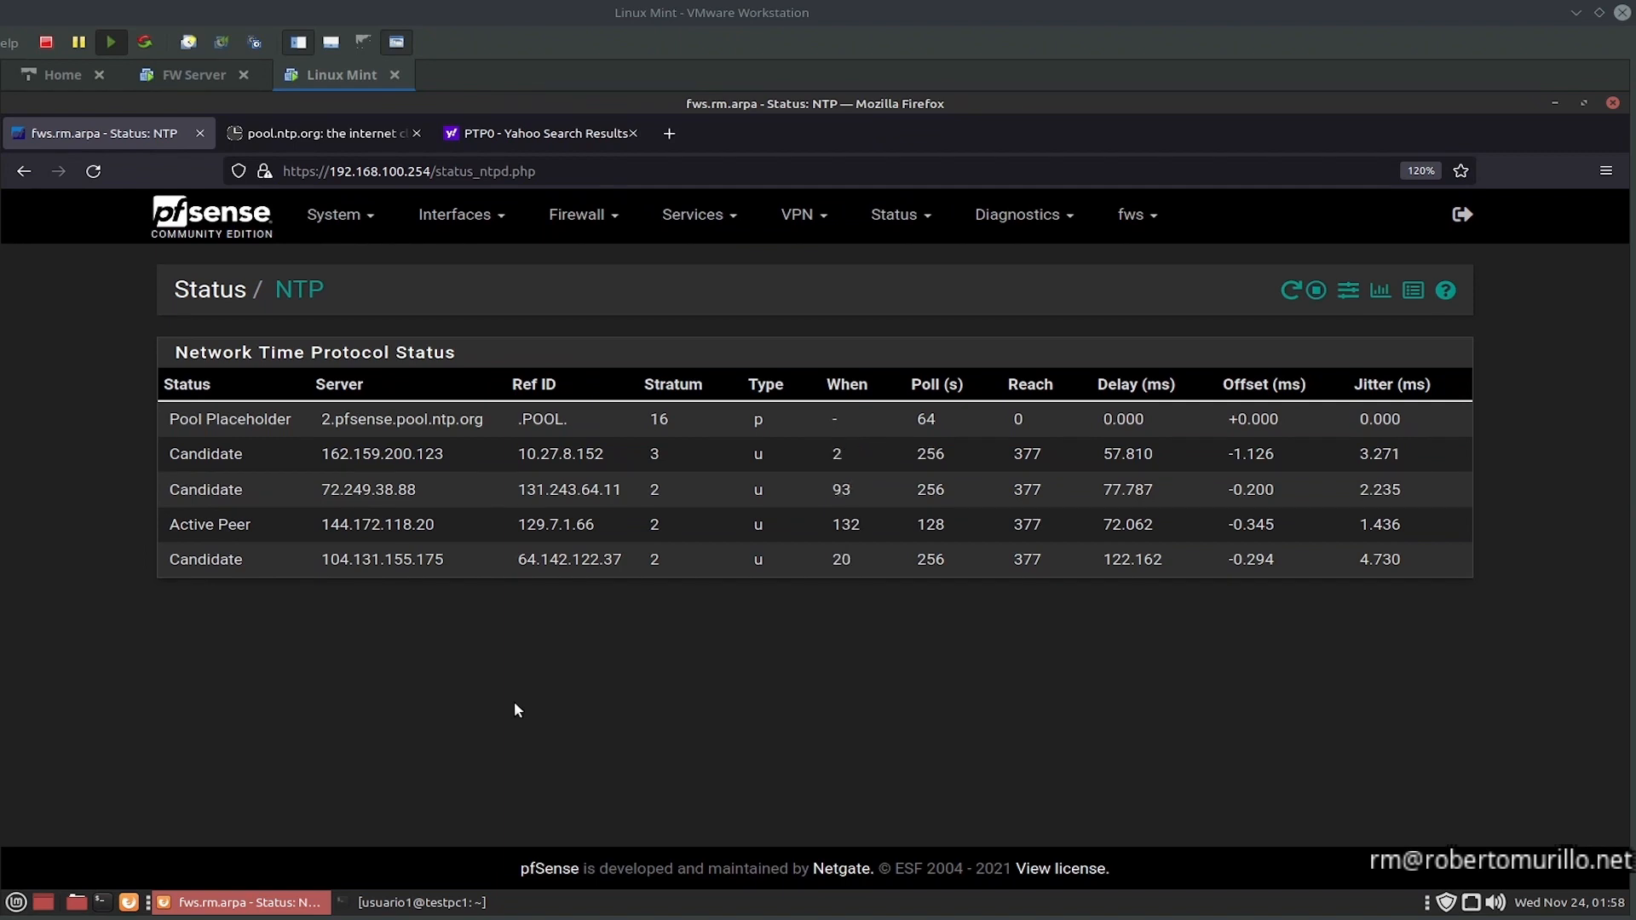
Step: Zoom the Status / NTP page from 120% to 130%
{"action": "key", "text": "ctrl+plus"}
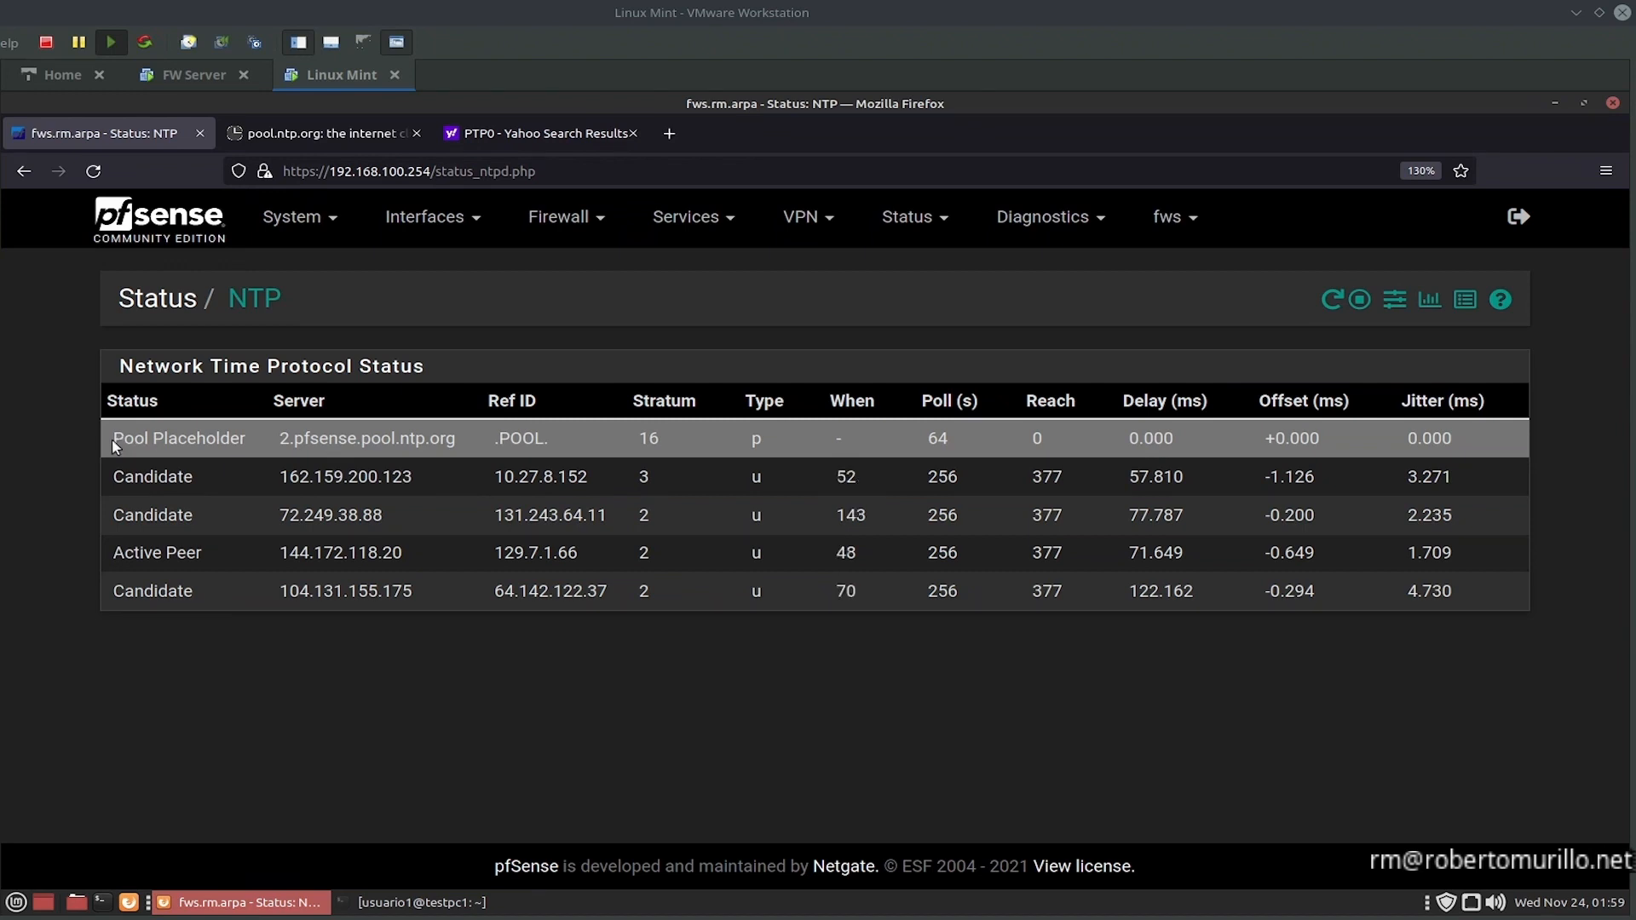
Step: Point out the pool placeholder, active peer, candidate 162.159.200.123 and the 377 Reach value
{"action": "left_click_drag", "start_coordinate": [111, 439], "coordinate": [240, 456]}
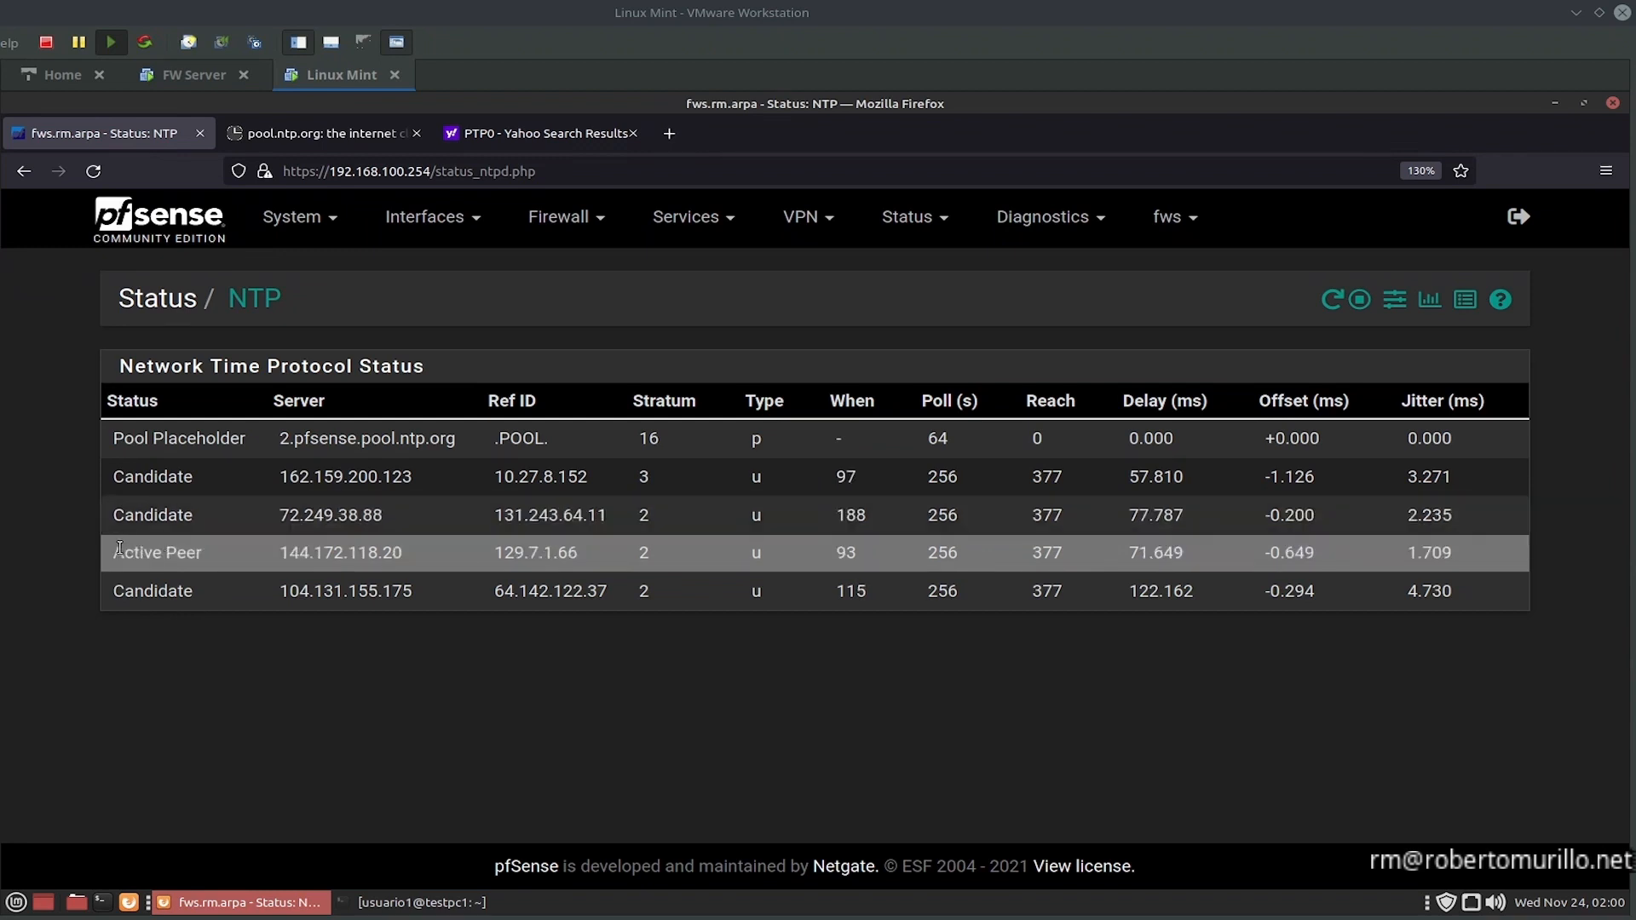
{"action": "left_click_drag", "start_coordinate": [110, 557], "coordinate": [178, 567]}
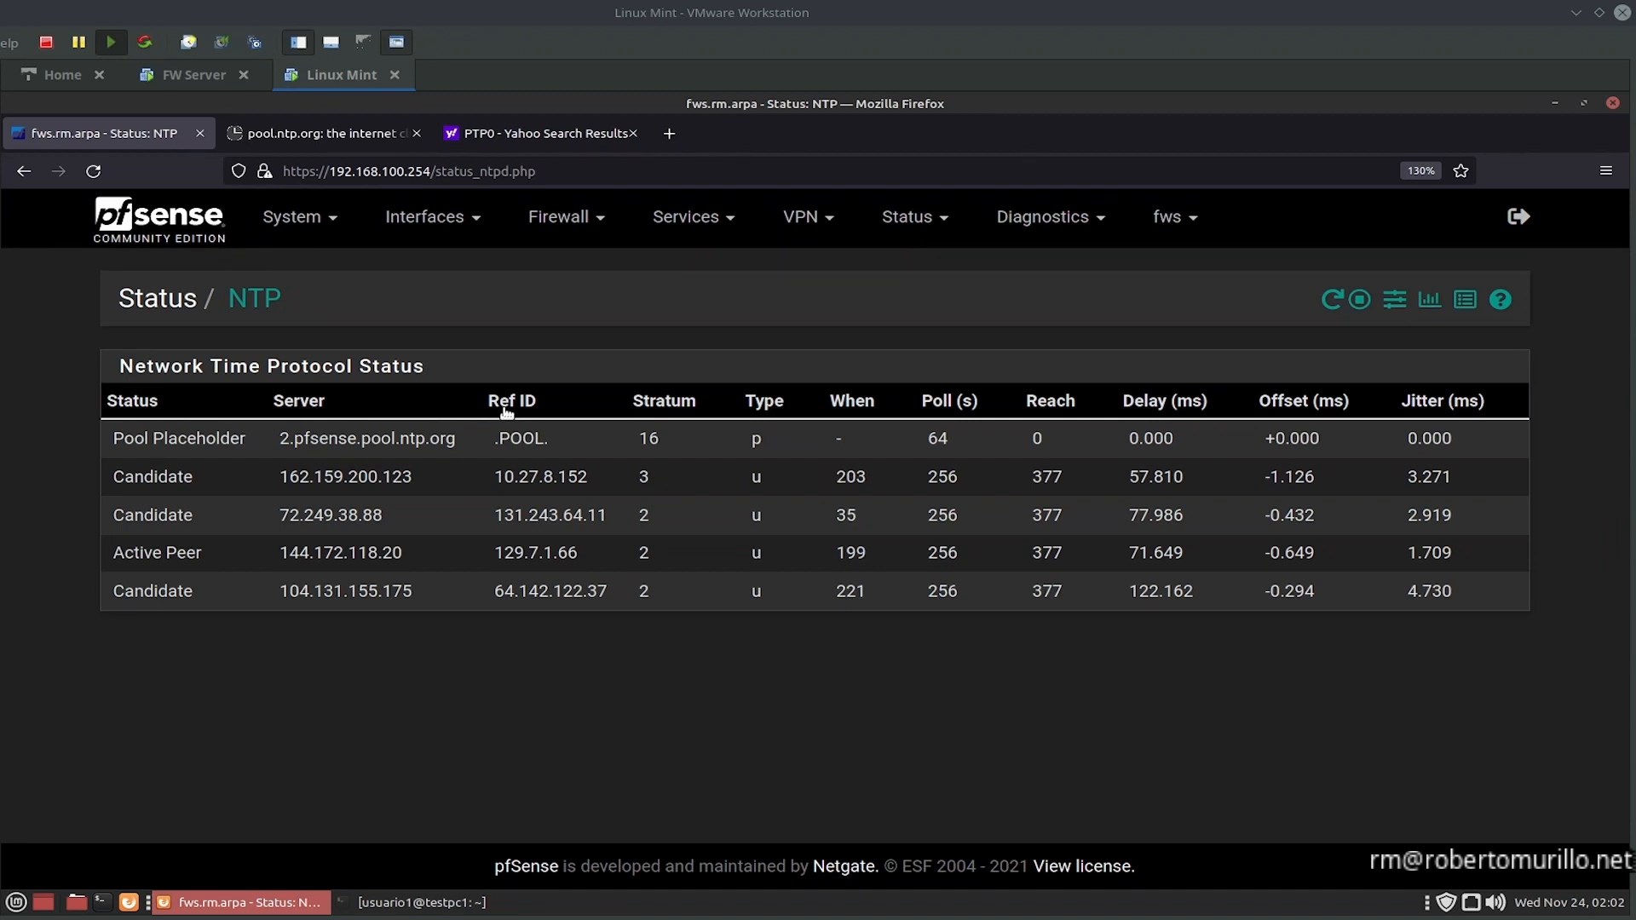
{"action": "left_click_drag", "start_coordinate": [281, 482], "coordinate": [309, 492]}
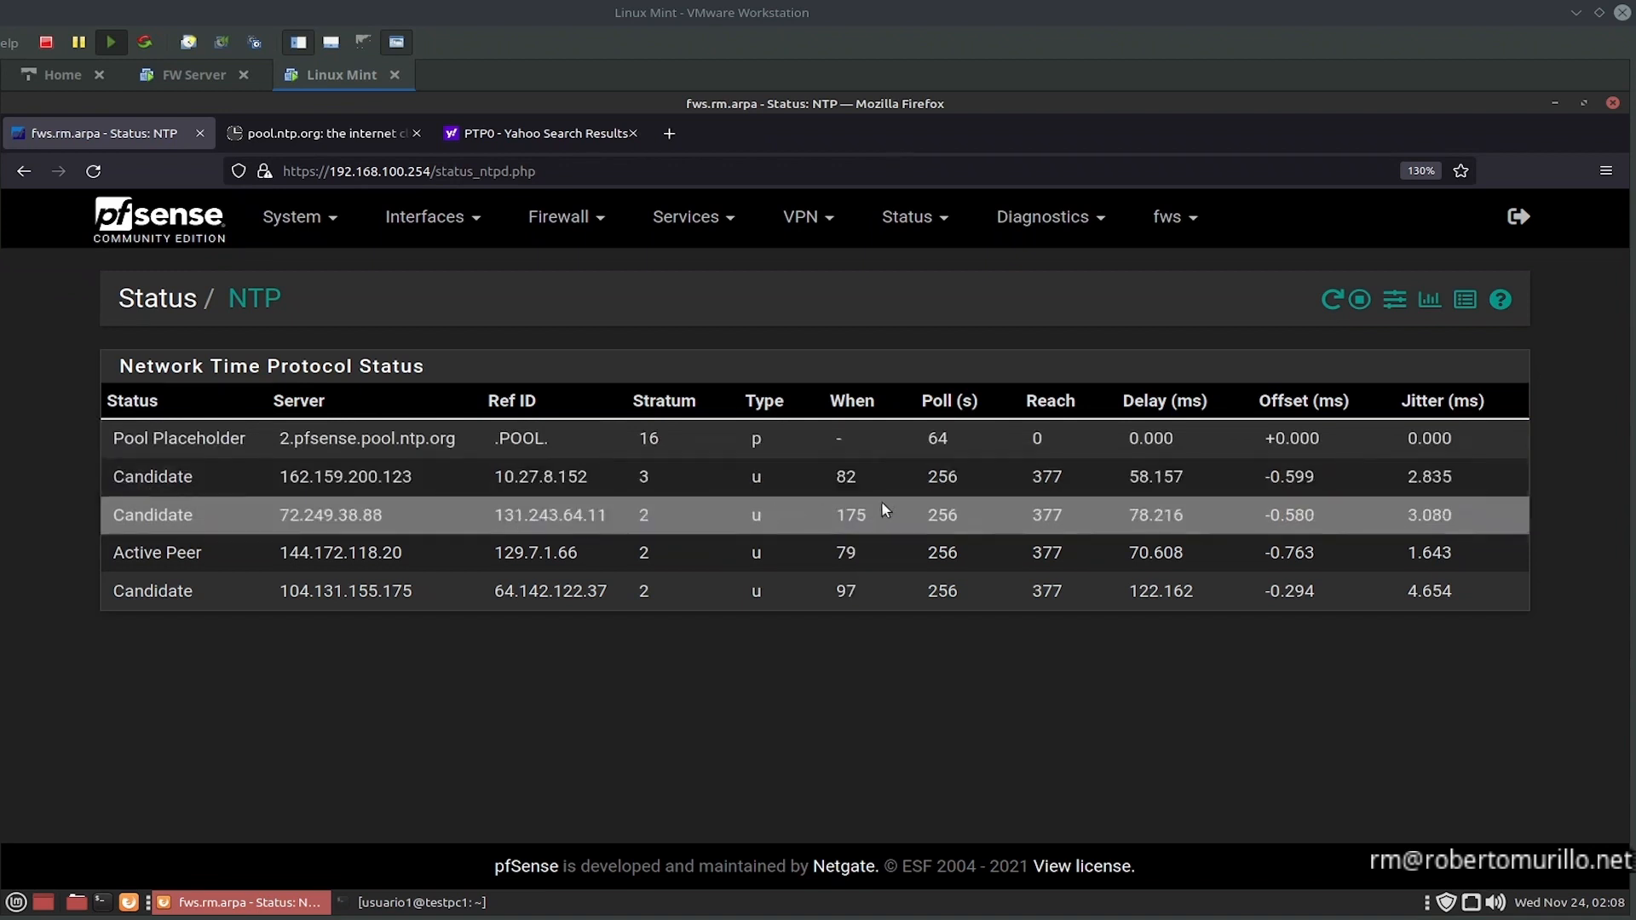
{"action": "left_click_drag", "start_coordinate": [1025, 479], "coordinate": [1063, 476]}
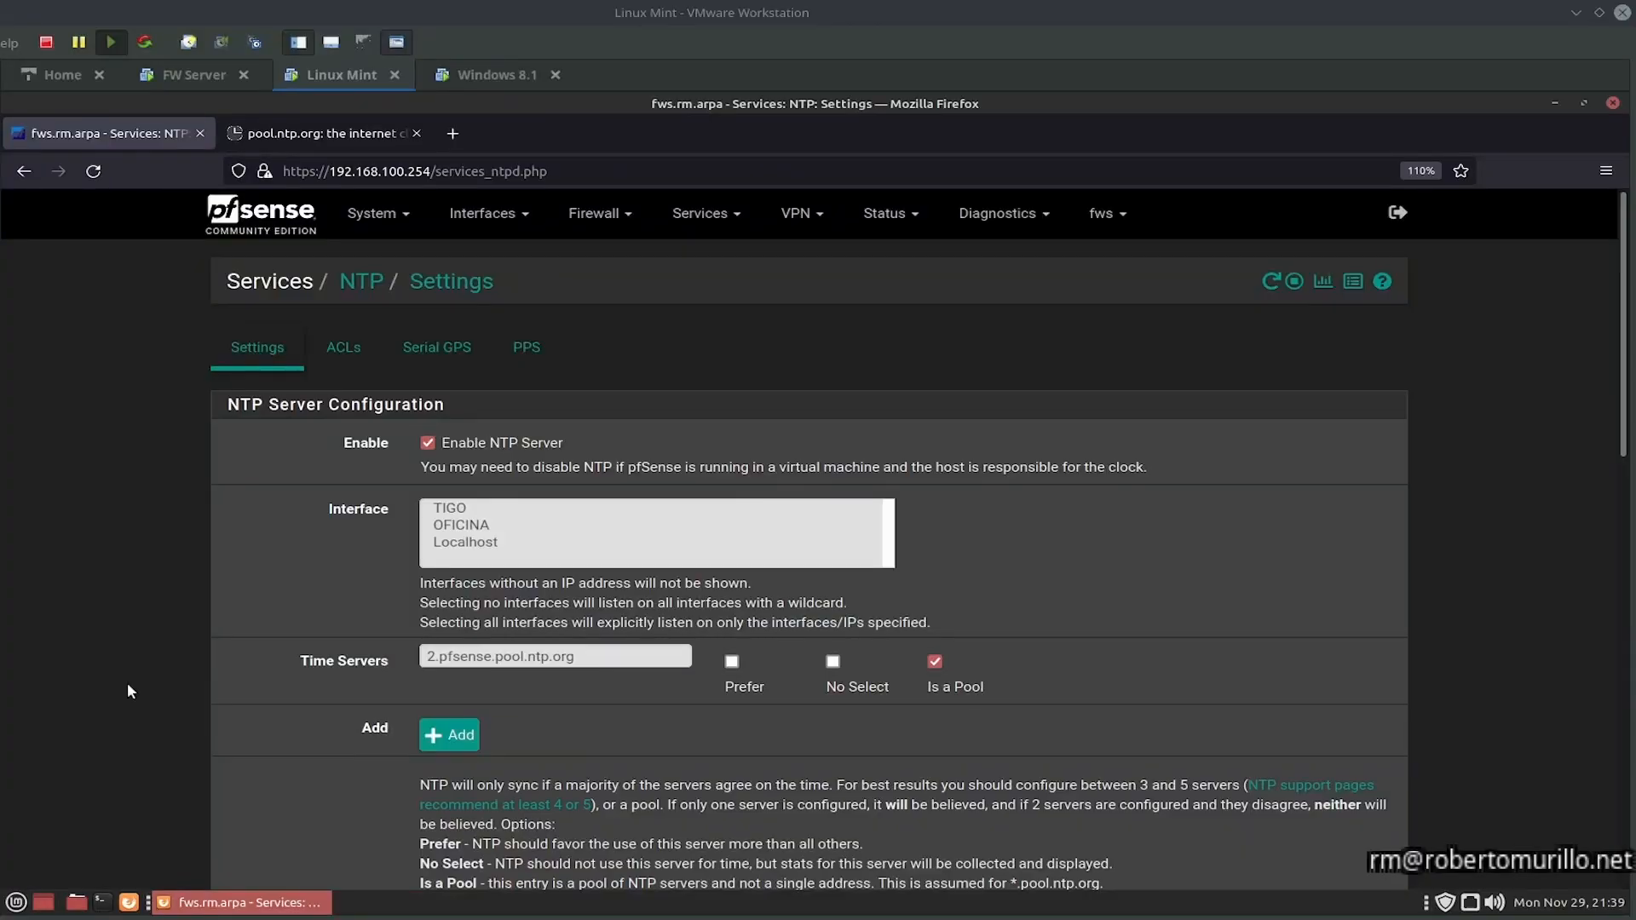
Step: In Services > NTP, select OFICINA and Localhost as the listening interfaces
{"action": "left_click", "coordinate": [716, 224]}
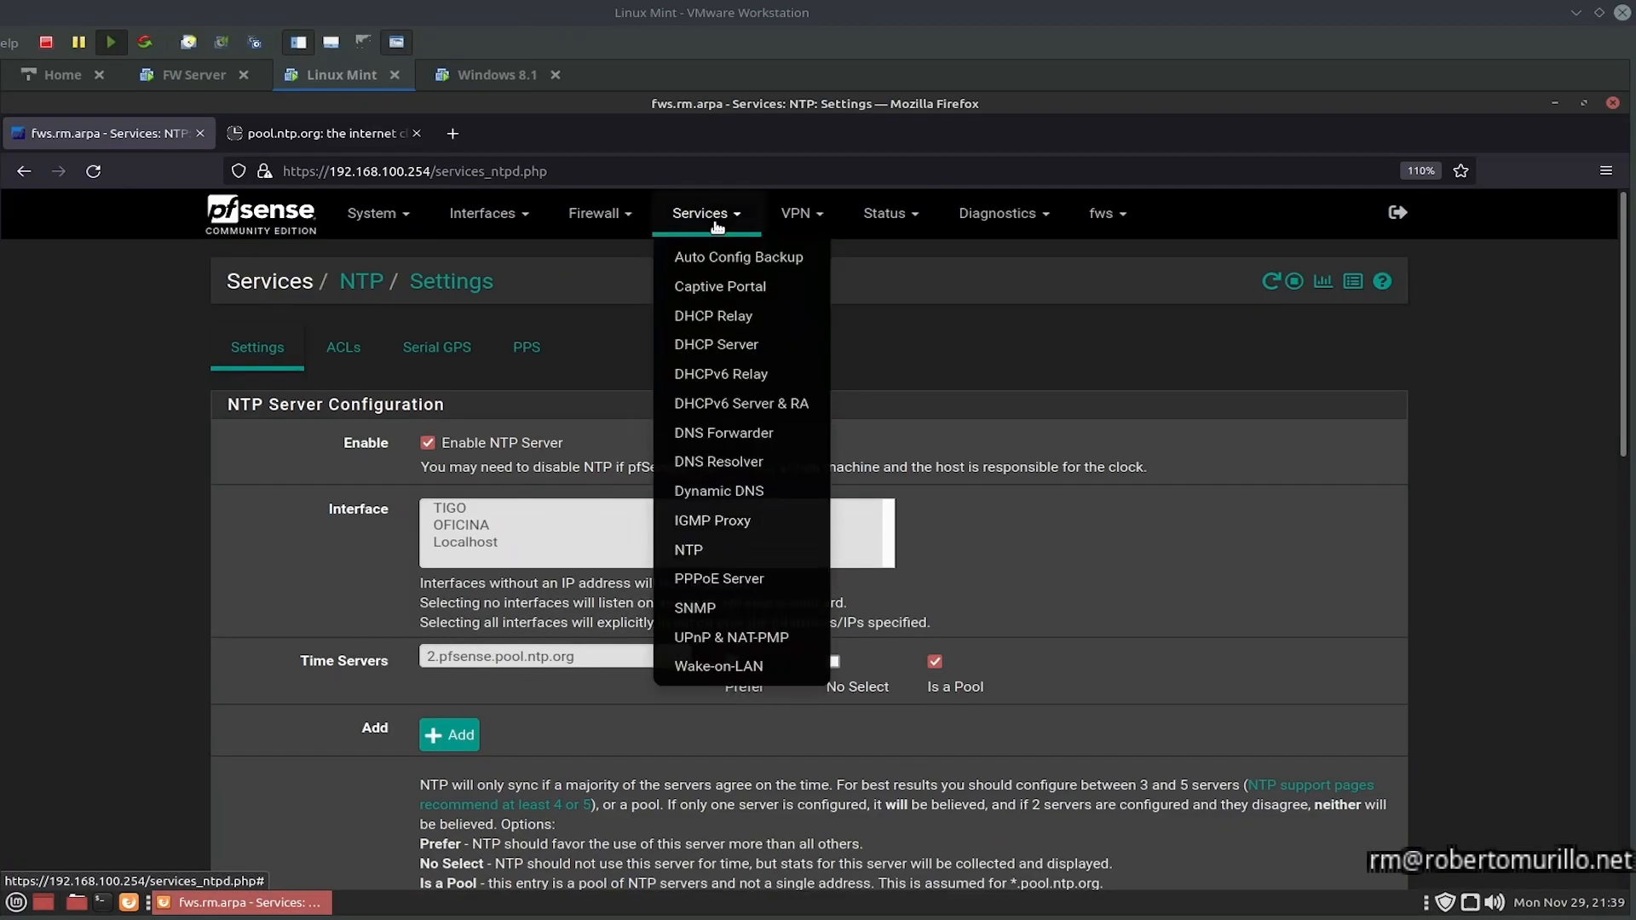
{"action": "left_click", "coordinate": [706, 551]}
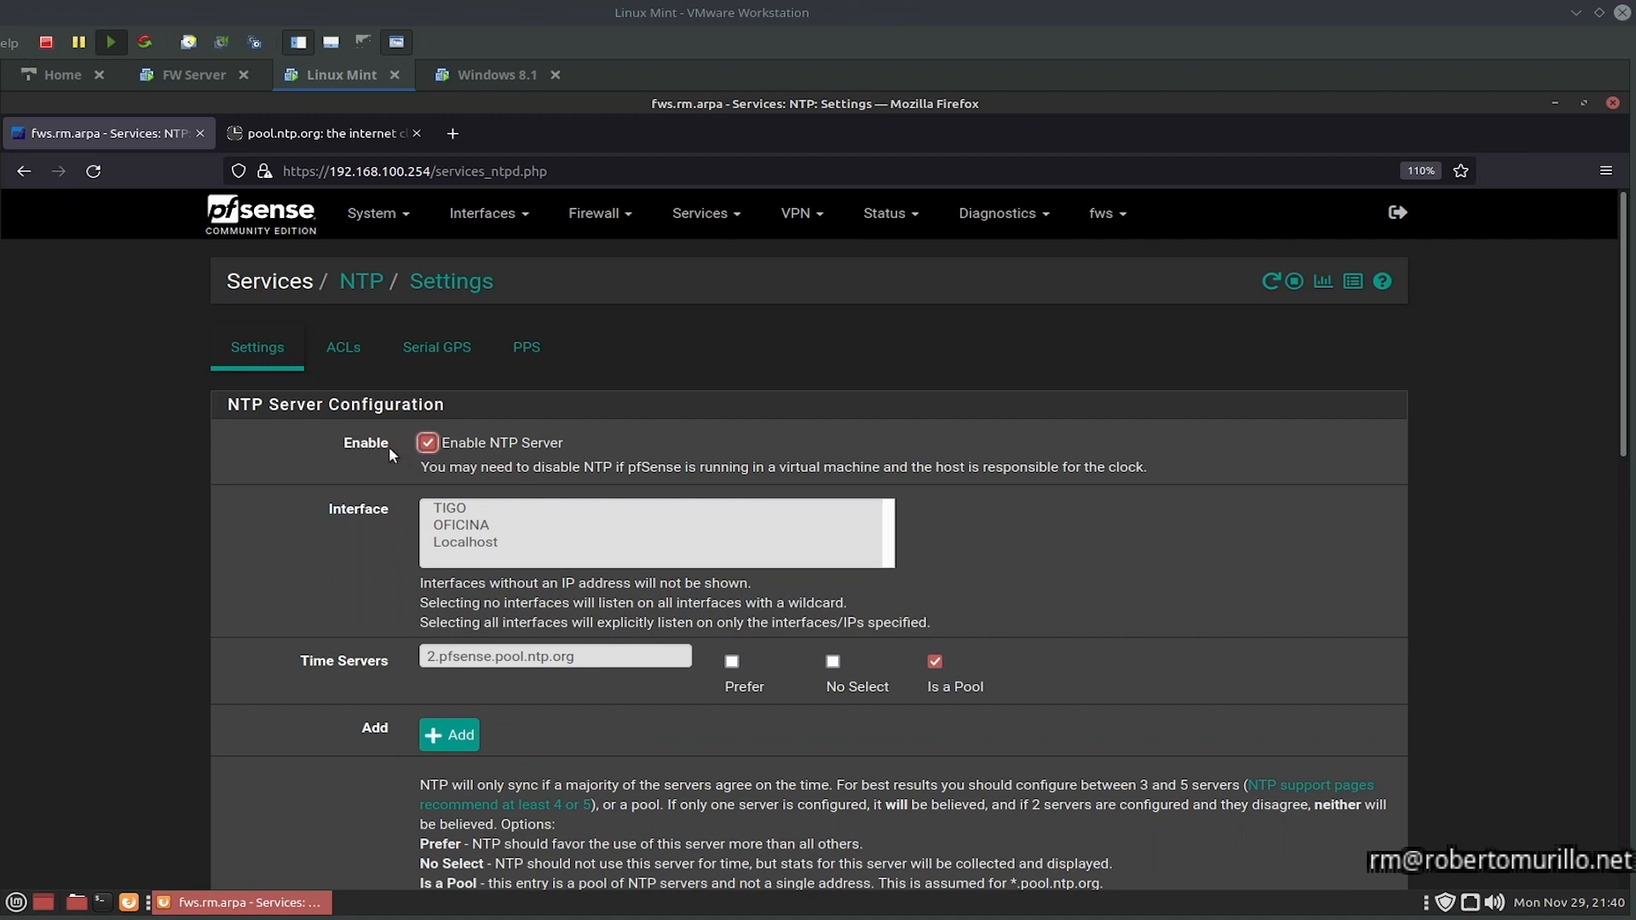
{"action": "left_click_drag", "start_coordinate": [381, 446], "coordinate": [336, 440]}
{"action": "scroll", "coordinate": [365, 539], "scroll_direction": "down", "scroll_amount": 3}
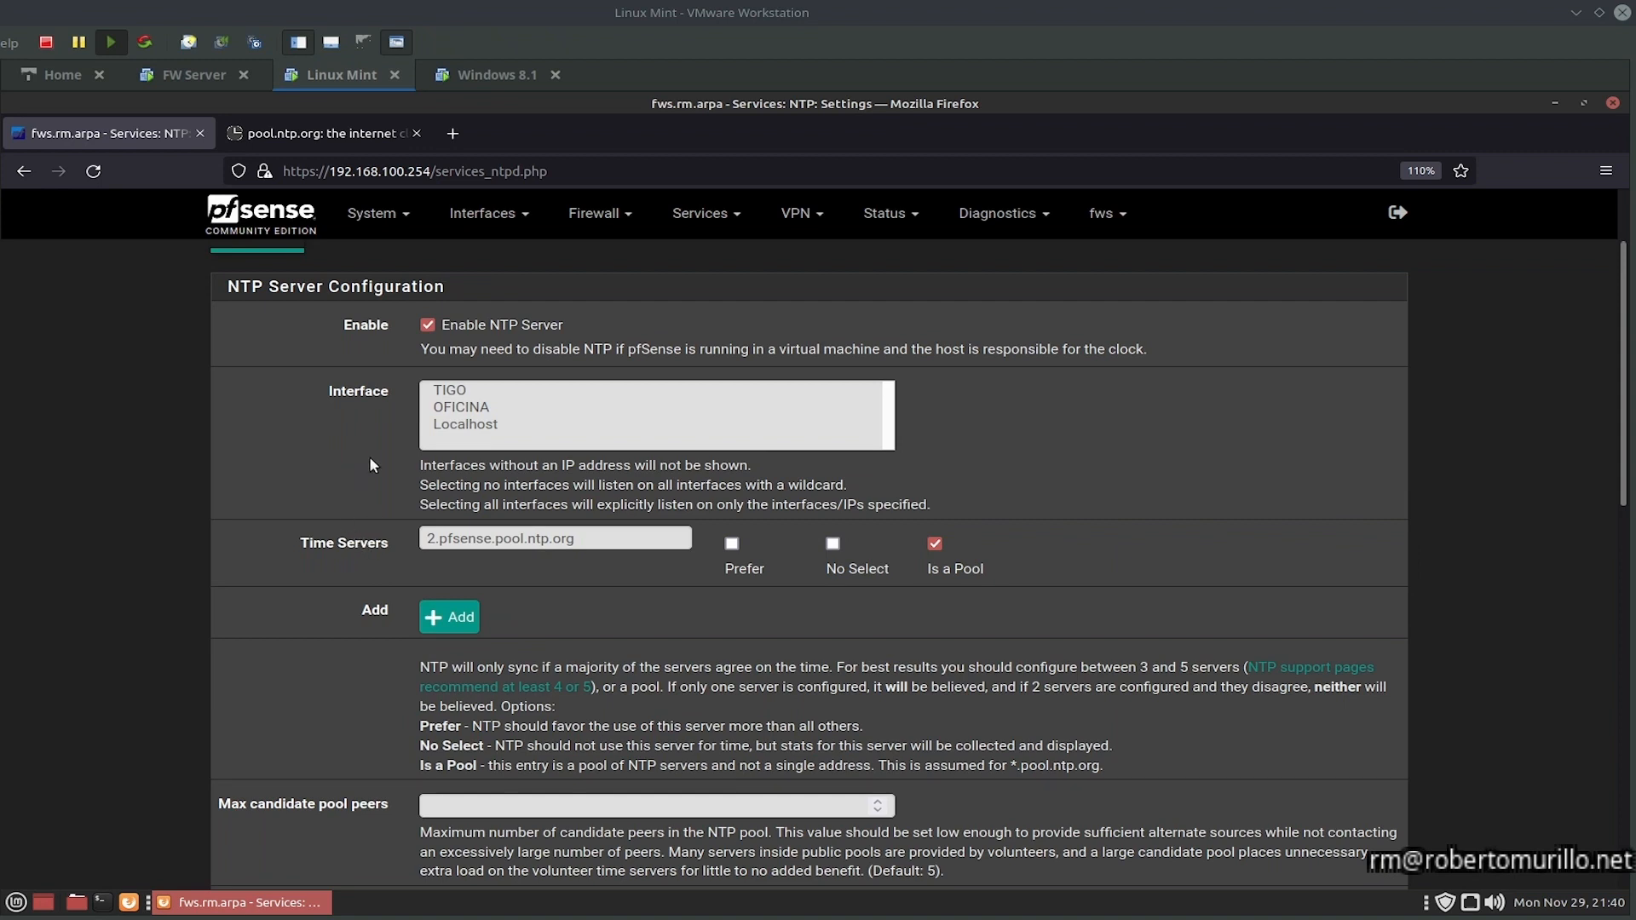
{"action": "left_click", "coordinate": [483, 409]}
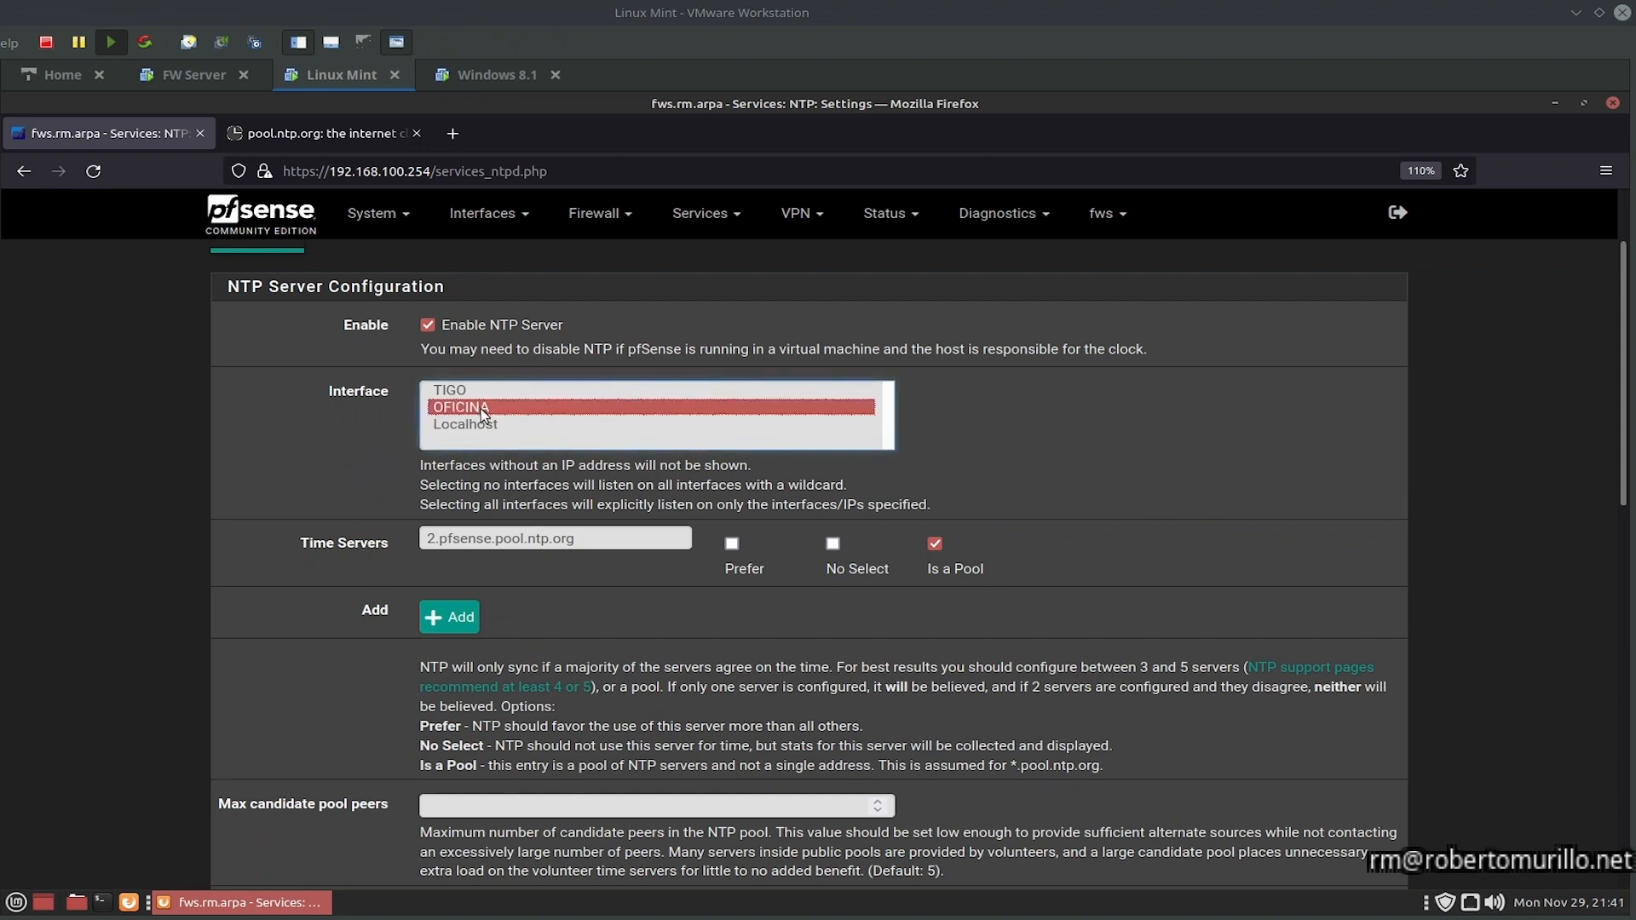
{"action": "left_click", "coordinate": [468, 426], "text": "ctrl"}
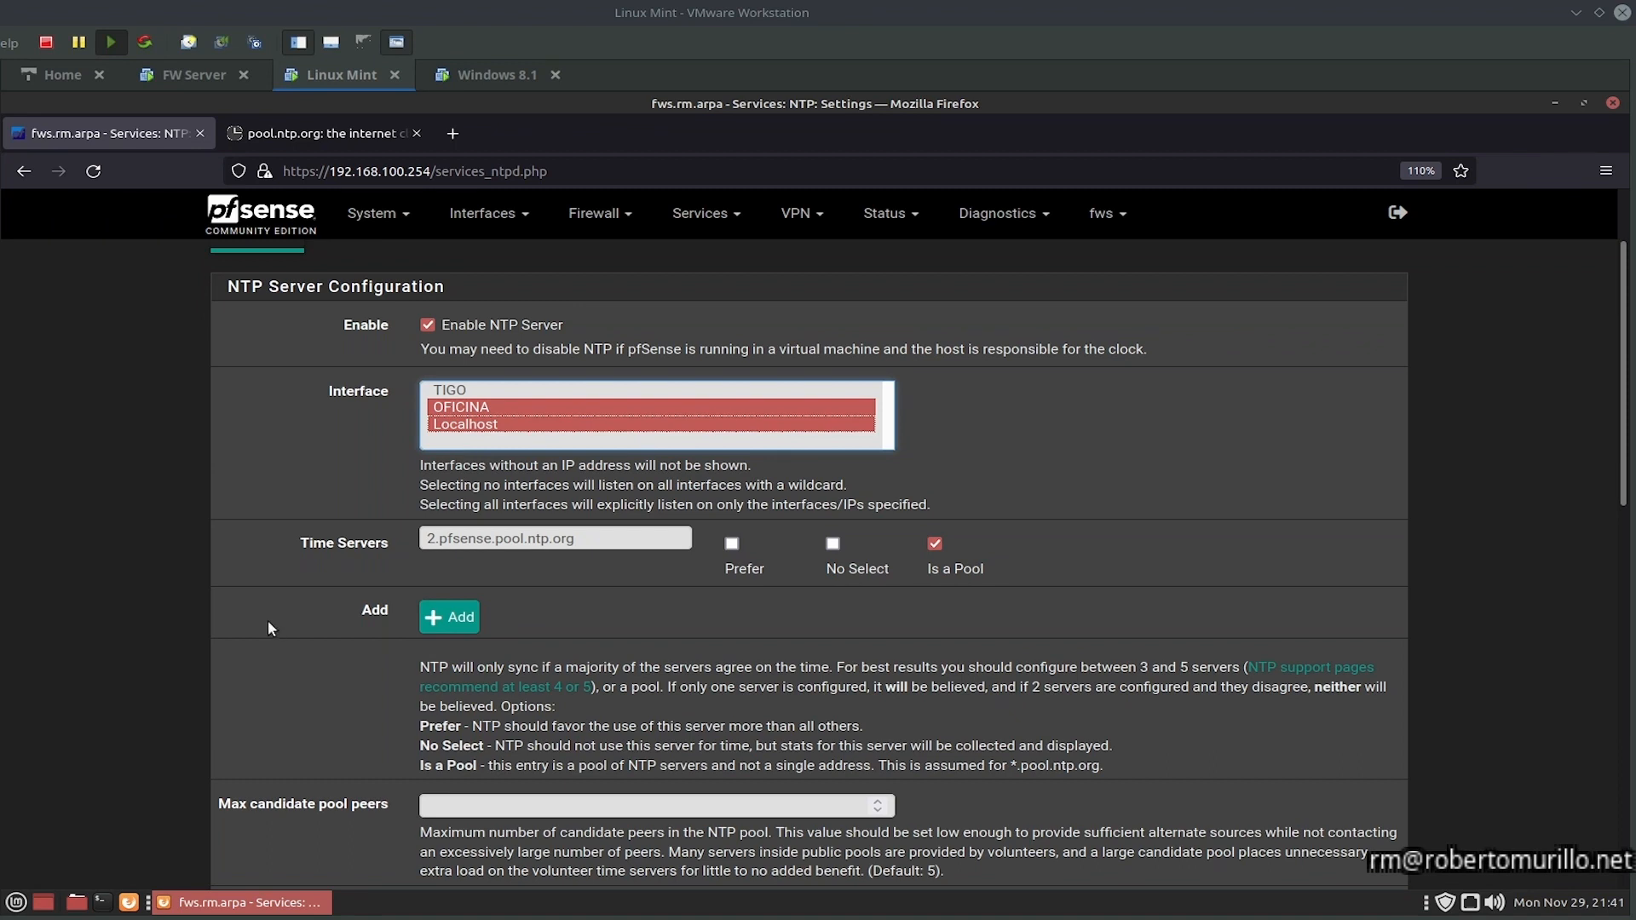
{"action": "scroll", "coordinate": [268, 622], "scroll_direction": "down", "scroll_amount": 3}
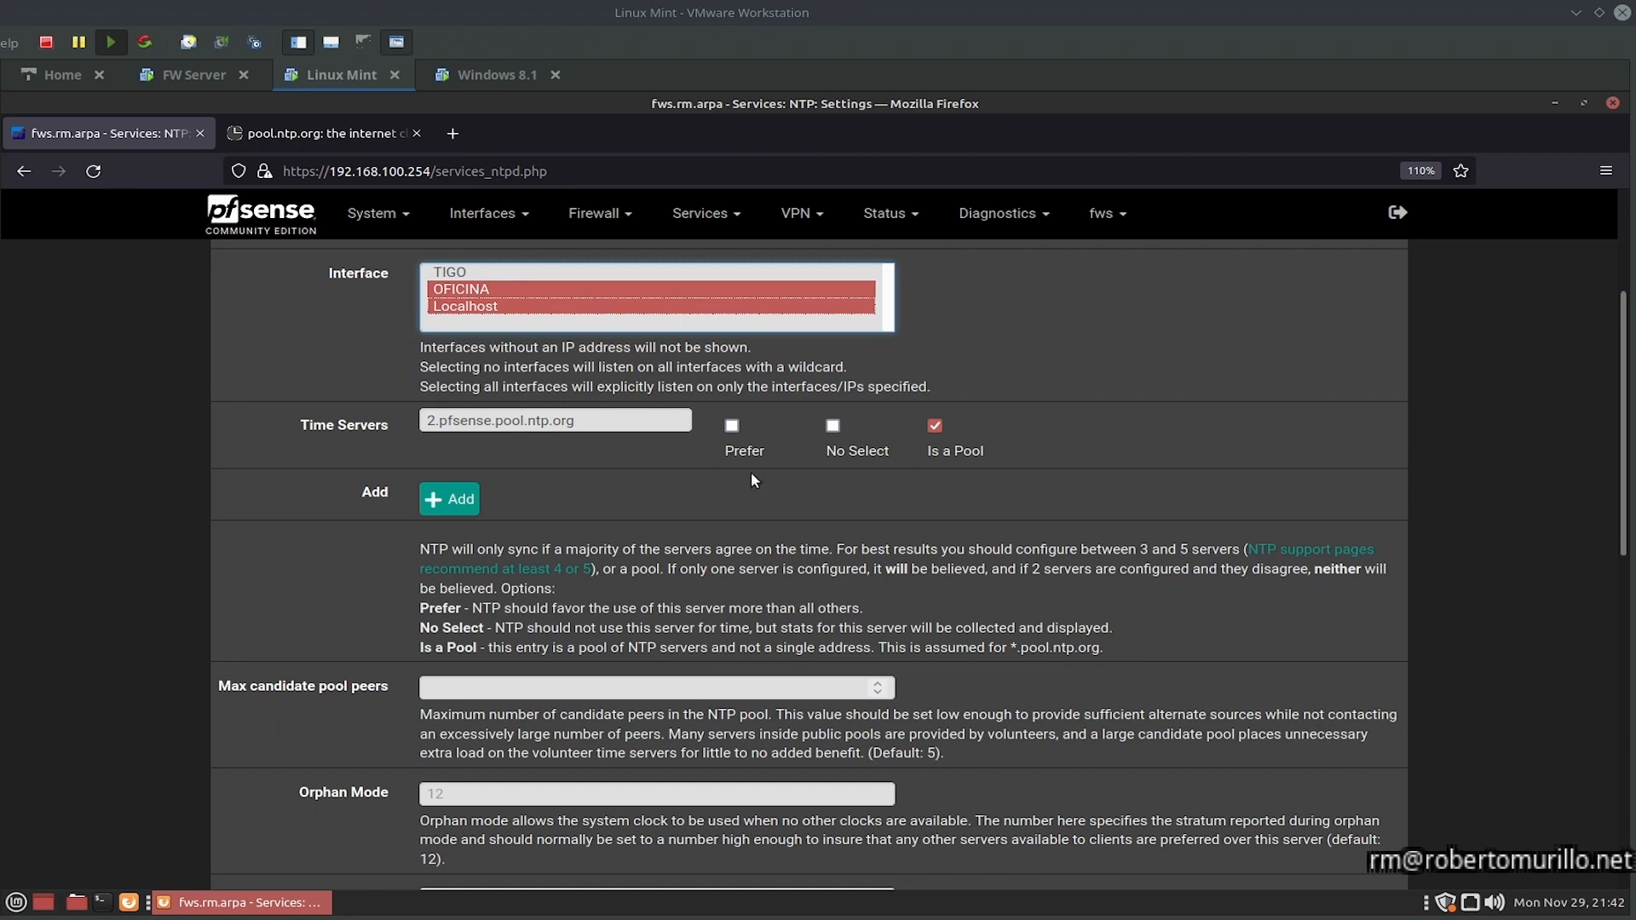
{"action": "key", "text": "Tab"}
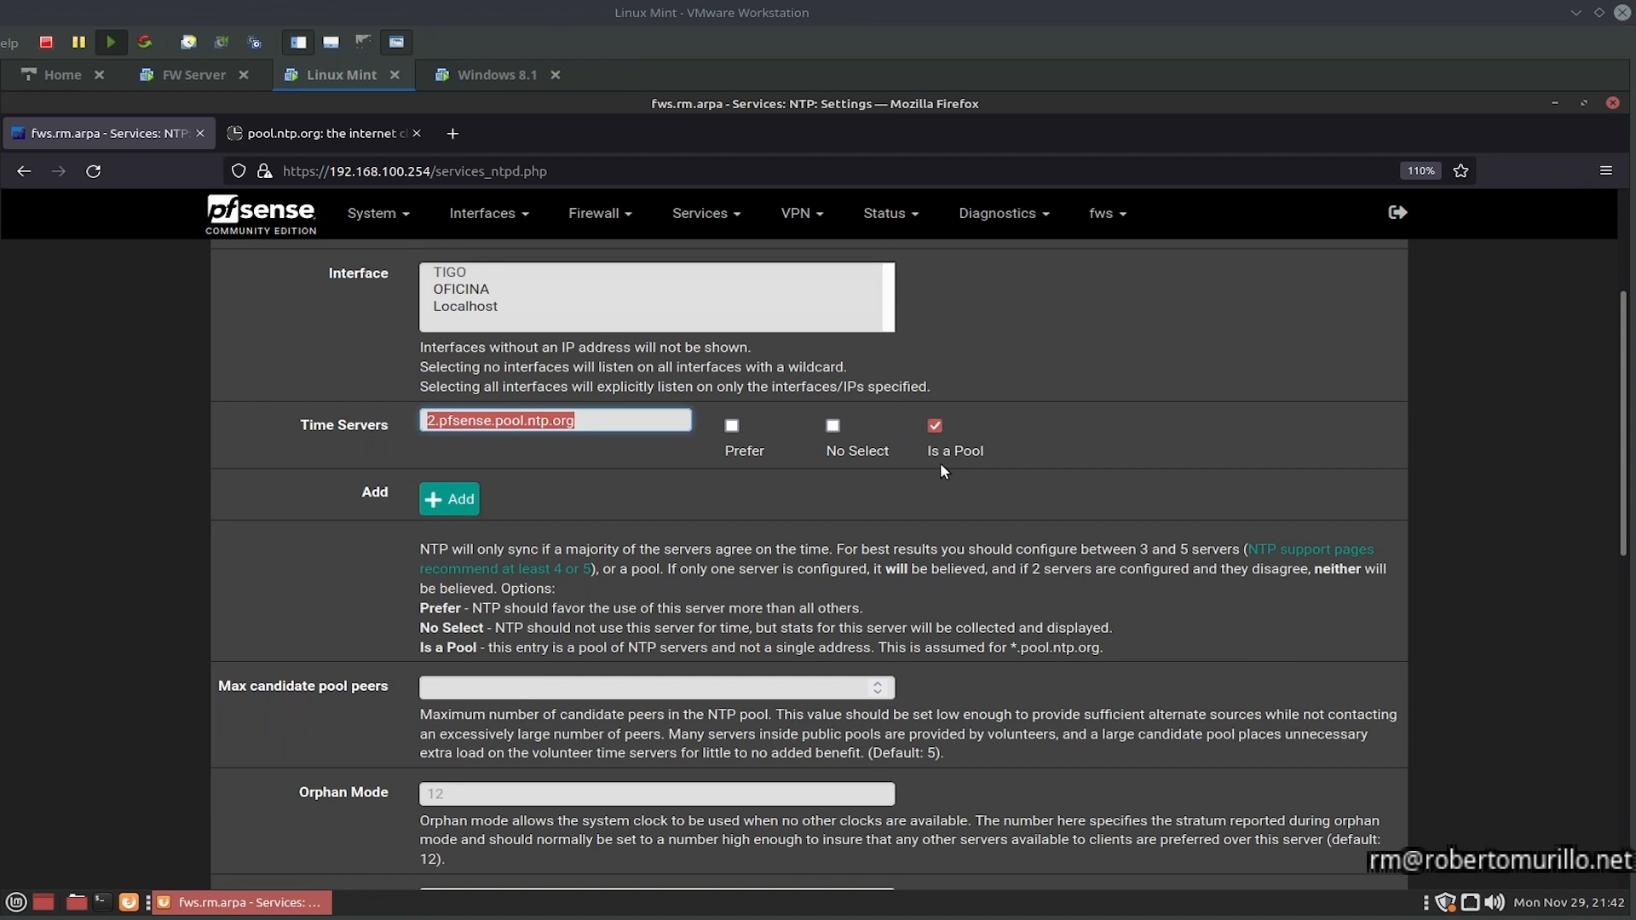
{"action": "left_click_drag", "start_coordinate": [725, 451], "coordinate": [765, 452]}
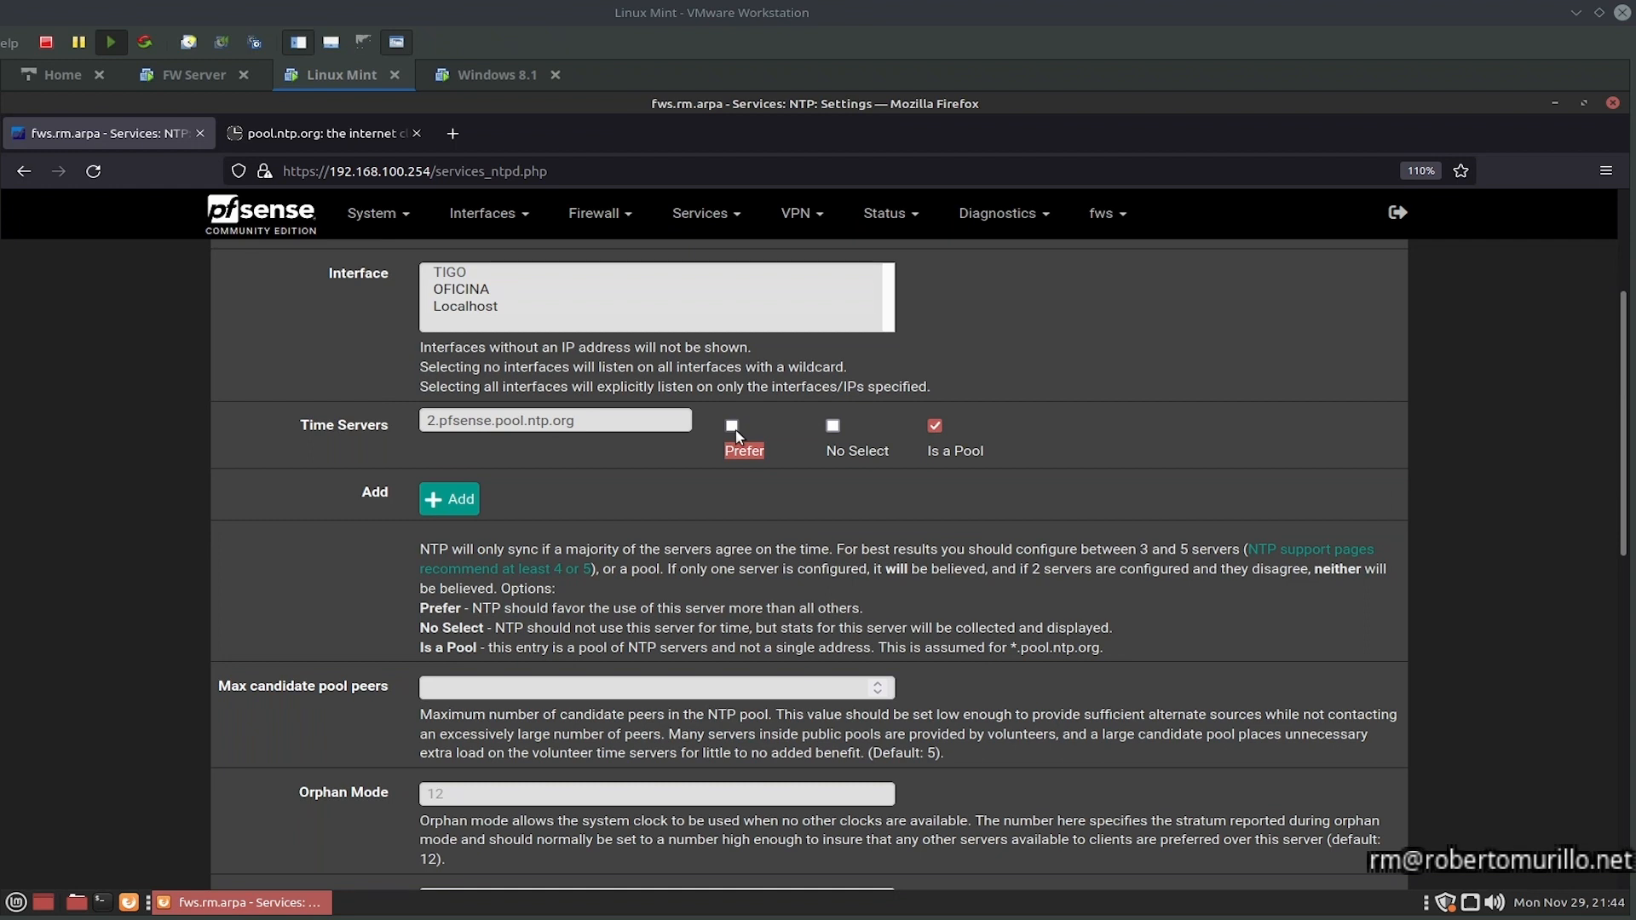
{"action": "left_click_drag", "start_coordinate": [821, 457], "coordinate": [895, 463]}
{"action": "left_click_drag", "start_coordinate": [924, 450], "coordinate": [988, 451]}
{"action": "left_click_drag", "start_coordinate": [874, 654], "coordinate": [1102, 651]}
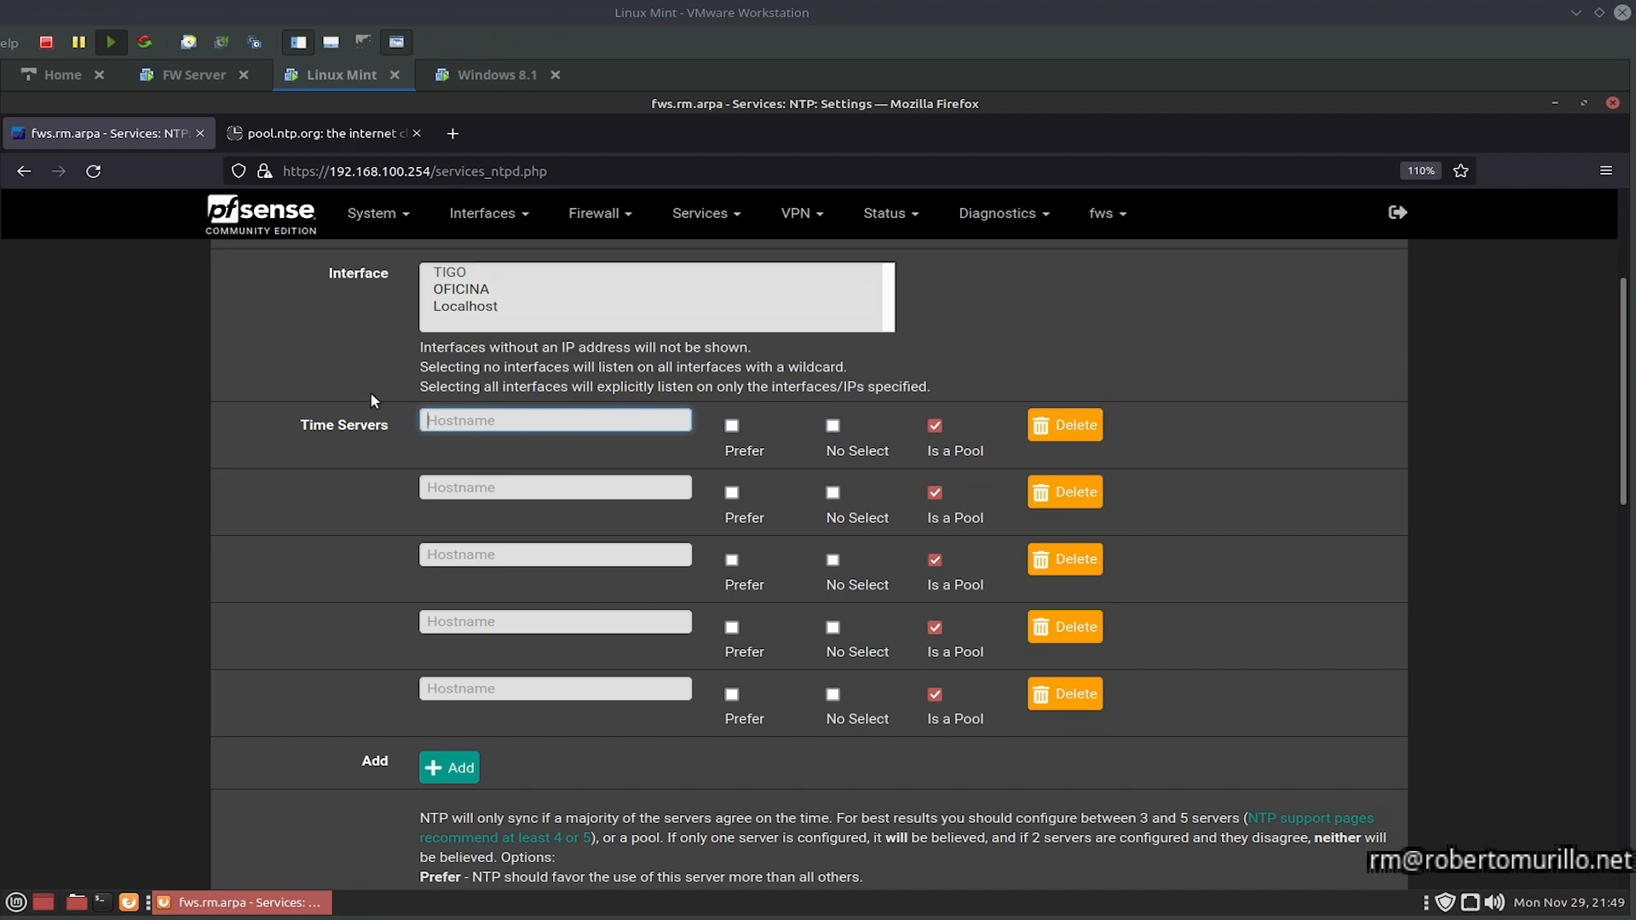
Step: Switch to the pool.ntp.org browser tab
{"action": "key", "text": "ctrl+Tab"}
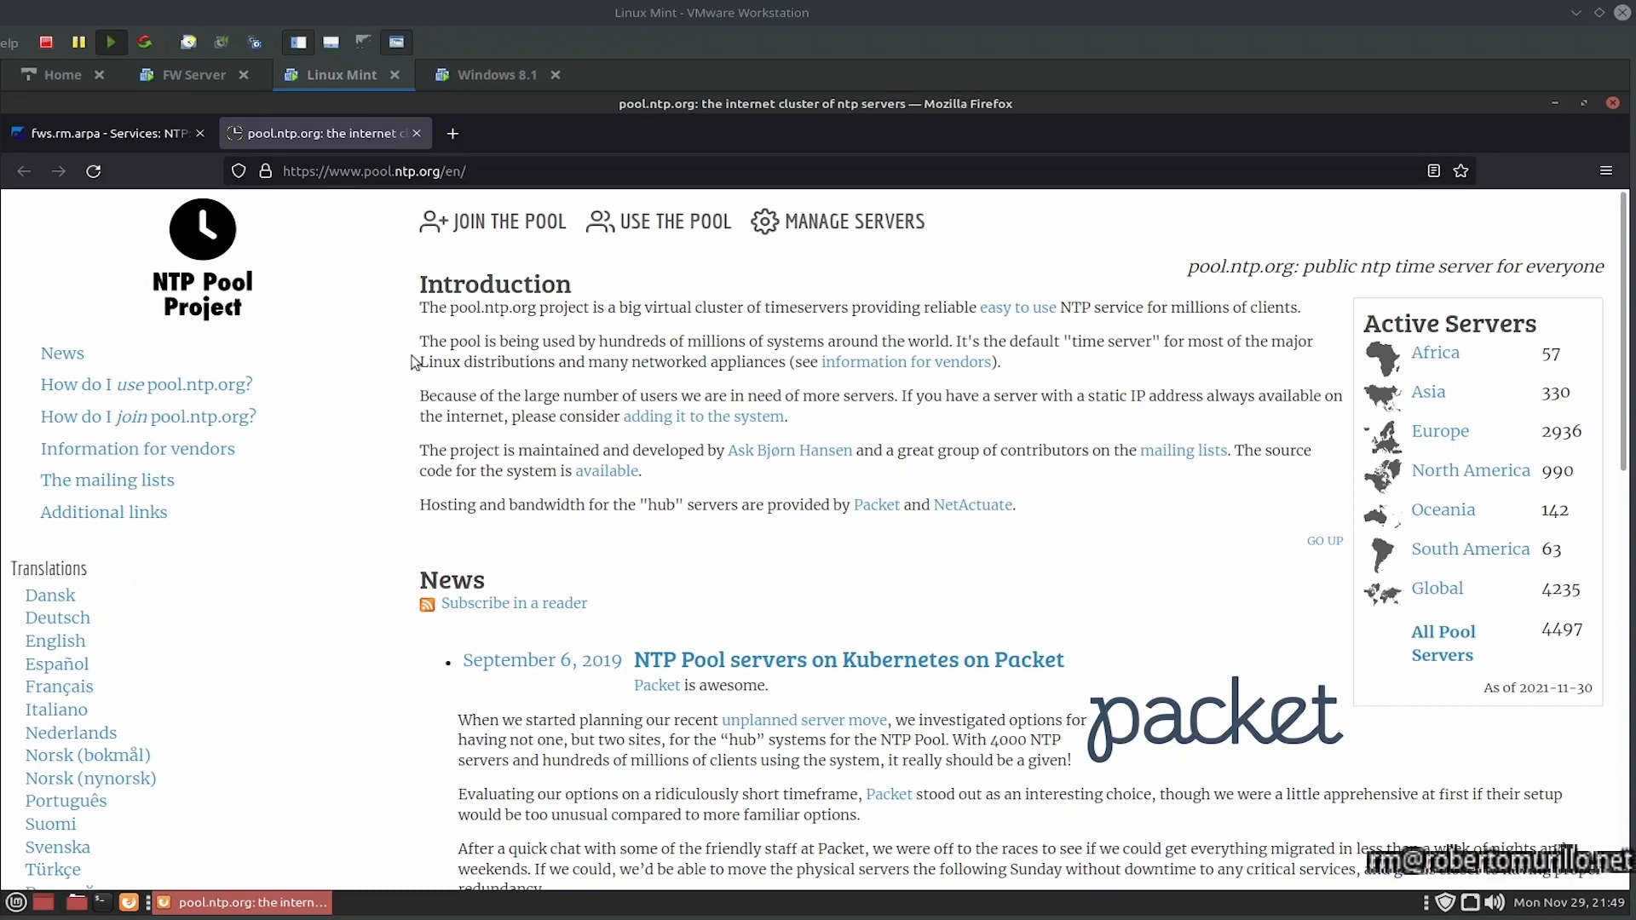
{"action": "left_click_drag", "start_coordinate": [418, 341], "coordinate": [956, 345]}
{"action": "left_click", "coordinate": [1325, 540]}
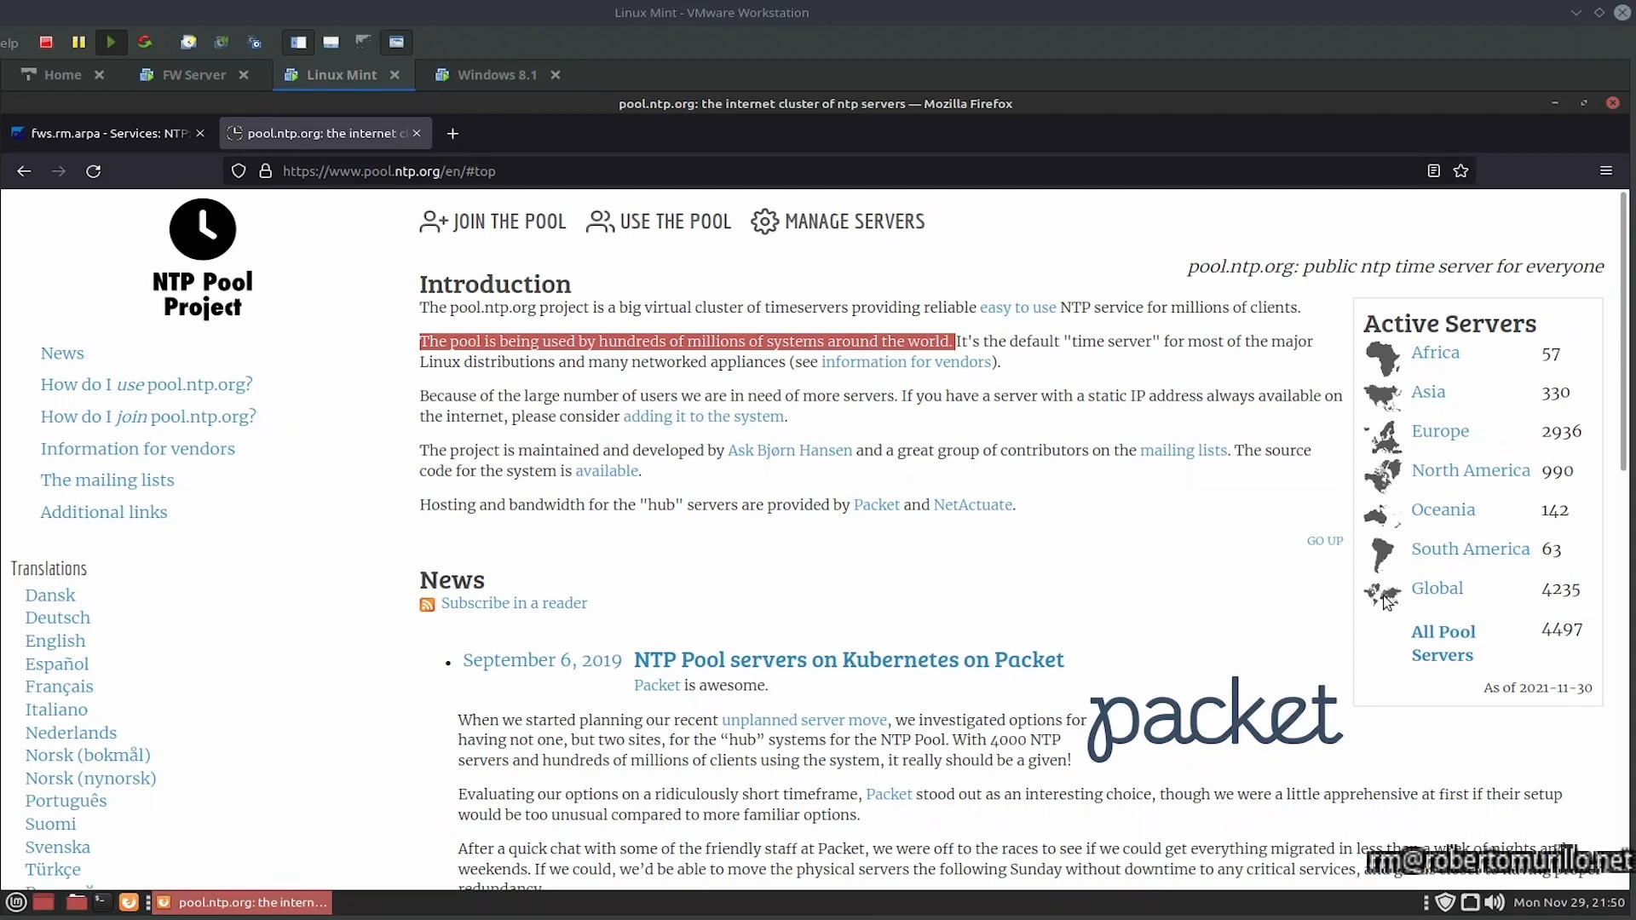
Step: In the North America zone list, note hn.pool.ntp.org has 0 servers and open Honduras
{"action": "left_click", "coordinate": [1439, 474]}
{"action": "scroll", "coordinate": [1114, 535], "scroll_direction": "down", "scroll_amount": 5}
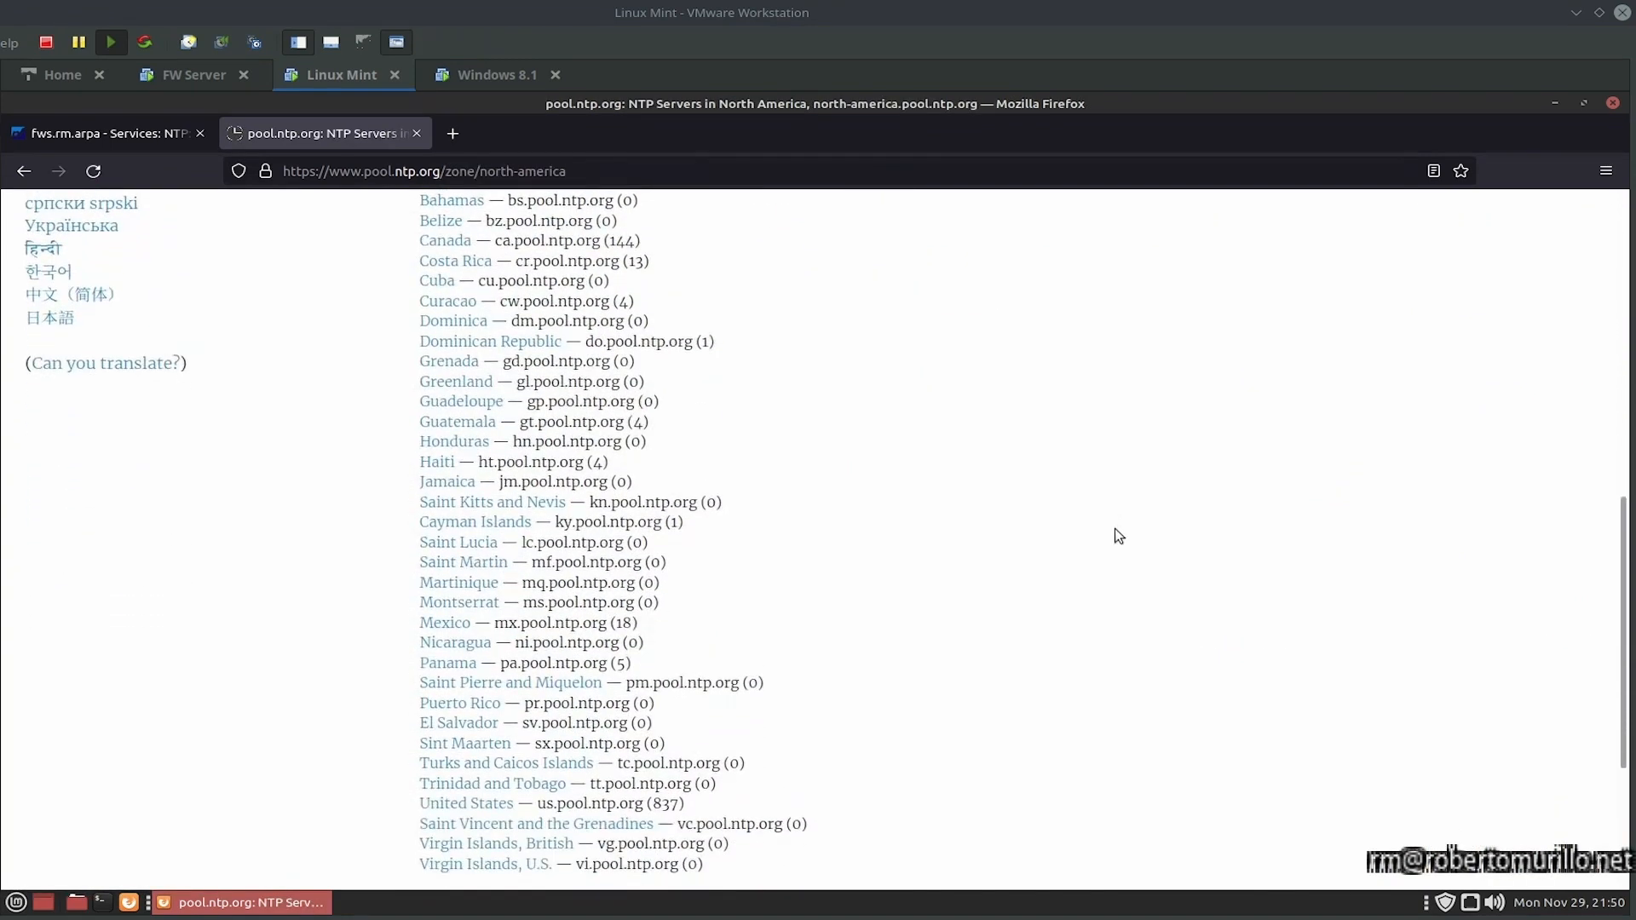
{"action": "left_click_drag", "start_coordinate": [513, 442], "coordinate": [620, 445]}
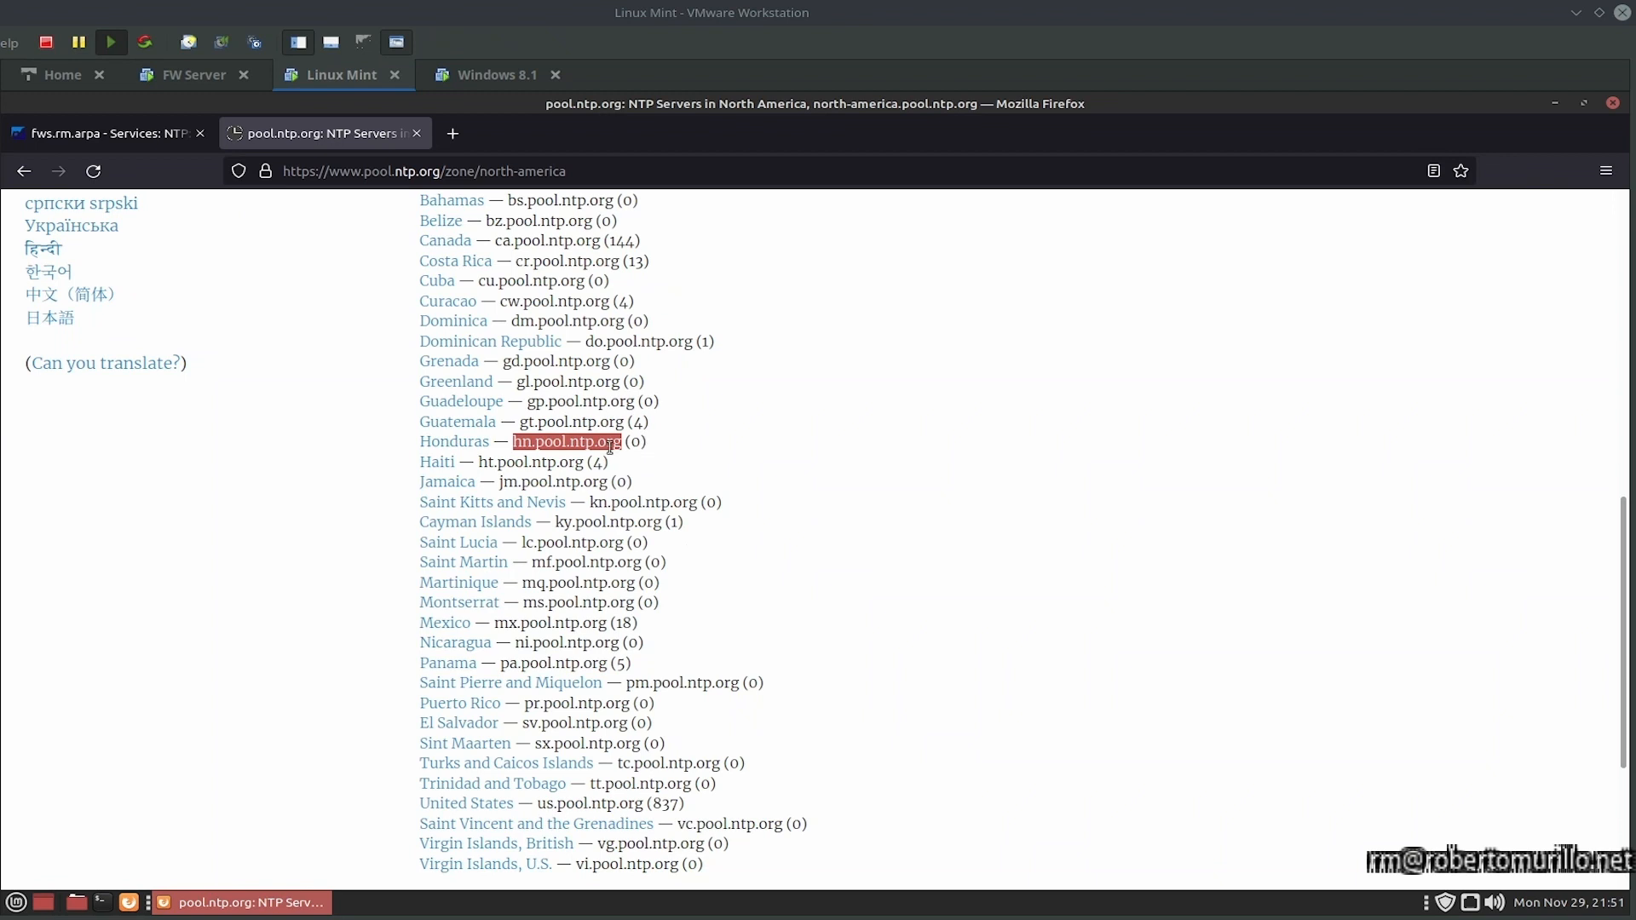
{"action": "left_click_drag", "start_coordinate": [623, 443], "coordinate": [648, 445]}
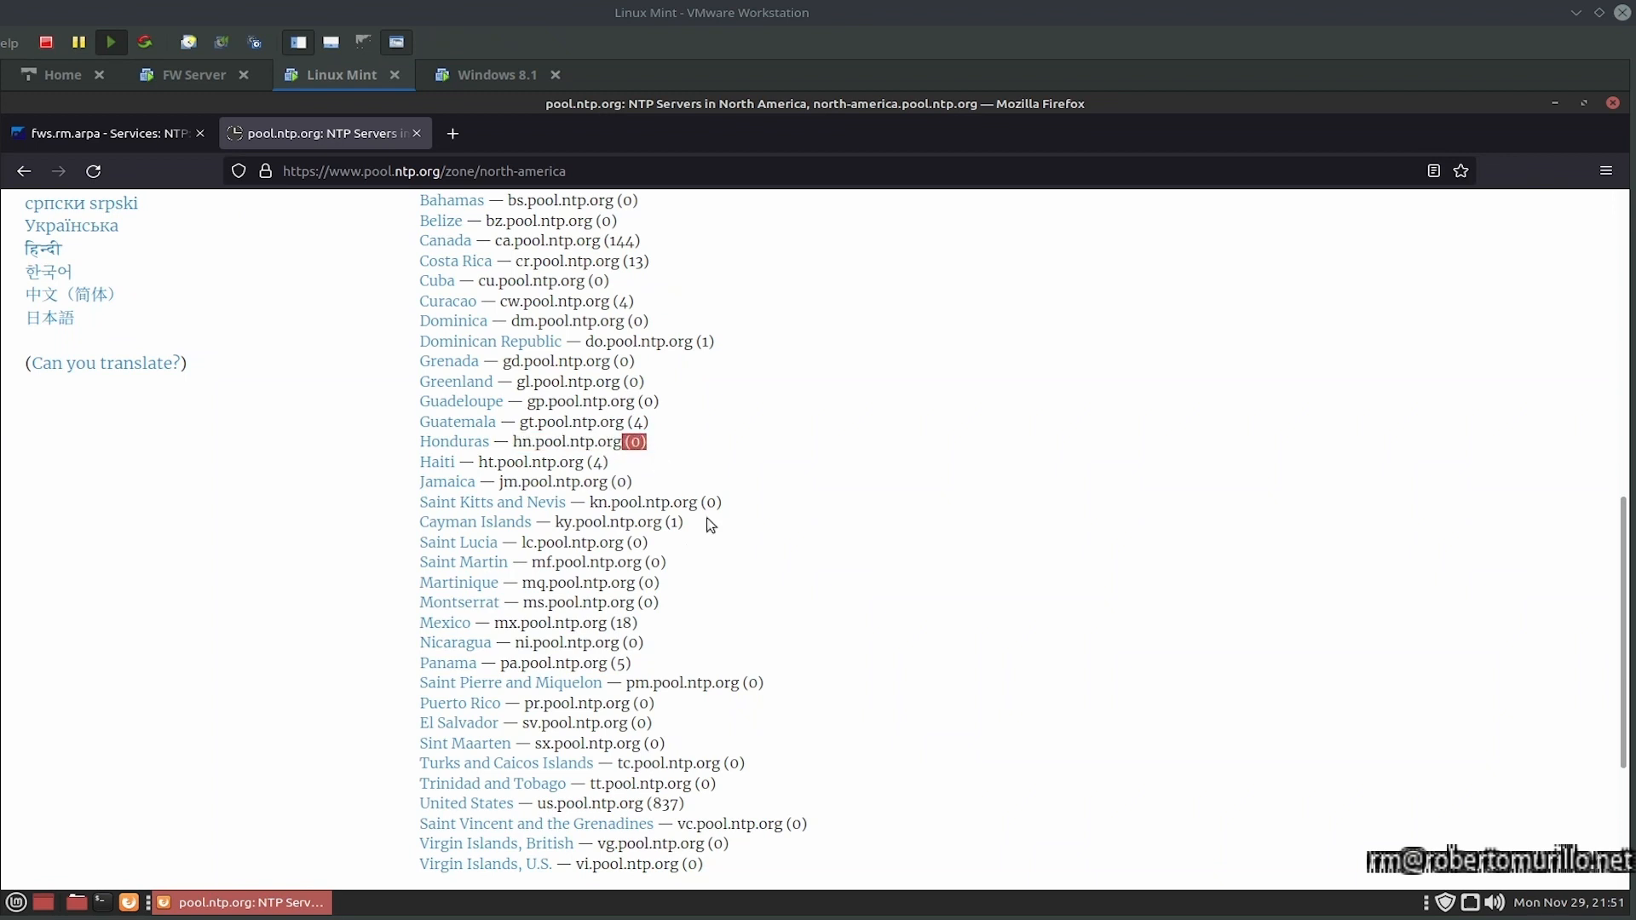
{"action": "key", "text": "ctrl+plus"}
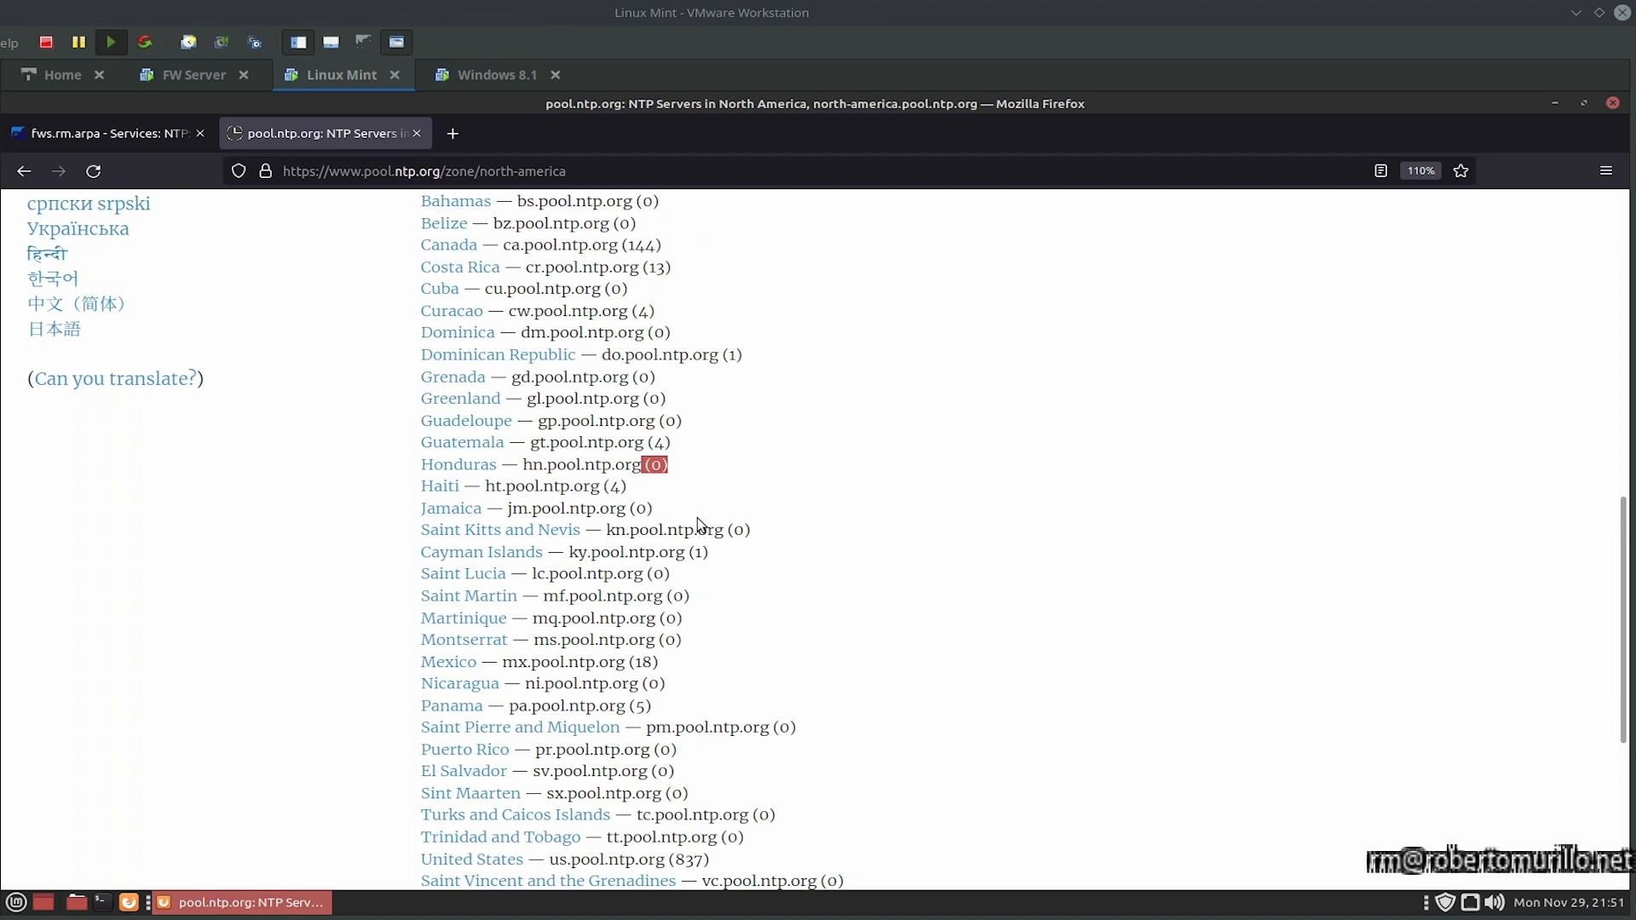
{"action": "left_click", "coordinate": [466, 473]}
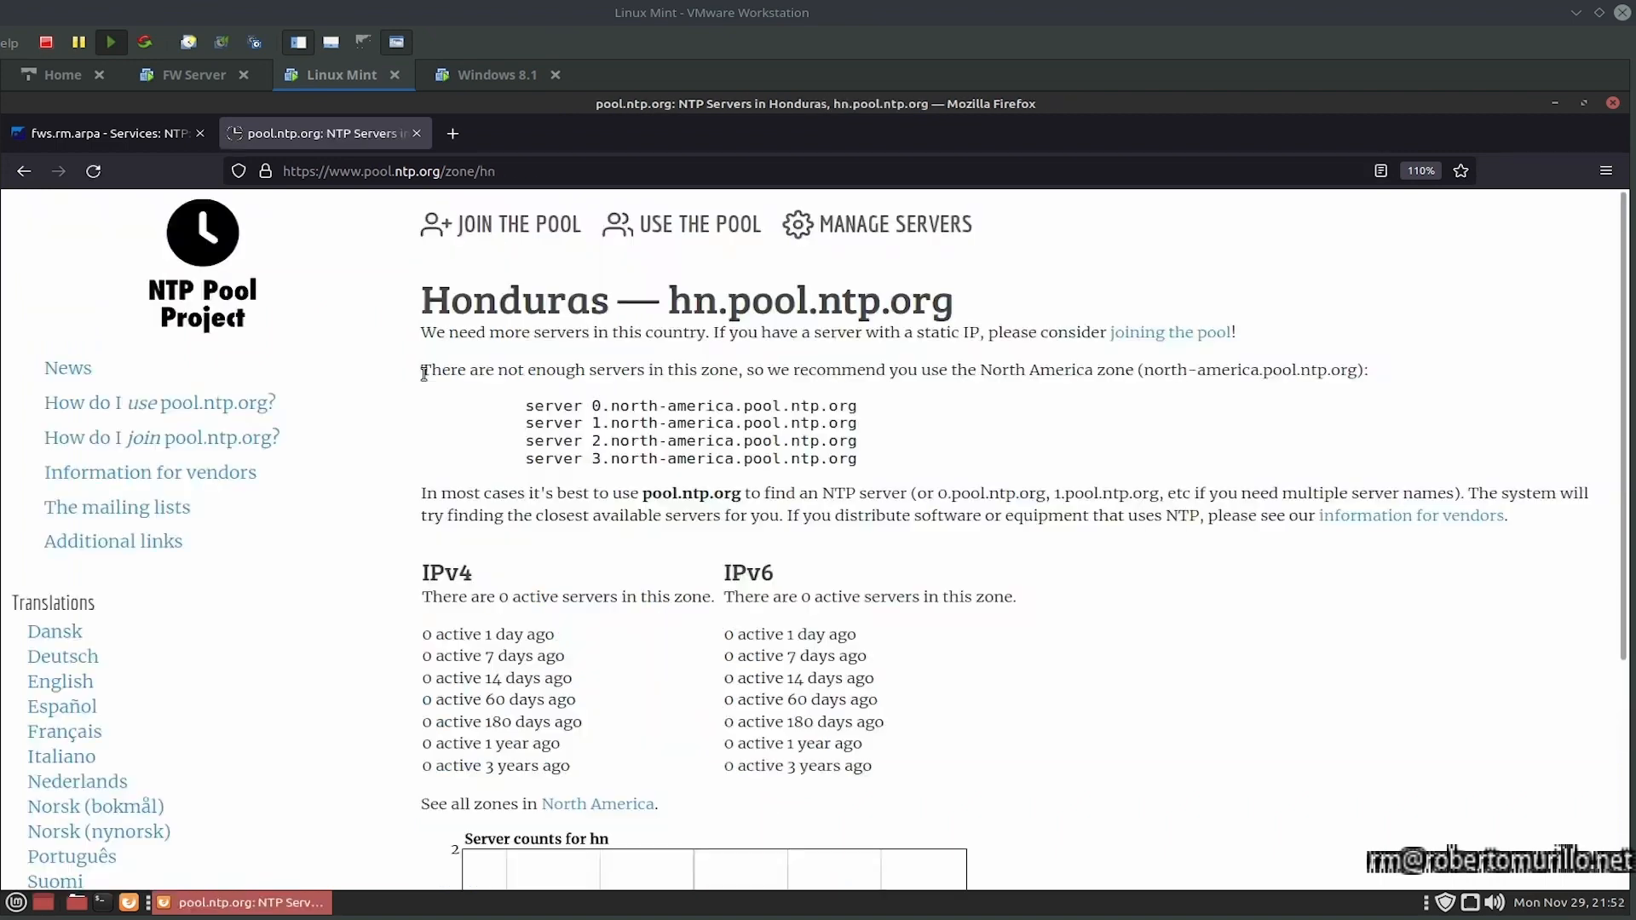
Step: Copy 0.north-america.pool.ntp.org into pfSense's first time-server Hostname box
{"action": "left_click_drag", "start_coordinate": [422, 370], "coordinate": [1123, 369]}
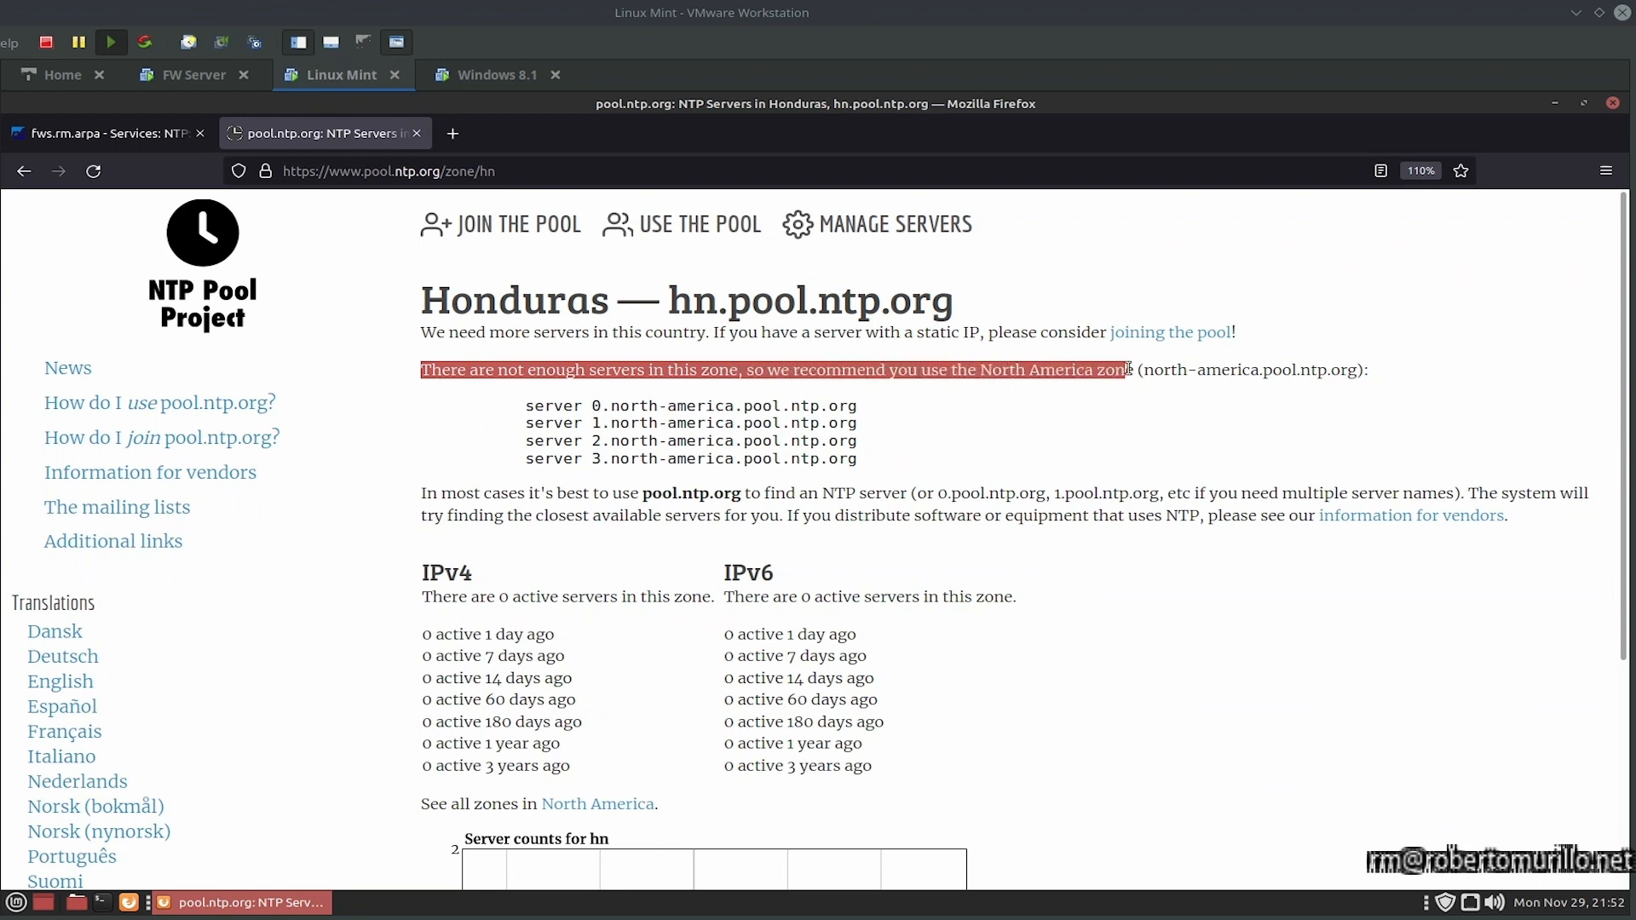
{"action": "left_click_drag", "start_coordinate": [534, 407], "coordinate": [852, 462]}
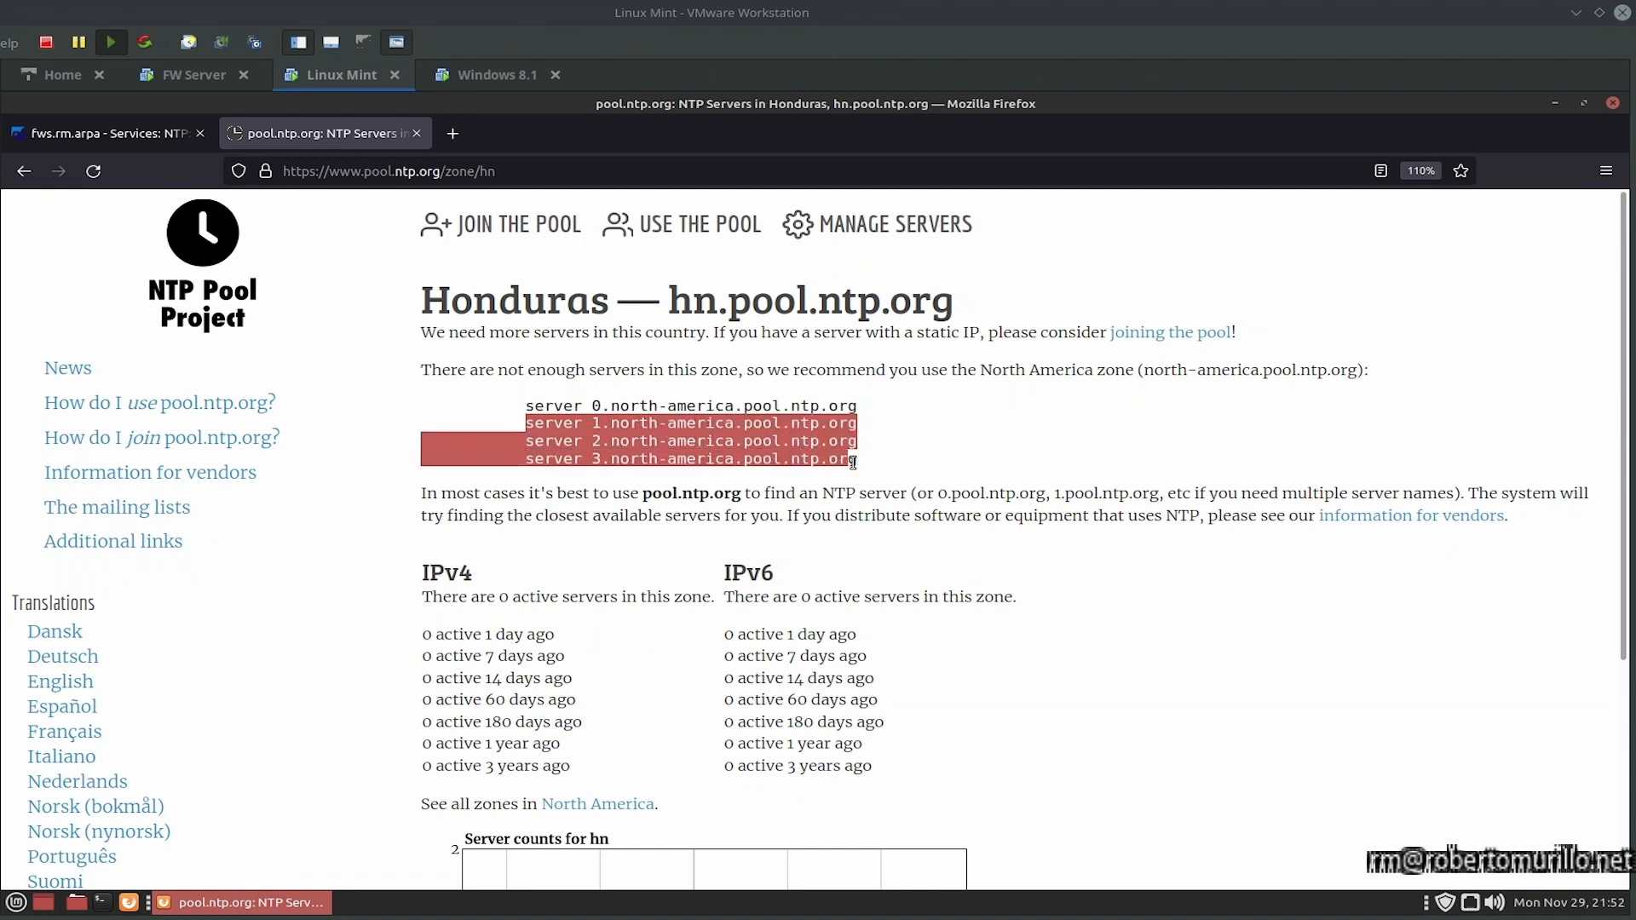
{"action": "left_click", "coordinate": [594, 408]}
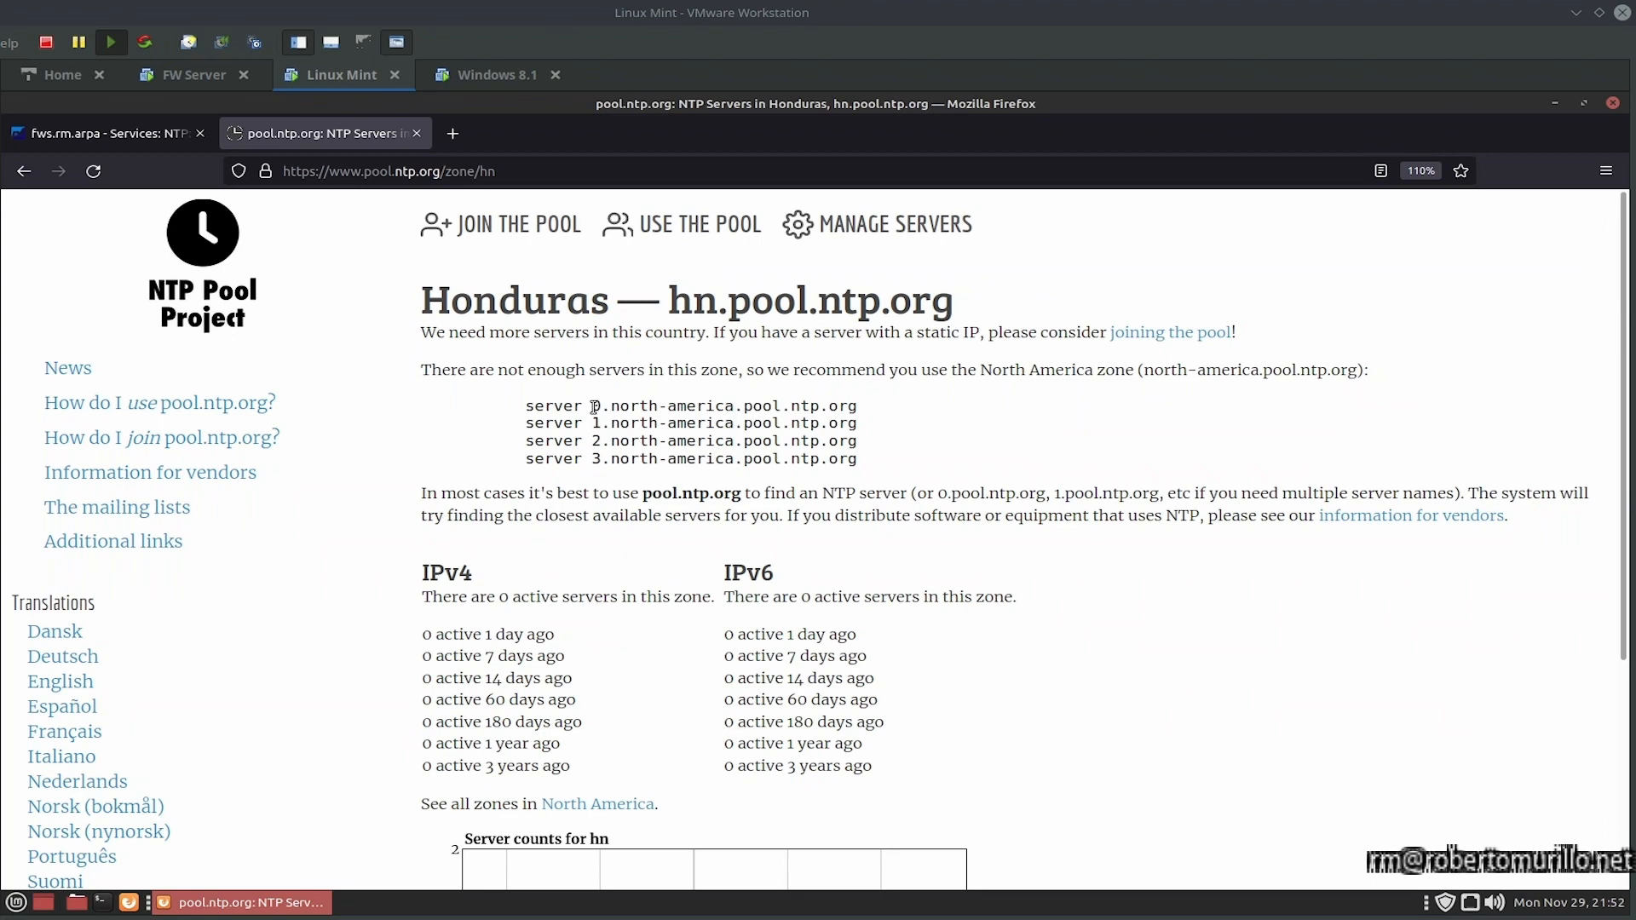
{"action": "left_click_drag", "start_coordinate": [594, 408], "coordinate": [858, 408]}
{"action": "key", "text": "ctrl+c"}
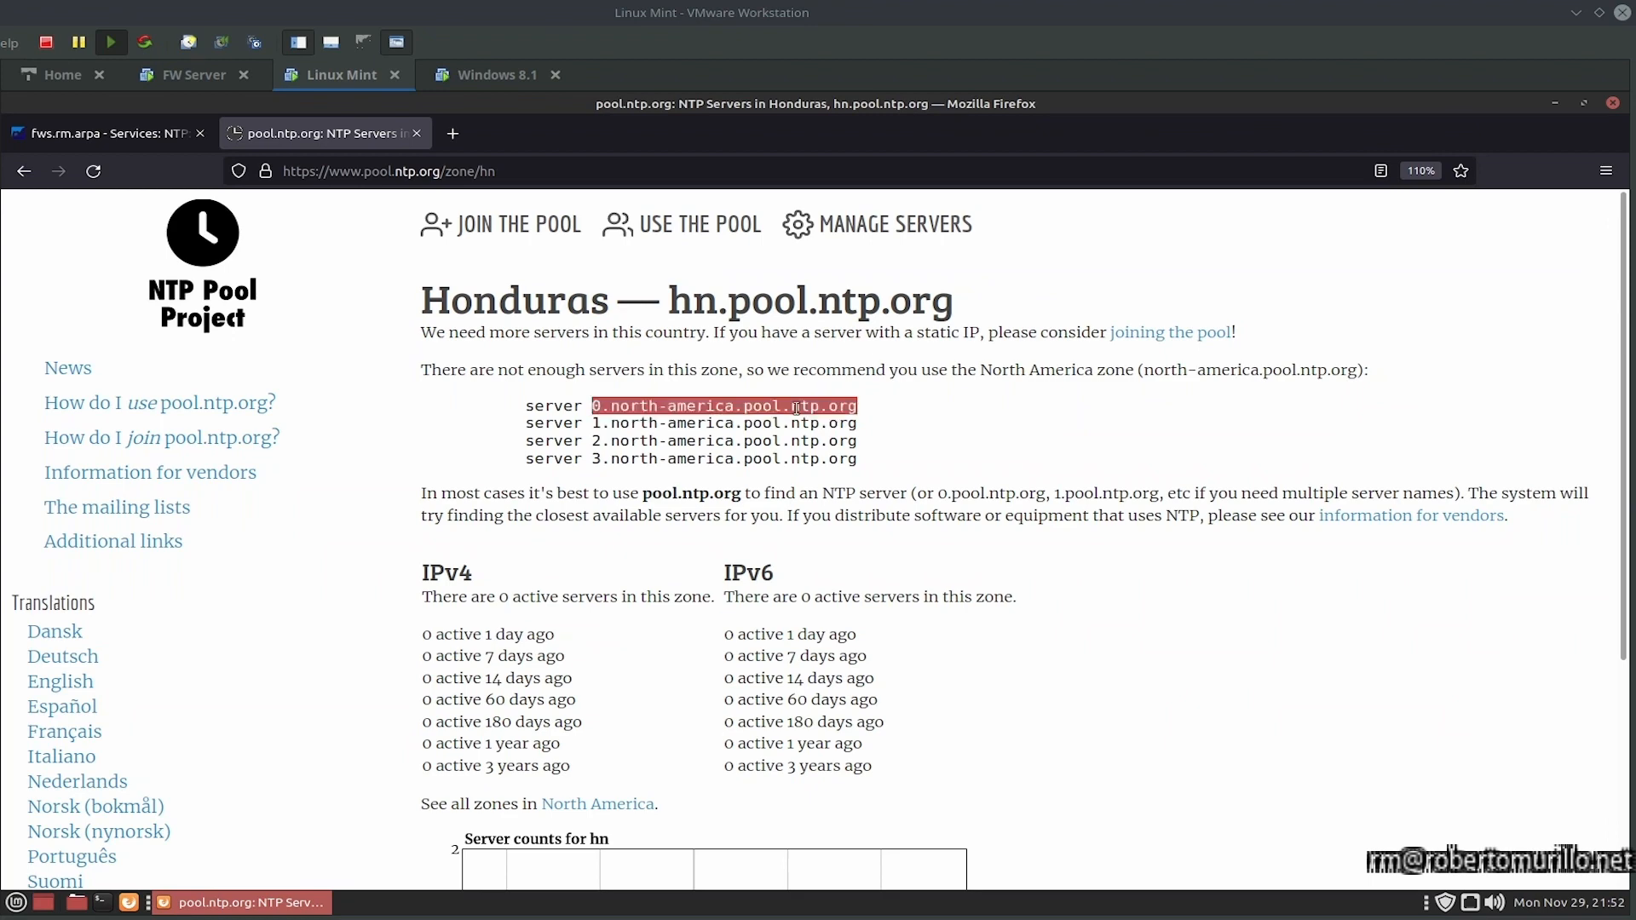
{"action": "key", "text": "ctrl+Page_Up"}
{"action": "key", "text": "ctrl+v"}
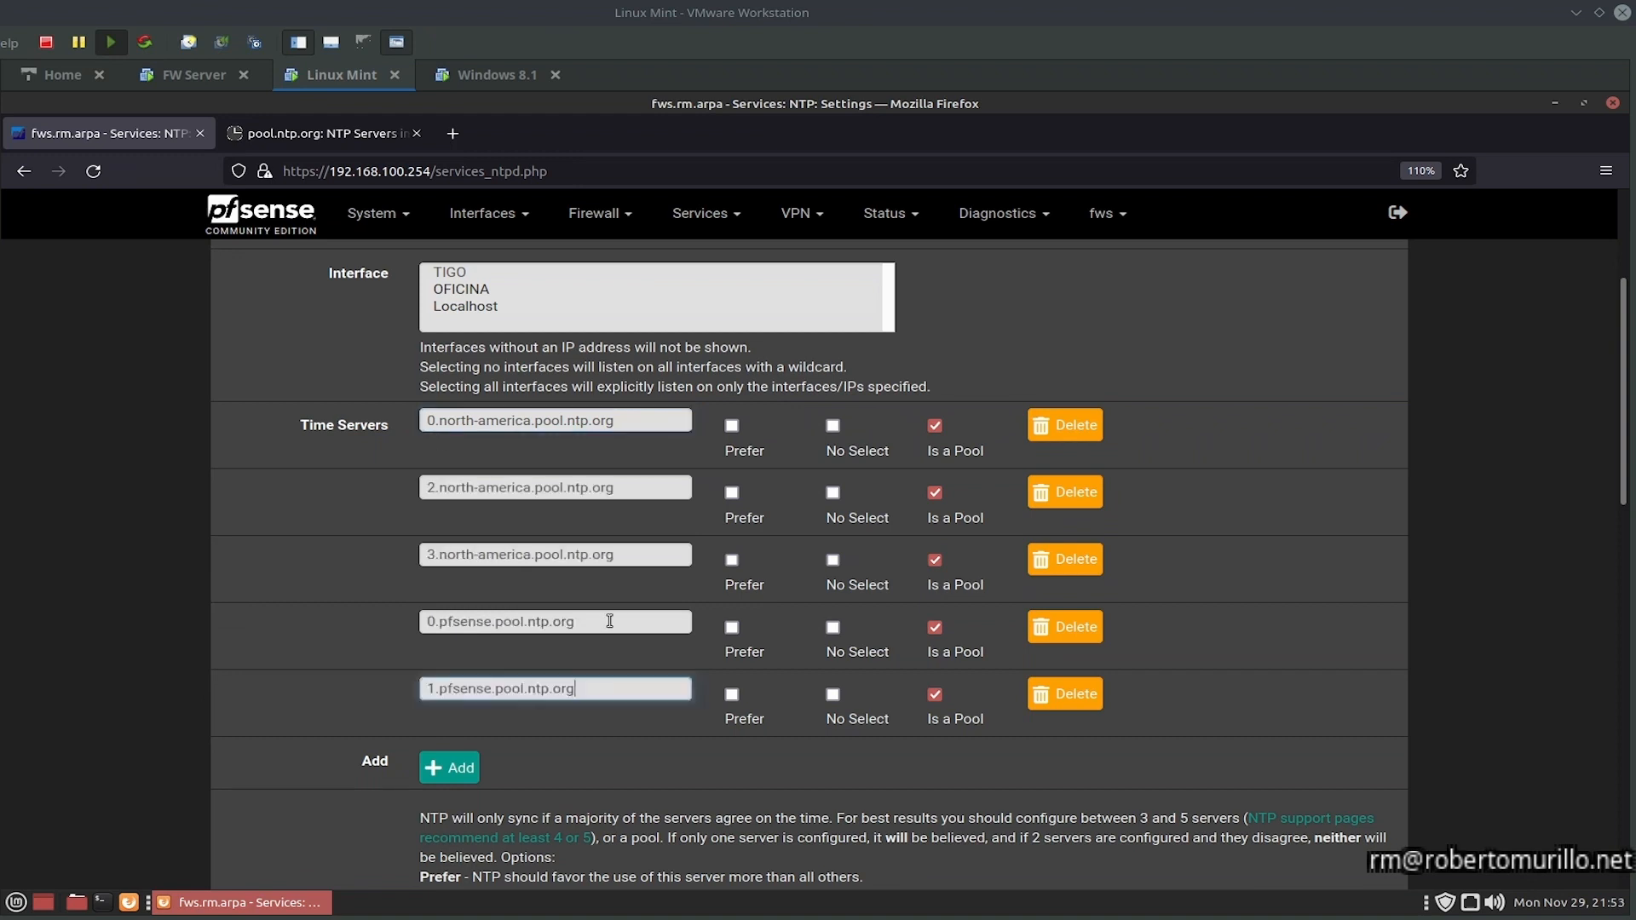
Step: Check the other entries: 2 and 3.north-america, 0 and 1.pfsense pool hostnames, all pools
{"action": "left_click", "coordinate": [608, 621]}
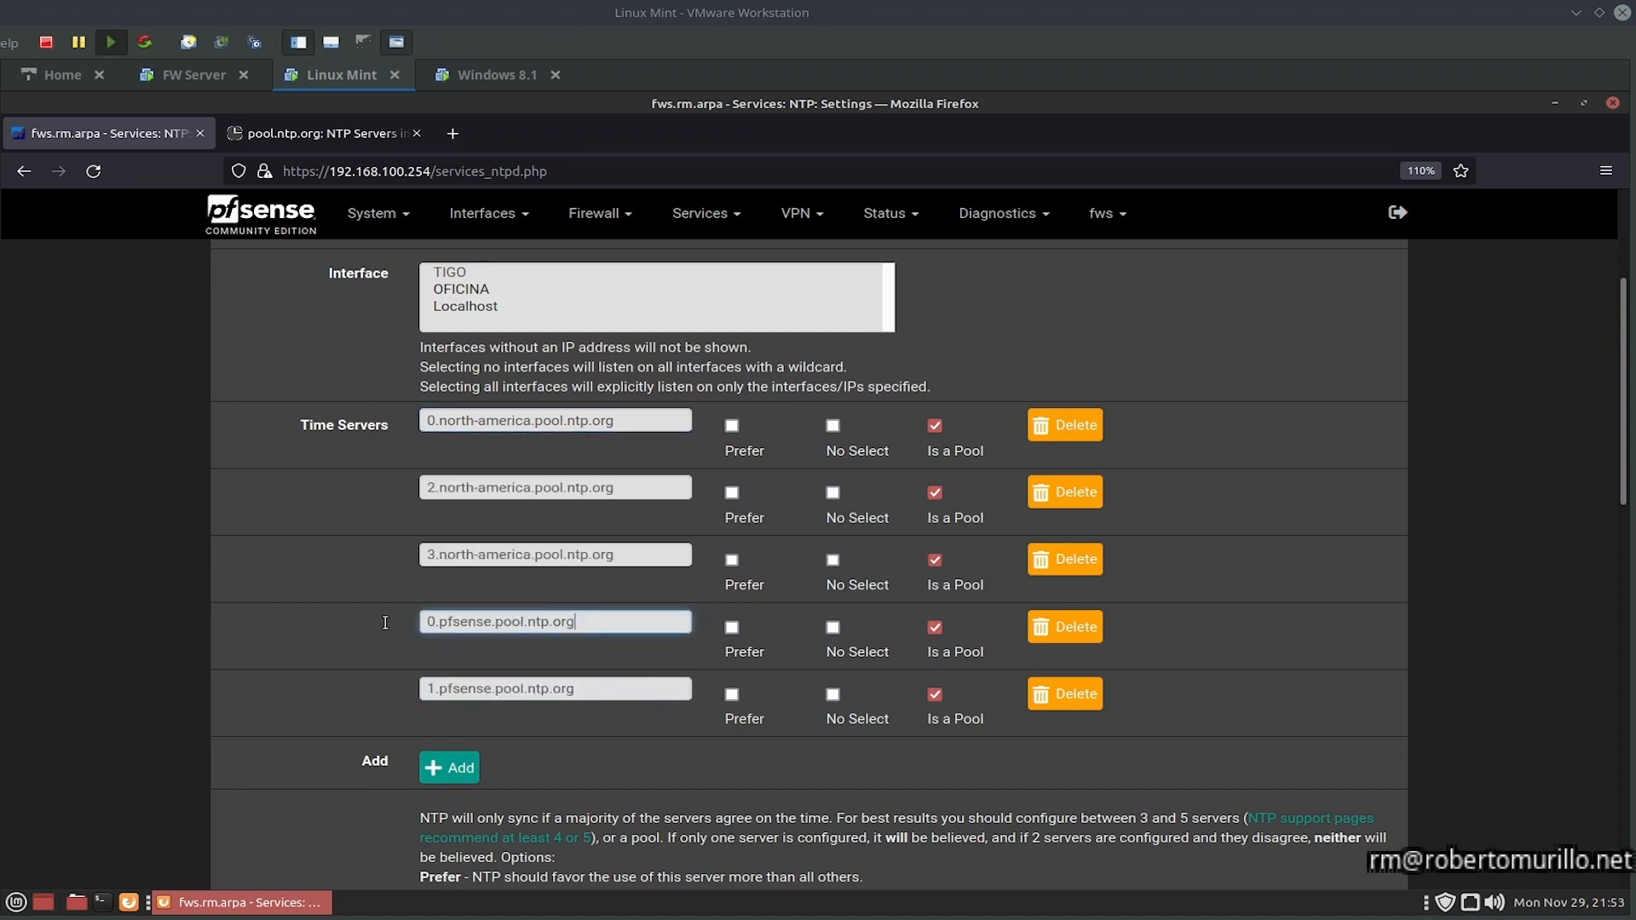
{"action": "key", "text": "ctrl+a"}
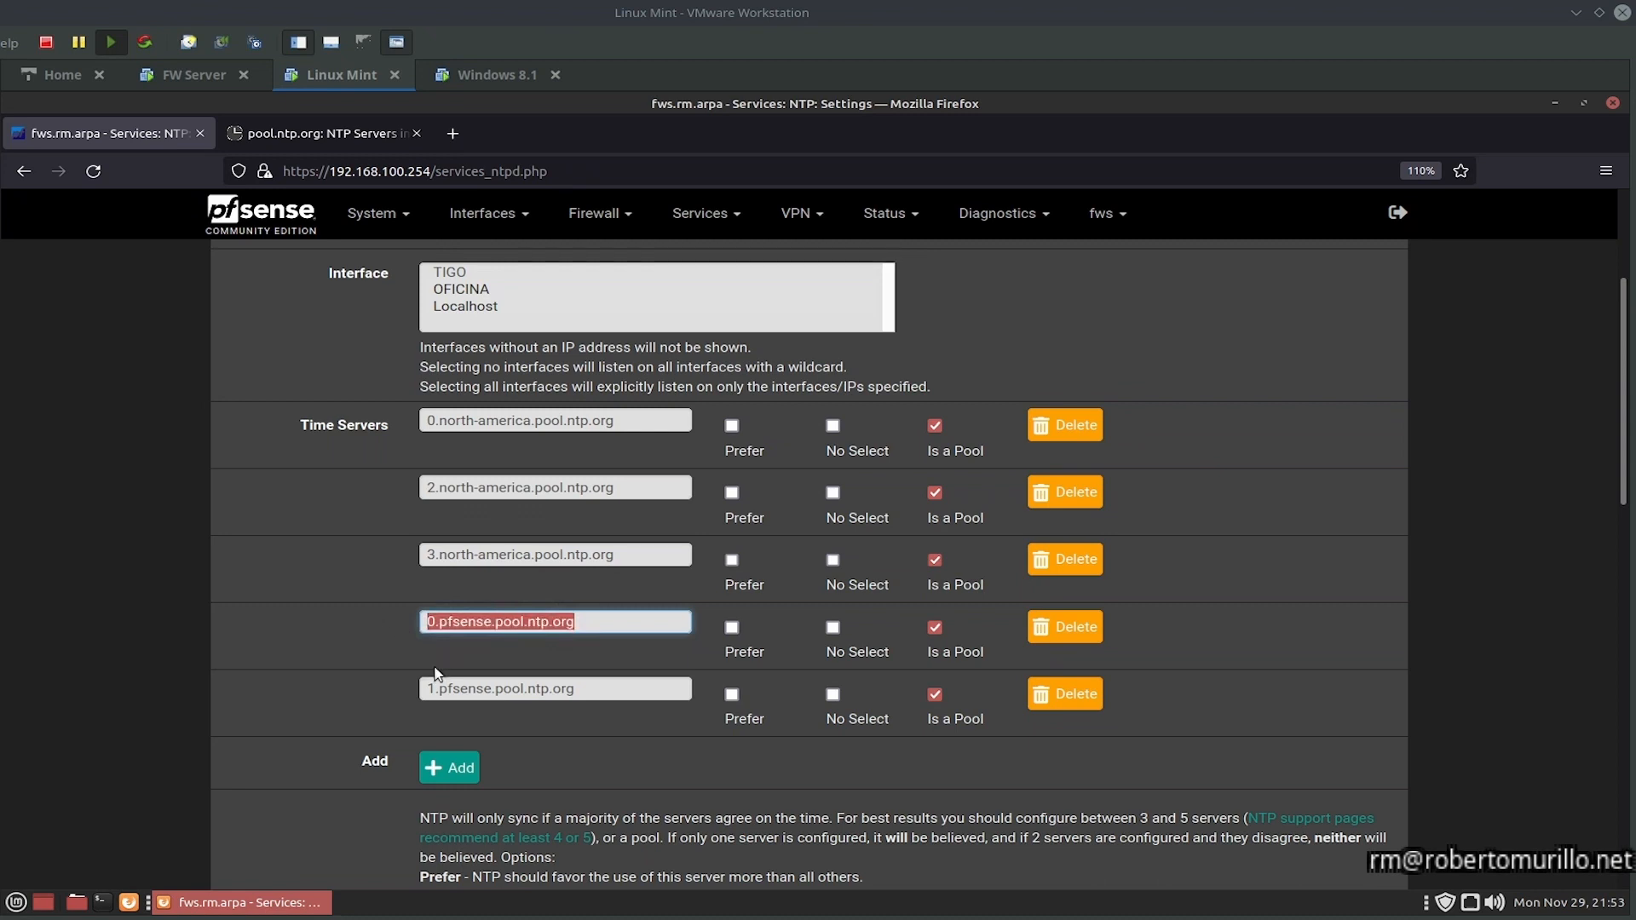
{"action": "left_click_drag", "start_coordinate": [428, 688], "coordinate": [580, 690]}
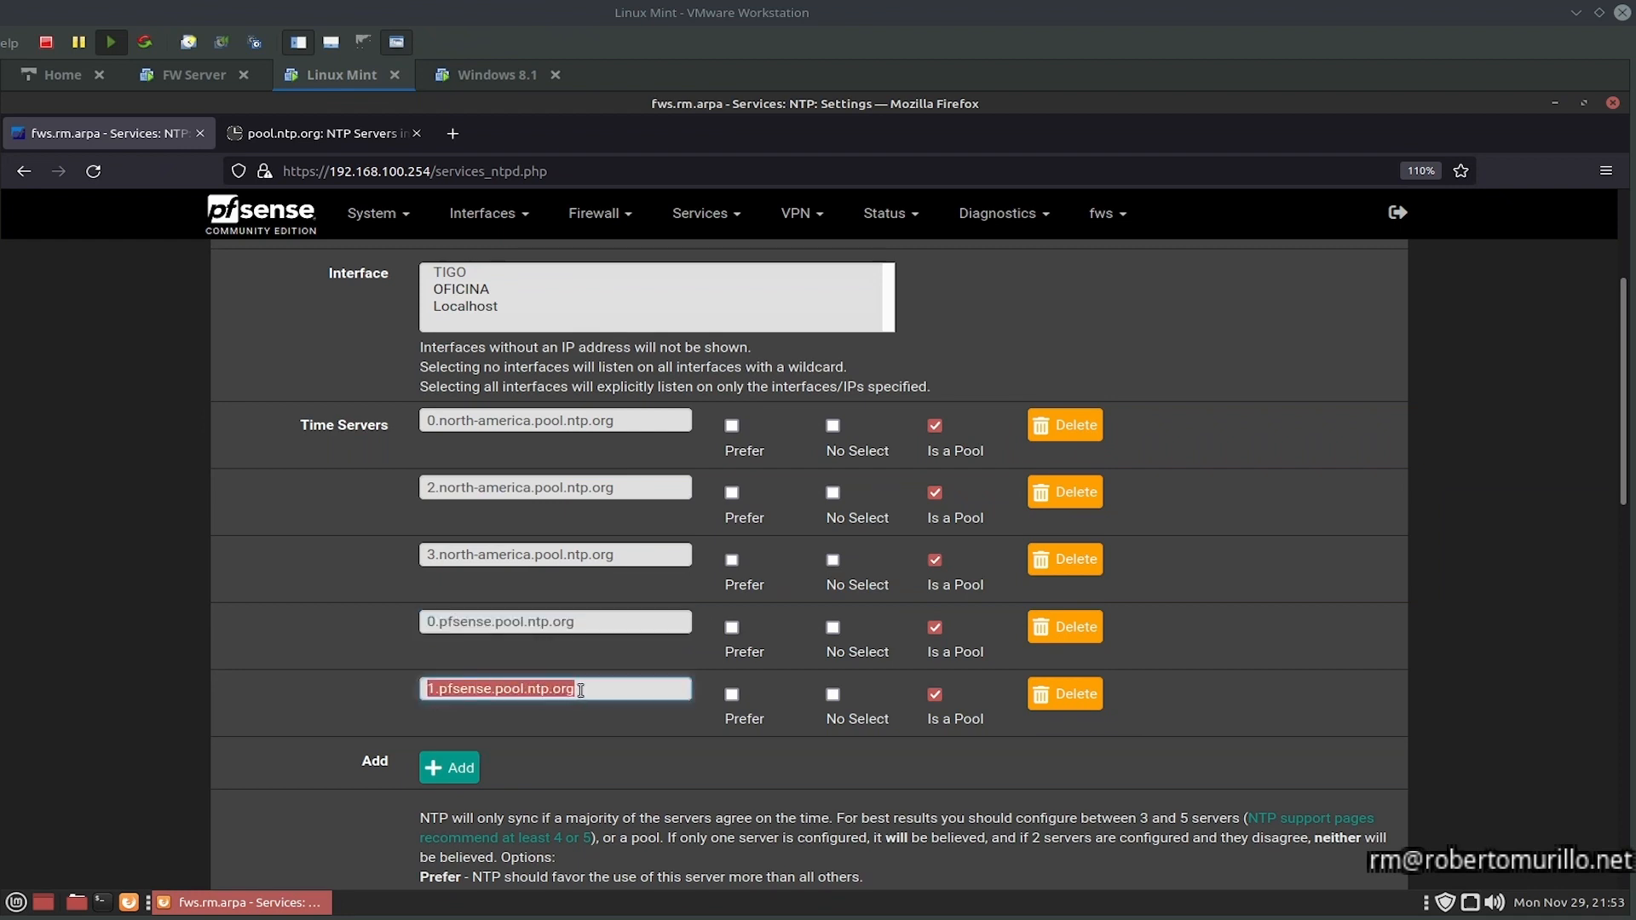
{"action": "left_click", "coordinate": [619, 741]}
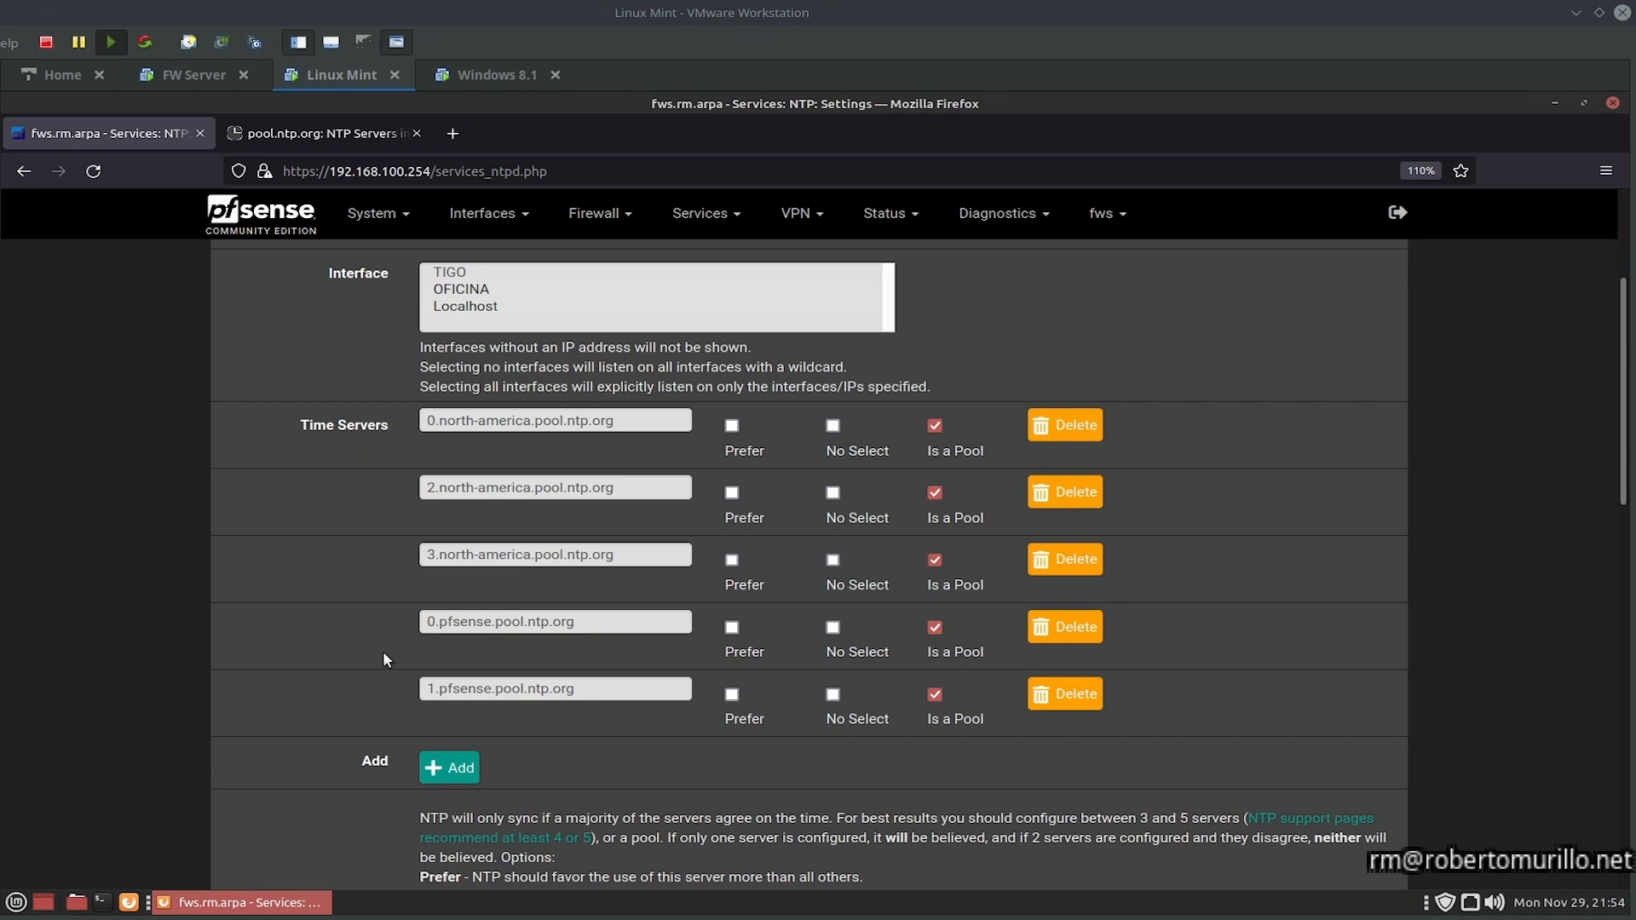
{"action": "scroll", "coordinate": [238, 770], "scroll_direction": "up", "scroll_amount": 1}
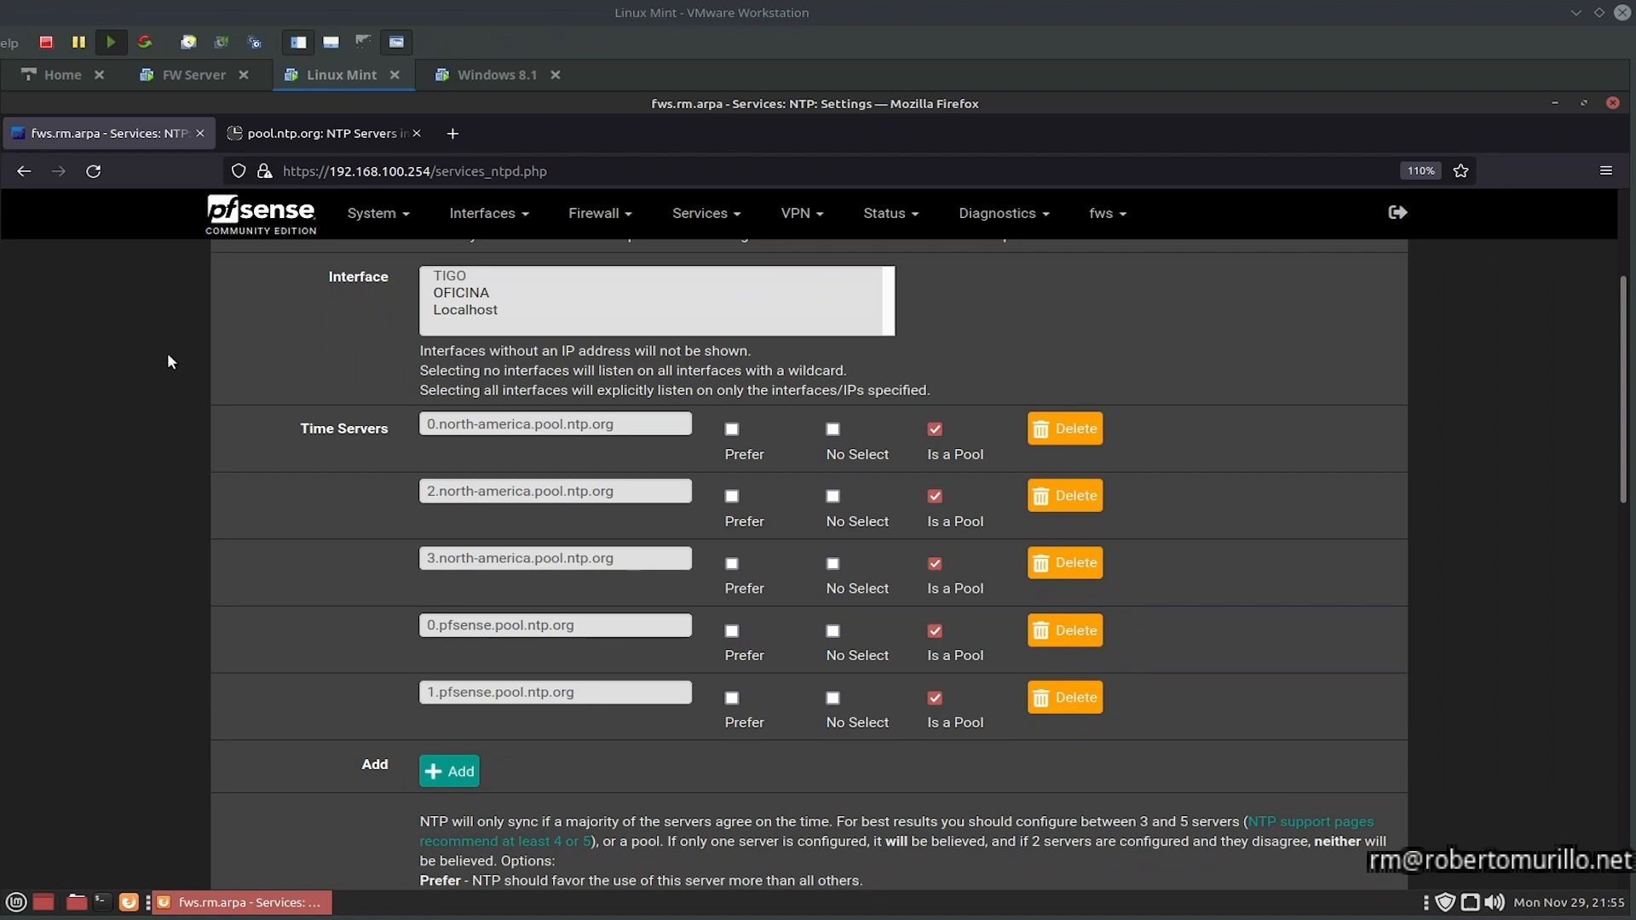
{"action": "left_click", "coordinate": [286, 134]}
Step: Back in the pfSense NTP settings, point out the NTP Graphs option
{"action": "left_click", "coordinate": [167, 135]}
{"action": "scroll", "coordinate": [235, 758], "scroll_direction": "down", "scroll_amount": 3}
{"action": "scroll", "coordinate": [235, 758], "scroll_direction": "up", "scroll_amount": 3}
{"action": "scroll", "coordinate": [661, 777], "scroll_direction": "down", "scroll_amount": 10}
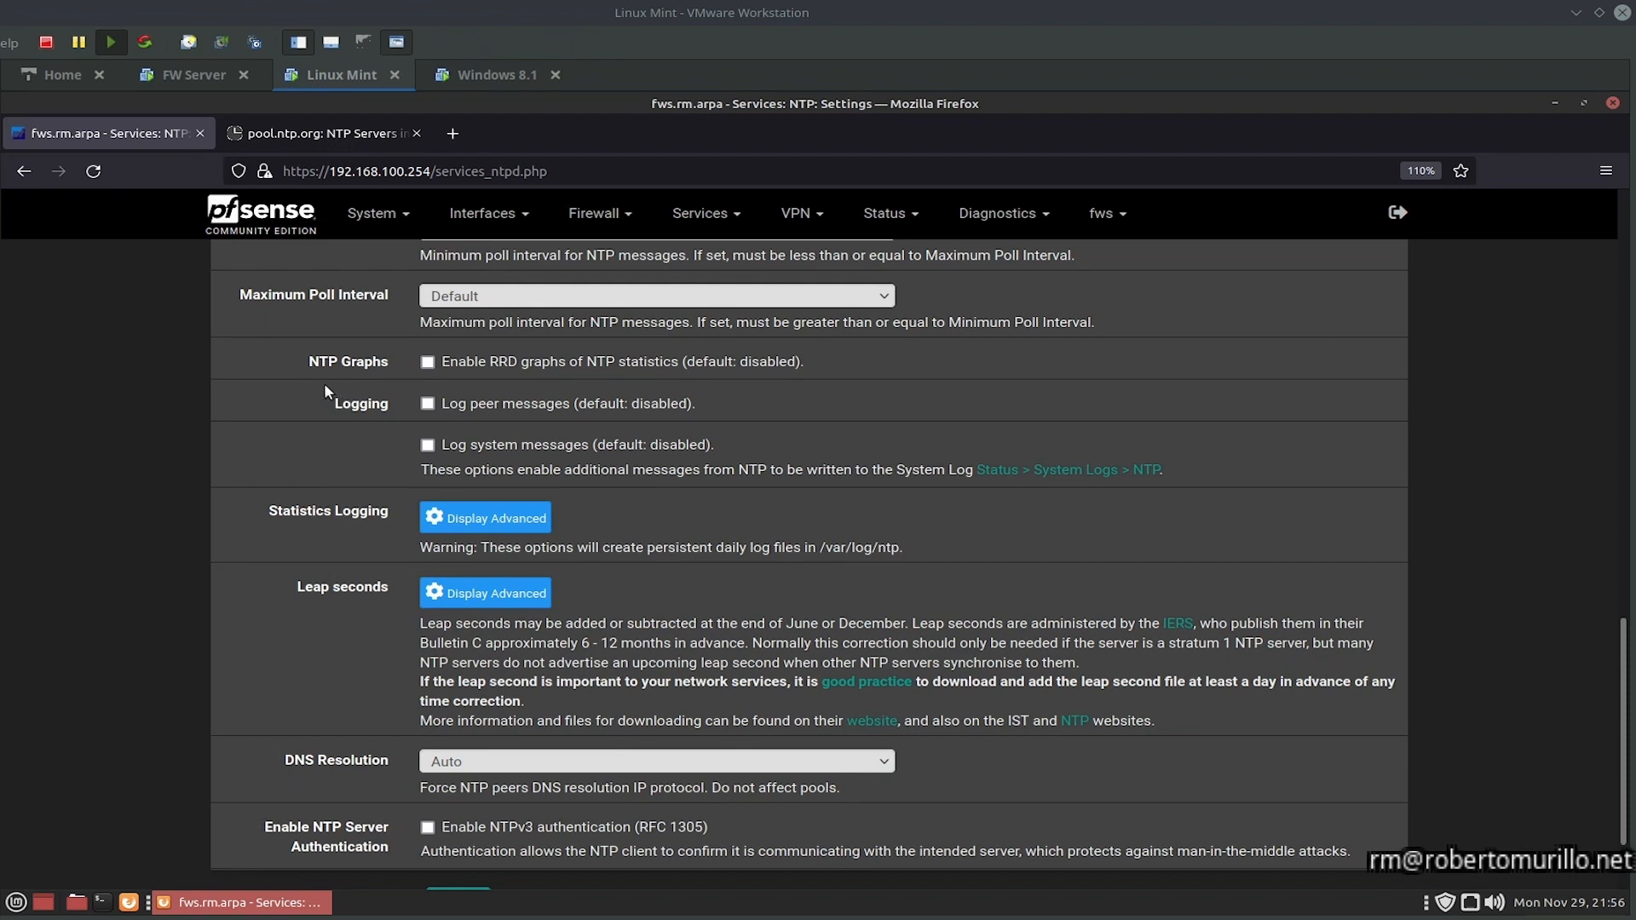
{"action": "left_click_drag", "start_coordinate": [305, 361], "coordinate": [386, 364]}
{"action": "left_click", "coordinate": [324, 413]}
Step: Enable logging of NTP peer messages and system messages to the System Log
{"action": "left_click", "coordinate": [500, 408]}
{"action": "left_click", "coordinate": [428, 445]}
{"action": "left_click_drag", "start_coordinate": [532, 475], "coordinate": [973, 470]}
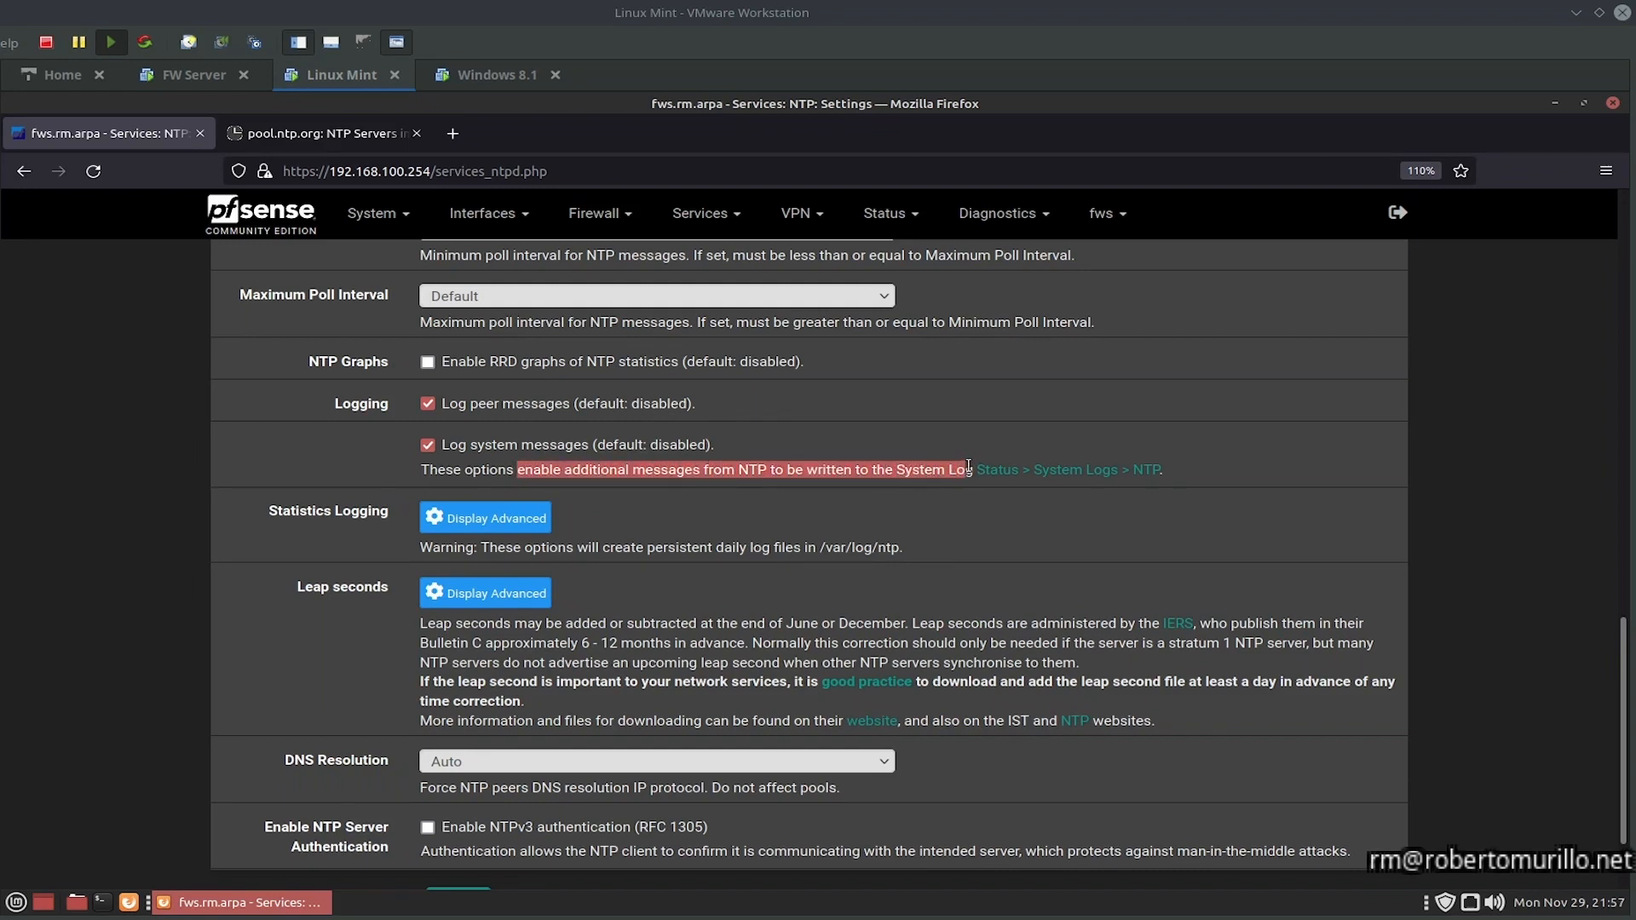
{"action": "left_click", "coordinate": [991, 535]}
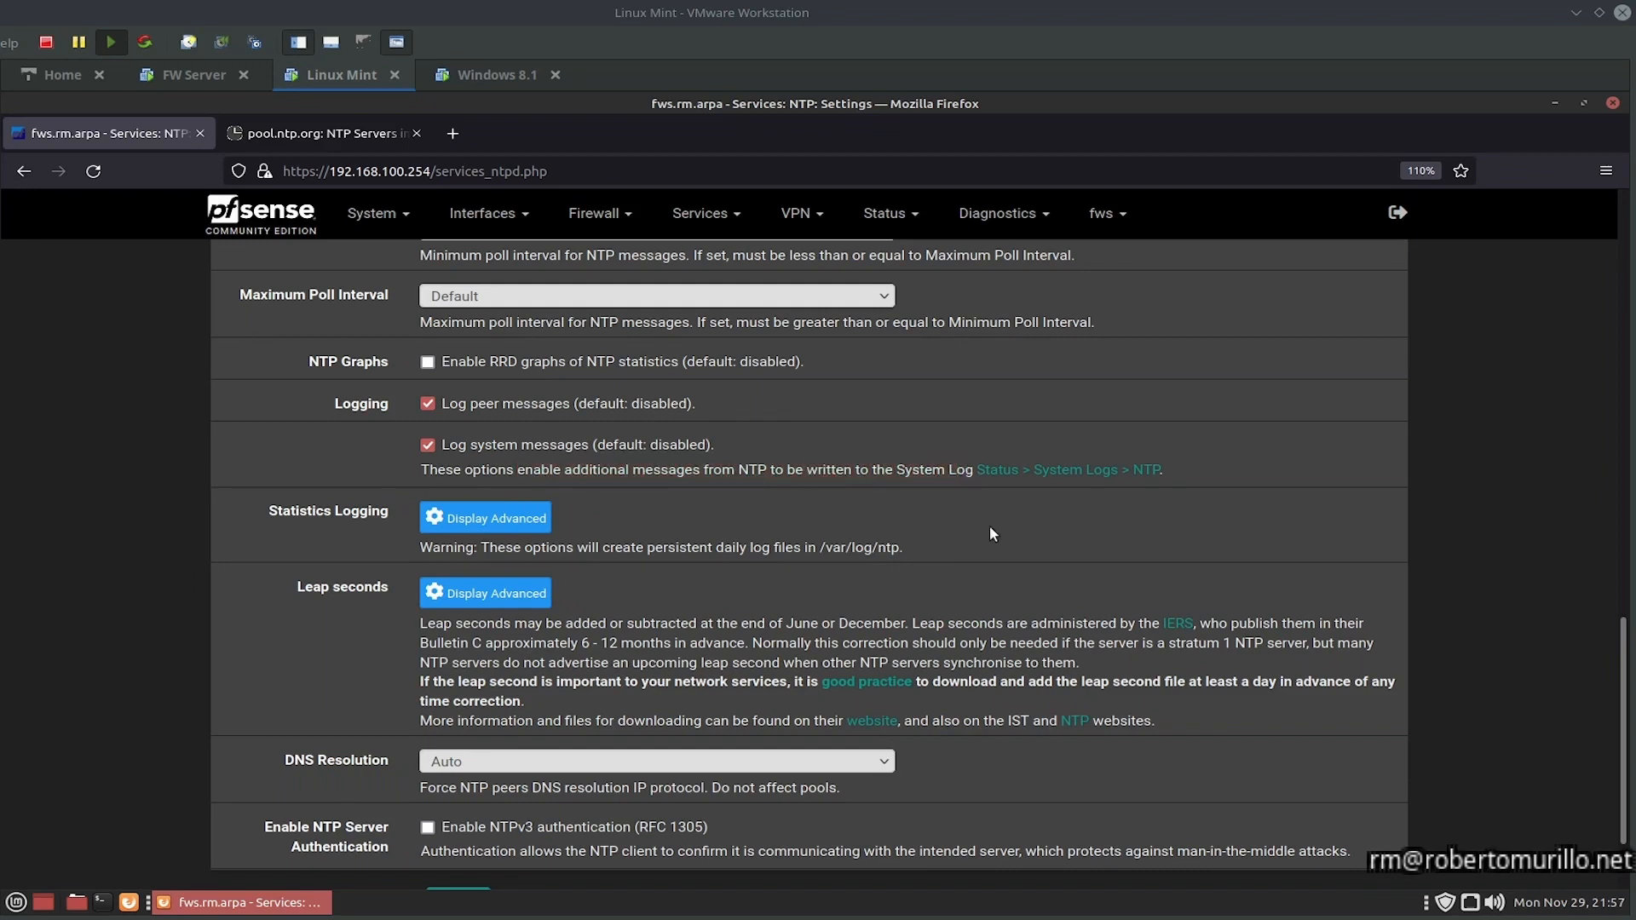
{"action": "left_click", "coordinate": [1066, 480]}
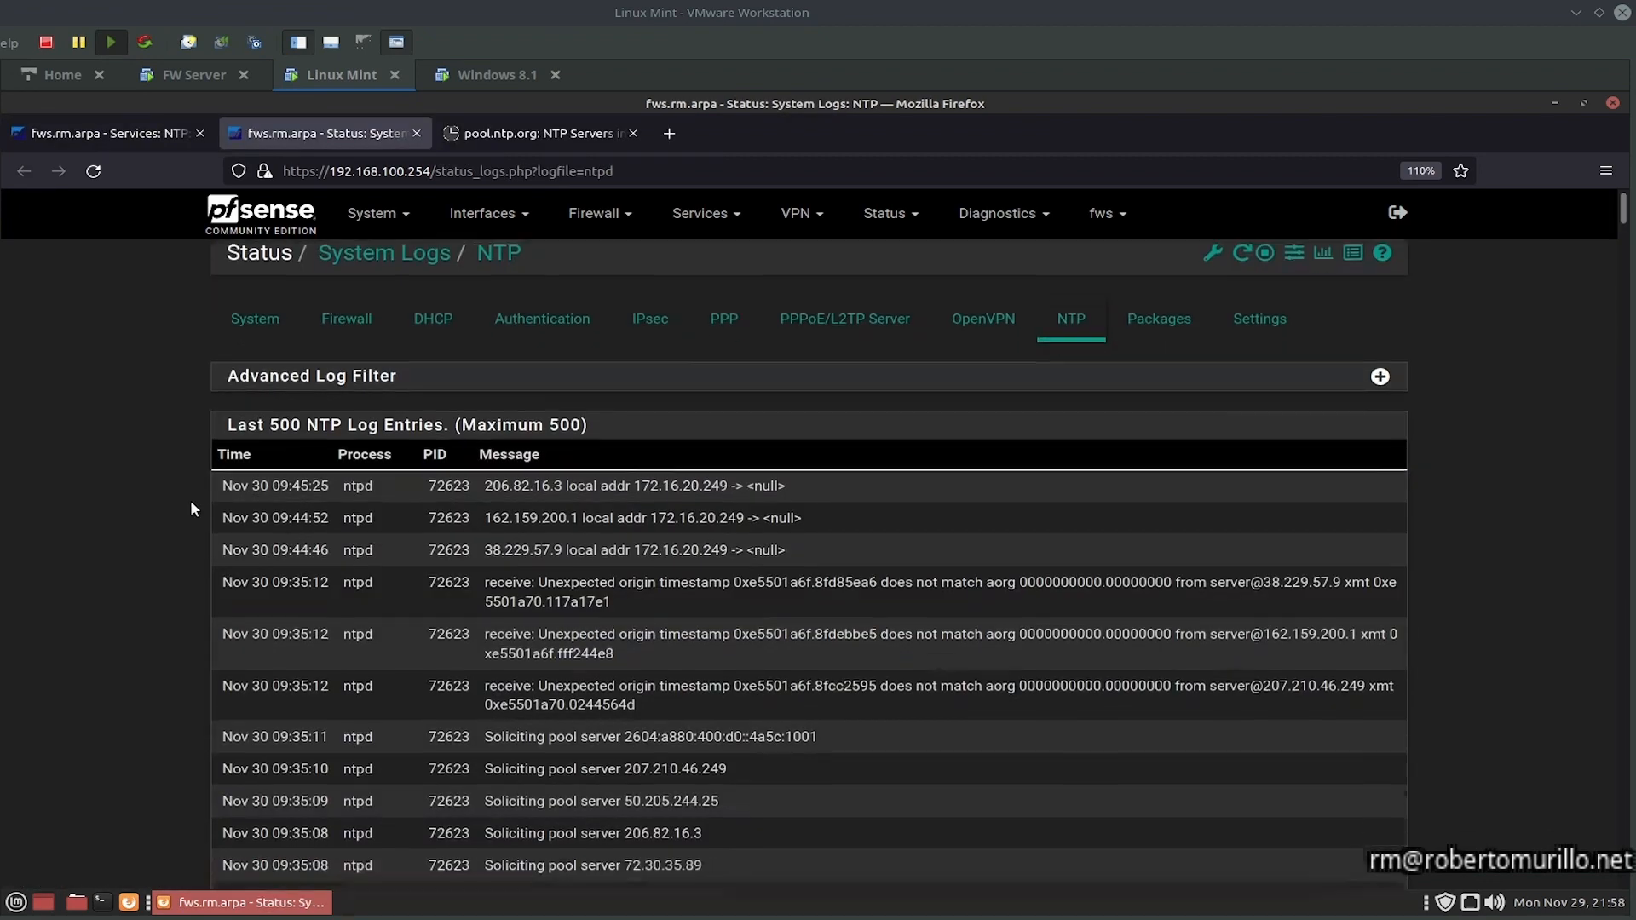
{"action": "scroll", "coordinate": [191, 499], "scroll_direction": "down", "scroll_amount": 5}
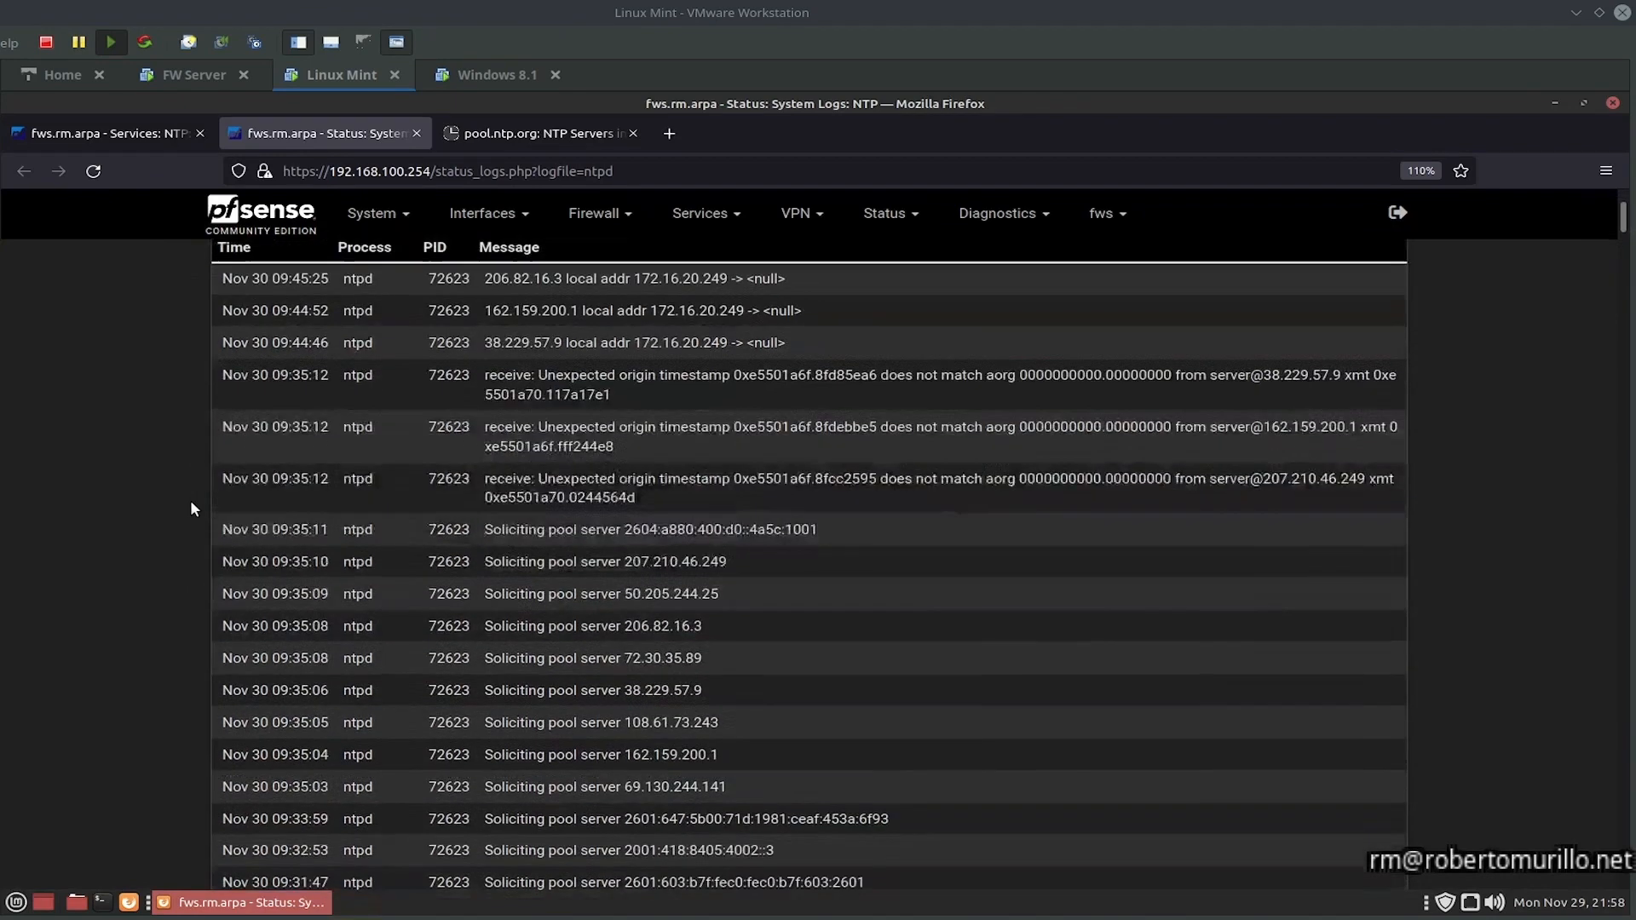
{"action": "scroll", "coordinate": [190, 509], "scroll_direction": "down", "scroll_amount": 2}
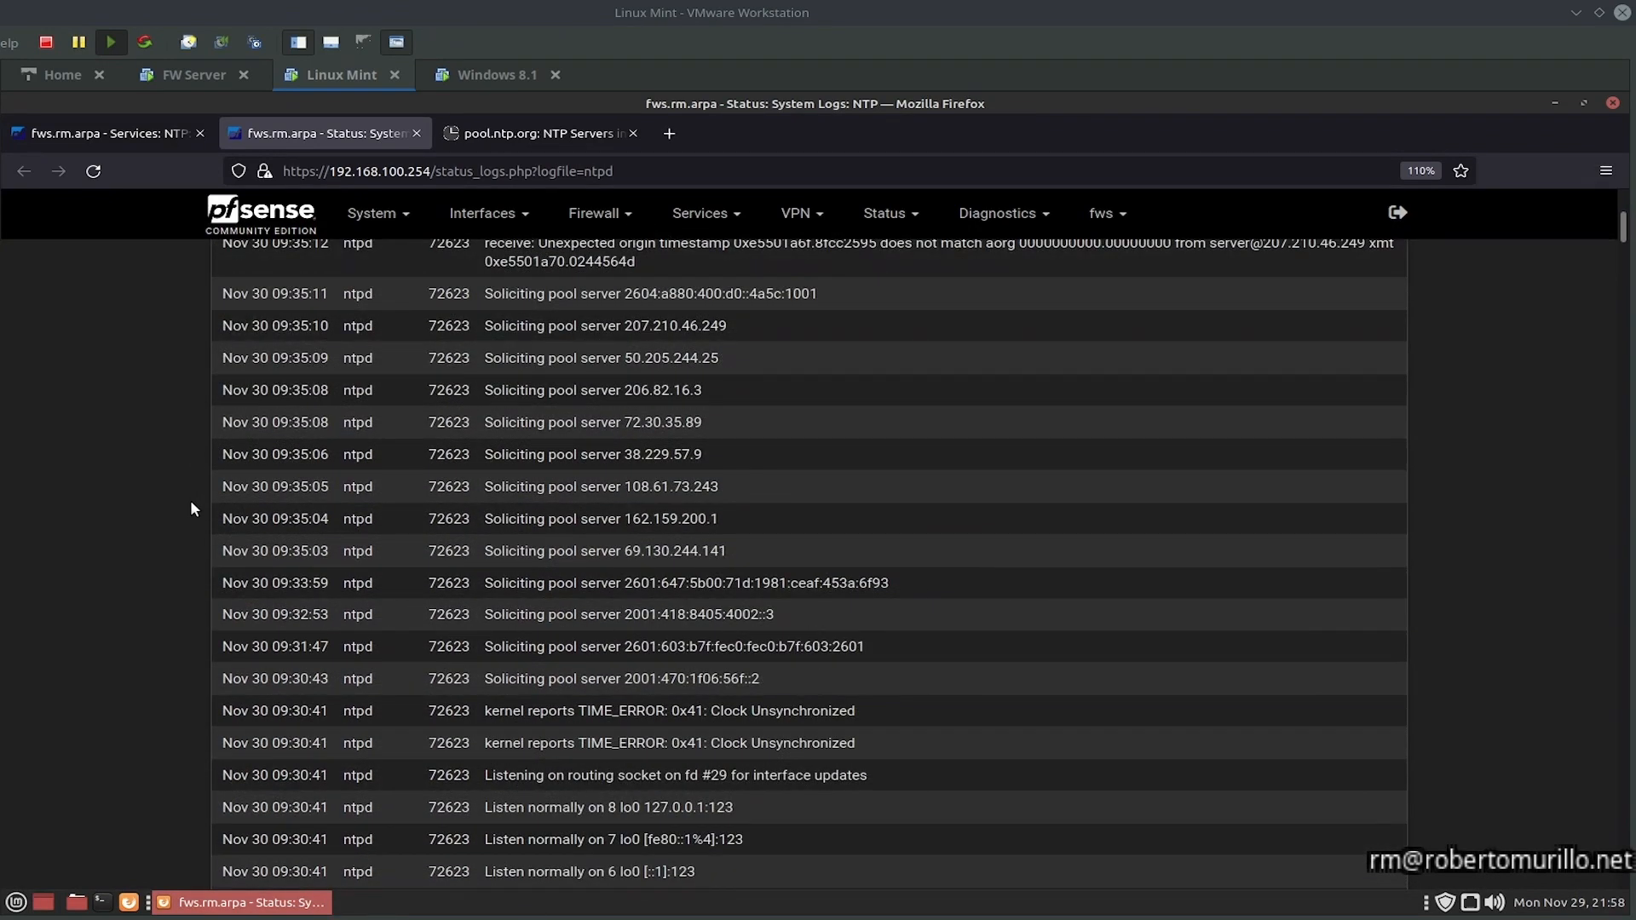
{"action": "key", "text": "ctrl+w"}
{"action": "left_click_drag", "start_coordinate": [318, 512], "coordinate": [392, 516]}
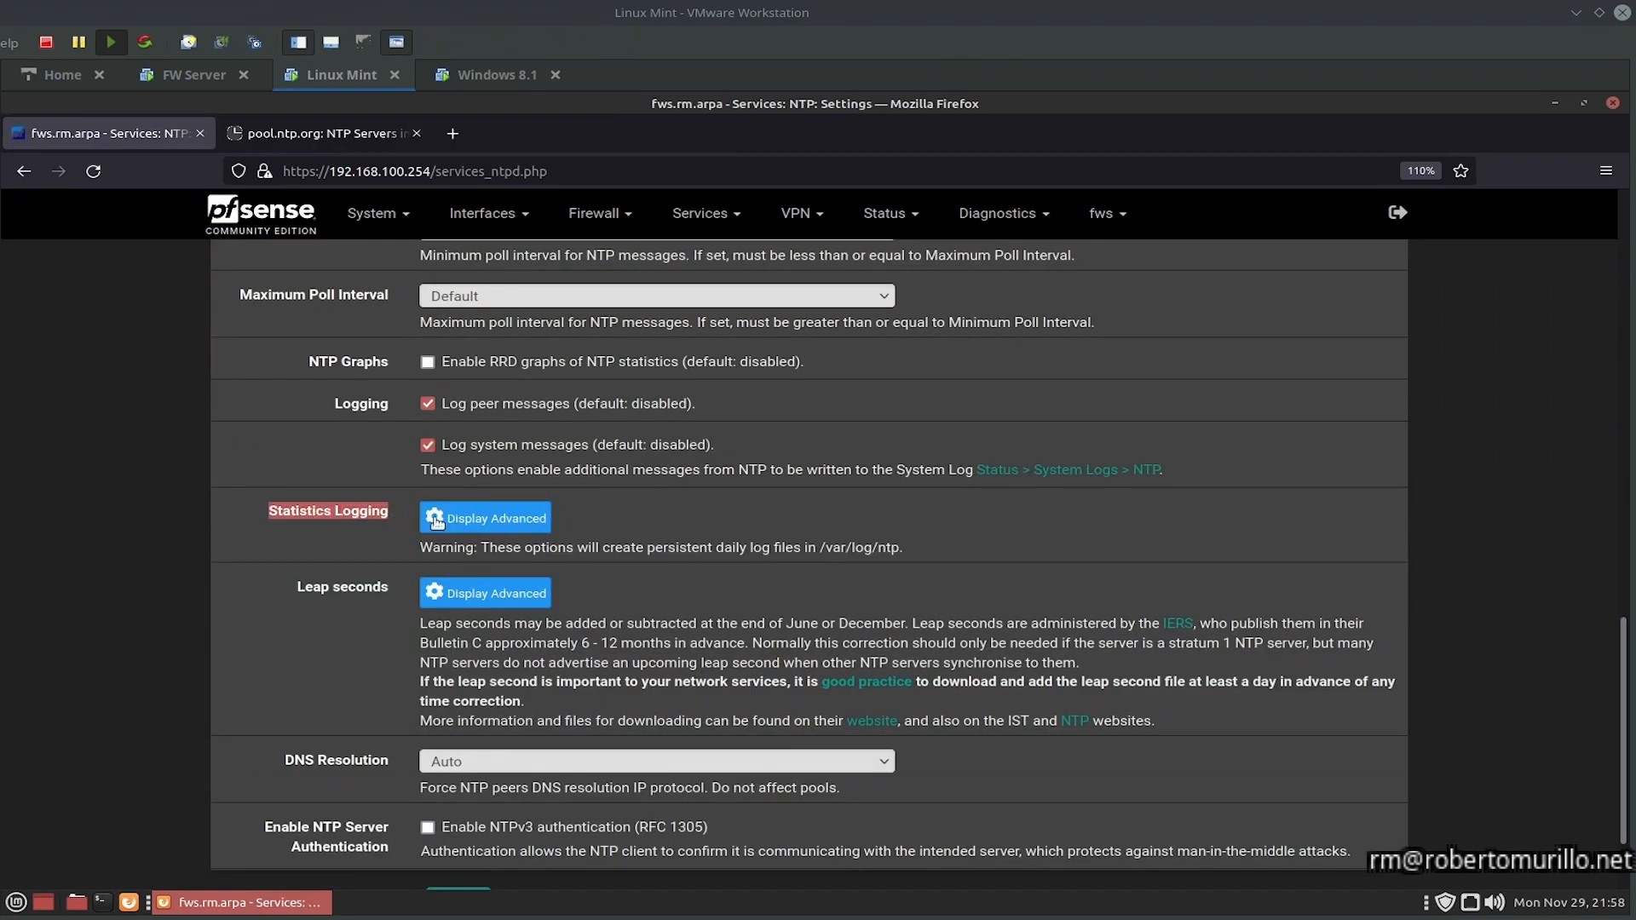
Step: Expand Statistics Logging and tick reference clock, clock discipline and NTP peer statistics
{"action": "left_click", "coordinate": [485, 517]}
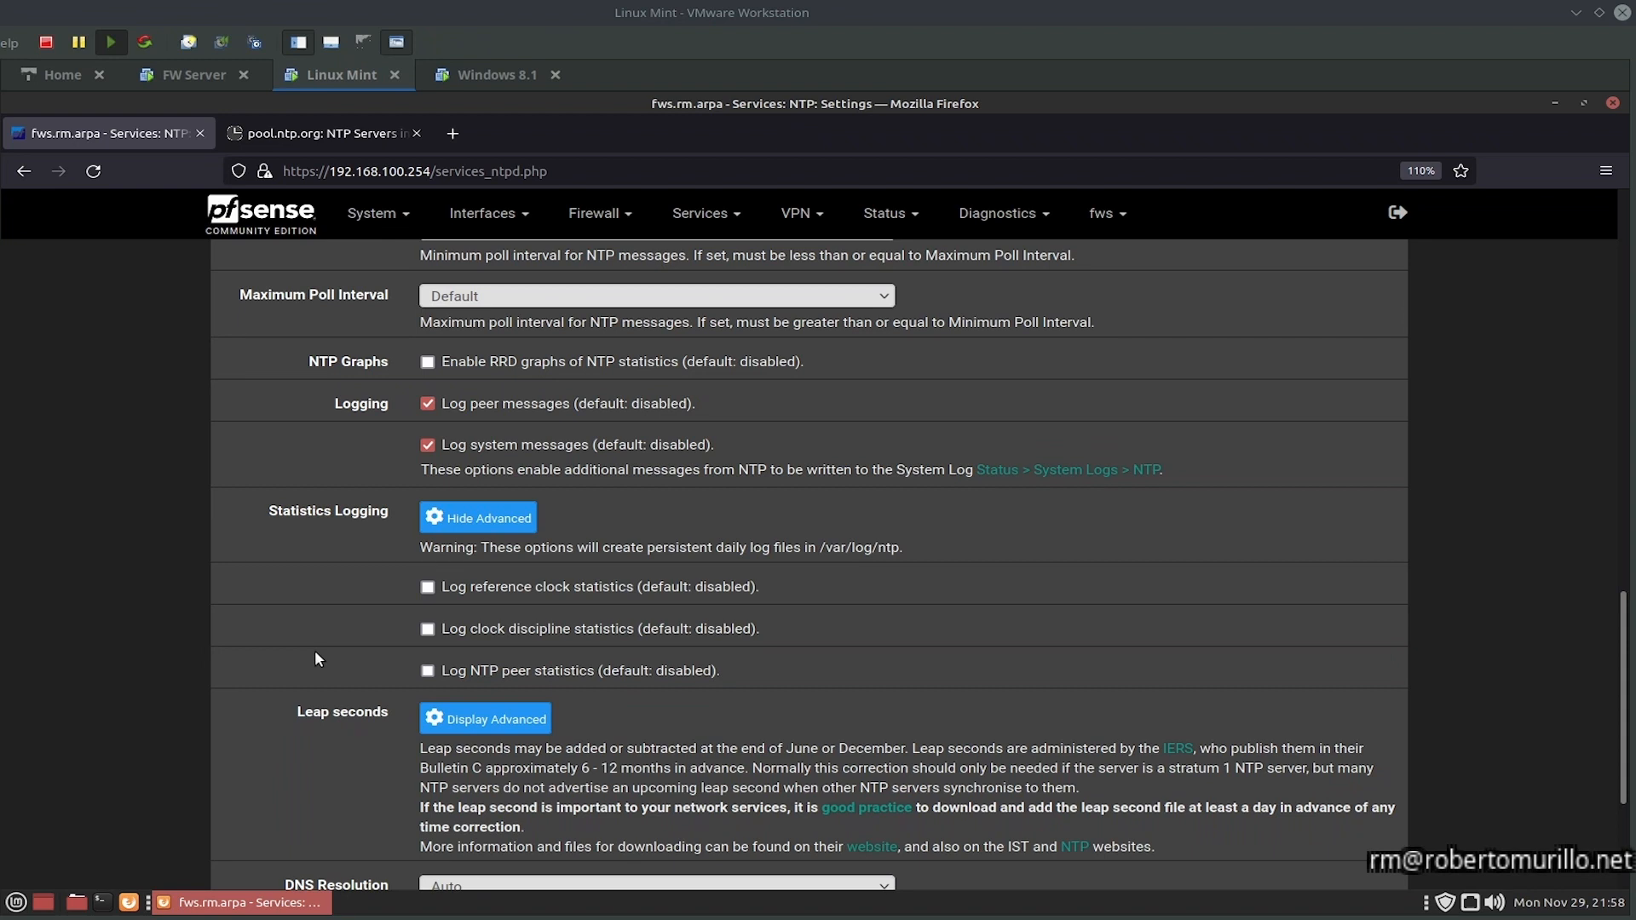
{"action": "left_click", "coordinate": [442, 586]}
{"action": "left_click", "coordinate": [507, 632]}
{"action": "left_click", "coordinate": [487, 678]}
{"action": "scroll", "coordinate": [354, 697], "scroll_direction": "down", "scroll_amount": 3}
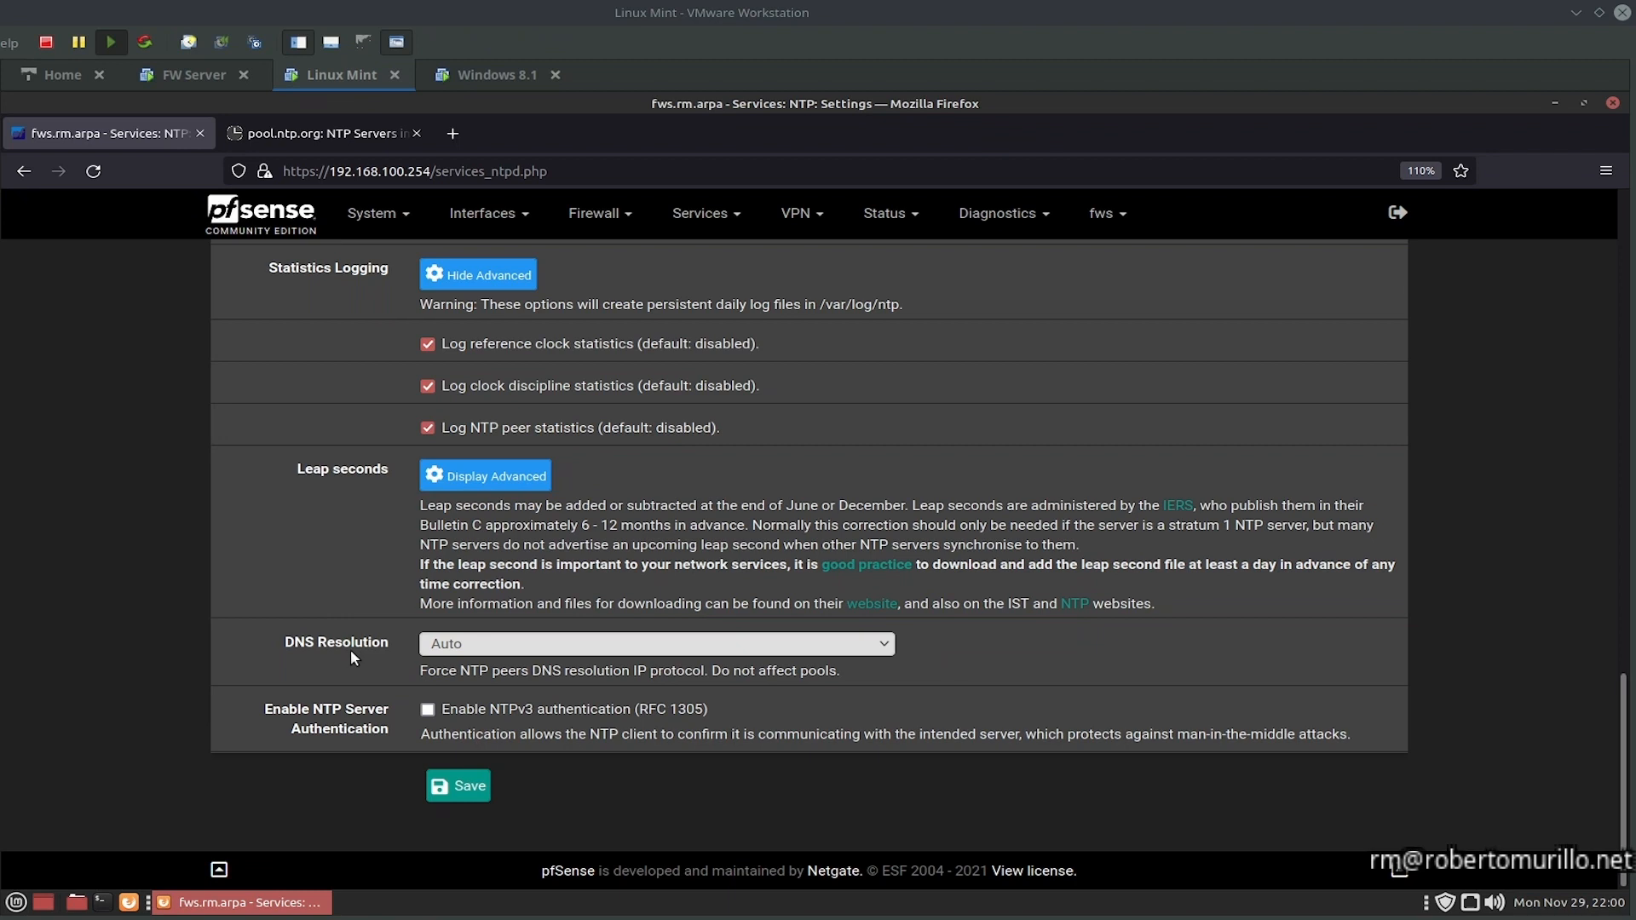
Step: Set NTP peer DNS resolution to IPv4 only and save the NTP settings
{"action": "left_click", "coordinate": [446, 645]}
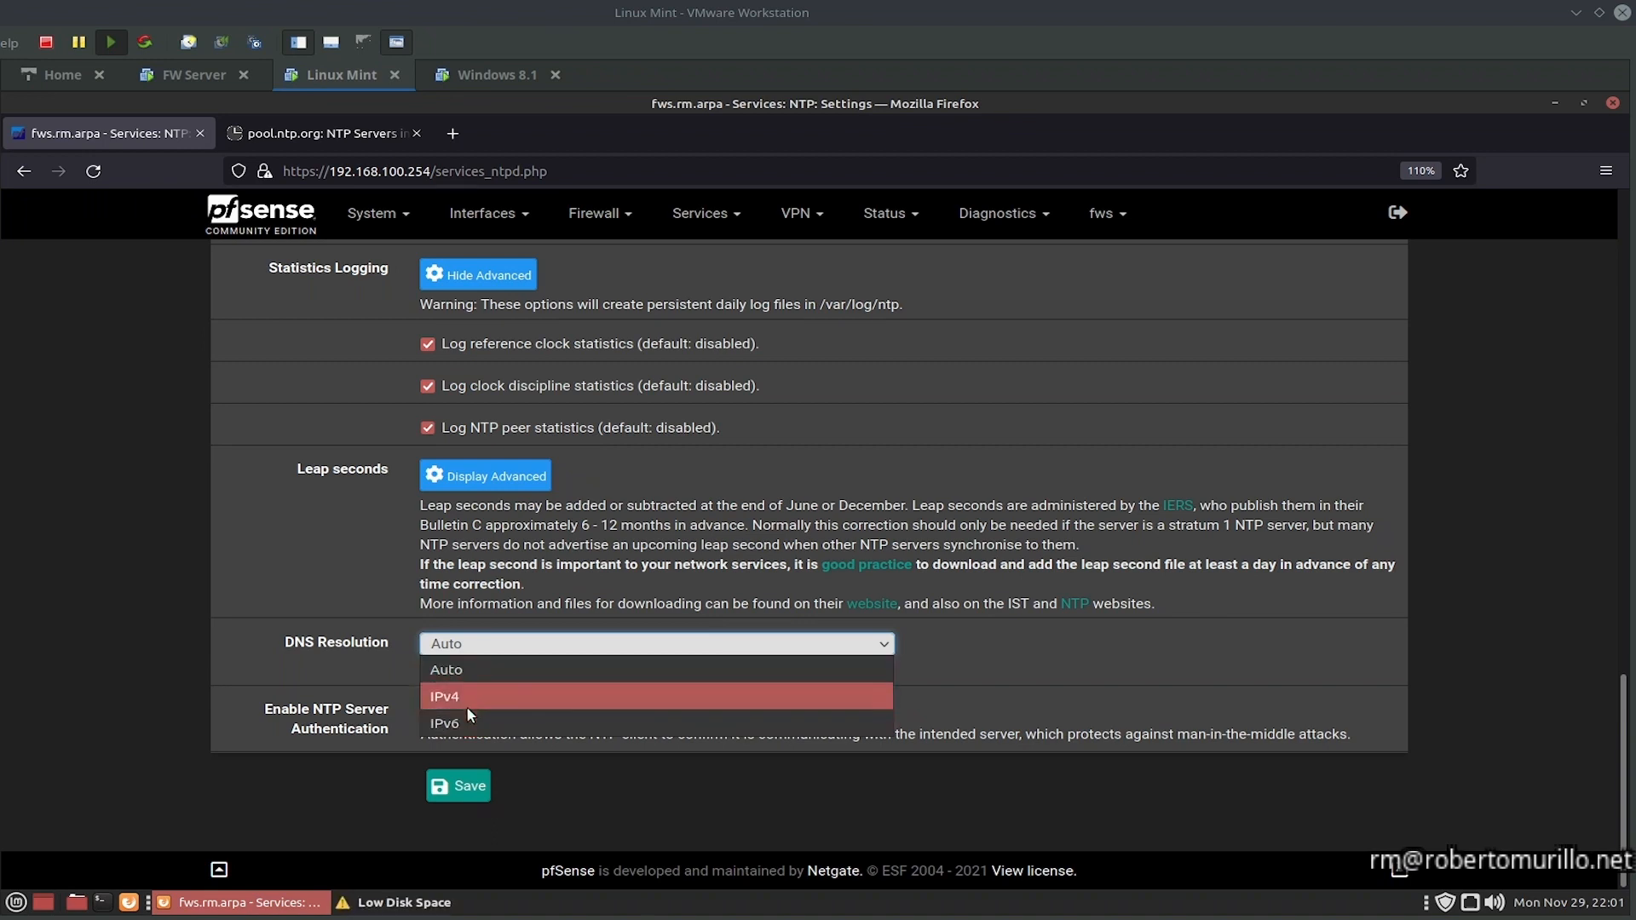
{"action": "left_click", "coordinate": [466, 707]}
{"action": "left_click", "coordinate": [464, 796]}
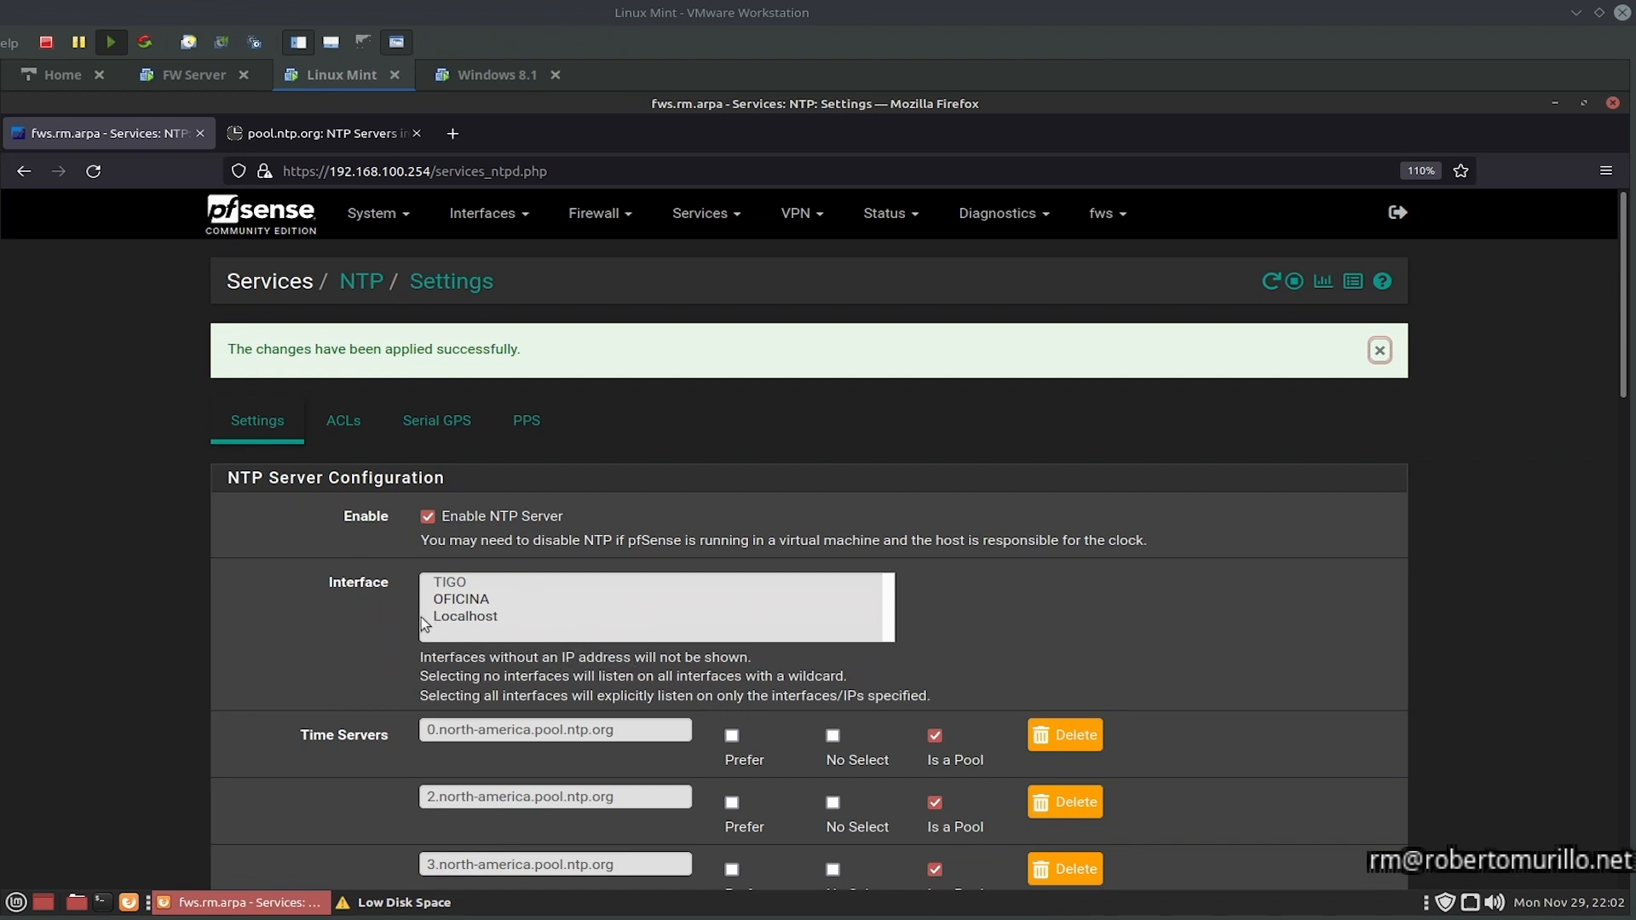
{"action": "left_click", "coordinate": [976, 219]}
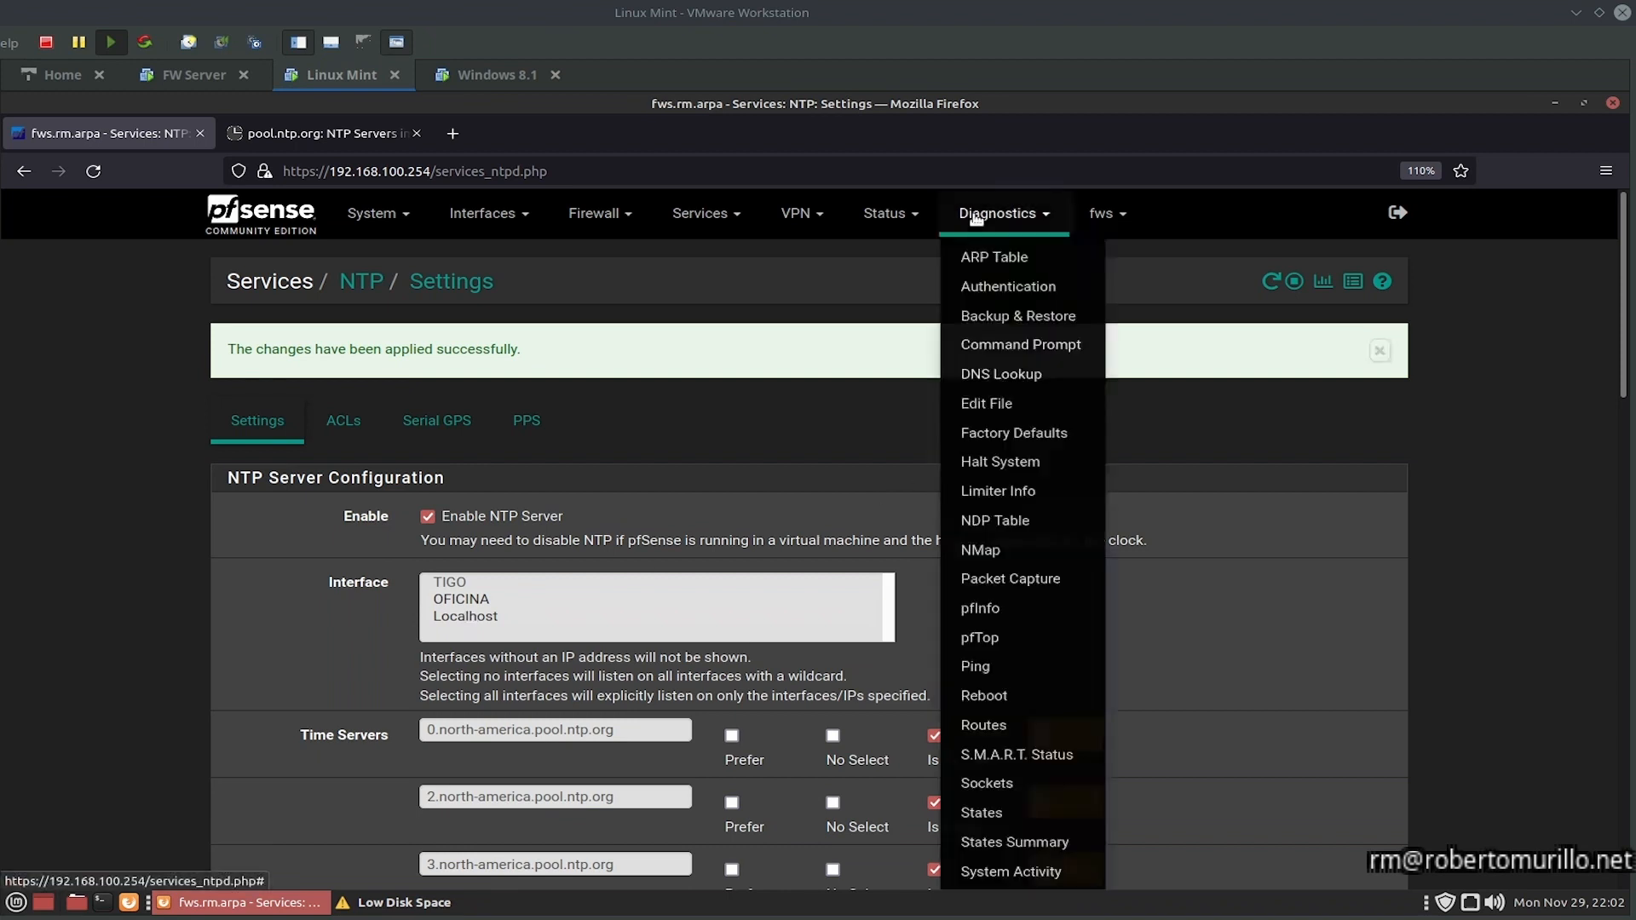
Step: On Diagnostics > Sockets, highlight ntpd's udp4 sockets on 192.168.100.254:123 and 127.0.0.1:123
{"action": "left_click", "coordinate": [988, 784]}
{"action": "double_click", "coordinate": [368, 449]}
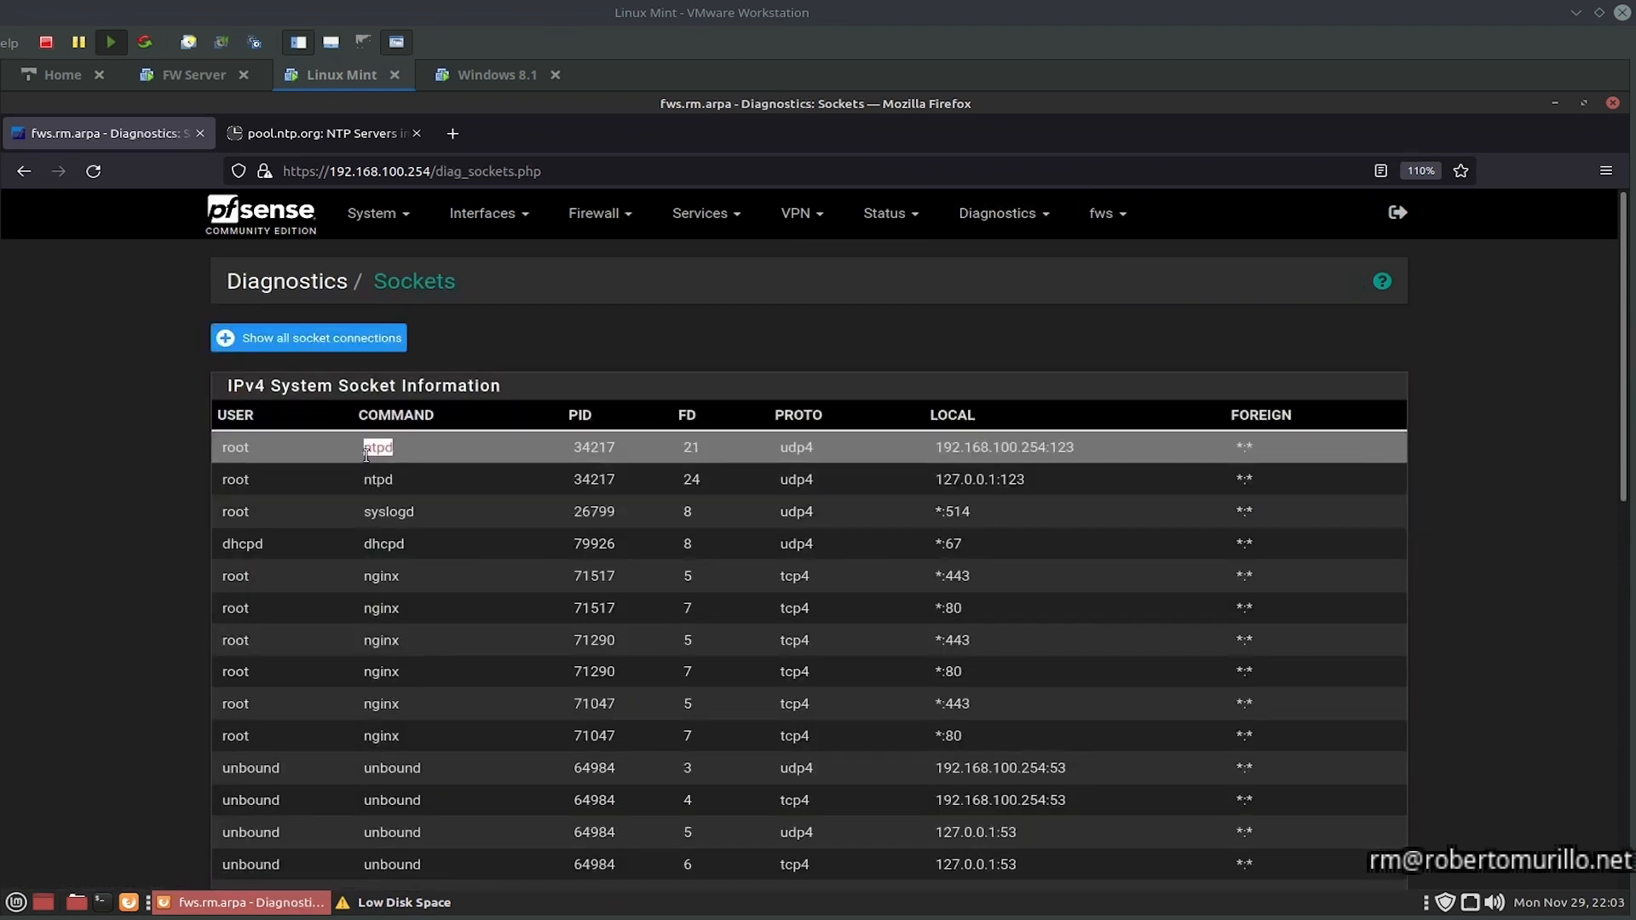
{"action": "left_click_drag", "start_coordinate": [780, 452], "coordinate": [818, 447]}
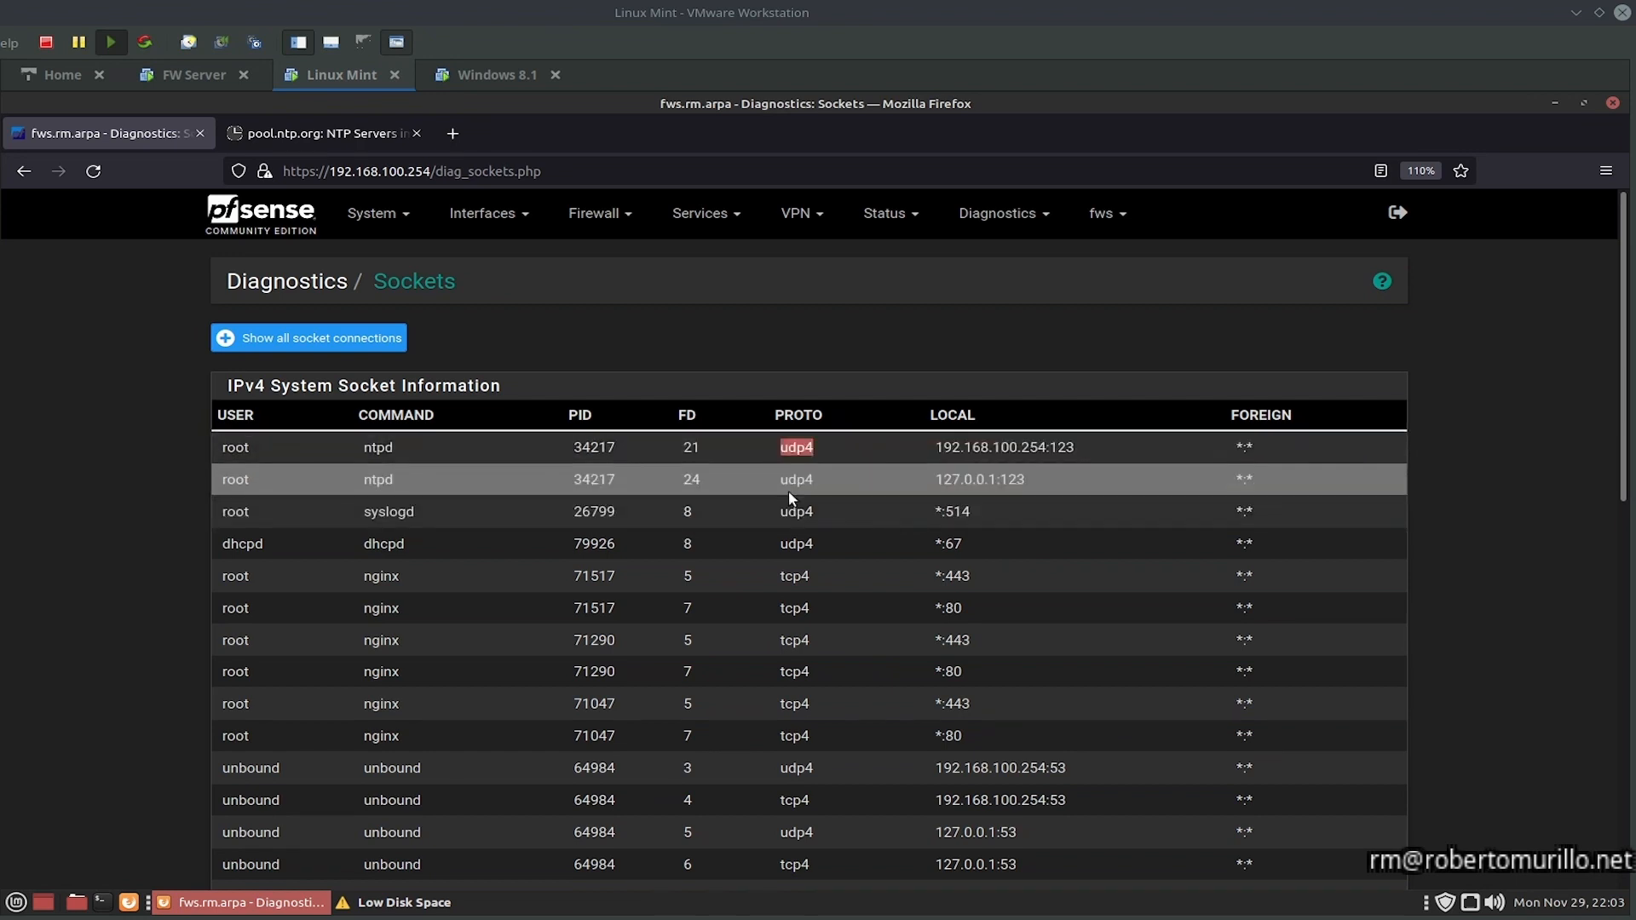
{"action": "left_click_drag", "start_coordinate": [934, 449], "coordinate": [1056, 477]}
{"action": "left_click", "coordinate": [1057, 455]}
{"action": "left_click_drag", "start_coordinate": [1034, 481], "coordinate": [908, 486]}
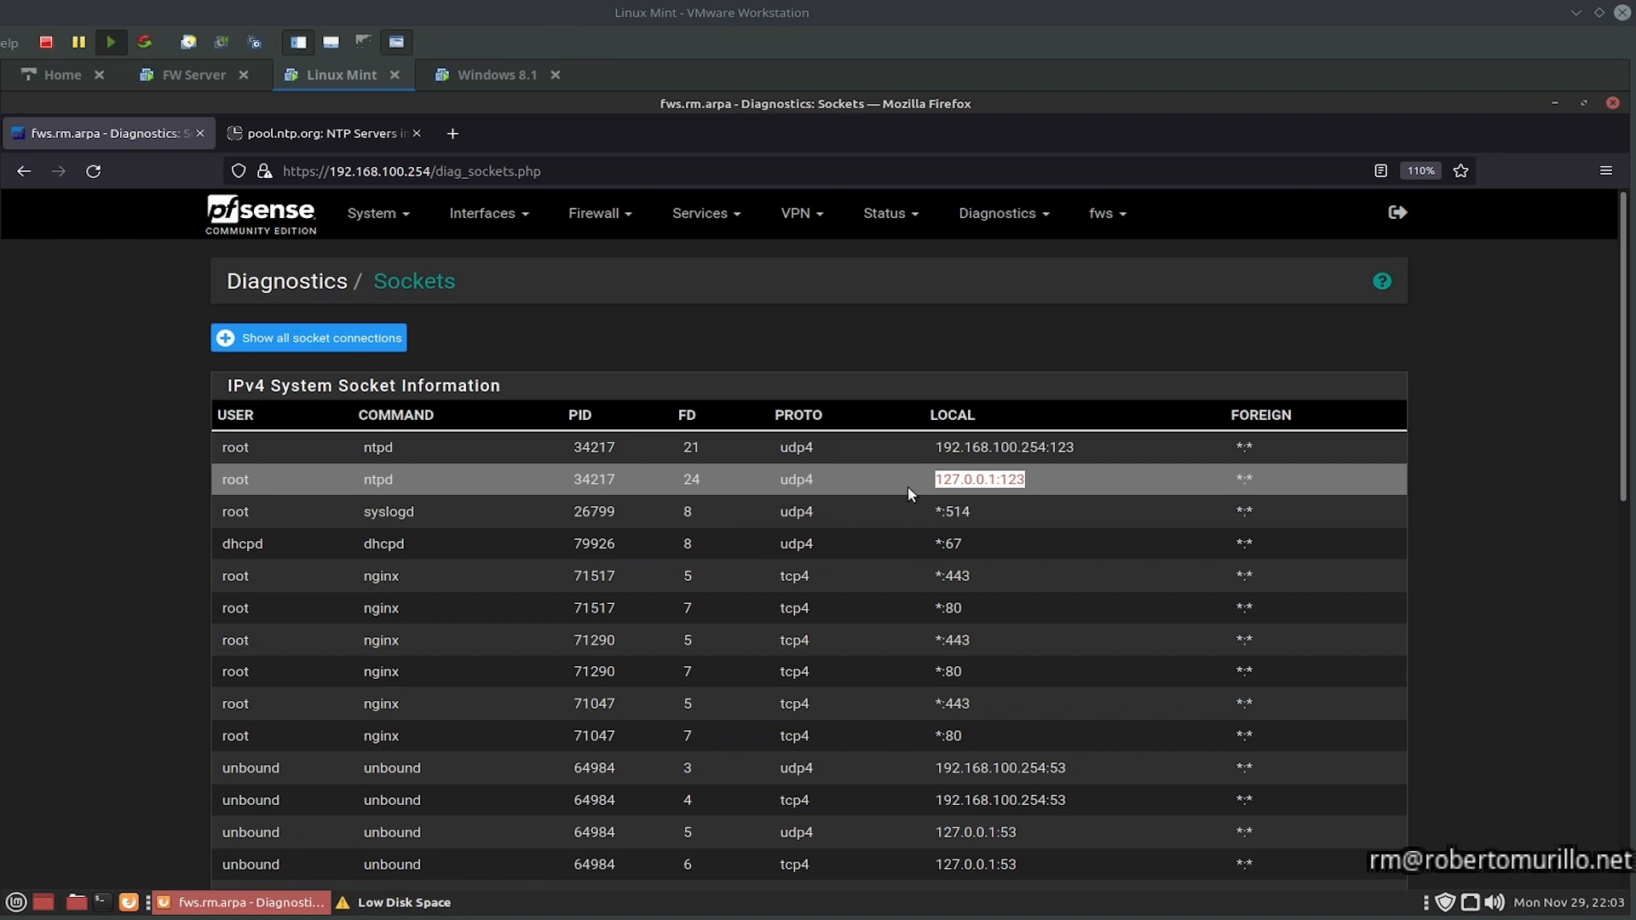
{"action": "left_click", "coordinate": [890, 213]}
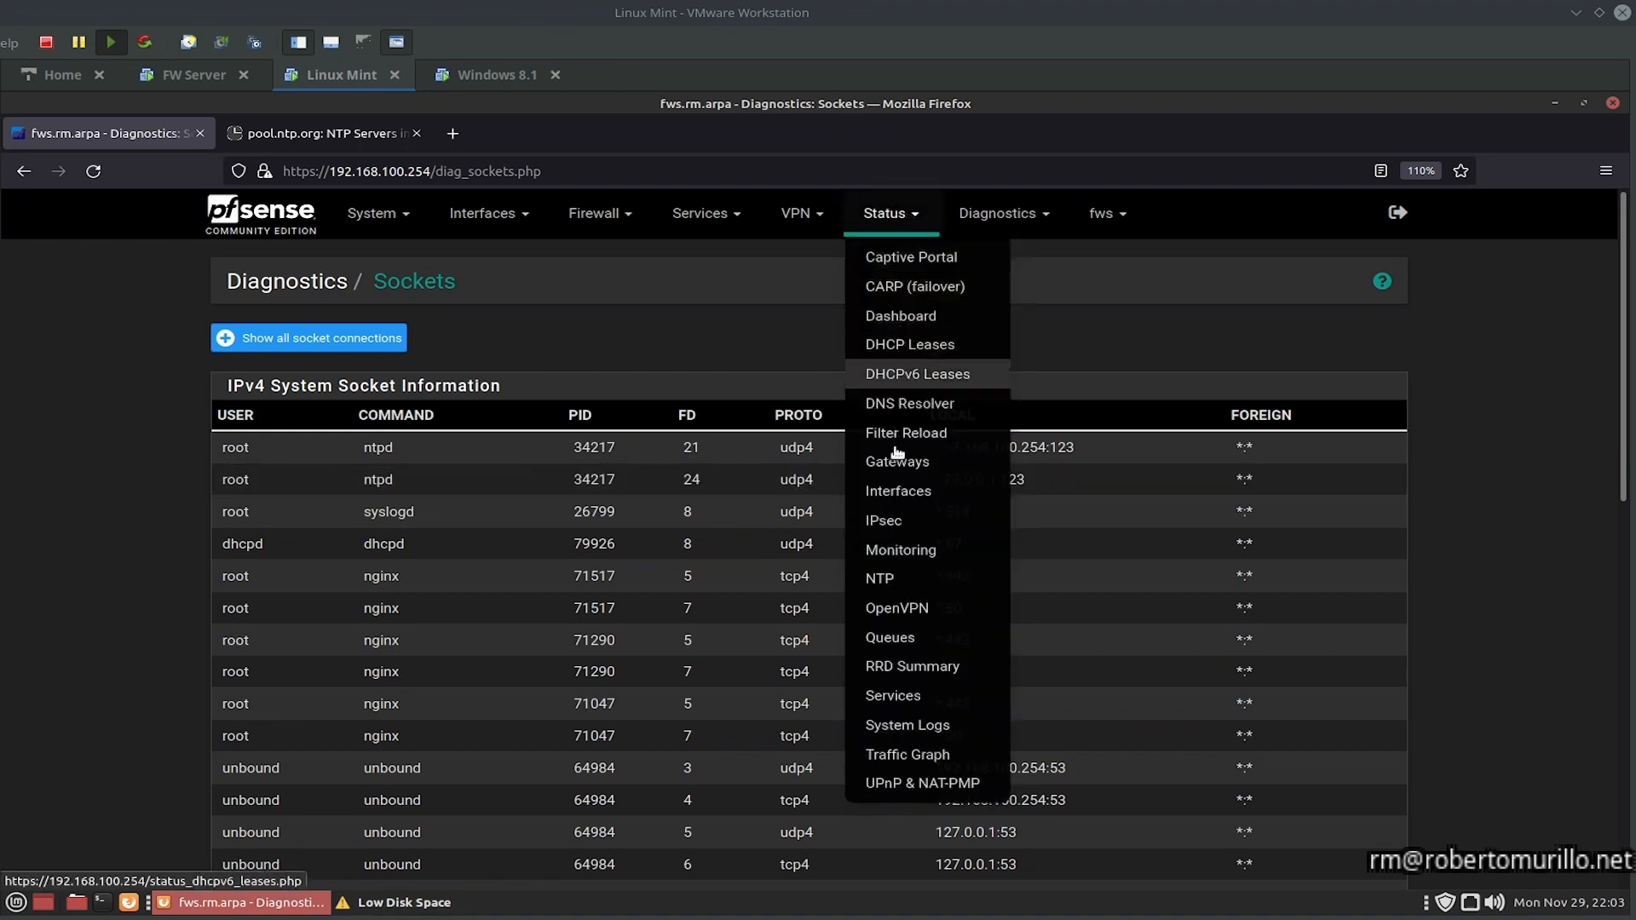
Step: On Status > NTP, highlight the Active Peer row and its .GPS. reference
{"action": "left_click", "coordinate": [898, 582]}
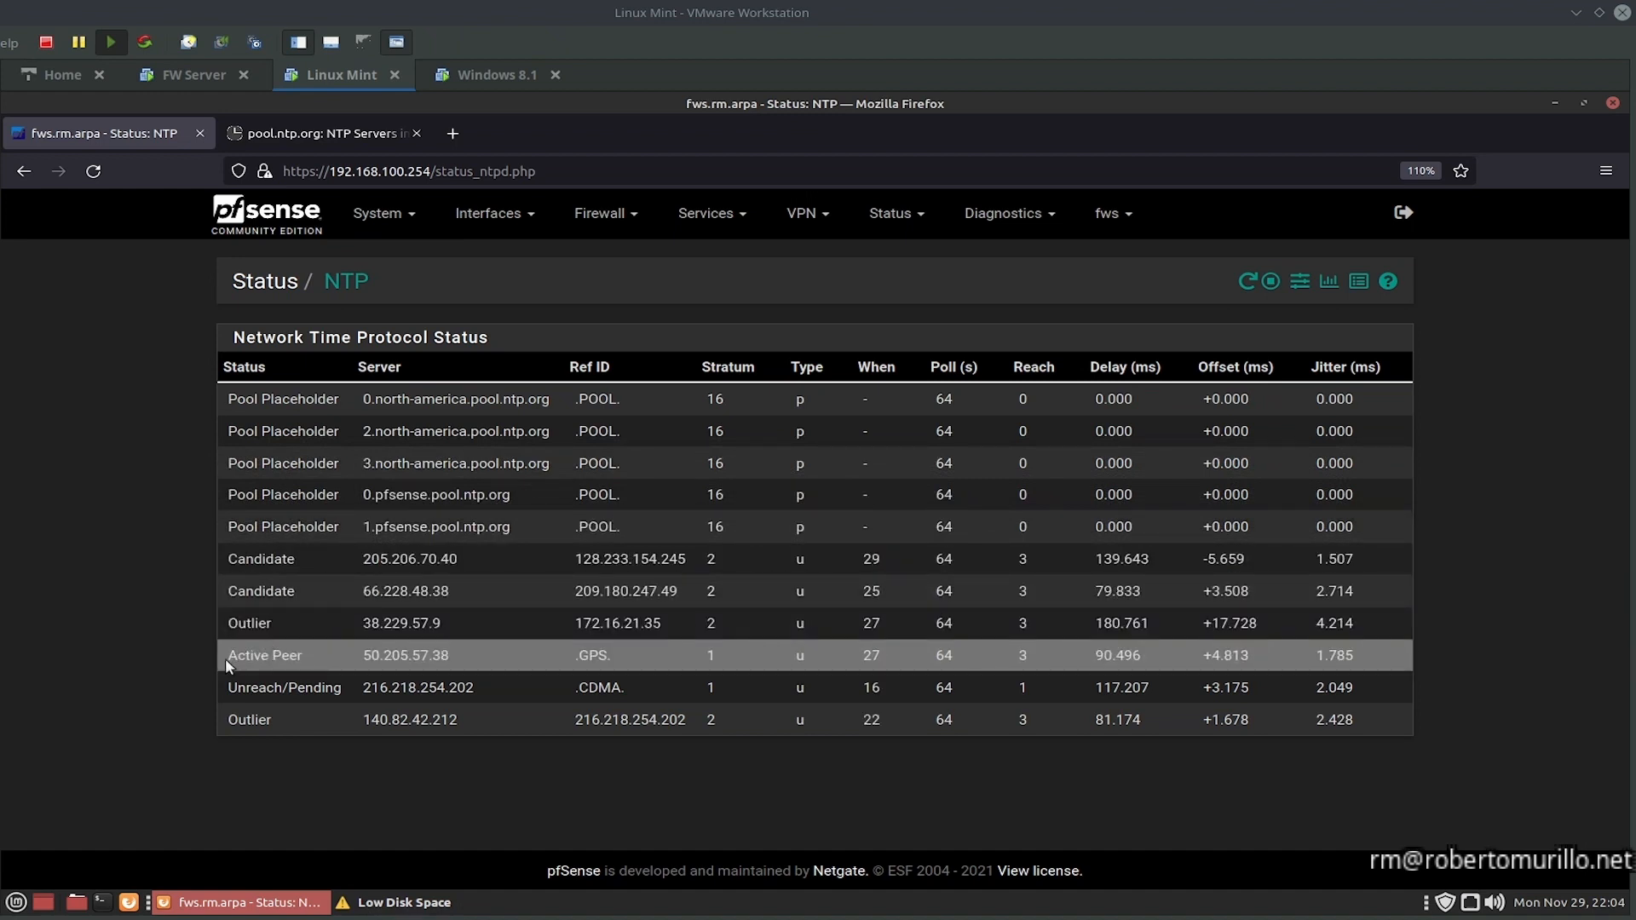
{"action": "left_click_drag", "start_coordinate": [224, 658], "coordinate": [447, 666]}
{"action": "left_click_drag", "start_coordinate": [559, 651], "coordinate": [642, 663]}
{"action": "left_click", "coordinate": [454, 716]}
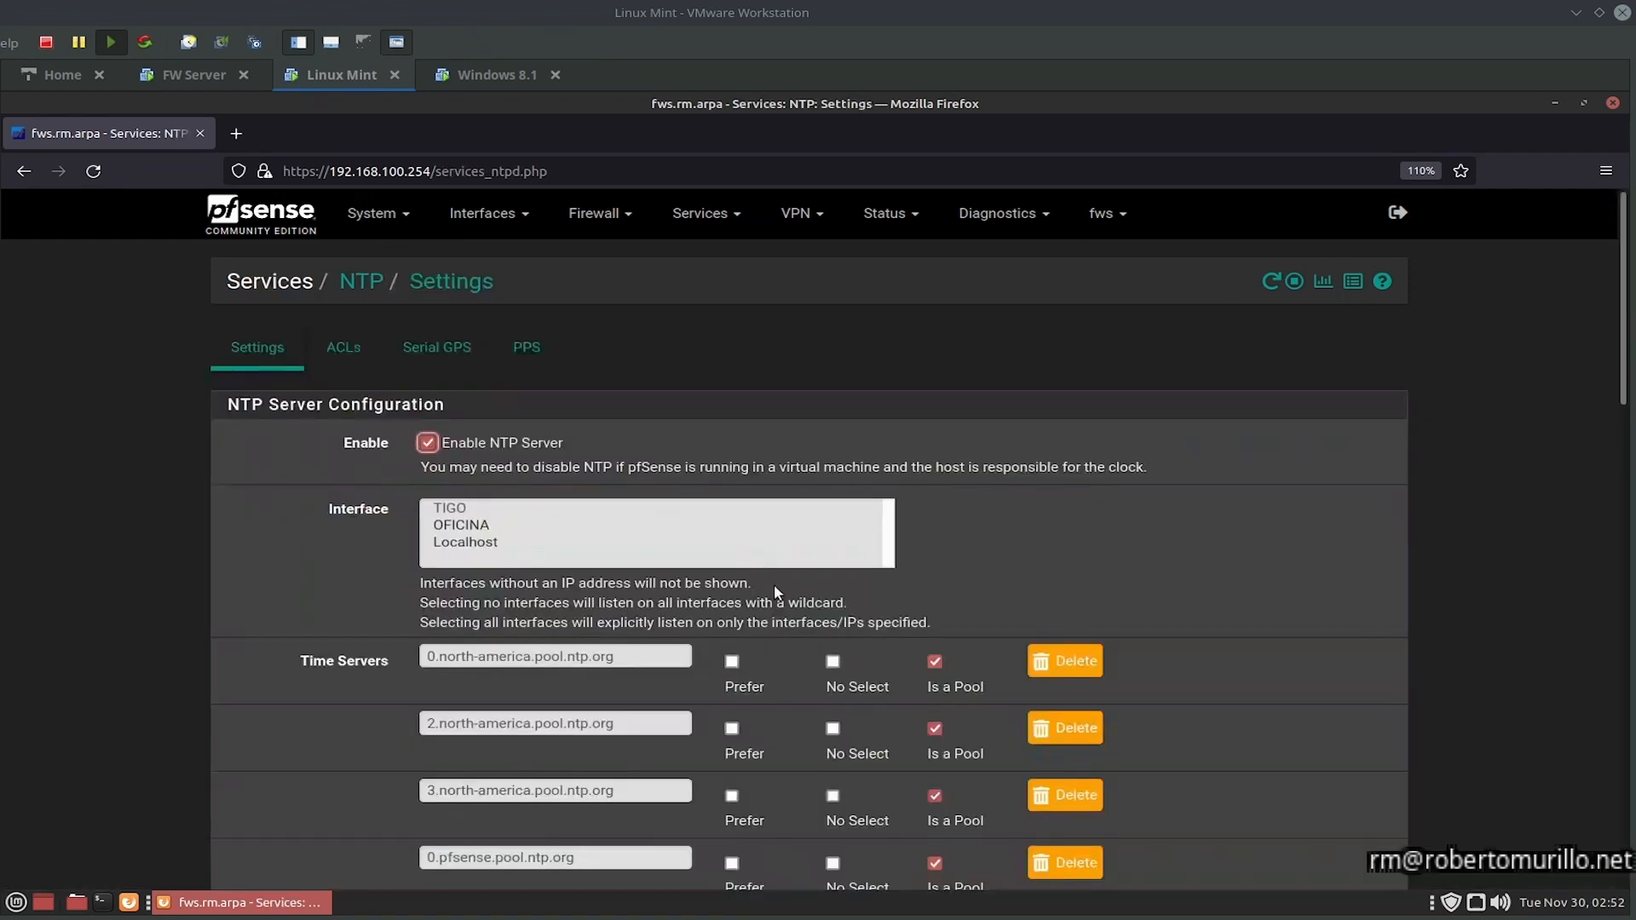
{"action": "scroll", "coordinate": [776, 591], "scroll_direction": "down", "scroll_amount": 3}
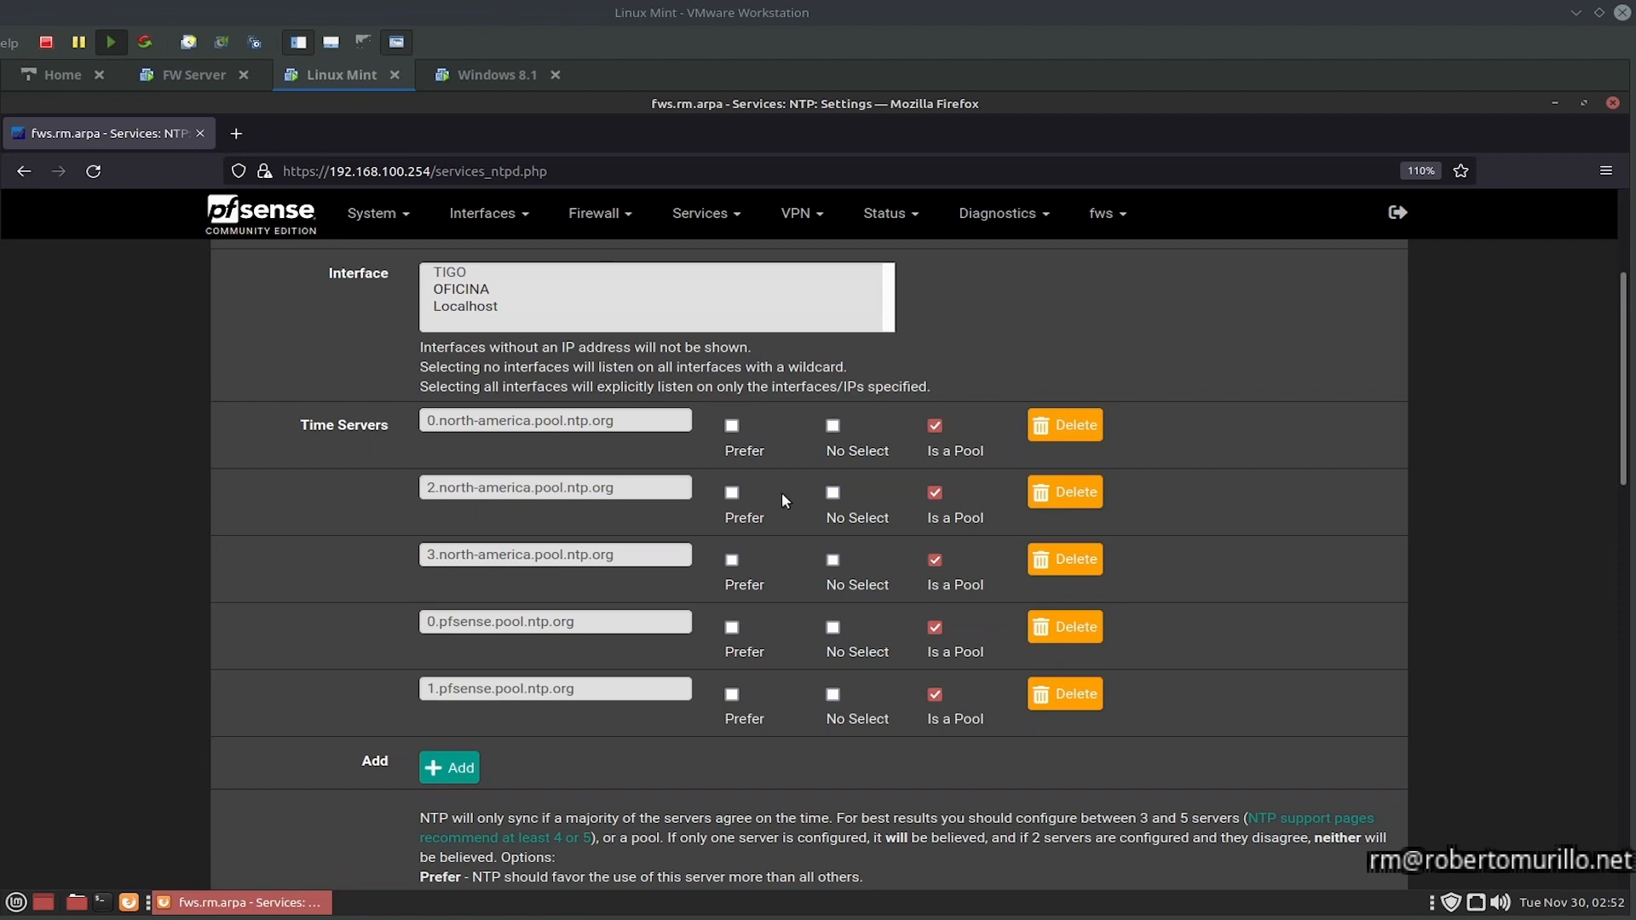
Step: Prefer the 0, 2 and 3 north-america.pool.ntp.org time servers and save
{"action": "left_click", "coordinate": [732, 425]}
{"action": "left_click", "coordinate": [732, 492]}
{"action": "left_click", "coordinate": [732, 559]}
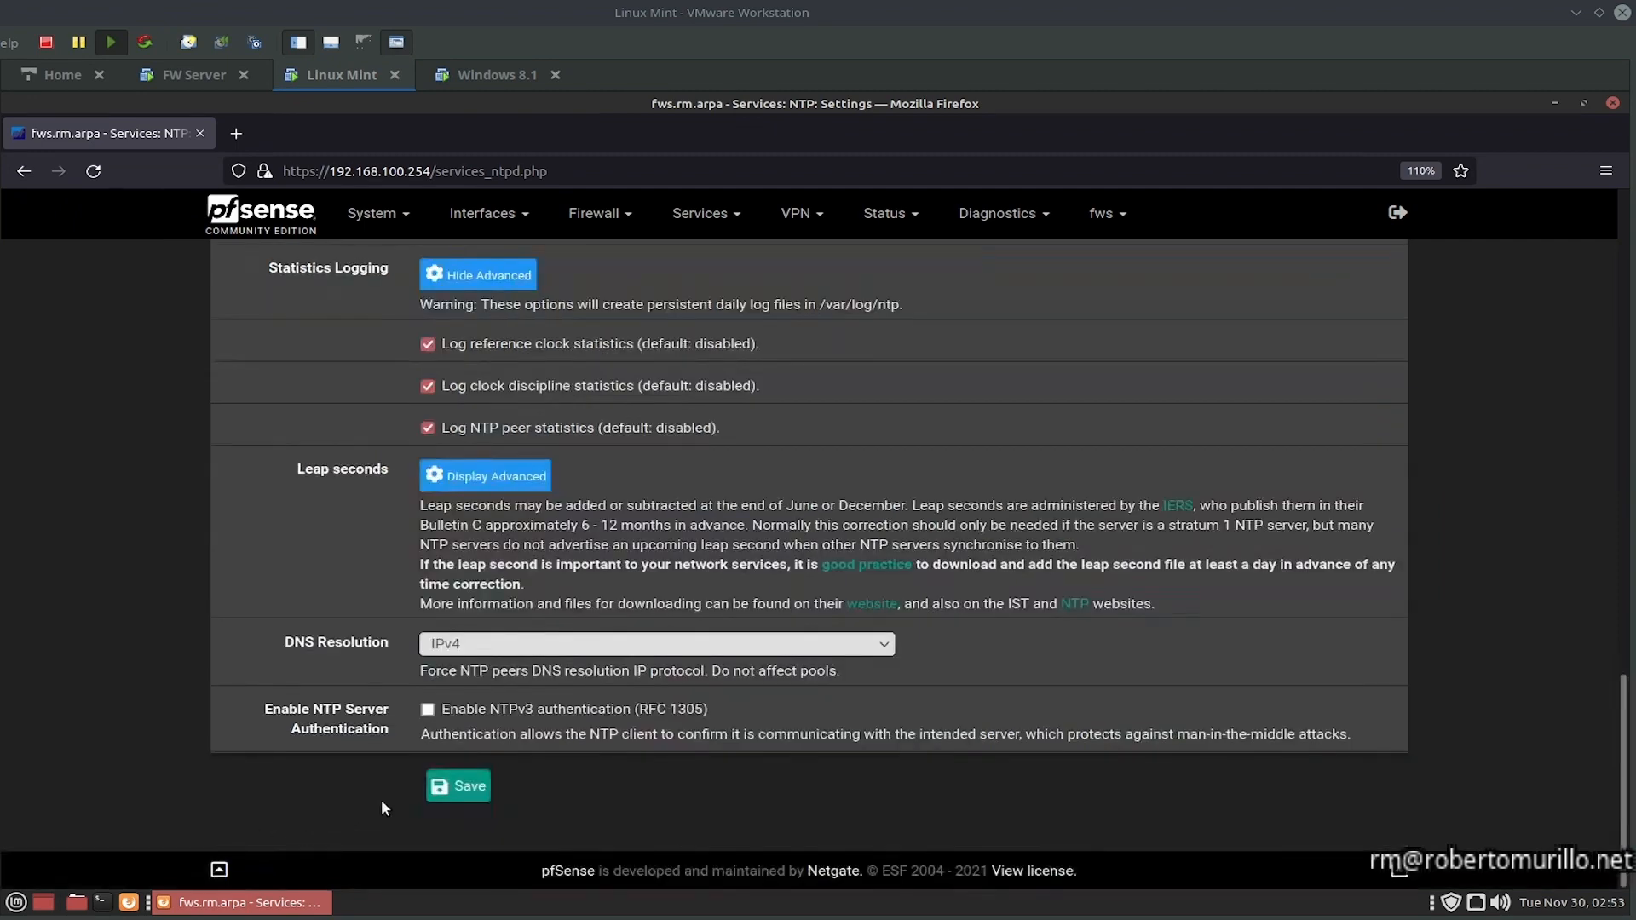
{"action": "left_click", "coordinate": [474, 786]}
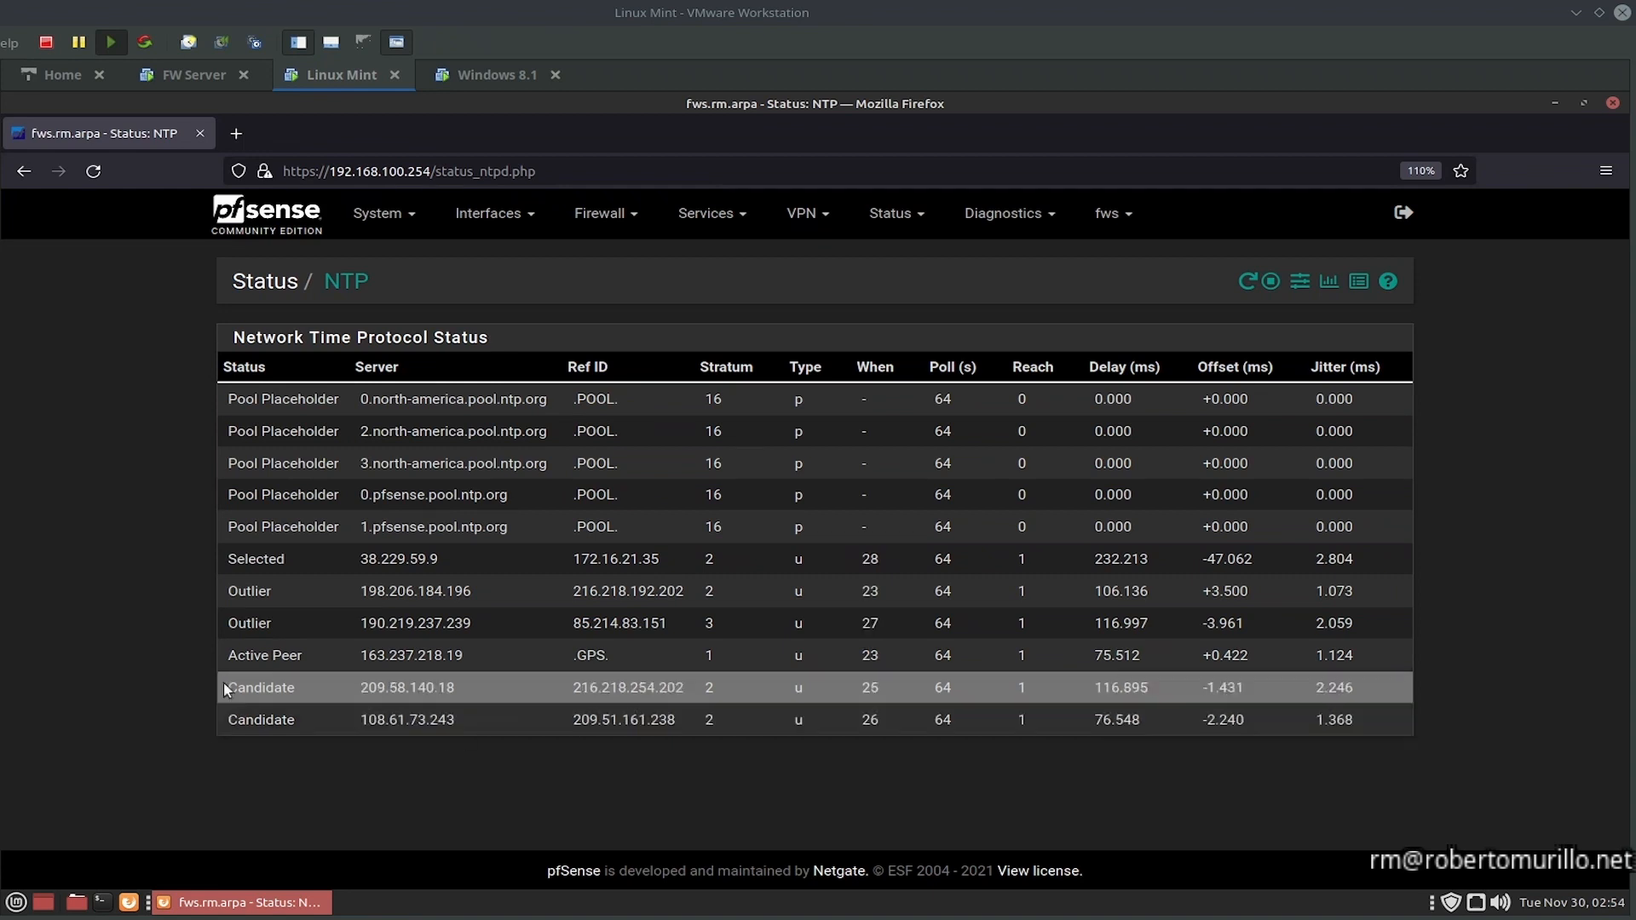
{"action": "left_click_drag", "start_coordinate": [227, 658], "coordinate": [304, 670]}
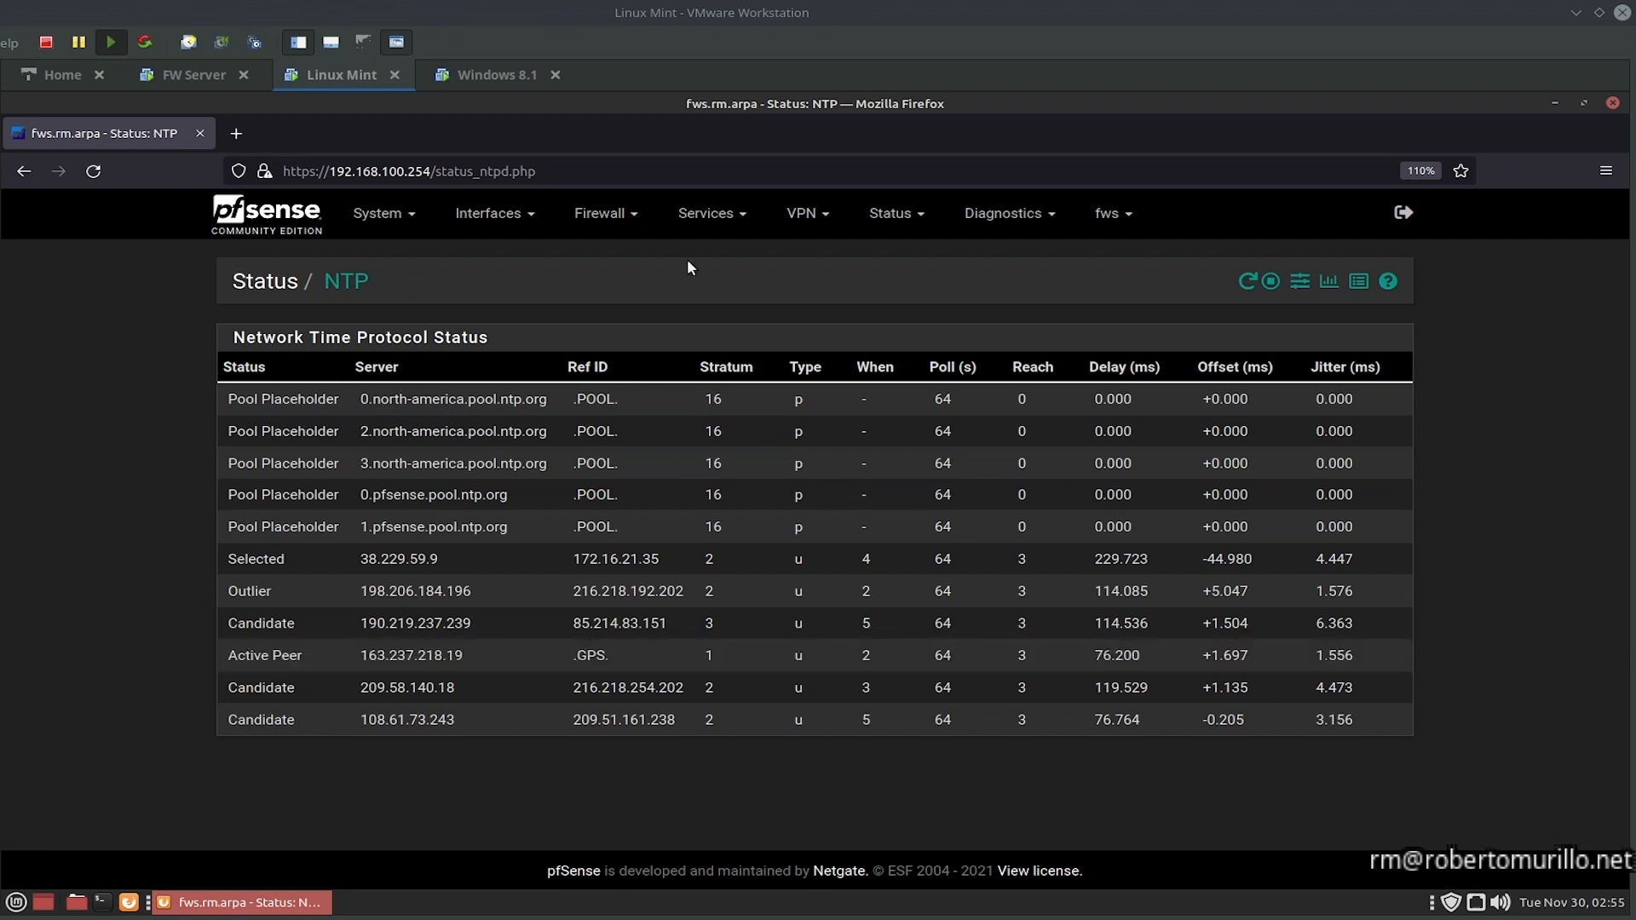
Step: Open the OFICINA DHCP server settings and scroll down the page
{"action": "left_click", "coordinate": [707, 219]}
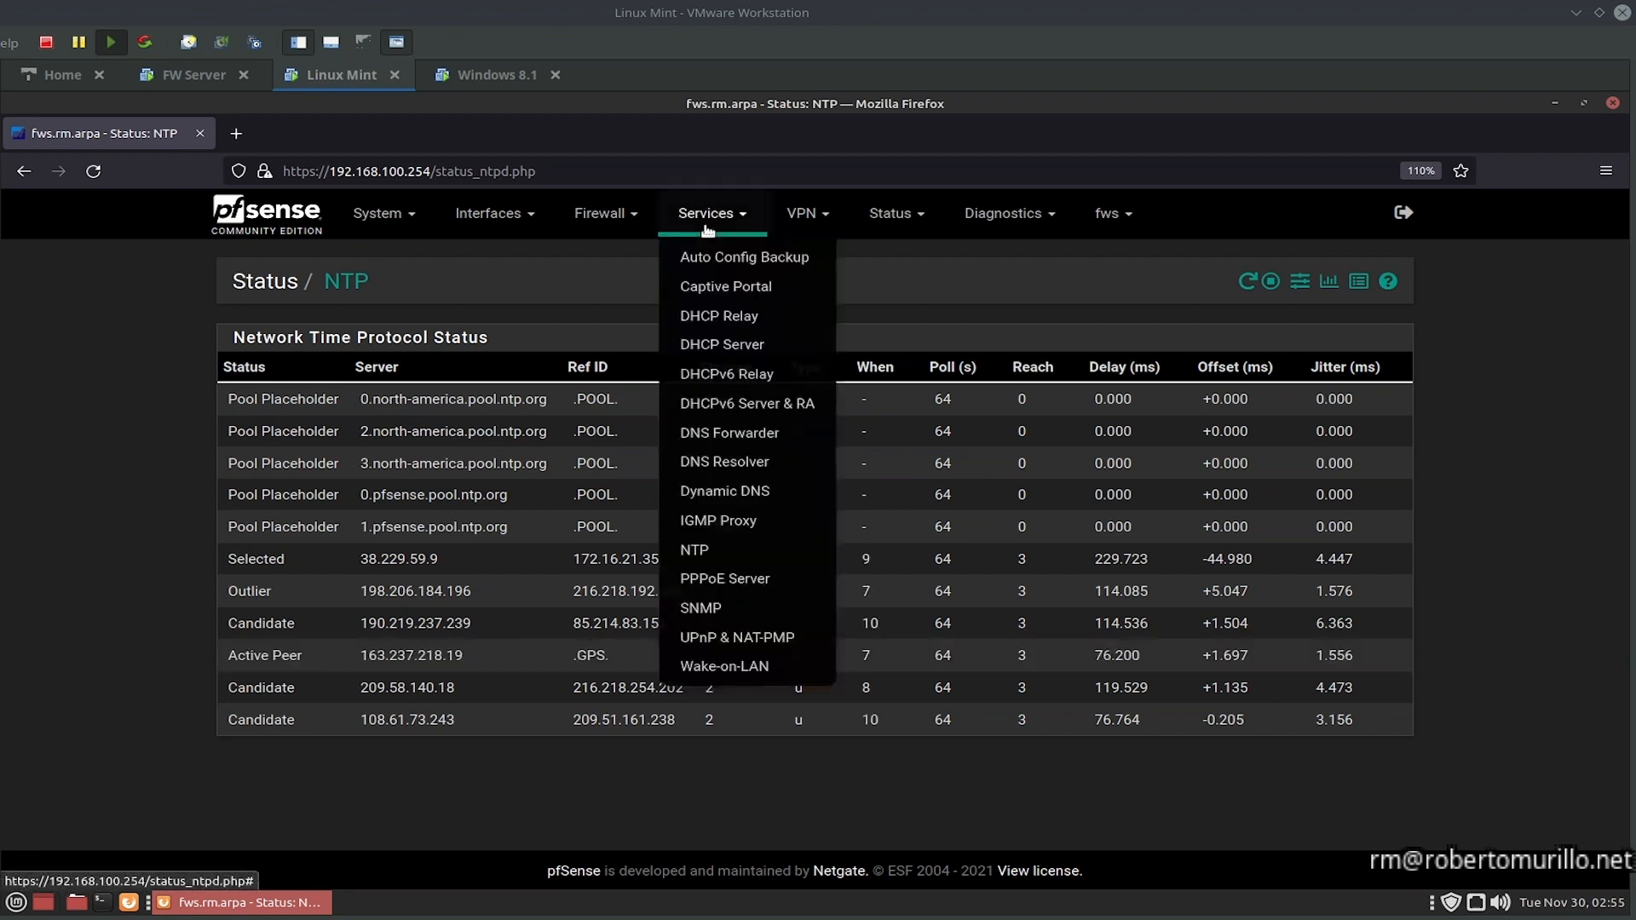
{"action": "left_click", "coordinate": [728, 344]}
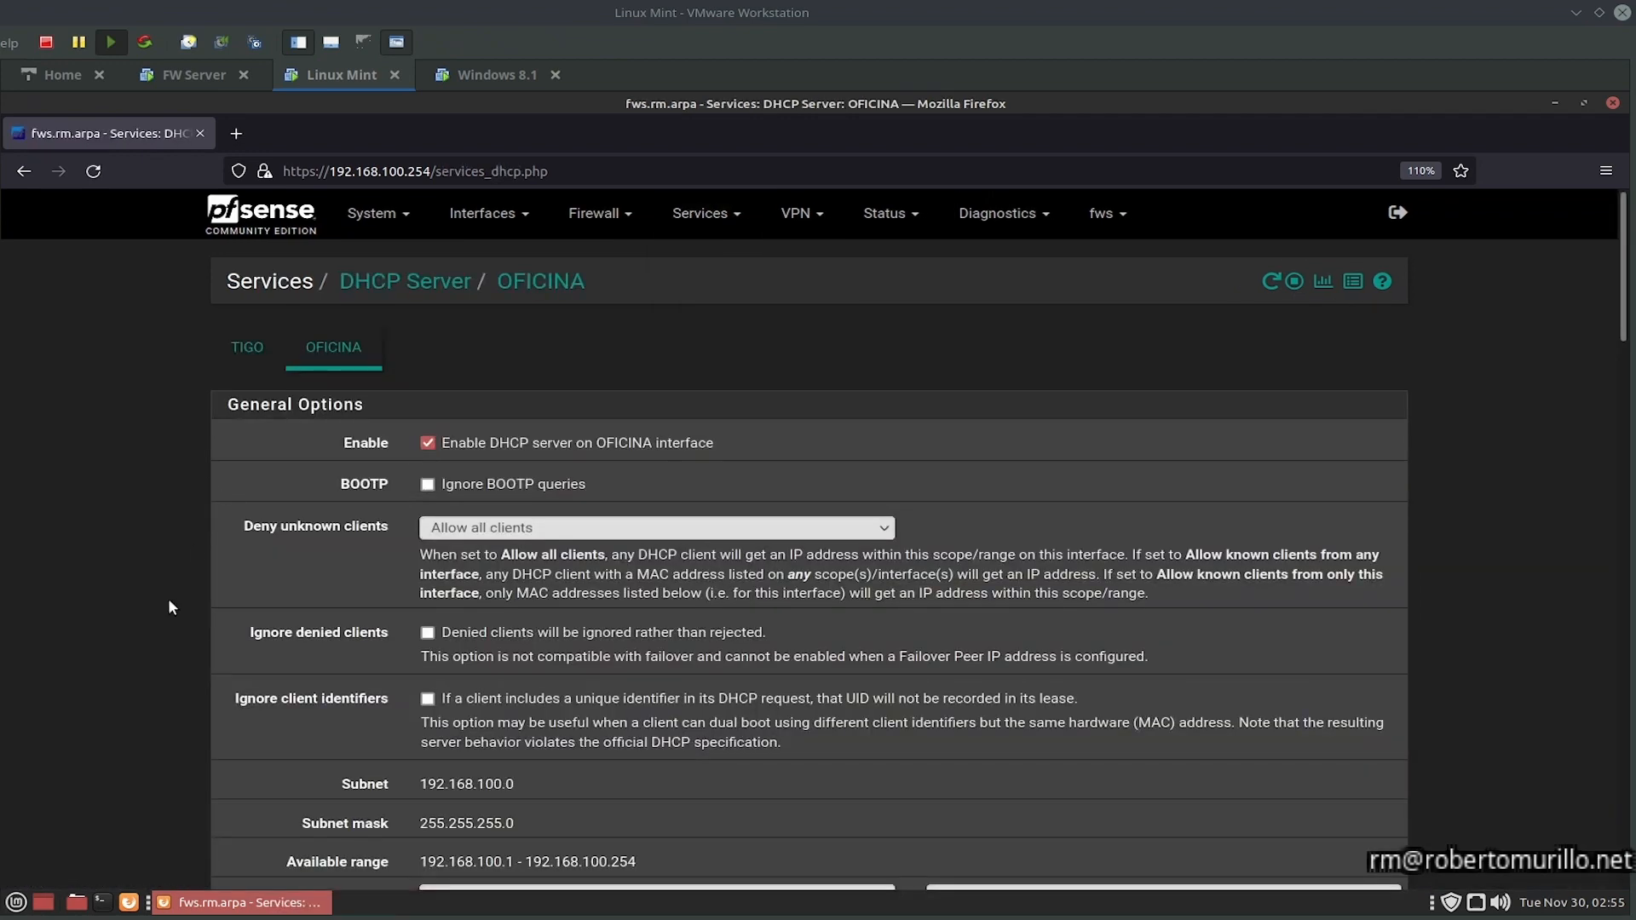
{"action": "scroll", "coordinate": [169, 606], "scroll_direction": "down", "scroll_amount": 3}
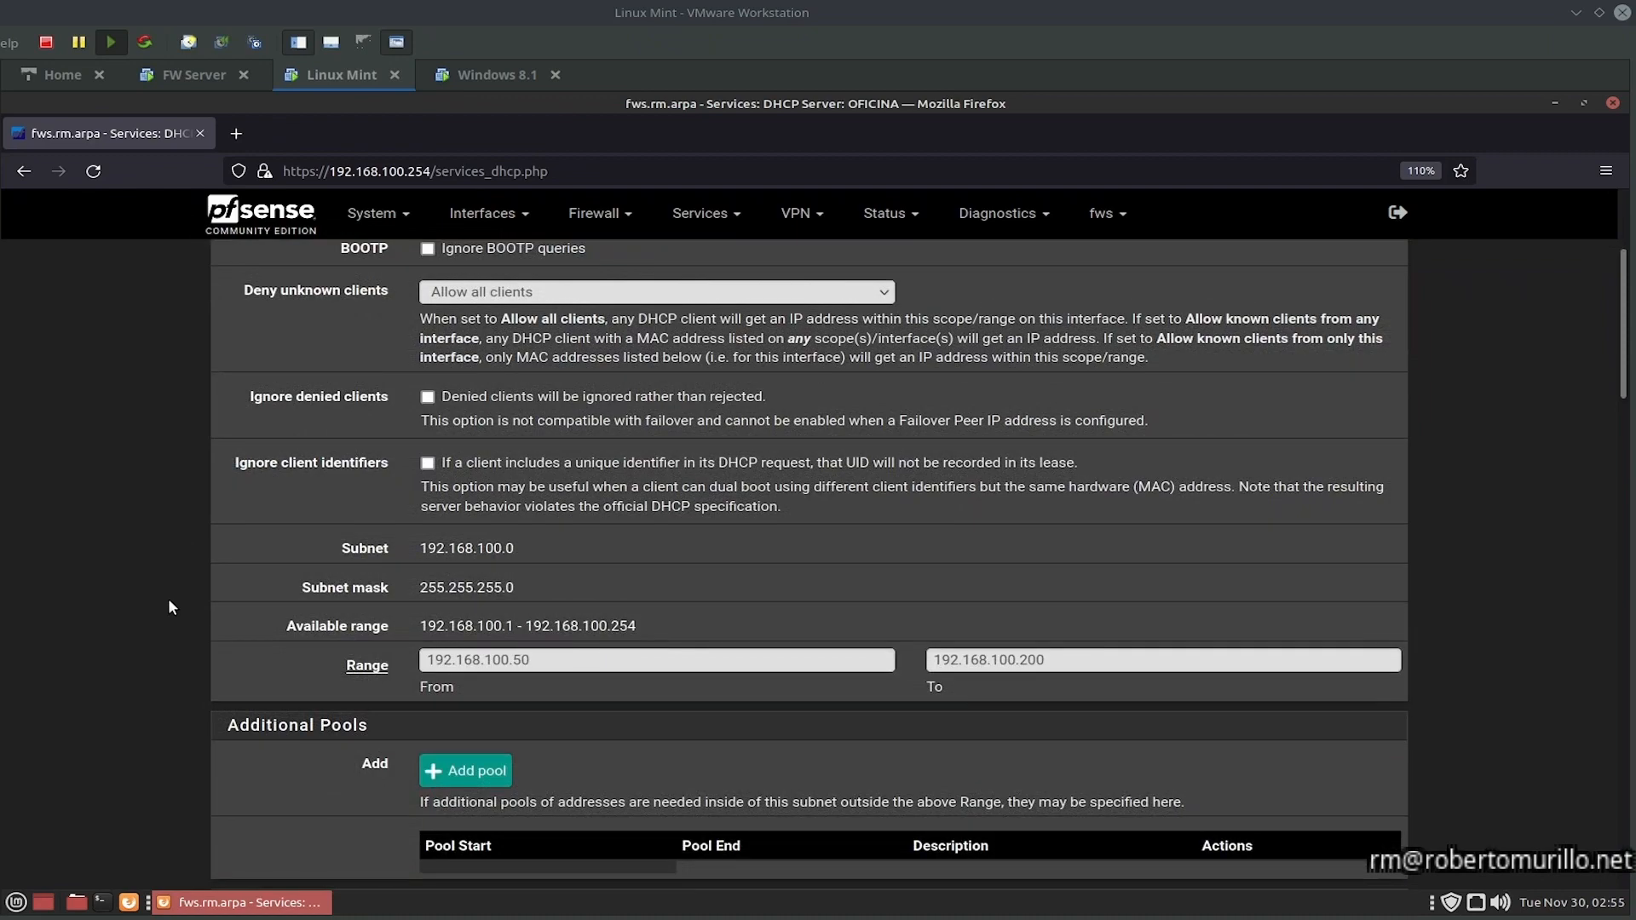
{"action": "scroll", "coordinate": [168, 607], "scroll_direction": "up", "scroll_amount": 3}
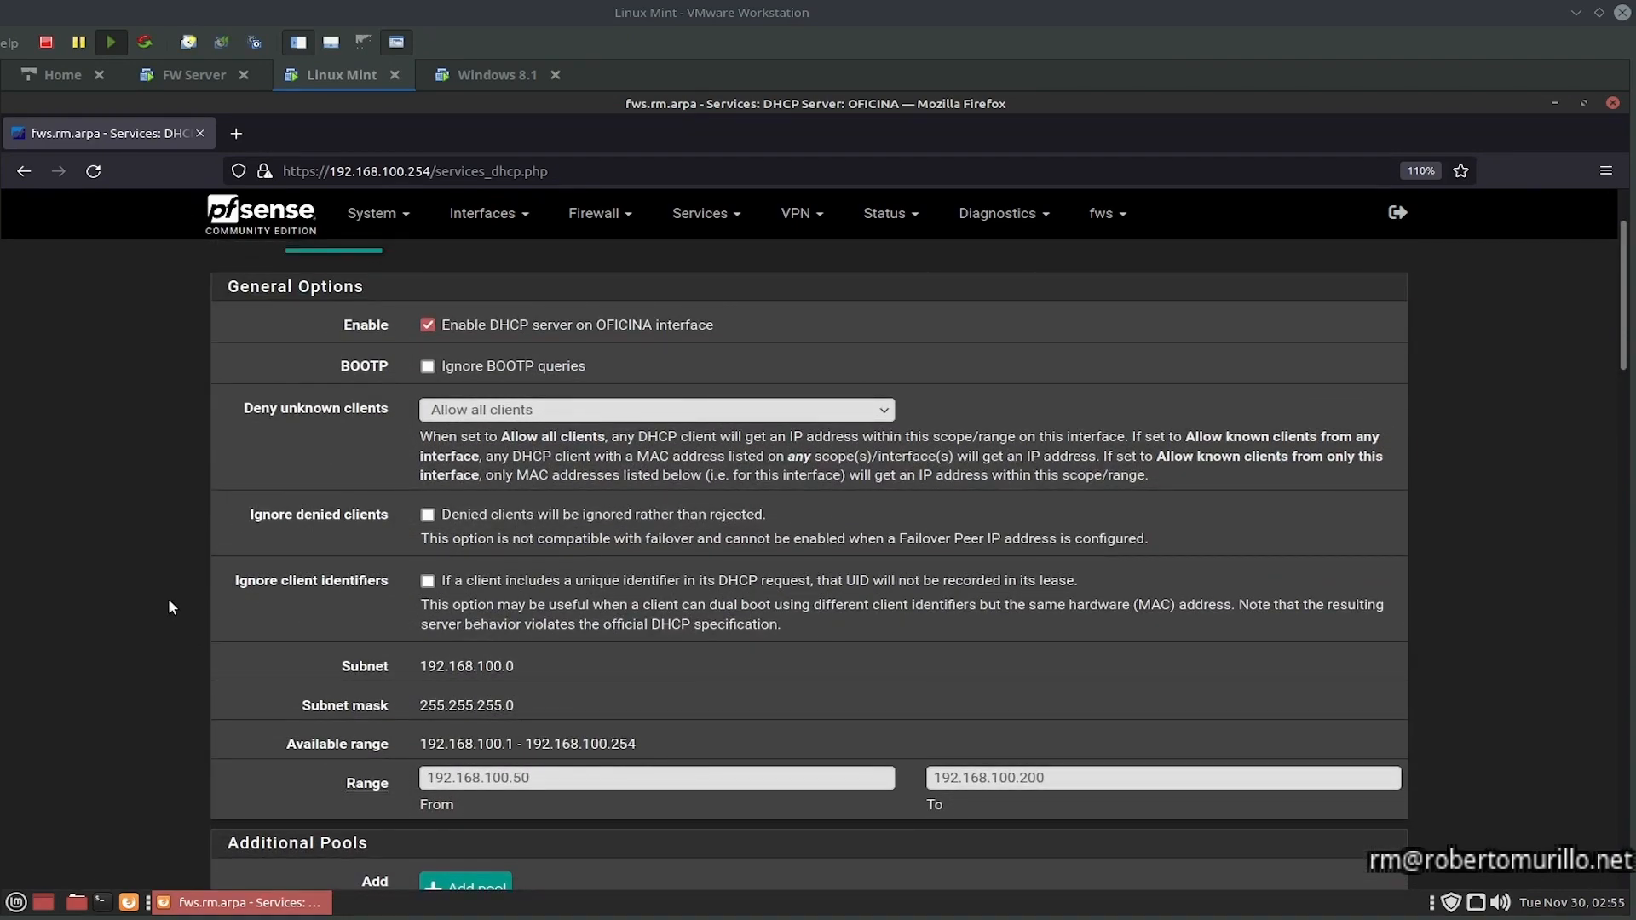
{"action": "scroll", "coordinate": [169, 607], "scroll_direction": "down", "scroll_amount": 10}
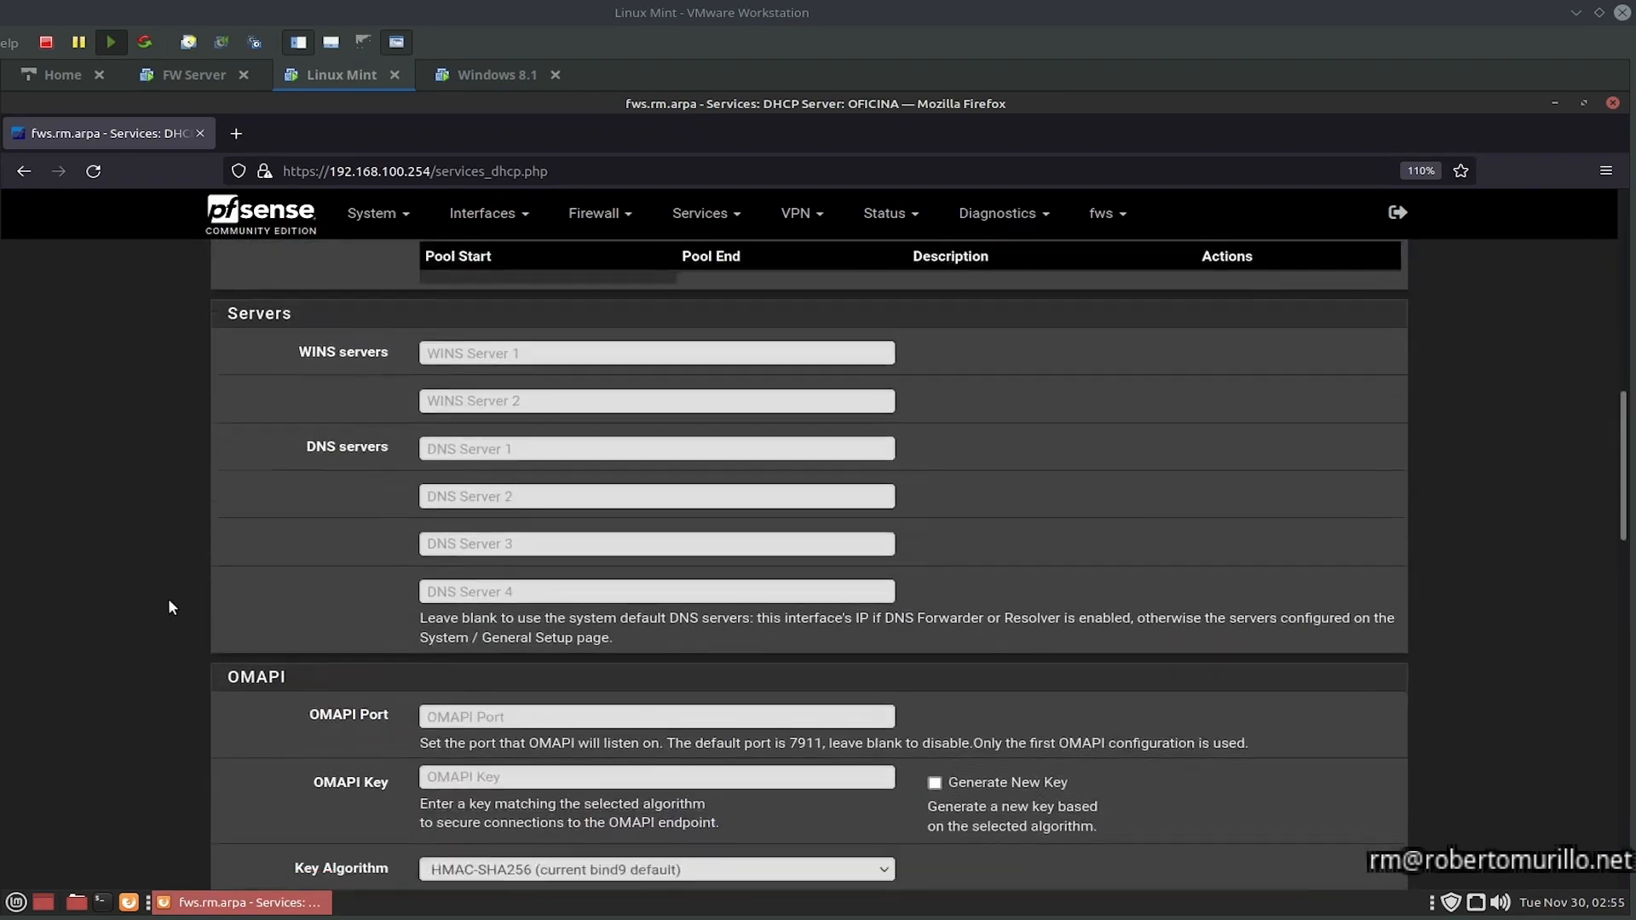
{"action": "scroll", "coordinate": [169, 607], "scroll_direction": "down", "scroll_amount": 10}
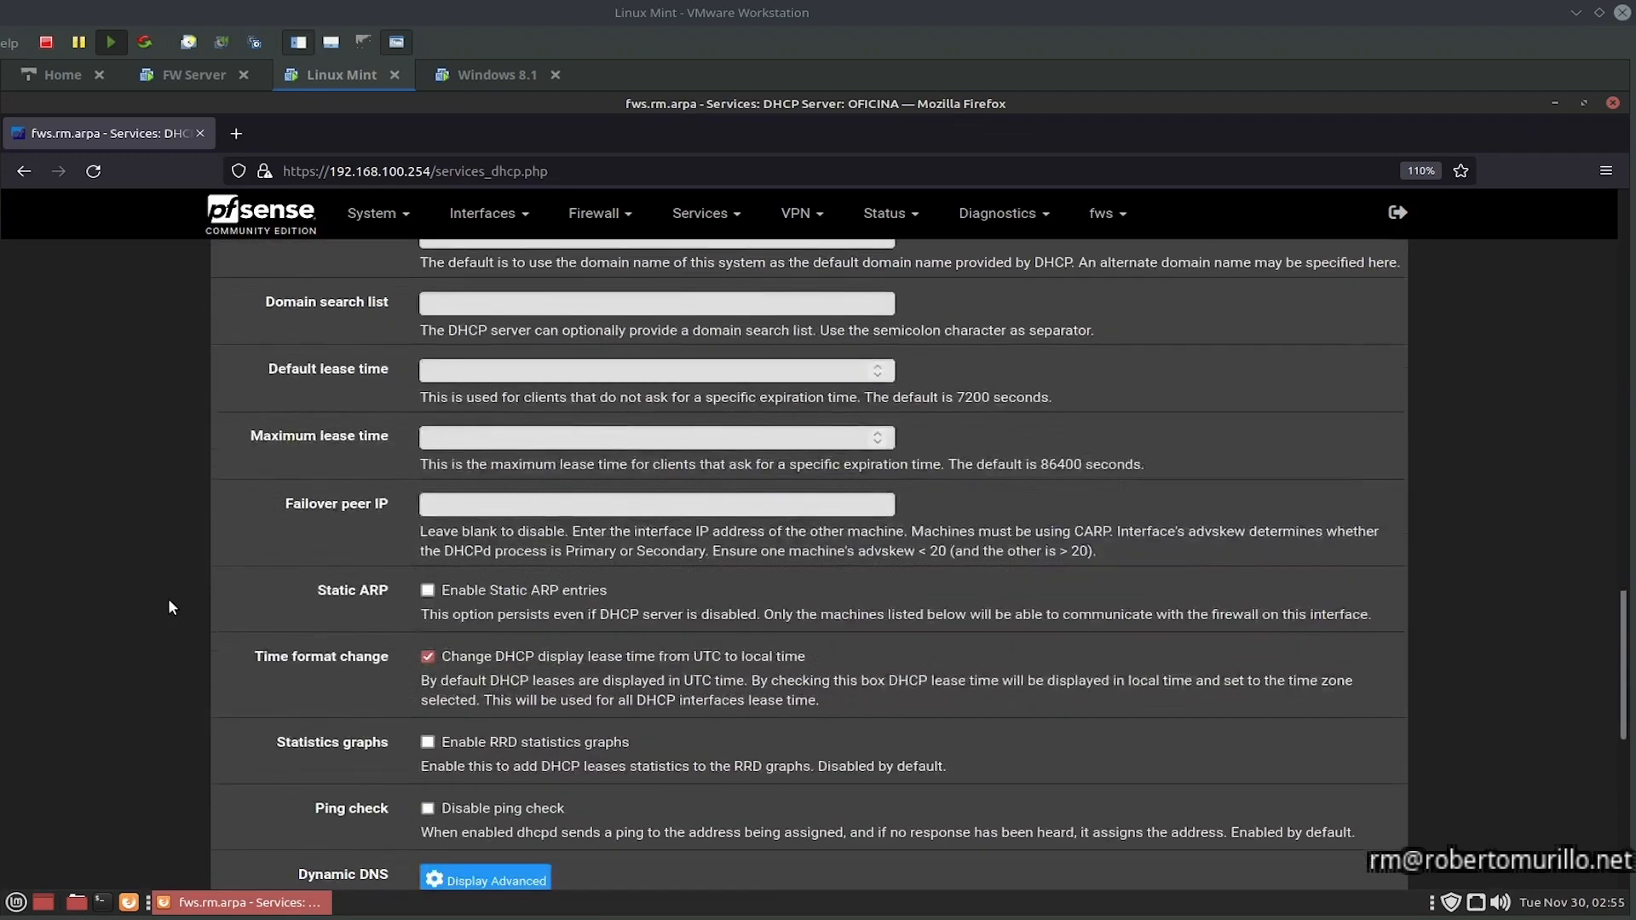
{"action": "scroll", "coordinate": [168, 602], "scroll_direction": "down", "scroll_amount": 6}
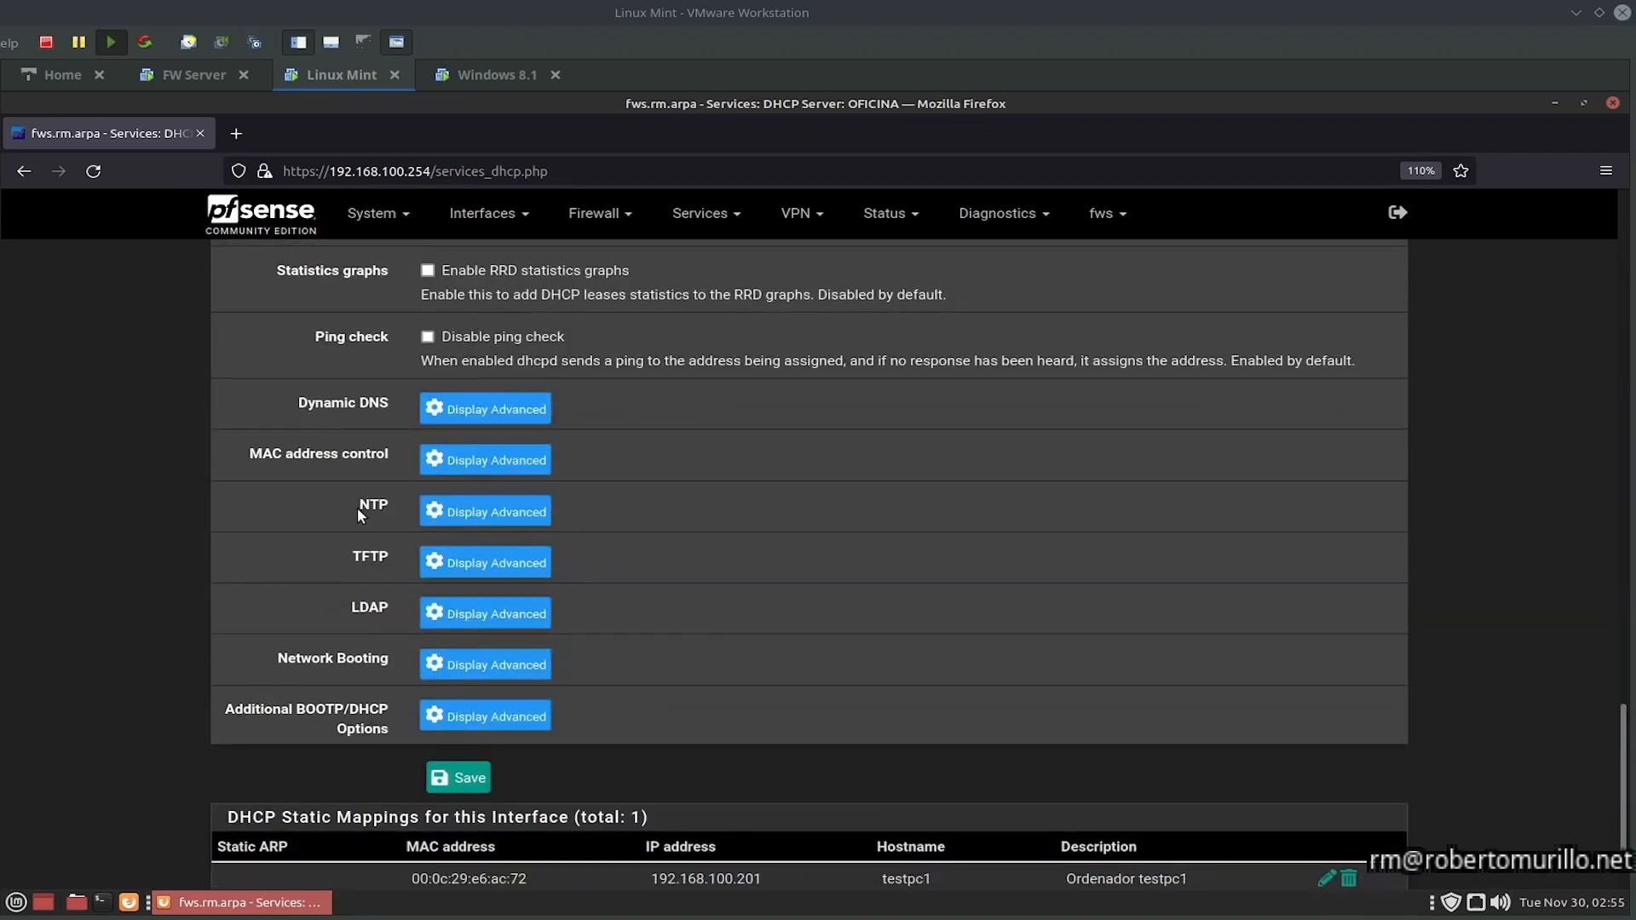
Step: Set NTP Server 1 to 192.168.100.254 and save the DHCP settings
{"action": "left_click", "coordinate": [452, 511]}
{"action": "left_click", "coordinate": [513, 566]}
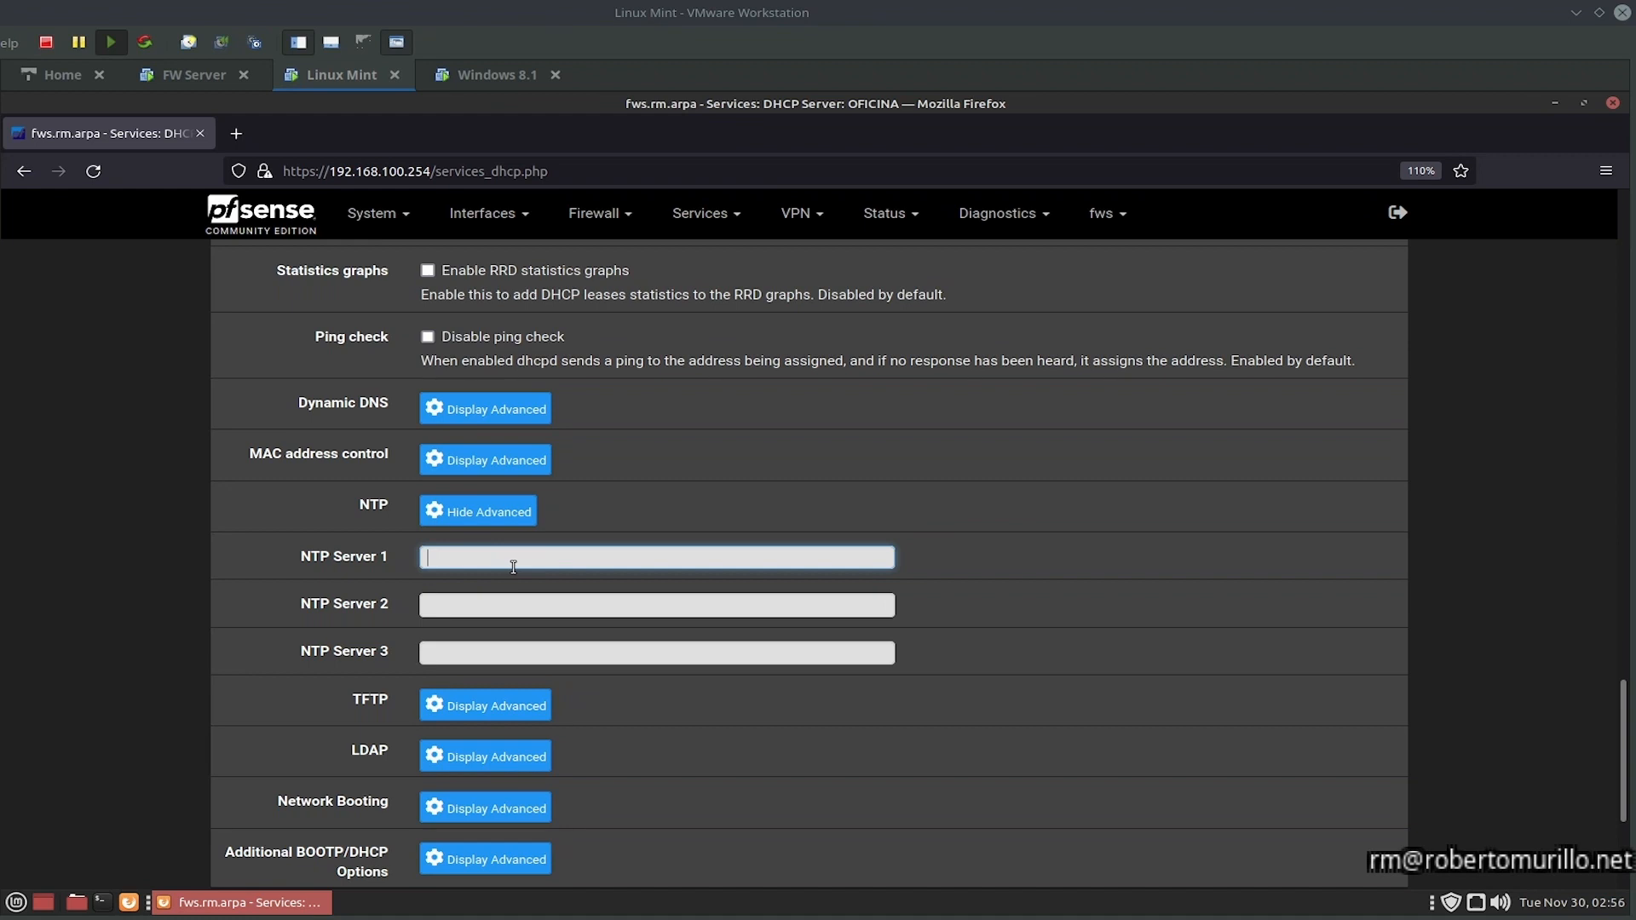
{"action": "type", "text": "192.168.100.254"}
{"action": "scroll", "coordinate": [584, 578], "scroll_direction": "down", "scroll_amount": 3}
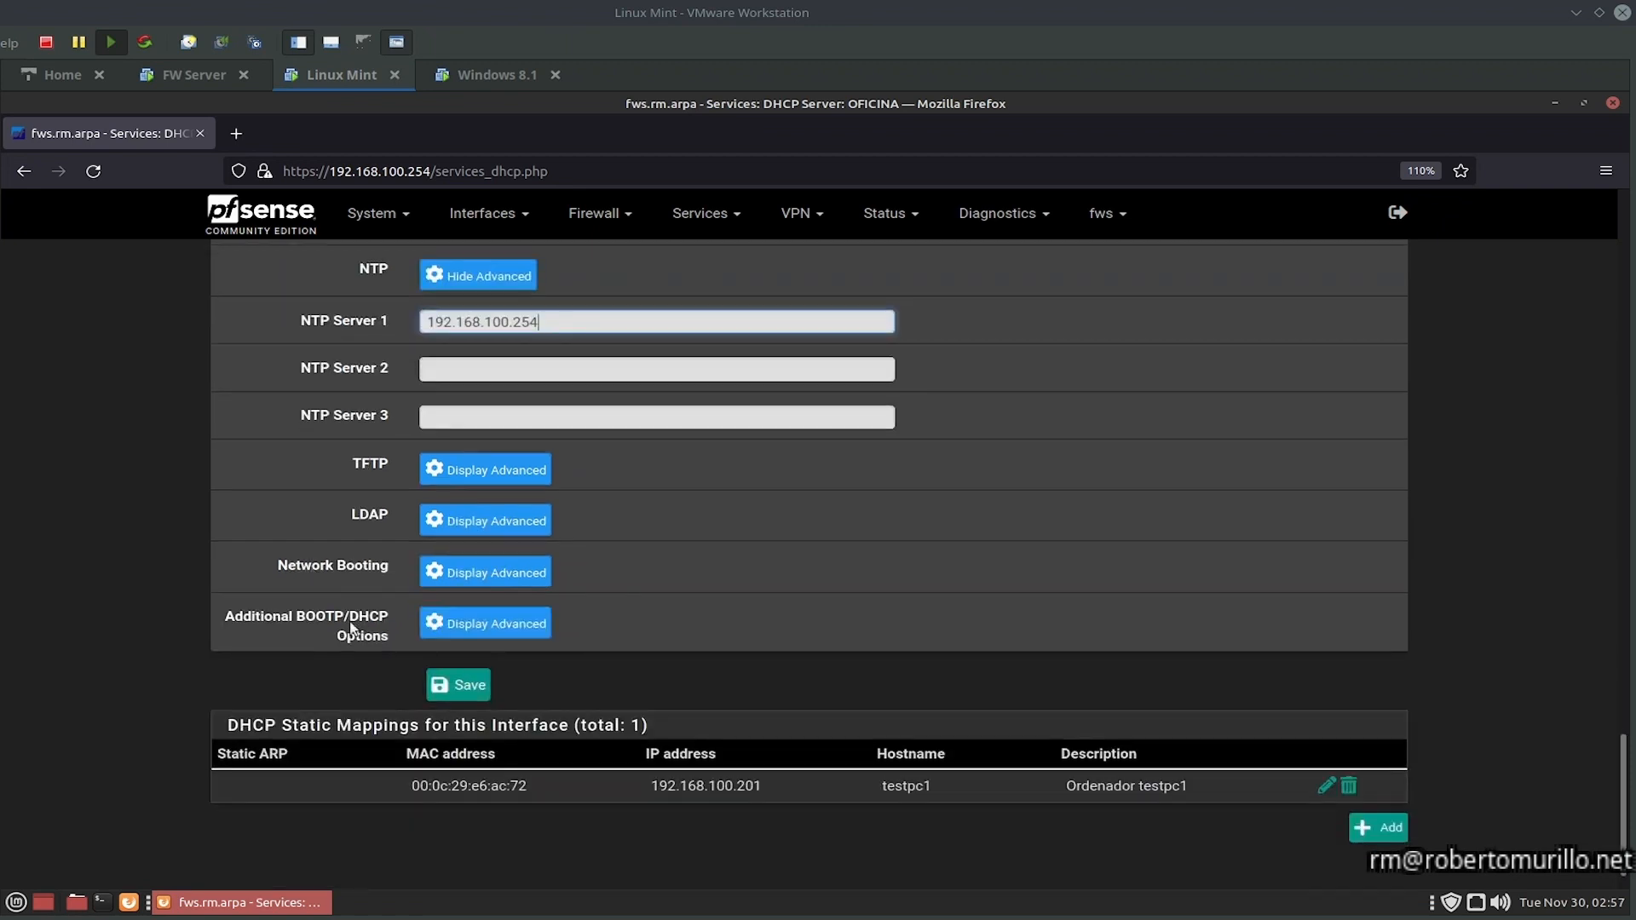
{"action": "left_click", "coordinate": [455, 689]}
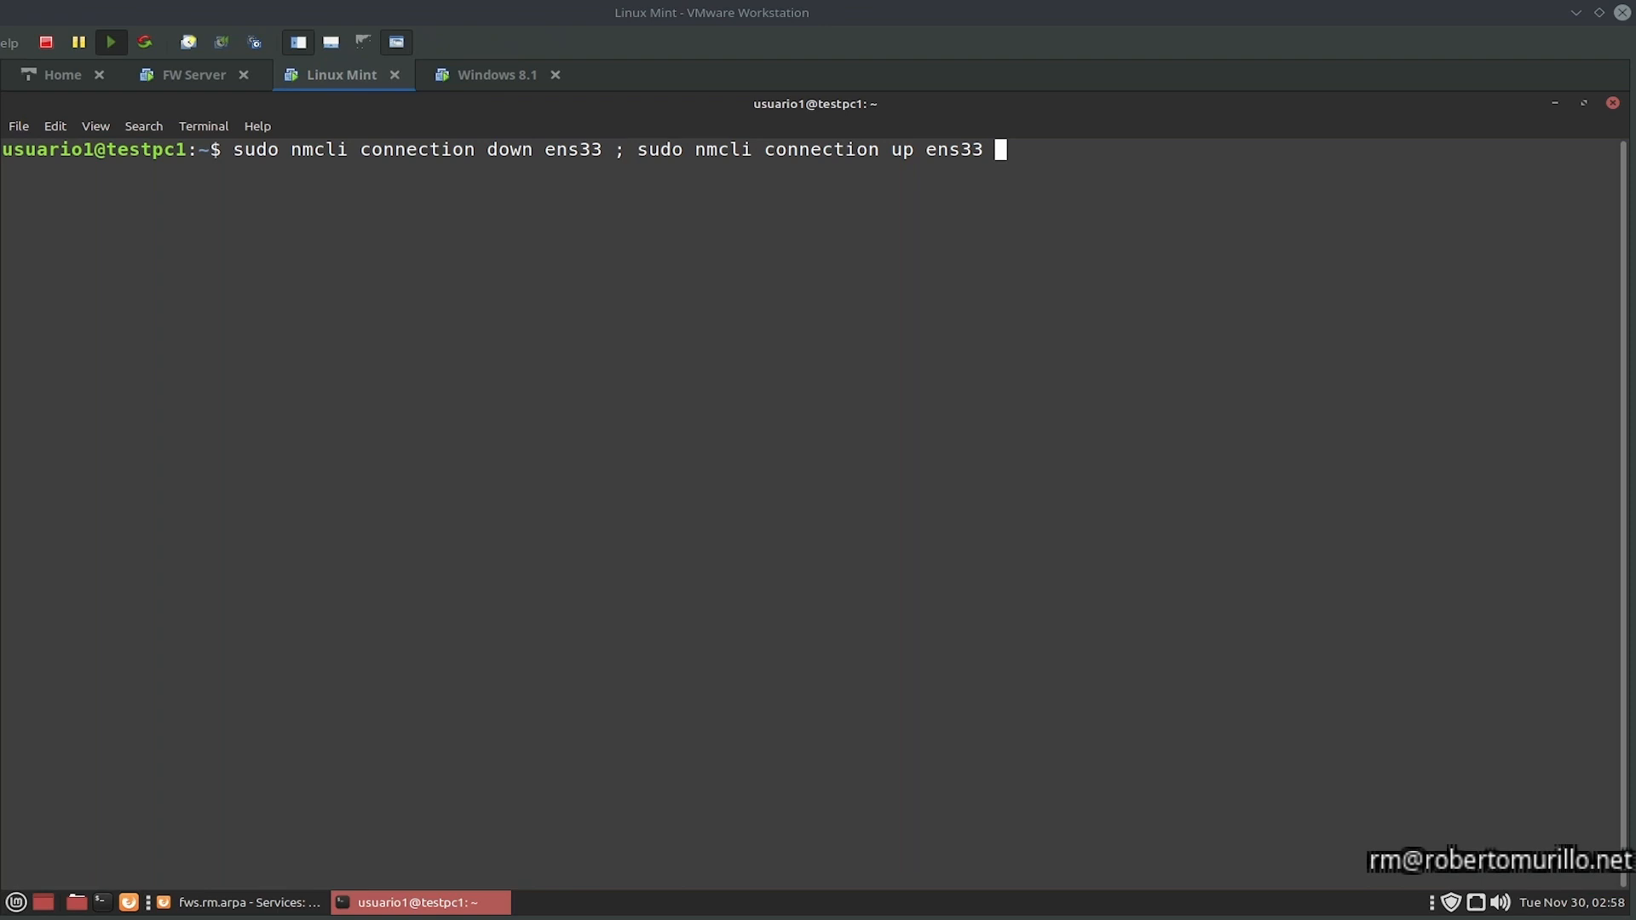
Step: Restart the ens33 connection, check the date (02:58:39 AM CST), and clear the screen
{"action": "key", "text": "Return"}
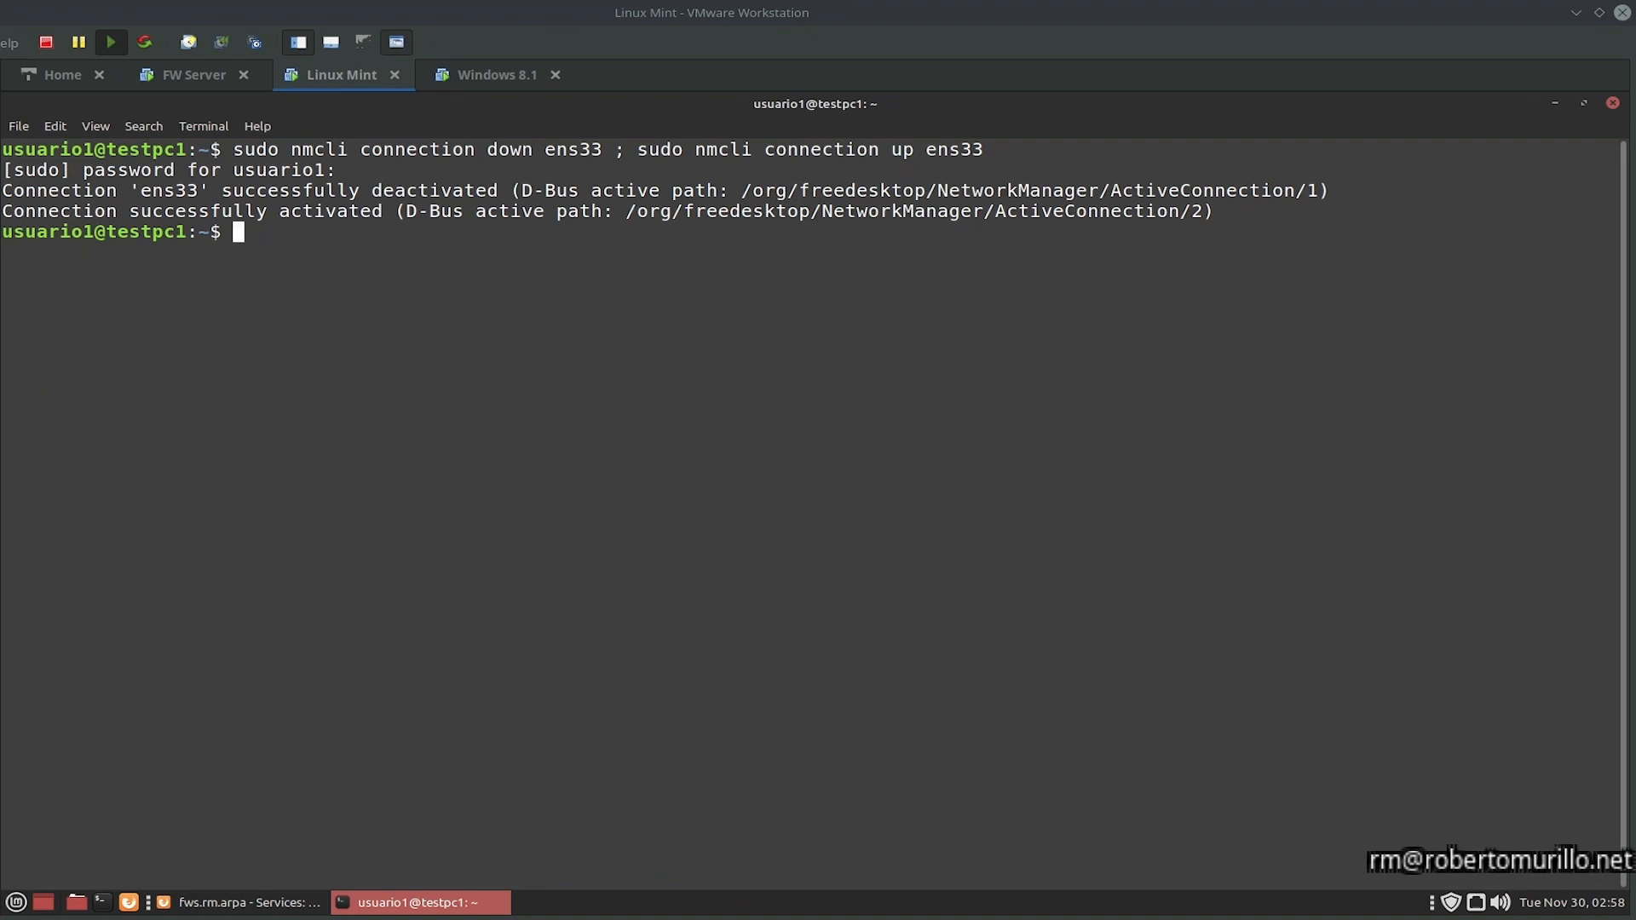
{"action": "type", "text": "date"}
{"action": "key", "text": "Return"}
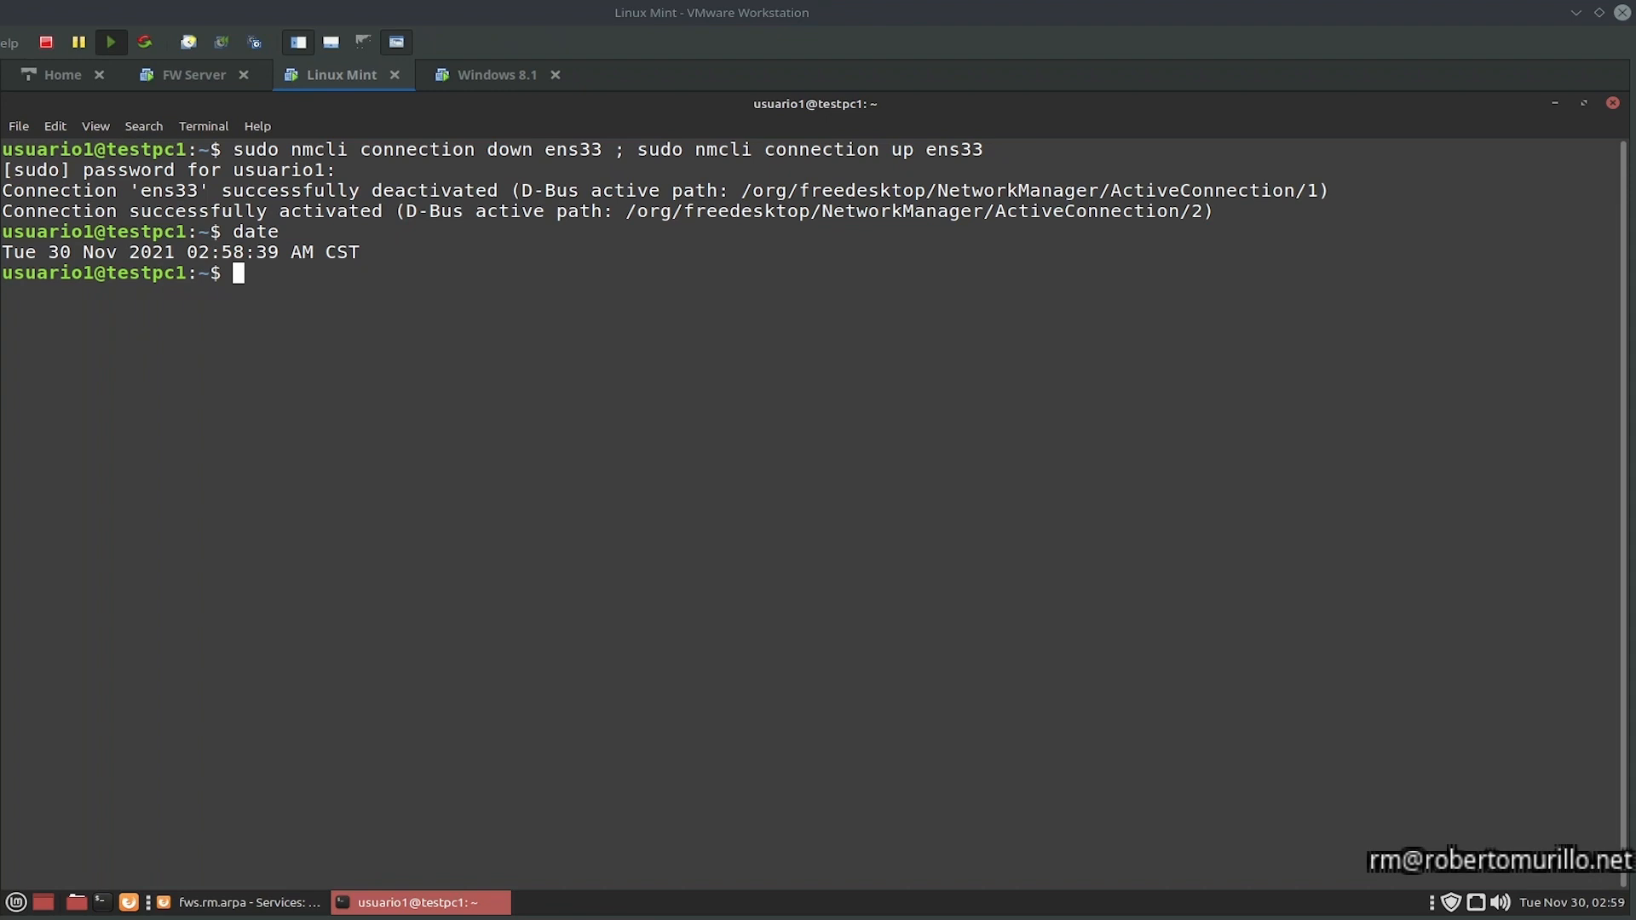
{"action": "key", "text": "ctrl+l"}
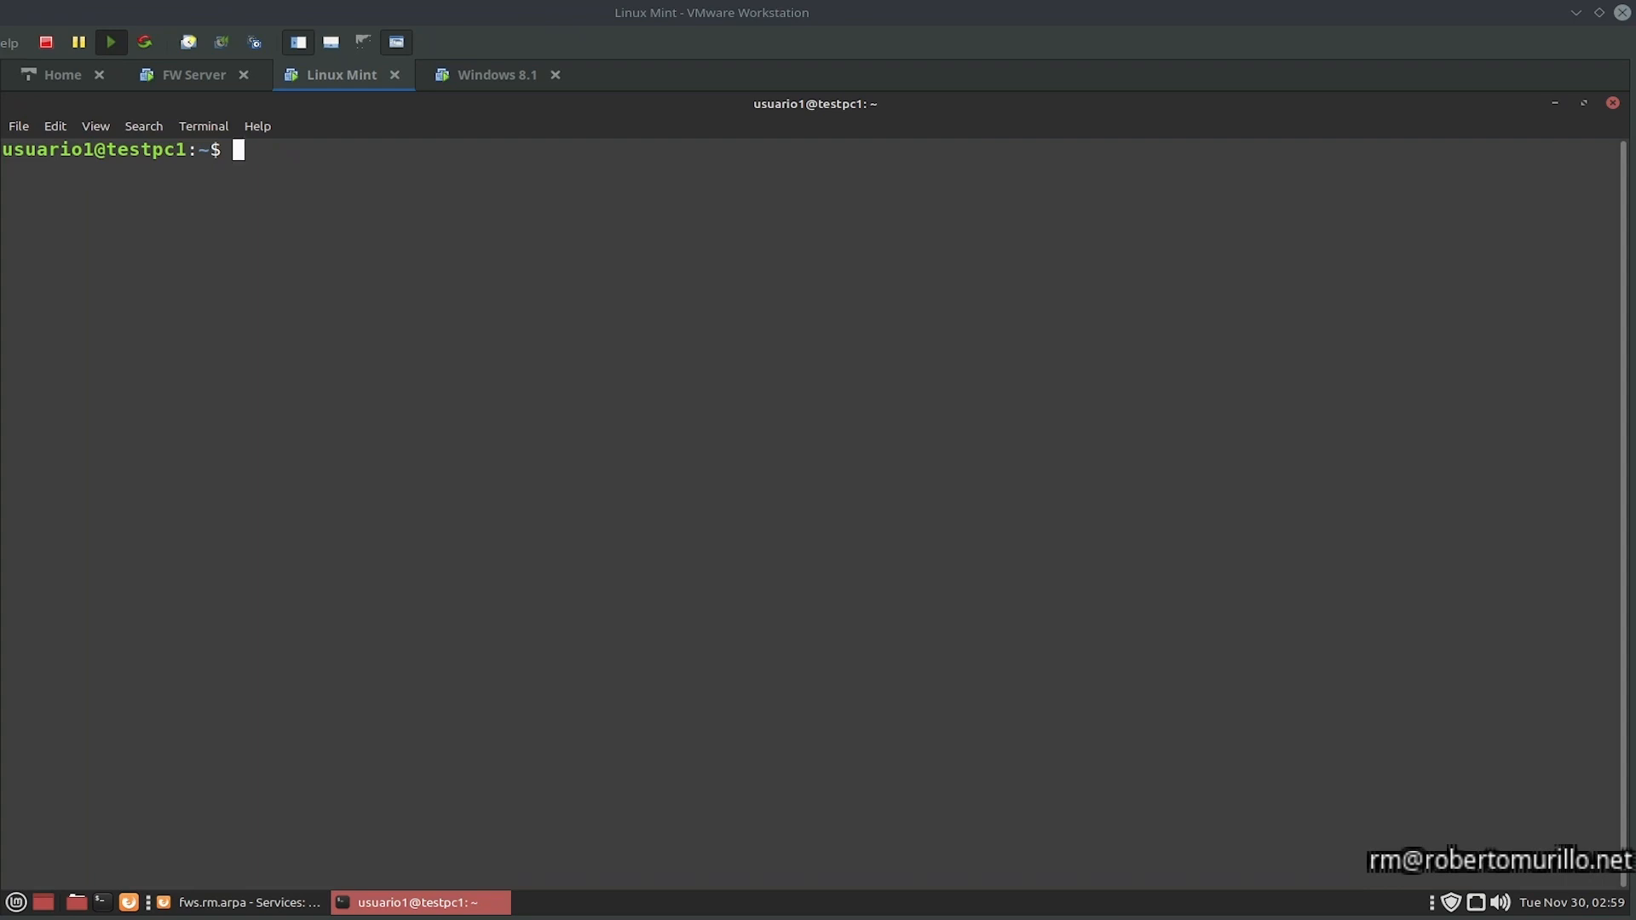
Step: Install the ntp package with 'sudo apt install ntp -y' and confirm ntp.service is active
{"action": "type", "text": "sudo apt install ntp"}
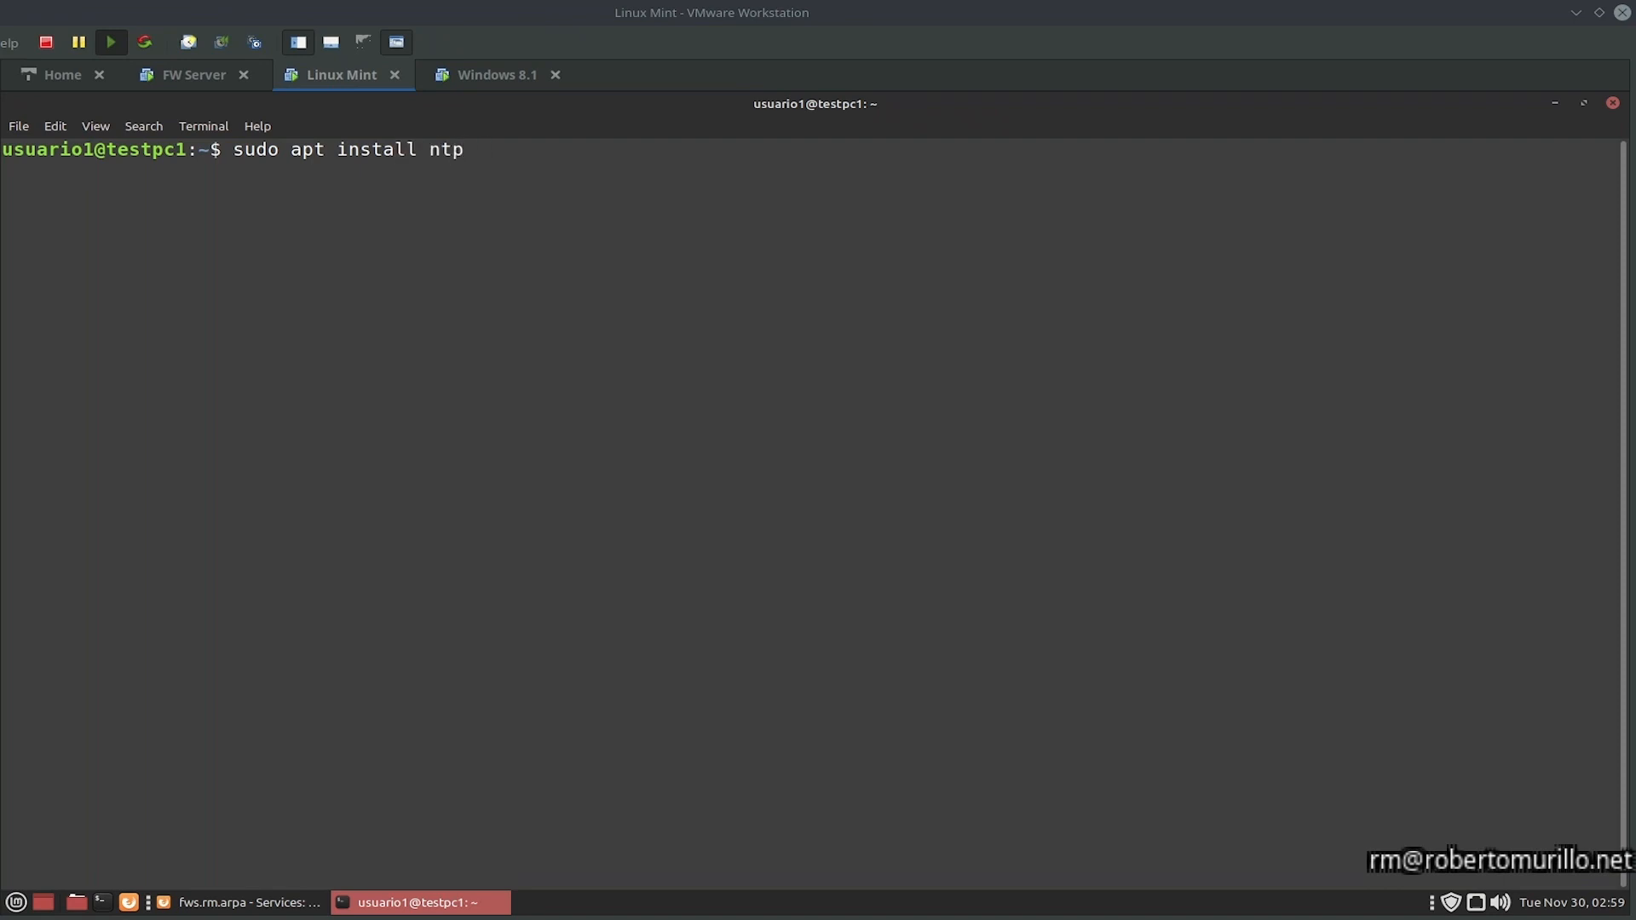
{"action": "type", "text": " -y"}
{"action": "key", "text": "Return"}
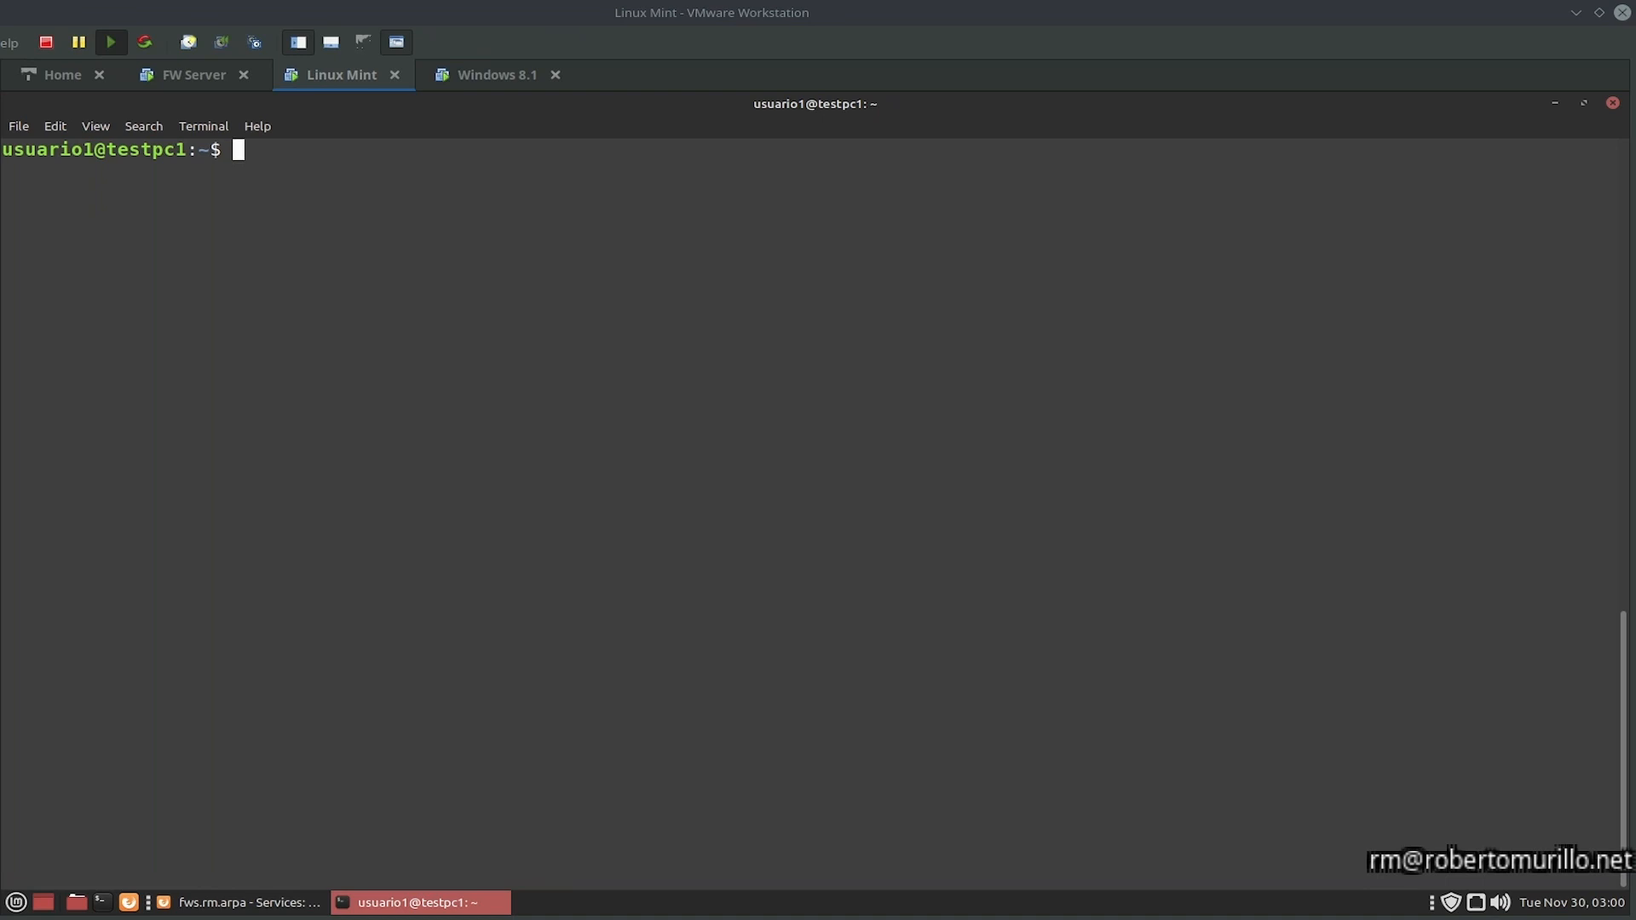
{"action": "type", "text": "sudo systemctl is-active ntp.service"}
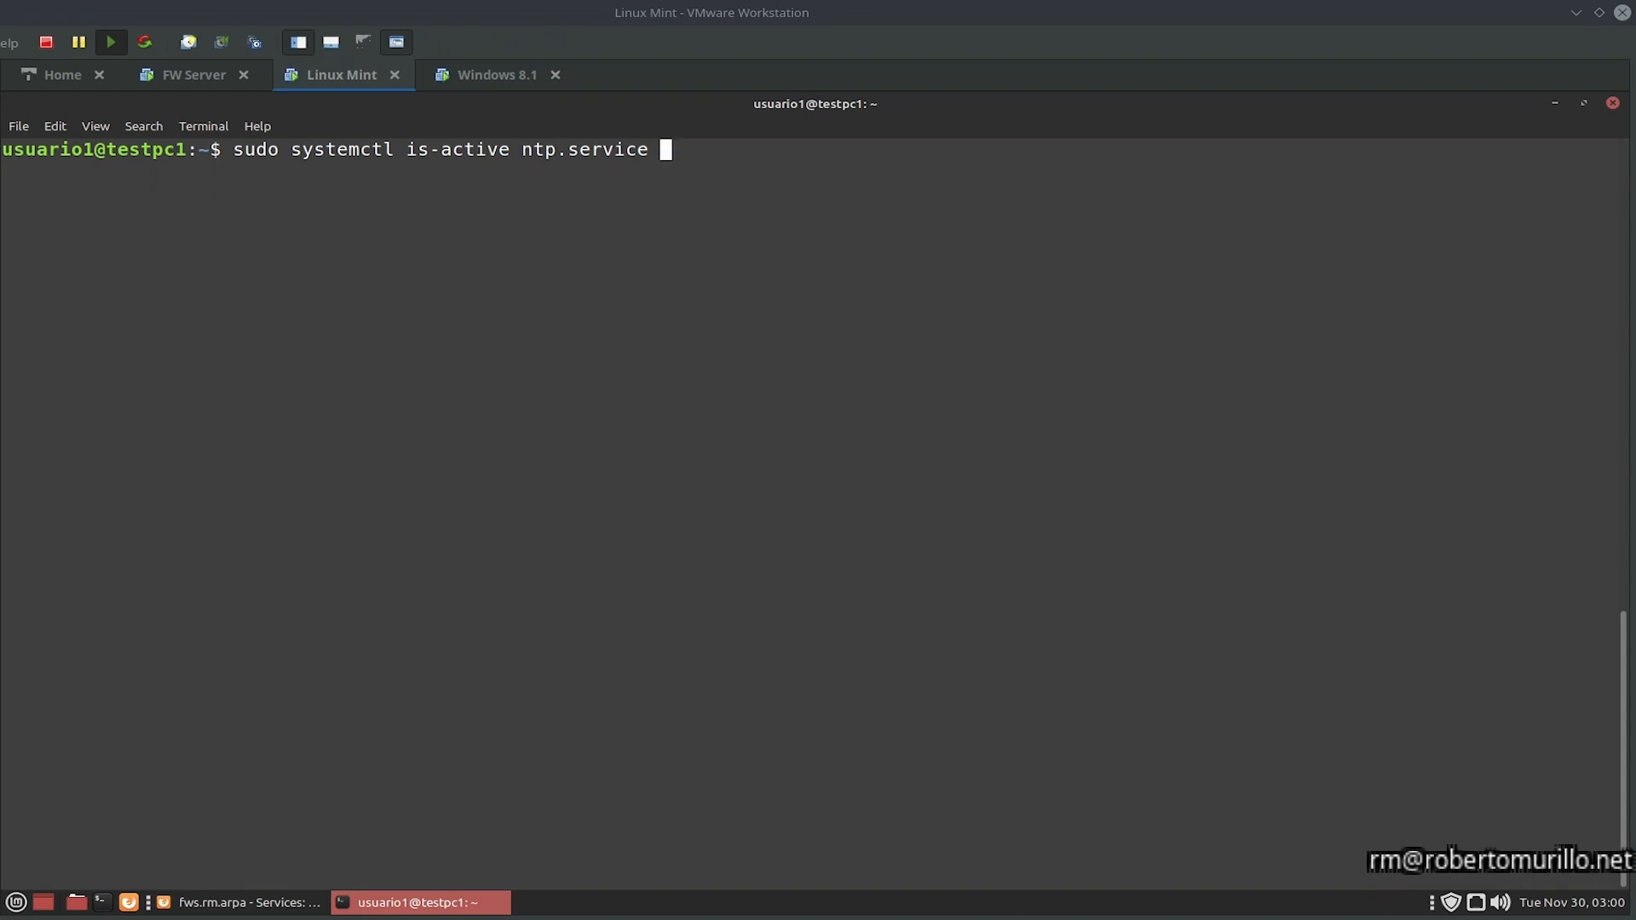
{"action": "key", "text": "Return"}
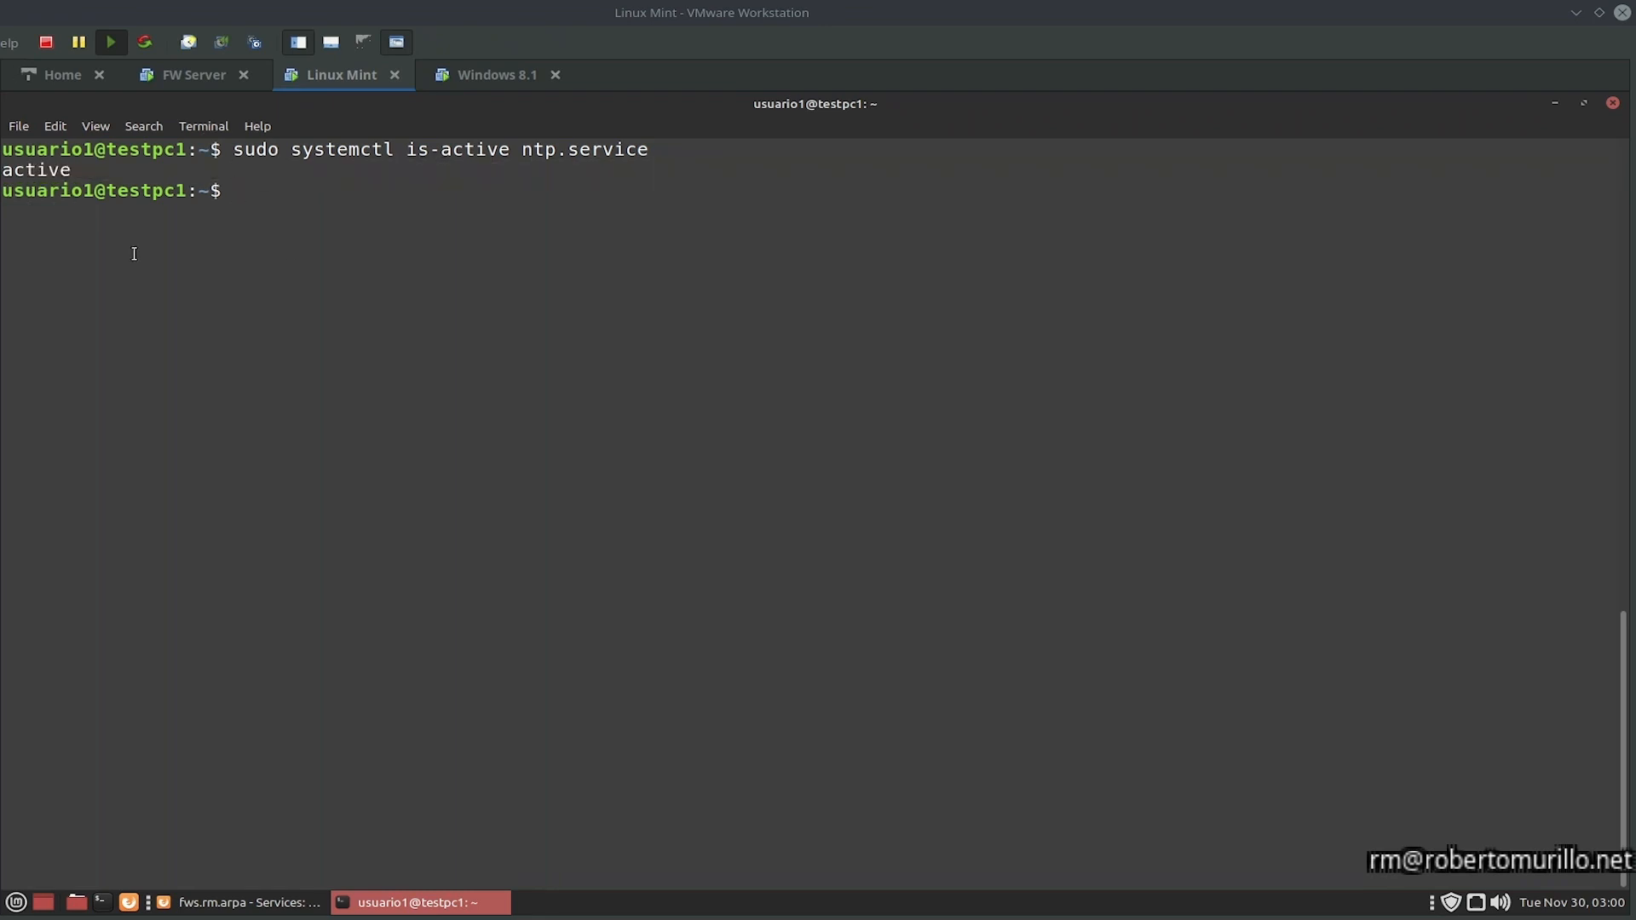
Step: Confirm ntp.service is enabled and running, noting the Soliciting pool server lines, then clear
{"action": "key", "text": "Up"}
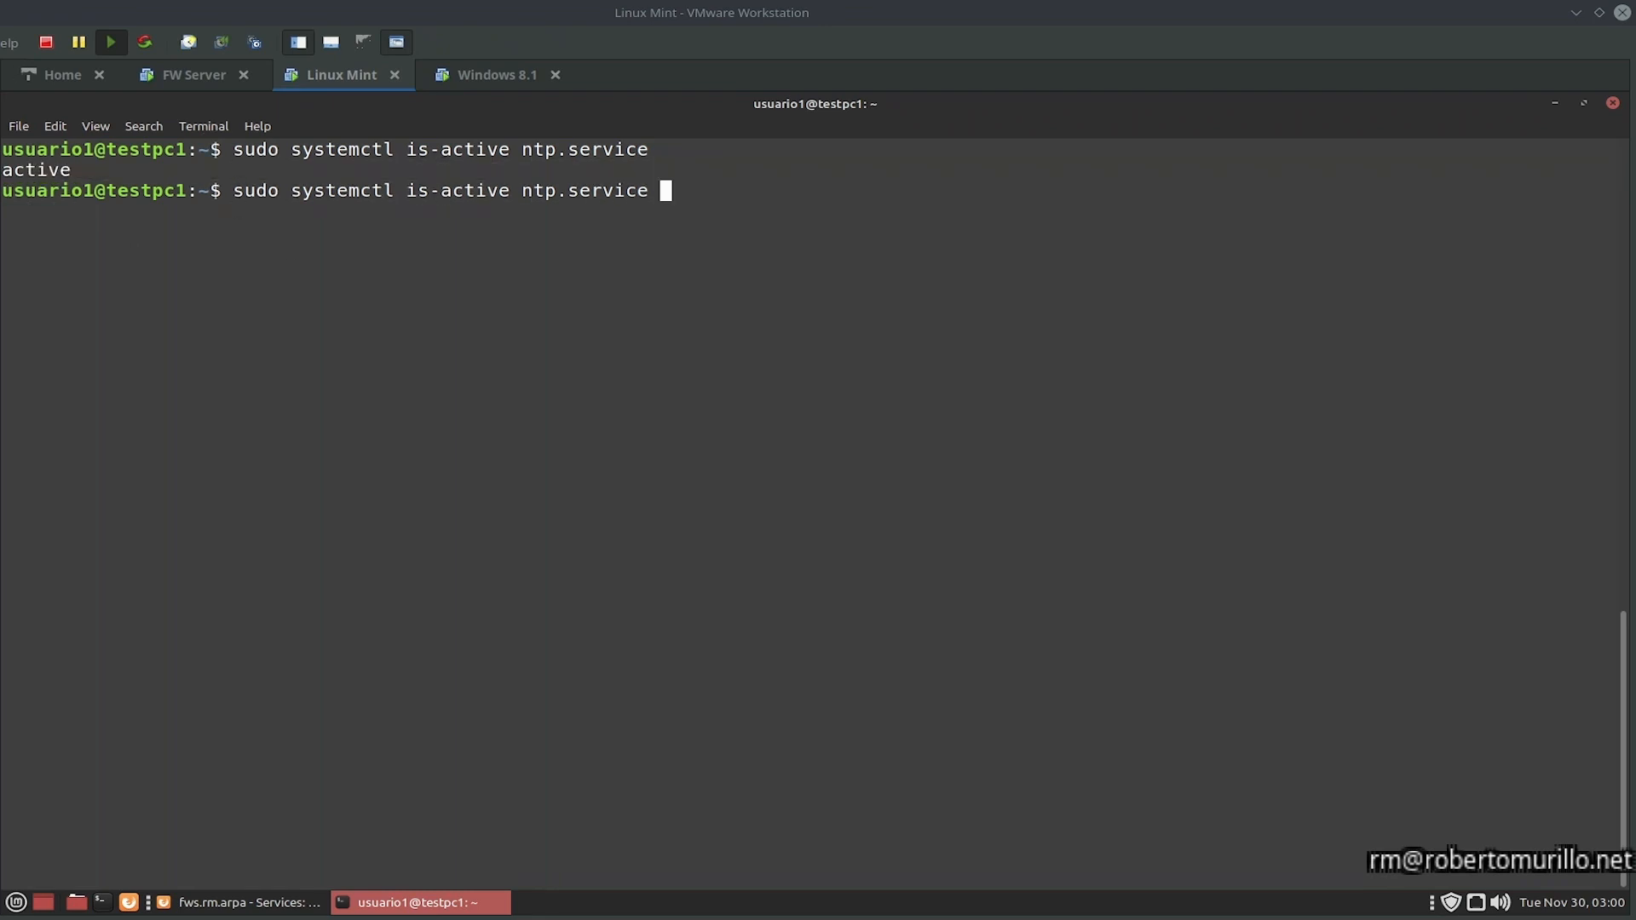
{"action": "key", "text": "Left"}
{"action": "key", "text": "Left"}
{"action": "key", "text": "Left"}
{"action": "key", "text": "Left"}
{"action": "key", "text": "Left"}
{"action": "key", "text": "Left"}
{"action": "key", "text": "Left"}
{"action": "key", "text": "Left"}
{"action": "key", "text": "Left"}
{"action": "key", "text": "Left"}
{"action": "key", "text": "Left"}
{"action": "key", "text": "Left"}
{"action": "key", "text": "Left"}
{"action": "key", "text": "BackSpace"}
{"action": "key", "text": "BackSpace"}
{"action": "key", "text": "BackSpace"}
{"action": "key", "text": "BackSpace"}
{"action": "key", "text": "BackSpace"}
{"action": "key", "text": "BackSpace"}
{"action": "type", "text": "enabled"}
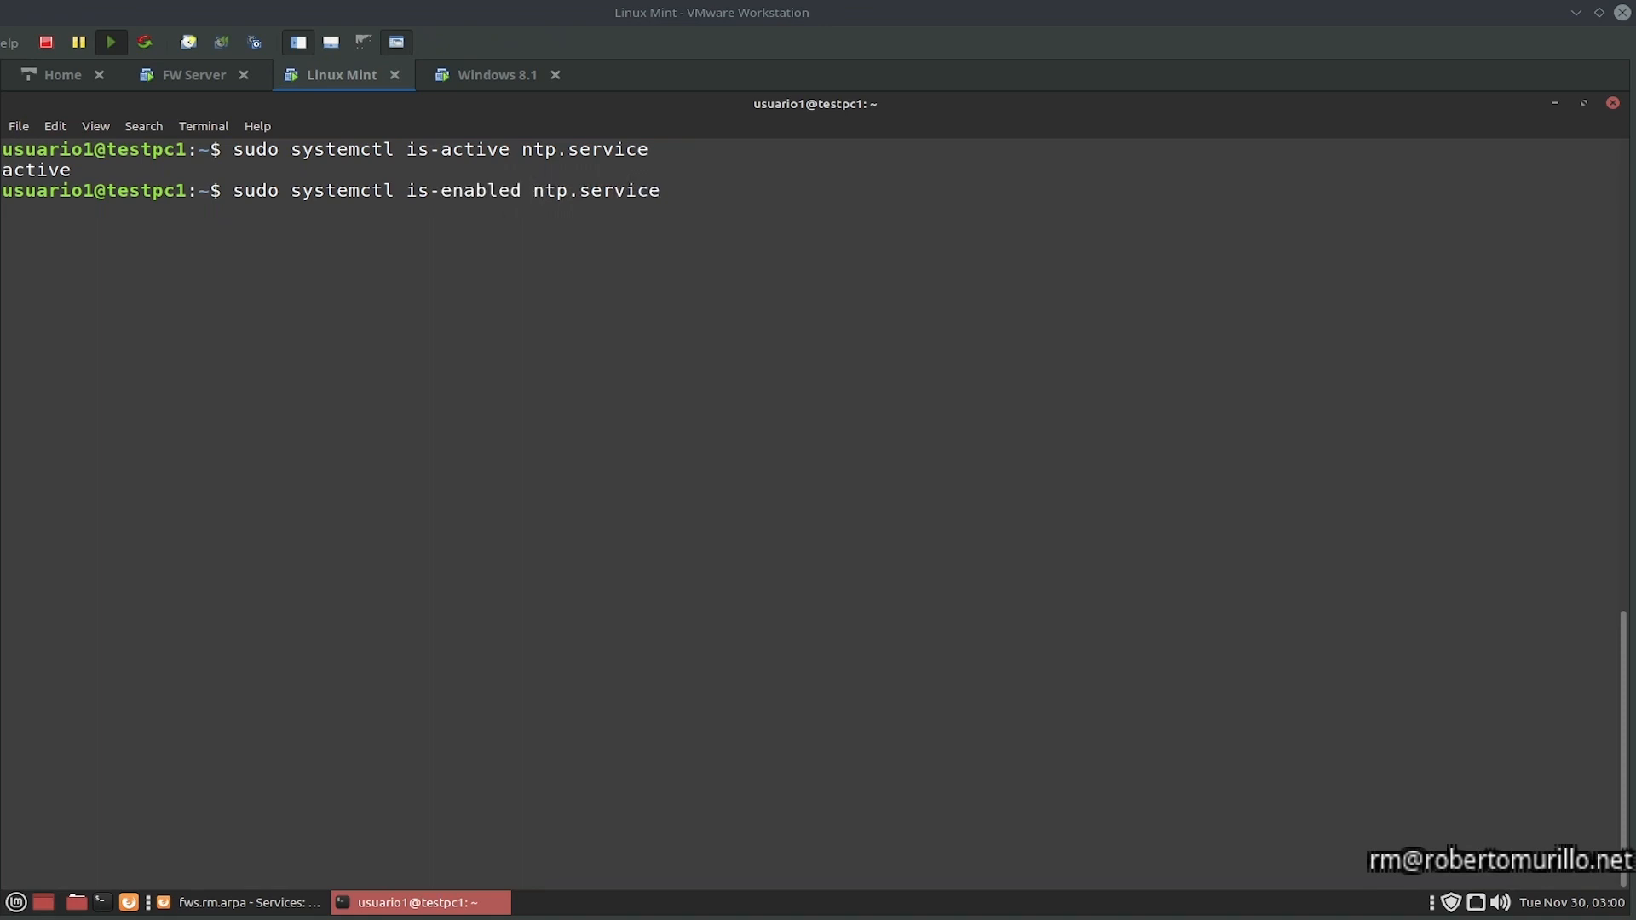
{"action": "key", "text": "Return"}
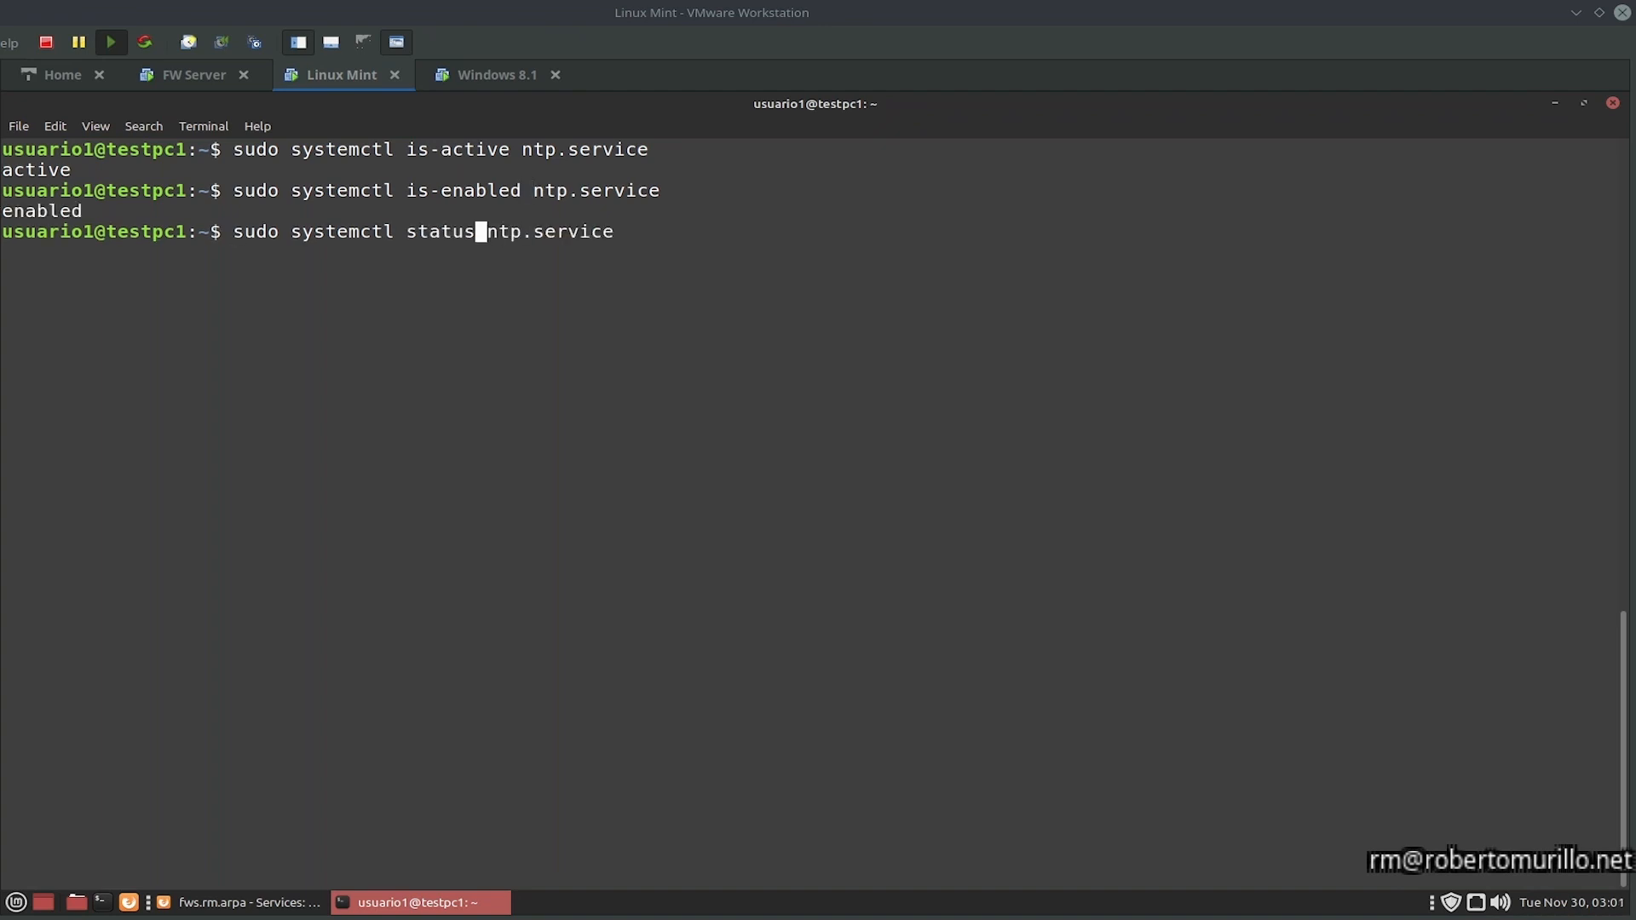
{"action": "key", "text": "Return"}
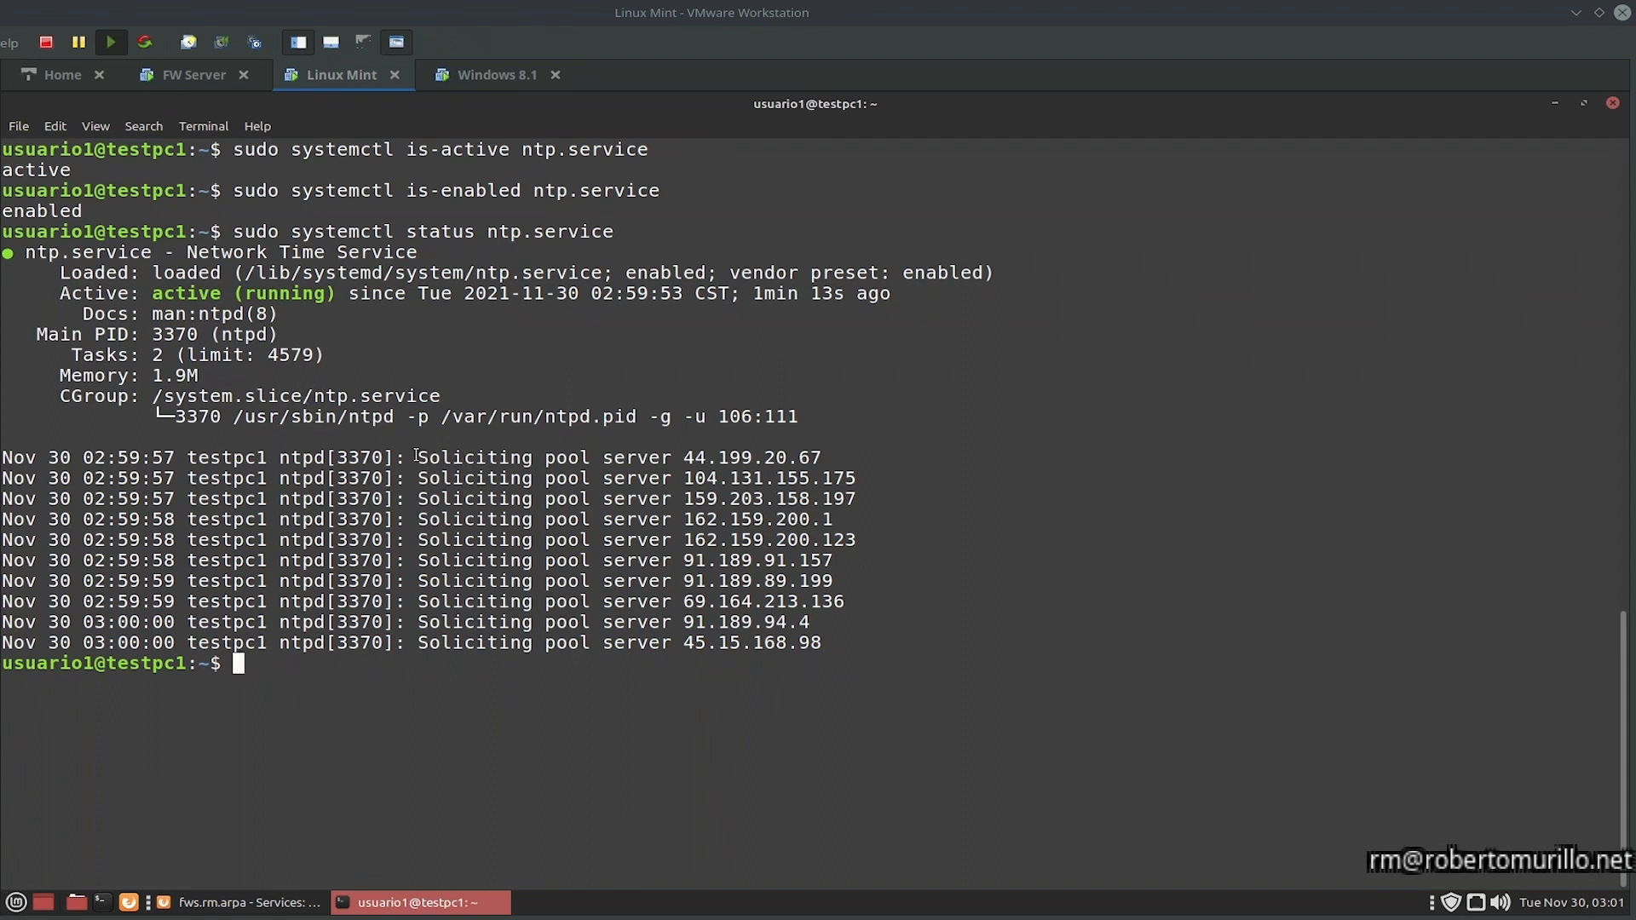
{"action": "left_click_drag", "start_coordinate": [422, 457], "coordinate": [826, 641]}
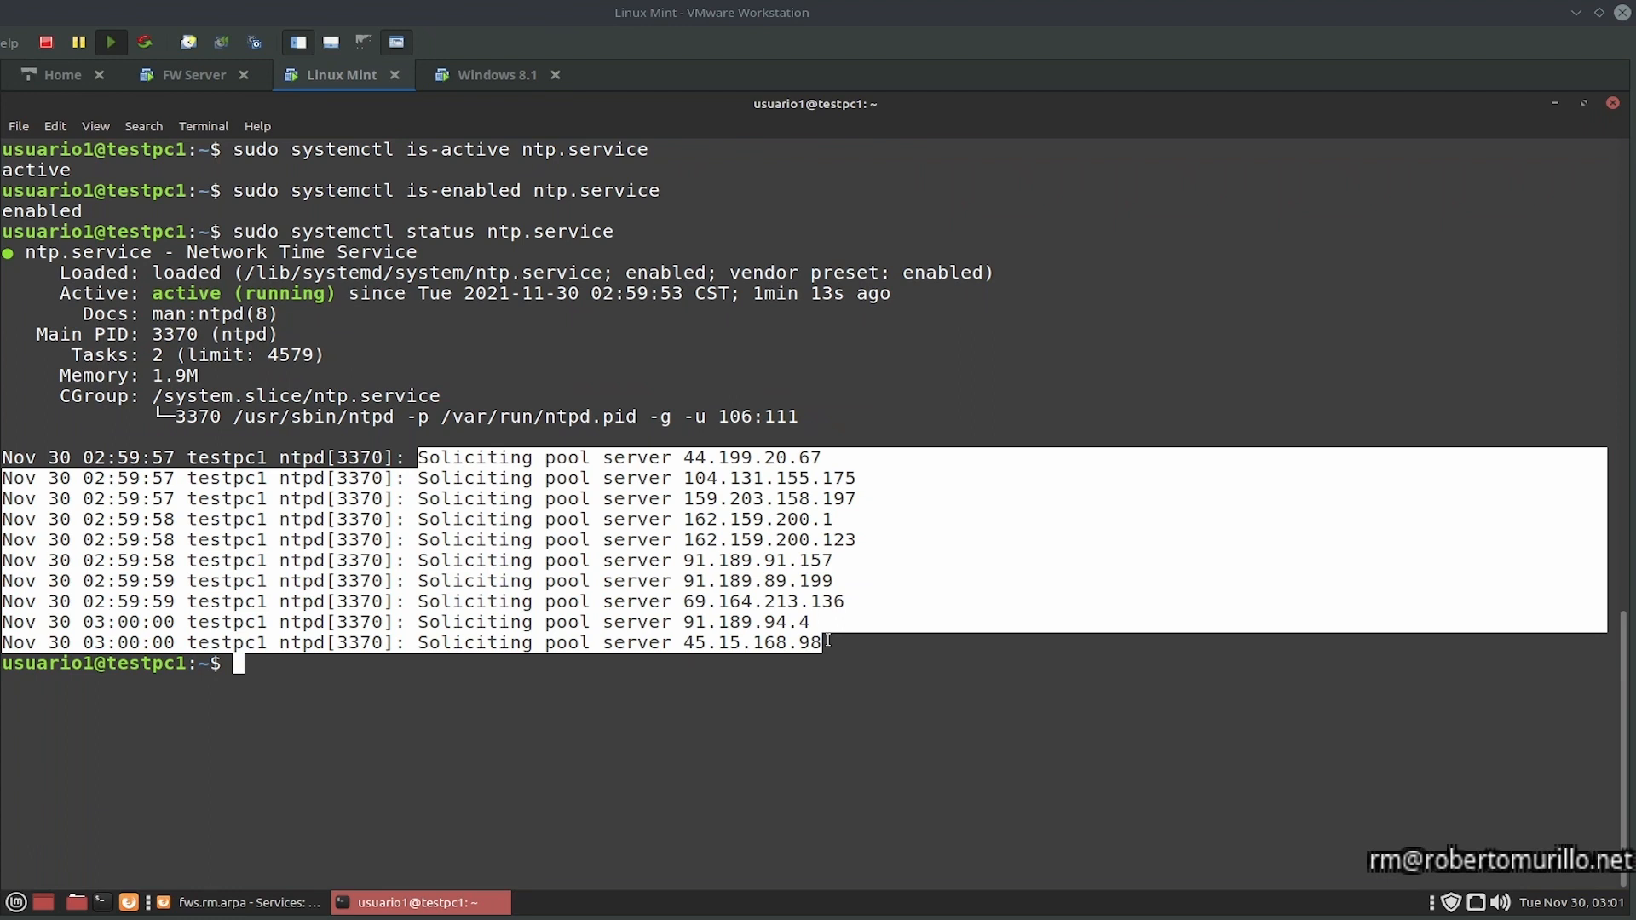
{"action": "key", "text": "ctrl+l"}
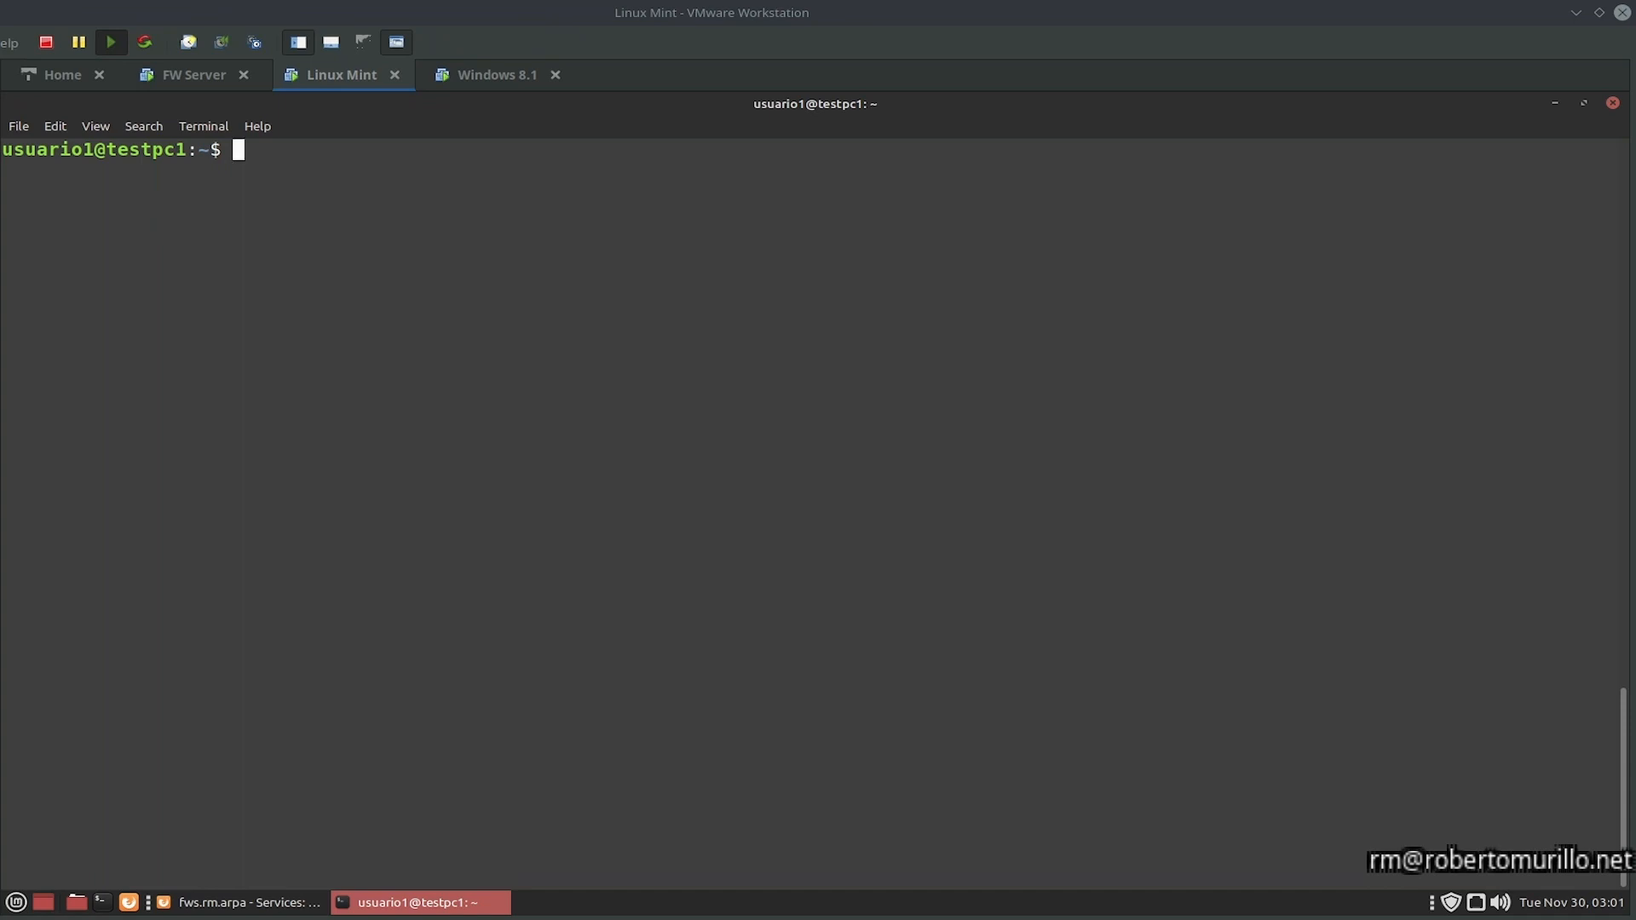
Step: Back up /etc/ntp.conf to /etc/ntp.conf.orig and open it in nano
{"action": "type", "text": "sudo cp -rpfv /etc/ntp.conf /etc/ntp.conf.orig"}
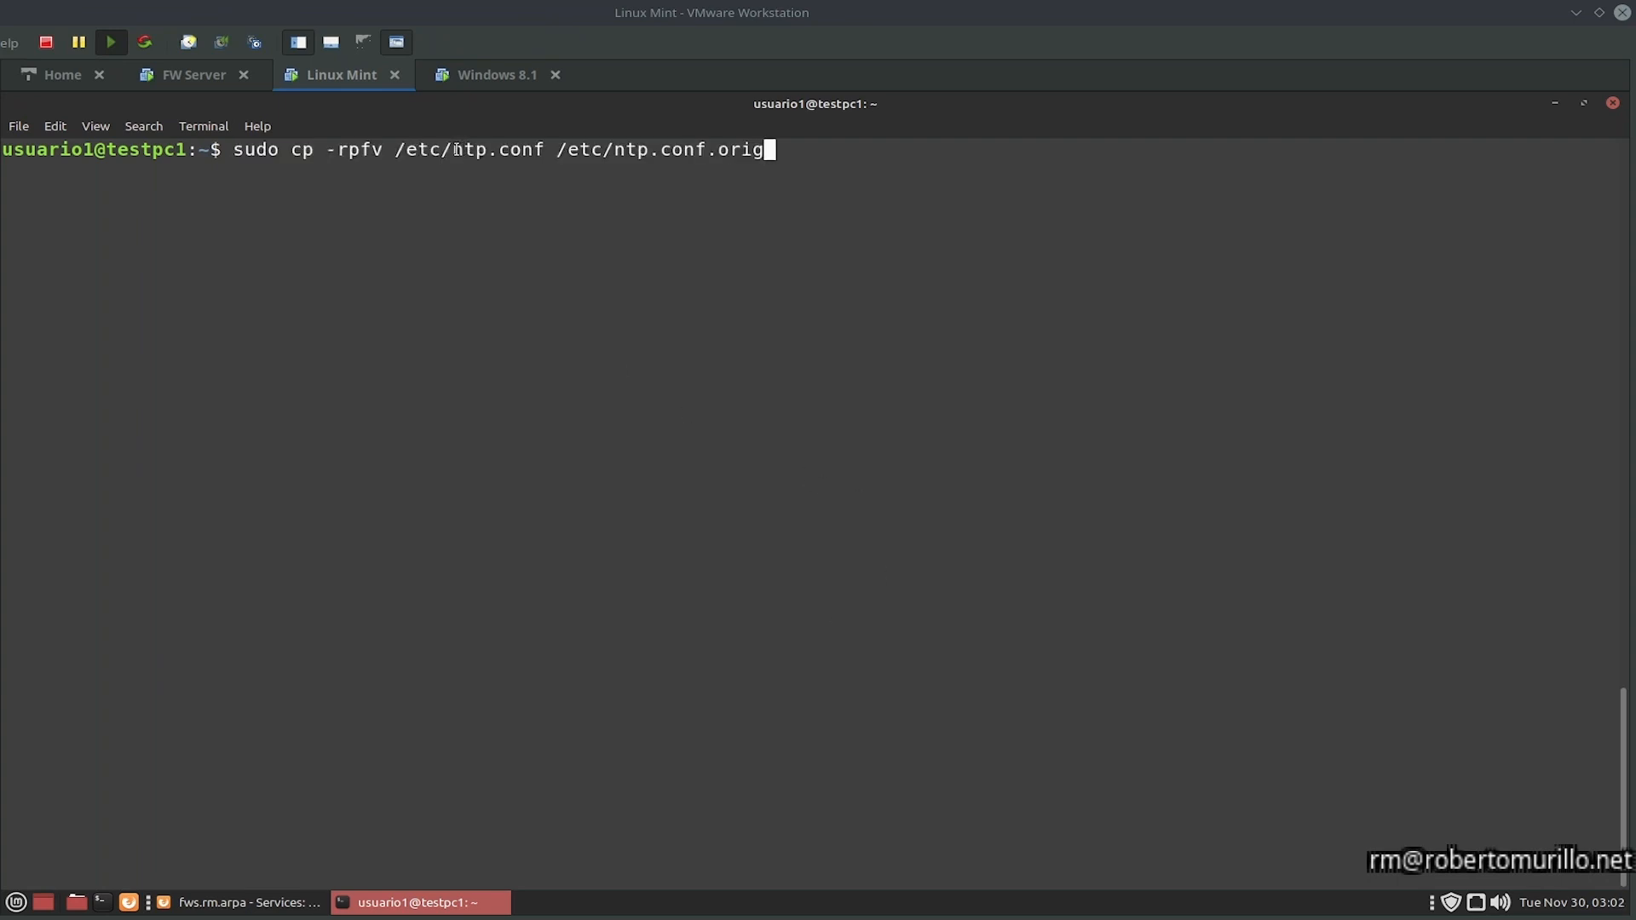
{"action": "left_click_drag", "start_coordinate": [458, 150], "coordinate": [546, 151]}
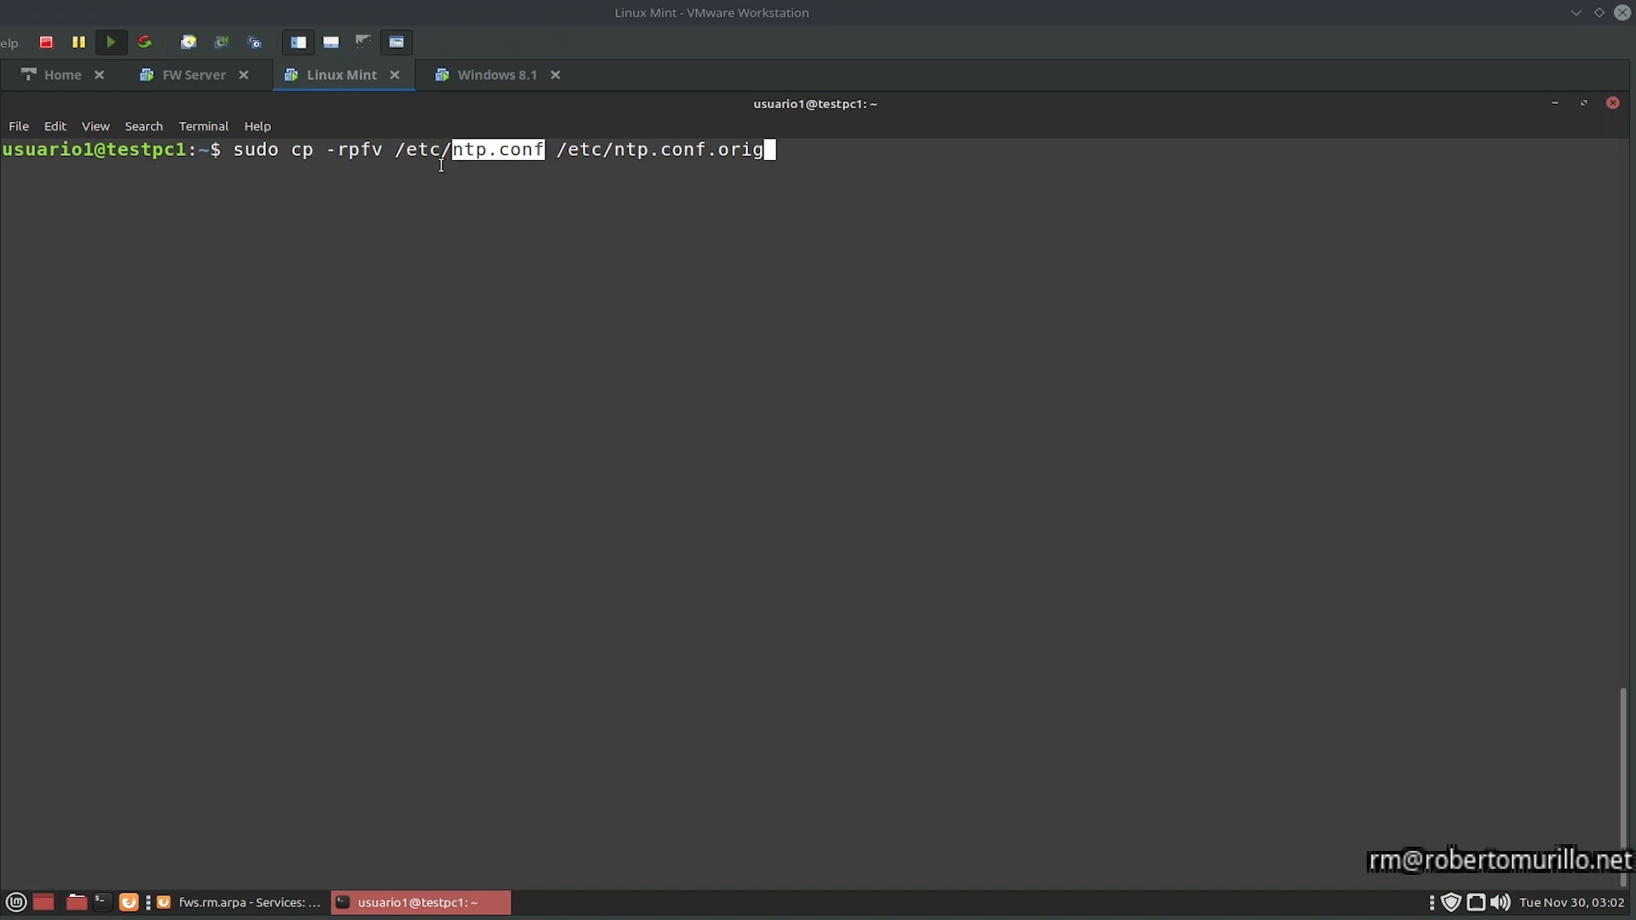
{"action": "key", "text": "Return"}
{"action": "type", "text": "sudo nano /etc/ntp.conf"}
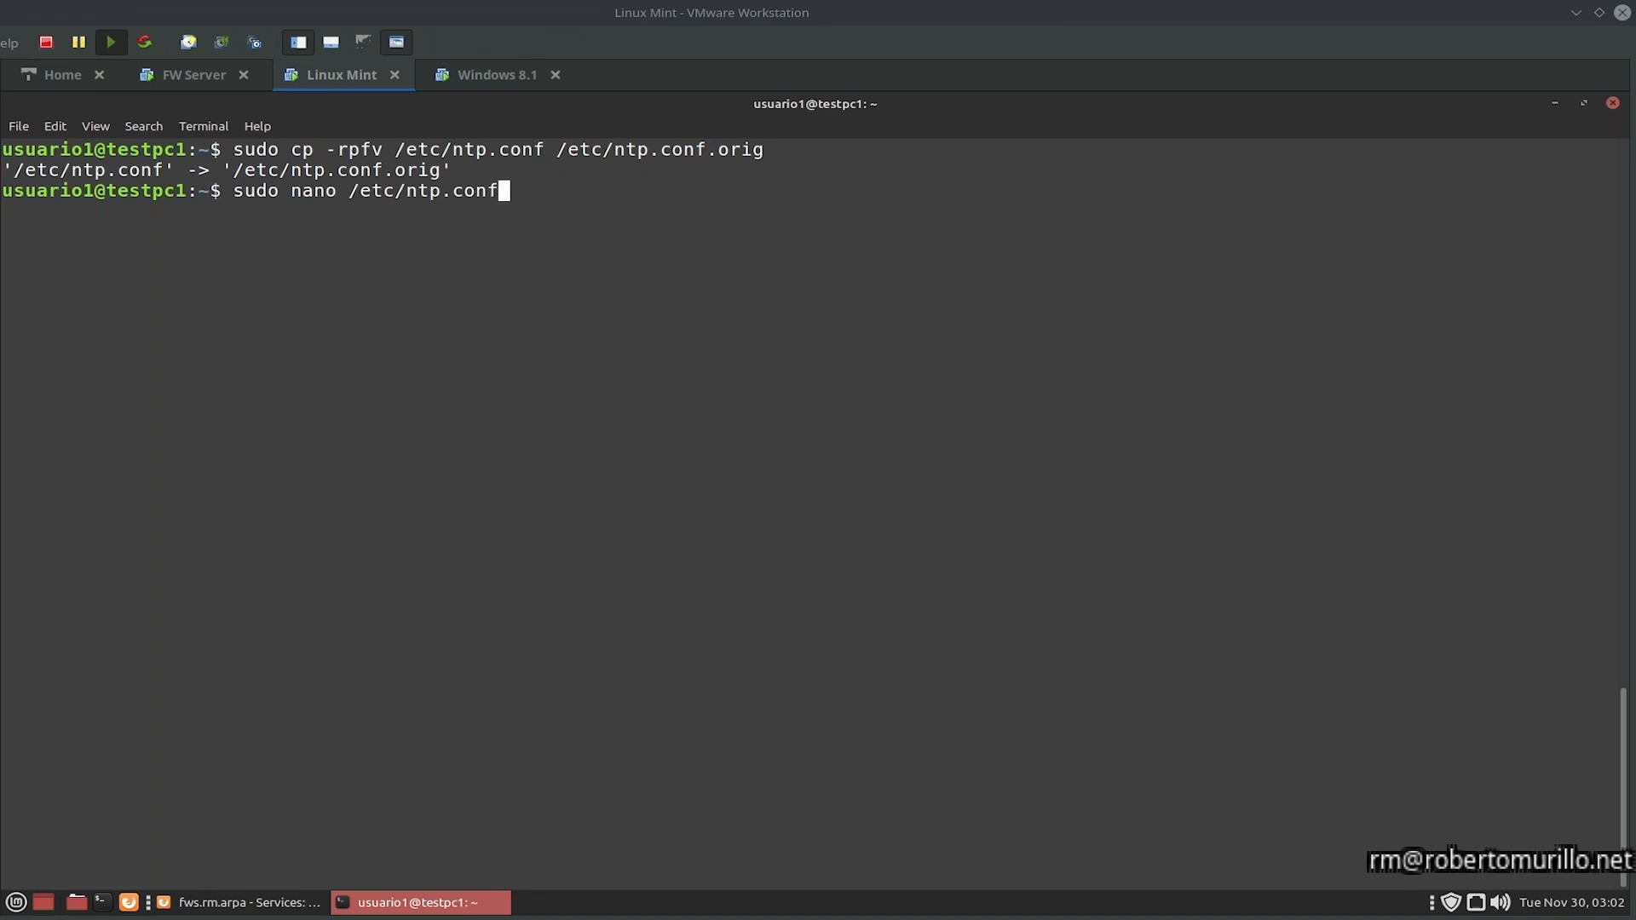
{"action": "key", "text": "Return"}
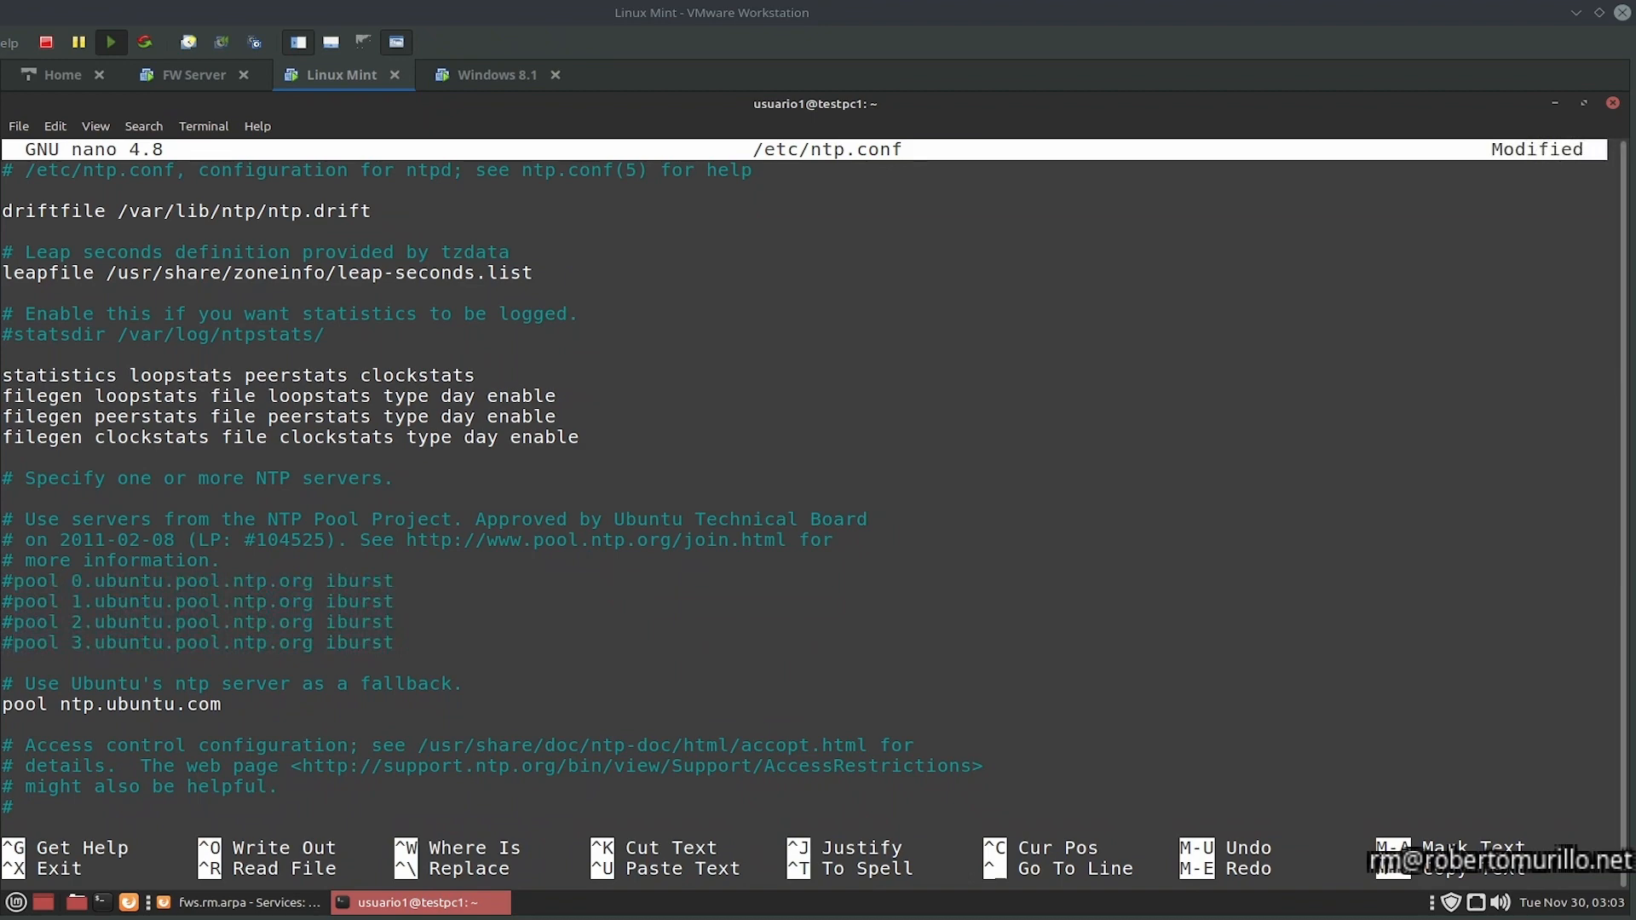
Step: Comment out the Ubuntu pool lines, add 'server 192.168.100.254', and save the file
{"action": "key", "text": "Down"}
{"action": "key", "text": "Down"}
{"action": "key", "text": "Down"}
{"action": "key", "text": "End"}
{"action": "key", "text": "BackSpace"}
{"action": "key", "text": "BackSpace"}
{"action": "key", "text": "BackSpace"}
{"action": "key", "text": "BackSpace"}
{"action": "key", "text": "BackSpace"}
{"action": "key", "text": "BackSpace"}
{"action": "key", "text": "BackSpace"}
{"action": "key", "text": "BackSpace"}
{"action": "key", "text": "BackSpace"}
{"action": "key", "text": "BackSpace"}
{"action": "key", "text": "BackSpace"}
{"action": "key", "text": "BackSpace"}
{"action": "key", "text": "BackSpace"}
{"action": "key", "text": "BackSpace"}
{"action": "key", "text": "BackSpace"}
{"action": "key", "text": "BackSpace"}
{"action": "key", "text": "BackSpace"}
{"action": "key", "text": "BackSpace"}
{"action": "key", "text": "BackSpace"}
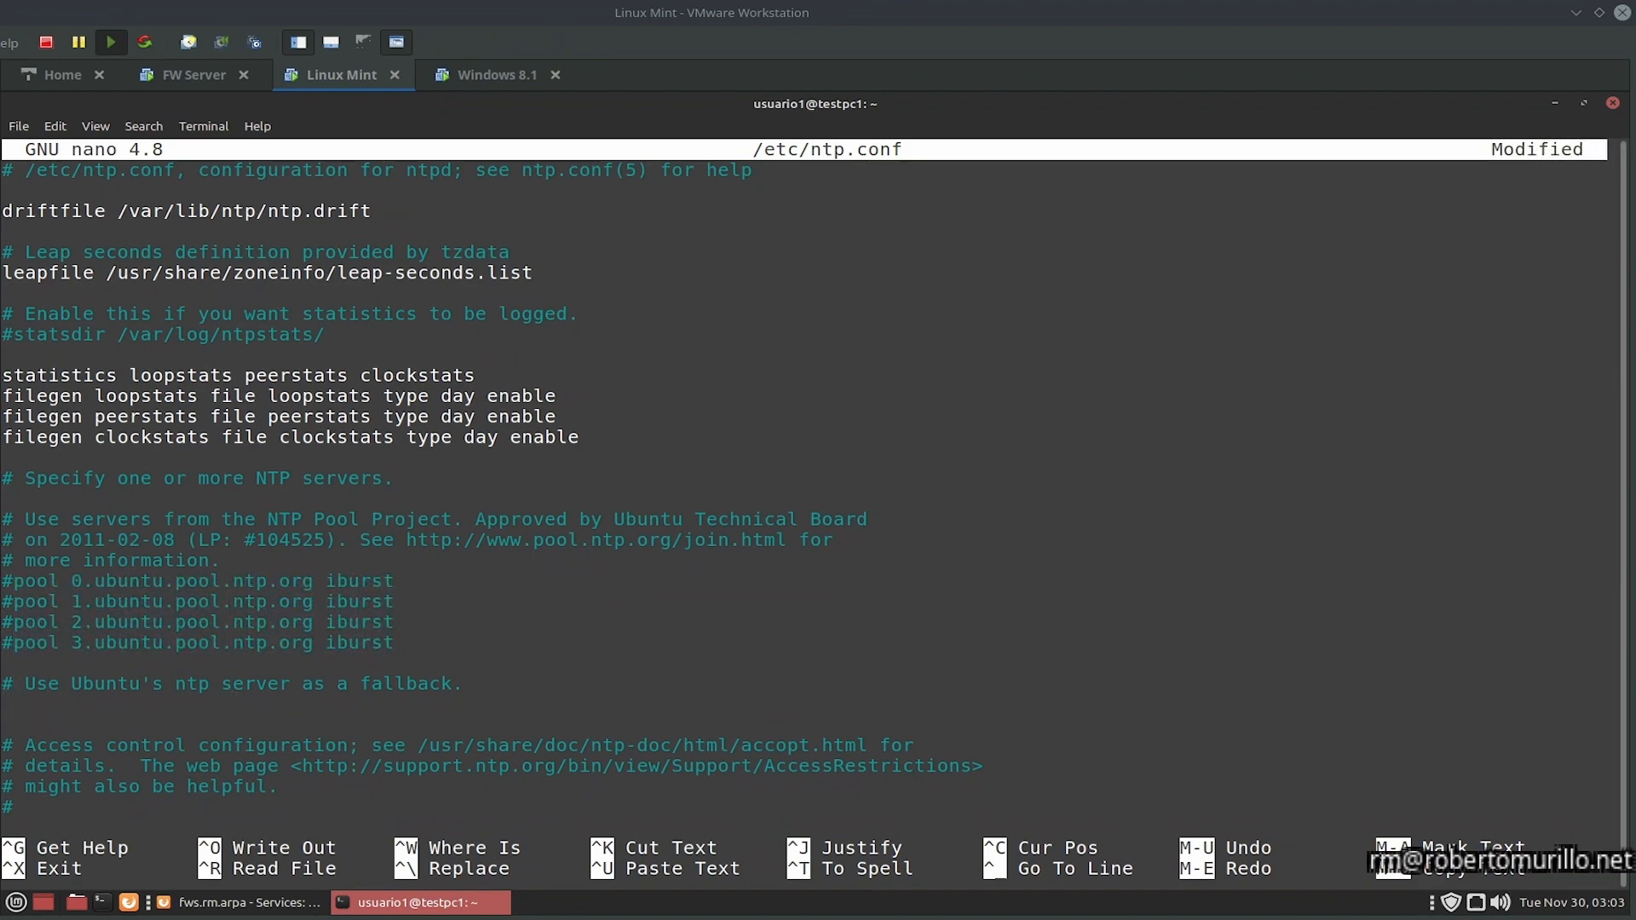
{"action": "type", "text": "server 192.168.100.254"}
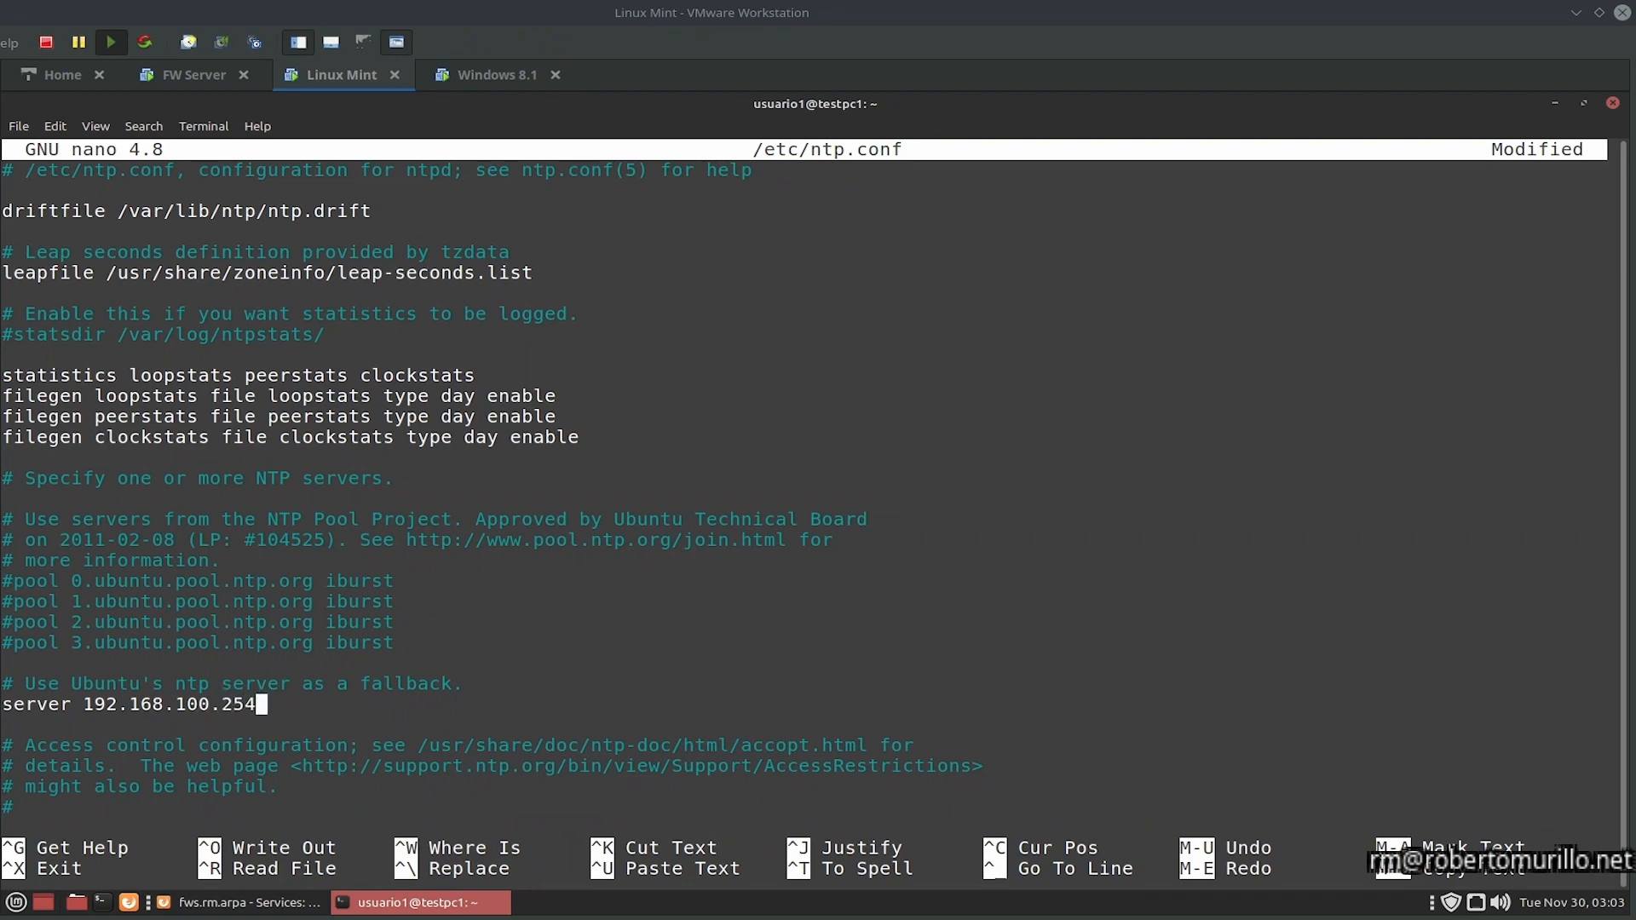
{"action": "key", "text": "ctrl+x"}
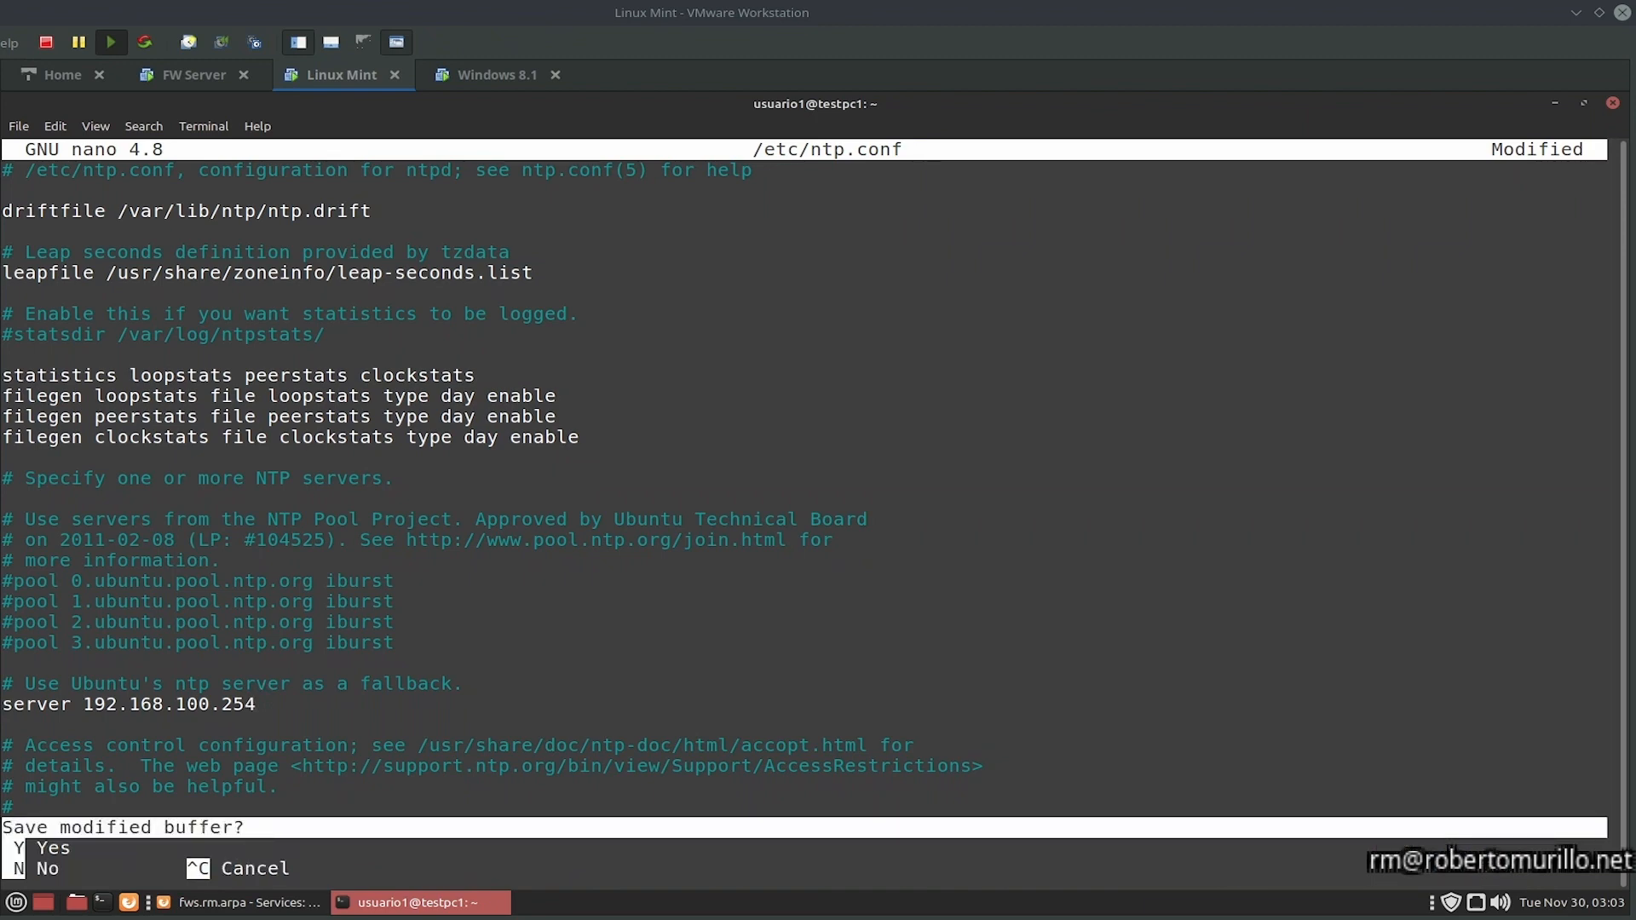
{"action": "key", "text": "y"}
{"action": "key", "text": "Return"}
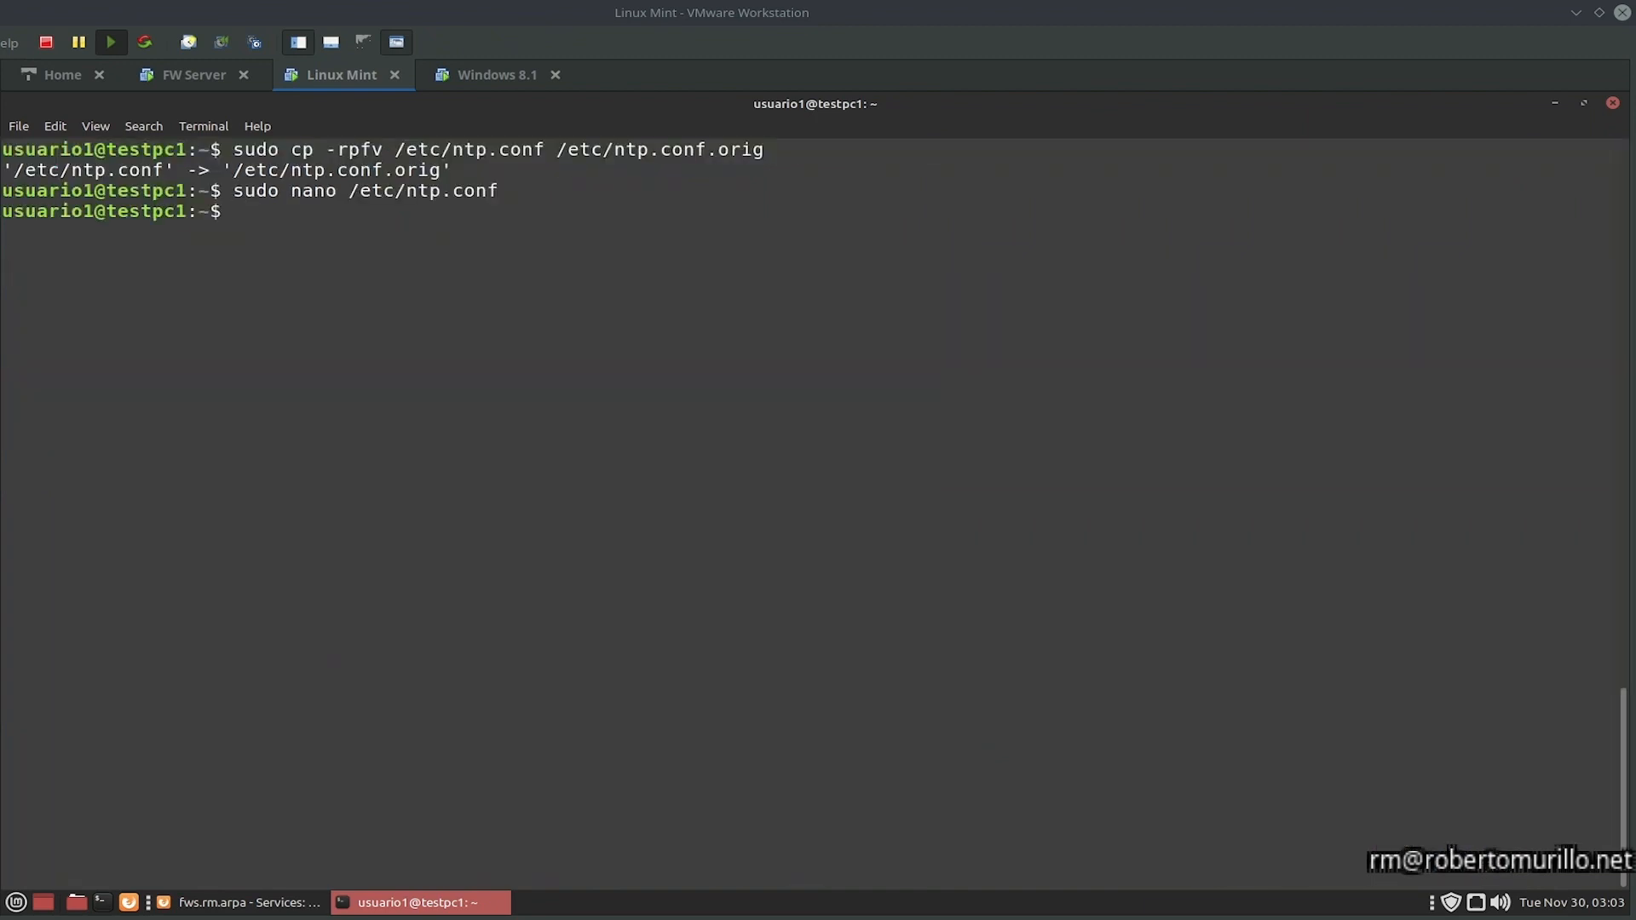
Step: Restart ntp.service and view its status with 'sudo systemctl status ntp.service'
{"action": "type", "text": "sudo systemctl restart ntp.service"}
{"action": "key", "text": "Return"}
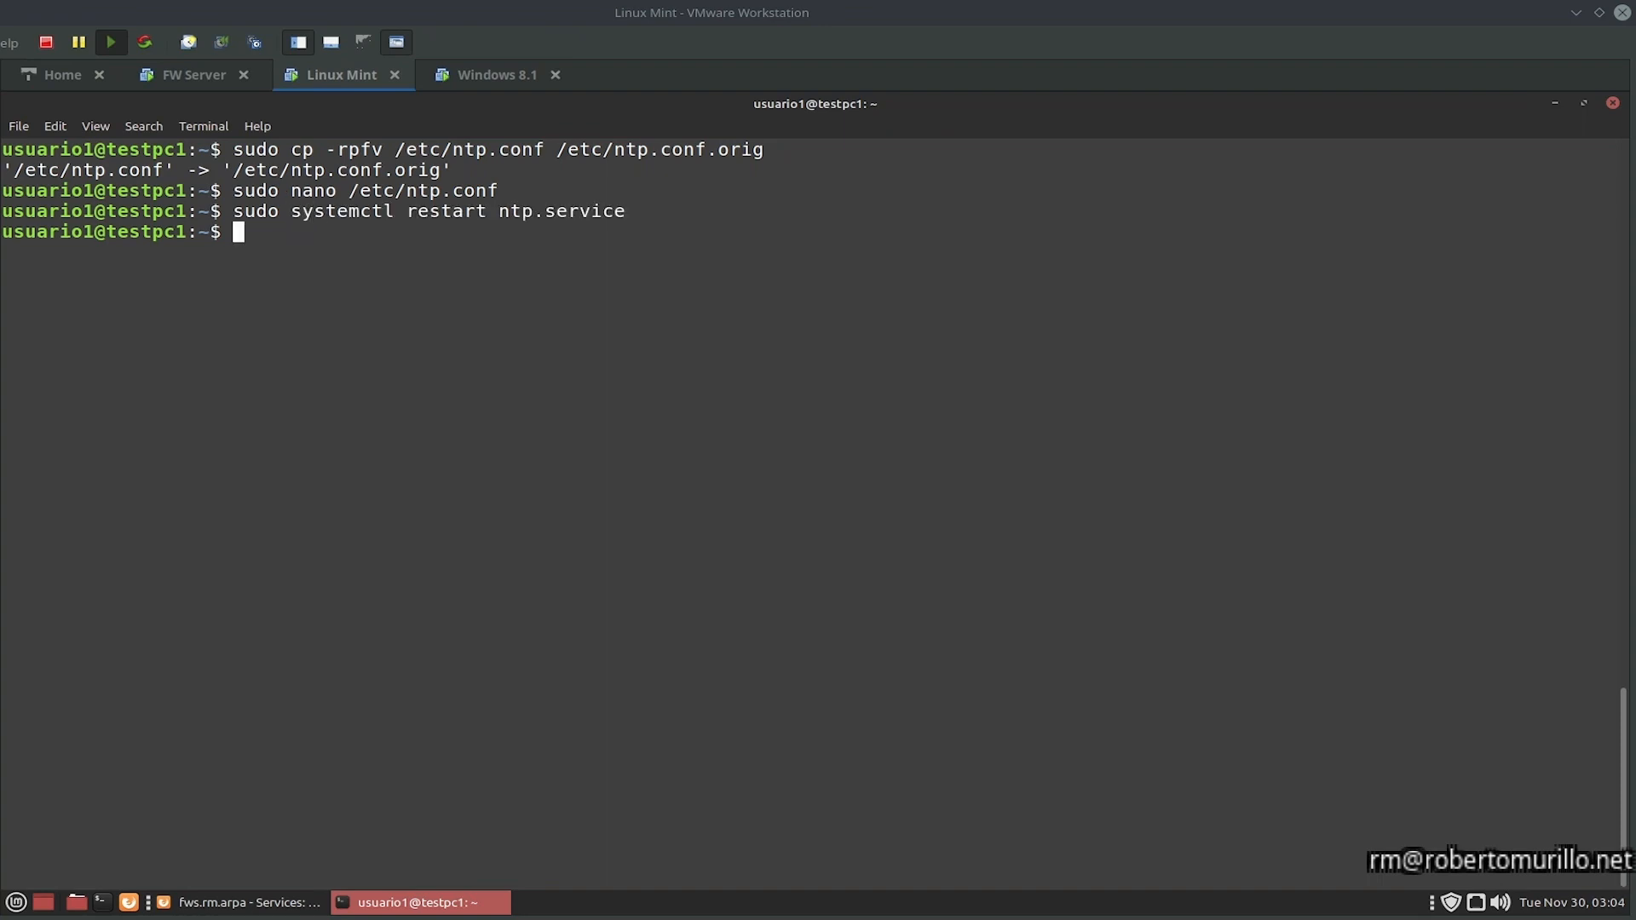
{"action": "key", "text": "Up"}
{"action": "key", "text": "Left"}
{"action": "key", "text": "Left"}
{"action": "key", "text": "Left"}
{"action": "key", "text": "Left"}
{"action": "key", "text": "Left"}
{"action": "key", "text": "Left"}
{"action": "key", "text": "Left"}
{"action": "key", "text": "Left"}
{"action": "key", "text": "Left"}
{"action": "key", "text": "Left"}
{"action": "key", "text": "Left"}
{"action": "key", "text": "Left"}
{"action": "key", "text": "BackSpace"}
{"action": "key", "text": "BackSpace"}
{"action": "key", "text": "BackSpace"}
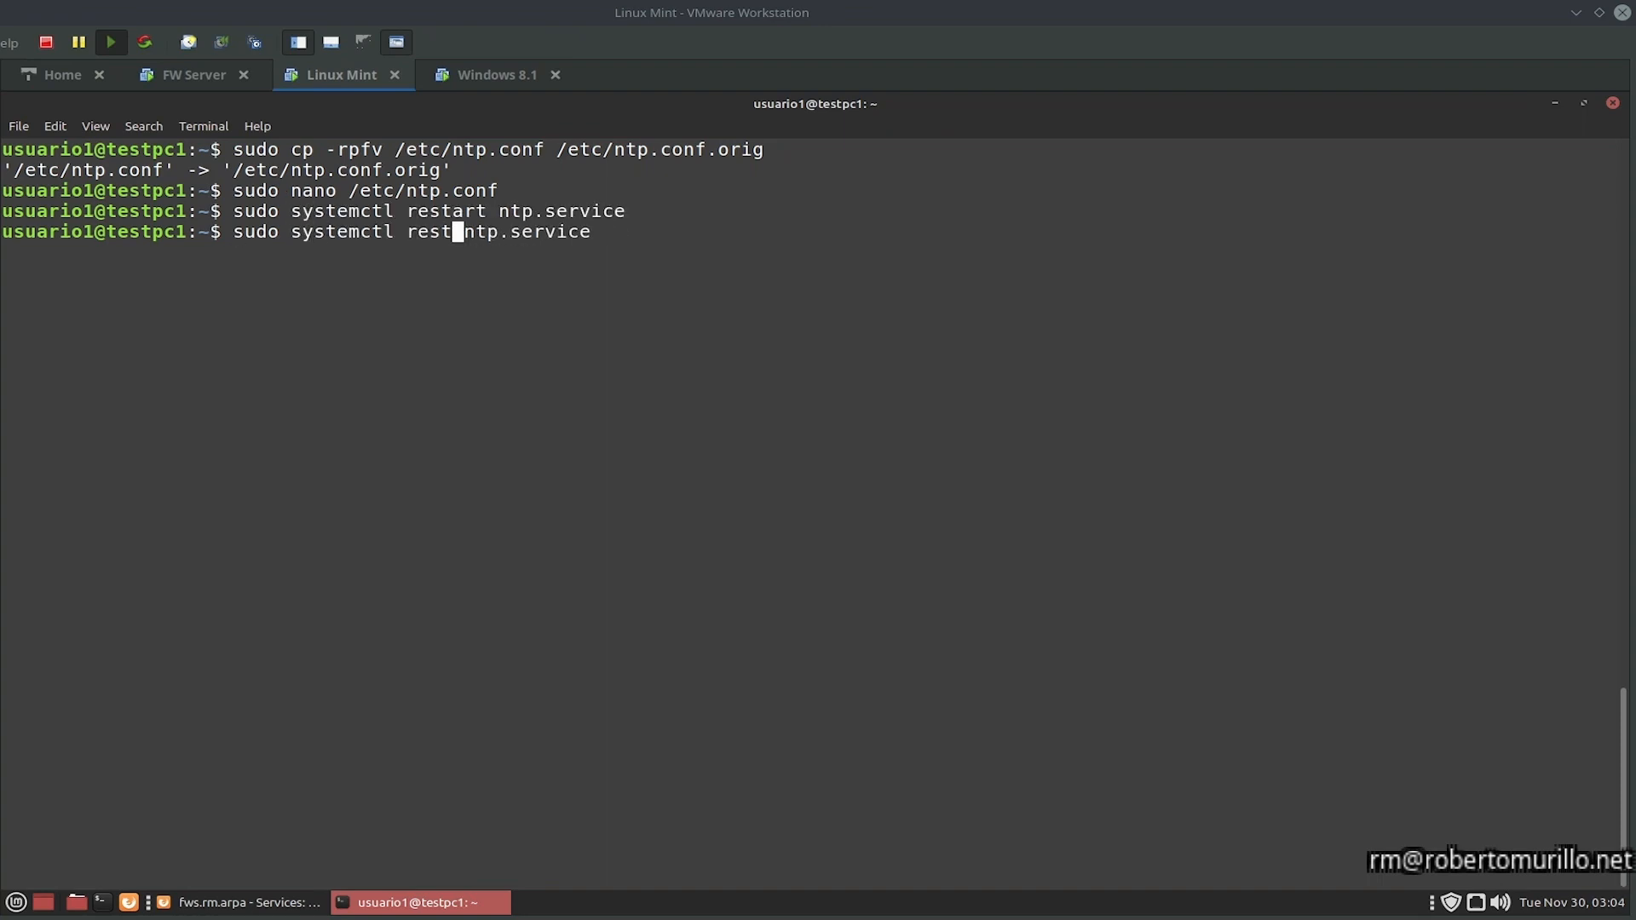
{"action": "key", "text": "BackSpace"}
{"action": "key", "text": "BackSpace"}
{"action": "key", "text": "BackSpace"}
{"action": "key", "text": "BackSpace"}
{"action": "type", "text": "status"}
{"action": "key", "text": "Return"}
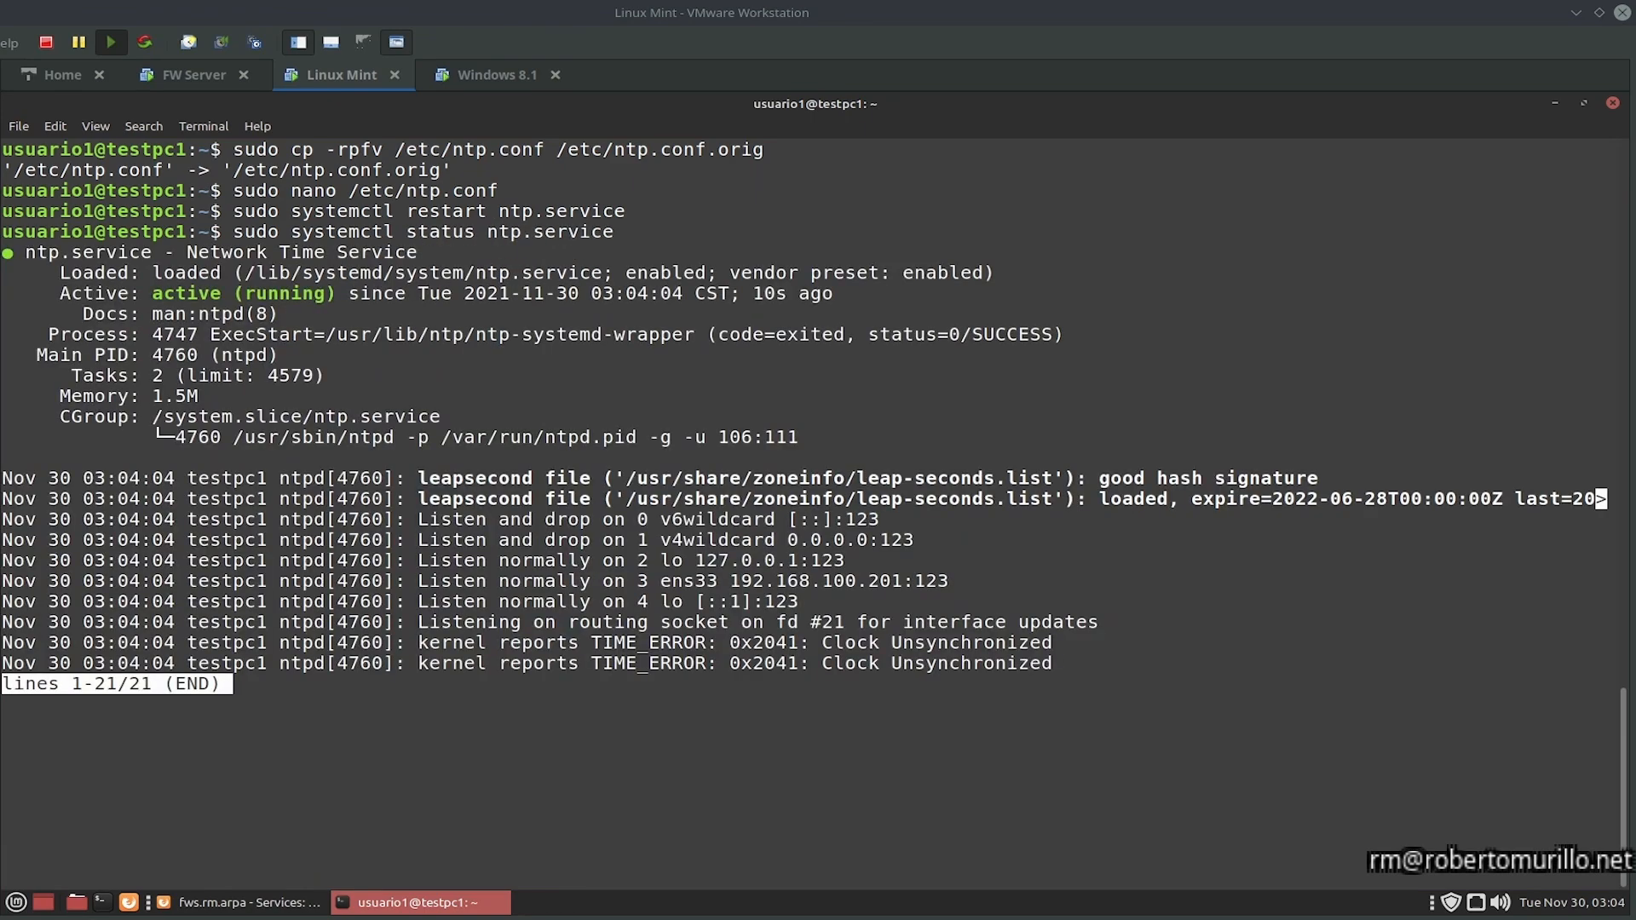
Step: Note the 192.168.100.201 listening address and TIME_ERROR unsynchronized message, then clear the screen
{"action": "left_click_drag", "start_coordinate": [638, 580], "coordinate": [949, 581]}
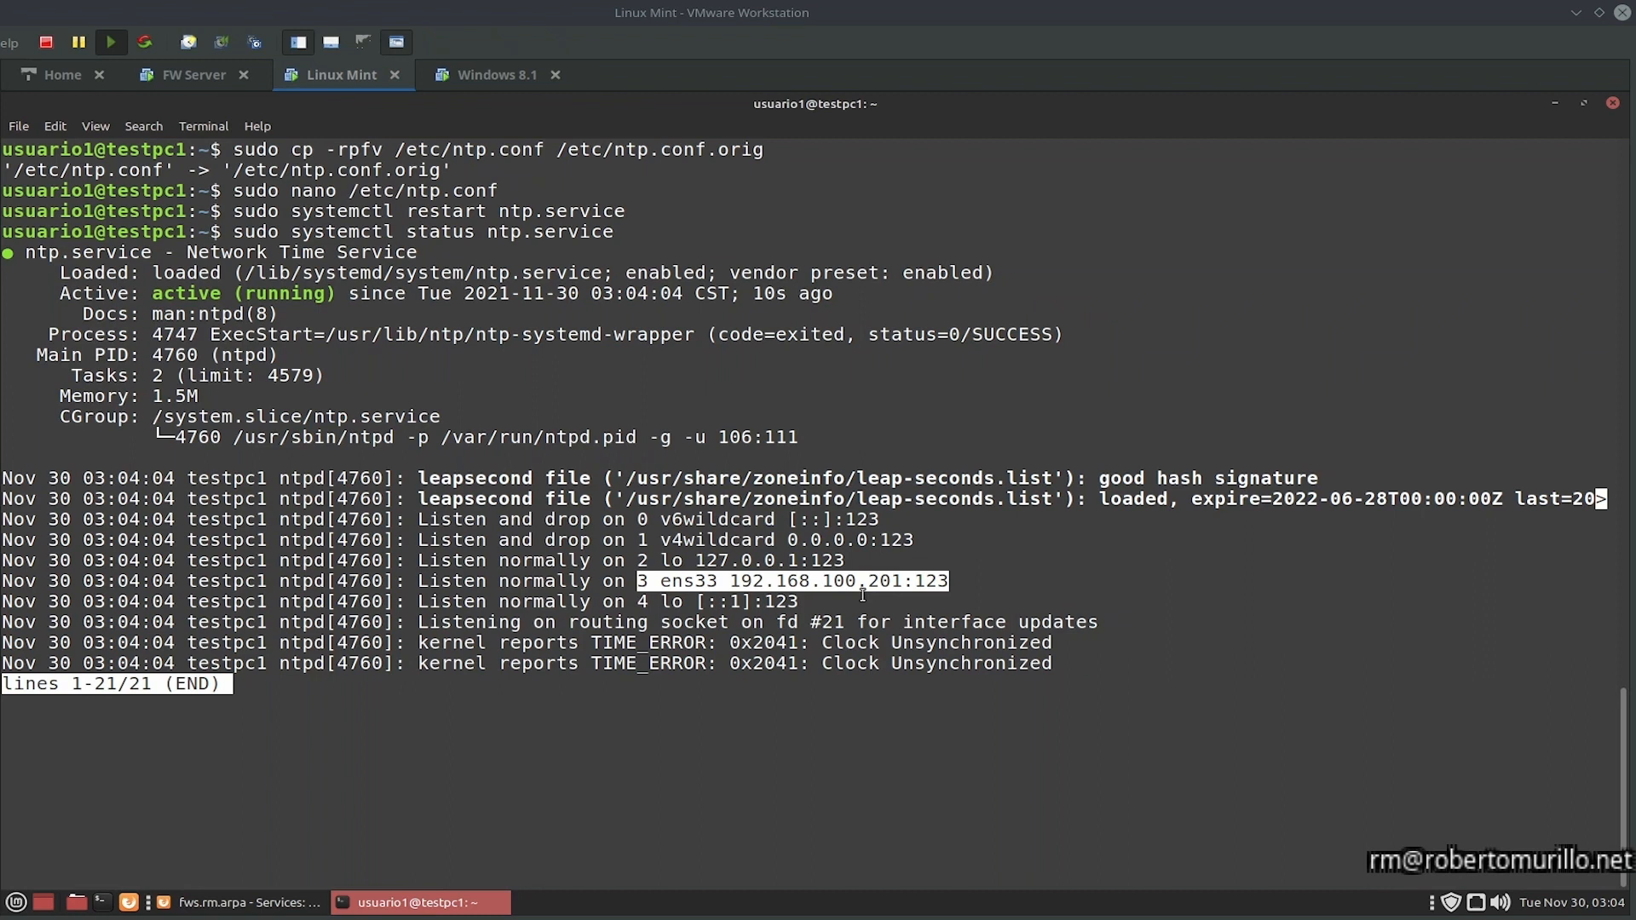
{"action": "left_click_drag", "start_coordinate": [602, 642], "coordinate": [706, 642]}
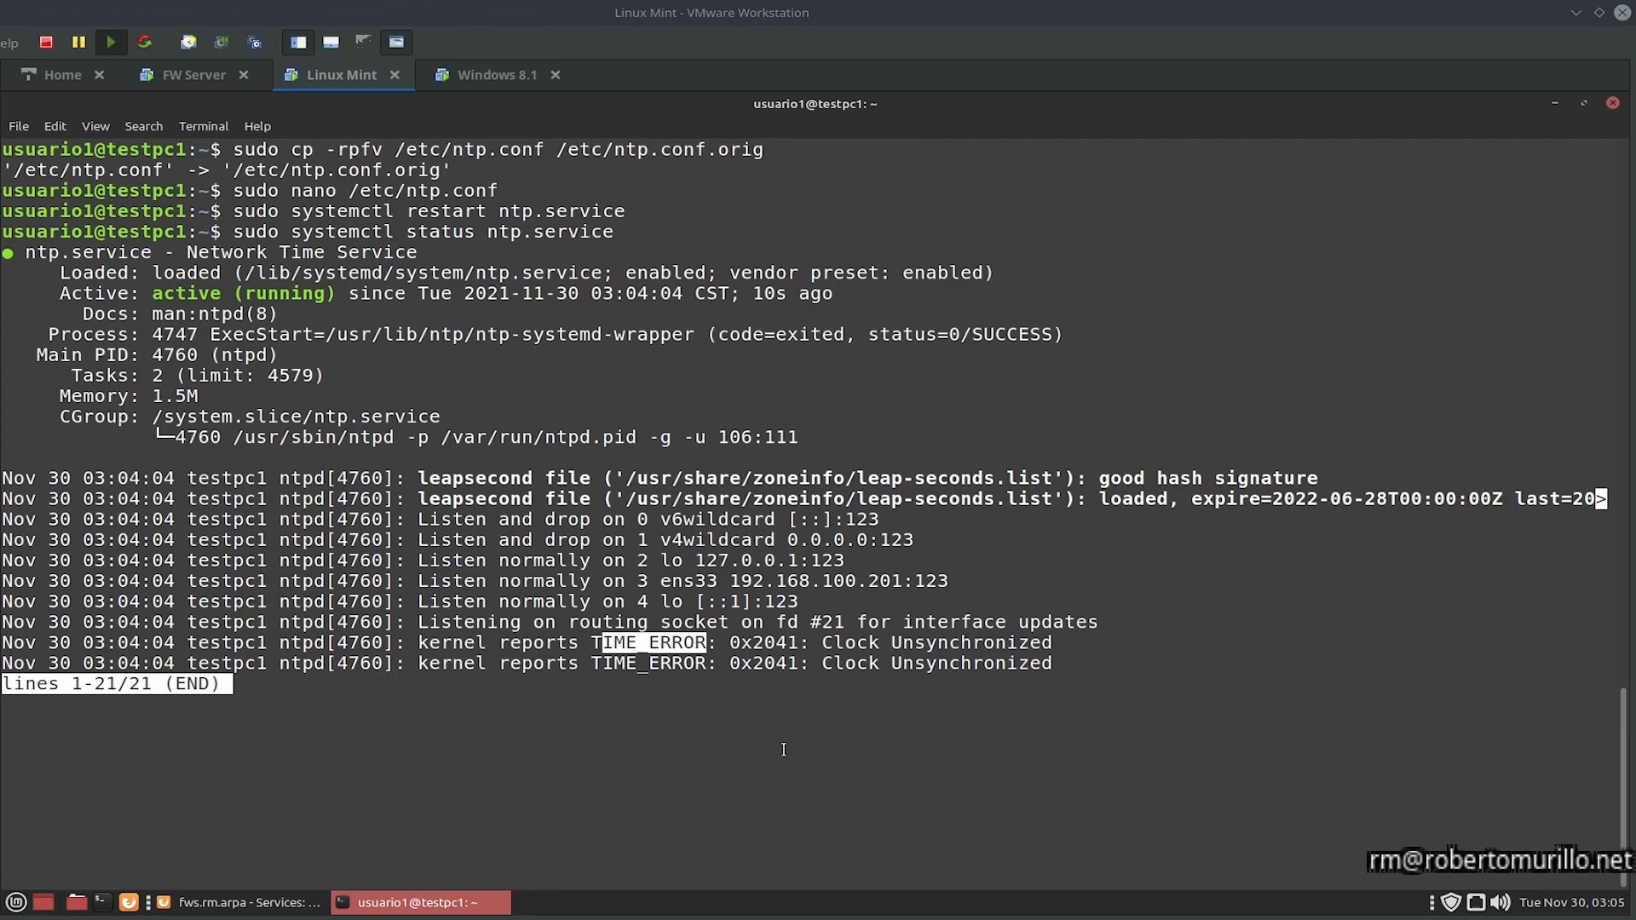
{"action": "key", "text": "q"}
{"action": "key", "text": "ctrl+l"}
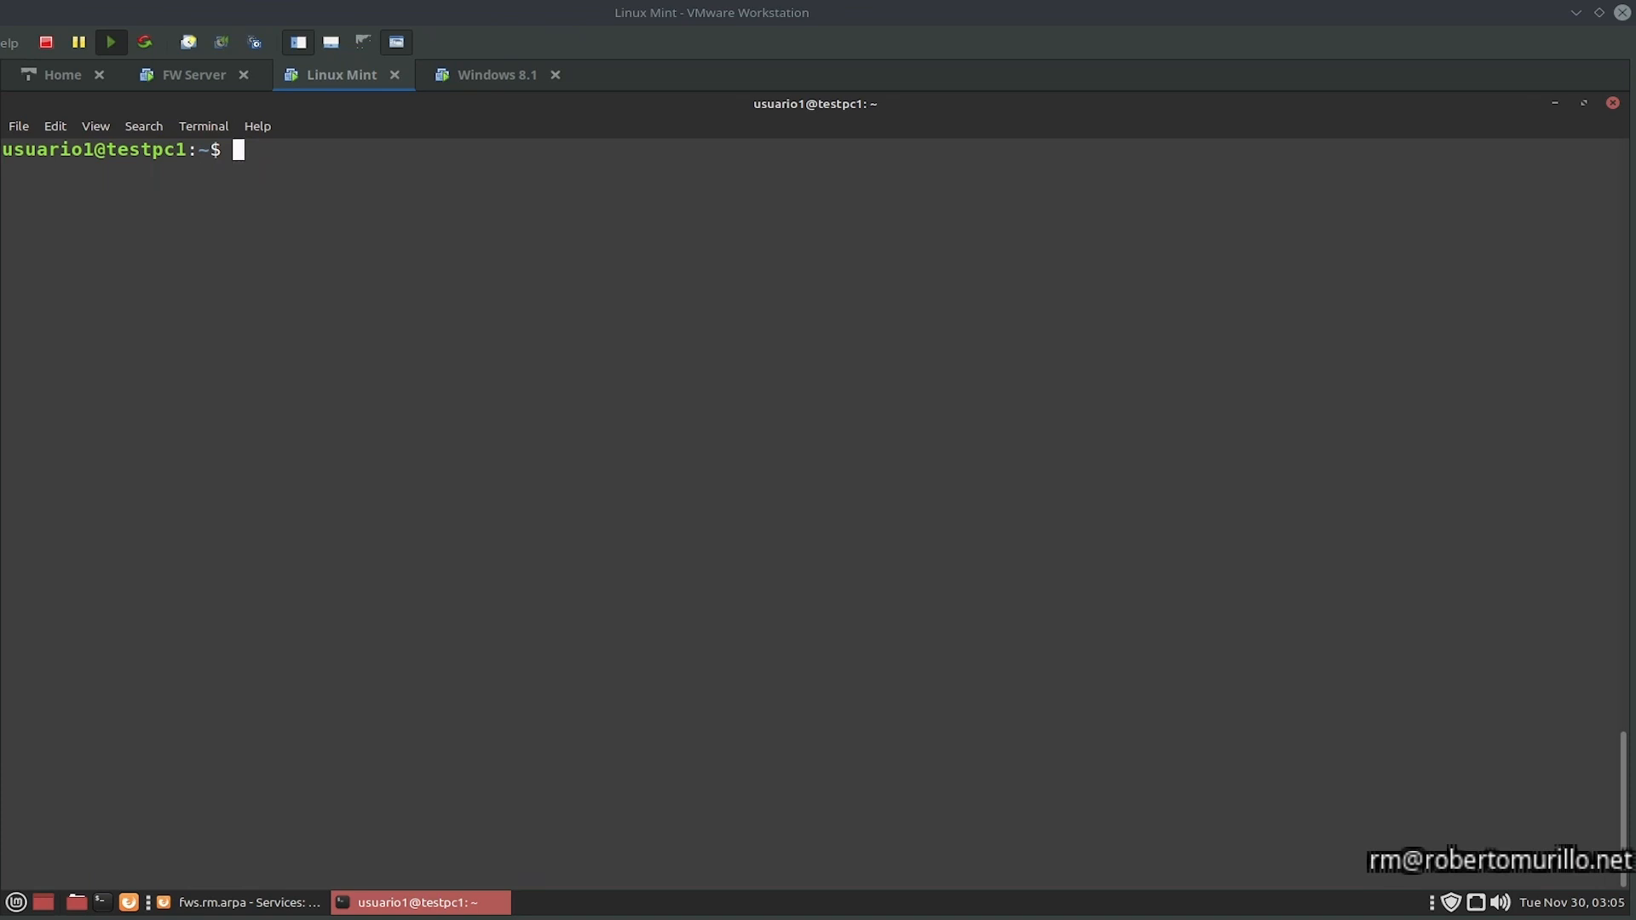
Step: Verify with 'sudo ntpq -p' peer fws.rm.arpa at stratum 2, refid 163.237.218.19, then print the date
{"action": "type", "text": "sudo ntpq -p"}
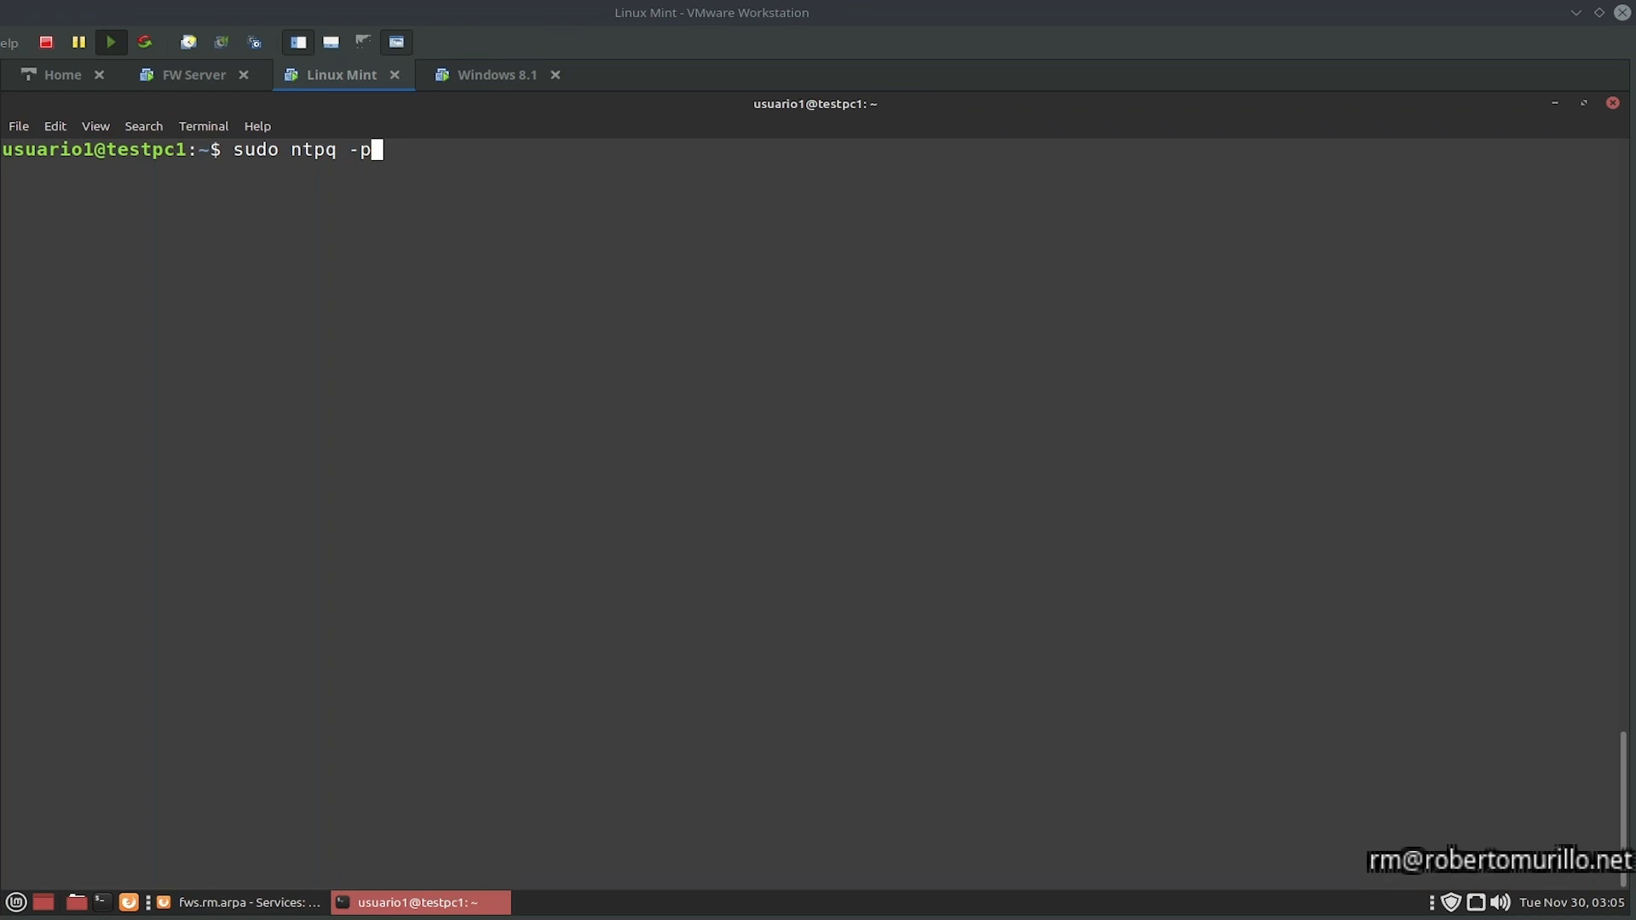
{"action": "key", "text": "Return"}
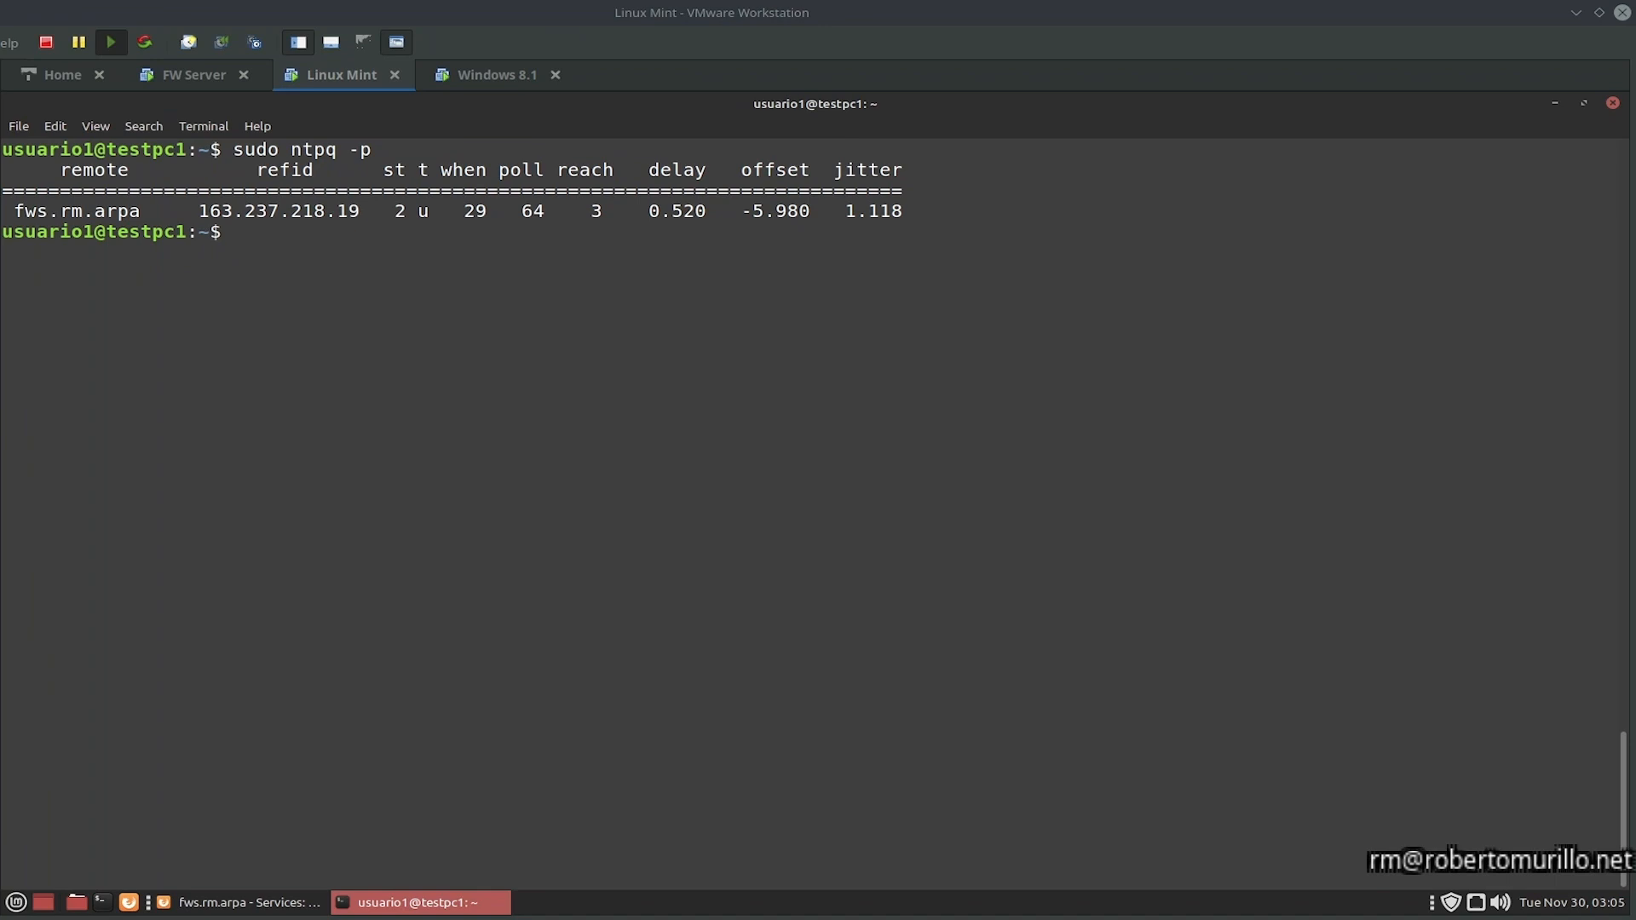
{"action": "double_click", "coordinate": [396, 210]}
{"action": "left_click_drag", "start_coordinate": [14, 210], "coordinate": [147, 207]}
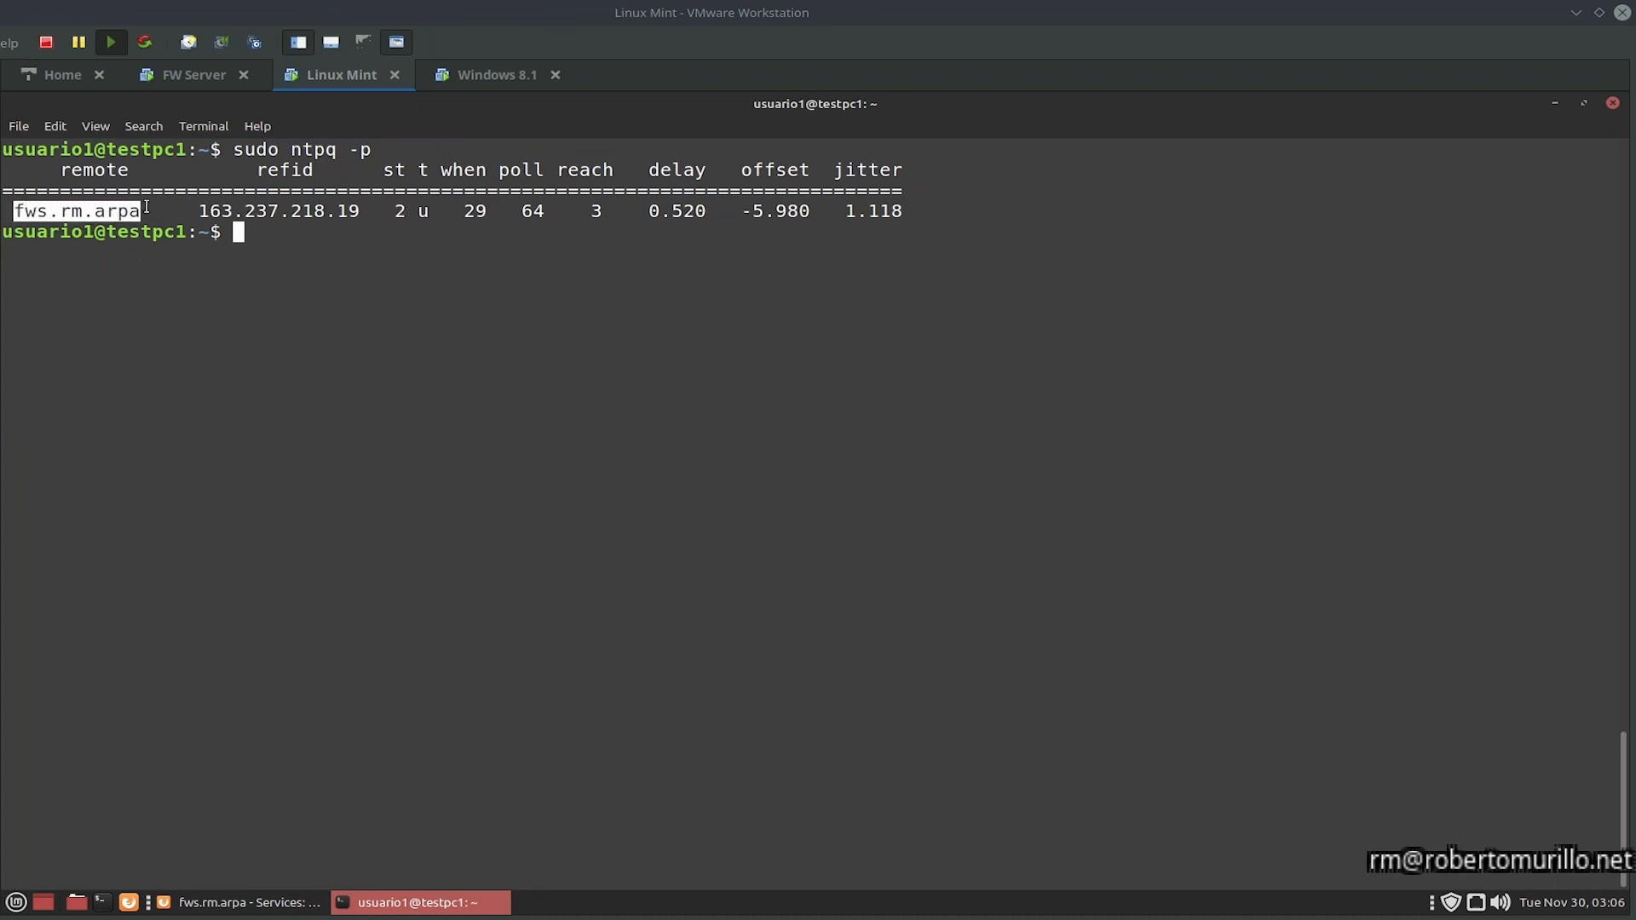
{"action": "double_click", "coordinate": [400, 211]}
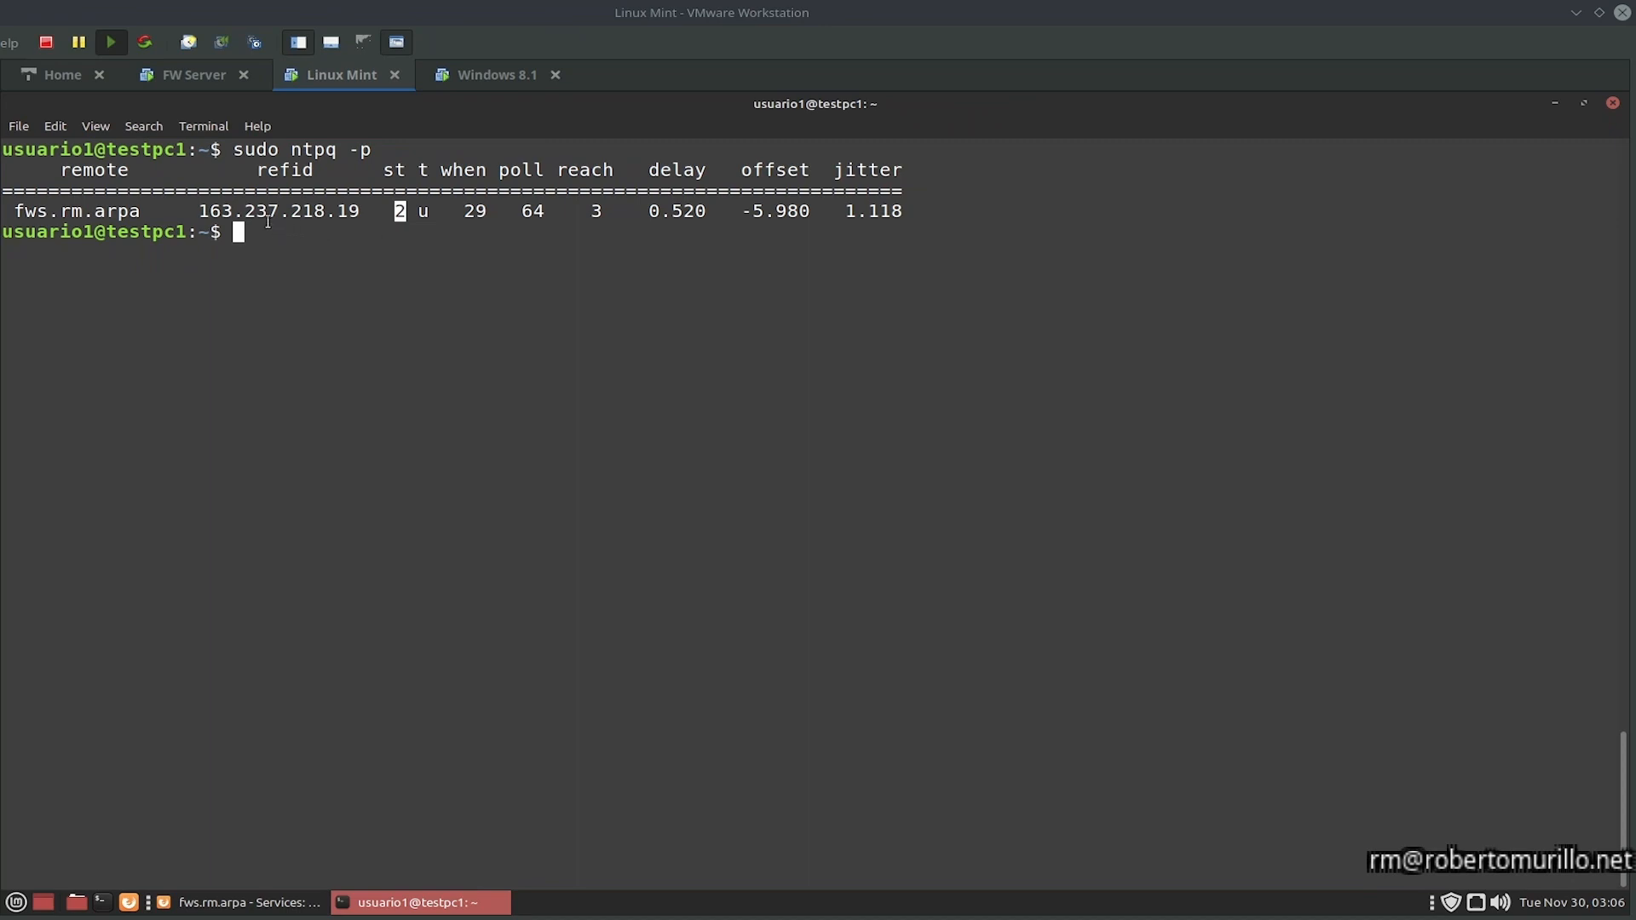
{"action": "left_click_drag", "start_coordinate": [208, 210], "coordinate": [361, 213]}
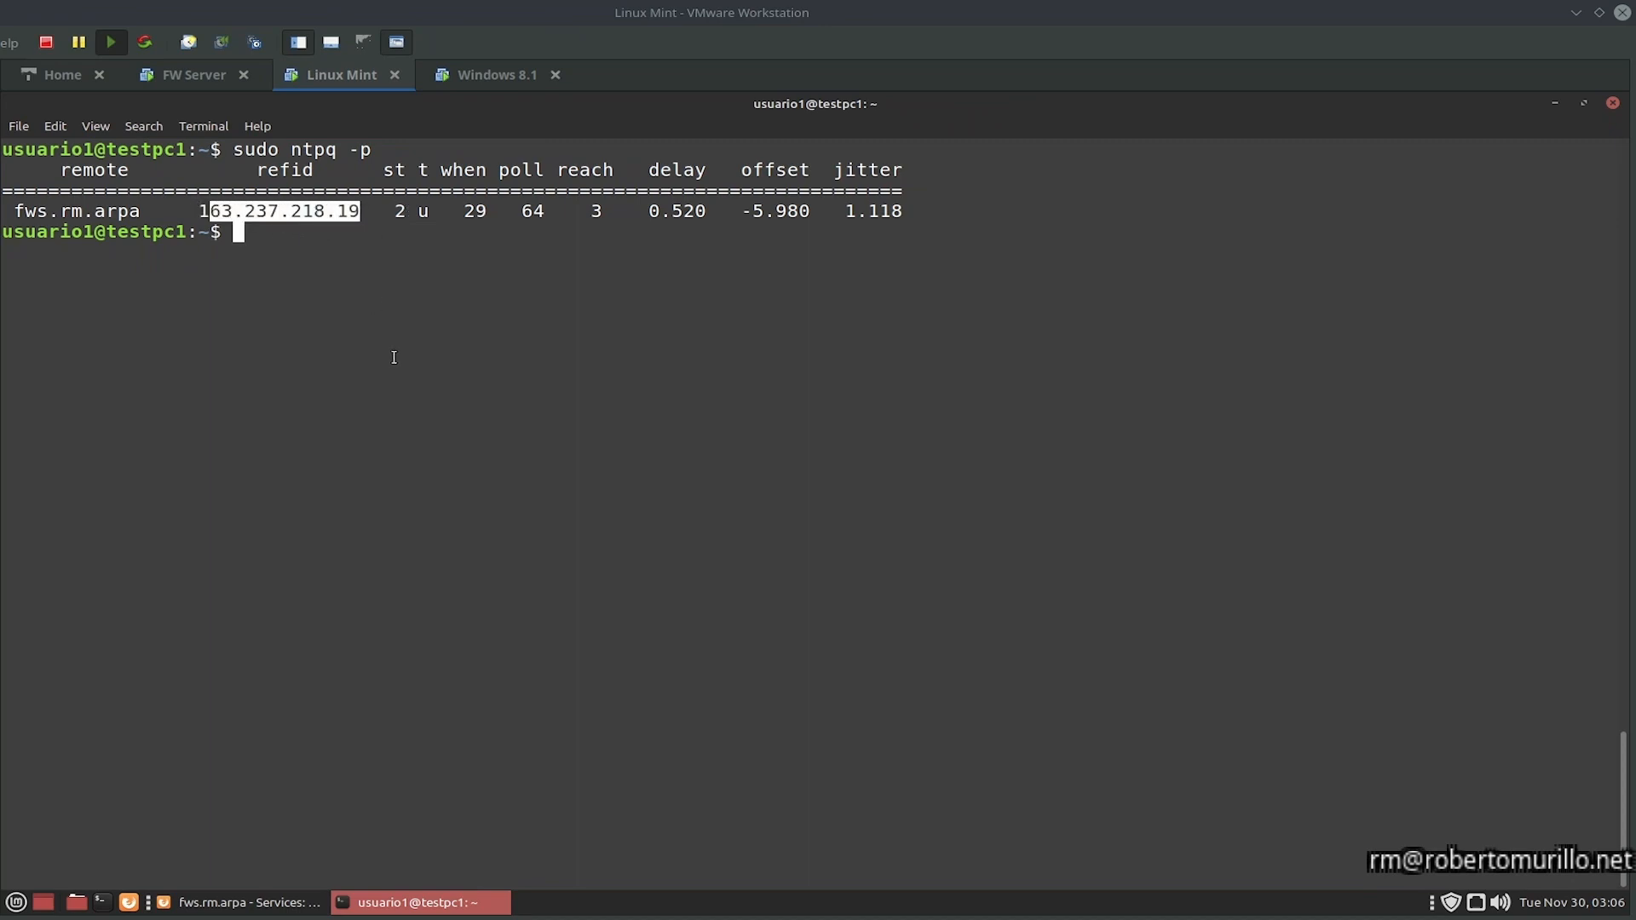
{"action": "left_click", "coordinate": [394, 357]}
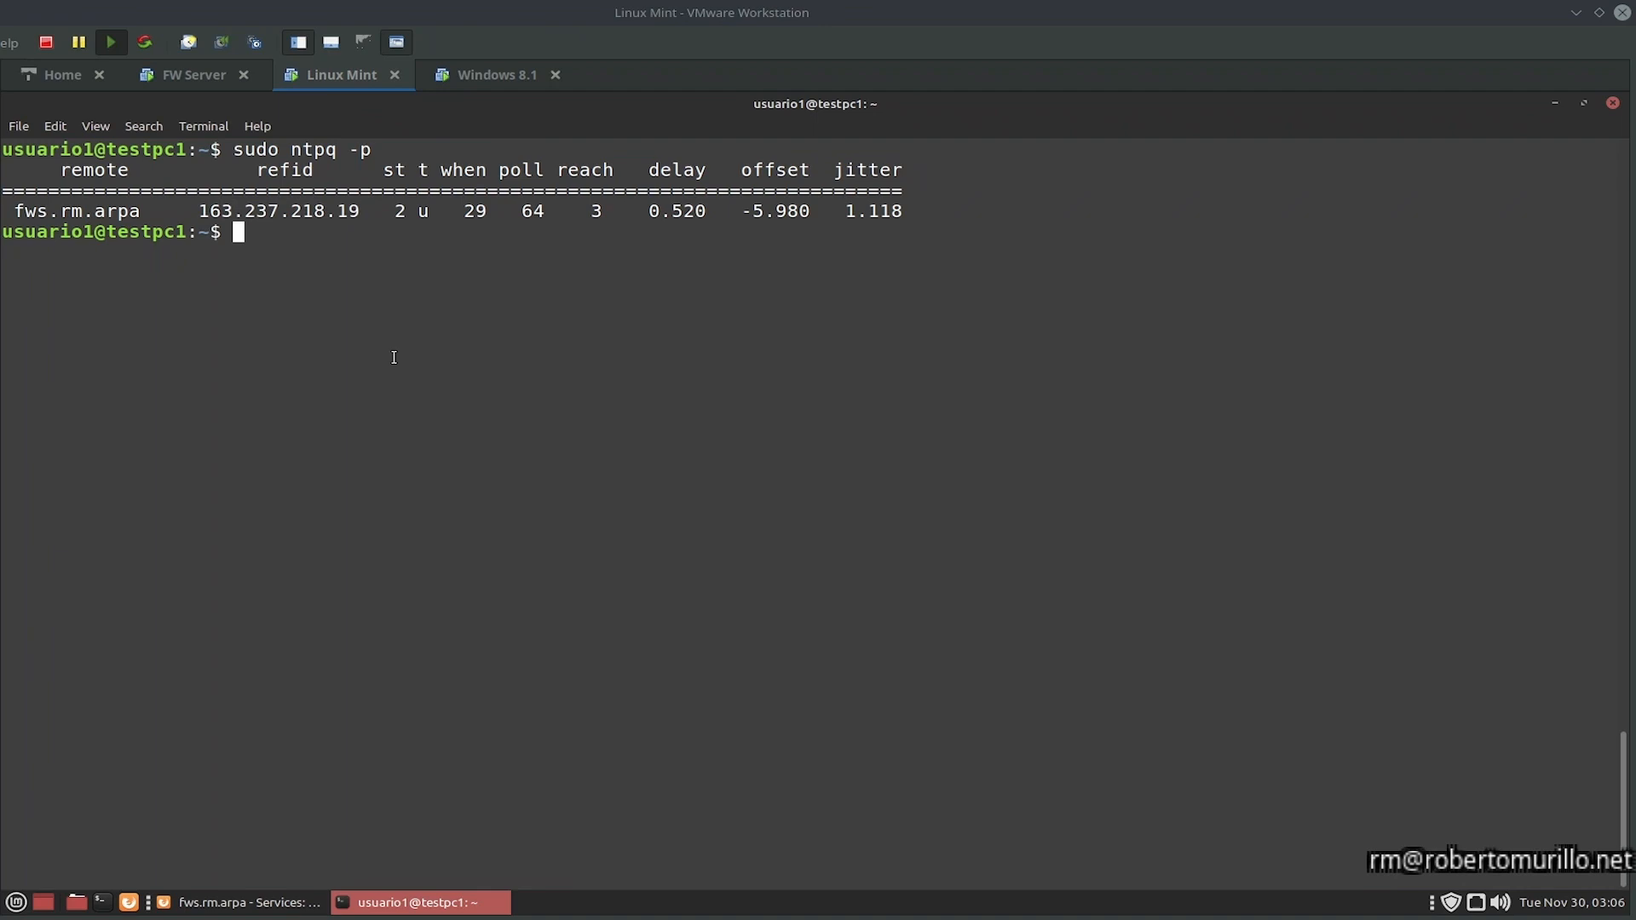
{"action": "double_click", "coordinate": [595, 211]}
{"action": "left_click", "coordinate": [630, 385]}
{"action": "type", "text": "date"}
{"action": "key", "text": "Return"}
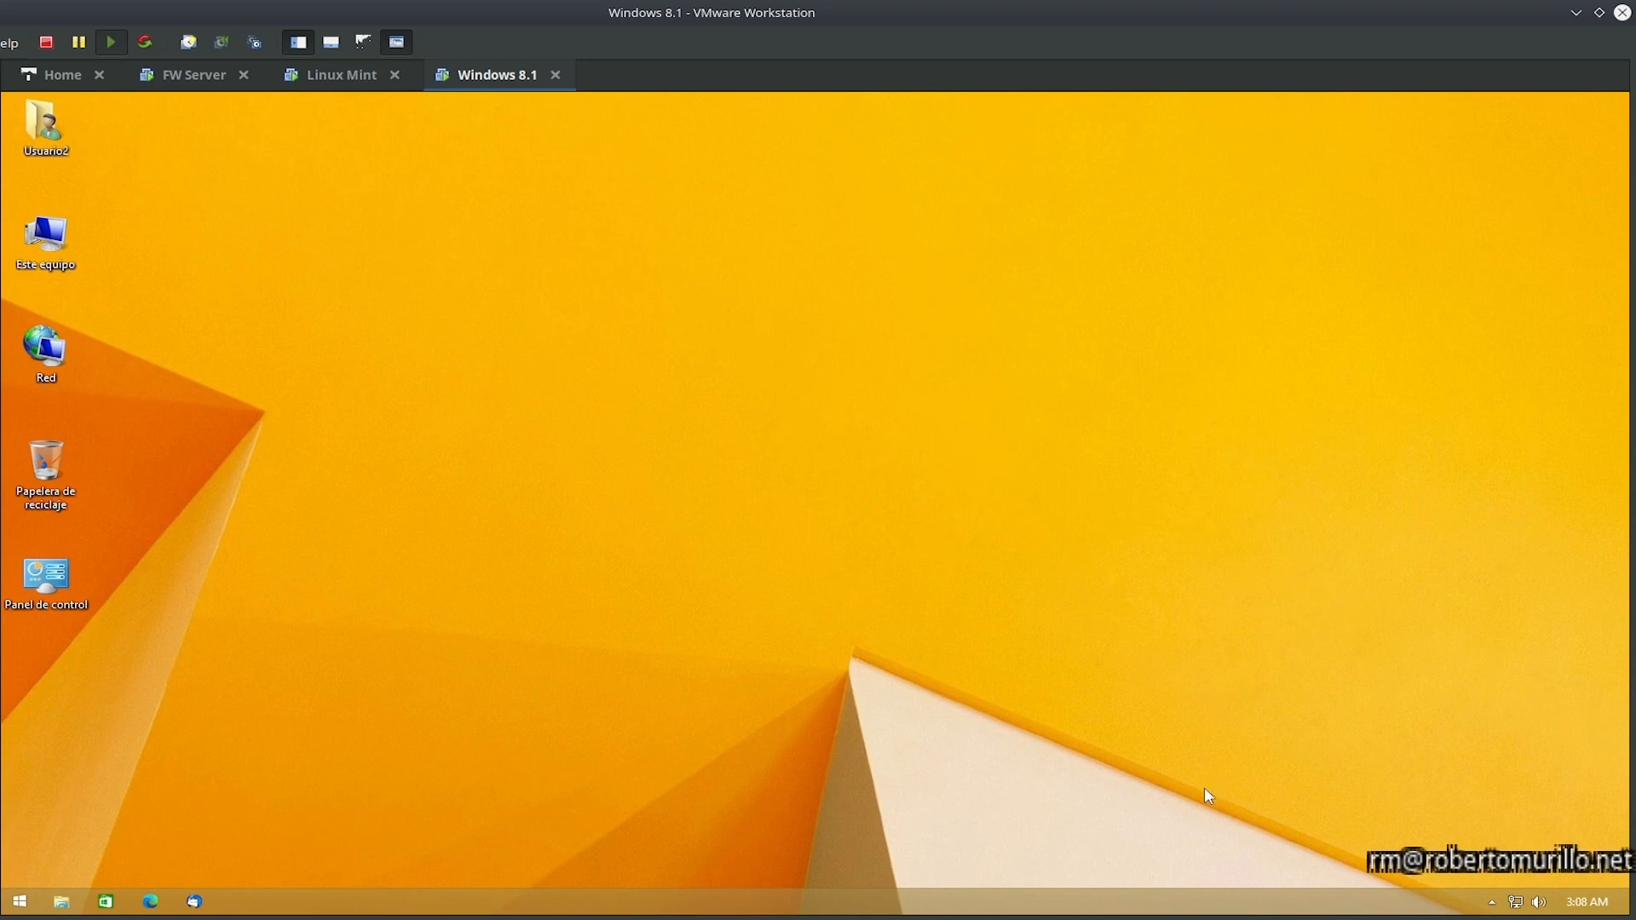
{"action": "key", "text": "super+Pause"}
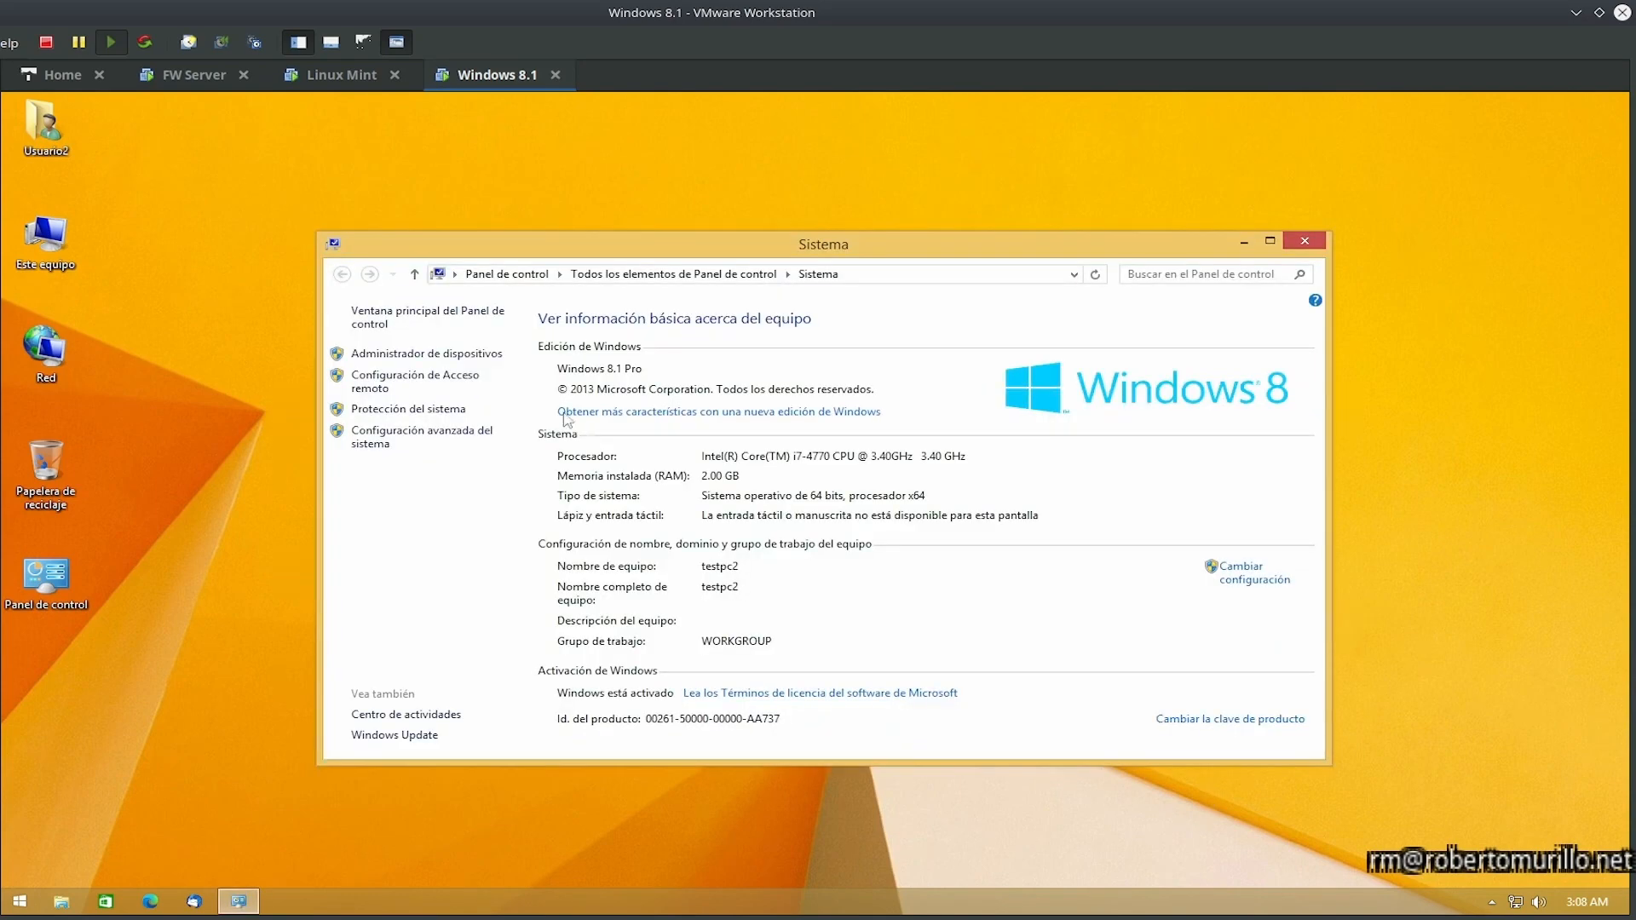
{"action": "left_click", "coordinate": [341, 76]}
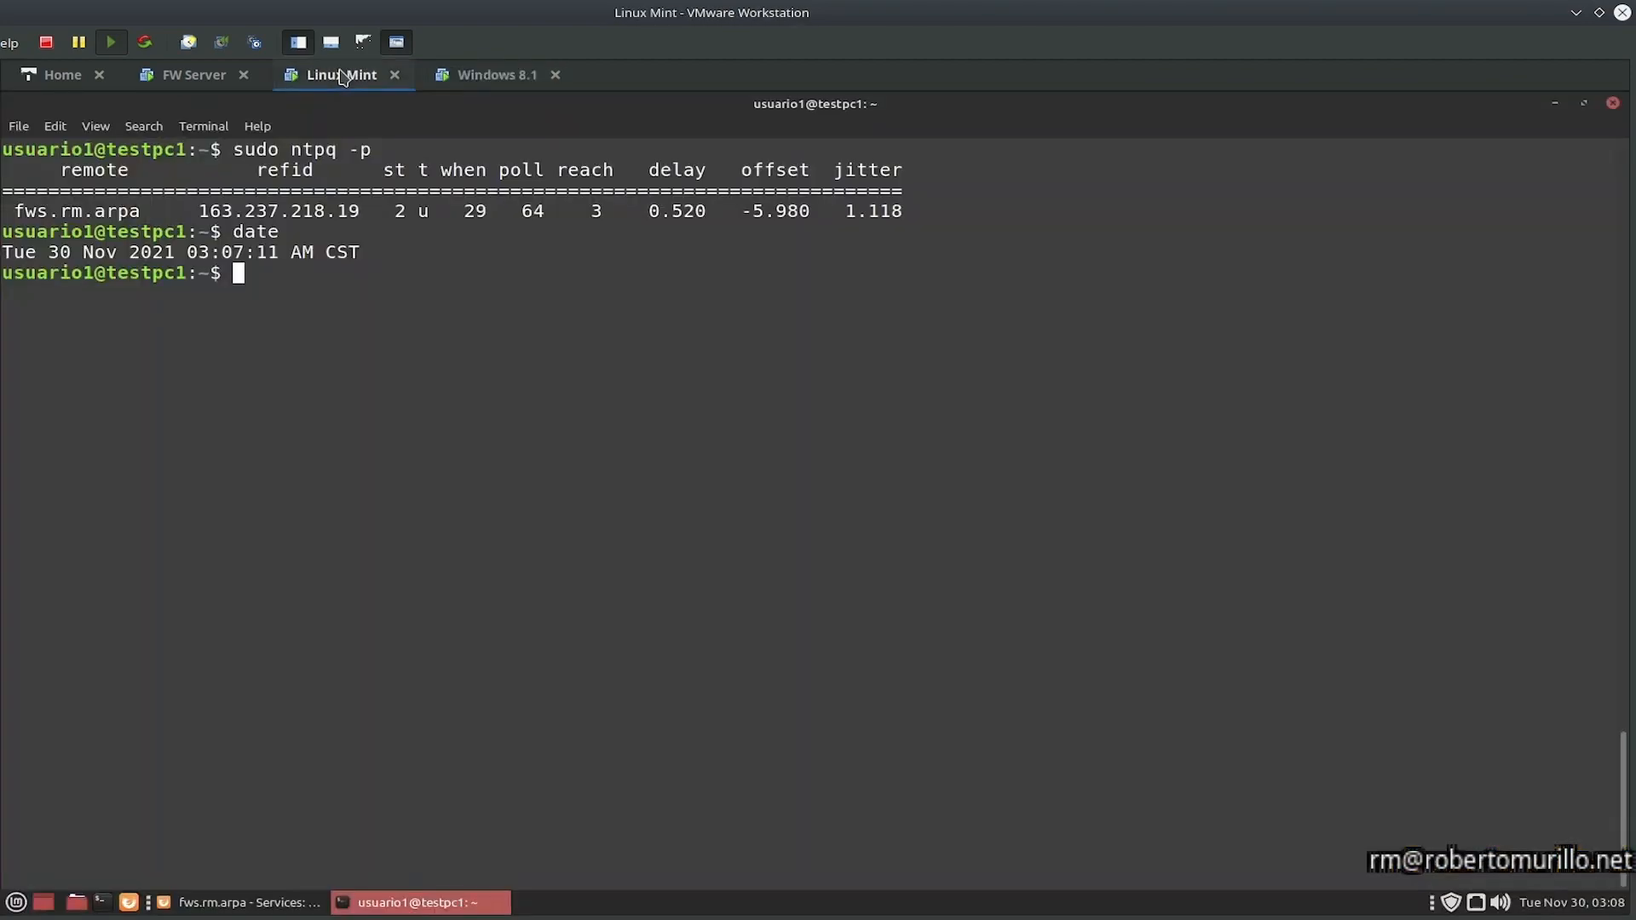
{"action": "left_click", "coordinate": [499, 77]}
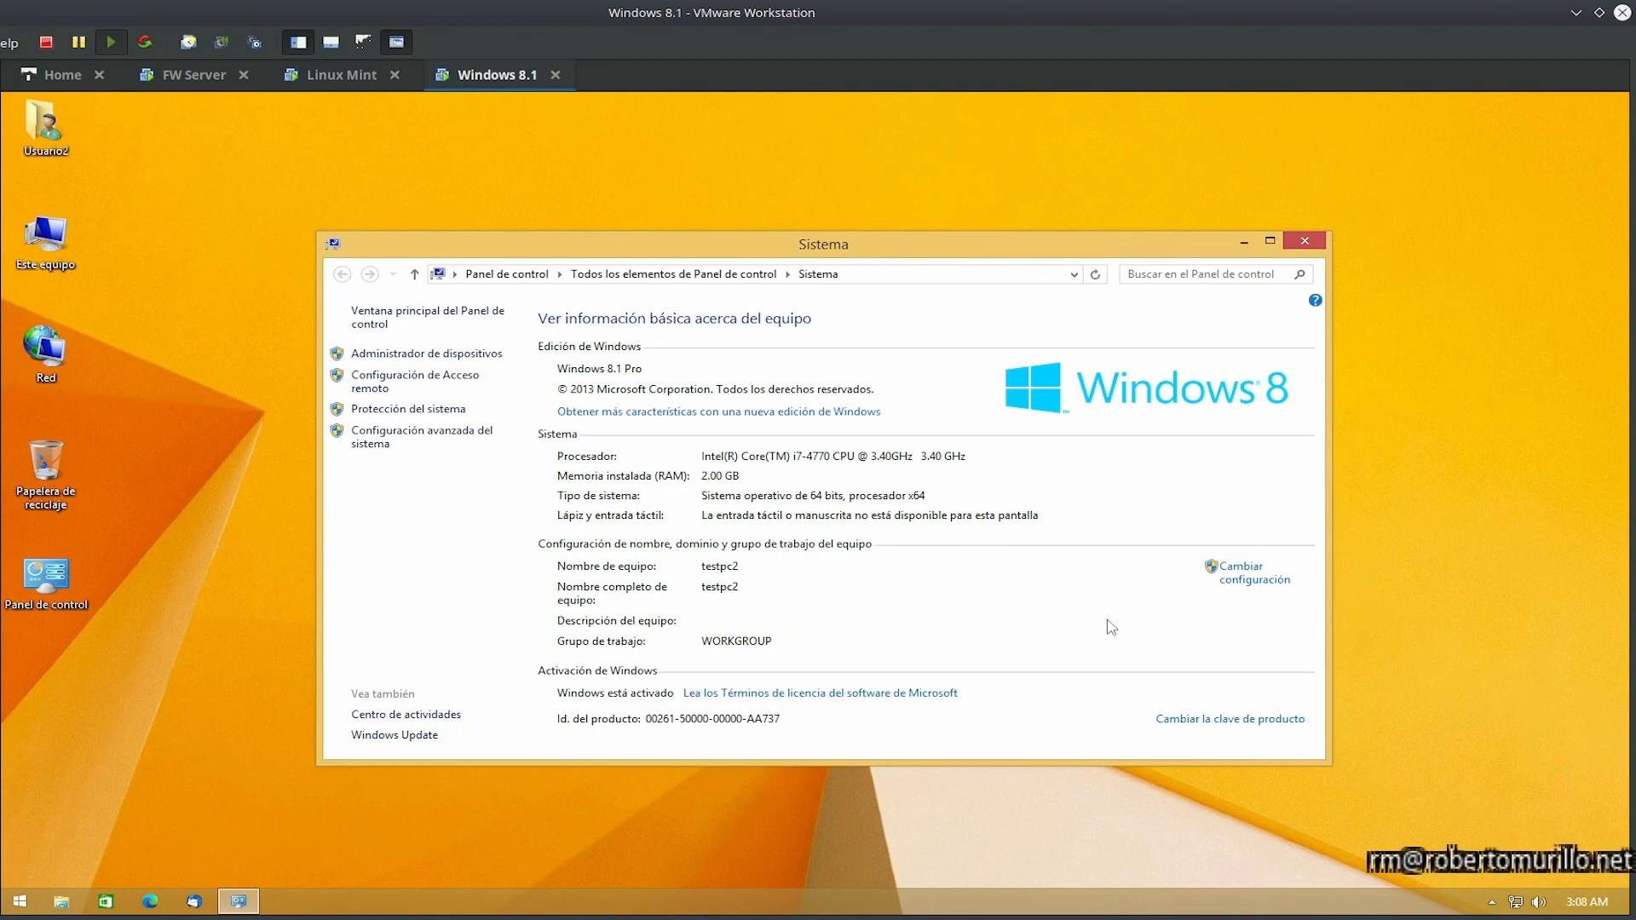
{"action": "left_click", "coordinate": [1319, 242]}
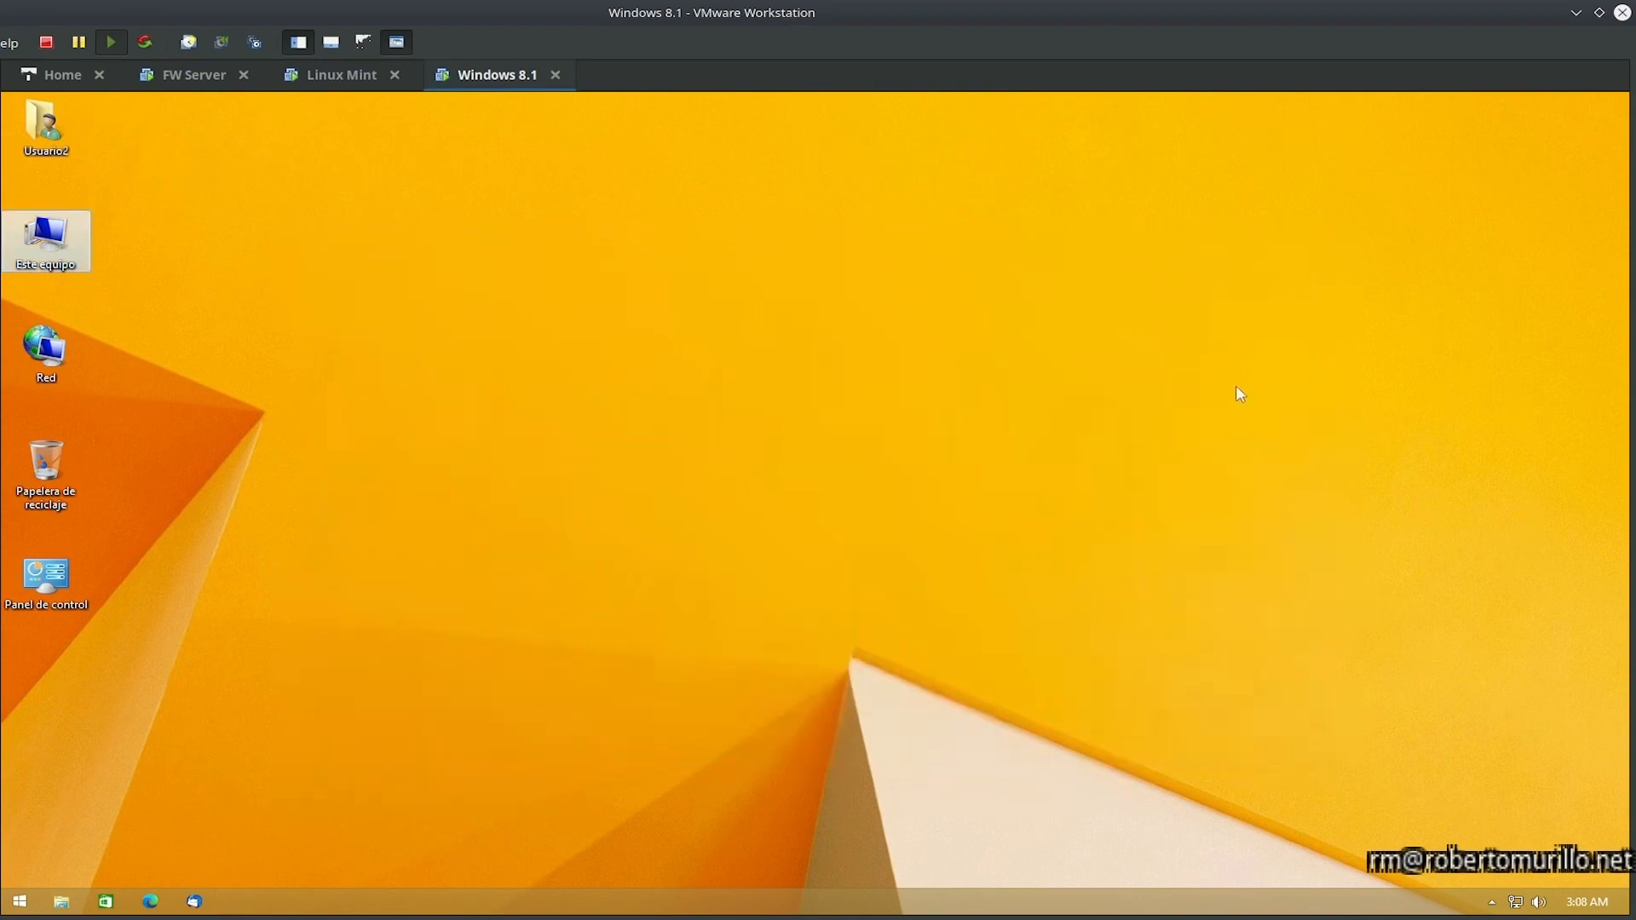
Step: Open the Internet Time Settings from the taskbar clock, showing server time.windows.com
{"action": "right_click", "coordinate": [1585, 913]}
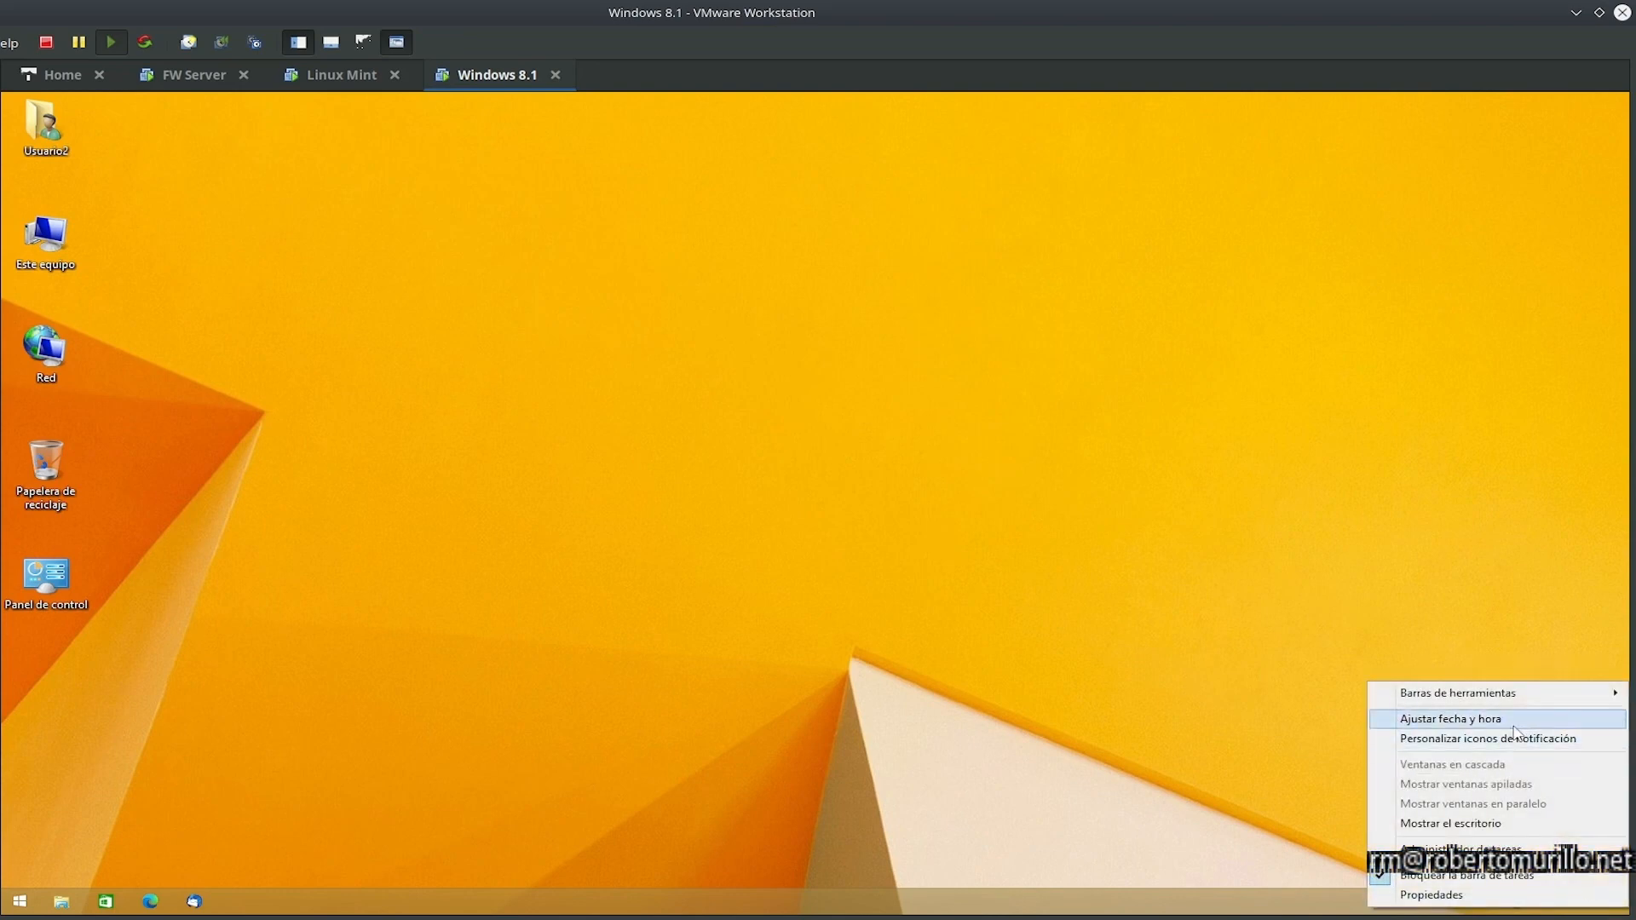
{"action": "left_click", "coordinate": [1516, 720]}
{"action": "left_click", "coordinate": [378, 274]}
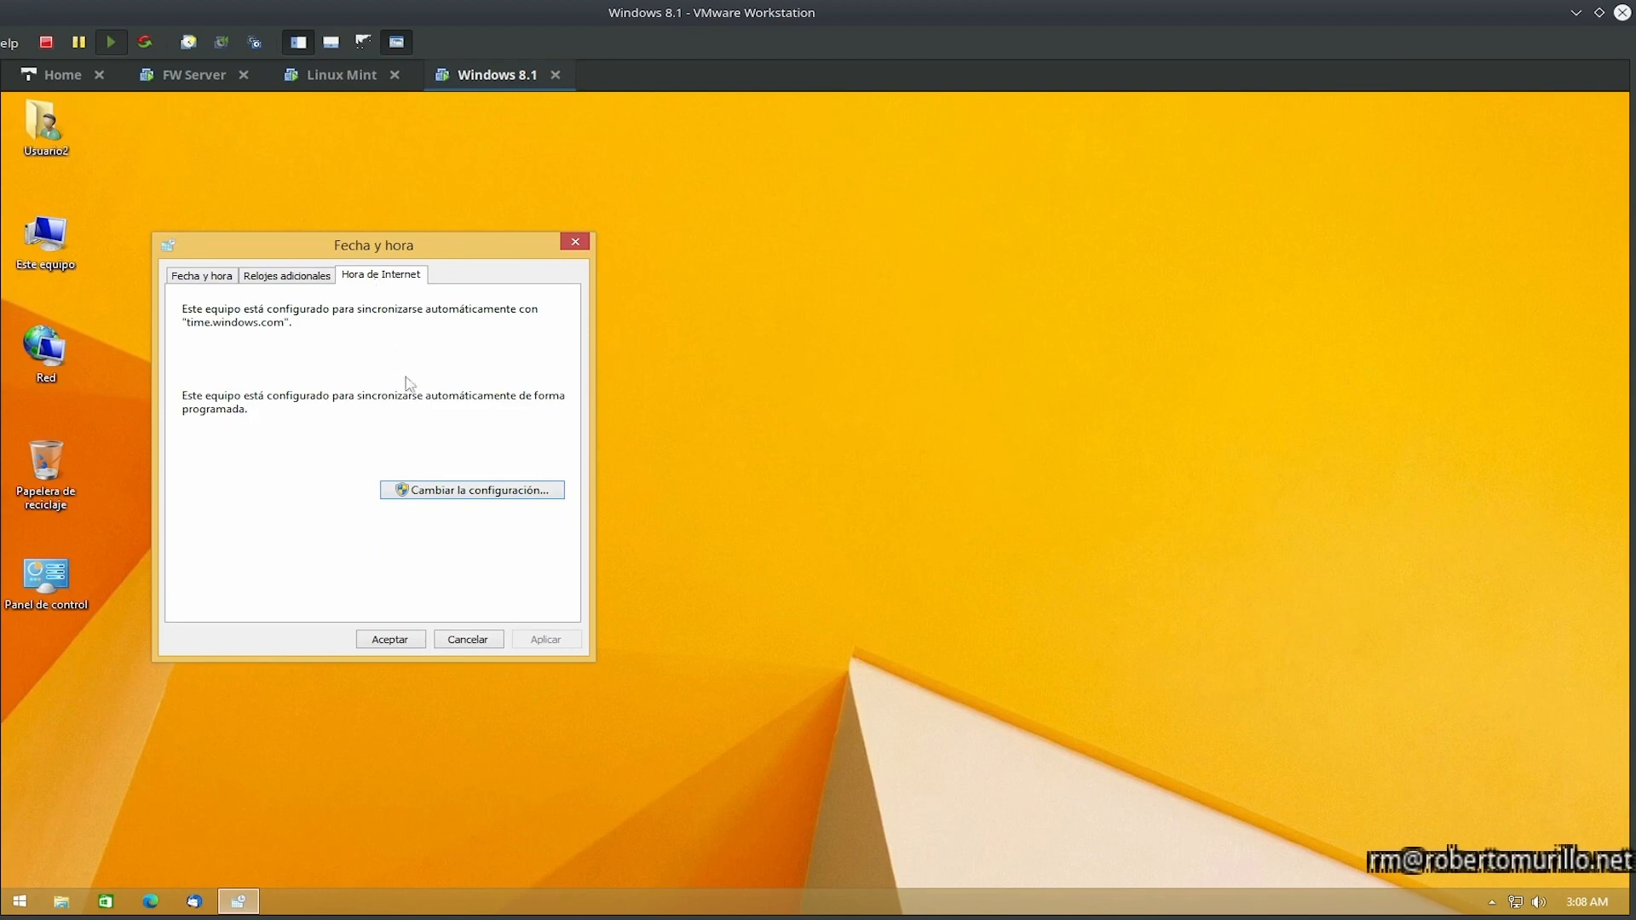
{"action": "left_click", "coordinate": [432, 495]}
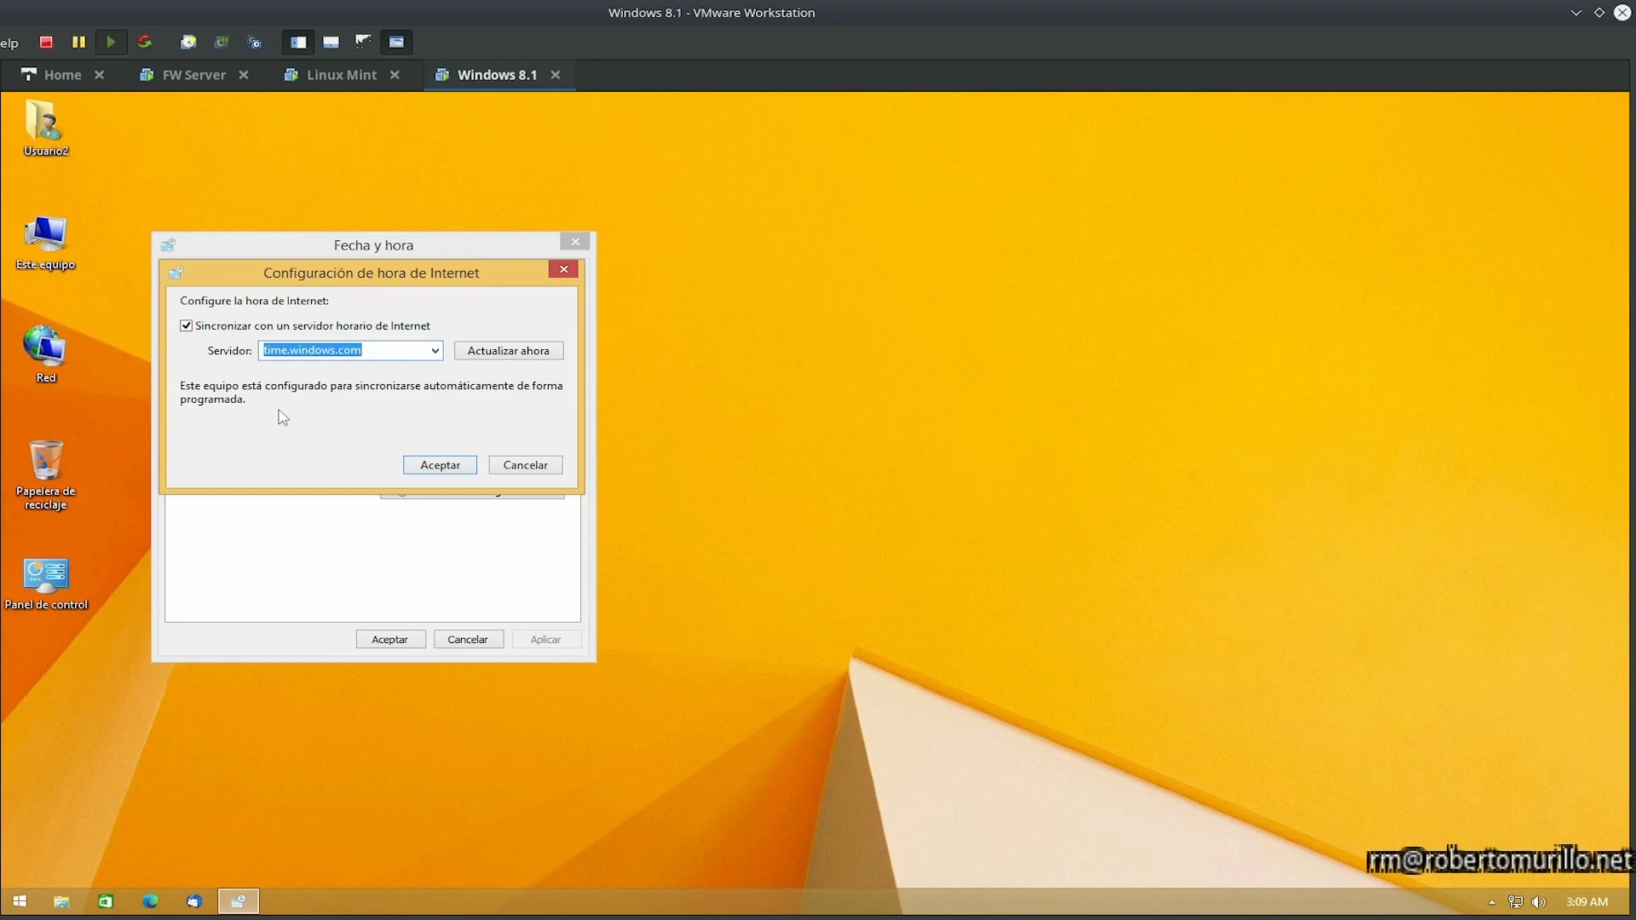
Step: Replace time.windows.com with 192.168.100.254, sync now (retrying once), and confirm both Date and Time dialogs
{"action": "key", "text": "BackSpace"}
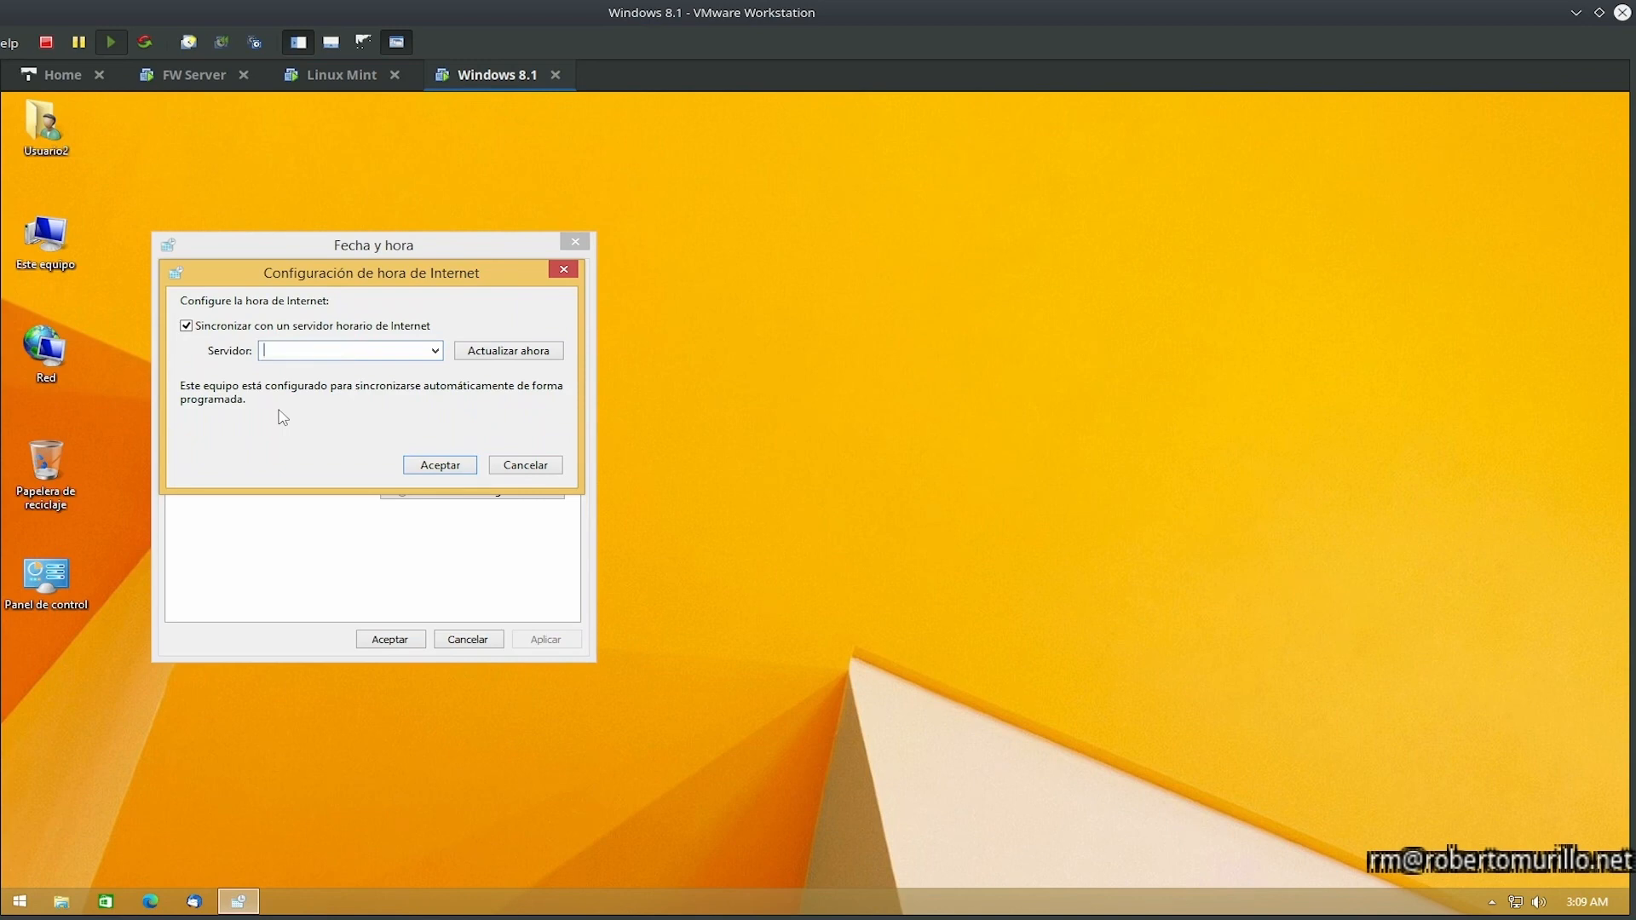
{"action": "type", "text": "192.168.100.254"}
{"action": "left_click", "coordinate": [499, 356]}
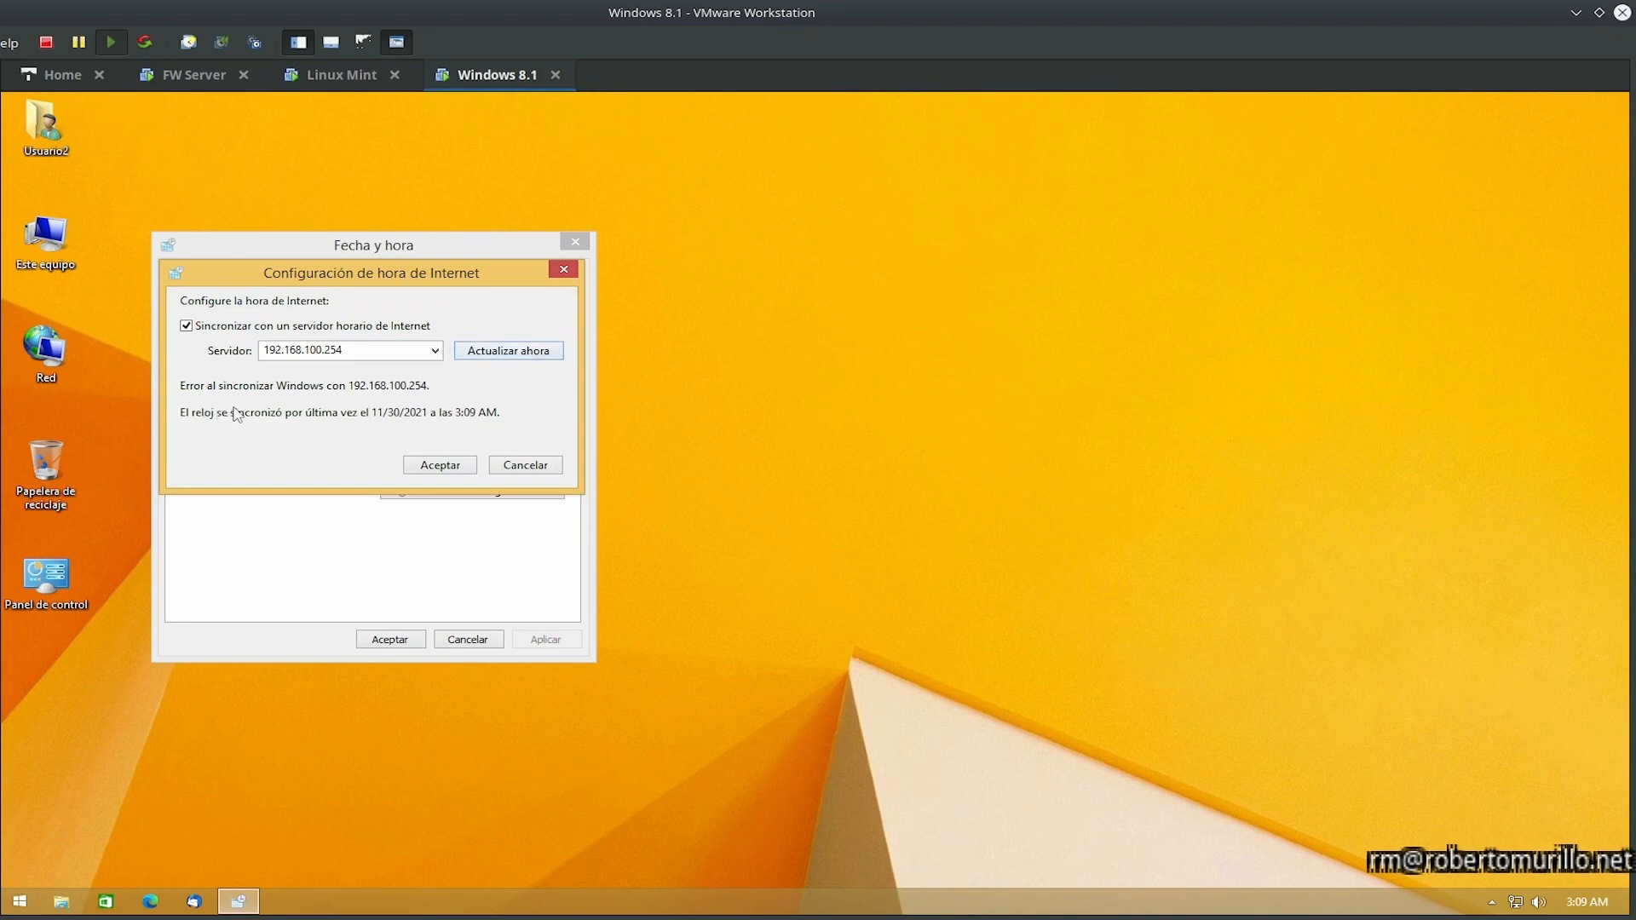
{"action": "left_click", "coordinate": [517, 356]}
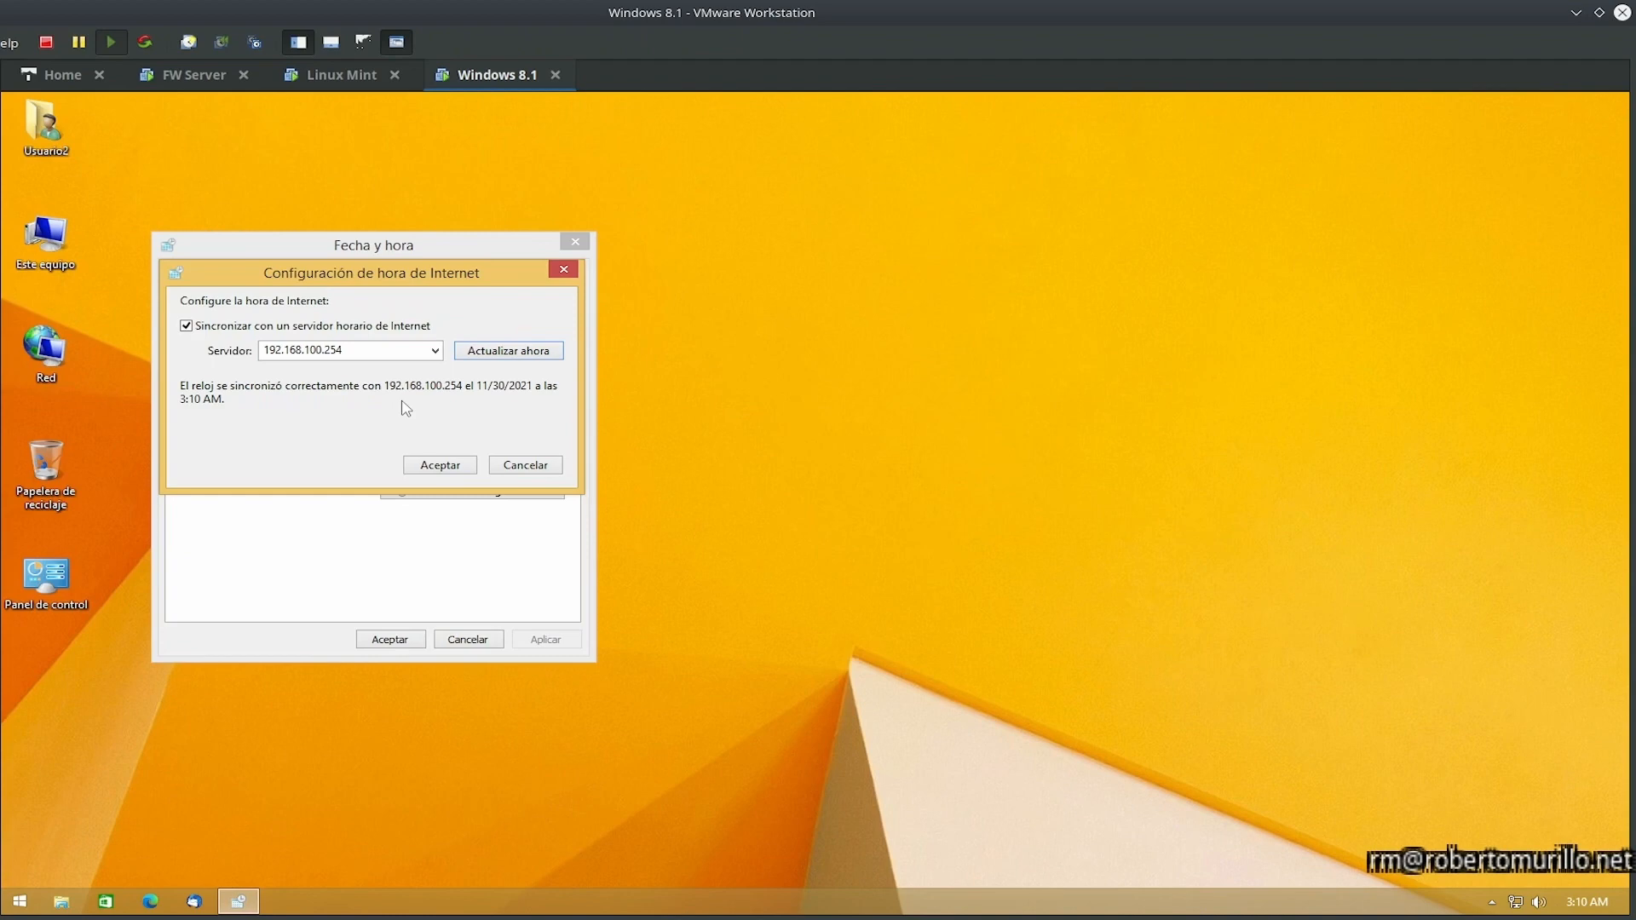
{"action": "left_click", "coordinate": [438, 467]}
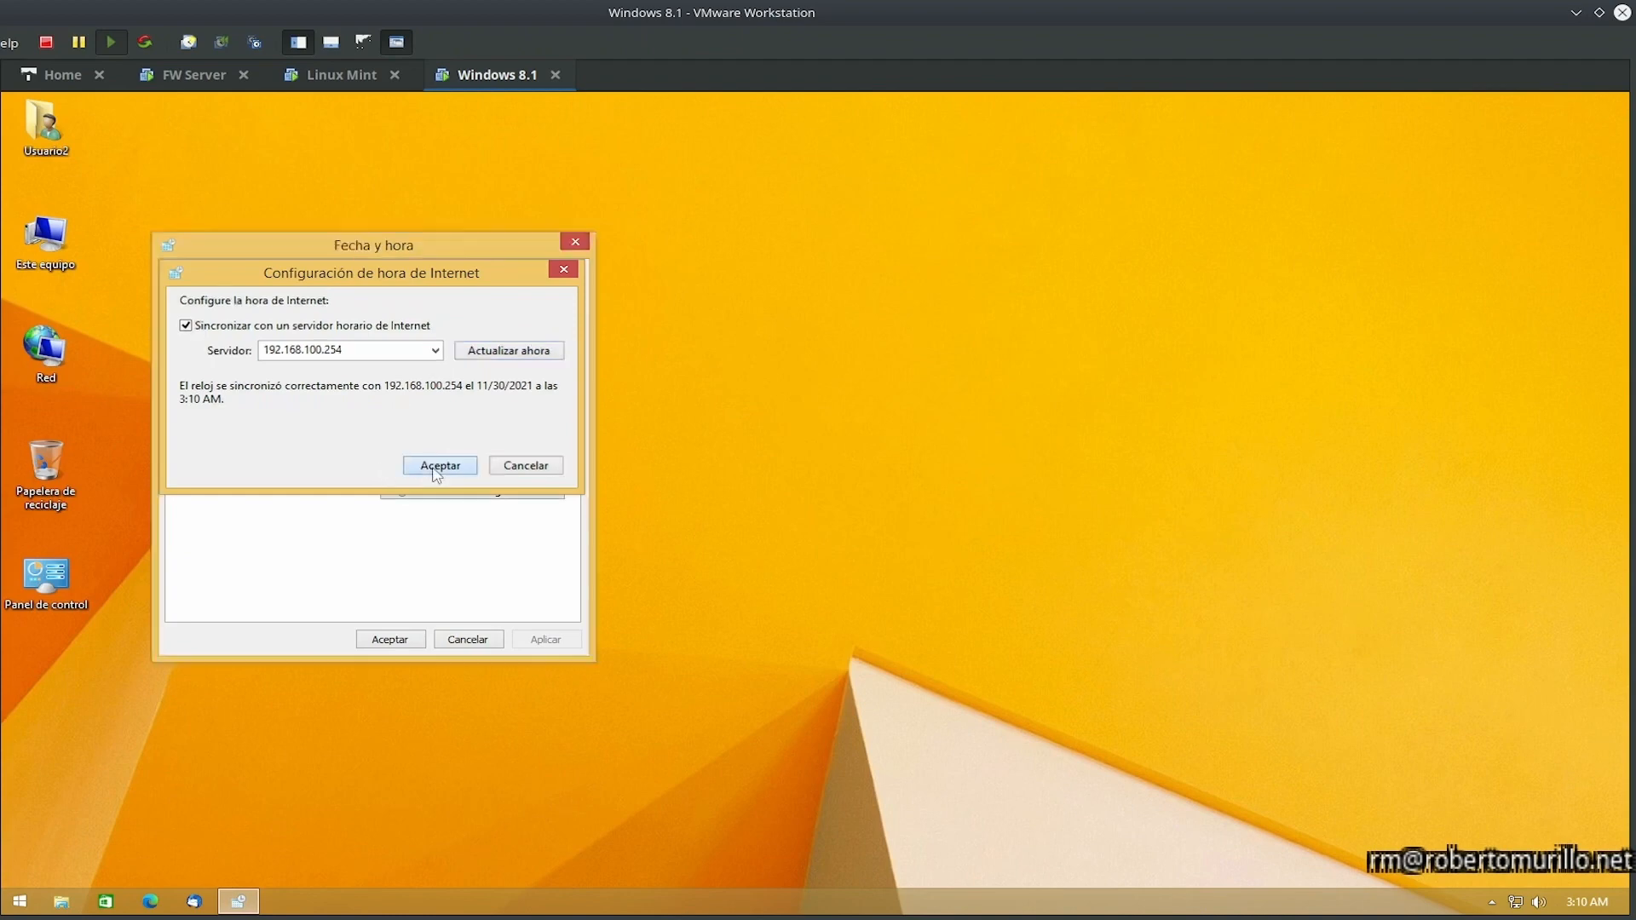
{"action": "left_click", "coordinate": [389, 640]}
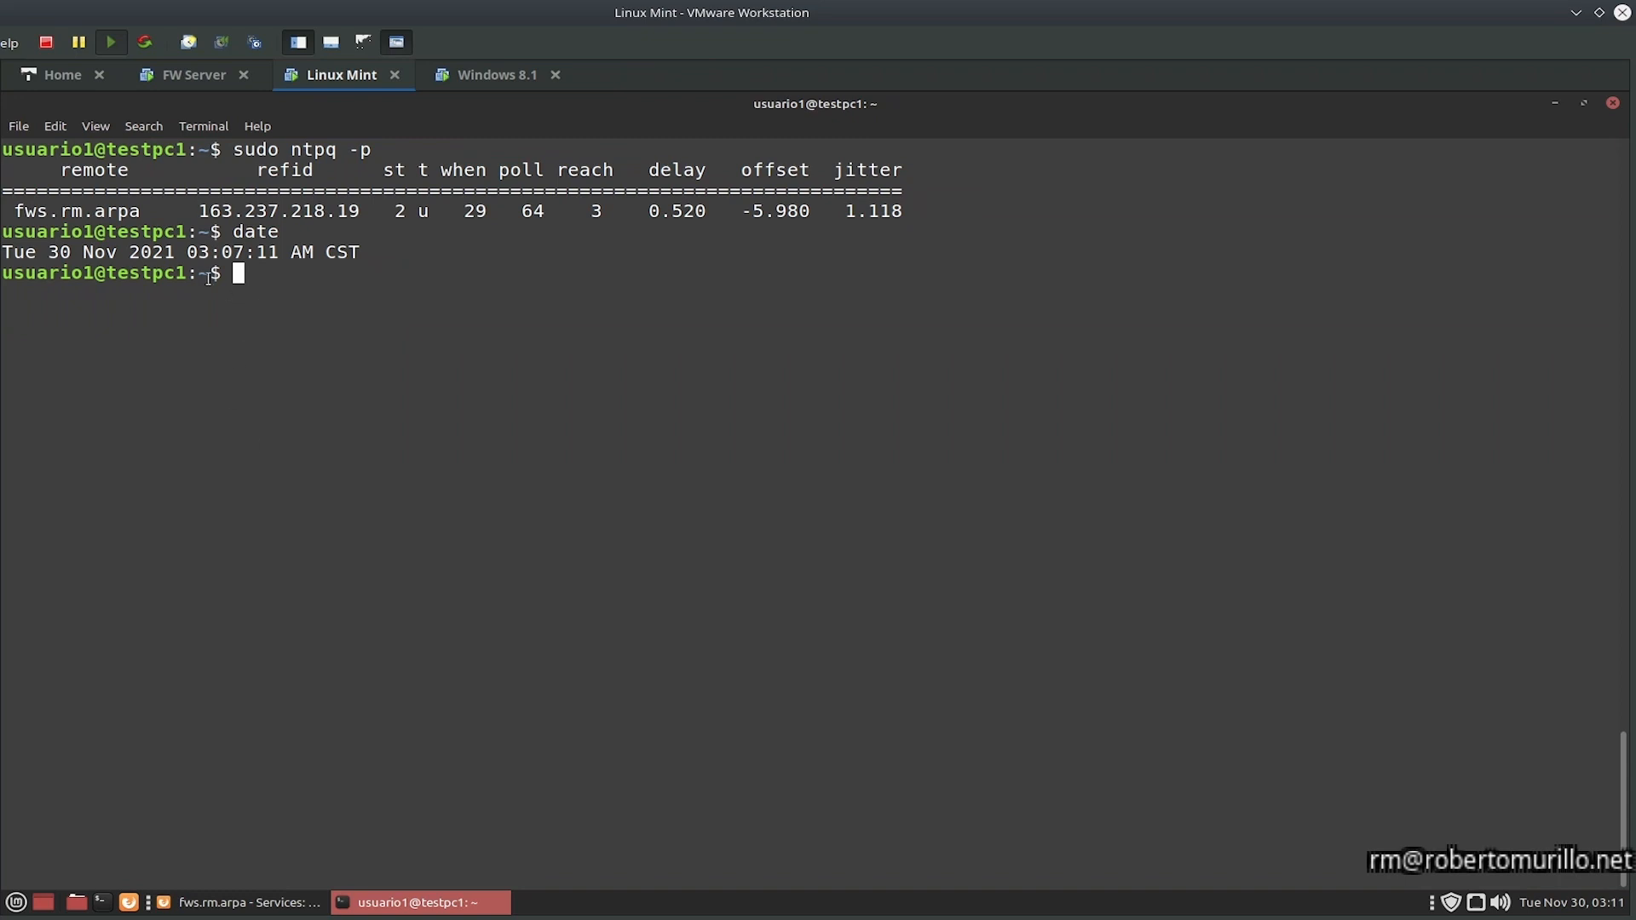
Step: Reopen /etc/ntp.conf in nano with the recalled 'sudo nano /etc/ntp.conf' command
{"action": "left_click_drag", "start_coordinate": [13, 211], "coordinate": [152, 211]}
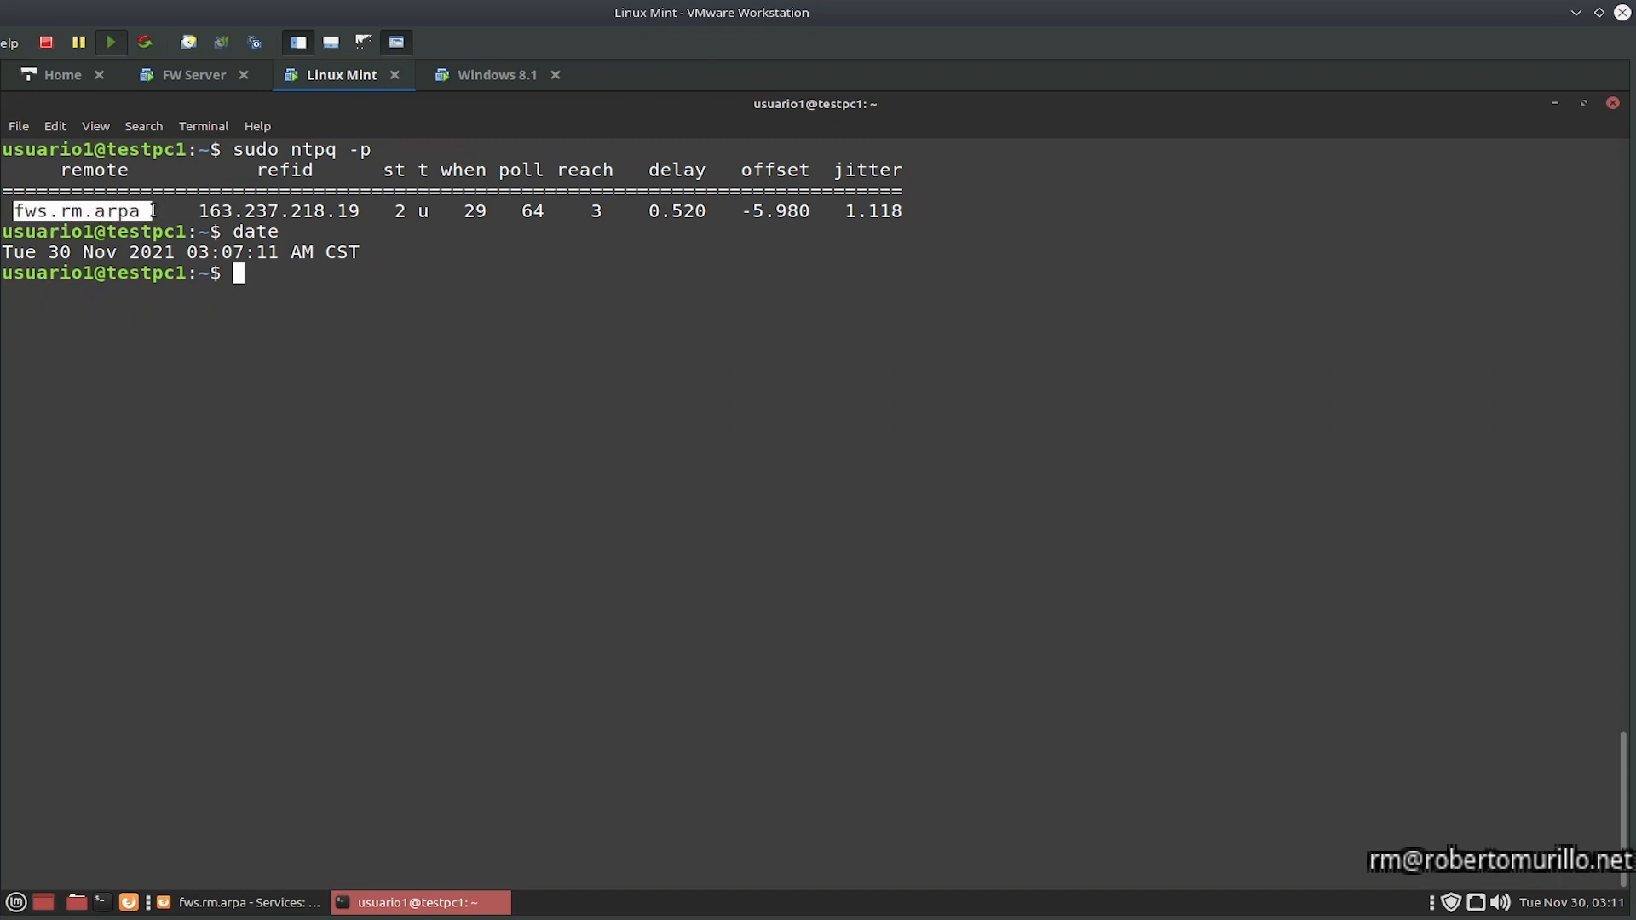
{"action": "left_click", "coordinate": [199, 431]}
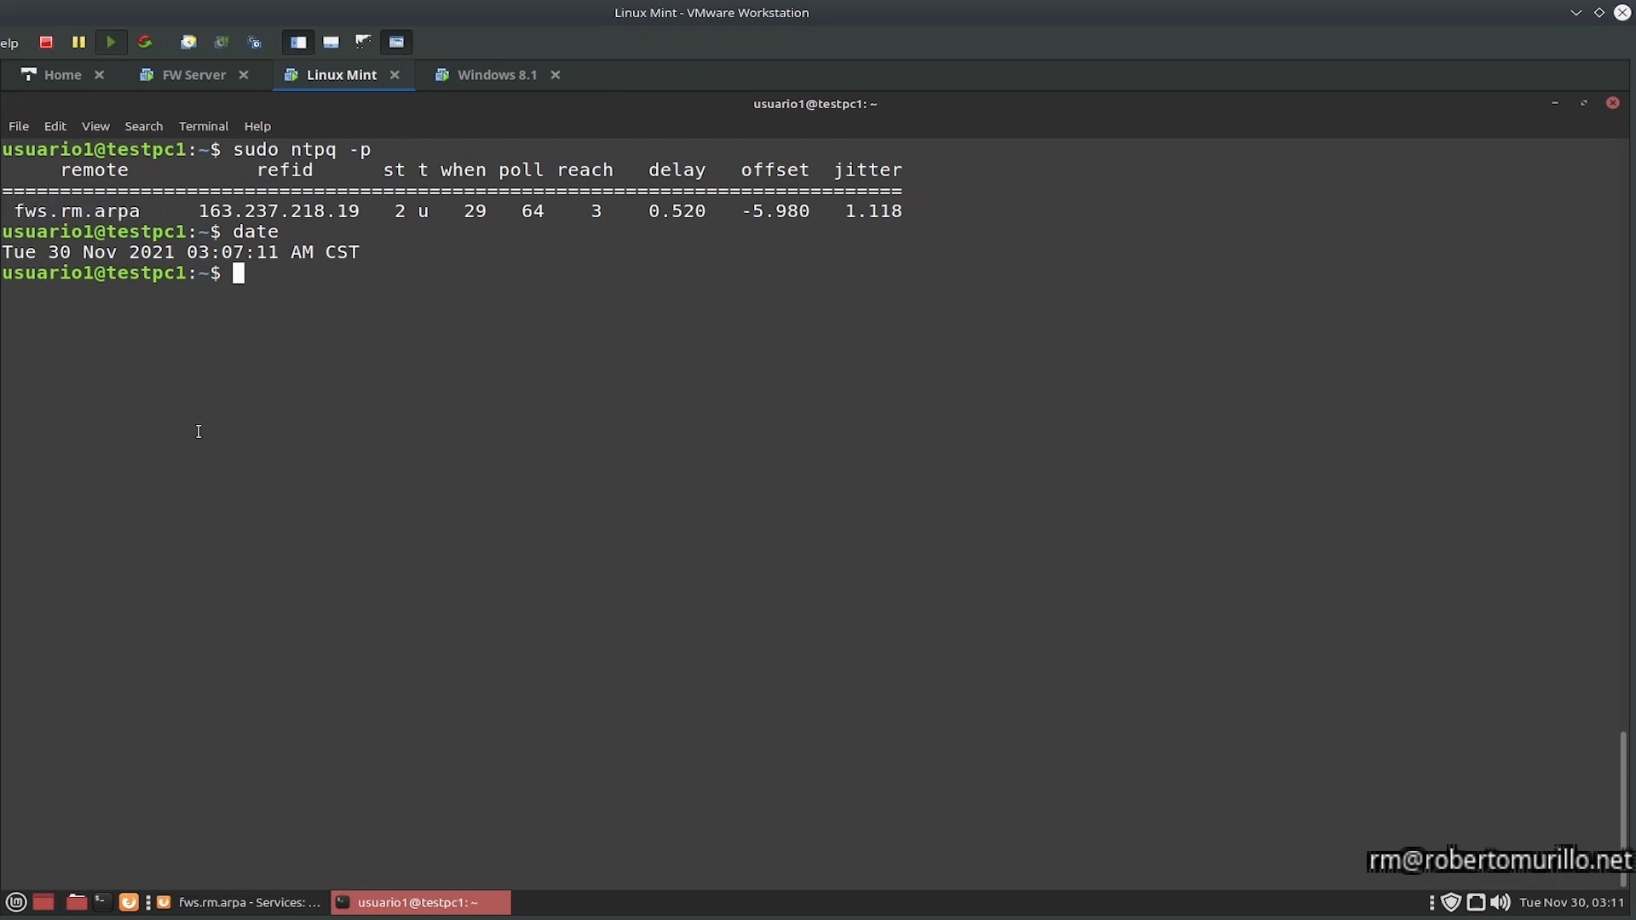
{"action": "key", "text": "Up"}
{"action": "key", "text": "Up"}
{"action": "key", "text": "Up"}
{"action": "key", "text": "Up"}
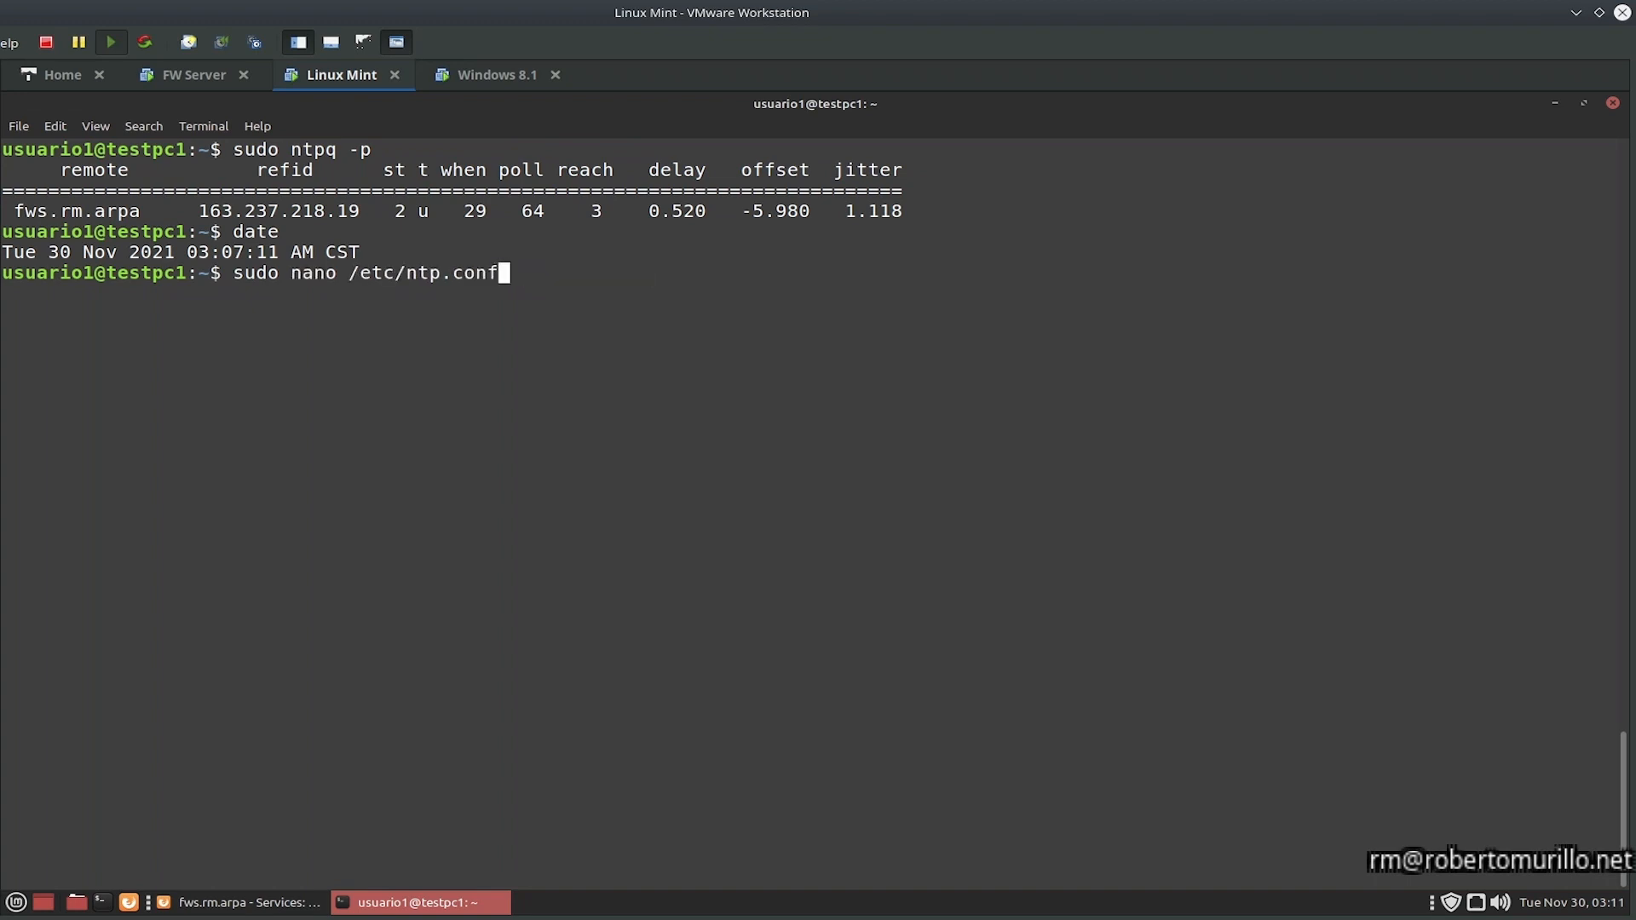
{"action": "key", "text": "Return"}
Step: Change the server line to 'server fws.rm.arpa', save ntp.conf, exit nano, and enter the ntp restart command
{"action": "key", "text": "Down"}
{"action": "key", "text": "Down"}
{"action": "key", "text": "Down"}
{"action": "key", "text": "Down"}
{"action": "key", "text": "Down"}
{"action": "key", "text": "Down"}
{"action": "key", "text": "Down"}
{"action": "key", "text": "Down"}
{"action": "key", "text": "Down"}
{"action": "key", "text": "Down"}
{"action": "key", "text": "Down"}
{"action": "key", "text": "Down"}
{"action": "key", "text": "Down"}
{"action": "key", "text": "Down"}
{"action": "key", "text": "Down"}
{"action": "key", "text": "Down"}
{"action": "key", "text": "Down"}
{"action": "key", "text": "Down"}
{"action": "key", "text": "Down"}
{"action": "key", "text": "Down"}
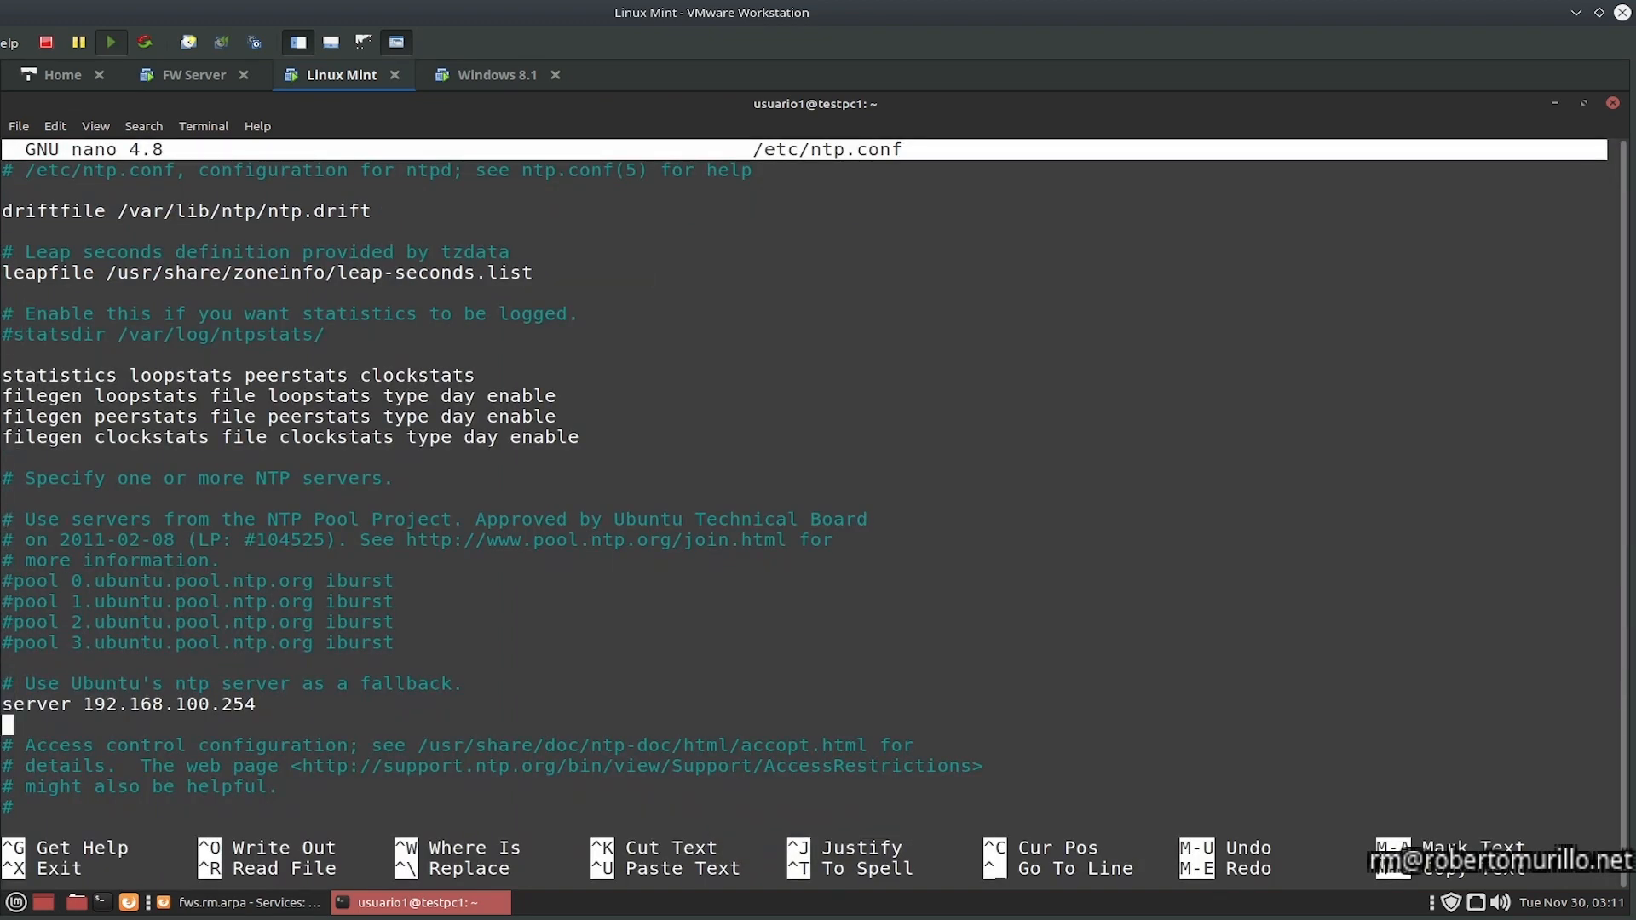
{"action": "key", "text": "Up"}
{"action": "key", "text": "End"}
{"action": "key", "text": "BackSpace"}
{"action": "key", "text": "BackSpace"}
{"action": "key", "text": "BackSpace"}
{"action": "key", "text": "BackSpace"}
{"action": "key", "text": "BackSpace"}
{"action": "key", "text": "BackSpace"}
{"action": "key", "text": "BackSpace"}
{"action": "key", "text": "BackSpace"}
{"action": "key", "text": "BackSpace"}
{"action": "key", "text": "BackSpace"}
{"action": "key", "text": "BackSpace"}
{"action": "key", "text": "BackSpace"}
{"action": "key", "text": "BackSpace"}
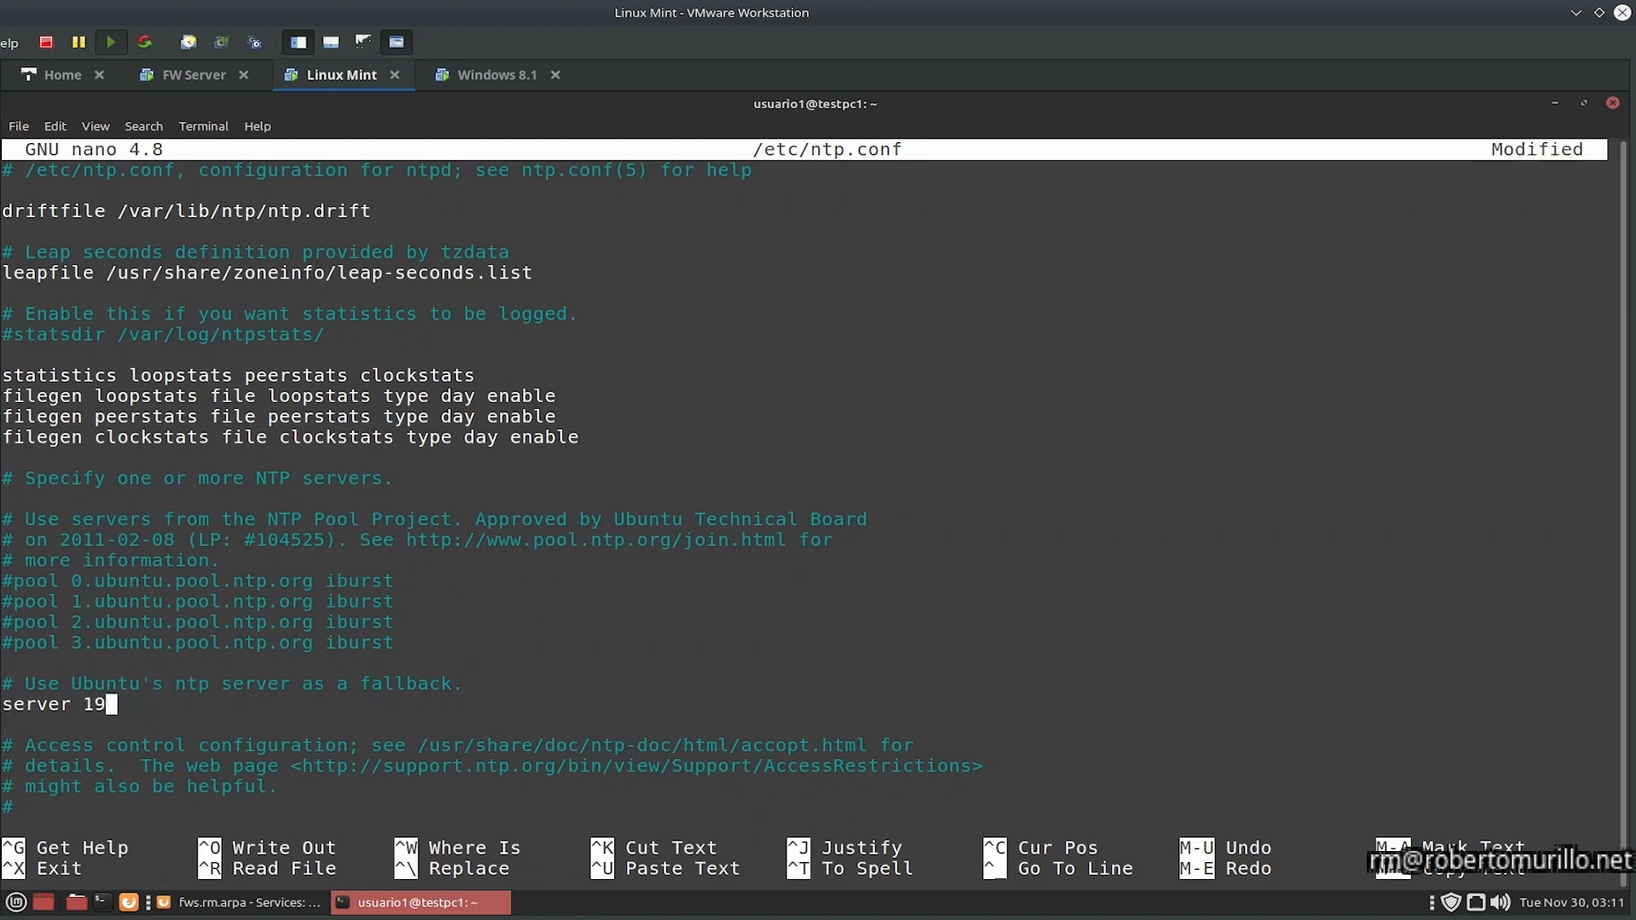
{"action": "key", "text": "BackSpace"}
{"action": "key", "text": "BackSpace"}
{"action": "type", "text": "fws.rm.arpa"}
{"action": "key", "text": "ctrl+o"}
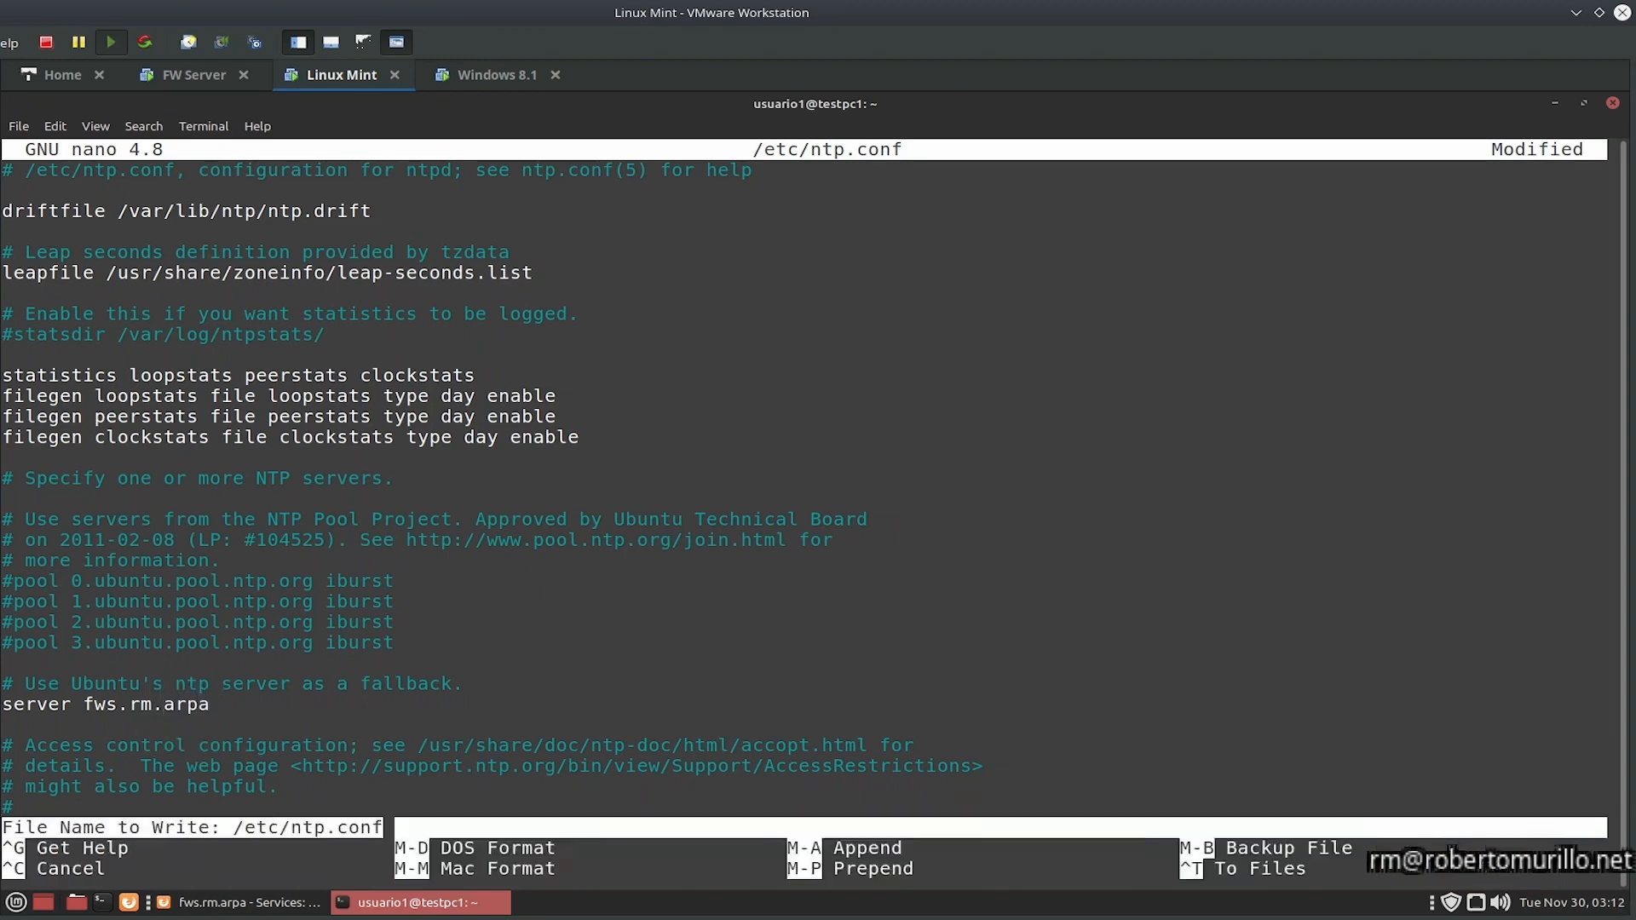
{"action": "key", "text": "Return"}
{"action": "key", "text": "ctrl+x"}
{"action": "type", "text": "sudo systemctl restart ntp.service"}
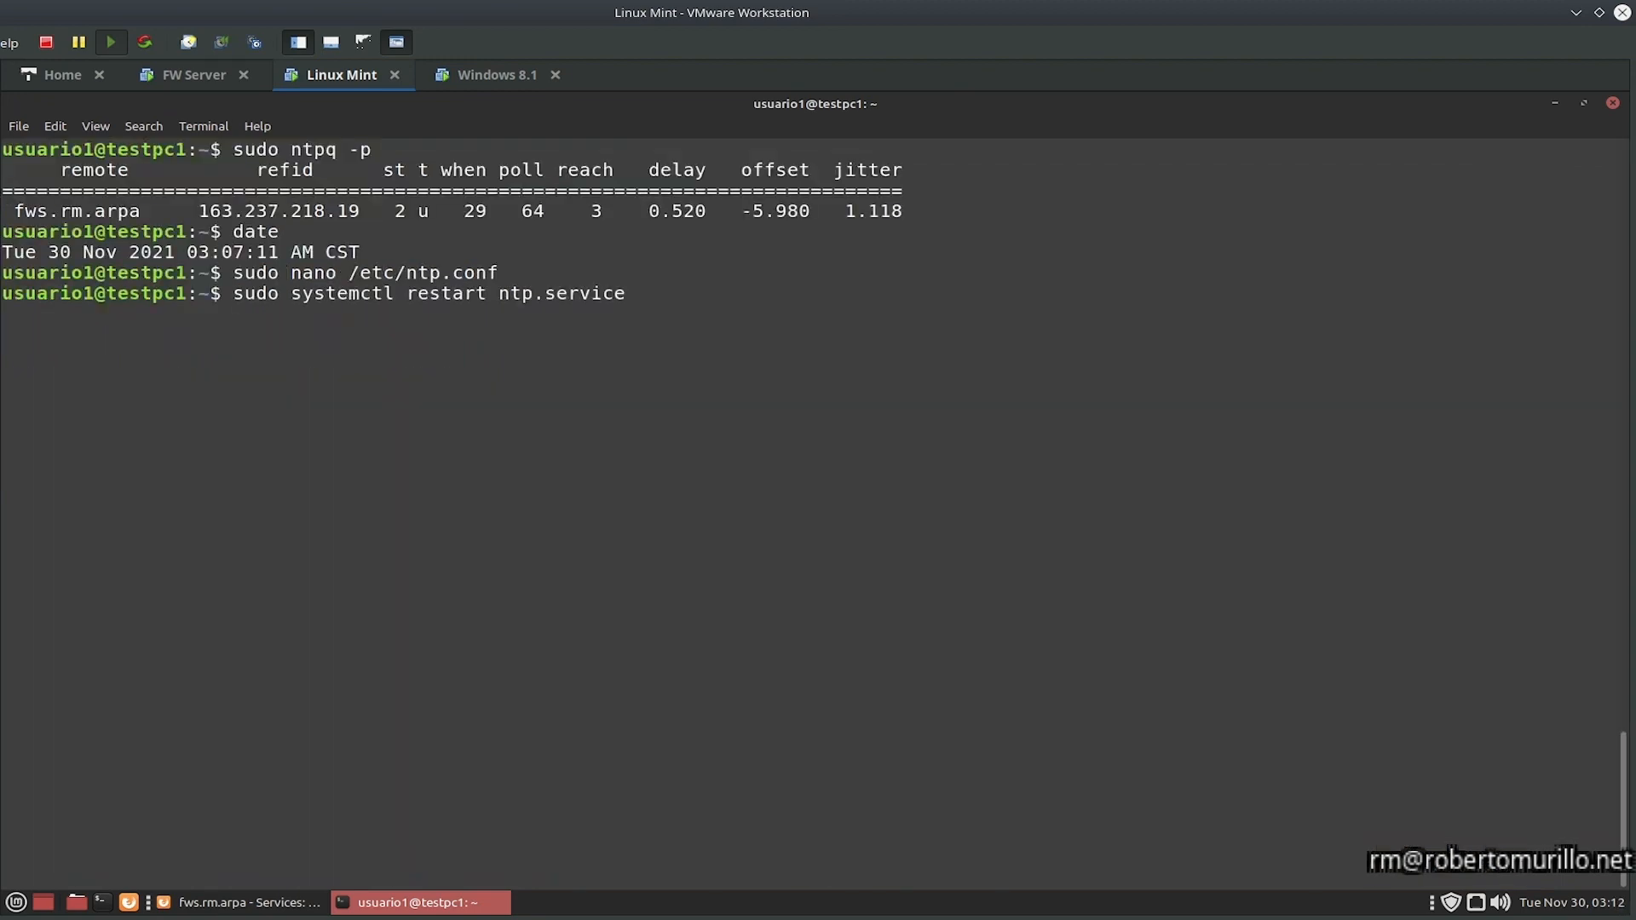
Step: Restart ntp.service and check that ntpq -p lists peer fws.rm.arpa at stratum 2, reach 1
{"action": "key", "text": "Return"}
{"action": "type", "text": "sudo ntpq -p"}
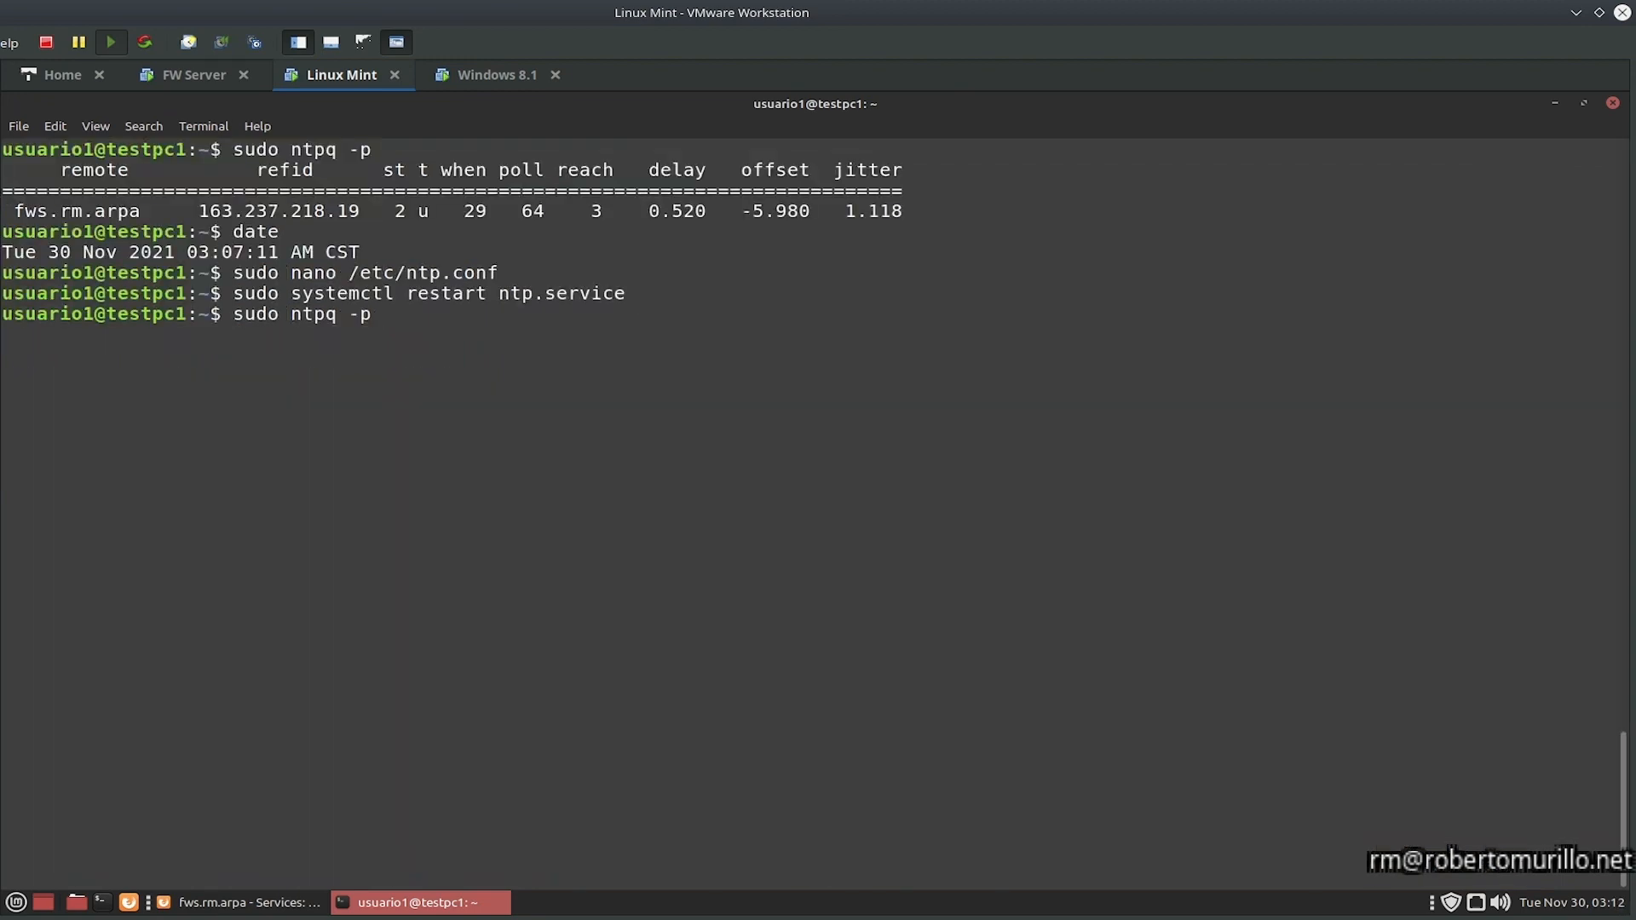
{"action": "key", "text": "Return"}
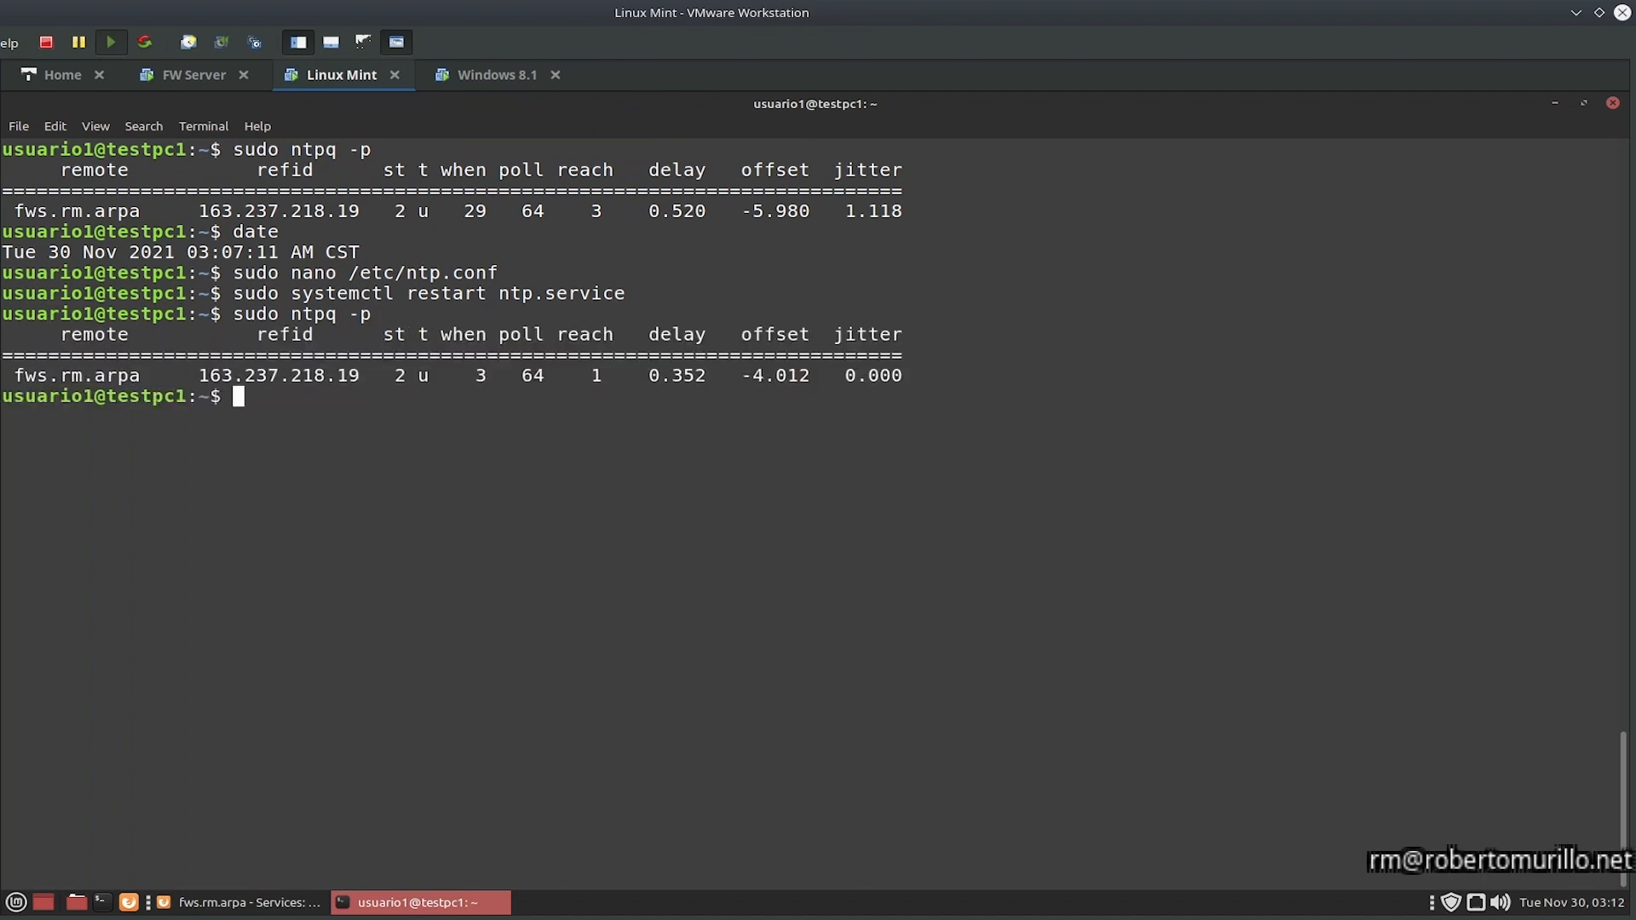
{"action": "double_click", "coordinate": [401, 376]}
{"action": "left_click_drag", "start_coordinate": [15, 379], "coordinate": [142, 376]}
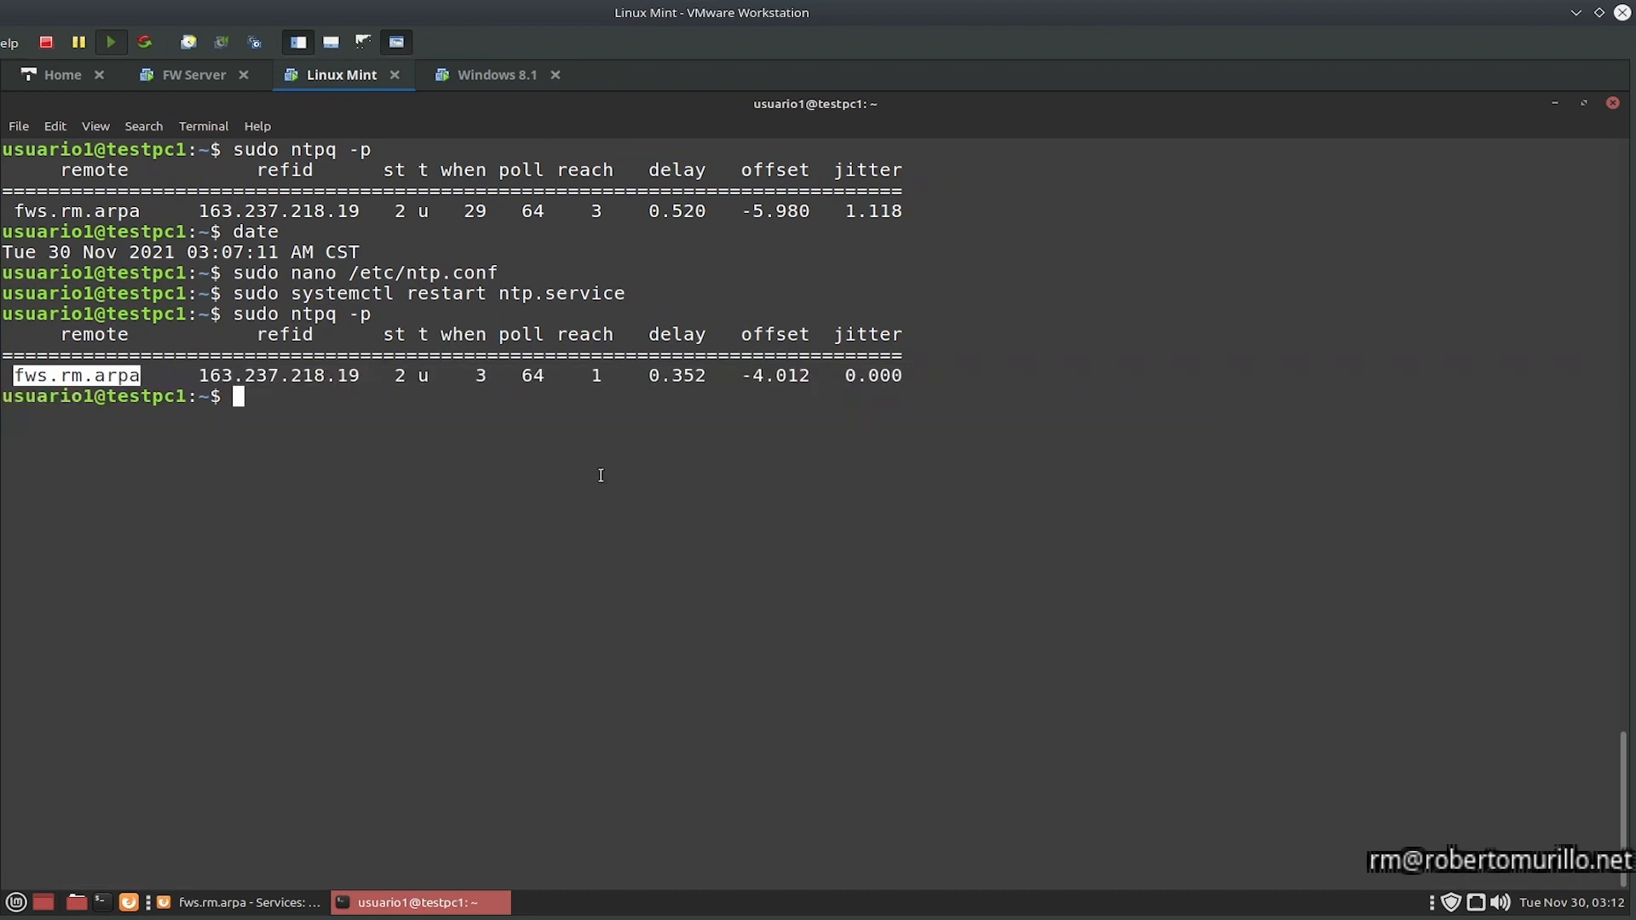
{"action": "double_click", "coordinate": [595, 375]}
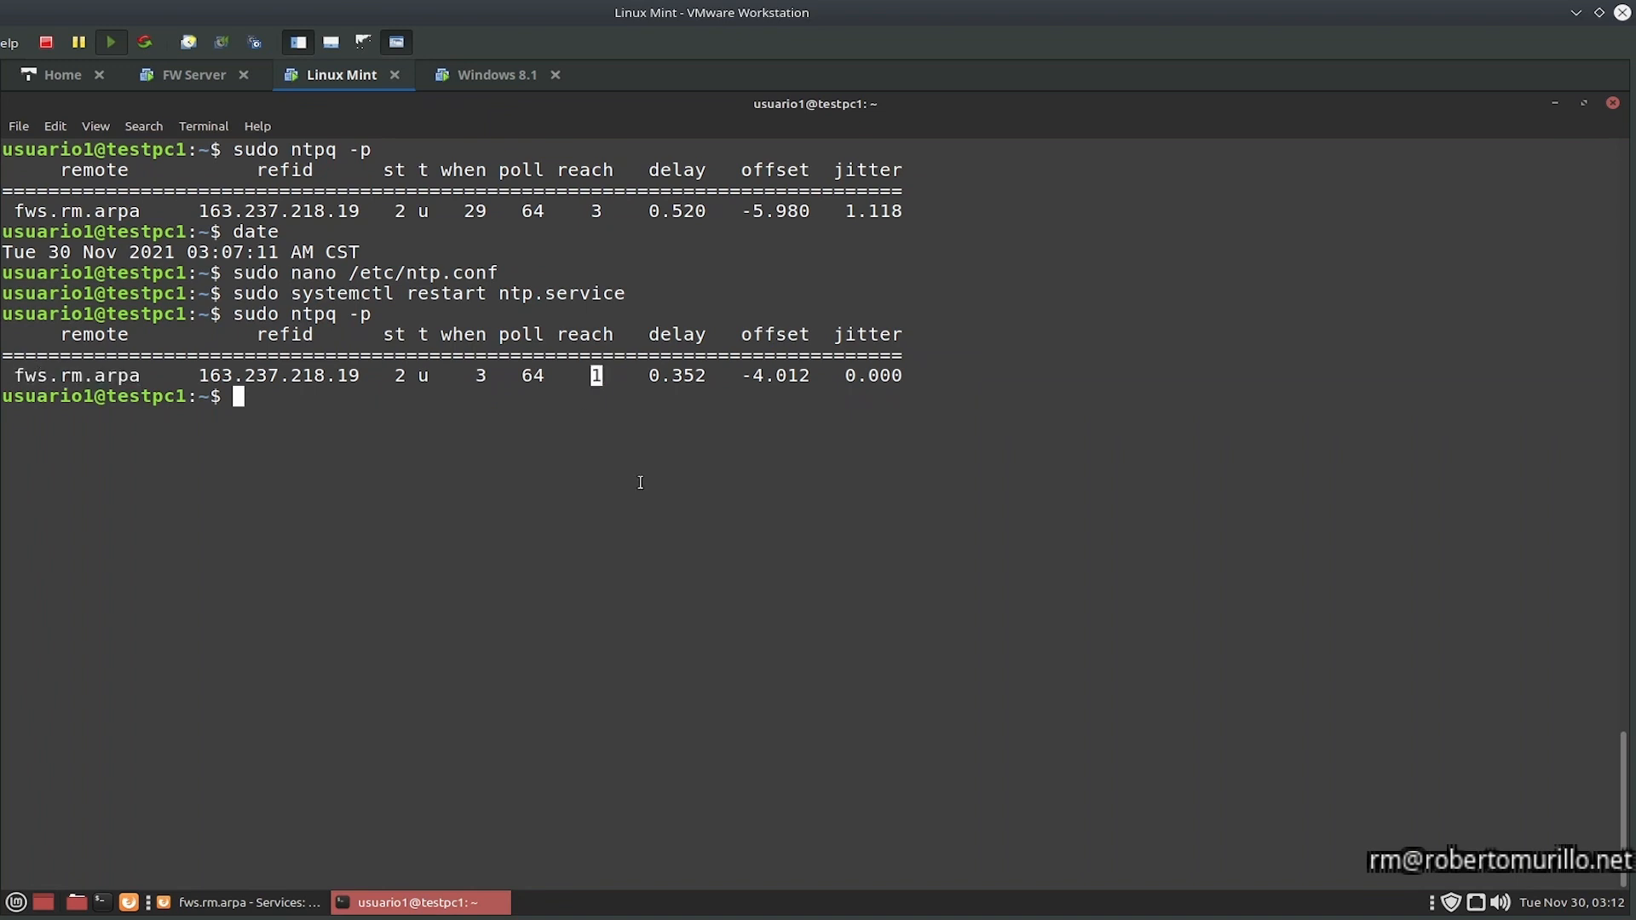
Step: Run date to confirm 03:13:03 AM CST, then switch to the Windows 8.1 VM
{"action": "type", "text": "date"}
{"action": "key", "text": "Return"}
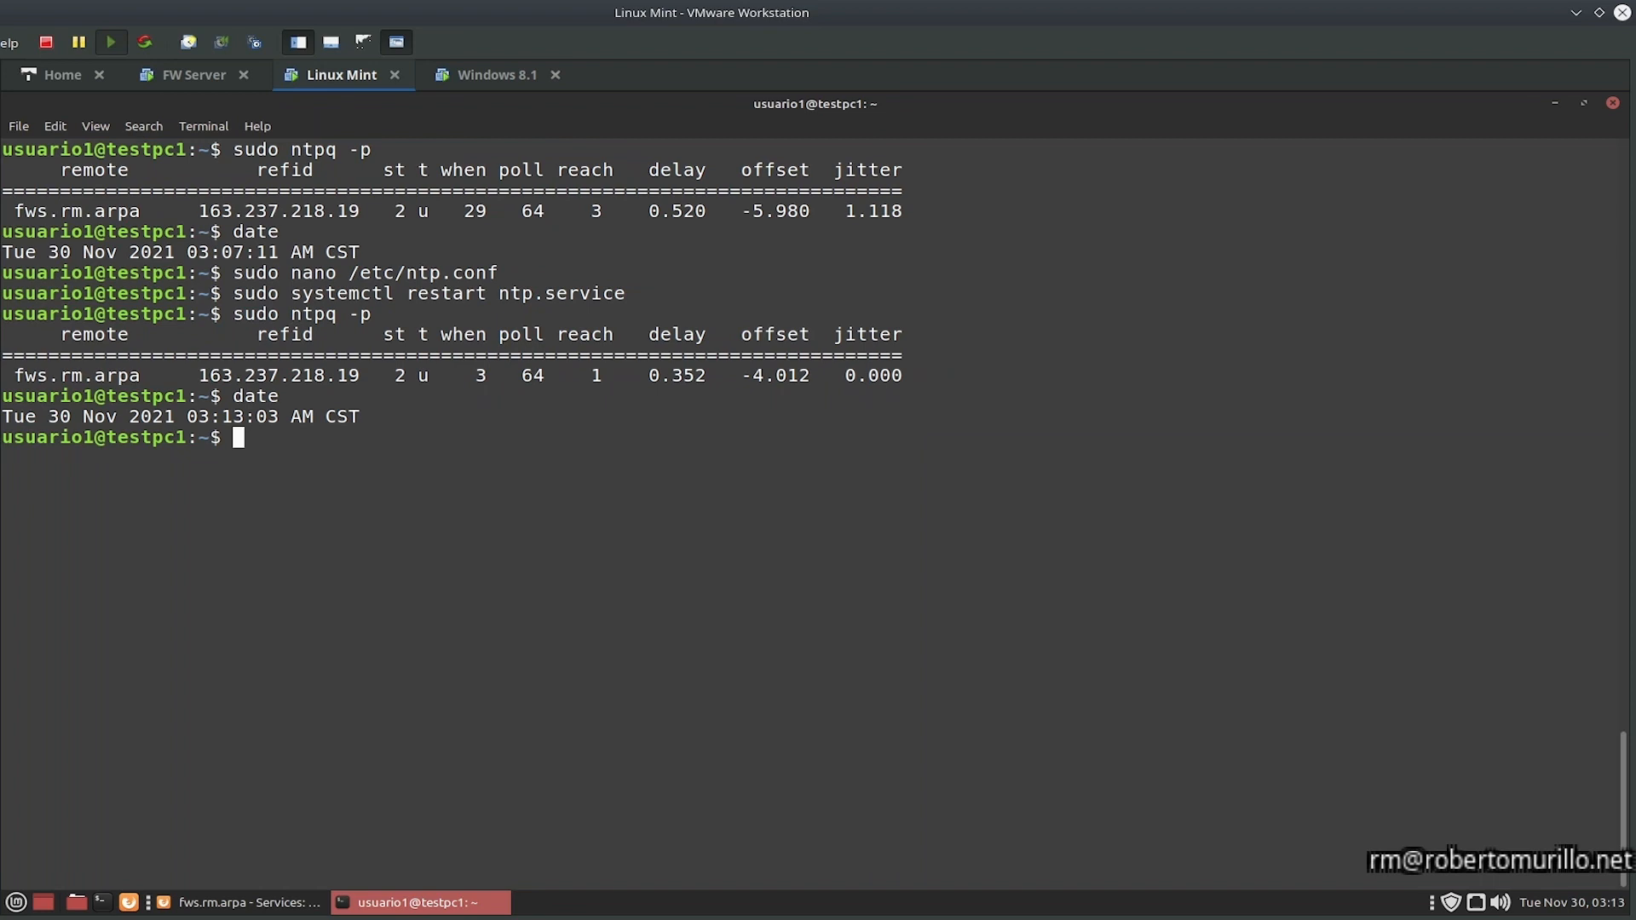
{"action": "key", "text": "ctrl+alt+Right"}
Step: Replace the Windows time server with fws.rm.arpa, update now successfully at 3:13 AM, and confirm both dialogs
{"action": "right_click", "coordinate": [1587, 902]}
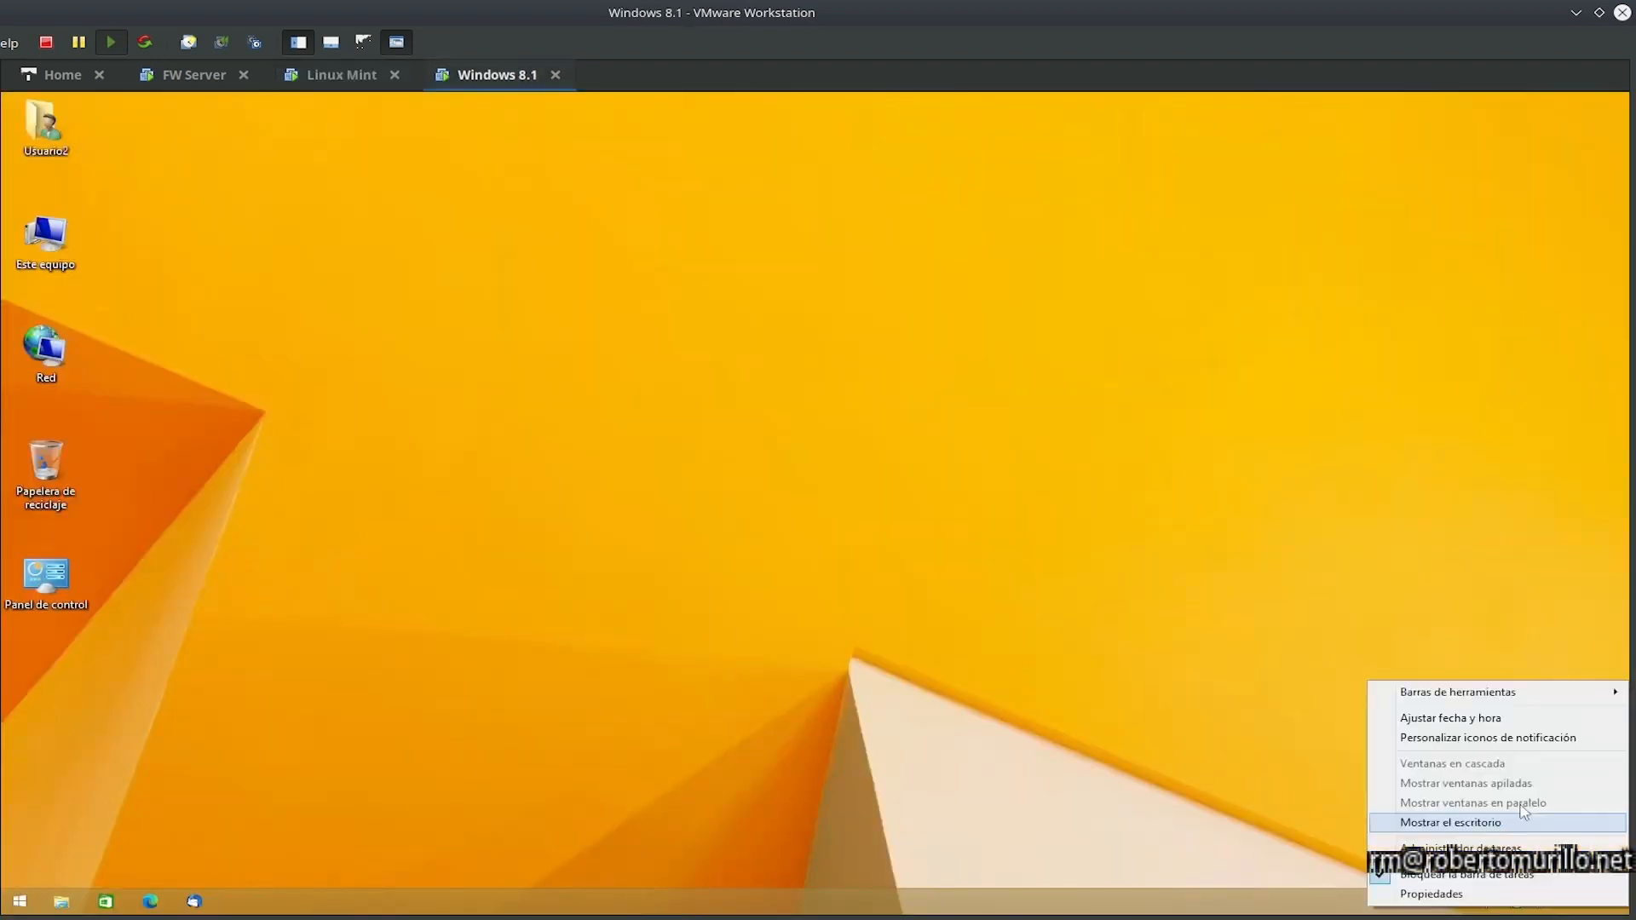
{"action": "left_click", "coordinate": [1439, 717]}
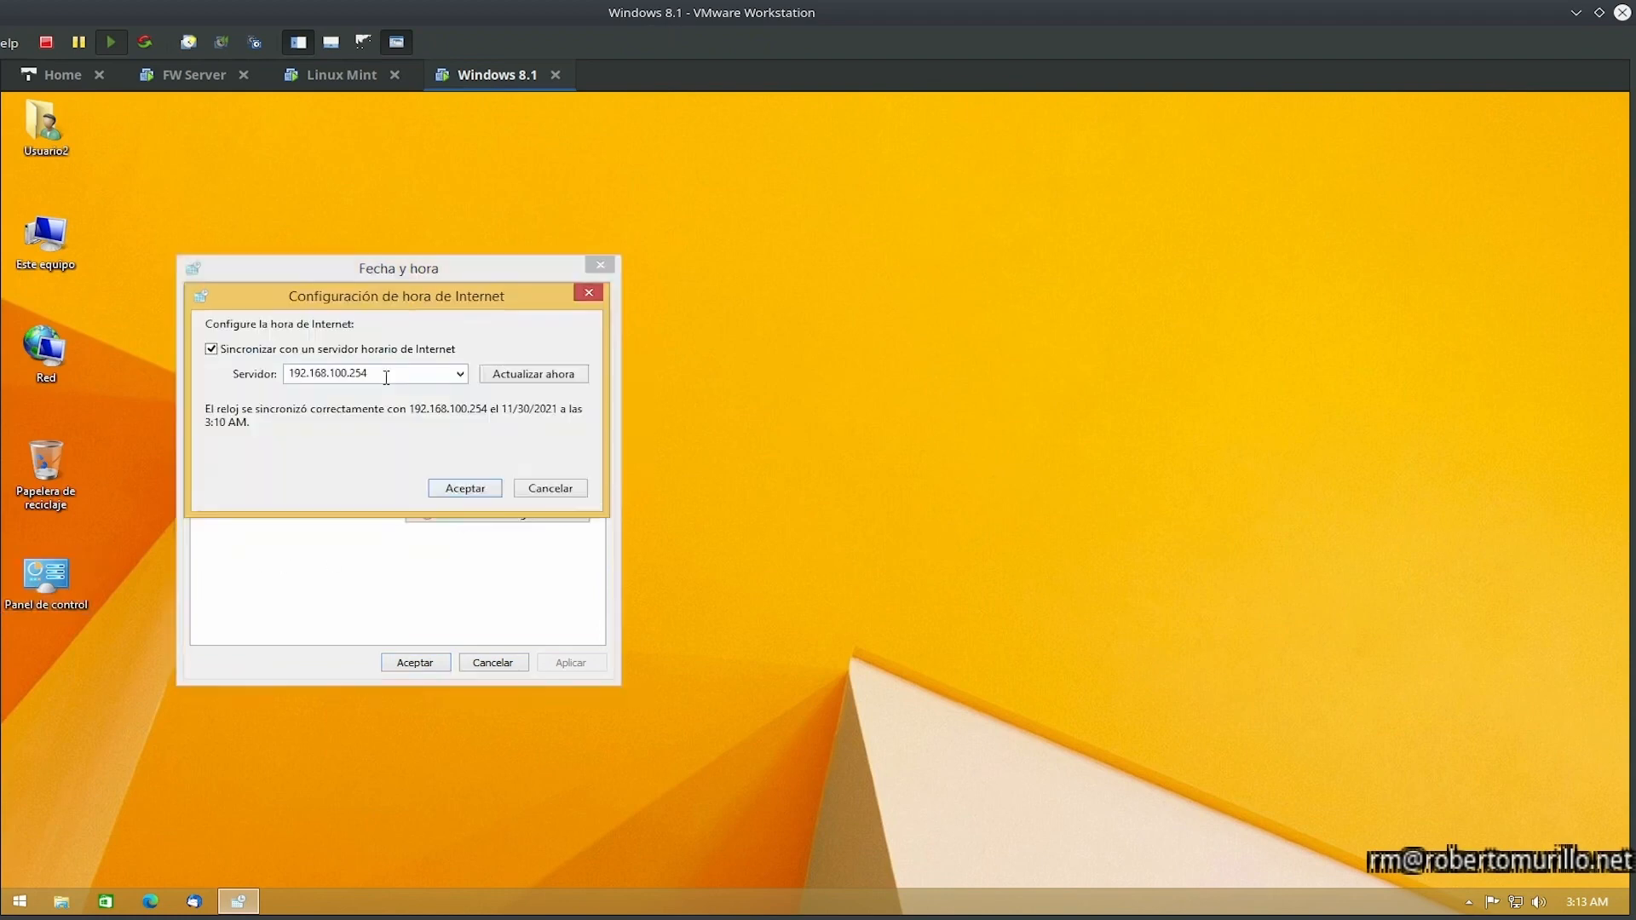
{"action": "double_click", "coordinate": [389, 377]}
{"action": "key", "text": "BackSpace"}
{"action": "type", "text": "fws.rm.arpa"}
{"action": "left_click", "coordinate": [521, 376]}
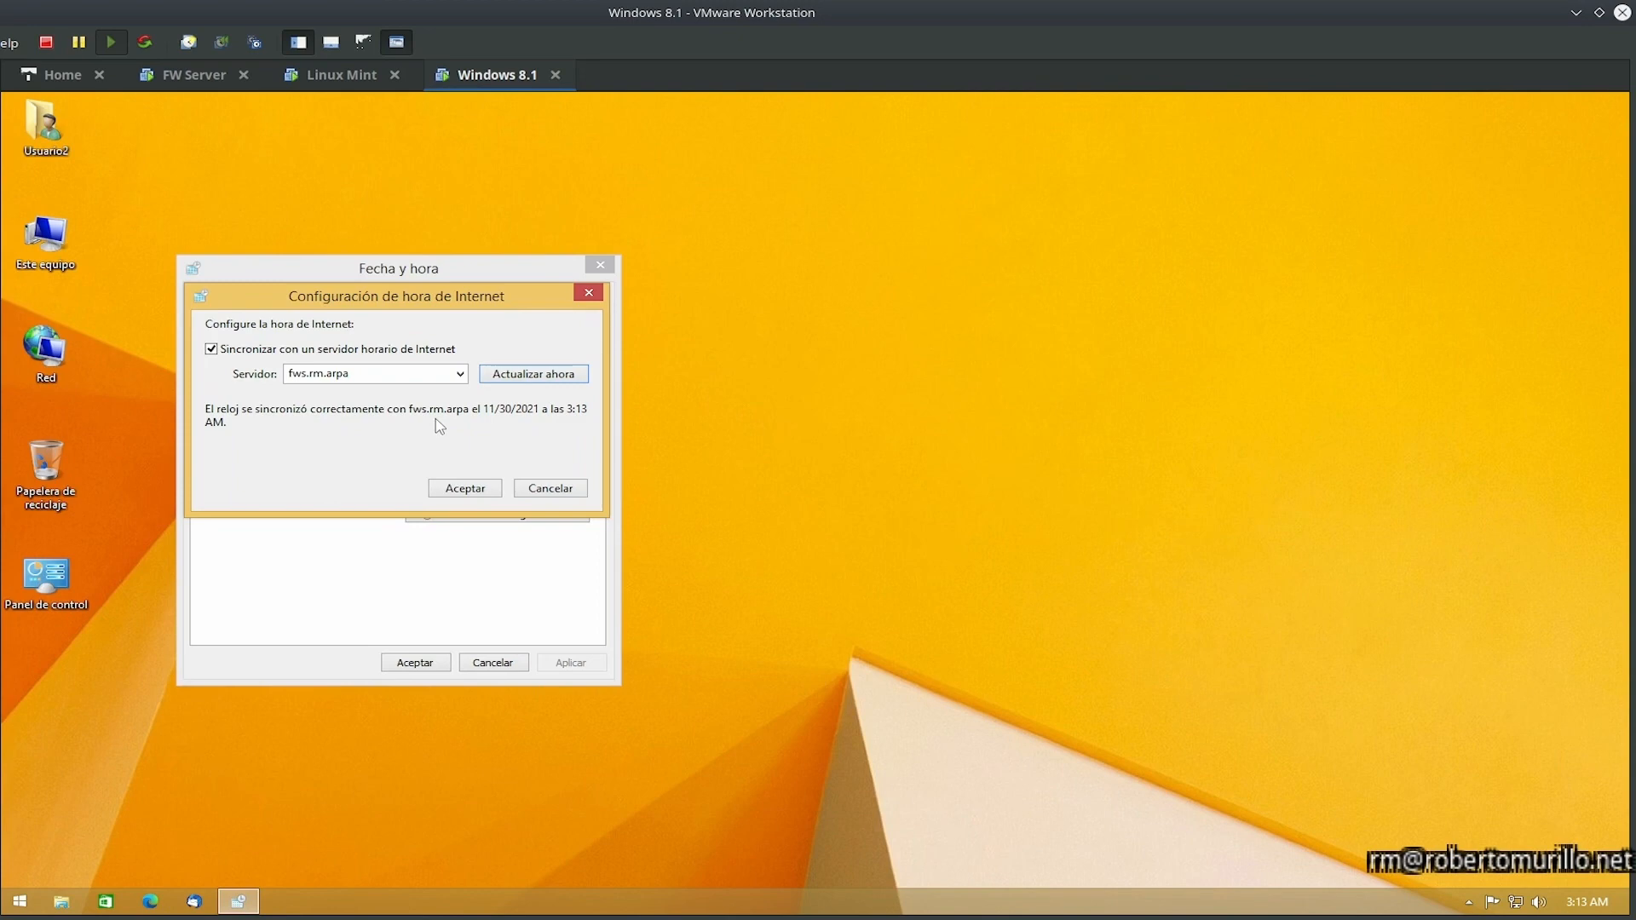
{"action": "left_click", "coordinate": [465, 488]}
{"action": "left_click", "coordinate": [418, 664]}
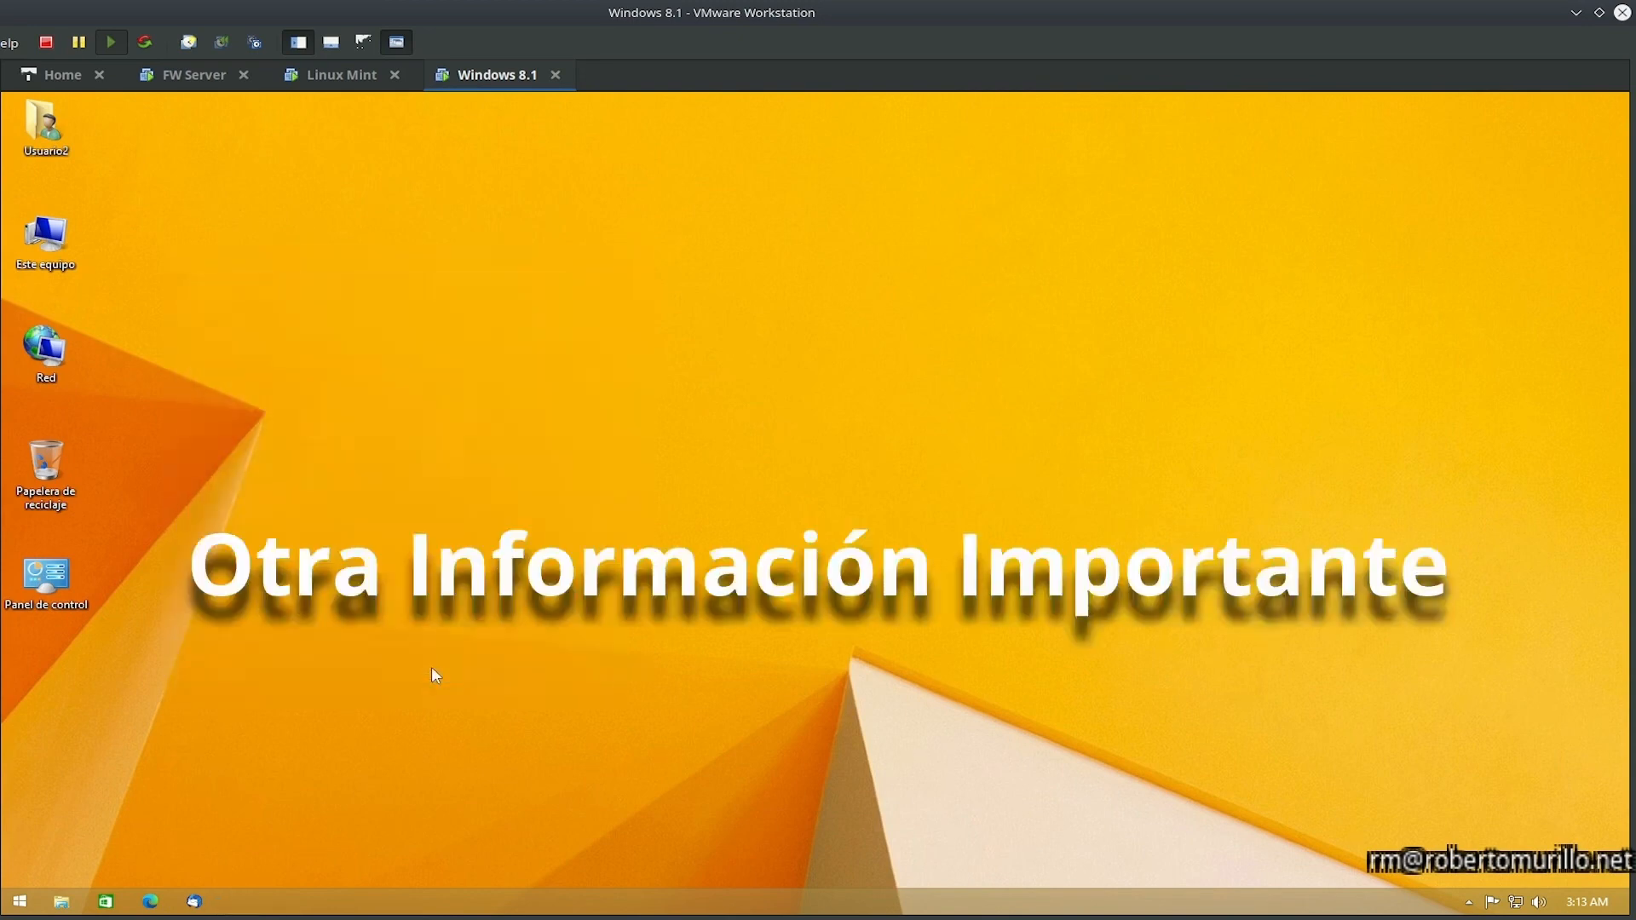